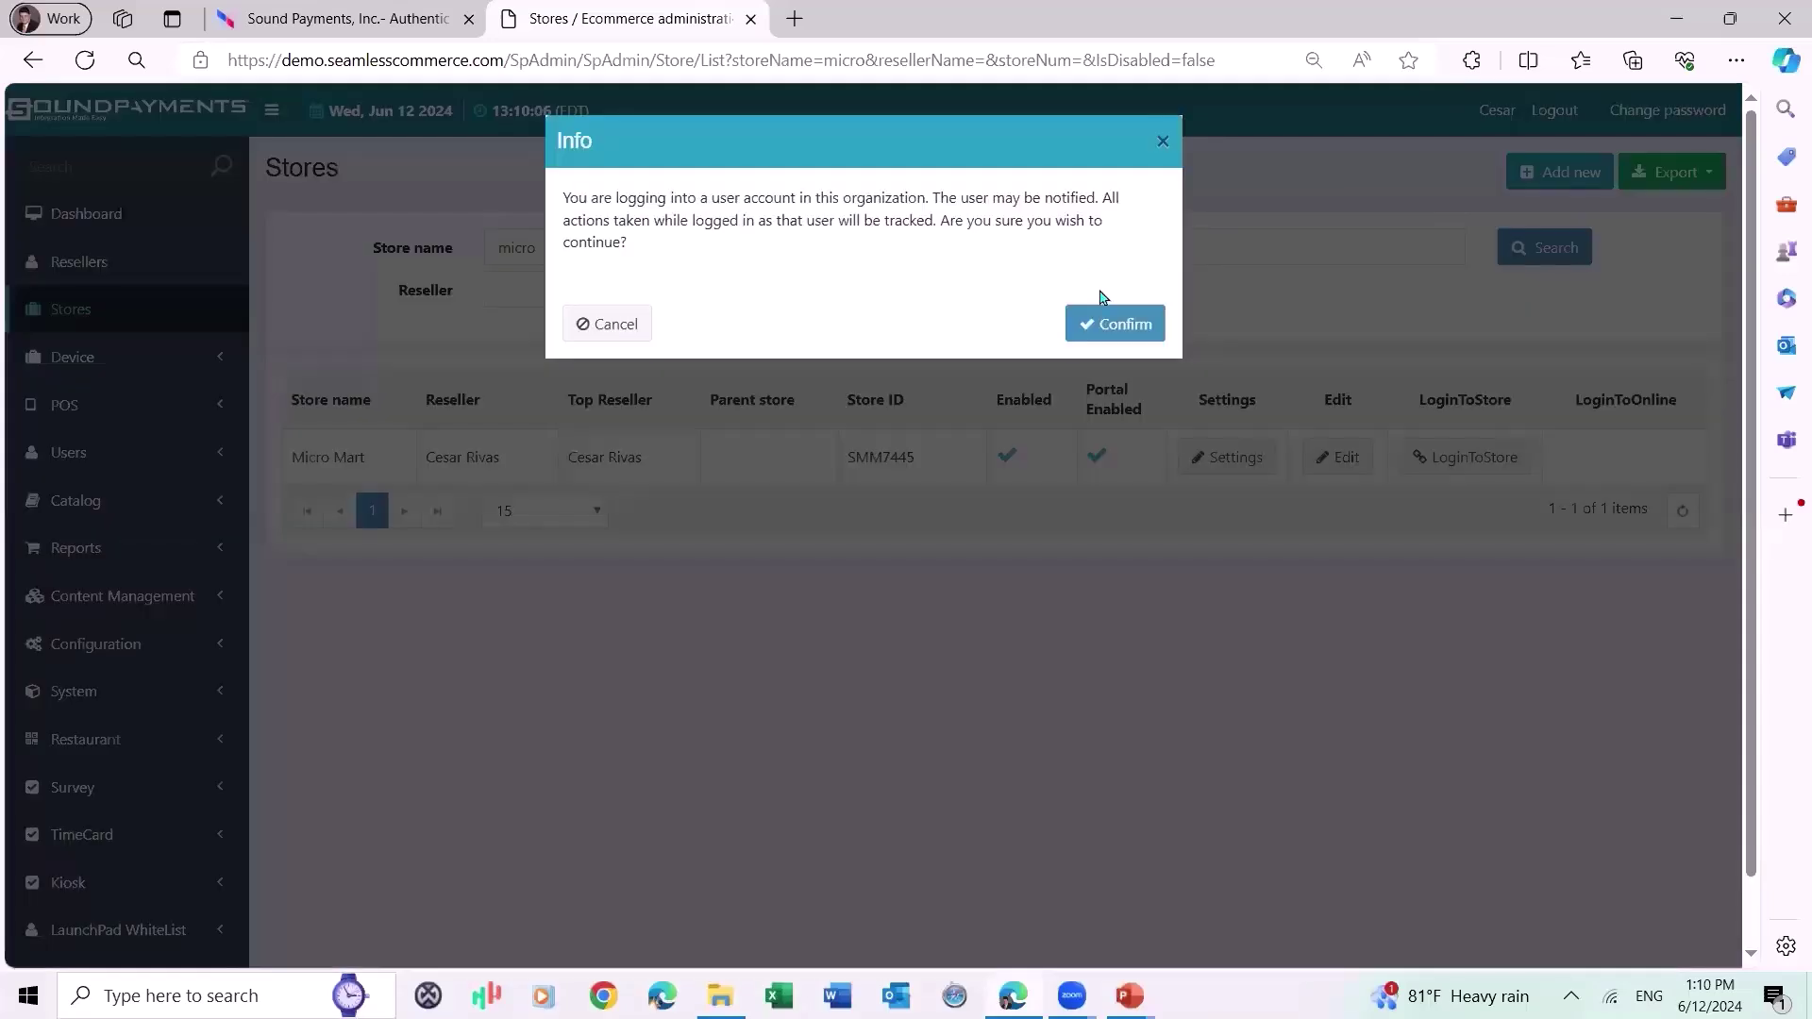
# Confirm logging in to the Micro Mart store account and view the Local Tax entry in its tax rates.
pyautogui.click(1114, 324)
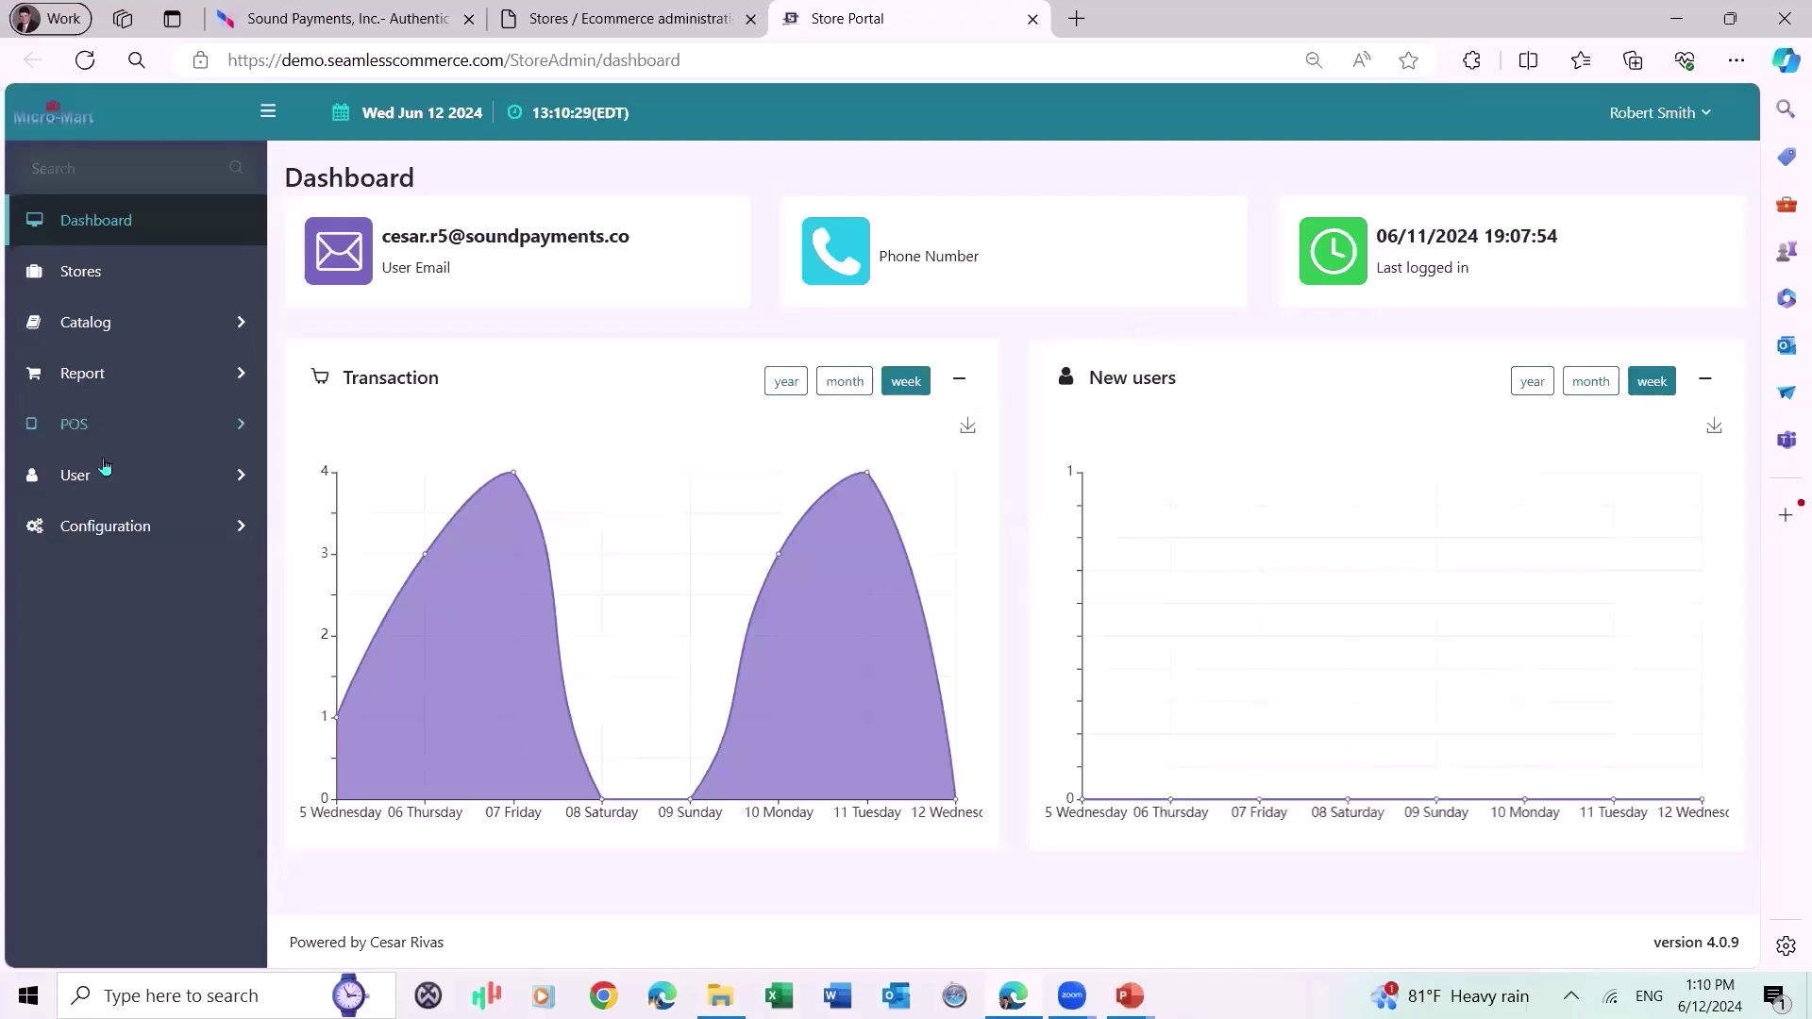
pyautogui.click(123, 529)
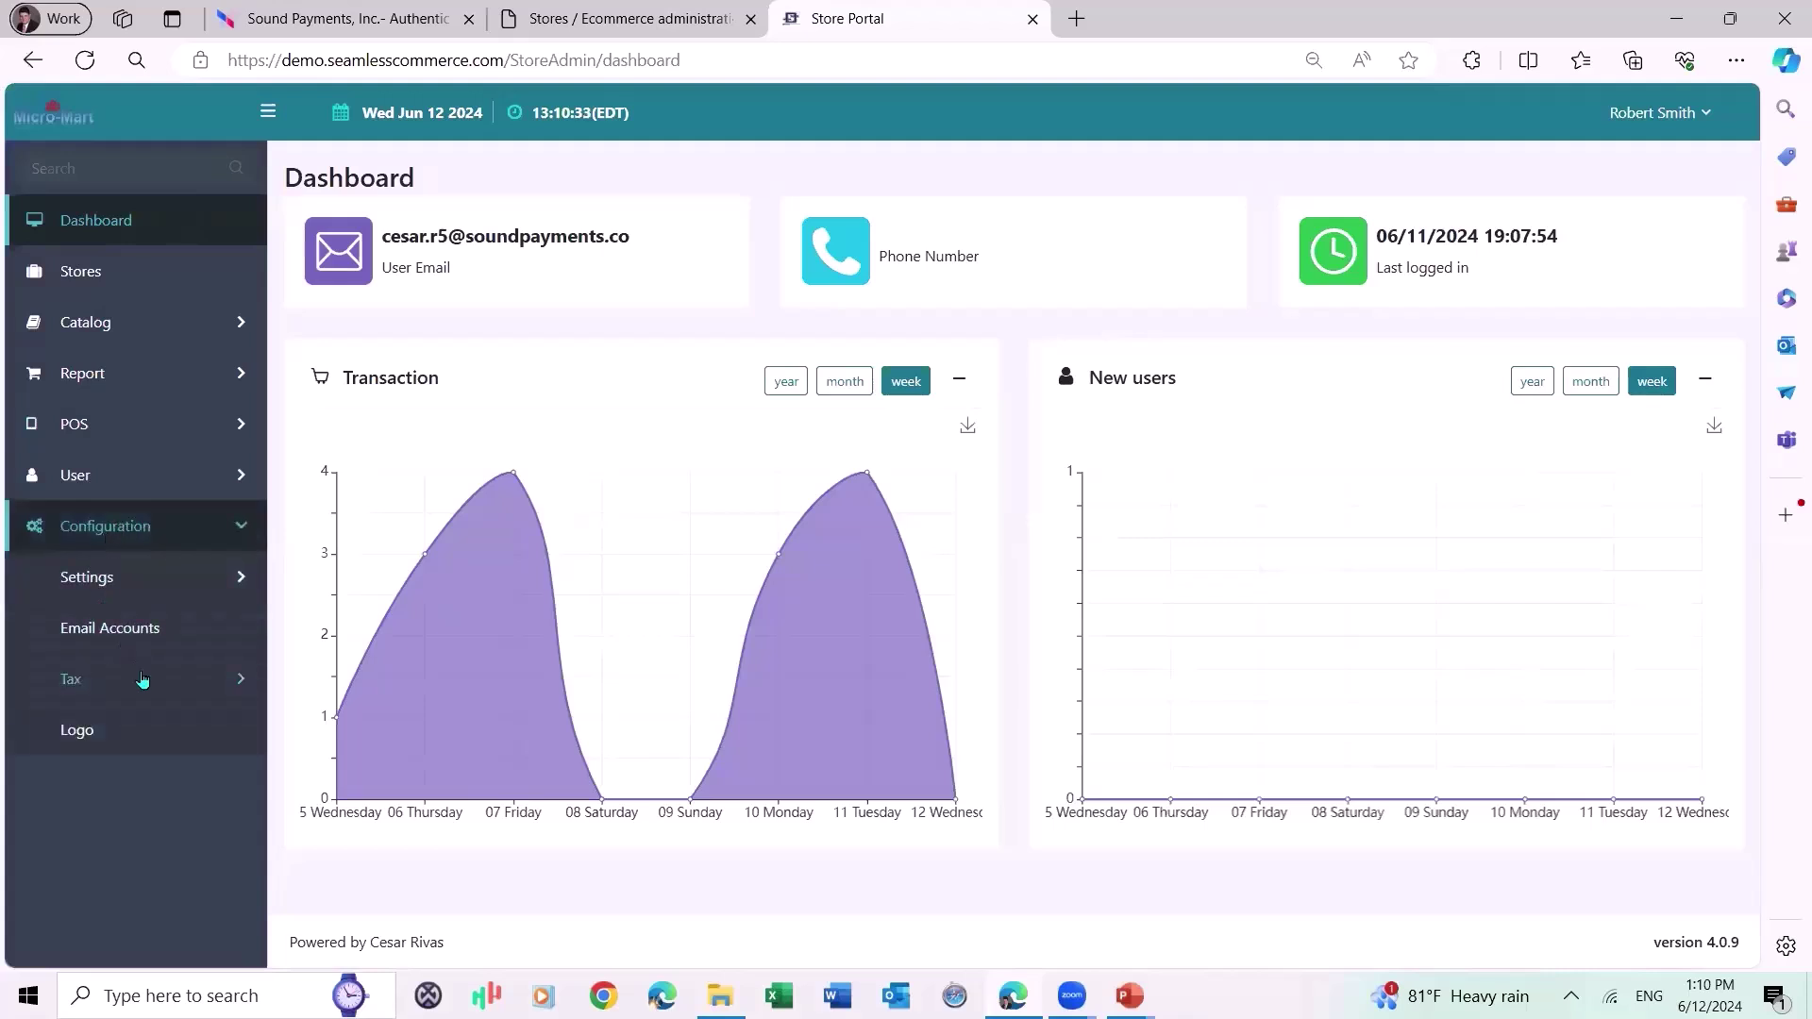
pyautogui.click(141, 679)
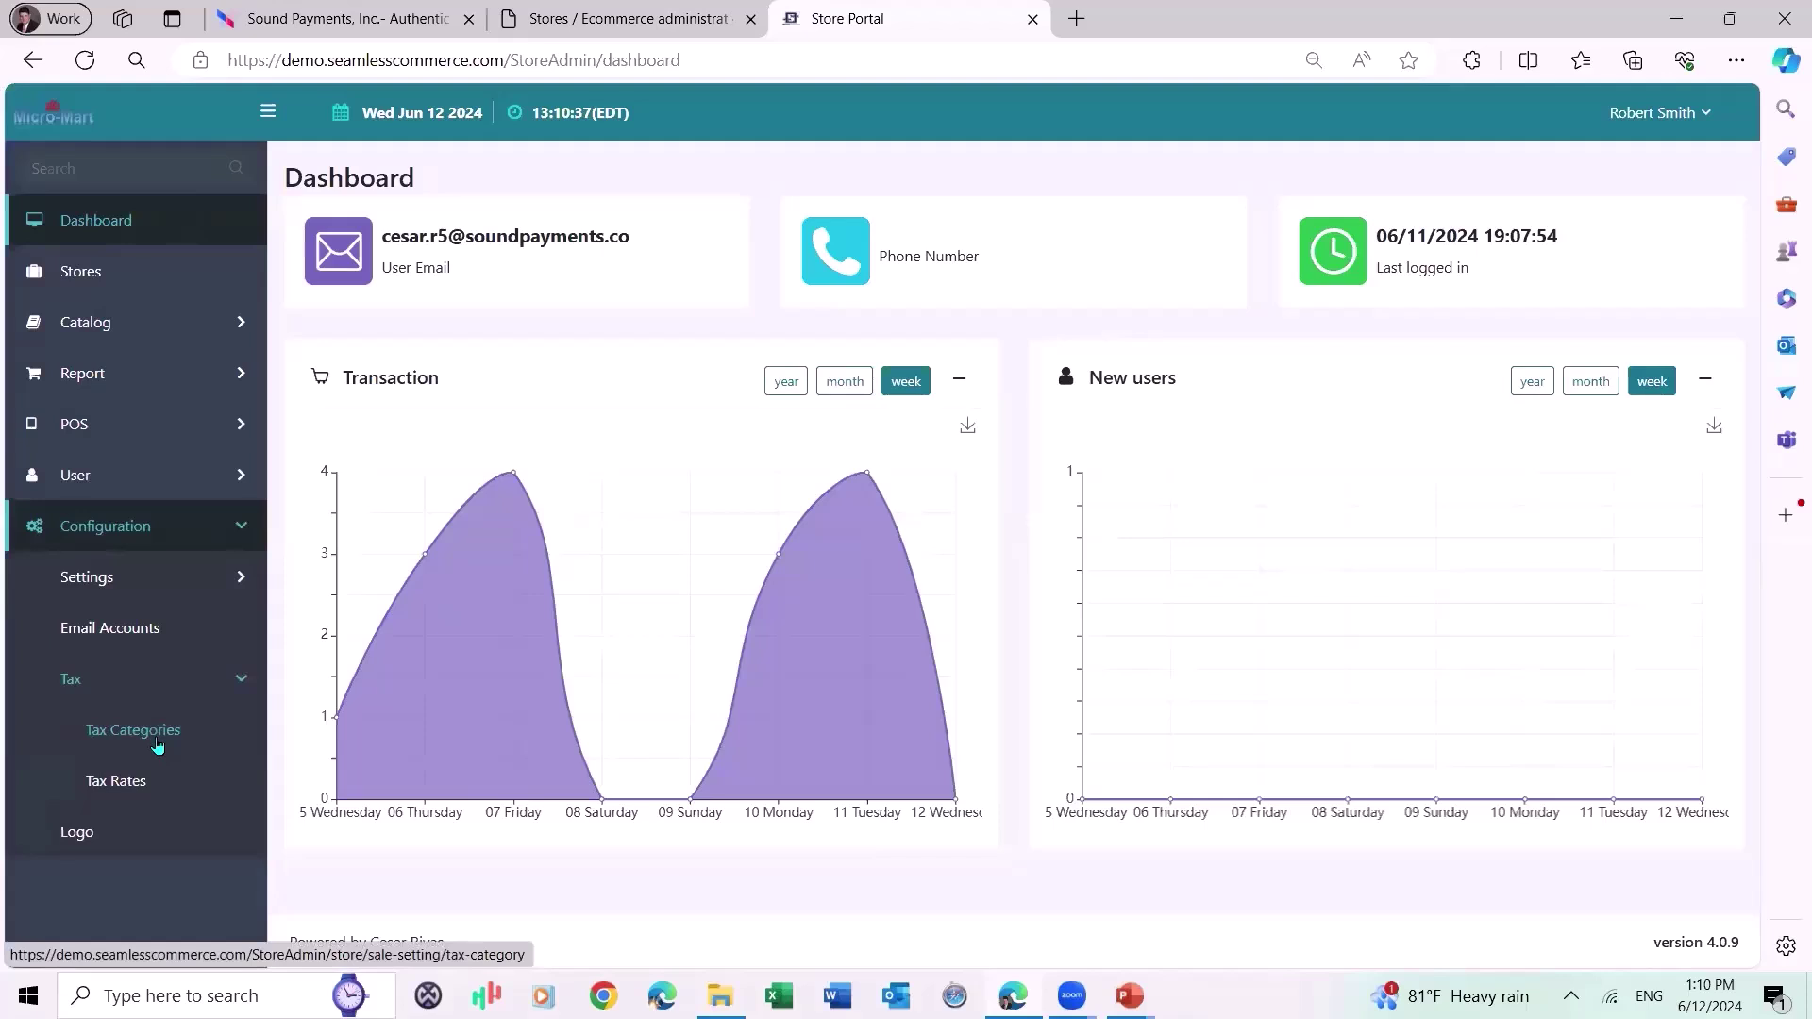
pyautogui.click(135, 786)
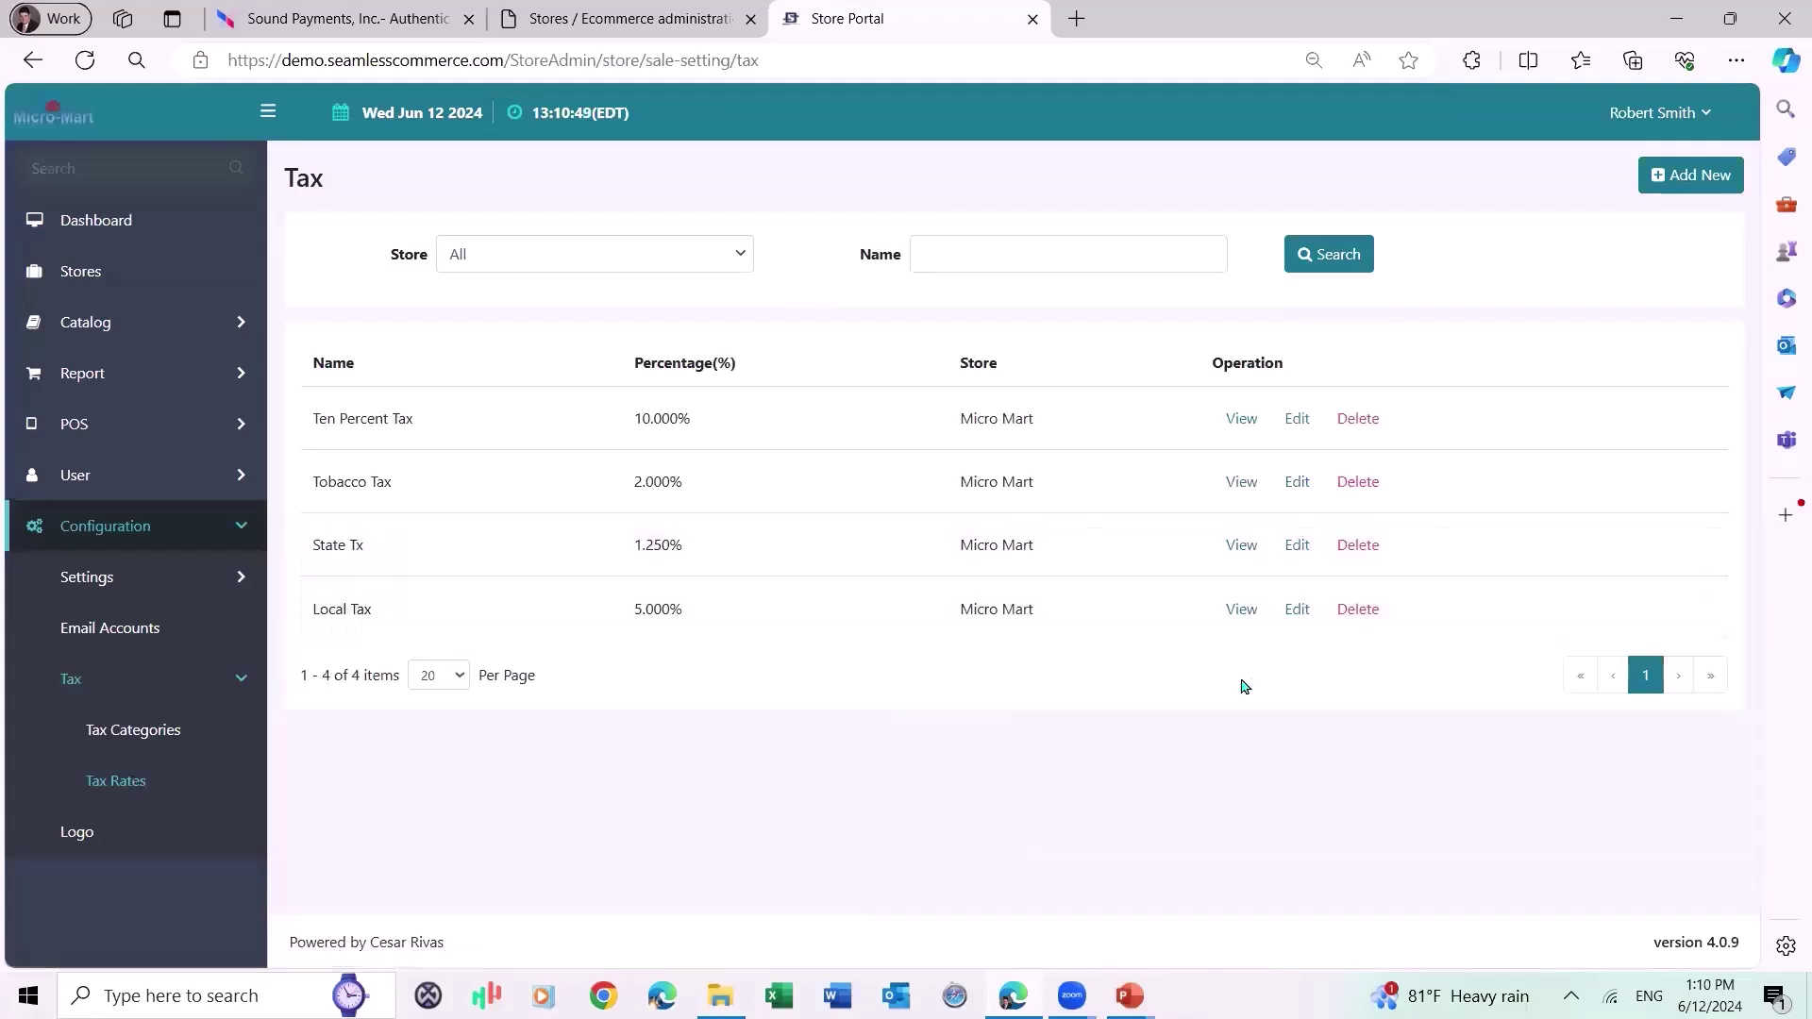
pyautogui.click(1294, 621)
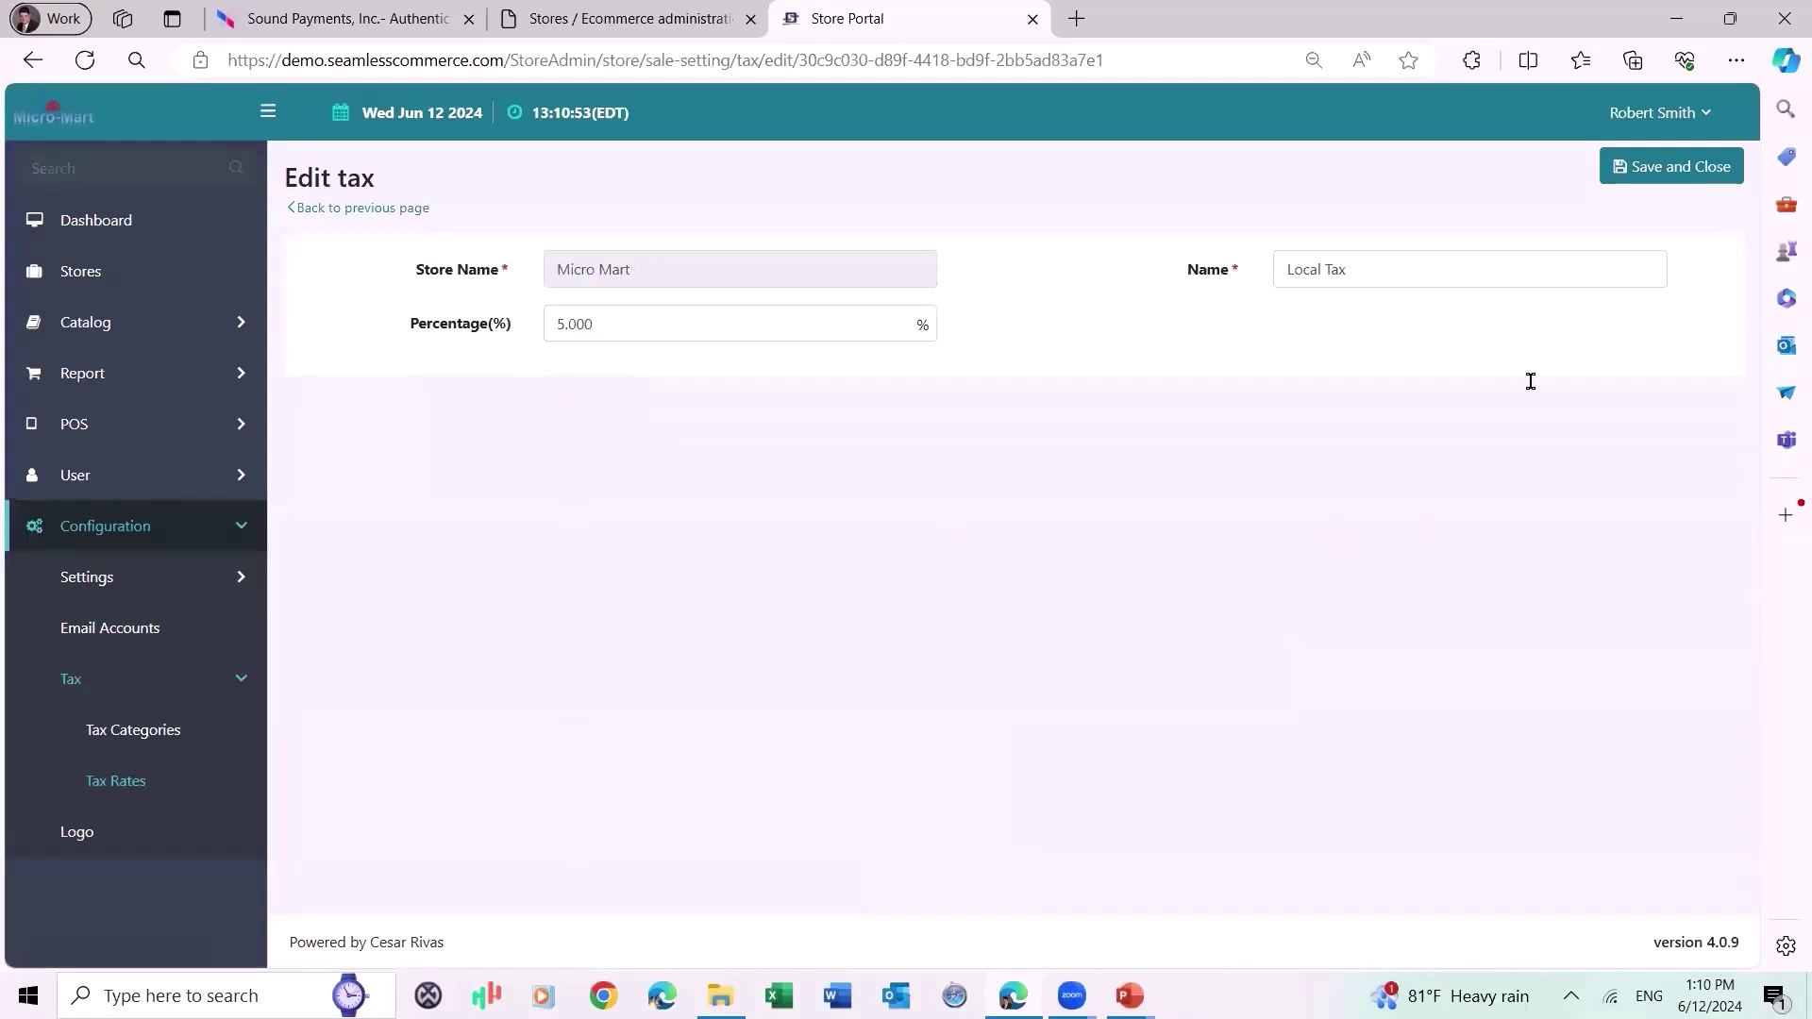
pyautogui.click(405, 211)
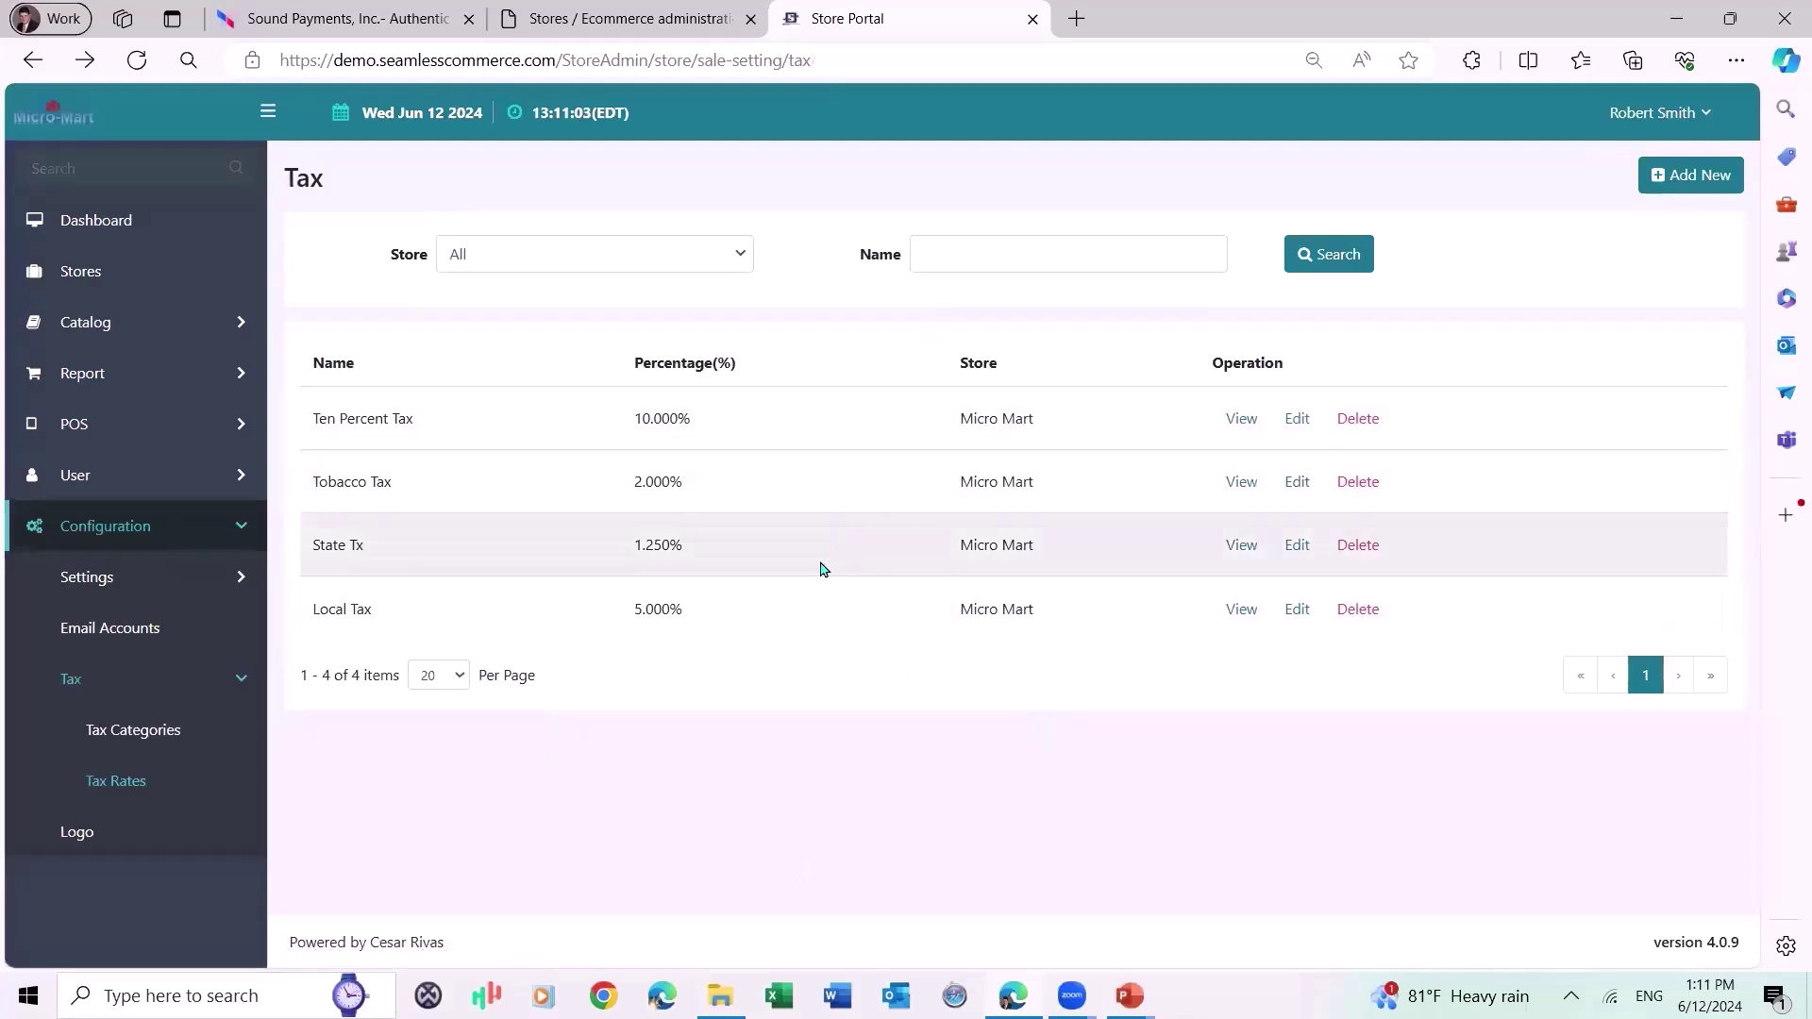
# Examine which tax rates are assigned to the Tax standard and Tobacco tax categories.
pyautogui.click(146, 745)
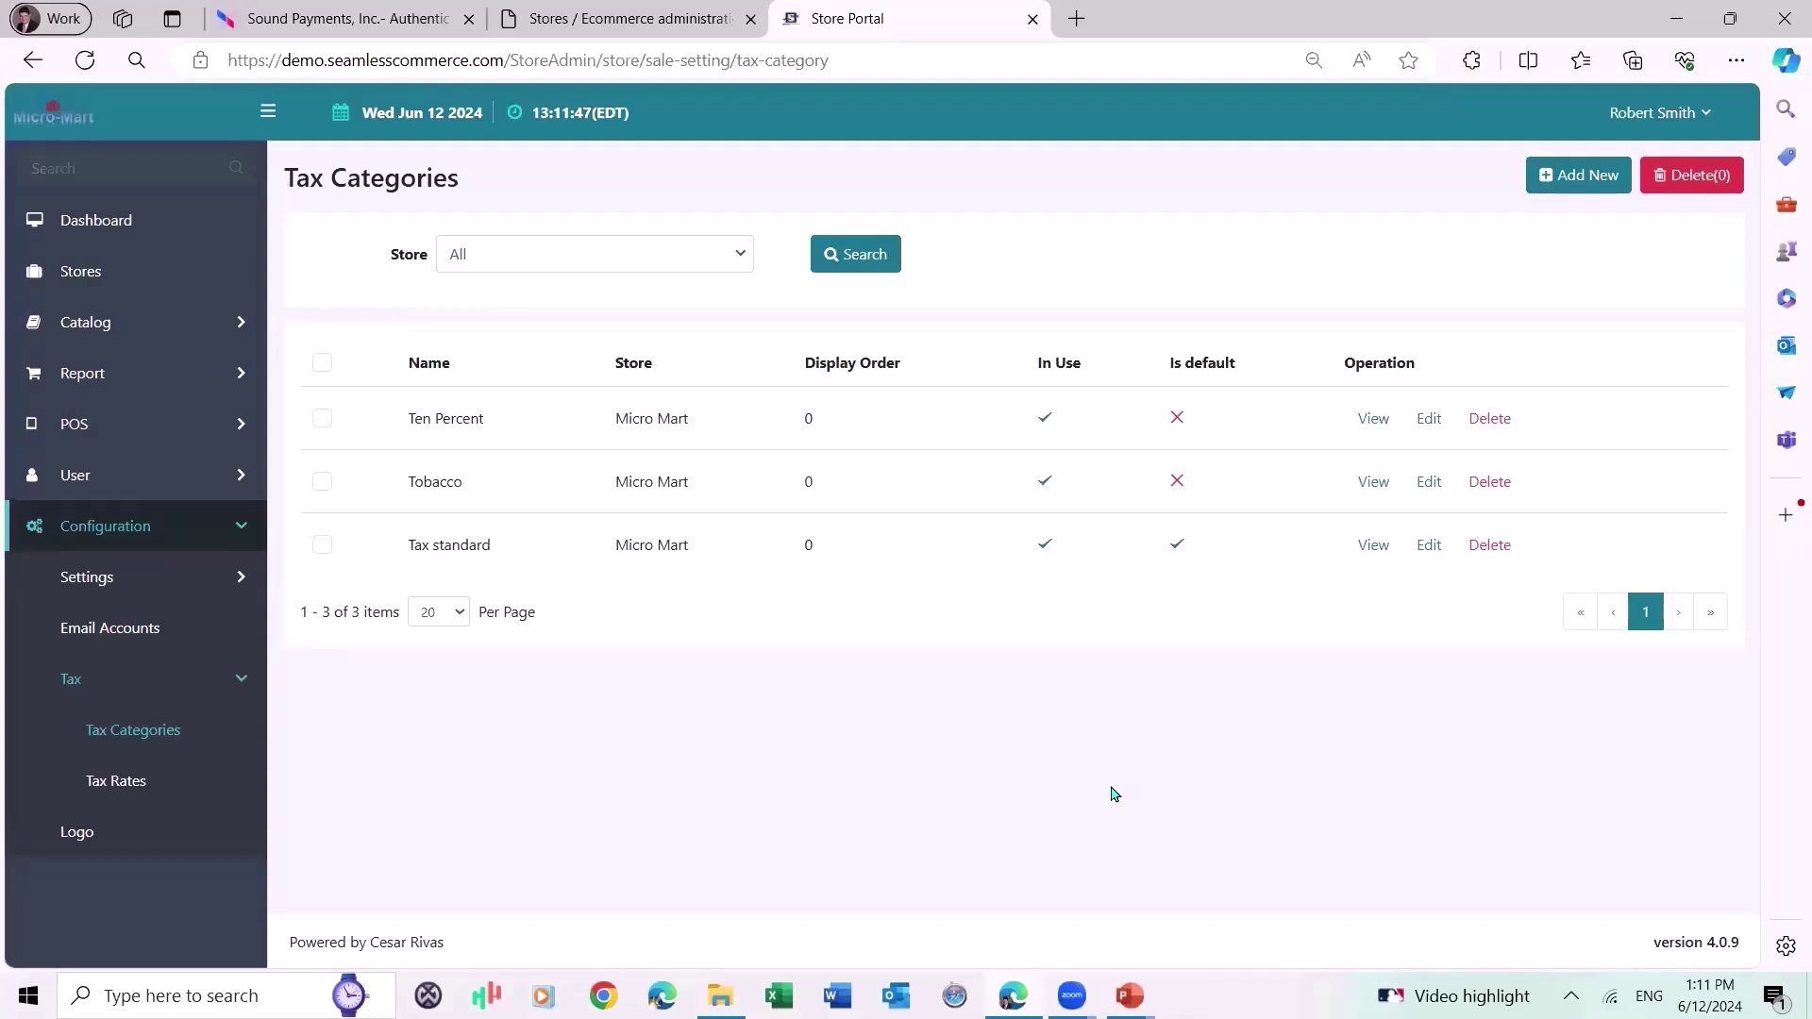
pyautogui.click(1425, 545)
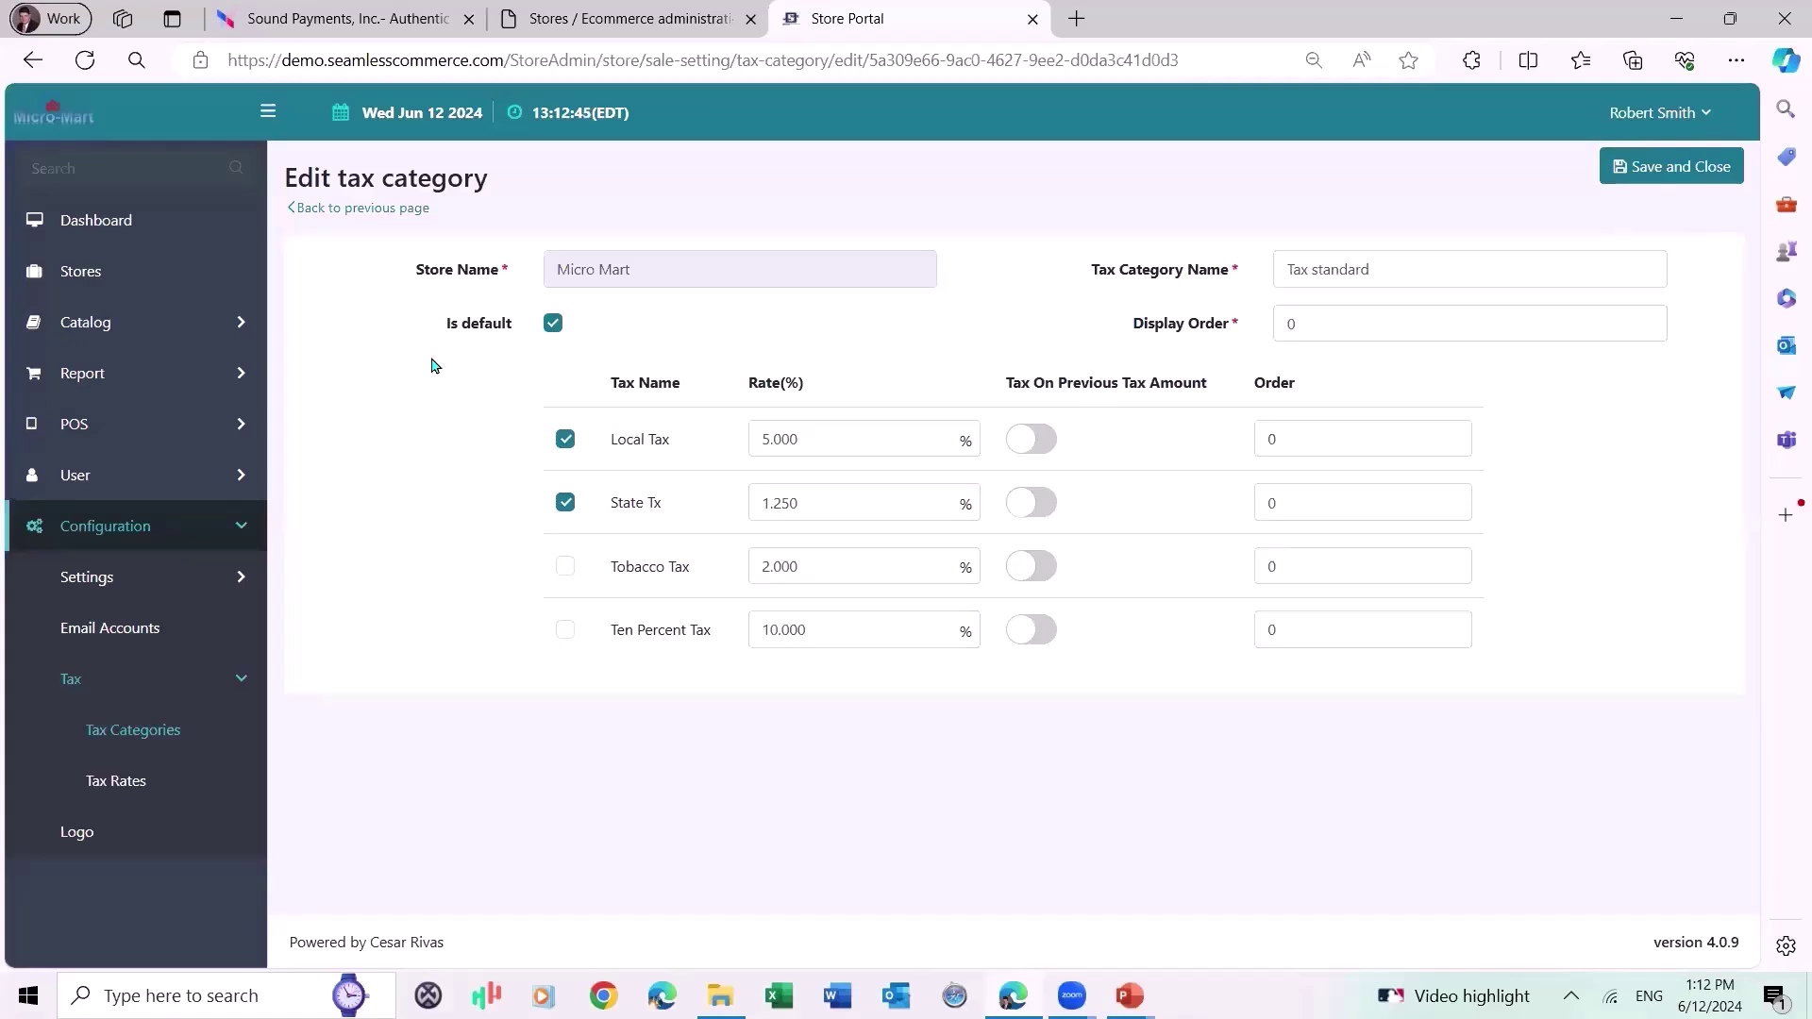
pyautogui.click(366, 207)
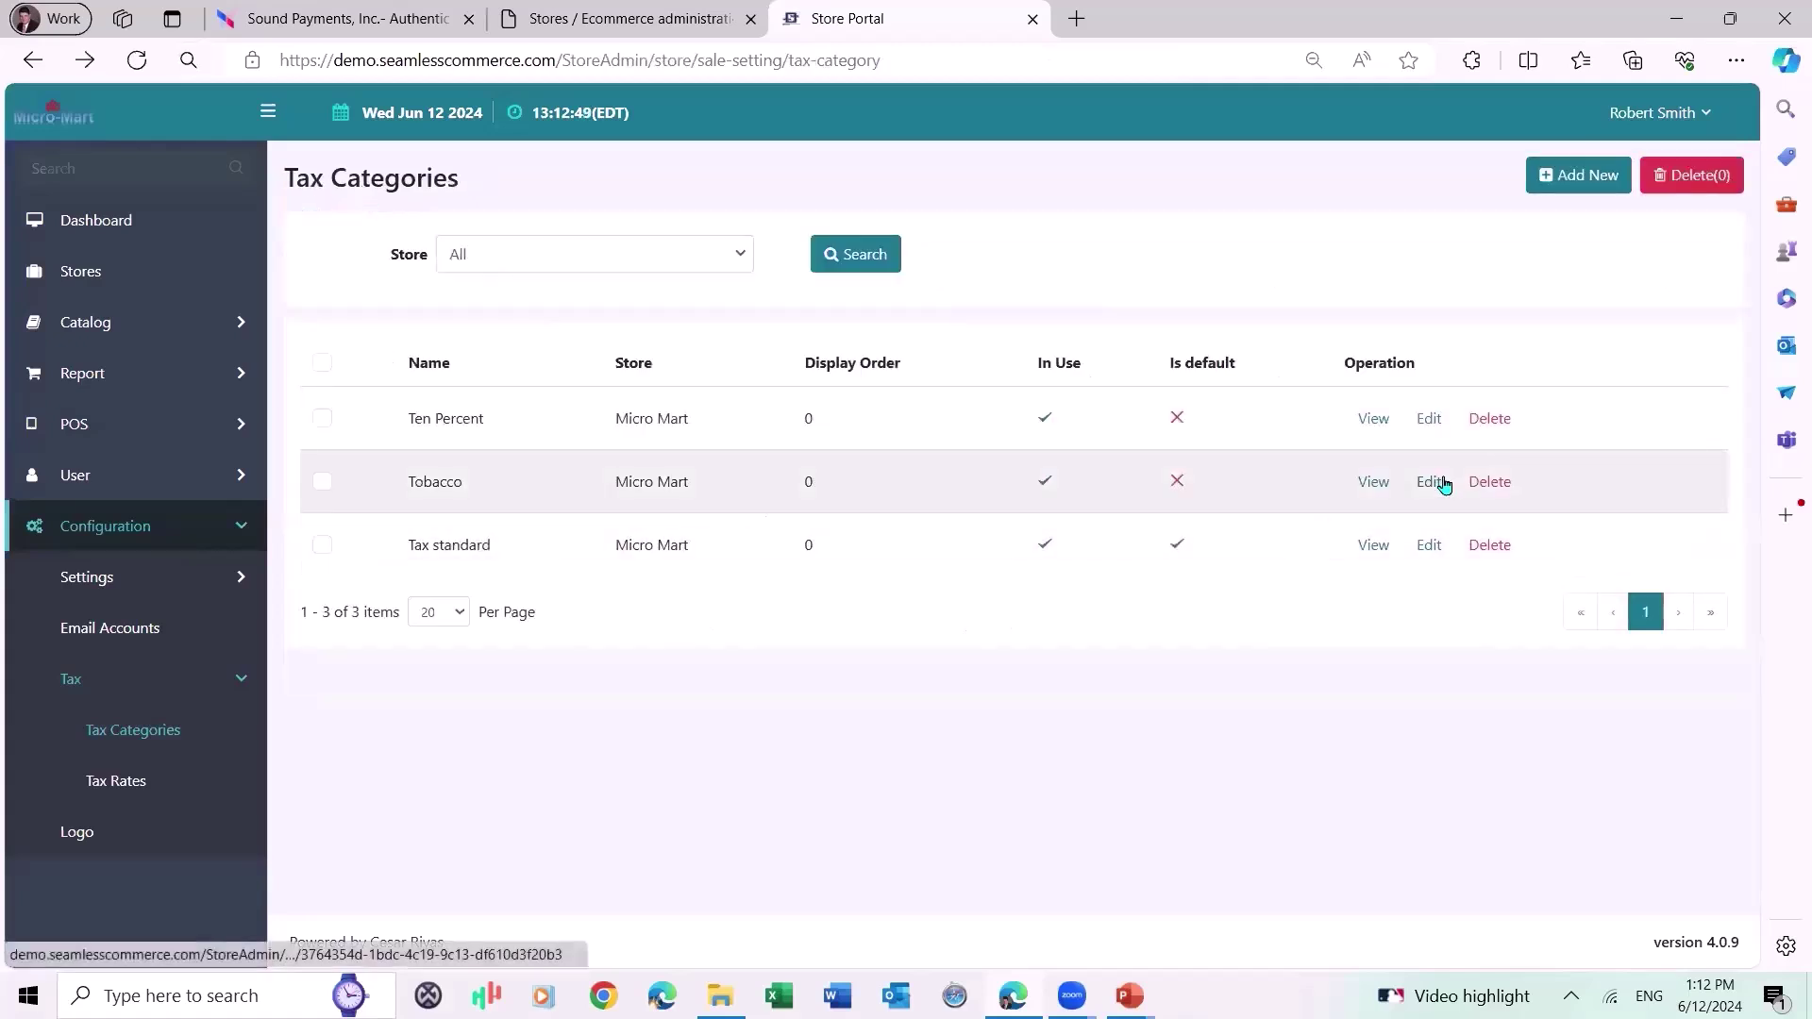
pyautogui.click(1440, 482)
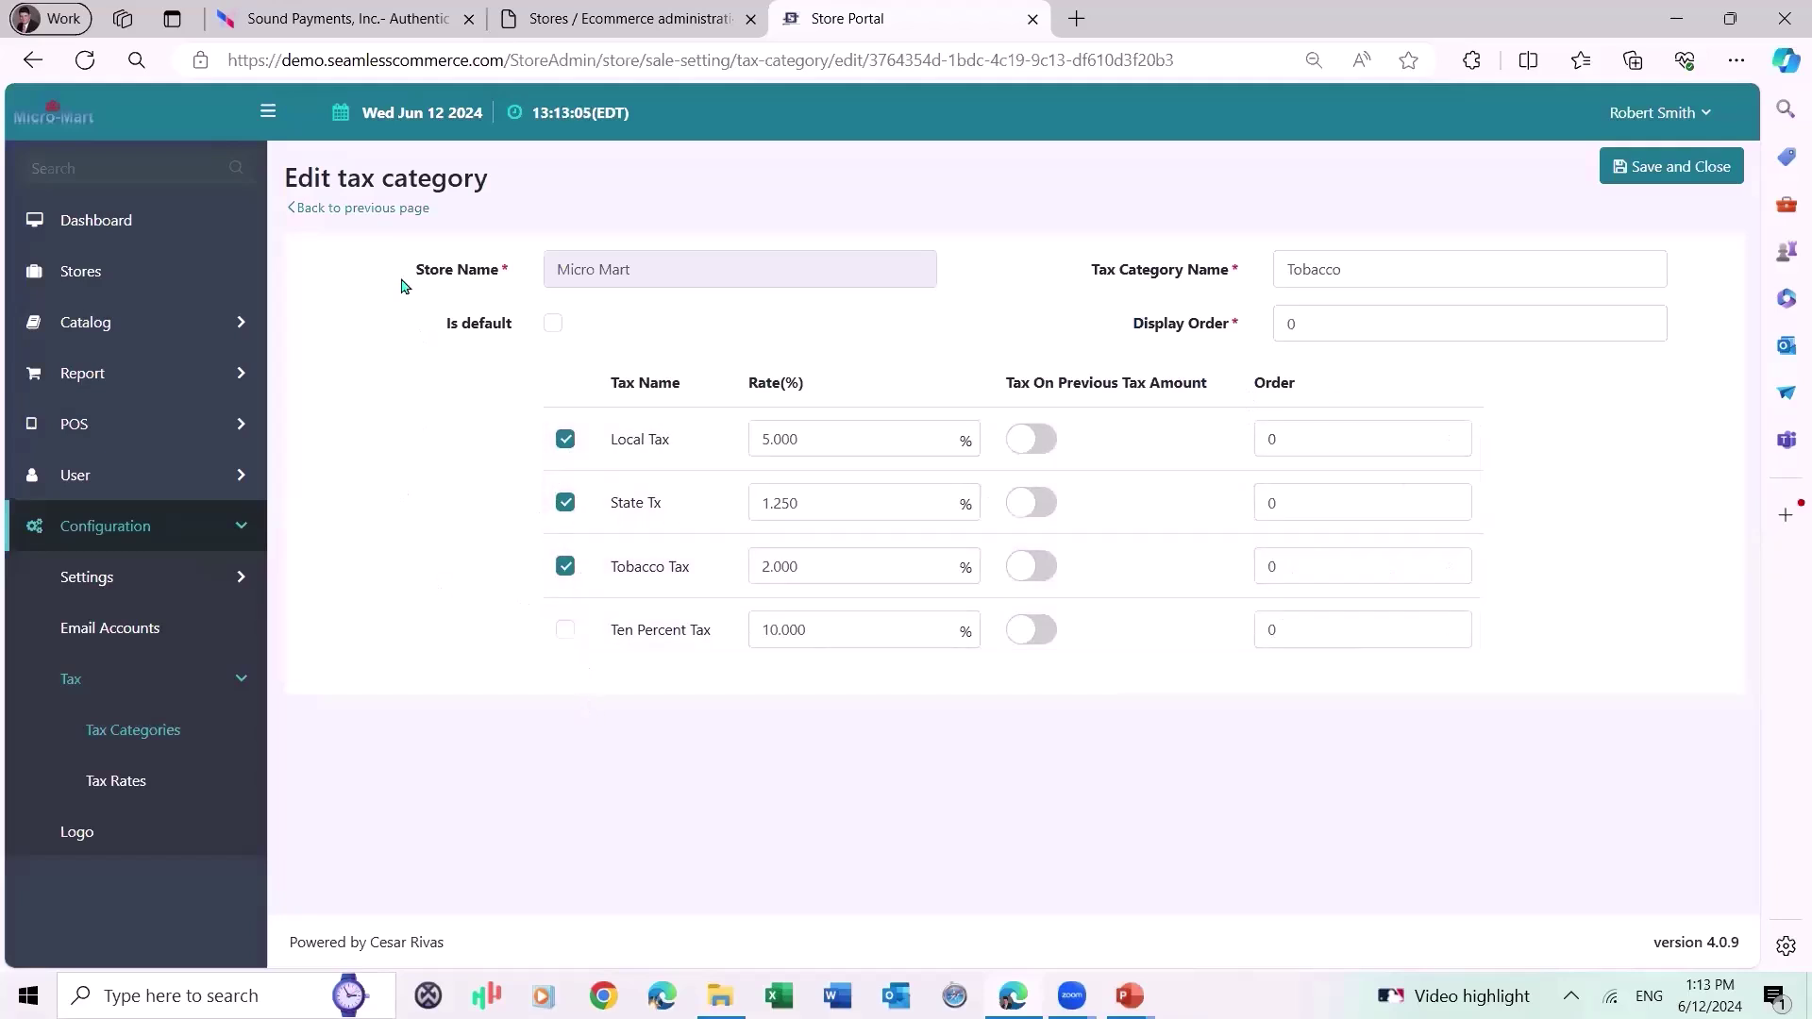
pyautogui.click(386, 216)
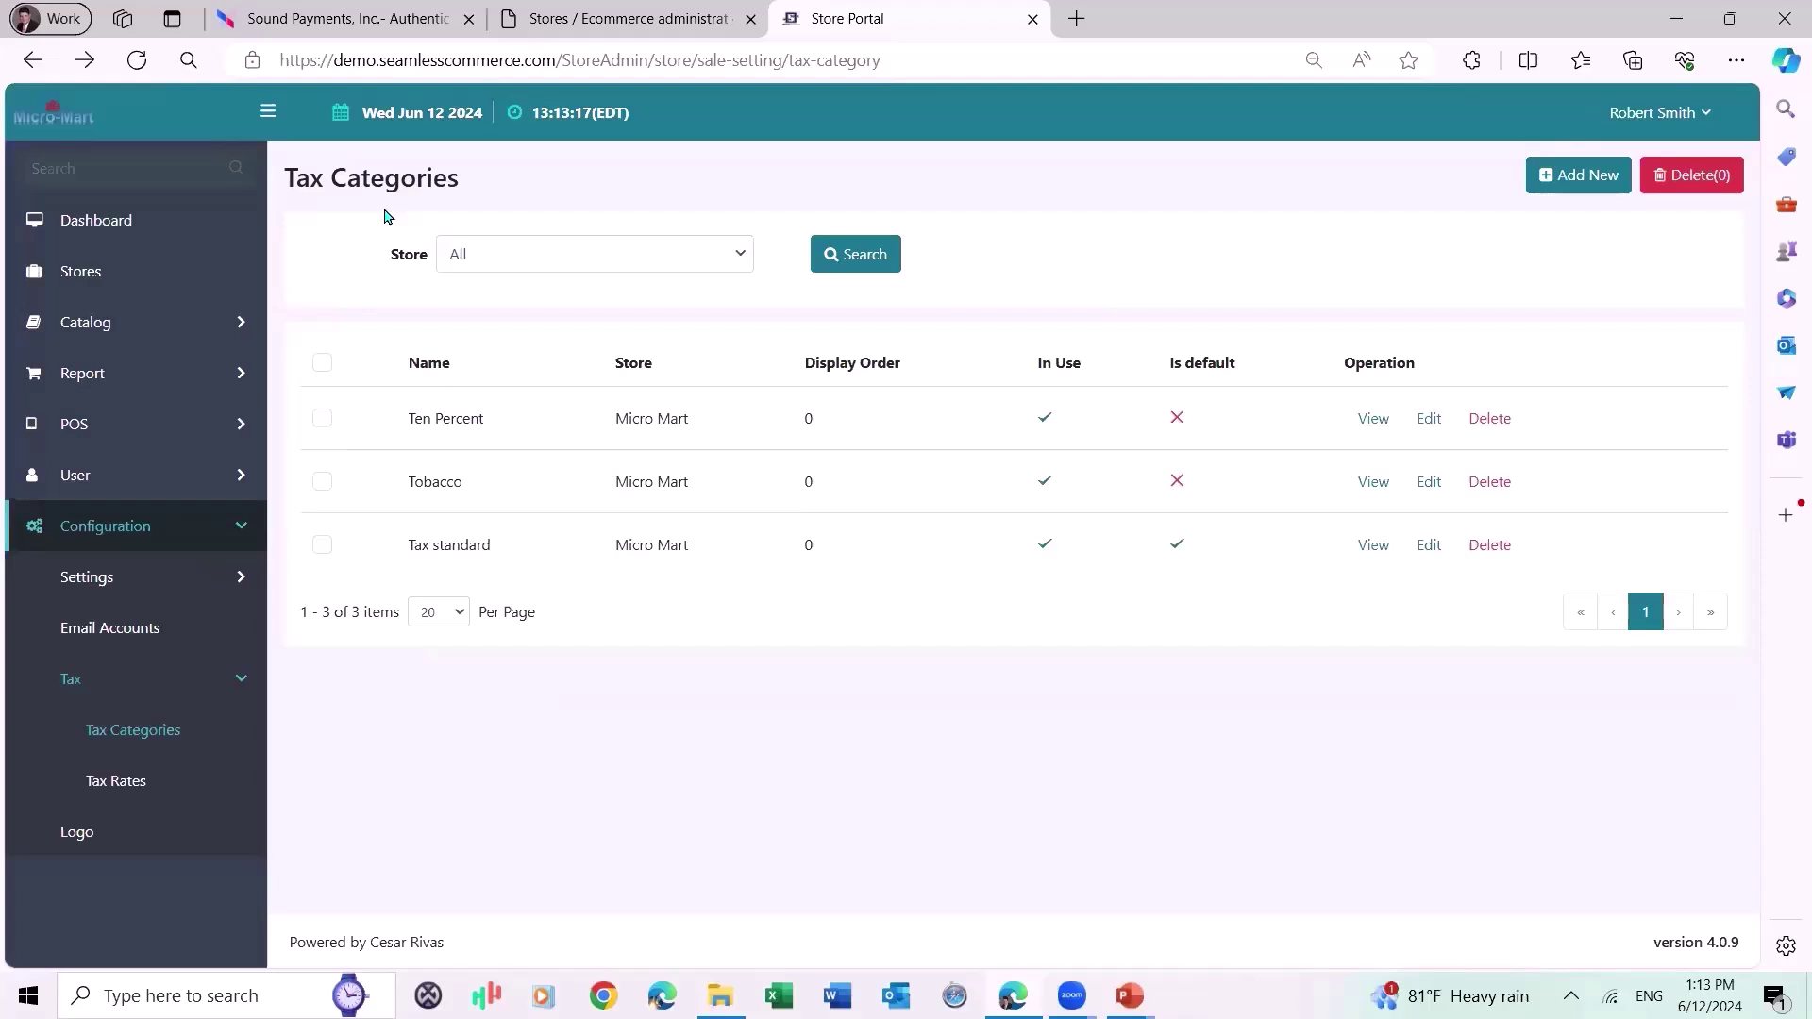
# Switch to the Sound Payments PAXSTORE site, sign in and accept its cookies.
pyautogui.click(399, 21)
pyautogui.click(799, 663)
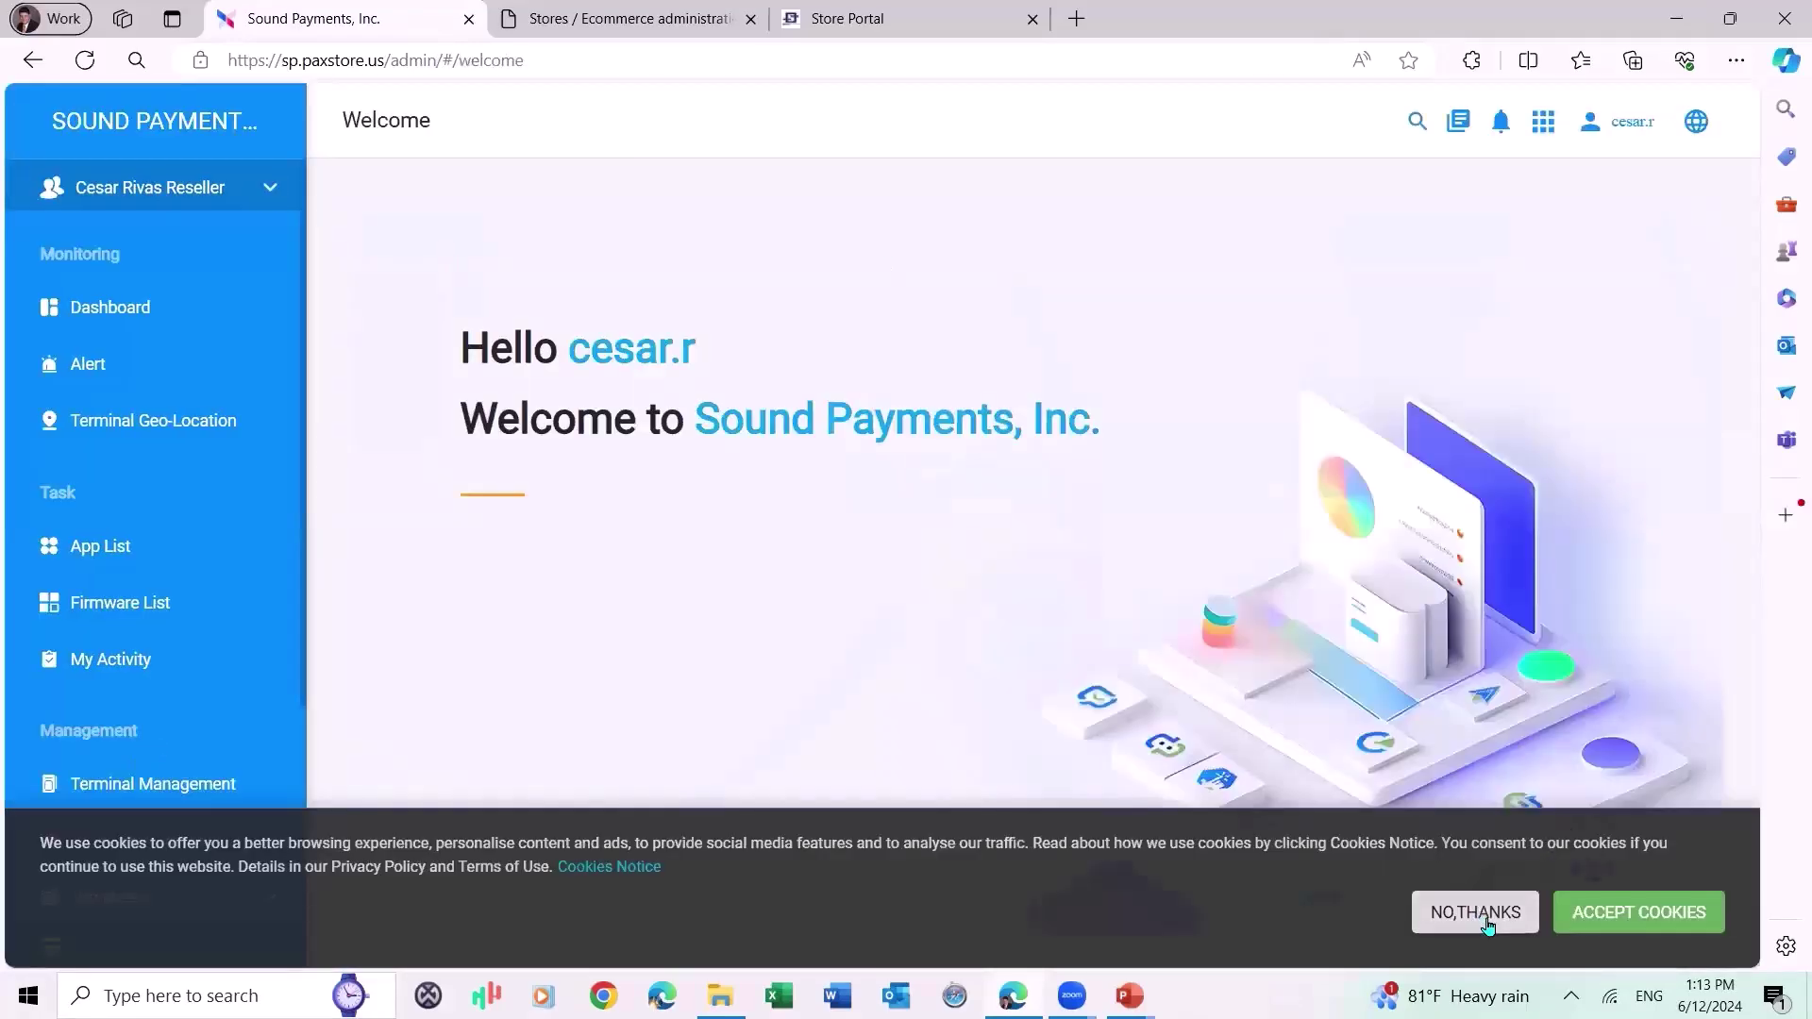
pyautogui.click(1639, 912)
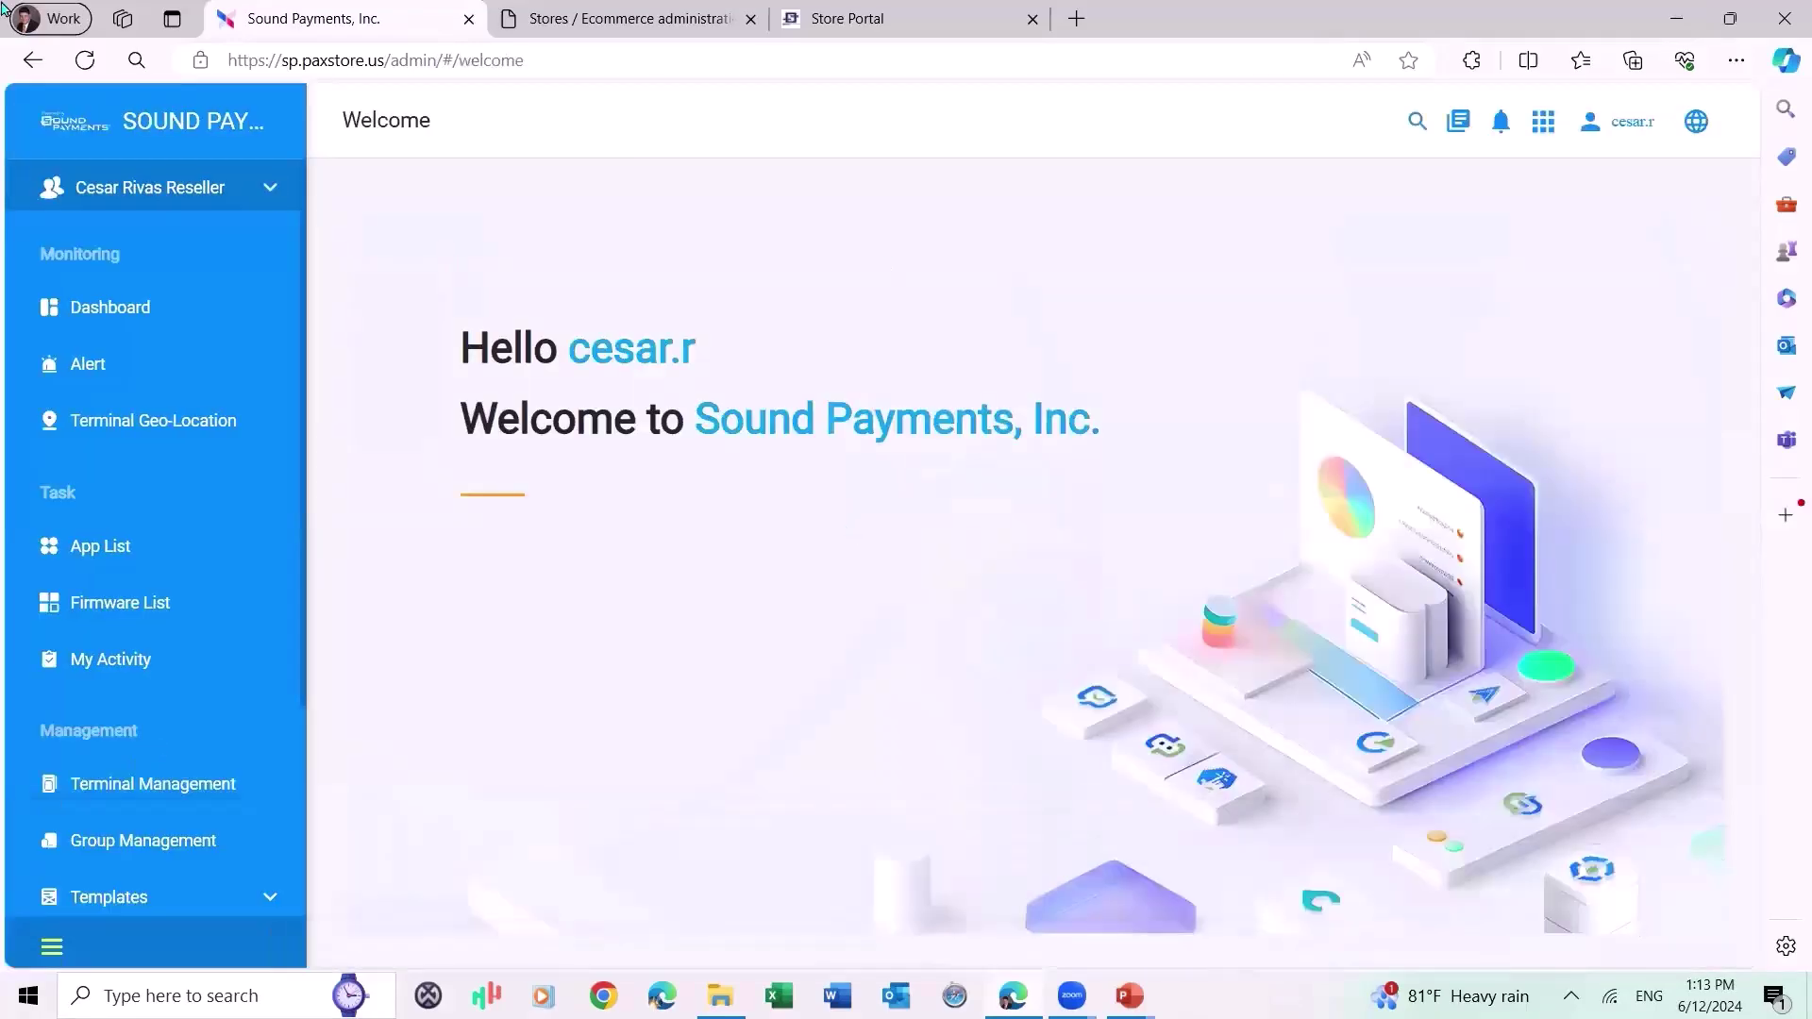
# Open the online A77 terminal's details in Terminal Management and connect to it remotely with AirViewer.
pyautogui.click(144, 785)
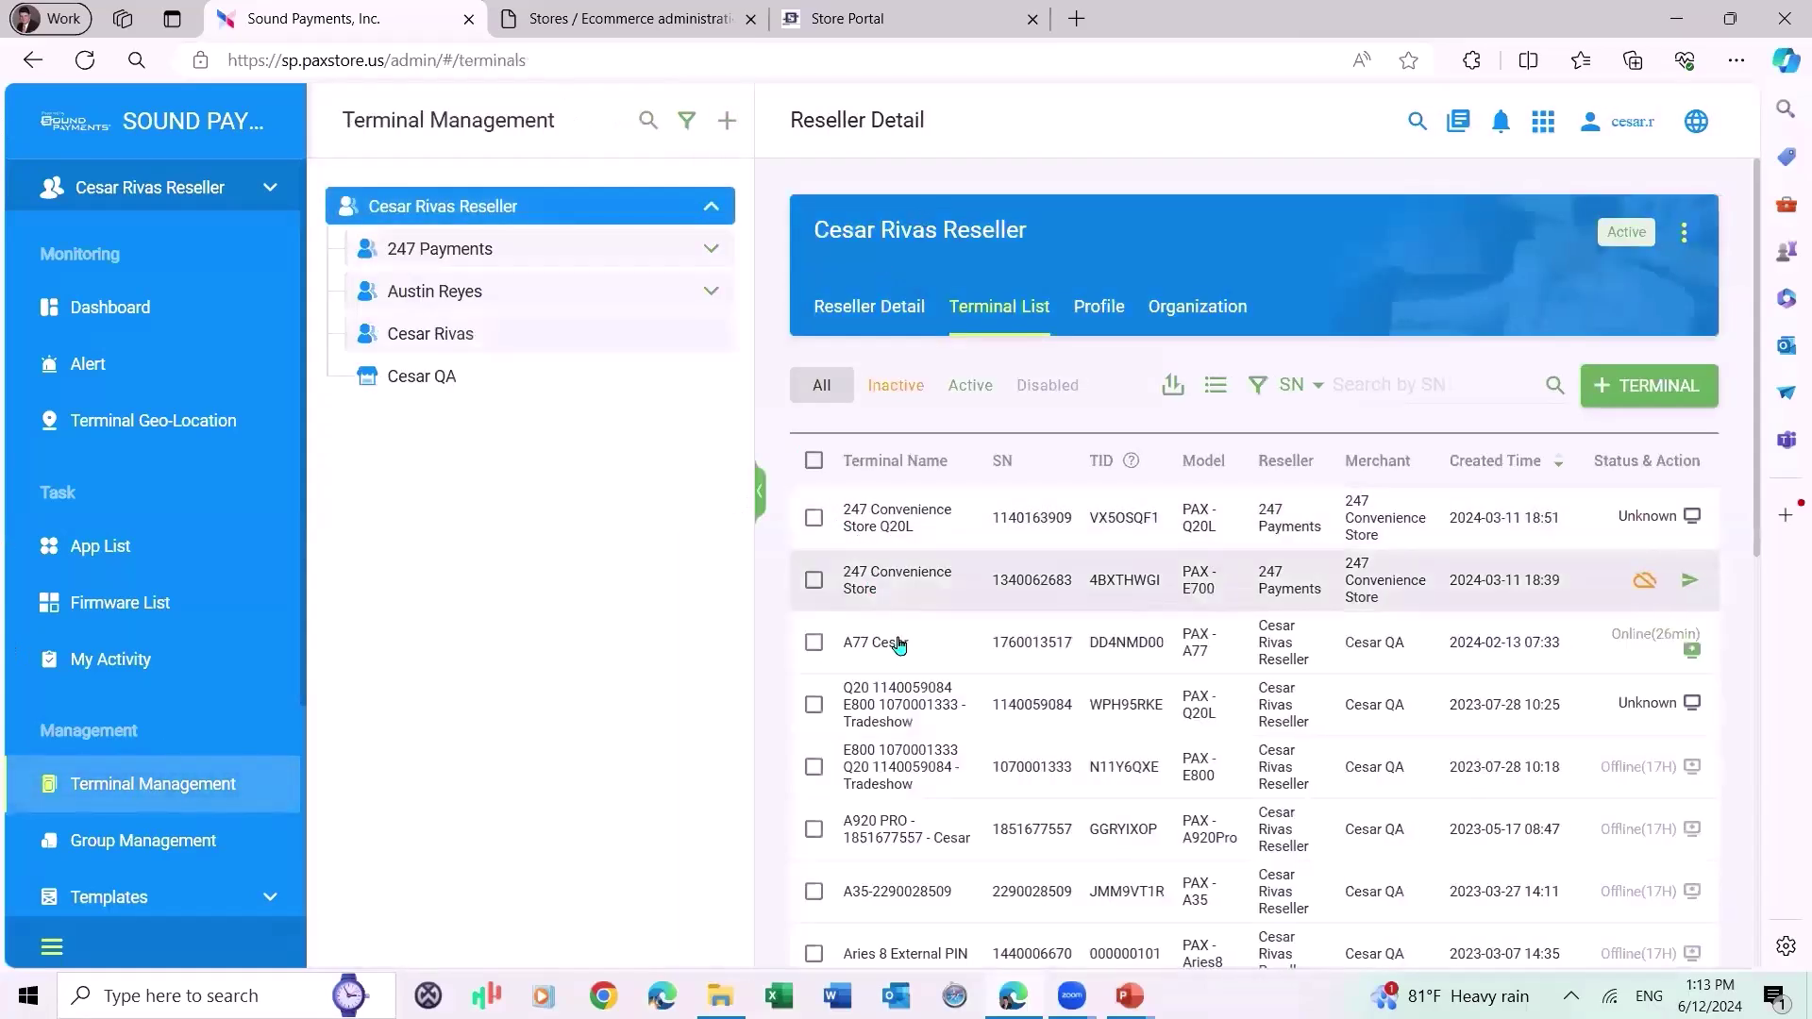
pyautogui.click(901, 656)
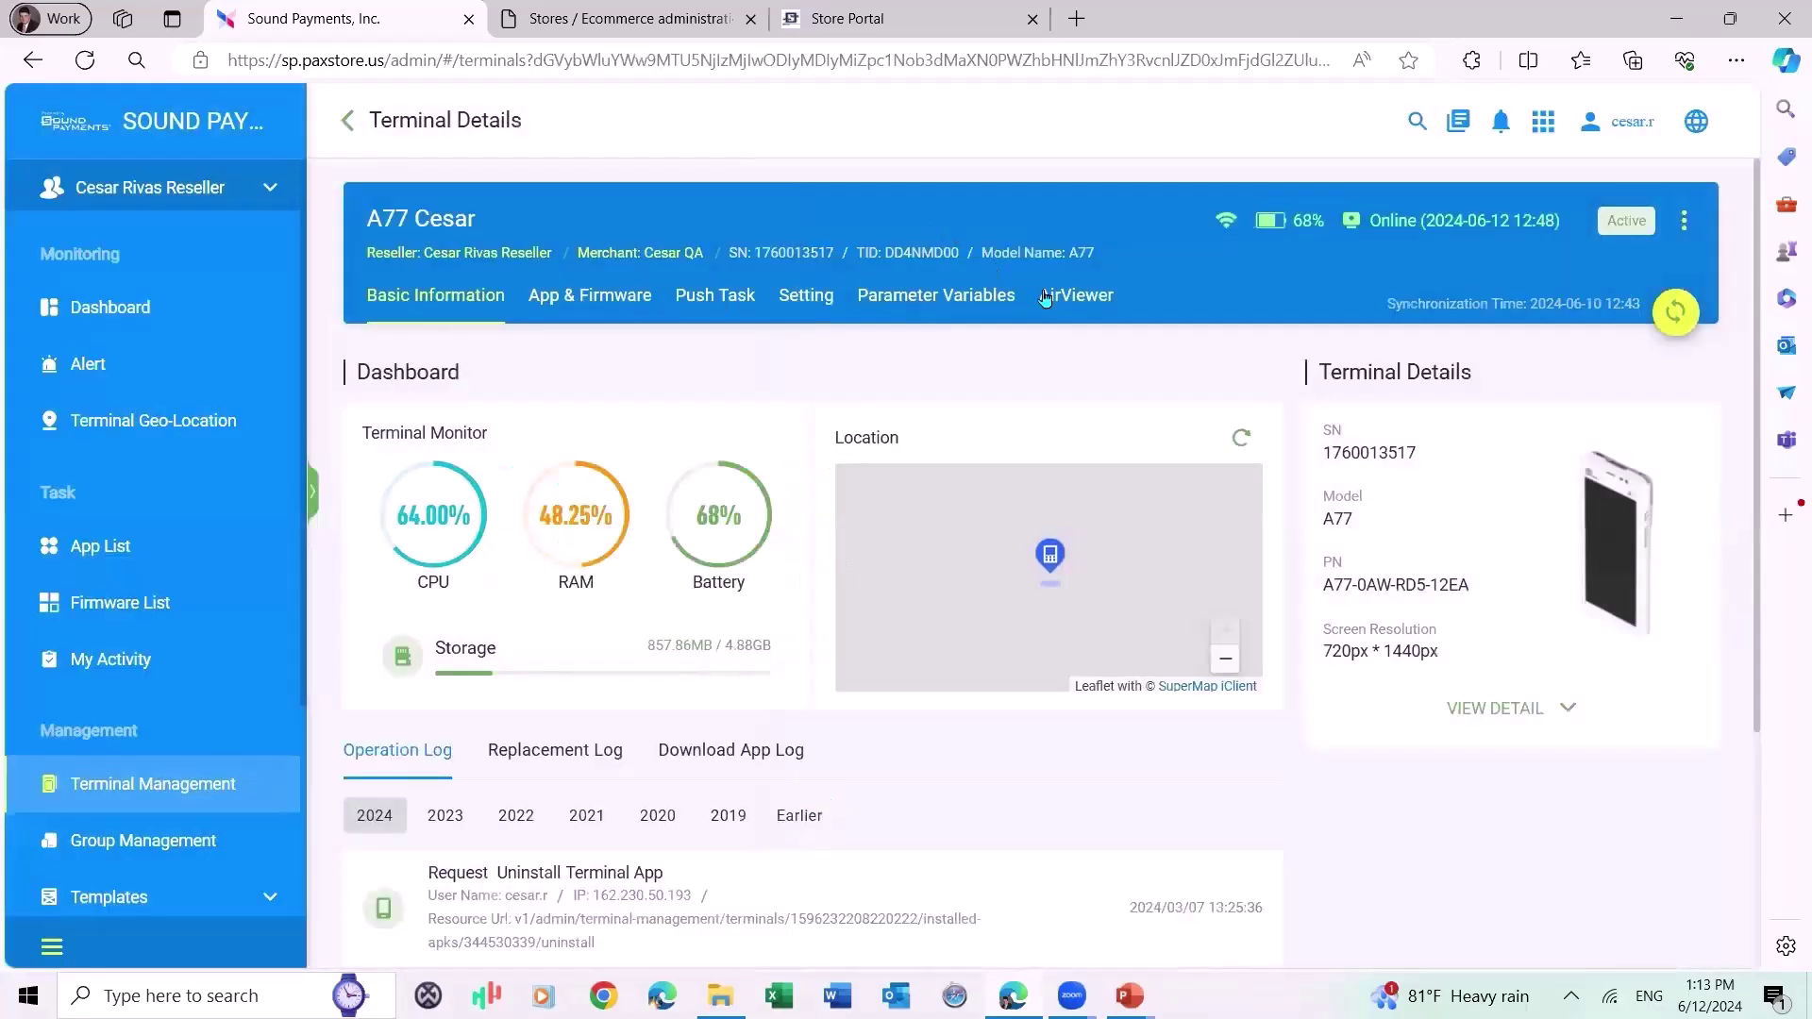
pyautogui.click(1074, 295)
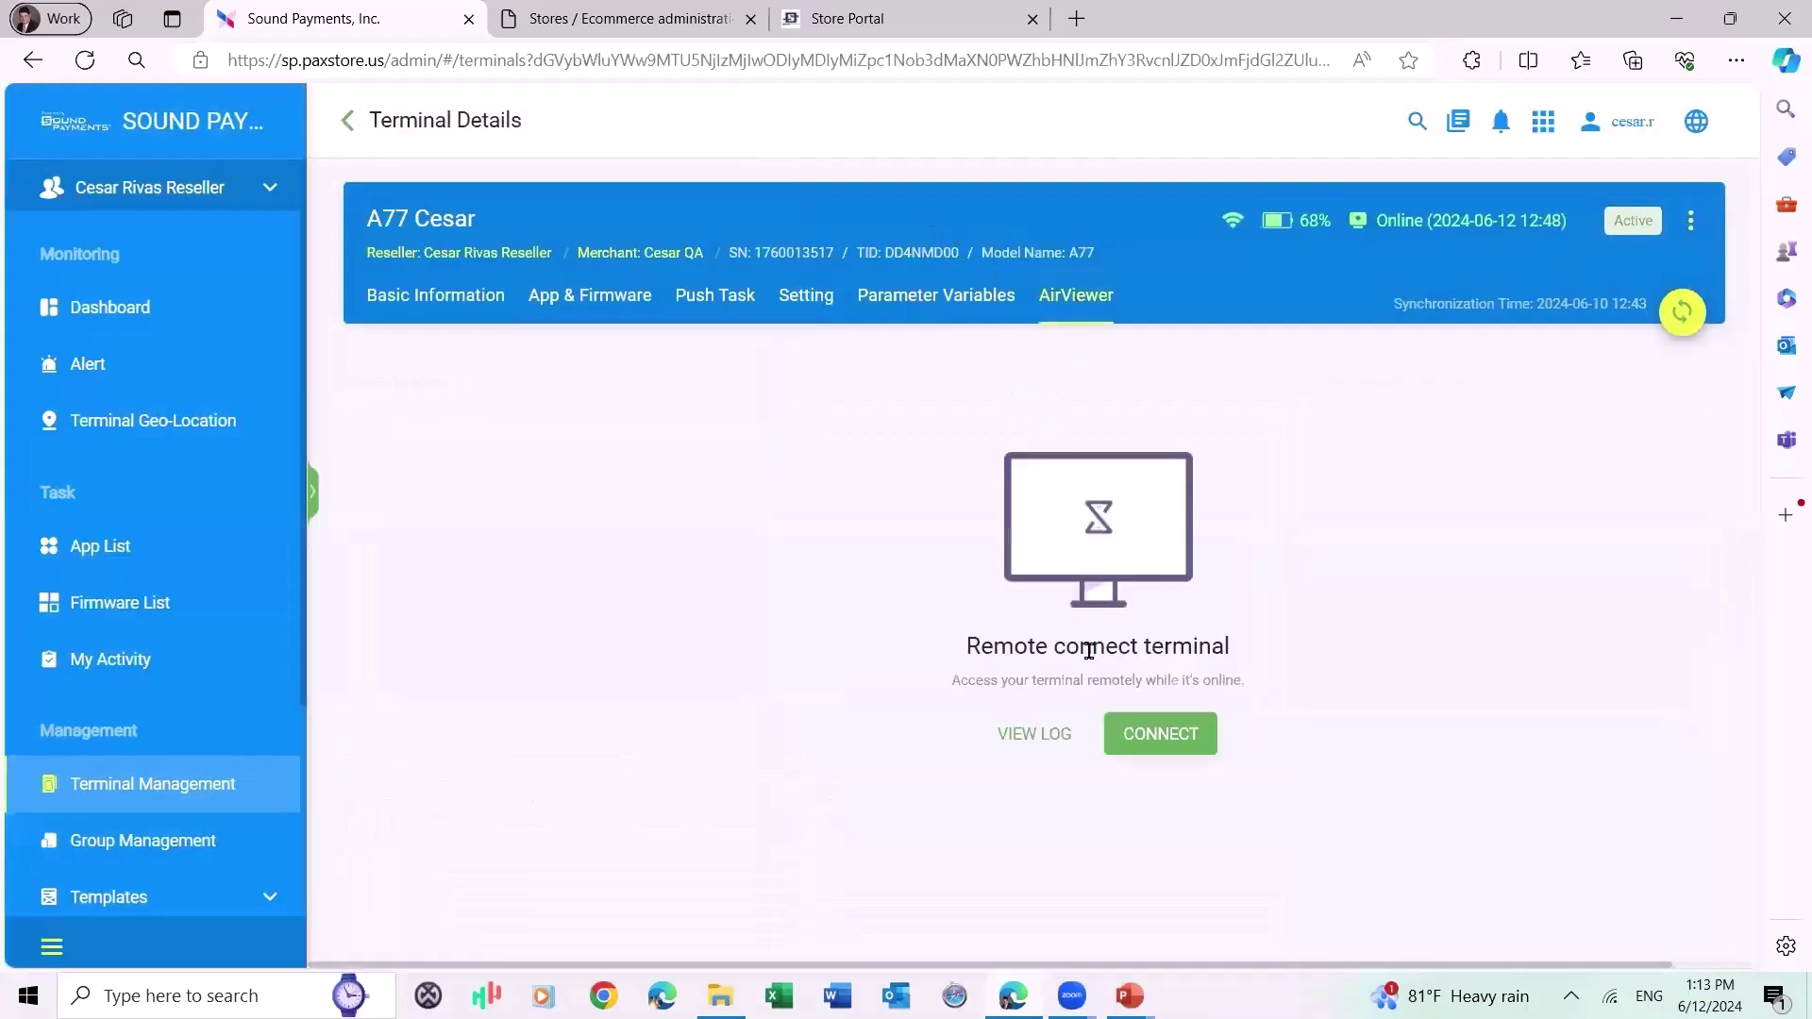
pyautogui.click(1159, 734)
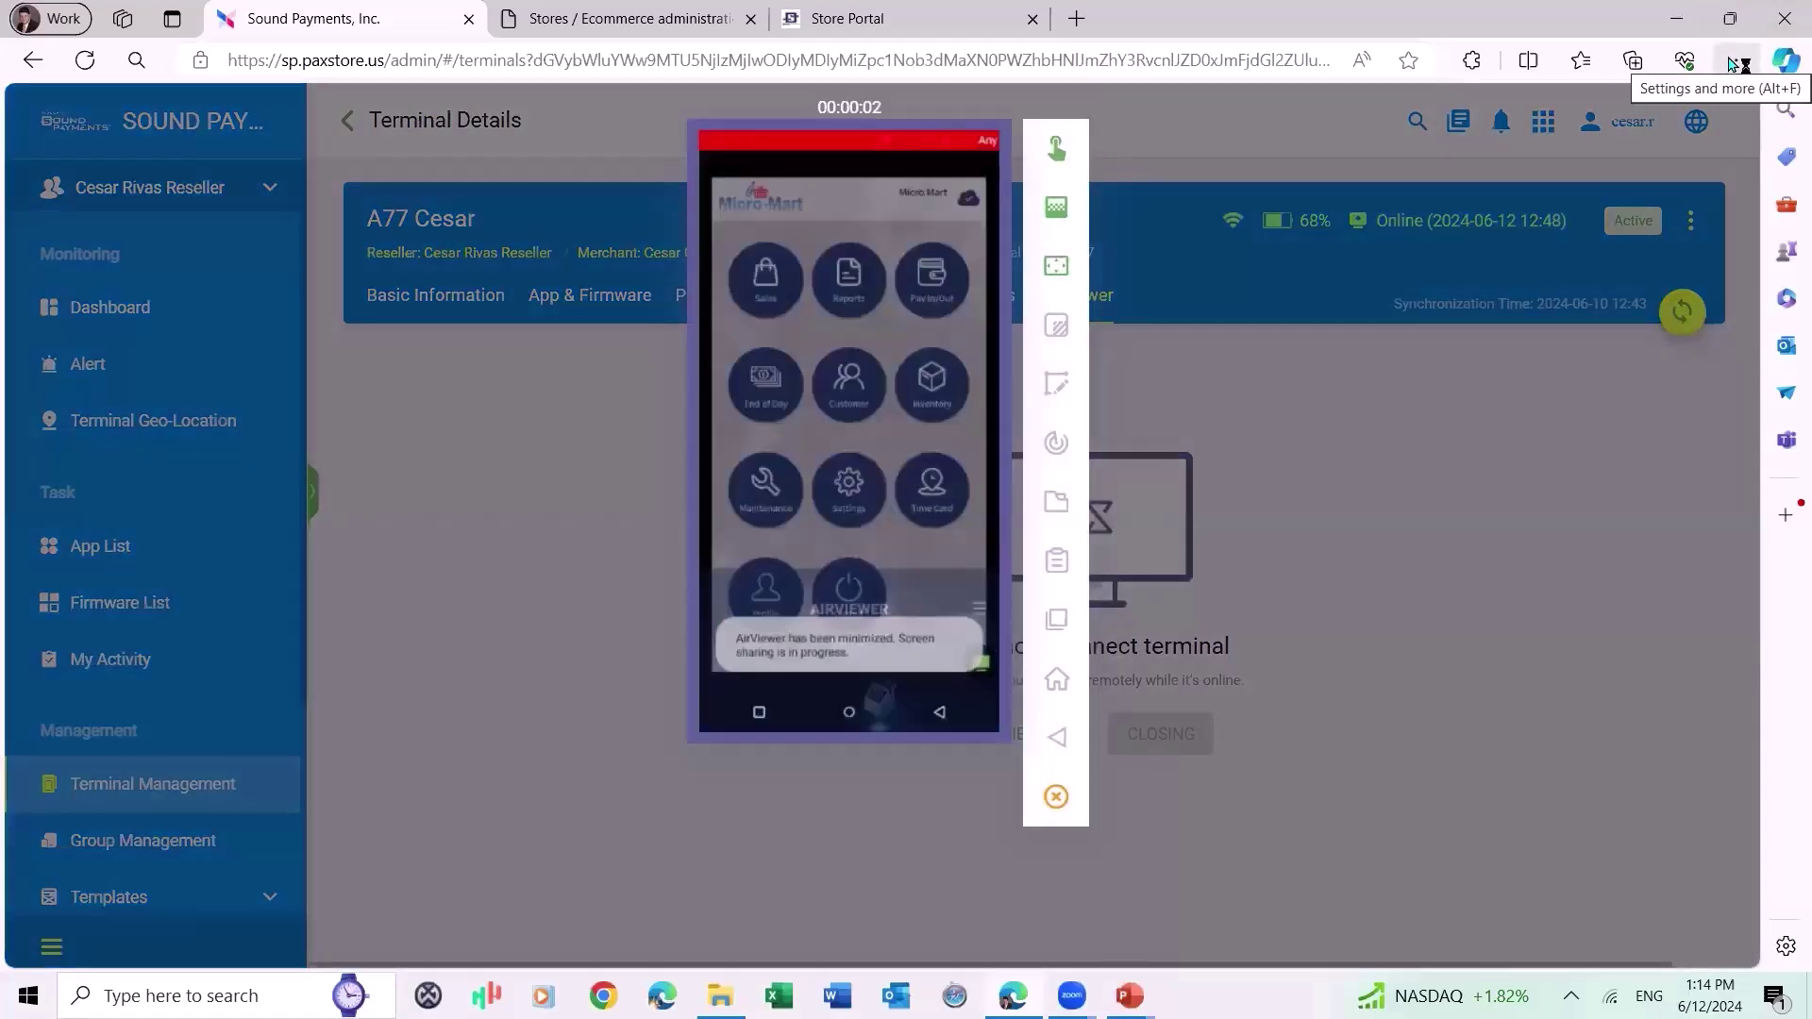
# Examine the taxes and tax categories in the Inventory section of the remotely connected terminal.
pyautogui.click(1735, 60)
pyautogui.click(1680, 223)
pyautogui.click(1680, 224)
pyautogui.click(1680, 224)
pyautogui.click(723, 540)
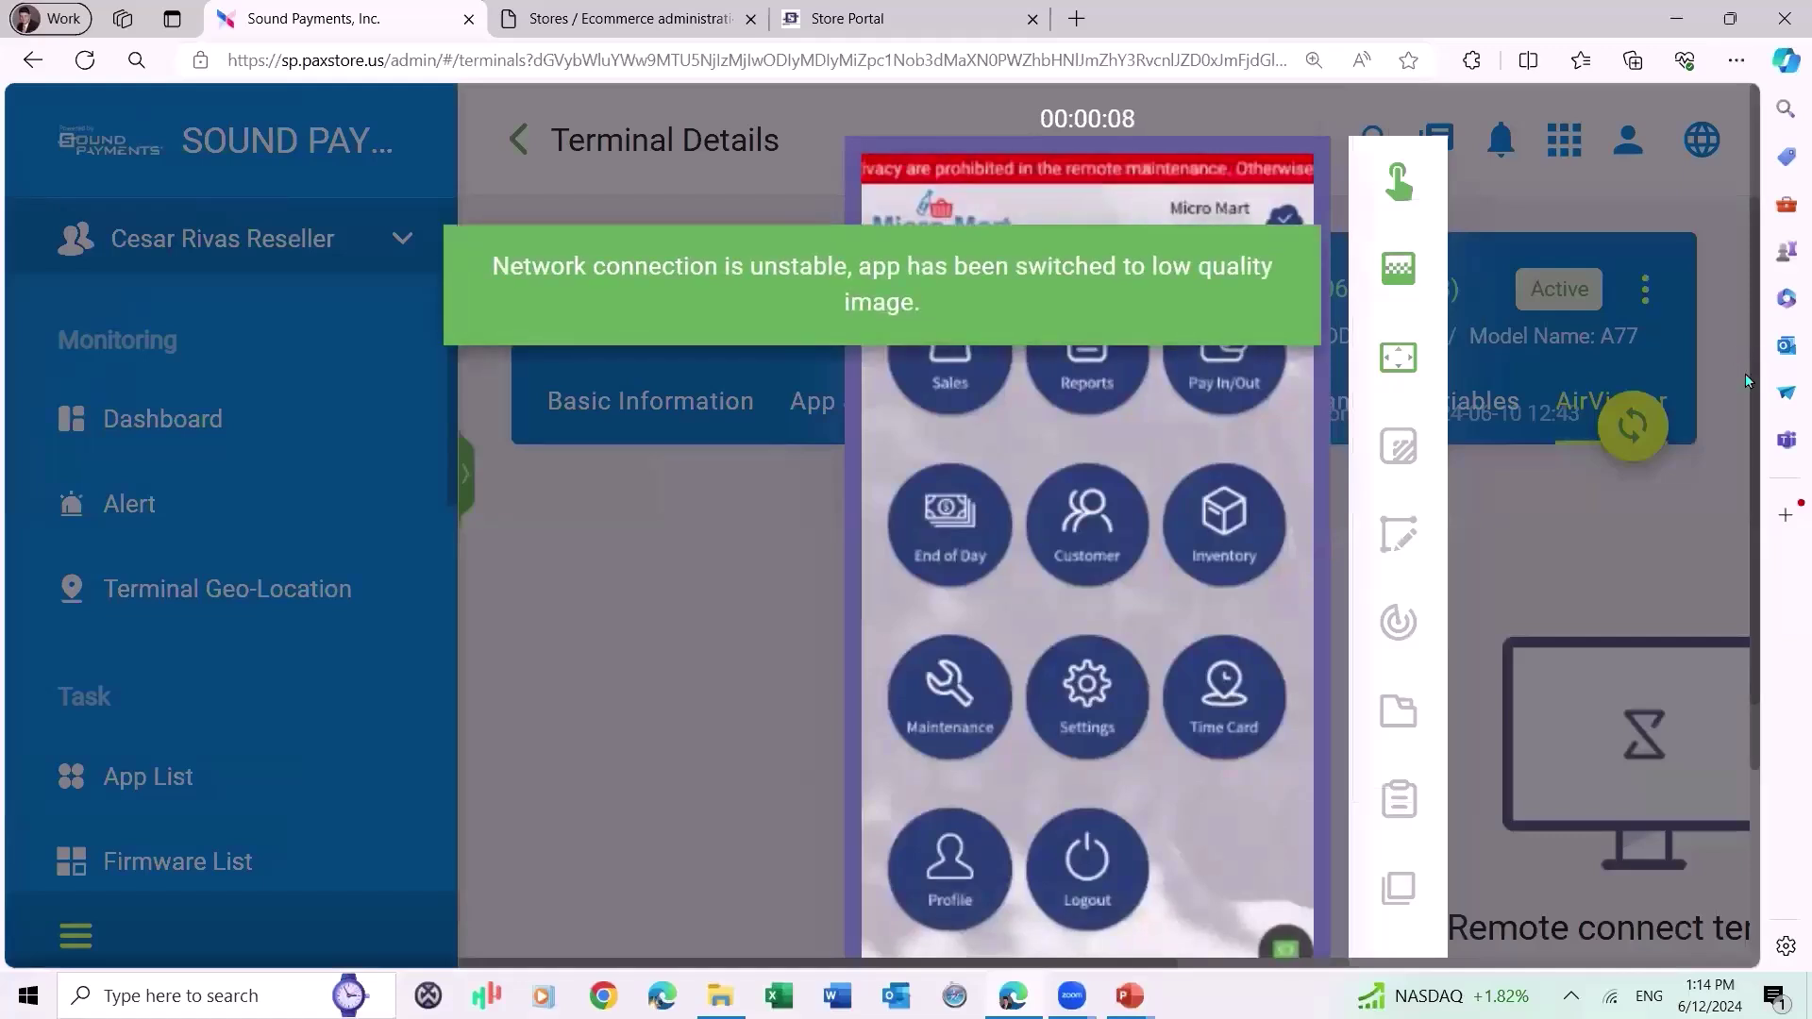
pyautogui.scroll(-1, 1756, 368)
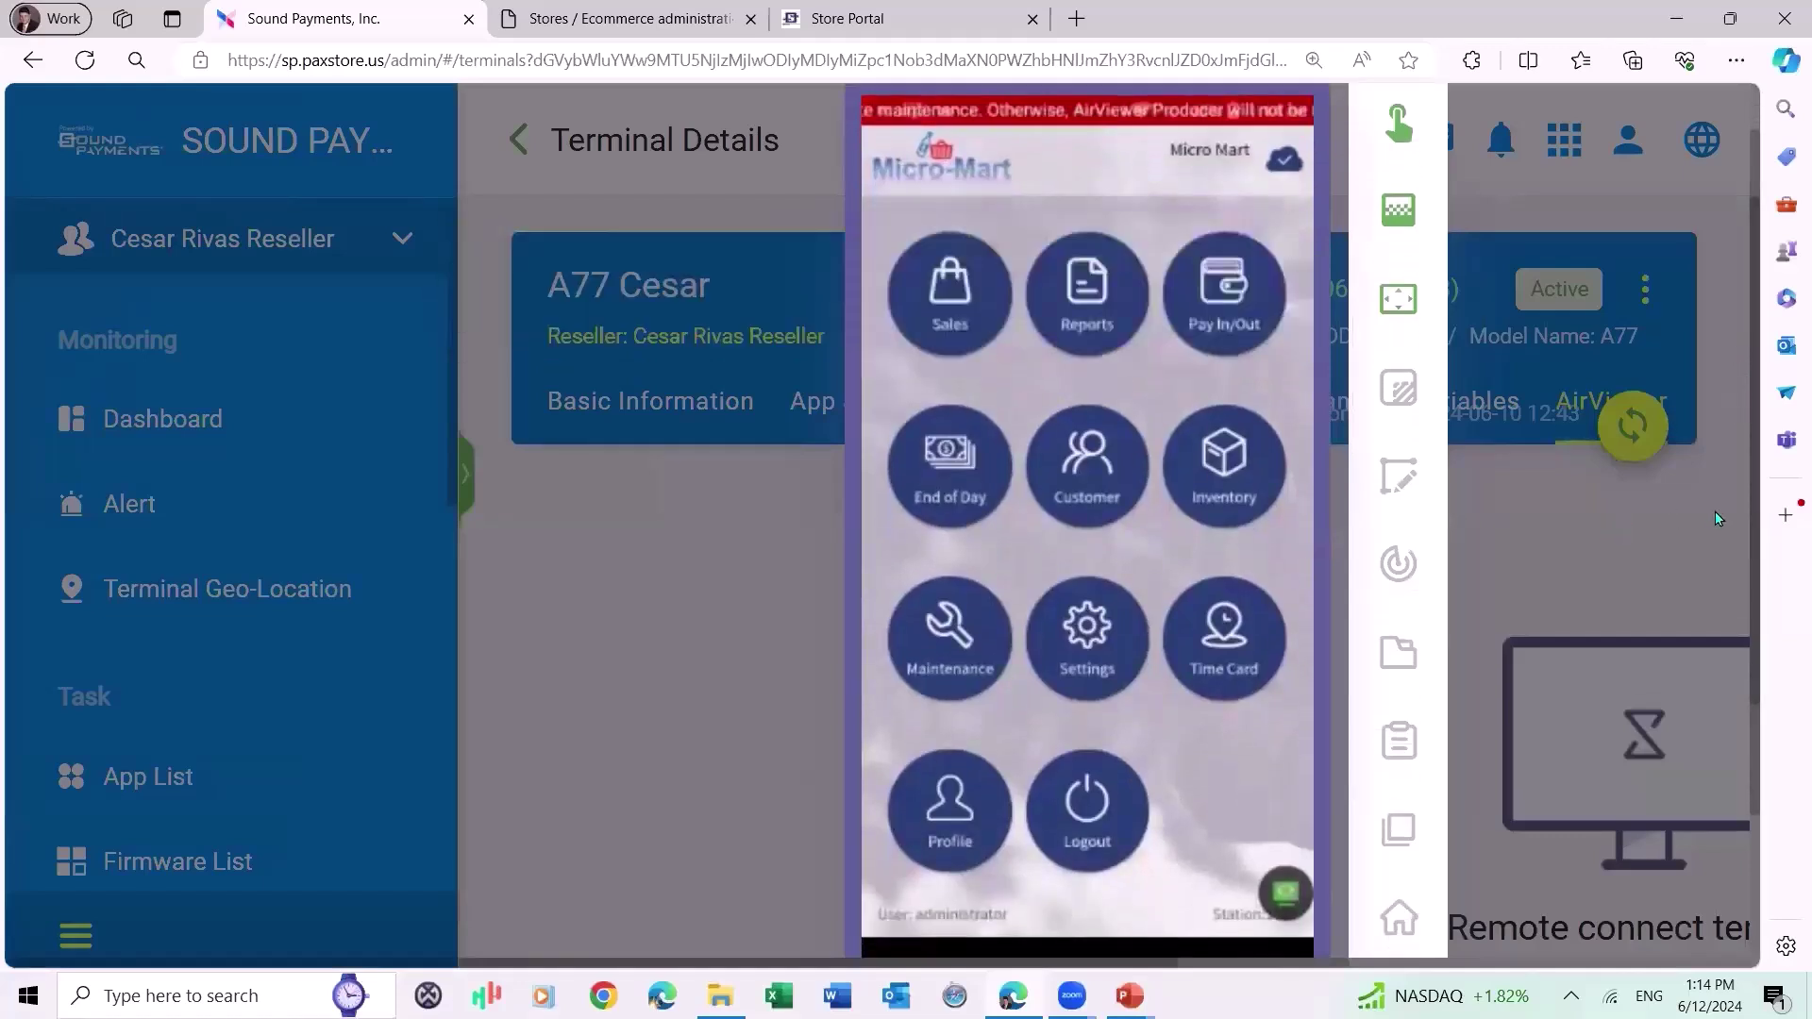
pyautogui.click(1210, 471)
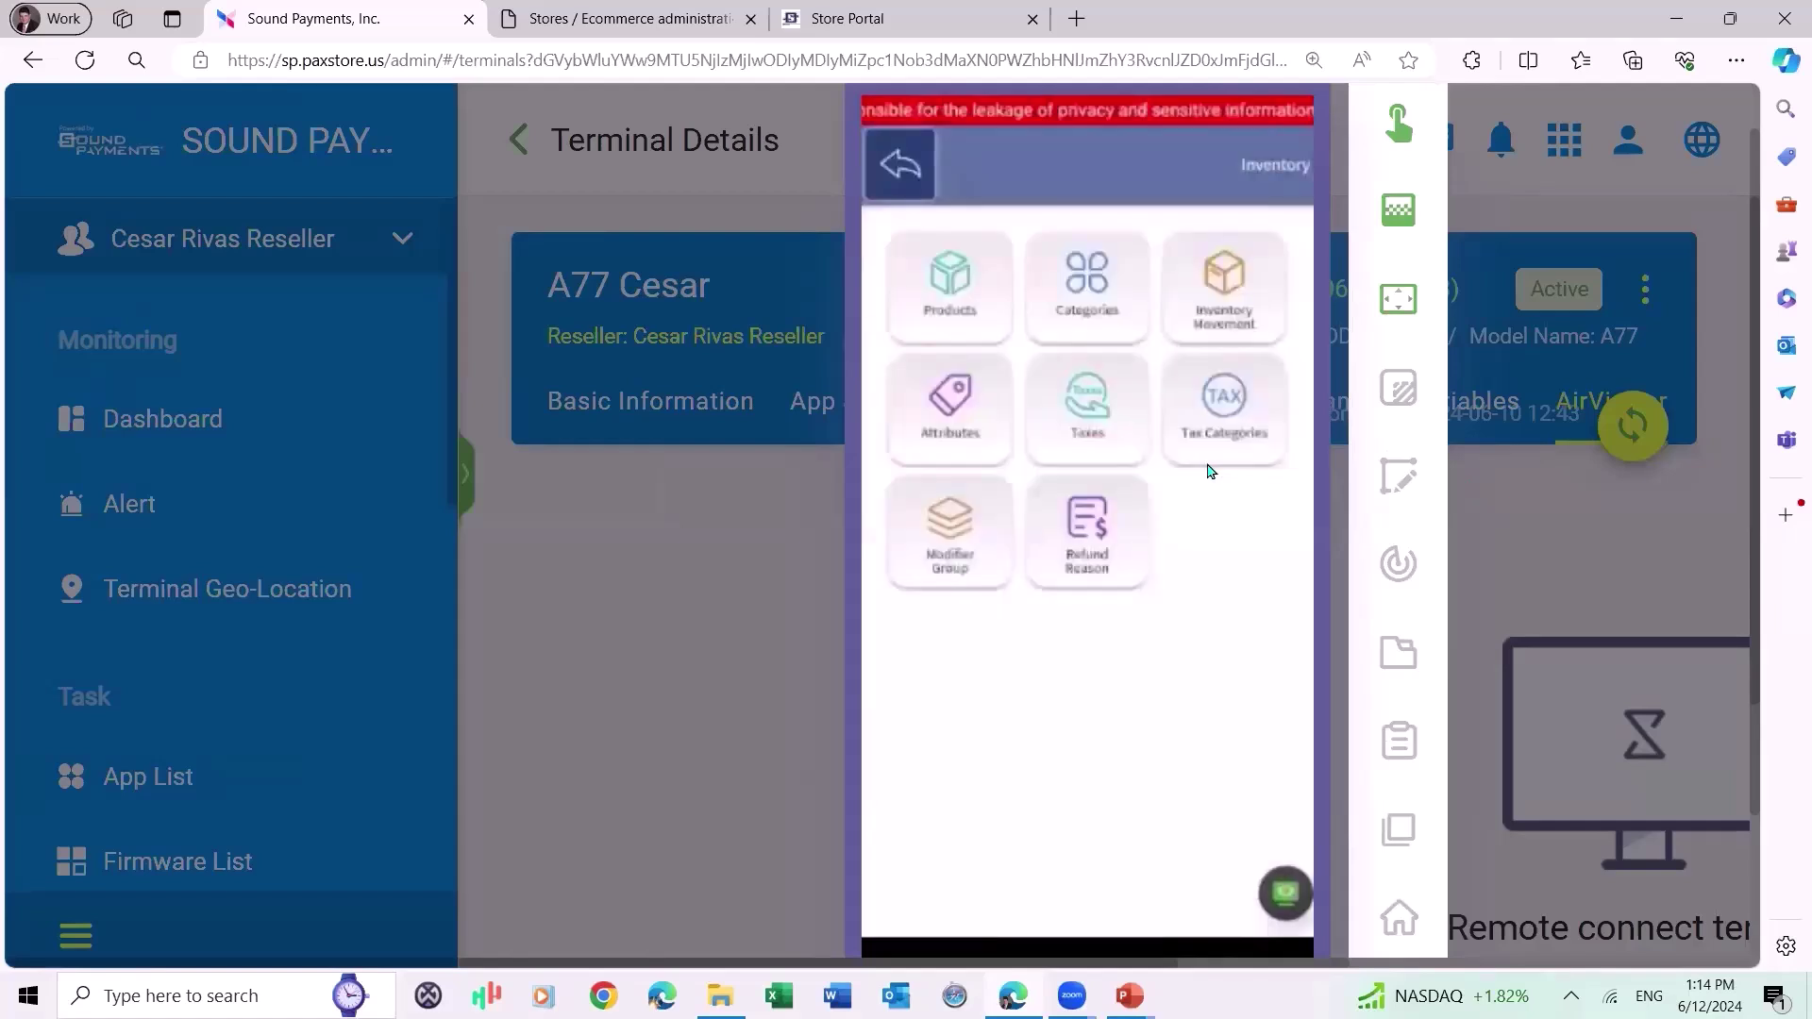
pyautogui.click(1107, 413)
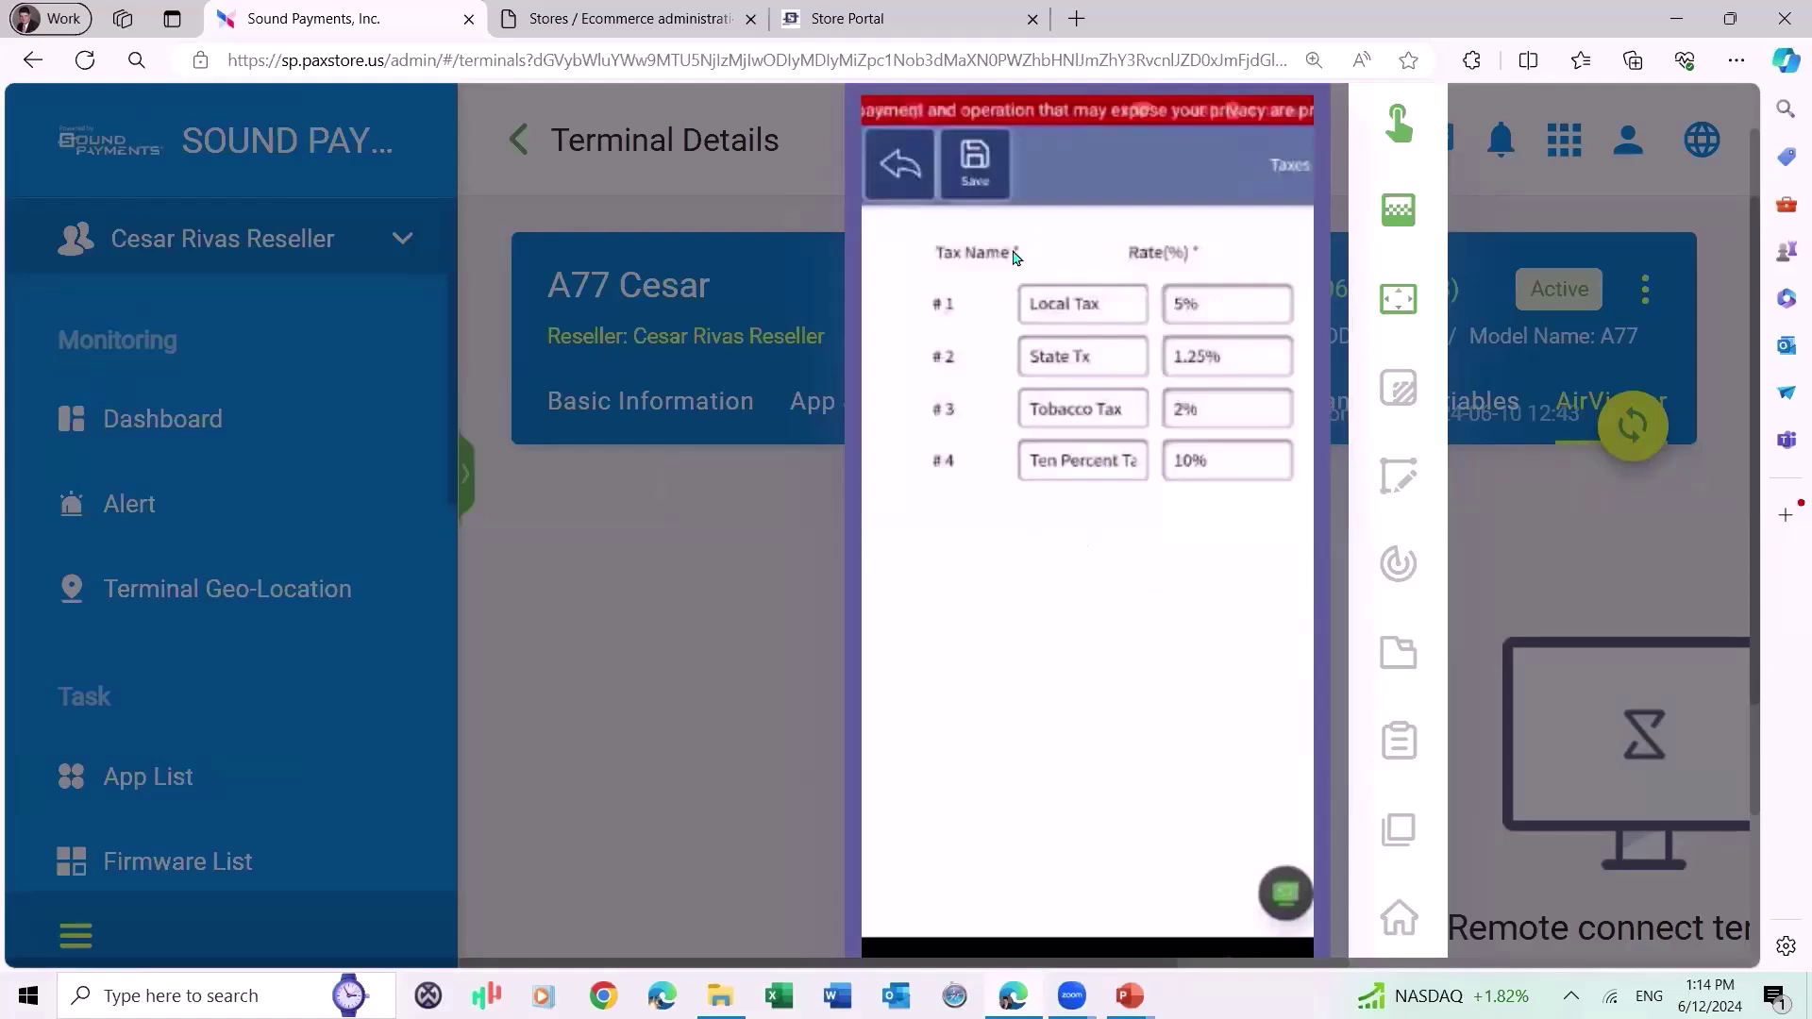
pyautogui.click(921, 172)
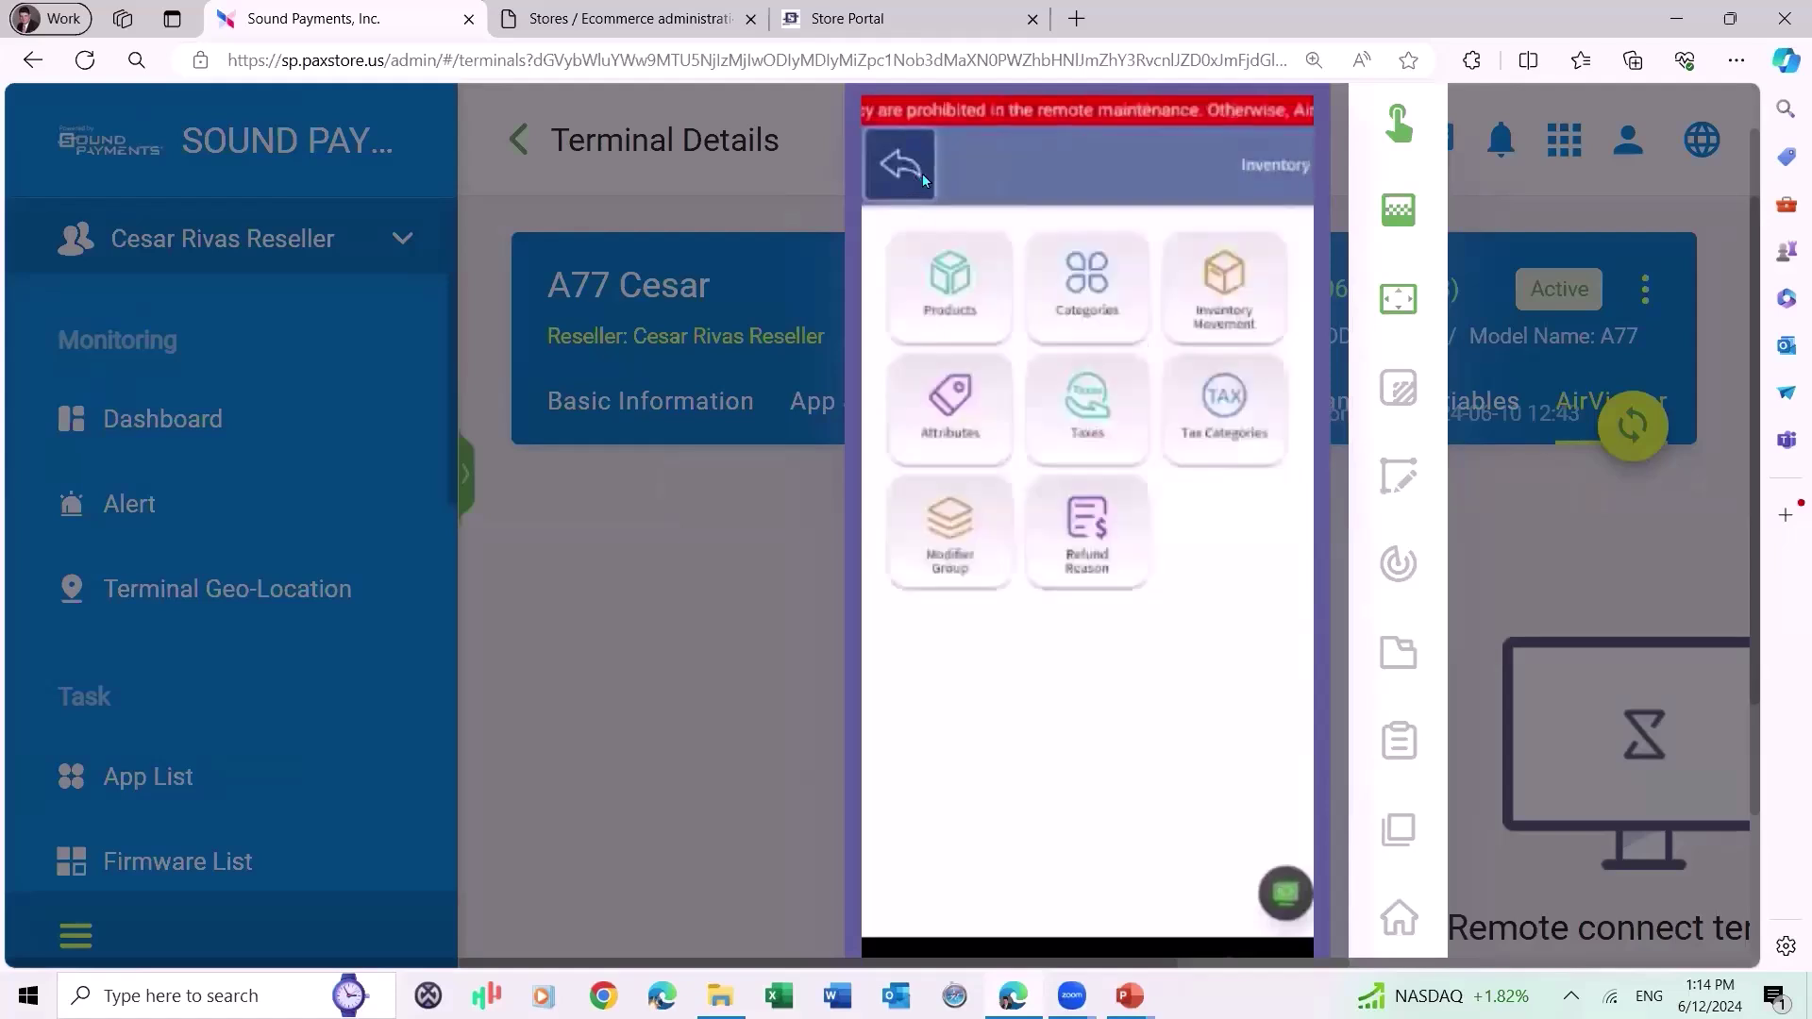
pyautogui.click(1240, 407)
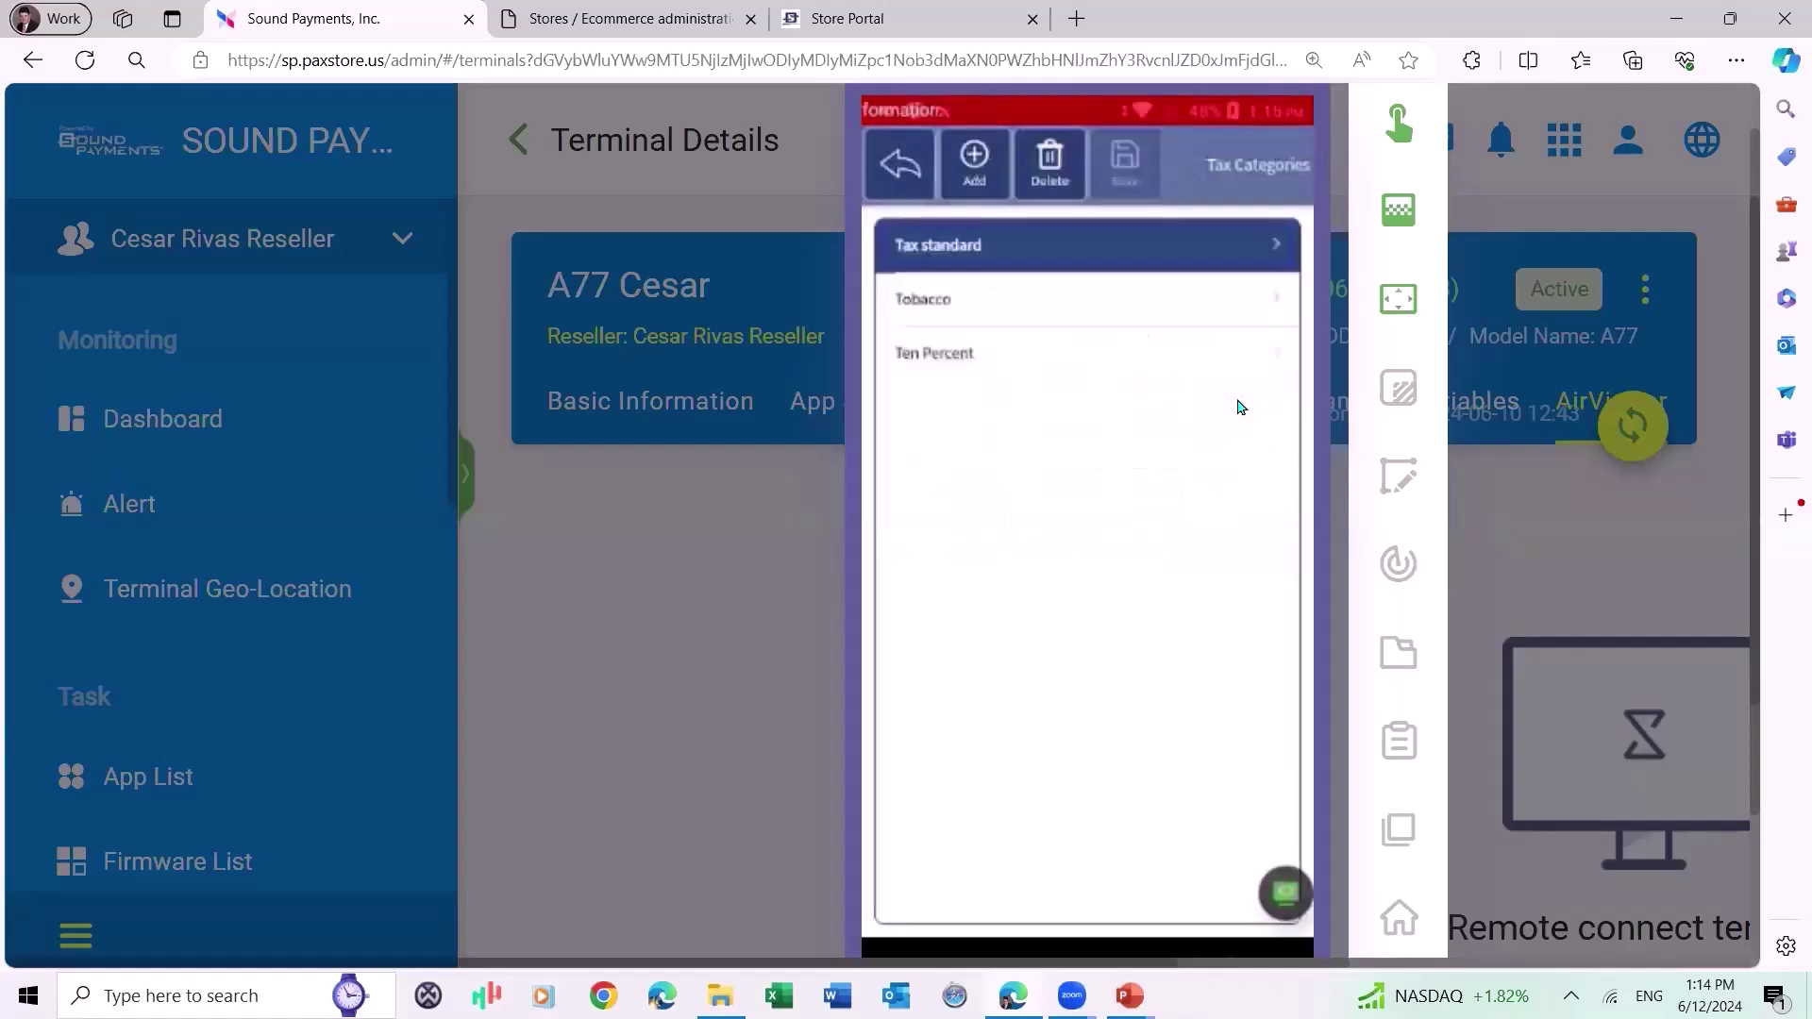
# Switch back to the Store Portal and open the POS User Roles list under Employee Maintenance.
pyautogui.click(857, 36)
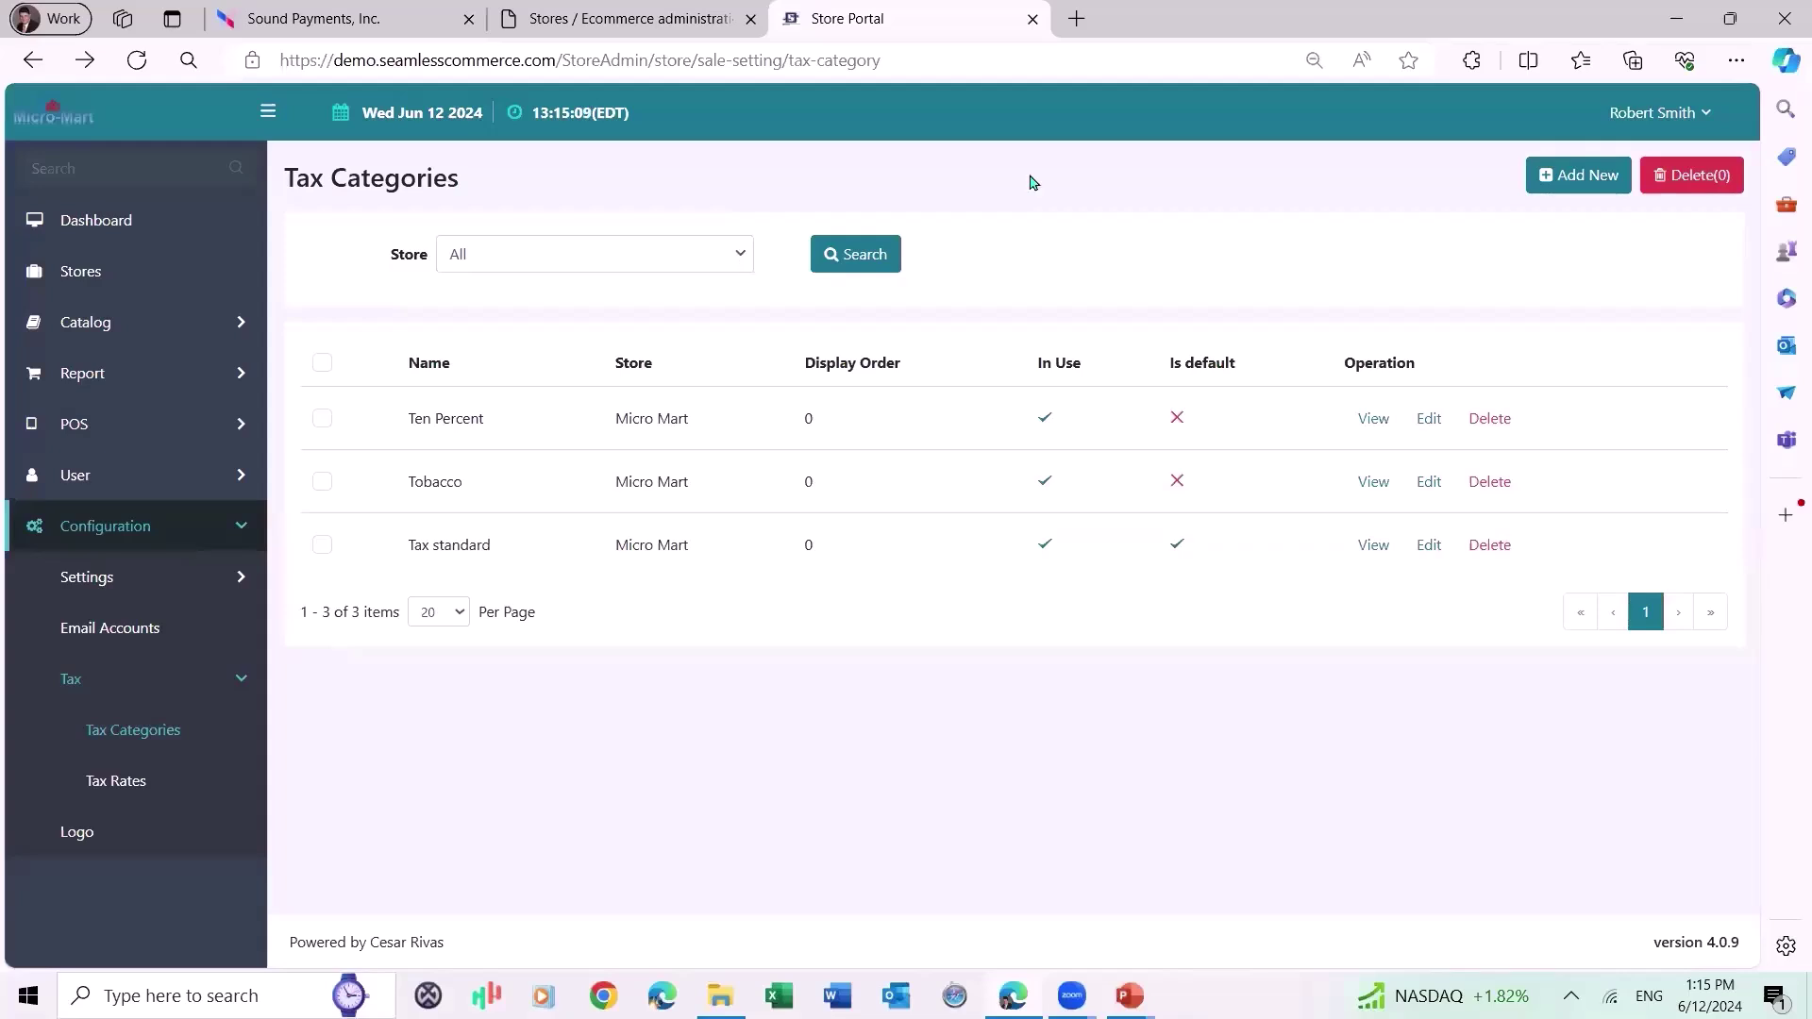
pyautogui.click(93, 487)
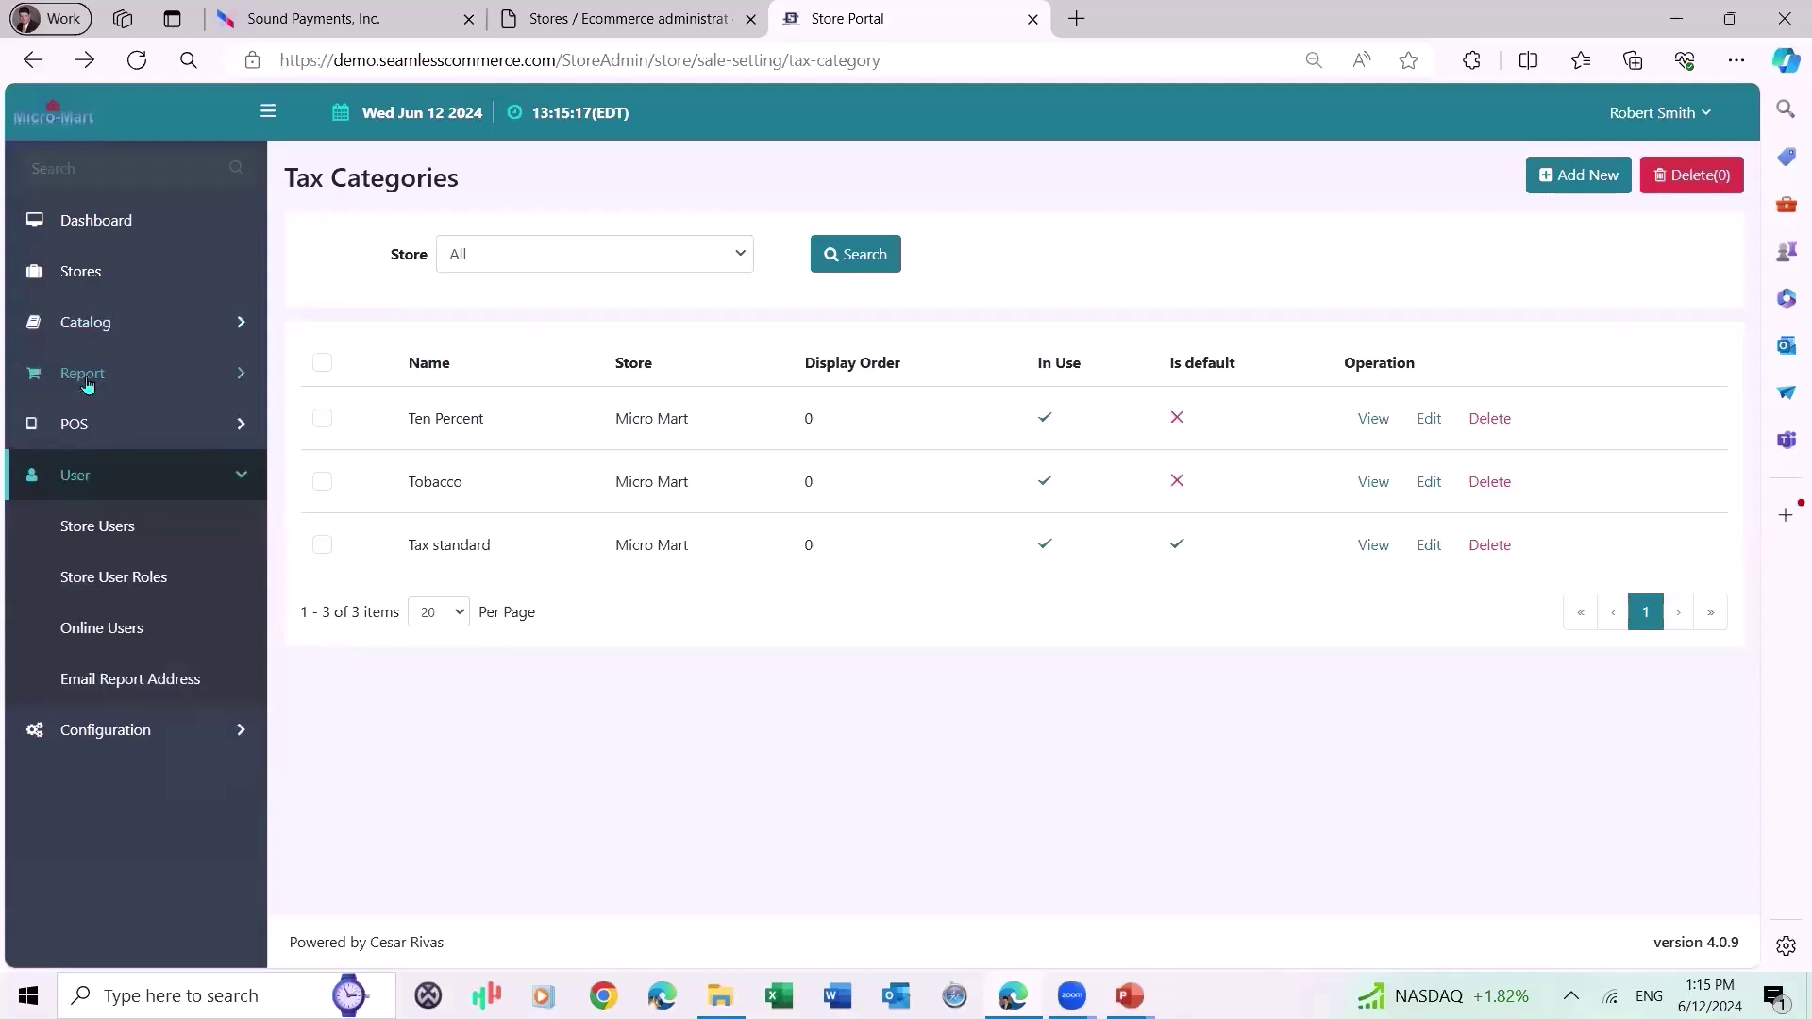
pyautogui.click(76, 424)
pyautogui.scroll(-1, 105, 783)
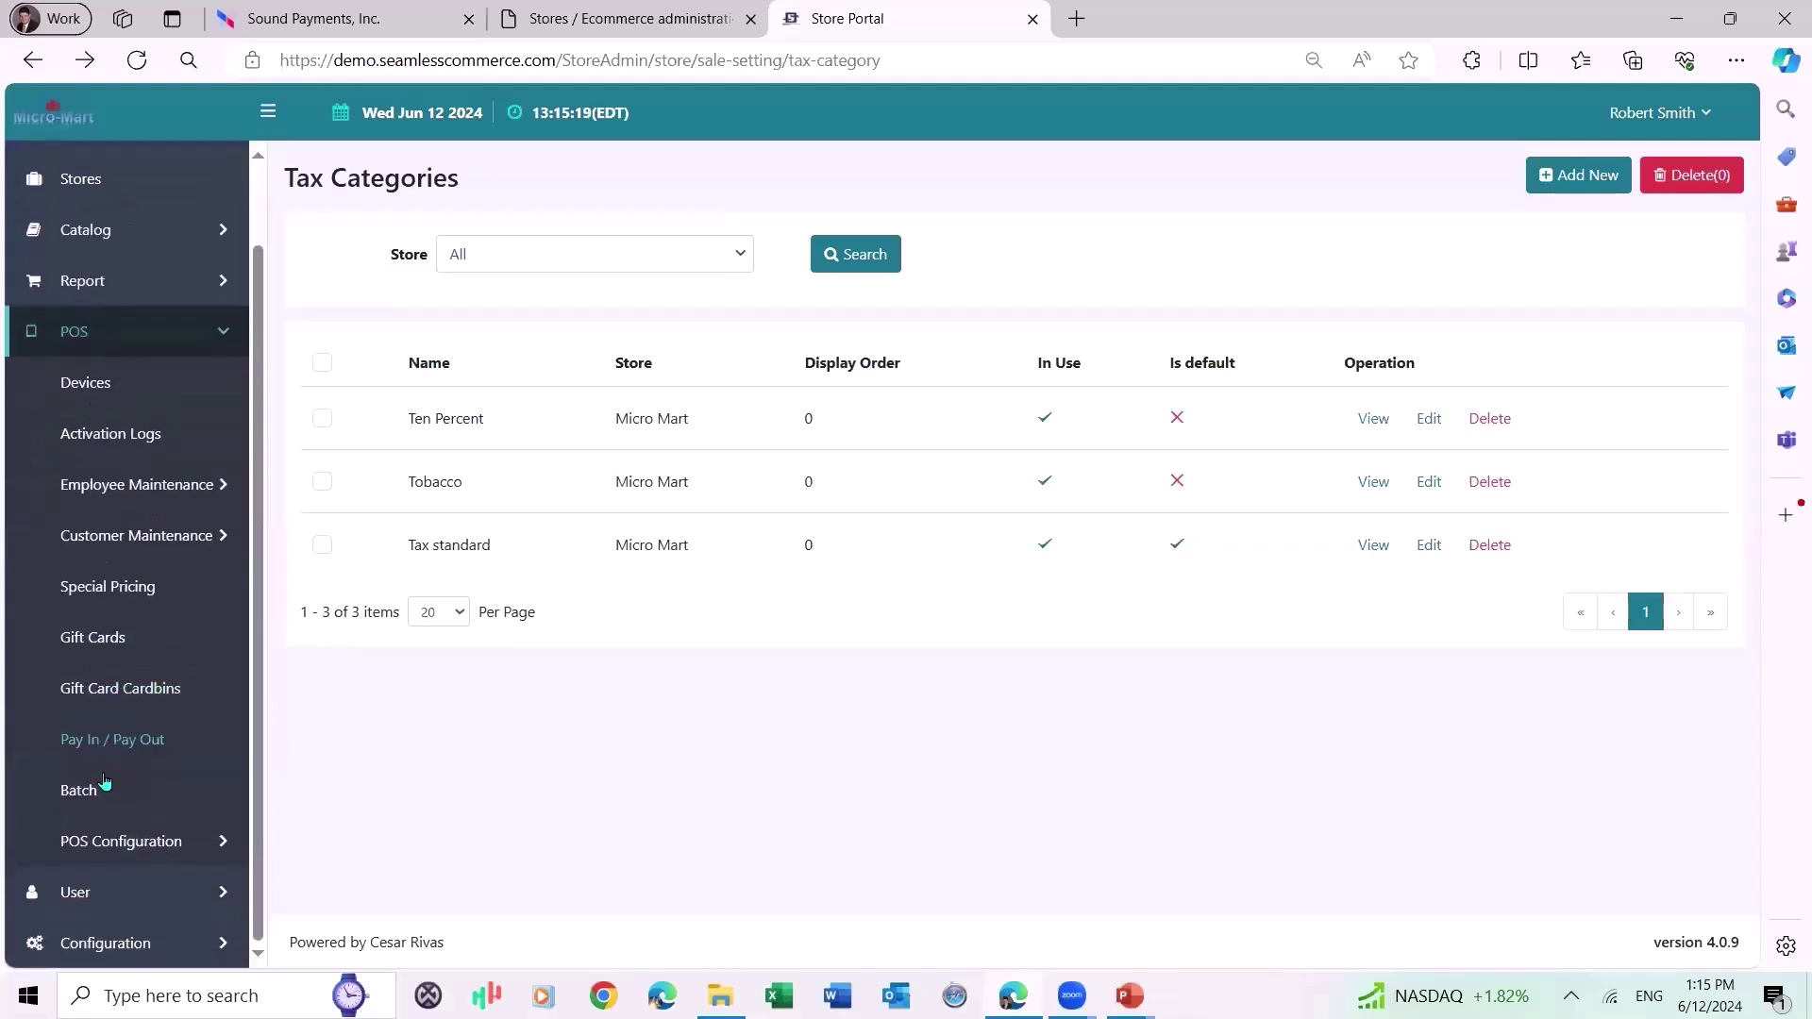
pyautogui.click(85, 841)
pyautogui.scroll(-3, 88, 740)
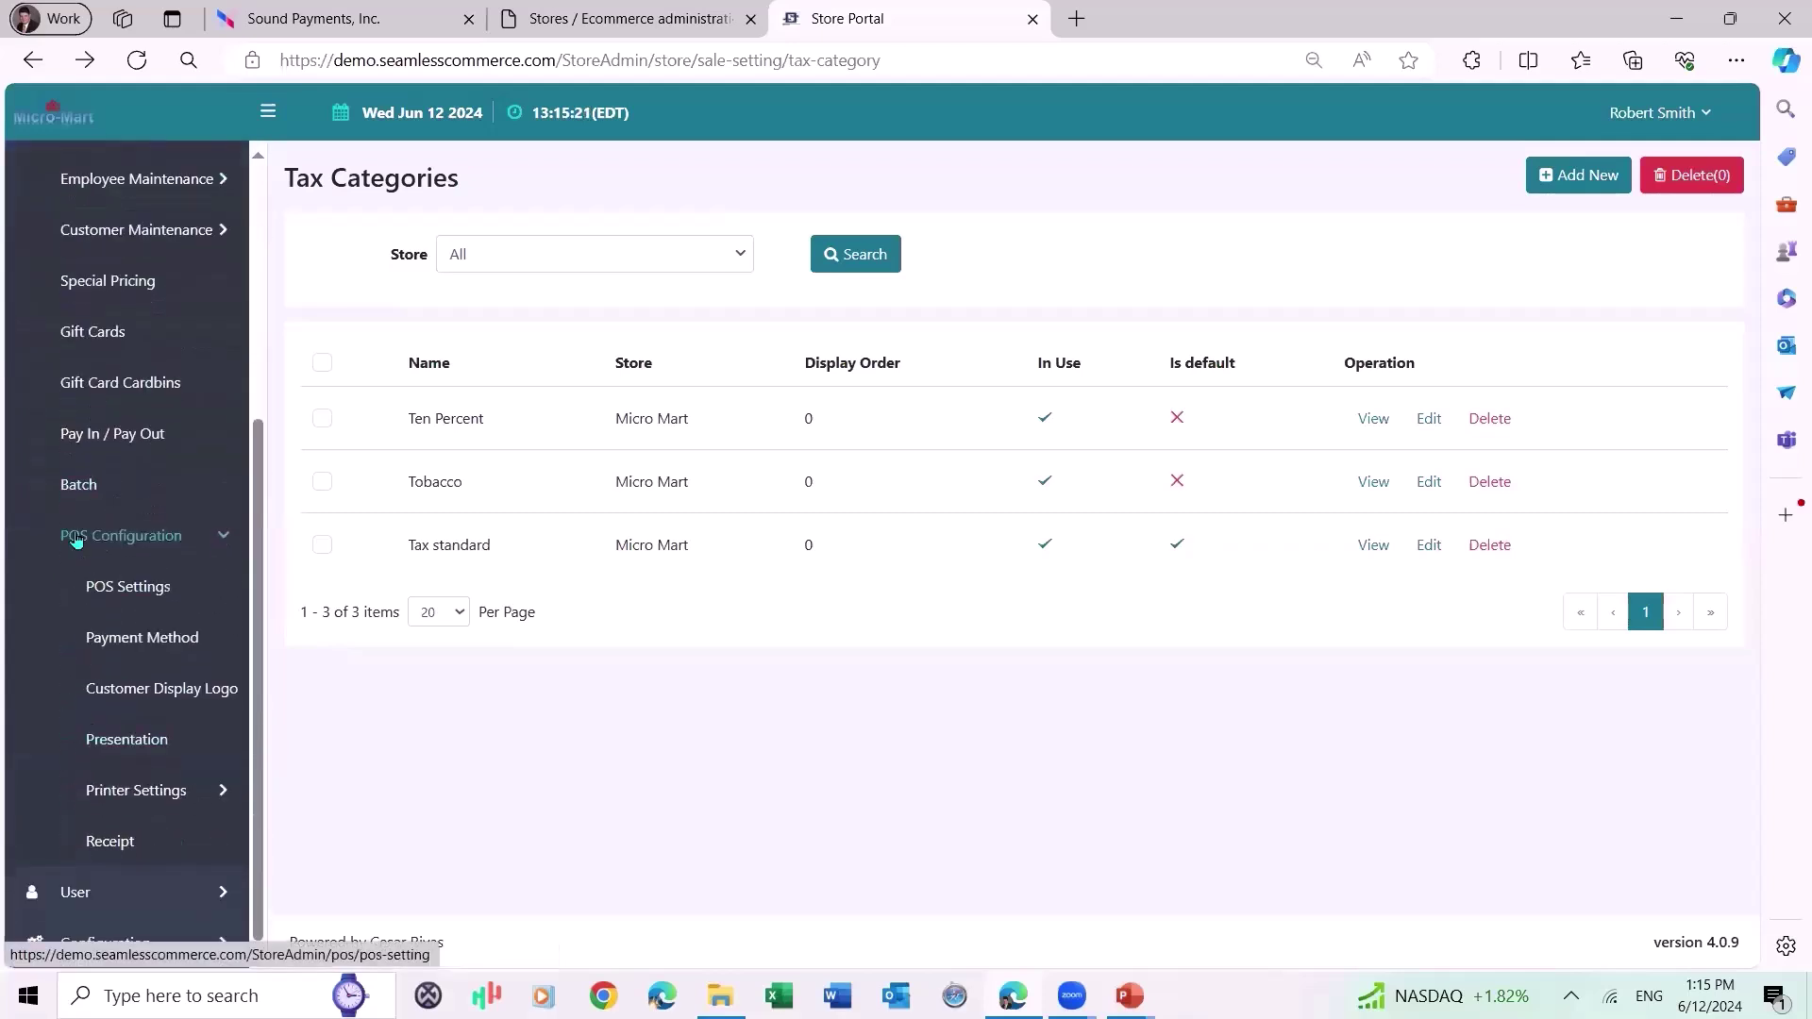
pyautogui.scroll(2, 113, 496)
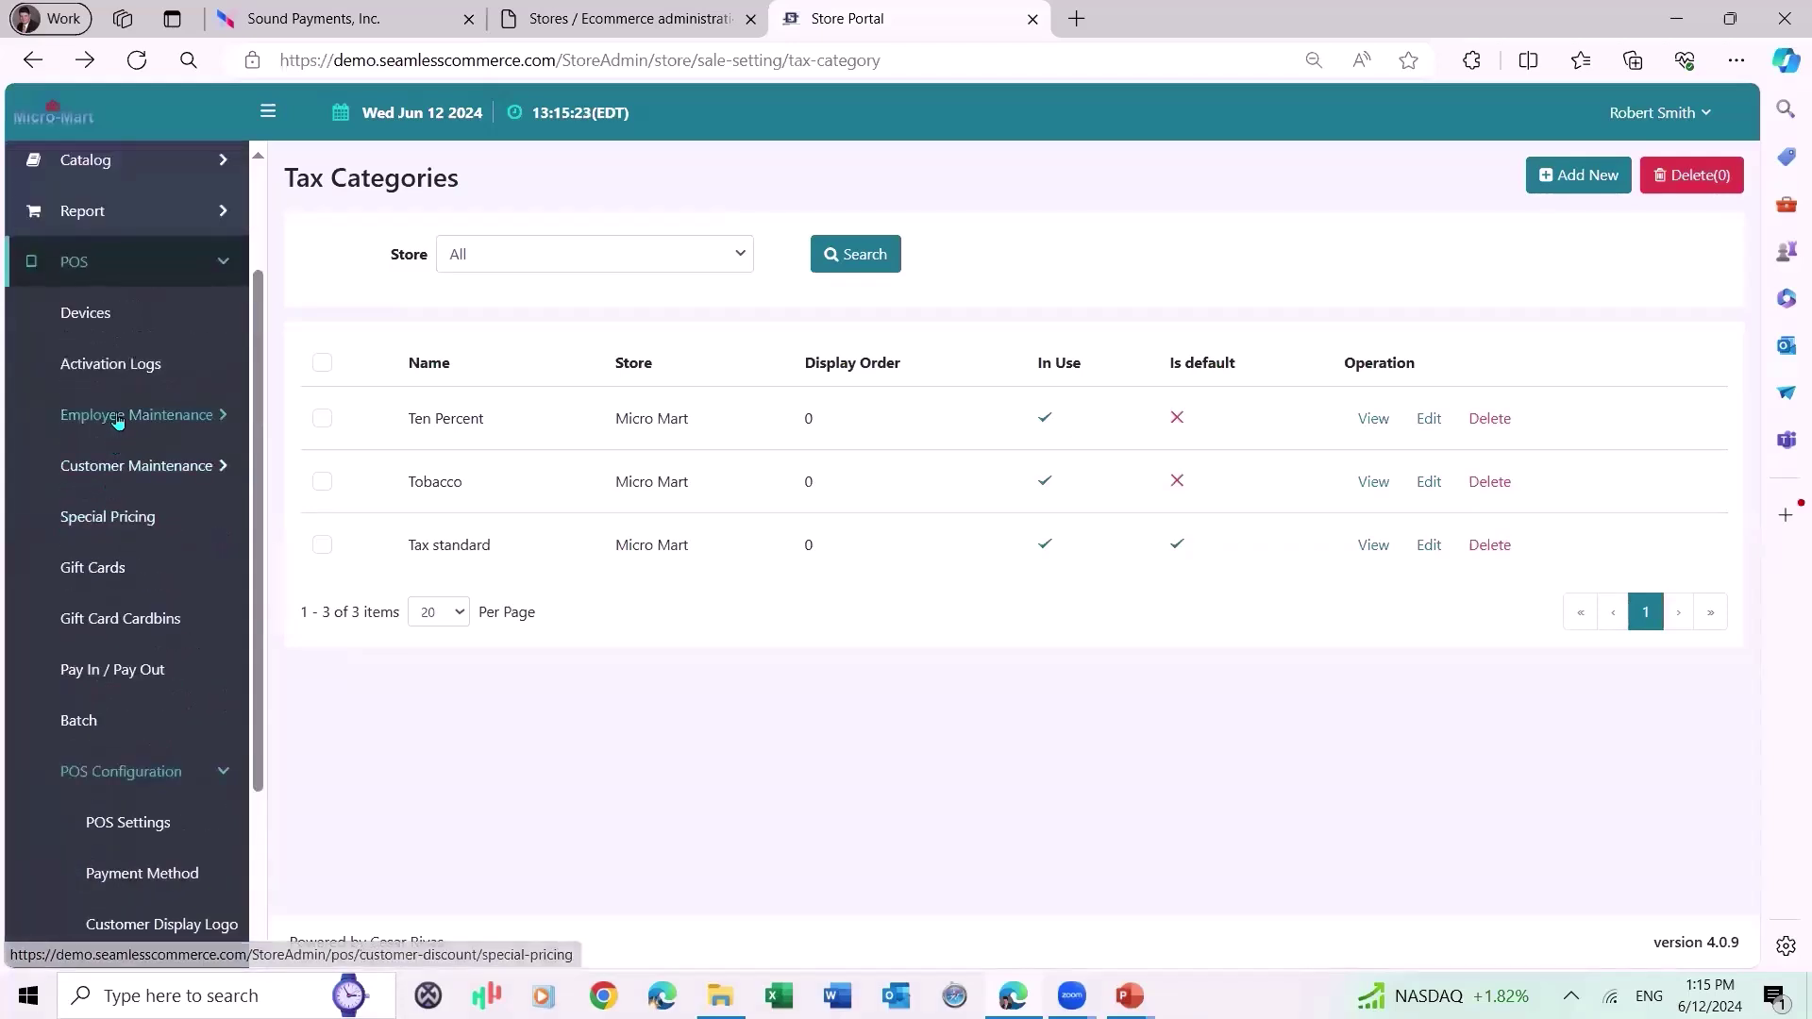
pyautogui.click(118, 421)
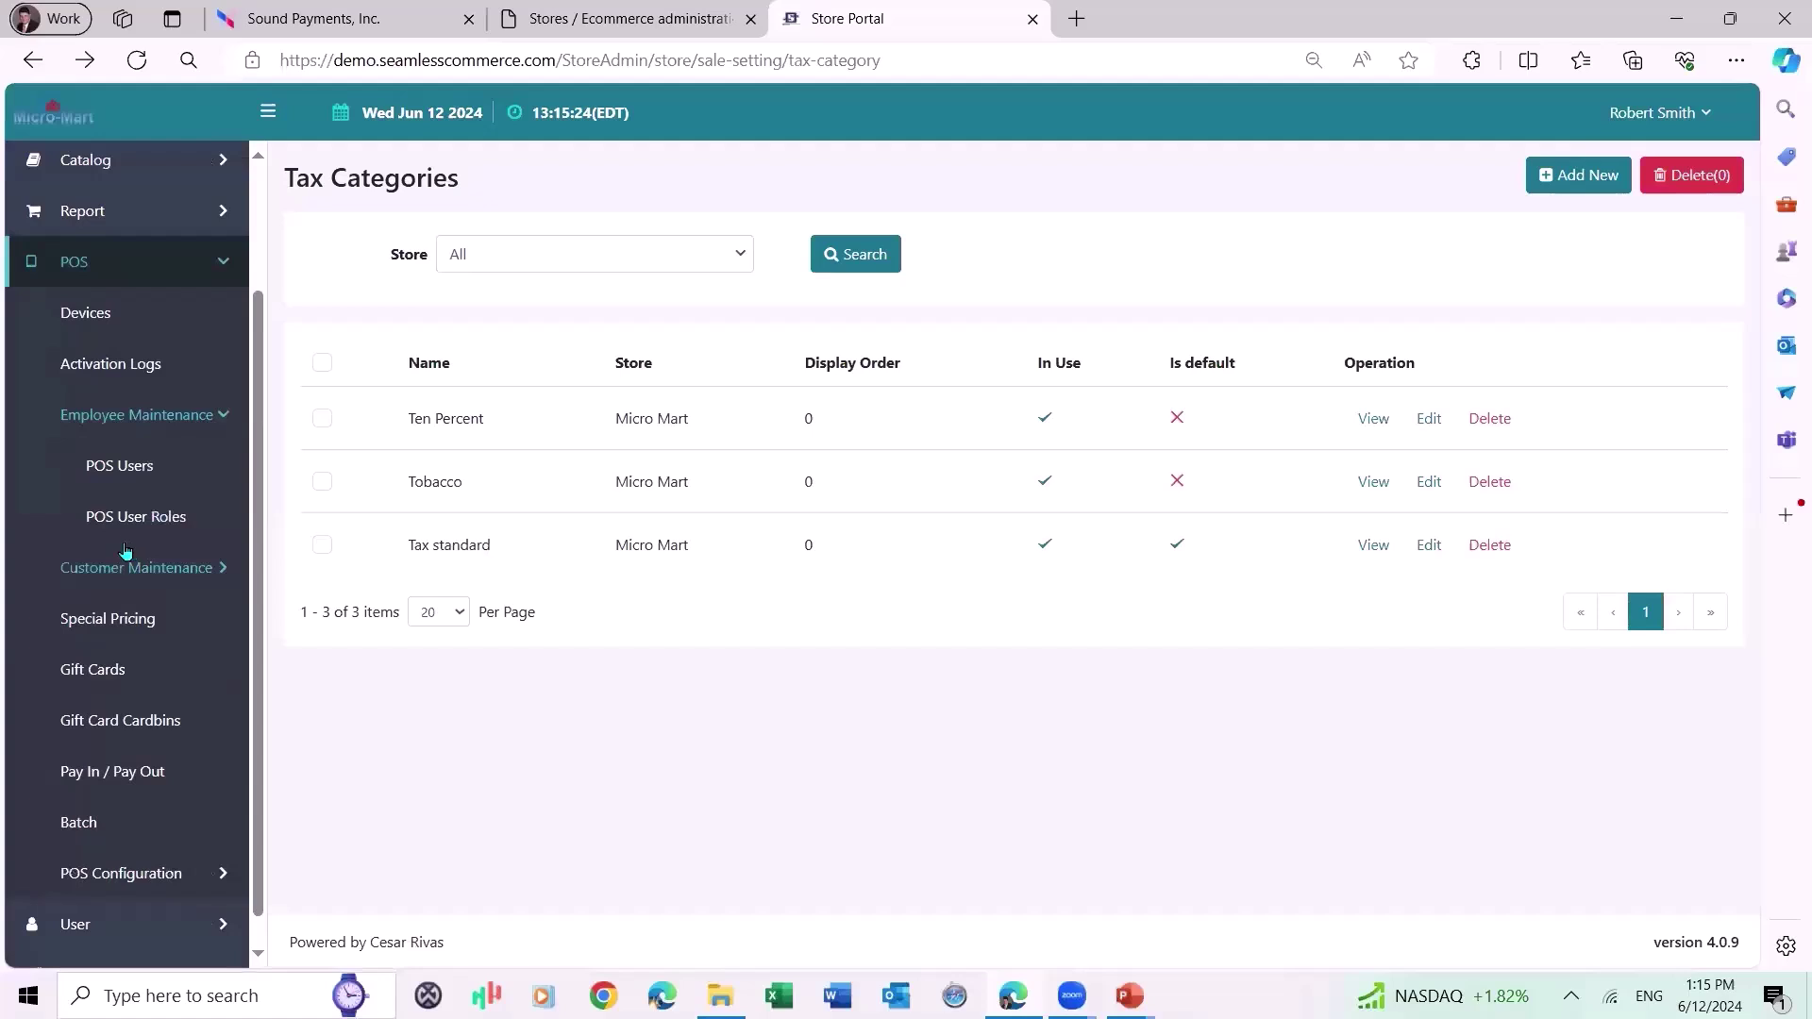
pyautogui.click(165, 517)
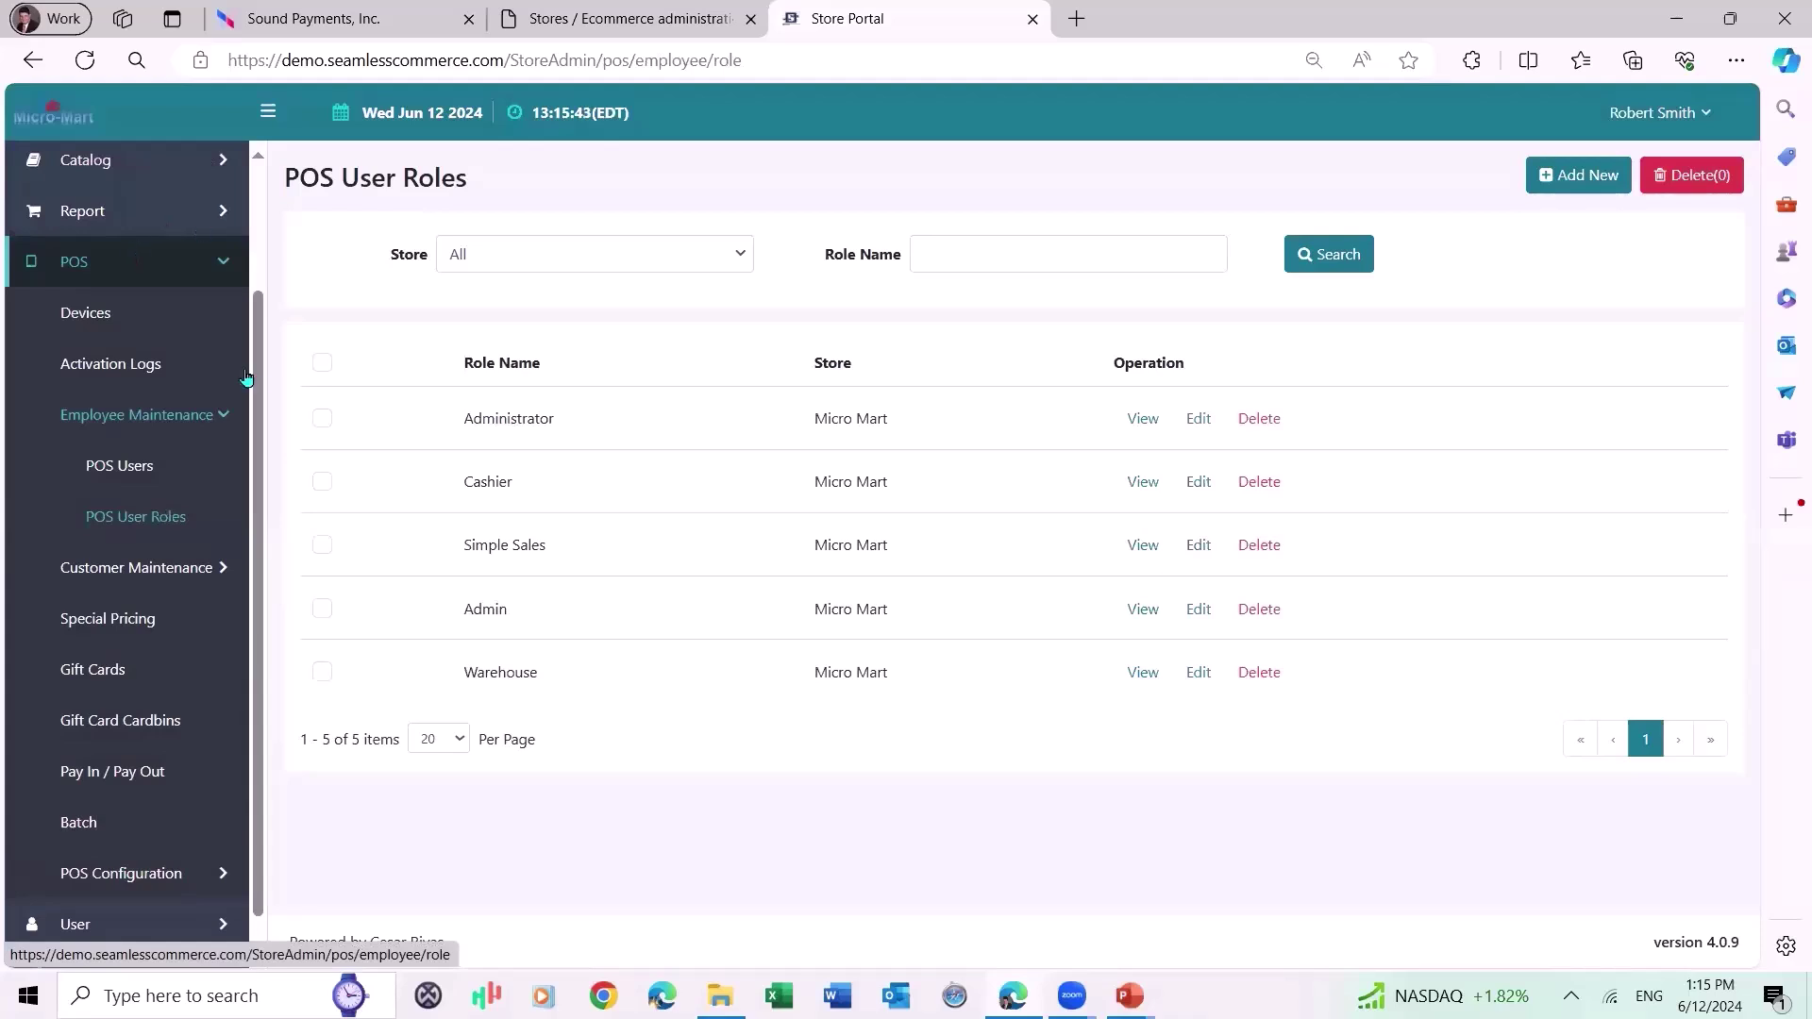
# Open the Administrator POS role for editing and examine its Register and Reports permissions.
pyautogui.click(1199, 422)
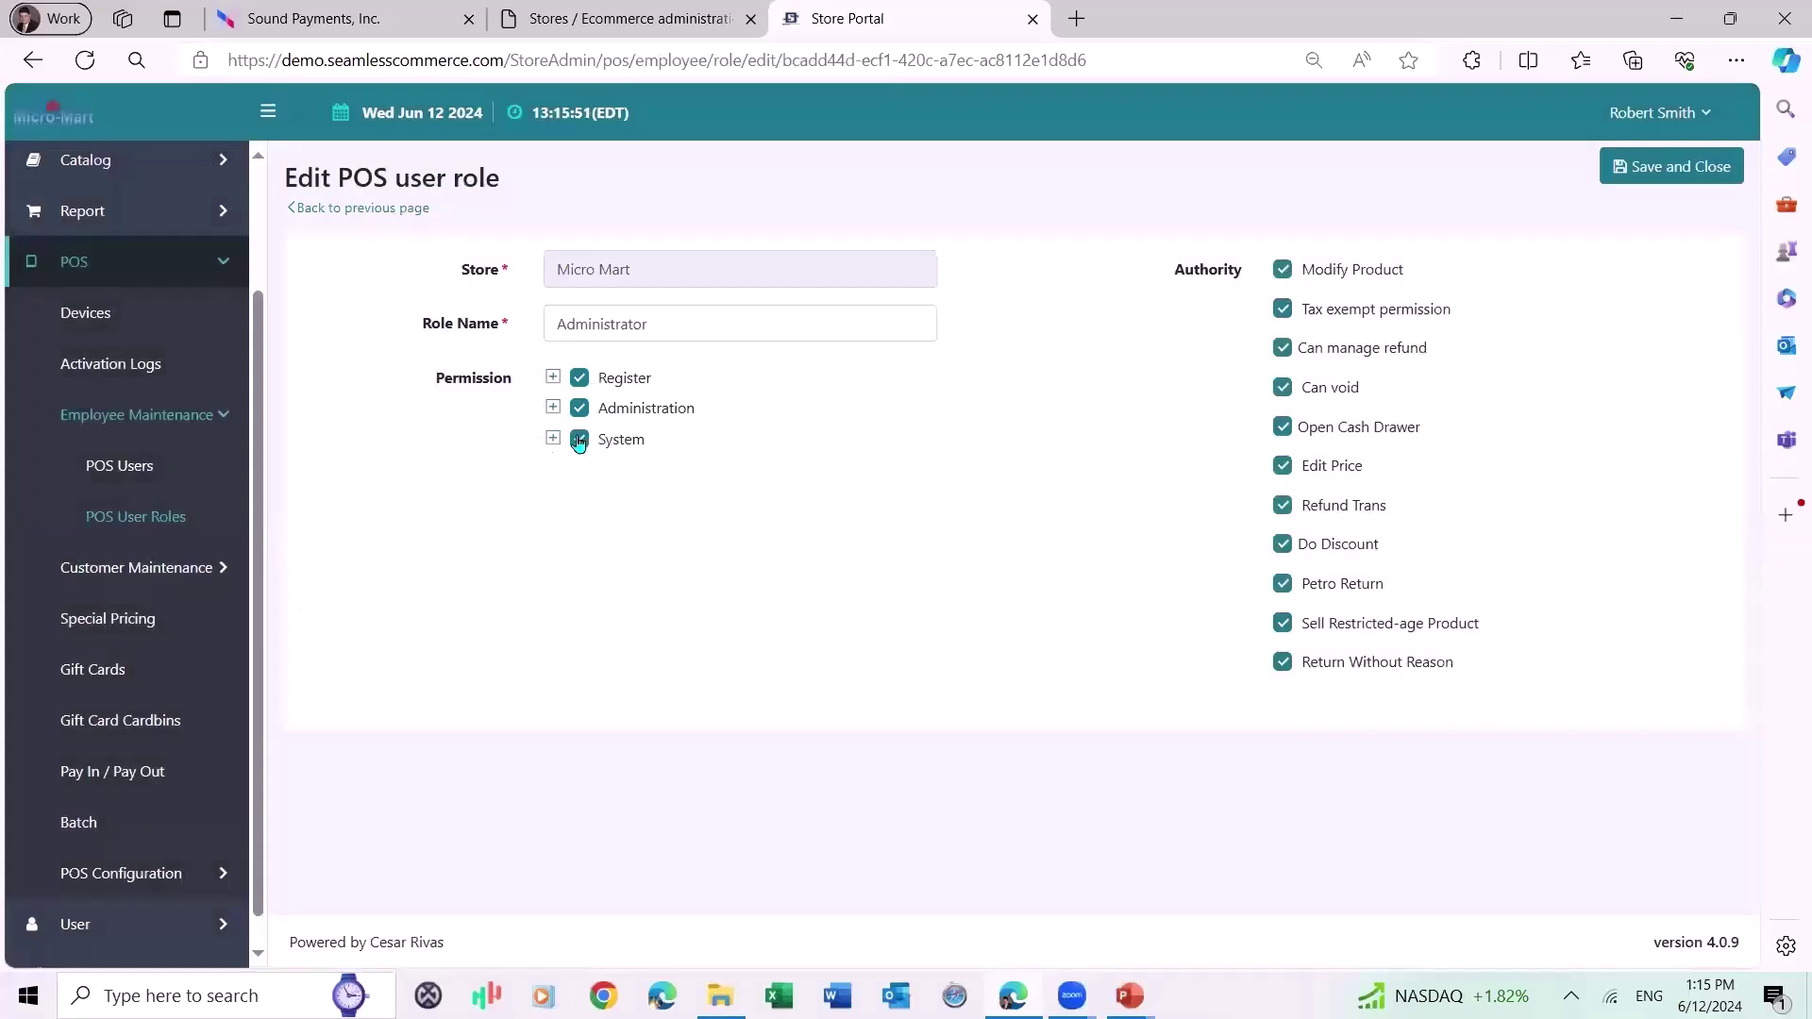
pyautogui.click(586, 368)
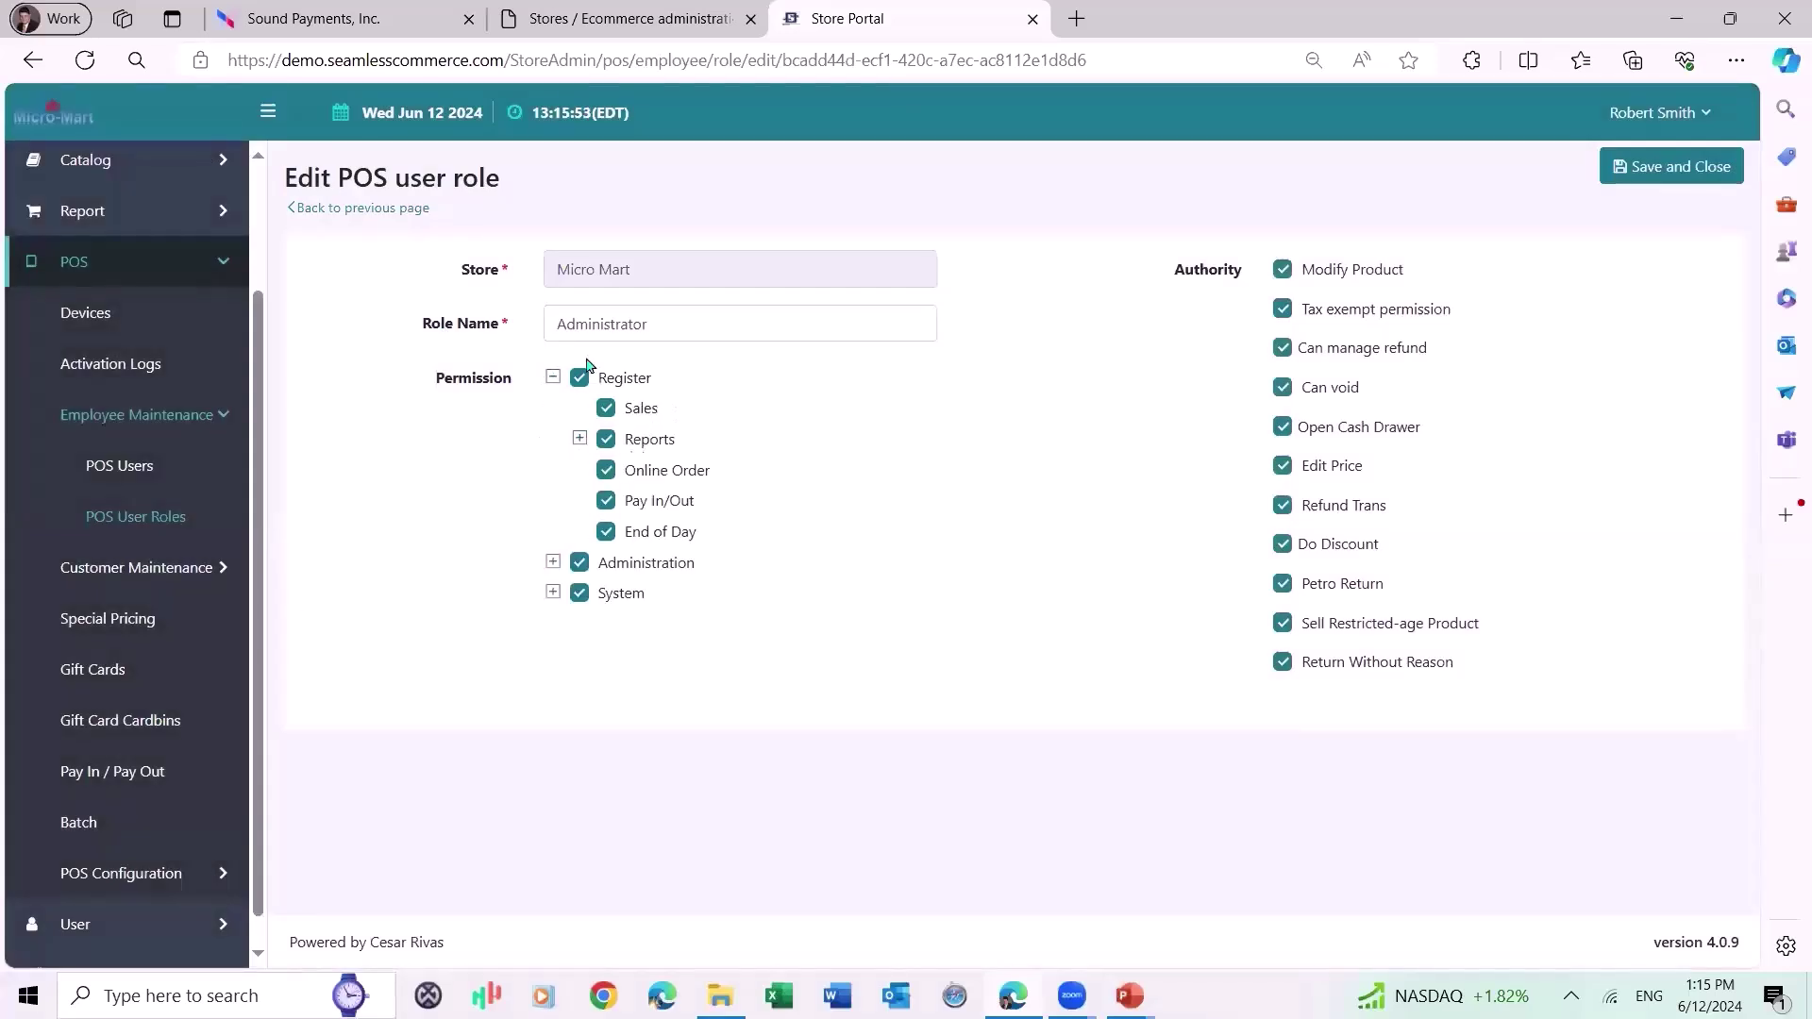
pyautogui.click(579, 438)
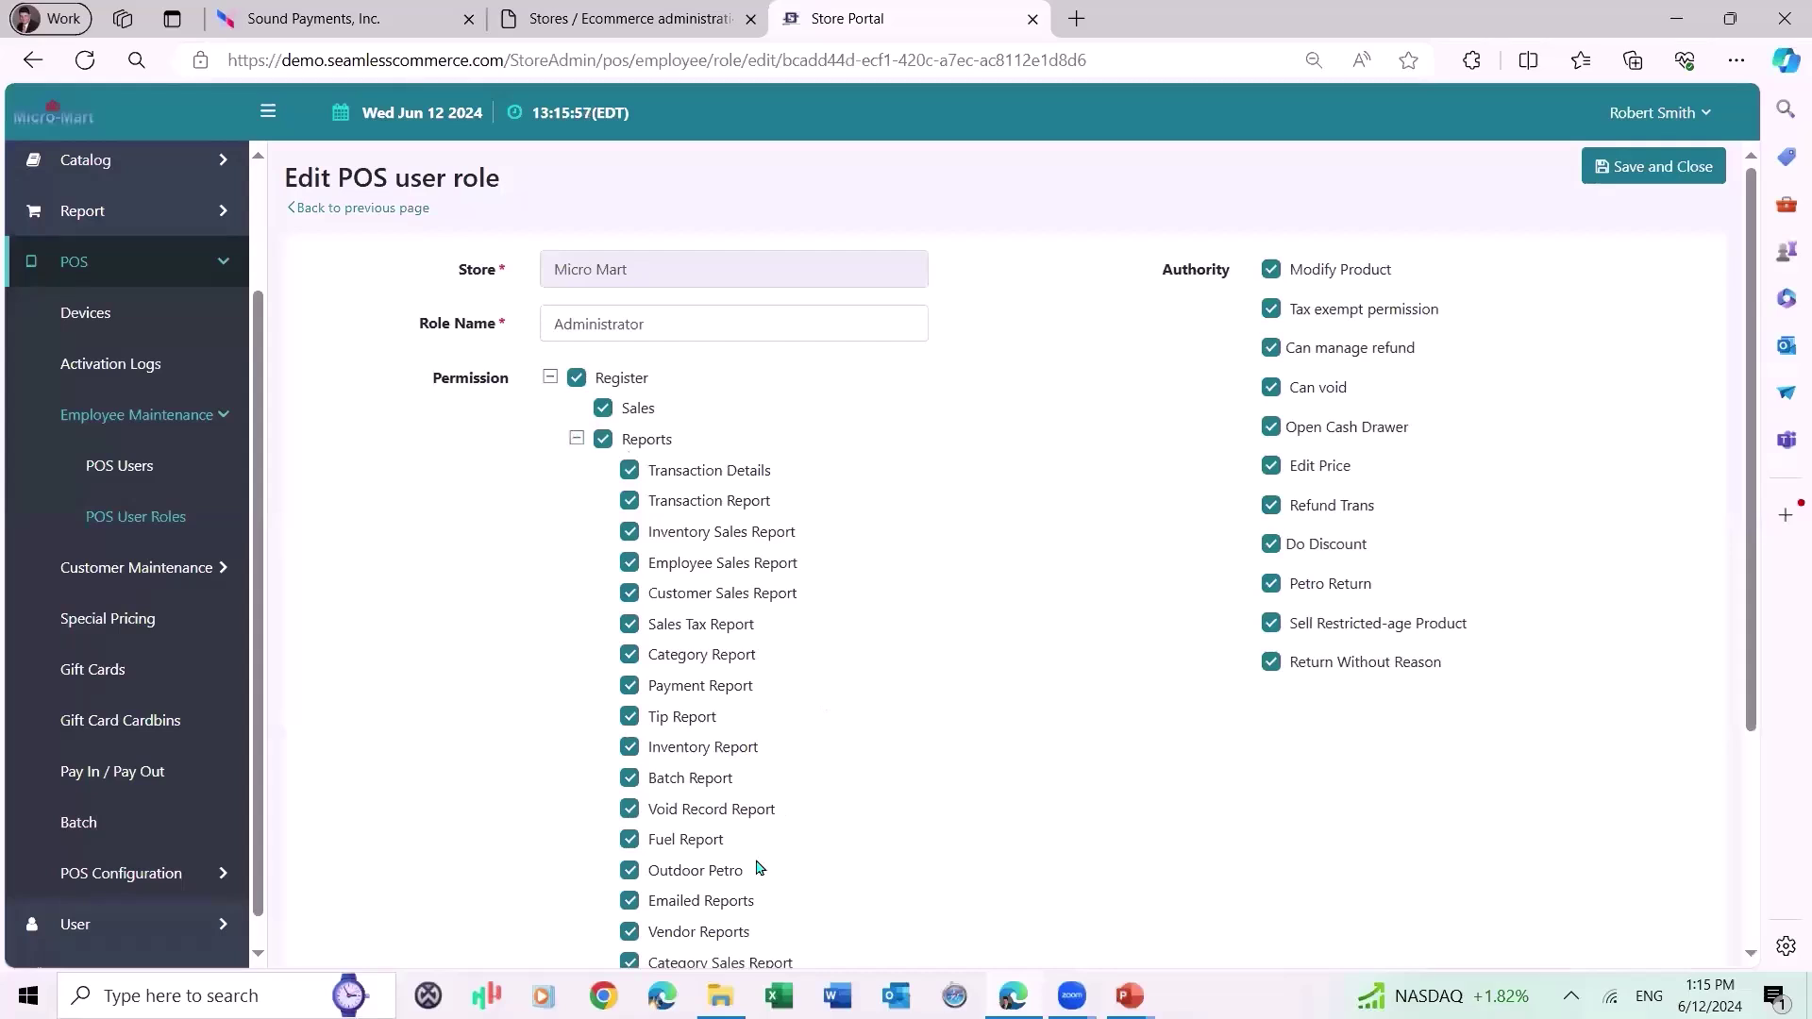
pyautogui.click(551, 381)
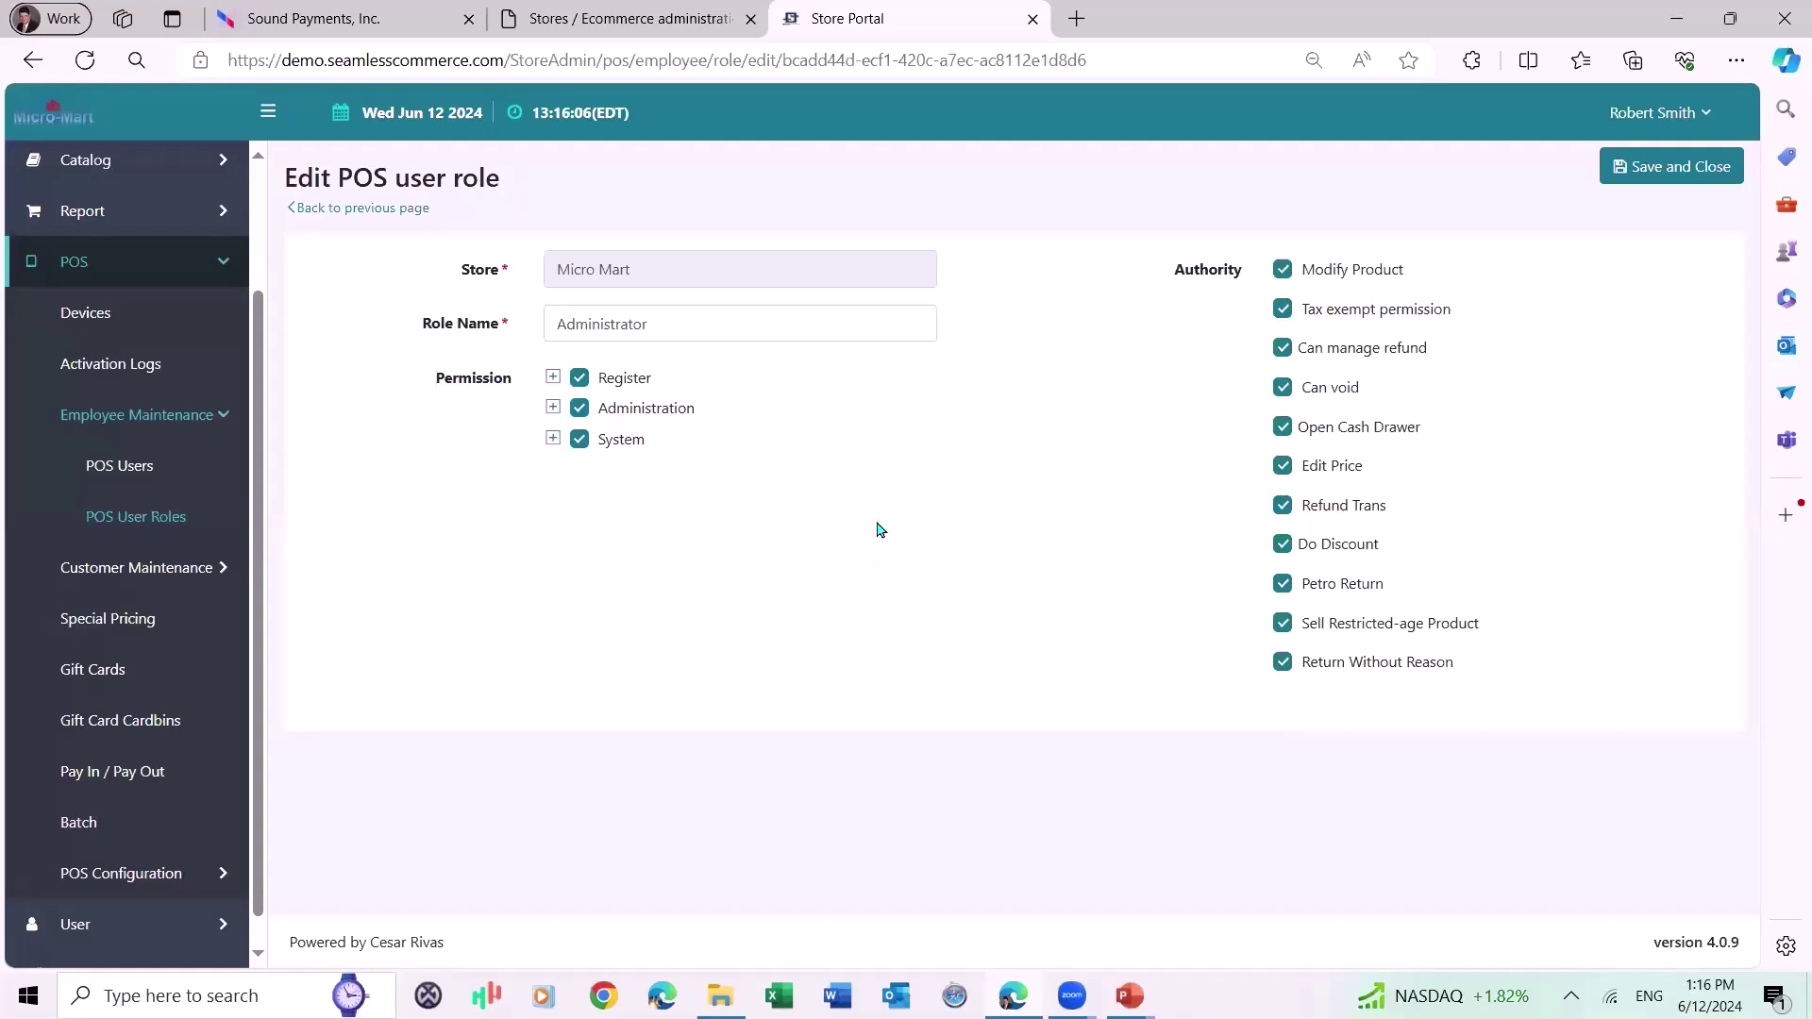
# Open the POS Users list under Employee Maintenance.
pyautogui.click(111, 468)
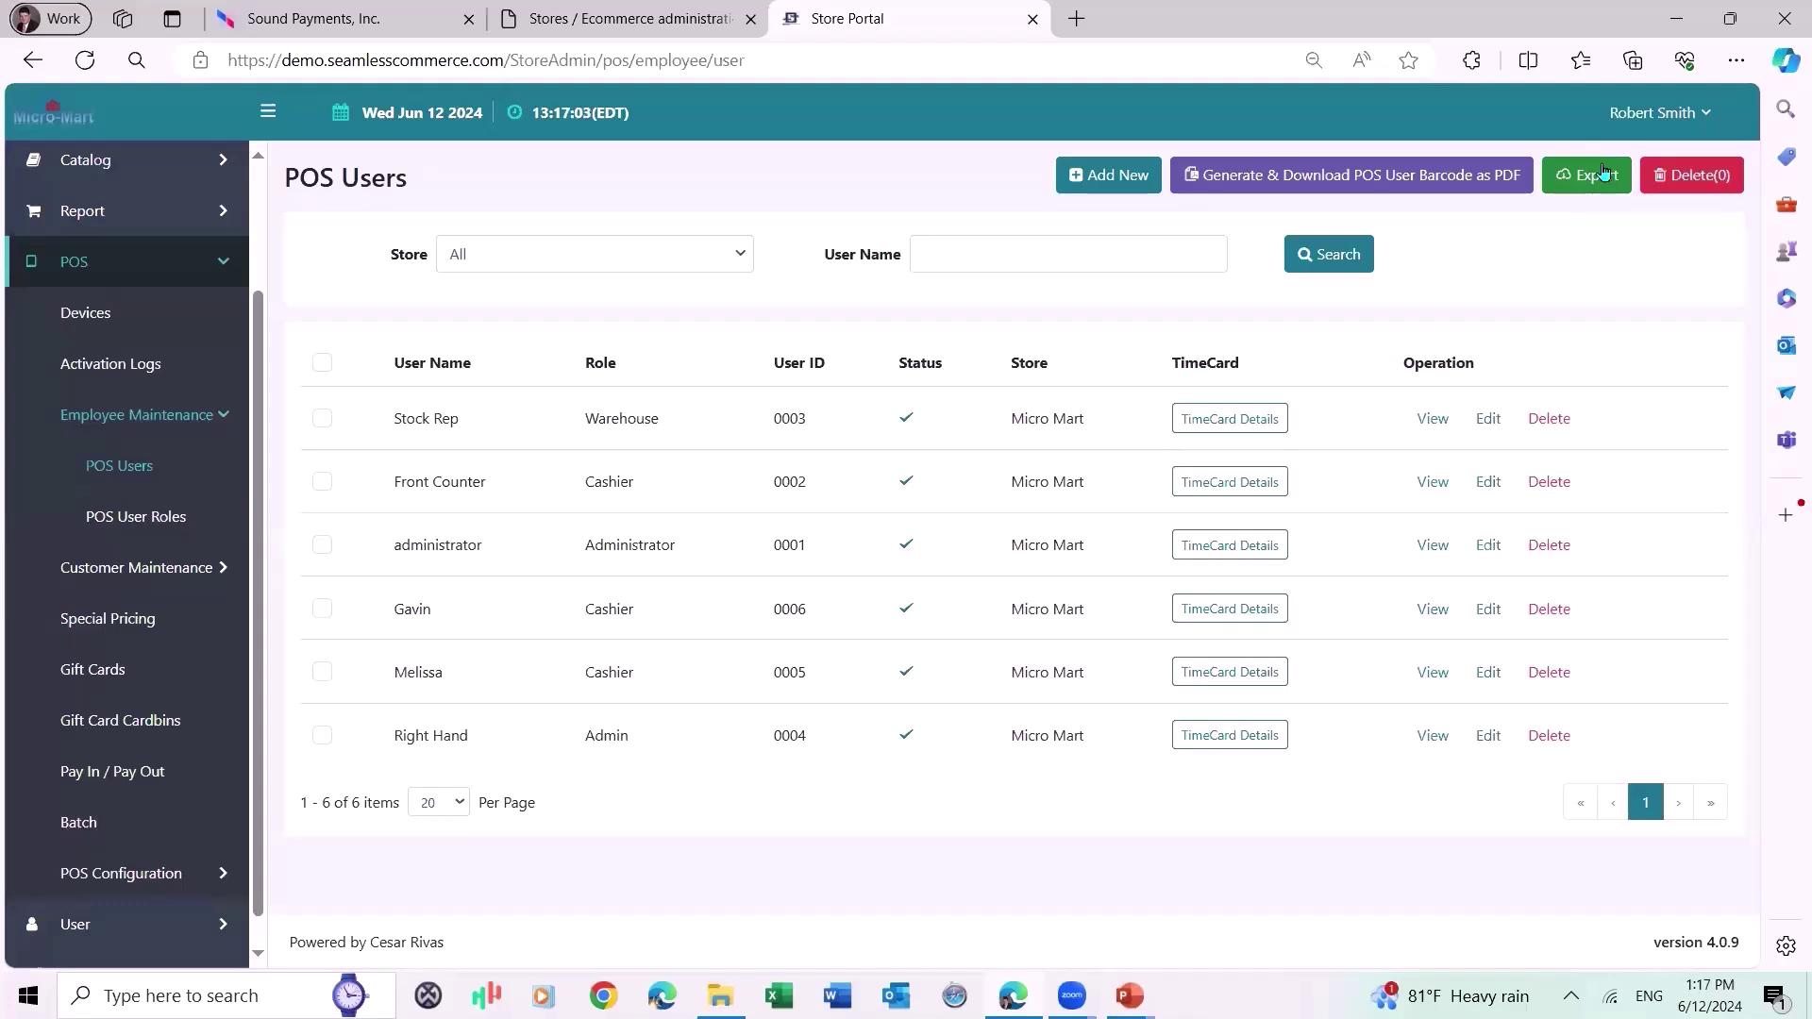
# Switch to the remotely connected terminal and examine the Administrator role's basic and authority permissions and the administrator user's details under Maintenance.
pyautogui.click(408, 18)
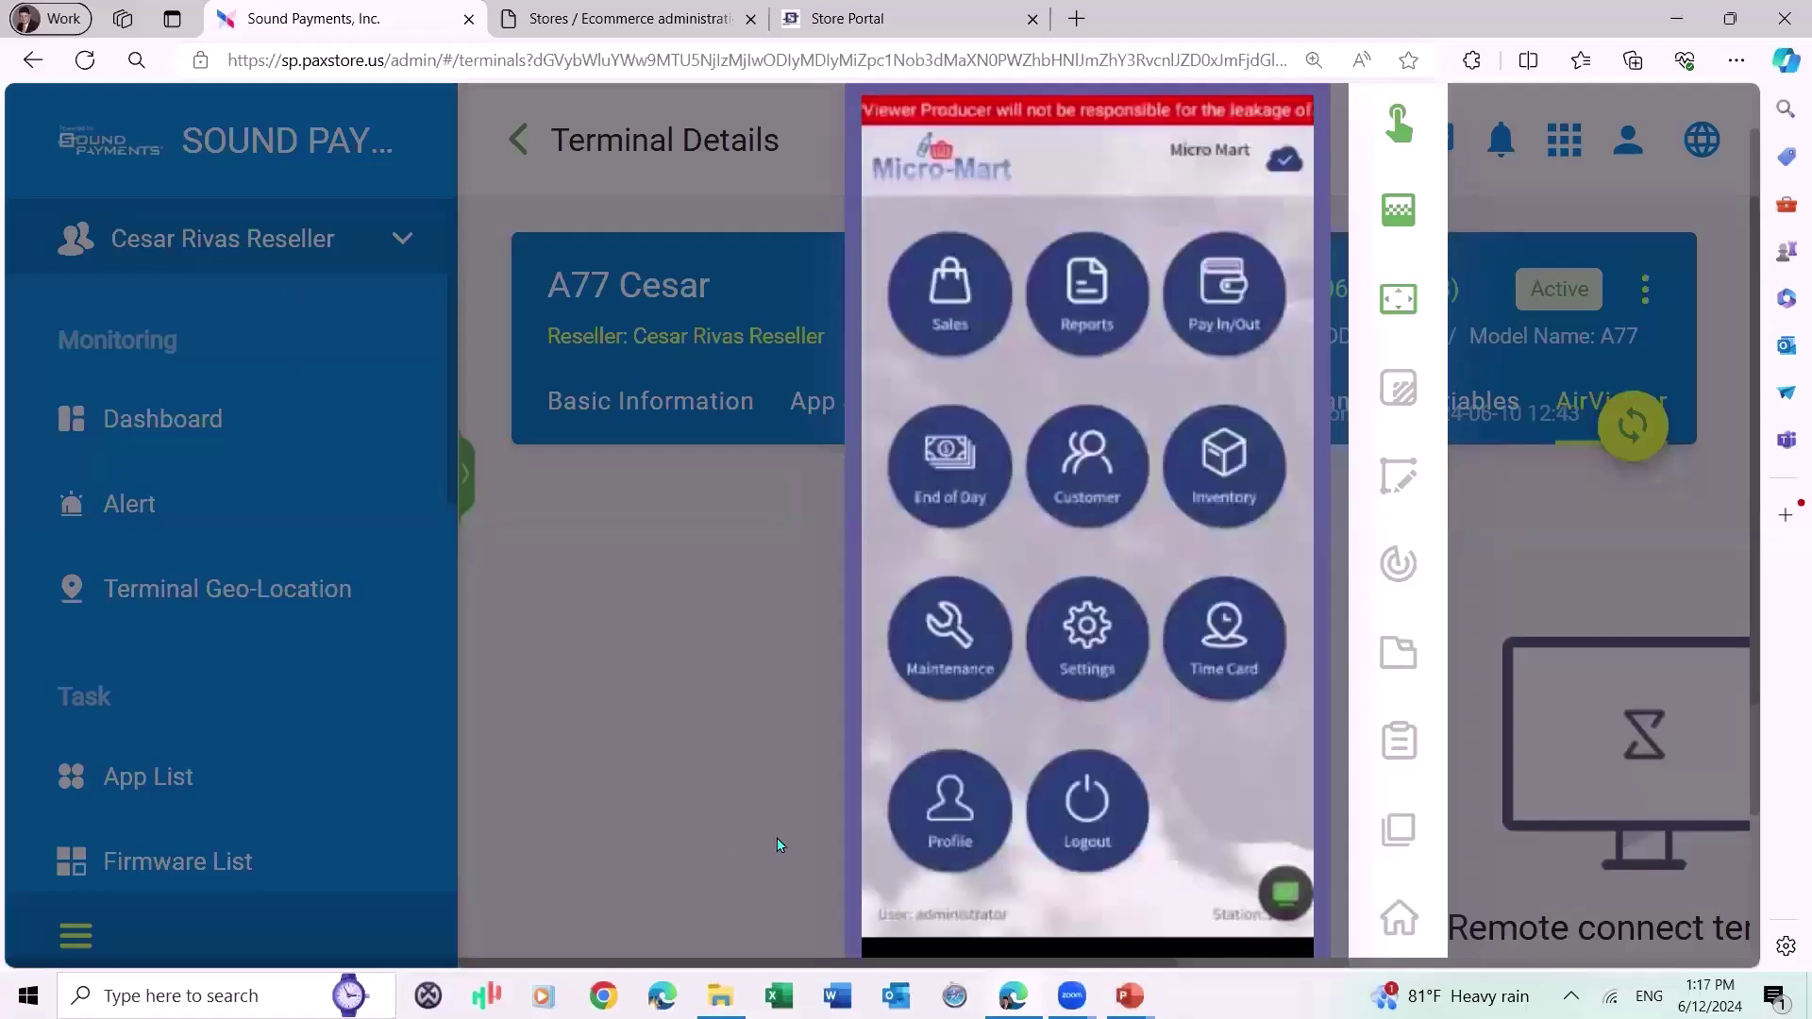
pyautogui.click(922, 667)
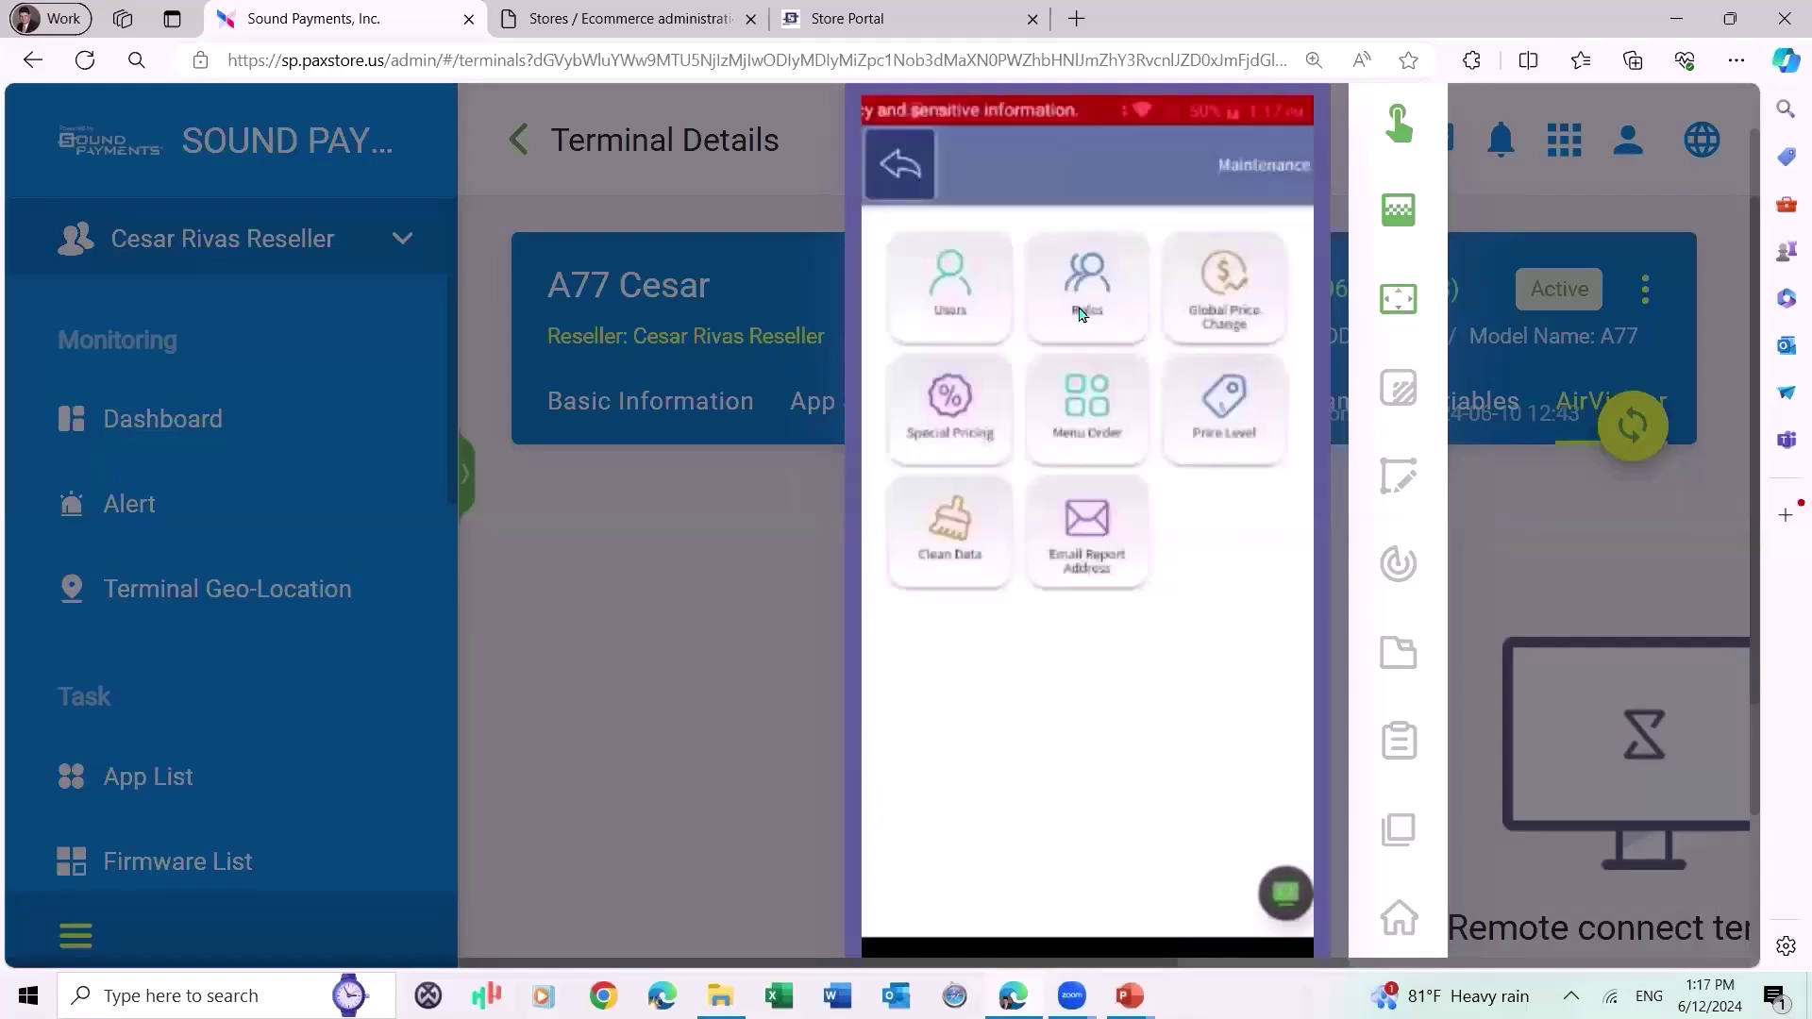
pyautogui.click(1081, 313)
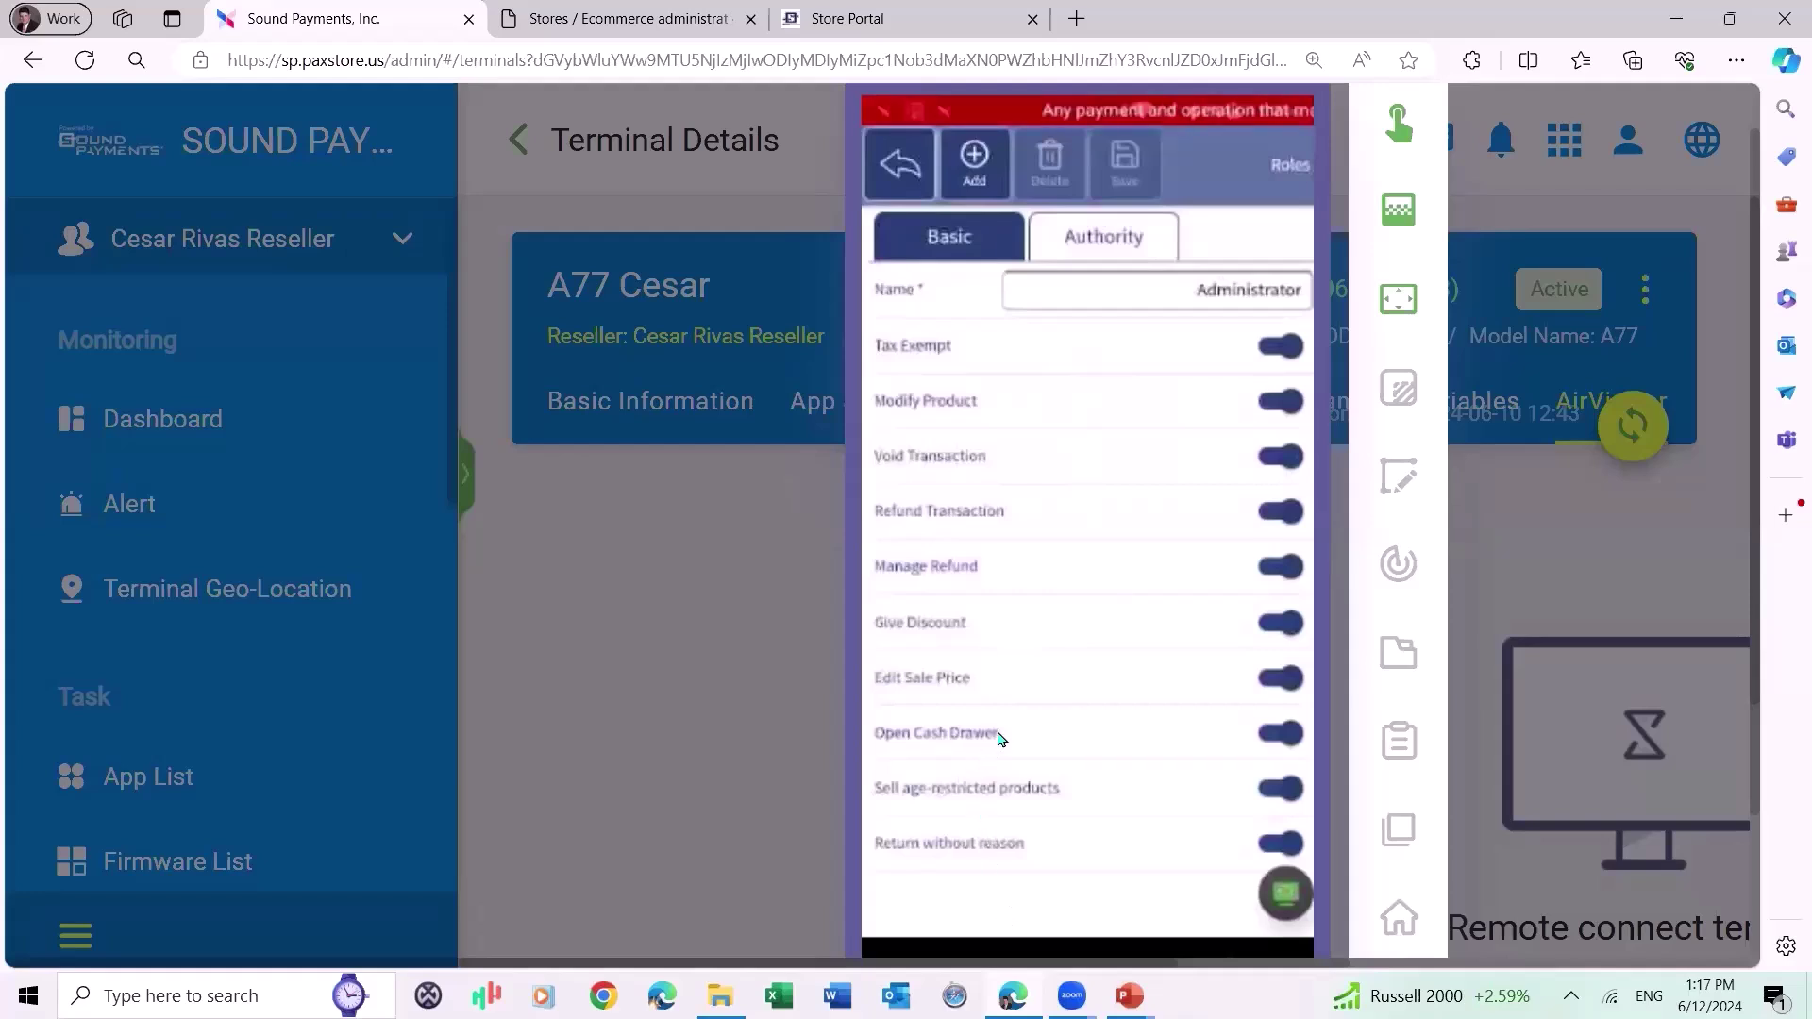
pyautogui.click(1091, 231)
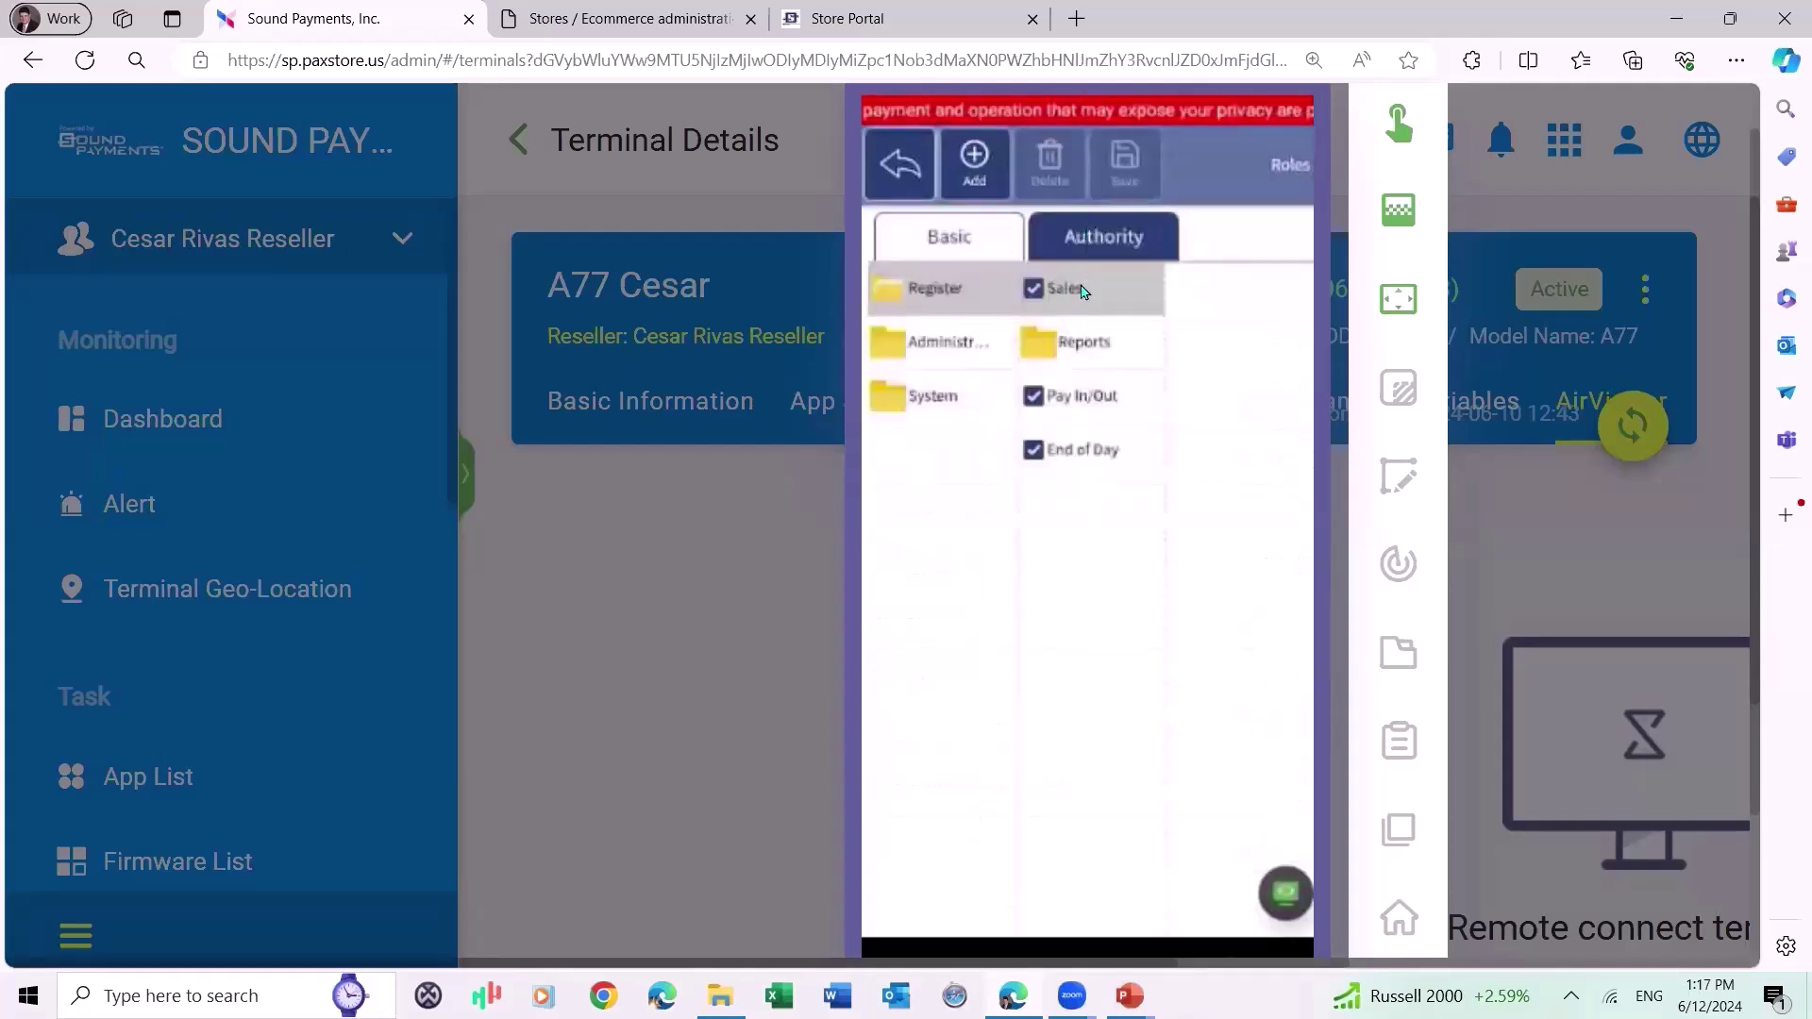
pyautogui.click(1069, 368)
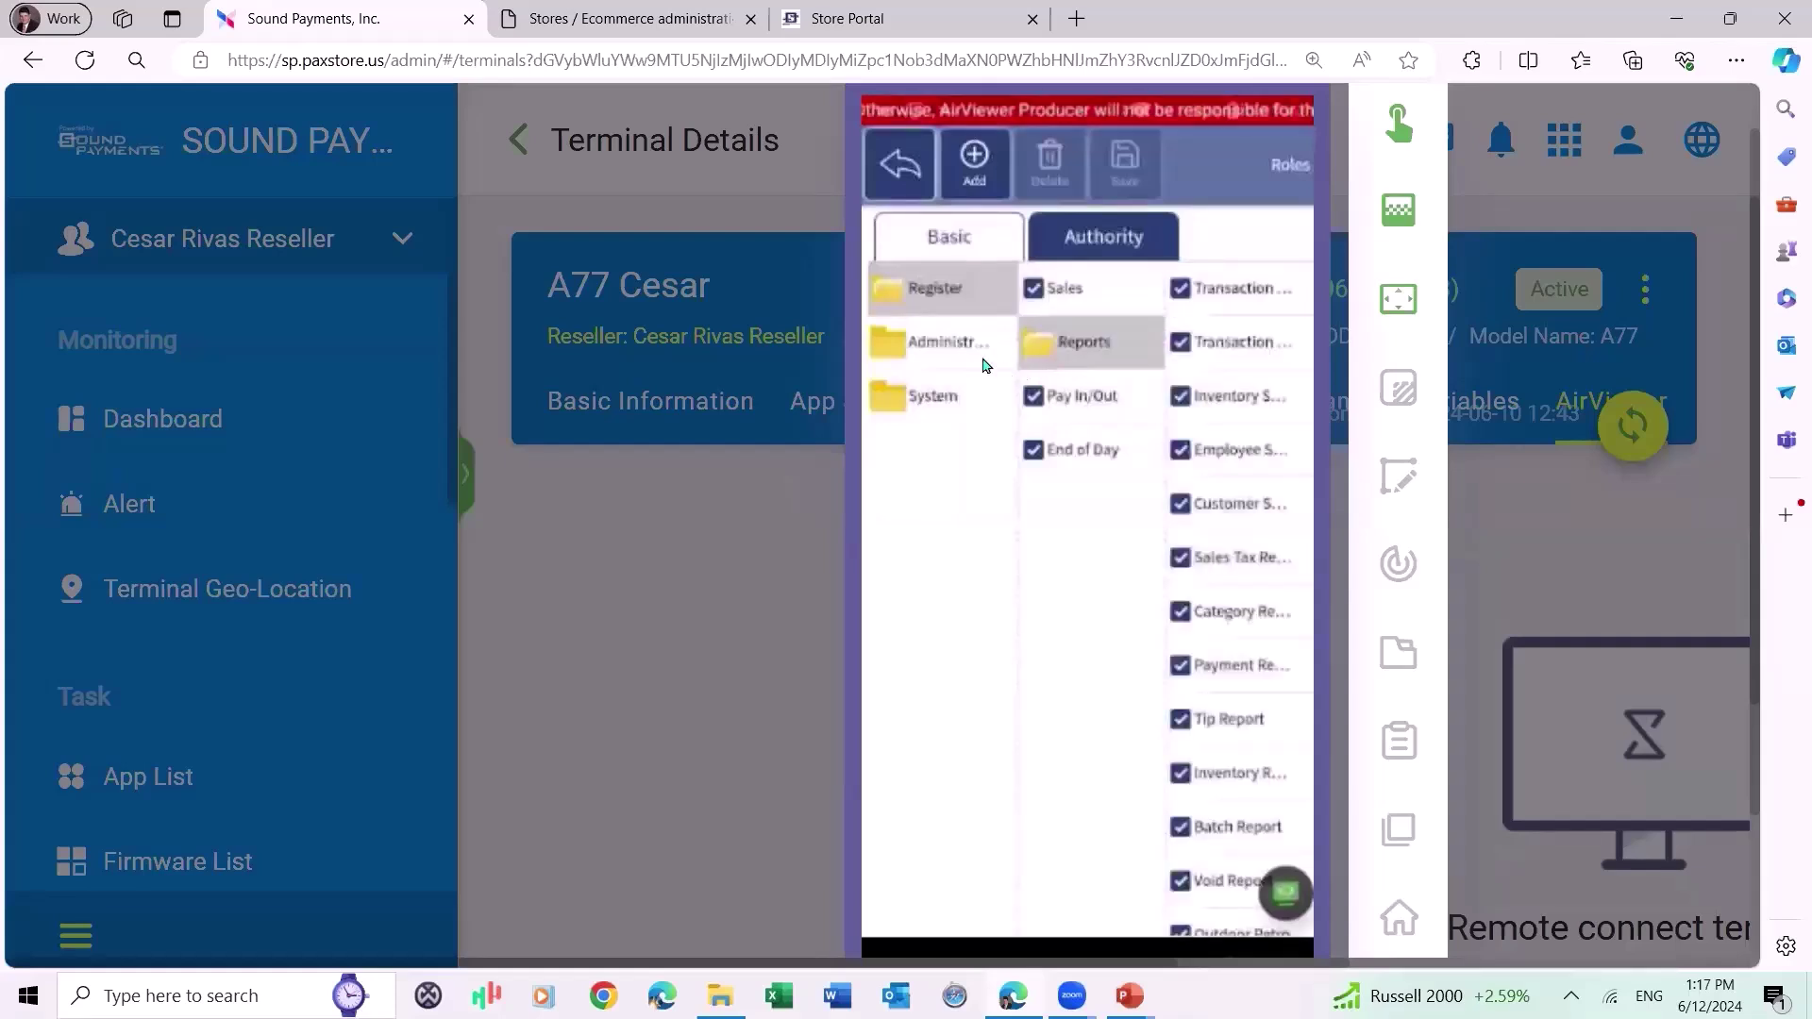
pyautogui.click(951, 341)
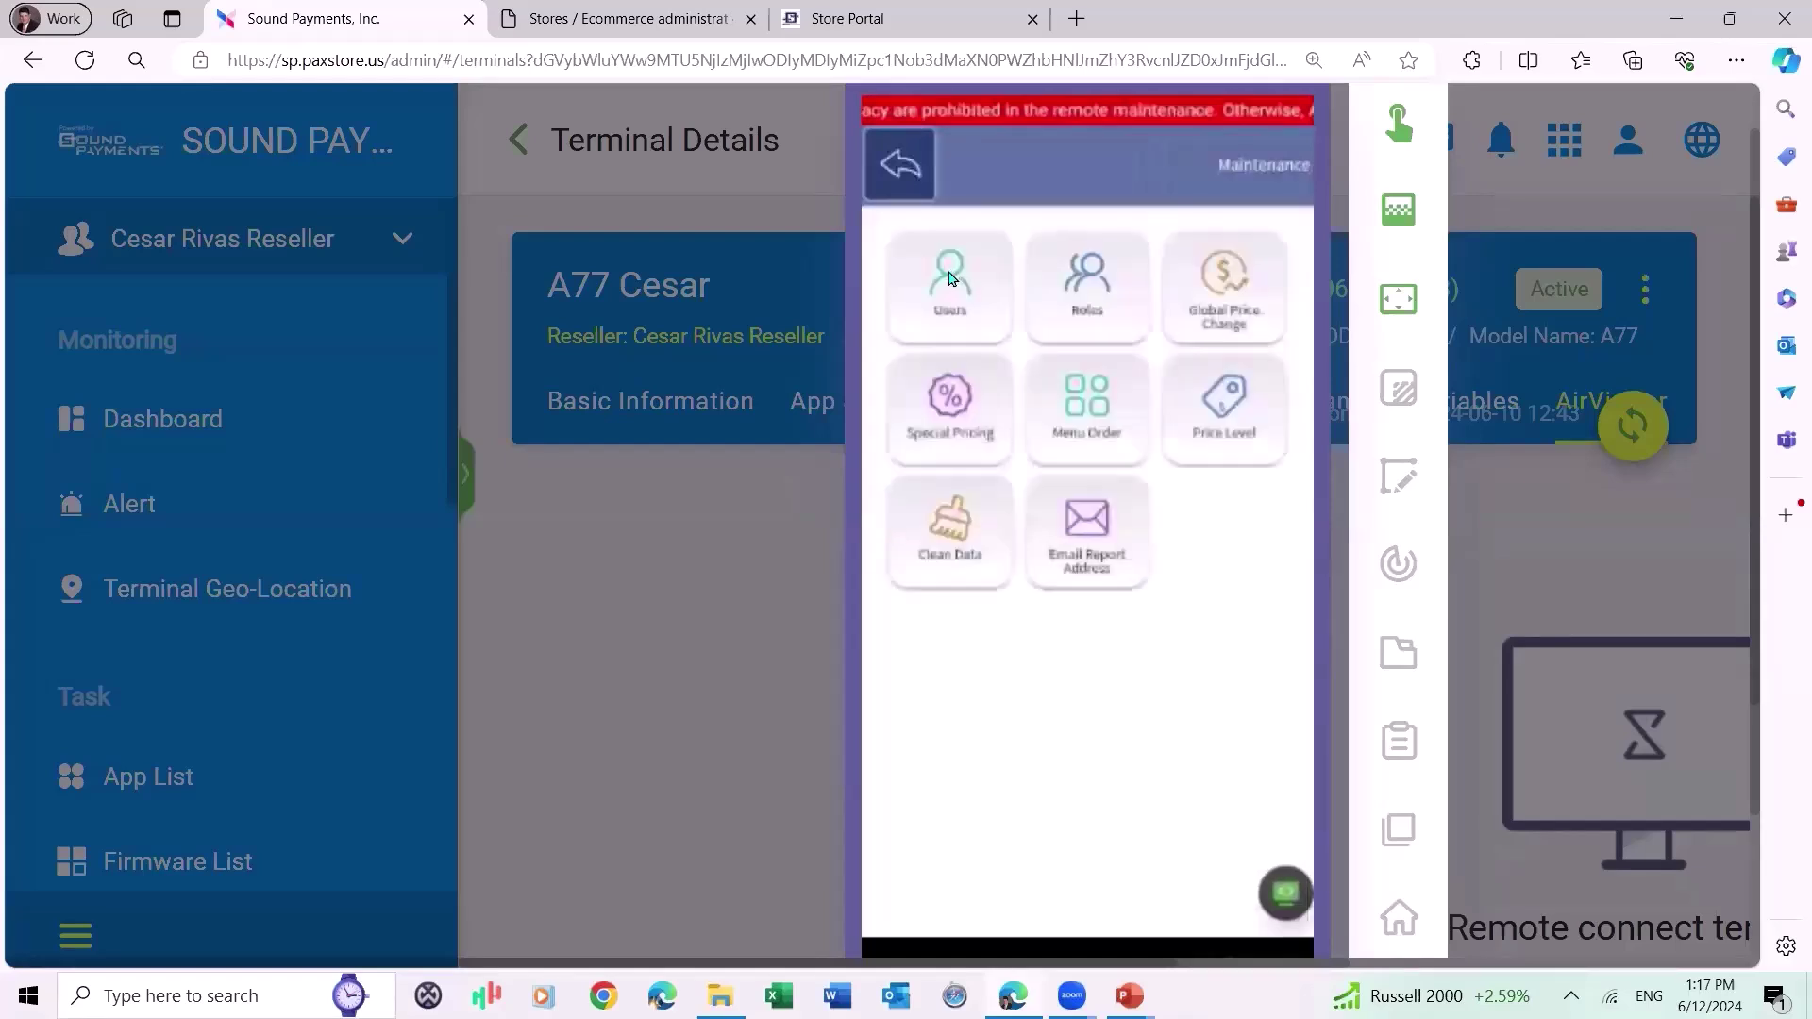
pyautogui.click(949, 278)
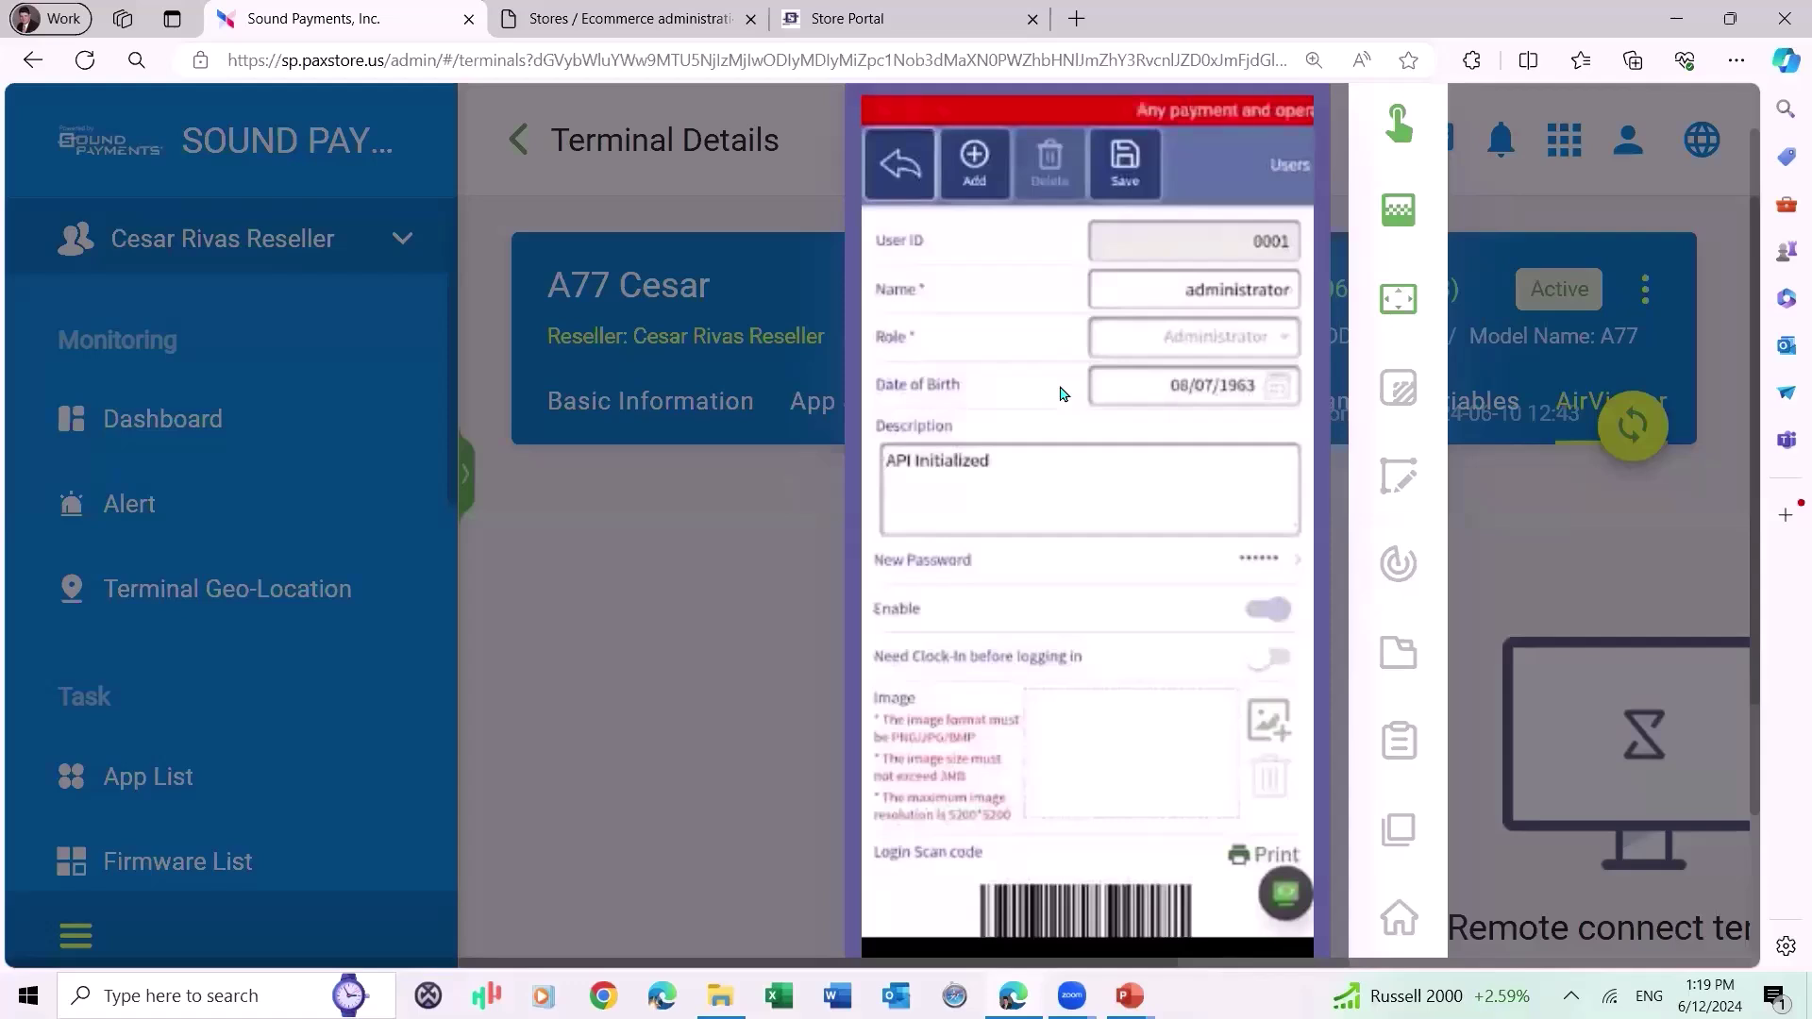
# Switch back to the Store Portal and open the Receipt list under POS Configuration.
pyautogui.click(850, 19)
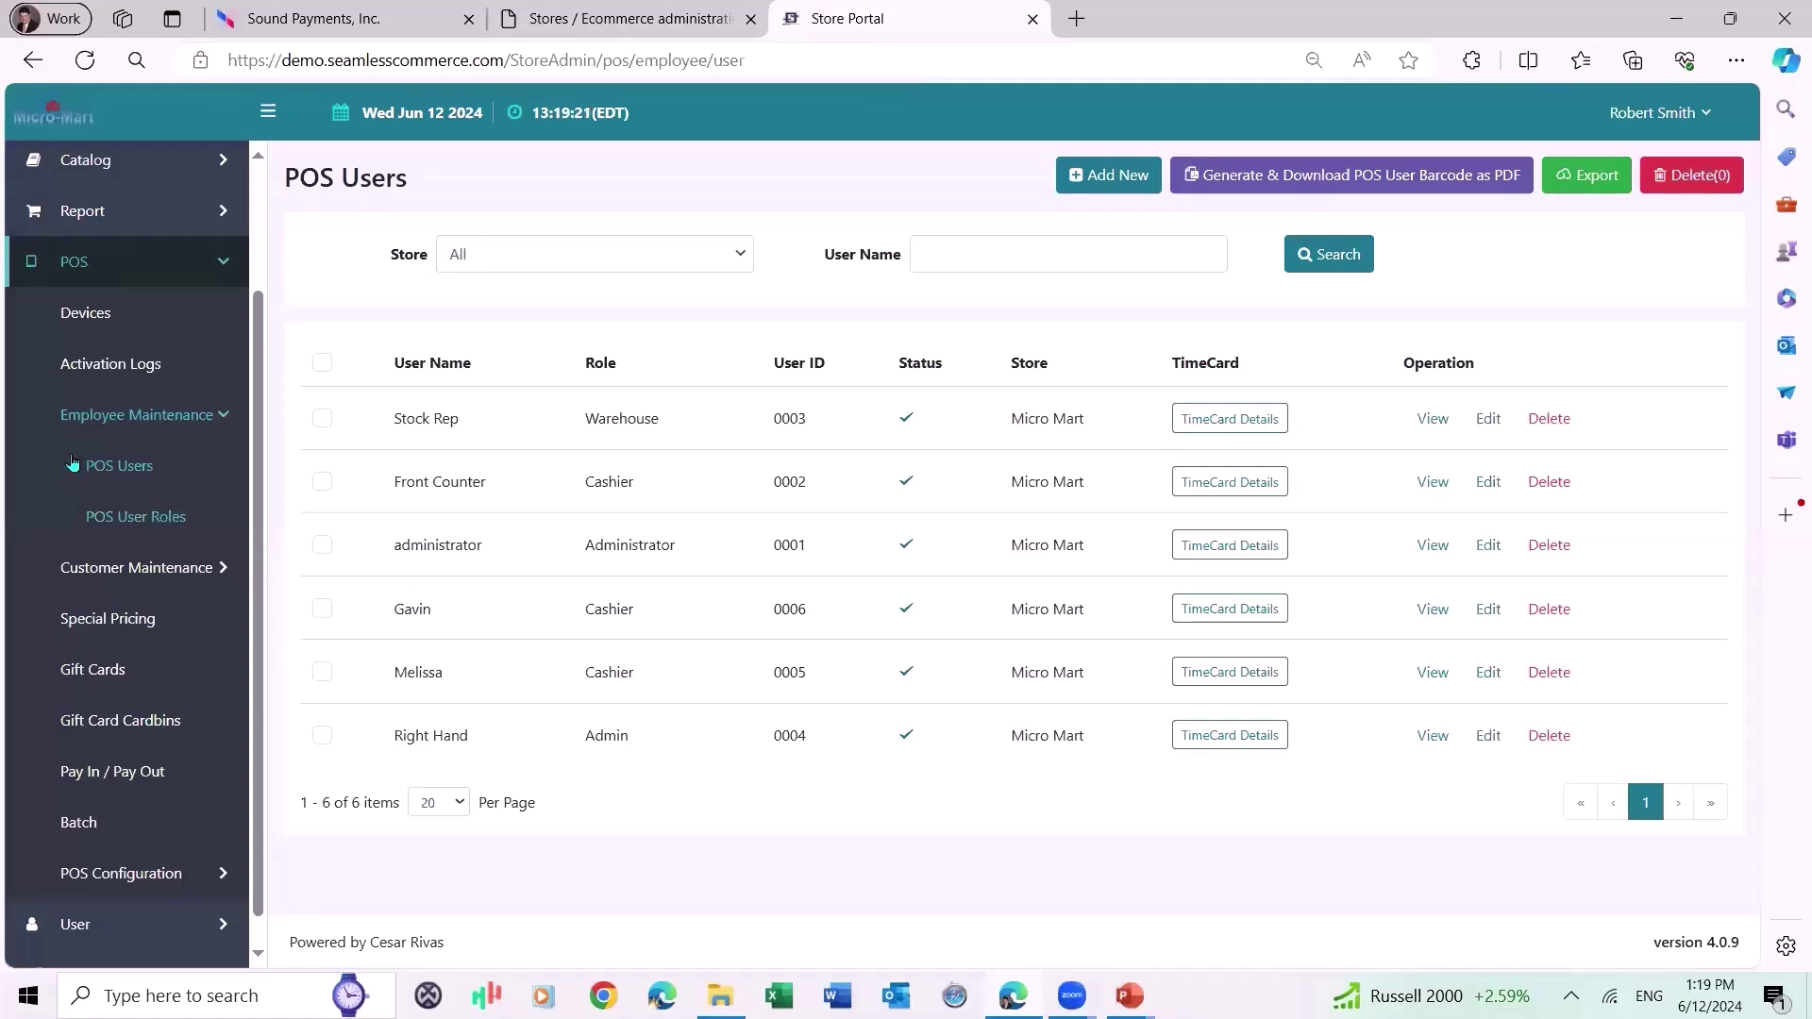
pyautogui.click(115, 271)
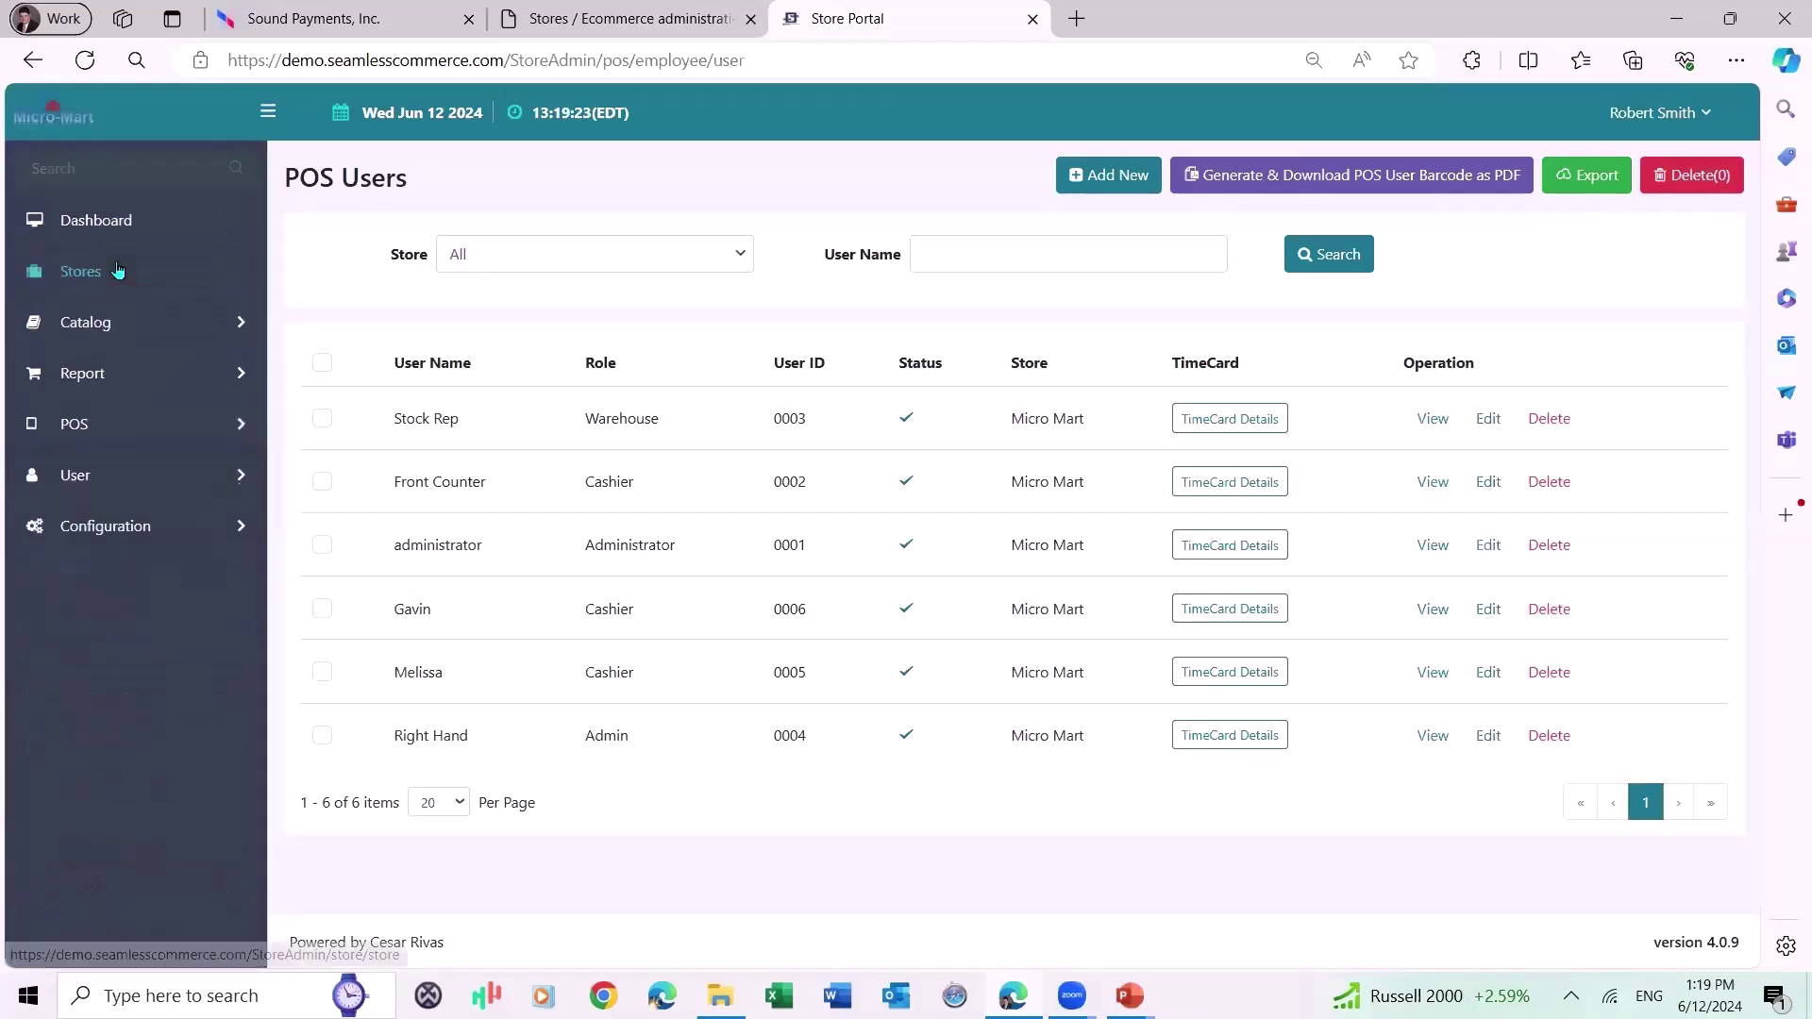
pyautogui.click(105, 418)
pyautogui.scroll(-2, 106, 434)
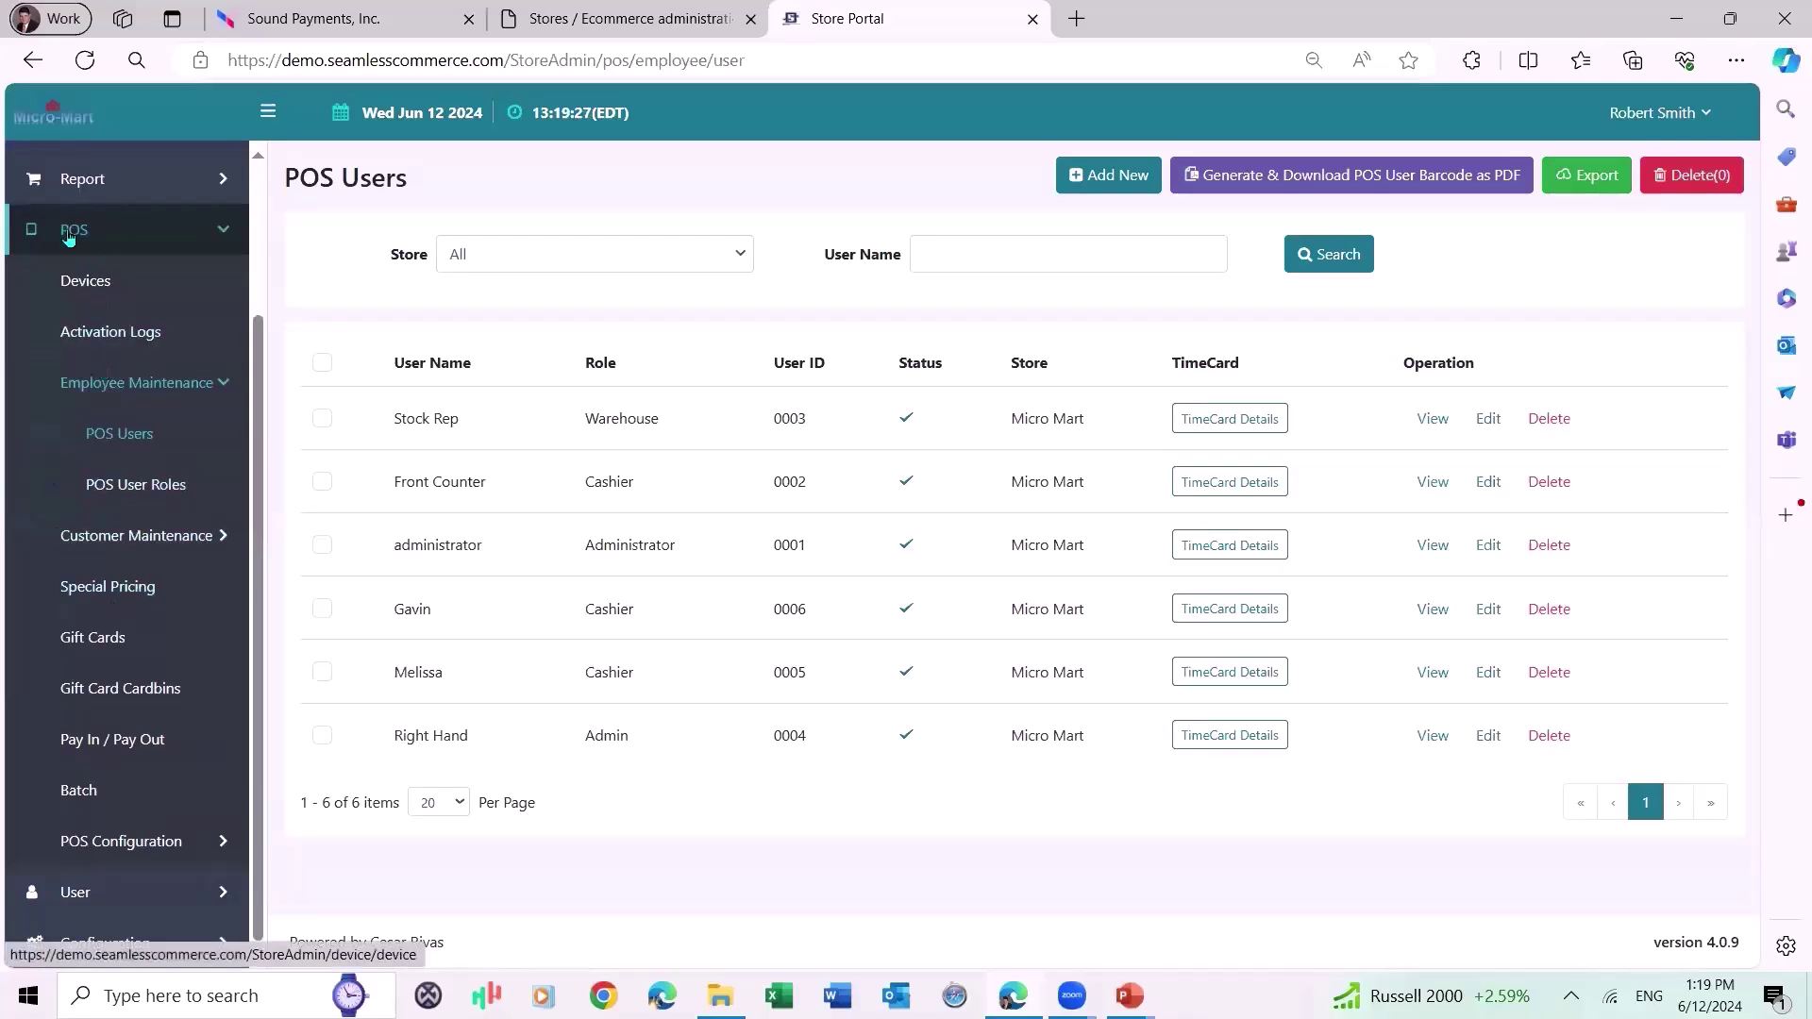
pyautogui.click(121, 841)
pyautogui.scroll(-2, 75, 590)
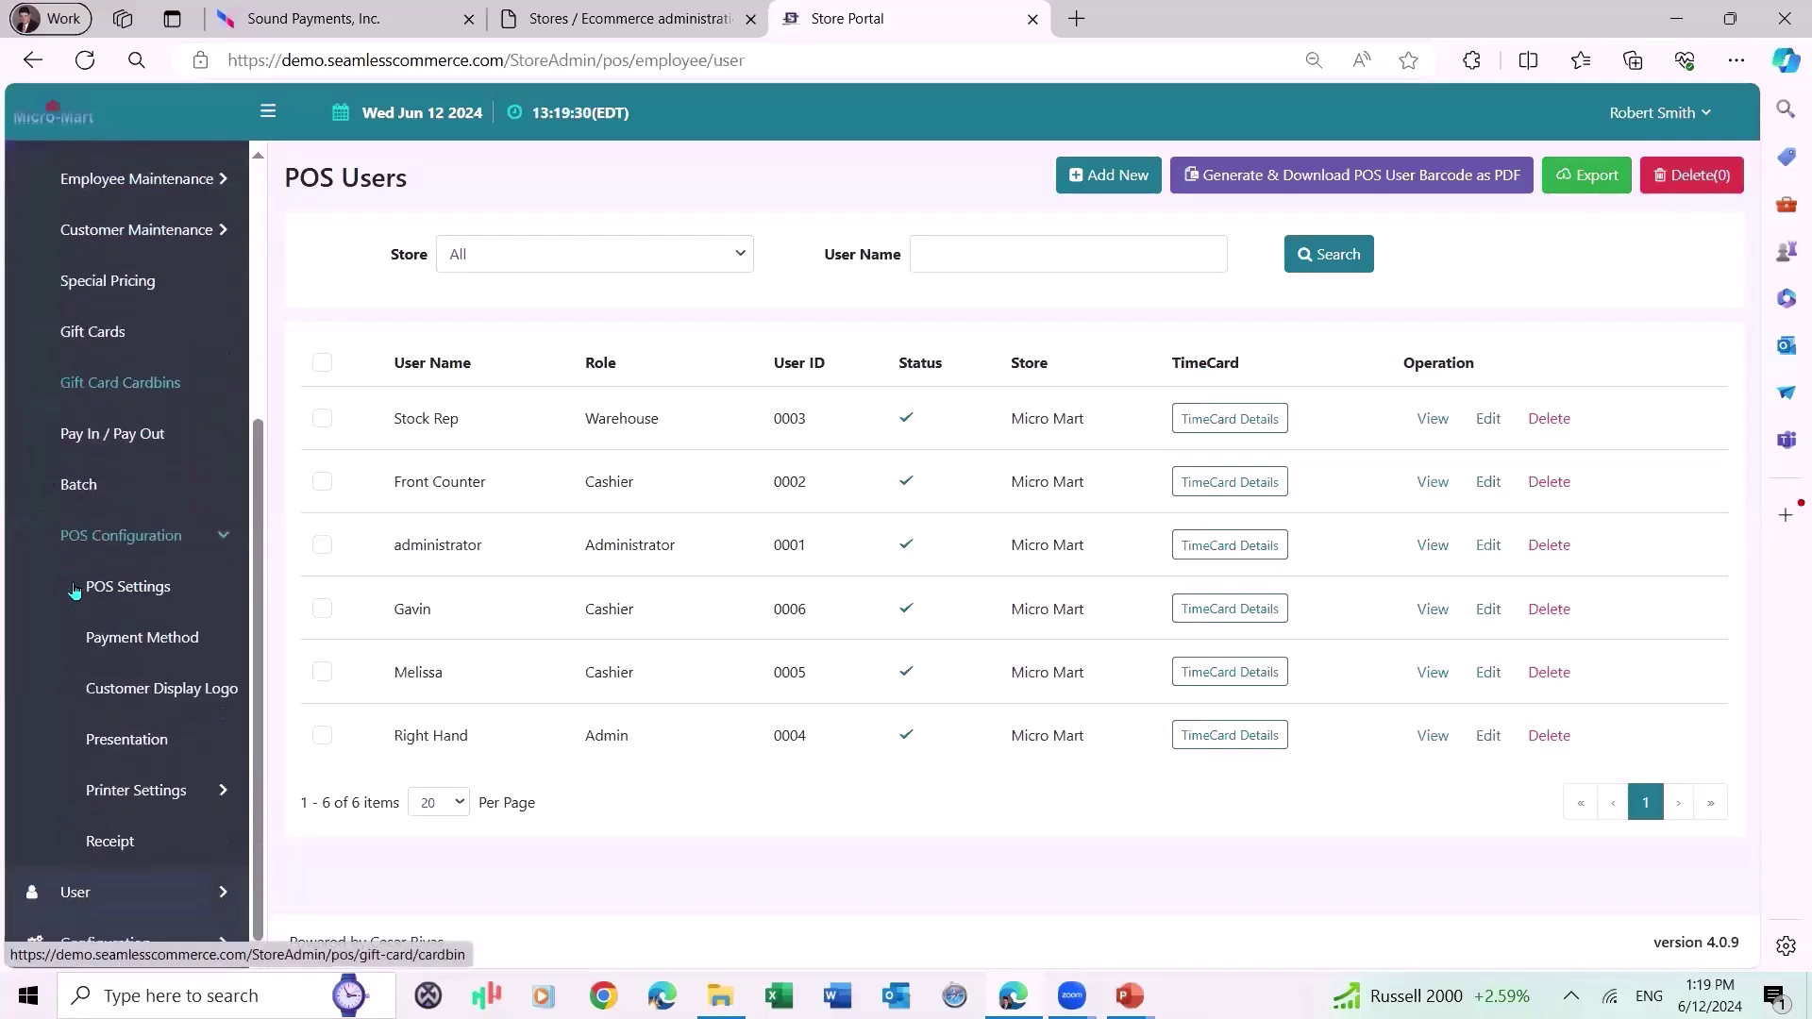
pyautogui.click(111, 843)
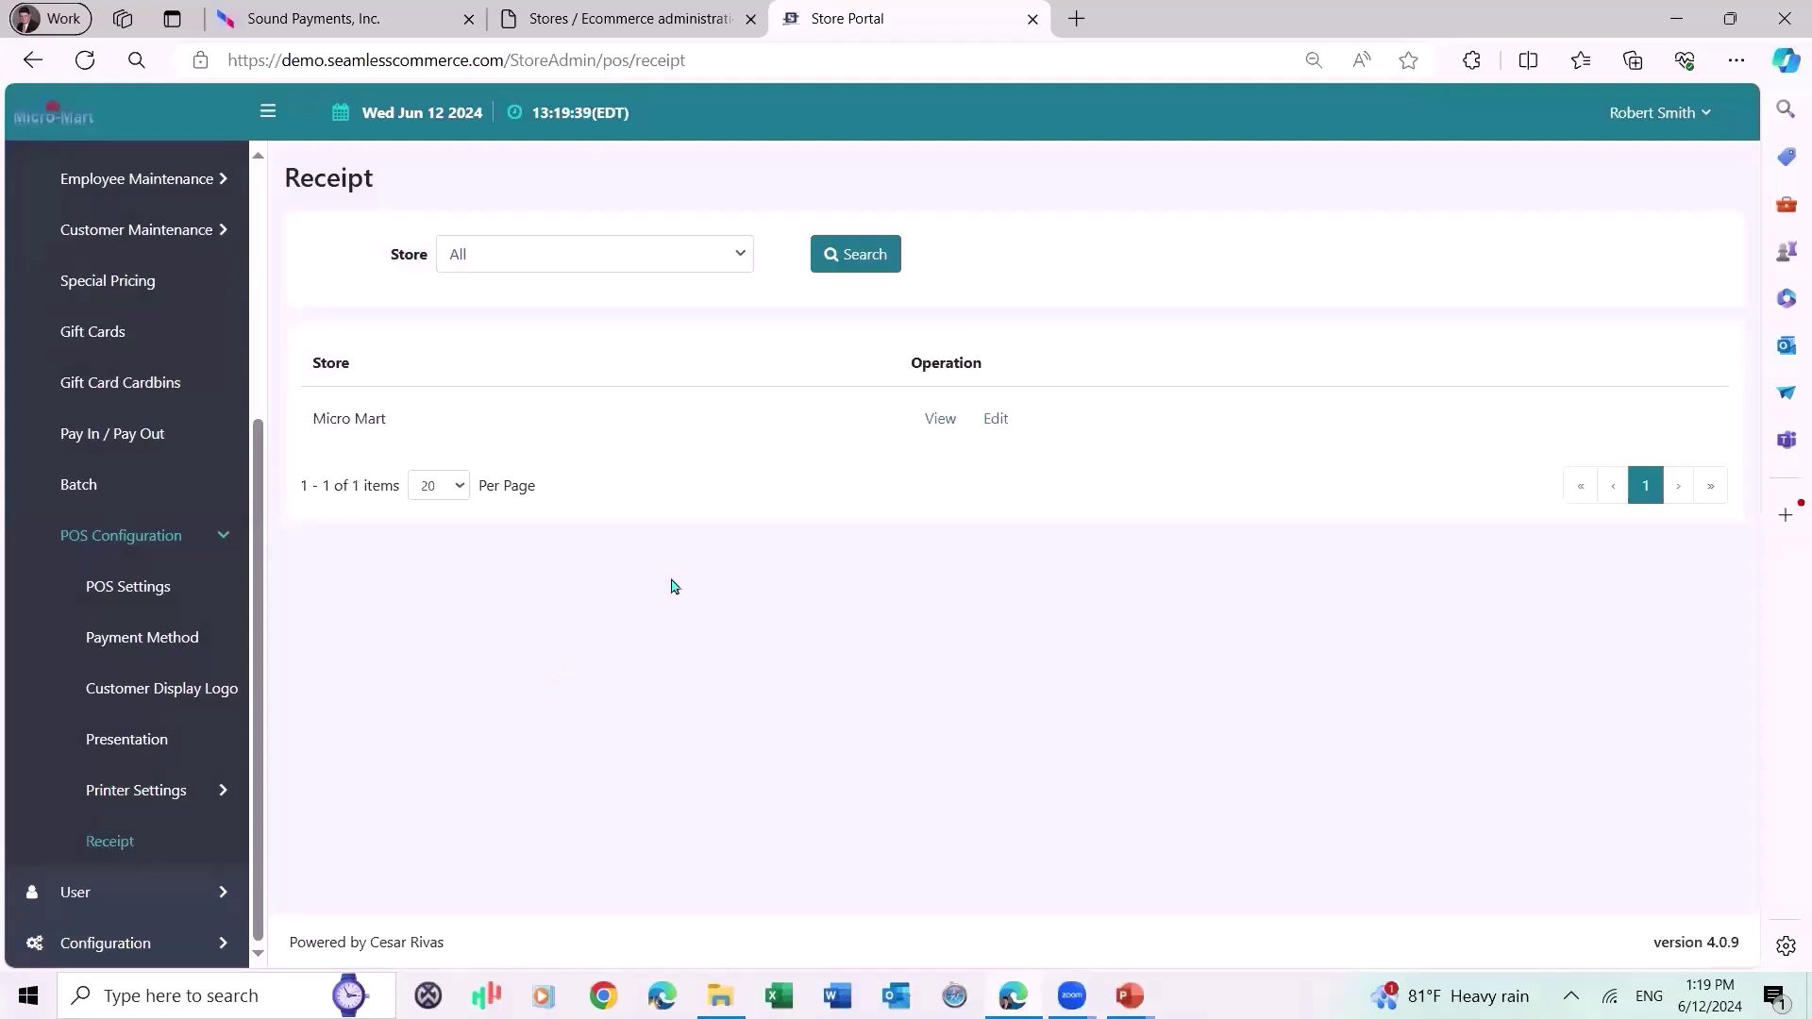
# Open the Micro Mart receipt for editing and examine its logo, header, footer, barcode, email and template settings.
pyautogui.click(998, 420)
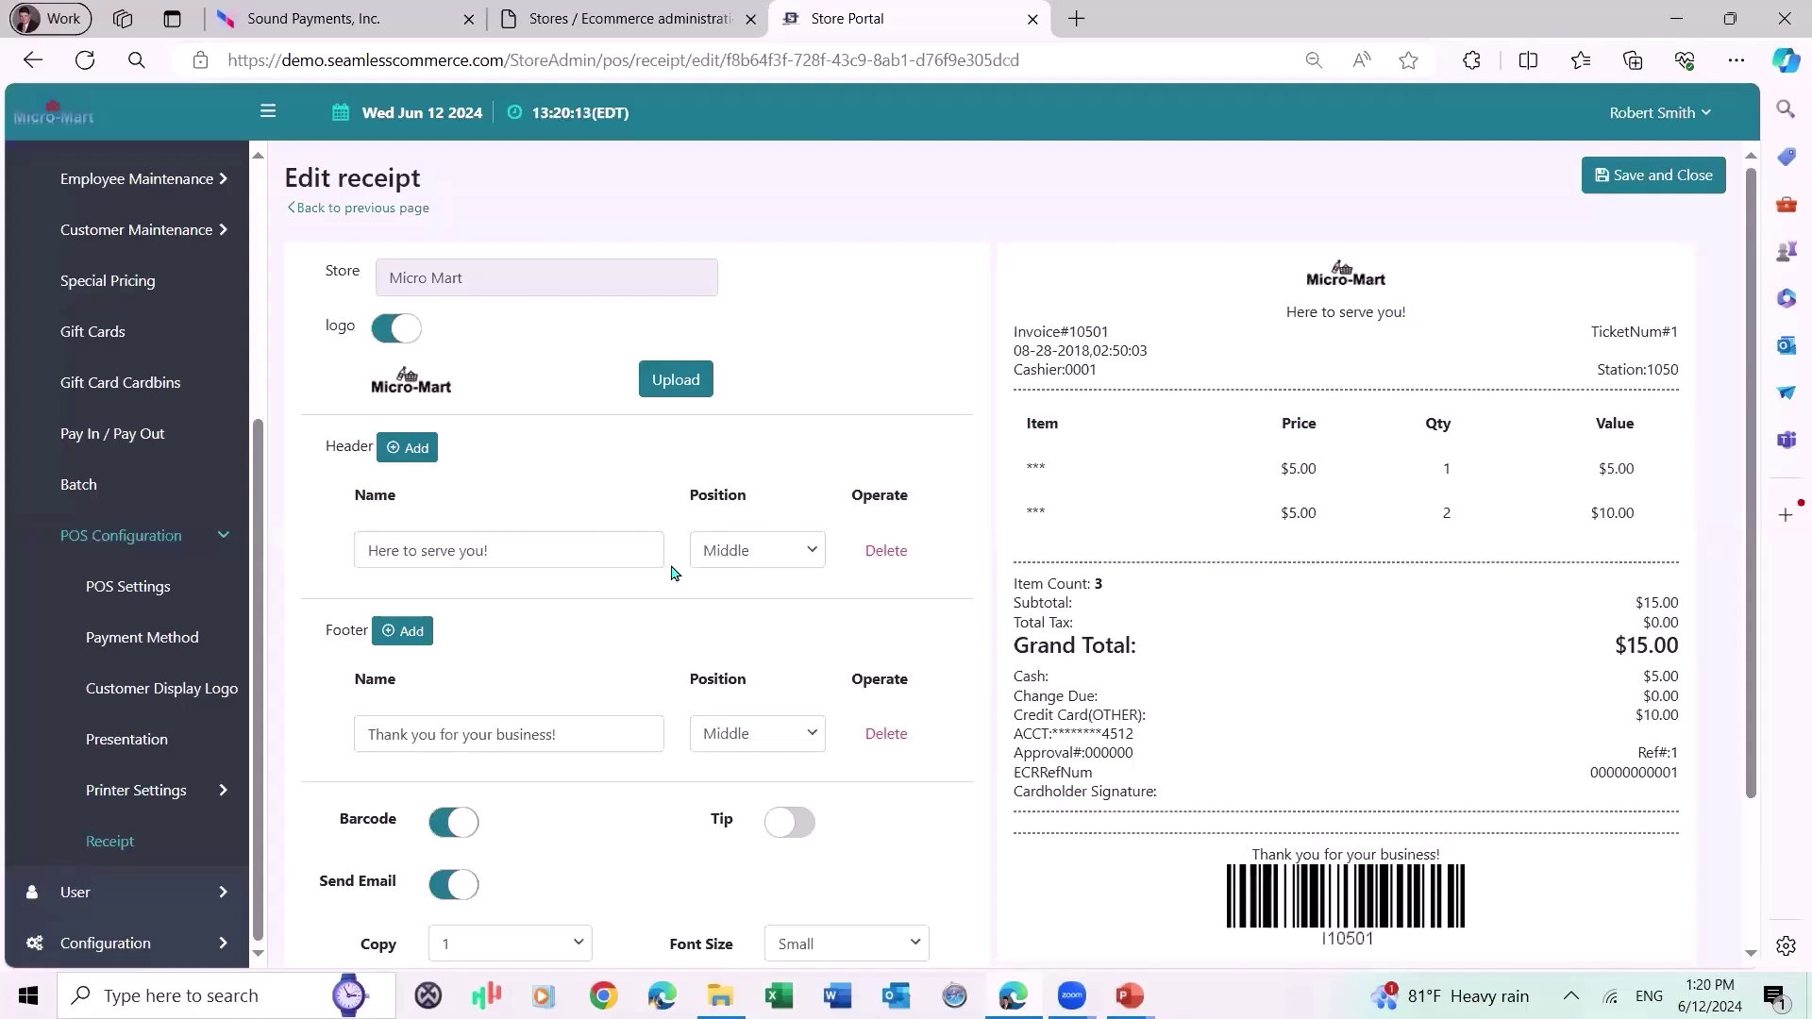
pyautogui.scroll(-1, 669, 571)
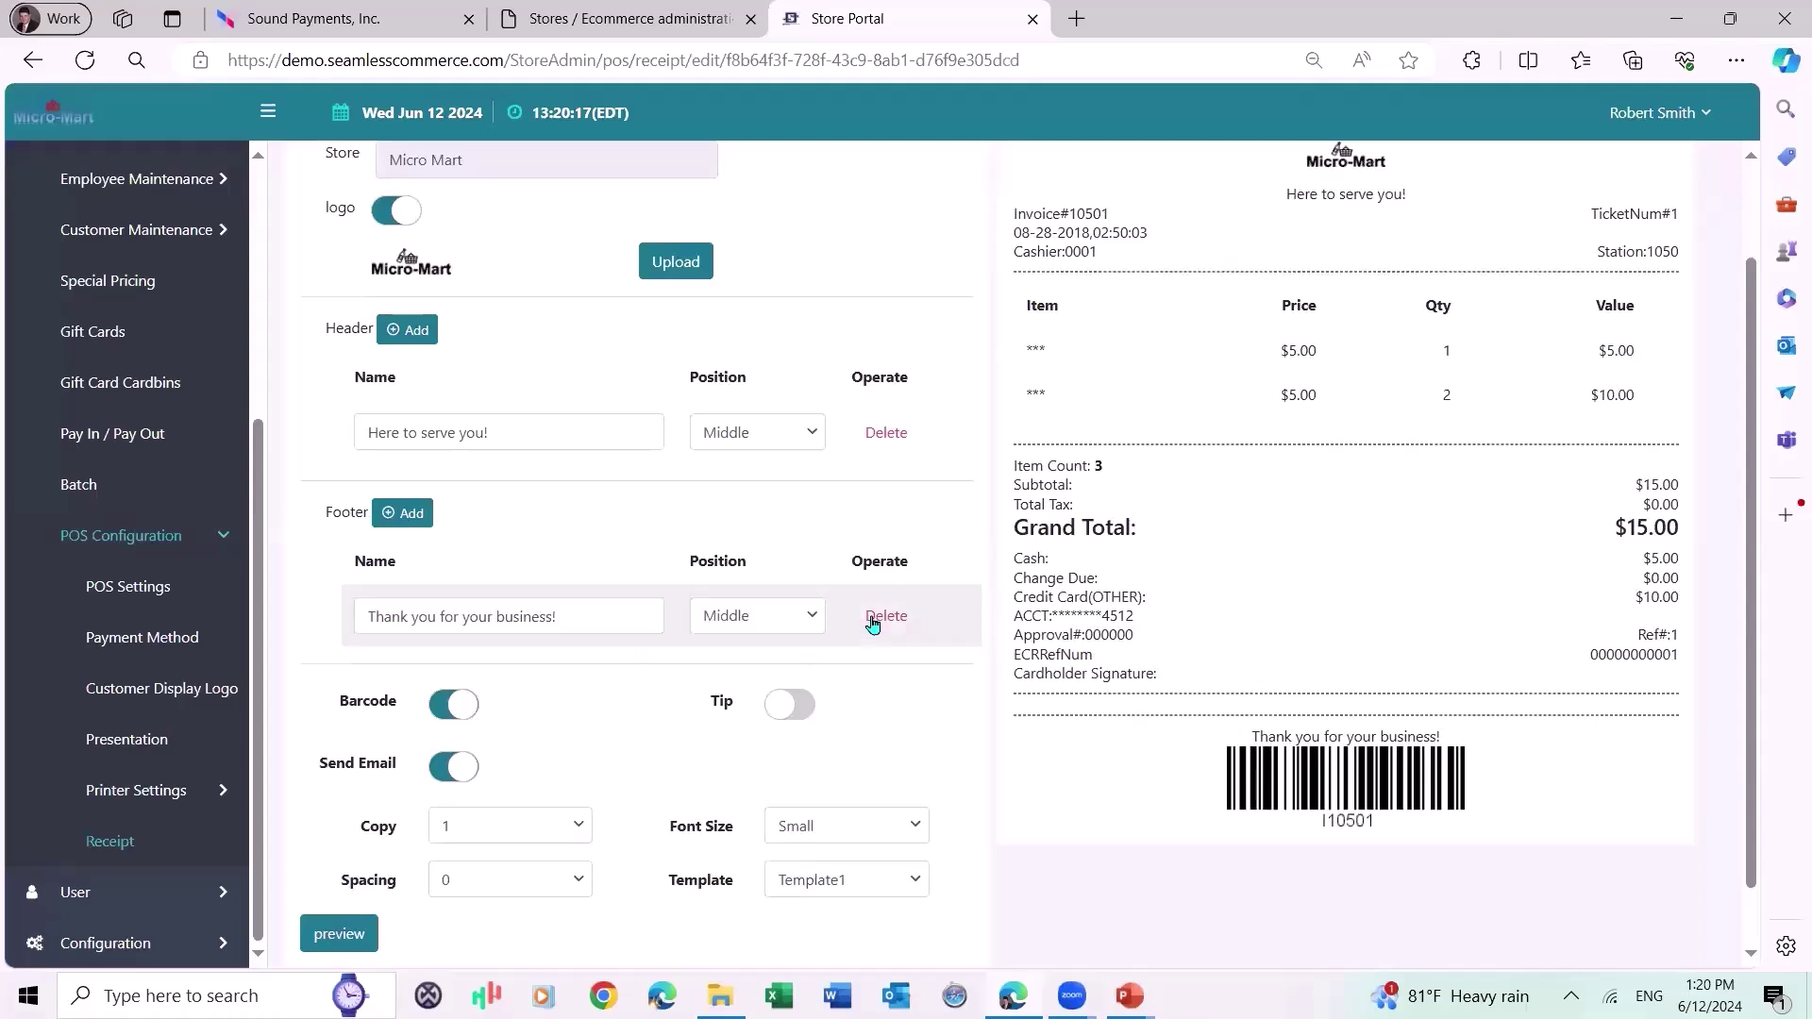
pyautogui.scroll(-1, 606, 485)
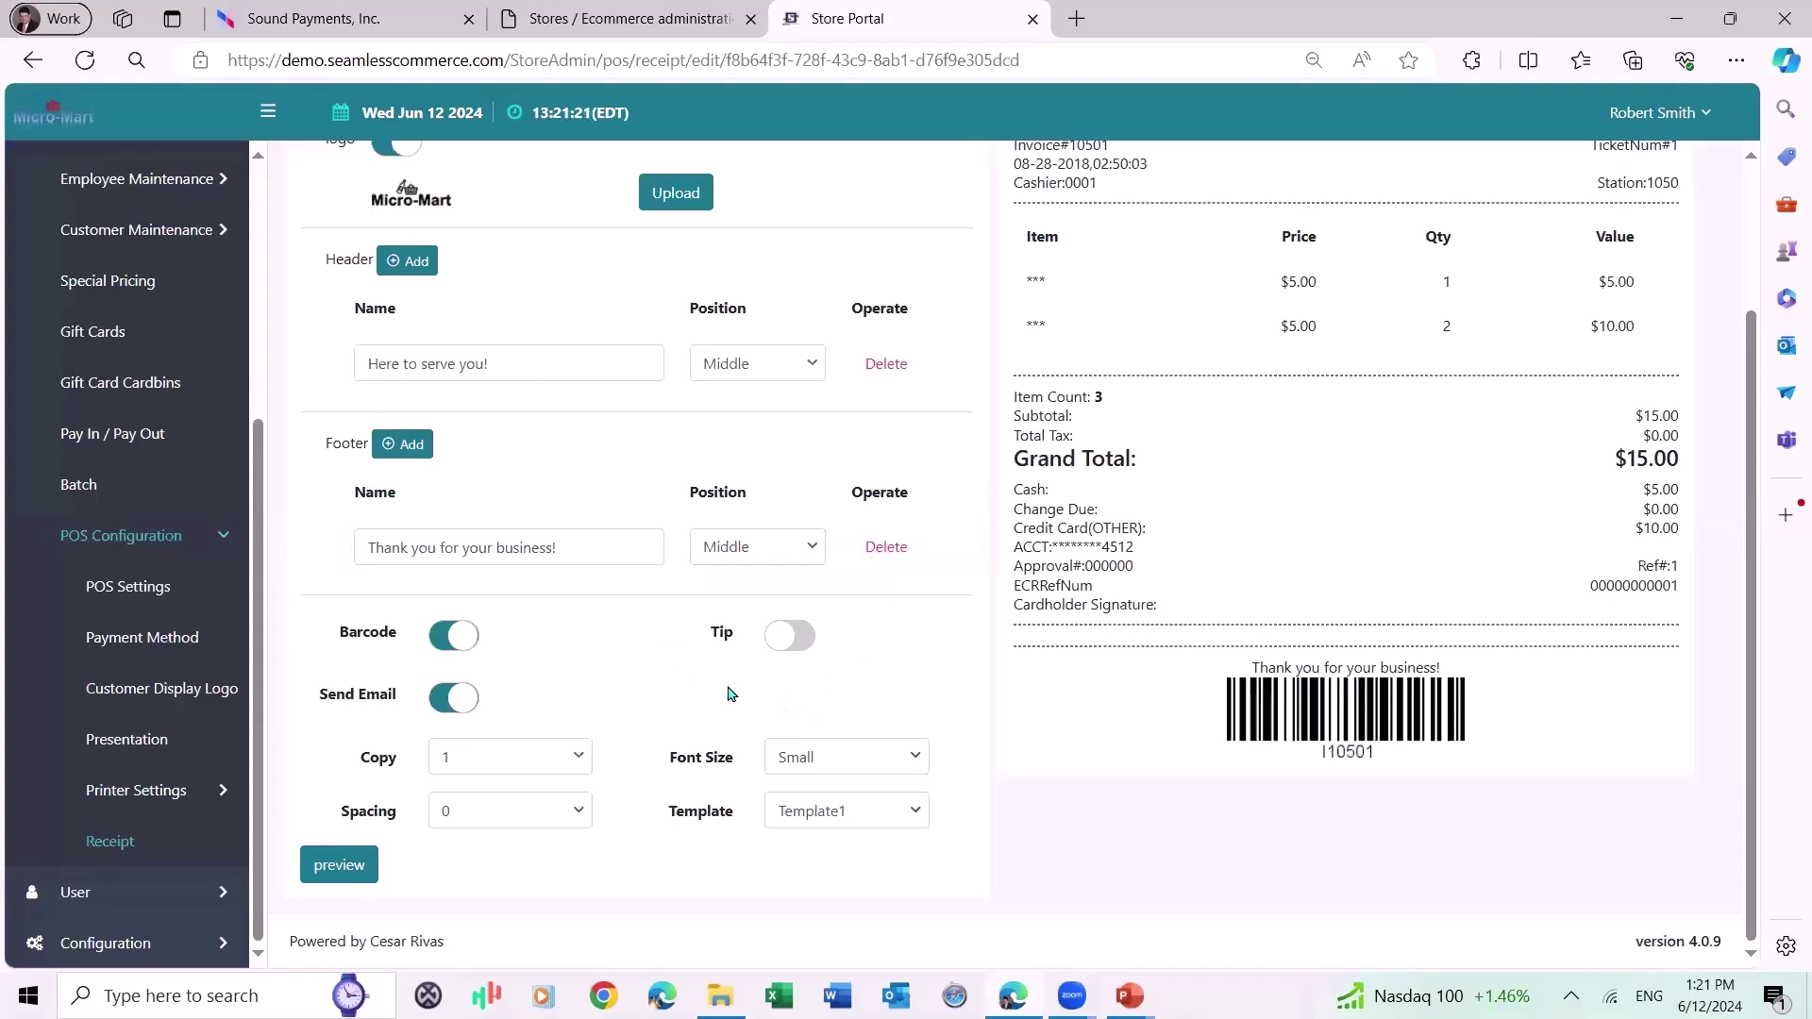
# Switch to the terminal and examine the sale screen and transaction options in its Settings Configuration, comparing them with the portal's receipt settings.
pyautogui.click(332, 29)
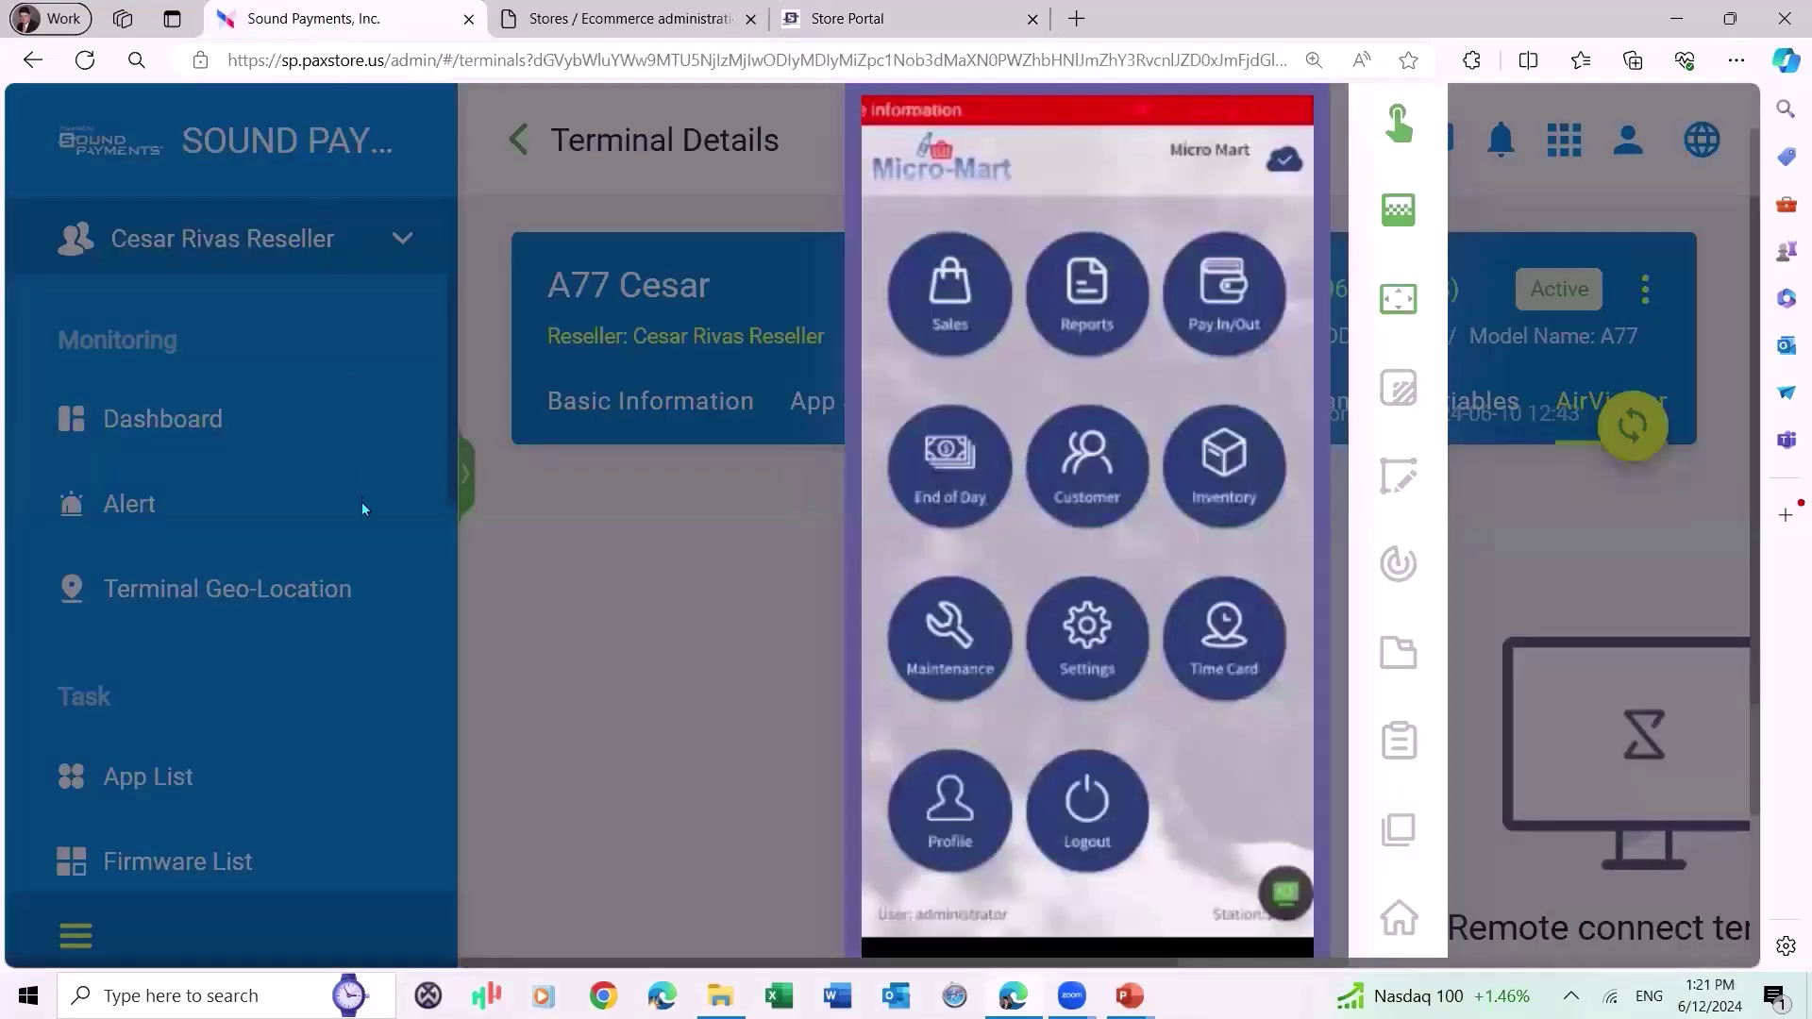
pyautogui.click(1090, 644)
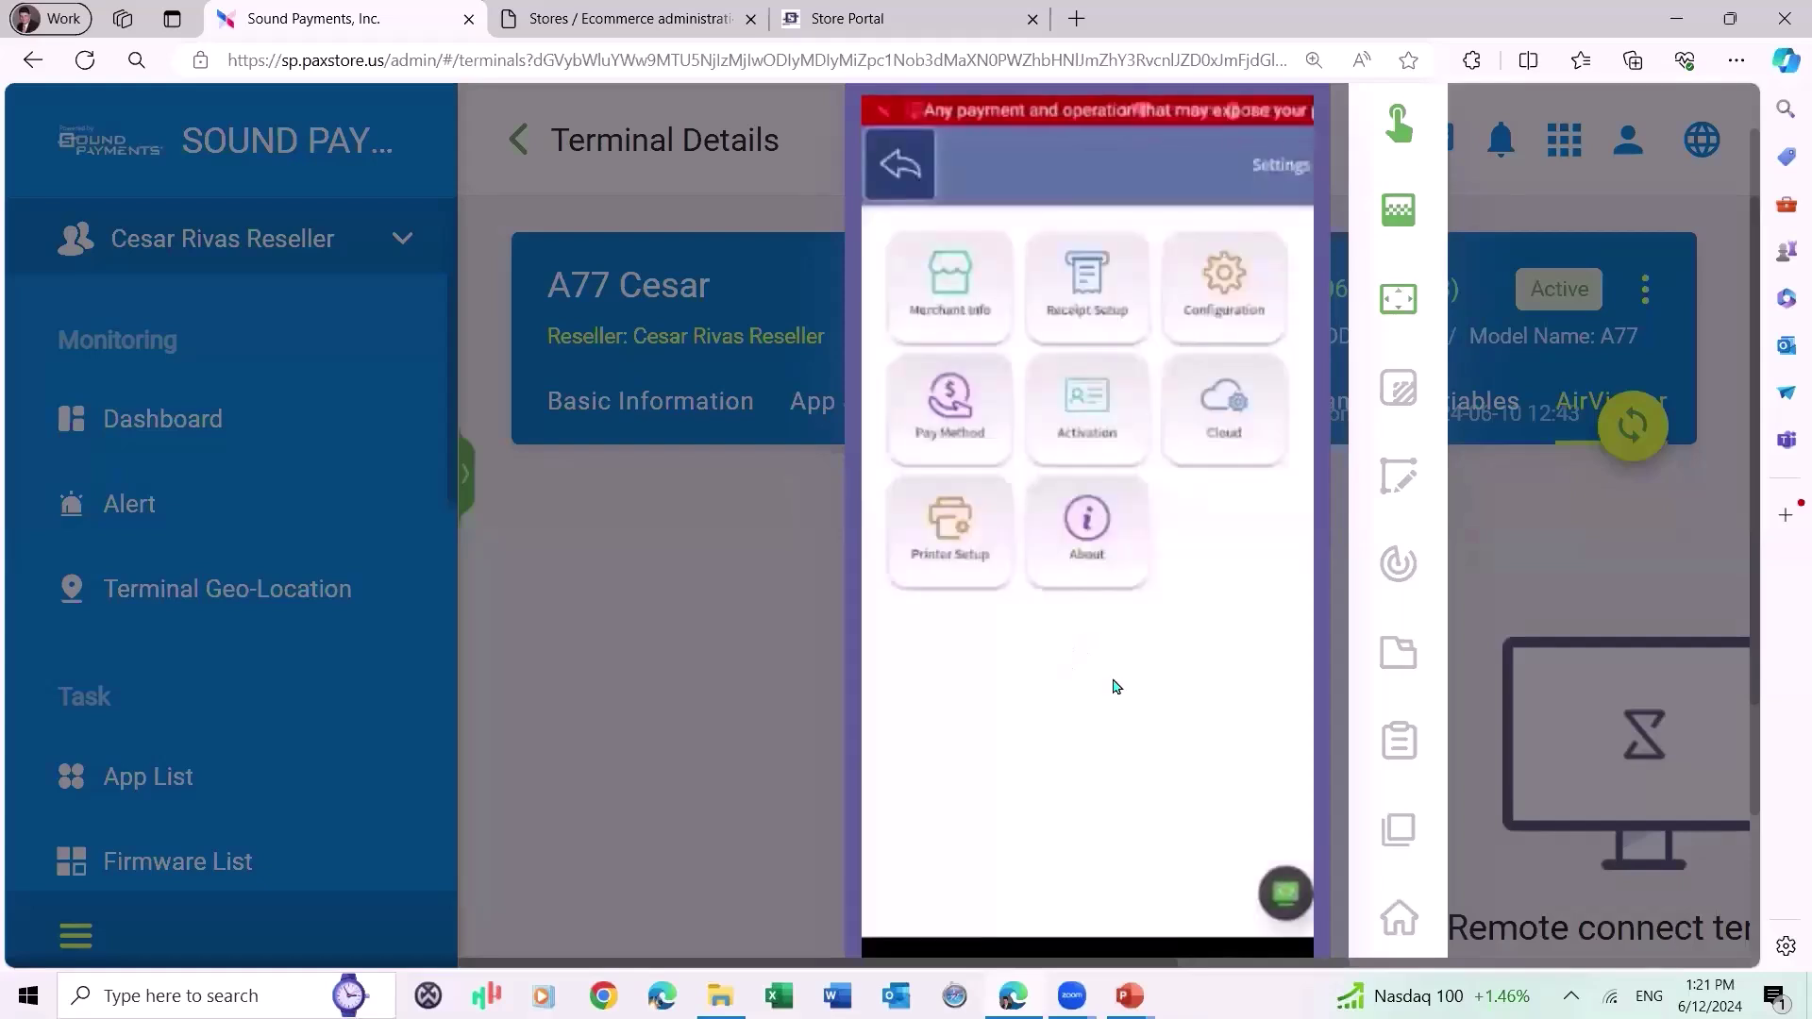
pyautogui.click(1205, 348)
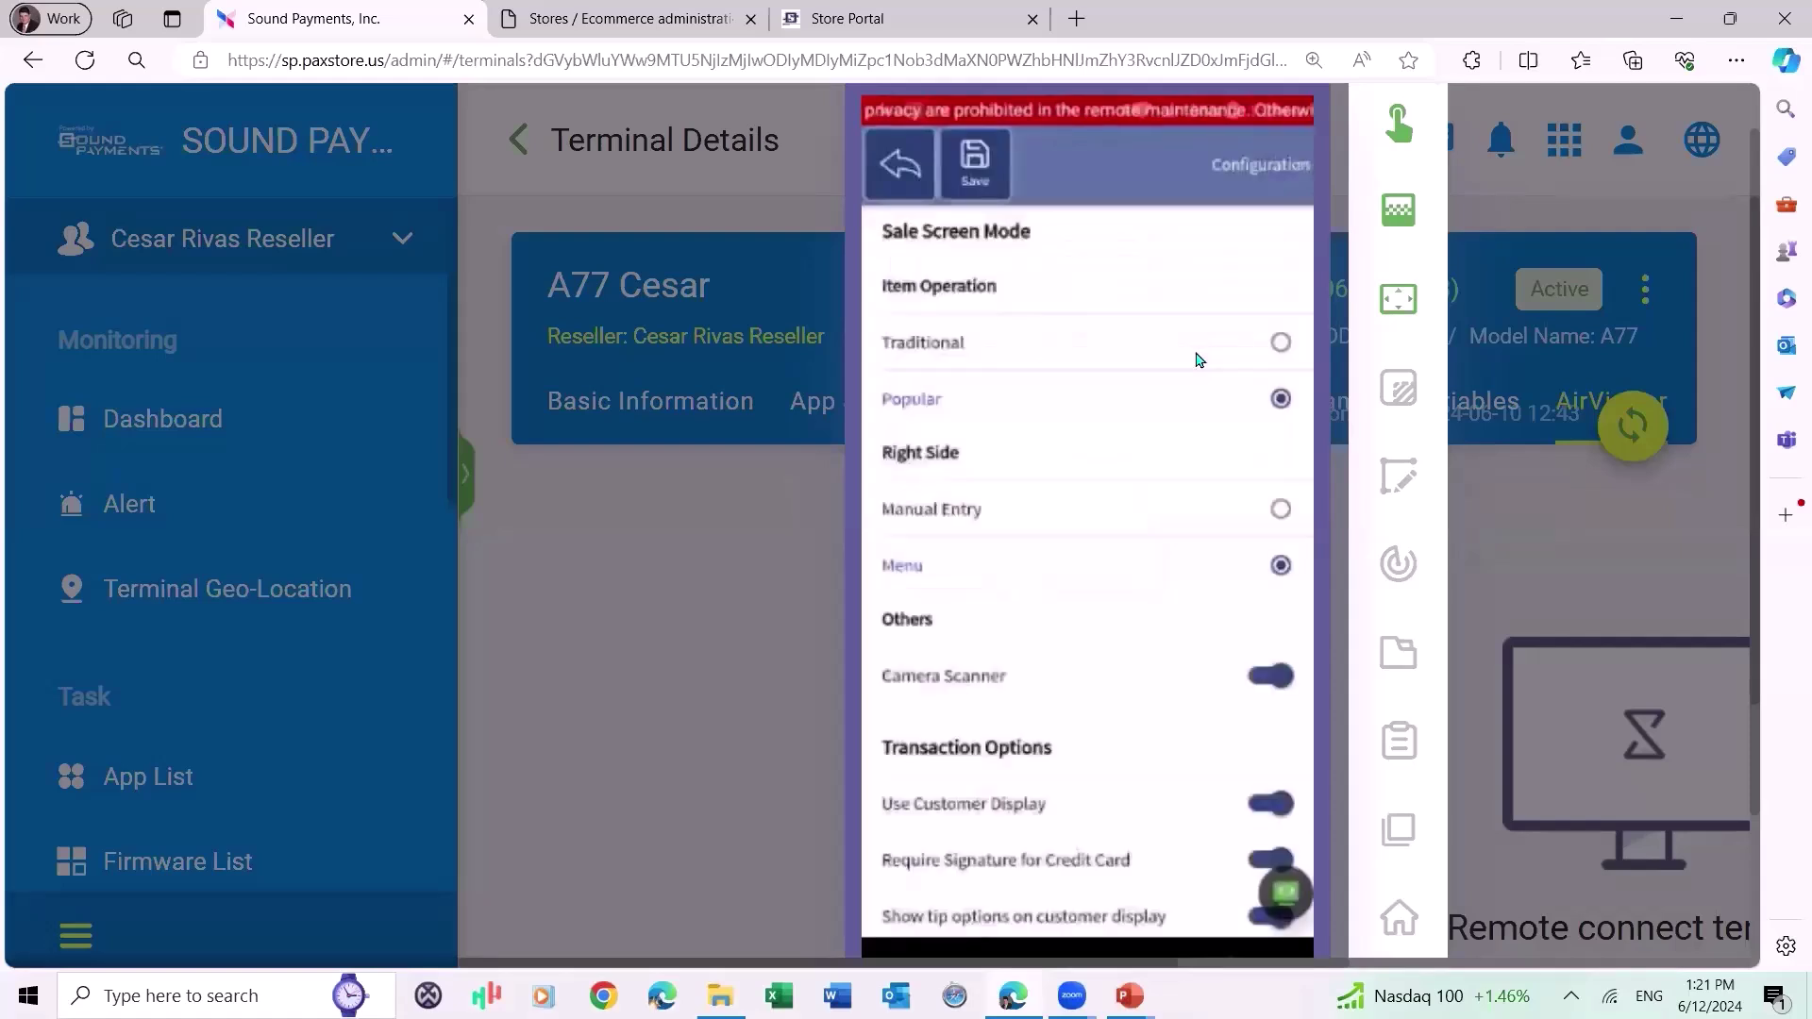
pyautogui.scroll(-5, 1163, 403)
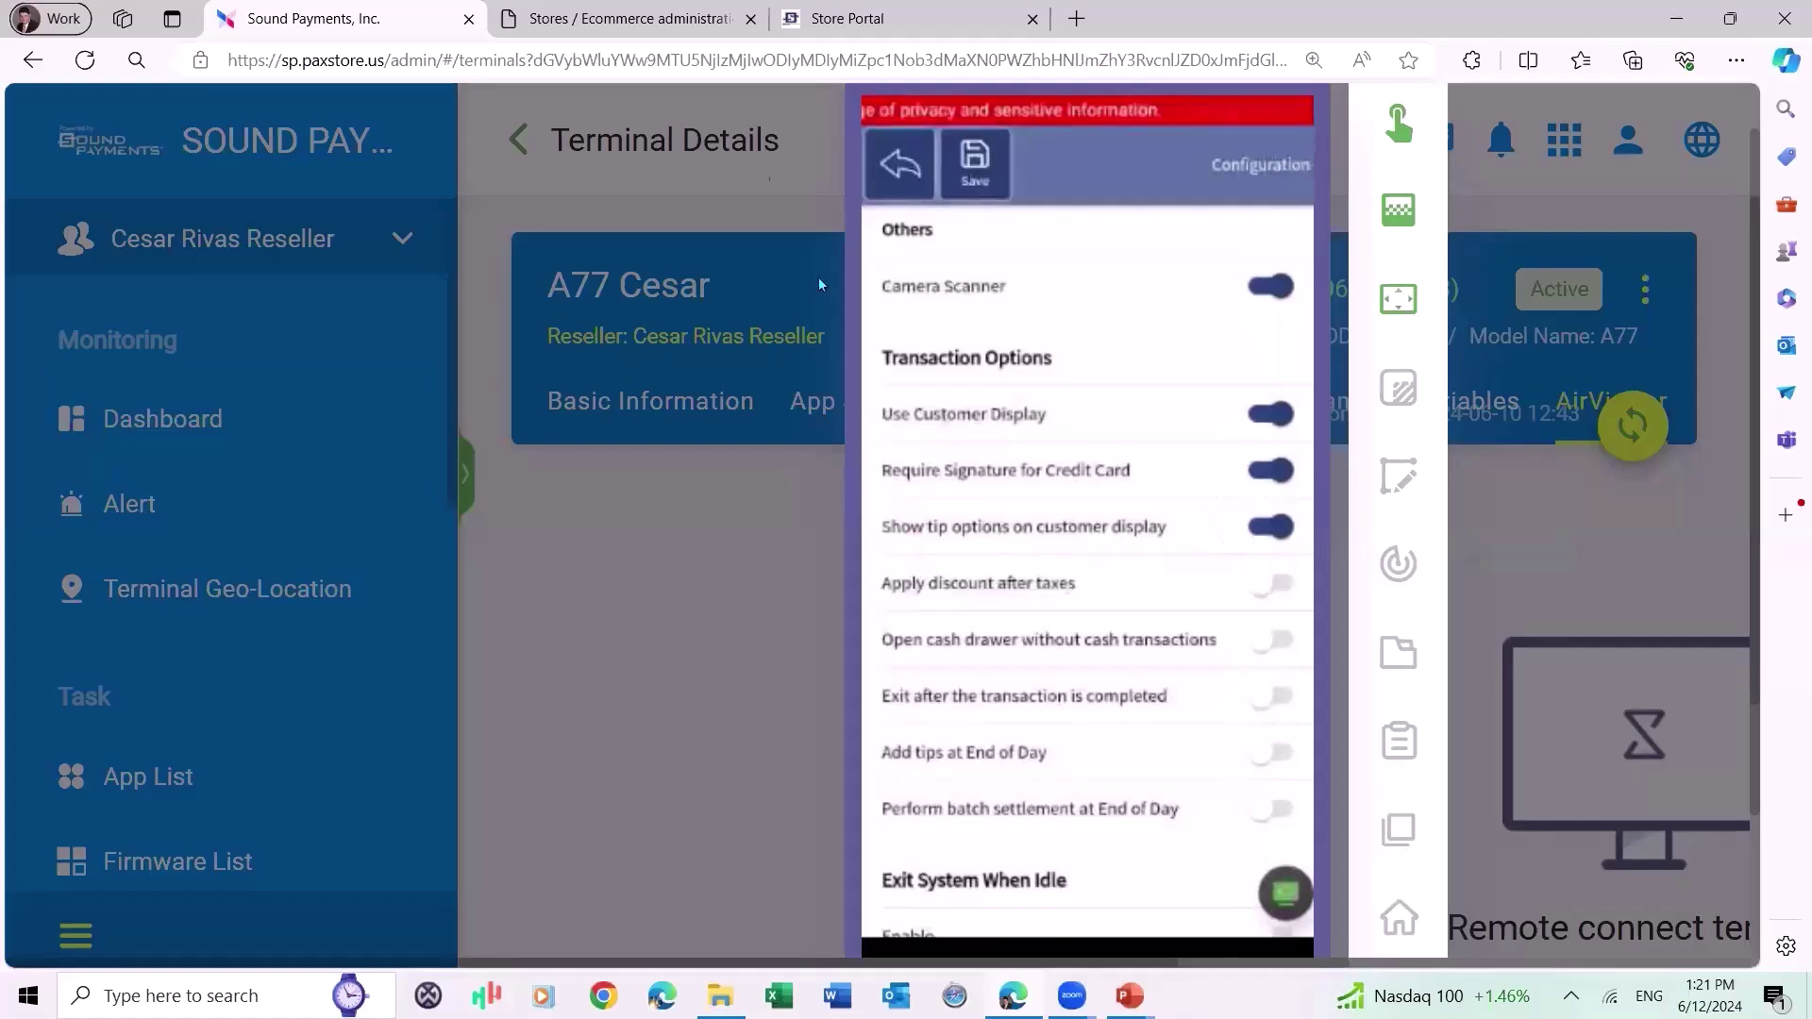
pyautogui.click(849, 19)
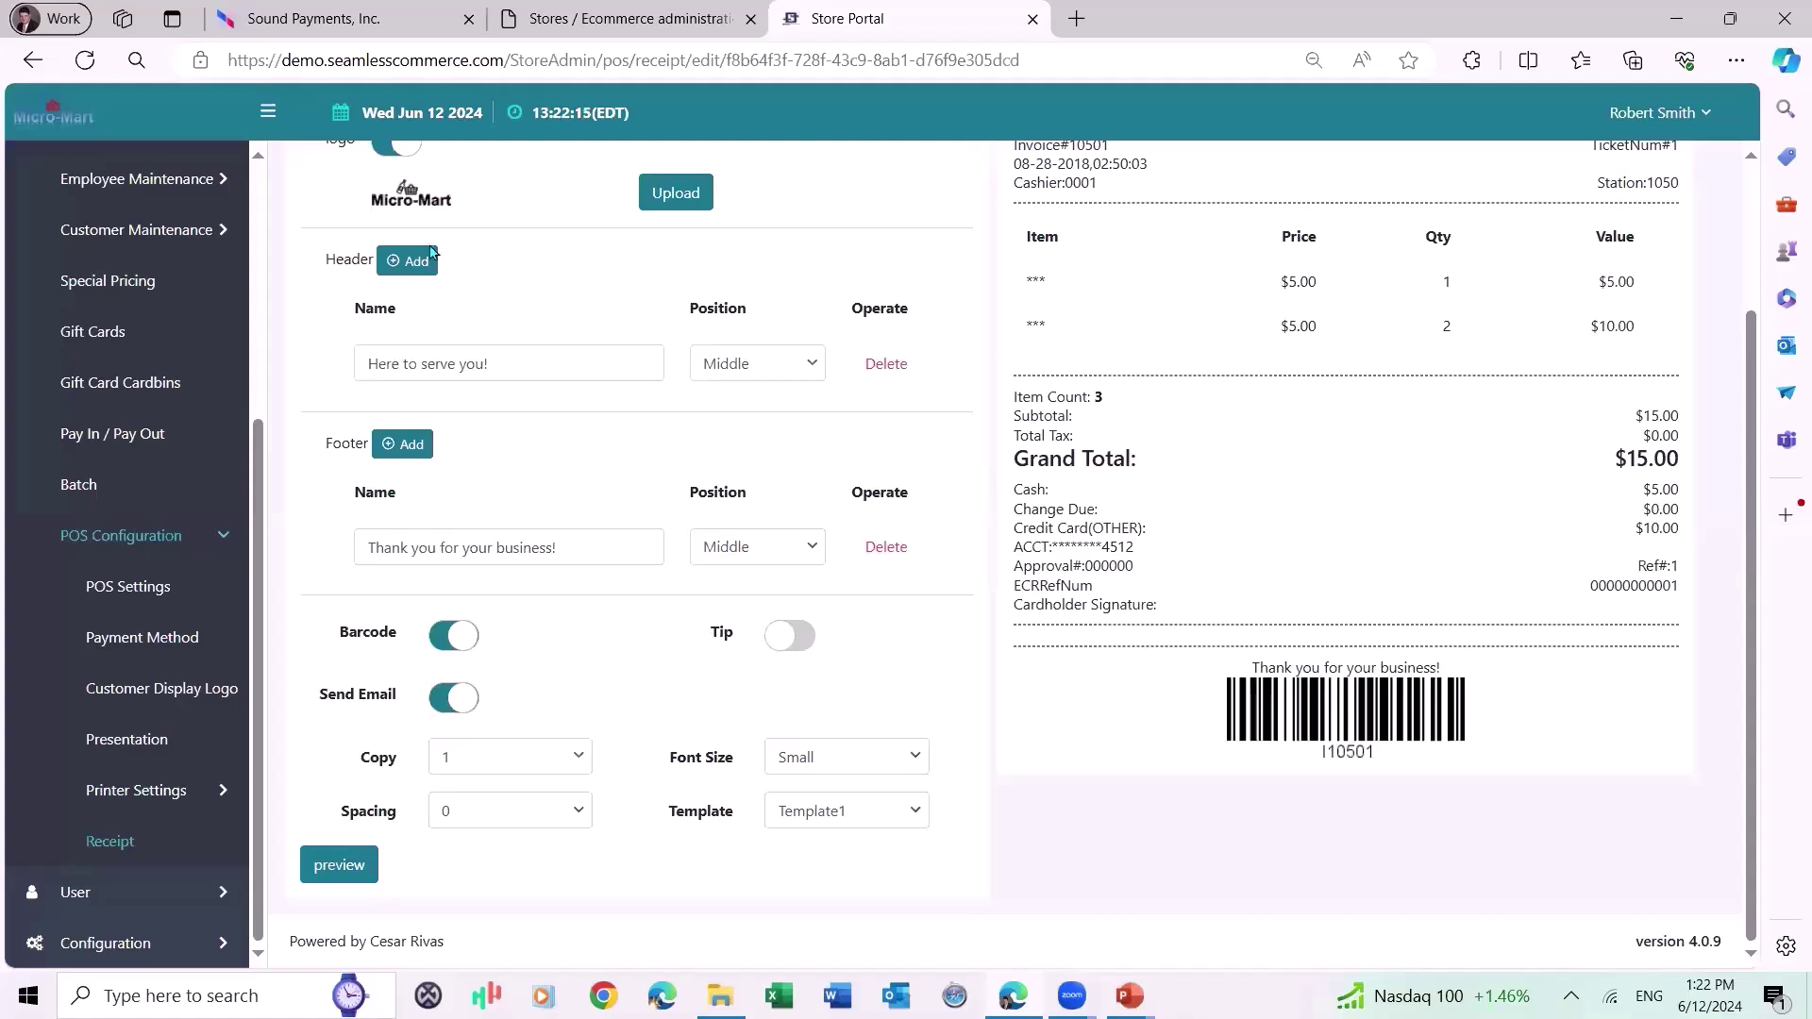
pyautogui.click(382, 26)
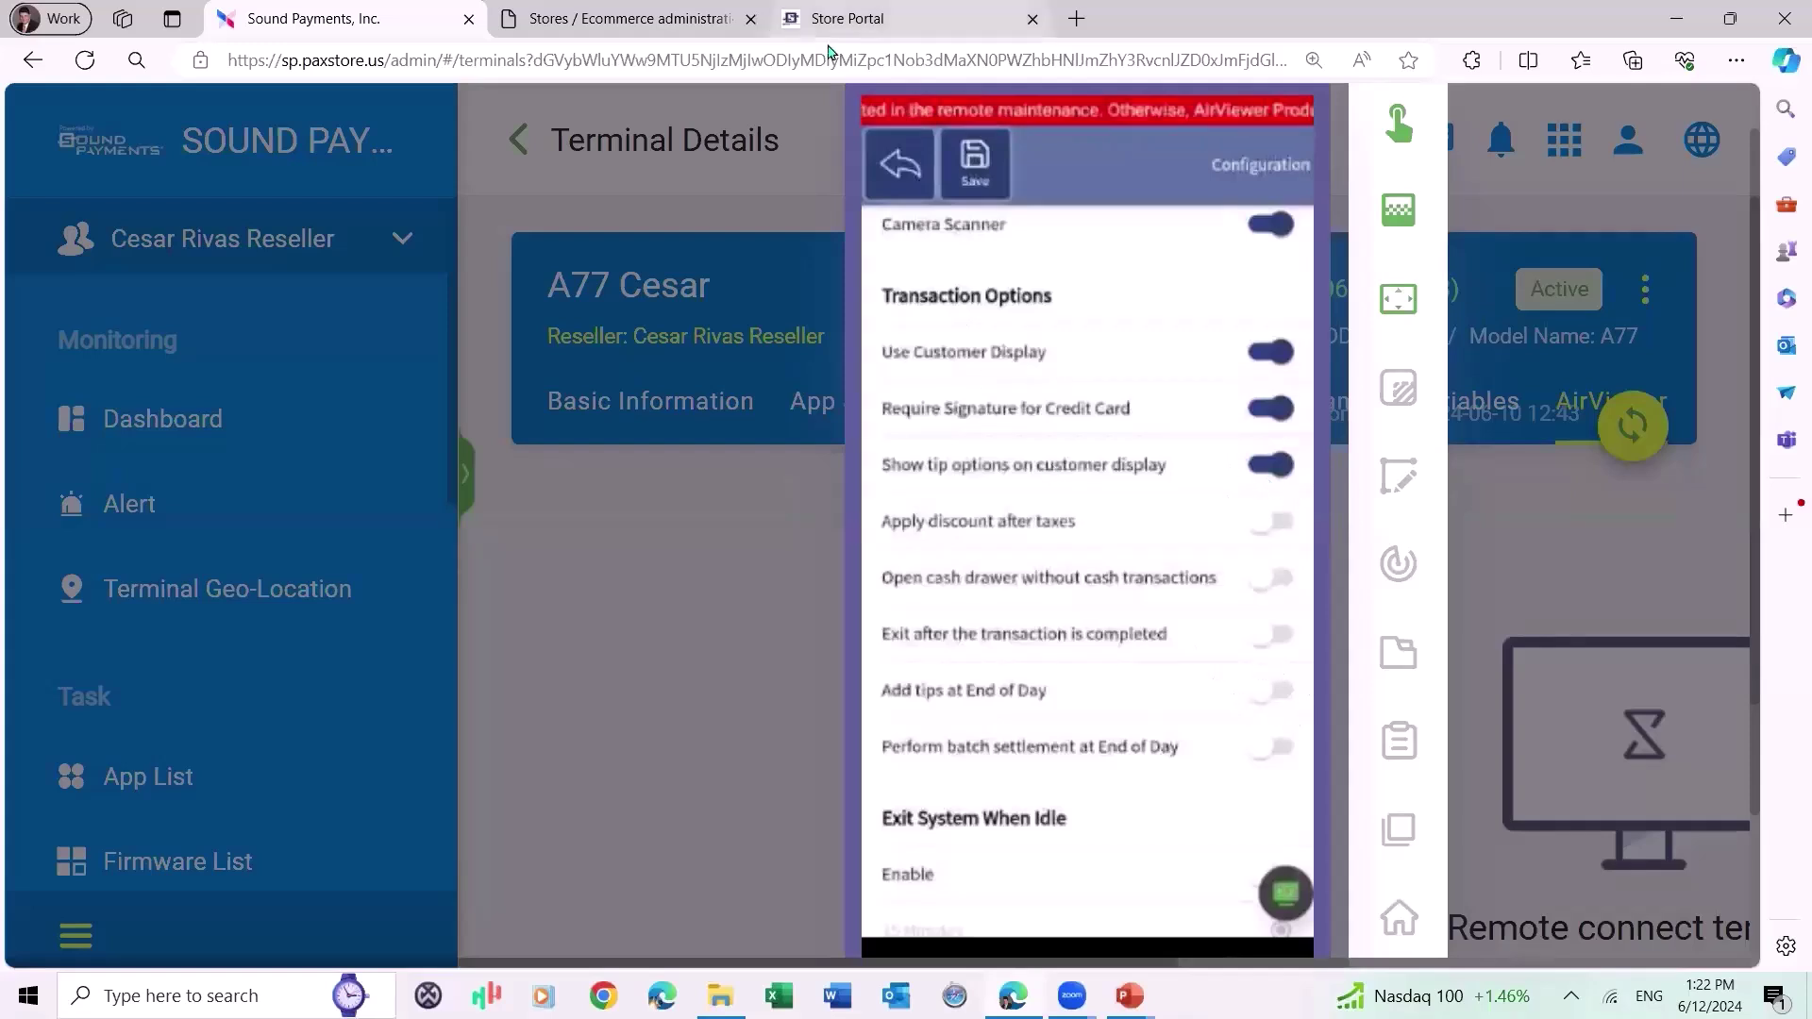
# Return to the Store Portal and preview the receipt from the Micro Mart edit form.
pyautogui.click(847, 19)
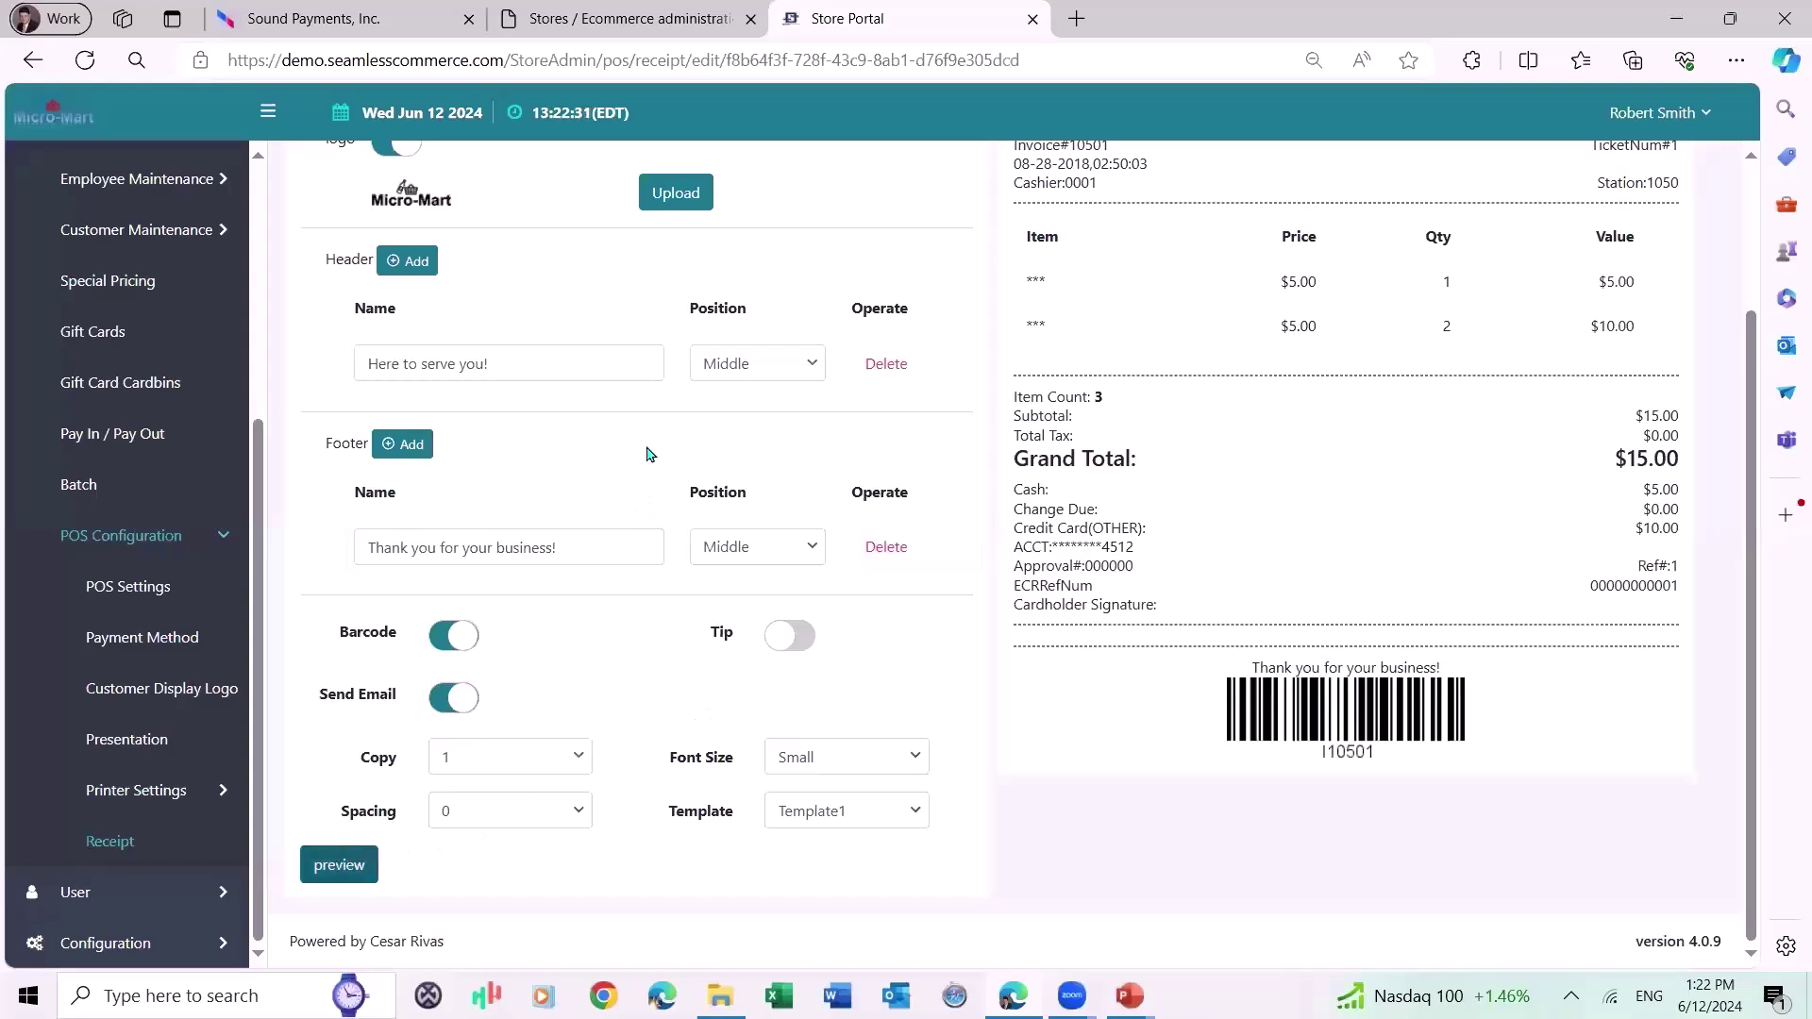
pyautogui.click(335, 864)
pyautogui.scroll(2, 591, 513)
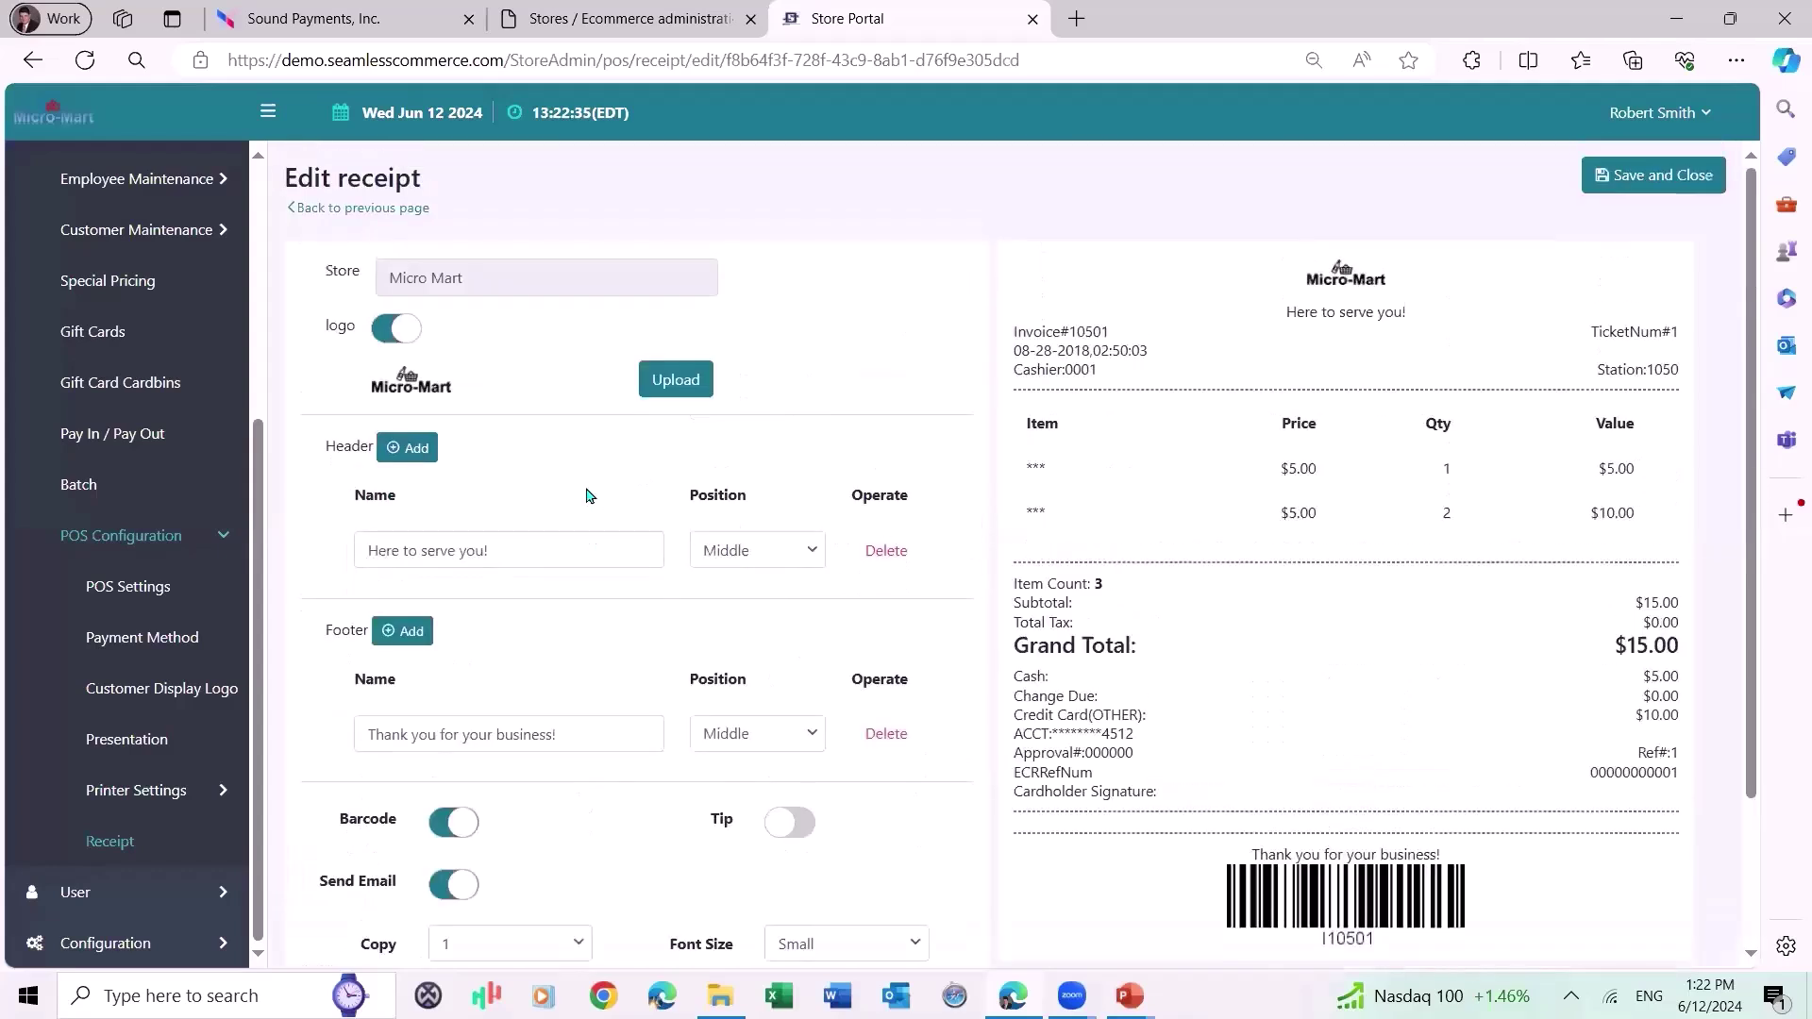
# Go back to the Receipt list without saving, view the Micro Mart receipt layout and close it.
pyautogui.click(315, 216)
pyautogui.click(942, 425)
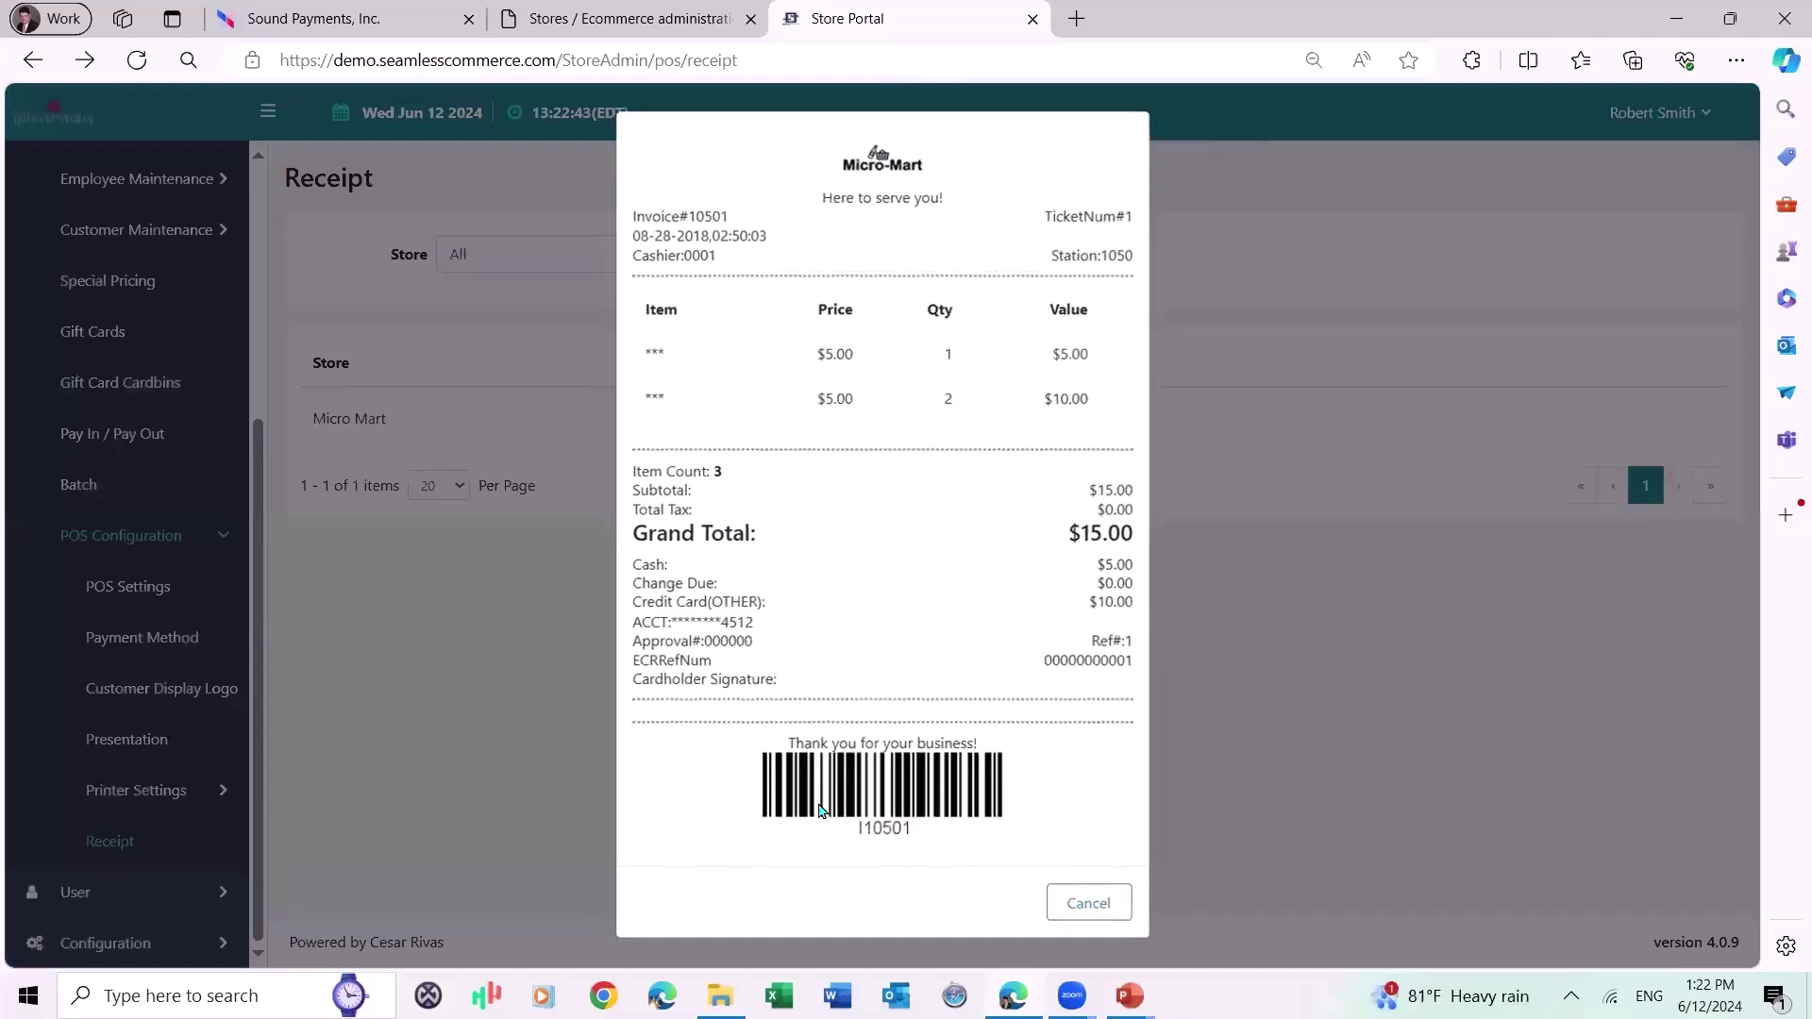
pyautogui.click(1099, 905)
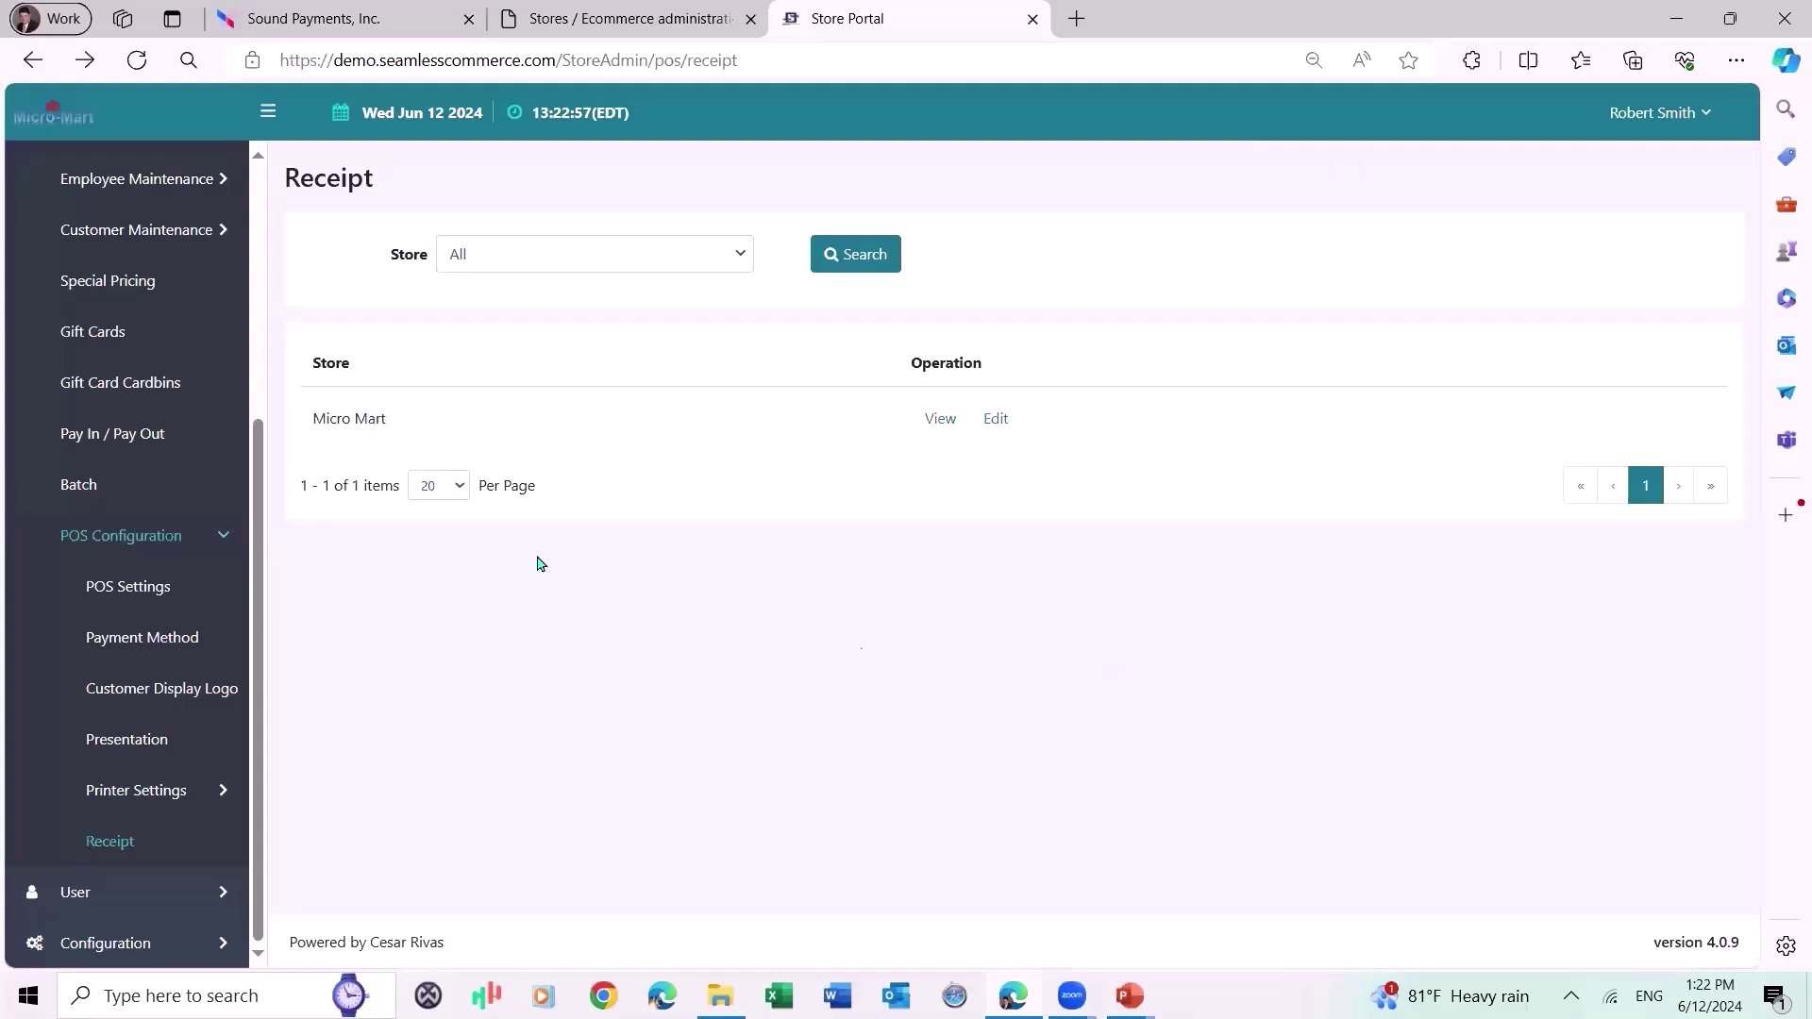
# Open the Products list in the Catalog section.
pyautogui.scroll(4, 182, 485)
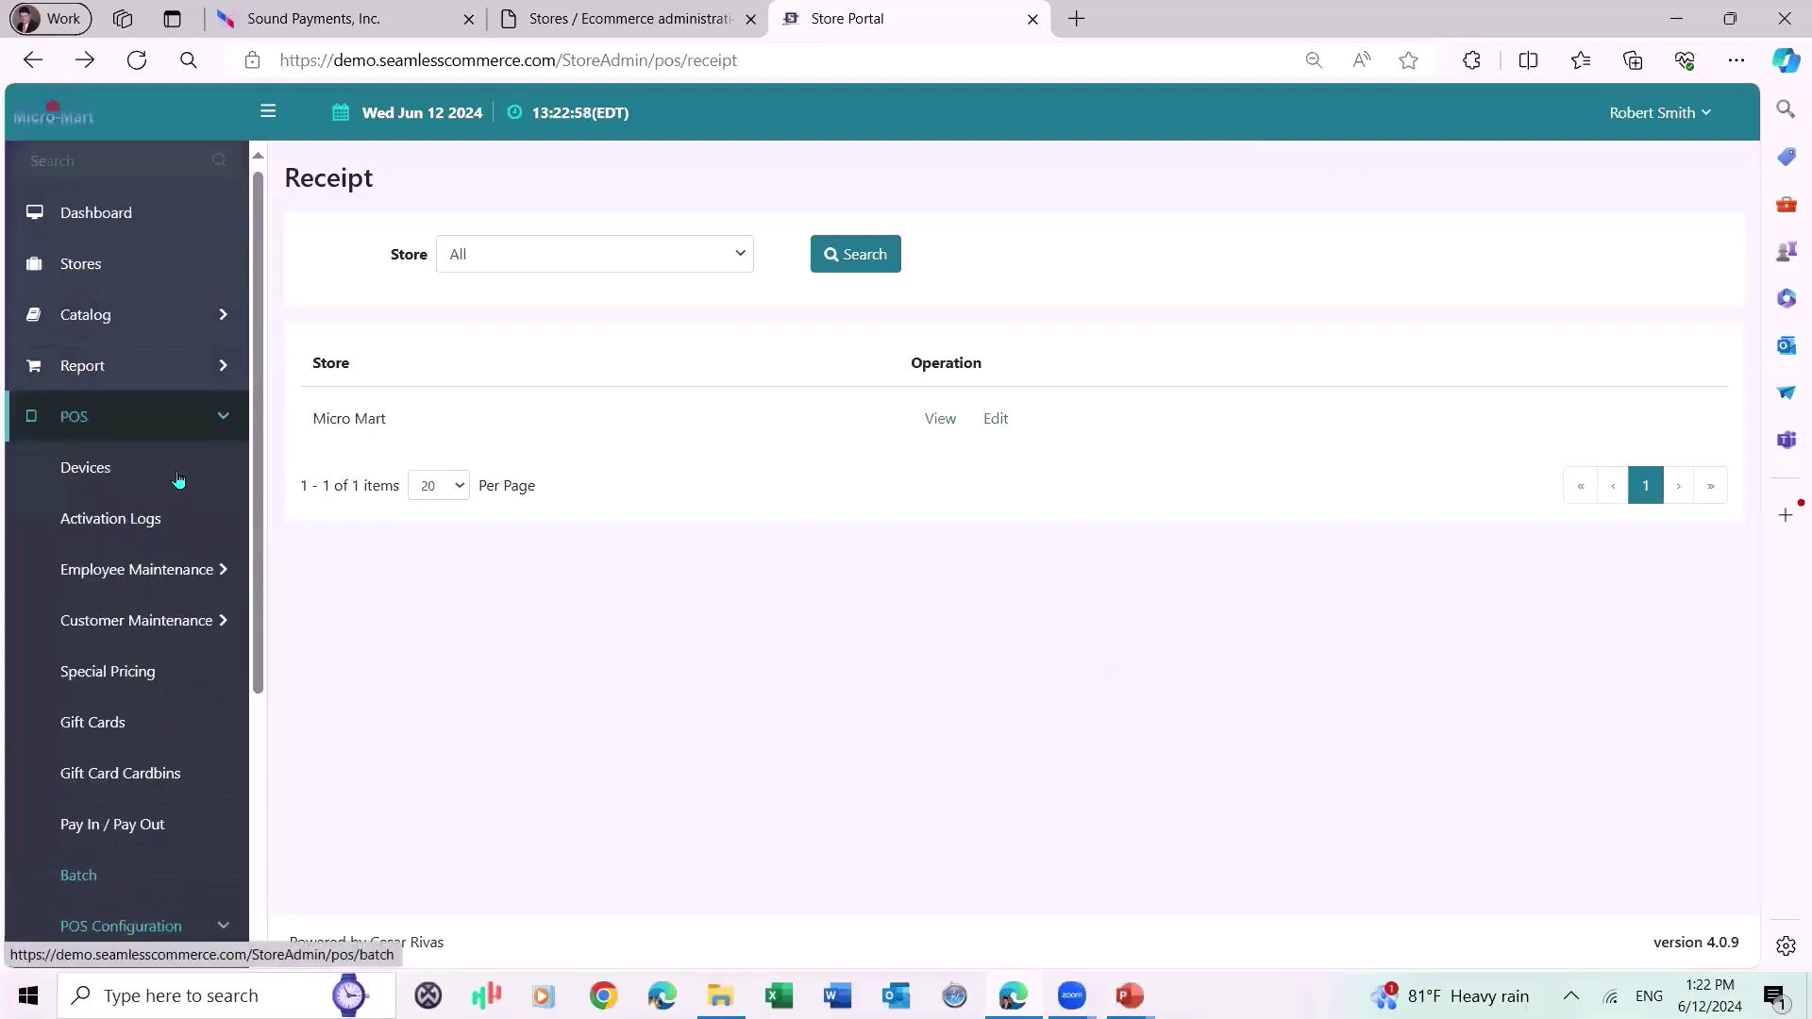
pyautogui.click(108, 322)
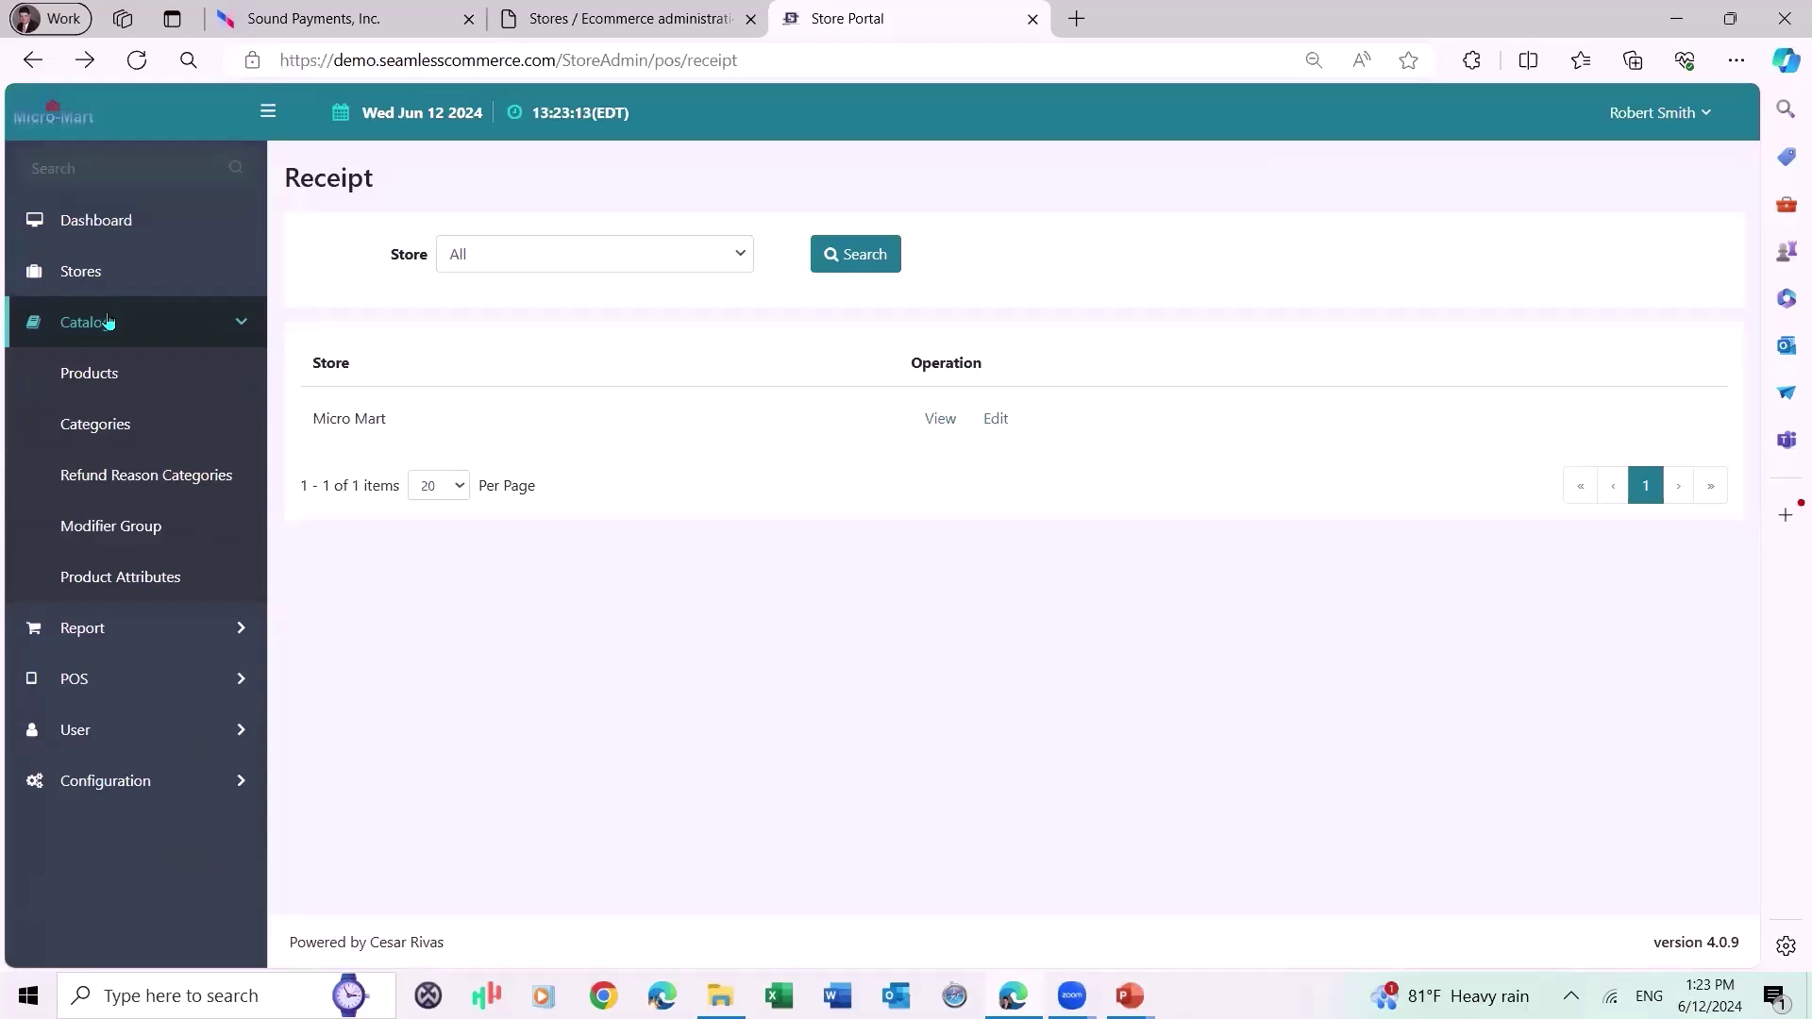
pyautogui.click(103, 372)
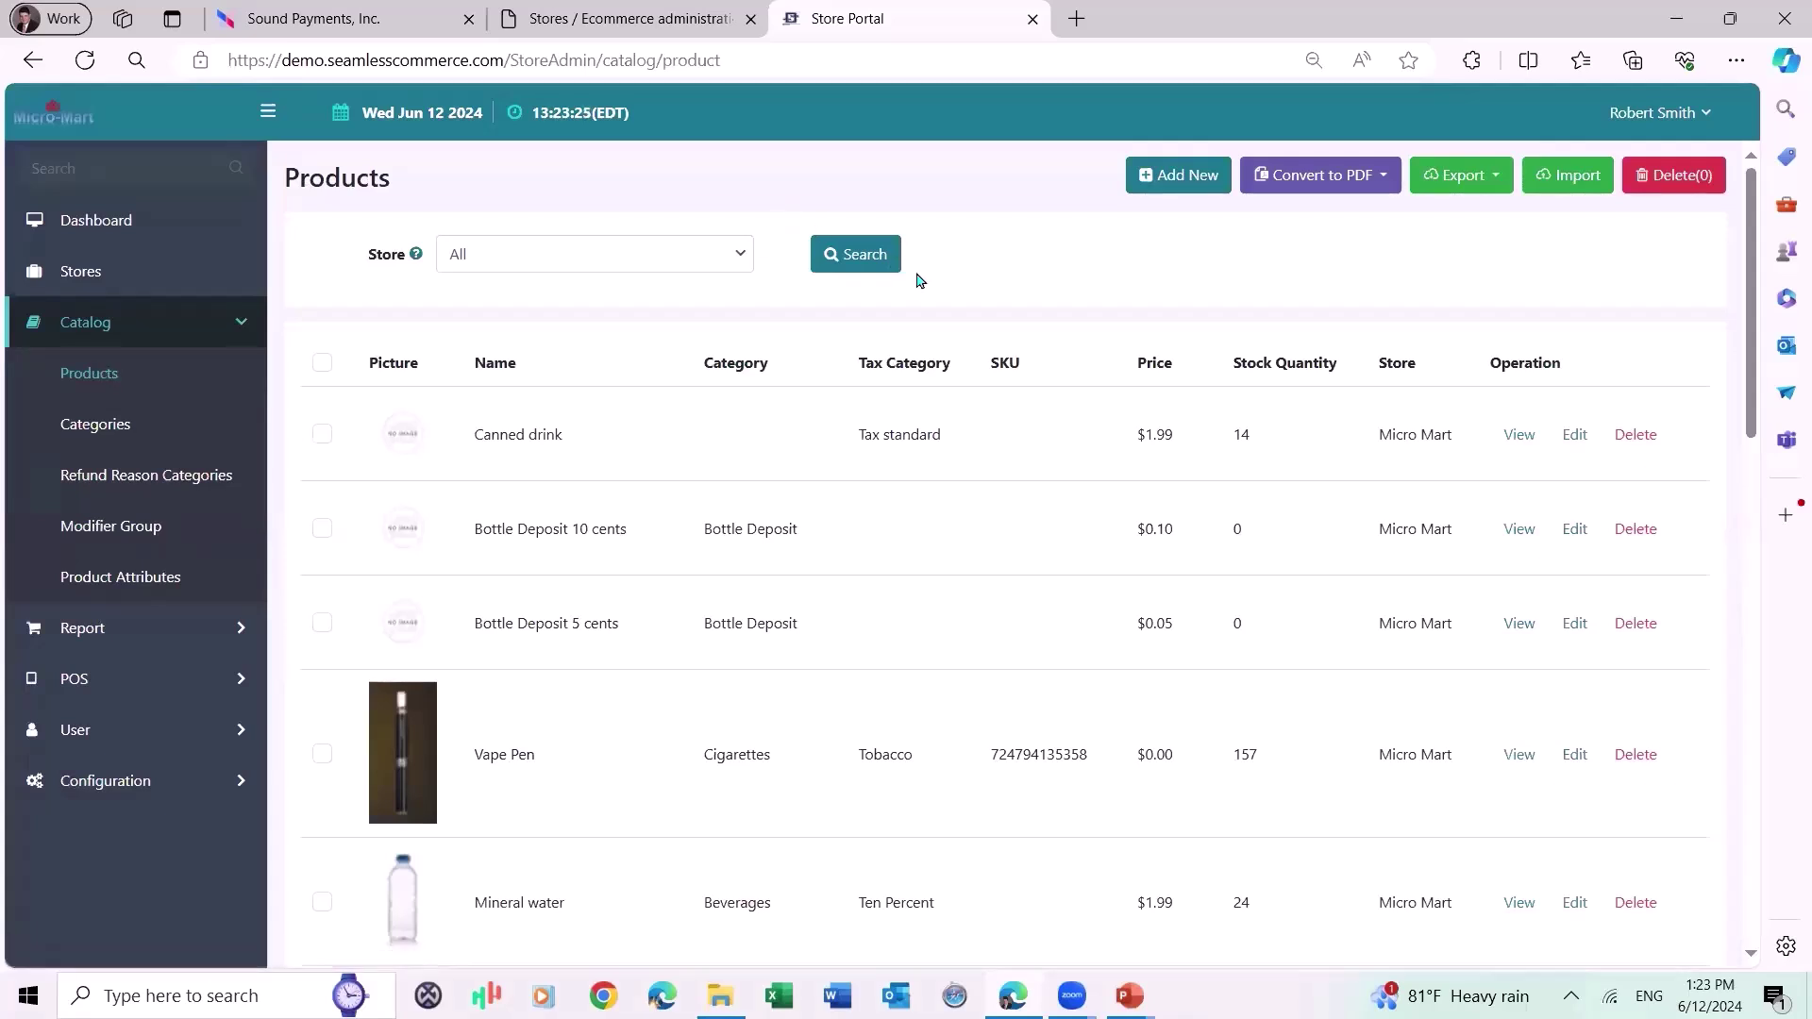
# Download the Simple Template With Data from the product import options for Micro Mart and open the file in Excel.
pyautogui.click(1556, 183)
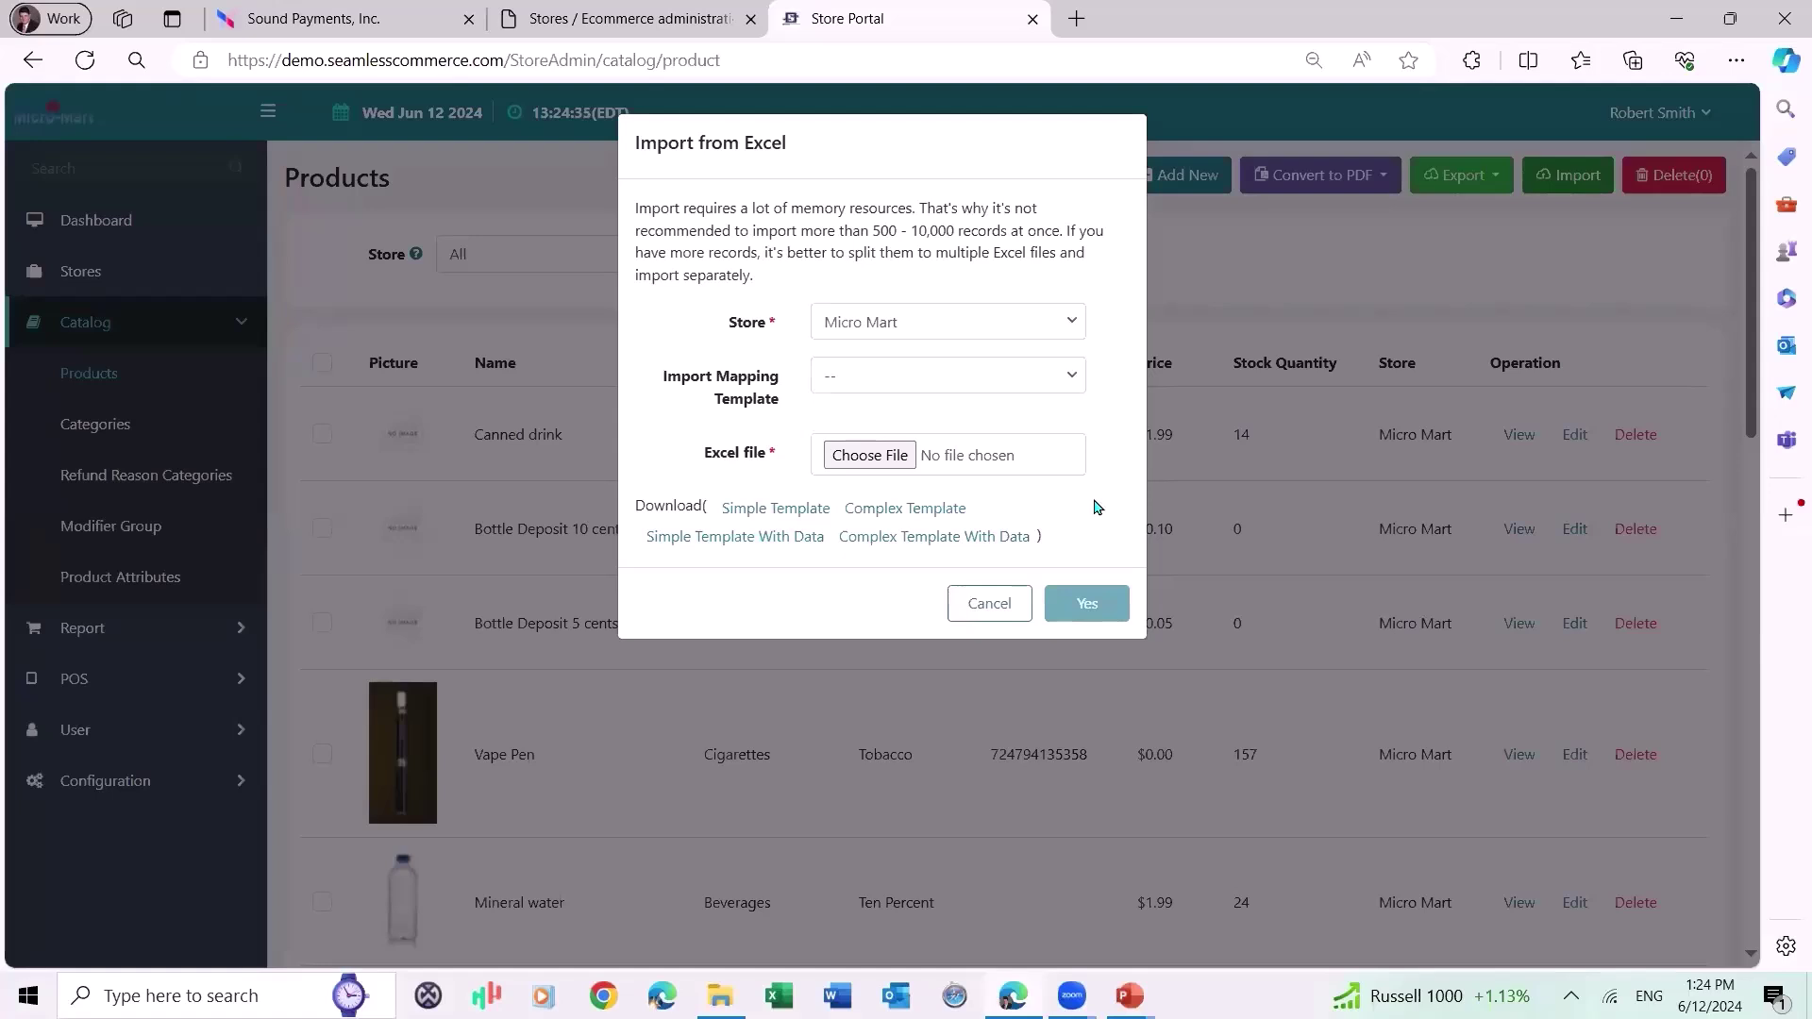
pyautogui.click(767, 536)
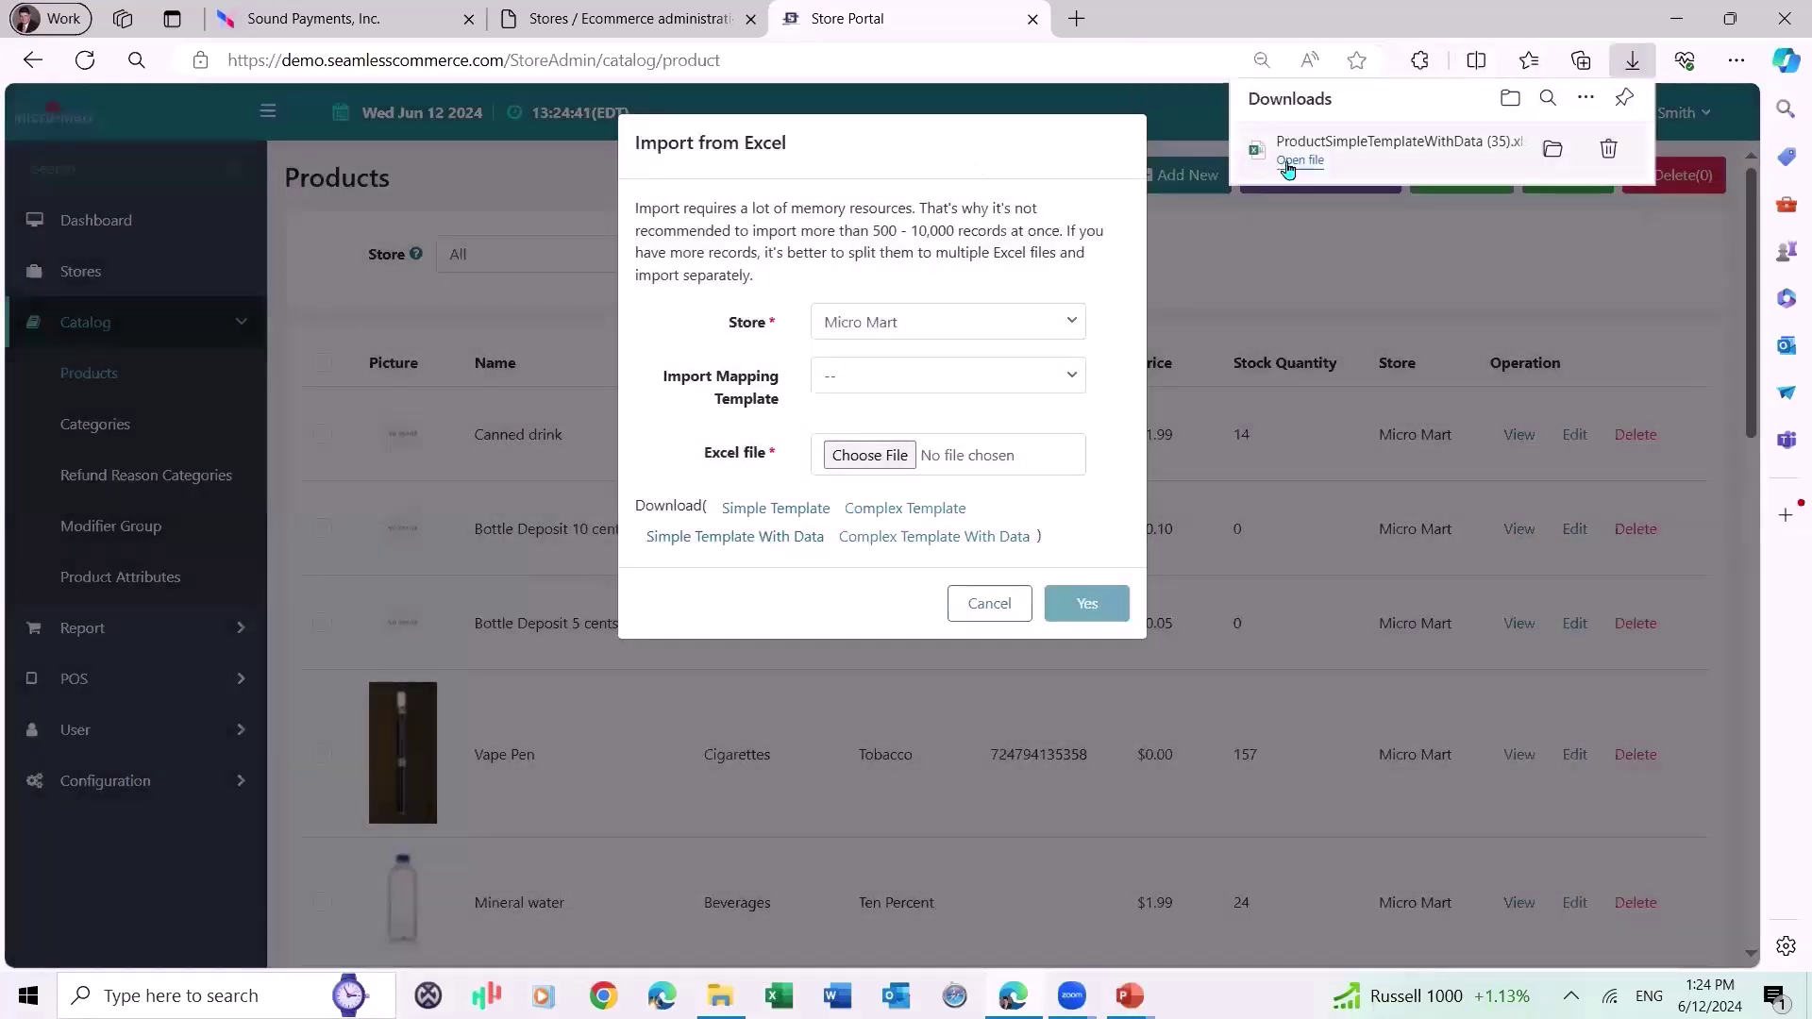
pyautogui.click(1295, 160)
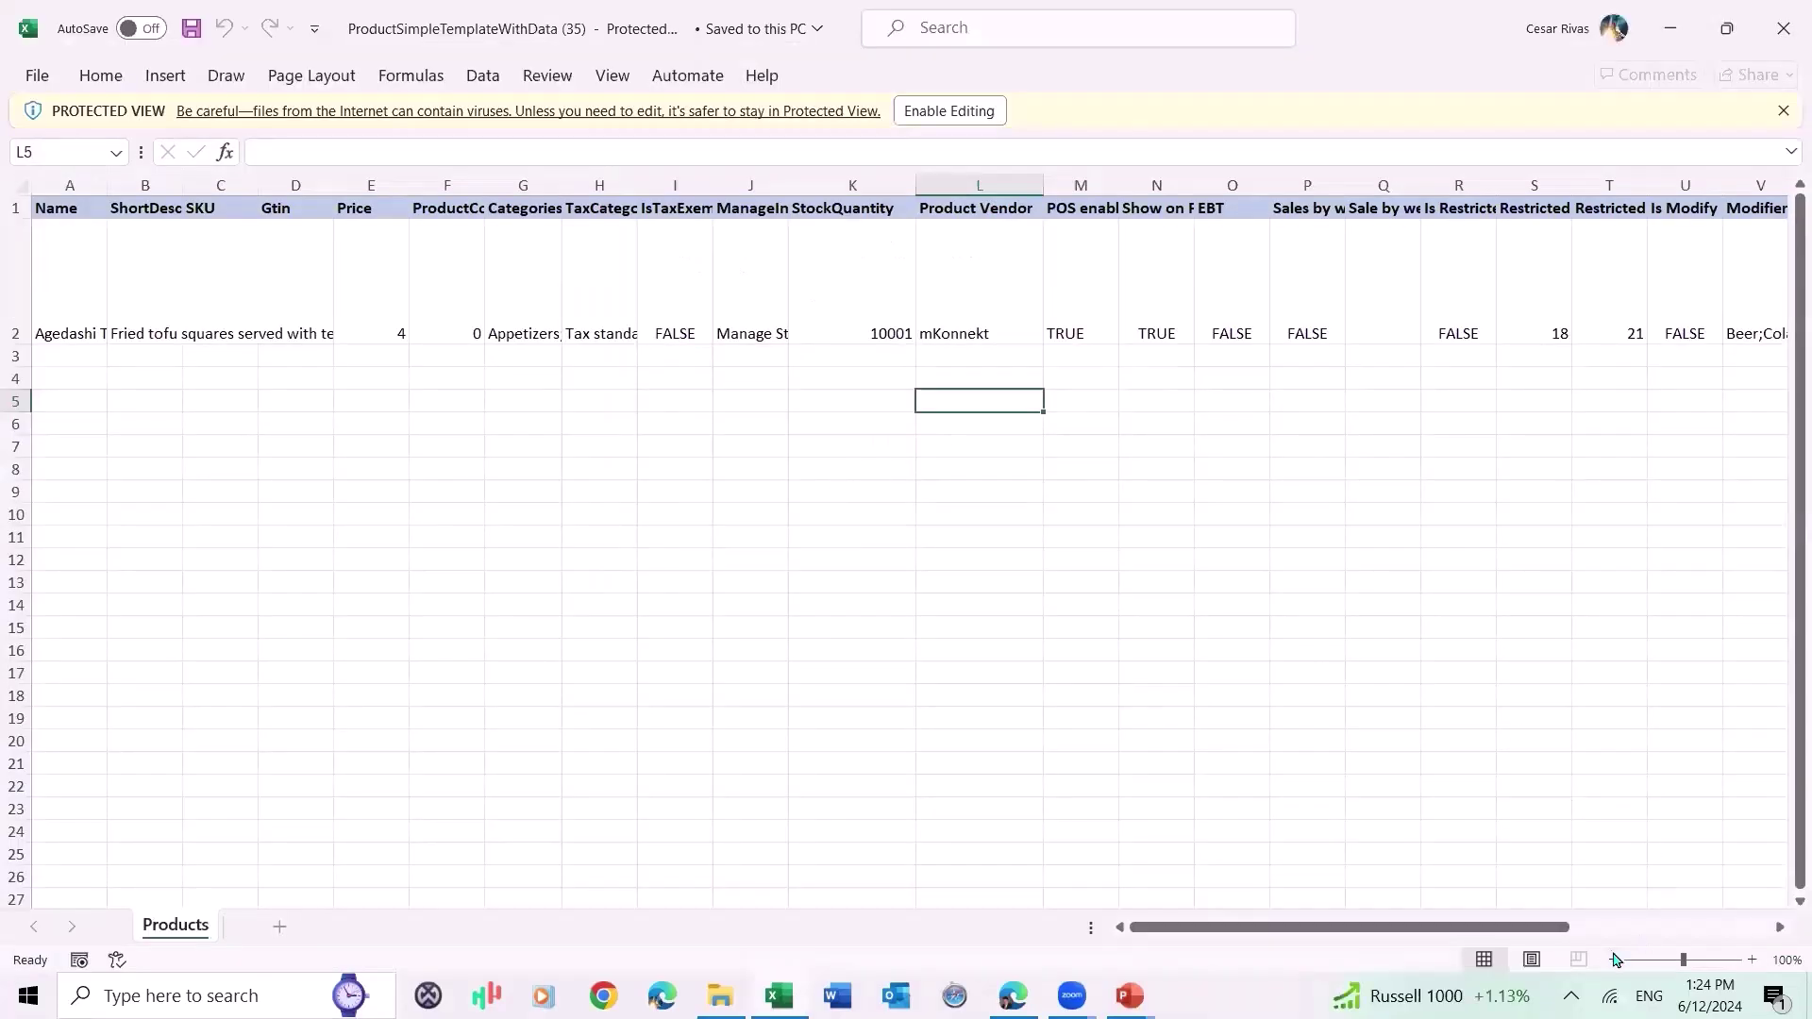
# Examine the sample product's name, short description, price and product cost in the Products template.
pyautogui.click(1614, 959)
pyautogui.click(1614, 960)
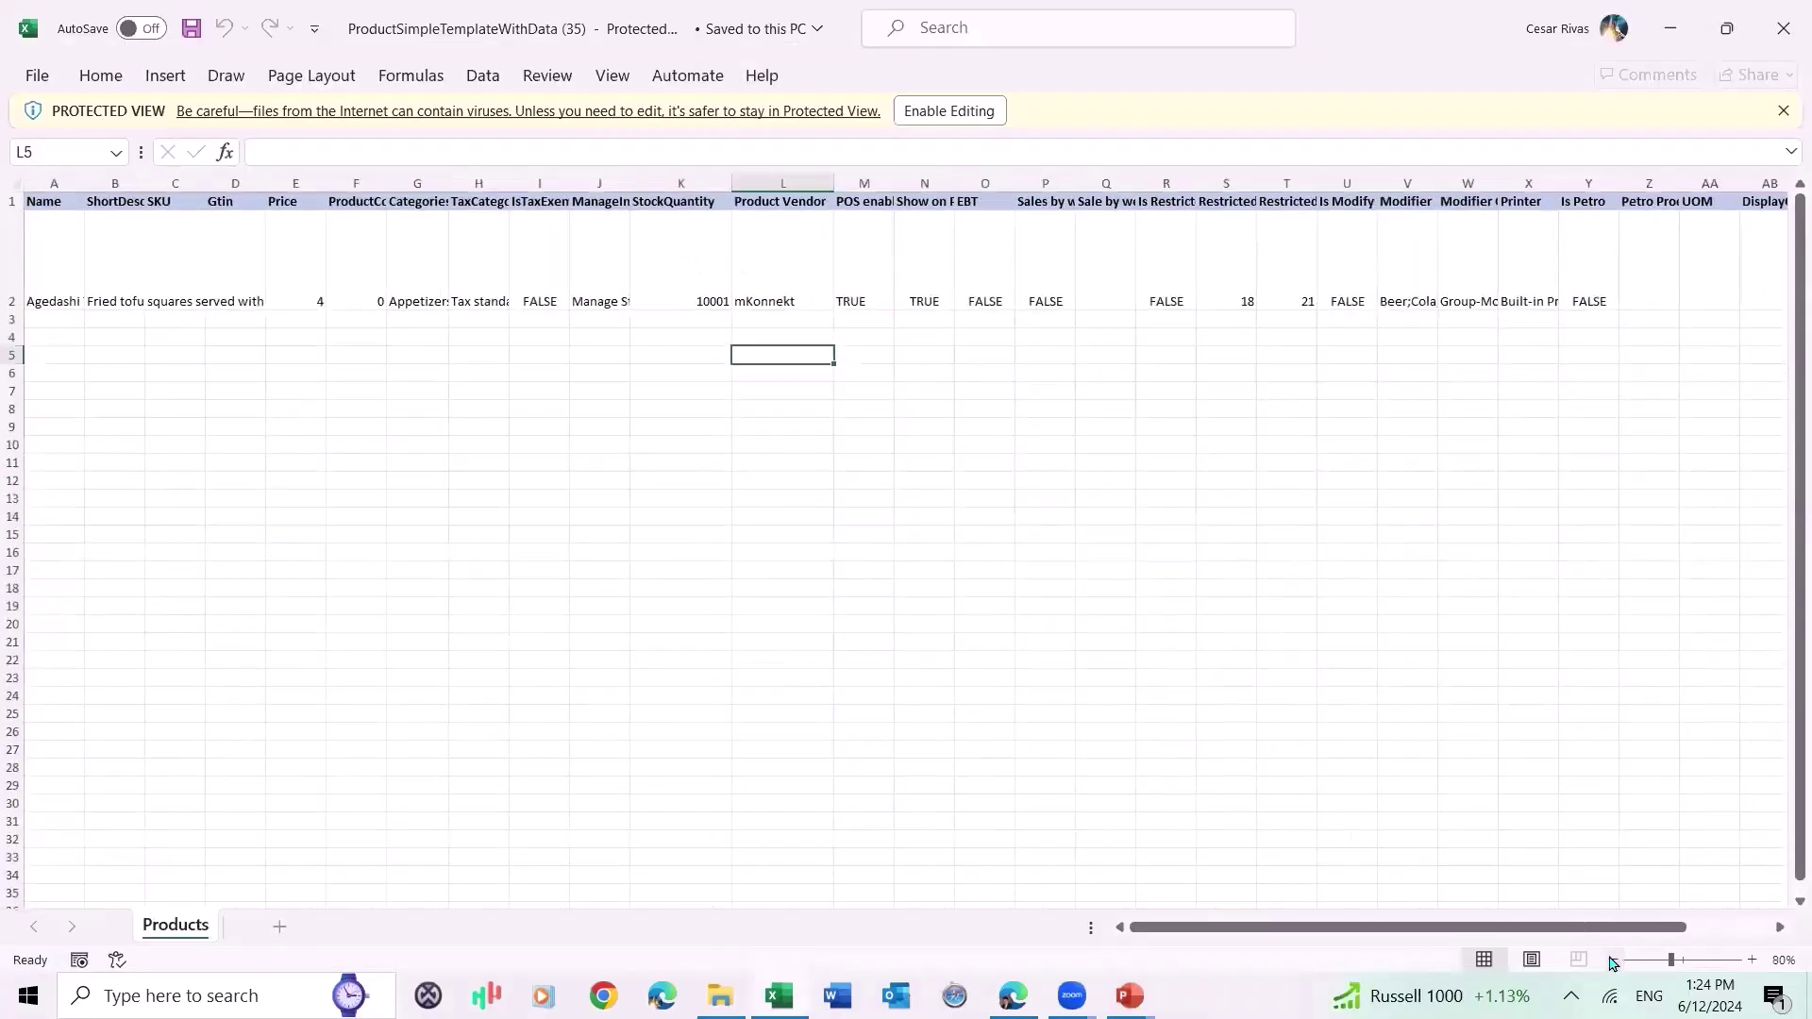
pyautogui.click(1614, 960)
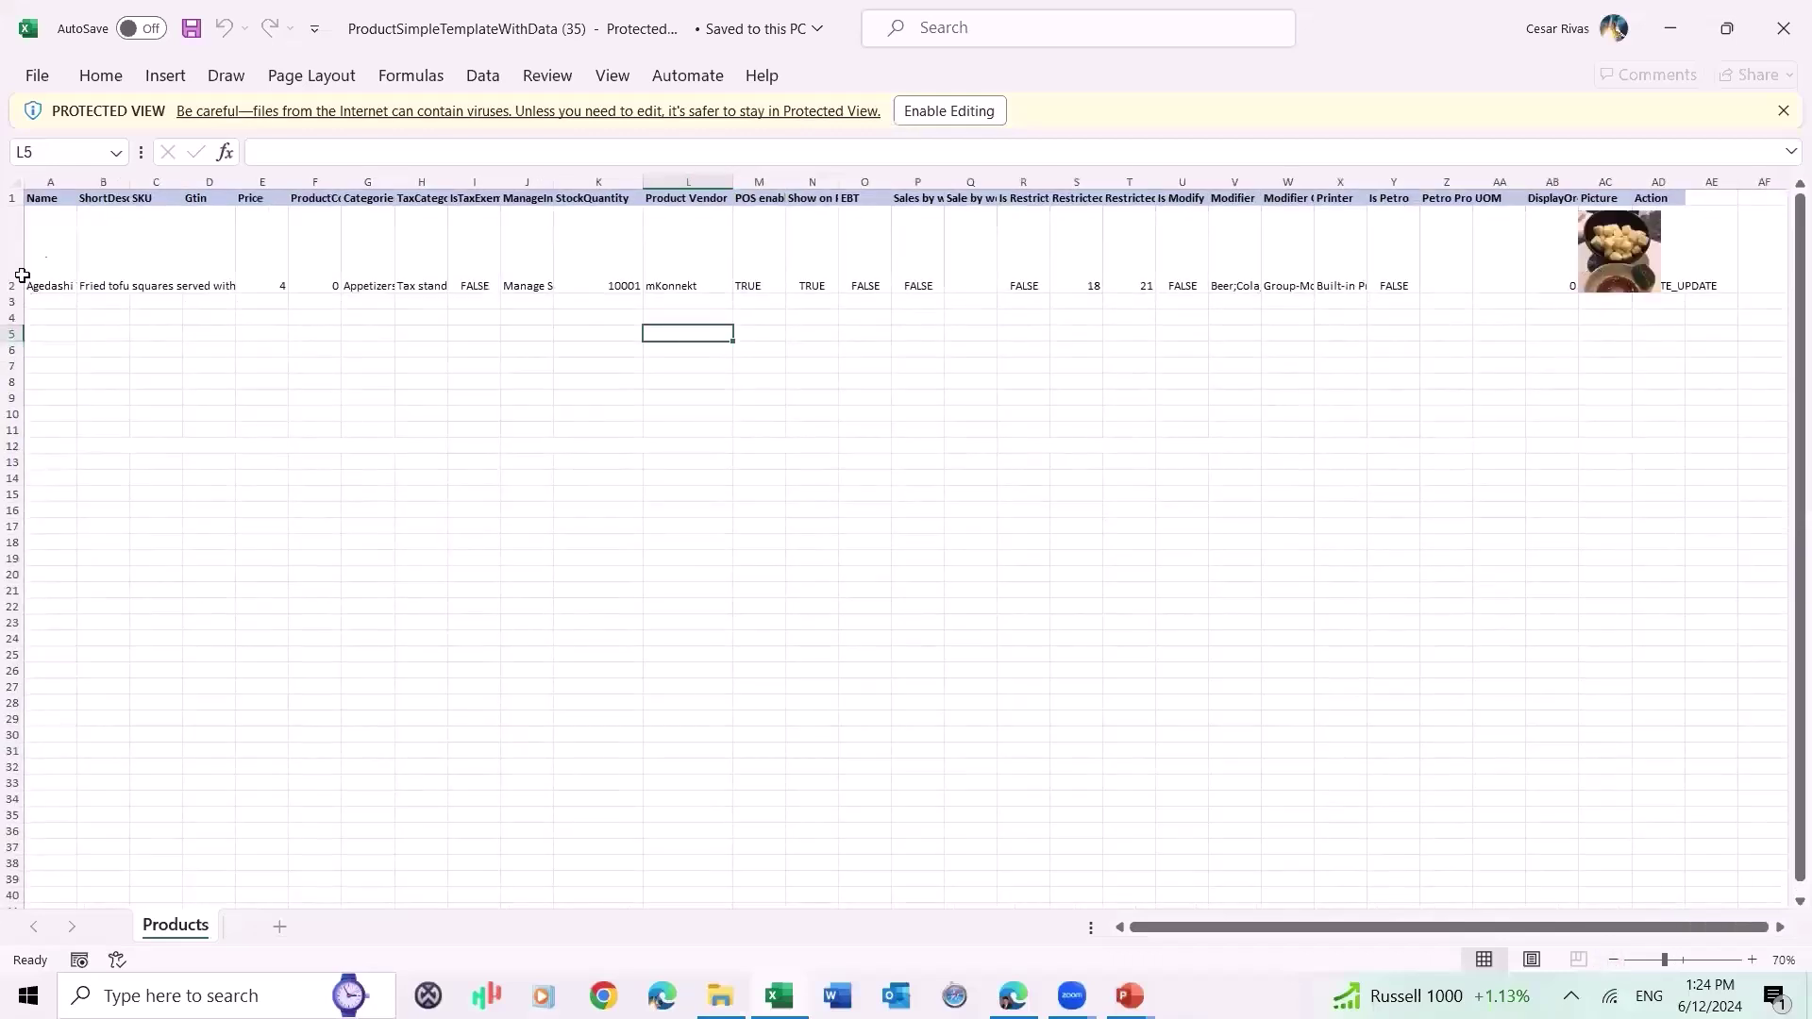
pyautogui.click(45, 257)
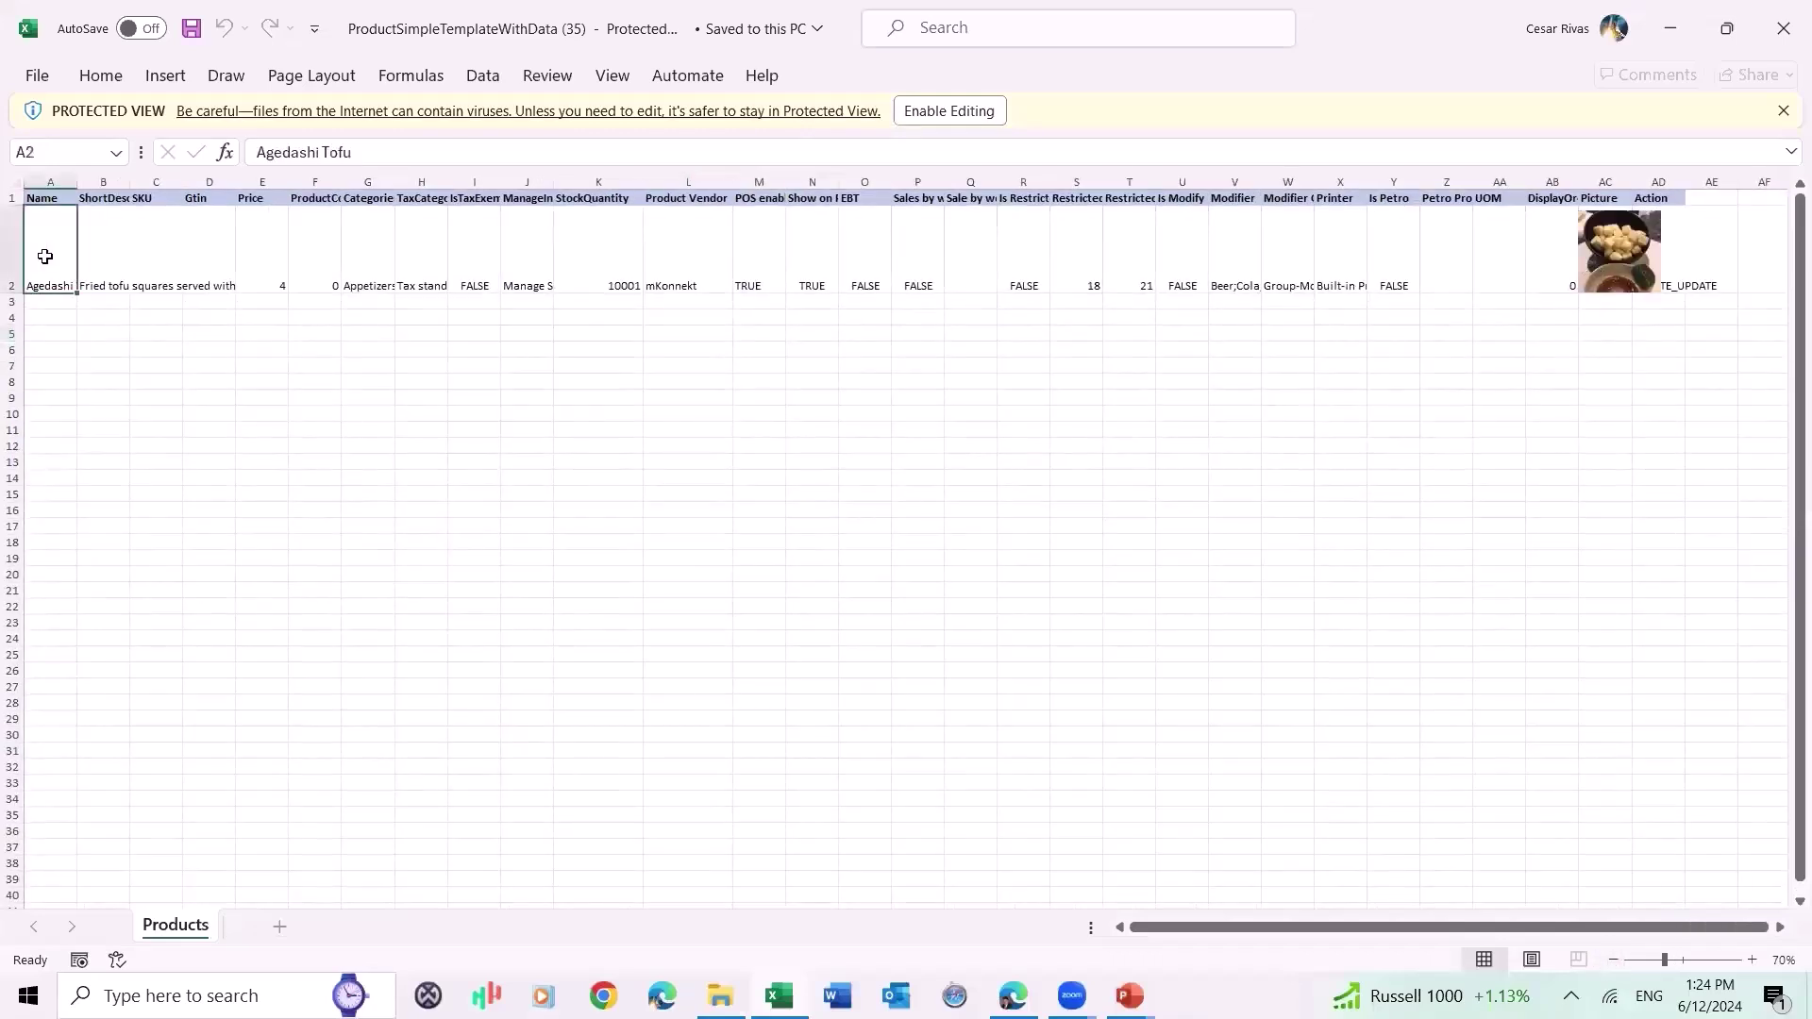
pyautogui.click(120, 257)
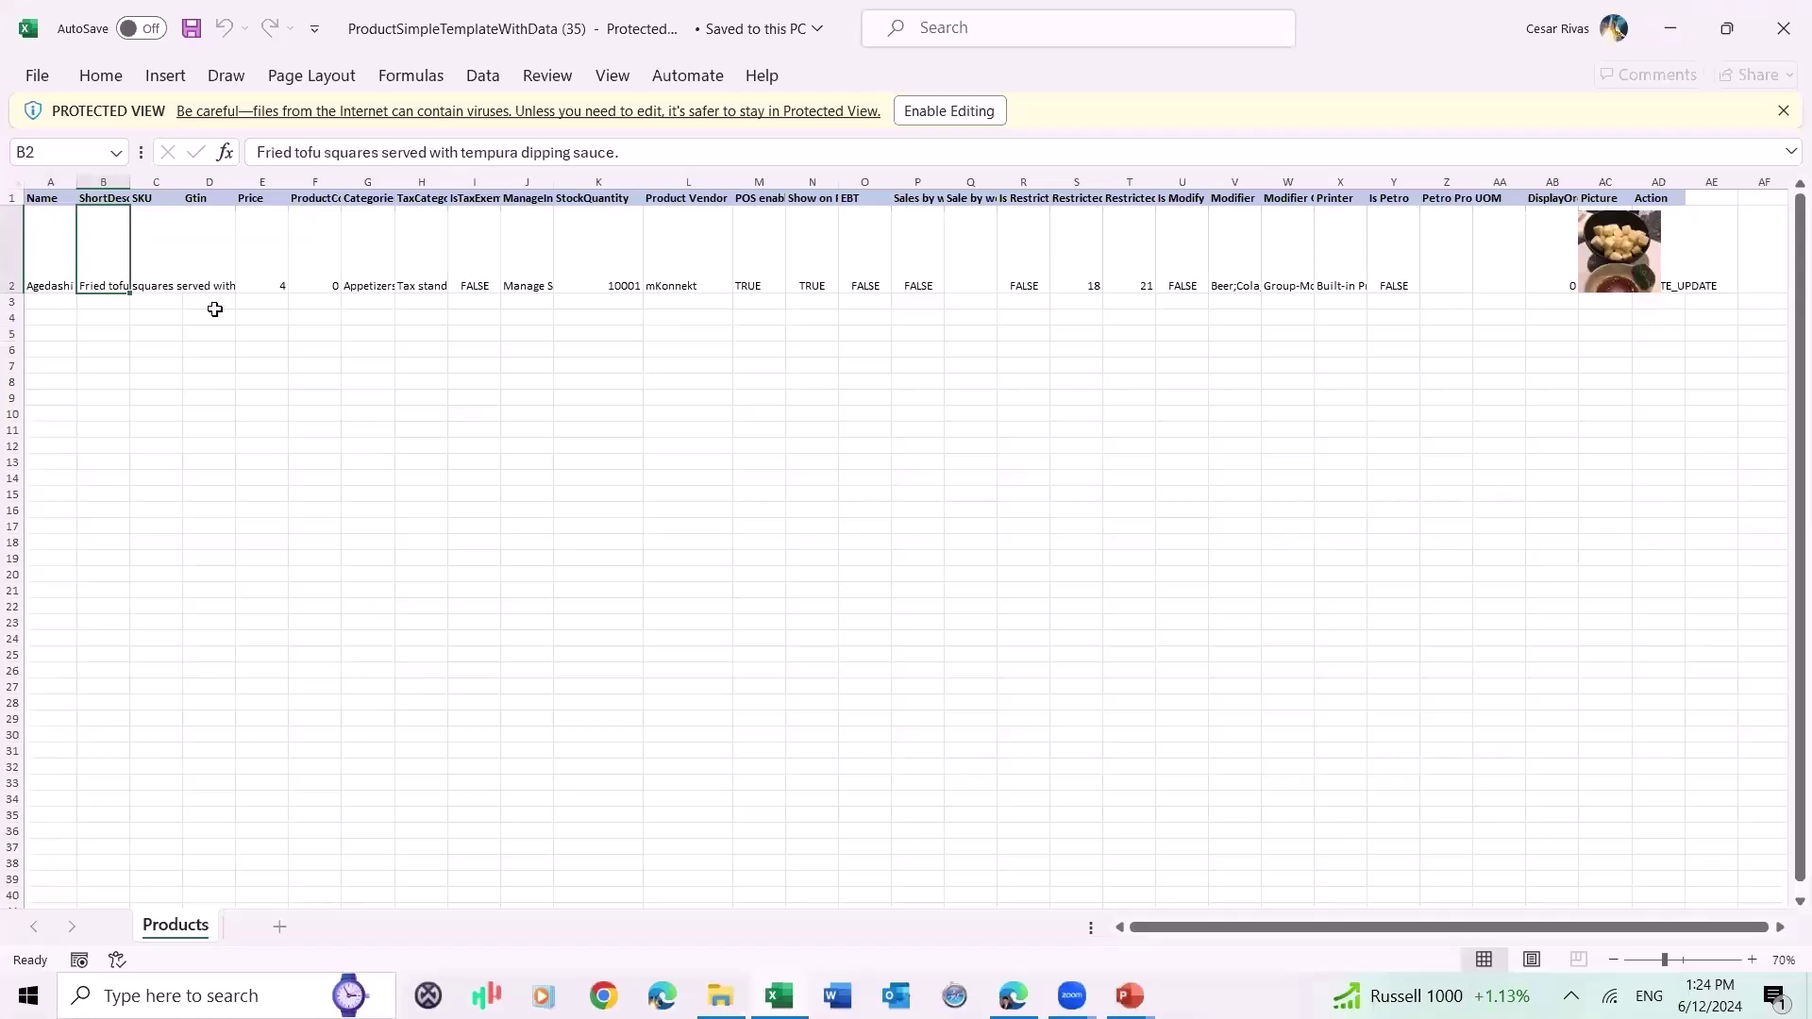
pyautogui.click(264, 249)
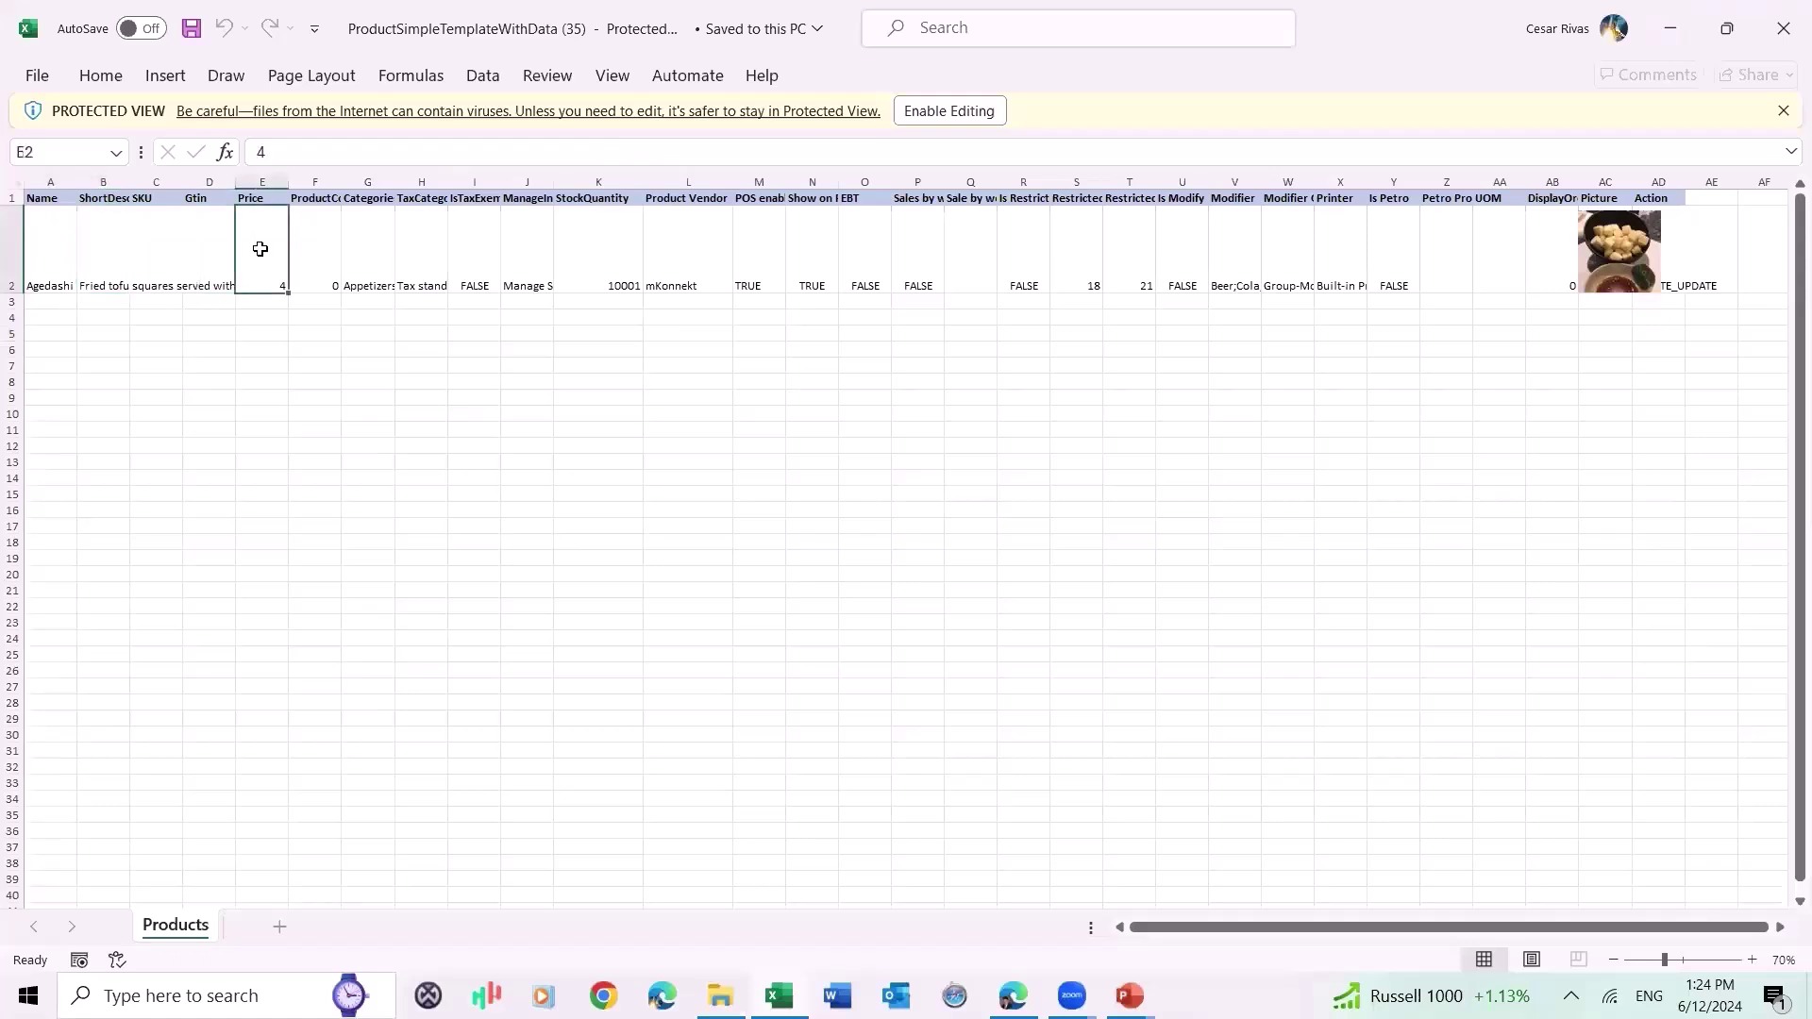
pyautogui.click(327, 255)
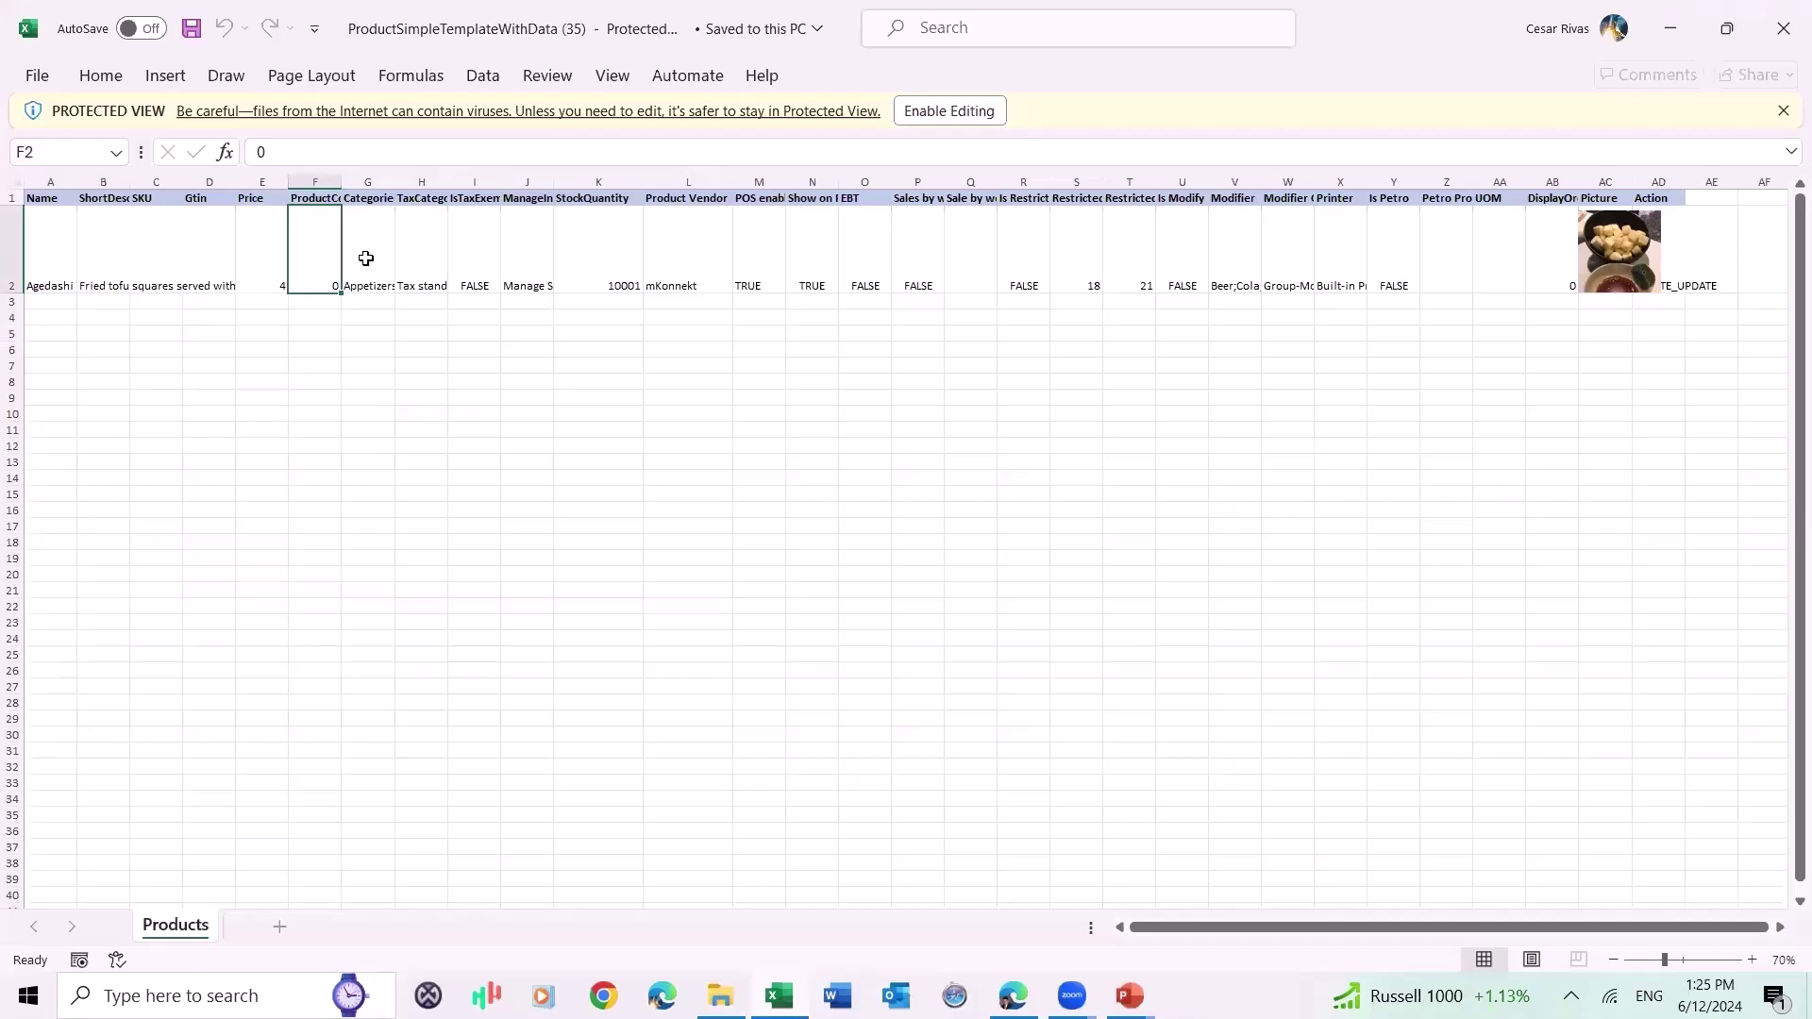
# Examine the sample product's categories, tax category, tax exemption and inventory management method.
pyautogui.click(368, 257)
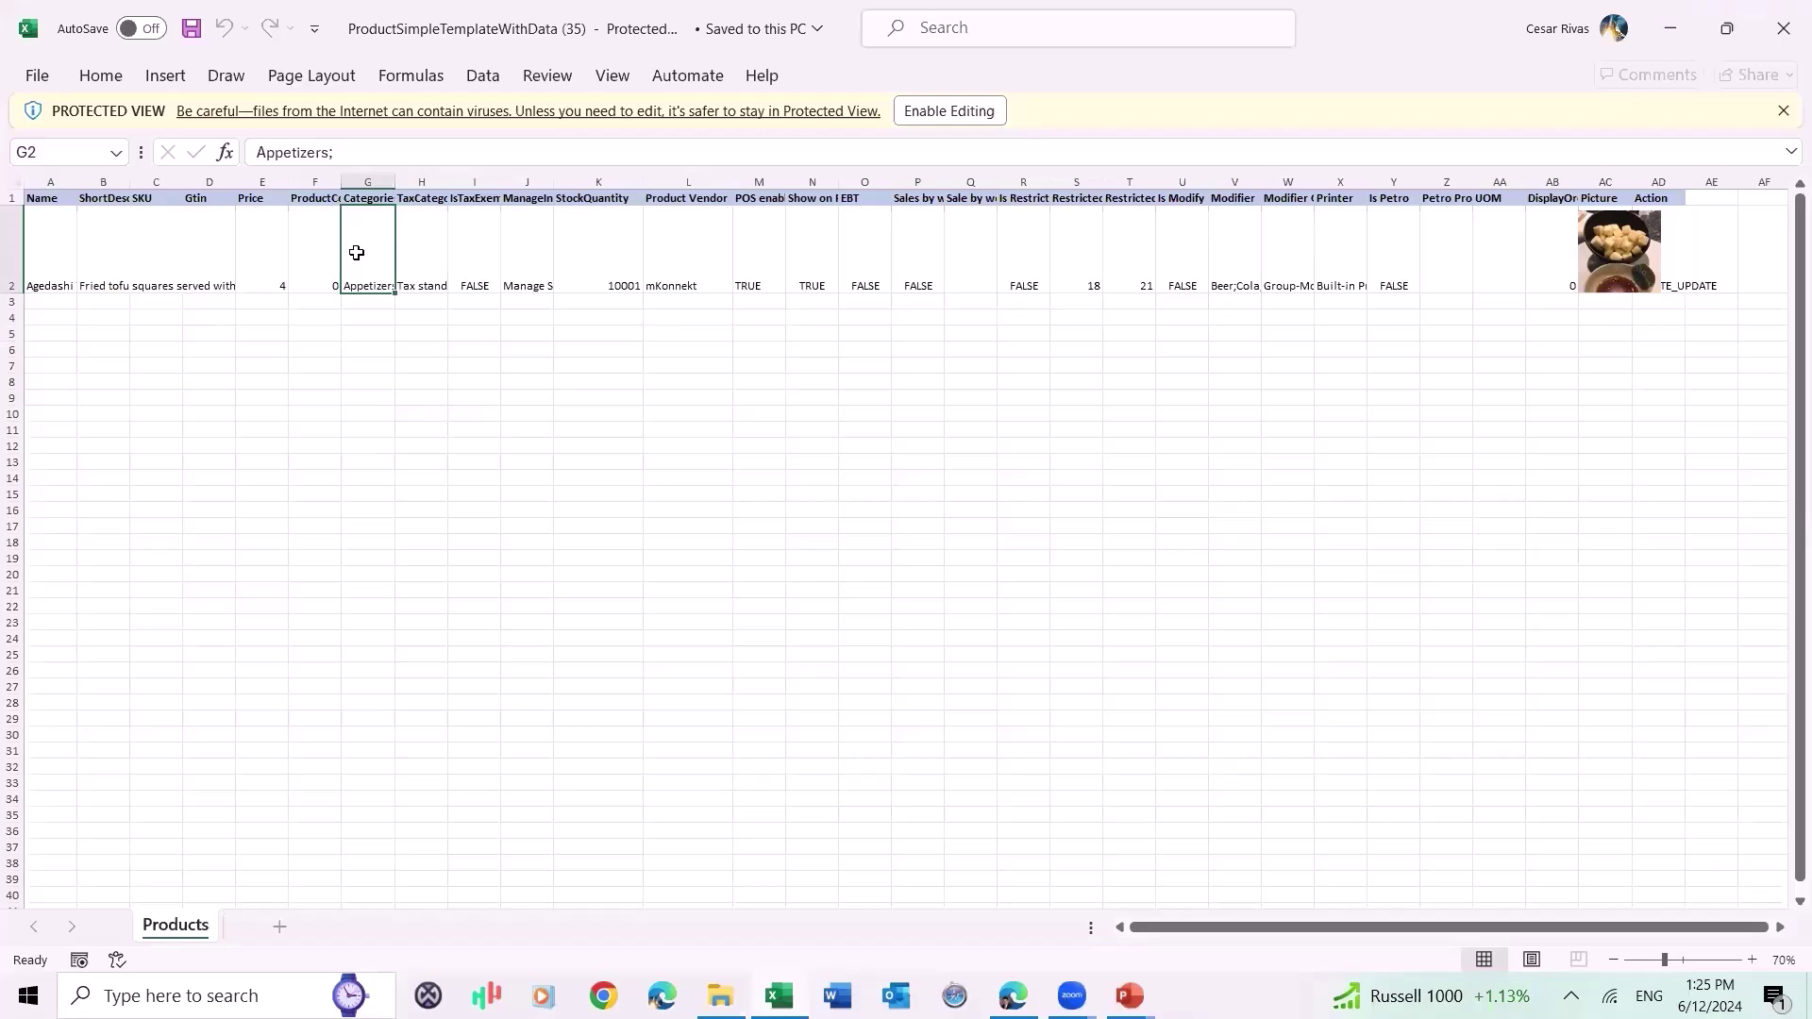
pyautogui.click(422, 243)
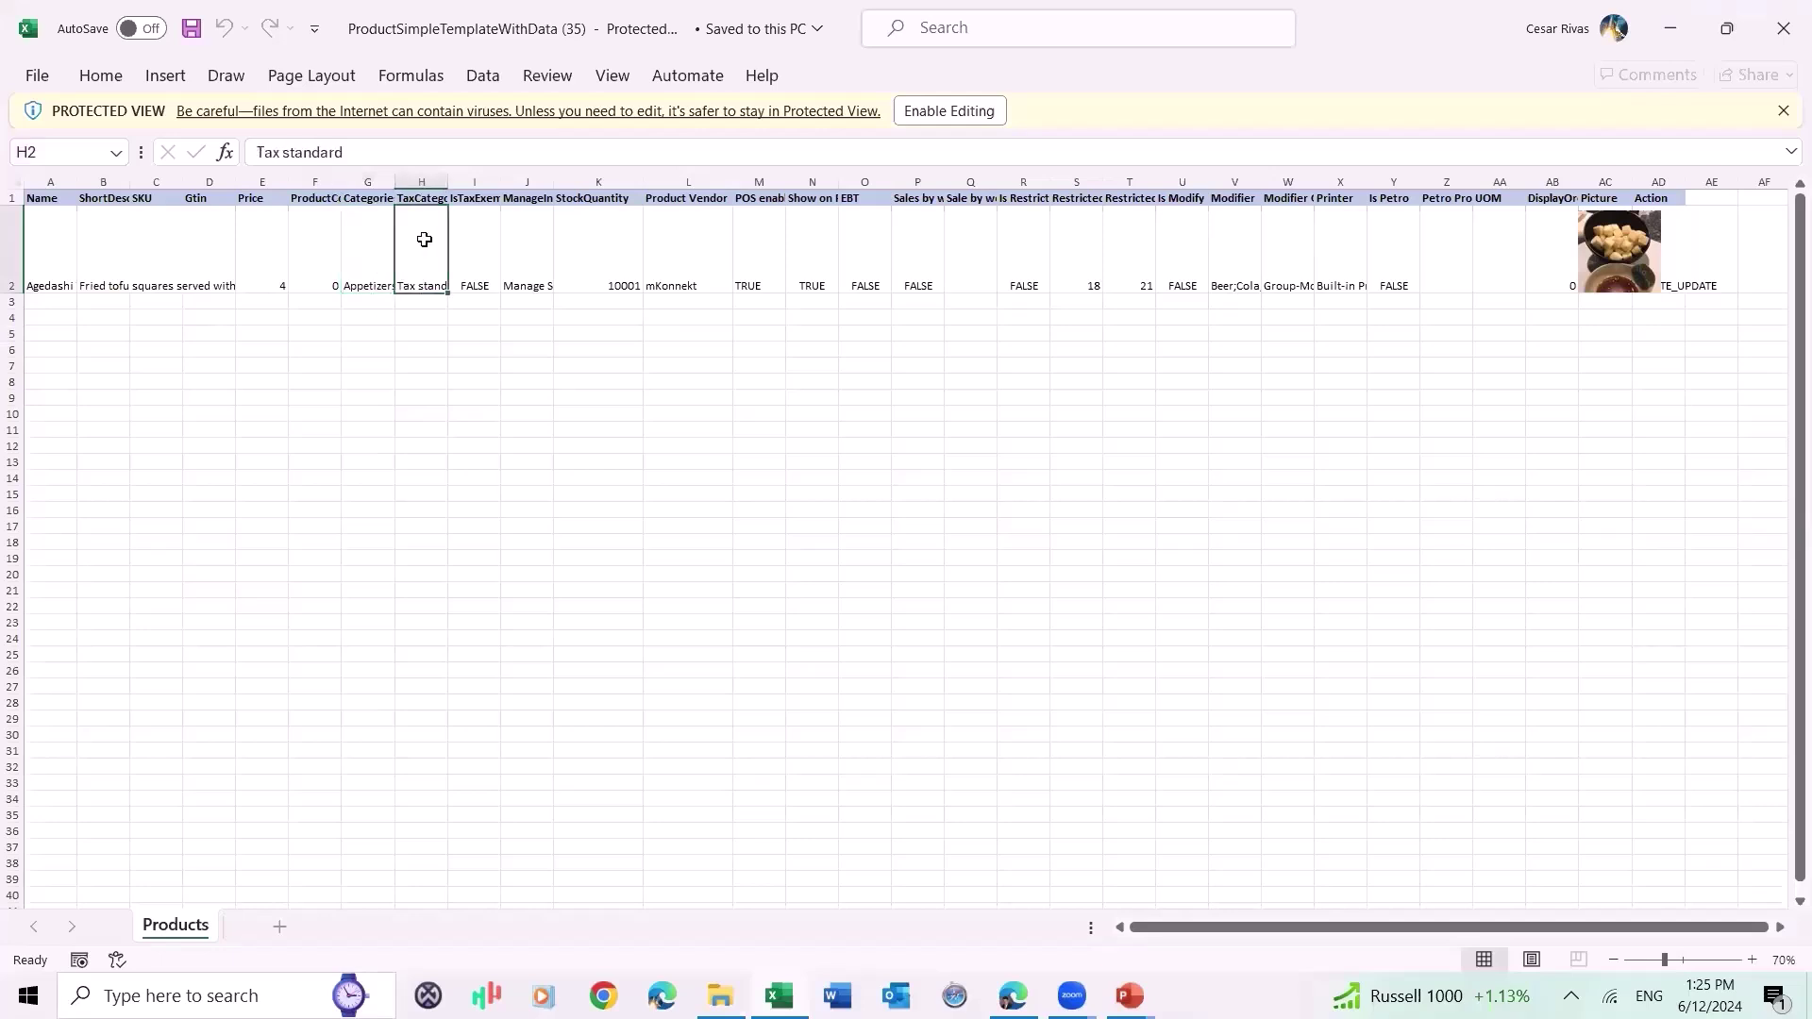
pyautogui.click(477, 252)
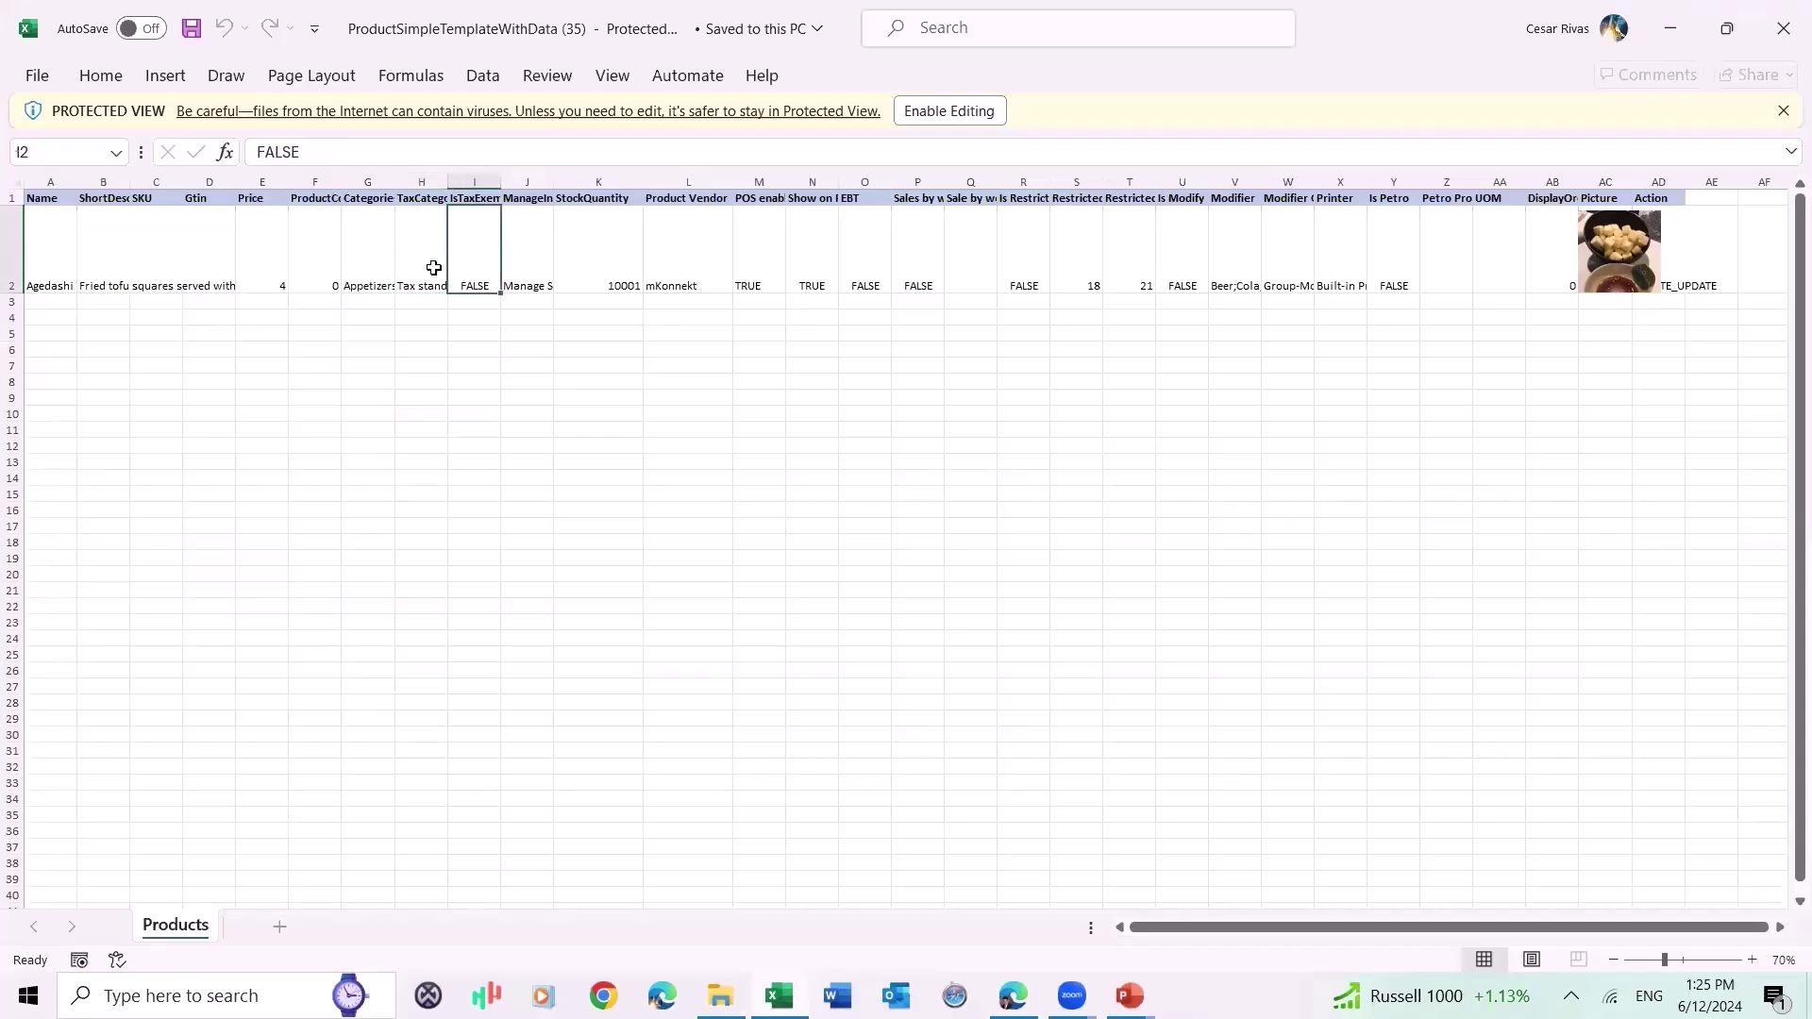
pyautogui.click(433, 268)
pyautogui.click(477, 247)
pyautogui.click(531, 253)
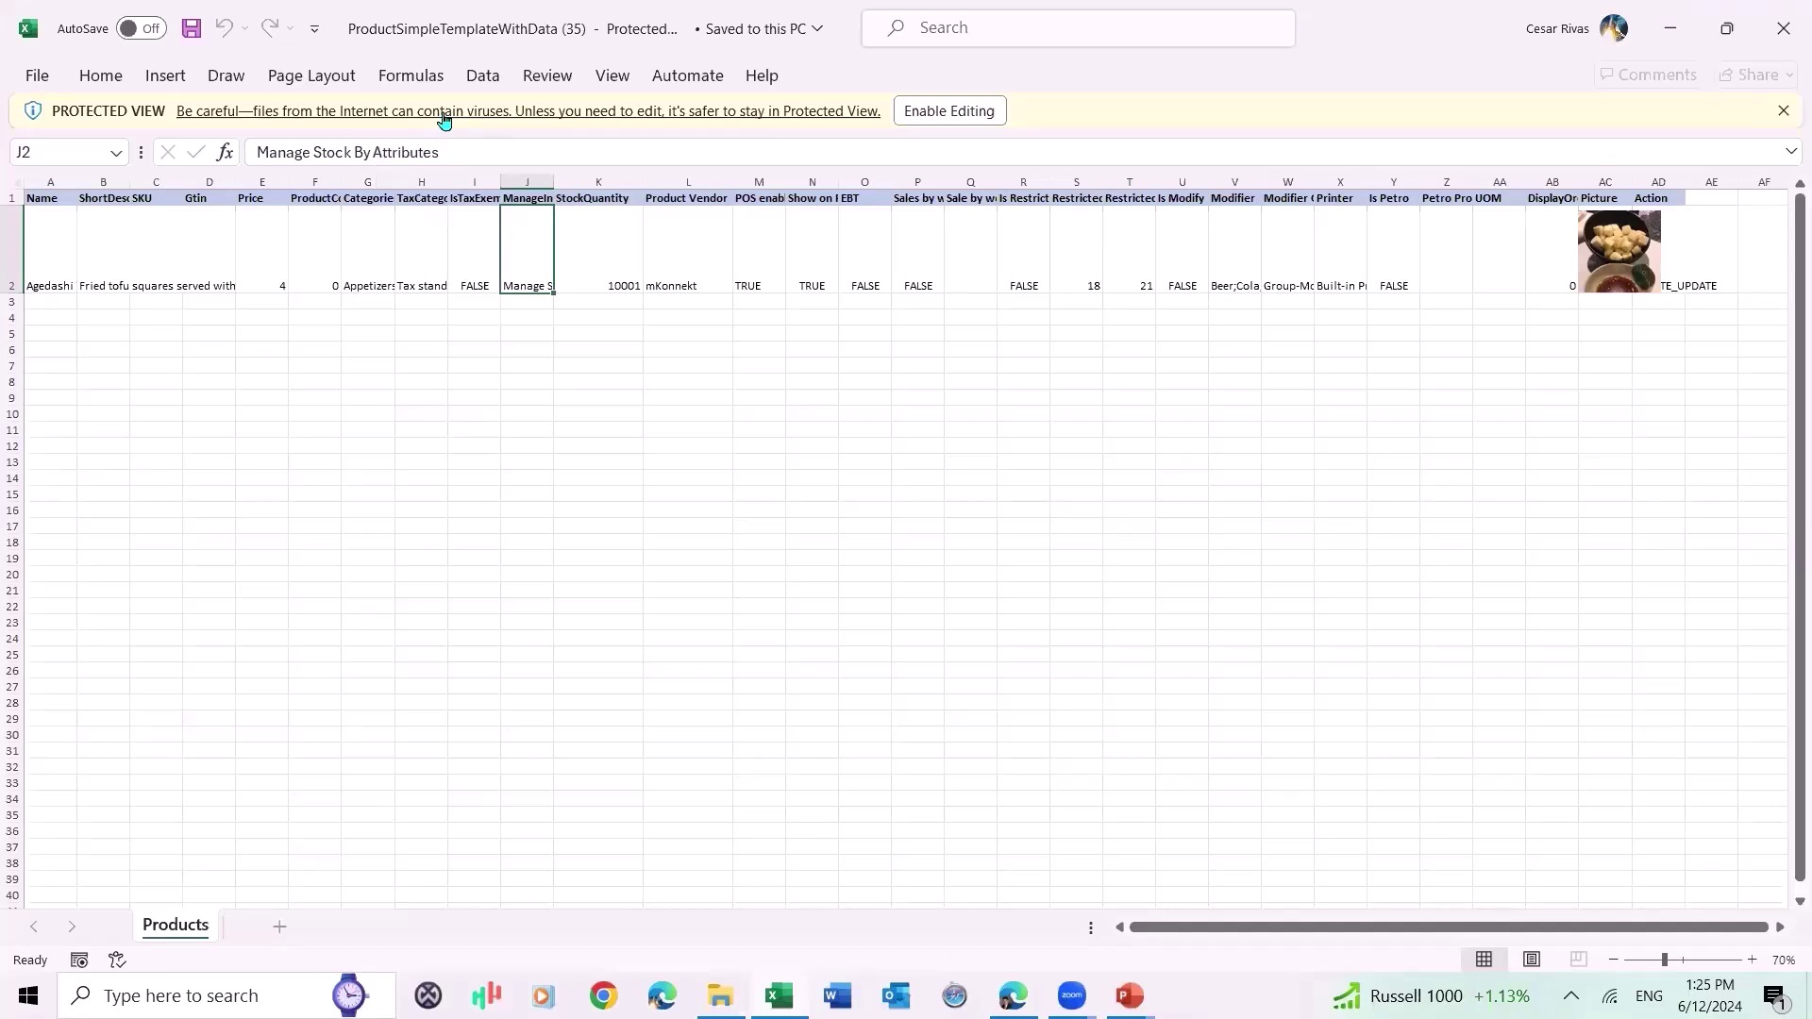
# Examine the stock quantity, vendor, POS enabled, Show on POS menu and EBT values, widening the Show on POS menu column to read its header.
pyautogui.click(601, 256)
pyautogui.click(690, 230)
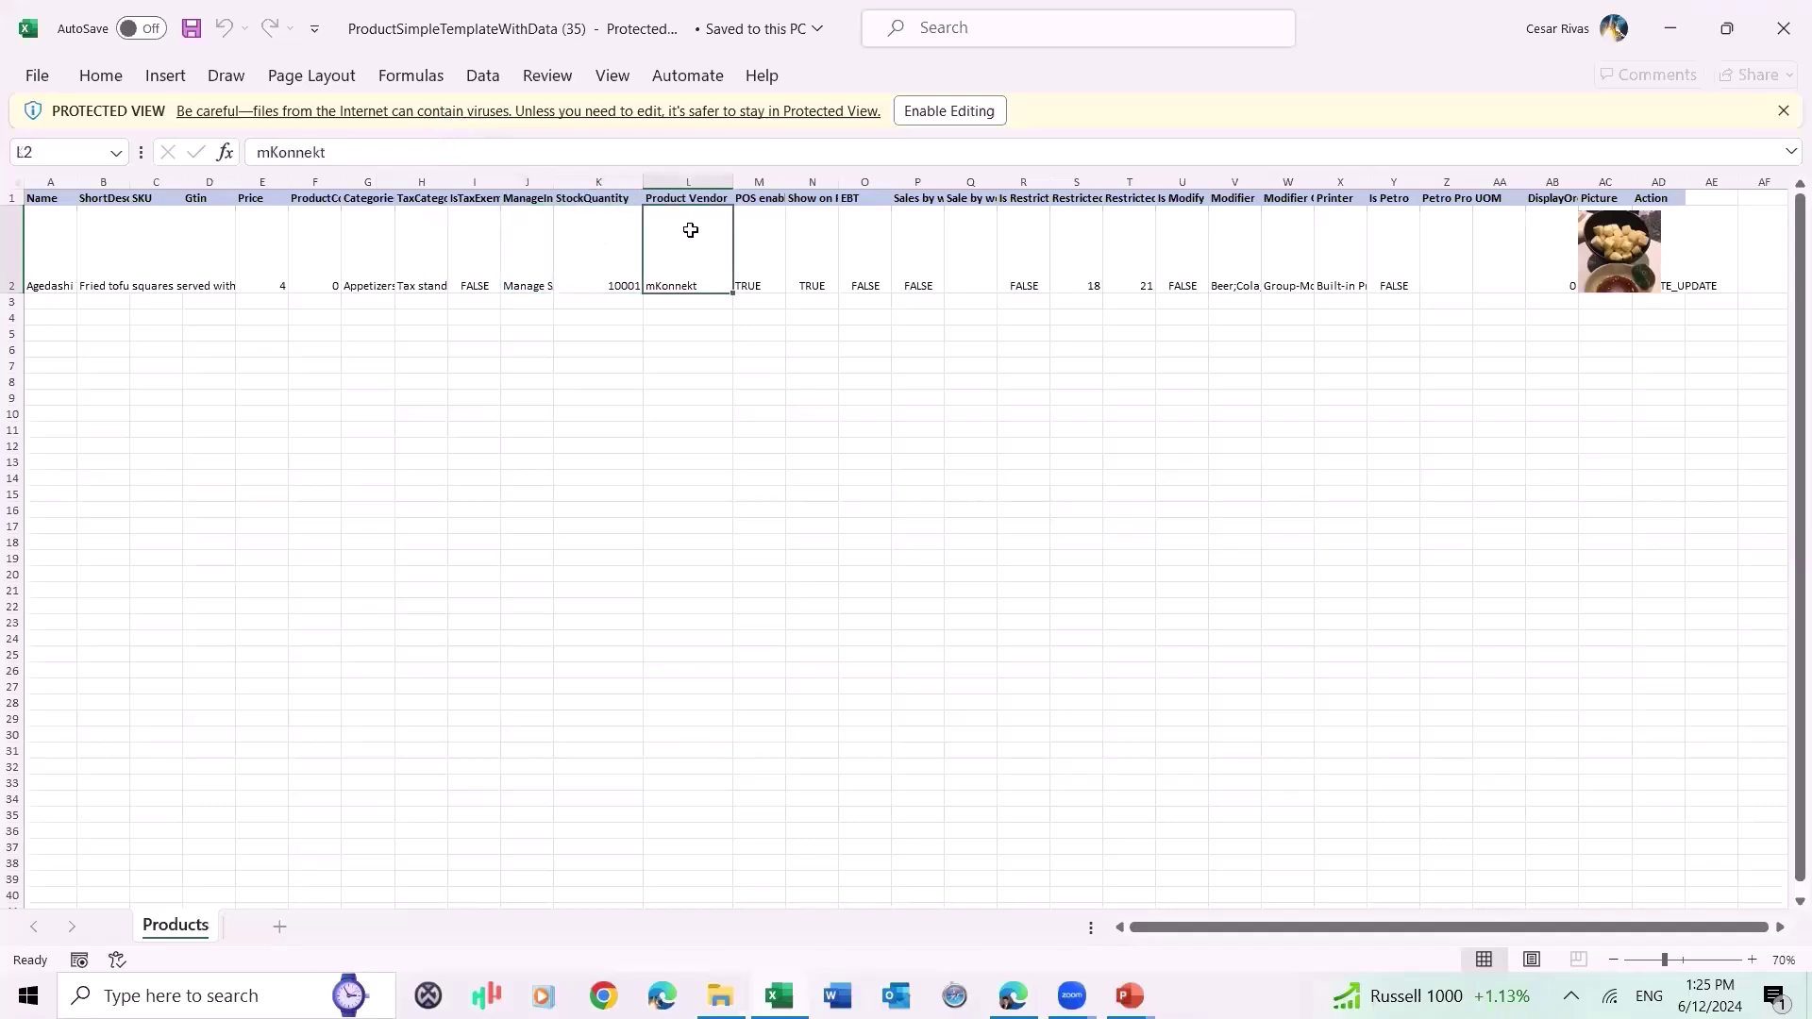
pyautogui.click(763, 246)
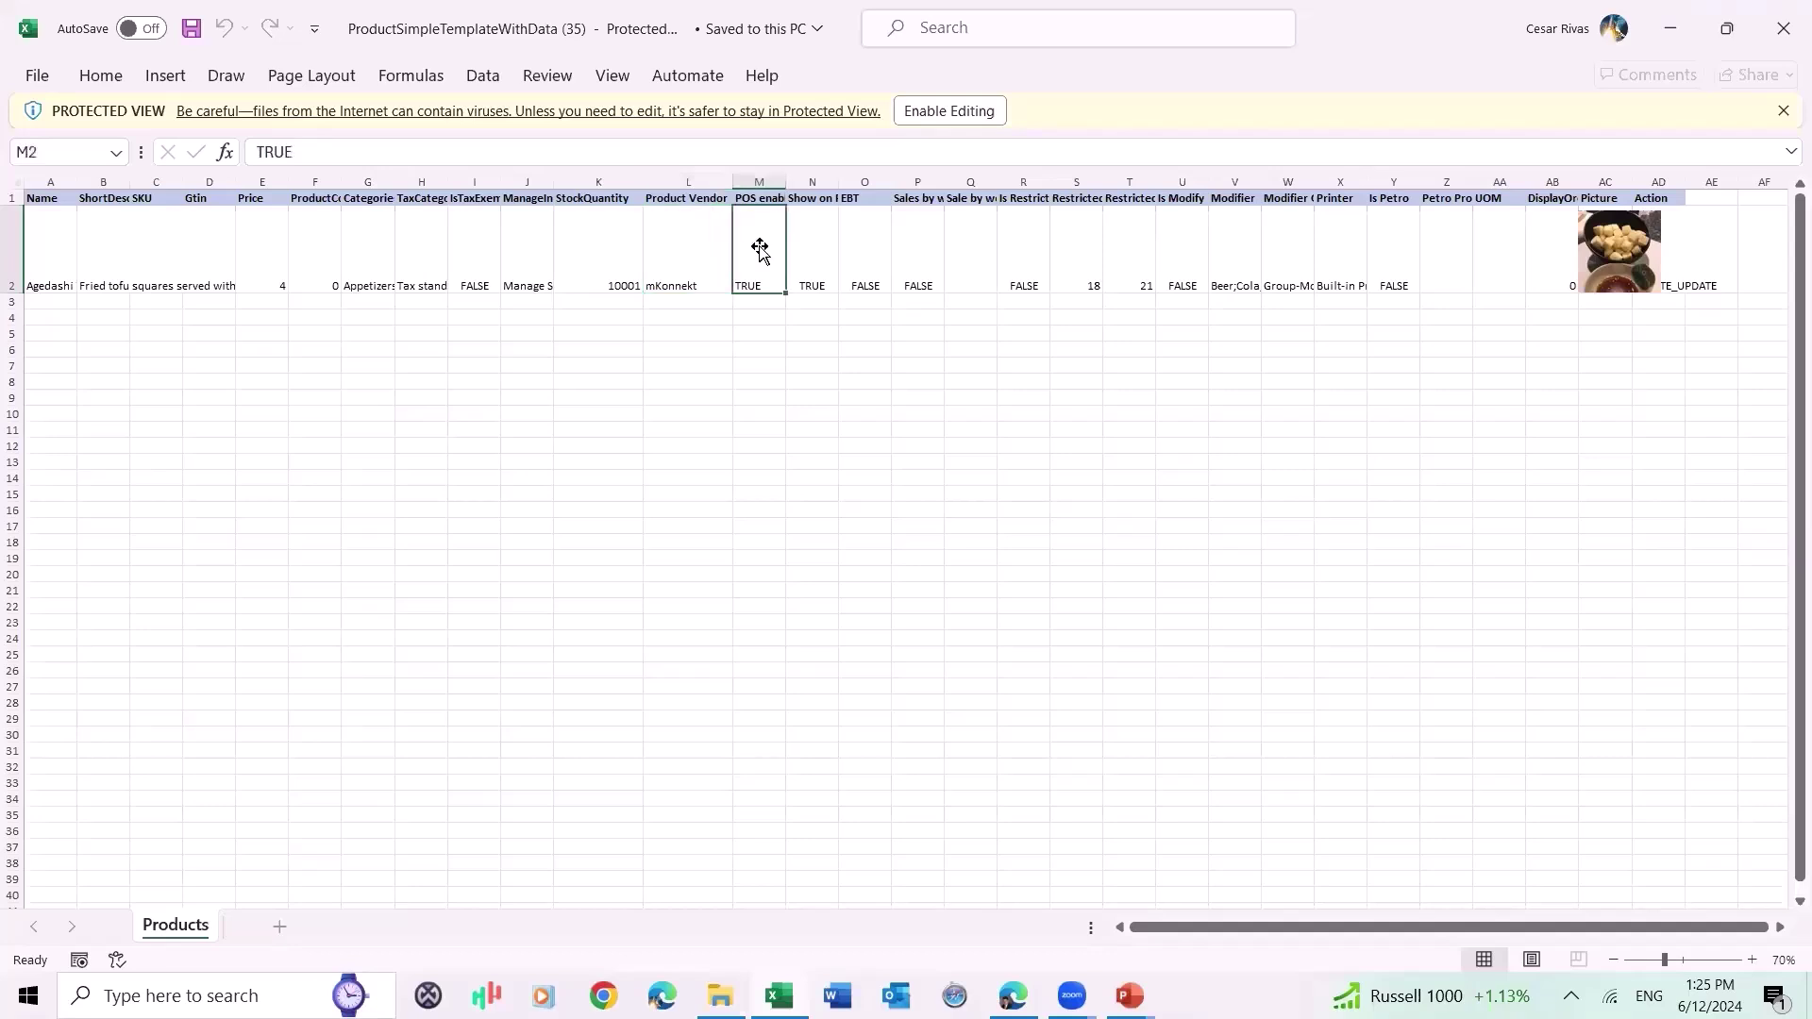
pyautogui.click(809, 247)
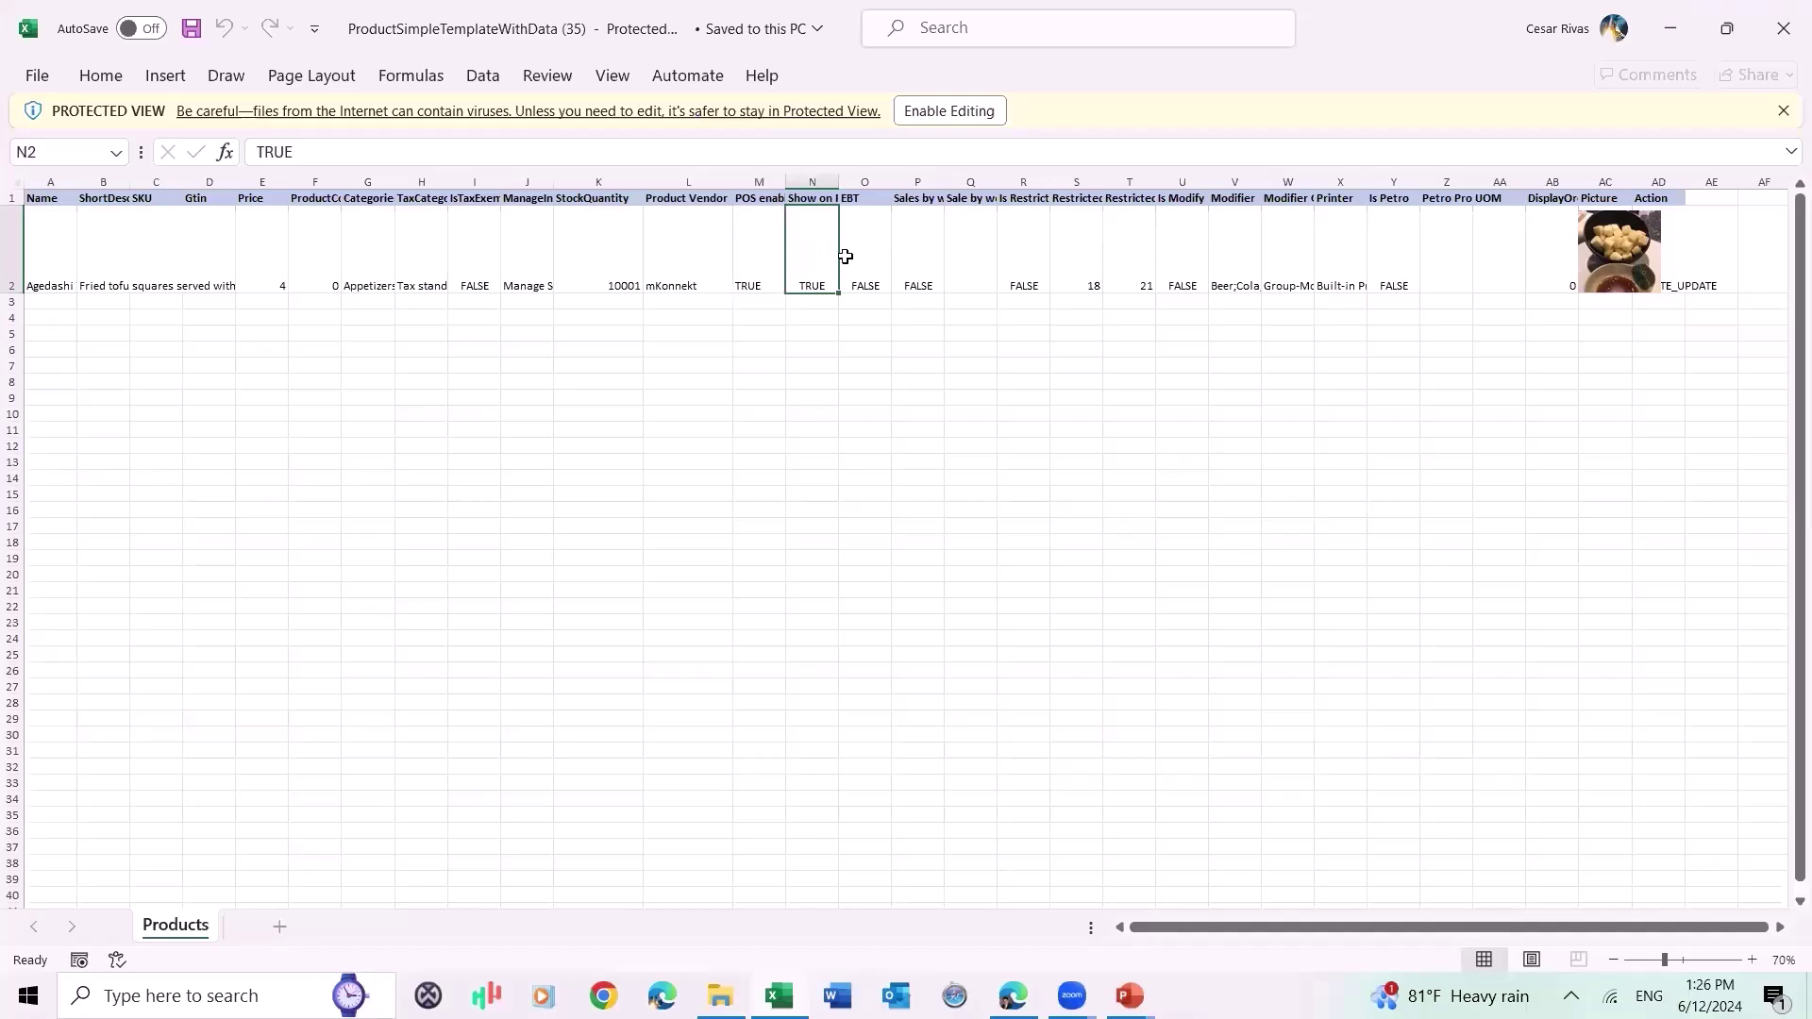
pyautogui.moveTo(839, 181); pyautogui.dragTo(900, 188)
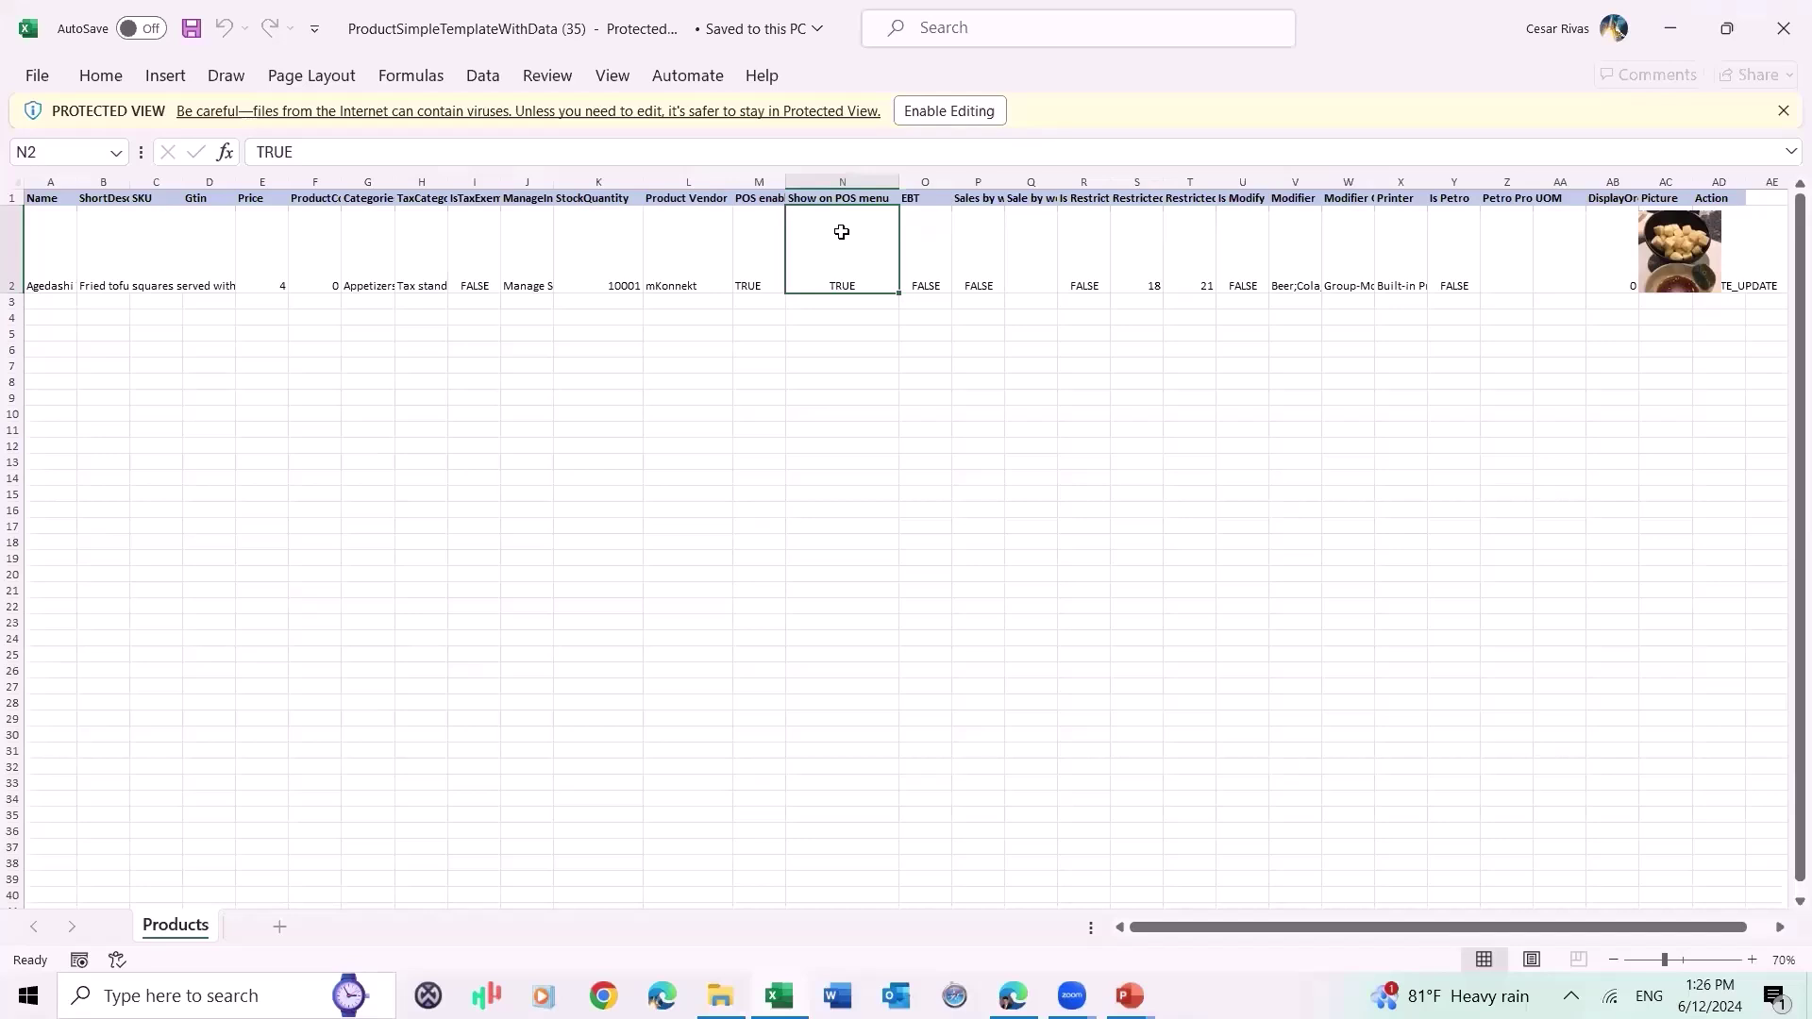
pyautogui.click(916, 236)
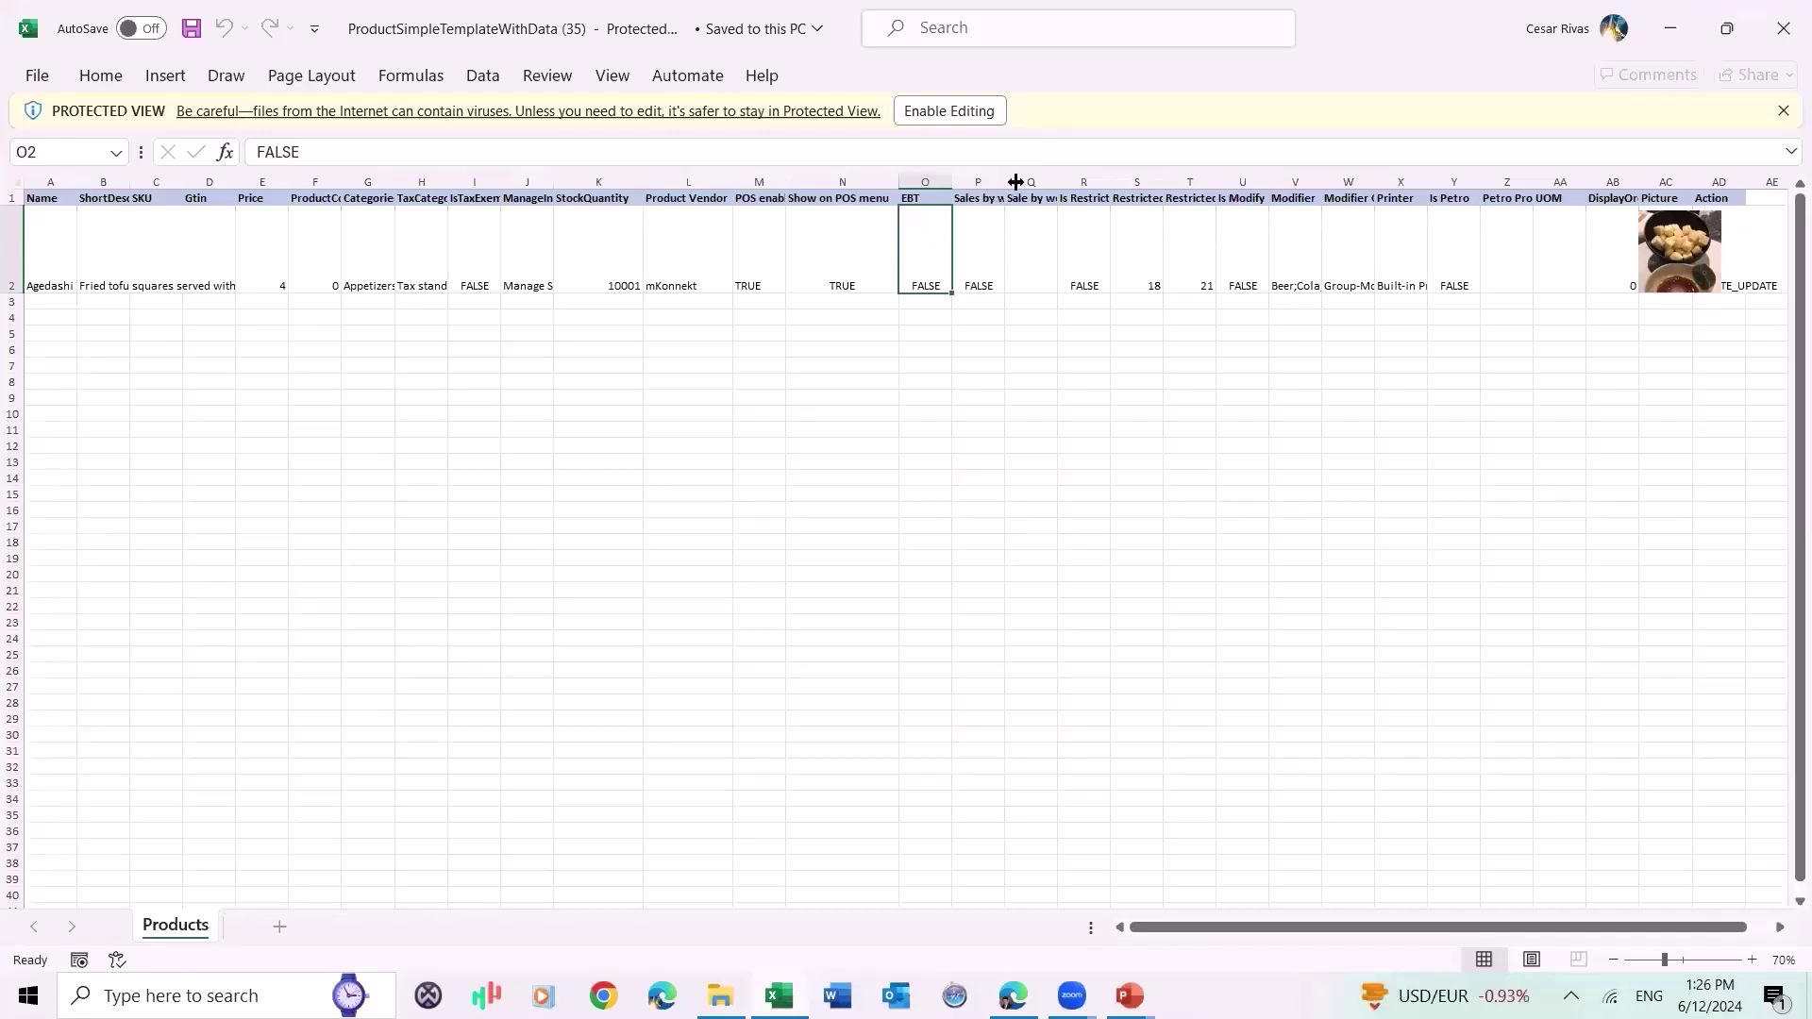
# Widen the Sales by weight and Sale by weight unit columns and read their headers and sample values.
pyautogui.moveTo(1010, 179); pyautogui.dragTo(1046, 179)
pyautogui.click(1003, 250)
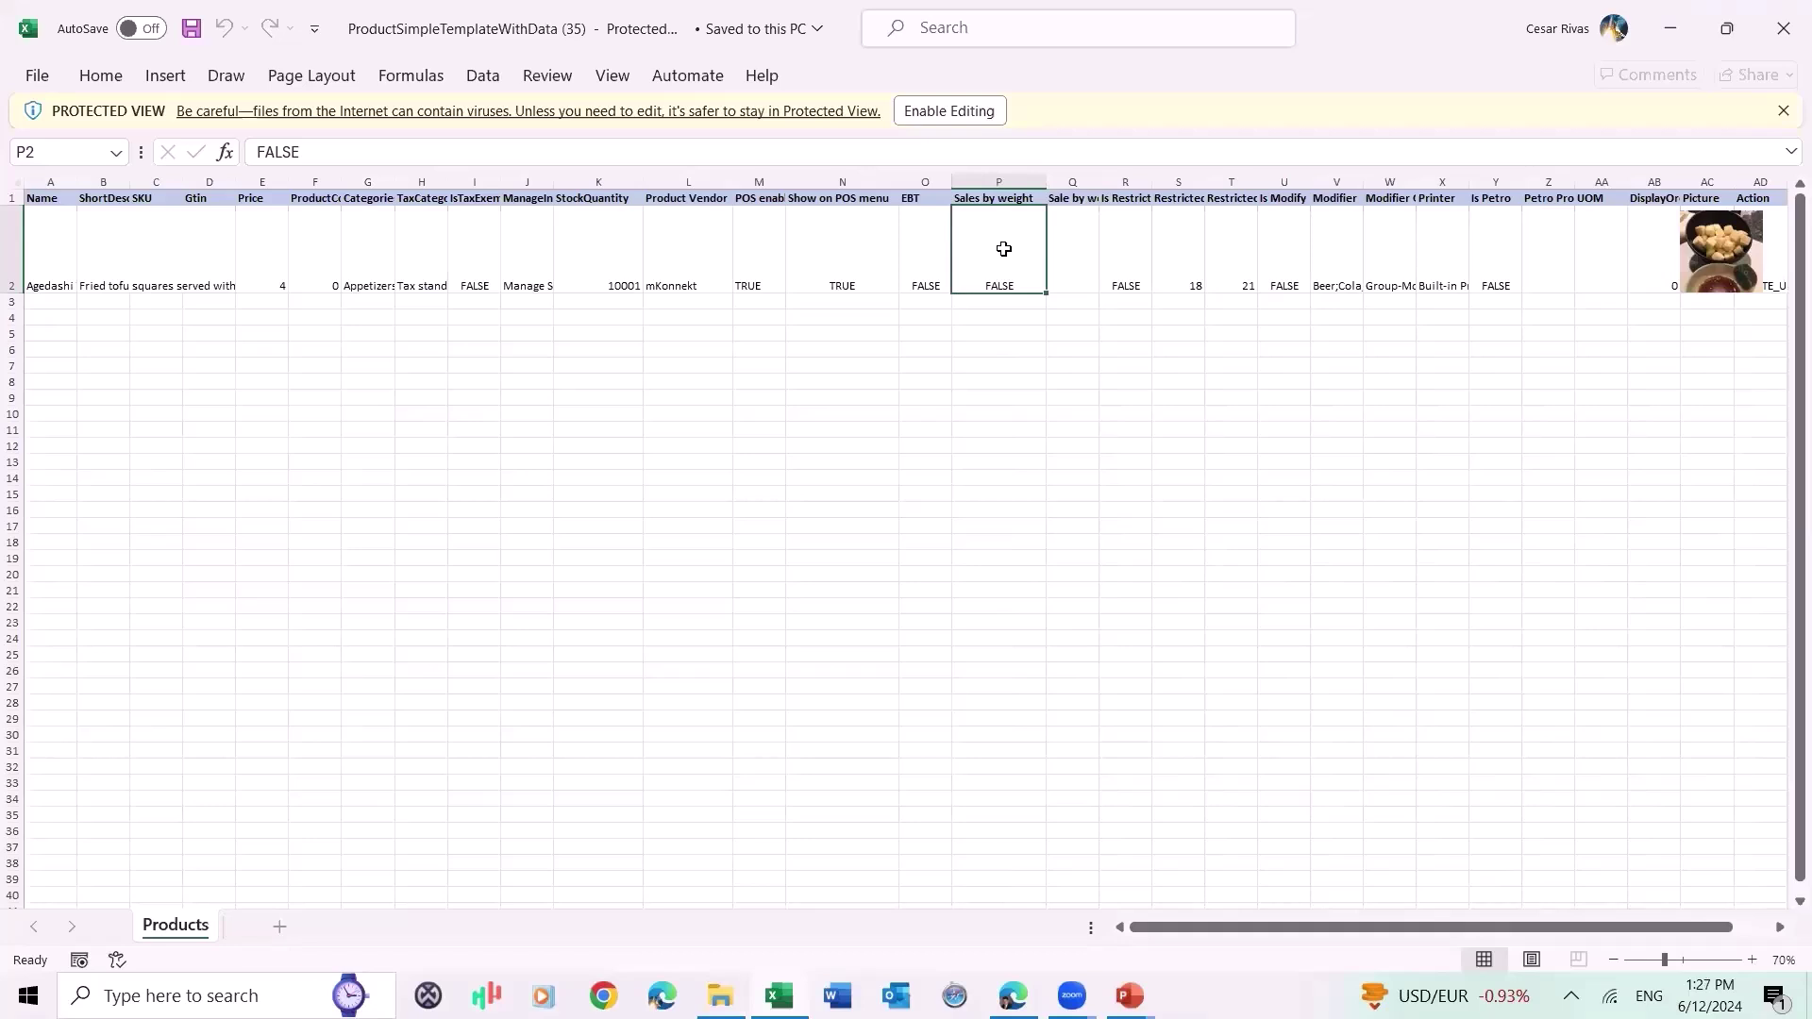
pyautogui.click(1078, 229)
pyautogui.moveTo(1100, 182); pyautogui.dragTo(1132, 183)
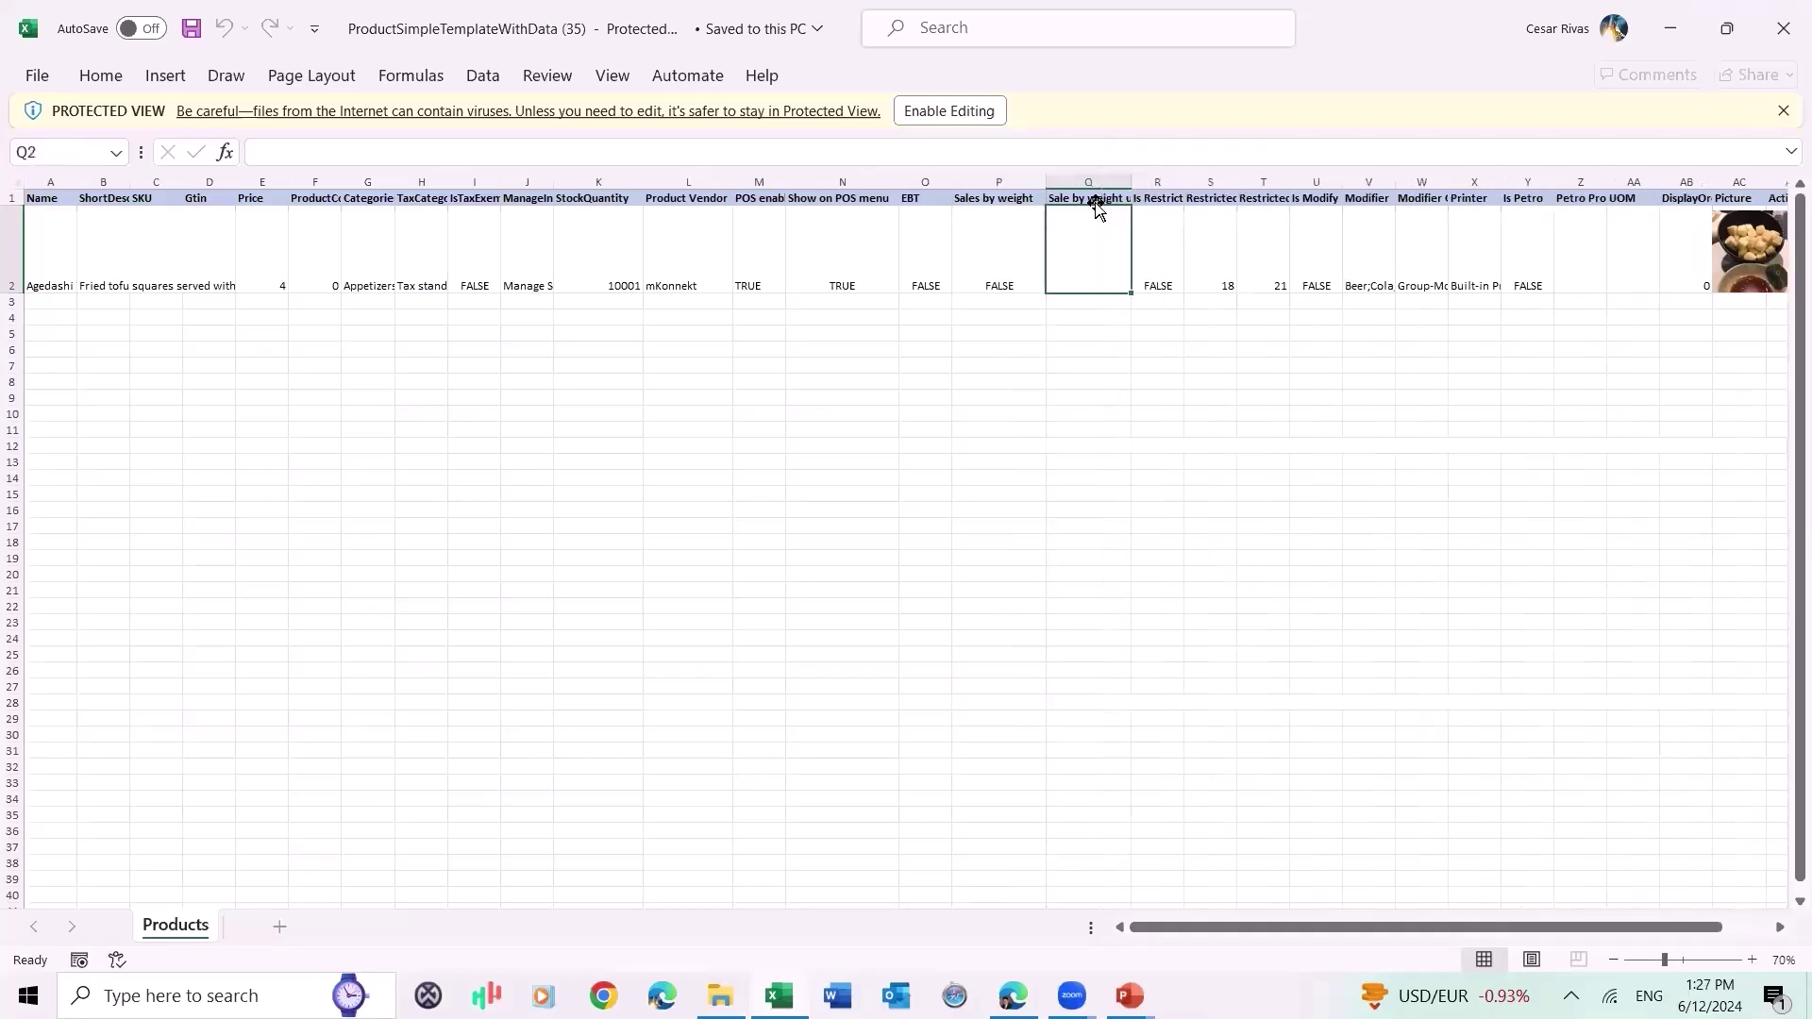
pyautogui.click(1093, 199)
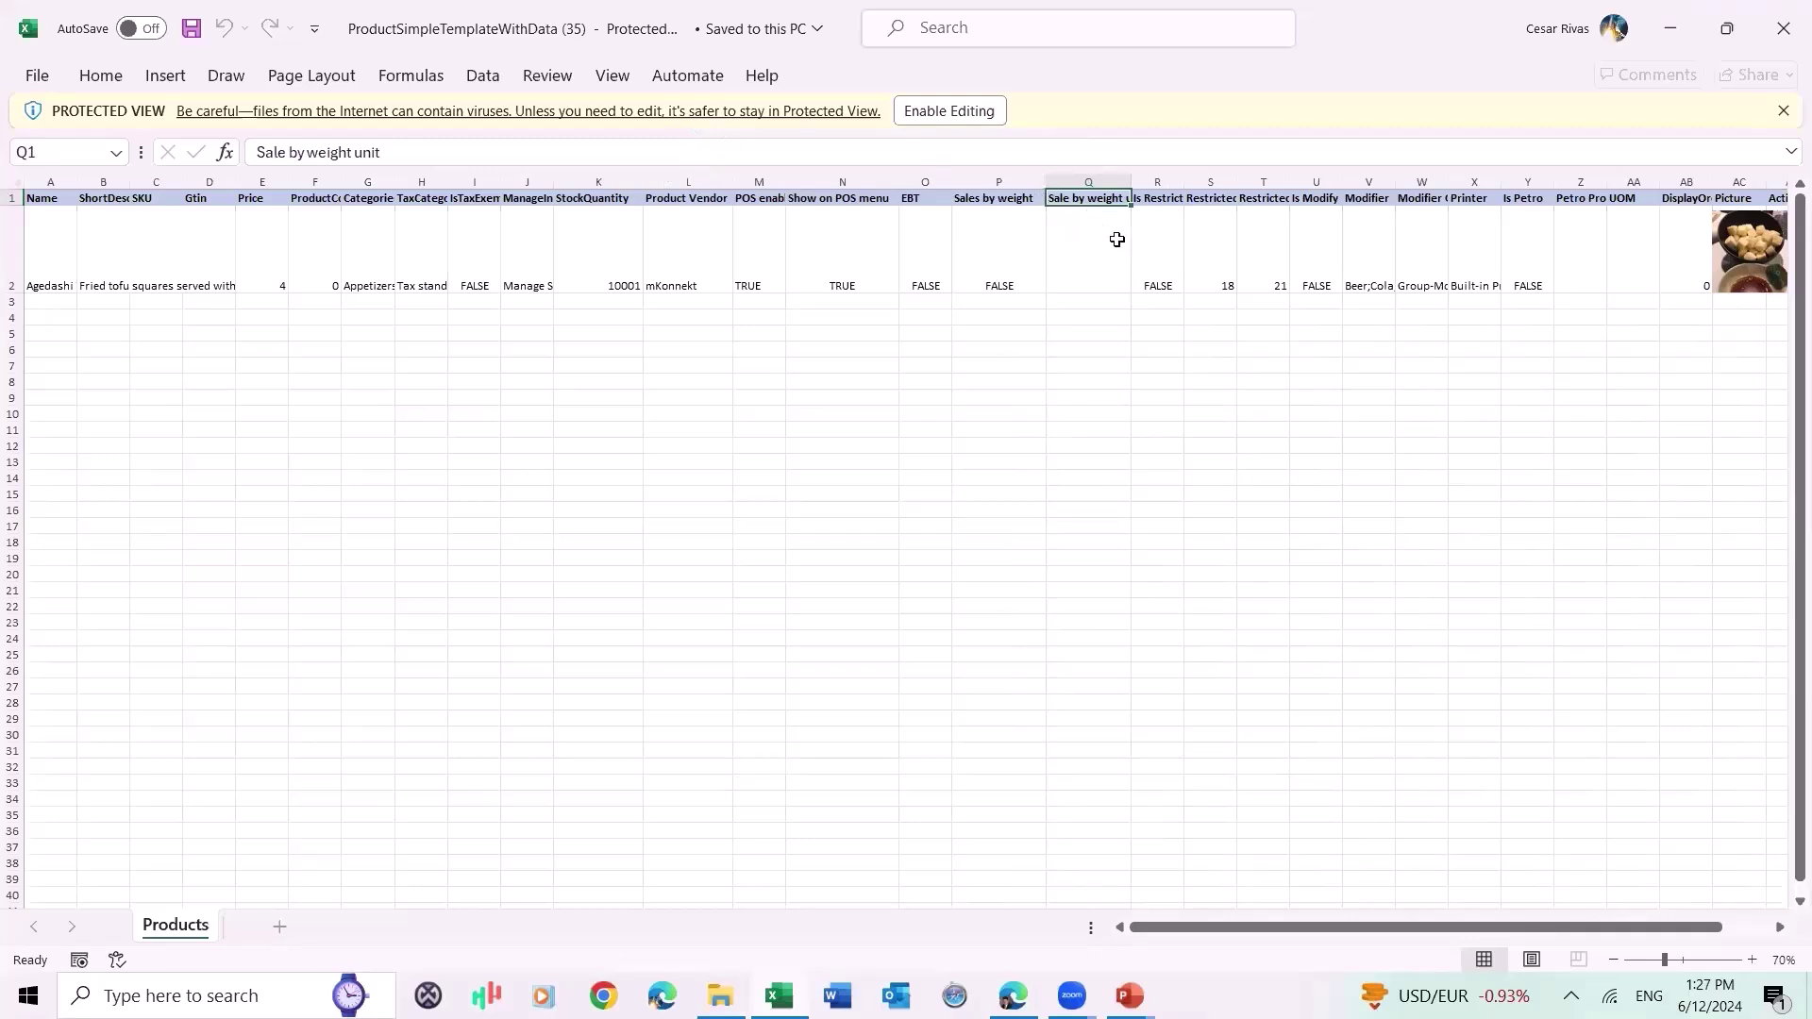
# Read the column headers from the age restriction fields through Is Modify, Modifier and Modifier Group.
pyautogui.click(1168, 195)
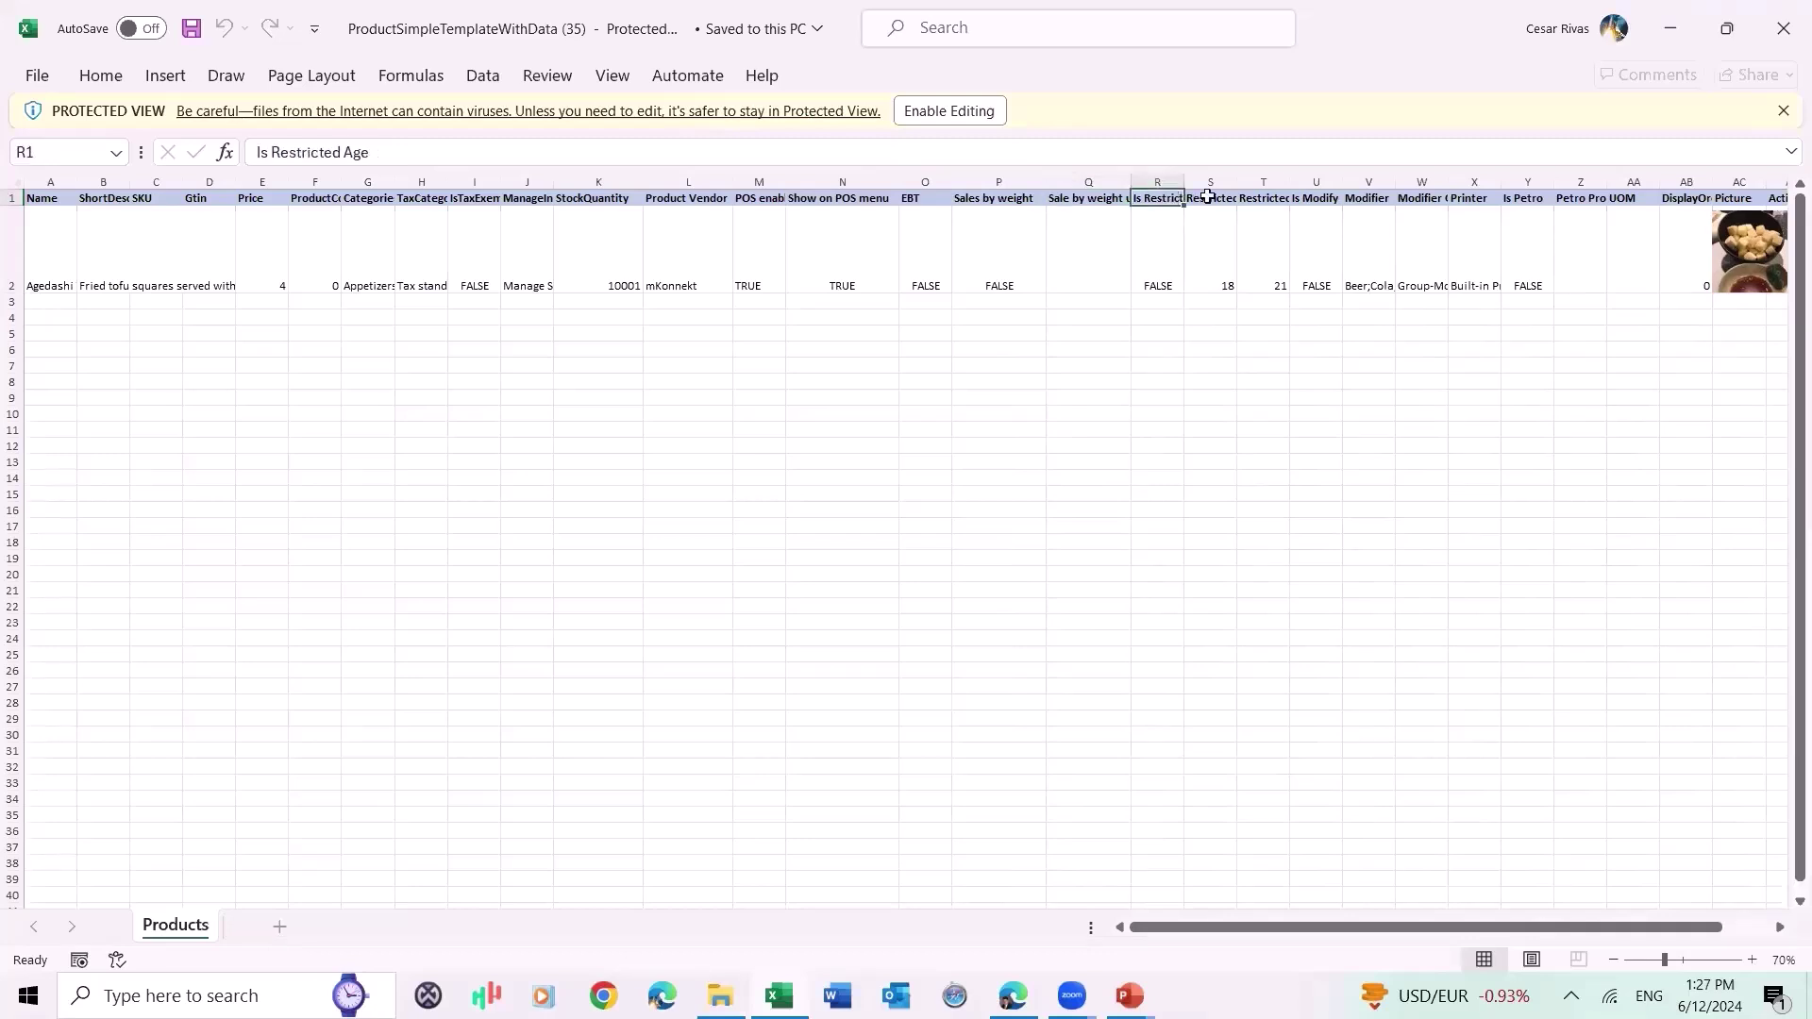
pyautogui.click(1208, 196)
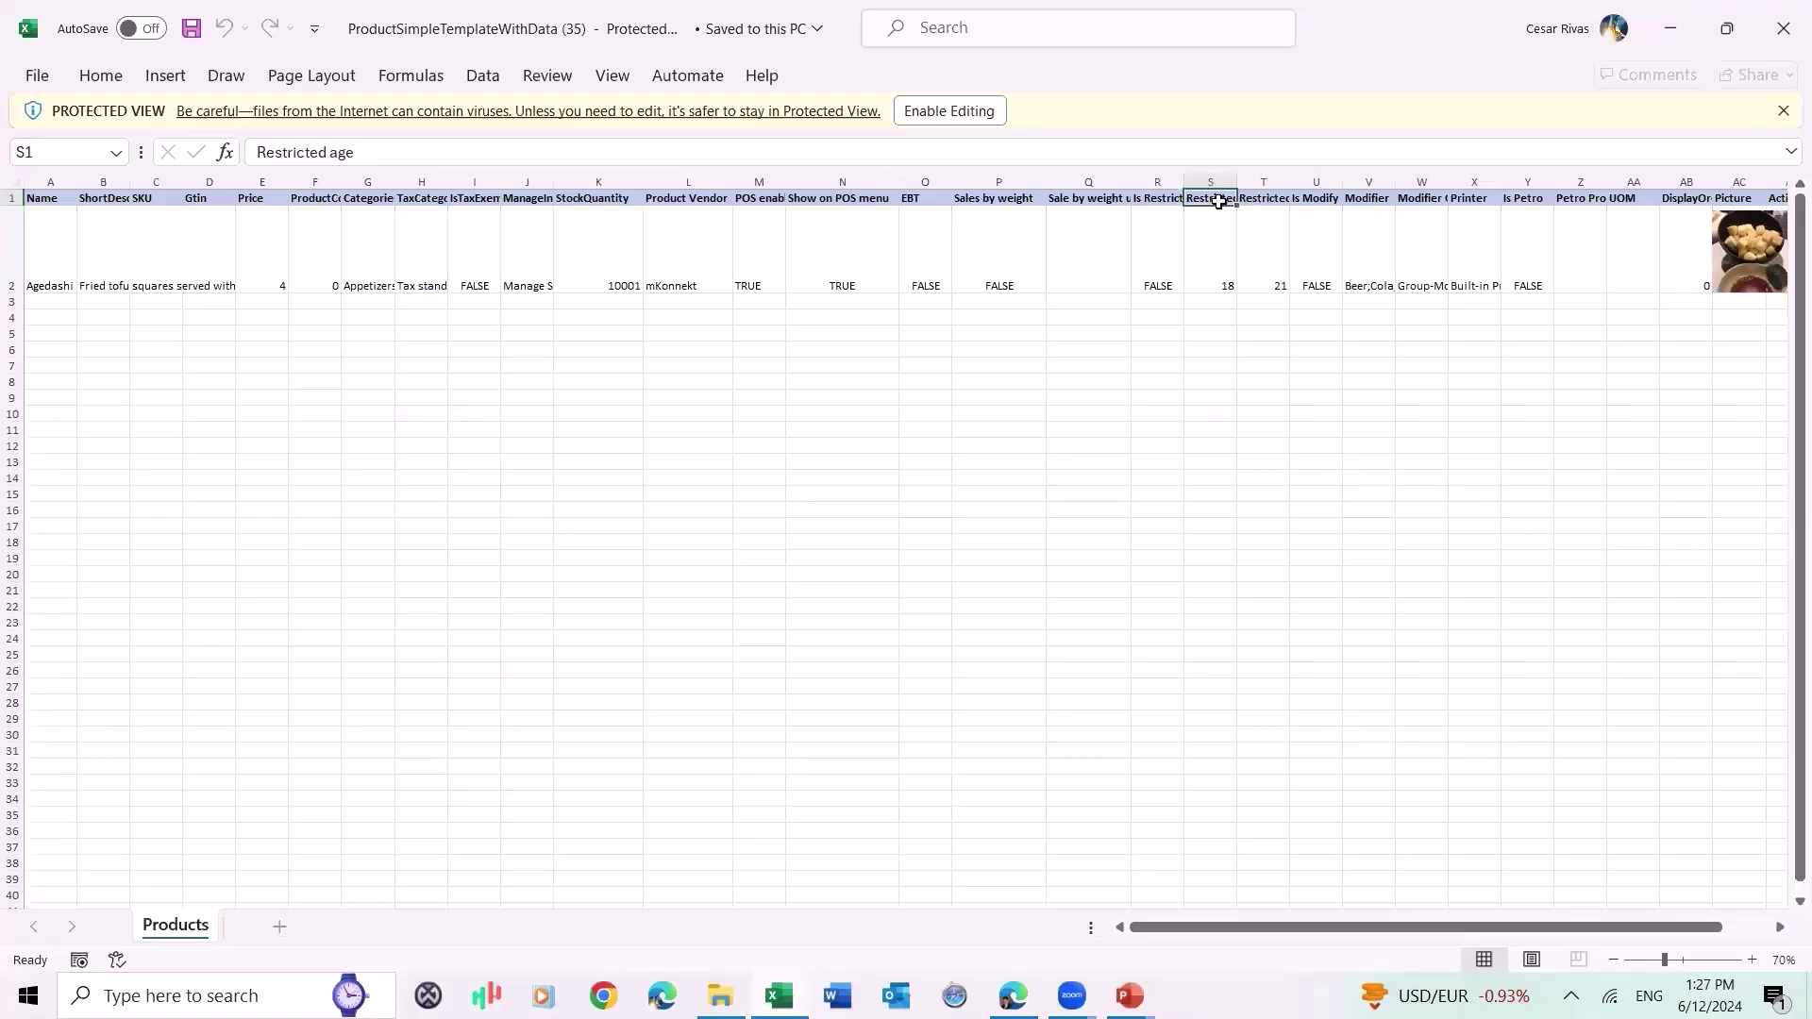
pyautogui.click(1266, 195)
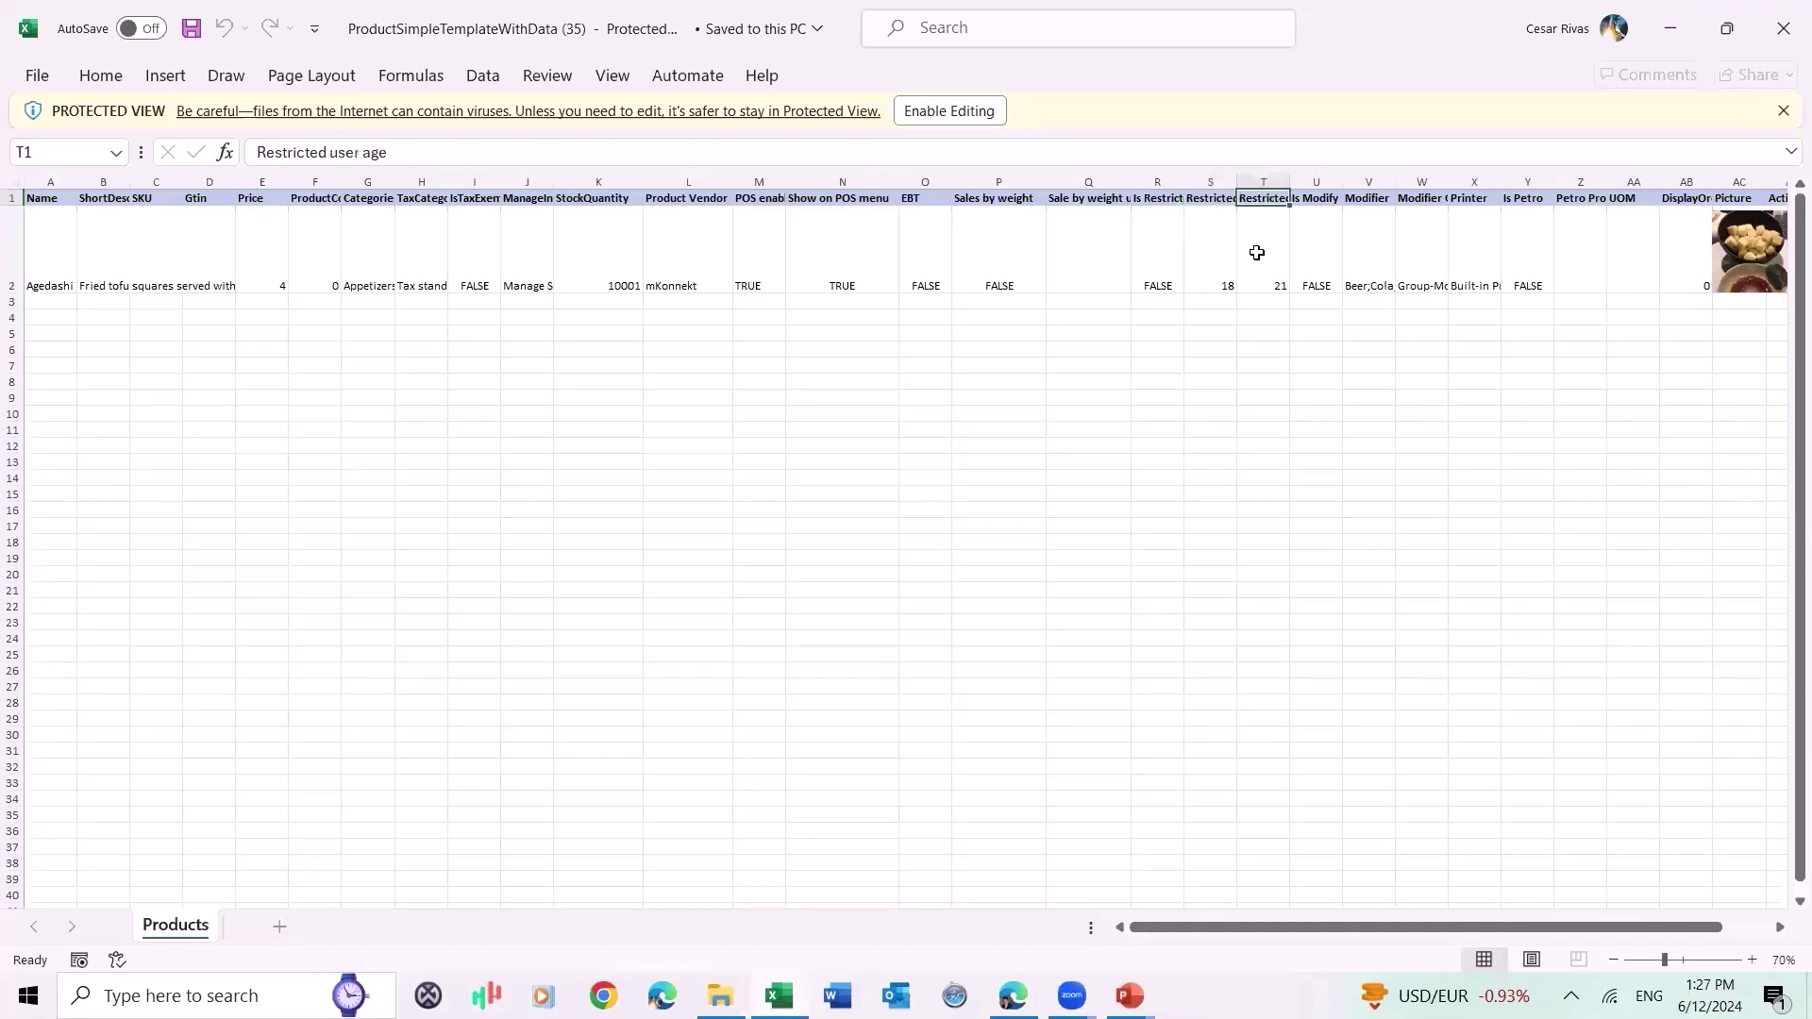
pyautogui.click(1319, 195)
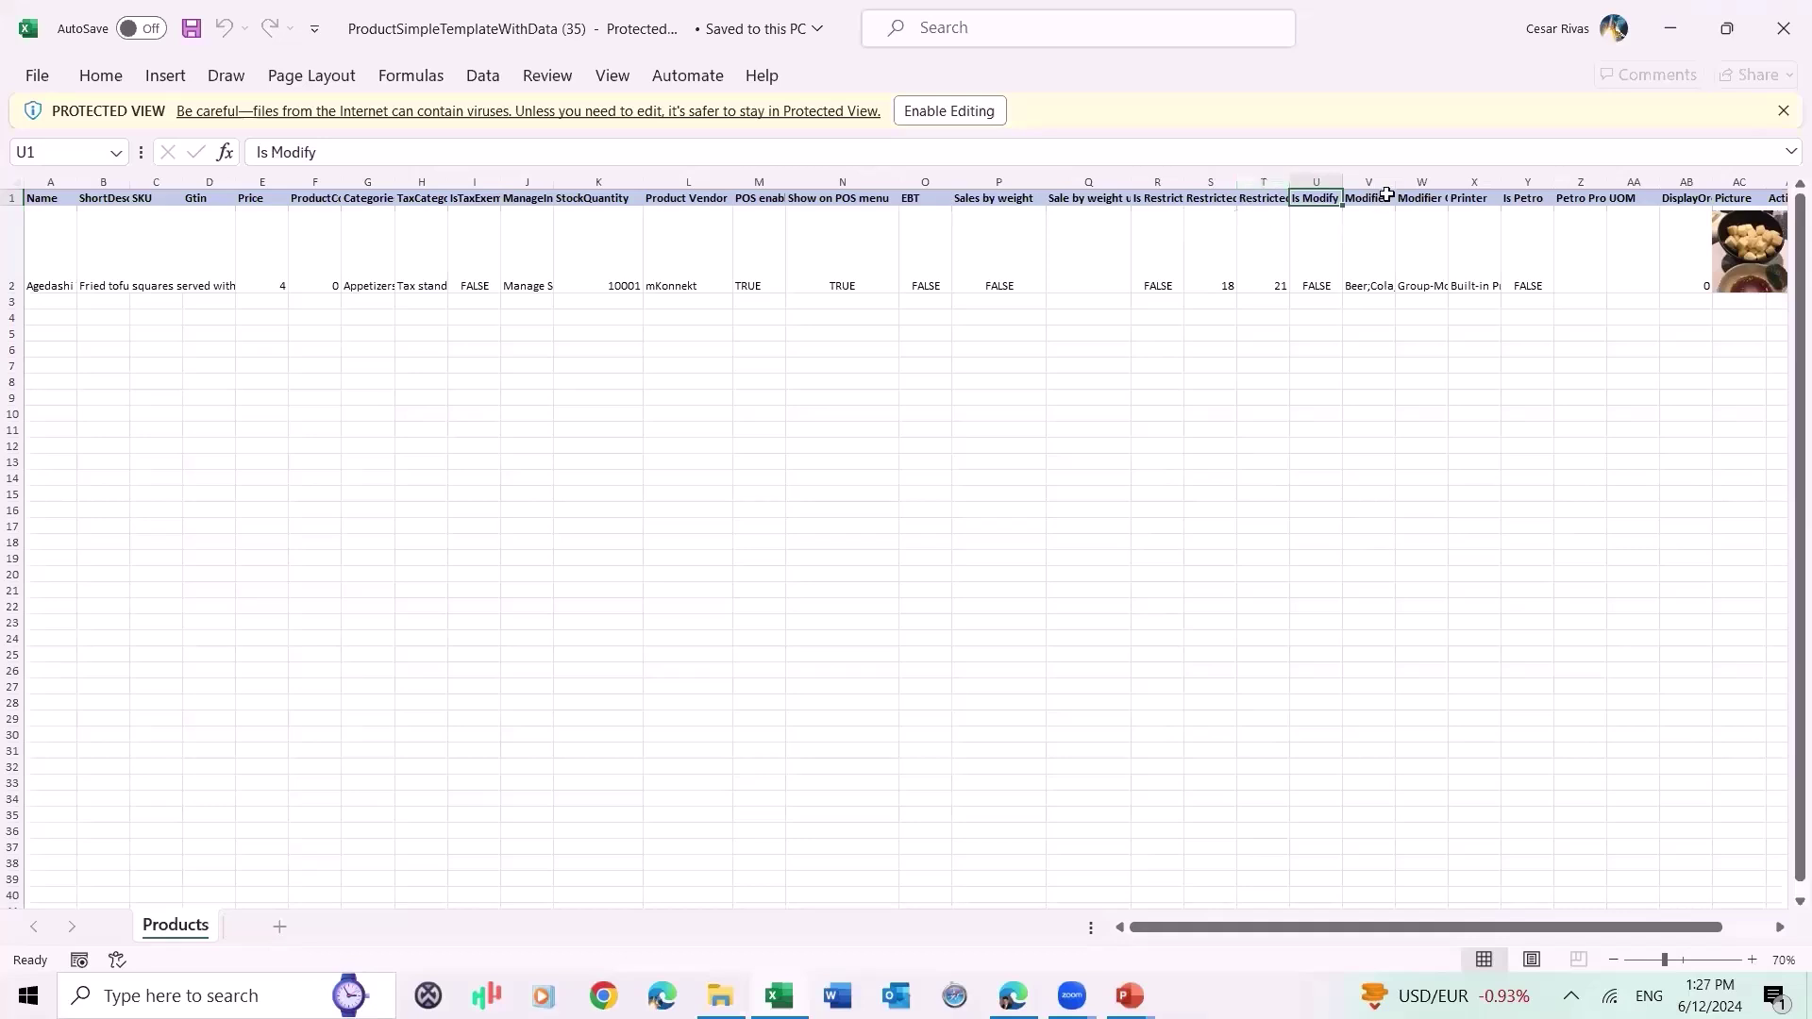
pyautogui.click(1381, 196)
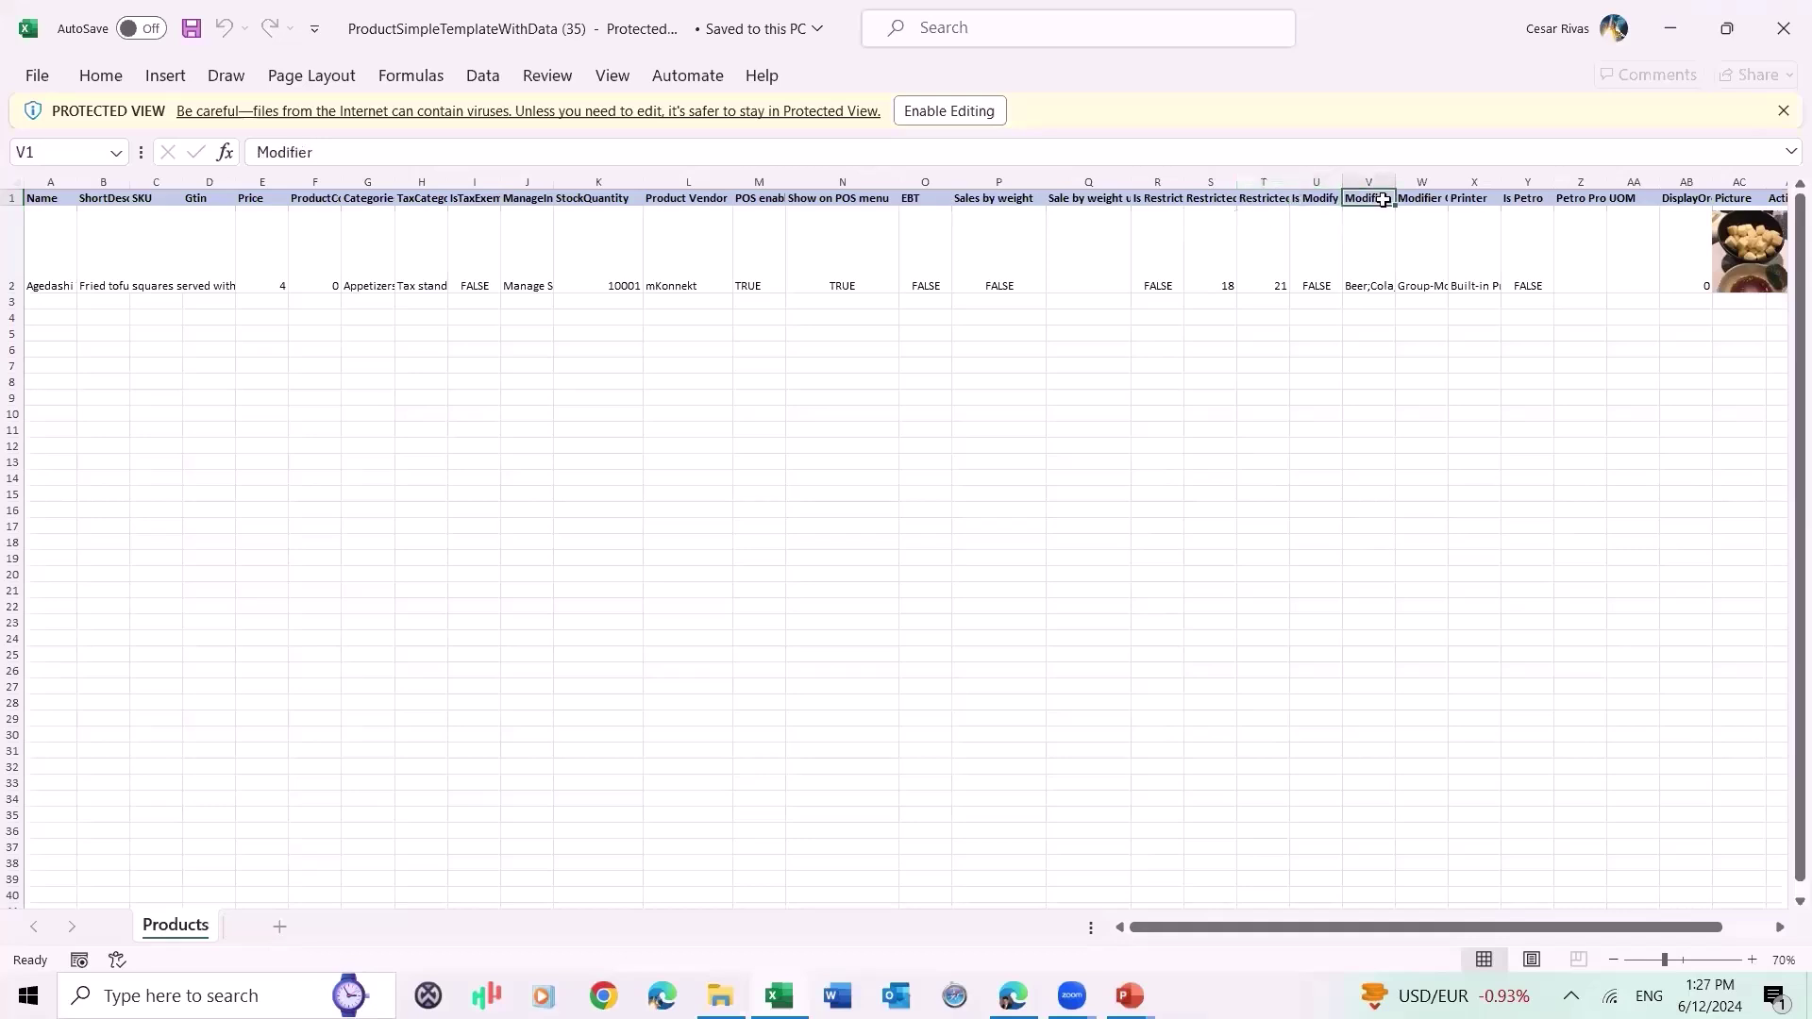
pyautogui.click(1432, 201)
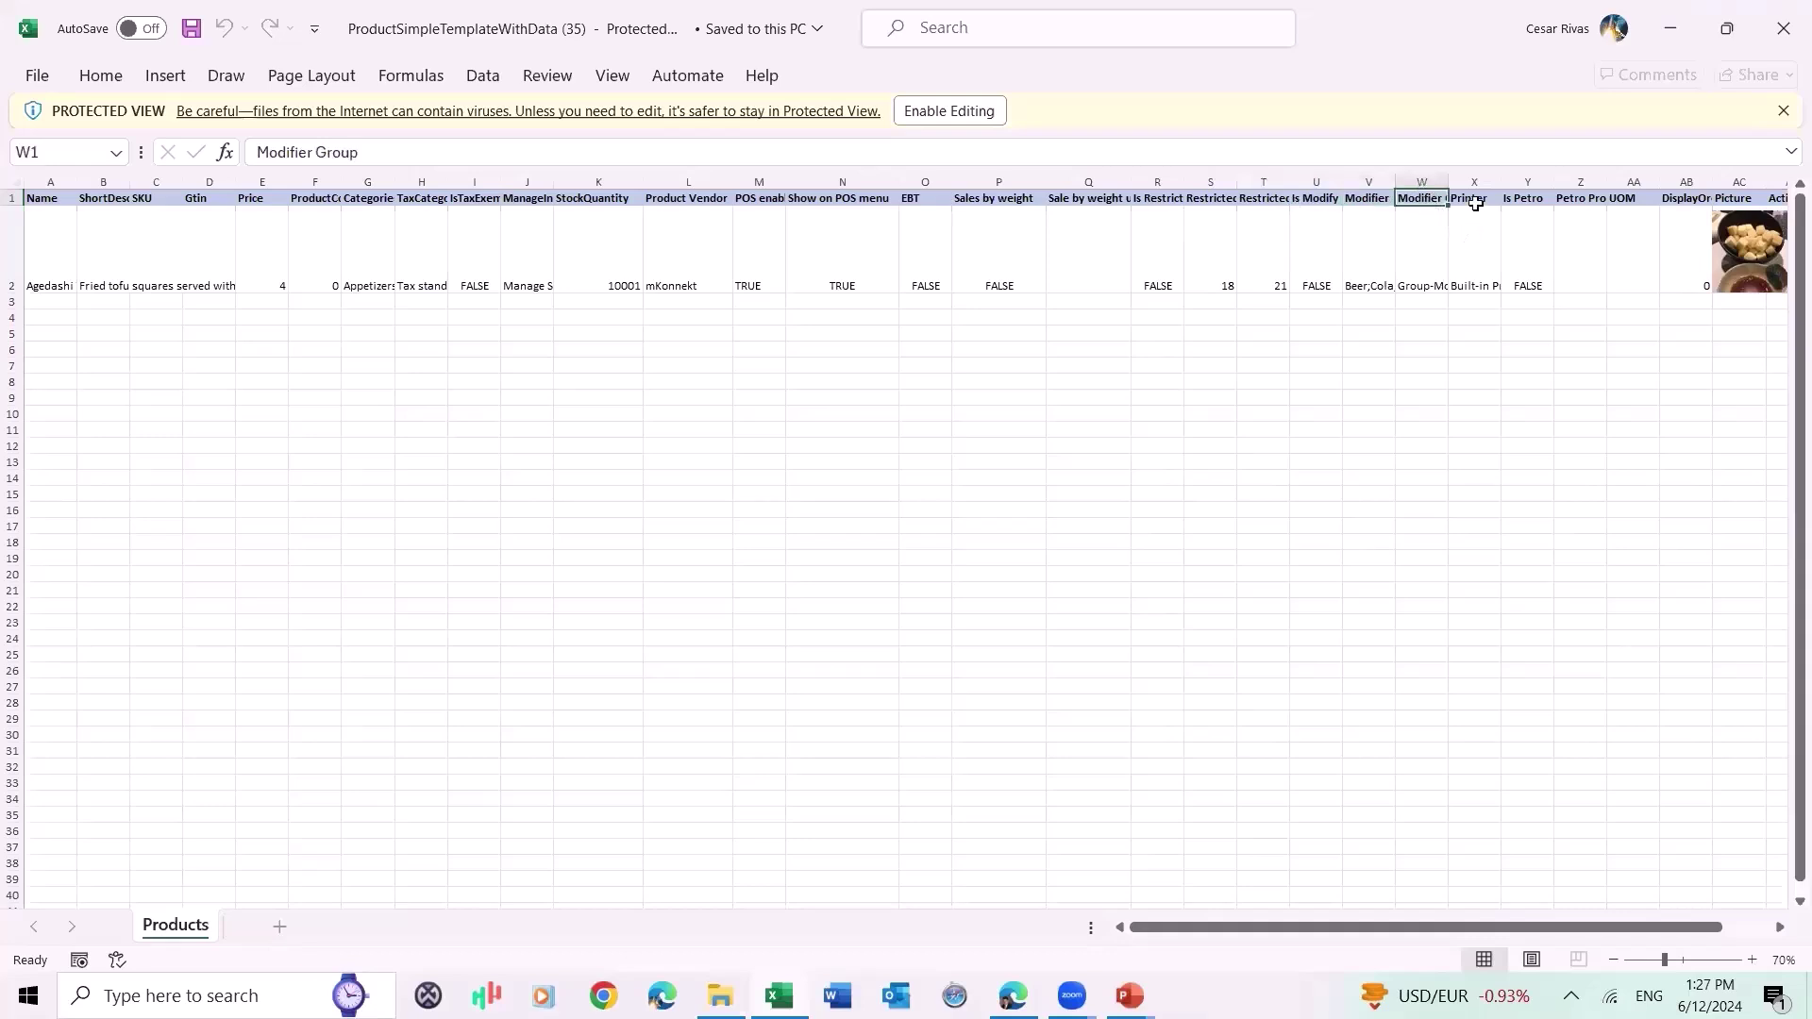
# Read the remaining template headers for Printer, the petro fields, UOM and Picture.
pyautogui.click(1475, 200)
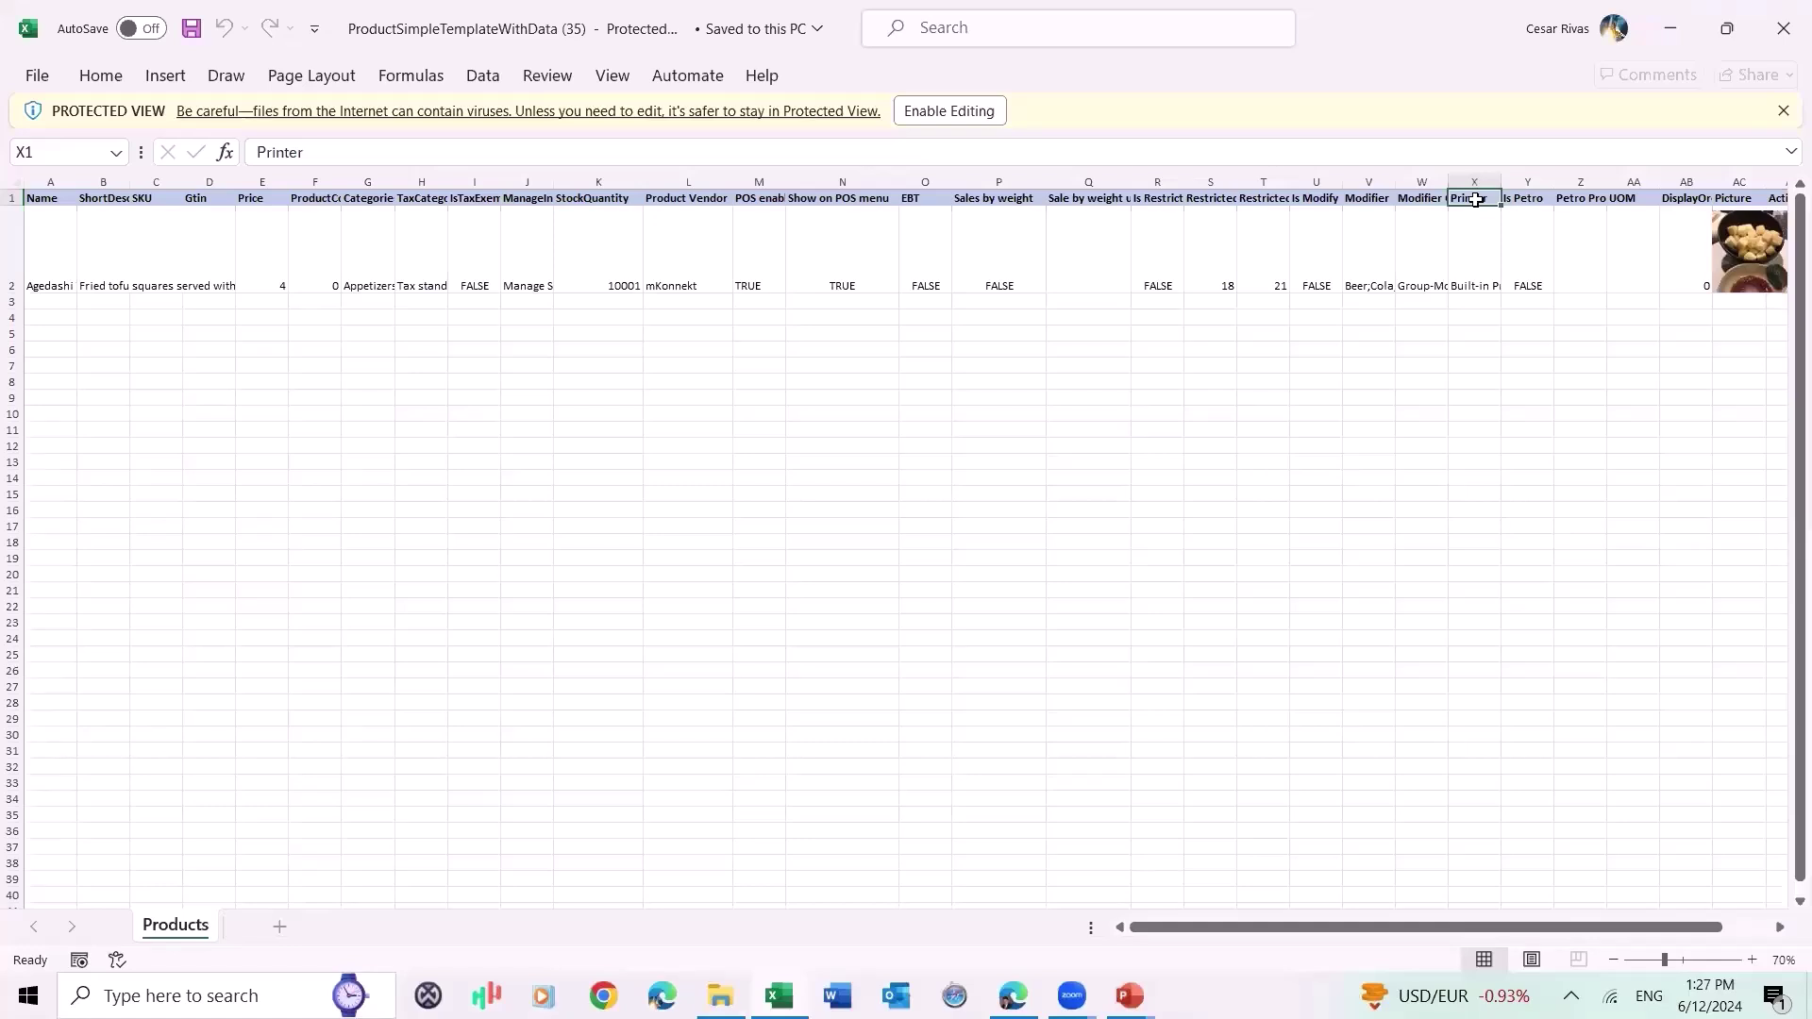
pyautogui.click(1534, 196)
pyautogui.click(1582, 200)
pyautogui.click(1631, 195)
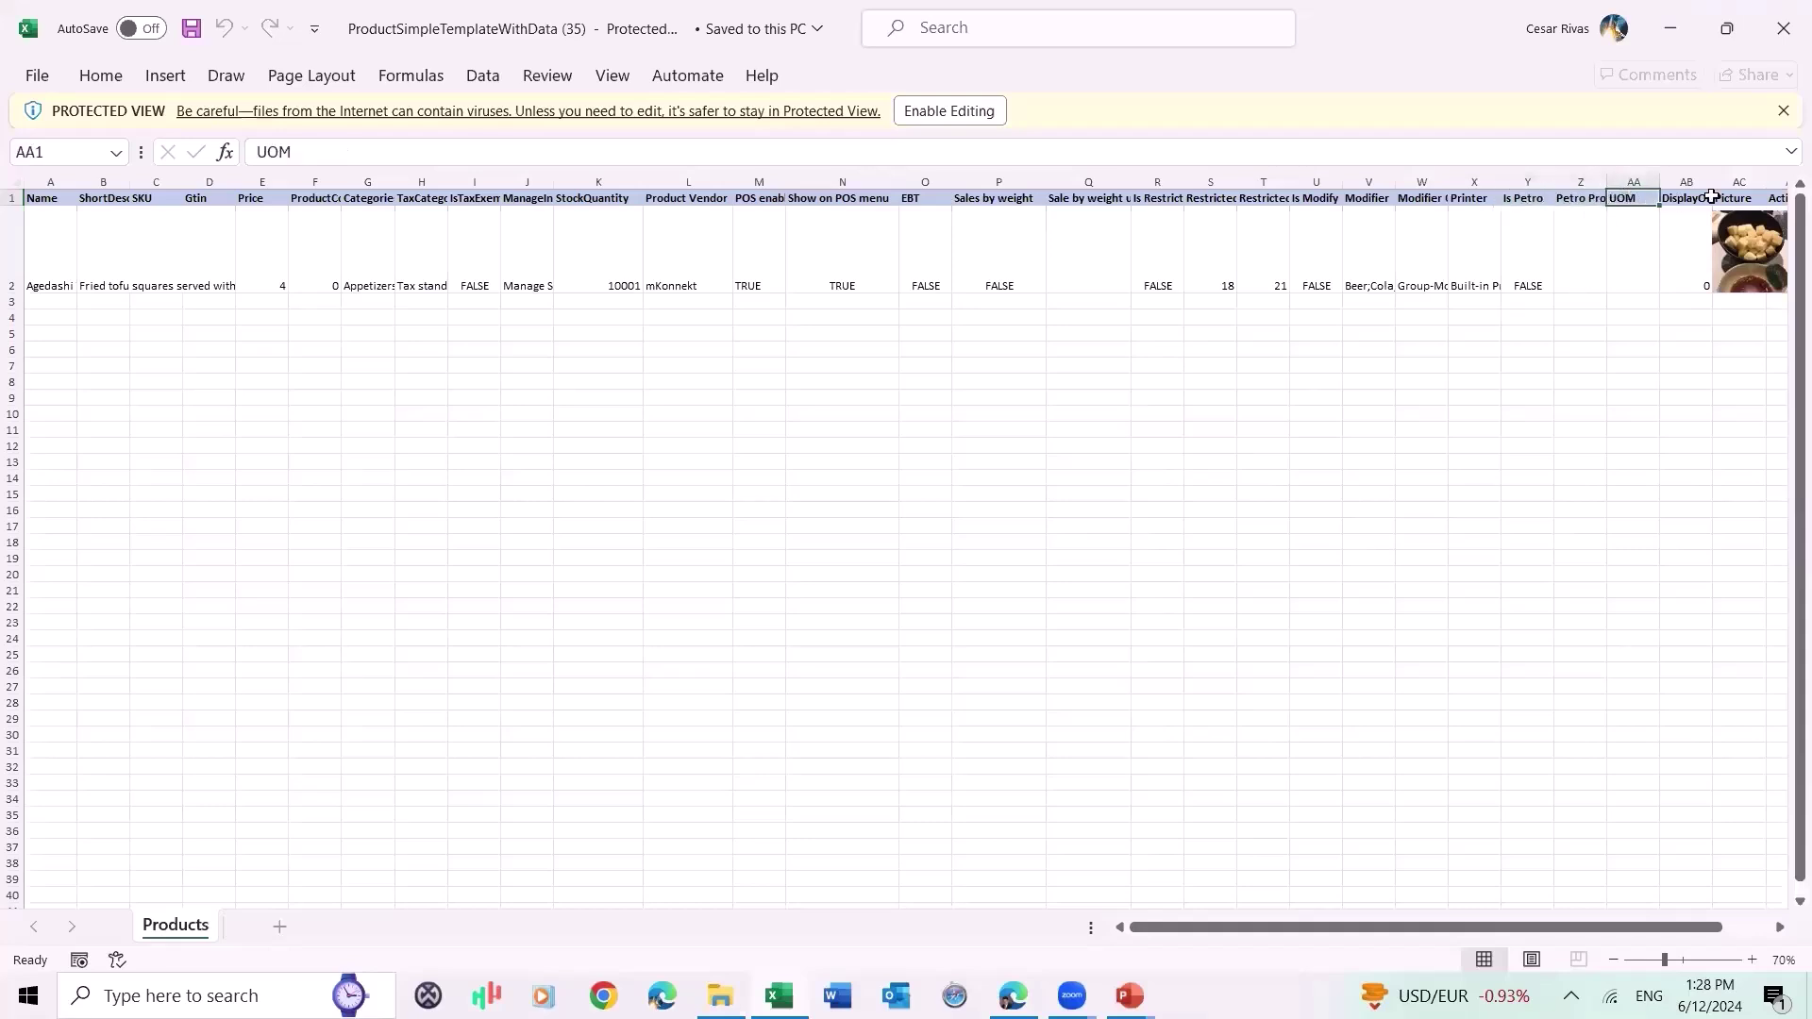
pyautogui.click(1747, 198)
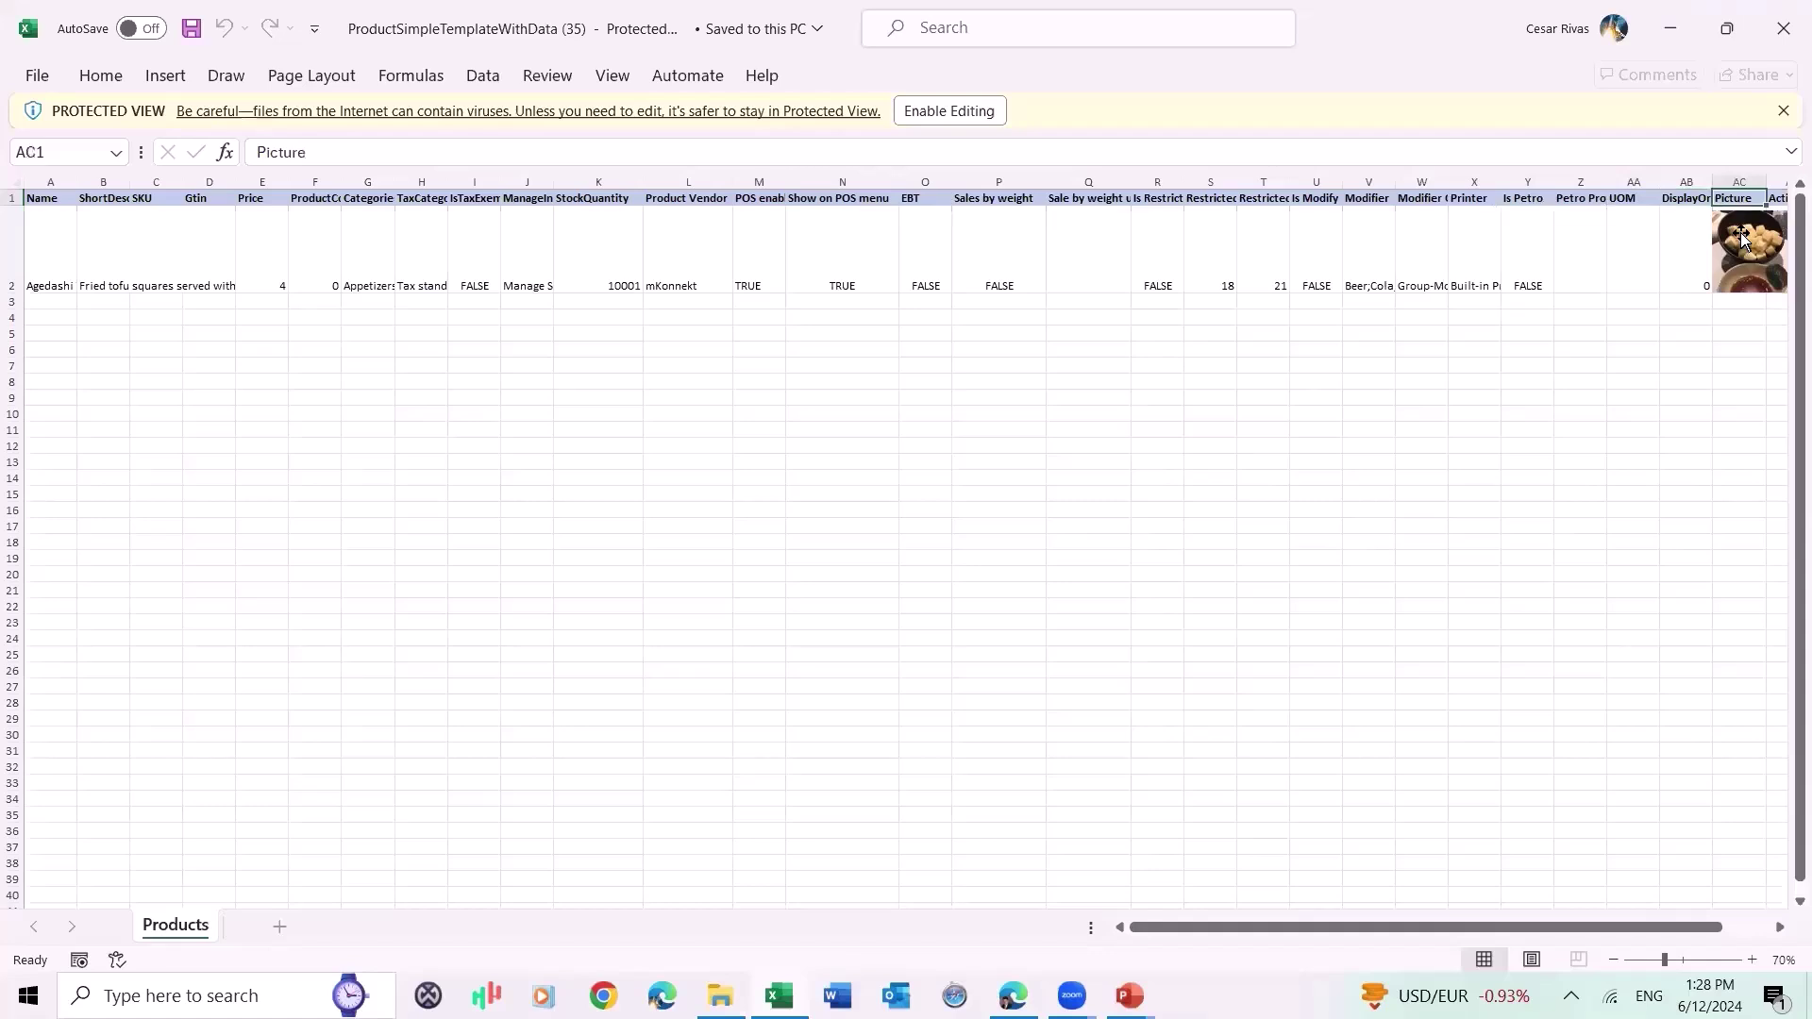
pyautogui.click(1564, 416)
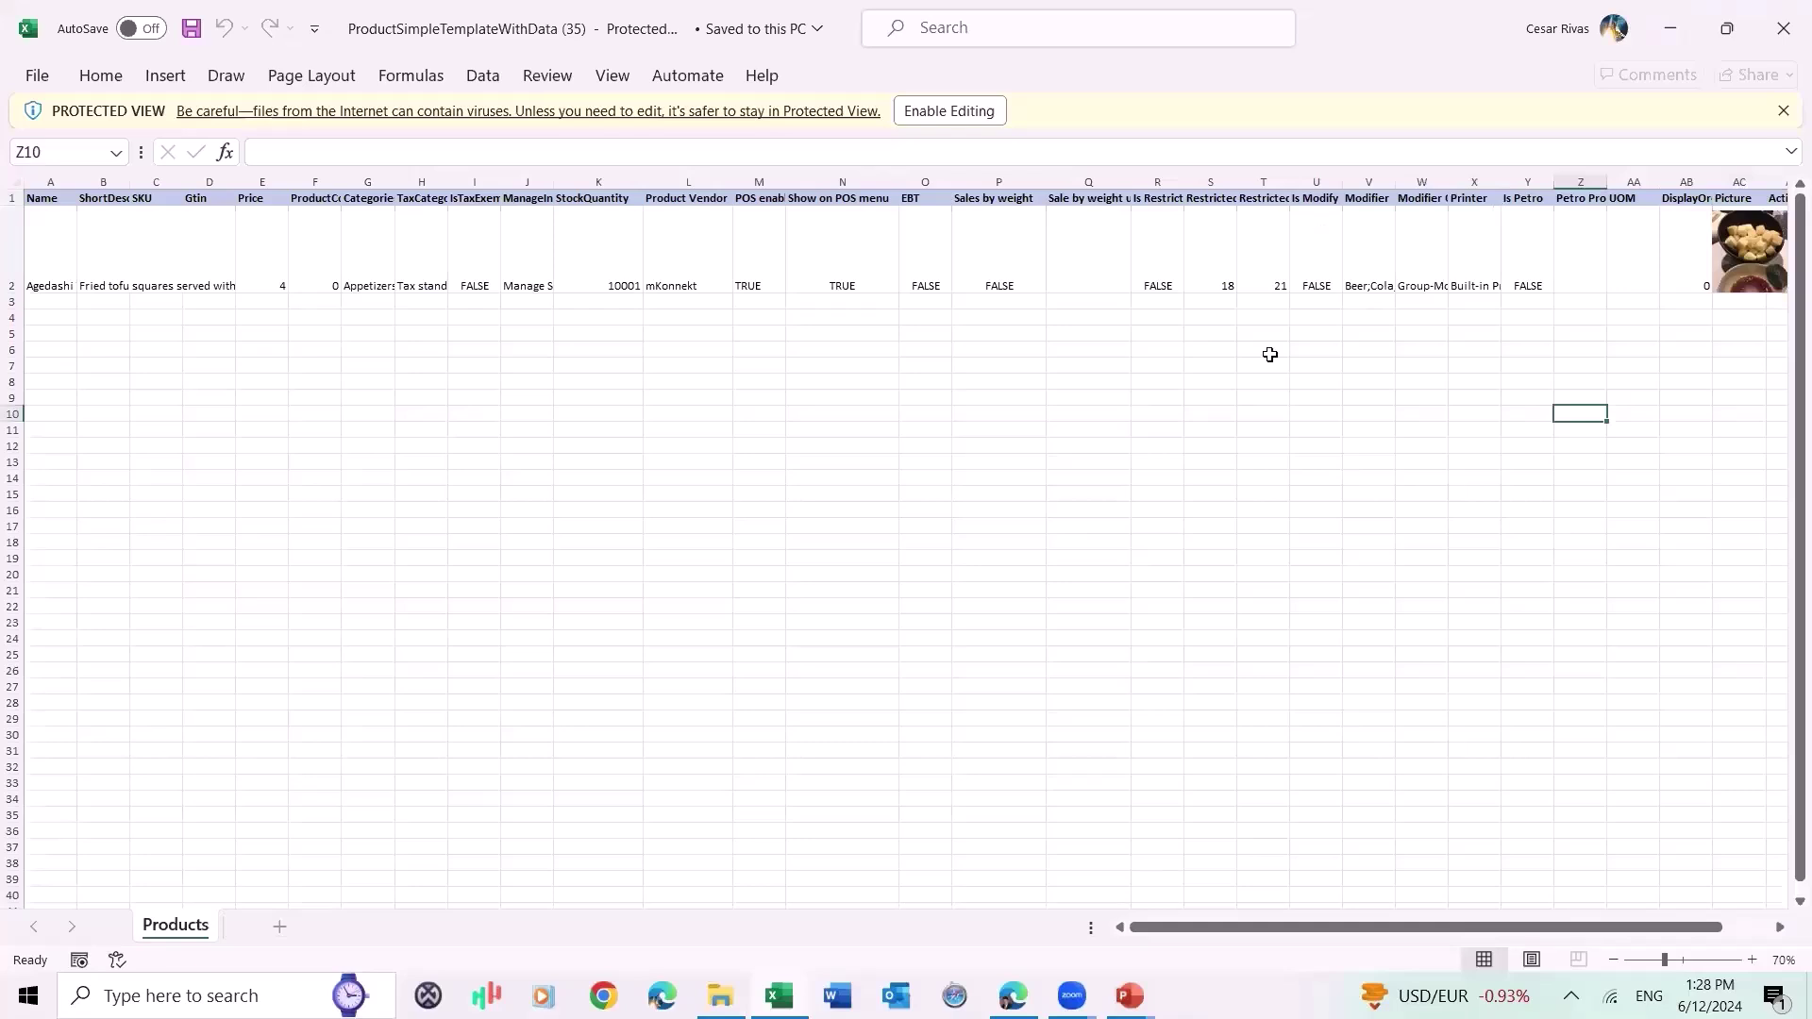
# Close the template workbook and cancel the Excel import back in the Store Portal.
pyautogui.click(1784, 28)
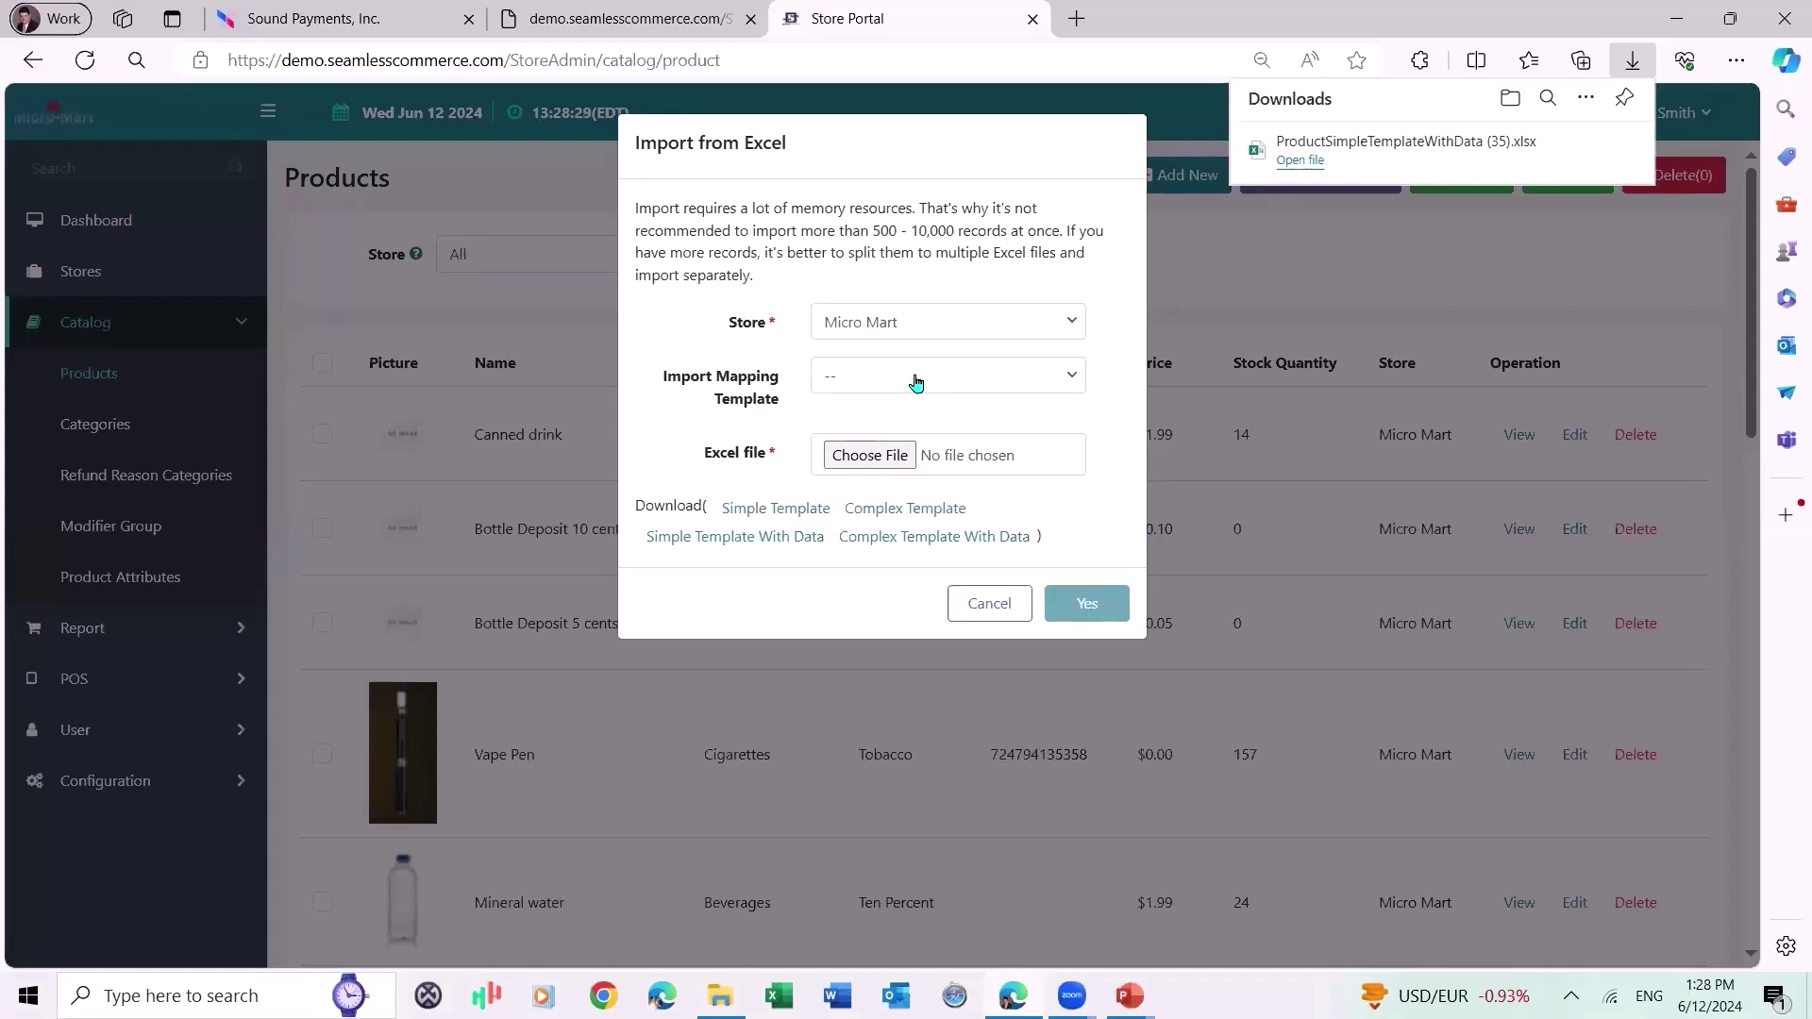
pyautogui.click(999, 161)
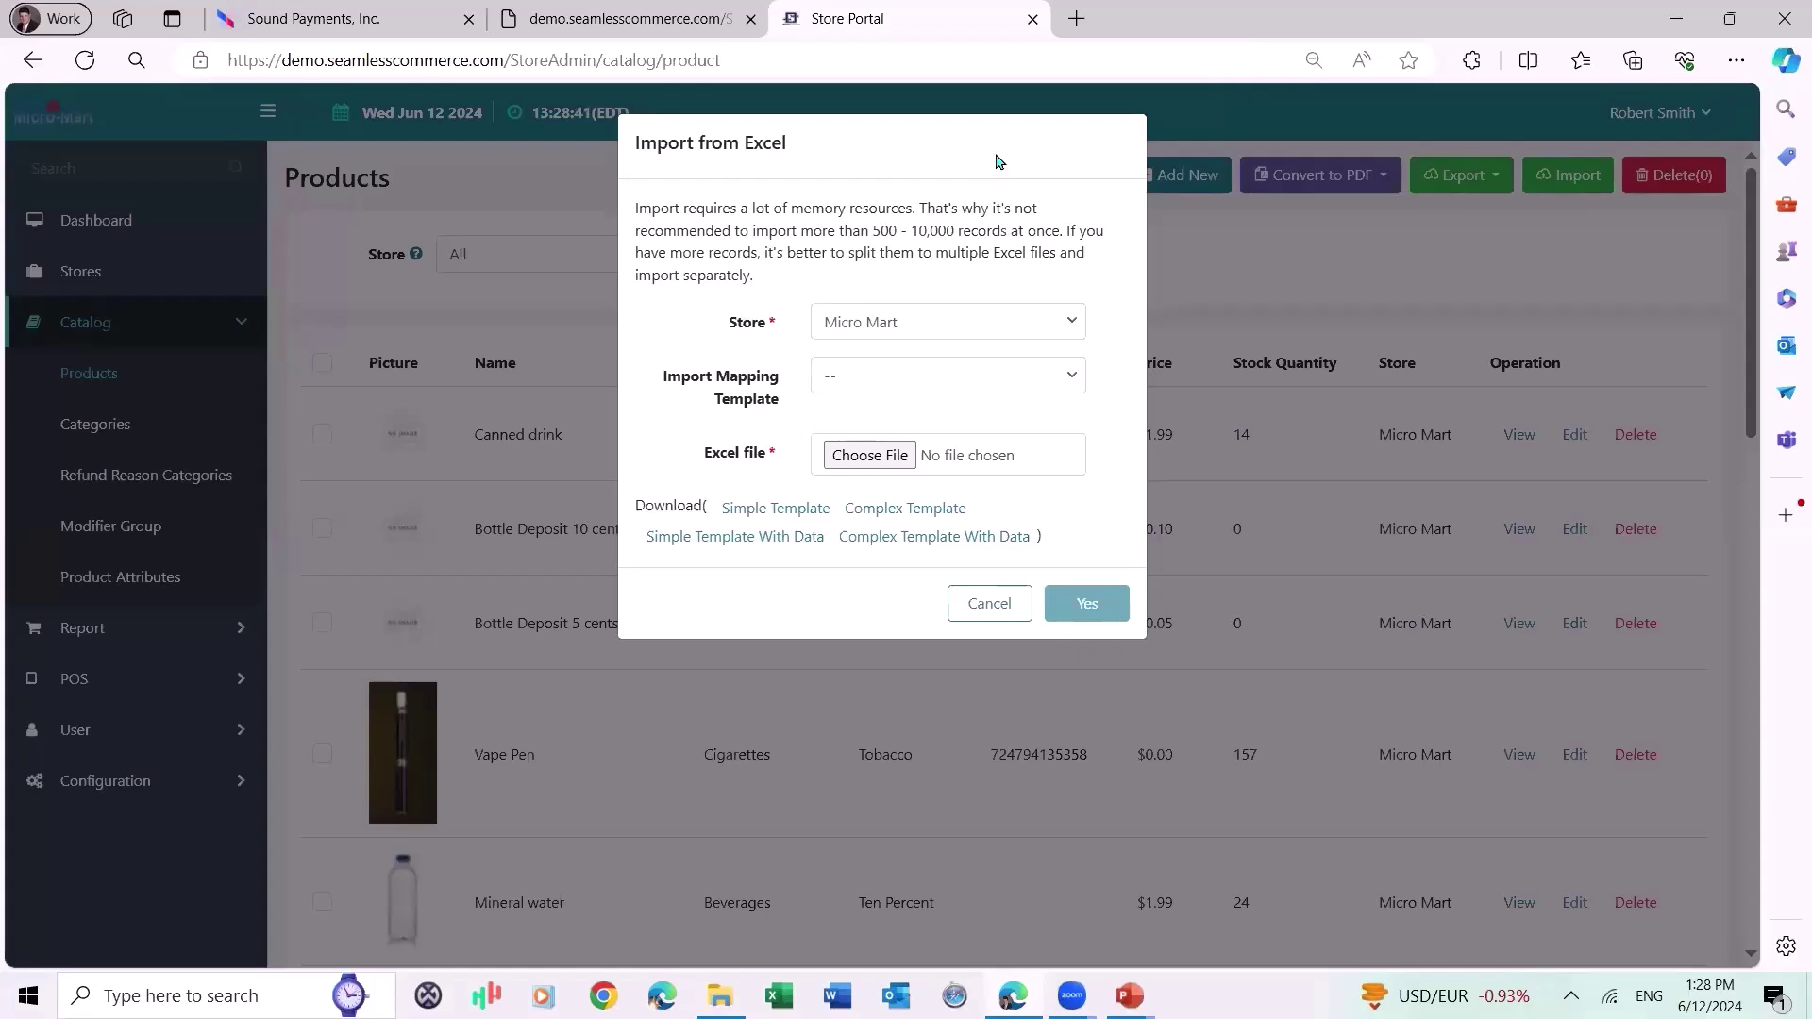
pyautogui.click(994, 603)
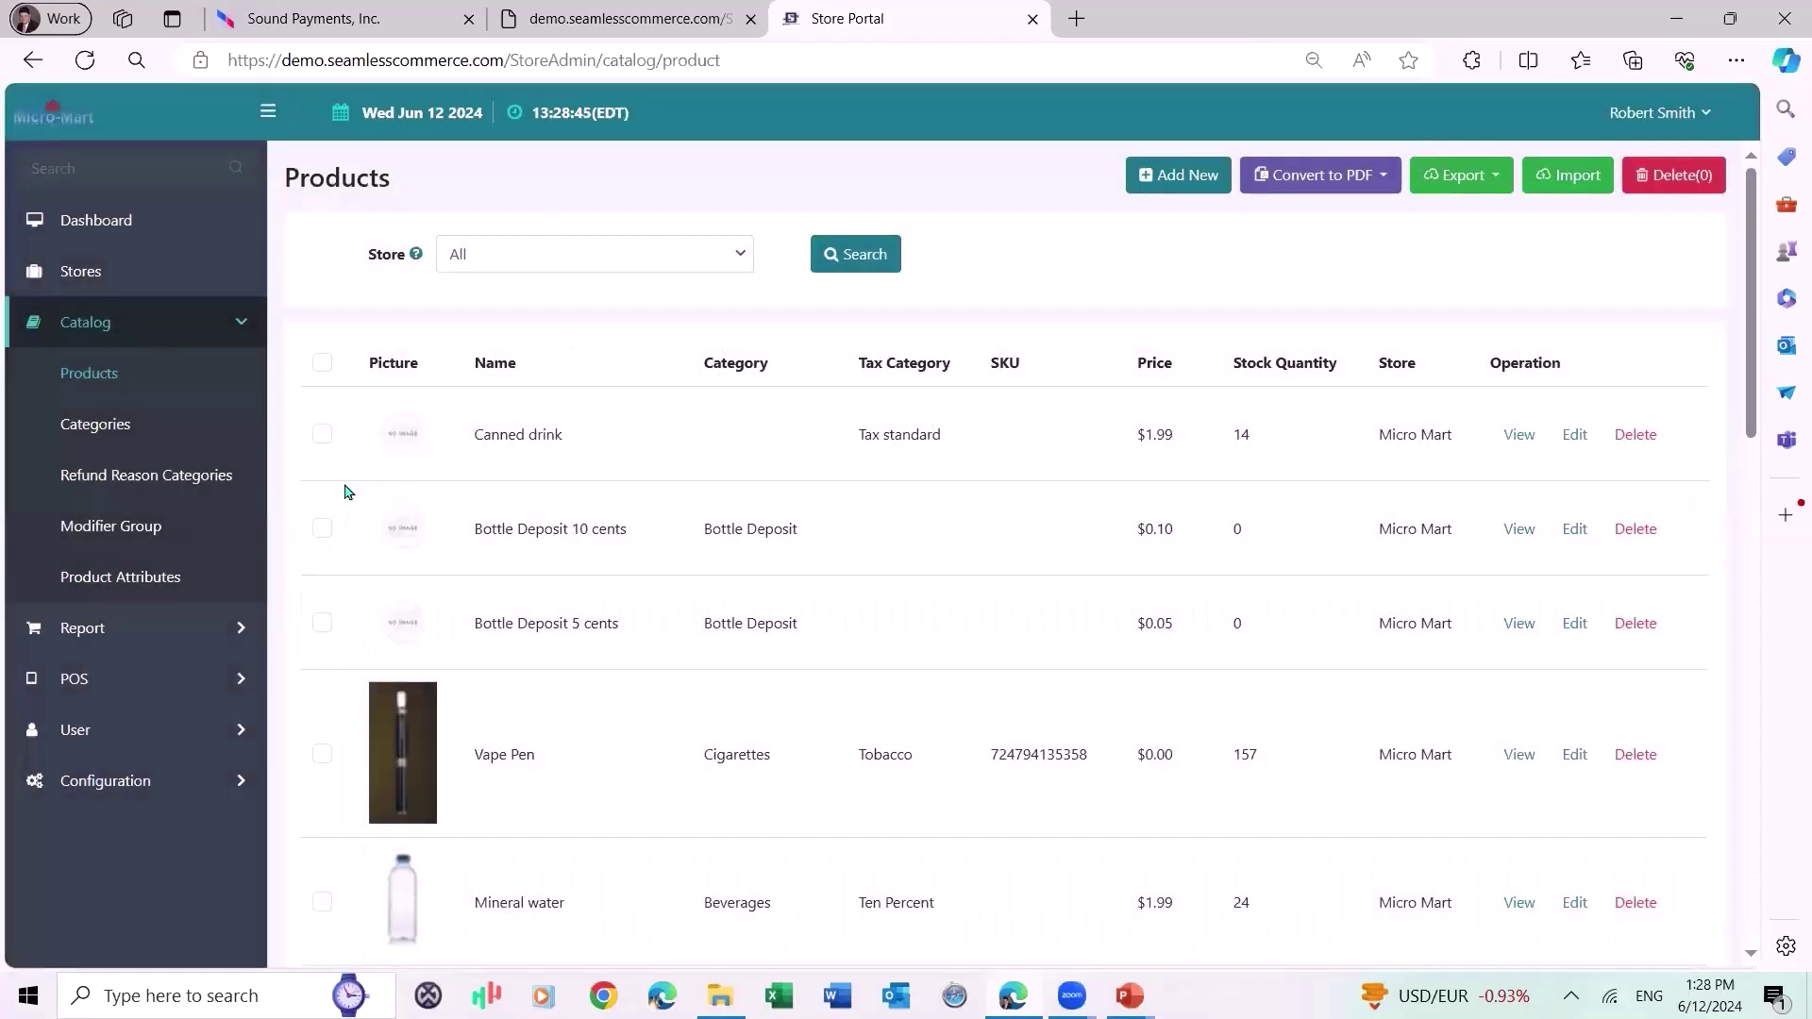
# Switch to the Sound Payments terminal page, dismiss the connection-ended notice and set the browser zoom to 100%.
pyautogui.click(267, 29)
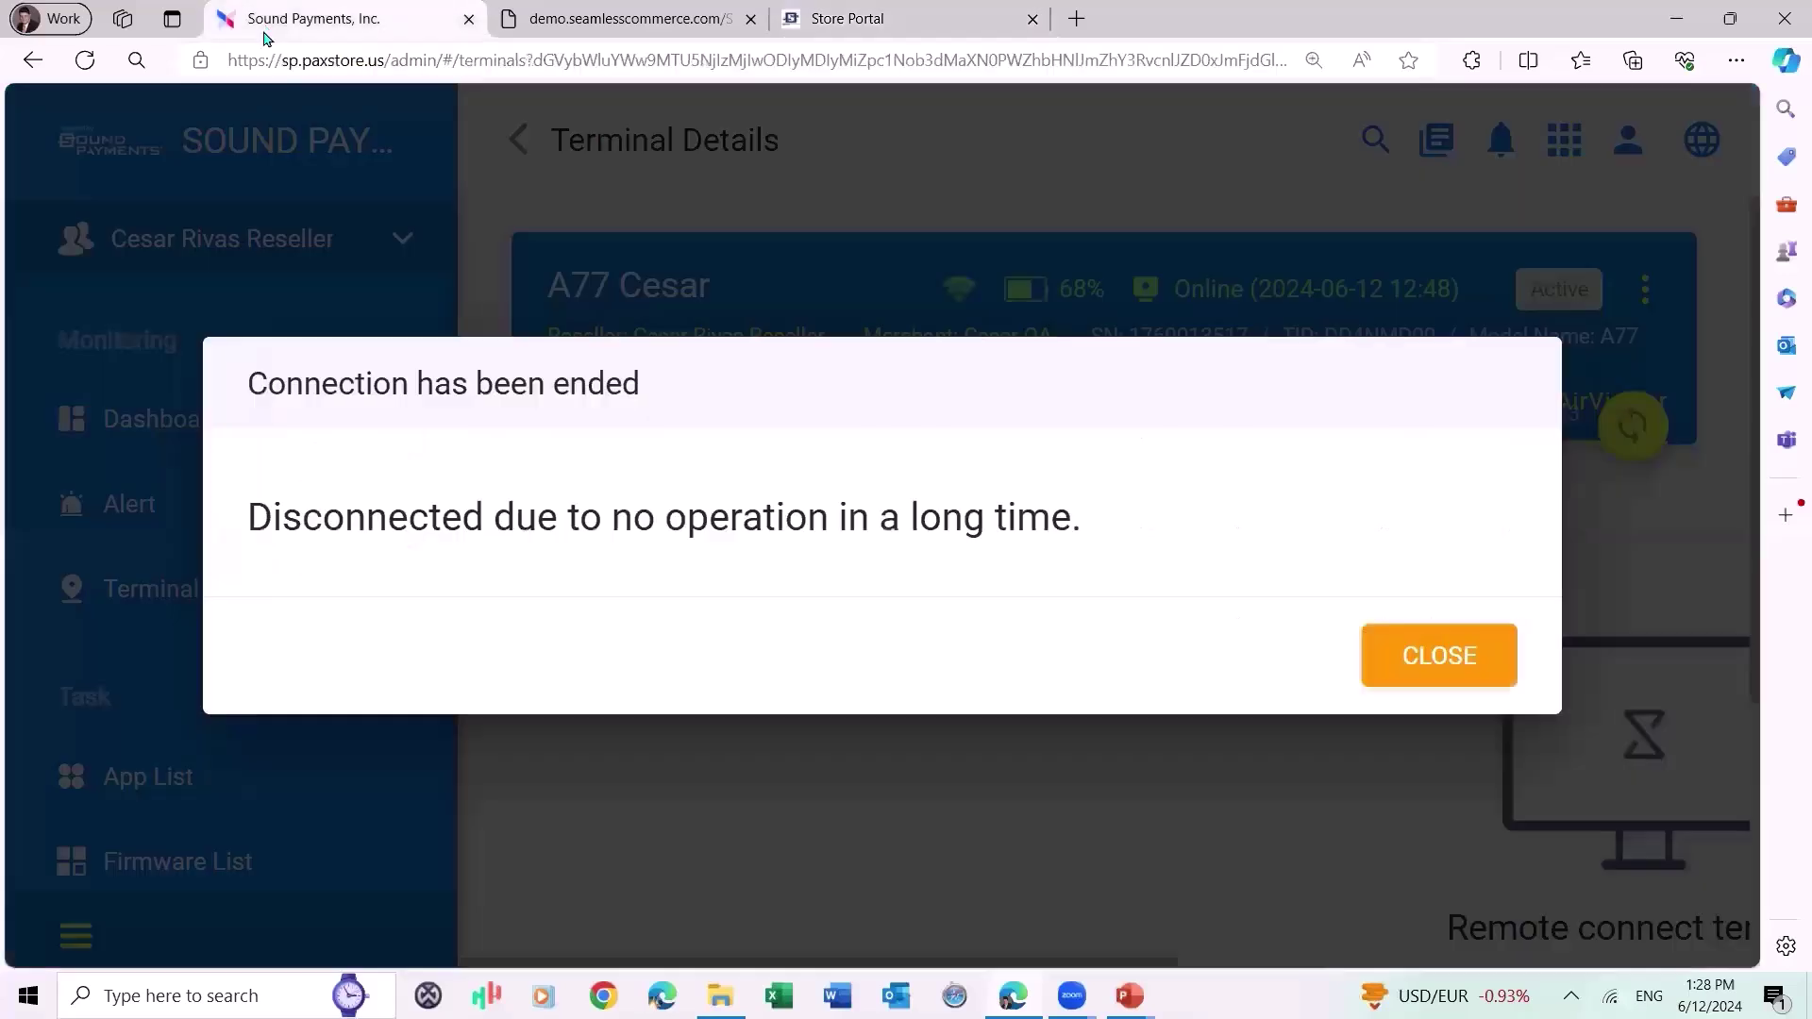
pyautogui.click(1460, 655)
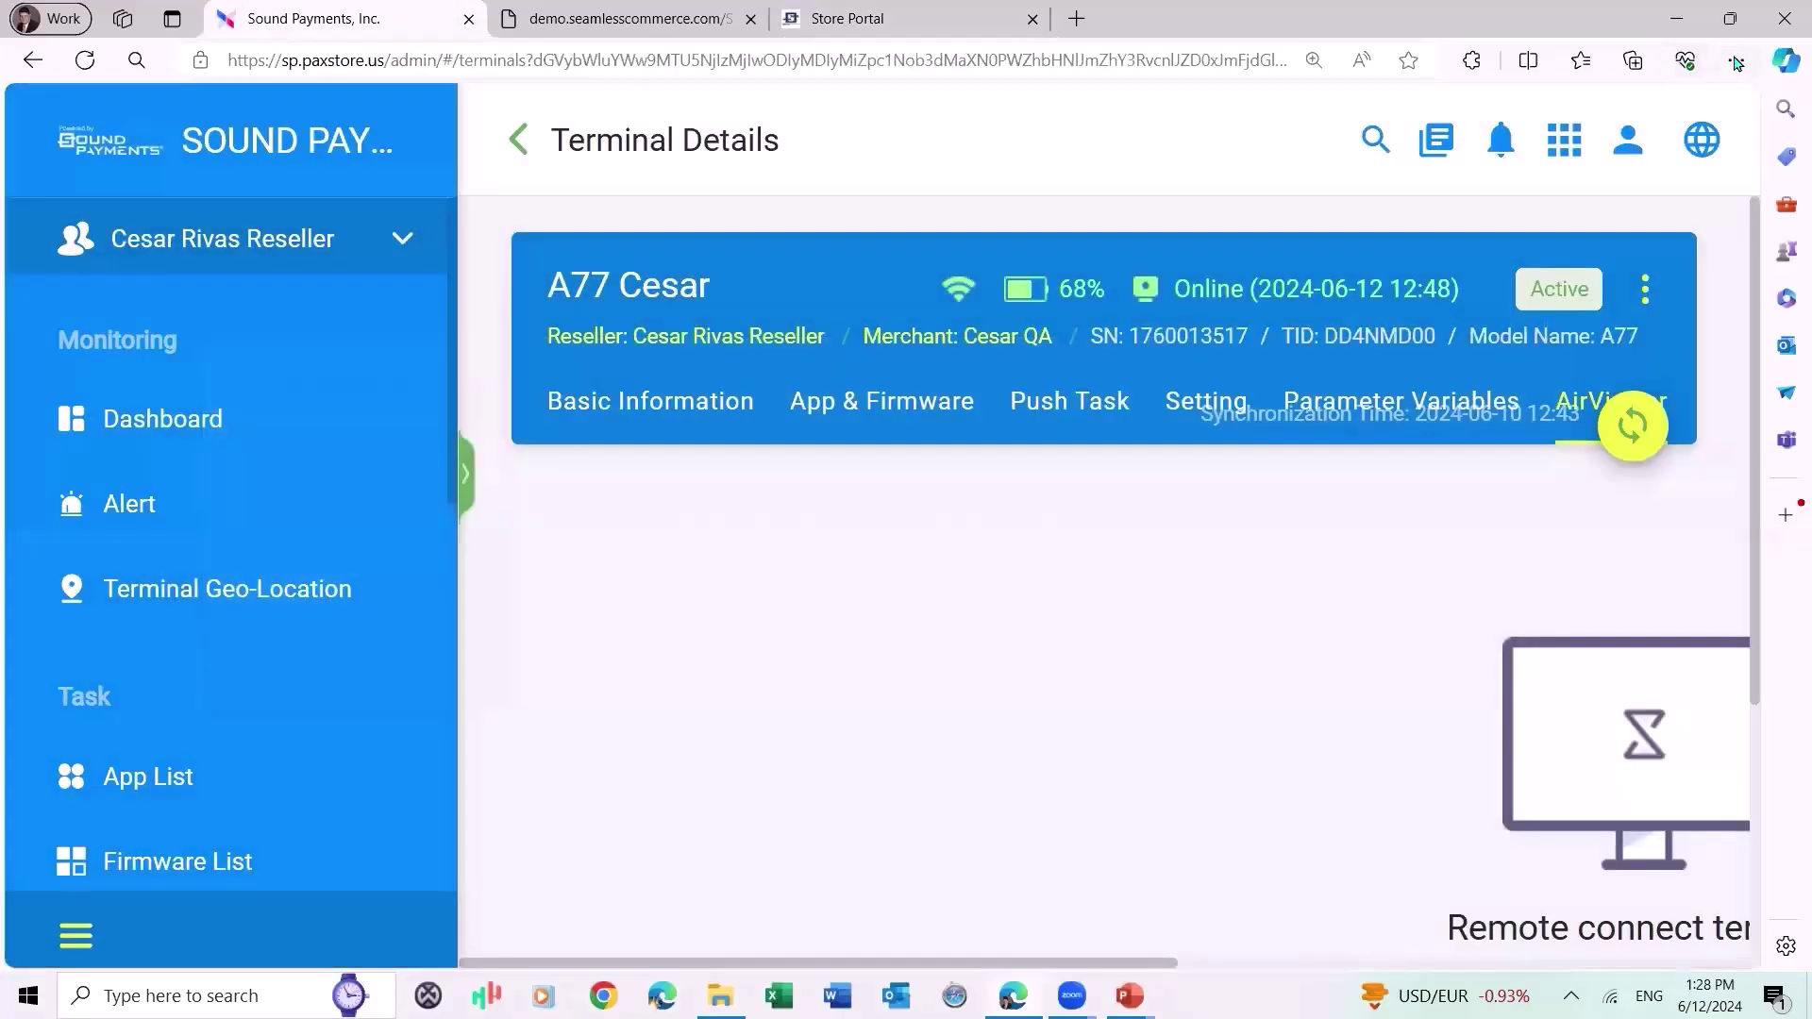
pyautogui.click(1737, 61)
pyautogui.click(1587, 223)
pyautogui.click(1587, 223)
pyautogui.click(1587, 224)
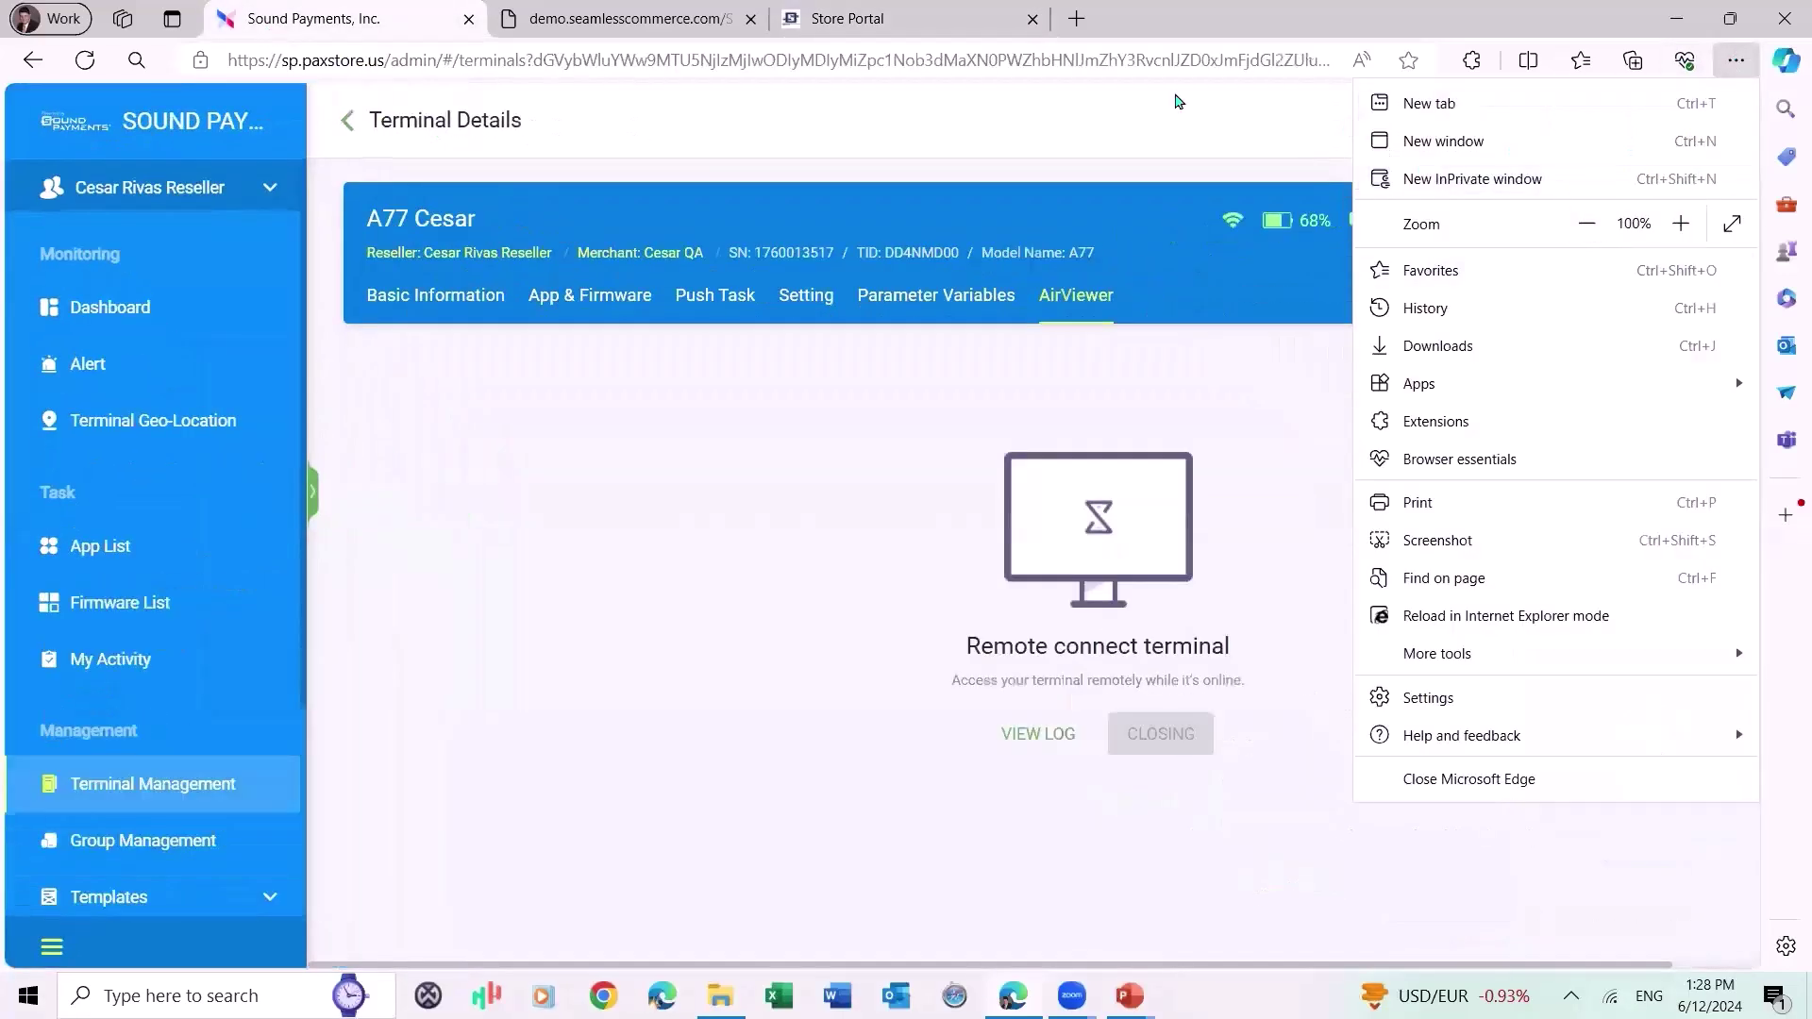
pyautogui.click(847, 453)
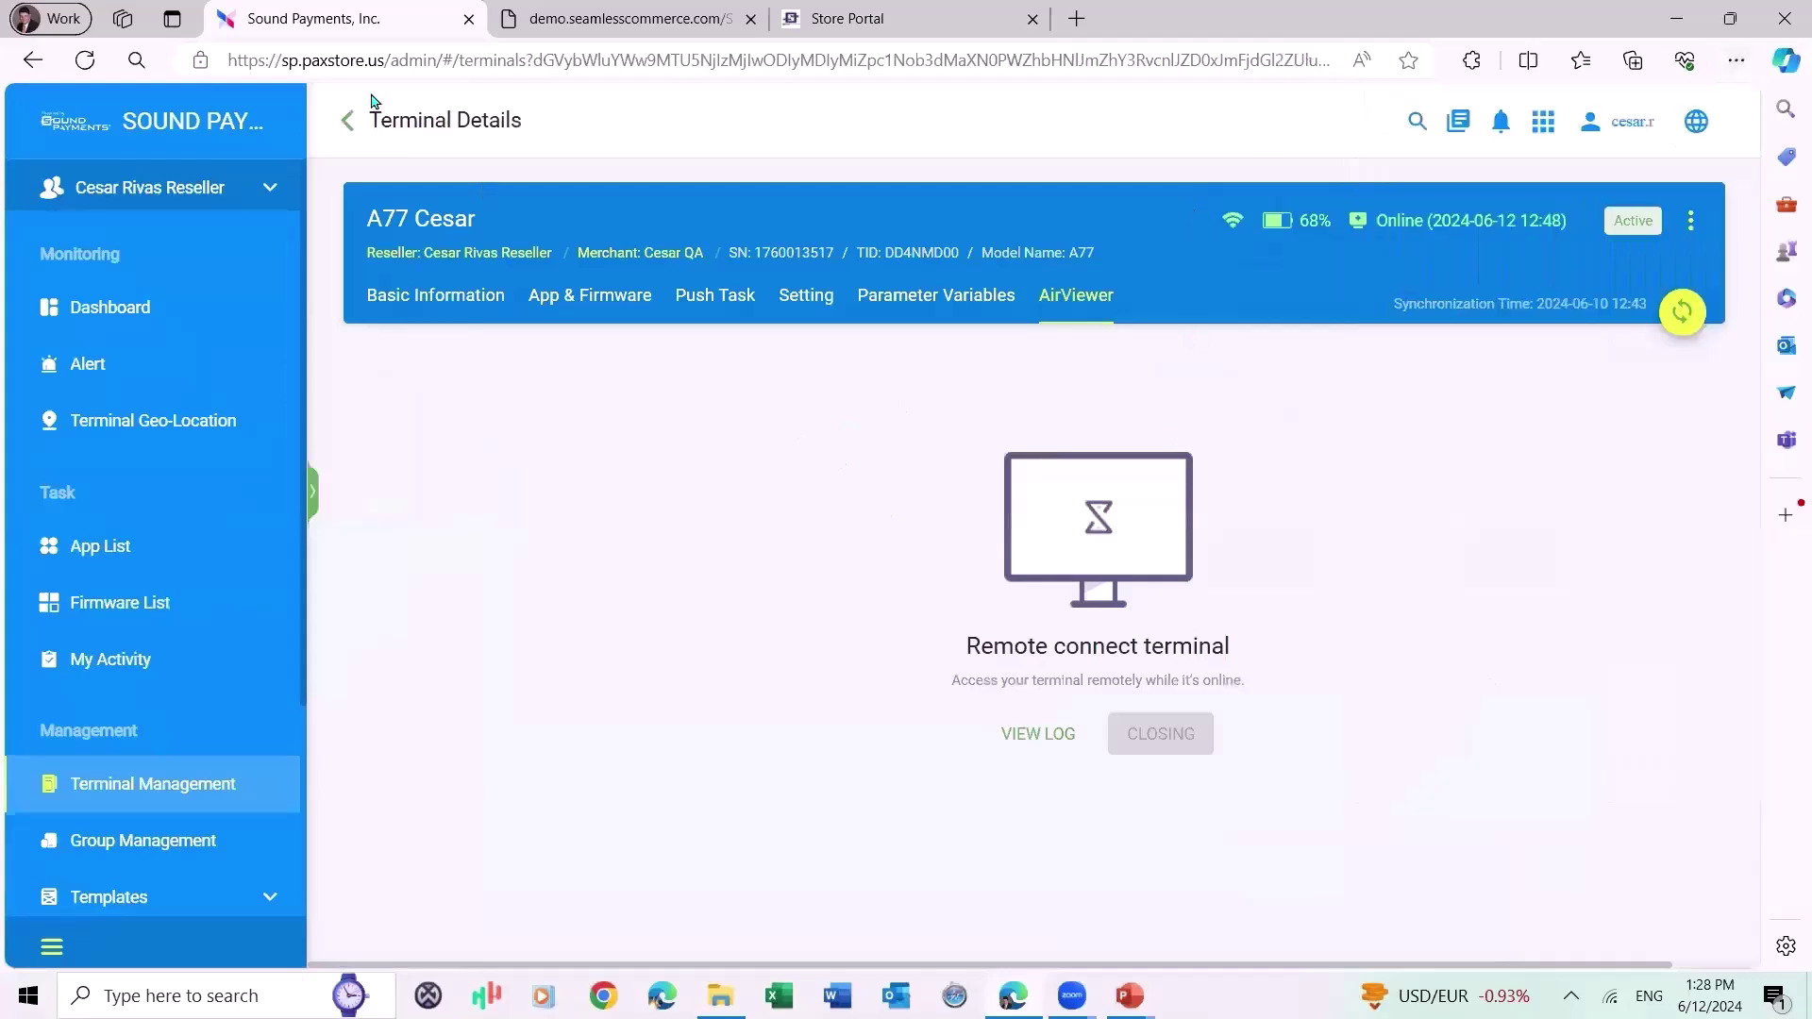
# Start the remote connection to the A77 terminal and return to the Store Portal.
pyautogui.click(1161, 734)
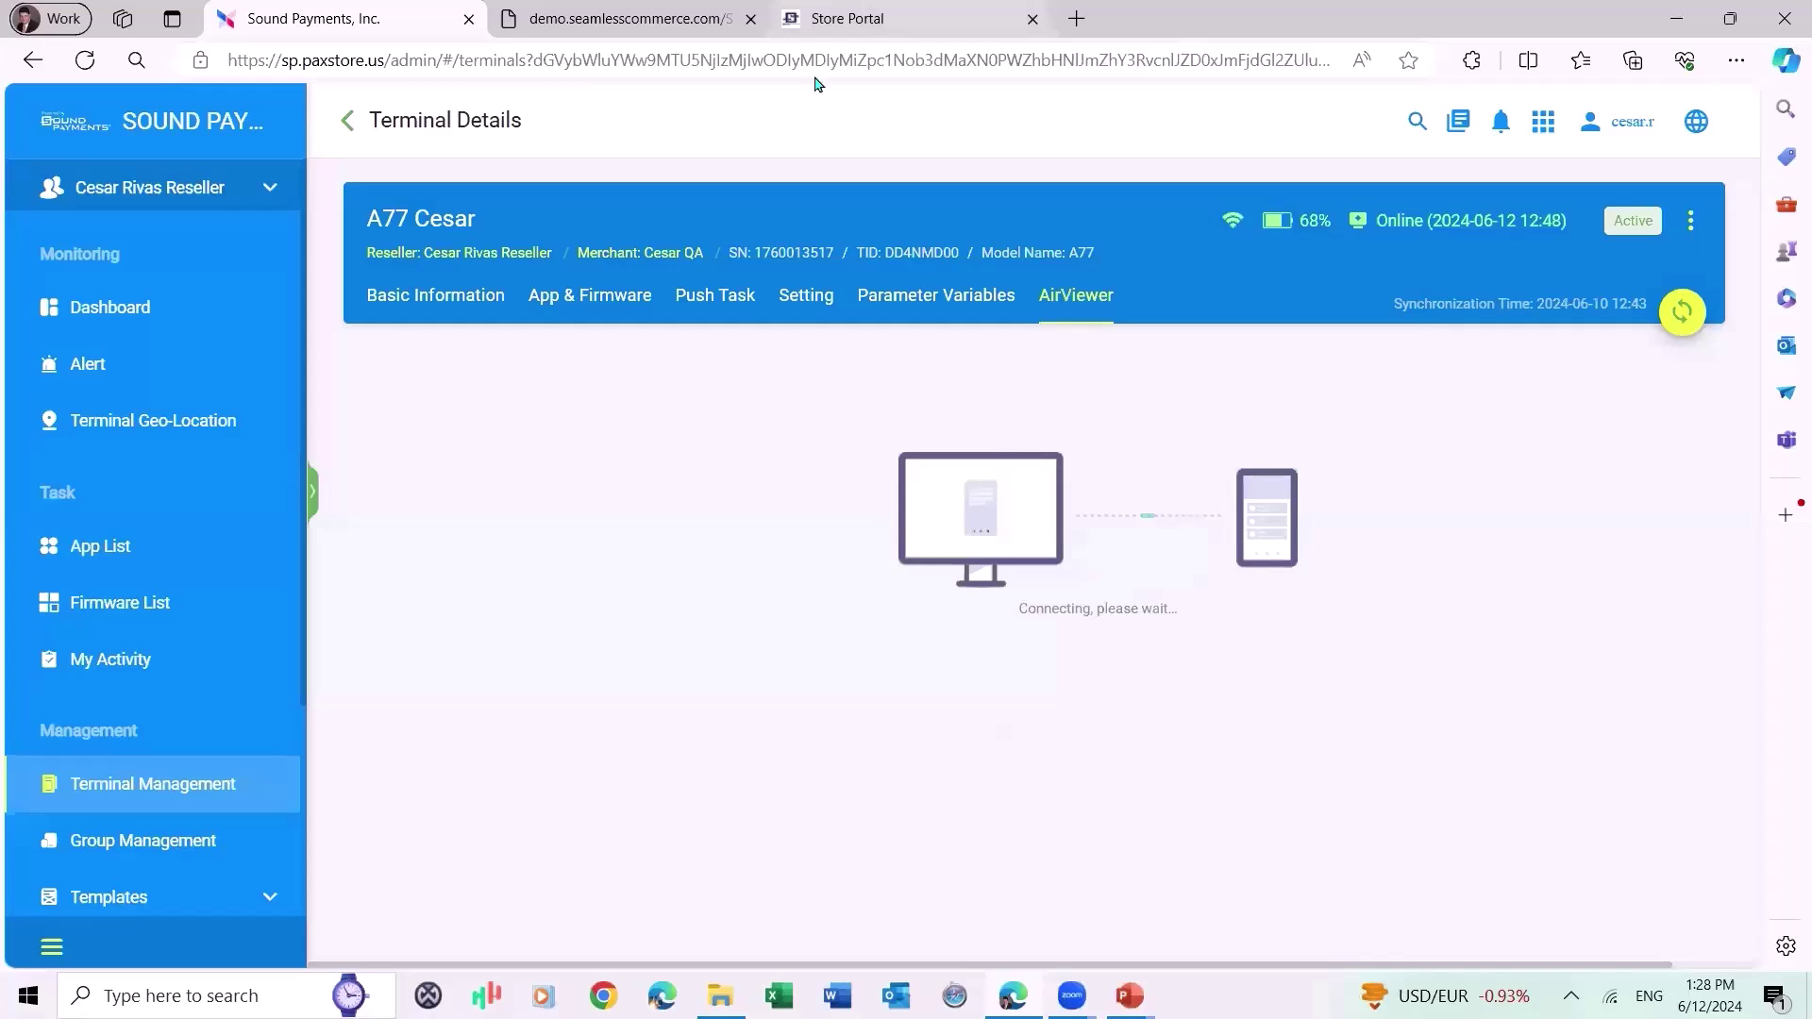
pyautogui.click(829, 19)
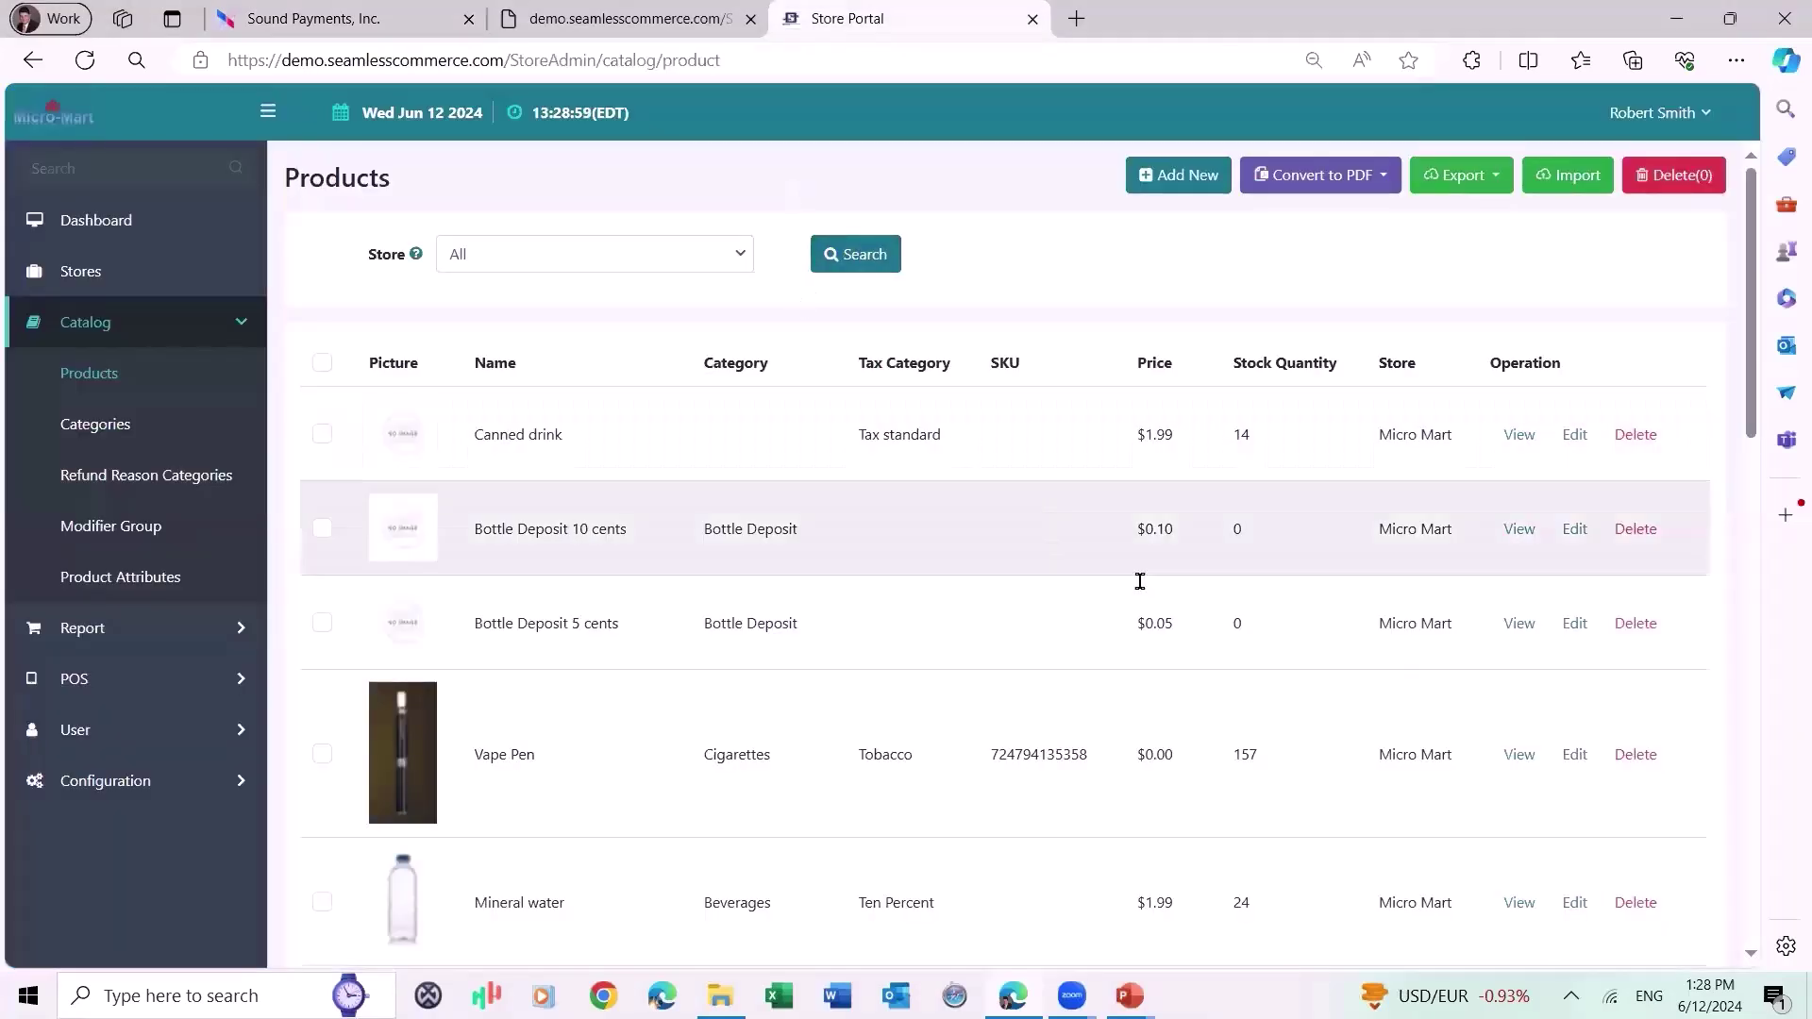
# Open the Vape Pen product for editing and review its General Information and Price fields.
pyautogui.click(1574, 755)
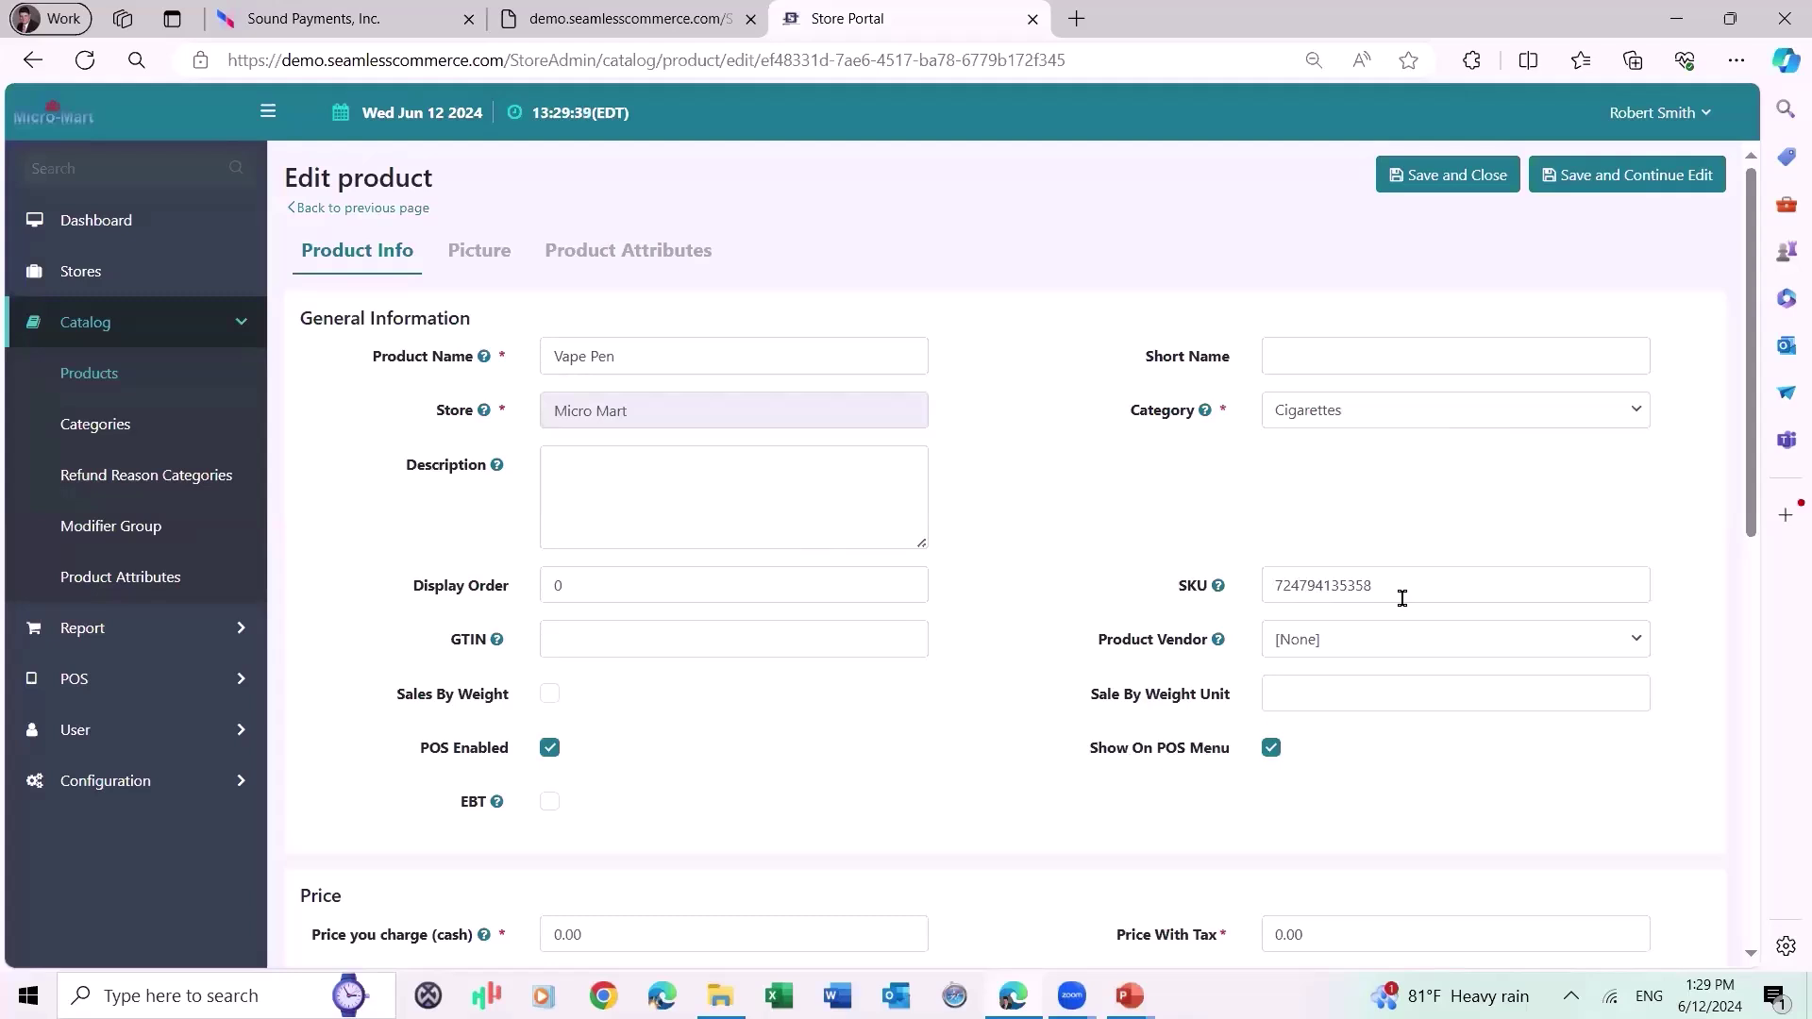
pyautogui.click(772, 642)
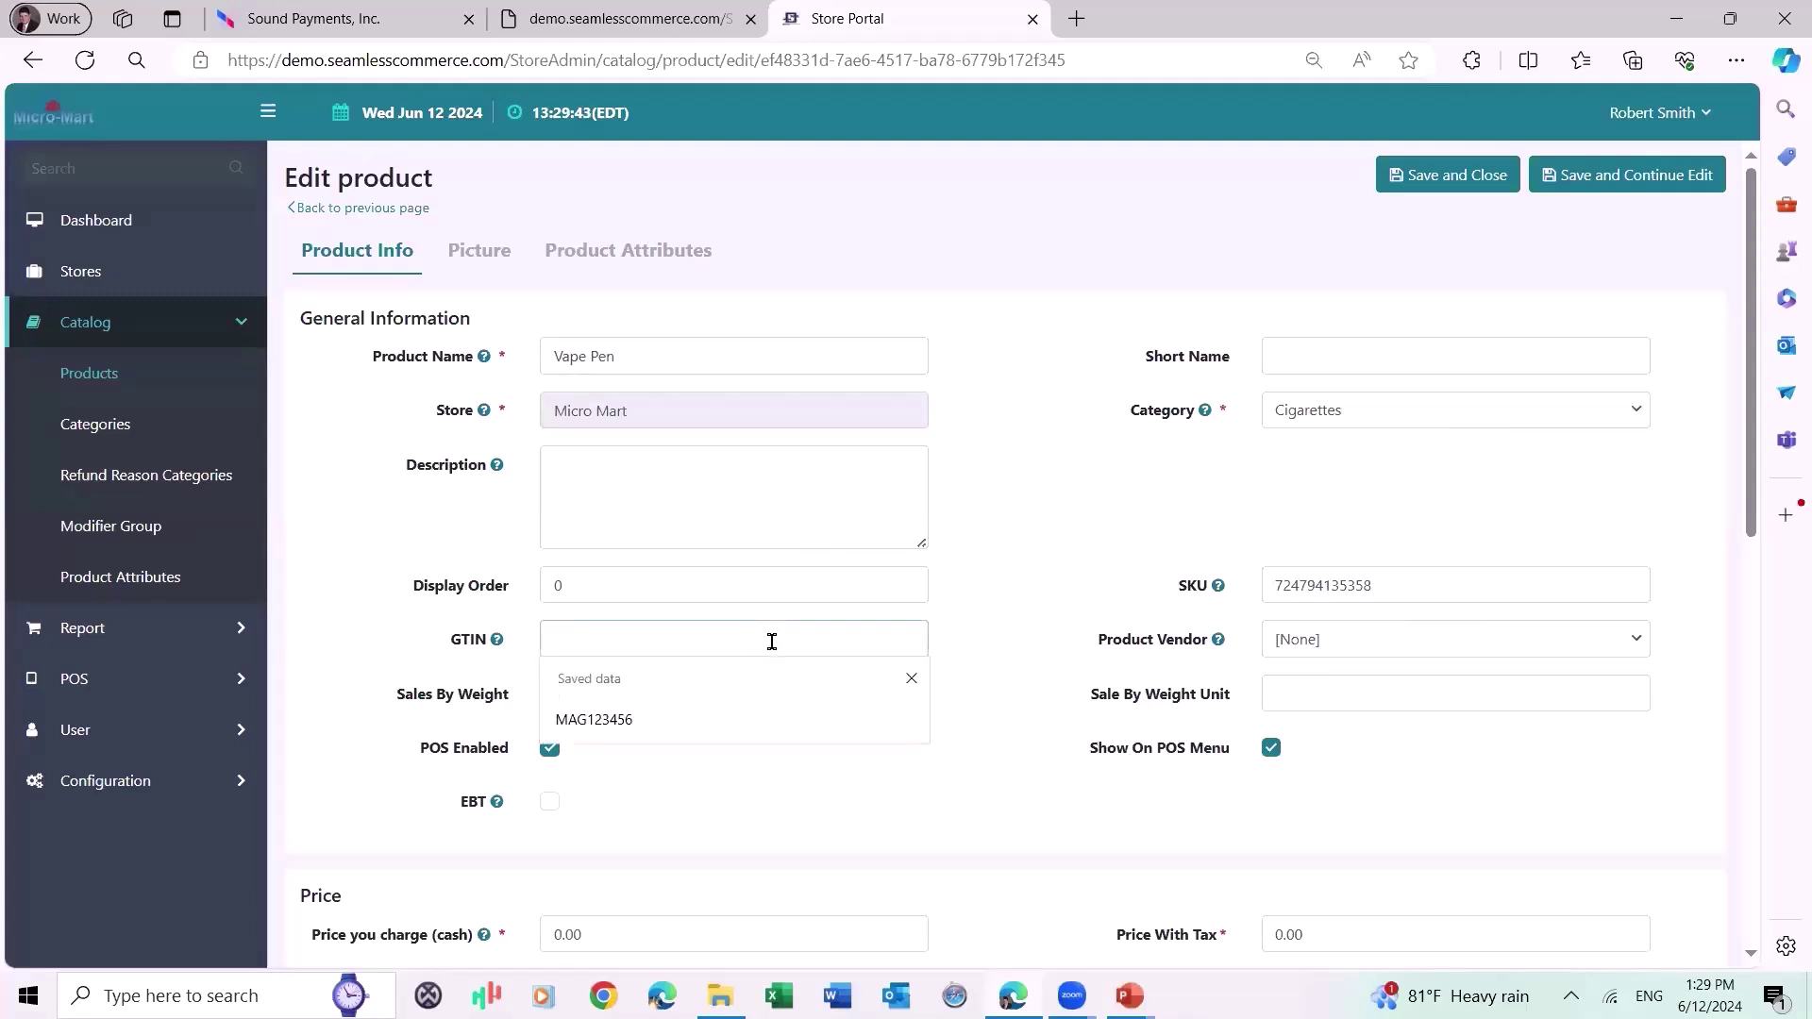
pyautogui.click(978, 642)
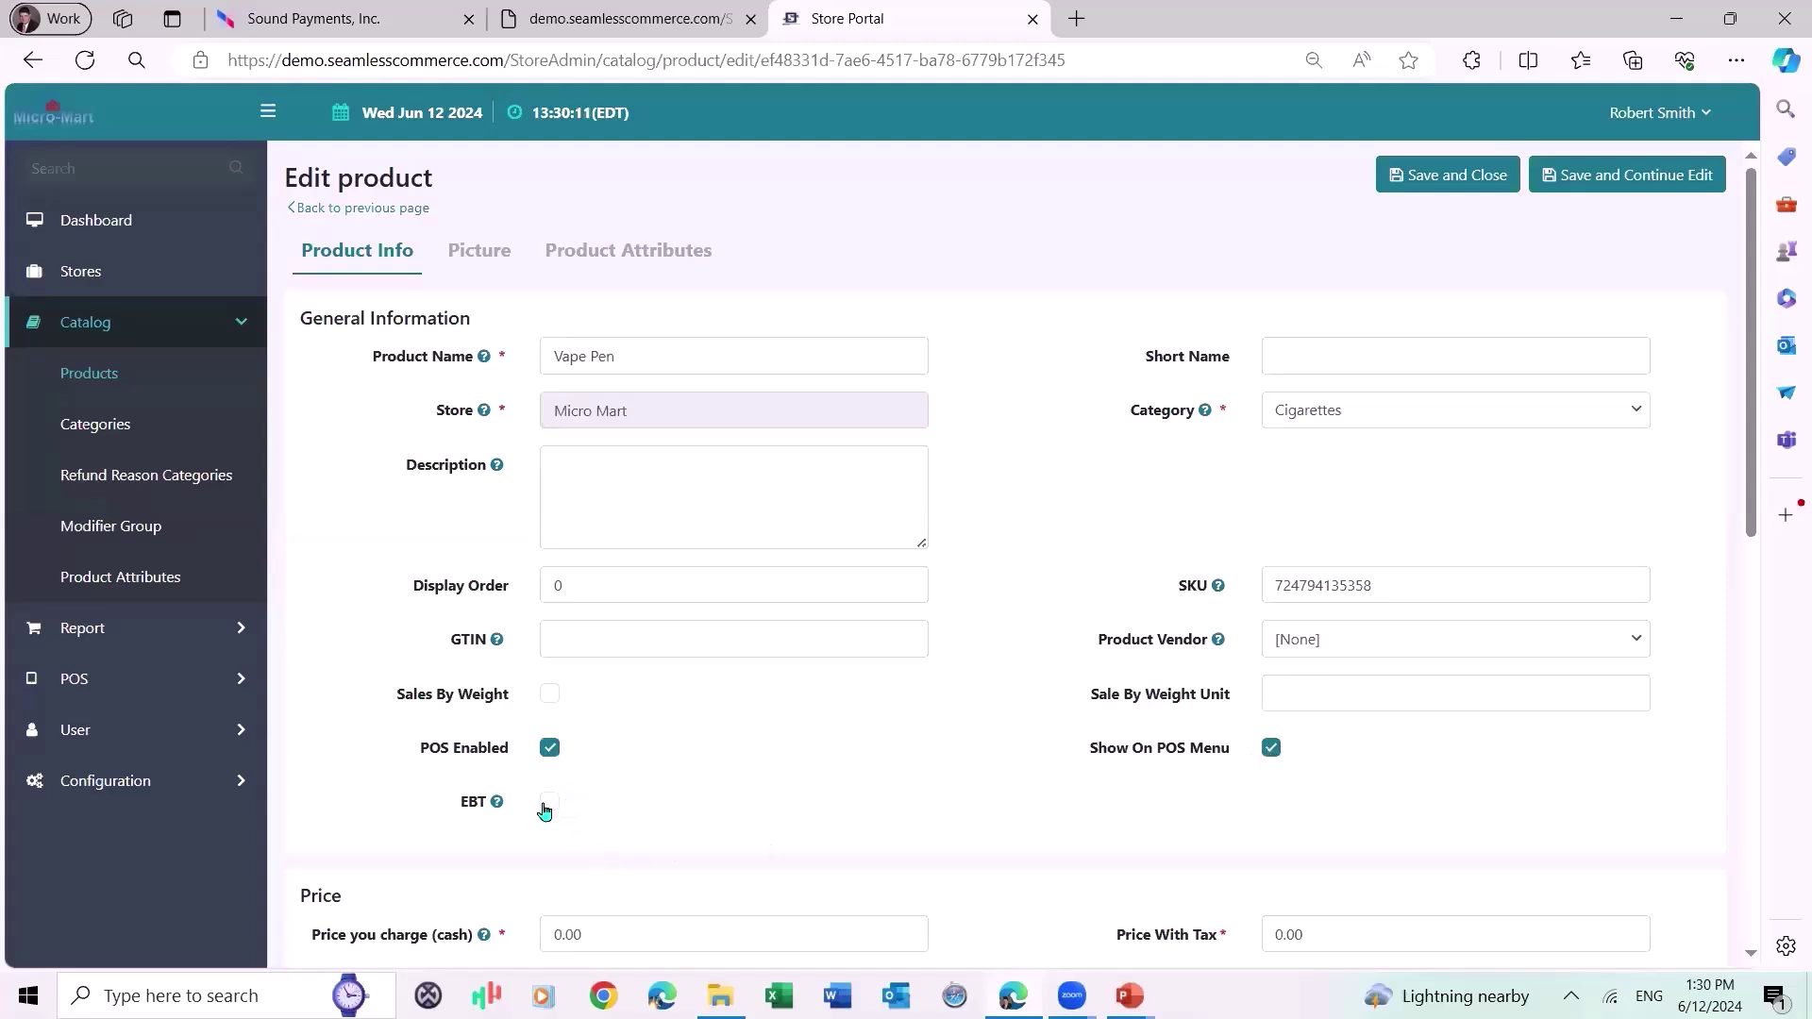
pyautogui.moveTo(500, 804)
pyautogui.scroll(-3, 750, 722)
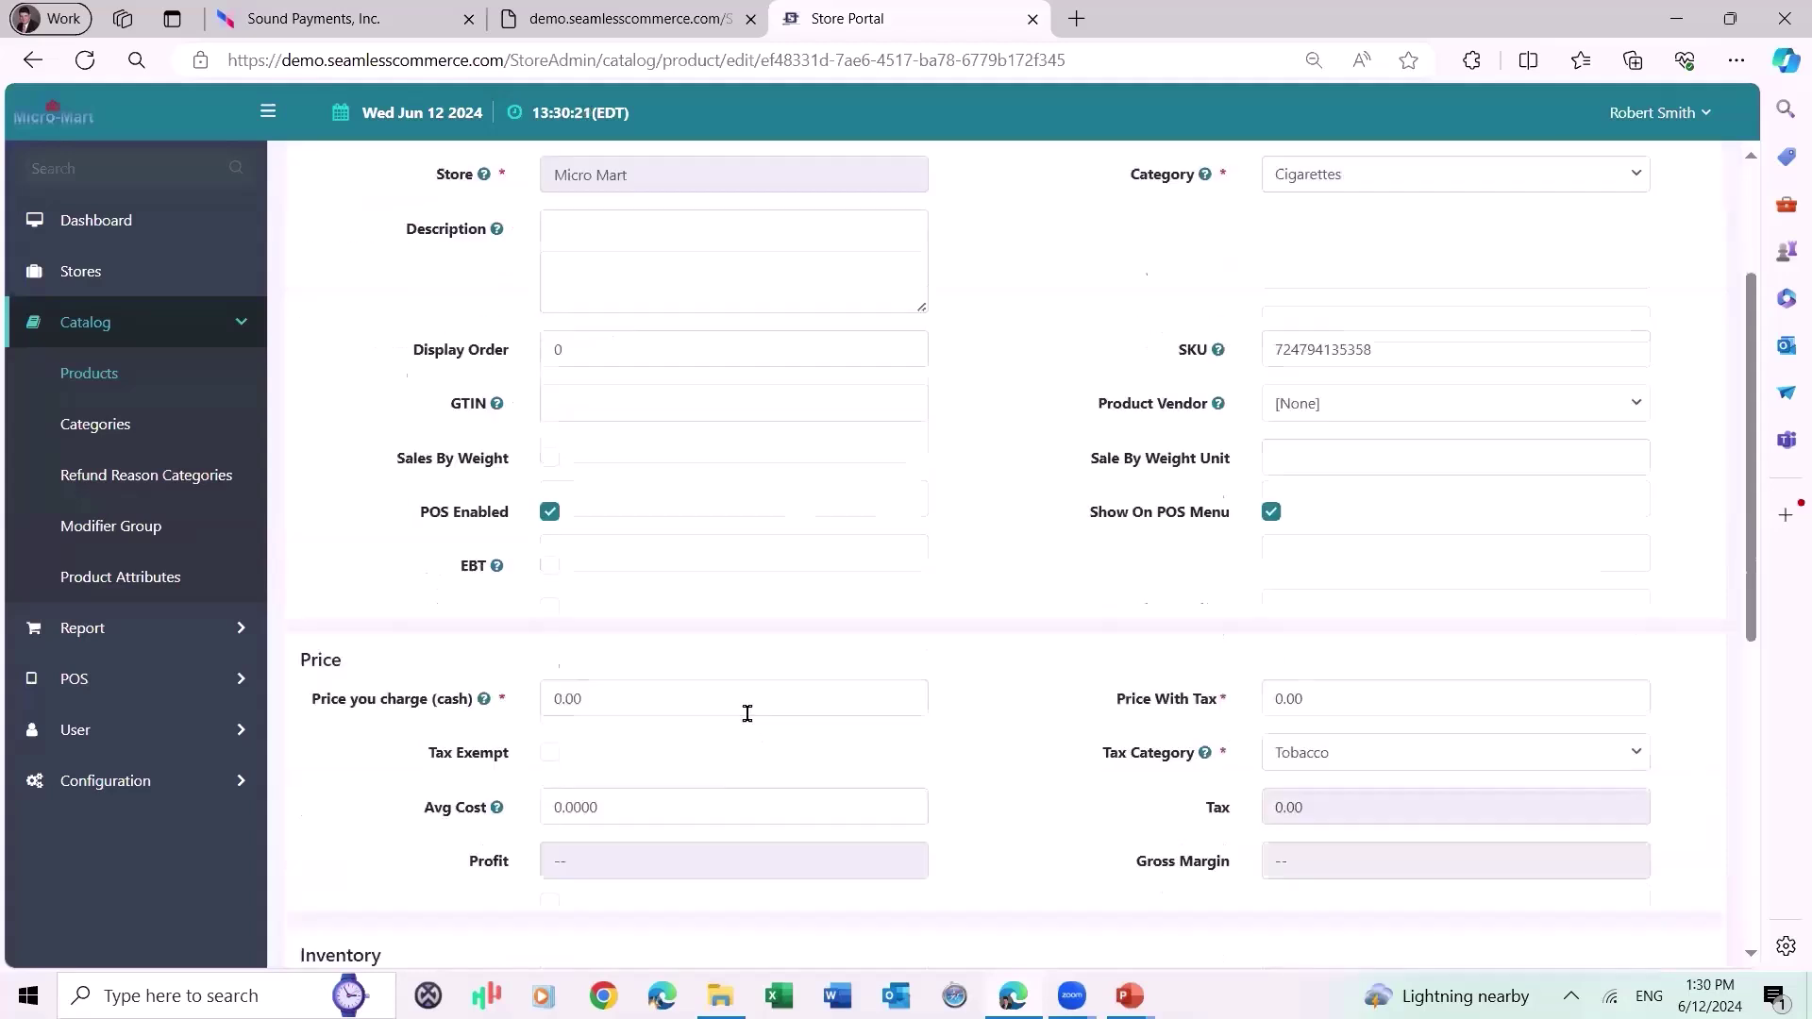
pyautogui.scroll(-3, 927, 505)
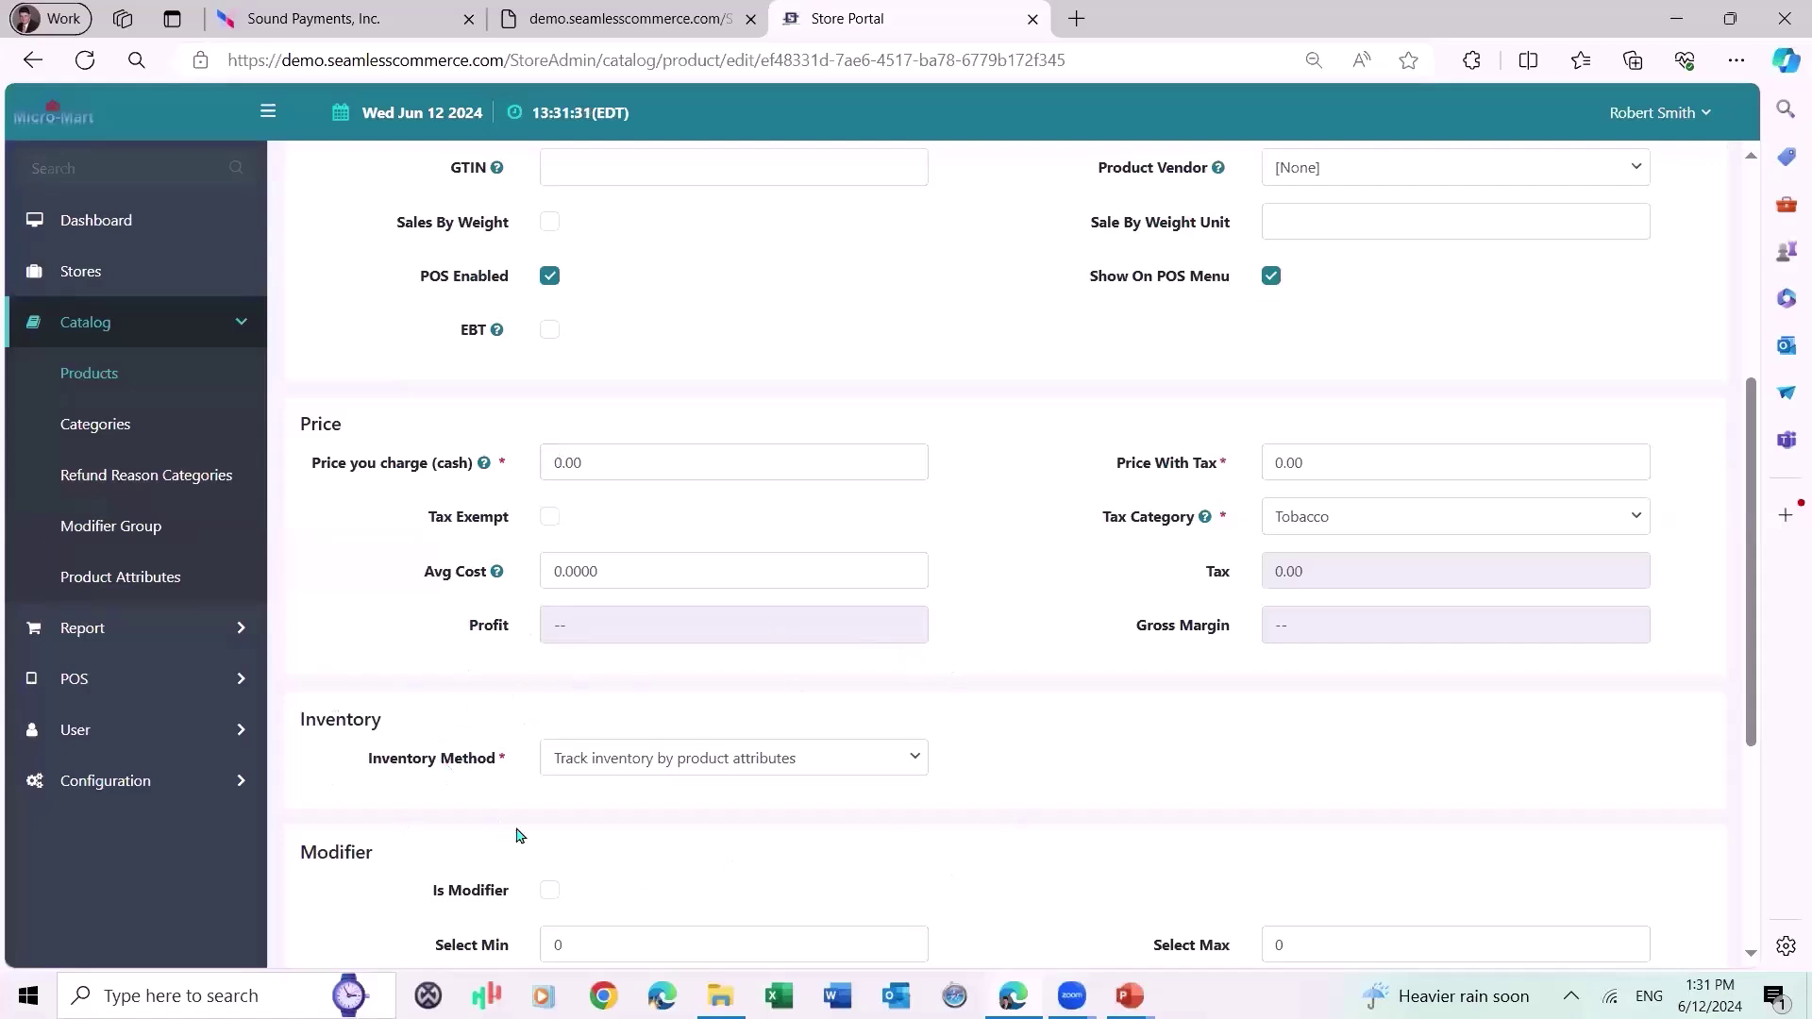
# Try the inventory methods Don't track inventory and Track inventory, and restore Track inventory by product attributes.
pyautogui.click(914, 754)
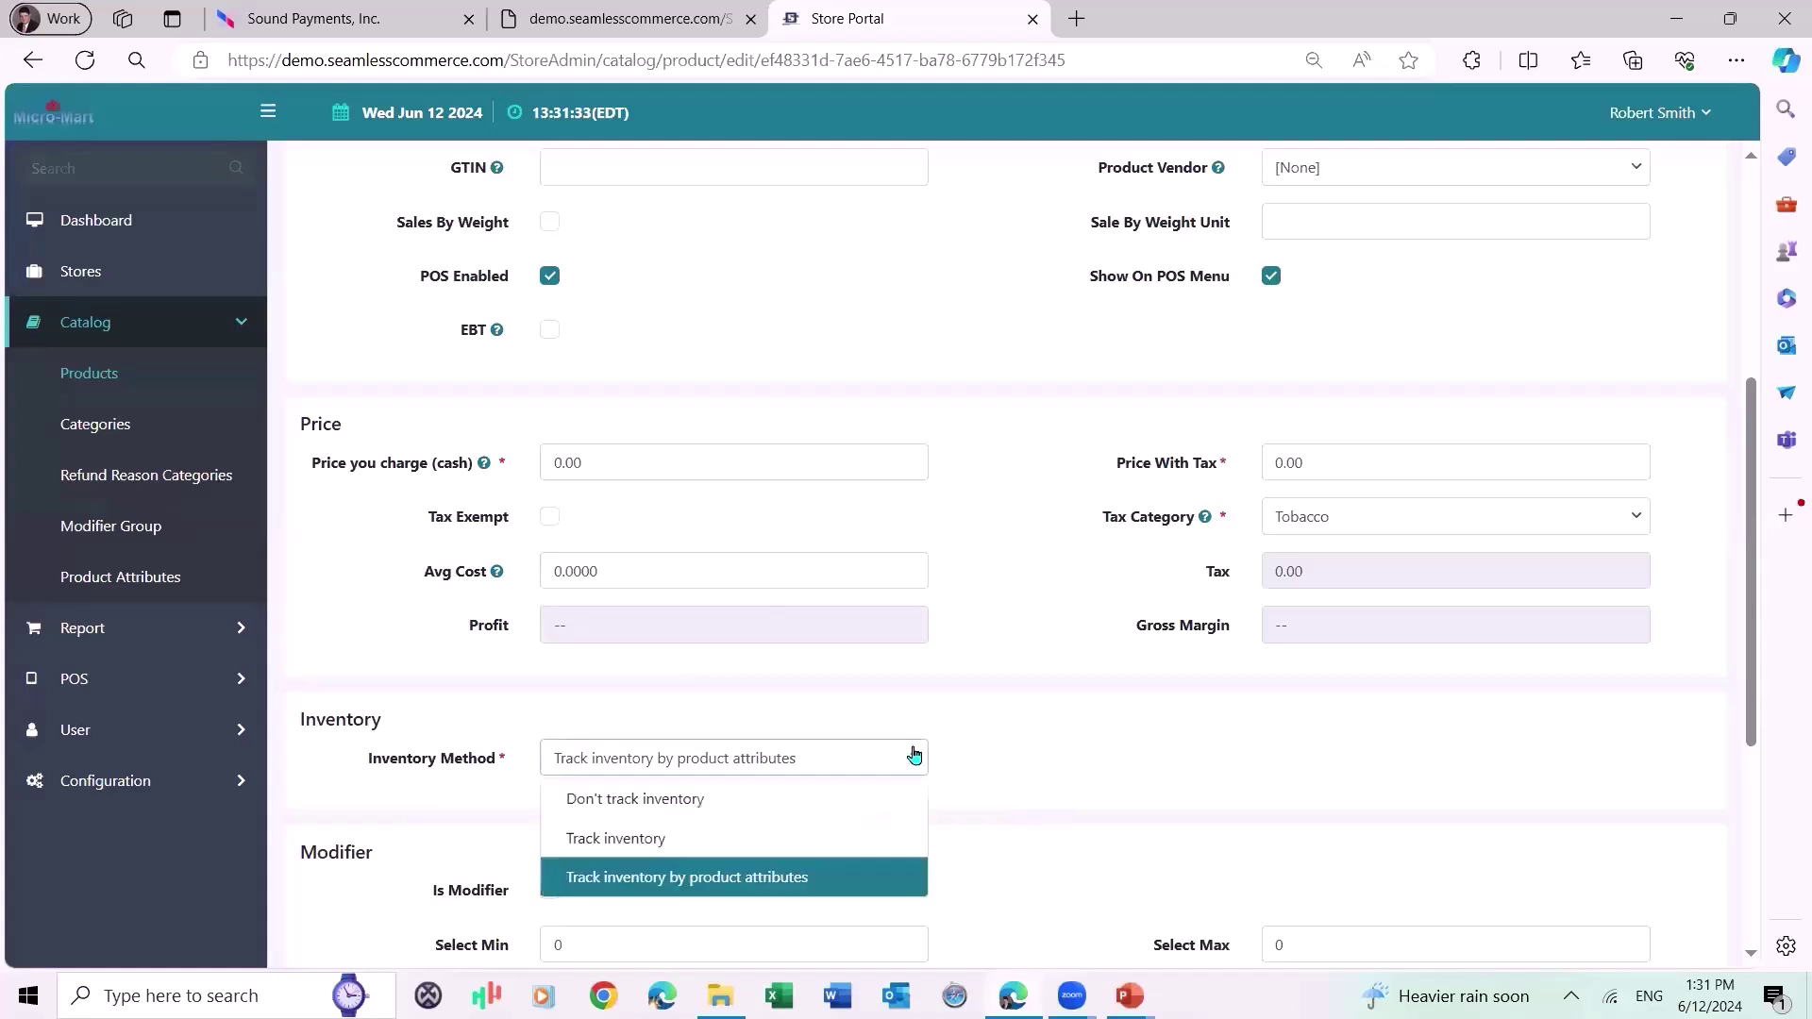
pyautogui.click(651, 798)
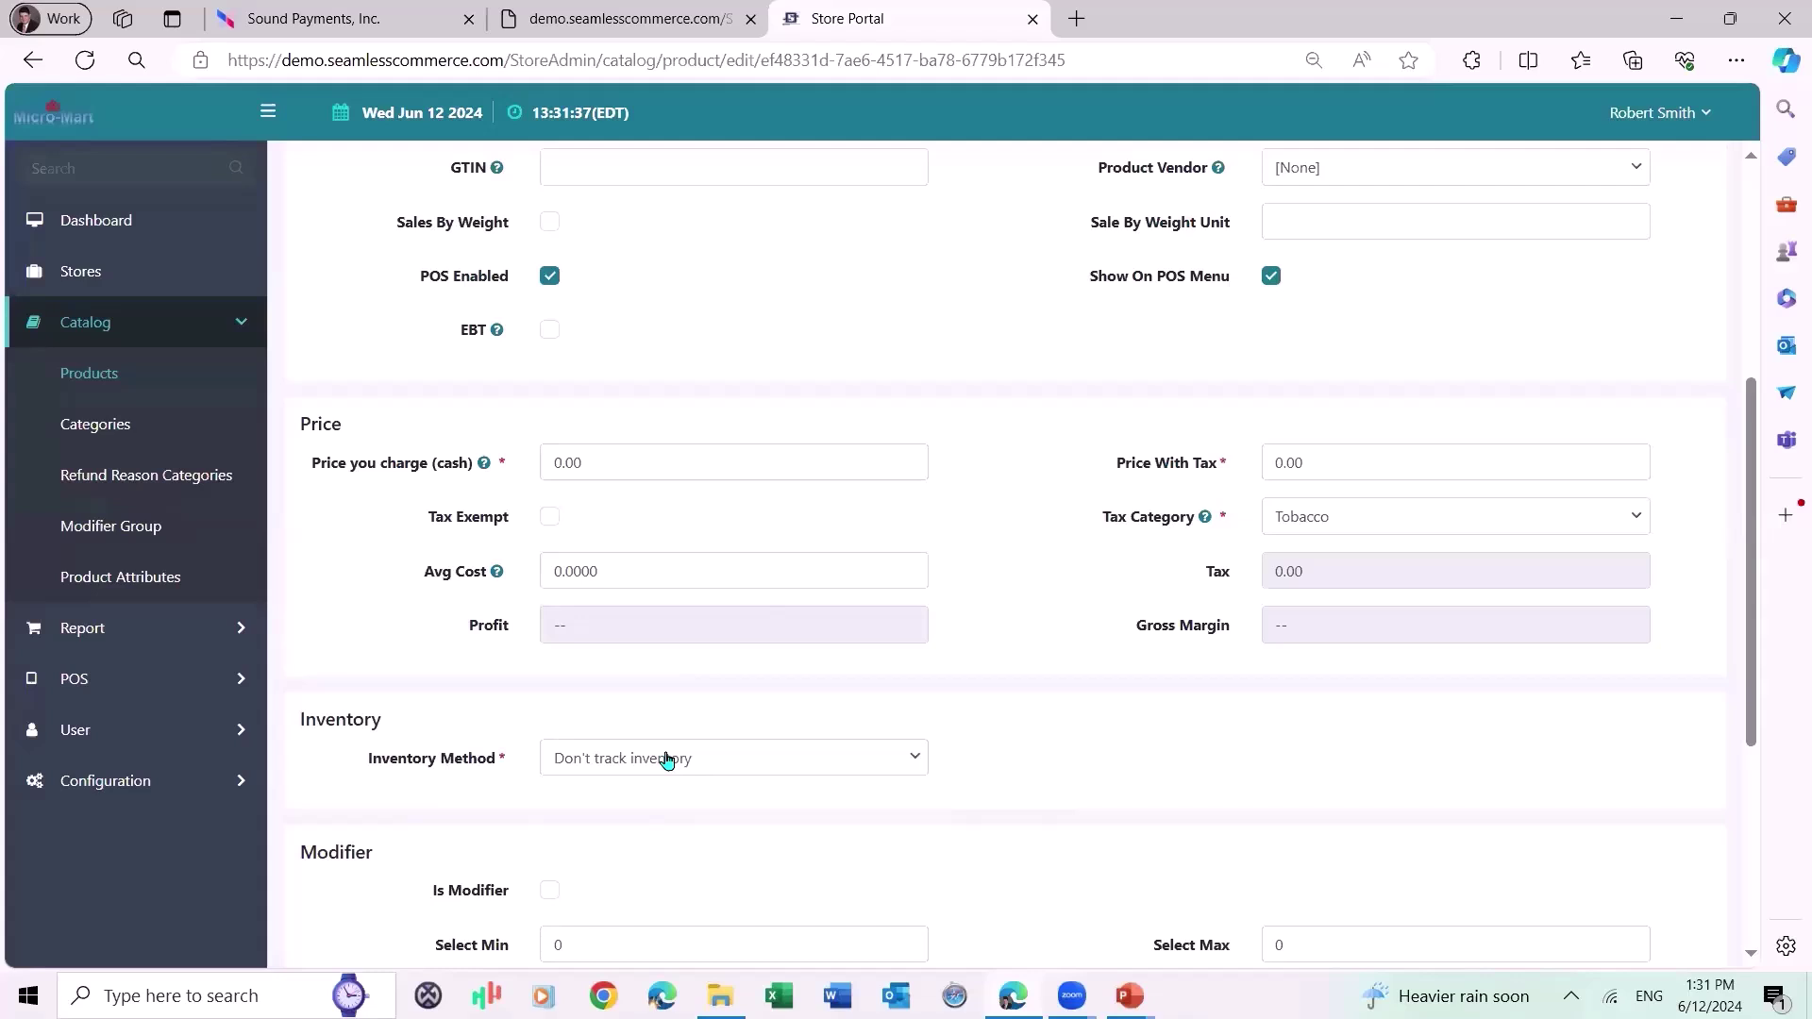
pyautogui.click(667, 759)
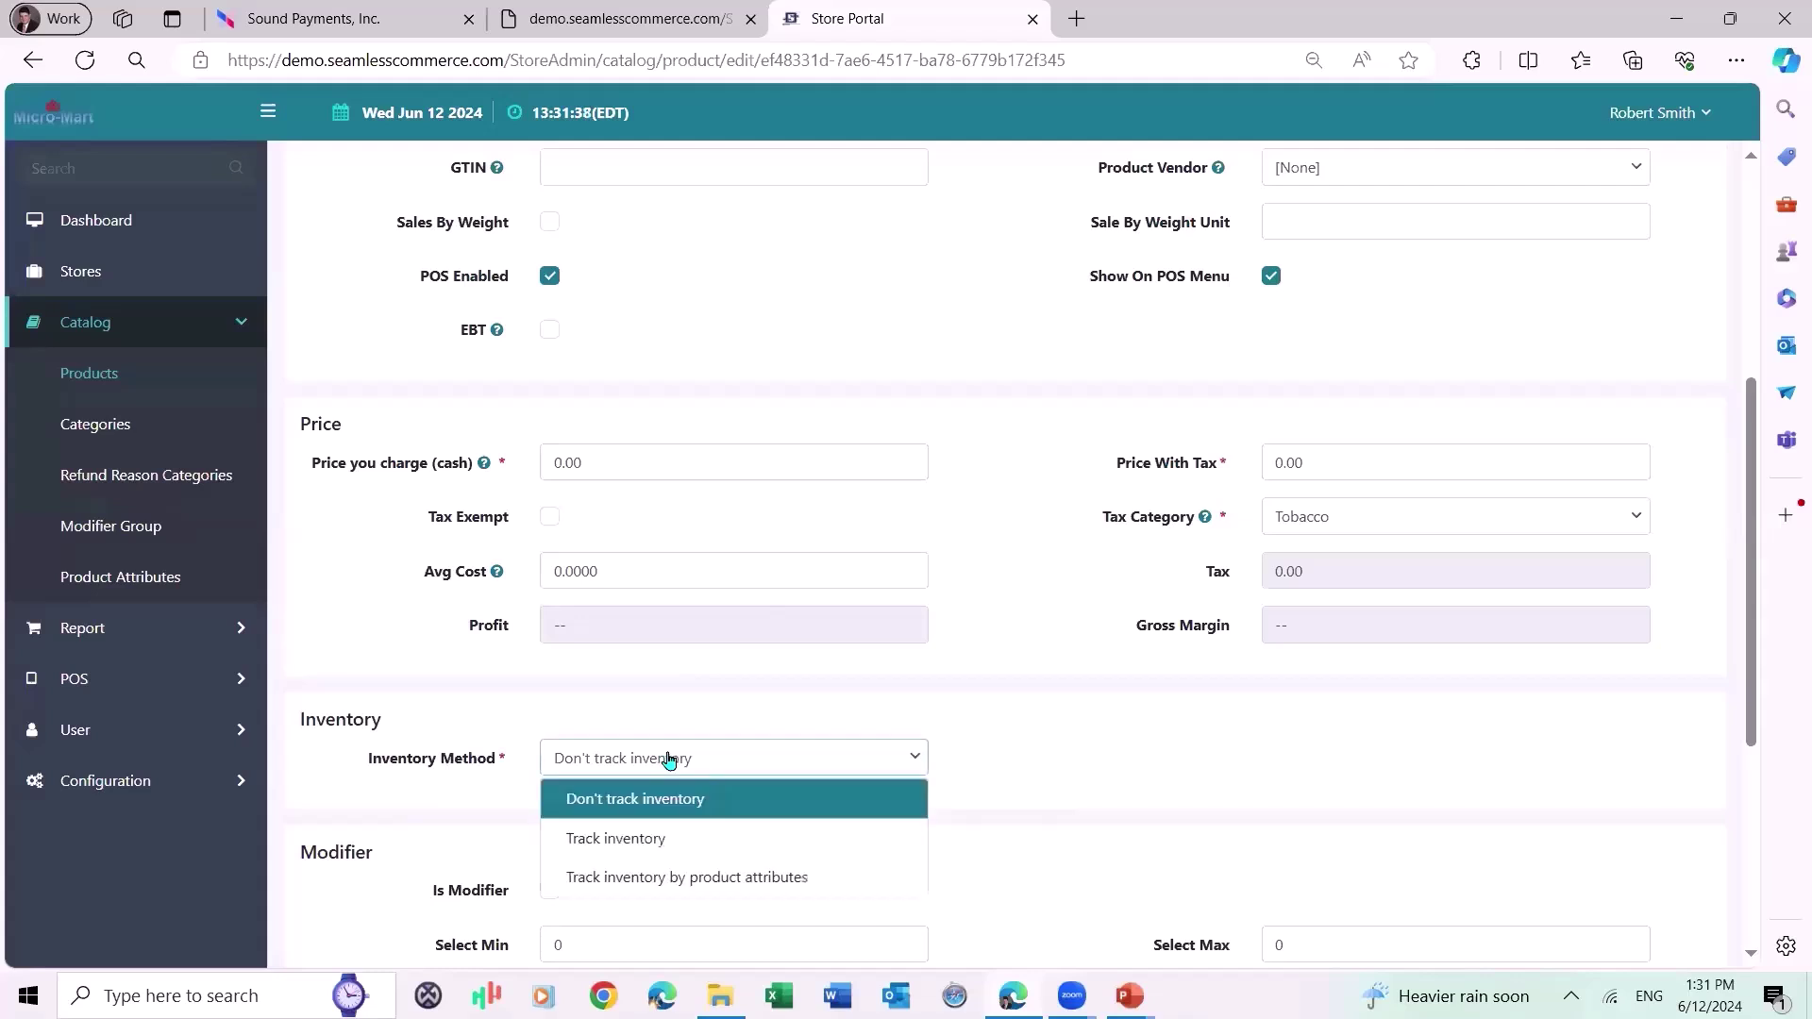
pyautogui.click(628, 843)
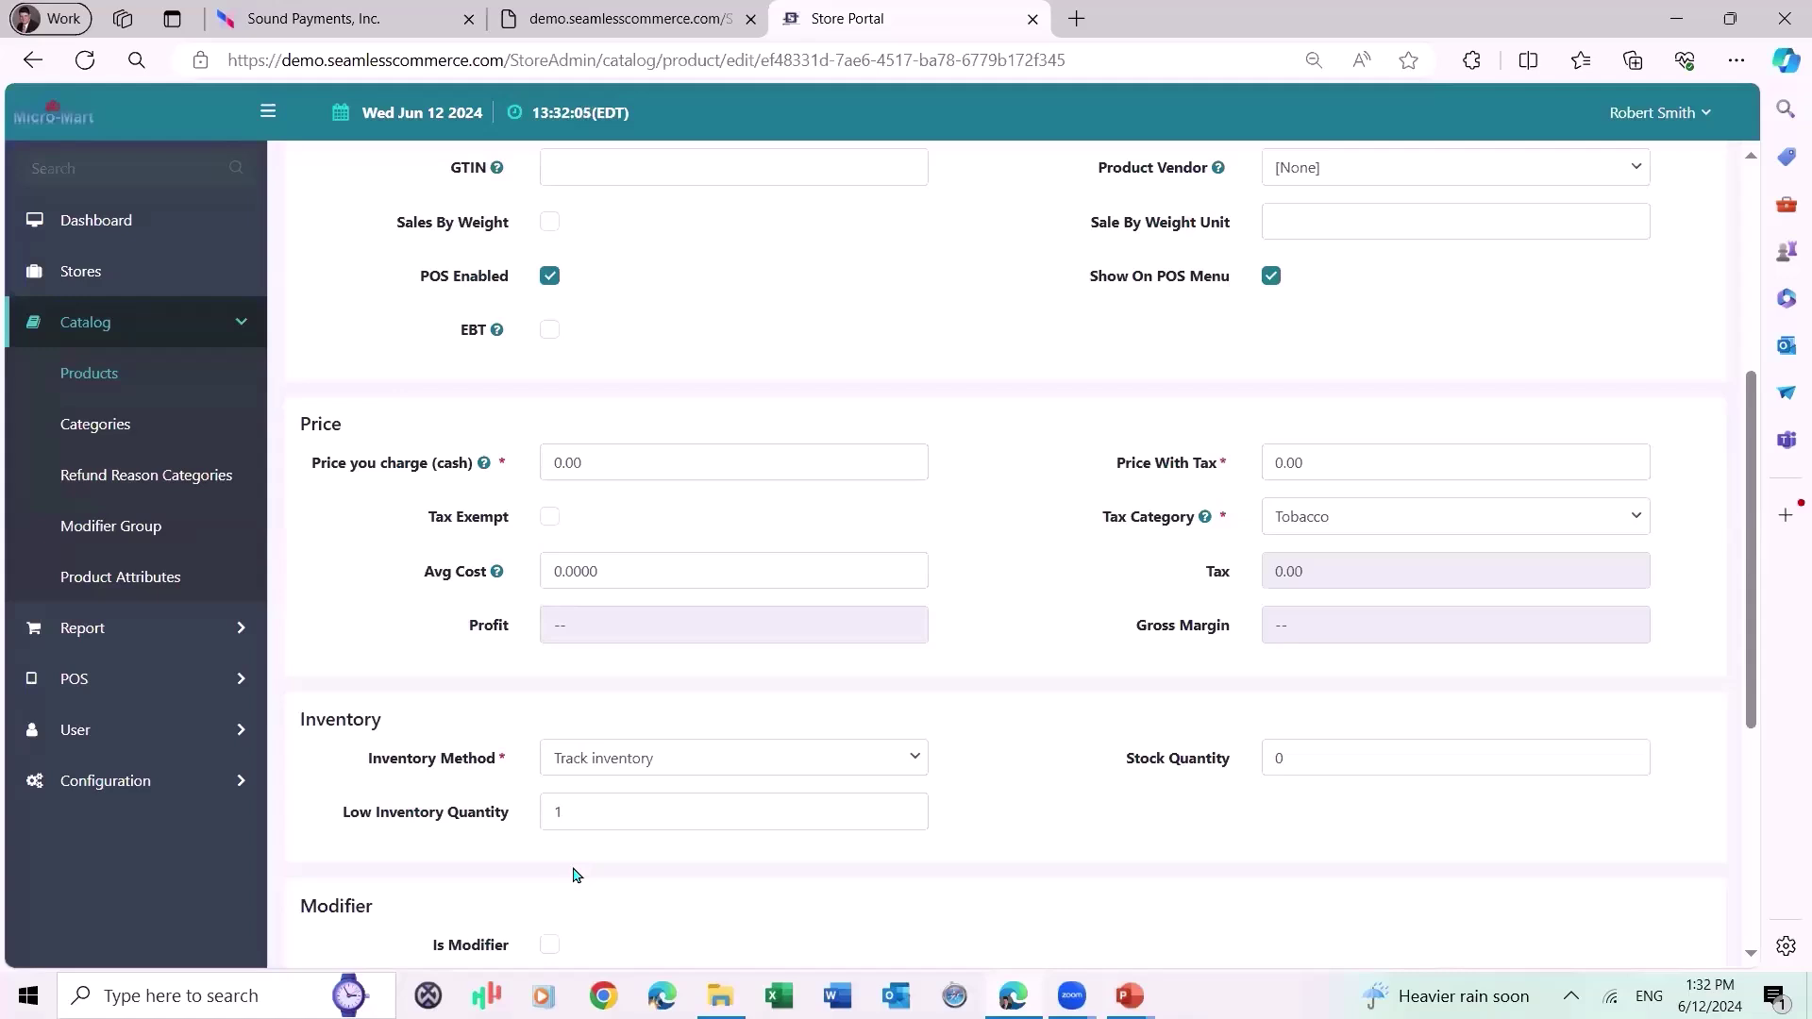
pyautogui.click(640, 765)
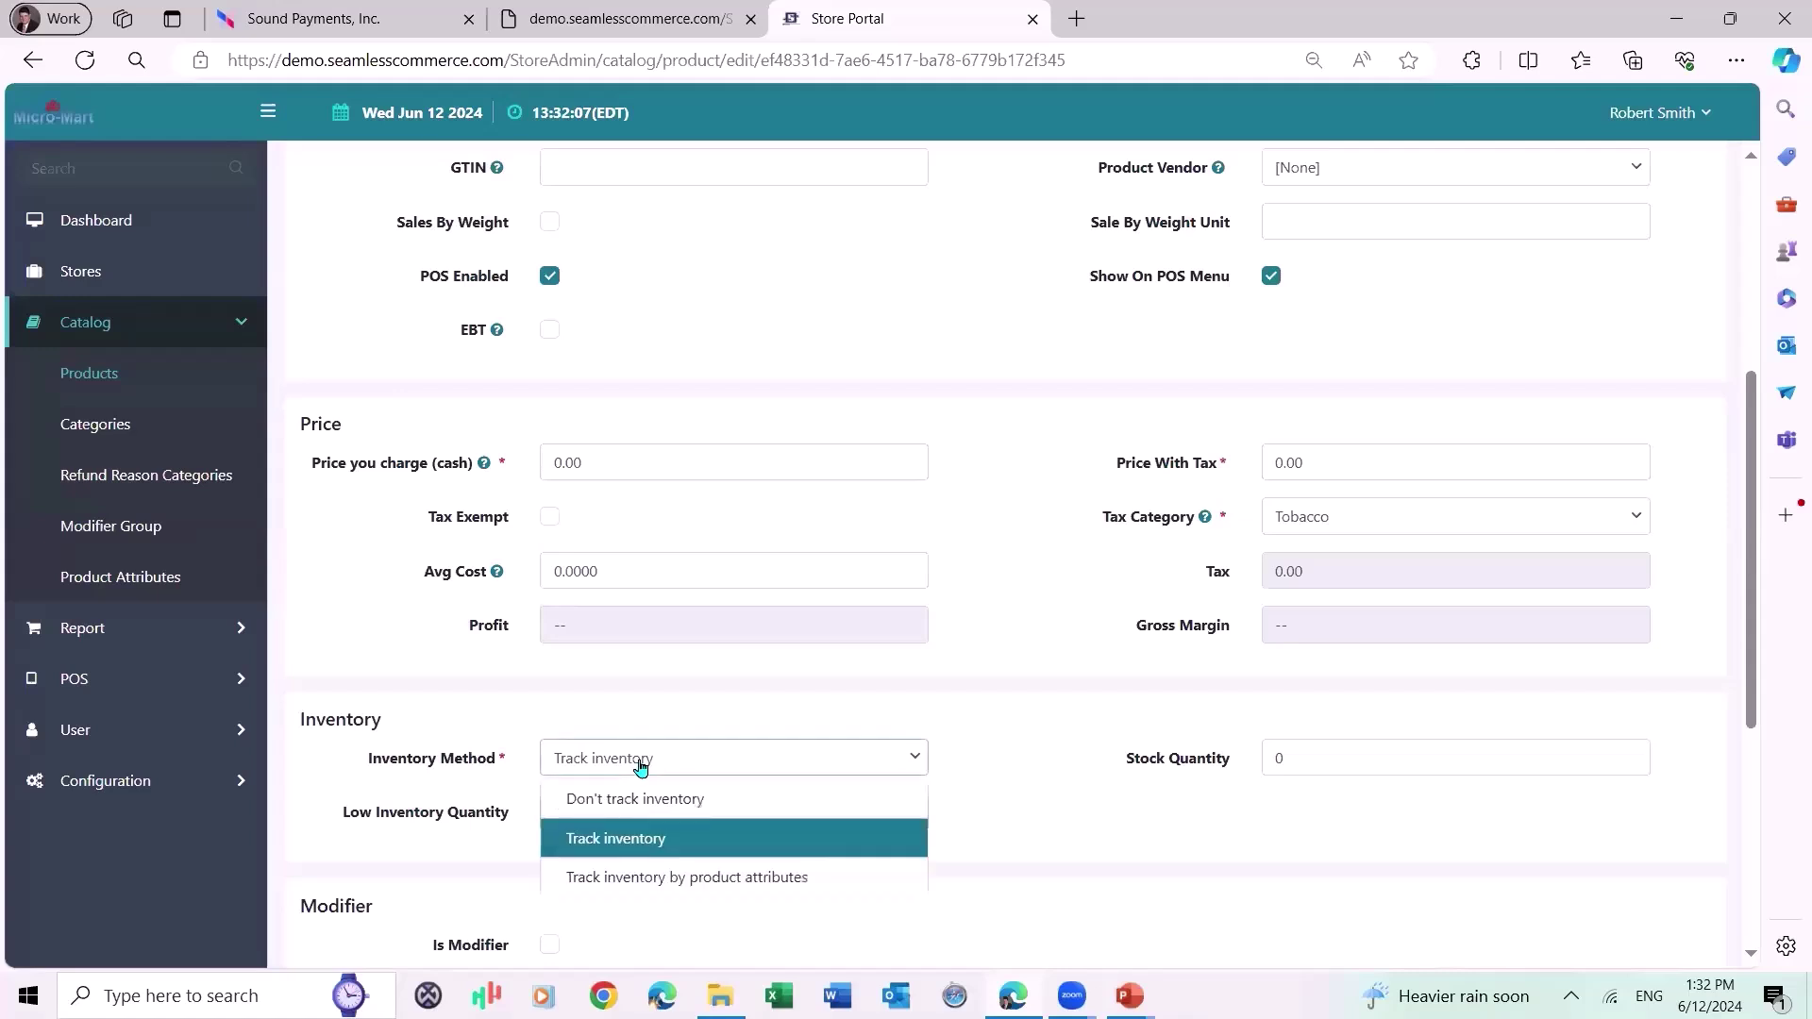
pyautogui.click(666, 878)
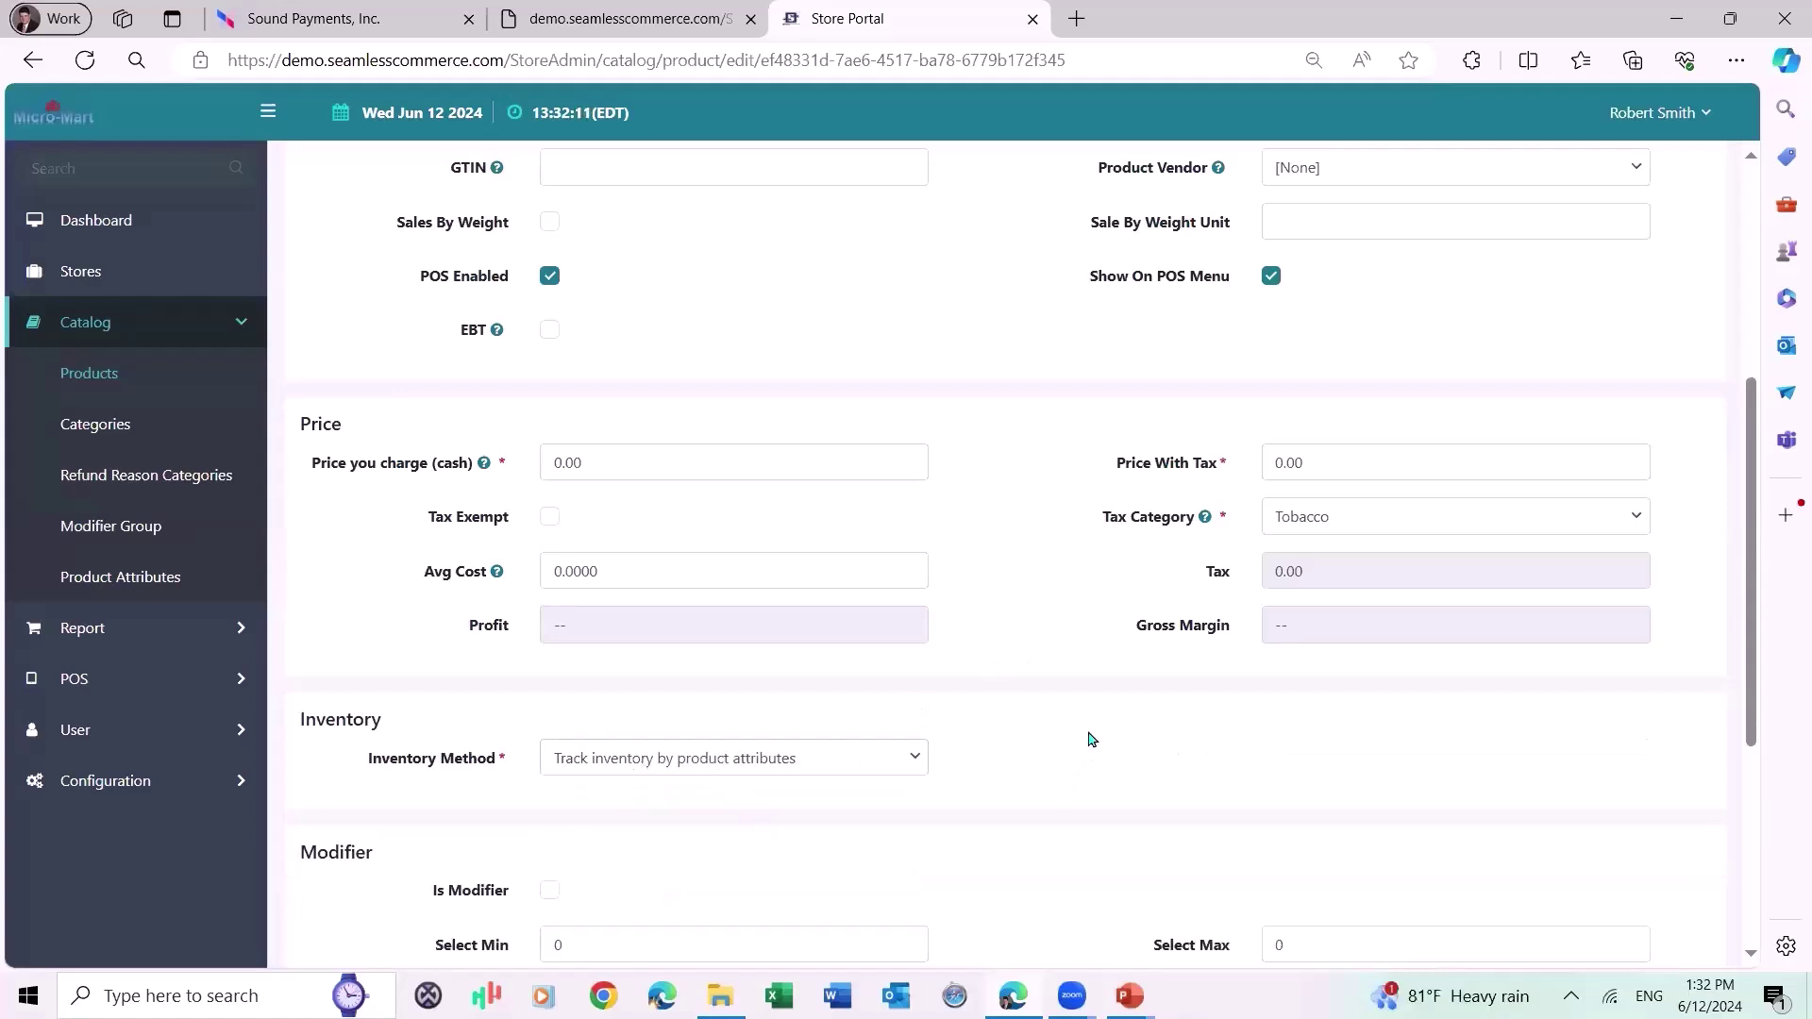
# Examine the product's modifier chooser and the modifier groups available for it, without selecting any.
pyautogui.scroll(-3, 1090, 739)
pyautogui.scroll(-1, 1091, 739)
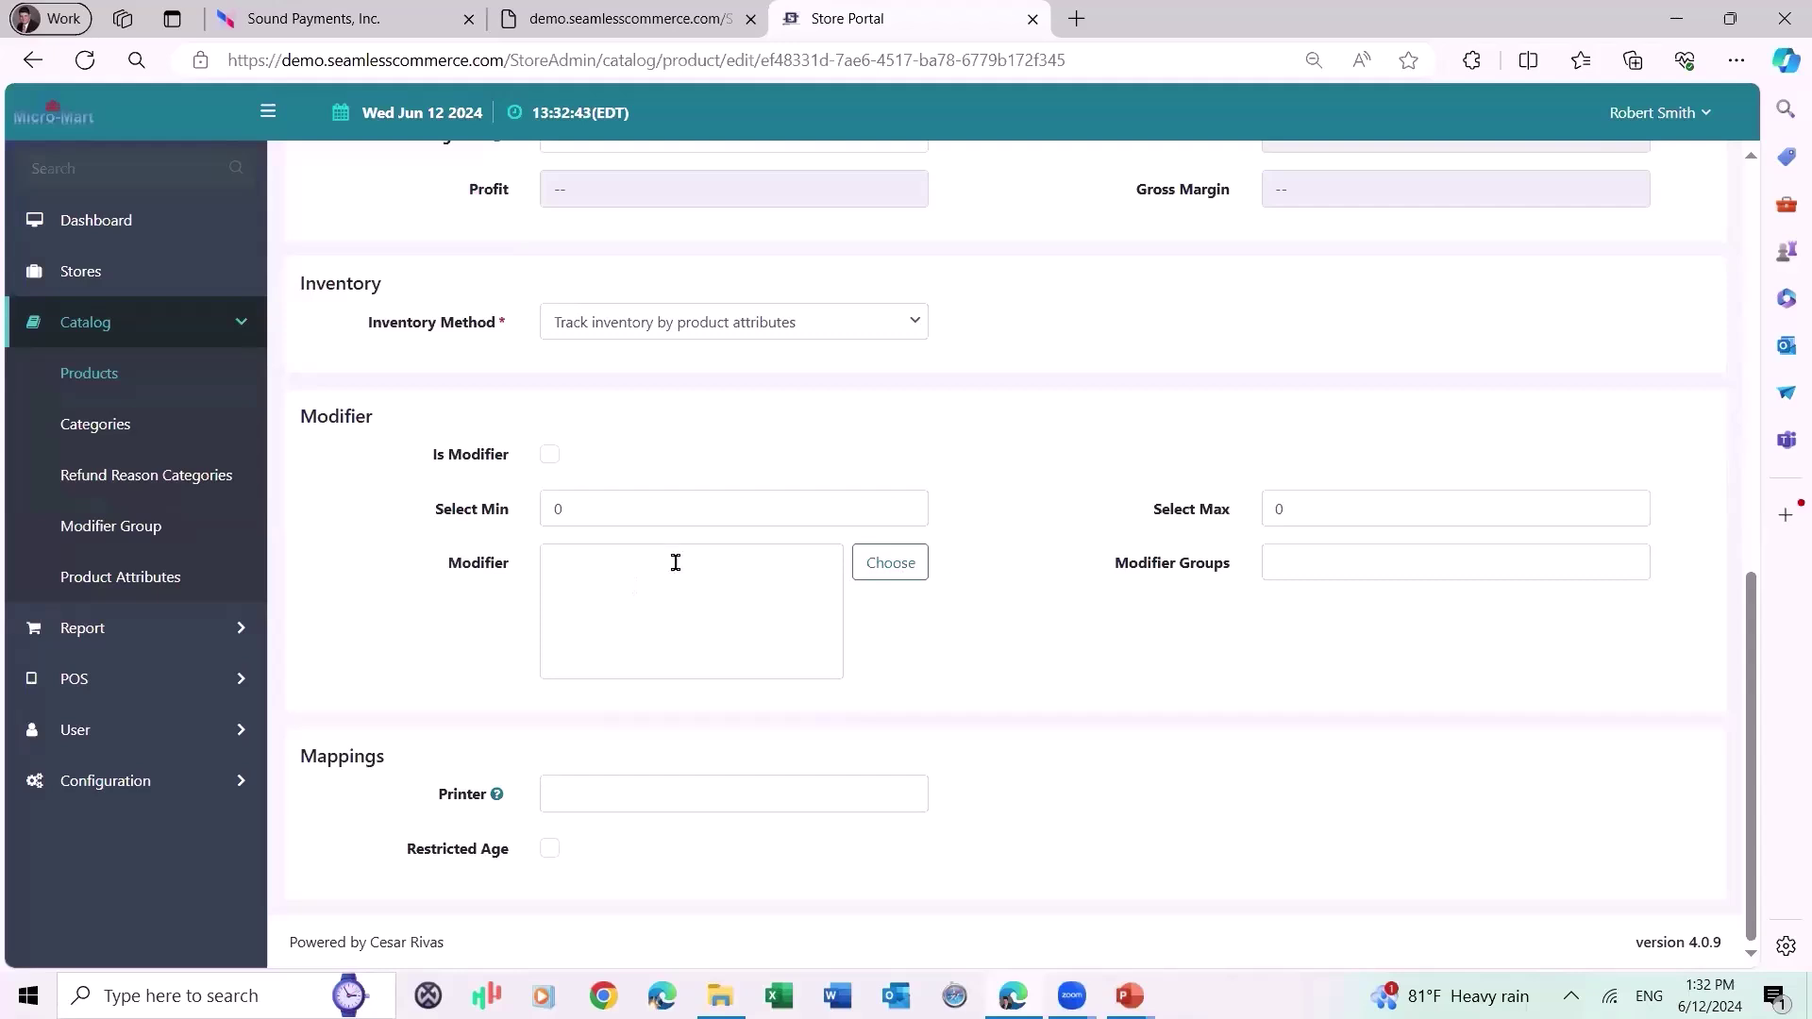
pyautogui.click(891, 566)
pyautogui.scroll(-1, 524, 519)
pyautogui.click(1265, 904)
pyautogui.click(1306, 563)
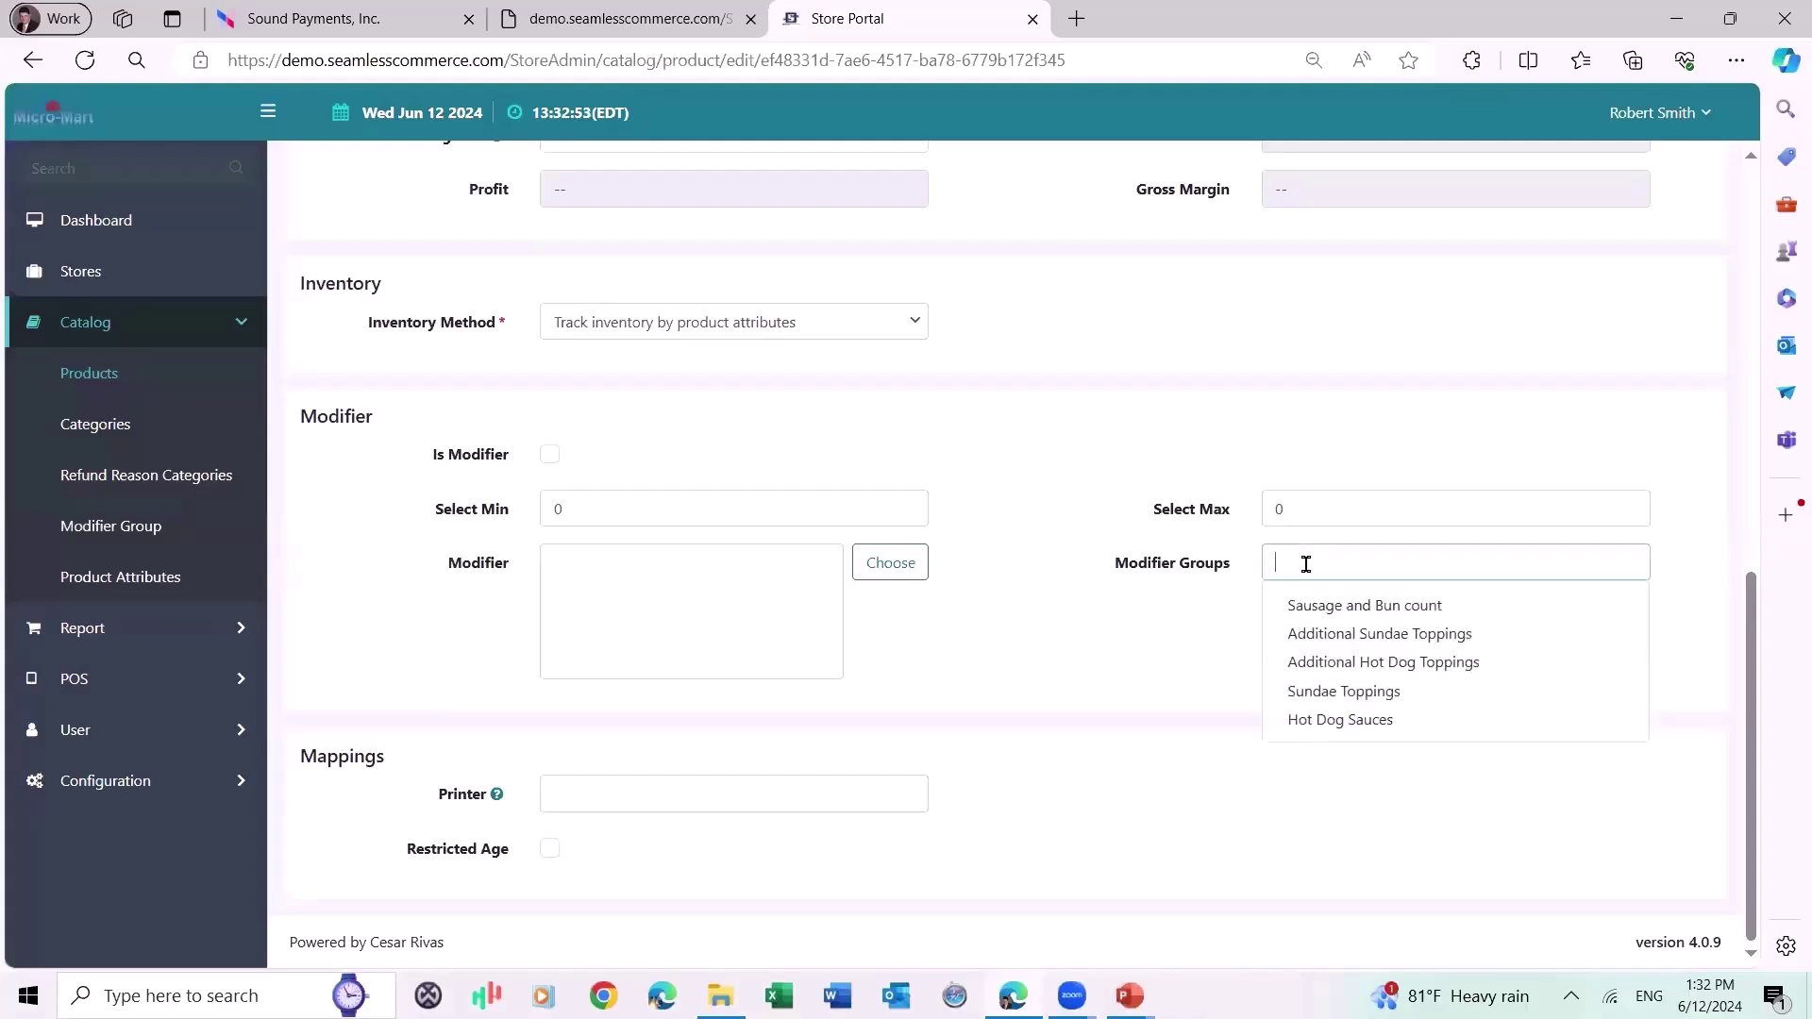
pyautogui.click(1197, 634)
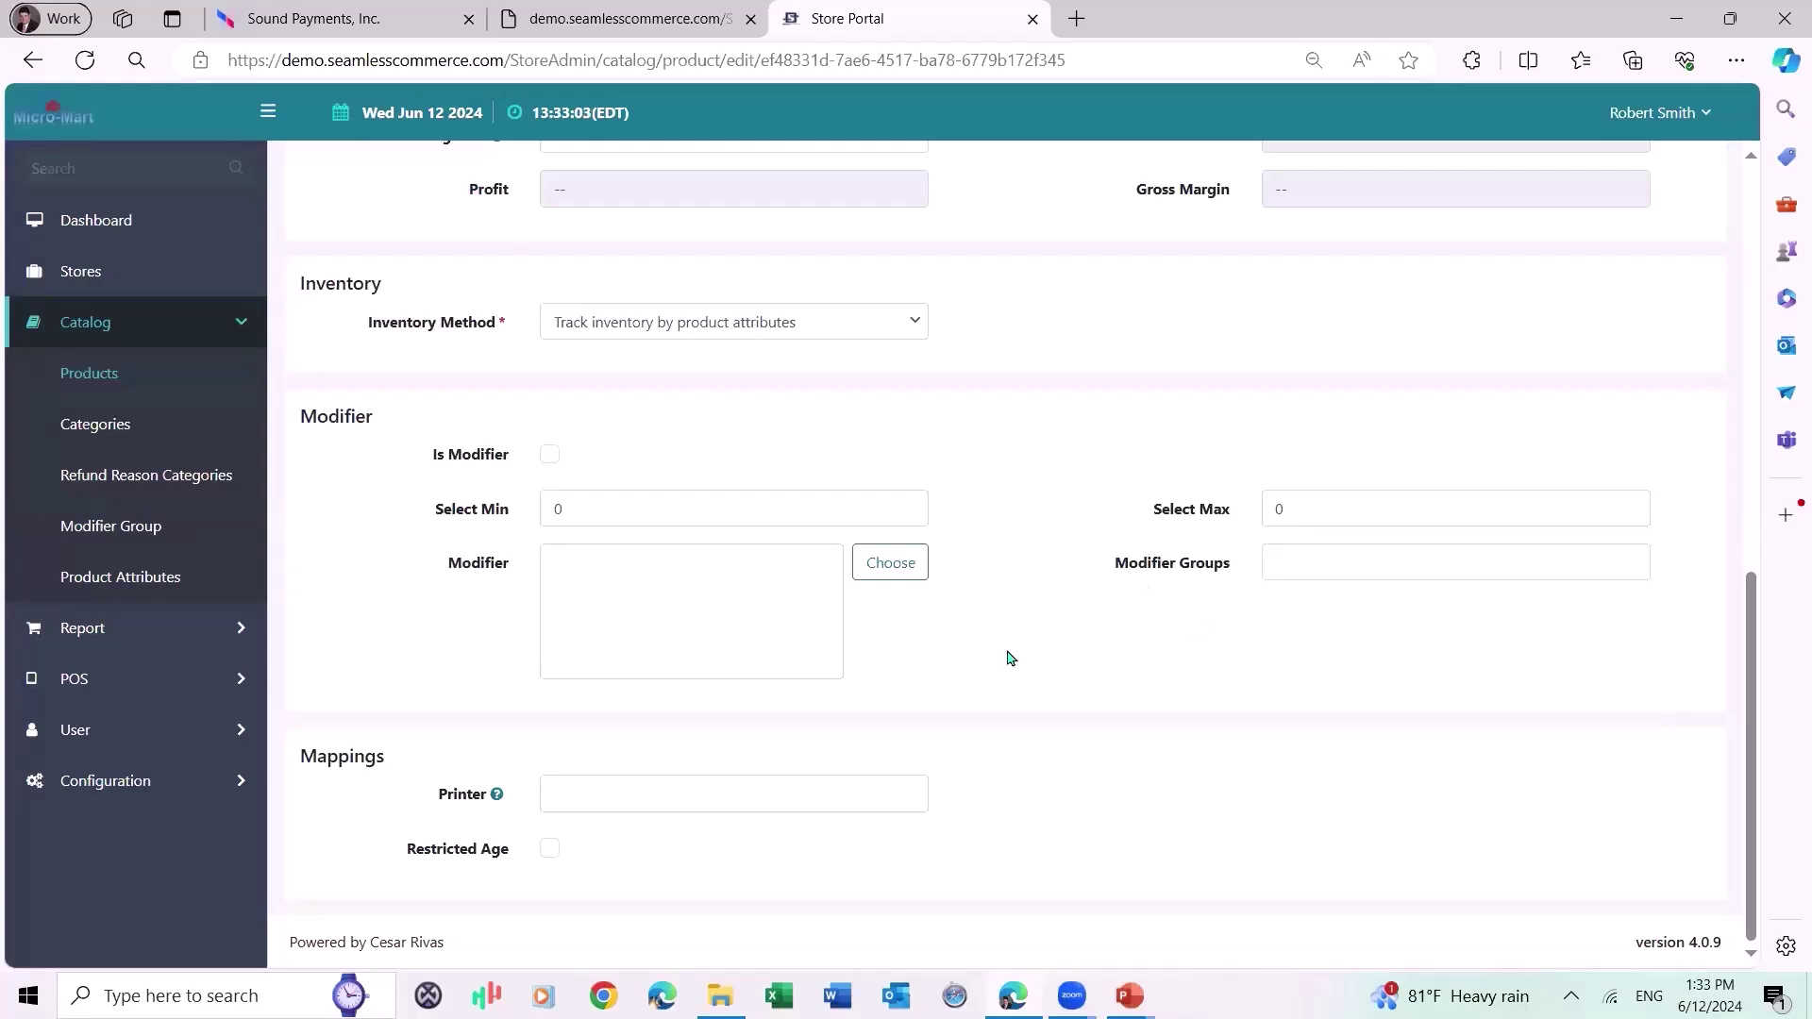
# Map the Vape Pen to the Built-in Printer, trying the Kitchen printer as well.
pyautogui.click(577, 792)
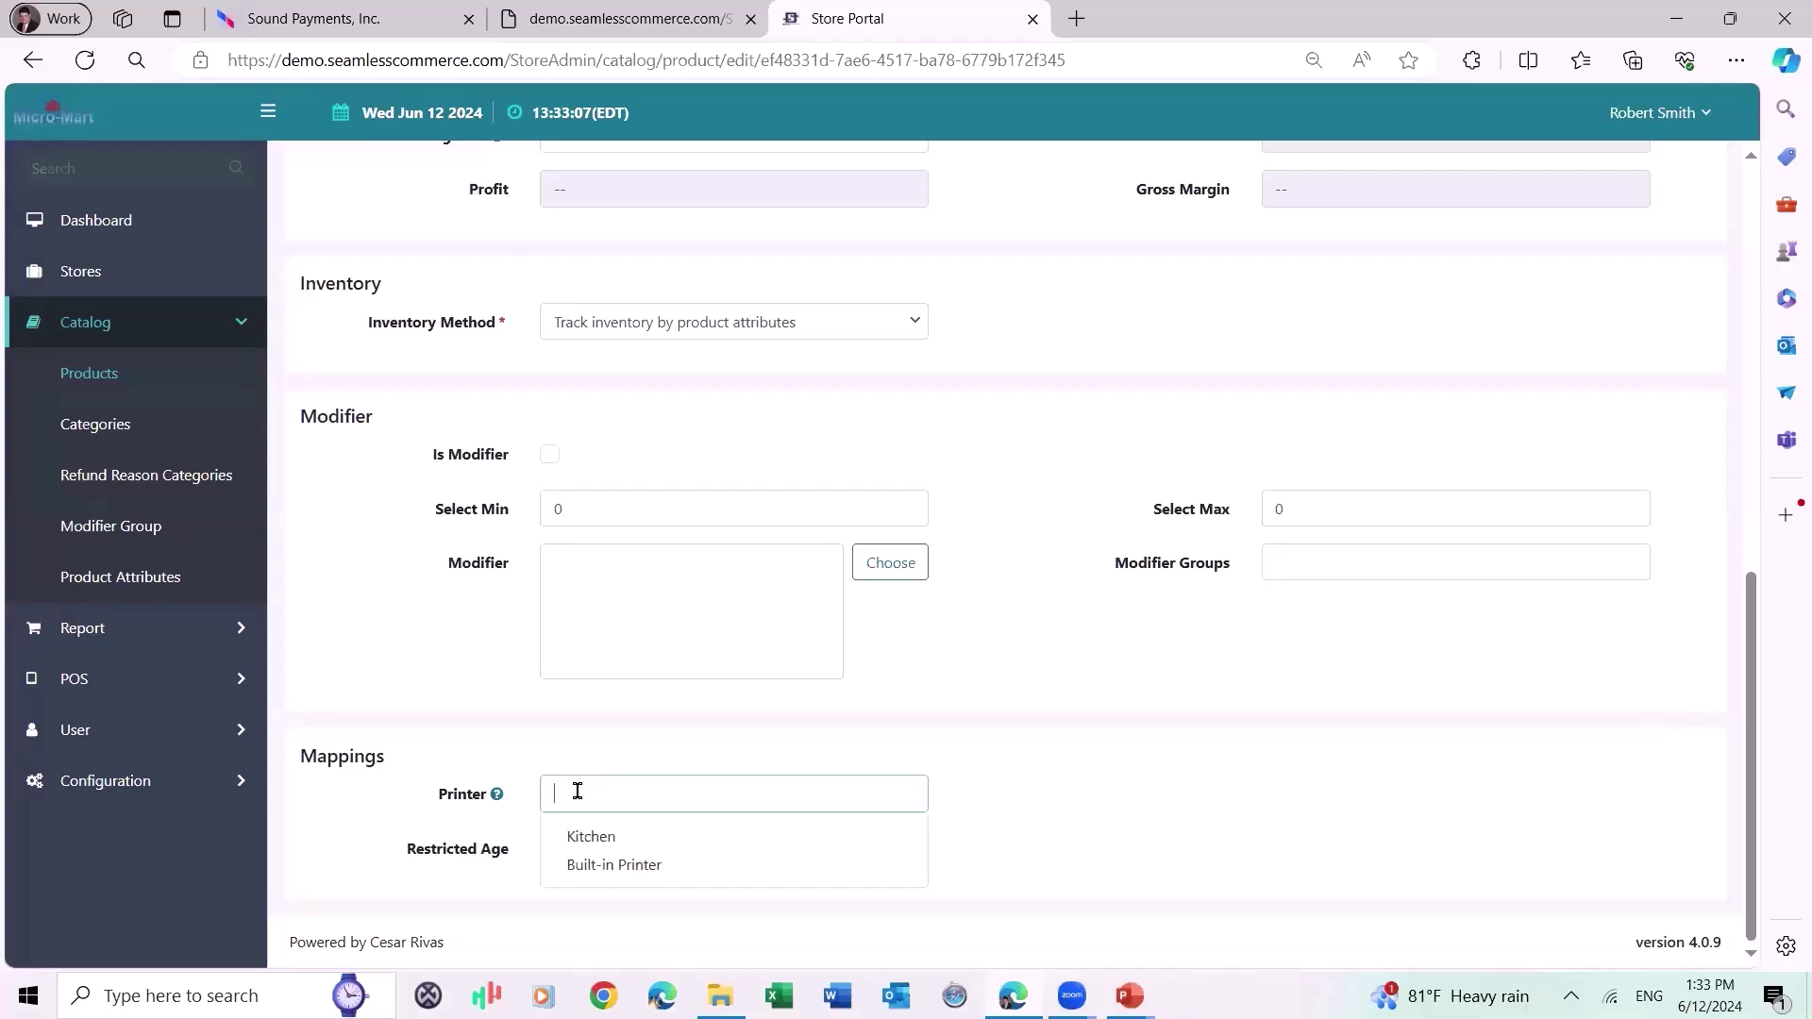
pyautogui.click(1053, 758)
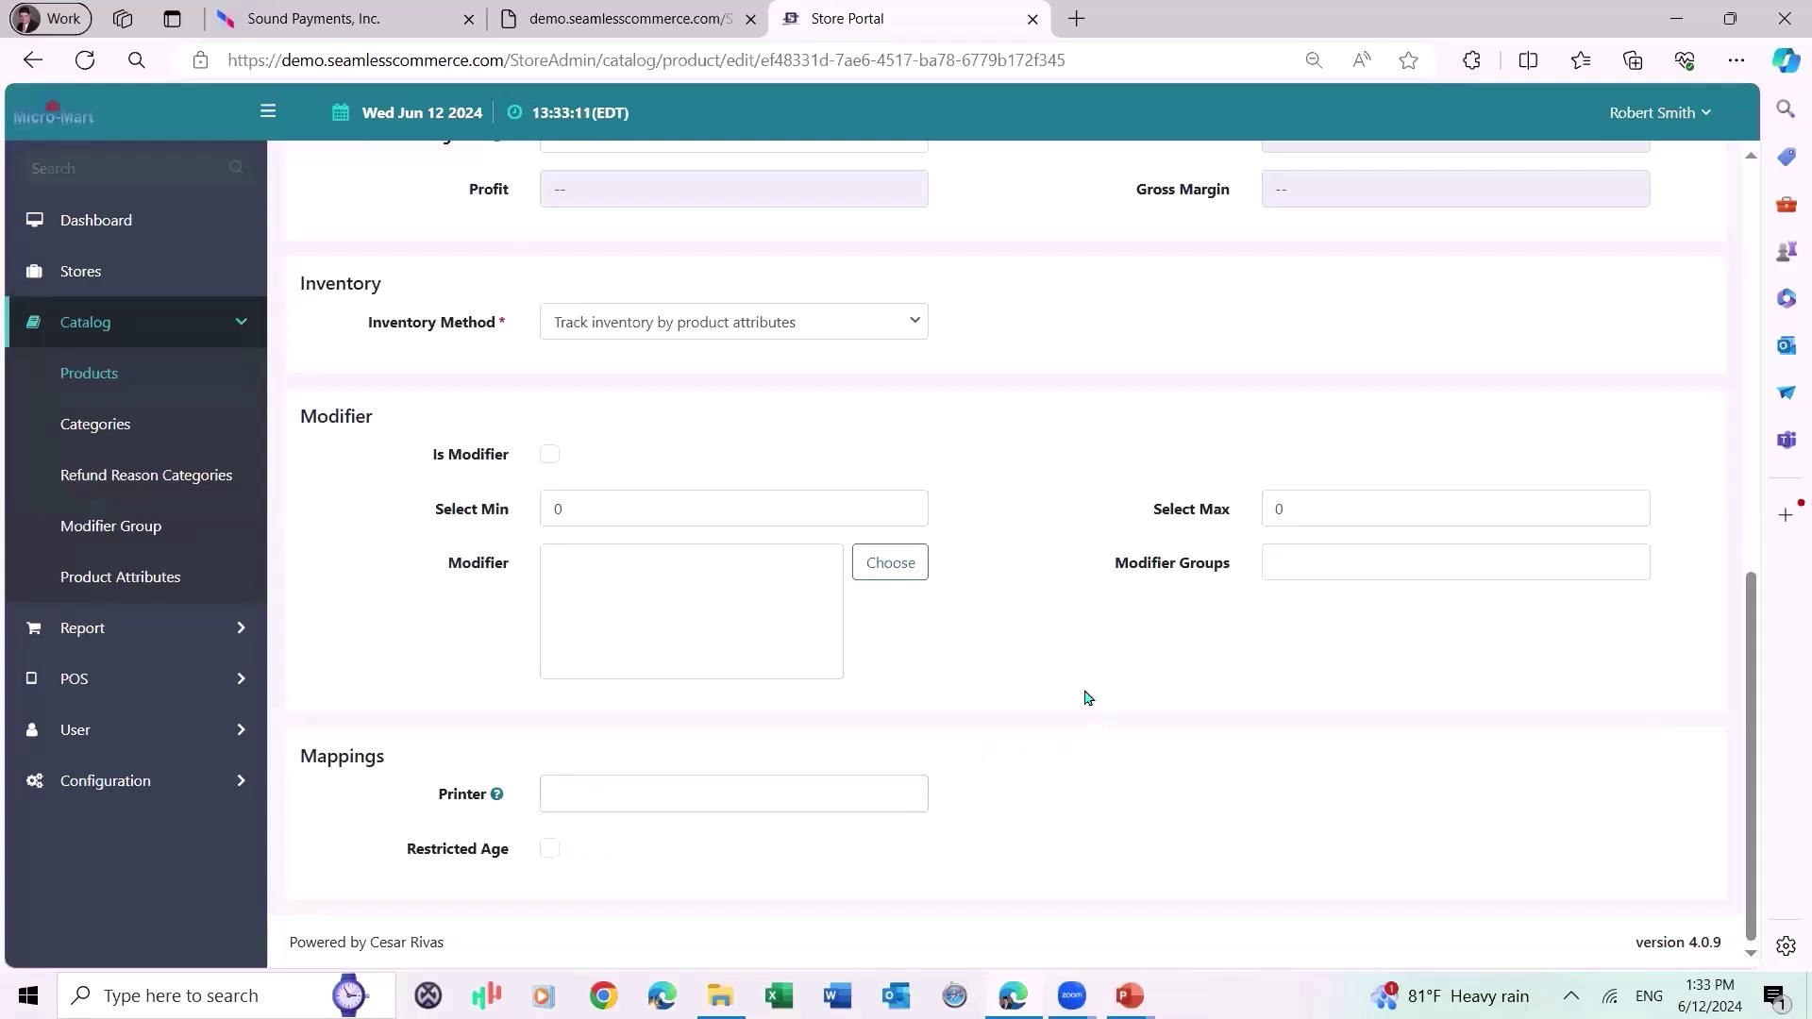
pyautogui.click(635, 791)
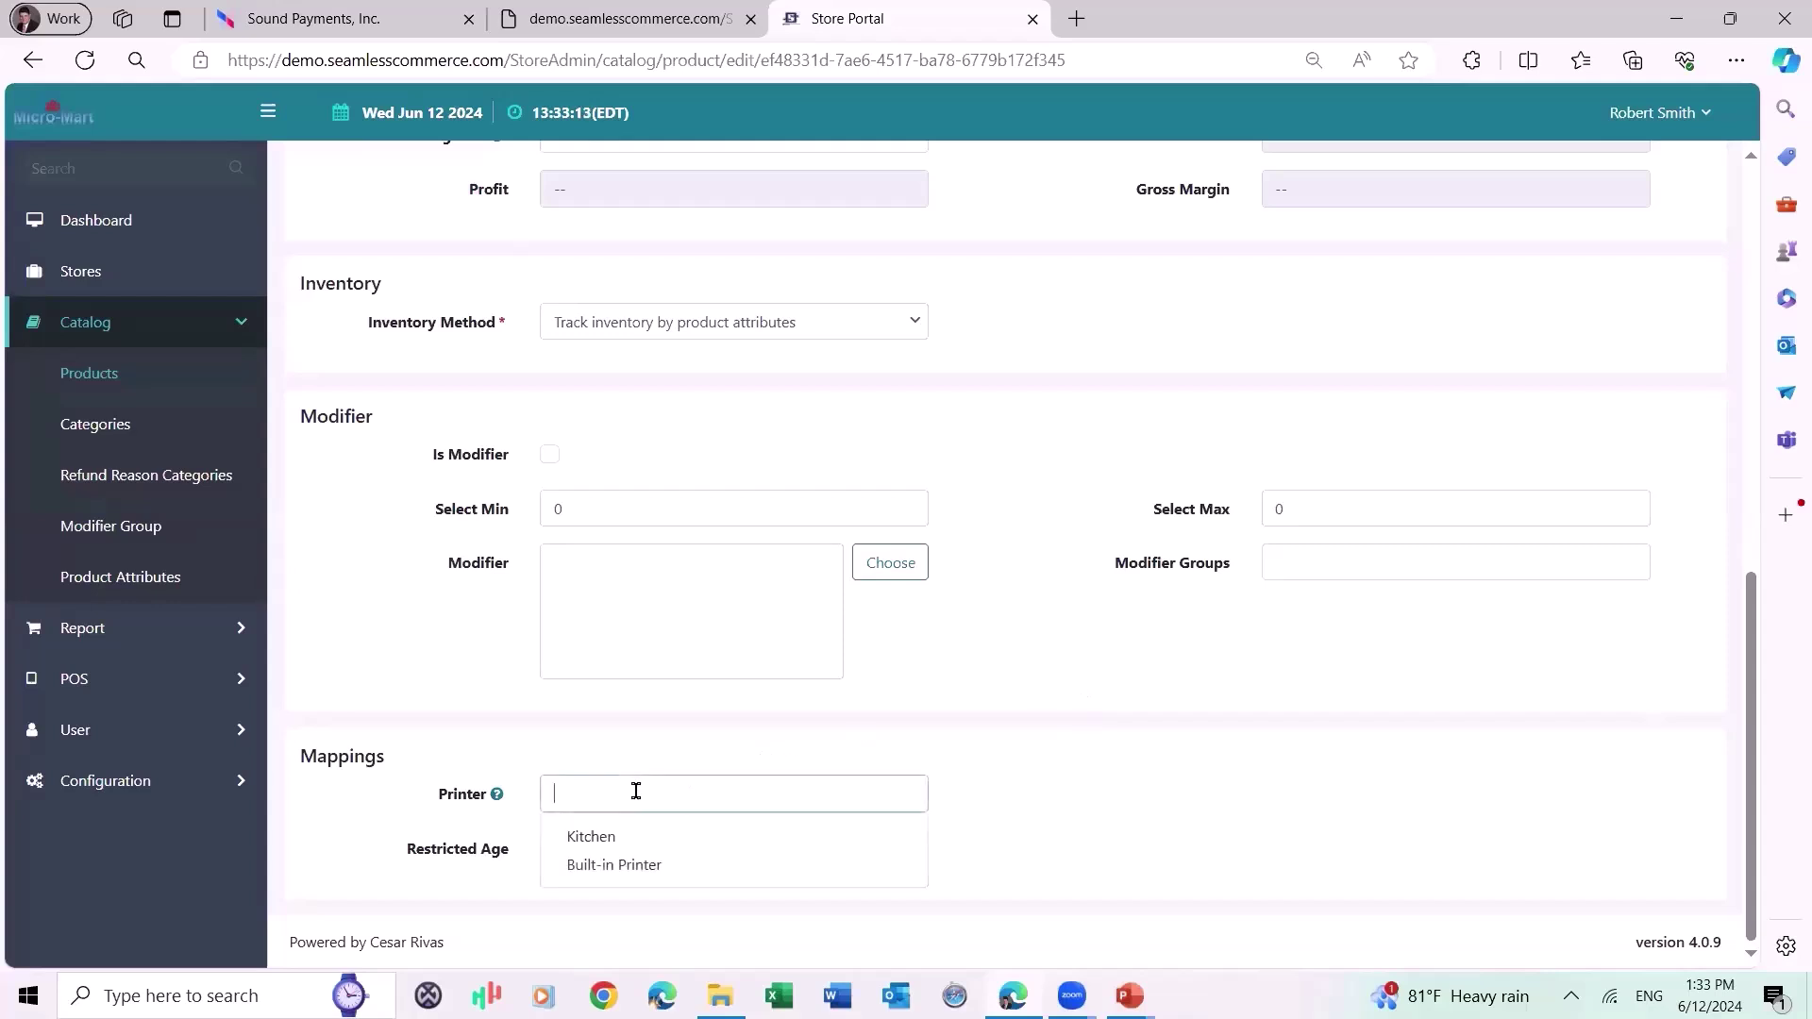
pyautogui.click(621, 866)
pyautogui.click(732, 793)
pyautogui.click(682, 837)
pyautogui.click(755, 794)
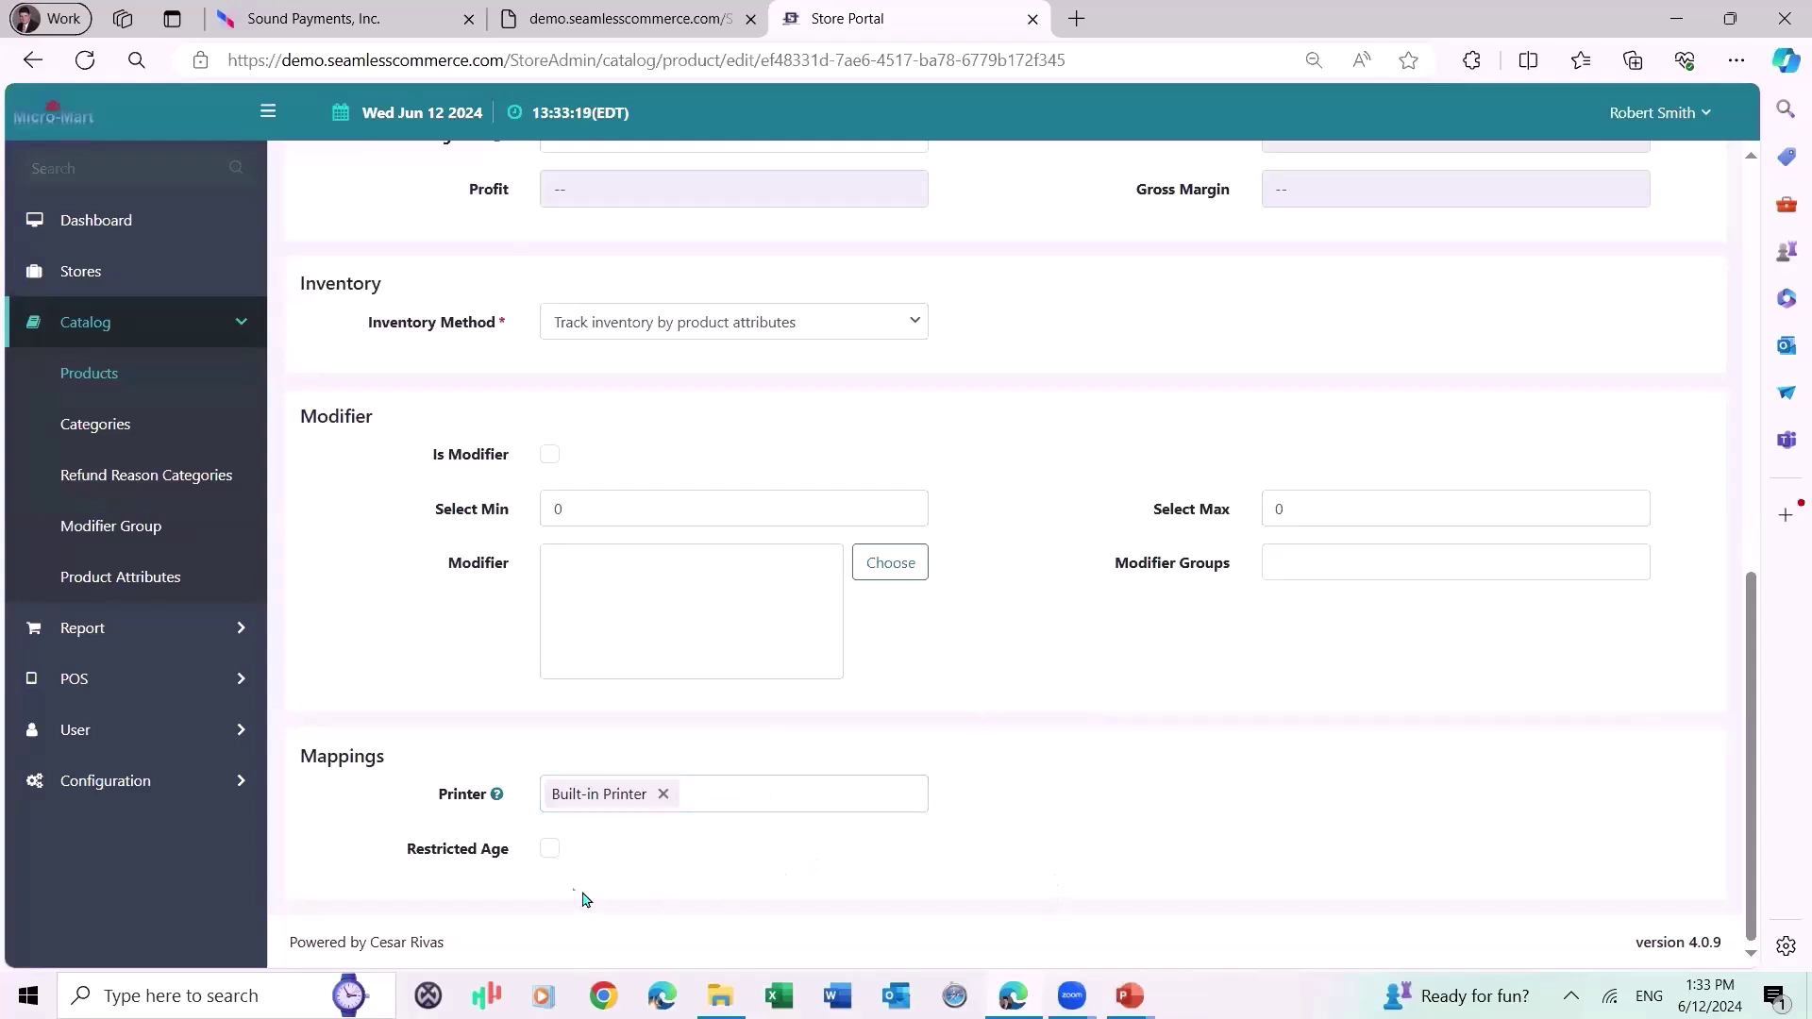
# Try the age restriction with customer age 18+ and a custom age of 16, and switch Restricted Age off again.
pyautogui.click(549, 854)
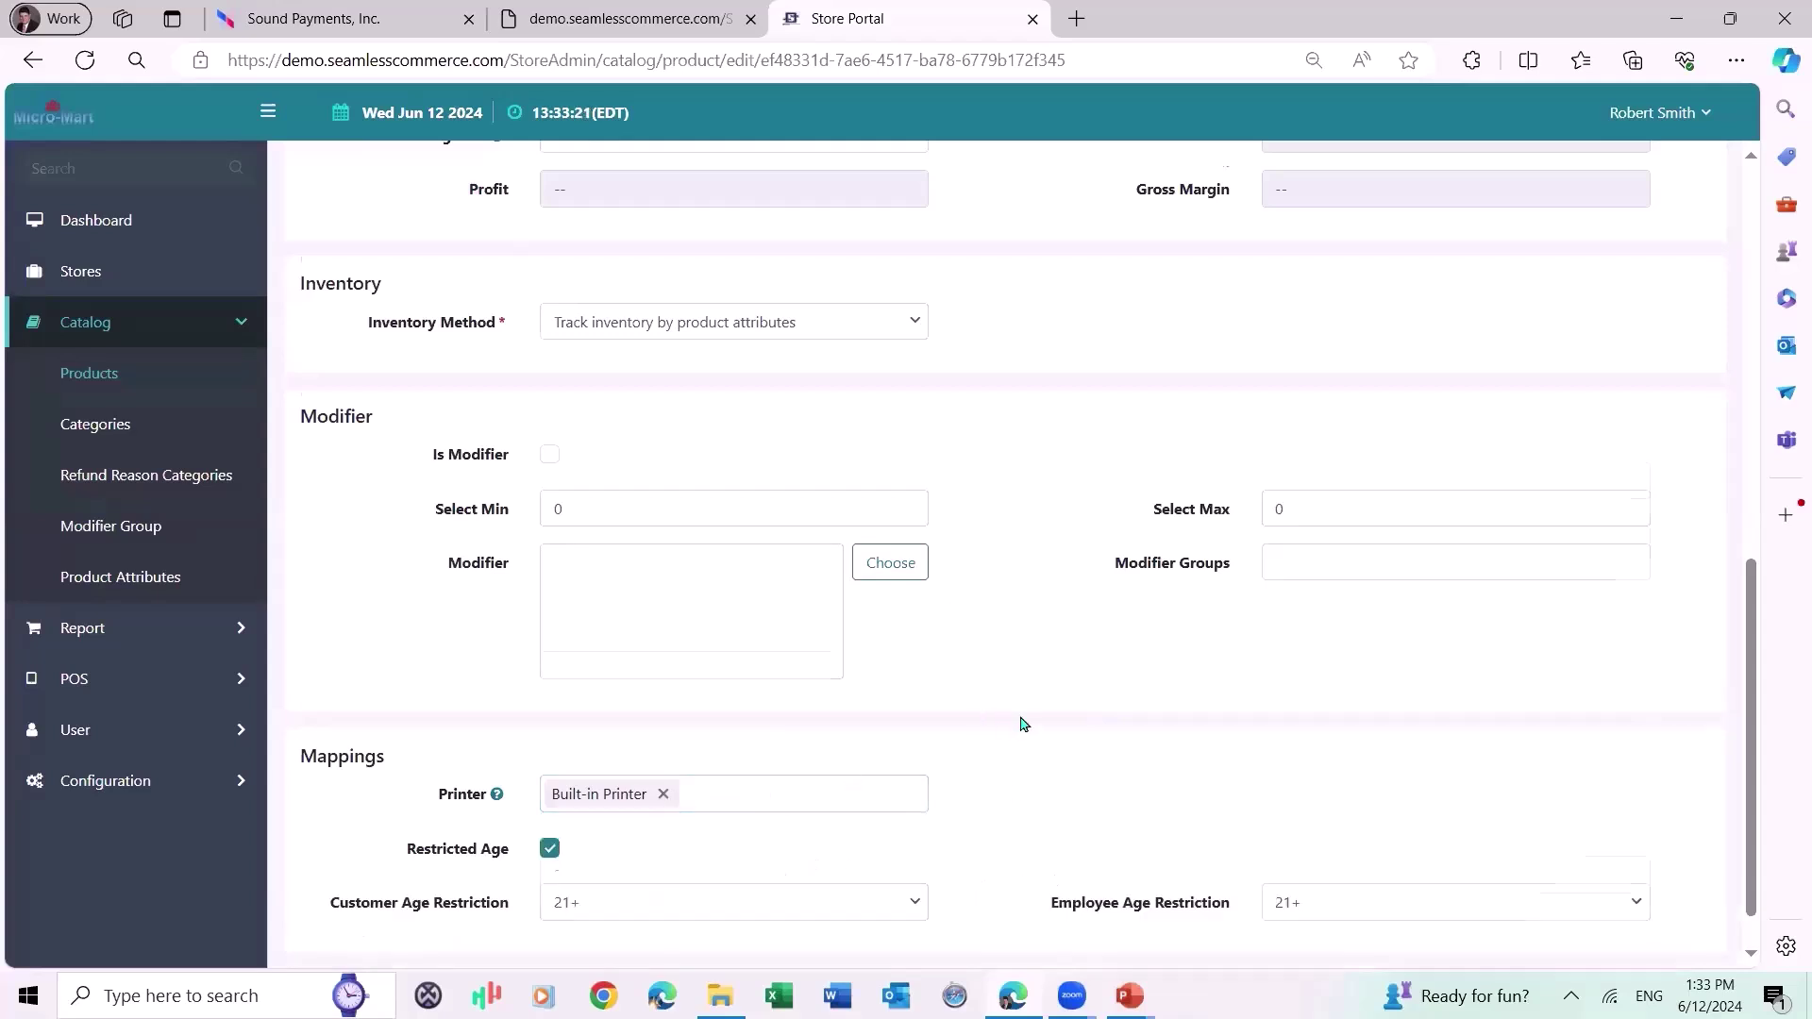
pyautogui.scroll(-1, 1022, 723)
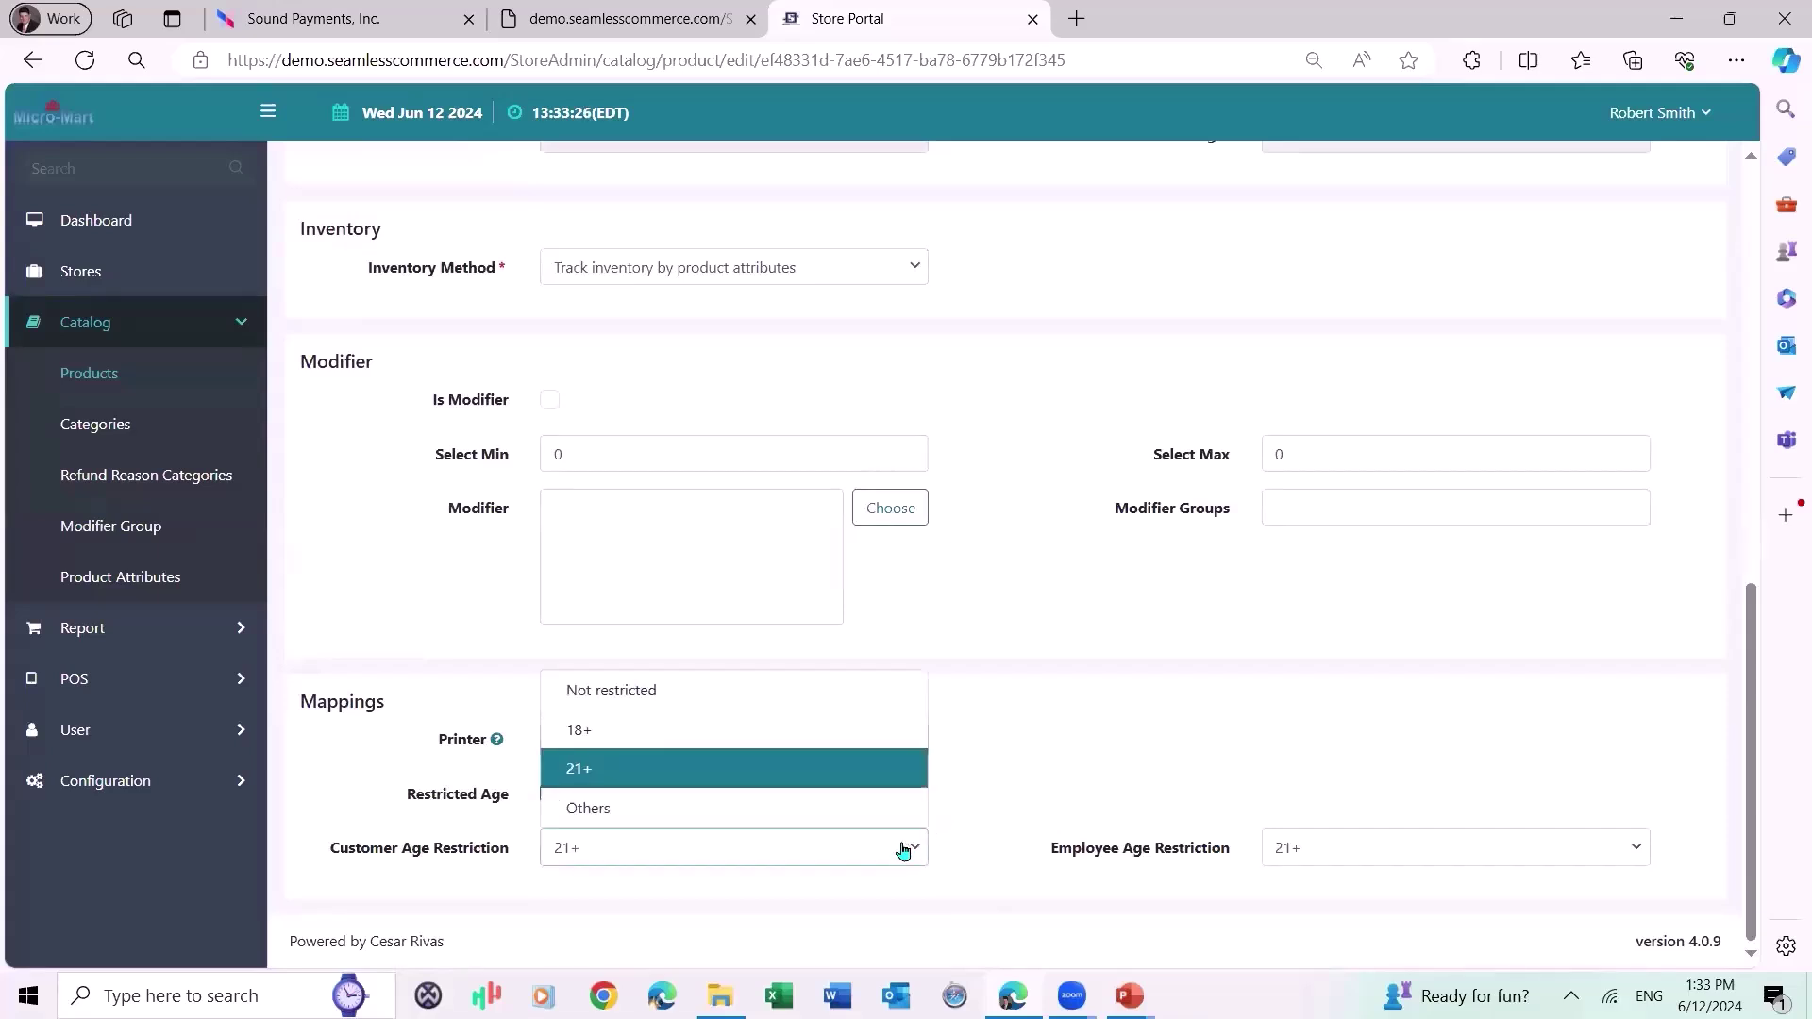
pyautogui.click(752, 733)
pyautogui.click(759, 867)
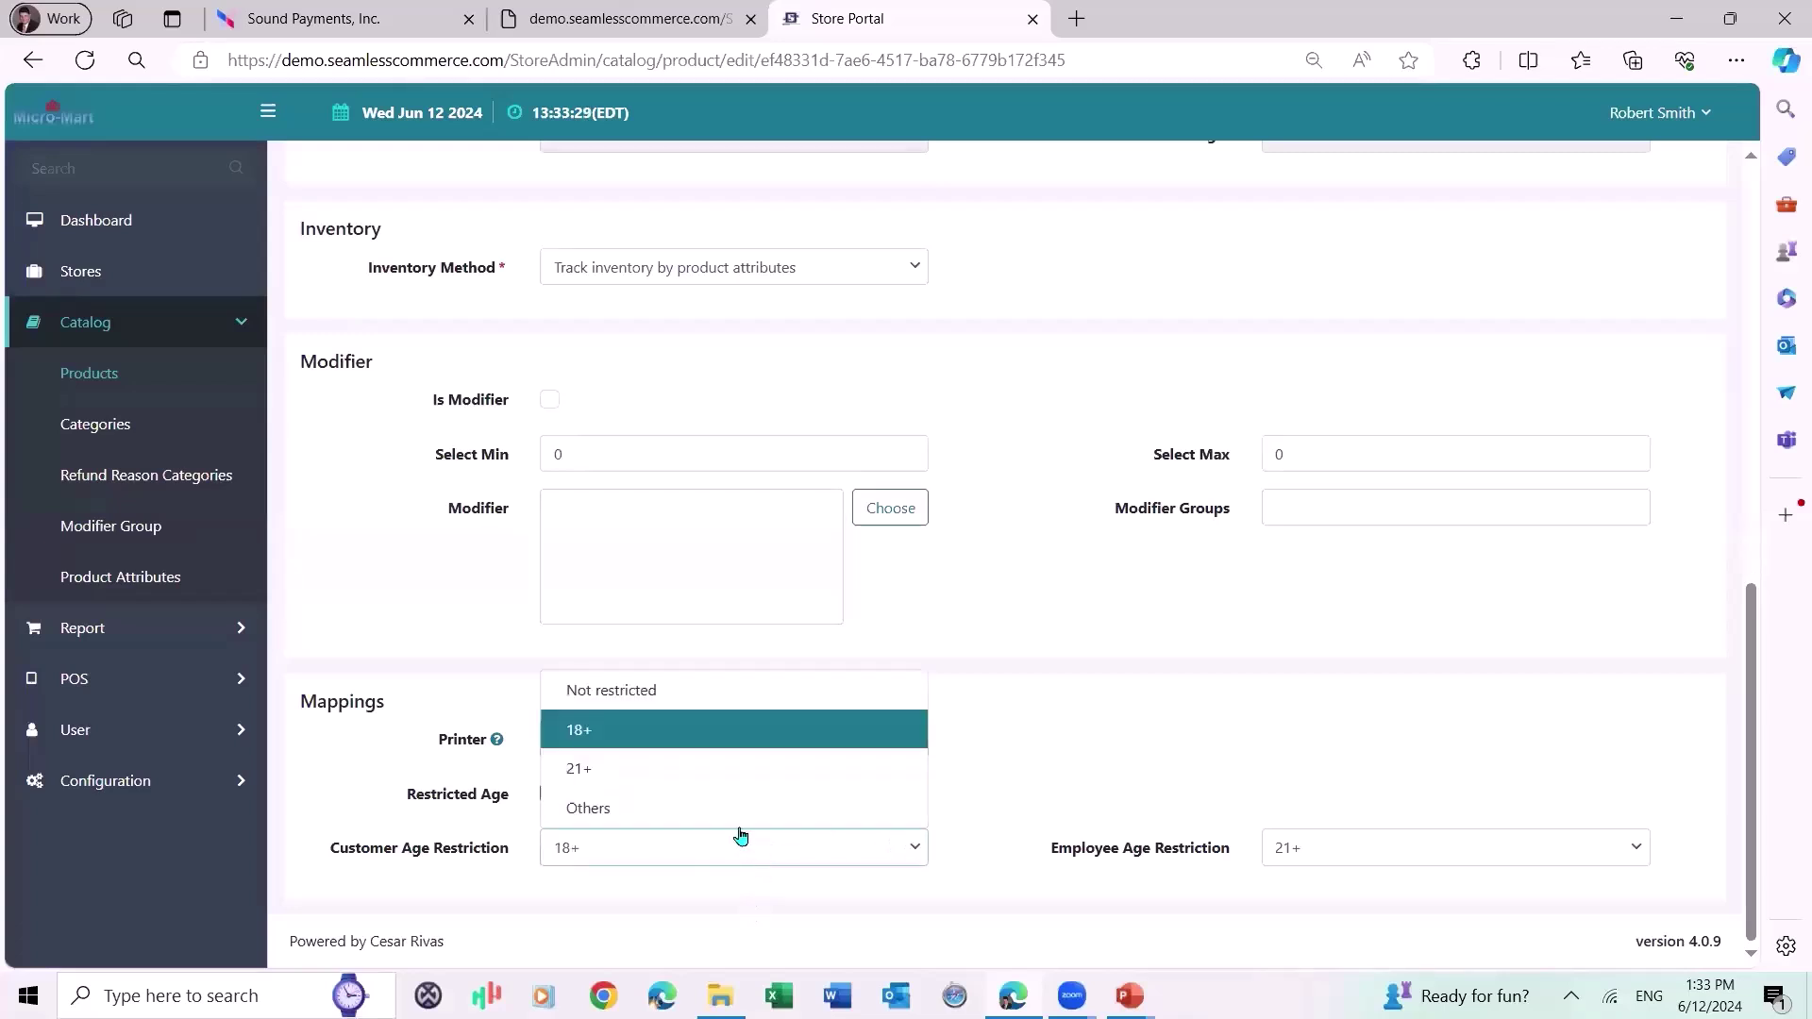
pyautogui.click(740, 817)
pyautogui.click(755, 848)
pyautogui.write('16')
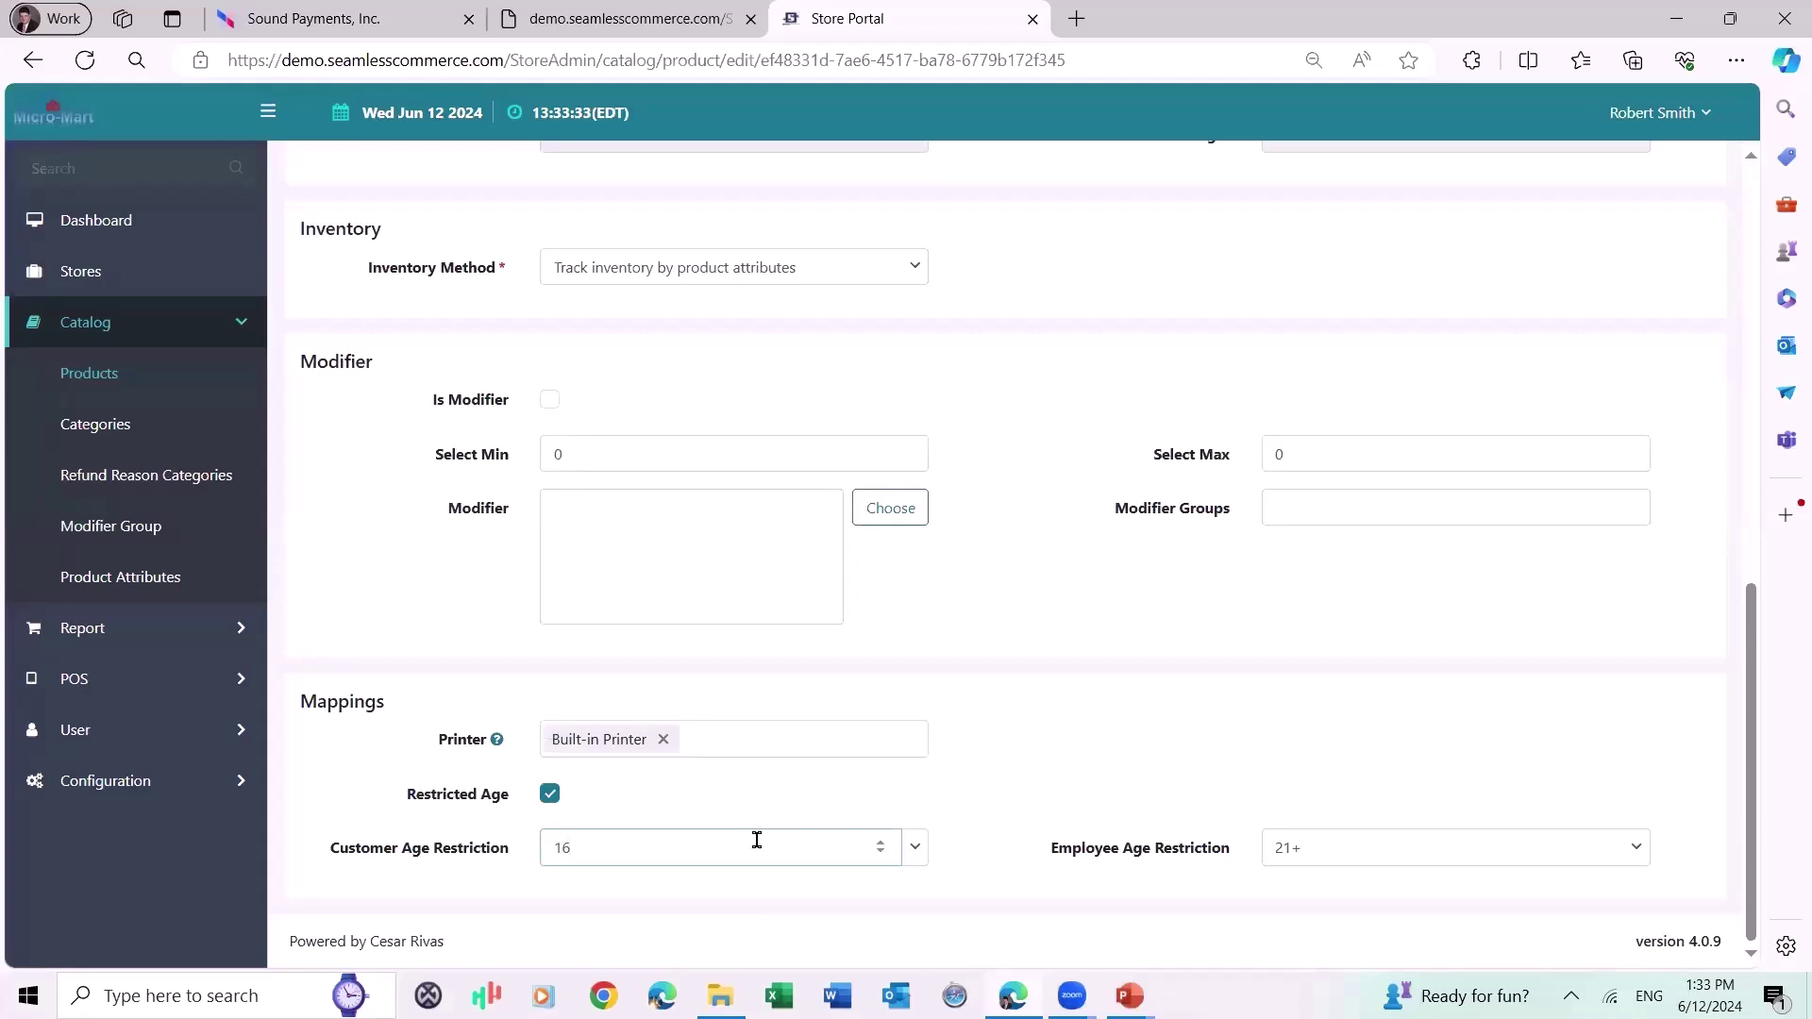
pyautogui.click(551, 794)
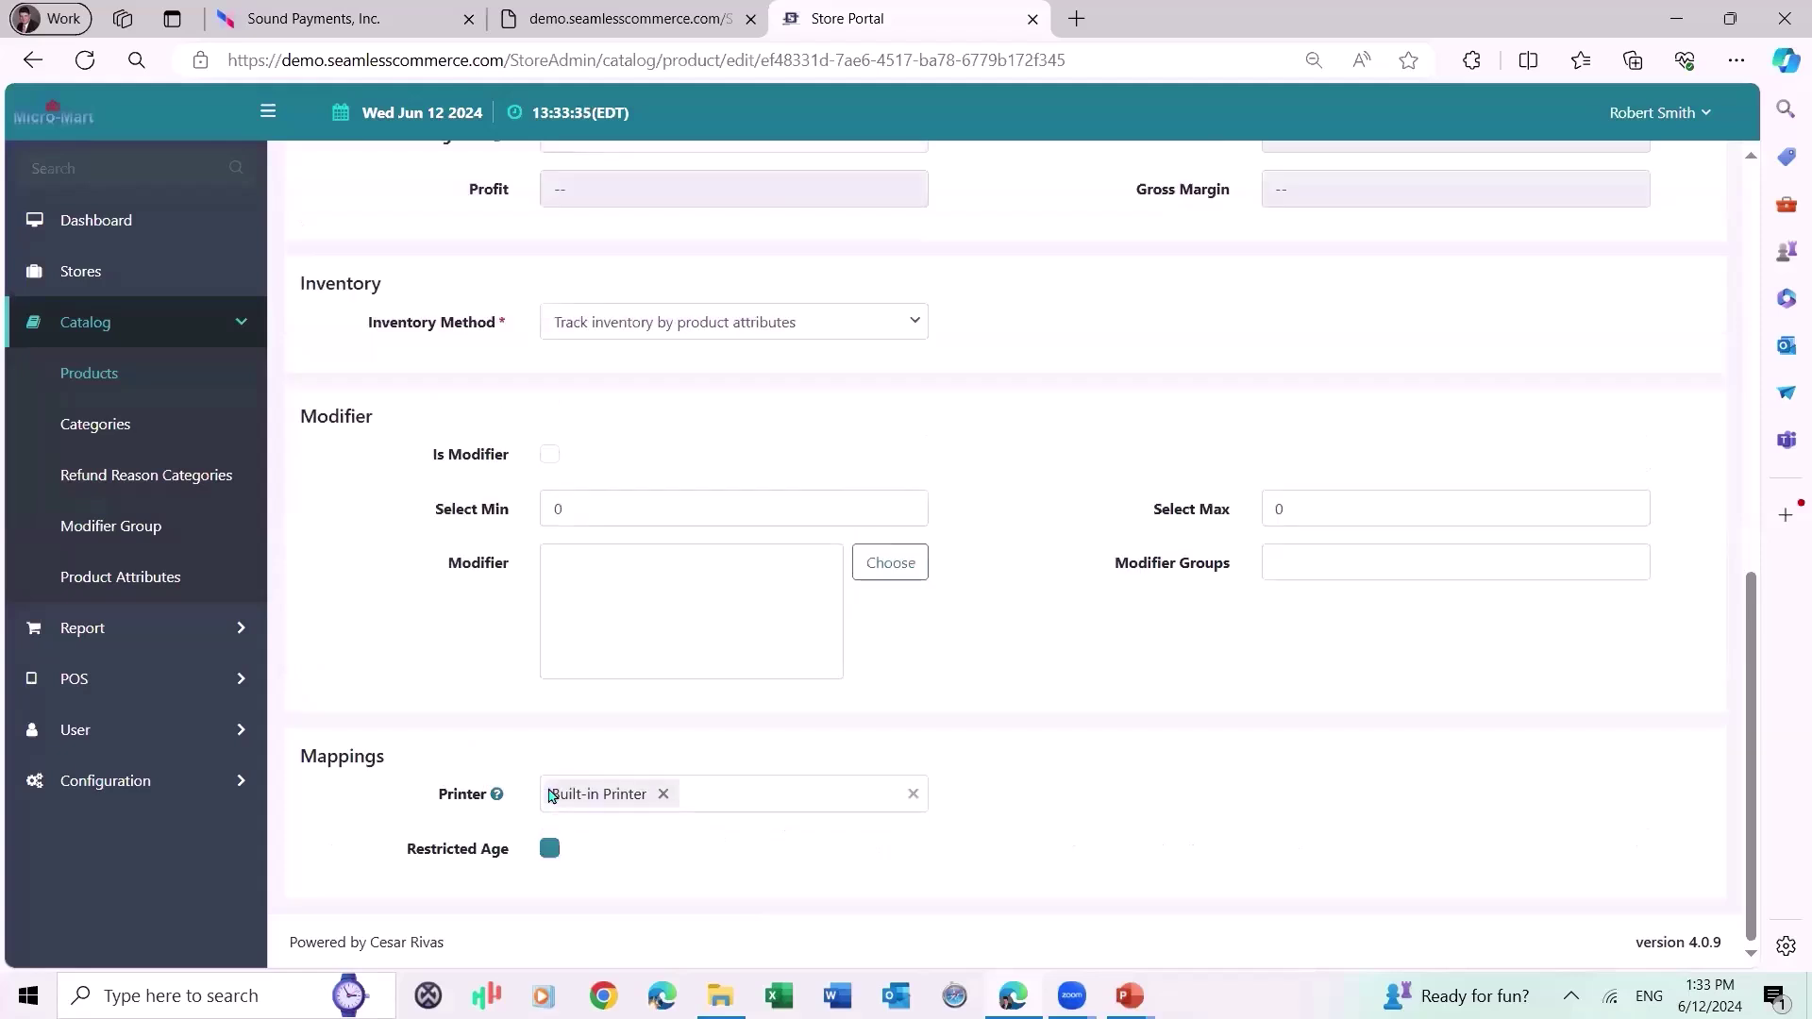
# View the Vape Pen's picture and open its product attributes.
pyautogui.scroll(15, 698, 760)
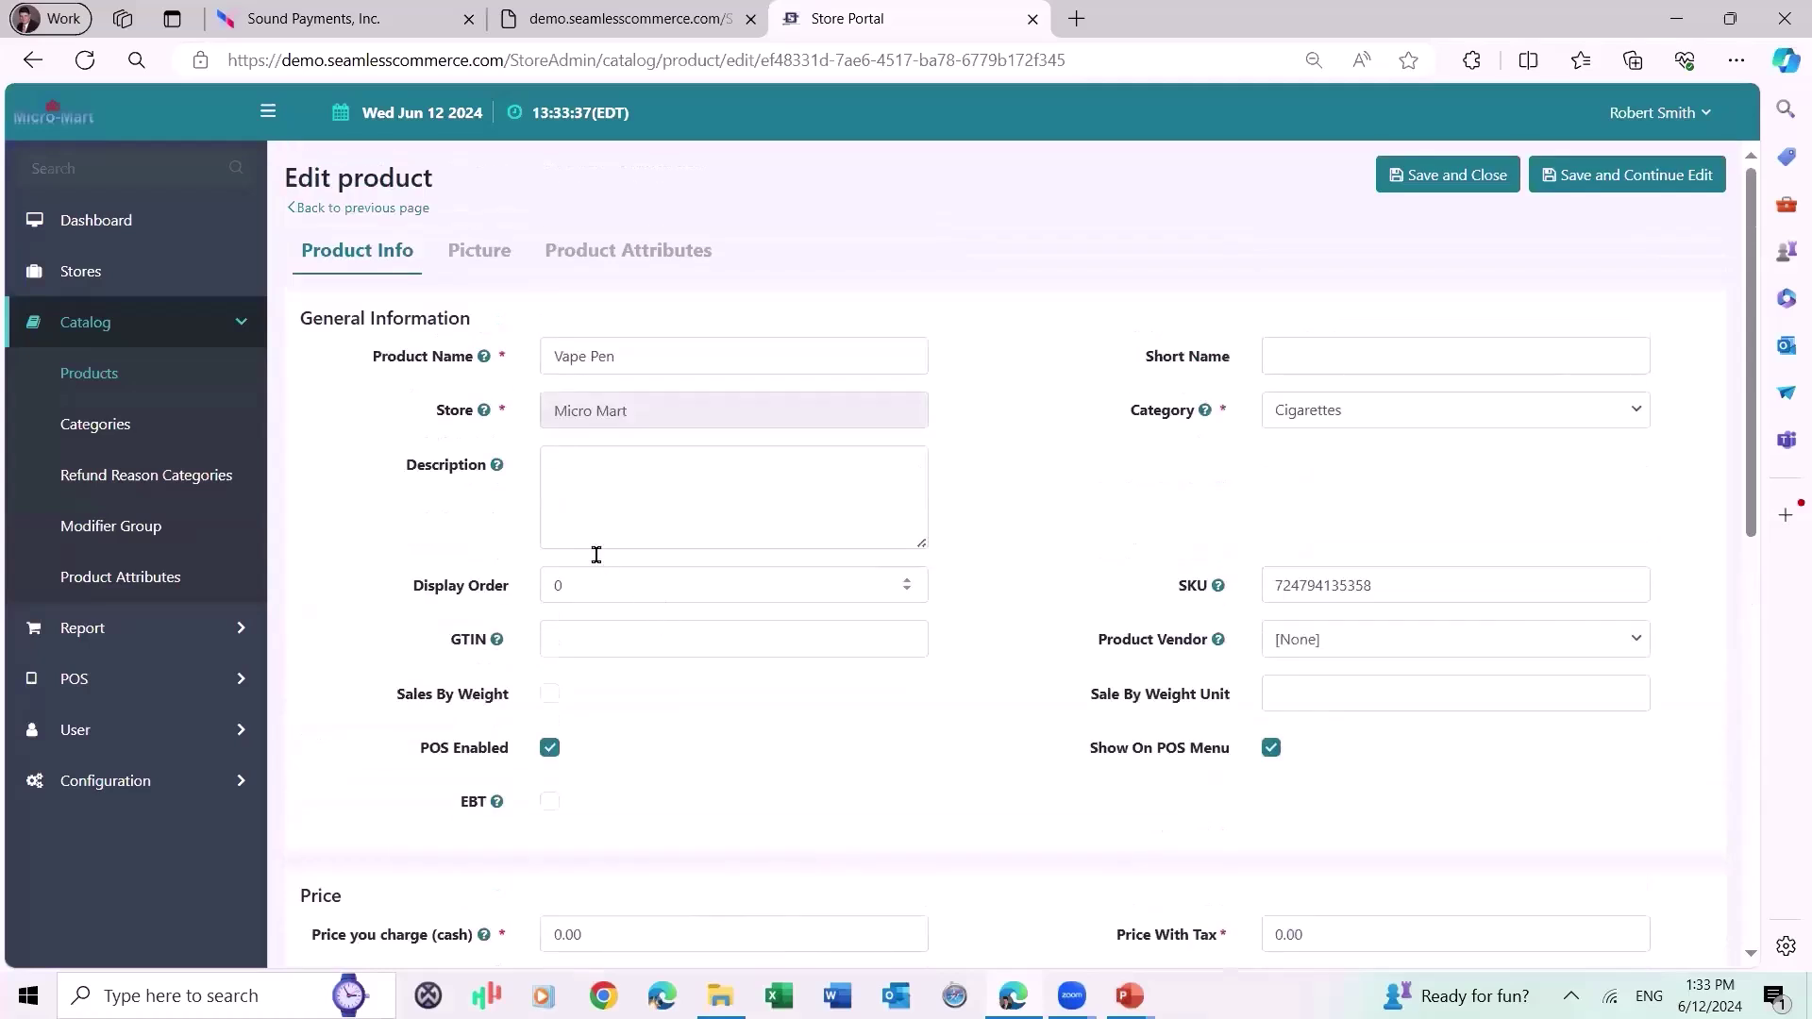
pyautogui.click(457, 256)
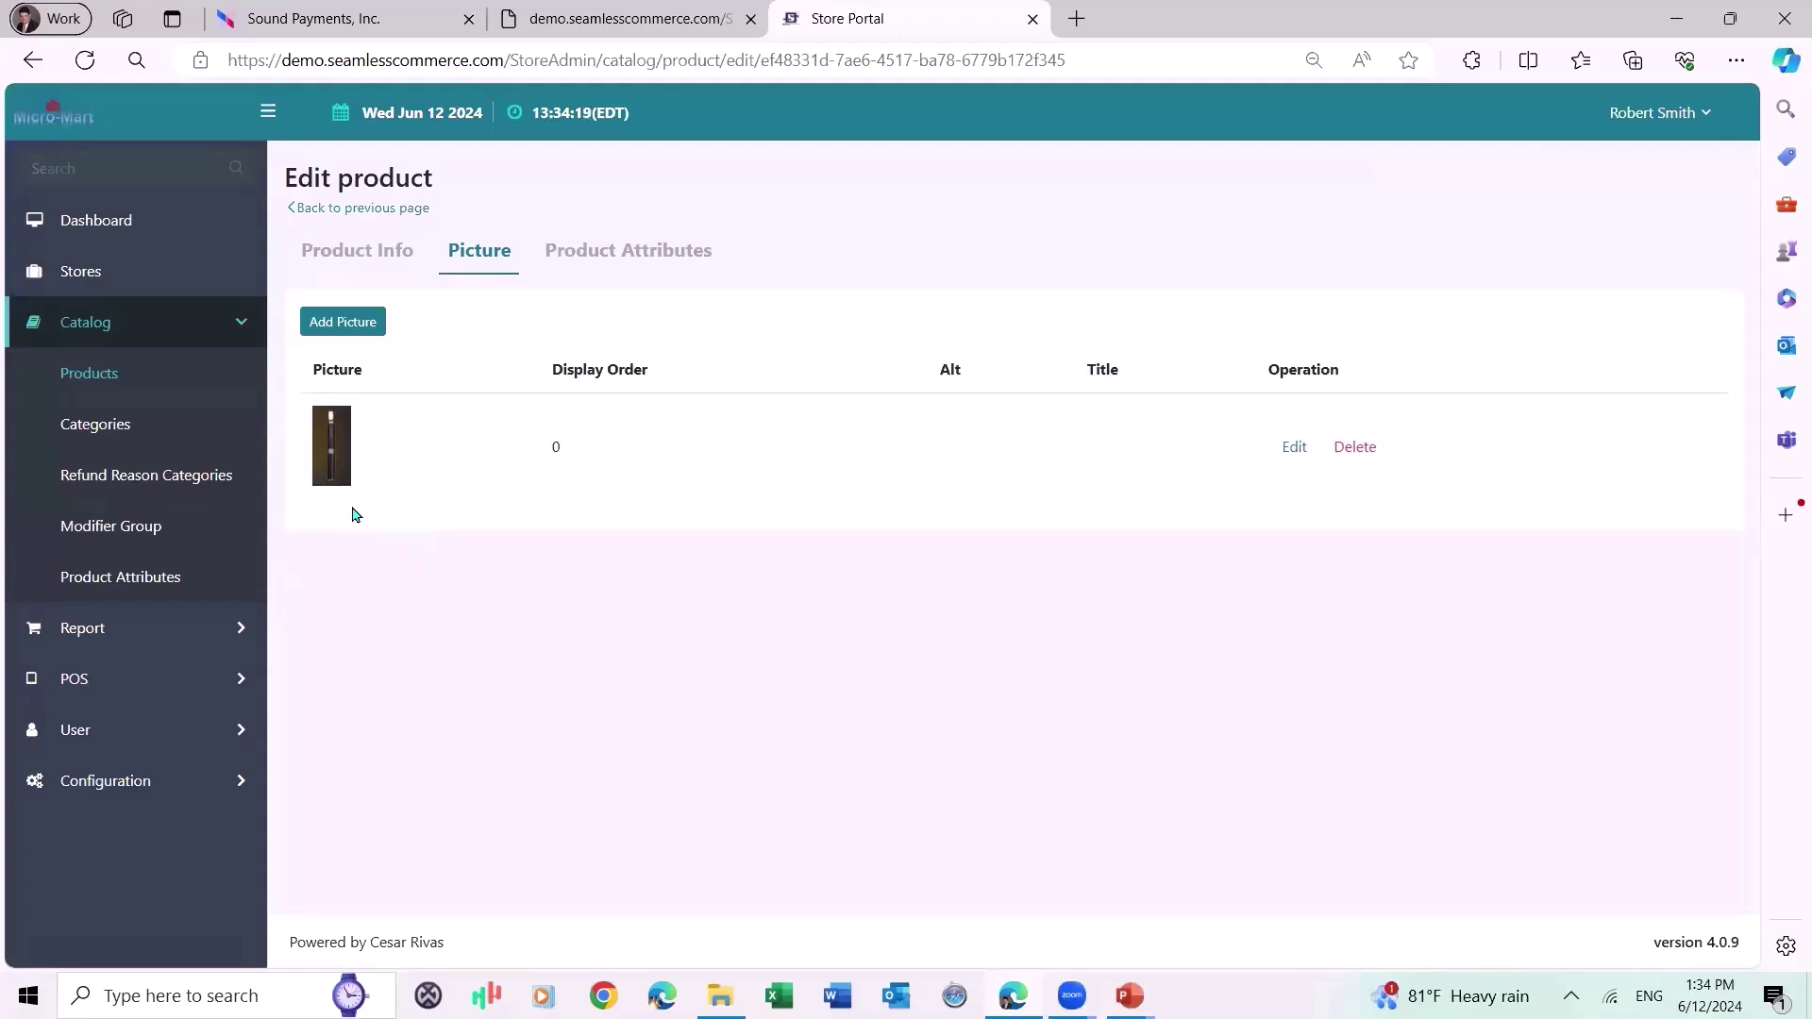
pyautogui.click(605, 260)
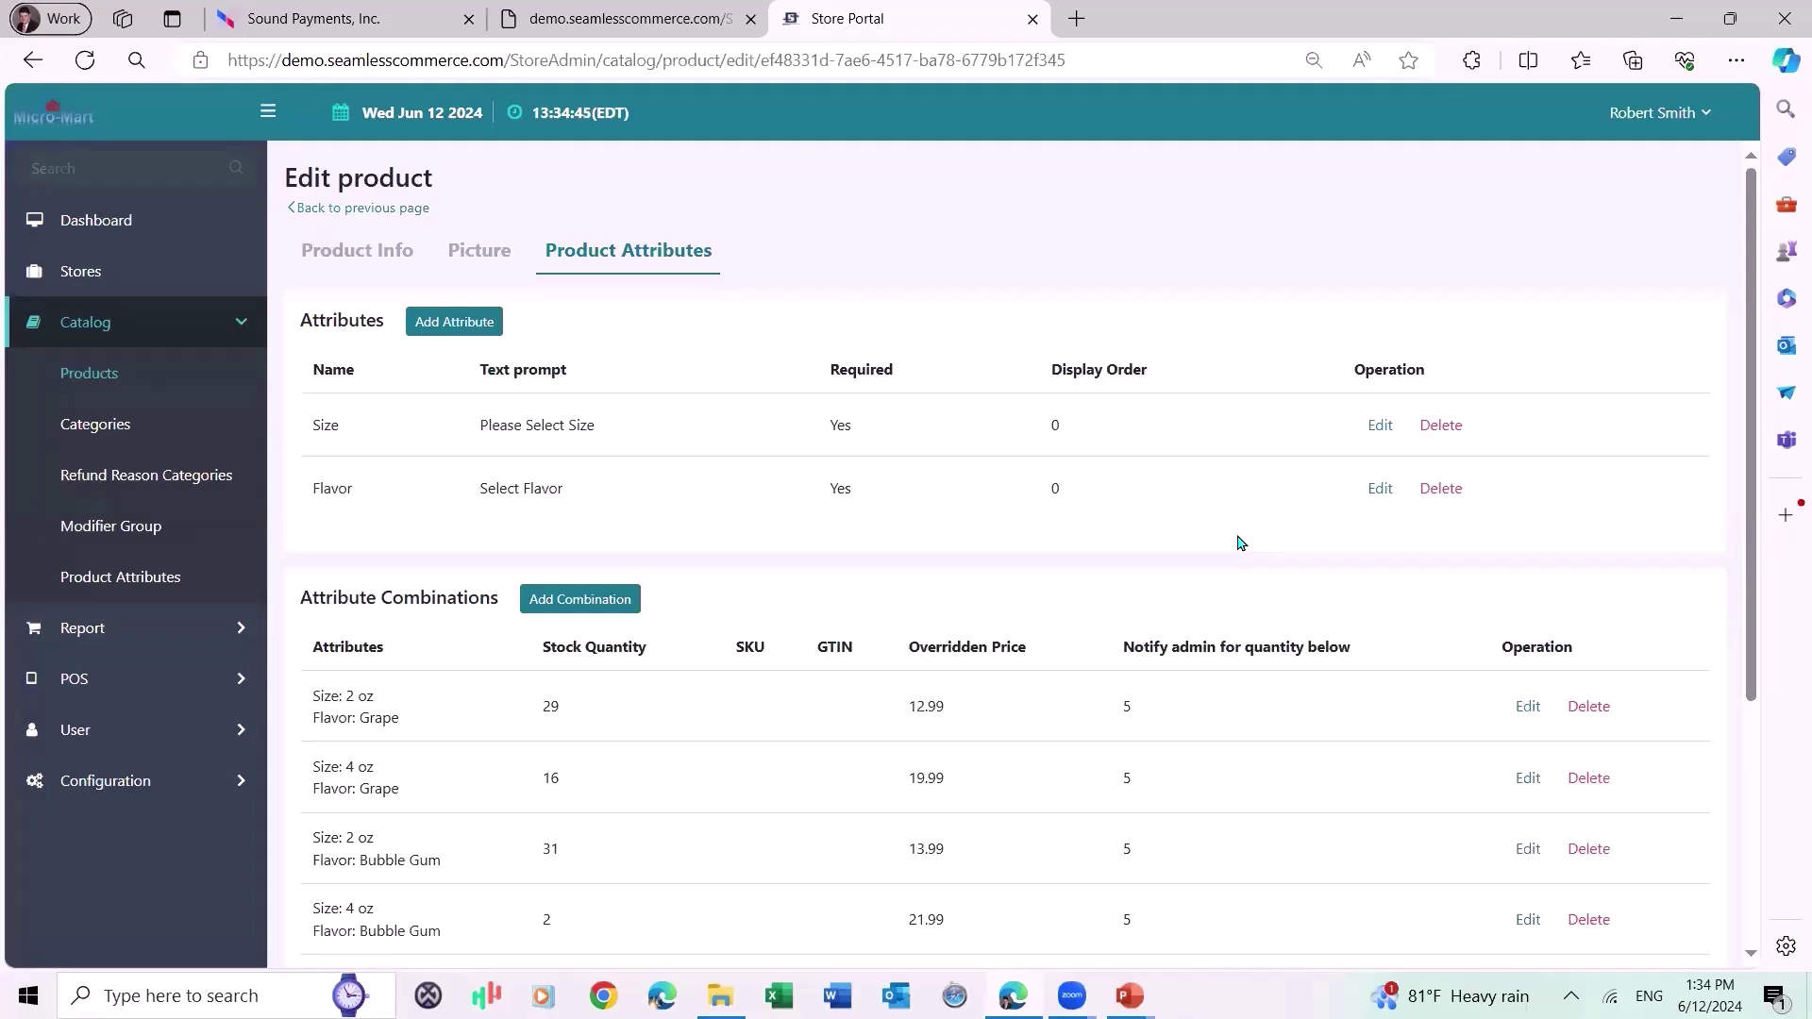
# Inspect the settings and values of the Size and Flavor attributes, closing each without changes.
pyautogui.click(1377, 430)
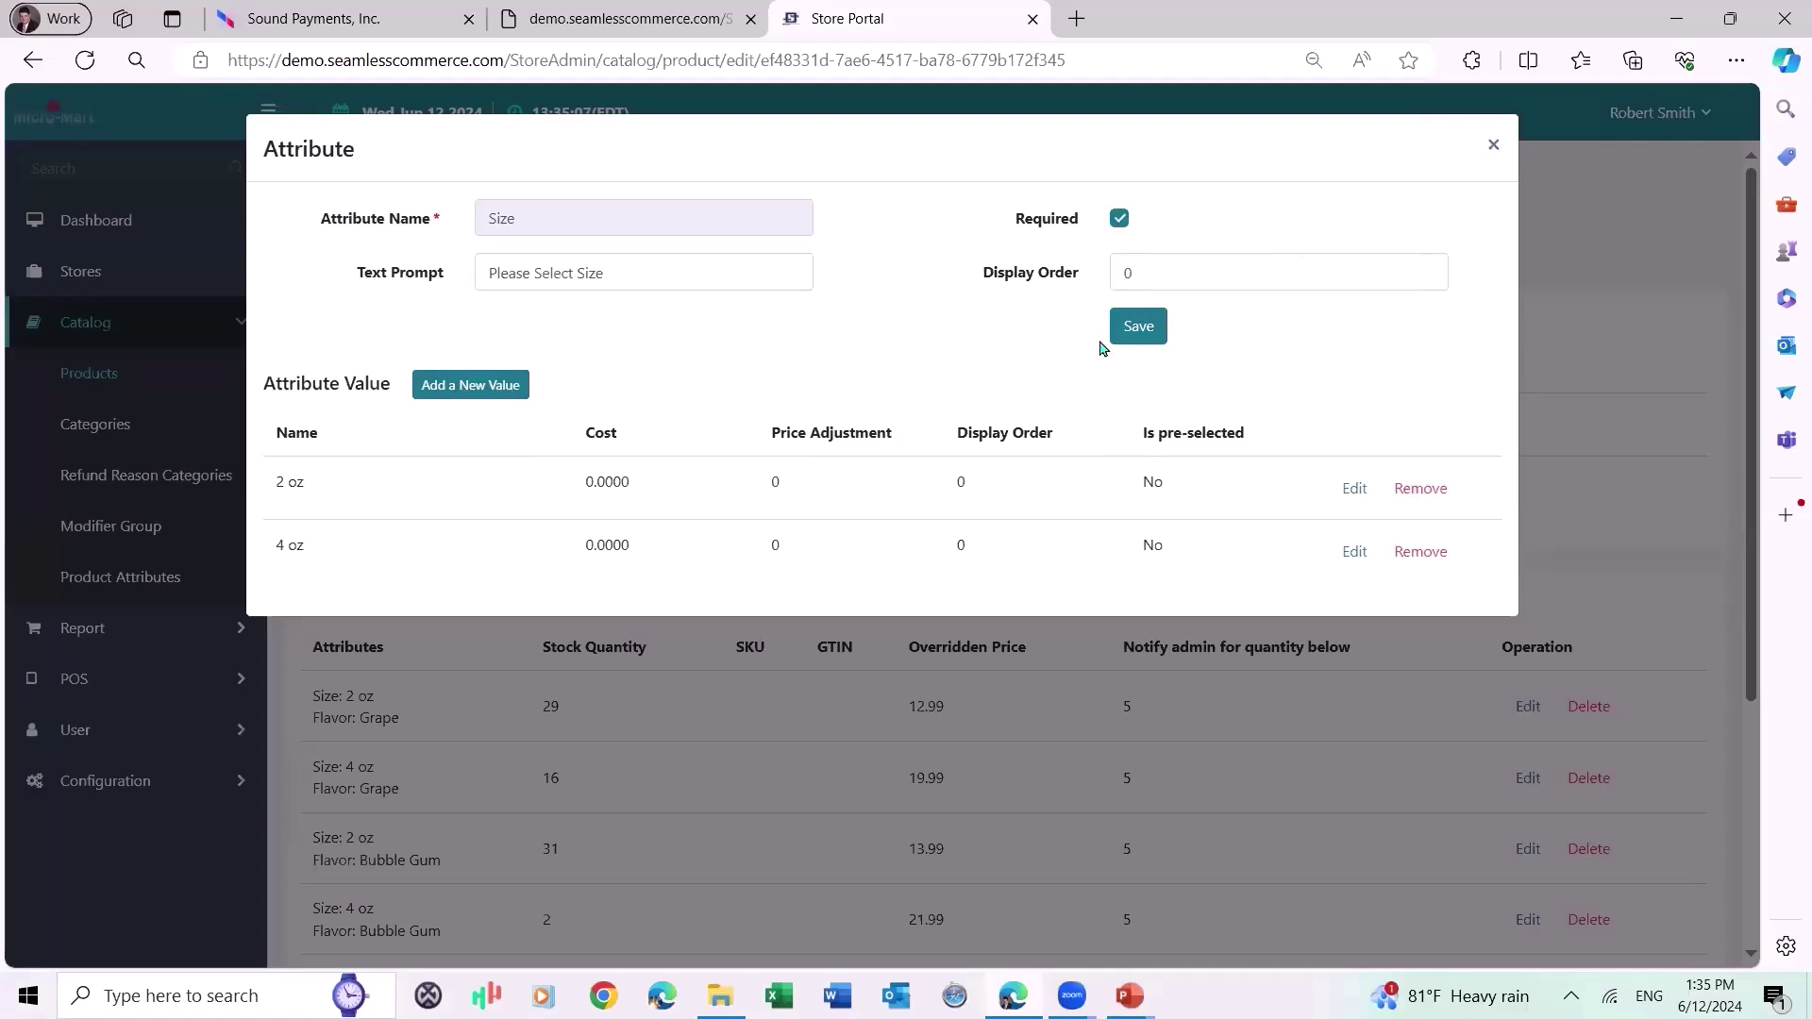
pyautogui.click(1487, 146)
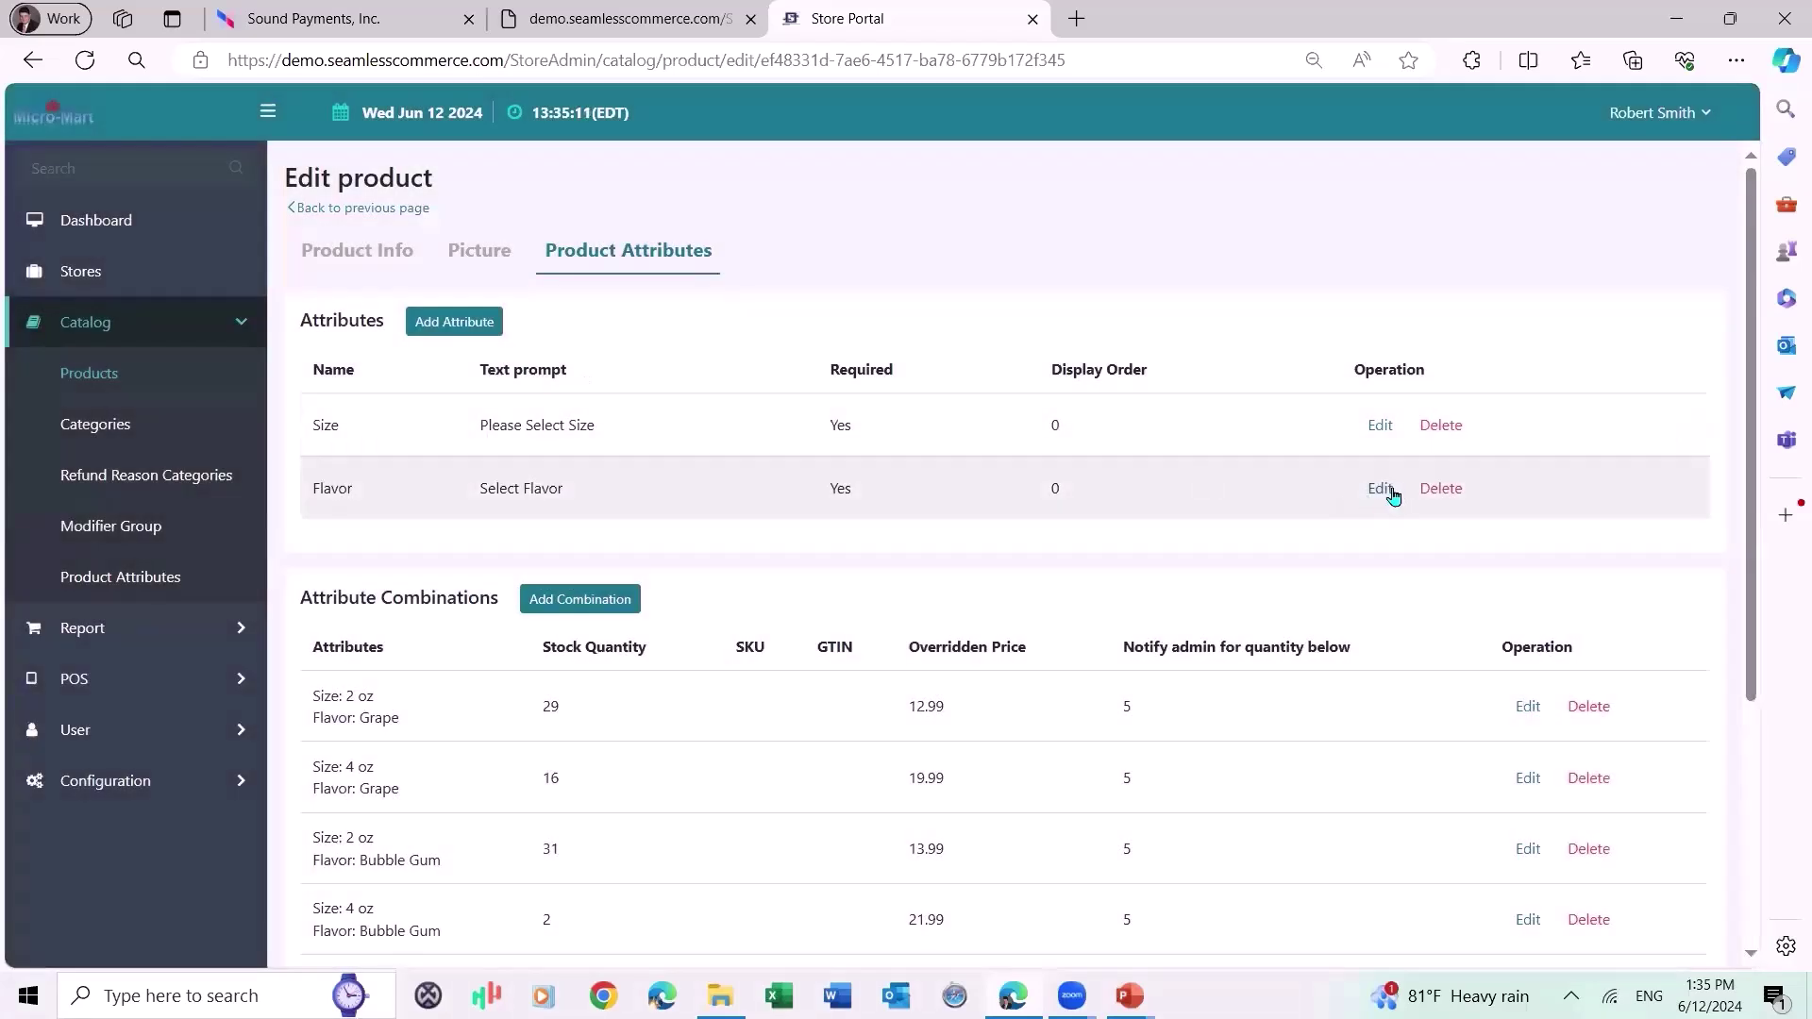
pyautogui.click(1380, 492)
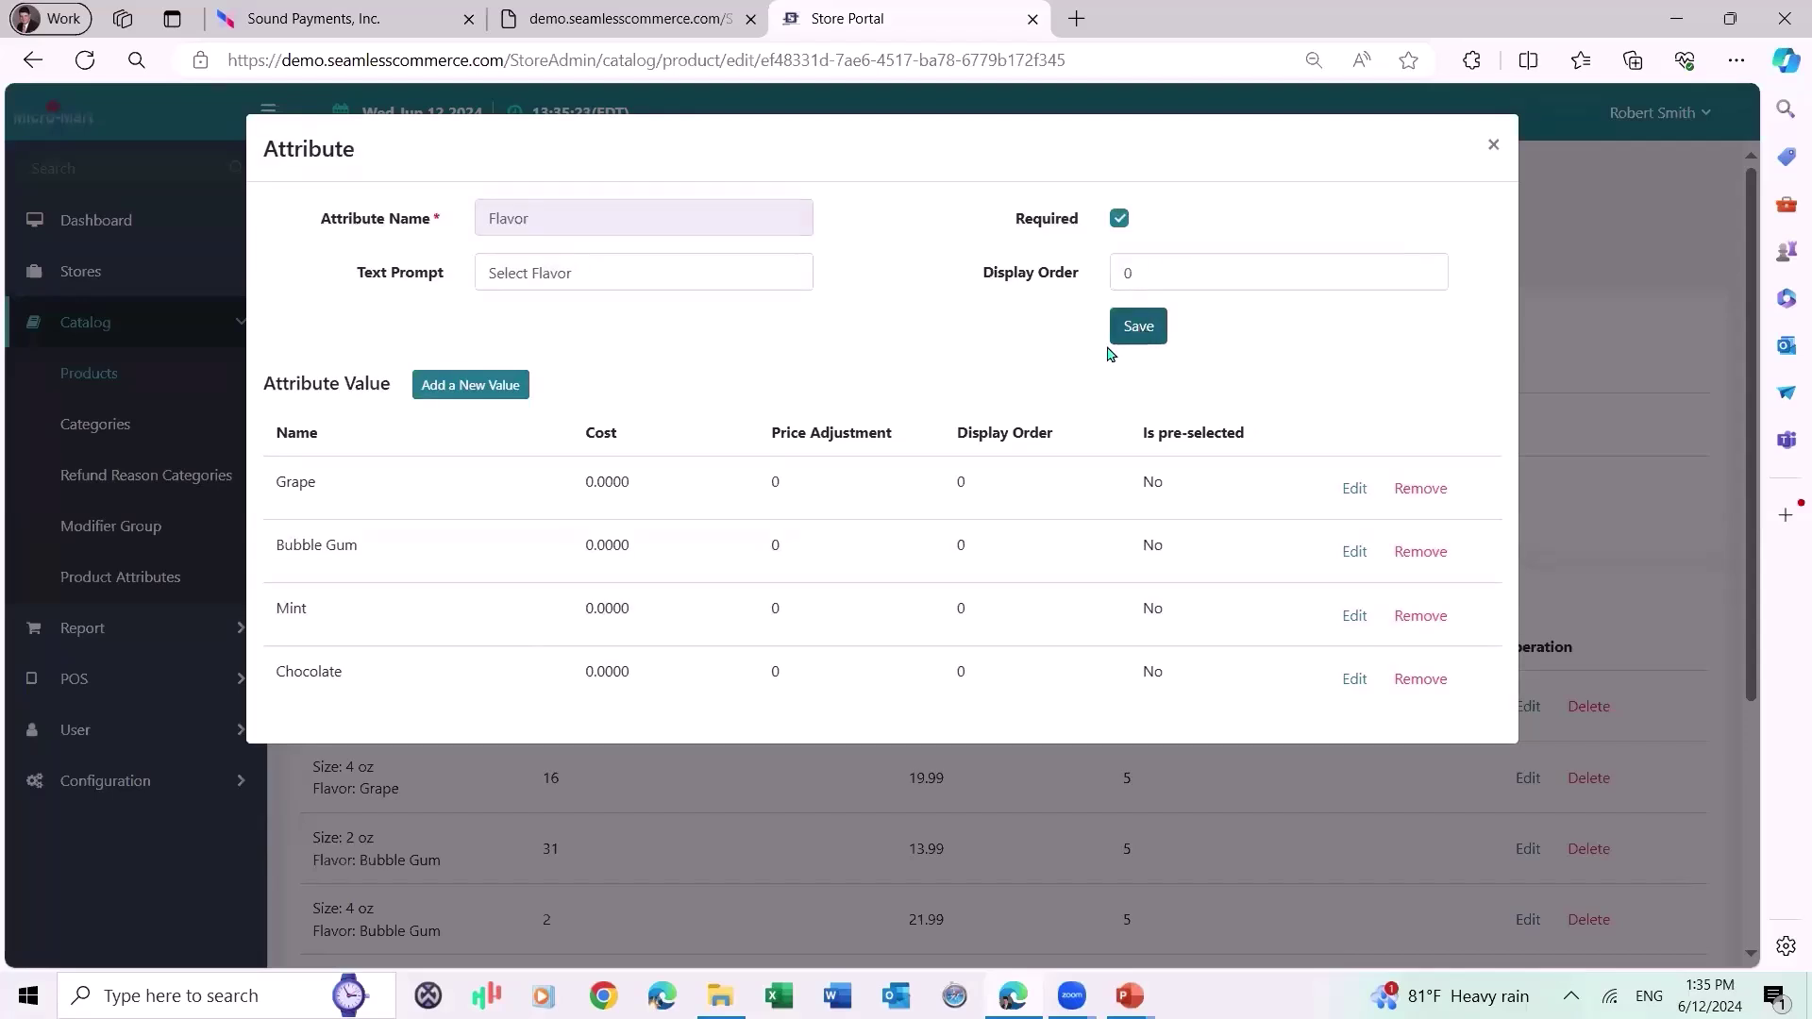
pyautogui.click(1495, 146)
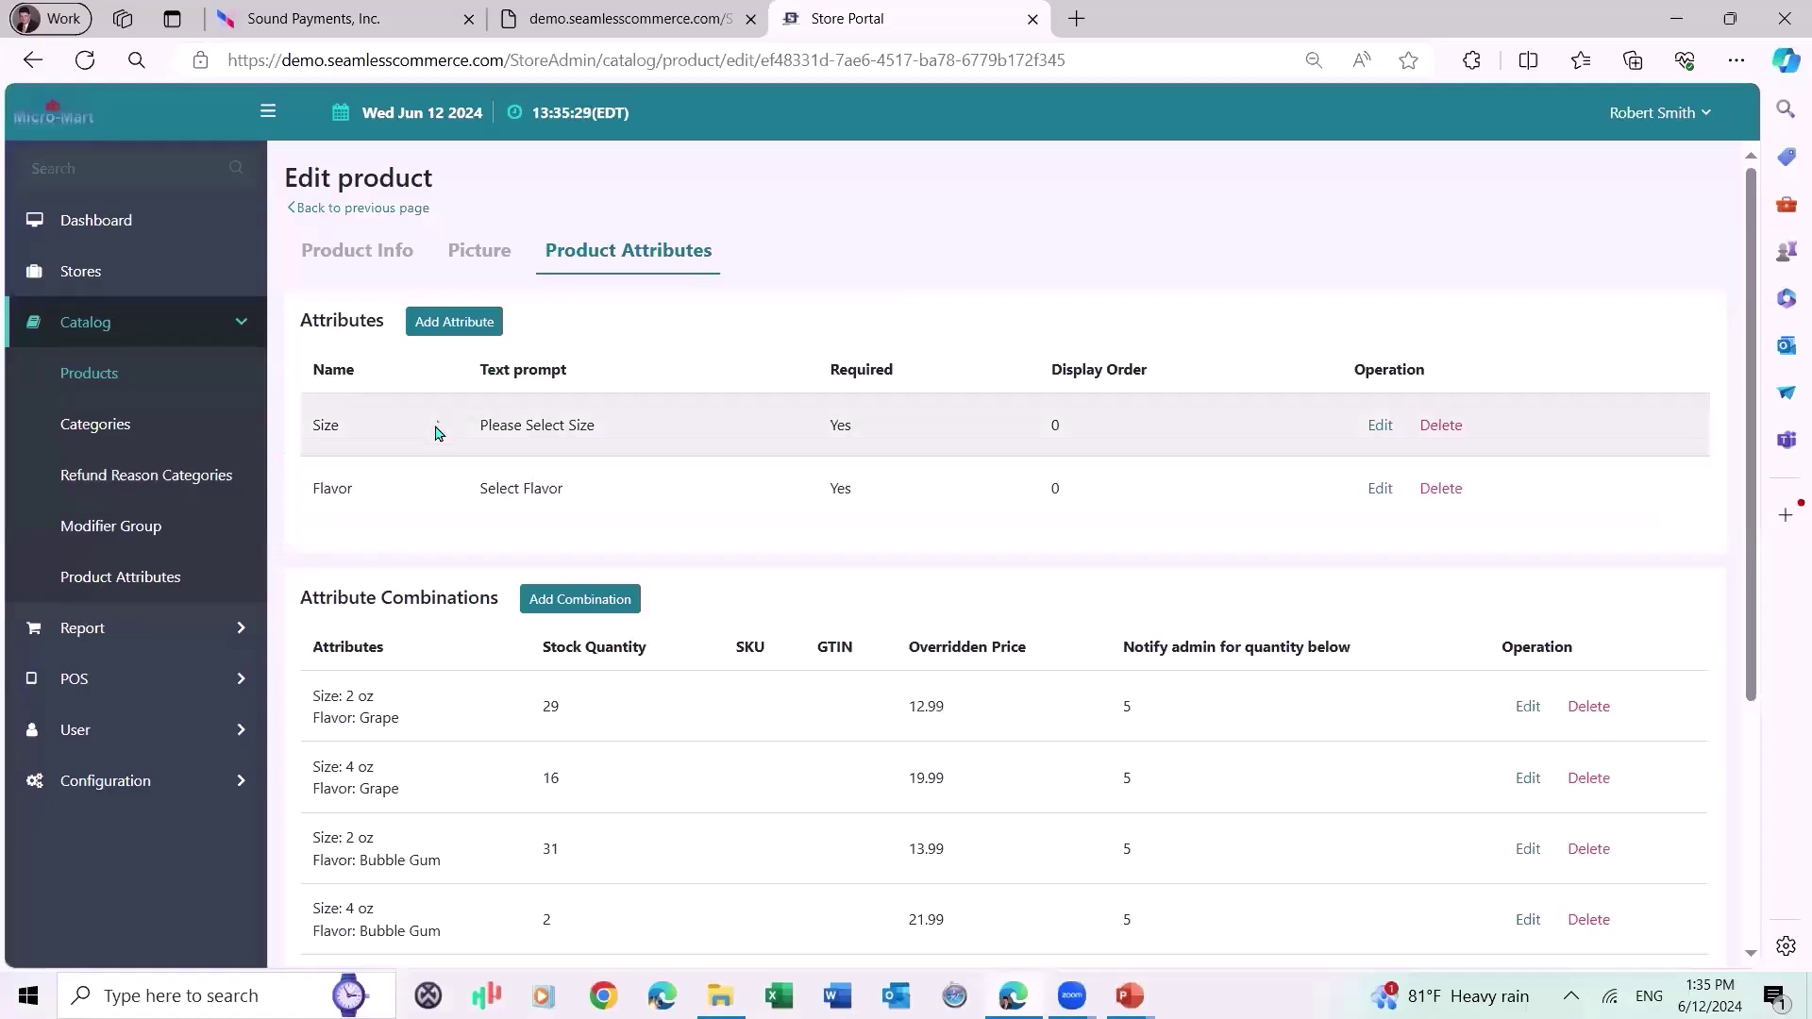
# Review the size and flavor combinations with their stock quantities, overridden prices and low-stock notification levels.
pyautogui.scroll(-4, 944, 312)
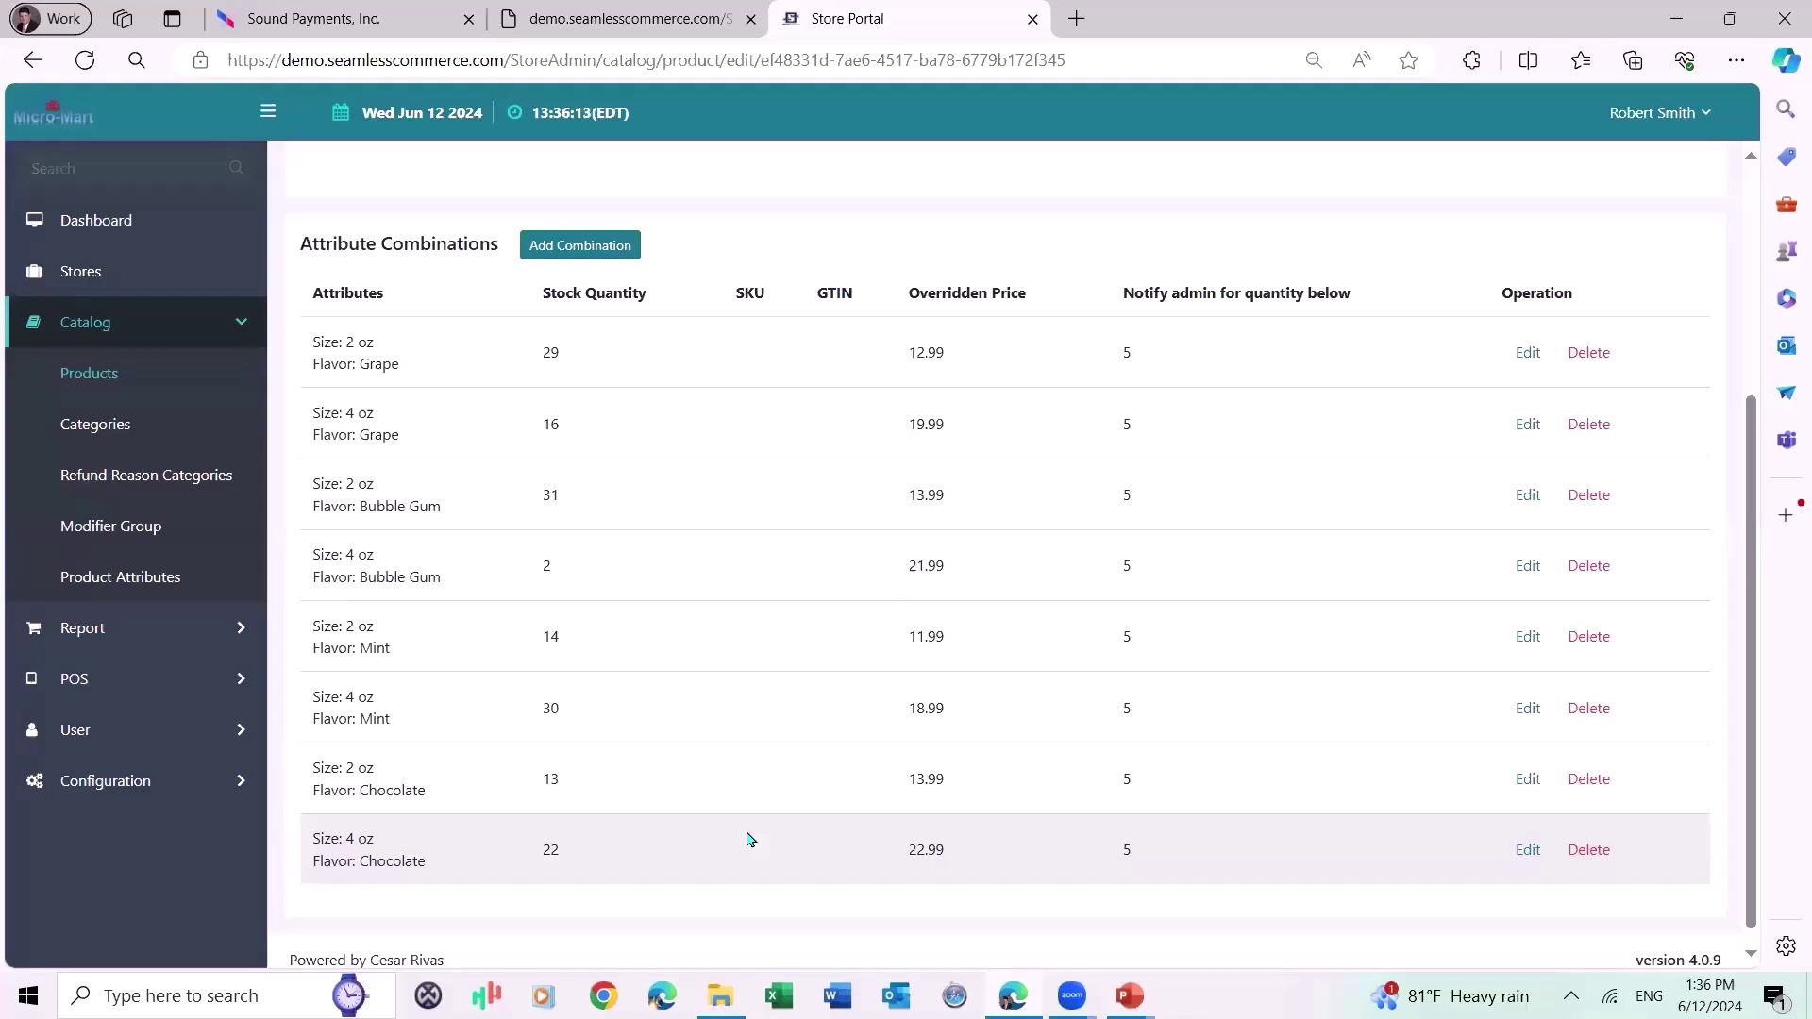
pyautogui.scroll(4, 777, 807)
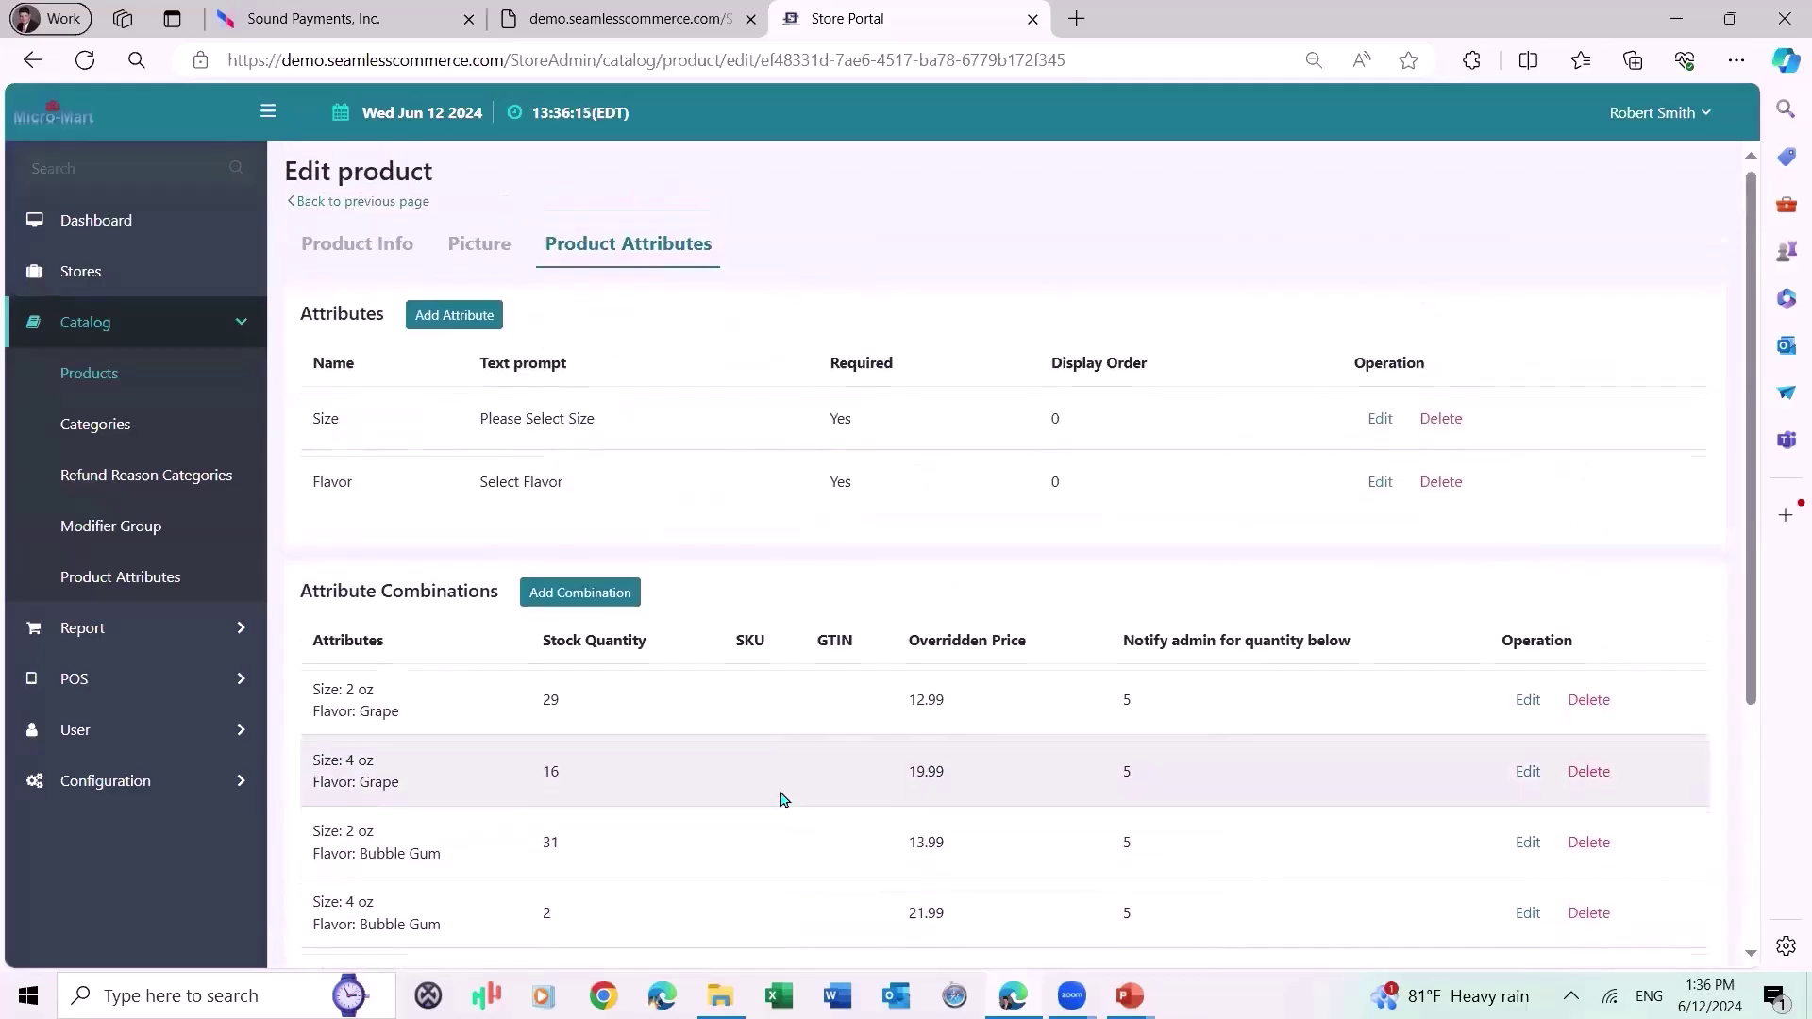
pyautogui.scroll(-2, 782, 799)
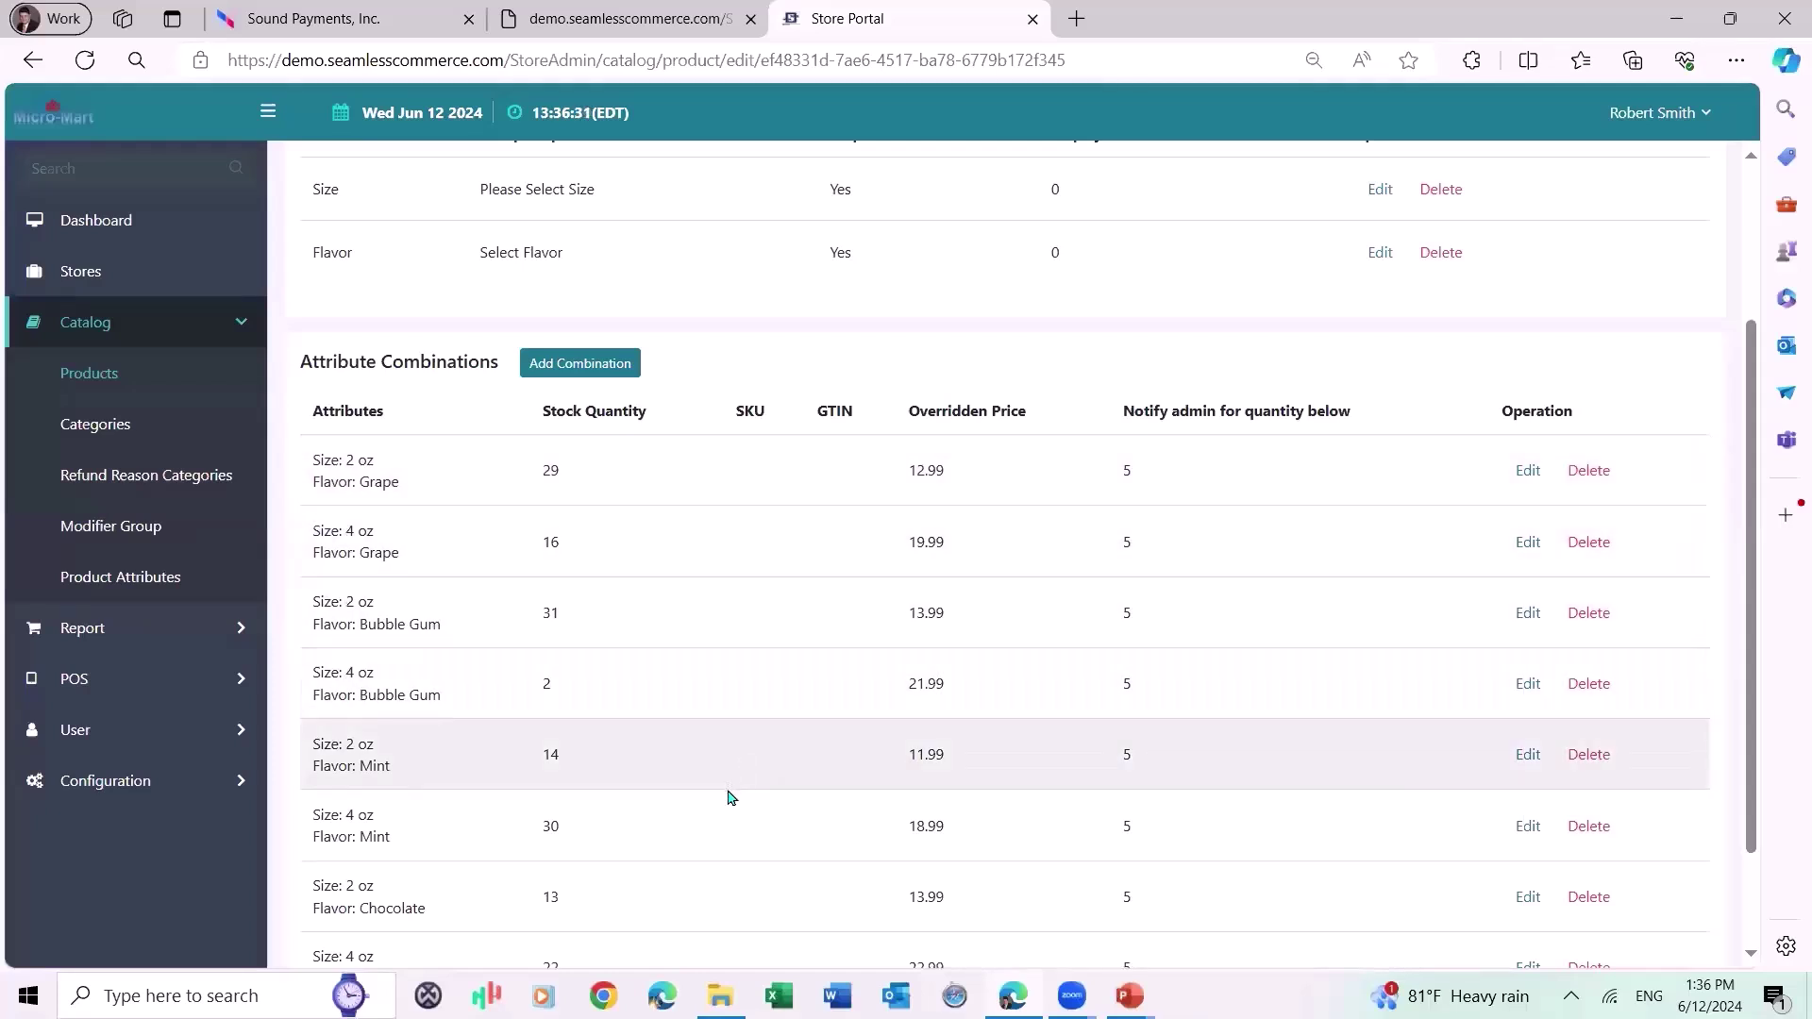
# Leave the Vape Pen product, open the Candy category for editing and view its printer options without choosing one.
pyautogui.scroll(3, 667, 534)
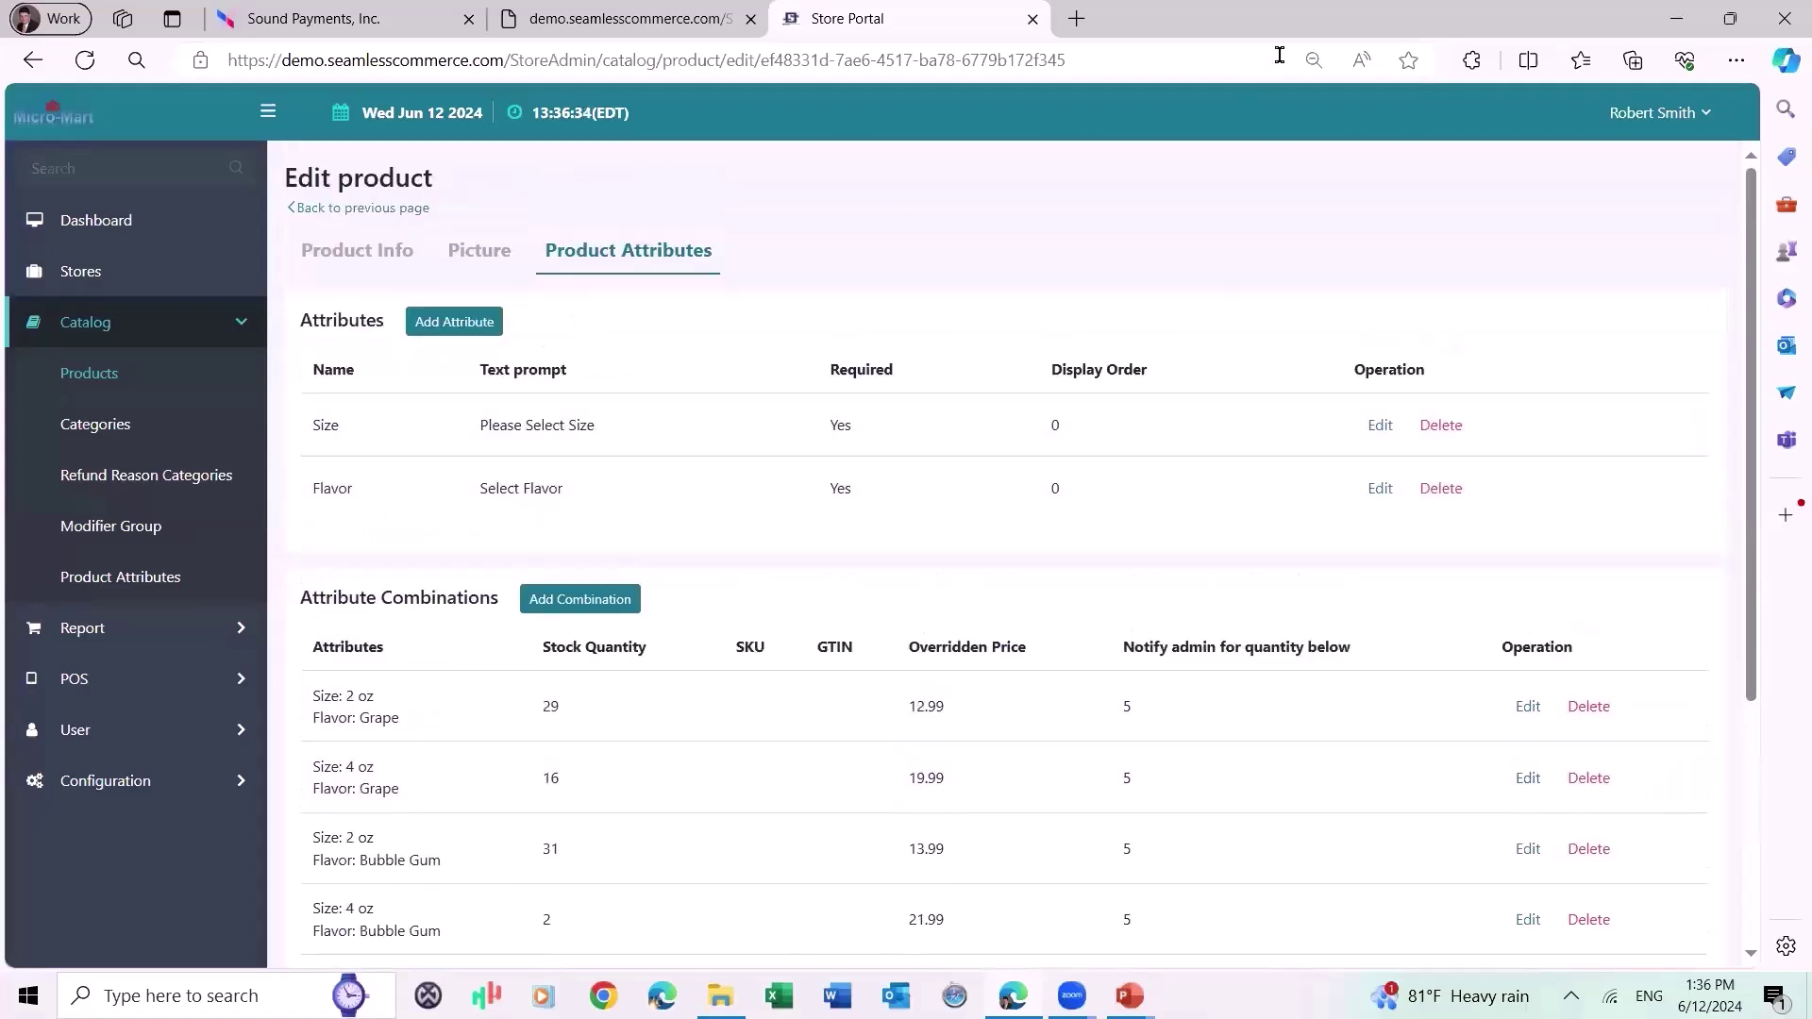
pyautogui.click(367, 209)
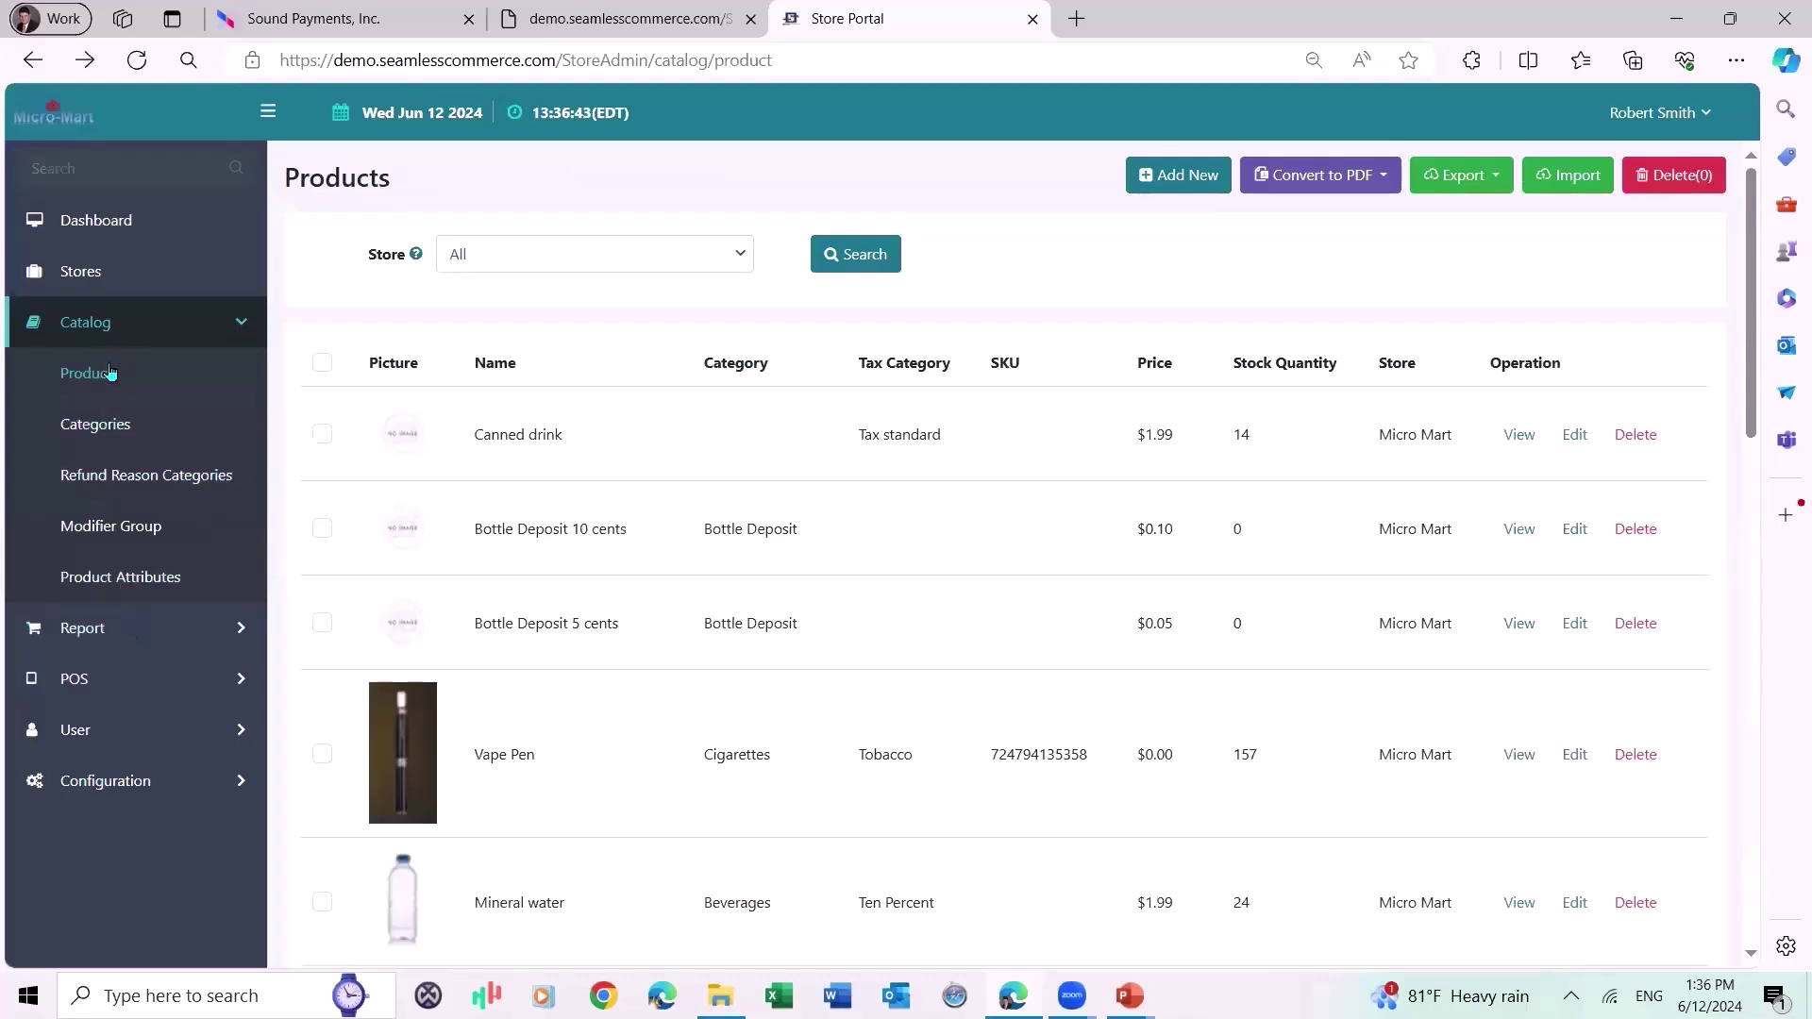
pyautogui.click(113, 426)
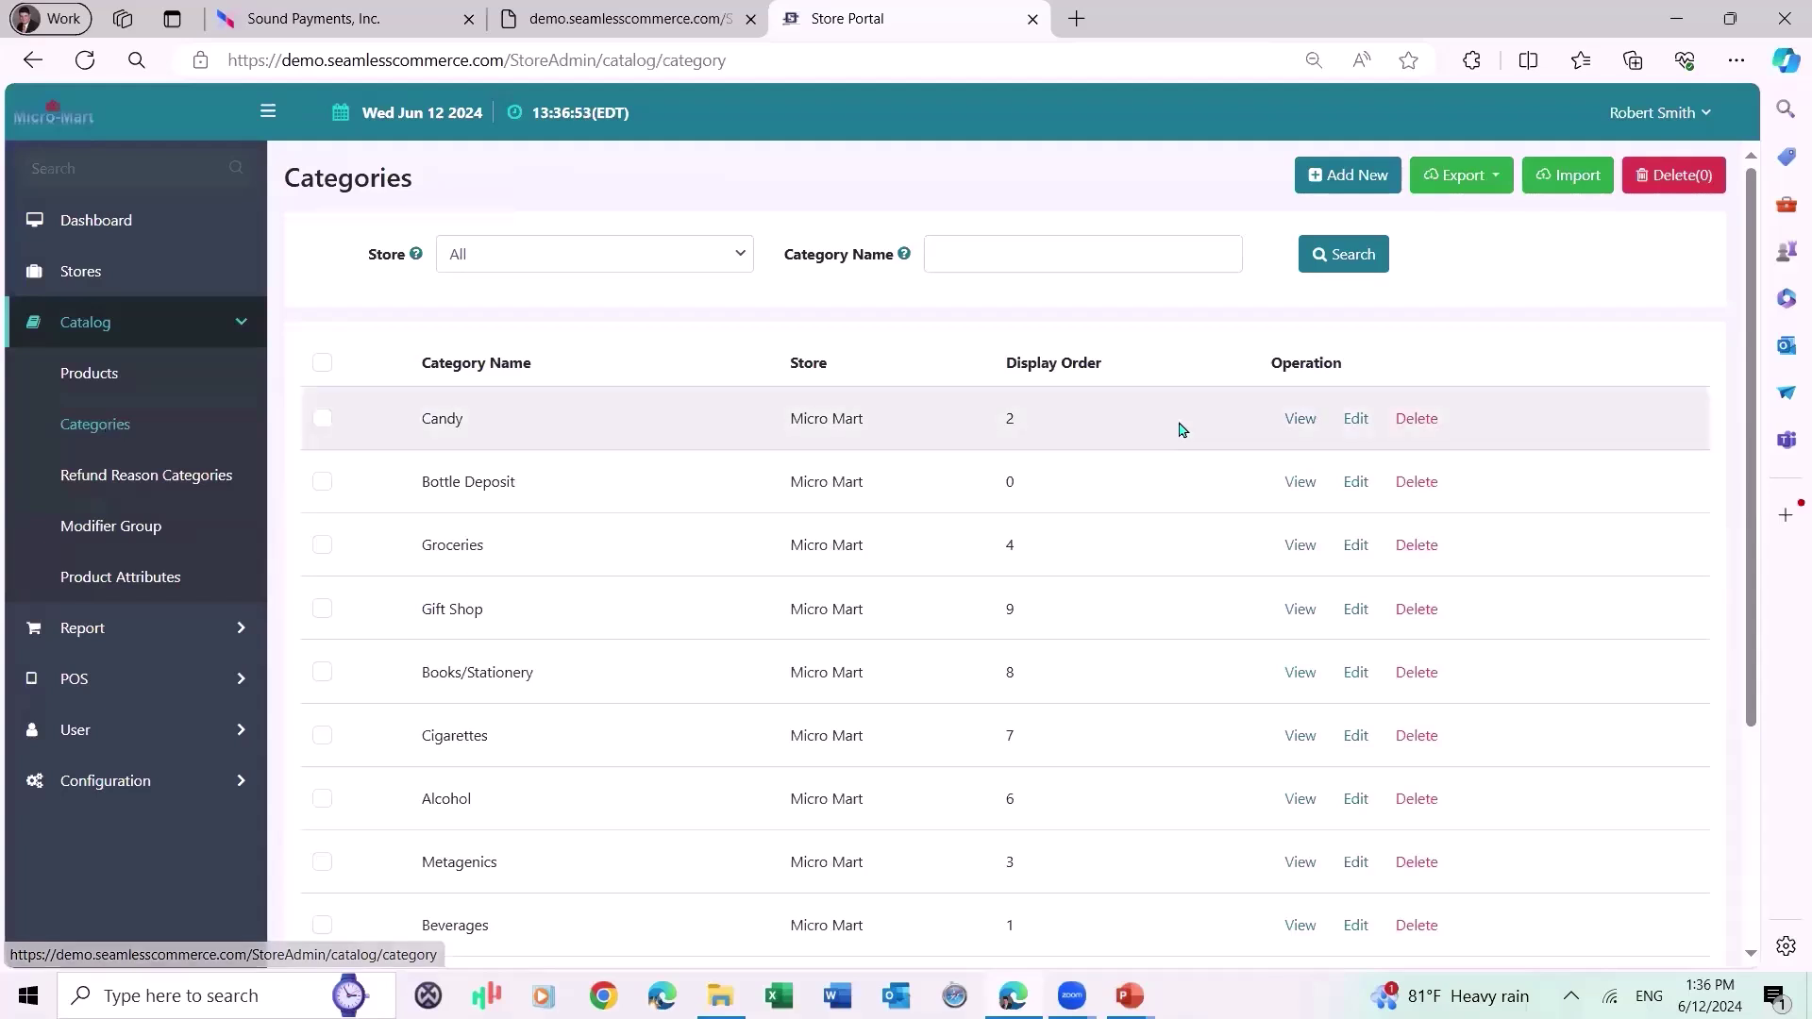
pyautogui.click(1364, 419)
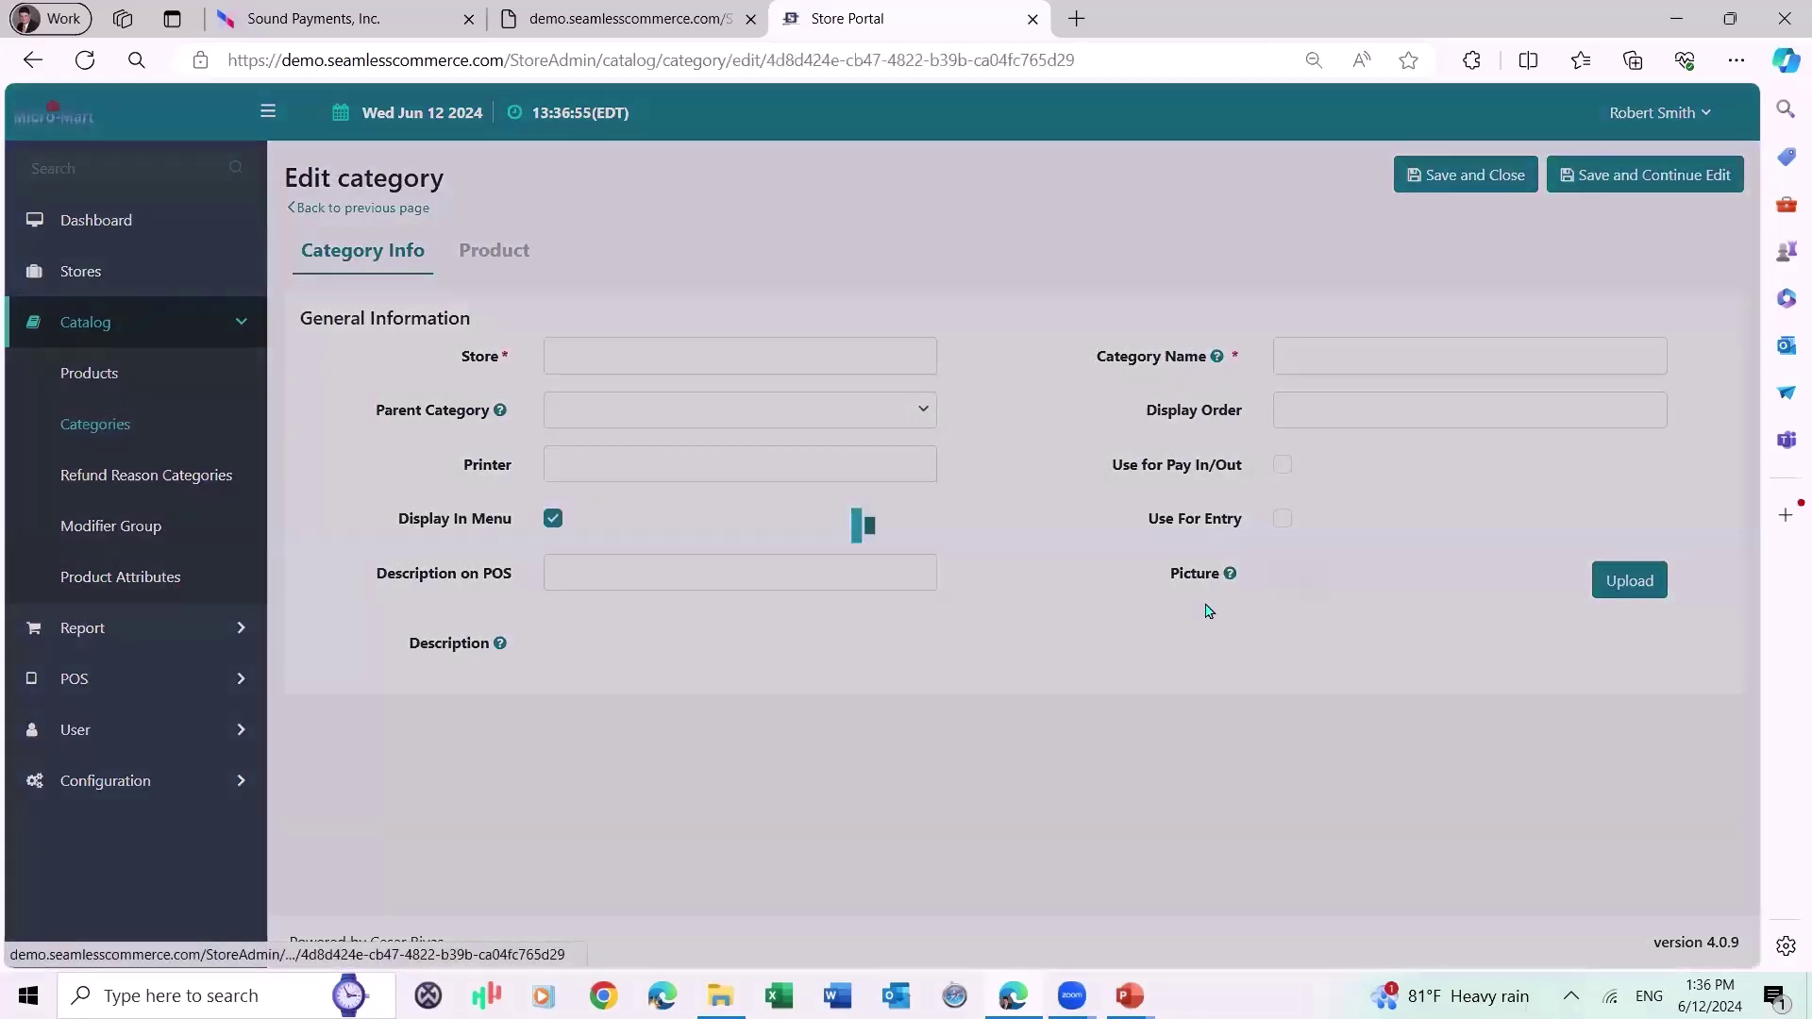
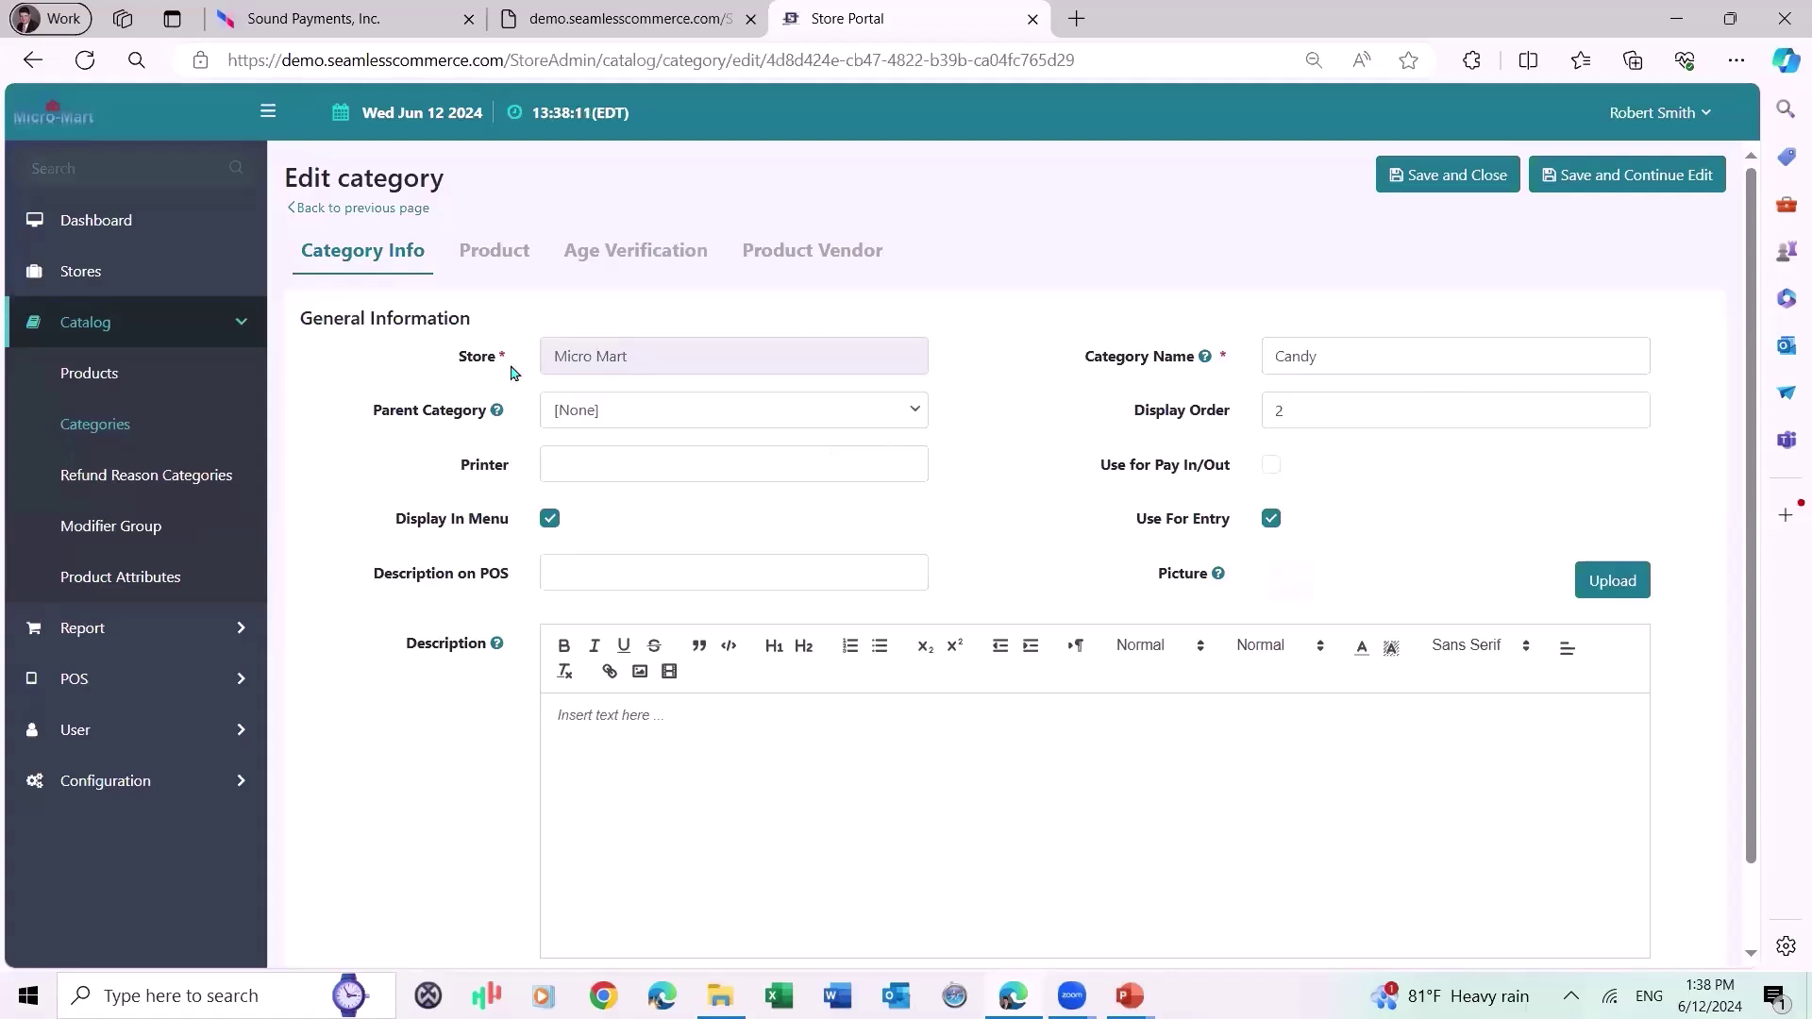
pyautogui.click(586, 457)
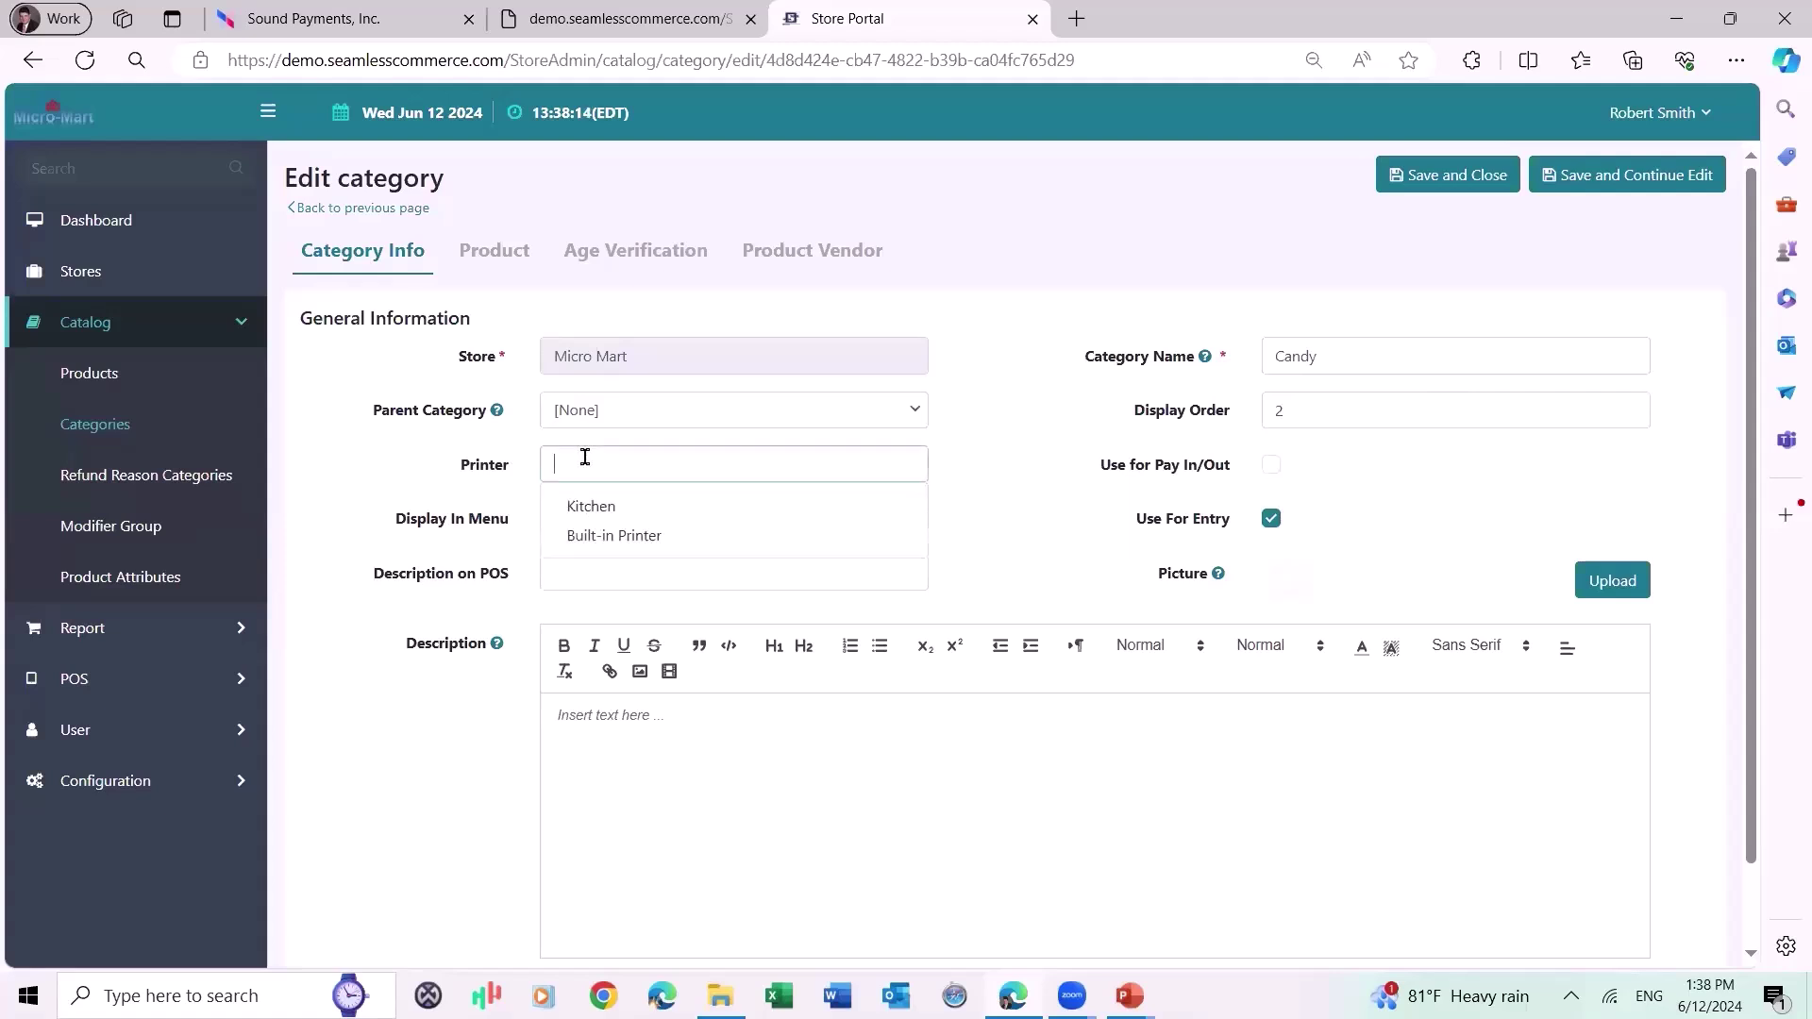
pyautogui.click(371, 467)
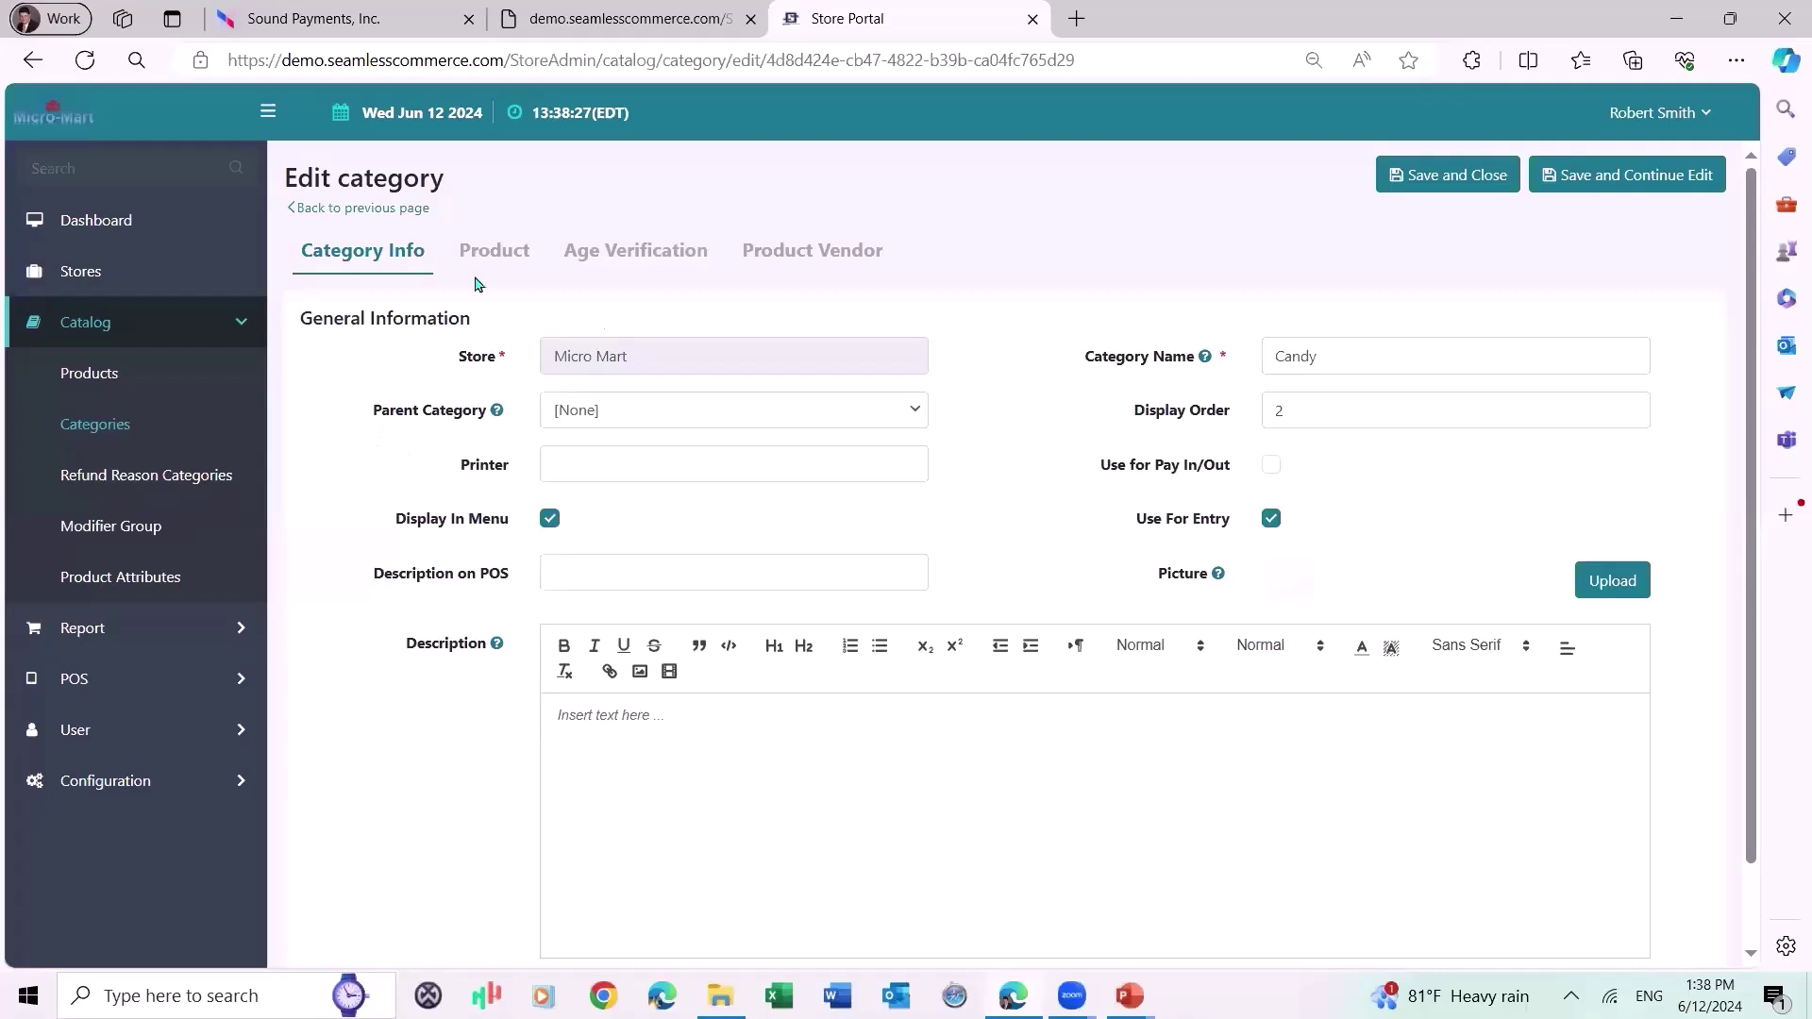
# View the refund reason categories and modifier groups, and open the Size attribute from the product attributes list.
pyautogui.click(149, 475)
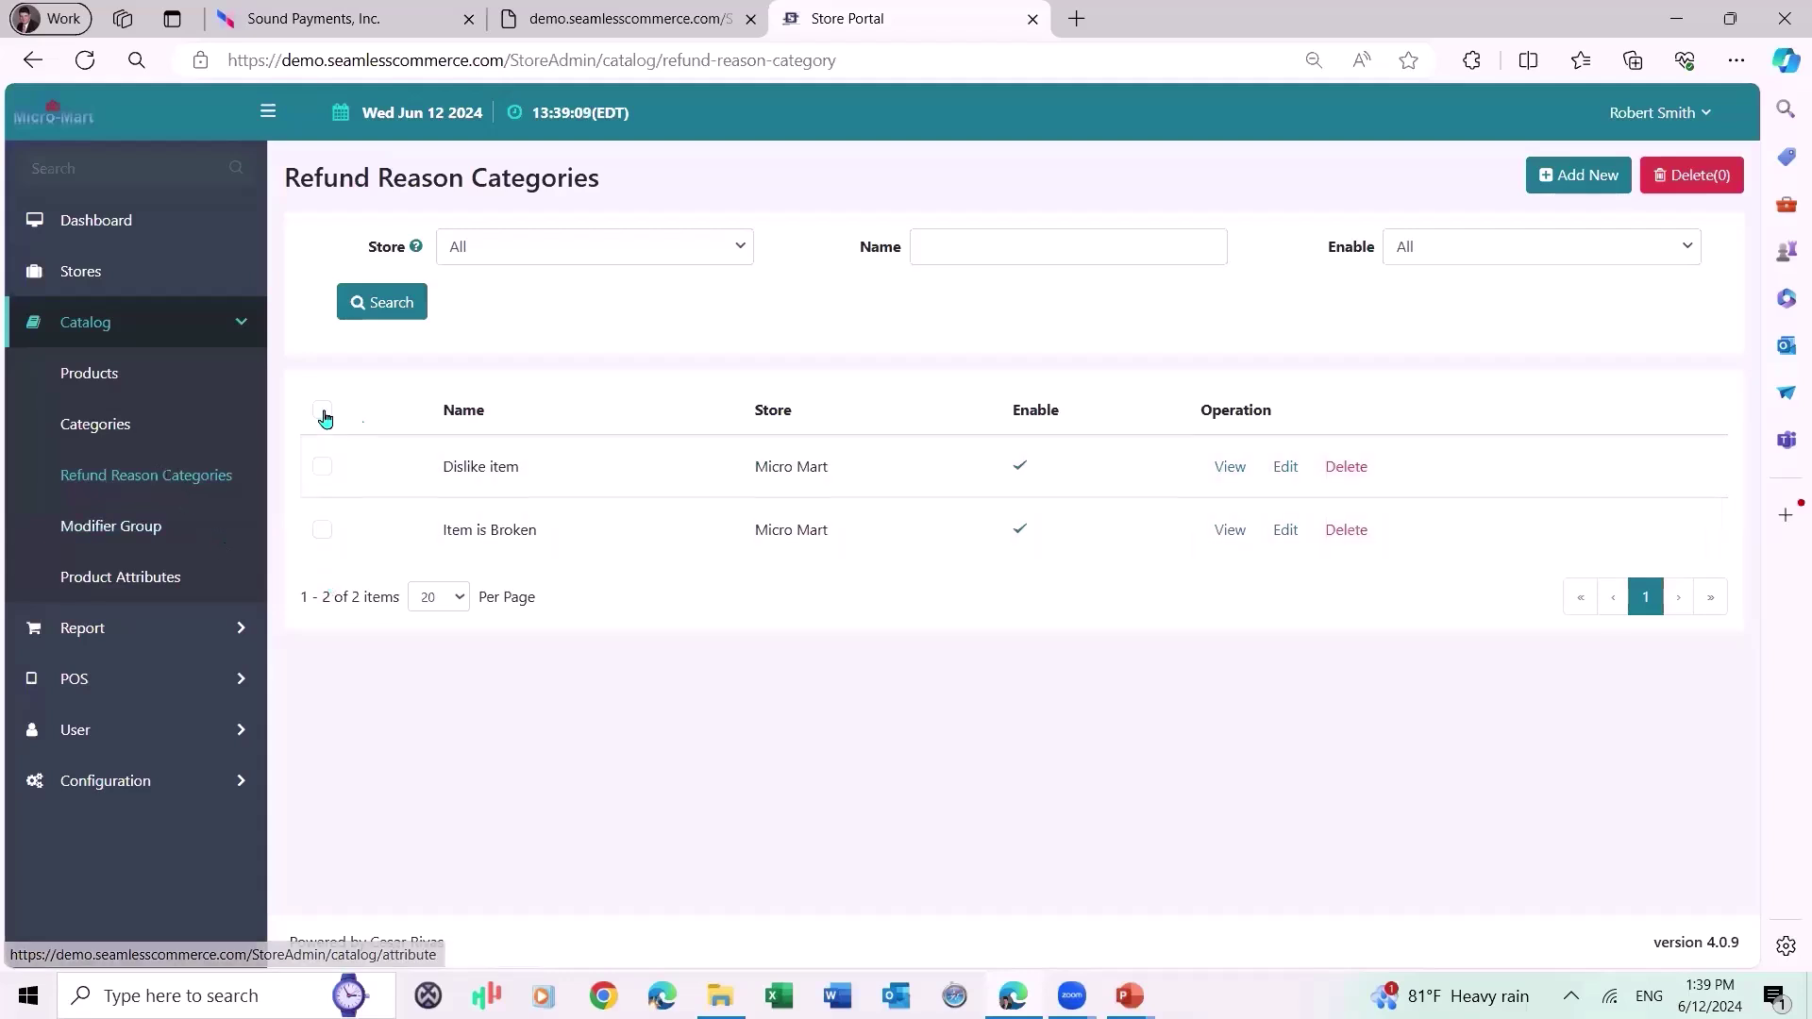
pyautogui.click(137, 534)
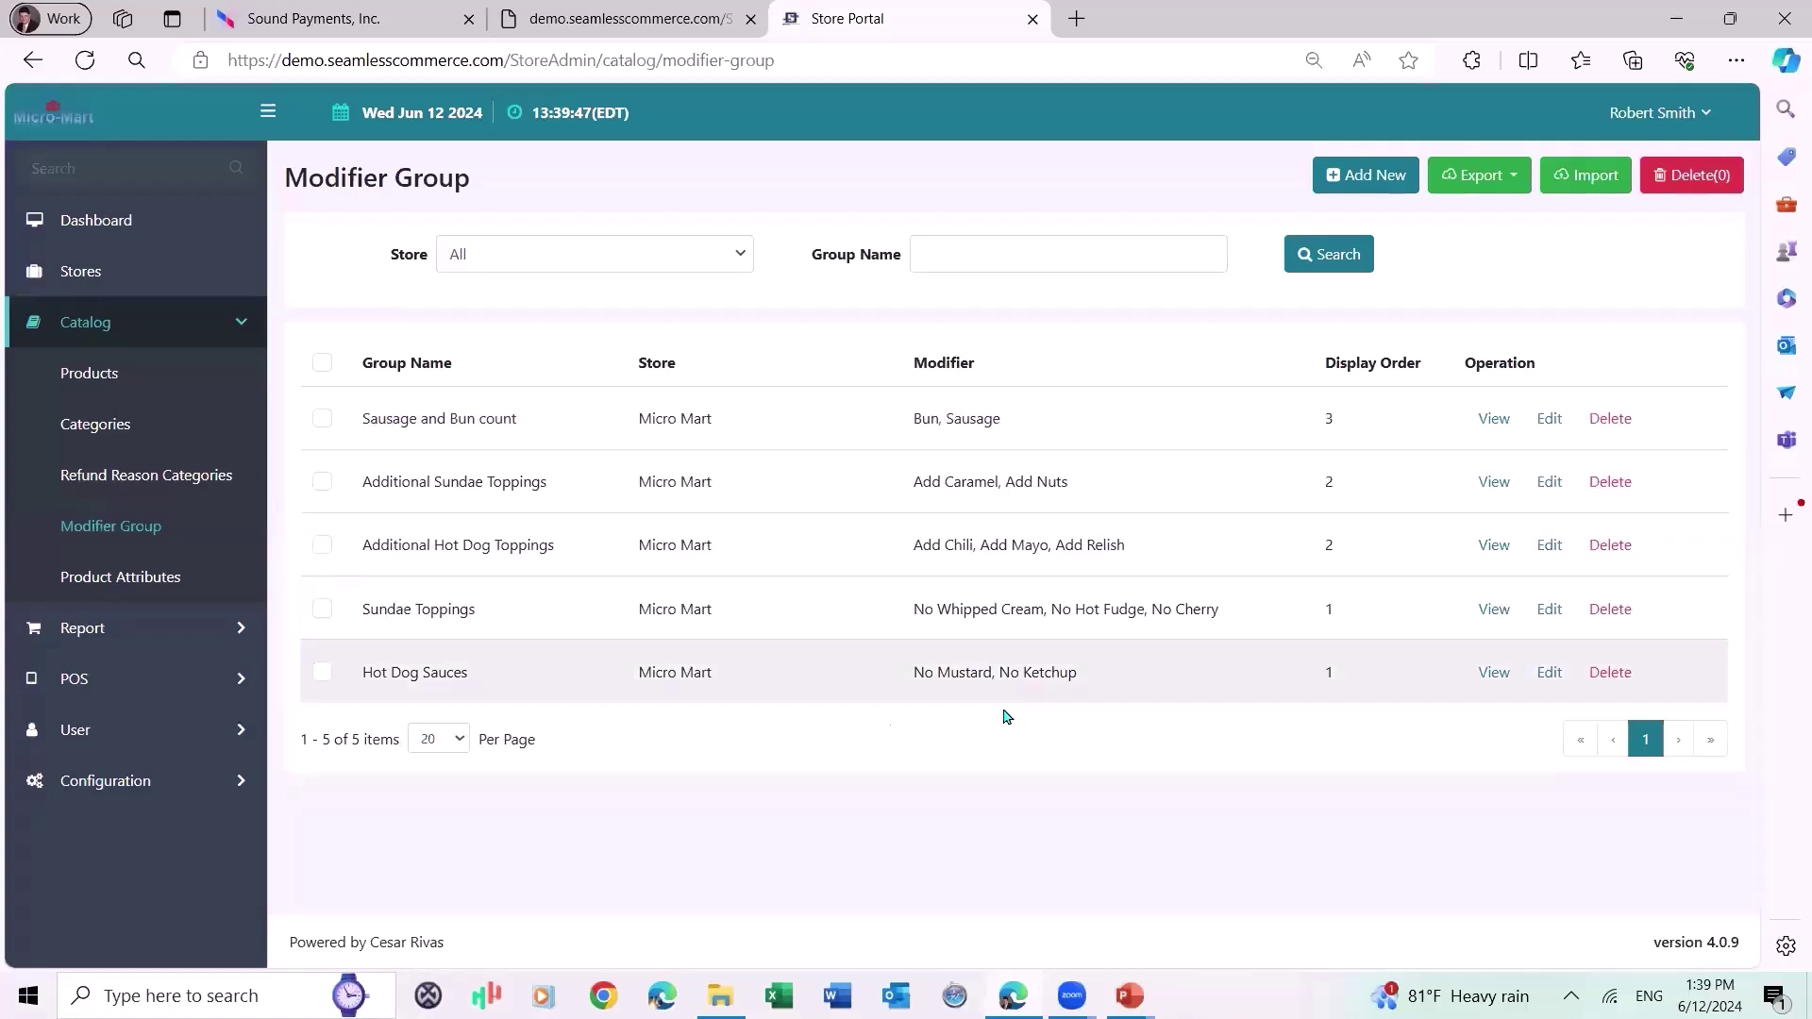
pyautogui.click(125, 578)
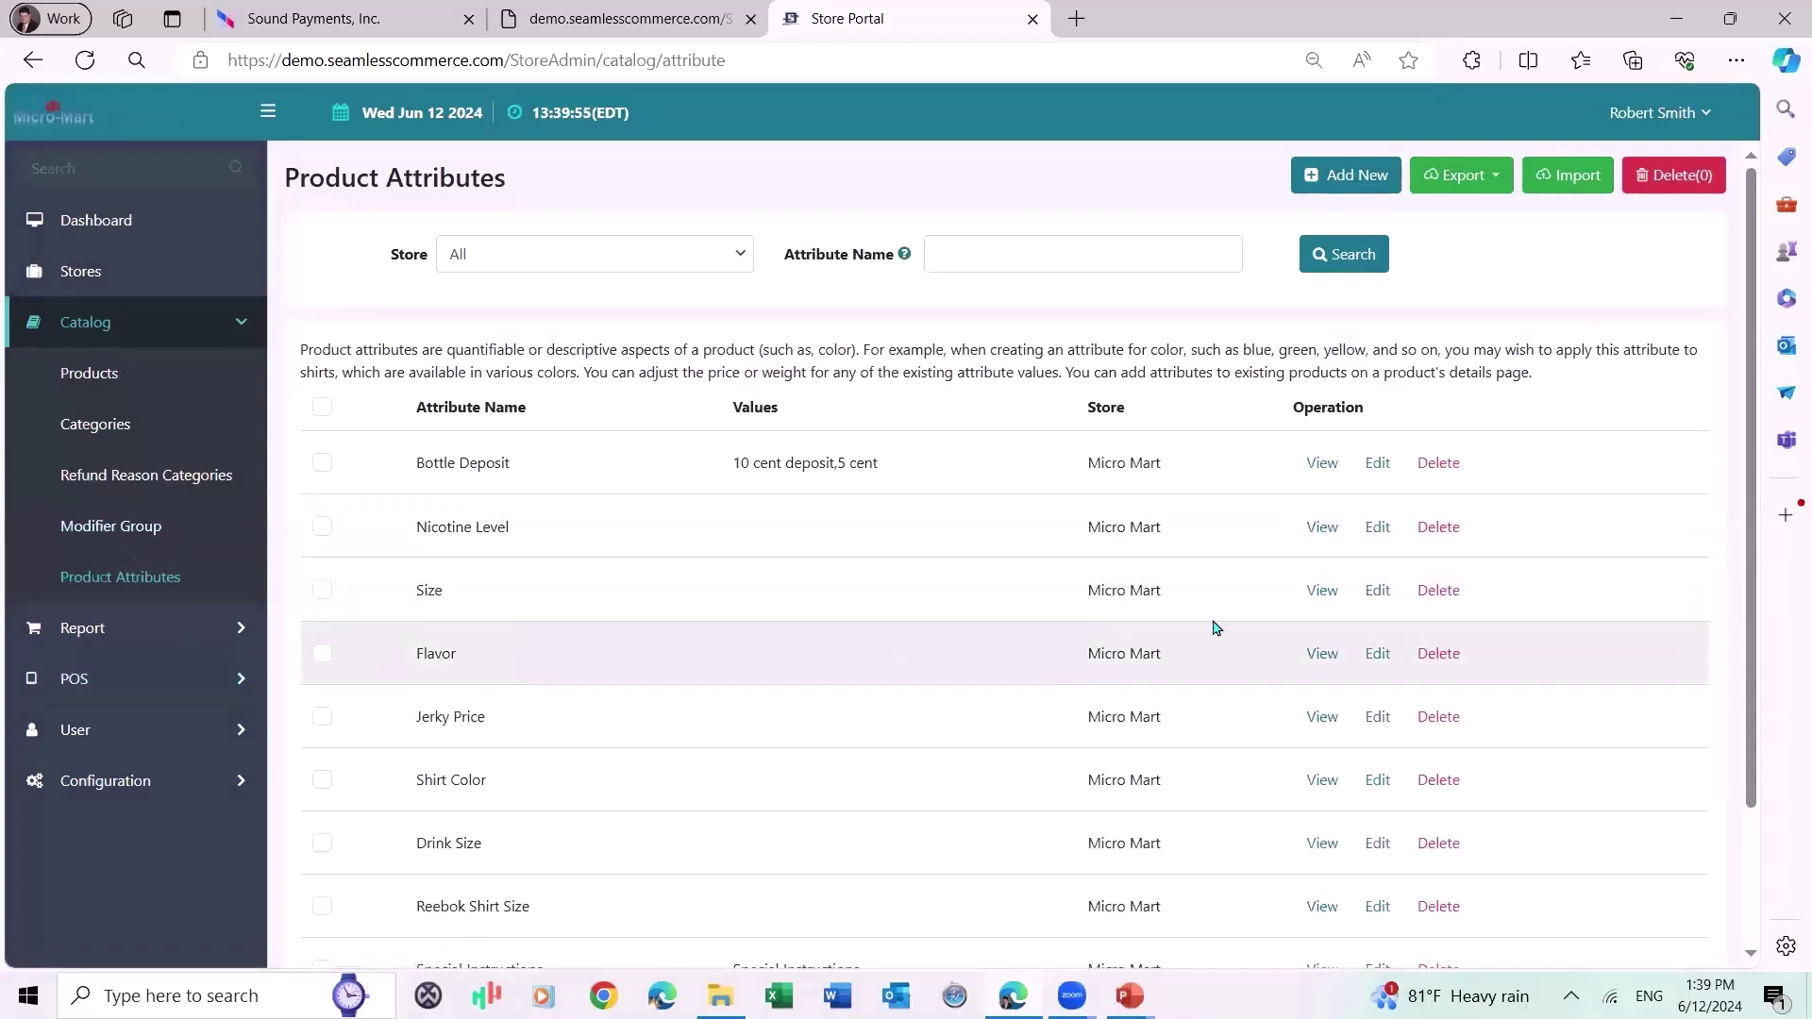
pyautogui.click(1376, 592)
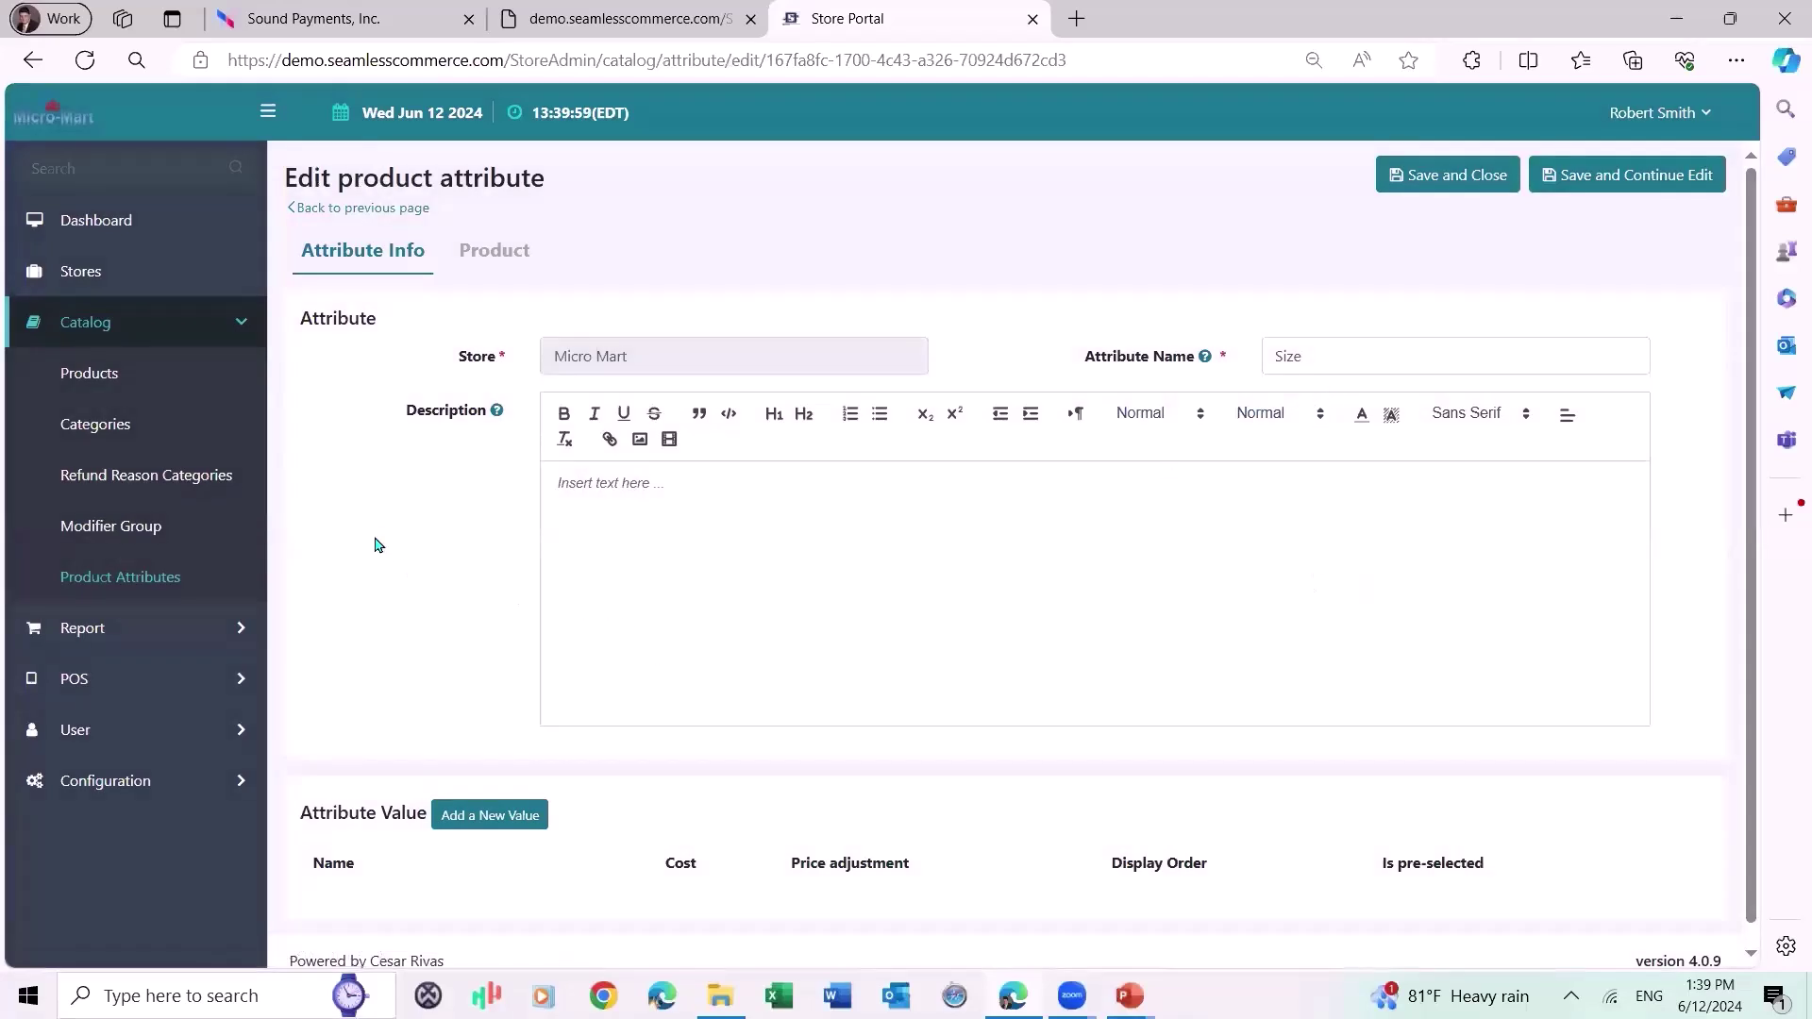
pyautogui.scroll(-1, 378, 538)
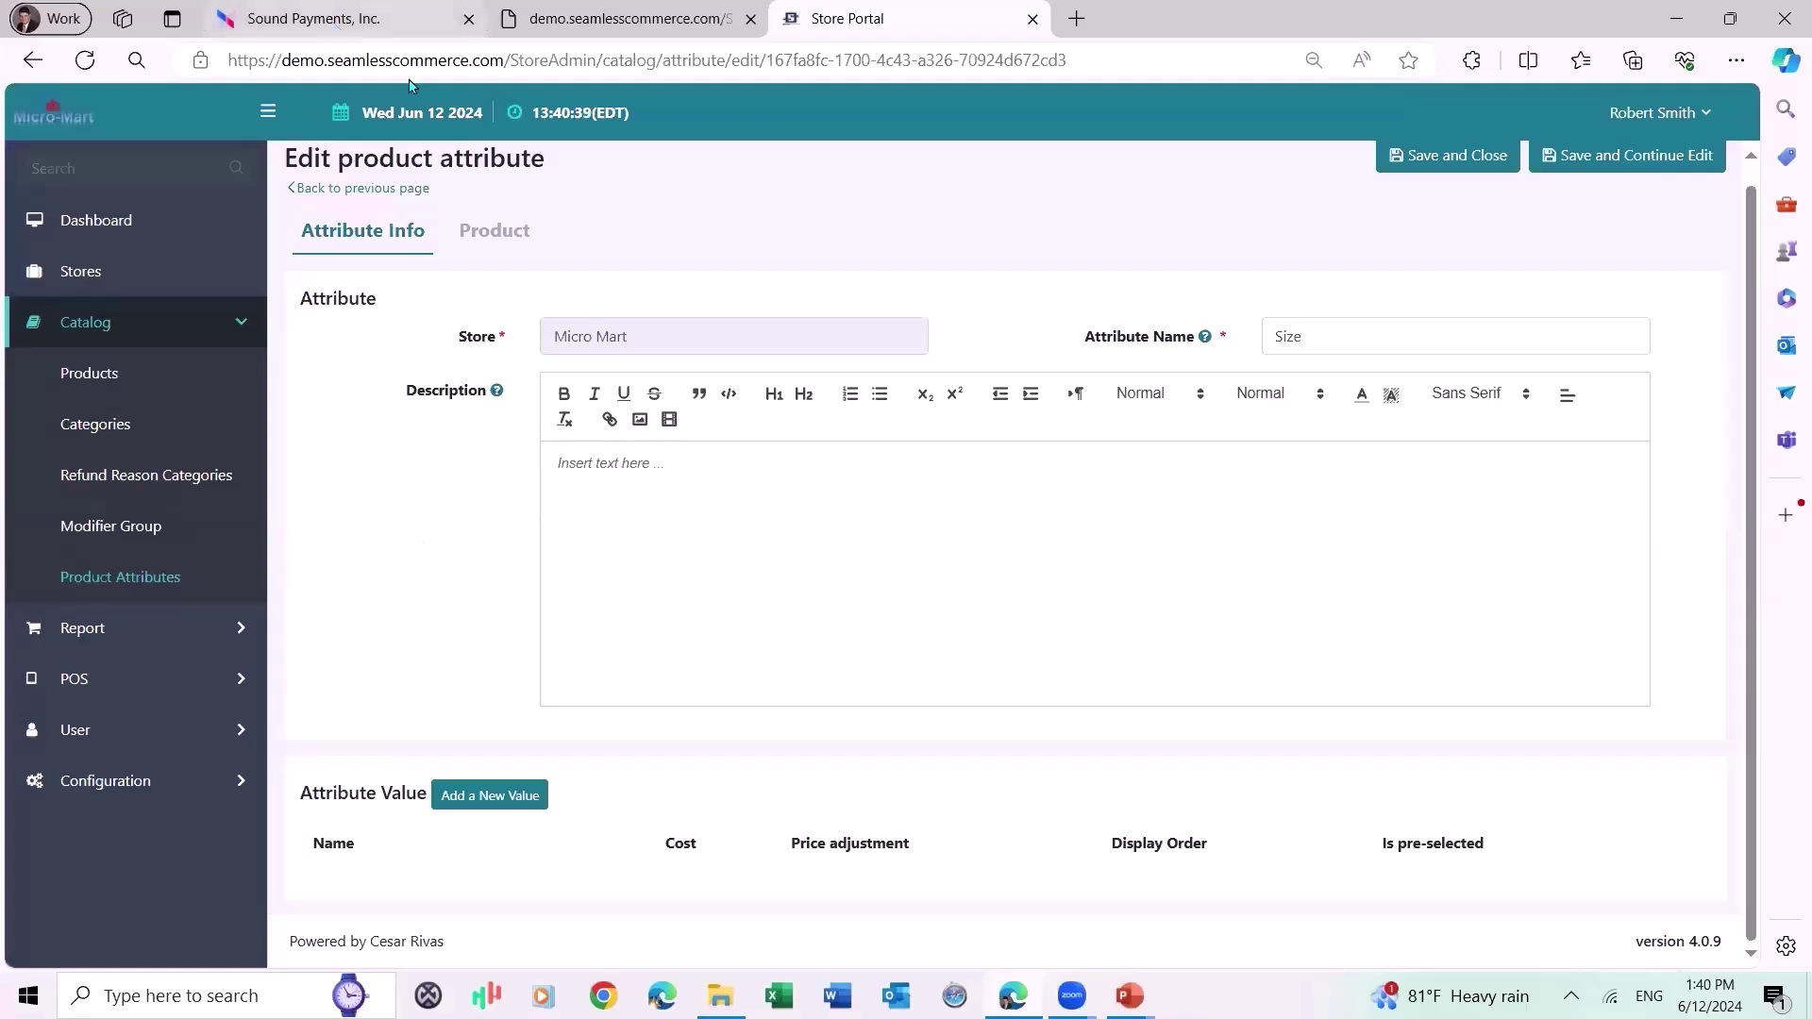
# Switch to the Sound Payments terminal page and start a remote AirViewer connection to the A77 terminal.
pyautogui.click(332, 26)
pyautogui.click(1255, 613)
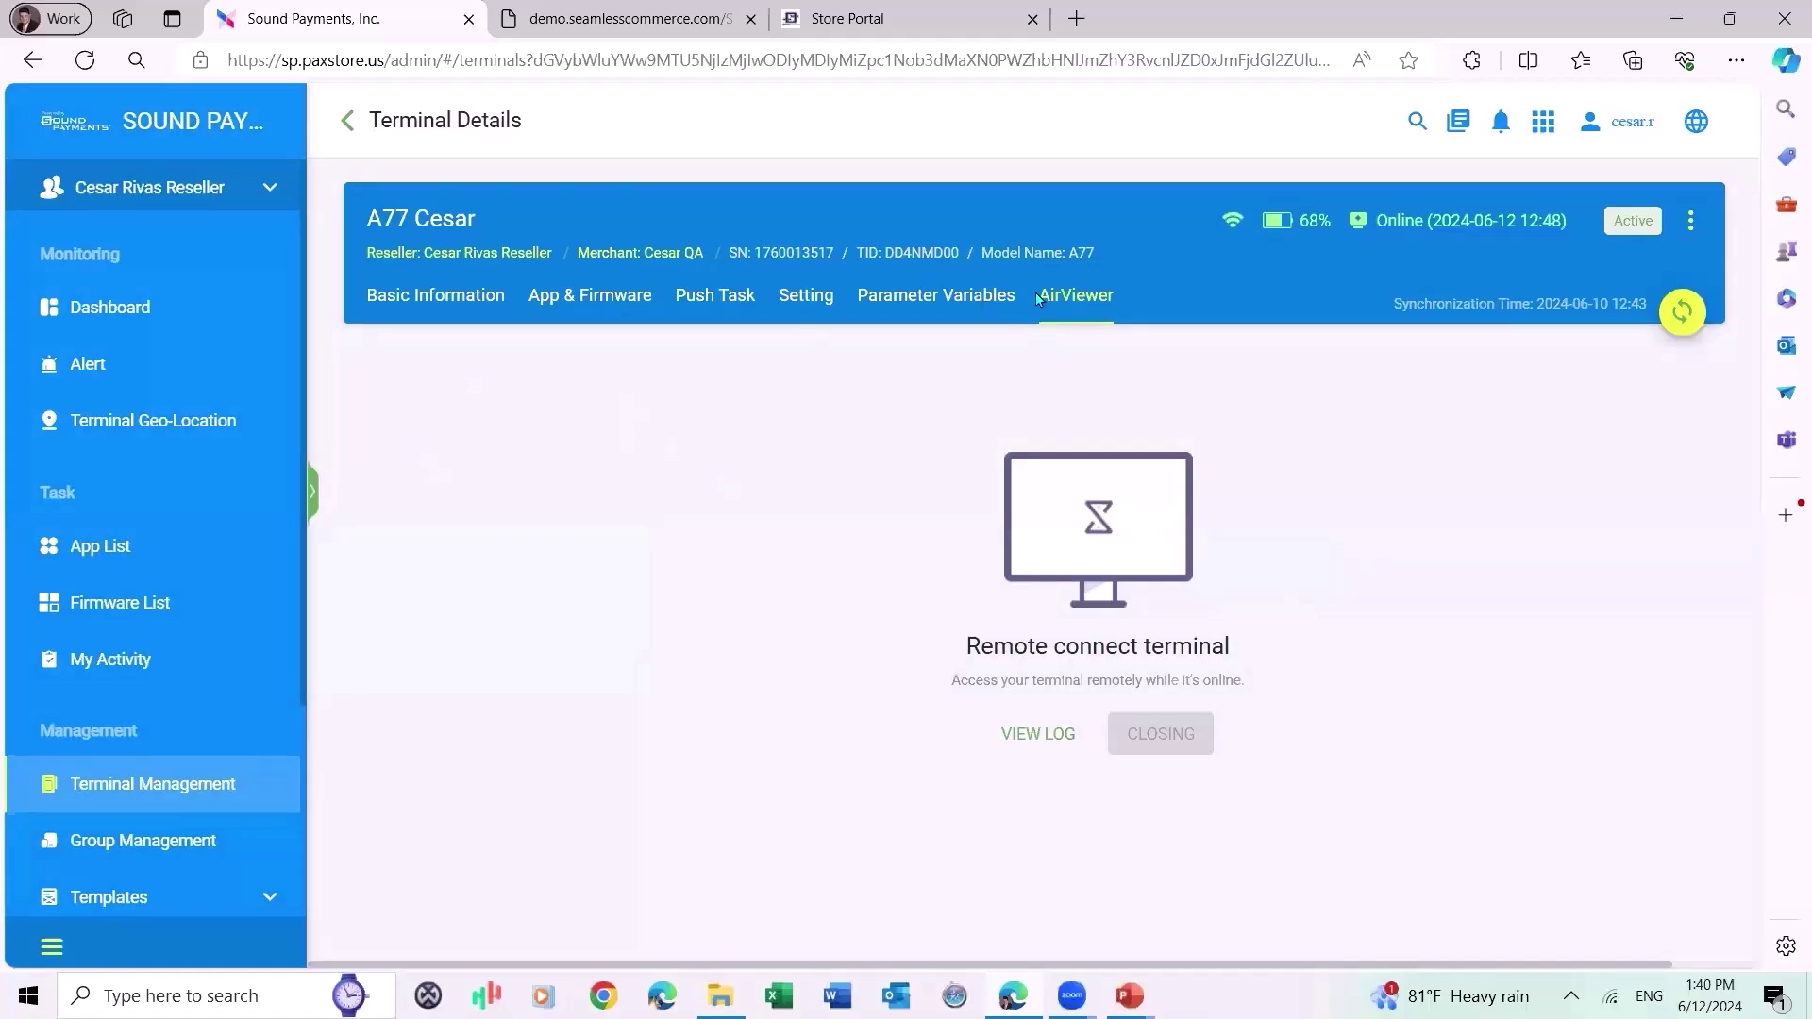
pyautogui.click(1175, 746)
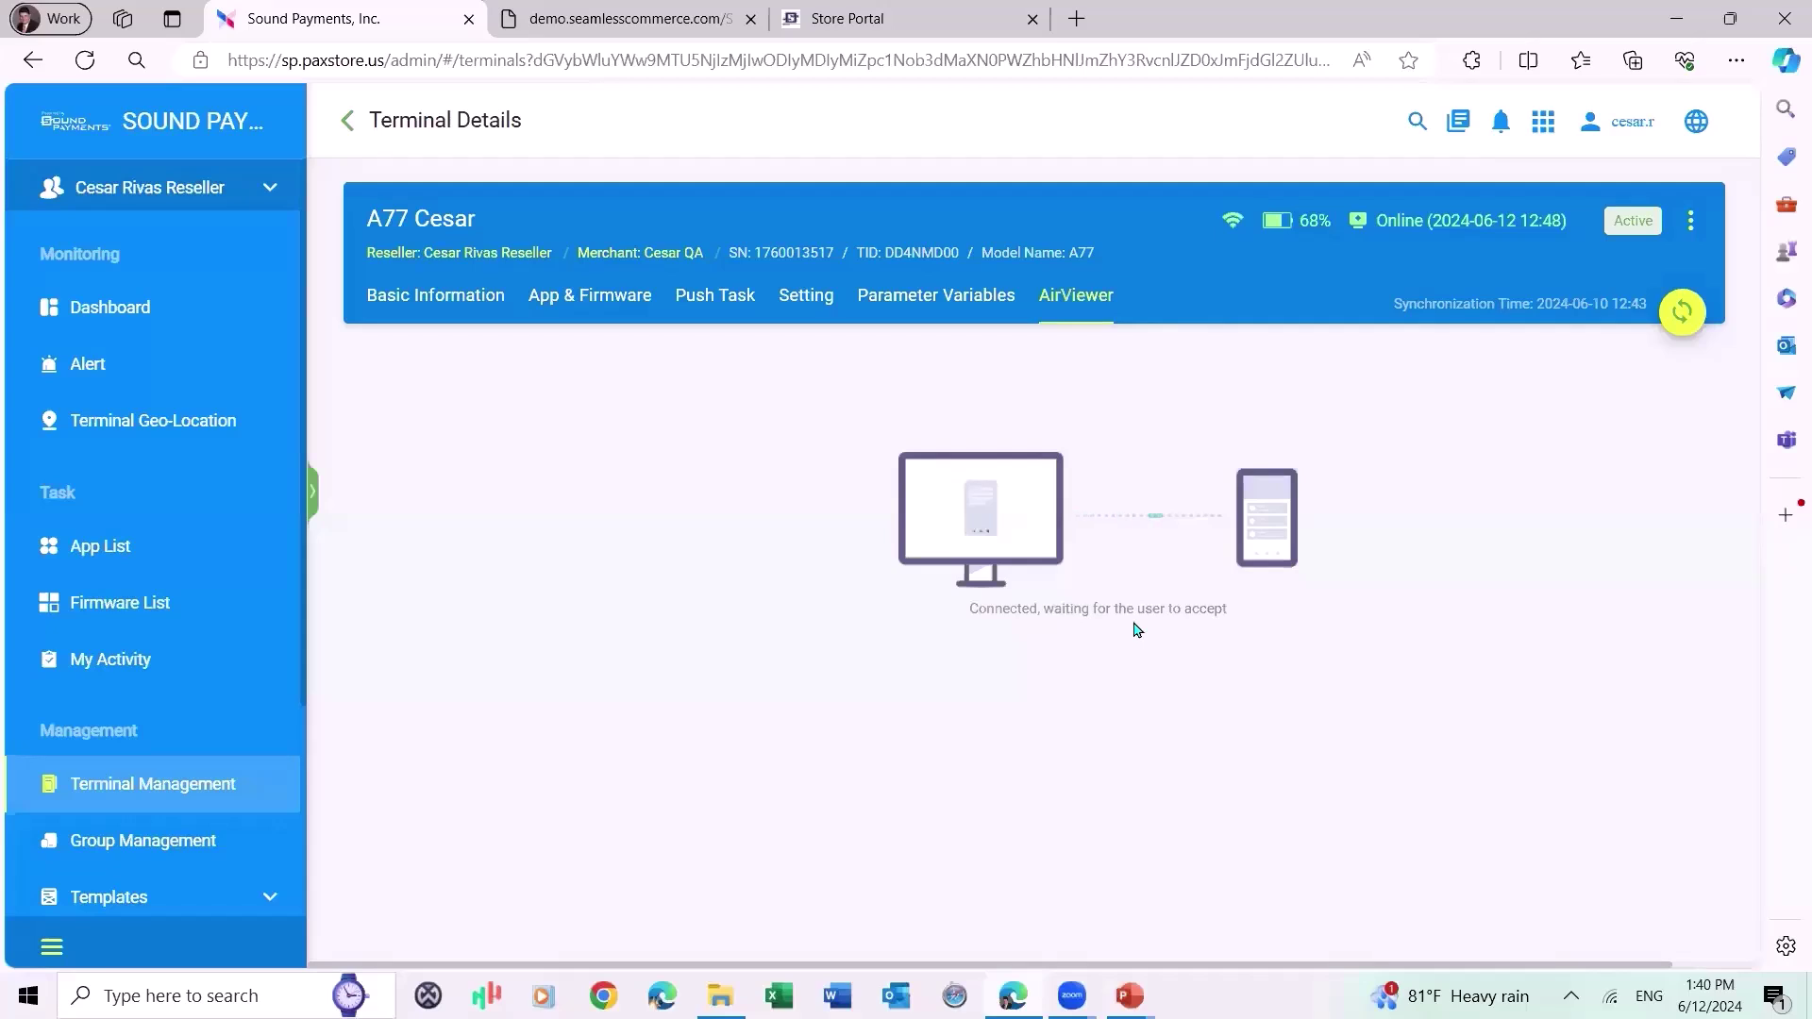
# Increase the browser's page zoom to enlarge the shared terminal screen.
pyautogui.click(1739, 61)
pyautogui.click(1682, 224)
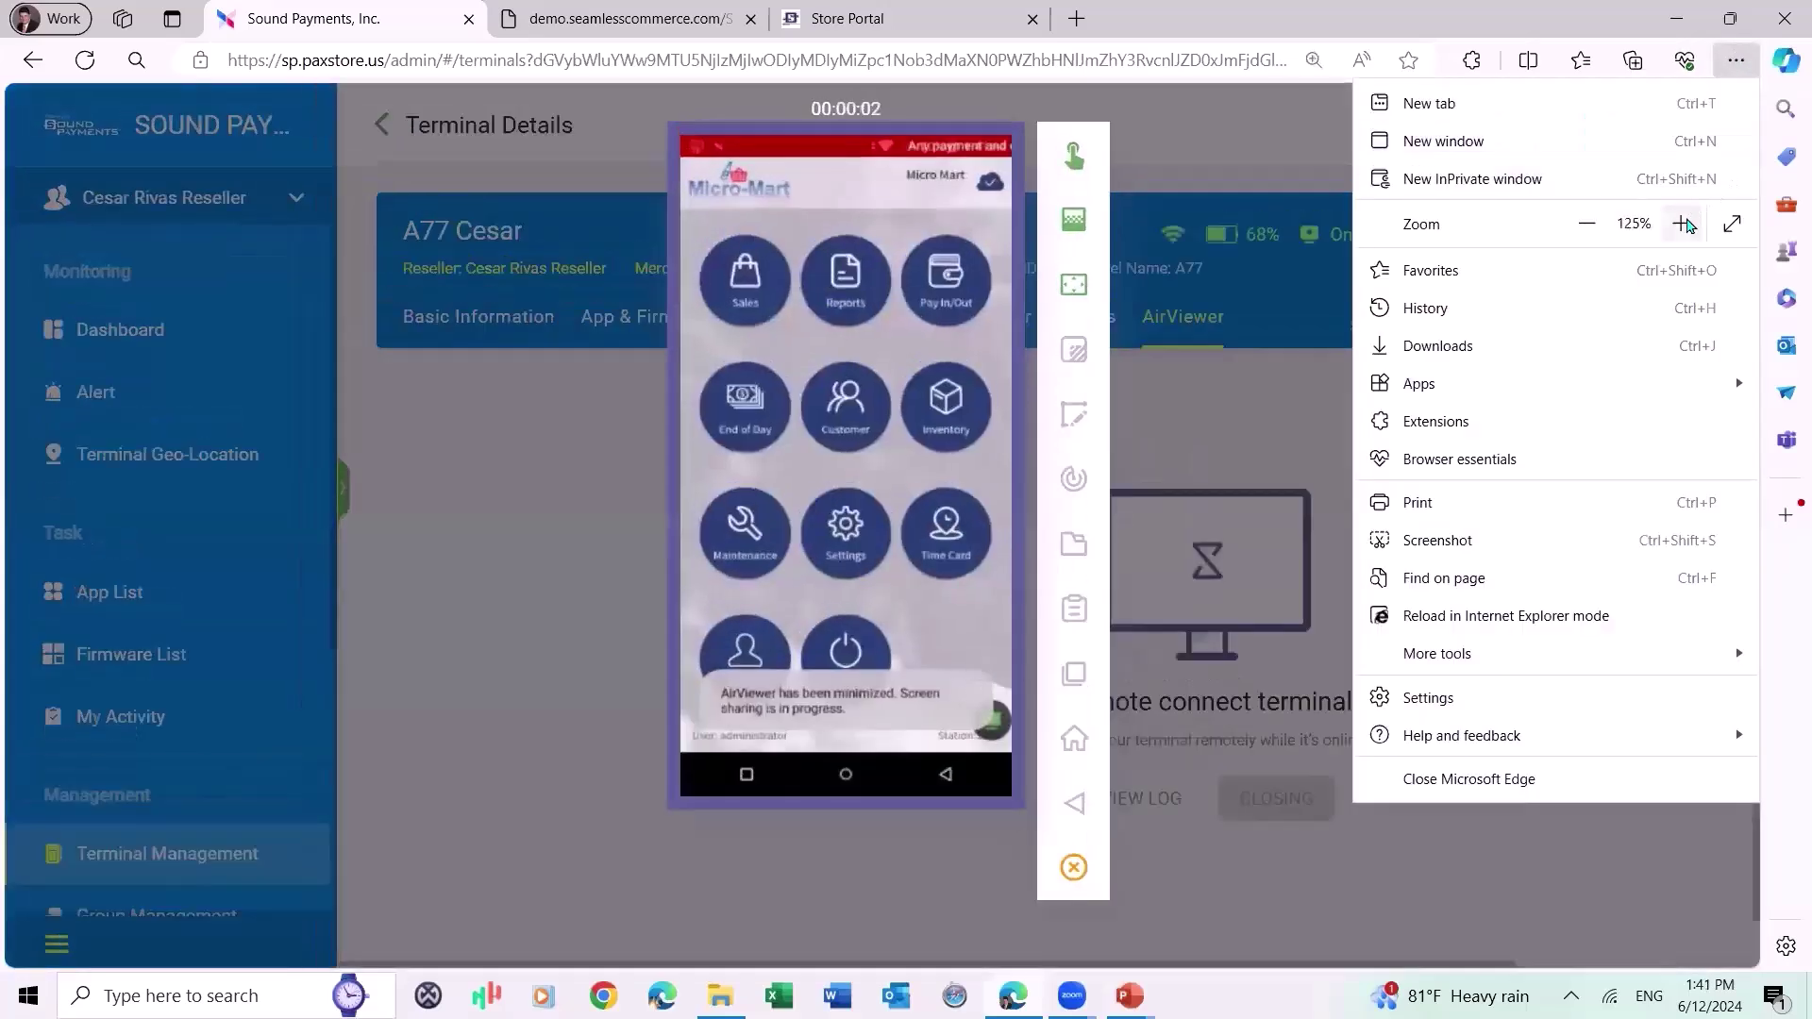
pyautogui.click(1682, 224)
pyautogui.click(1682, 224)
pyautogui.click(1460, 516)
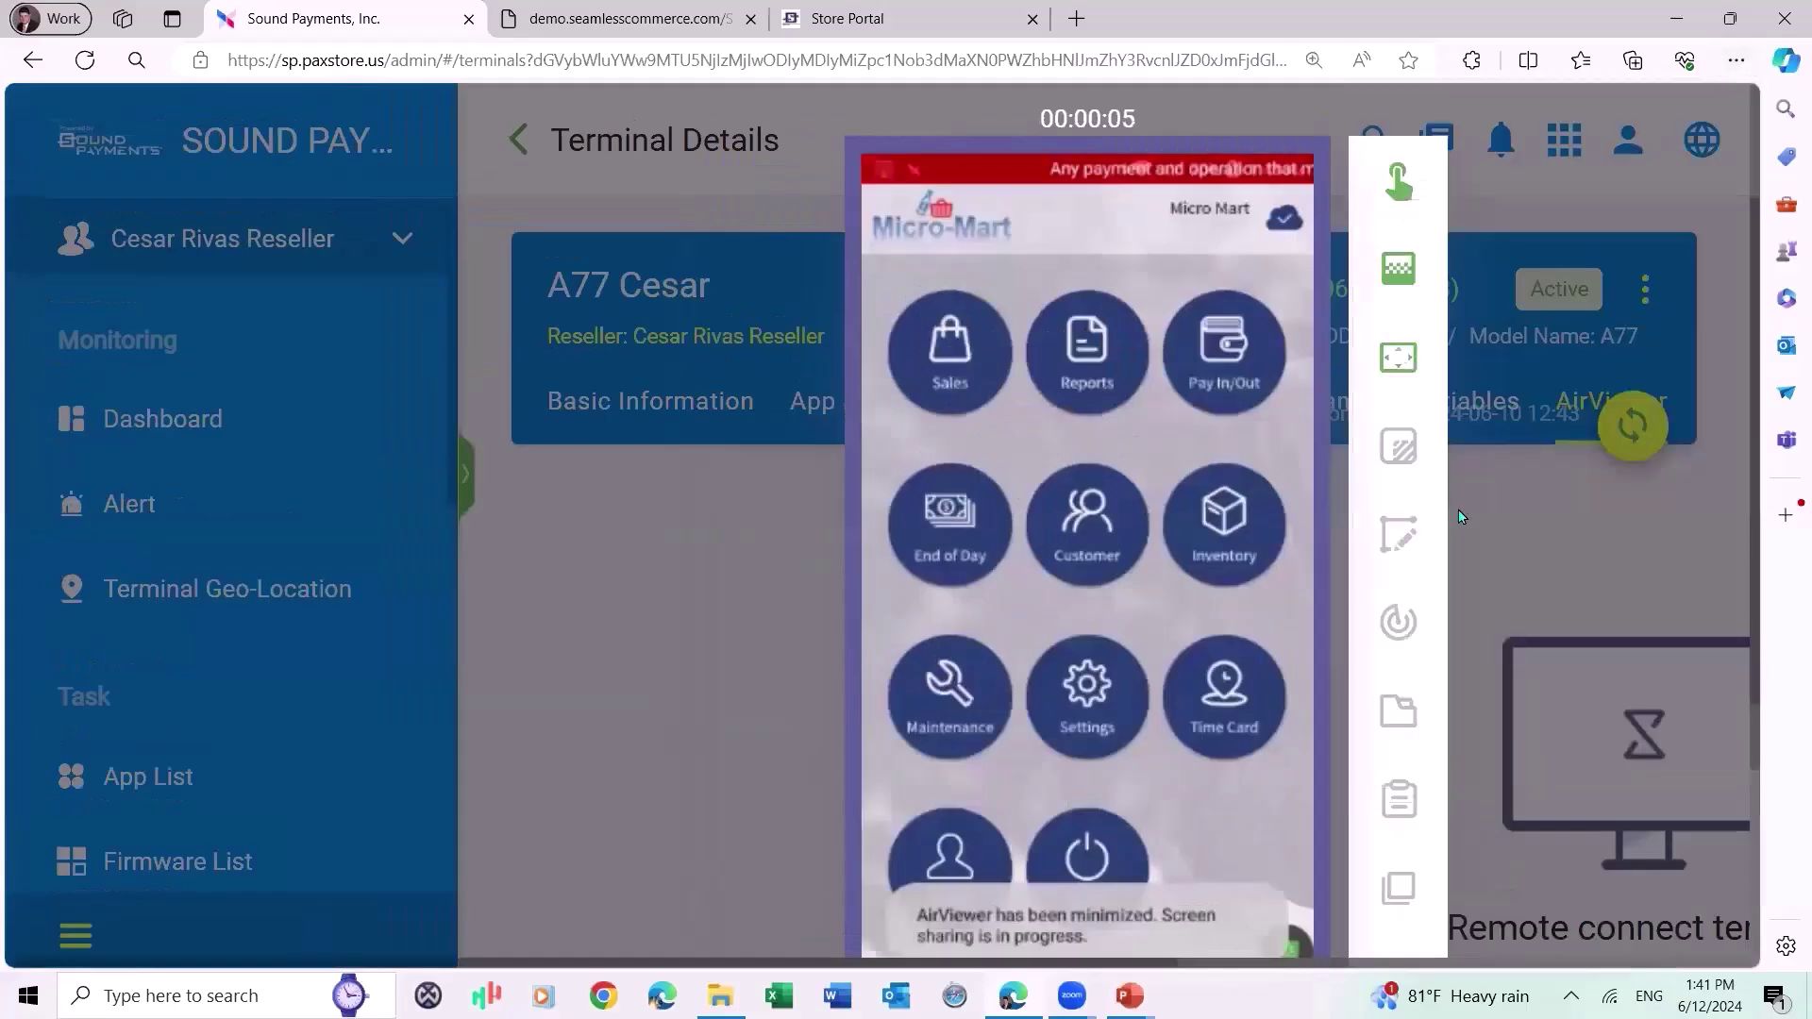
pyautogui.scroll(-1, 1734, 378)
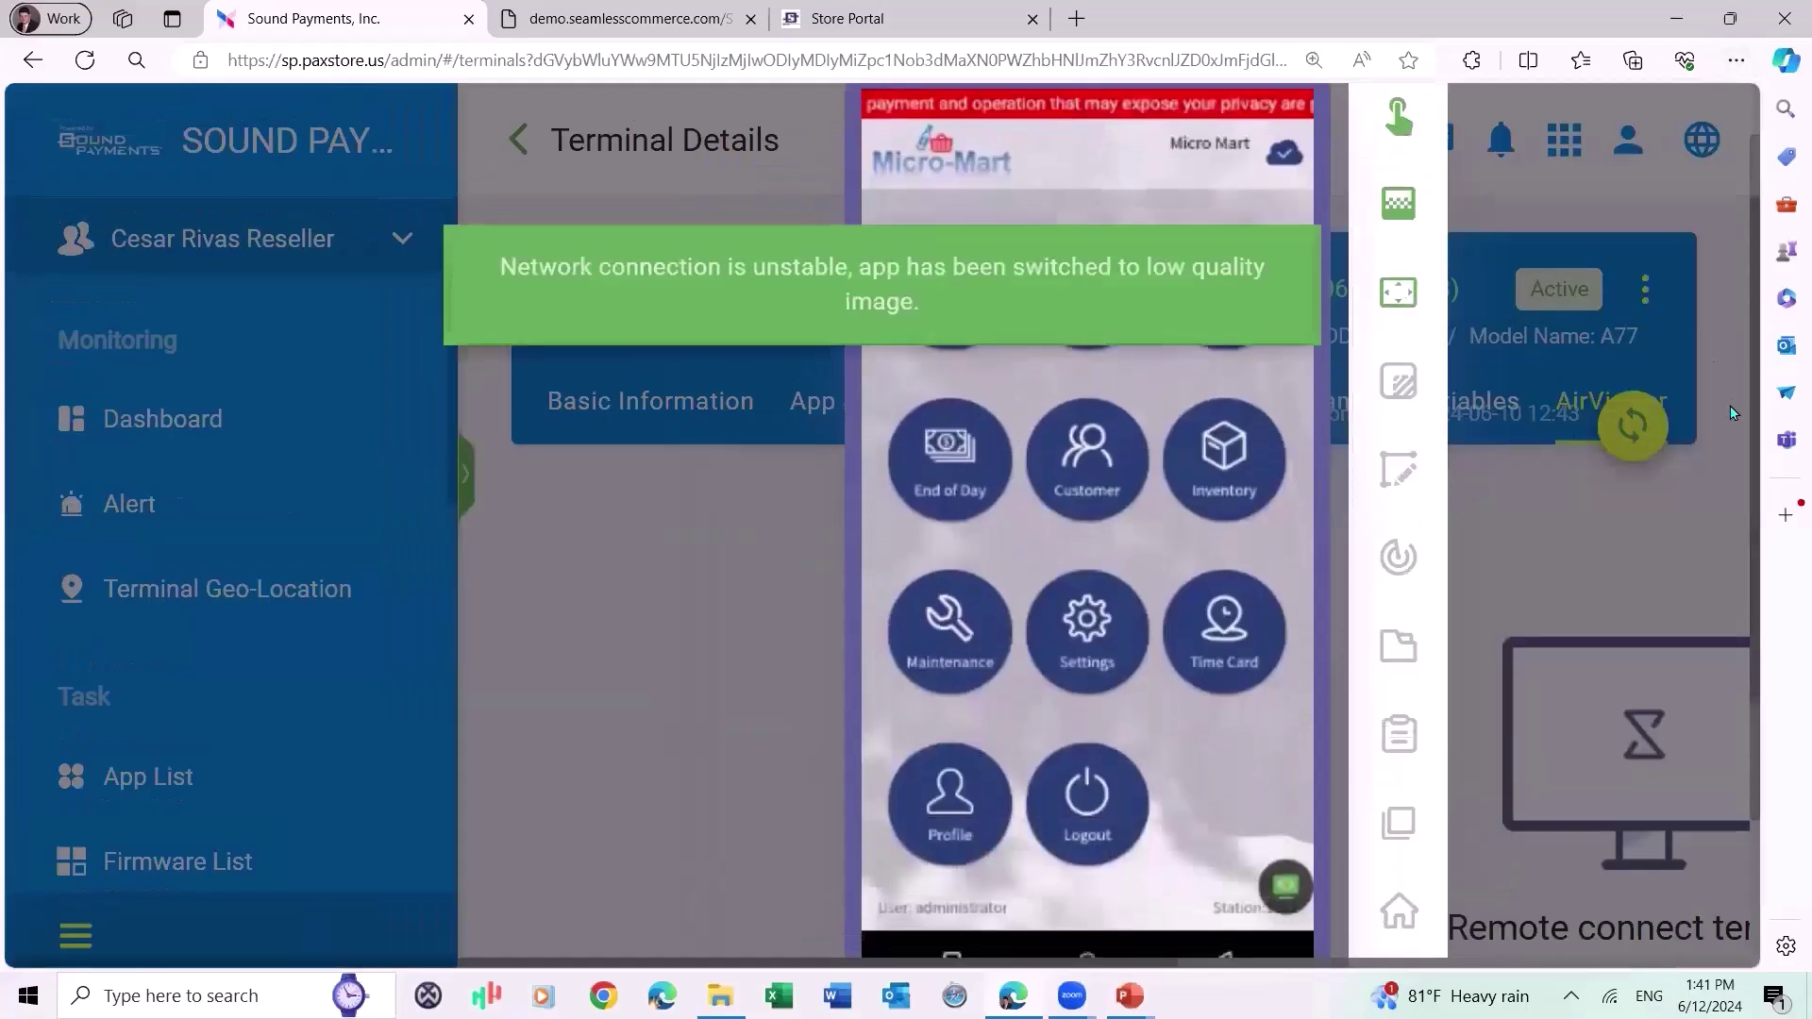
# In the terminal's inventory products, open a blank new product form, view its General, More and Attributes fields, and leave without saving.
pyautogui.click(1254, 491)
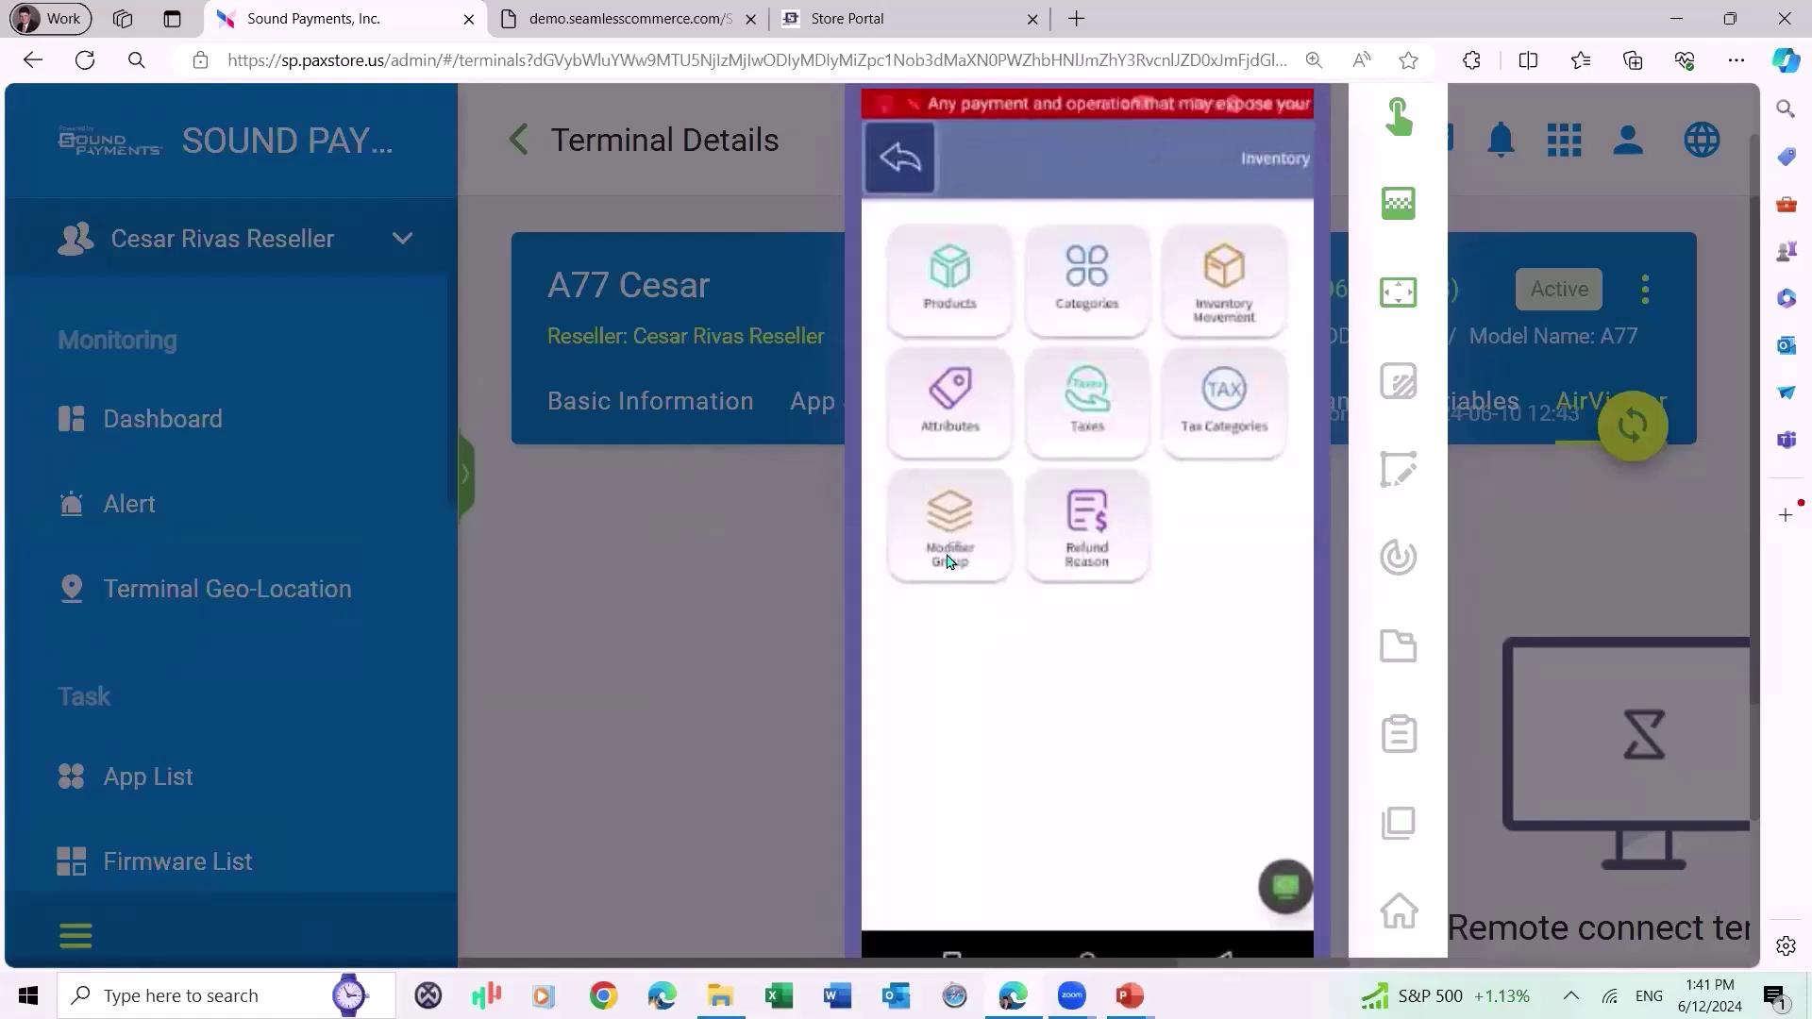
pyautogui.click(922, 309)
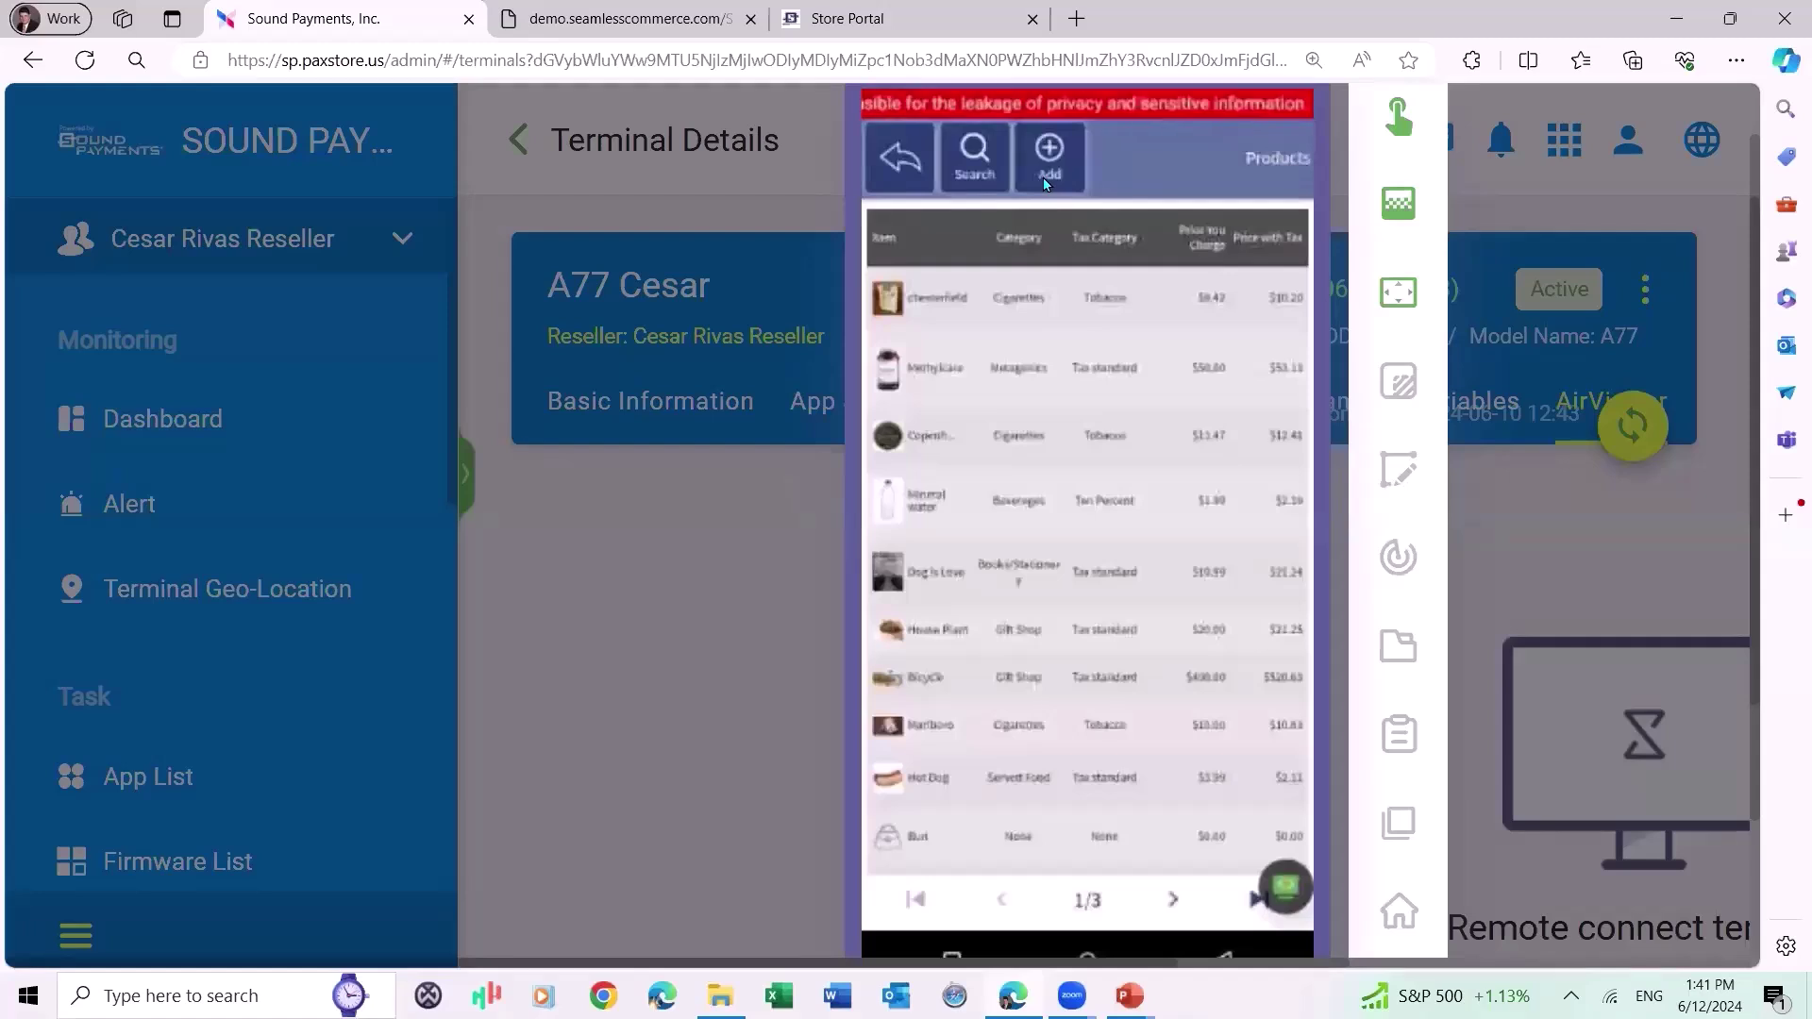
pyautogui.click(1044, 178)
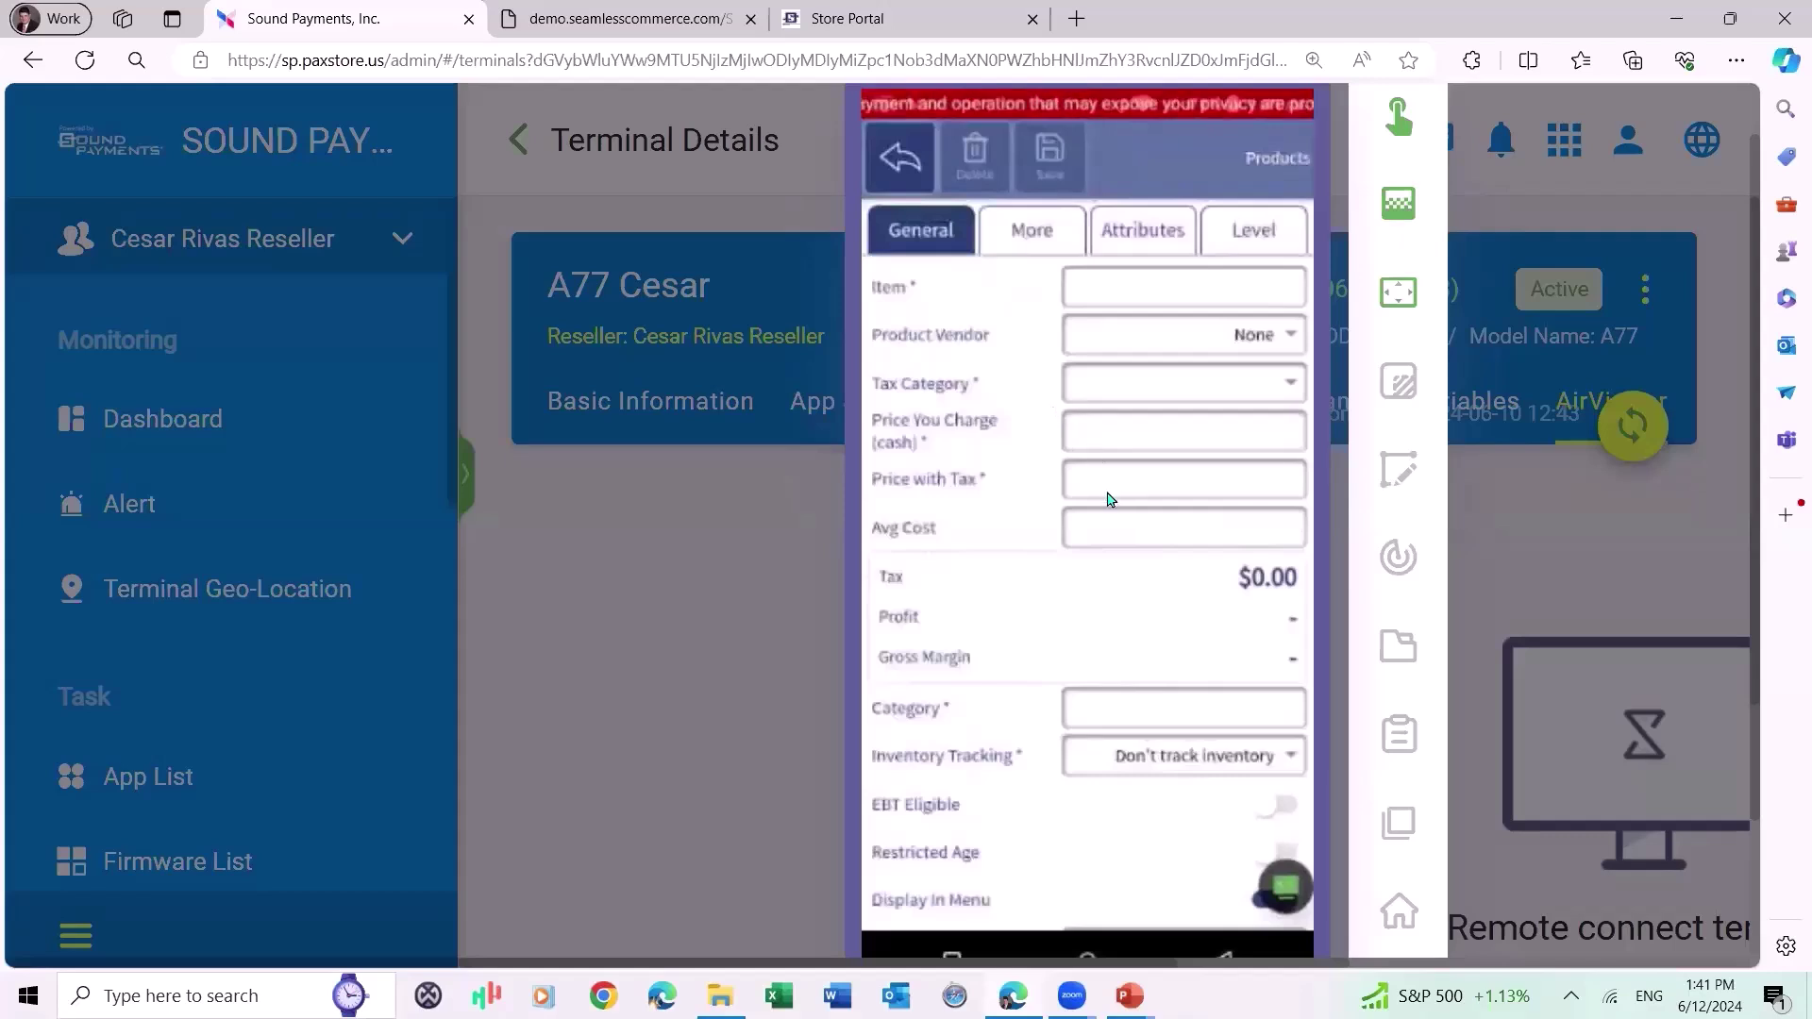
pyautogui.scroll(-1, 968, 676)
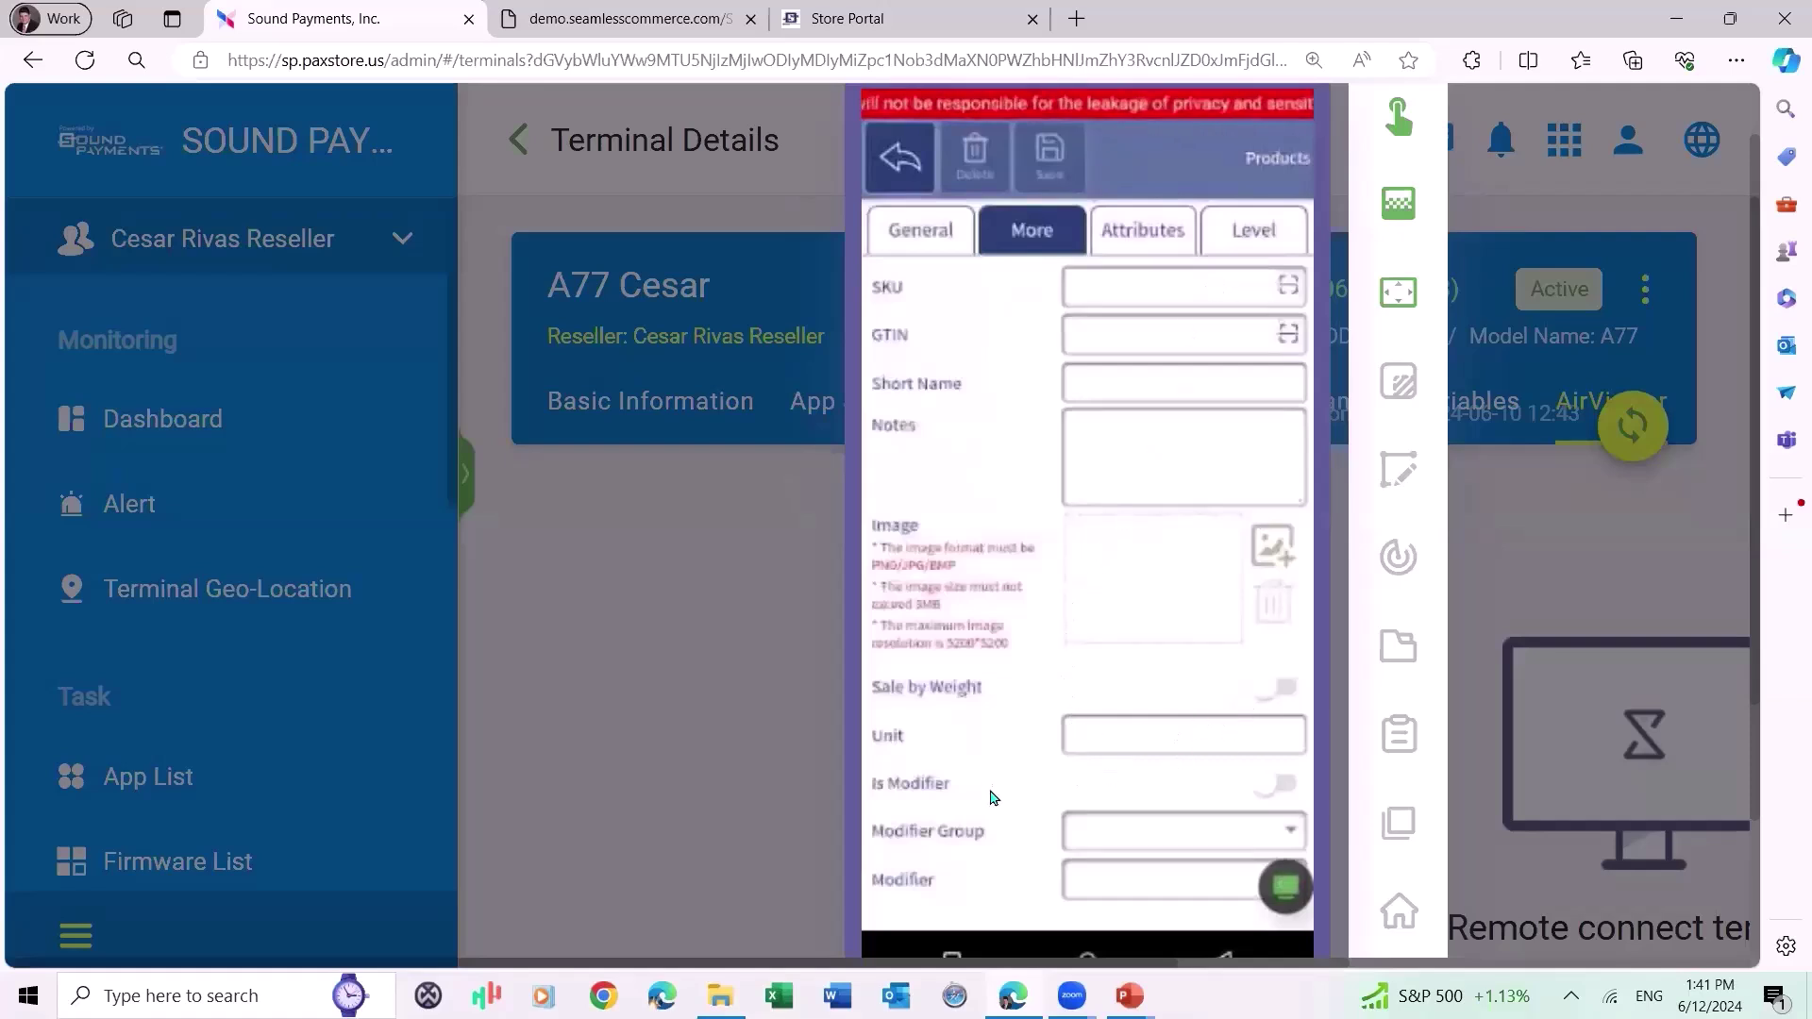
pyautogui.click(1134, 250)
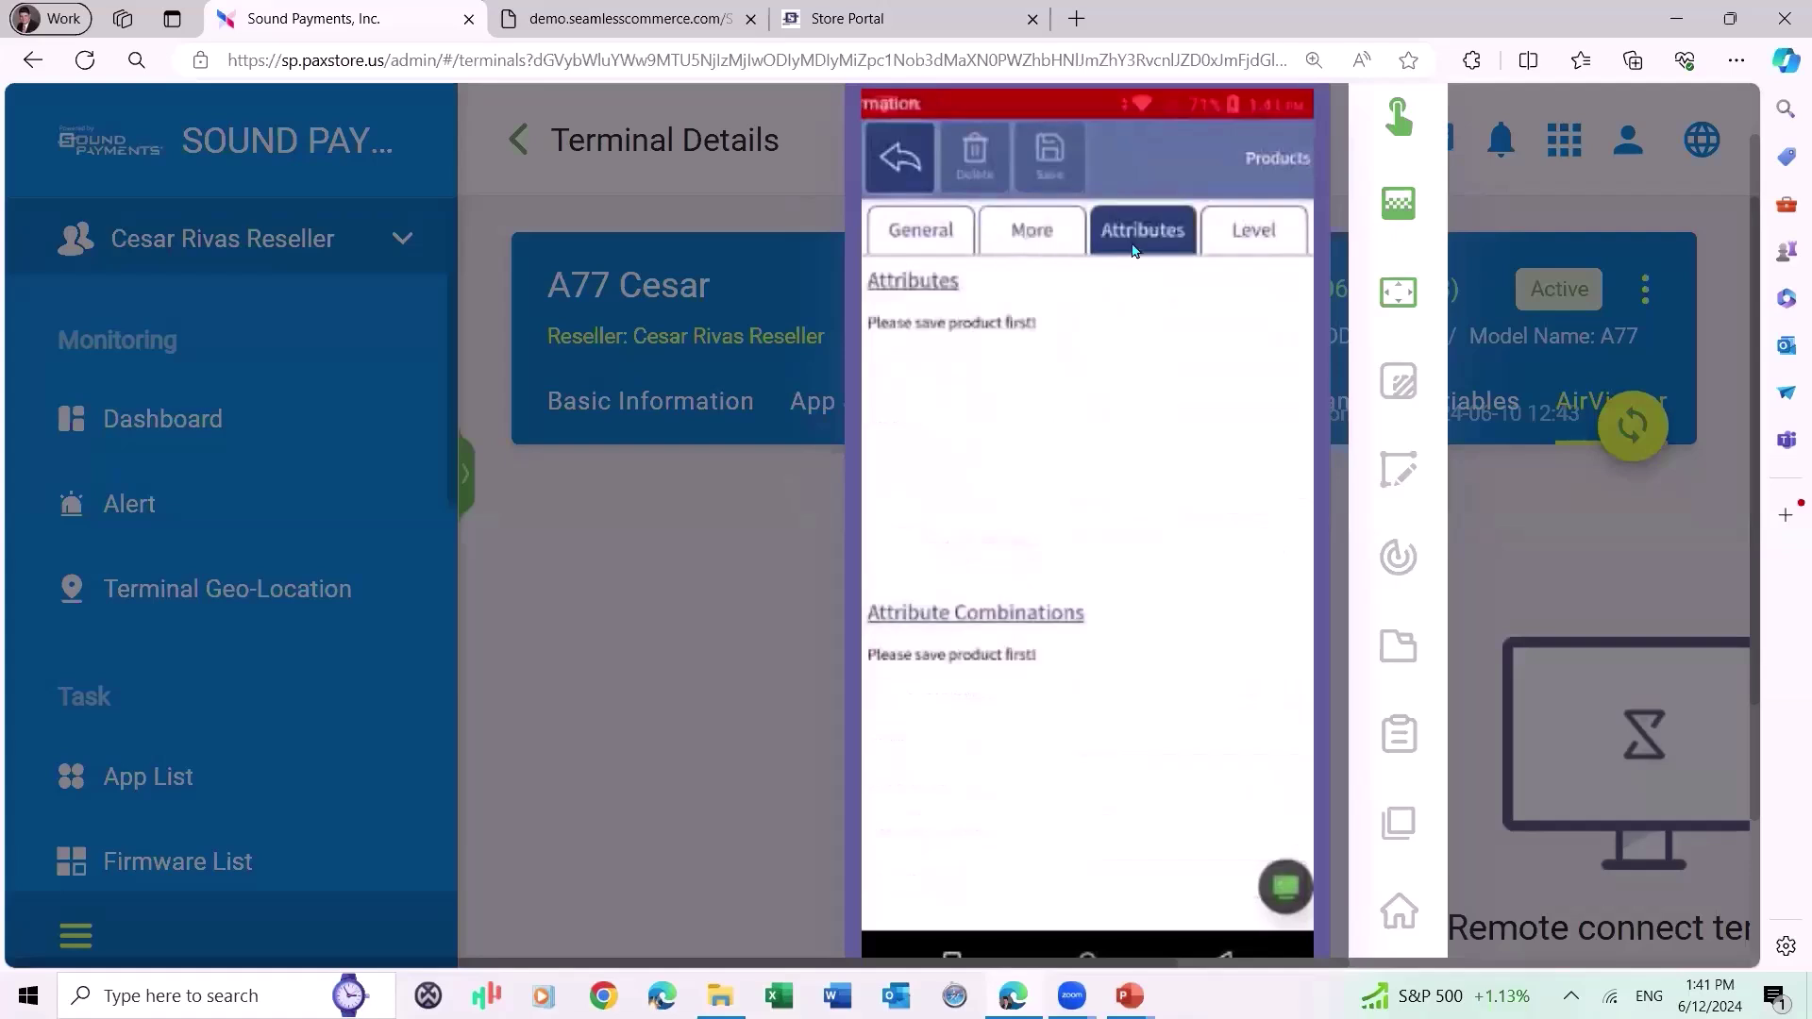
pyautogui.press('Escape')
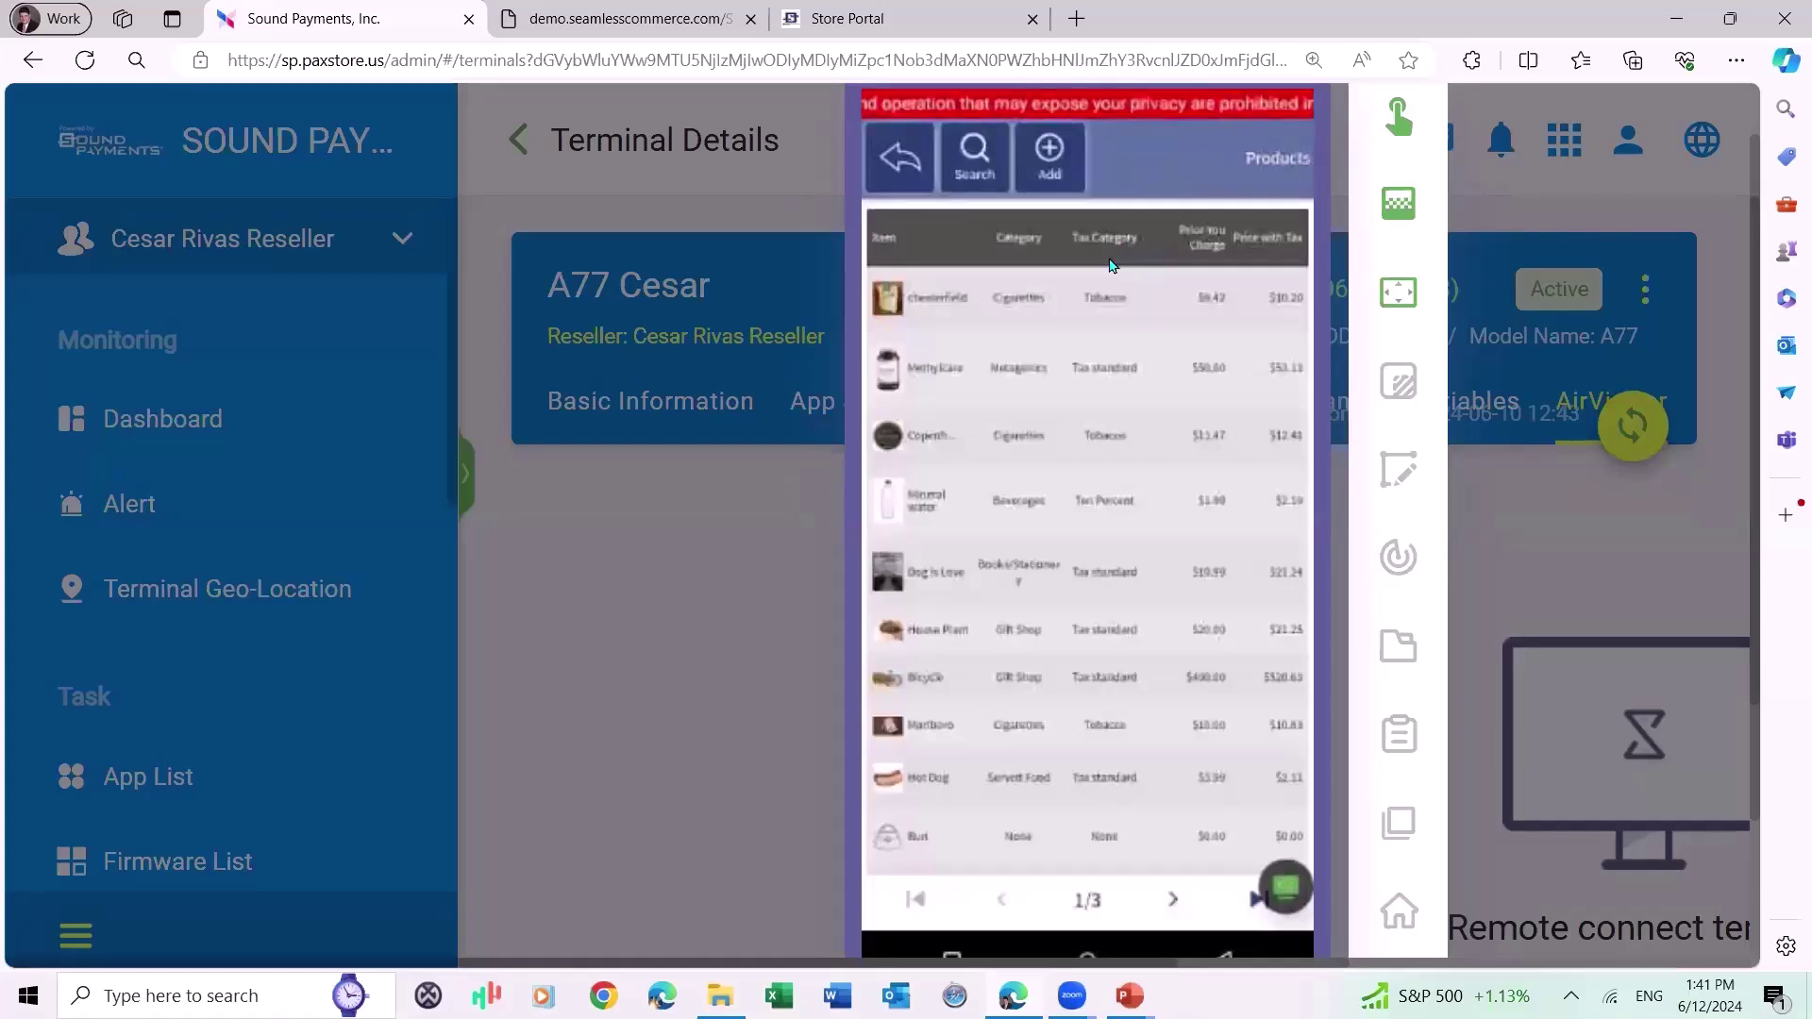
# Look up the Vape Pen on the terminal and review its attributes and attribute combinations.
pyautogui.click(1097, 275)
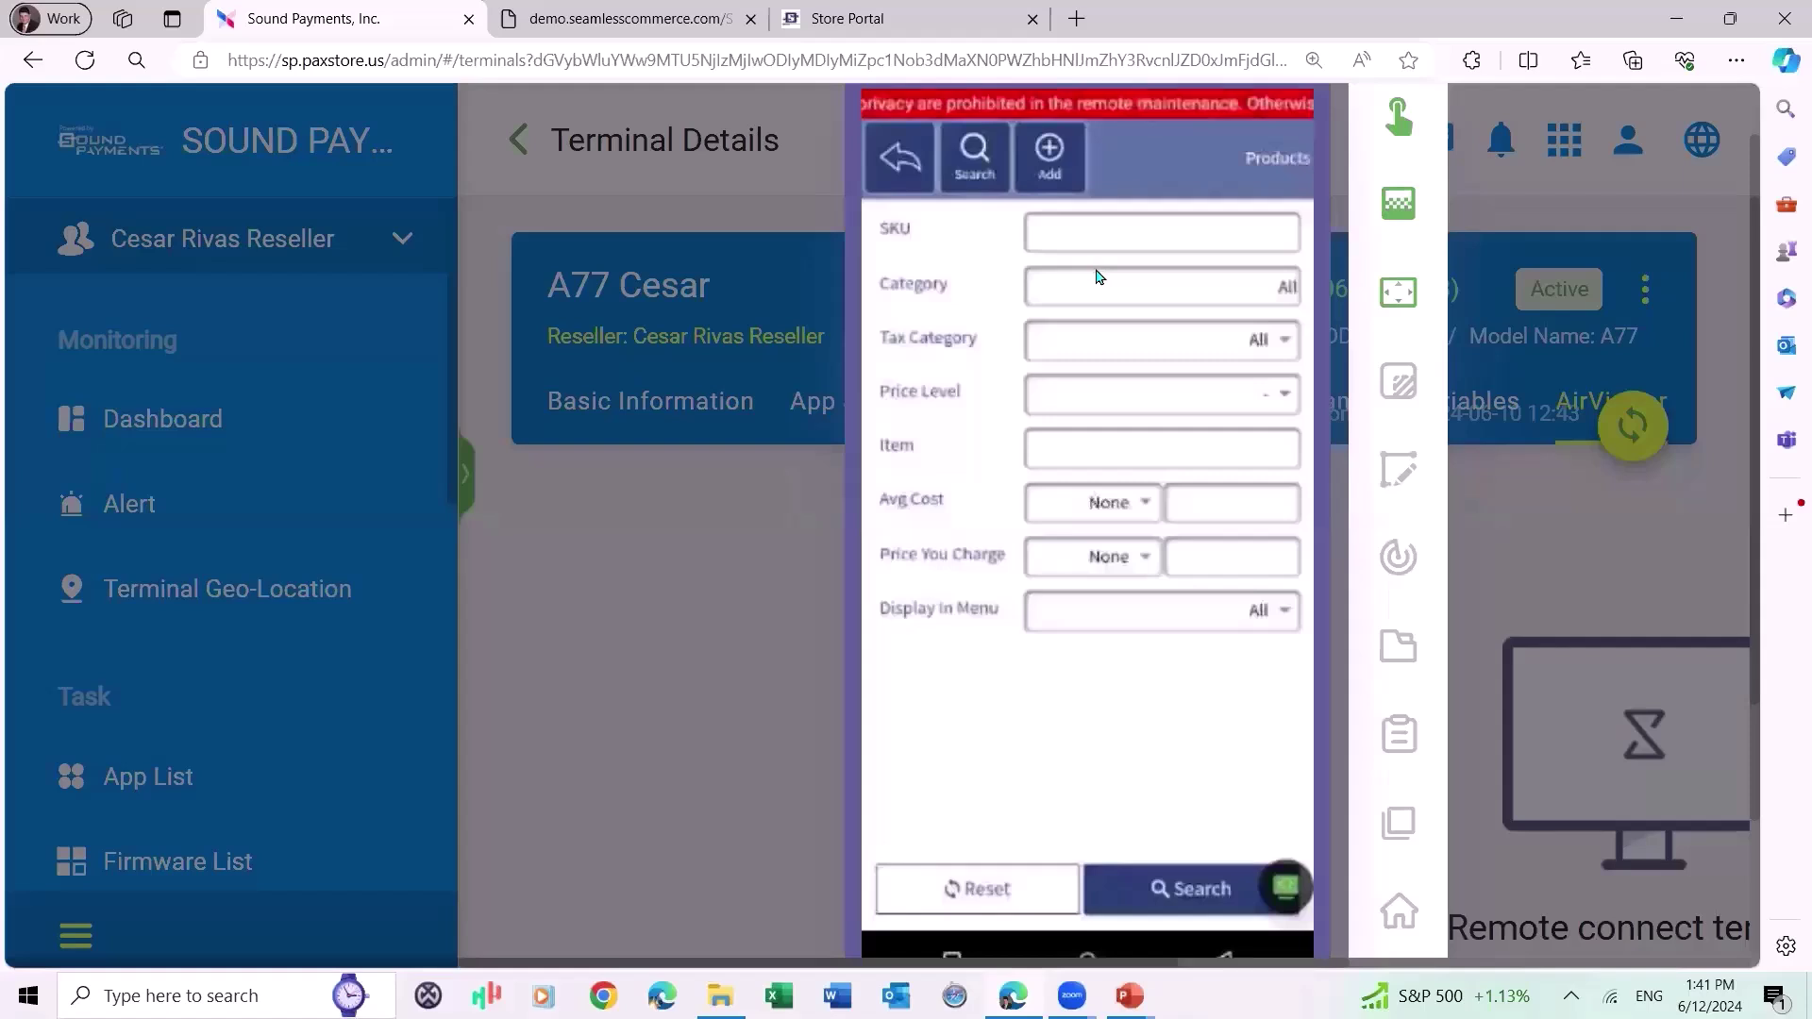
pyautogui.scroll(-3, 1096, 269)
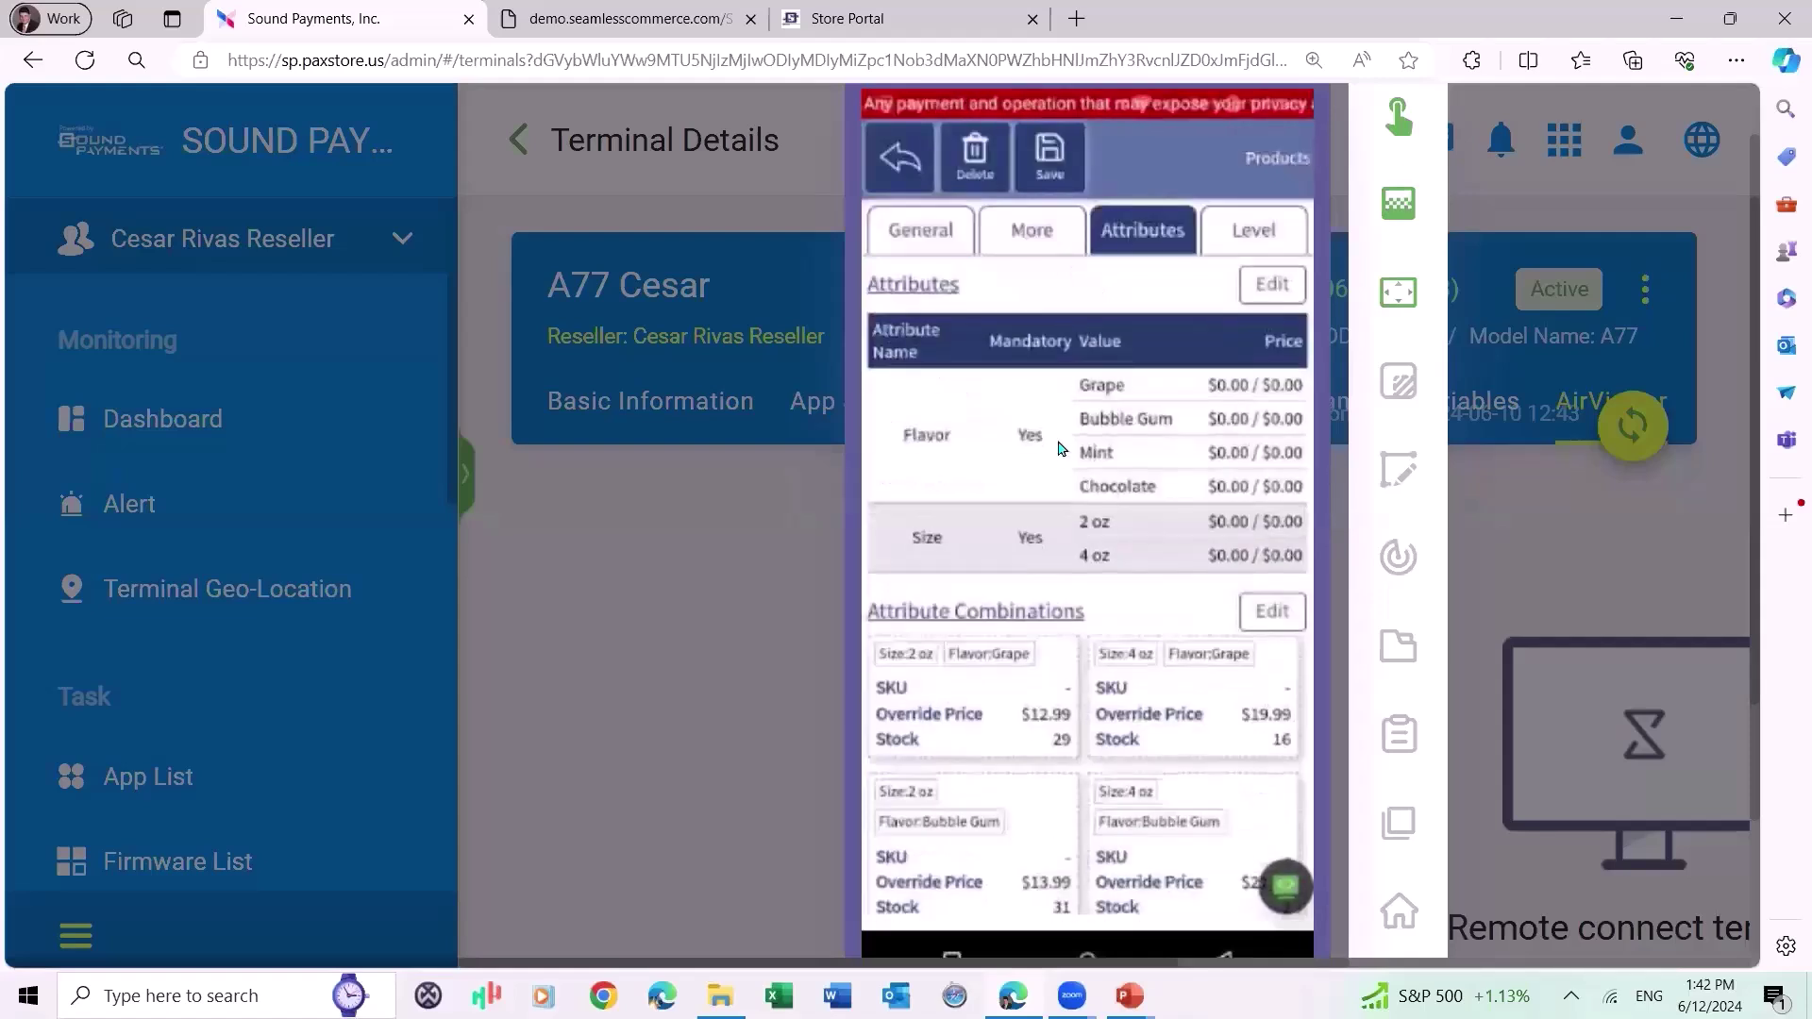
pyautogui.scroll(-3, 1045, 698)
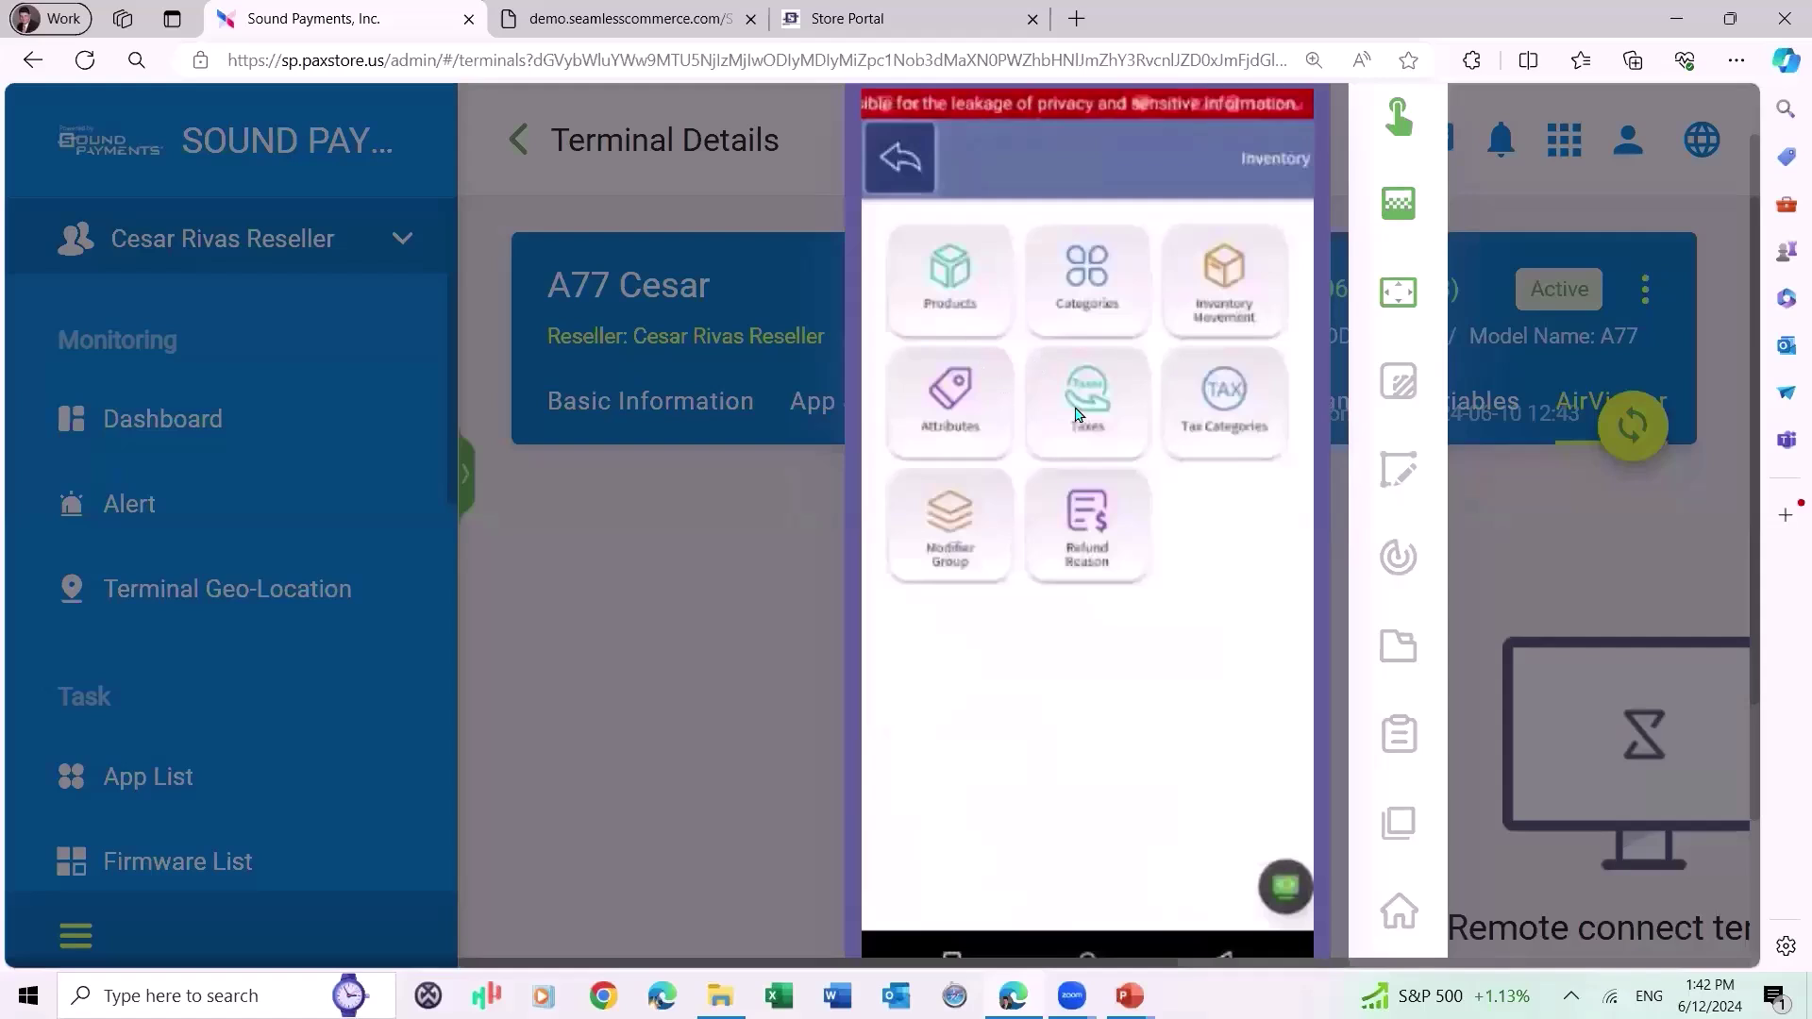
# Browse the list of product categories in the terminal's inventory and return to the inventory overview.
pyautogui.click(1056, 326)
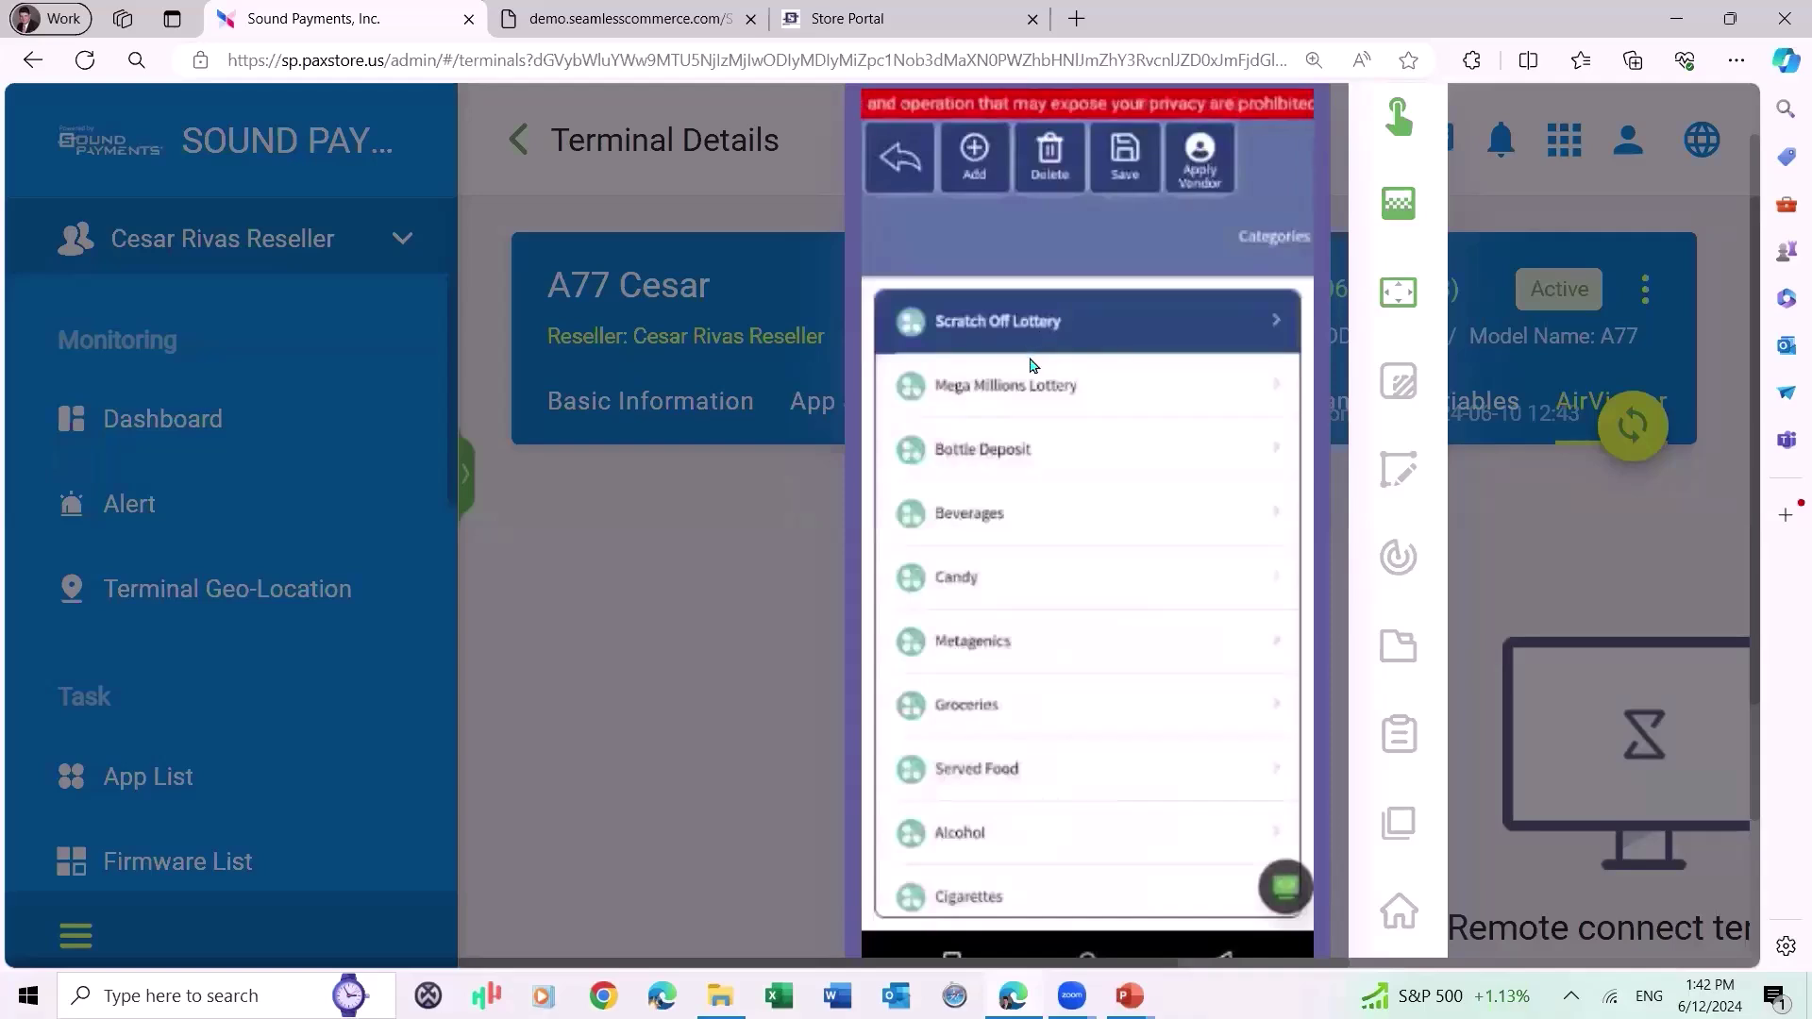
pyautogui.scroll(-2, 1028, 368)
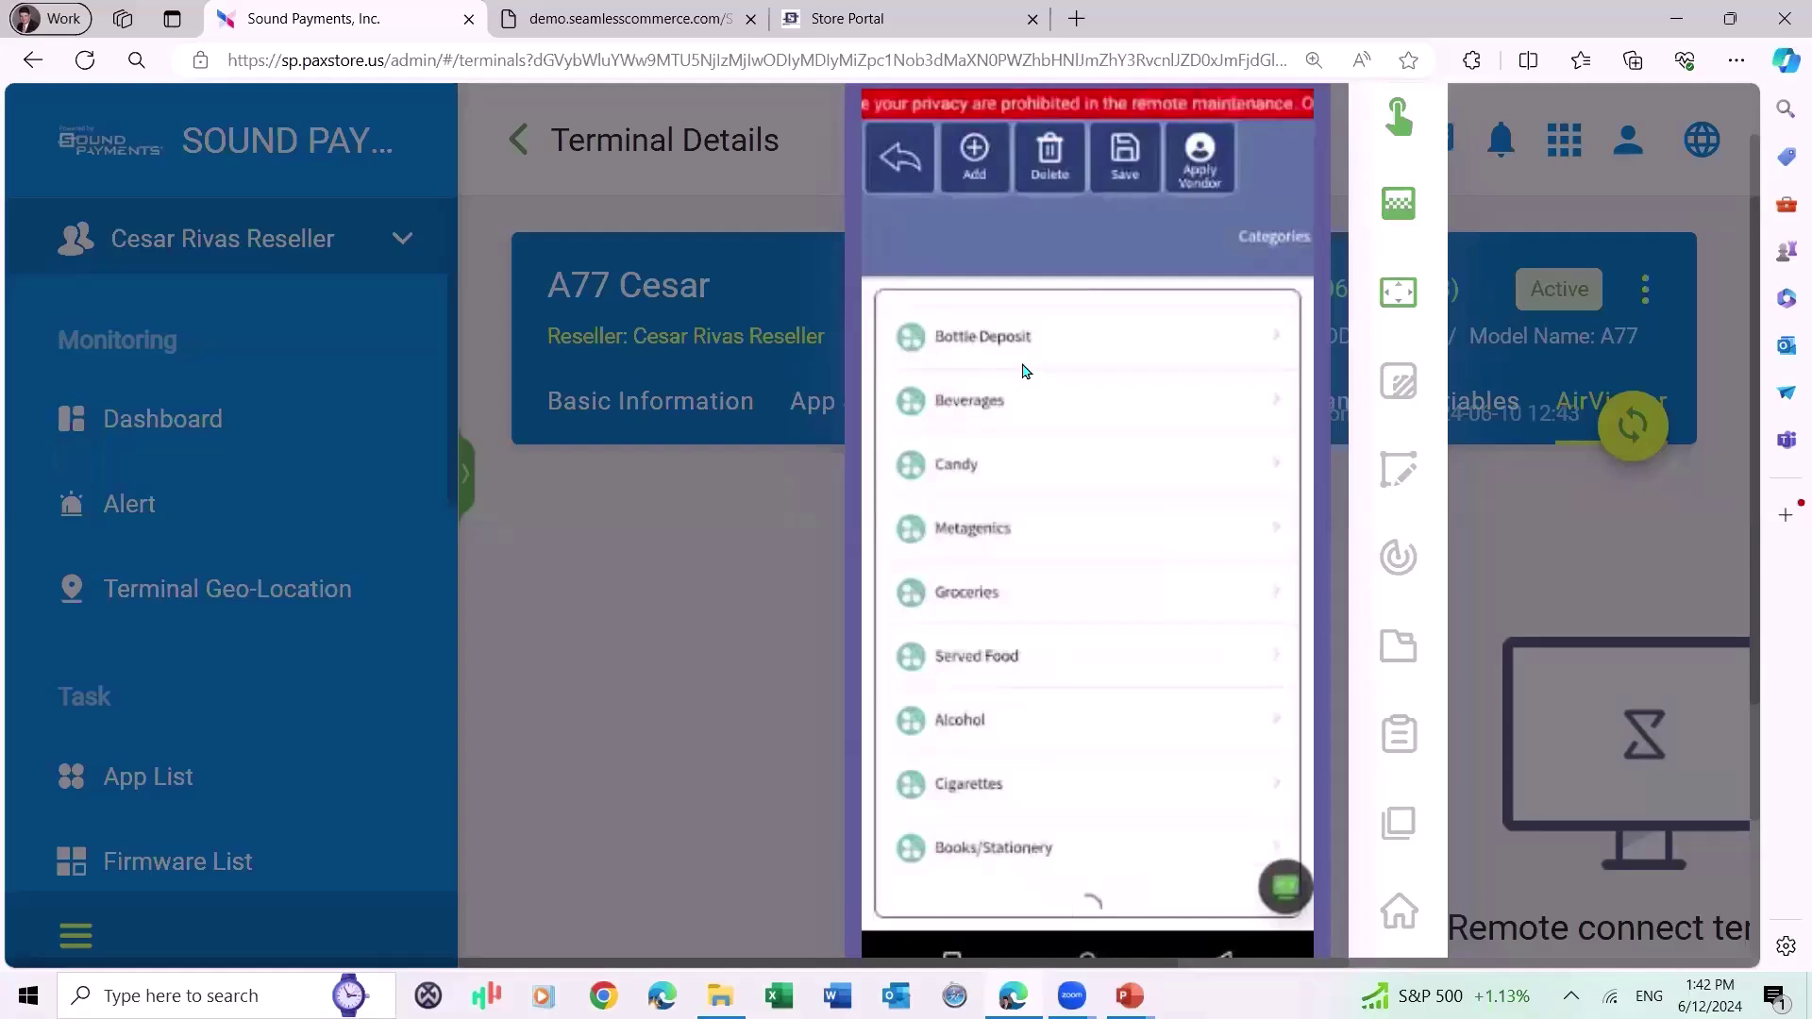
pyautogui.click(1019, 366)
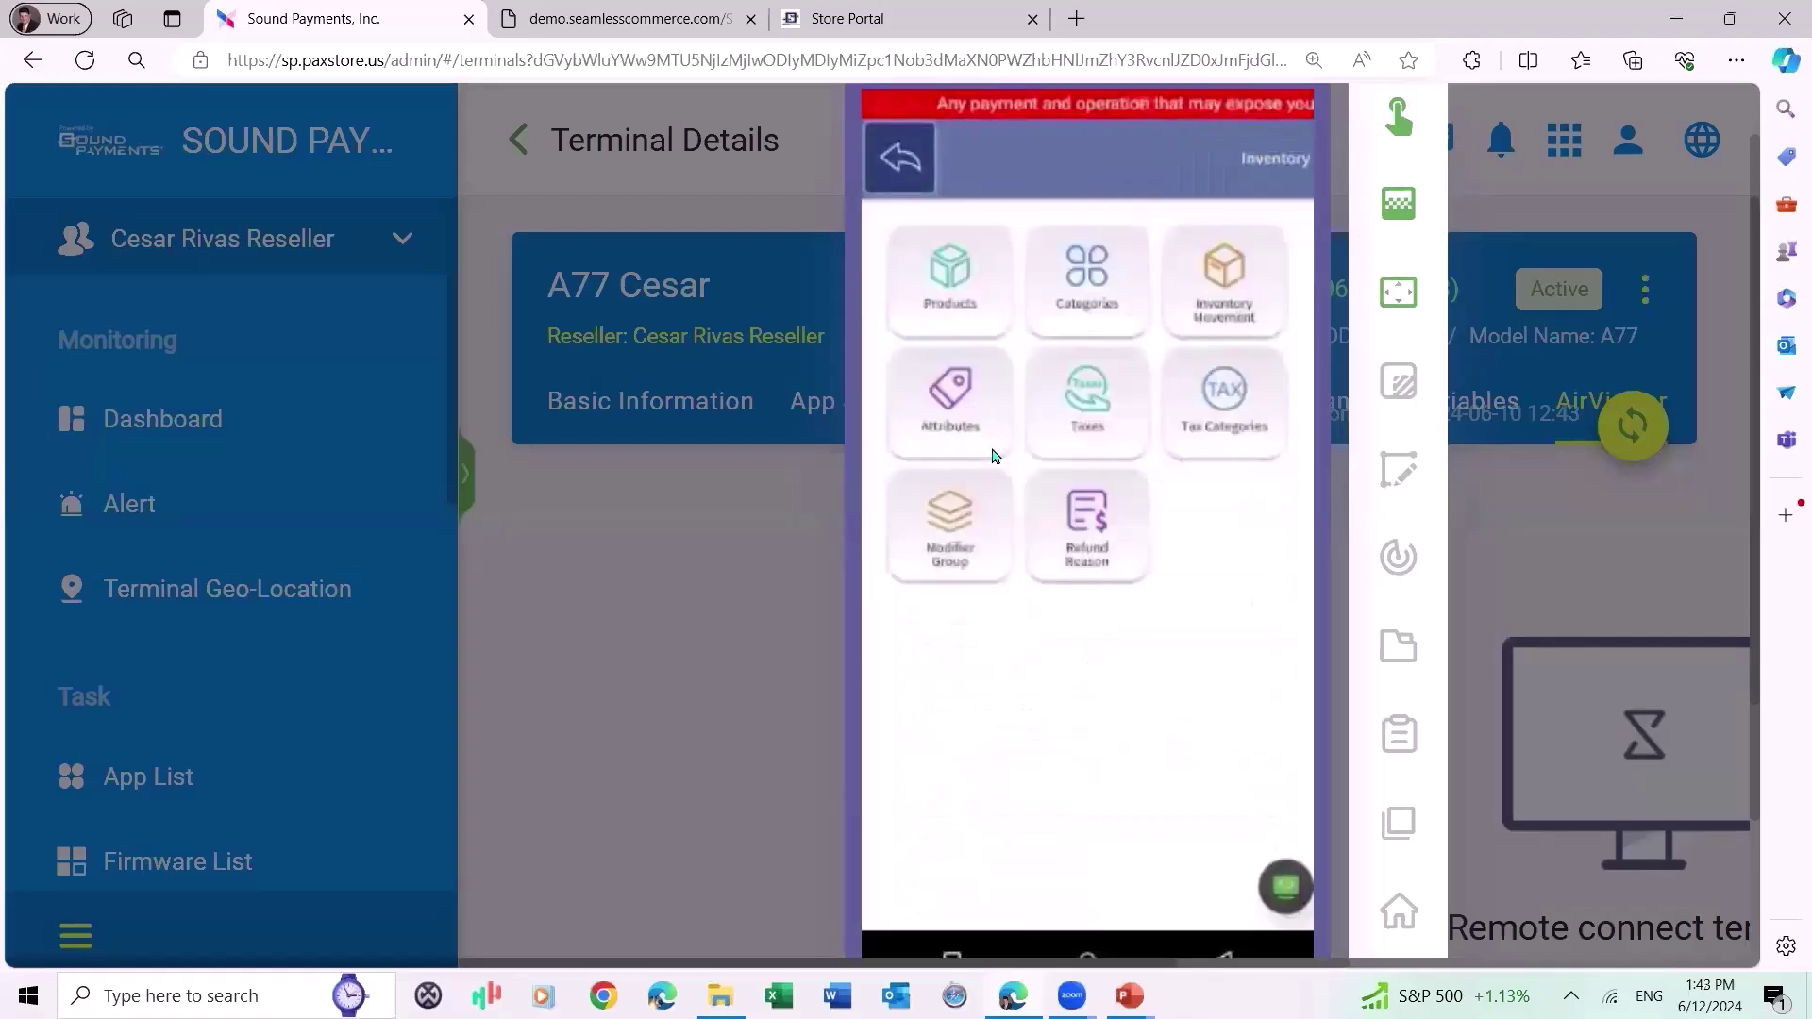
# Open the inventory's Attributes section and view the modifier groups, including Sundae Toppings.
pyautogui.click(993, 457)
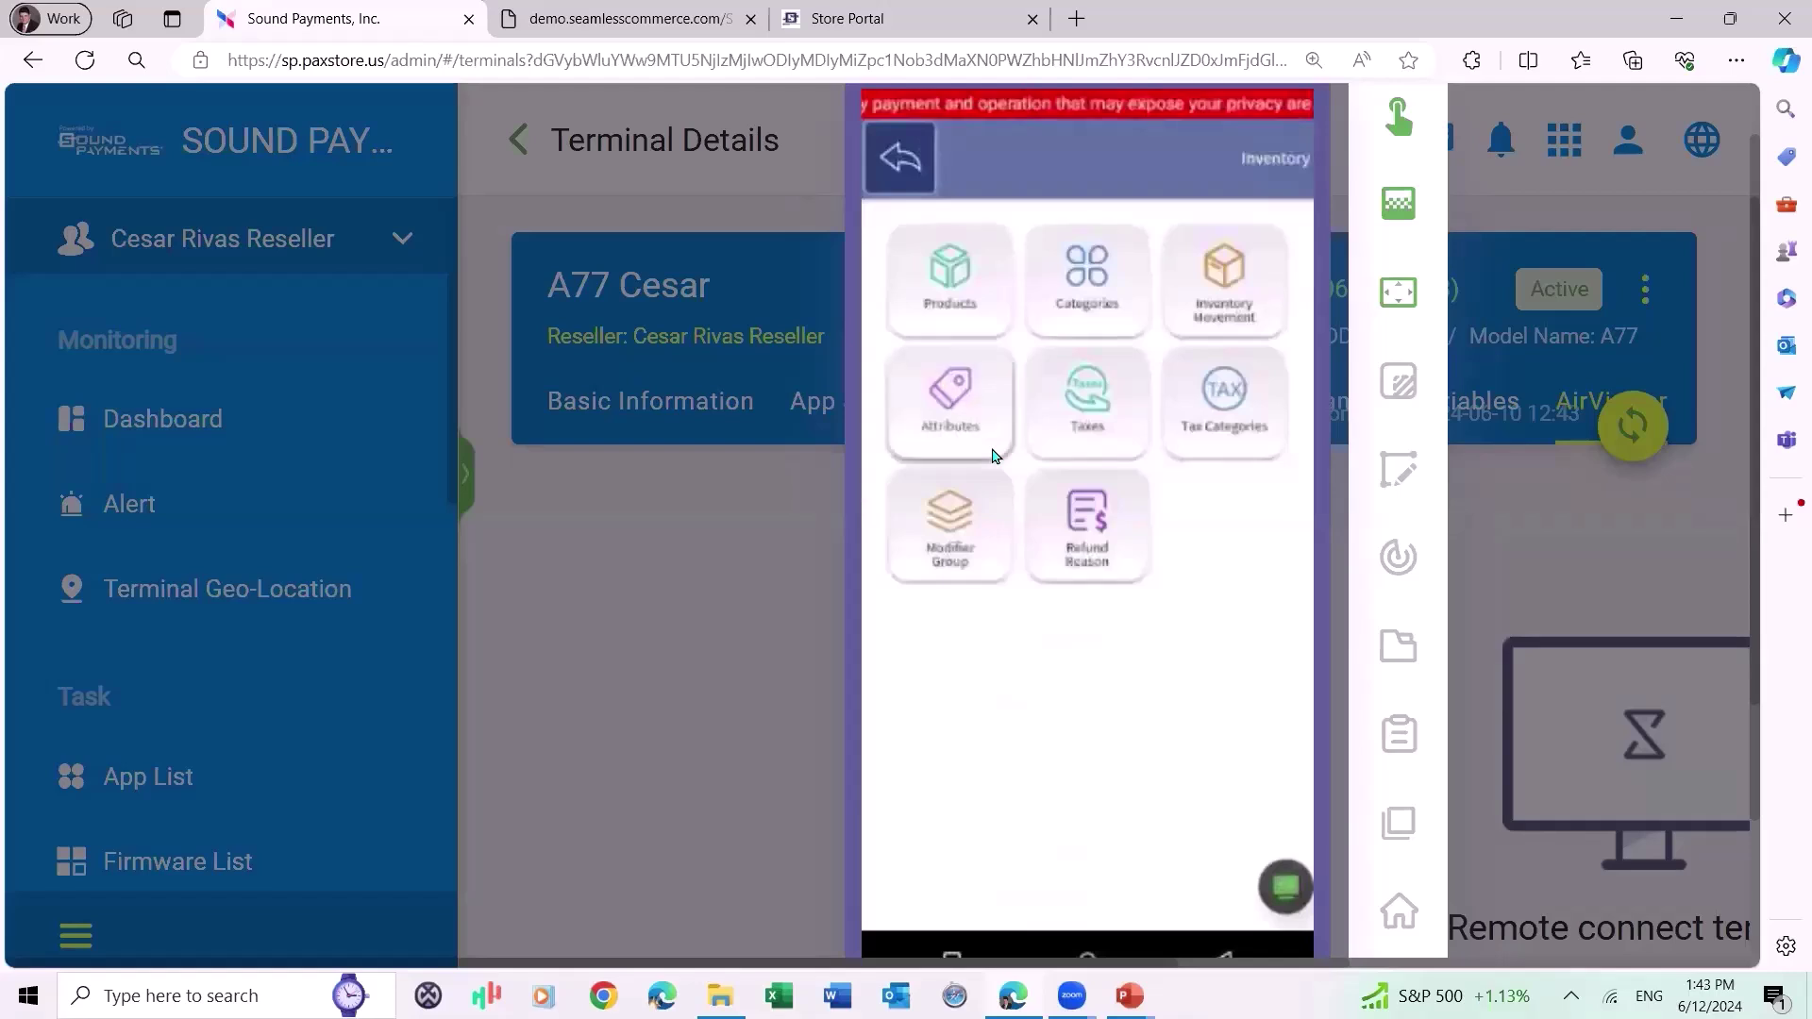
pyautogui.click(993, 457)
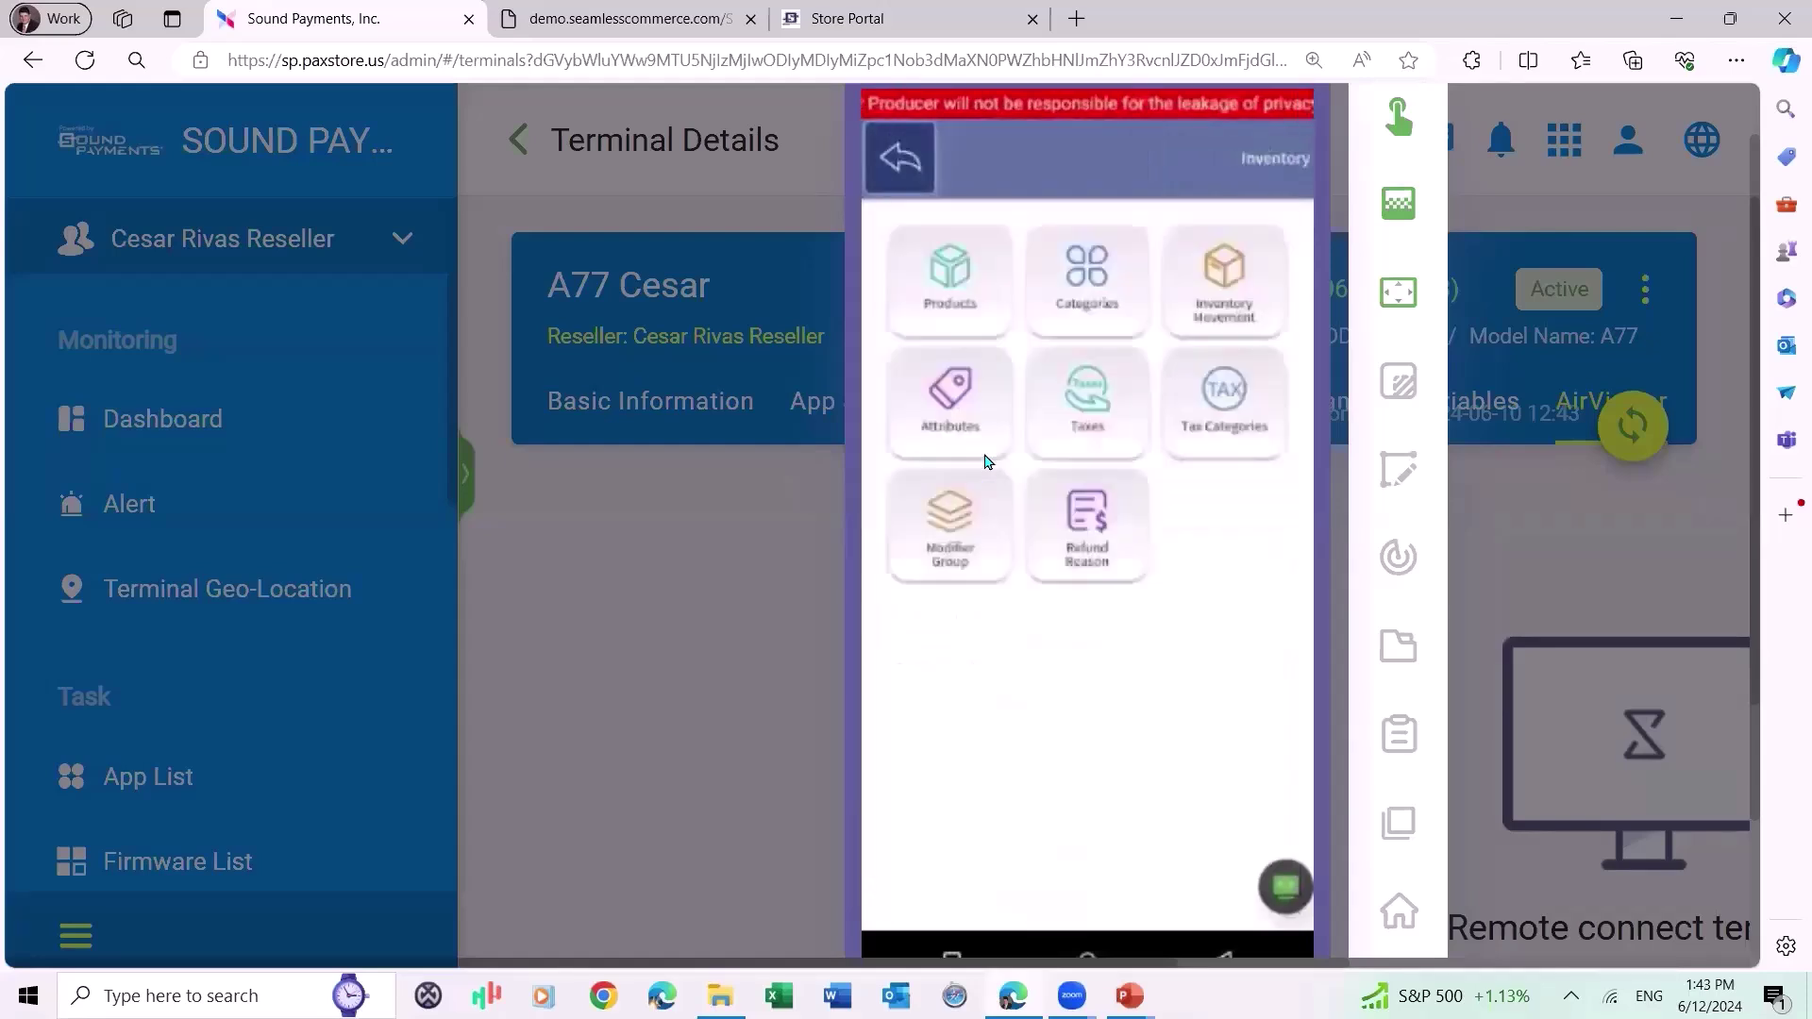
pyautogui.click(980, 576)
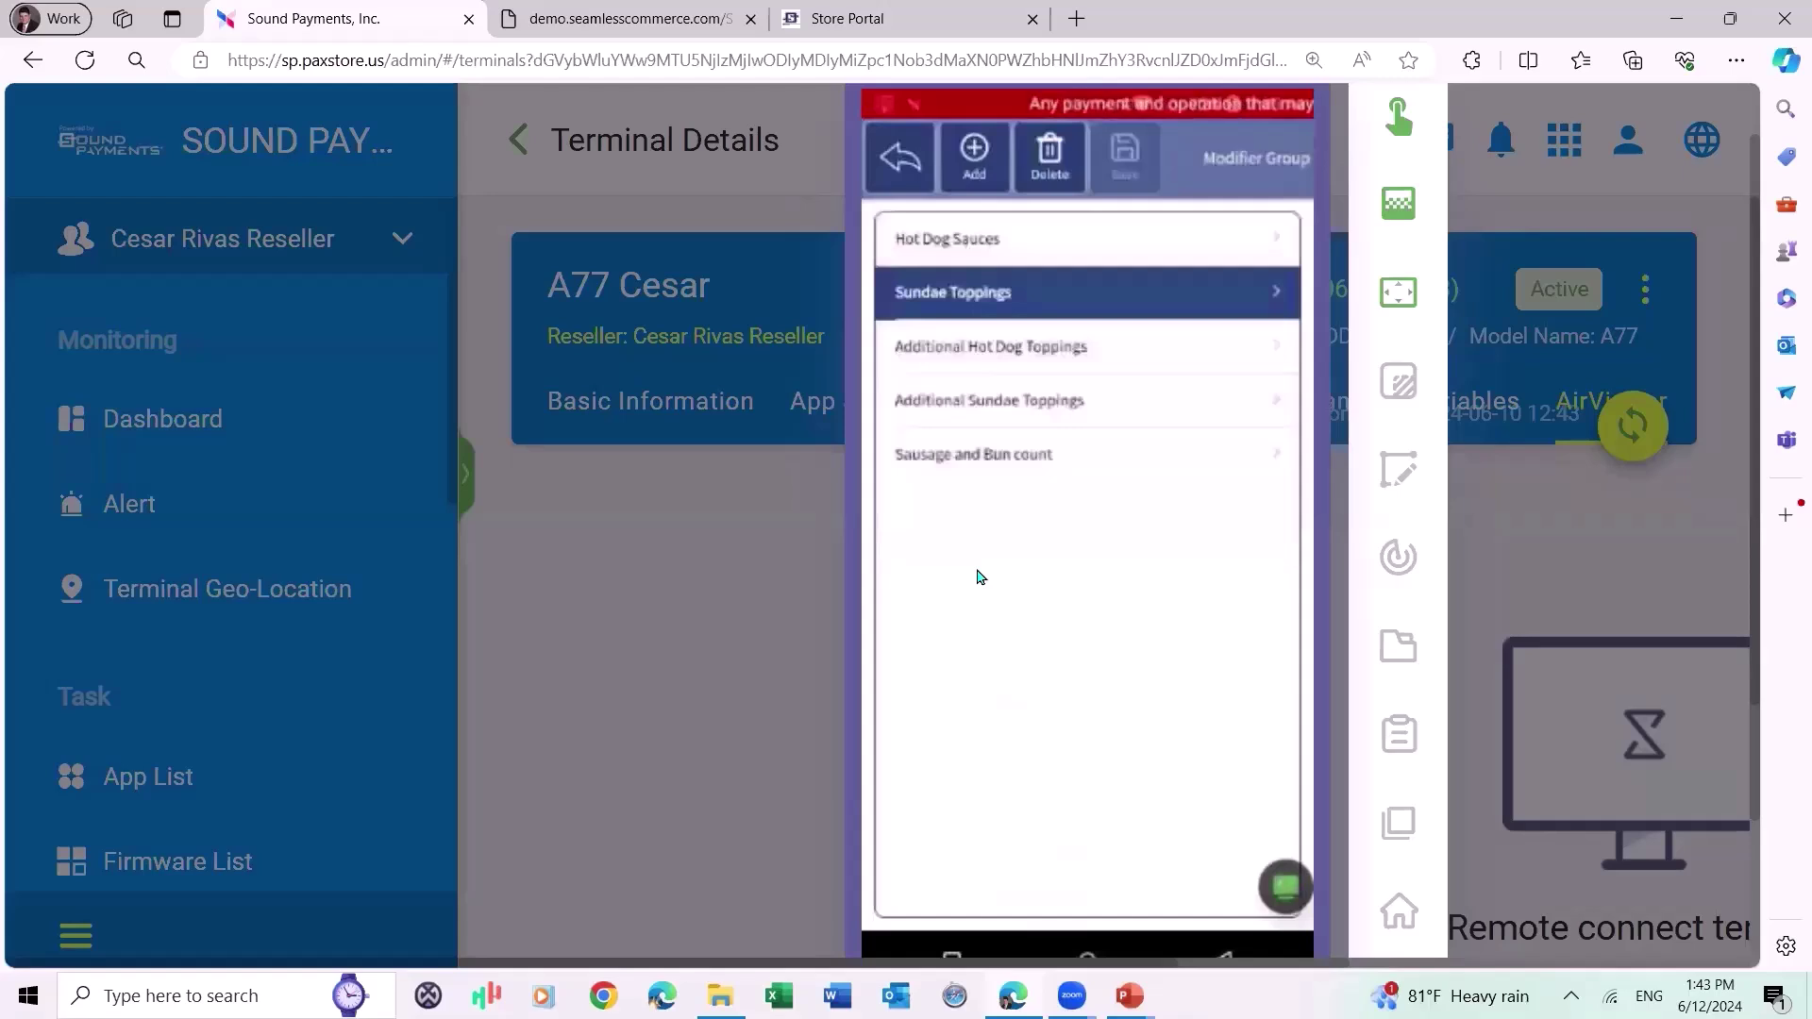
# Return to the terminal's home screen and open the Kitchen network printer's setup in the settings.
pyautogui.click(908, 167)
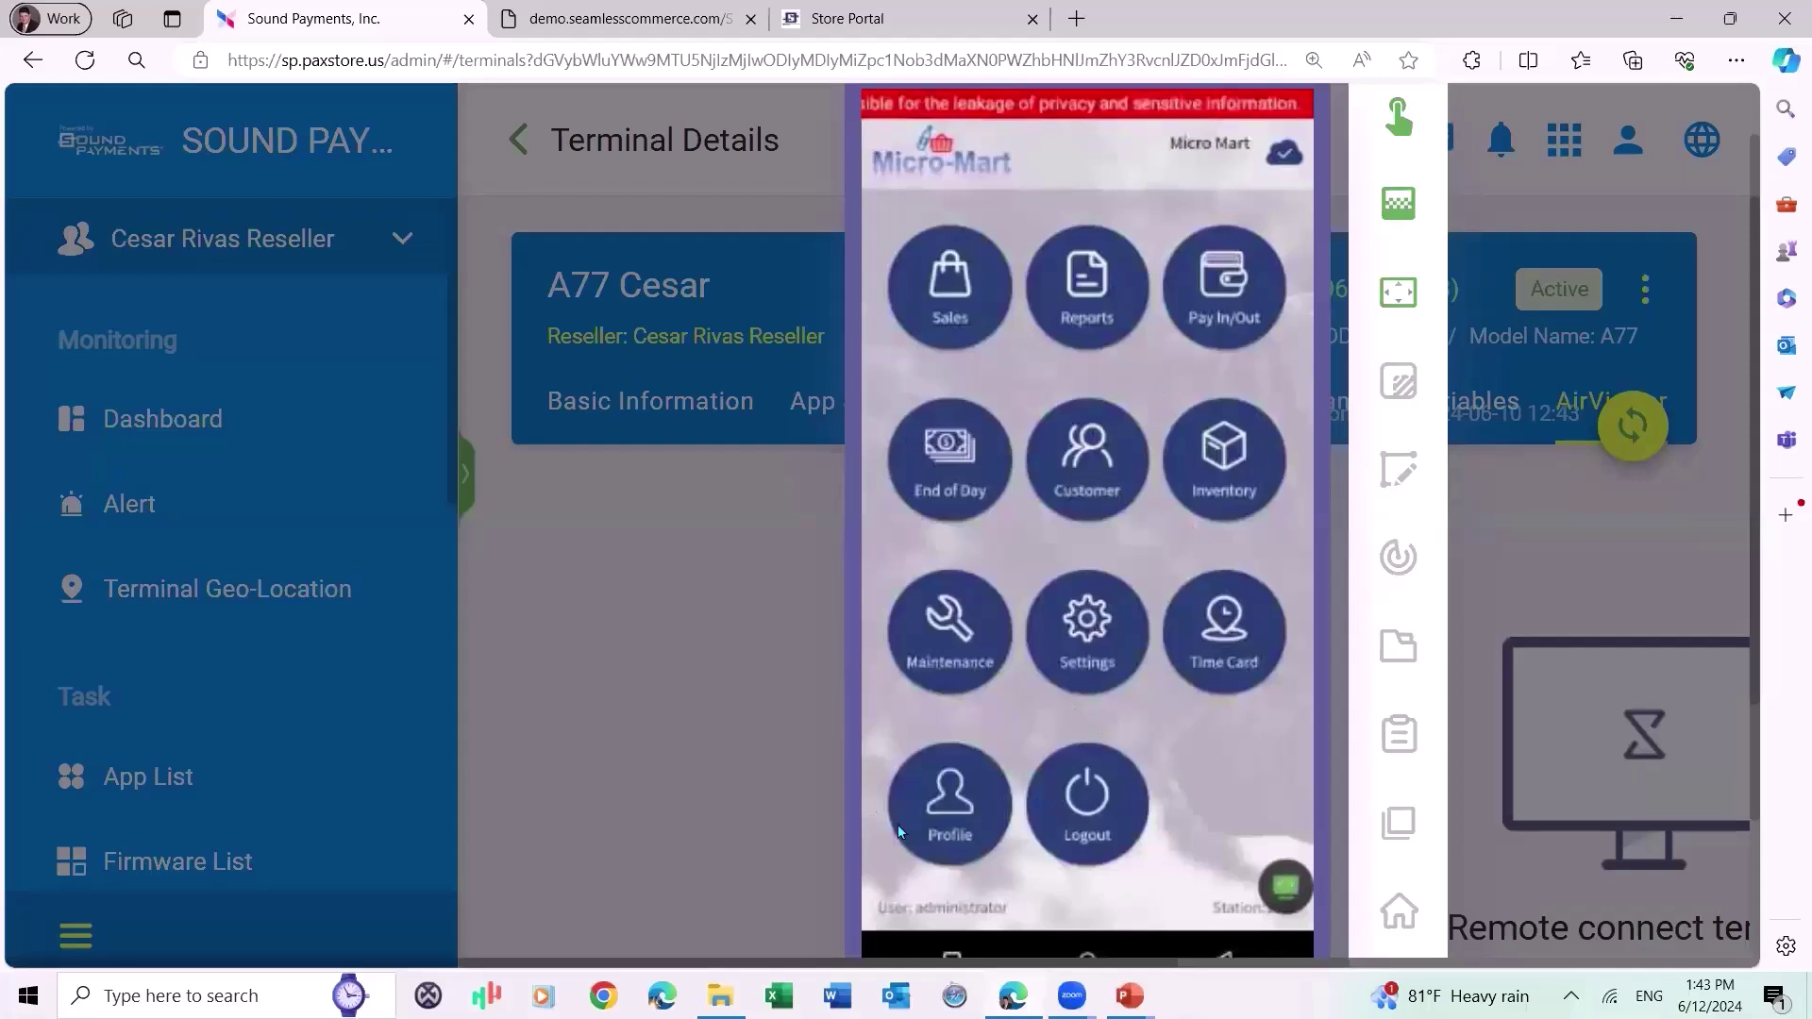
pyautogui.click(1081, 659)
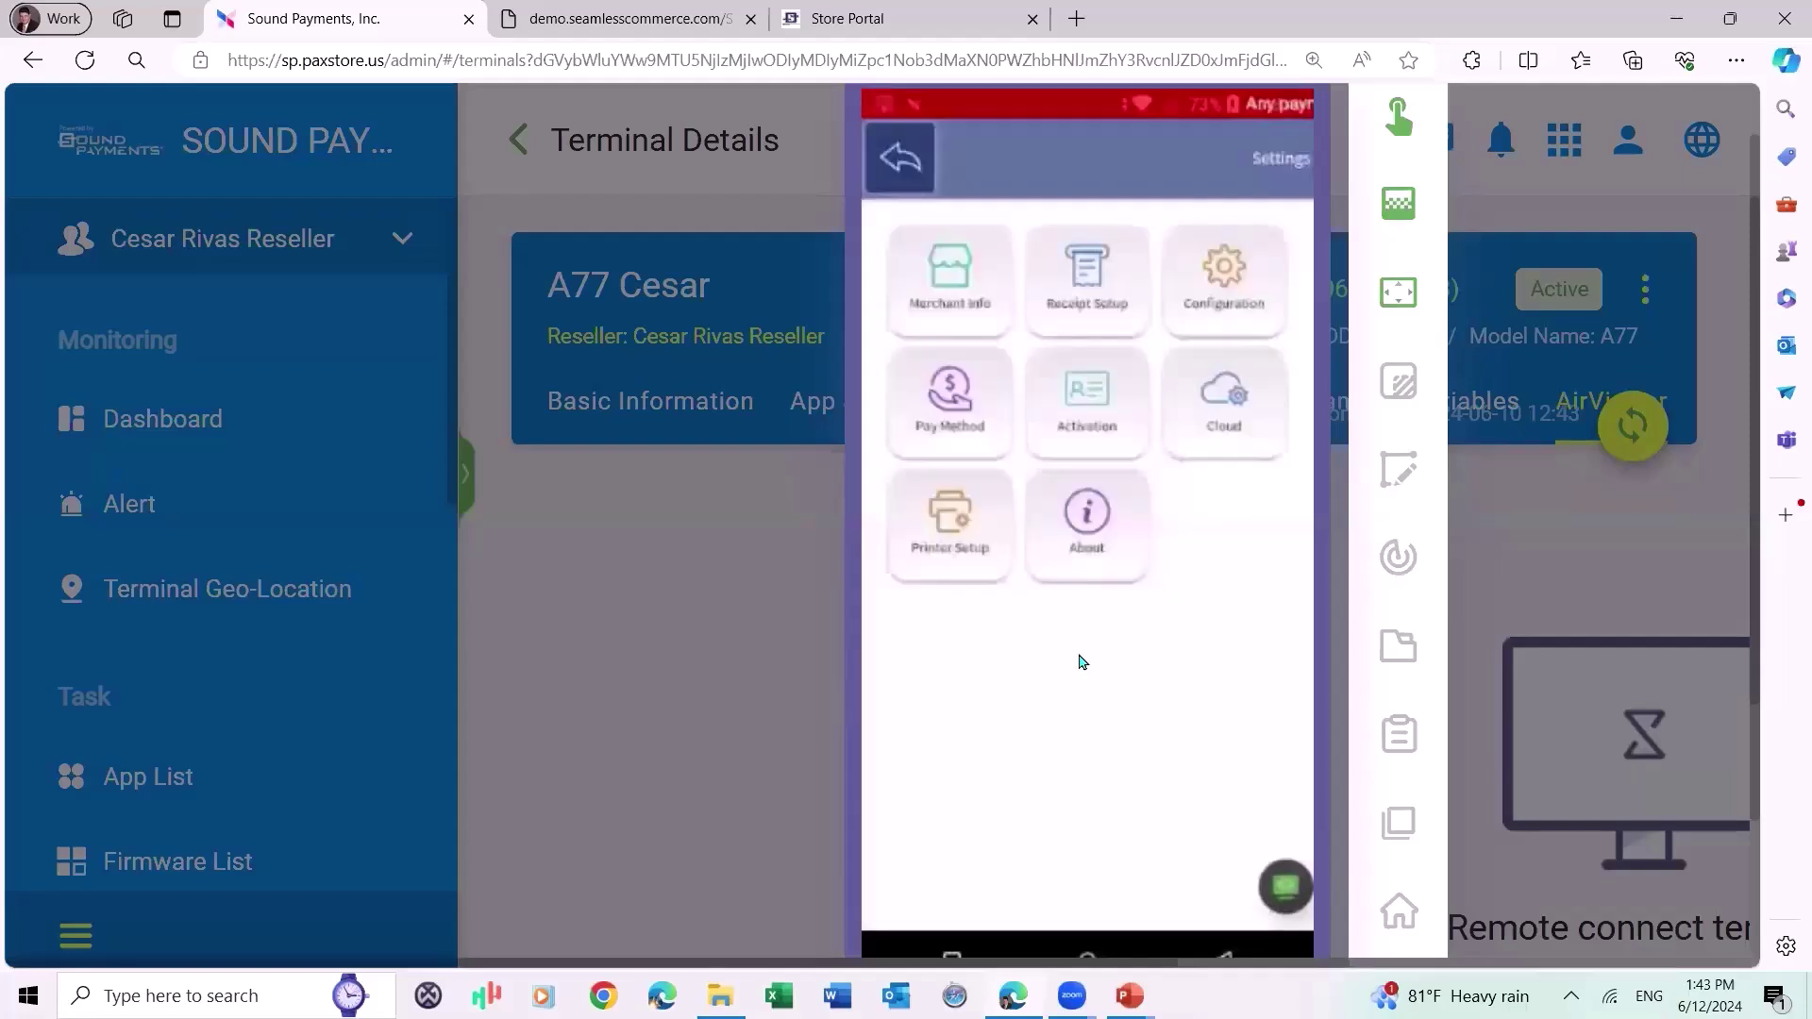
pyautogui.click(957, 585)
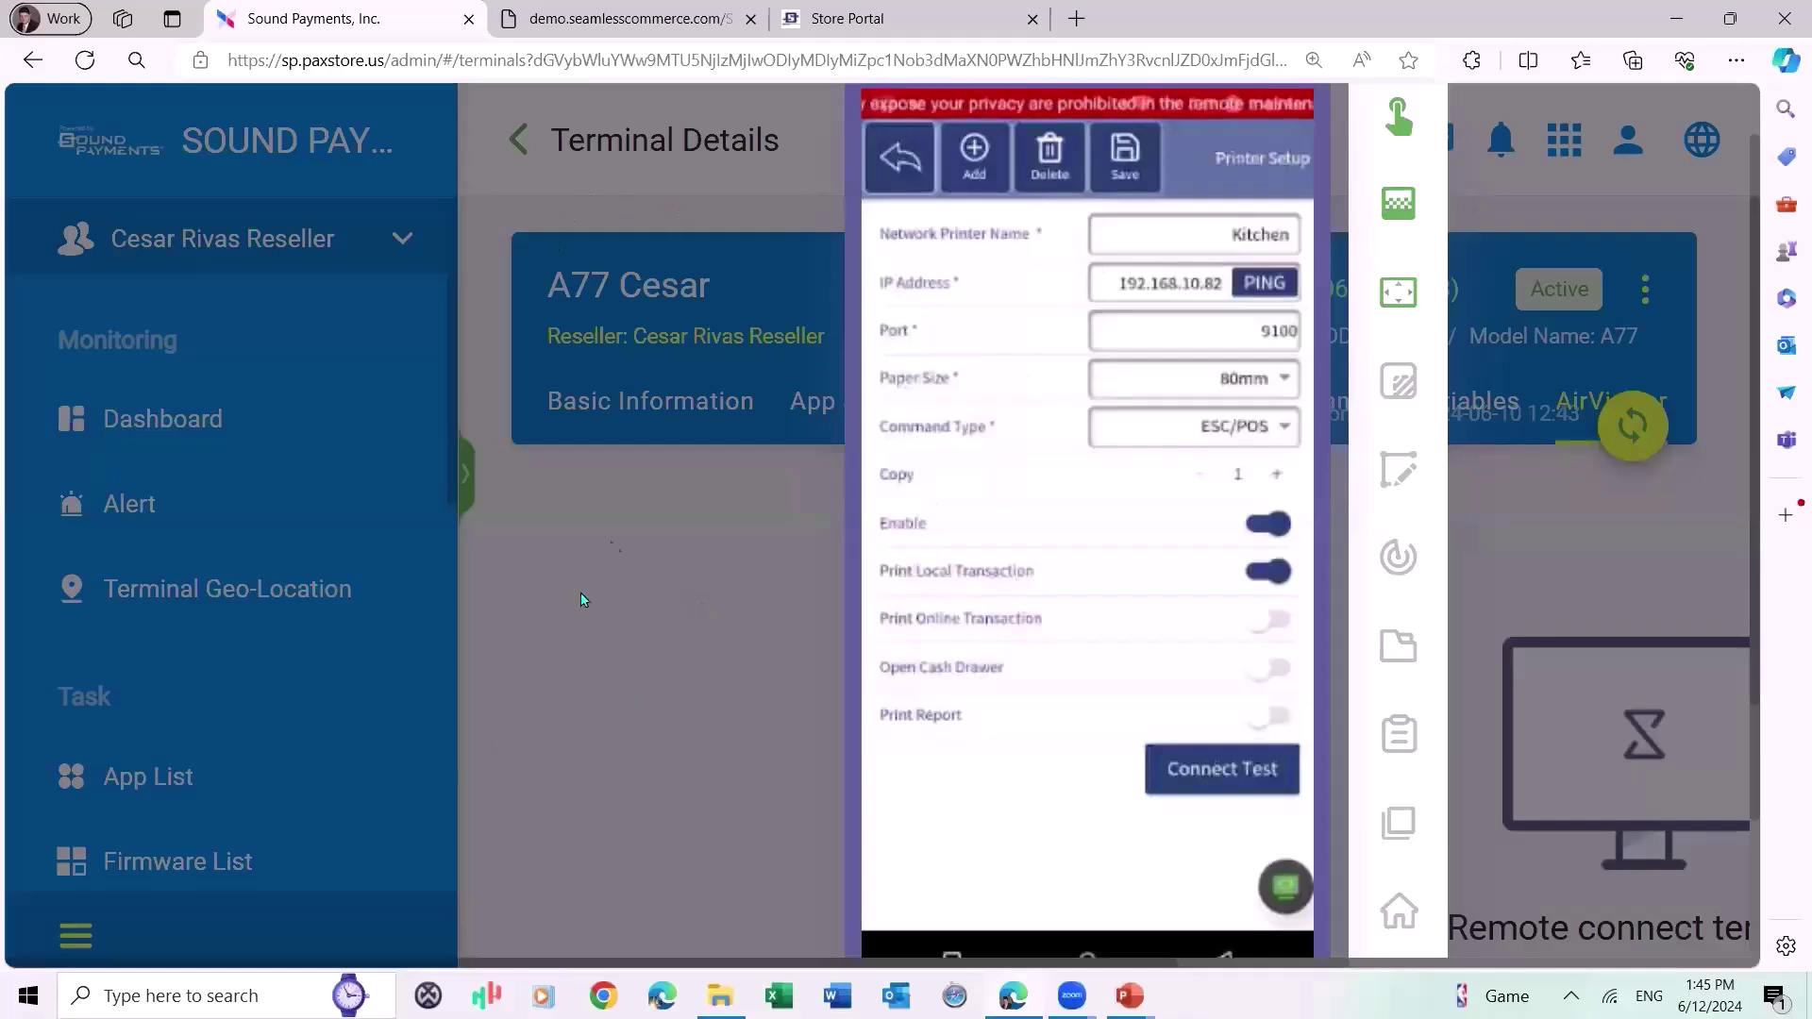
# Switch to the Store Portal, review the Kitchen network printer's settings under the POS configuration, and return to the printer list.
pyautogui.hotkey('alt', 'Tab')
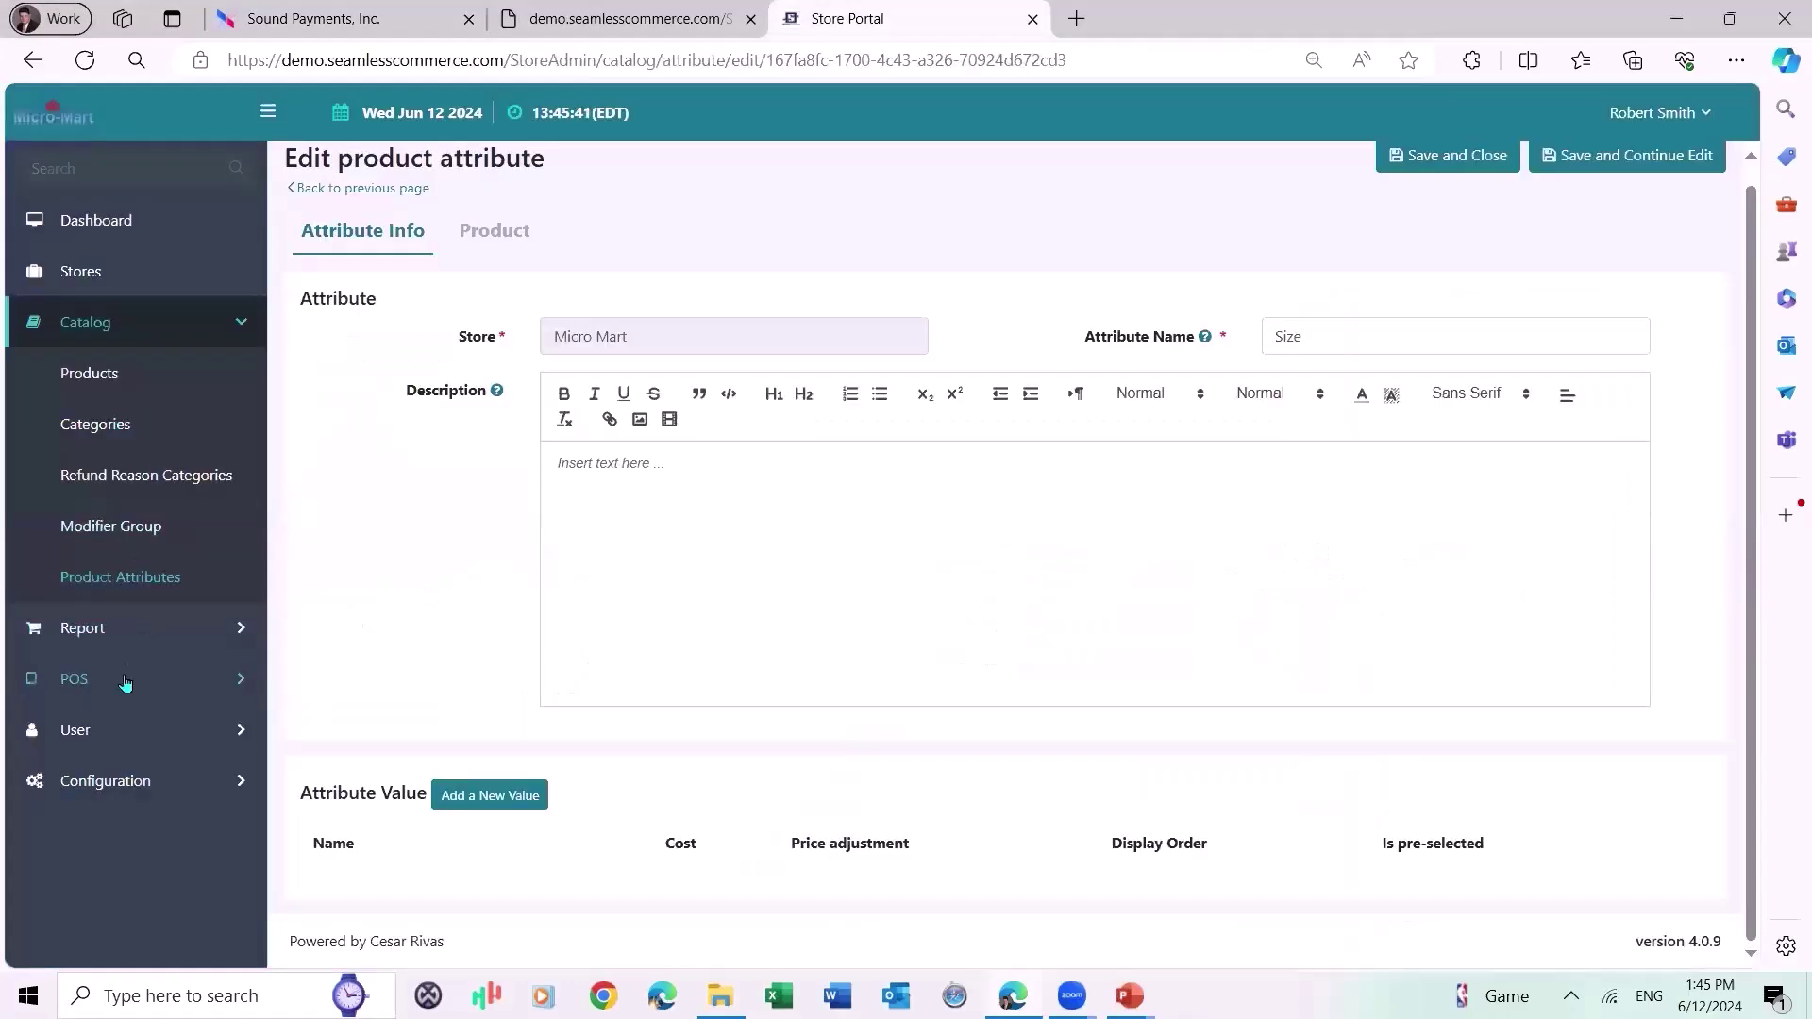
pyautogui.click(126, 682)
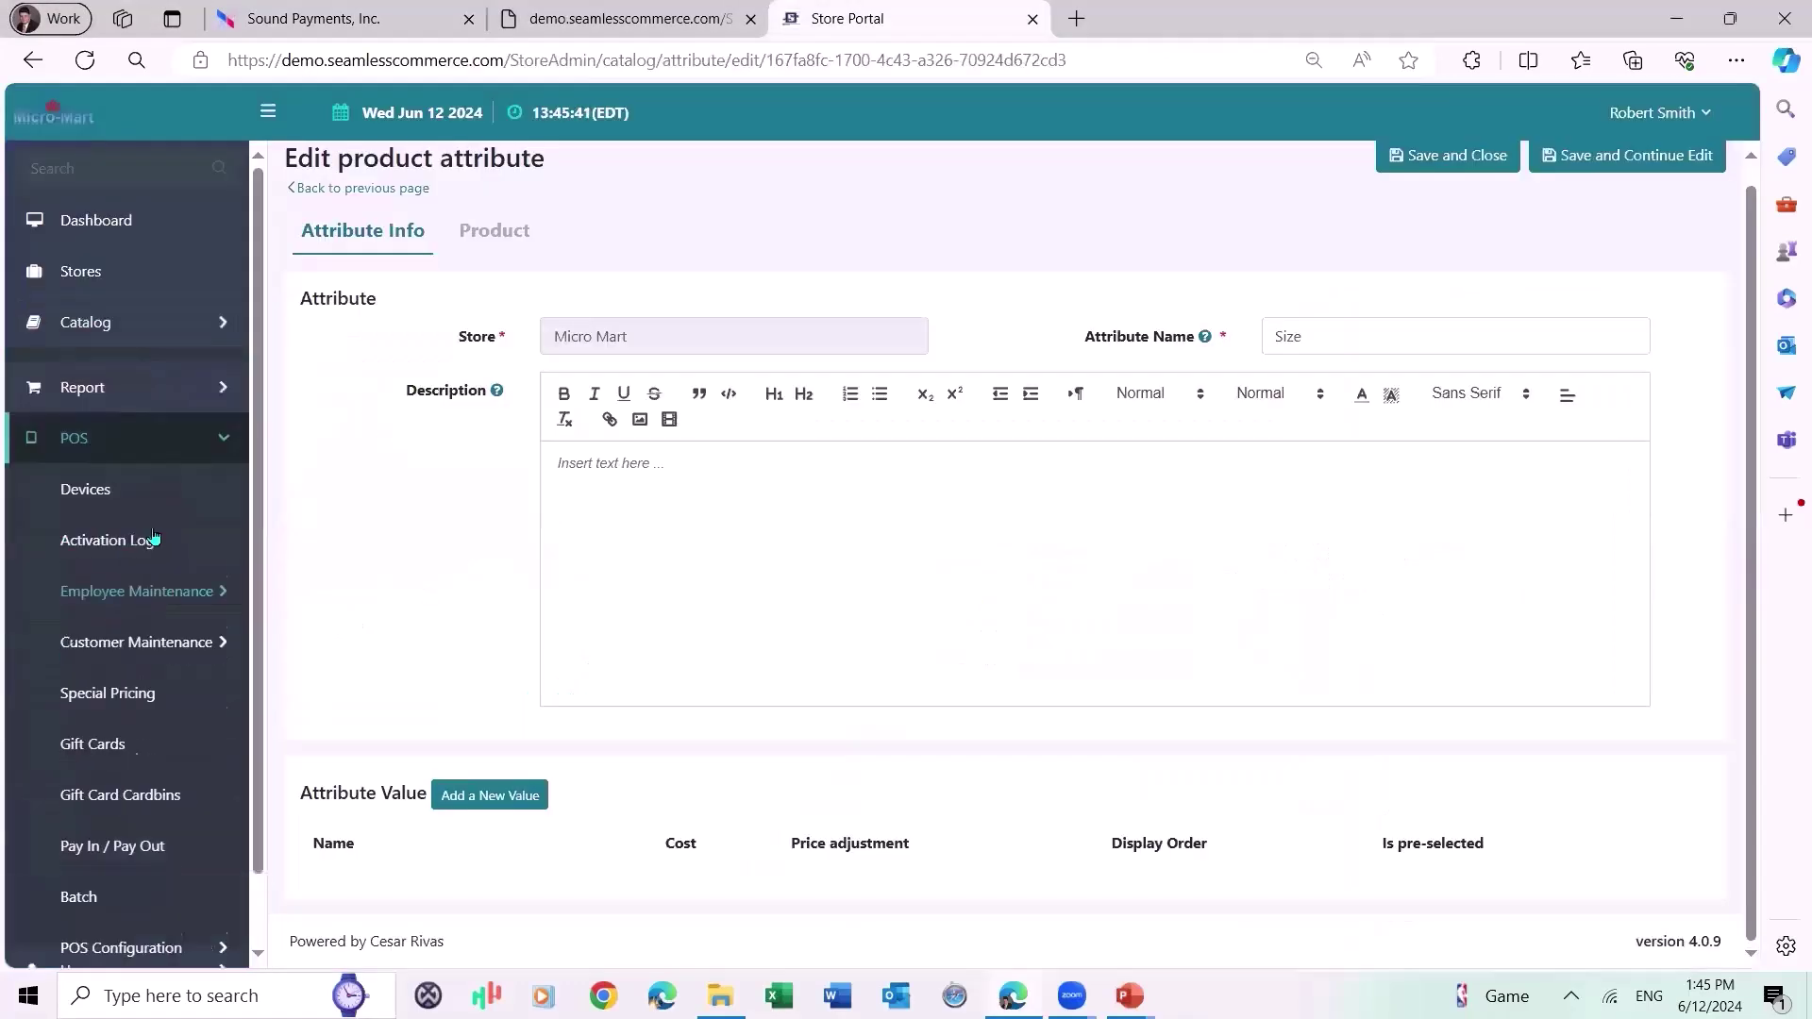
pyautogui.scroll(-1, 142, 831)
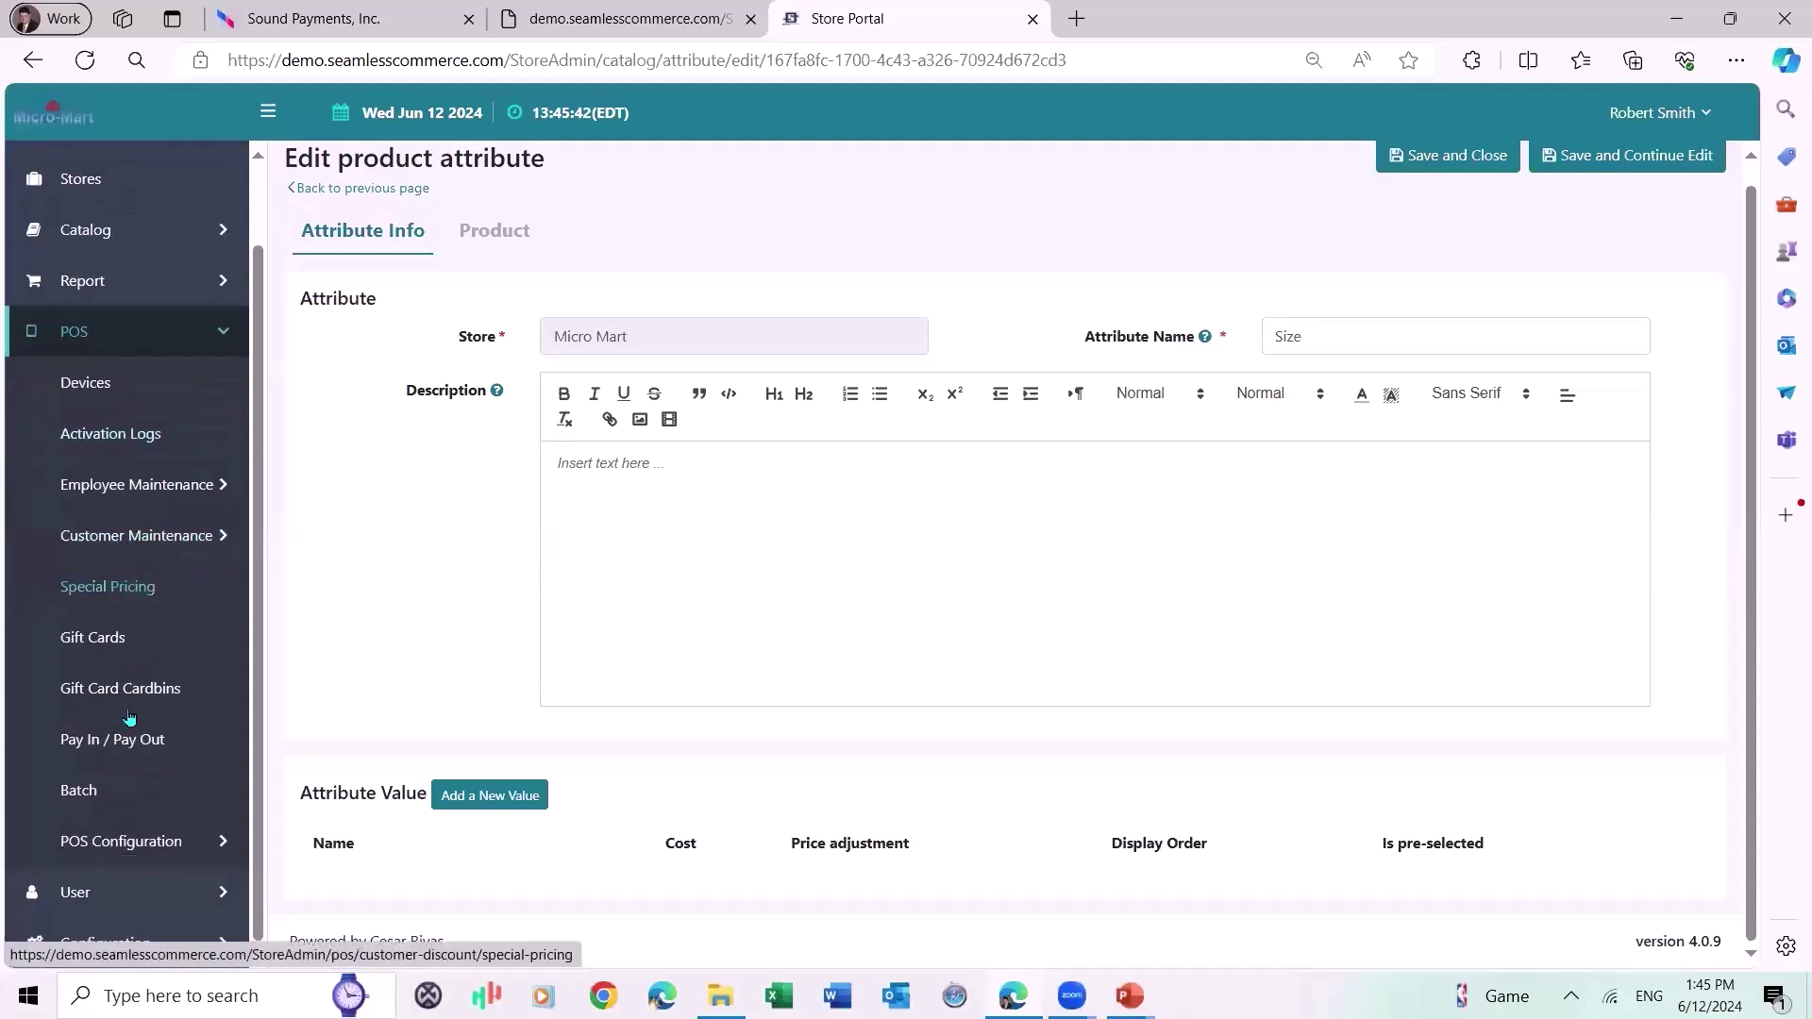
pyautogui.click(145, 841)
pyautogui.scroll(-3, 141, 639)
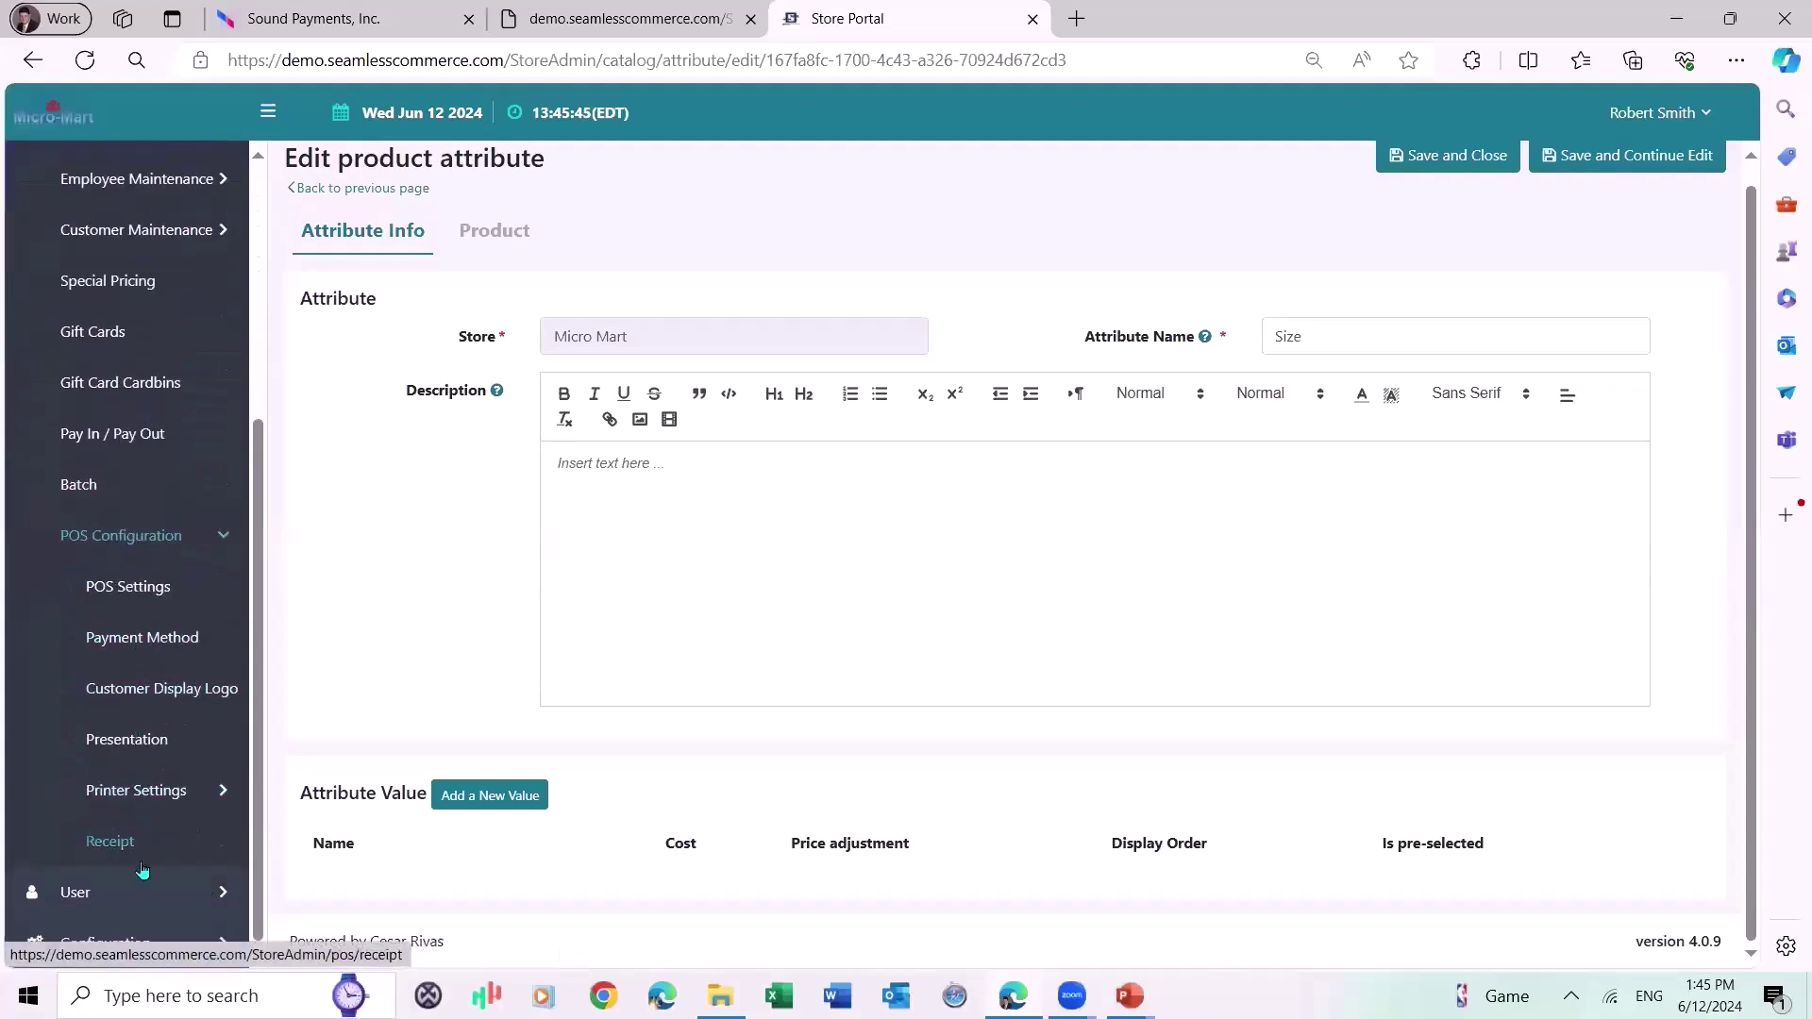
pyautogui.click(135, 790)
pyautogui.scroll(-2, 138, 787)
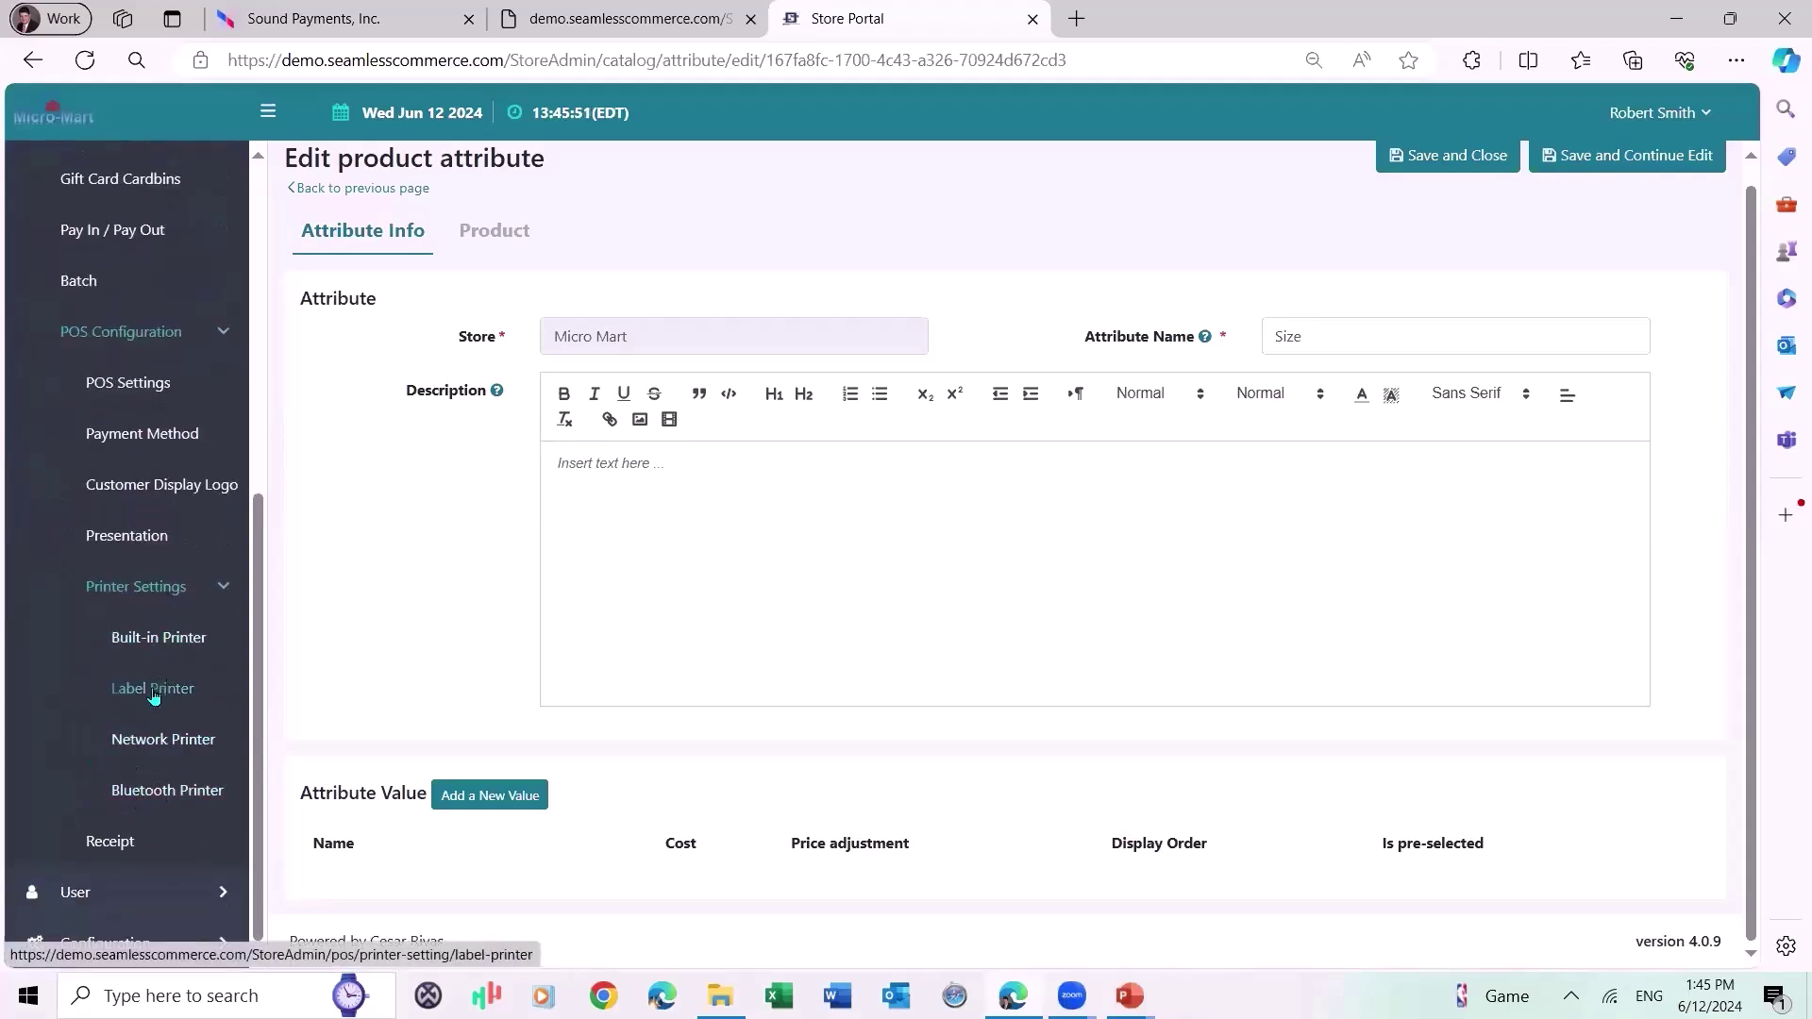
pyautogui.click(150, 742)
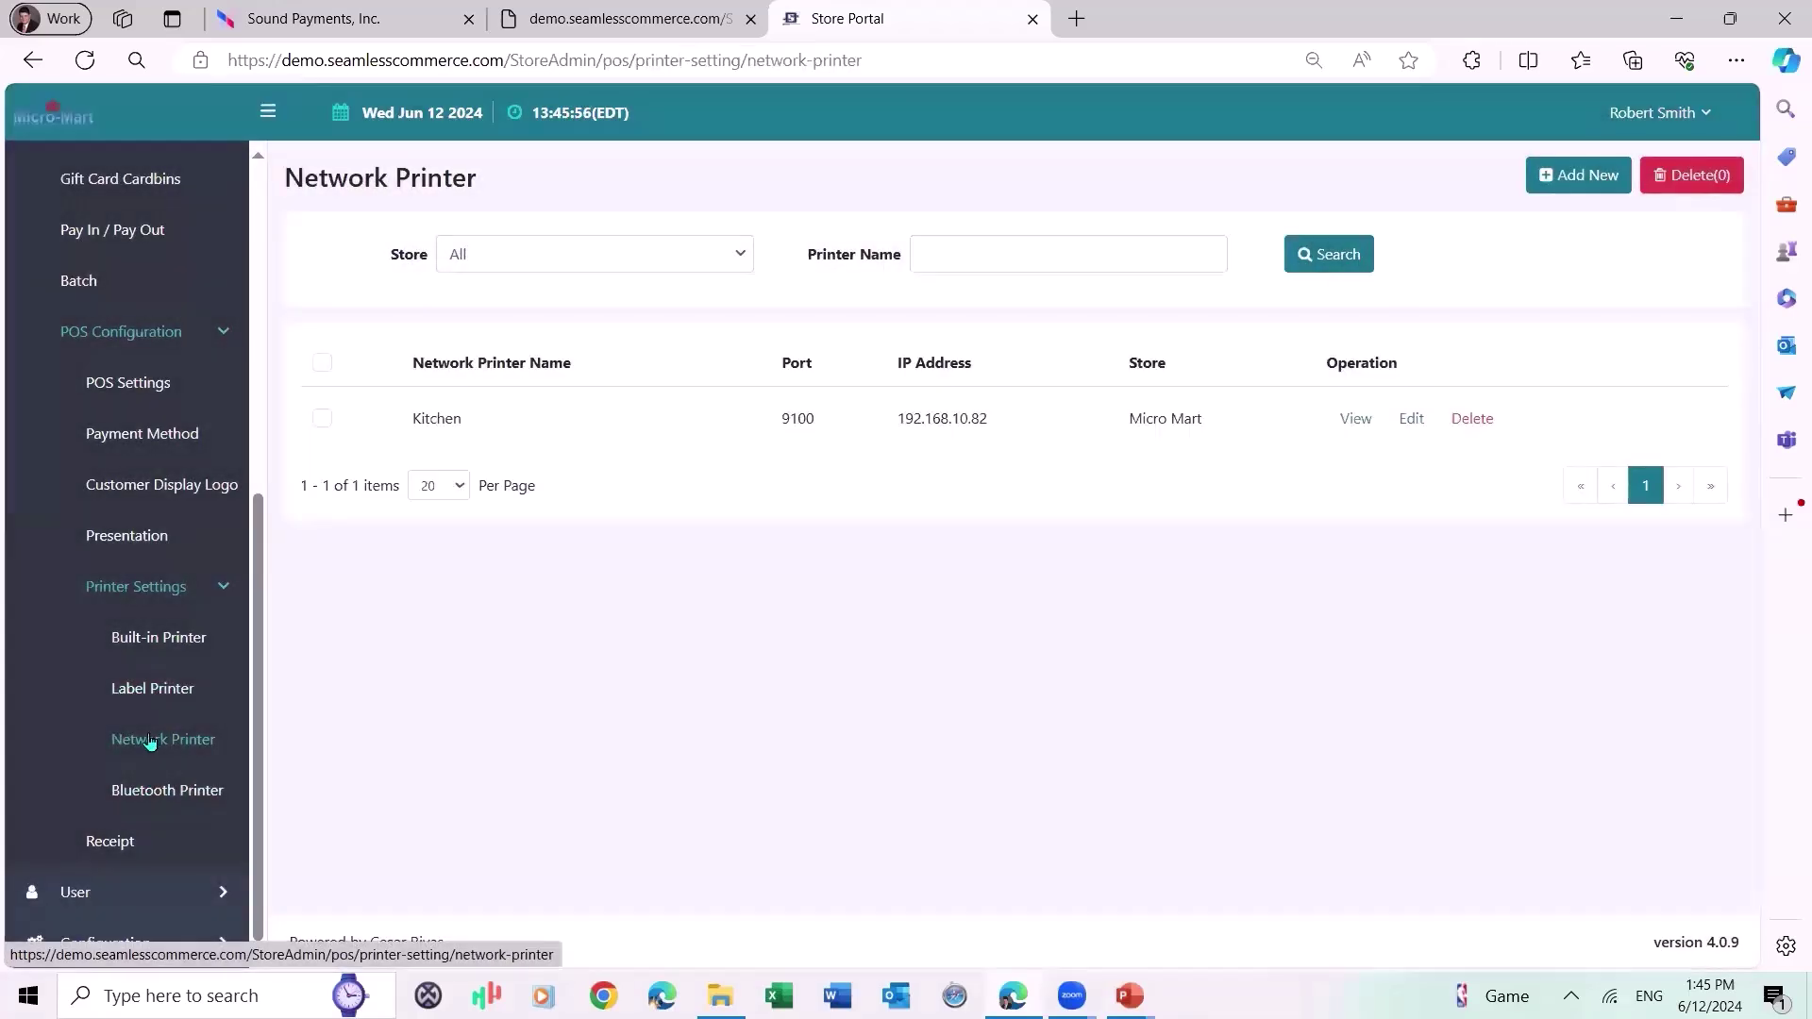
pyautogui.click(1409, 417)
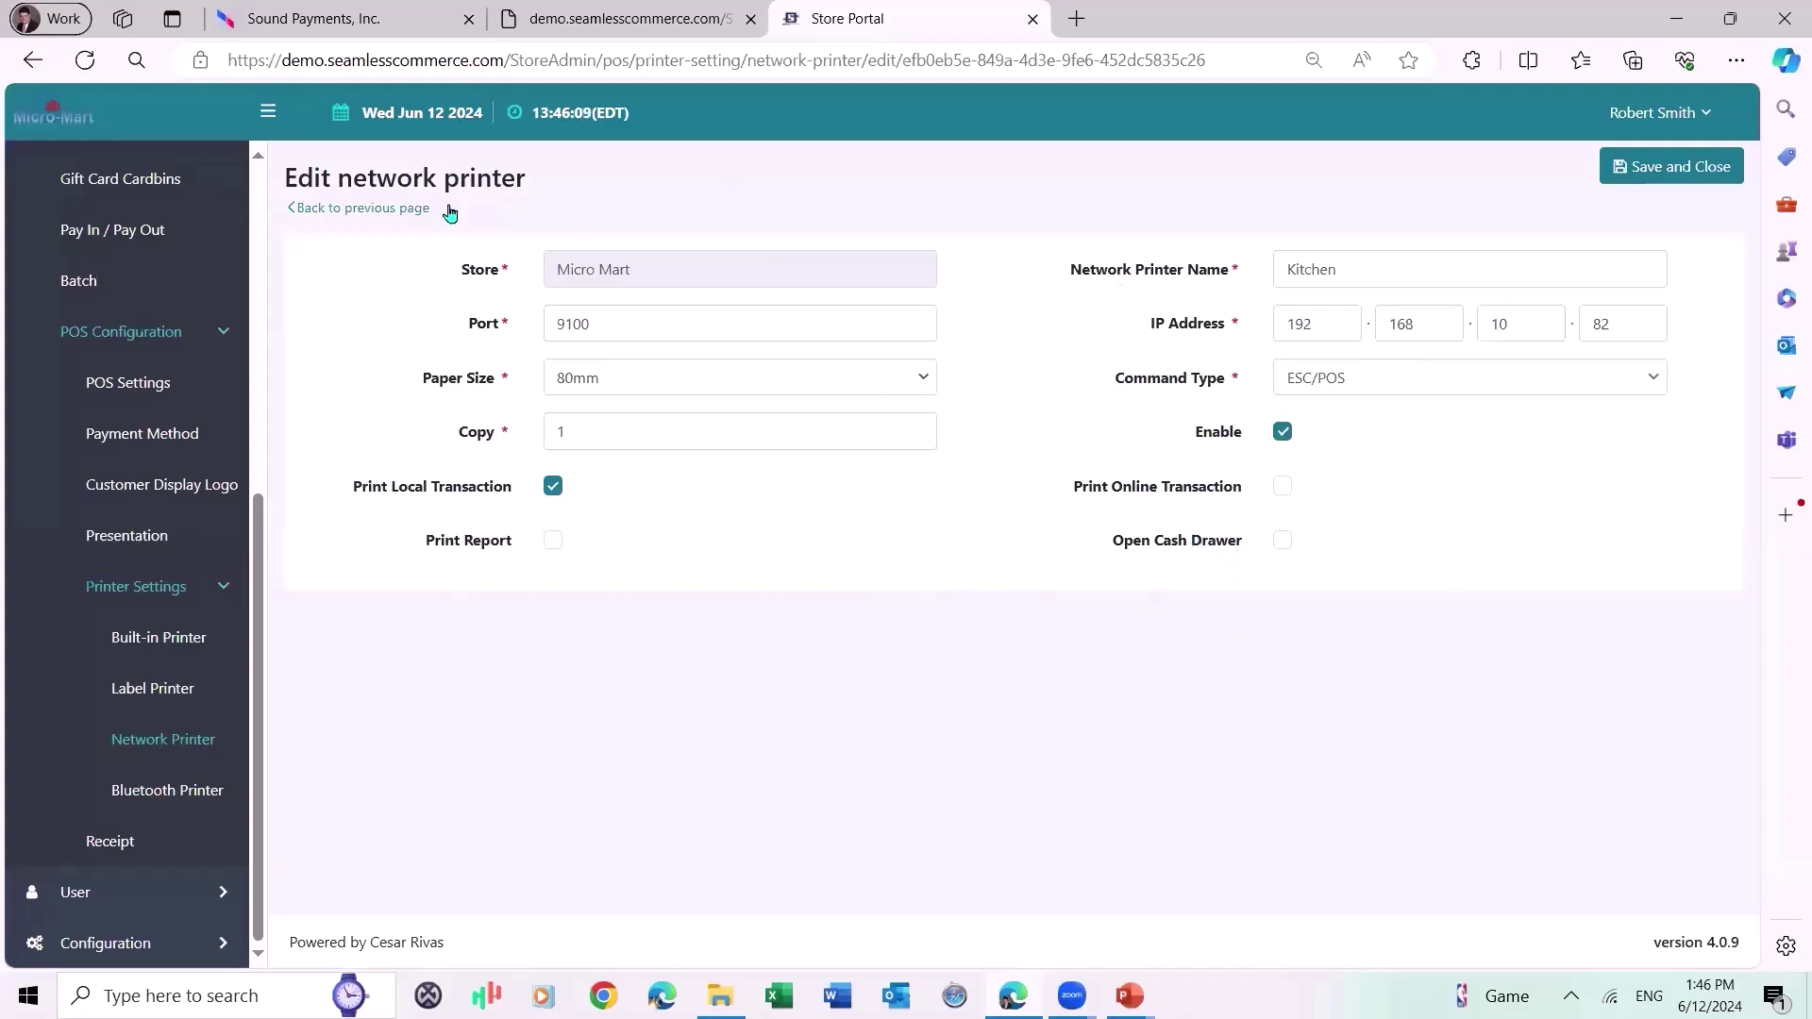
pyautogui.click(387, 208)
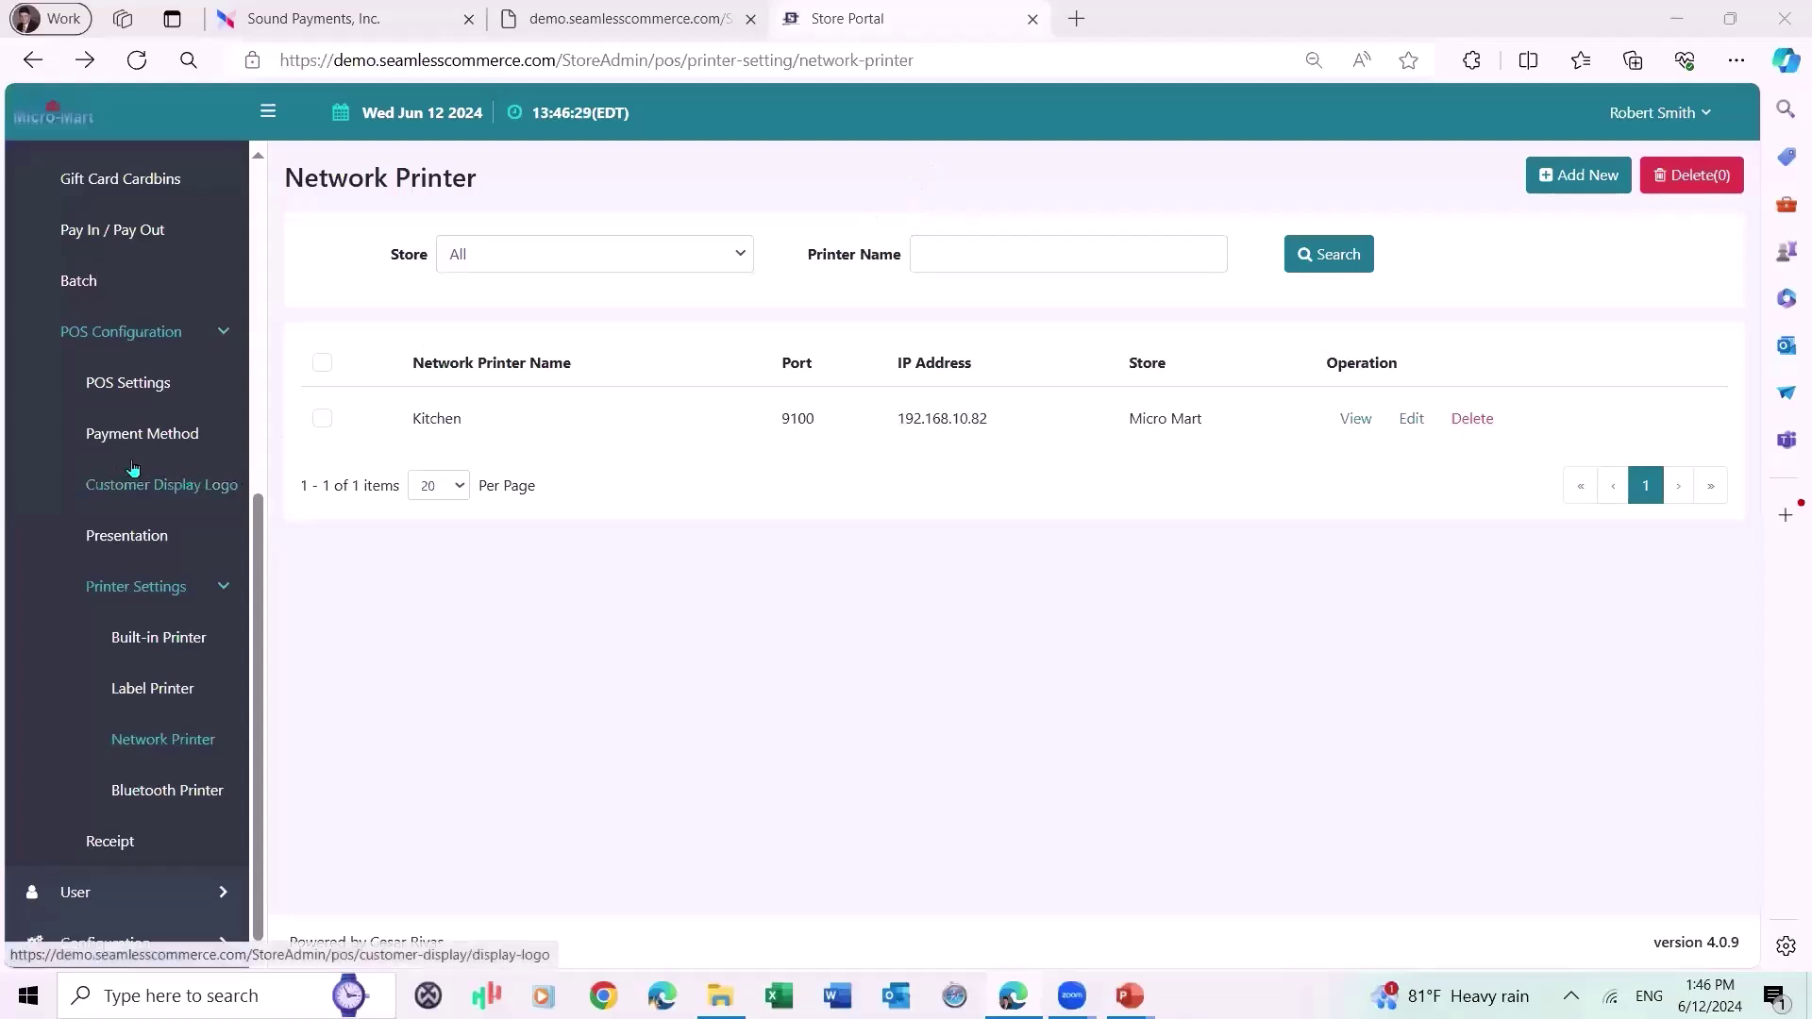
# View the POS payment methods list and open Micro Mart's store settings to review its payment settings.
pyautogui.click(123, 435)
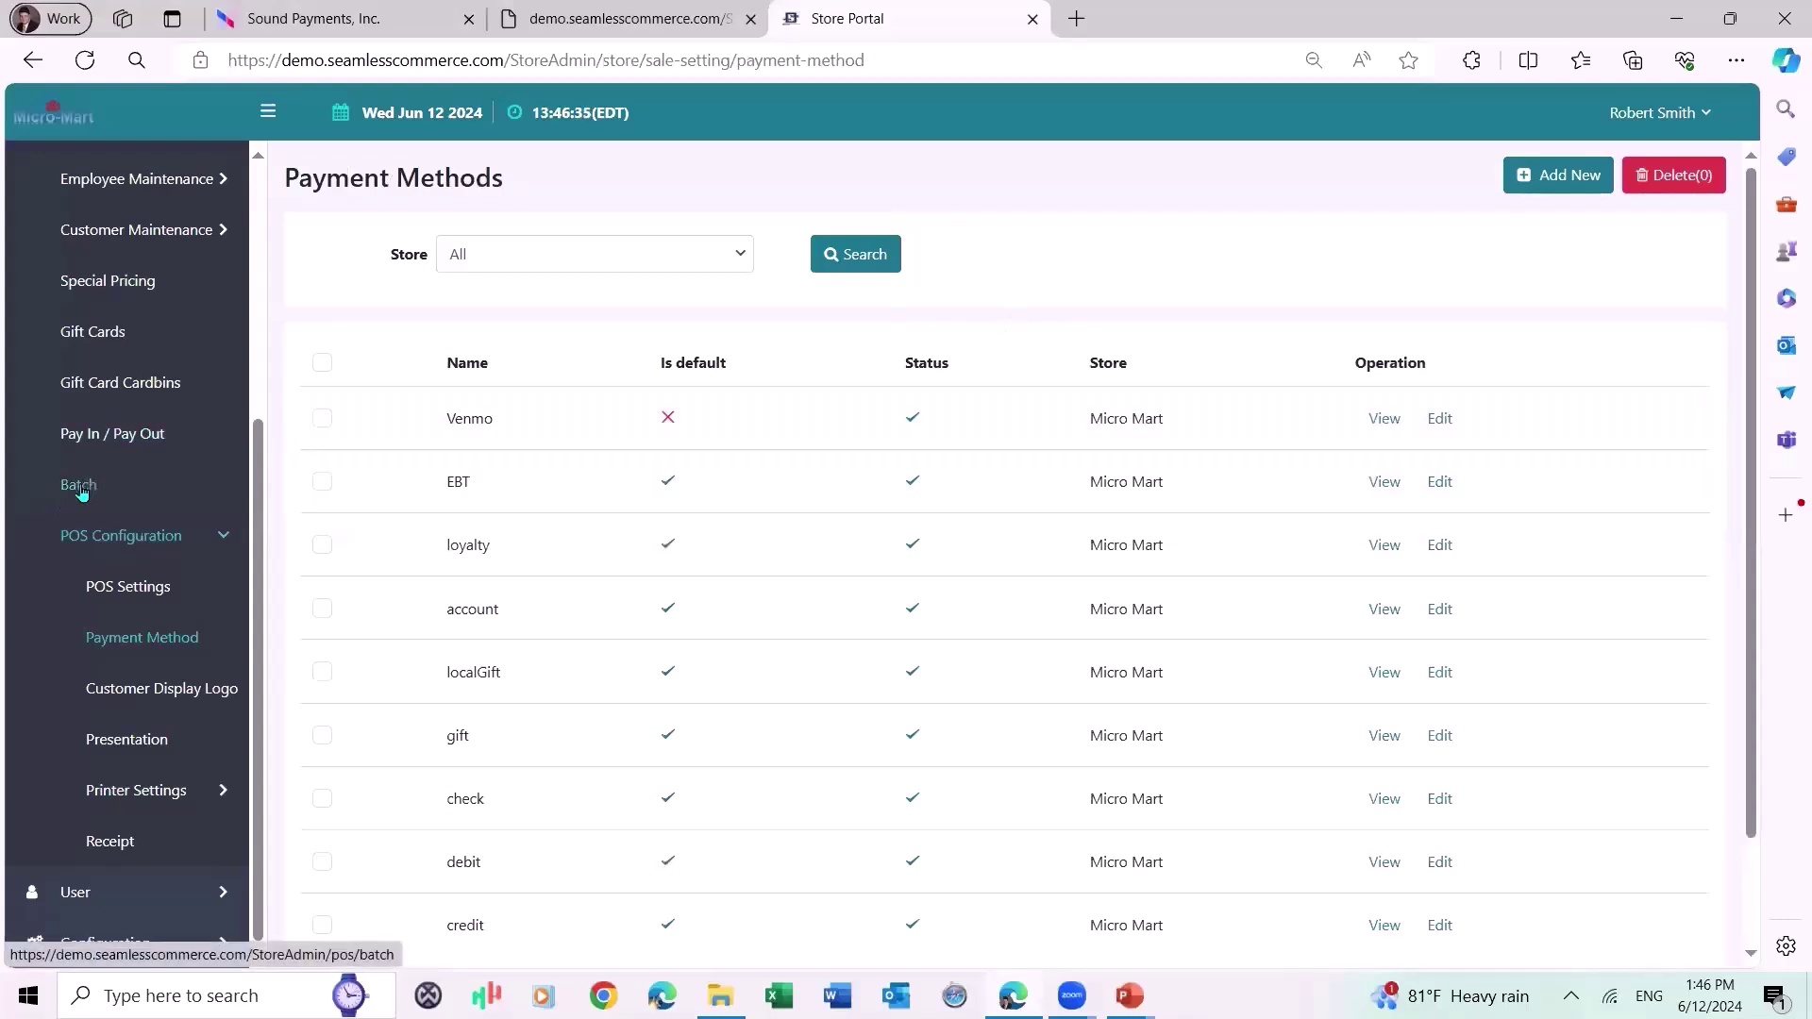
pyautogui.click(142, 935)
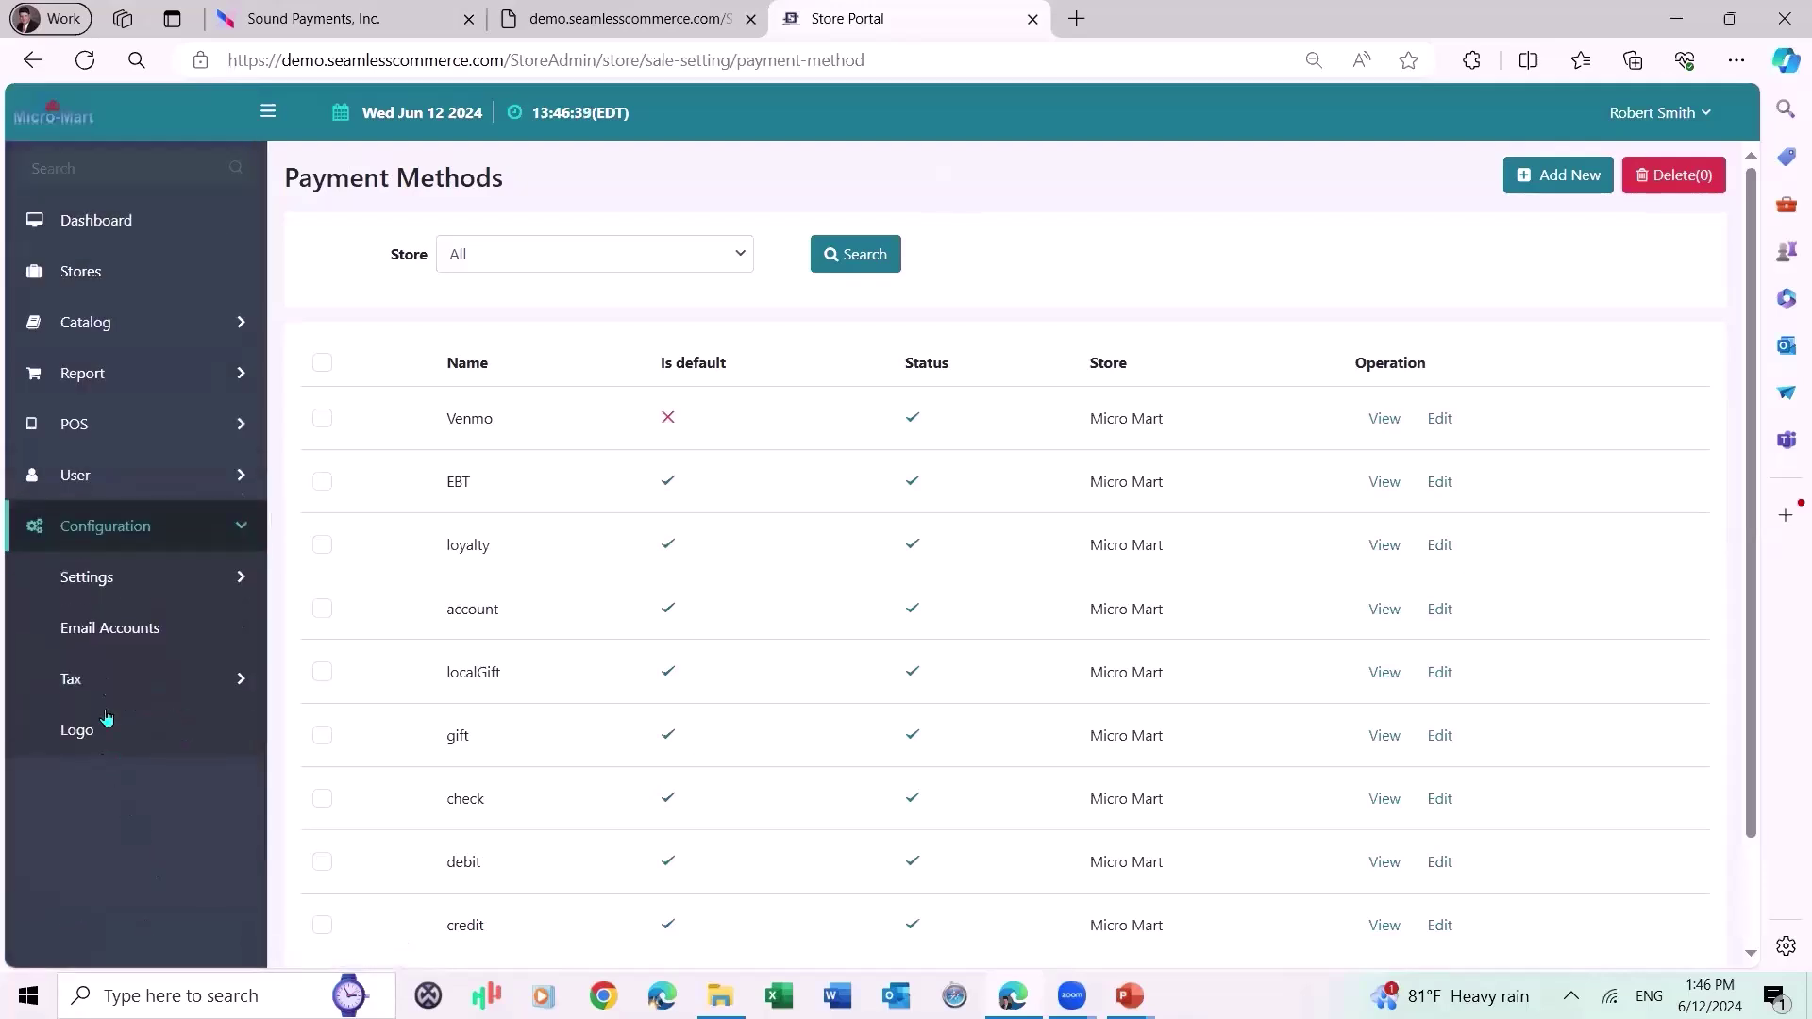
pyautogui.click(120, 576)
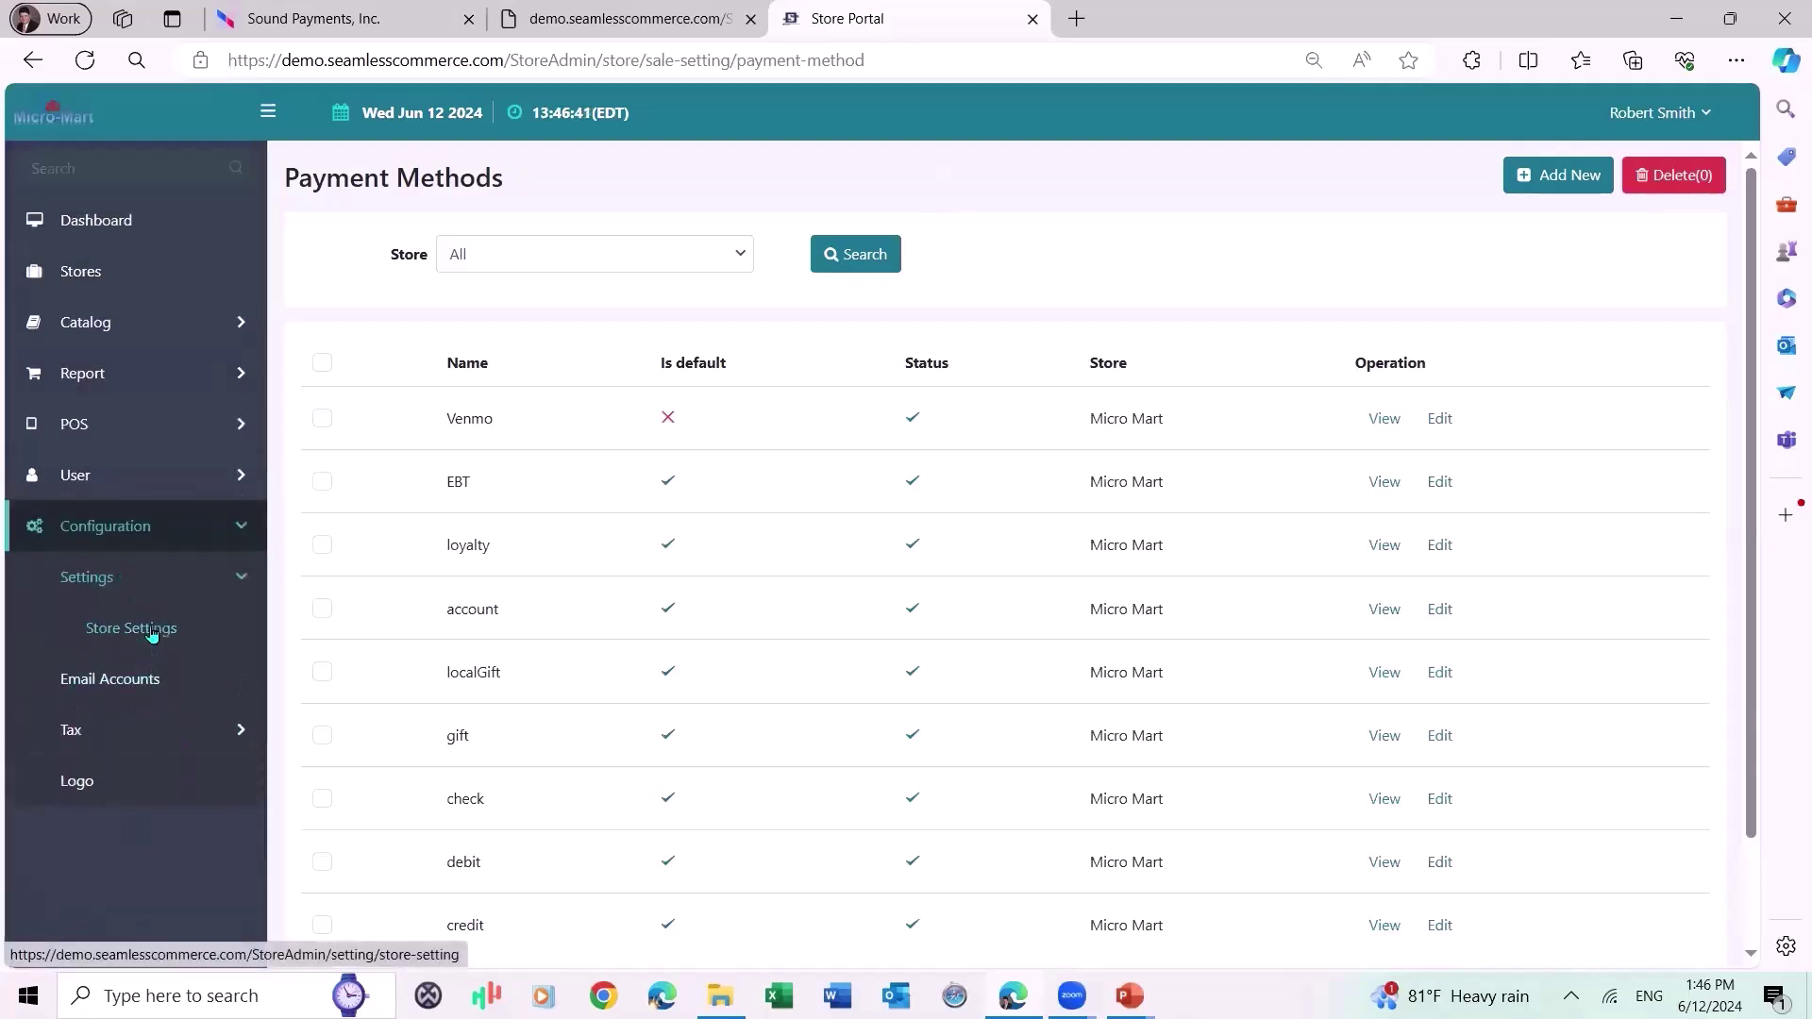
pyautogui.click(151, 631)
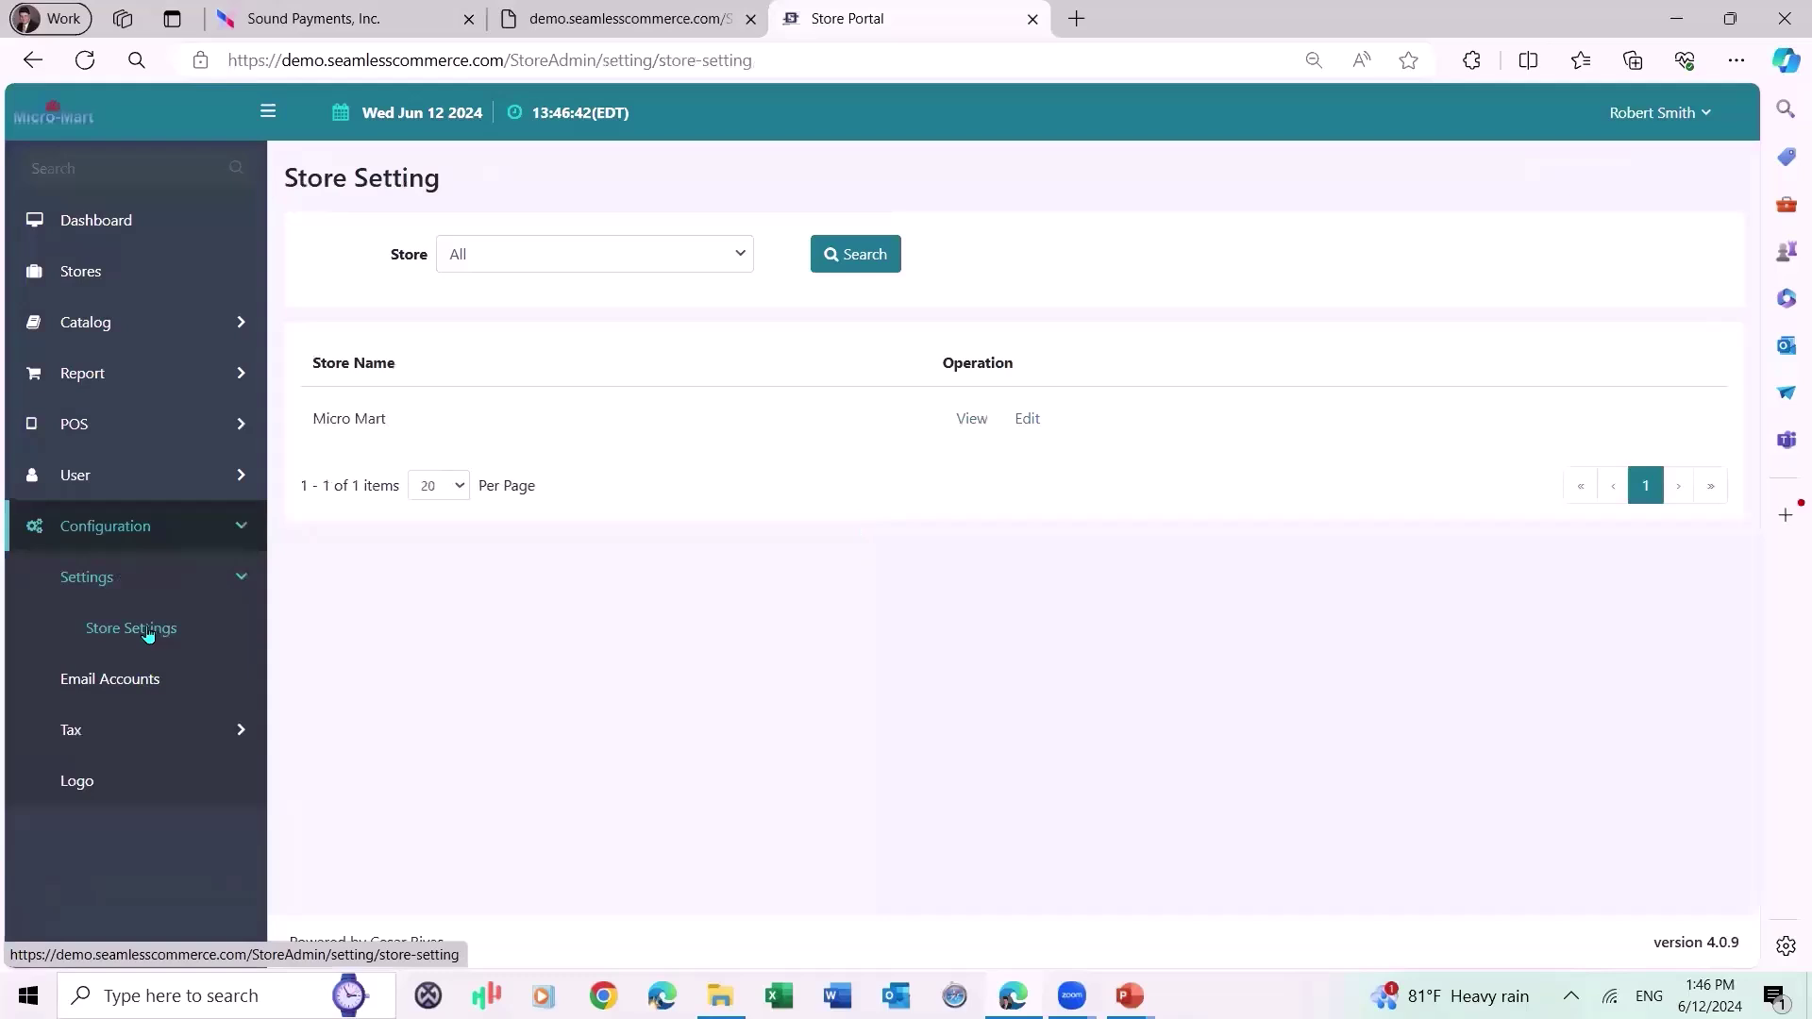
pyautogui.click(1027, 418)
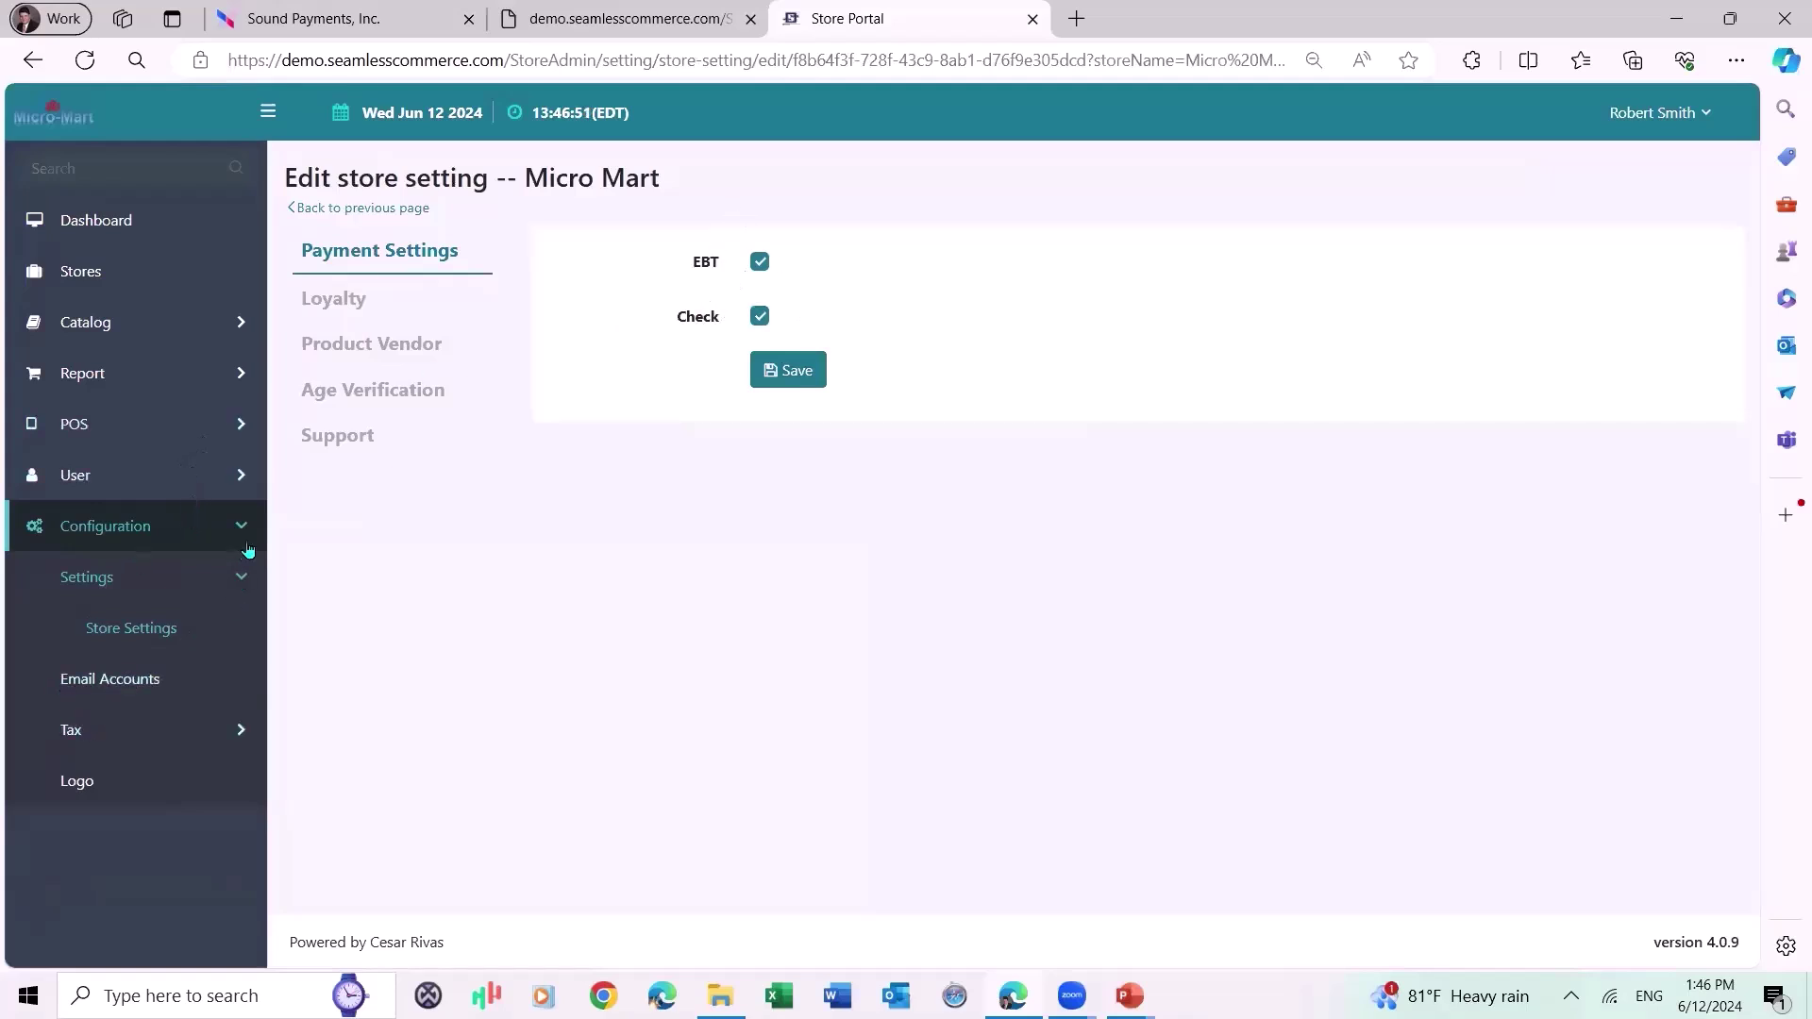
# Reopen the POS payment methods list, review the check method's Active and Support cash discount options, and return to the list.
pyautogui.click(236, 434)
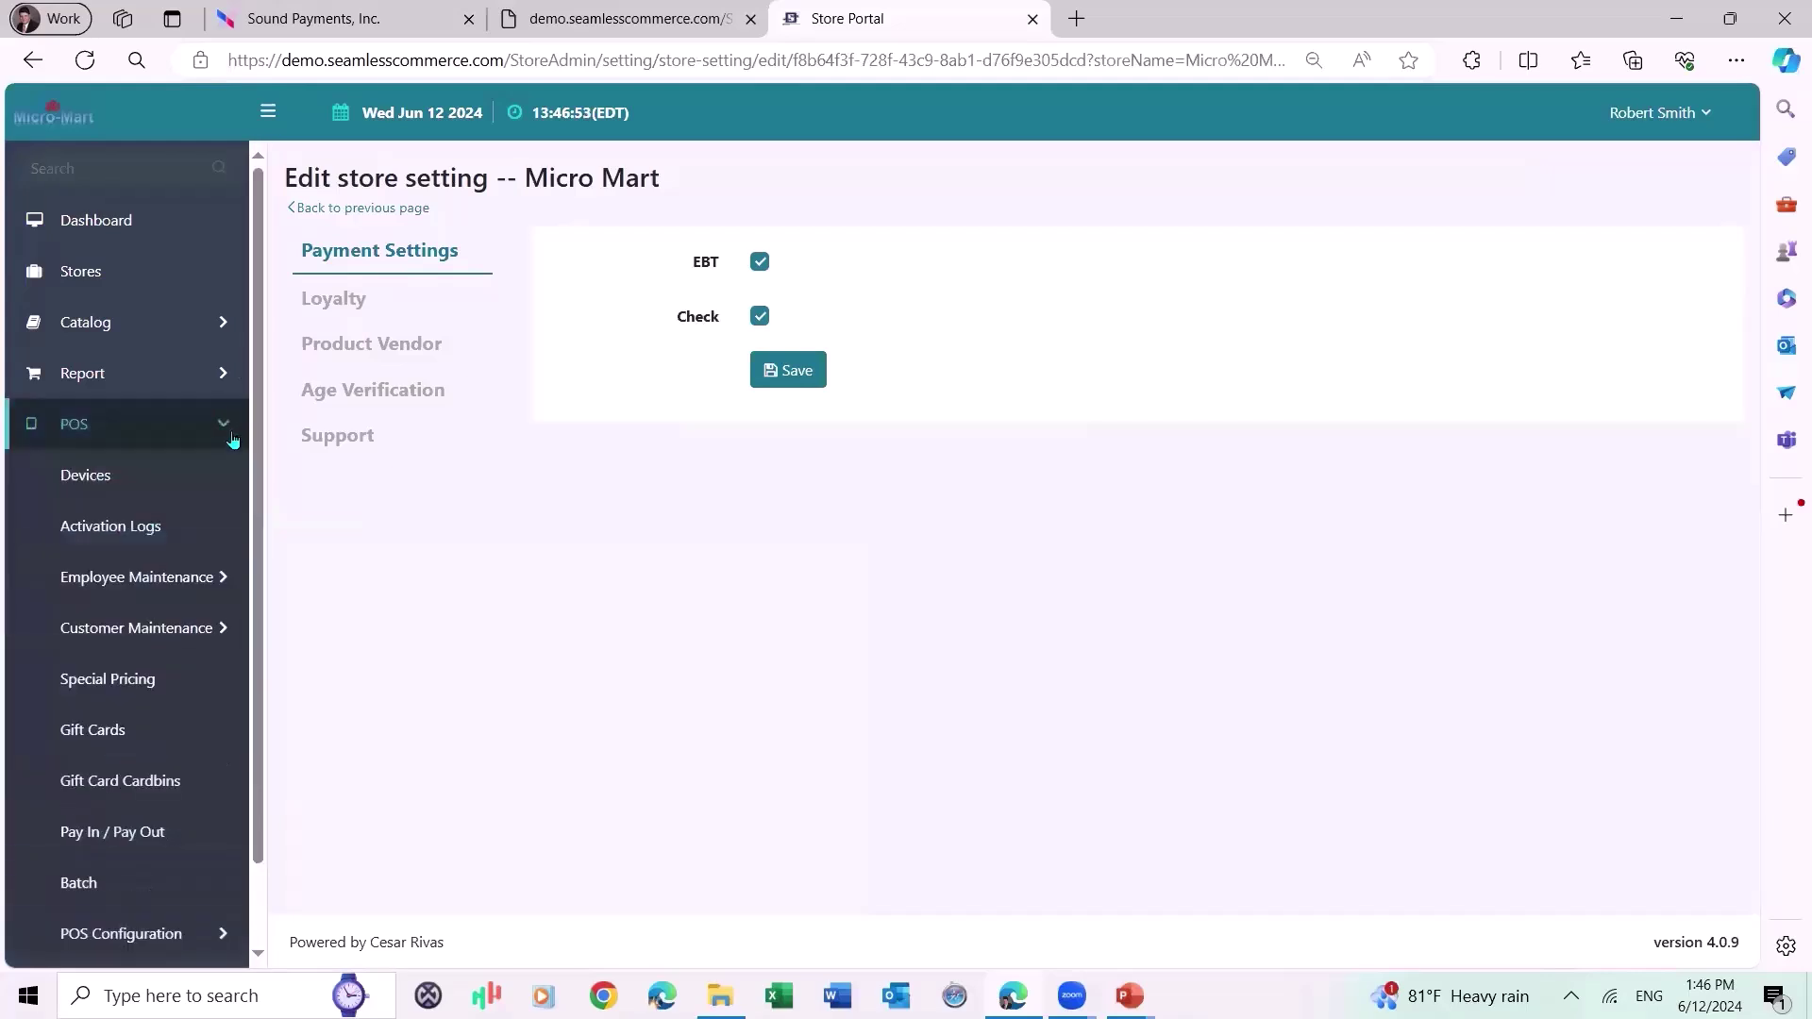
pyautogui.scroll(-1, 208, 661)
pyautogui.click(184, 842)
pyautogui.scroll(-3, 149, 745)
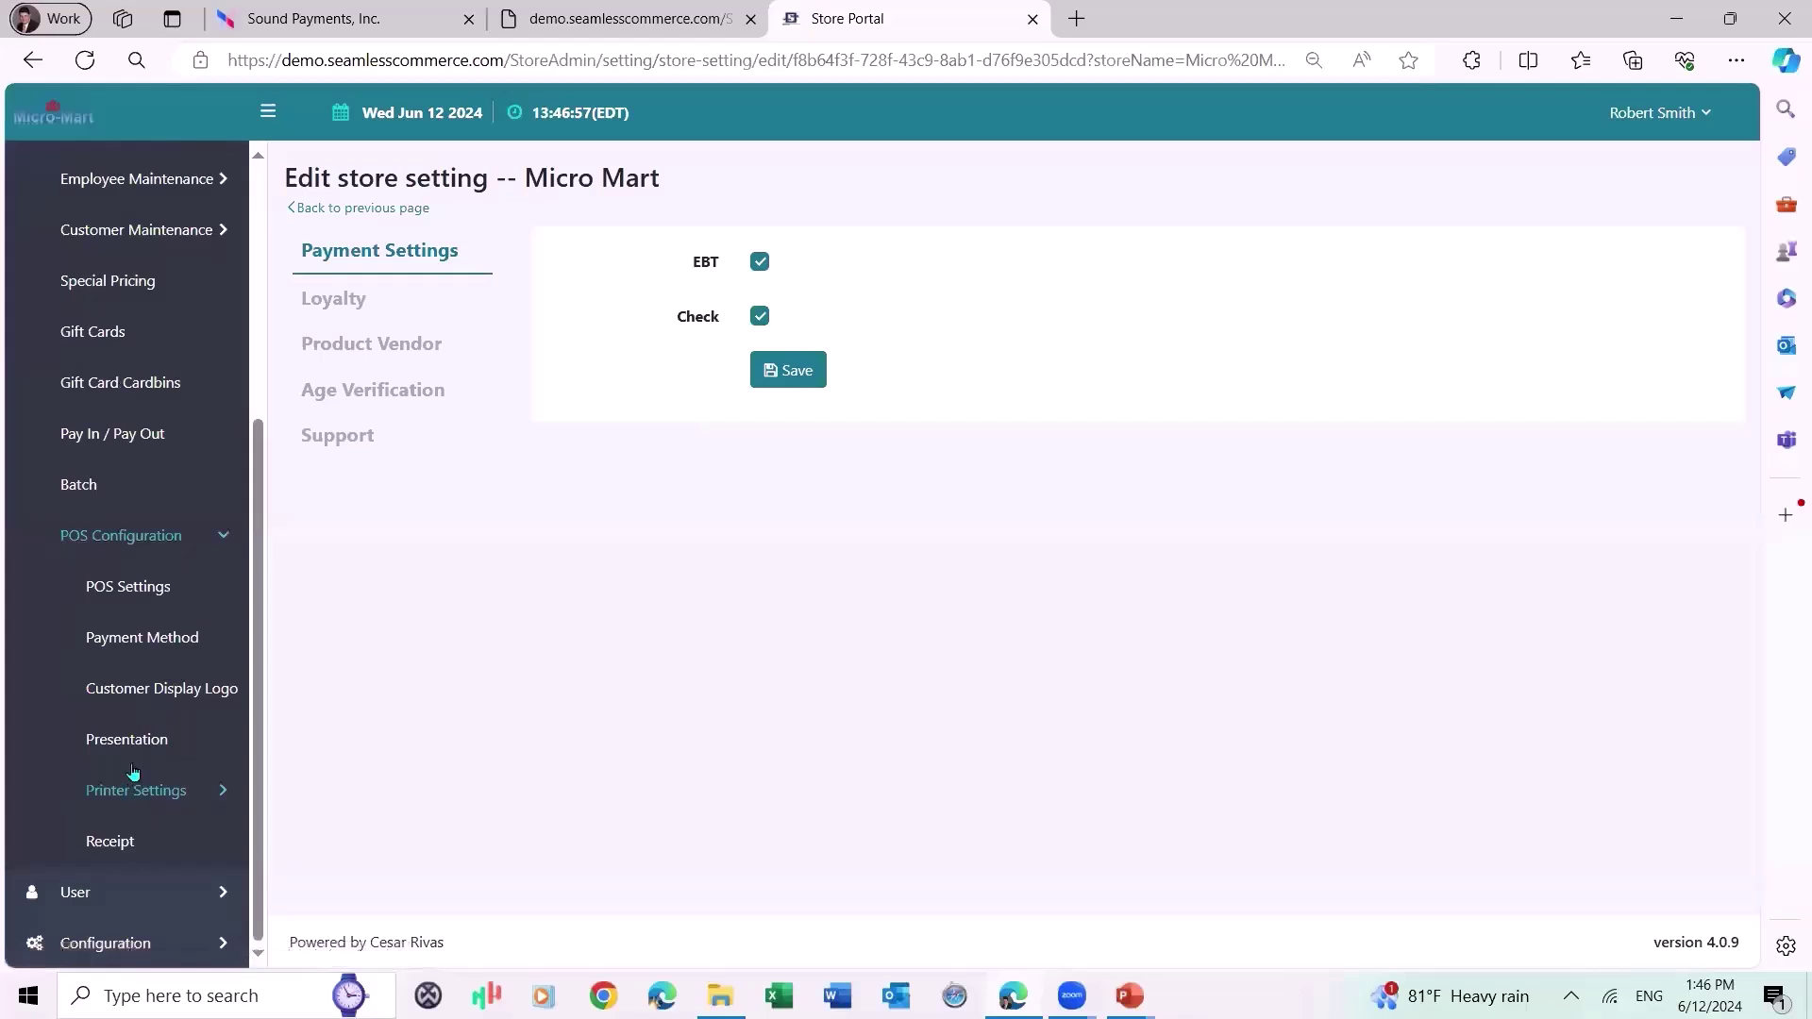
pyautogui.click(137, 642)
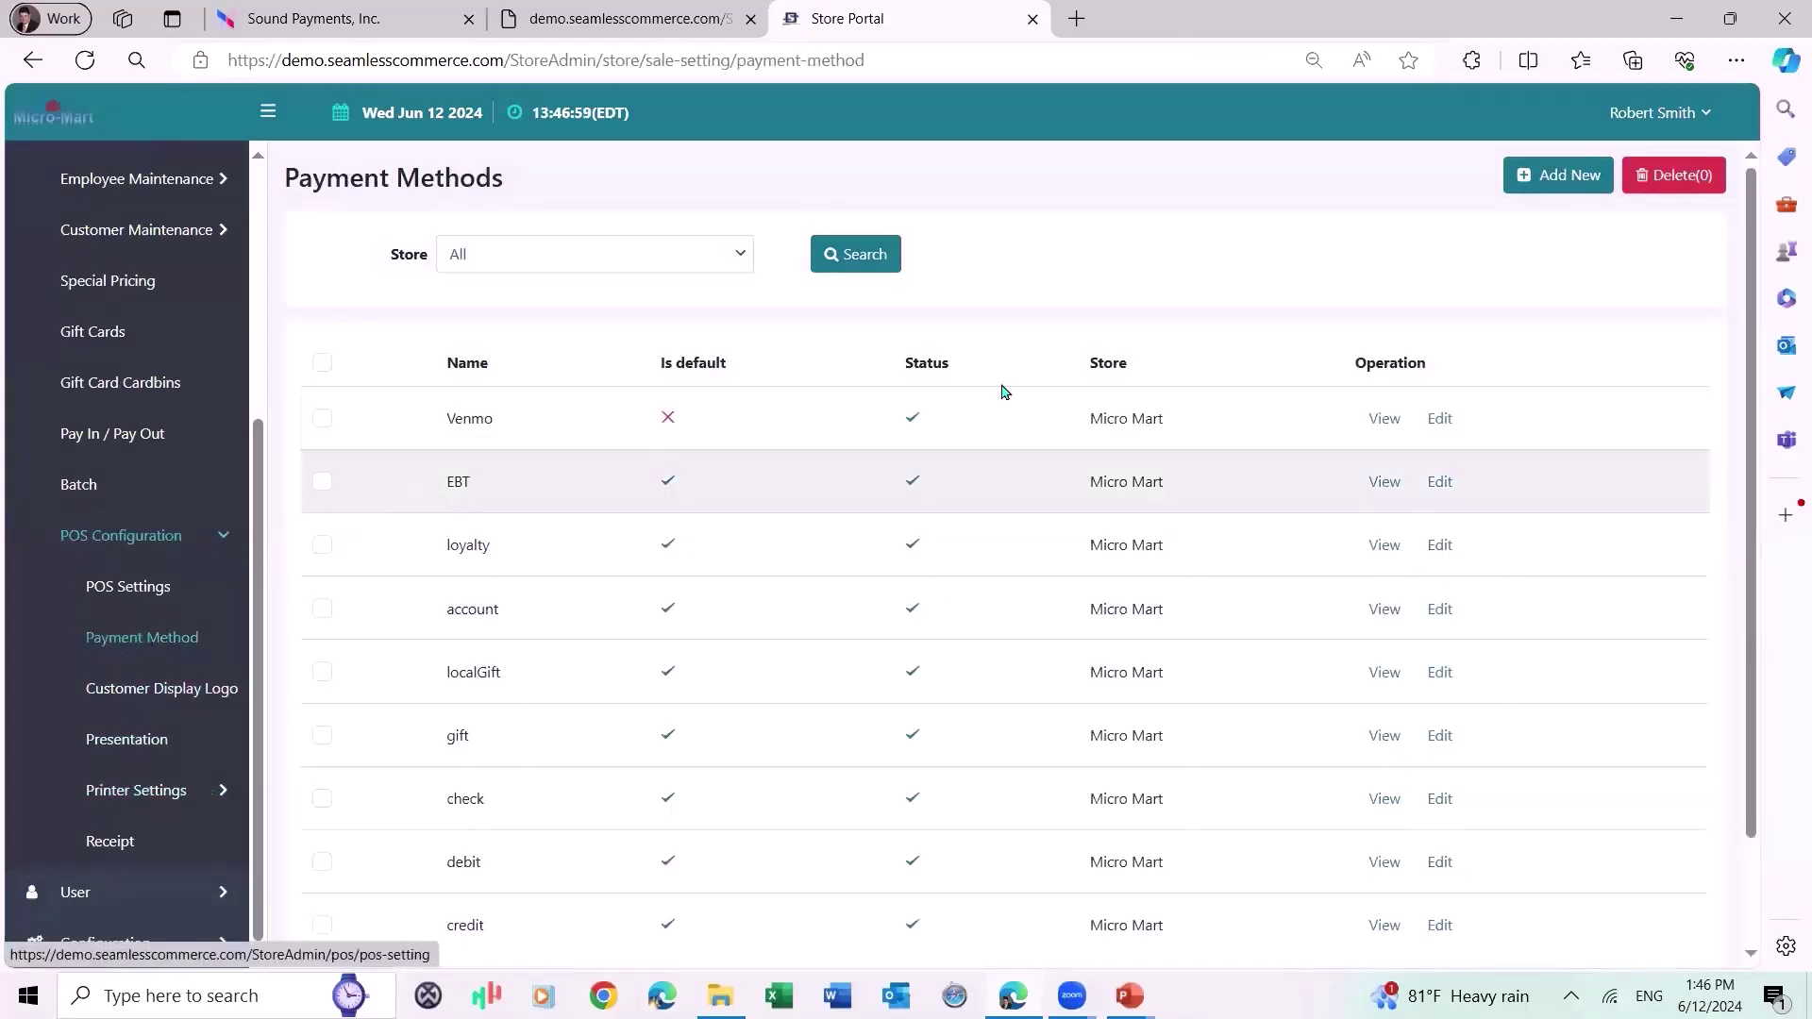
pyautogui.scroll(-1, 1460, 384)
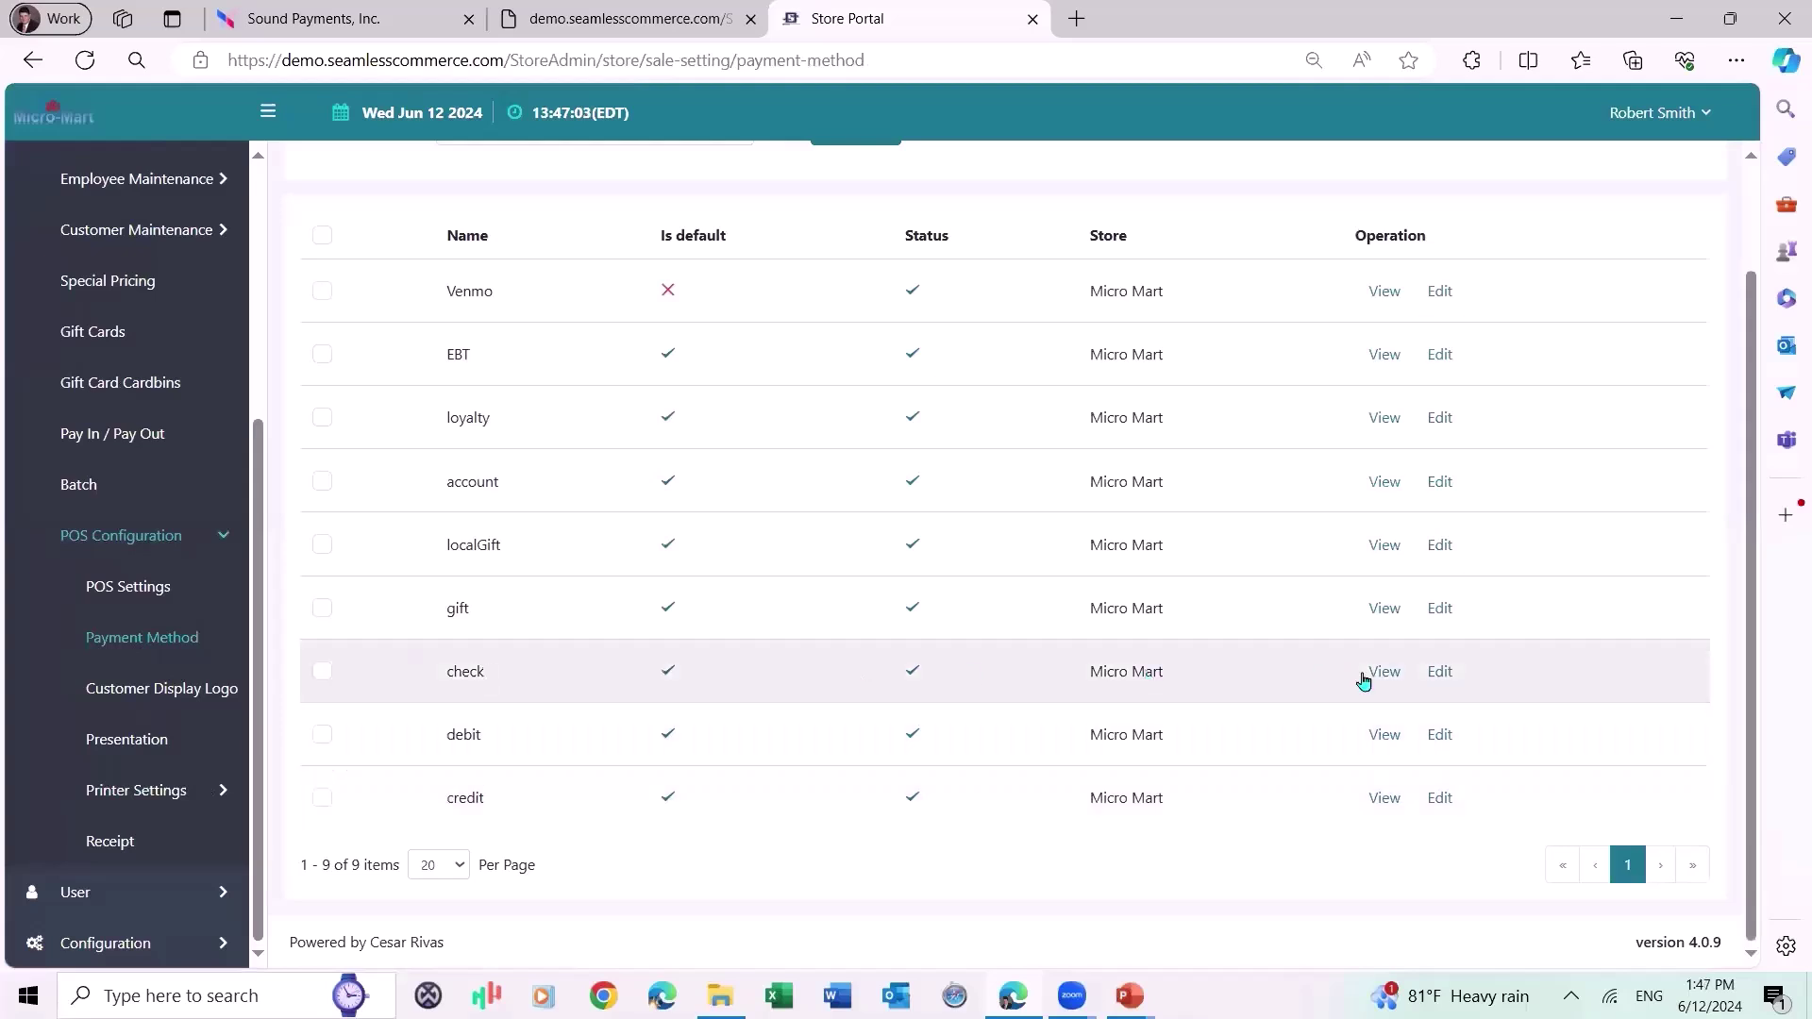
pyautogui.click(1439, 672)
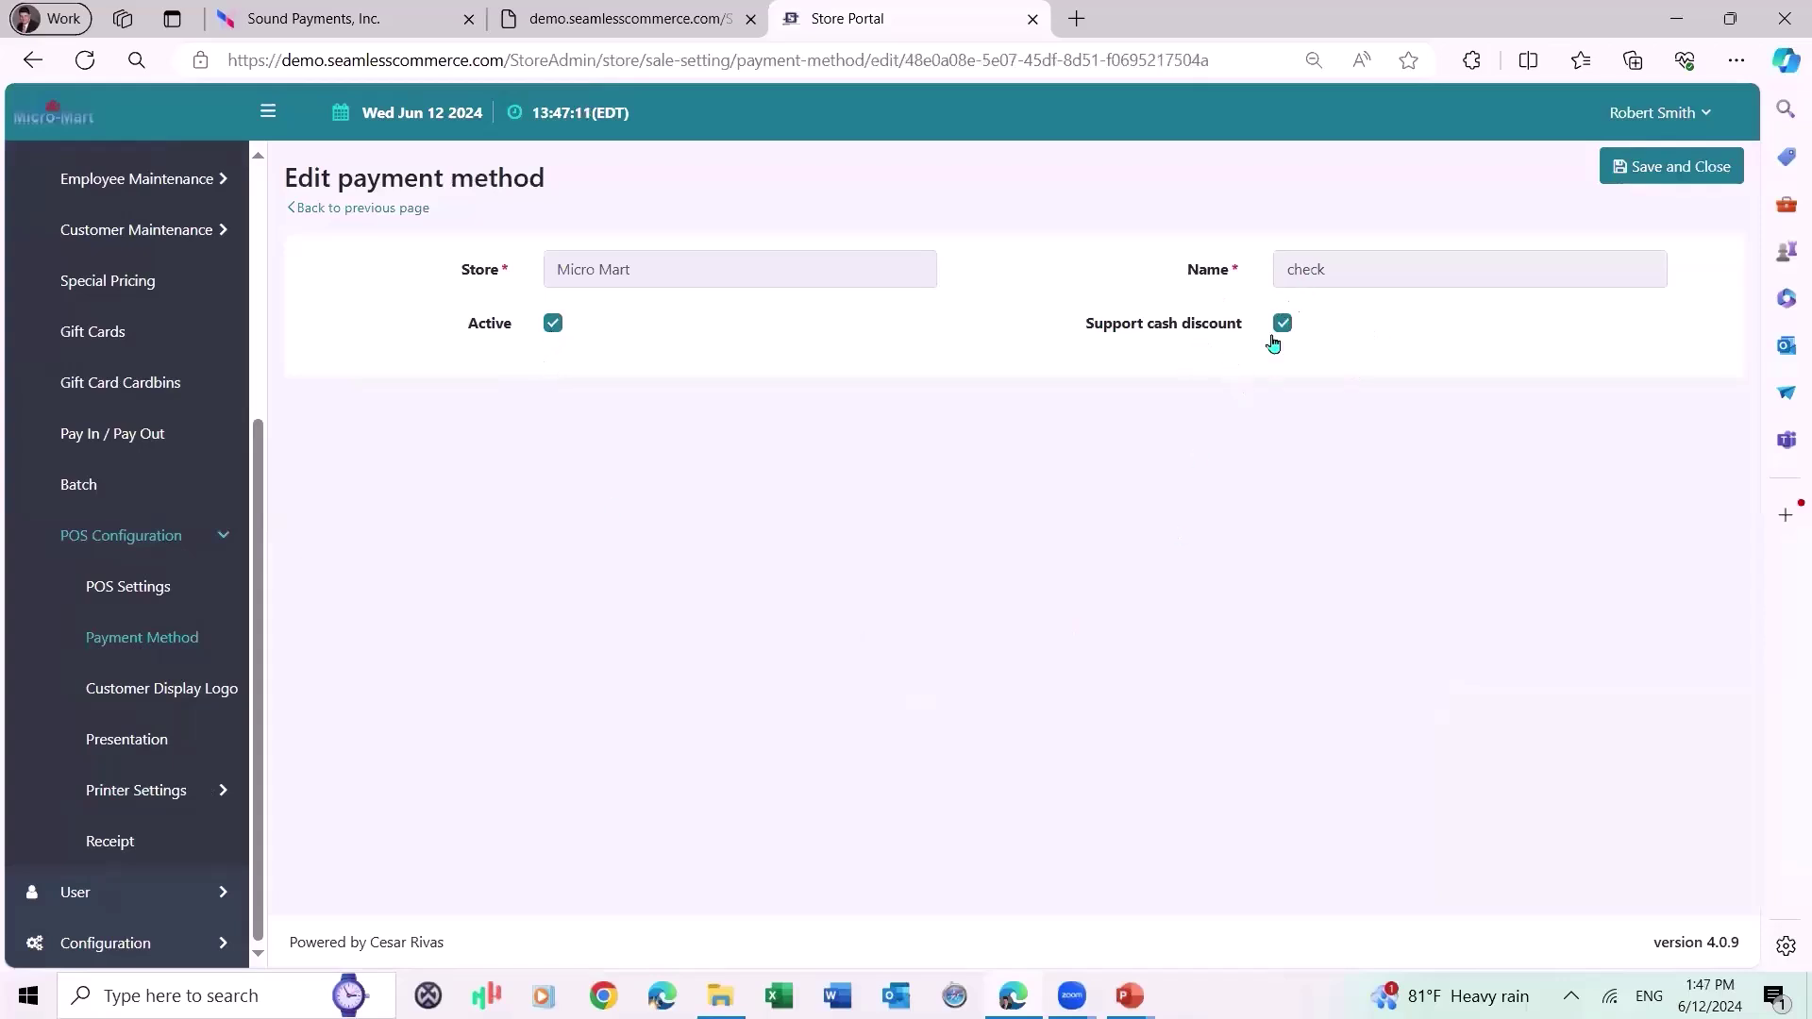
pyautogui.click(370, 207)
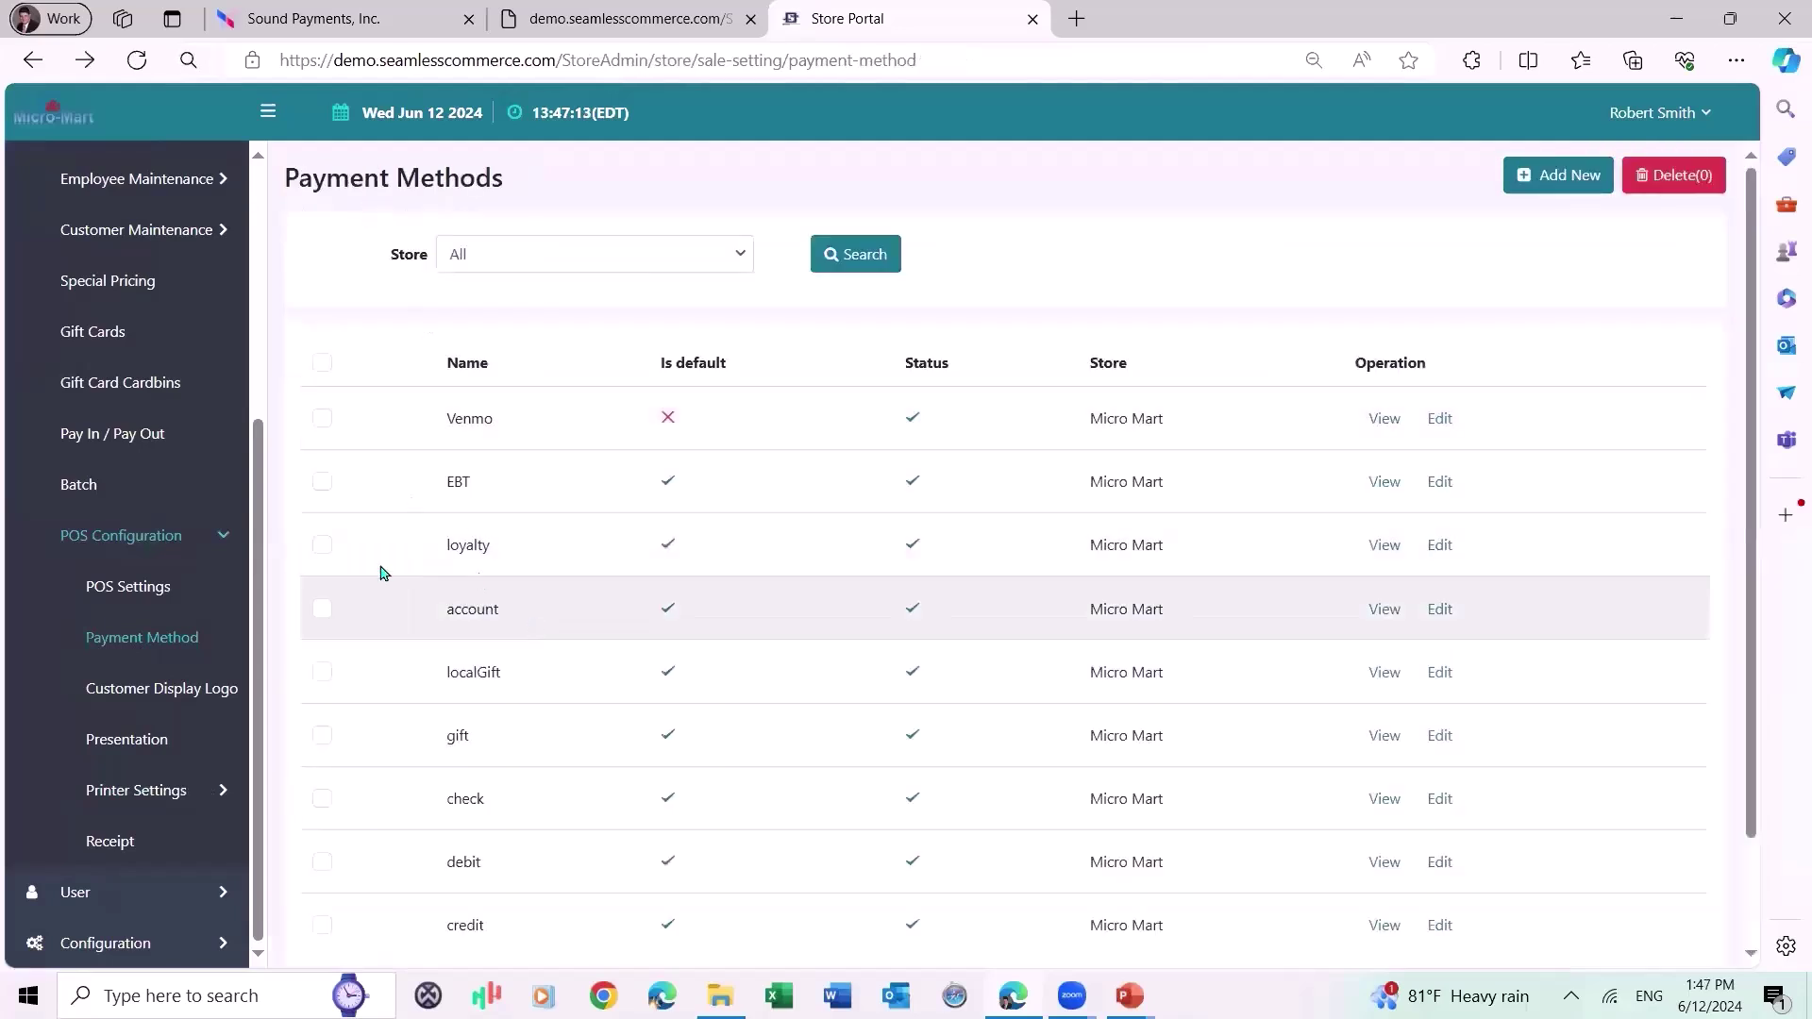
# Review the EBT payment method's options, return to the payment methods list, and look through its entries.
pyautogui.scroll(-2, 368, 571)
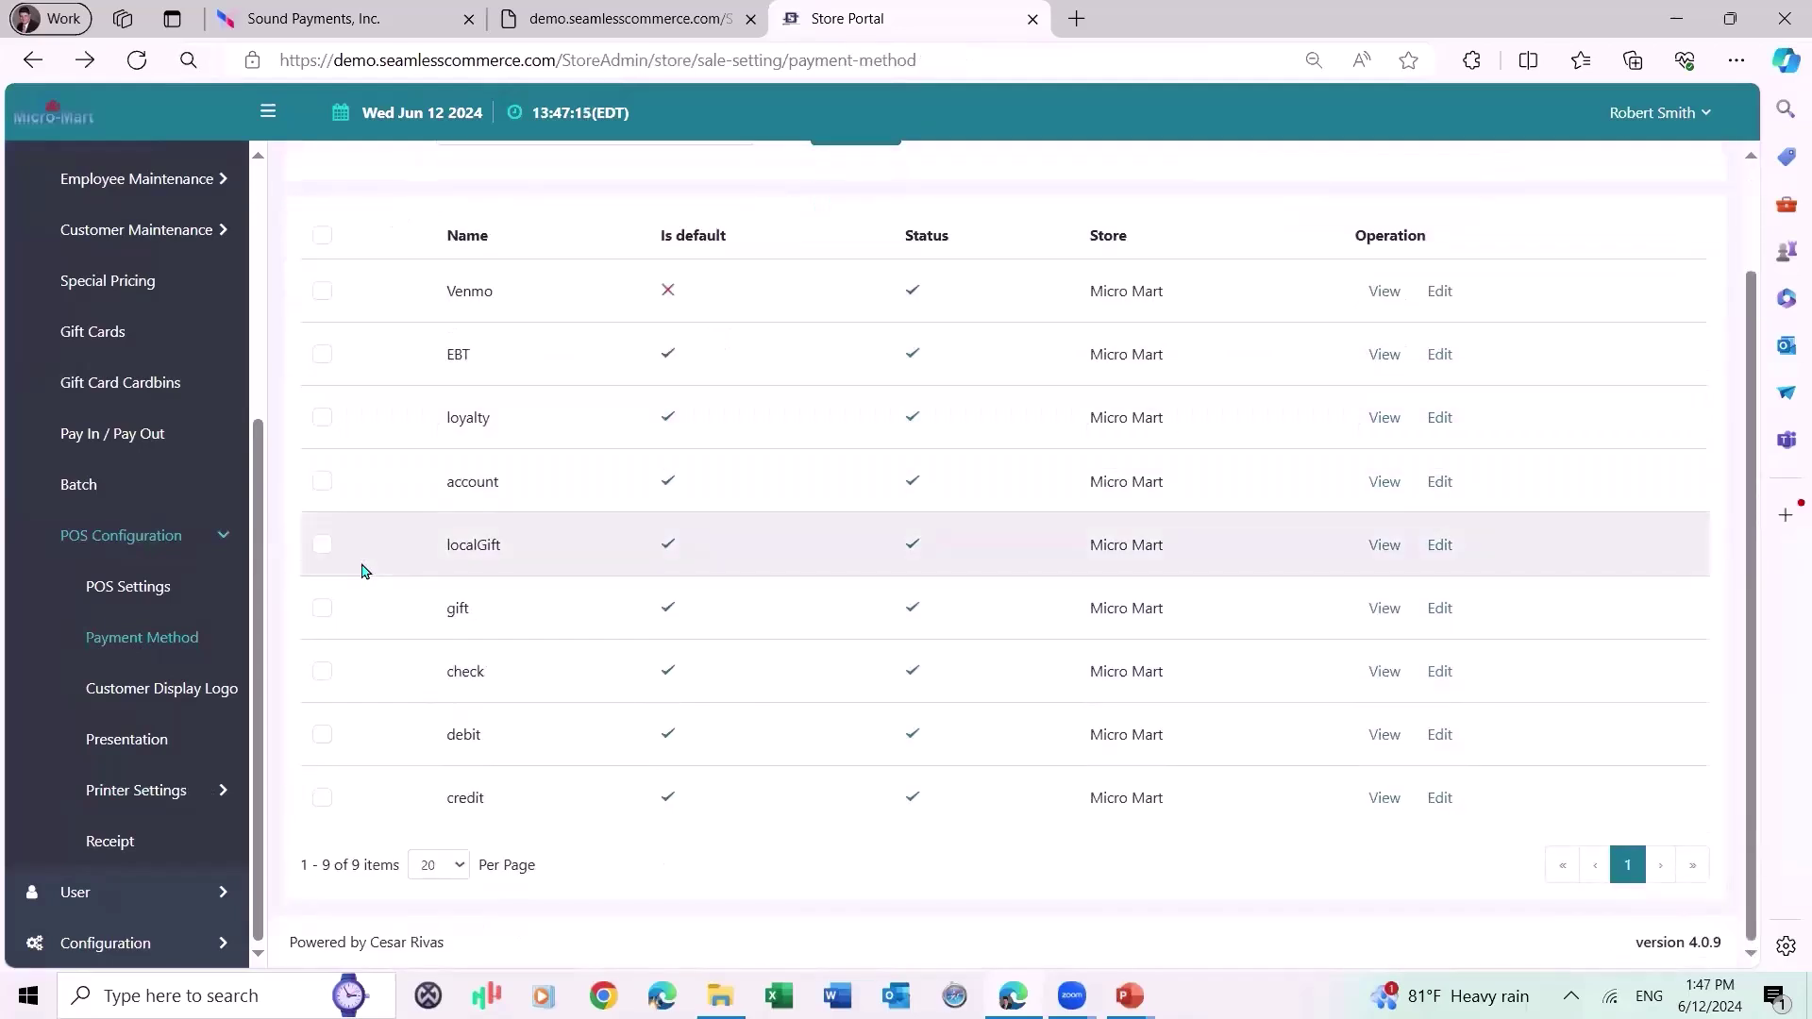
pyautogui.scroll(2, 364, 571)
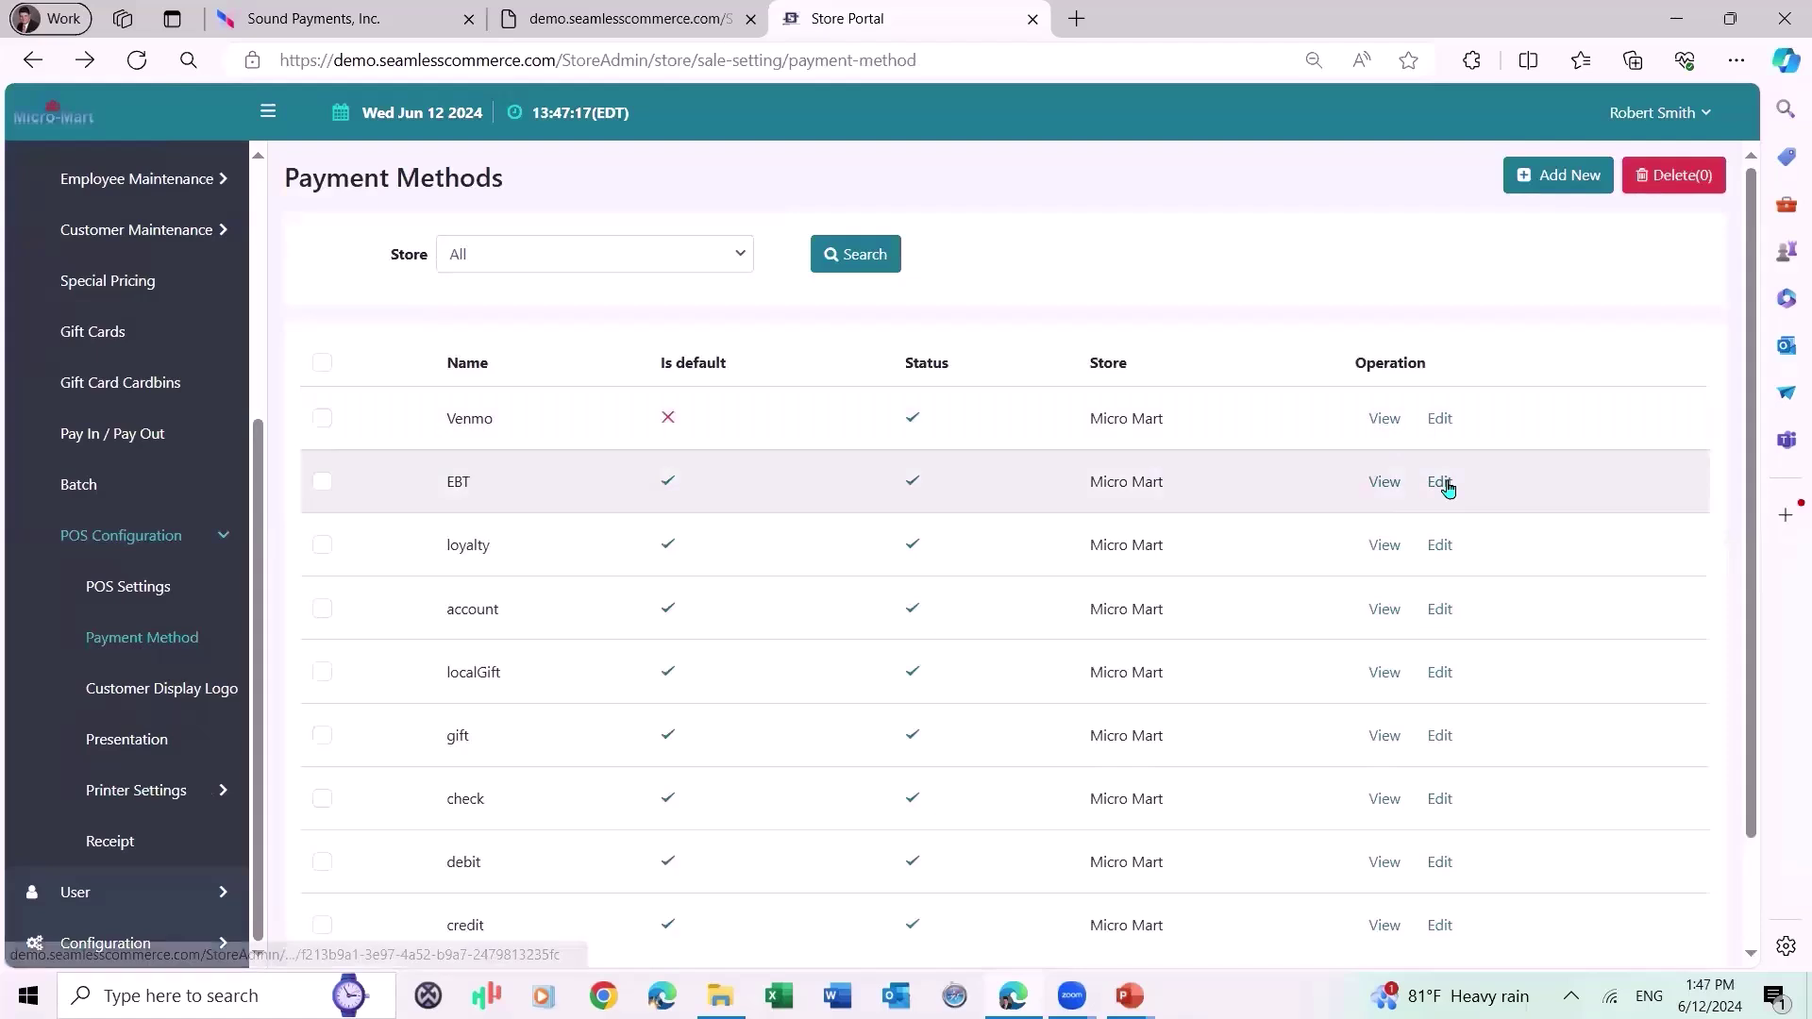
pyautogui.click(1441, 482)
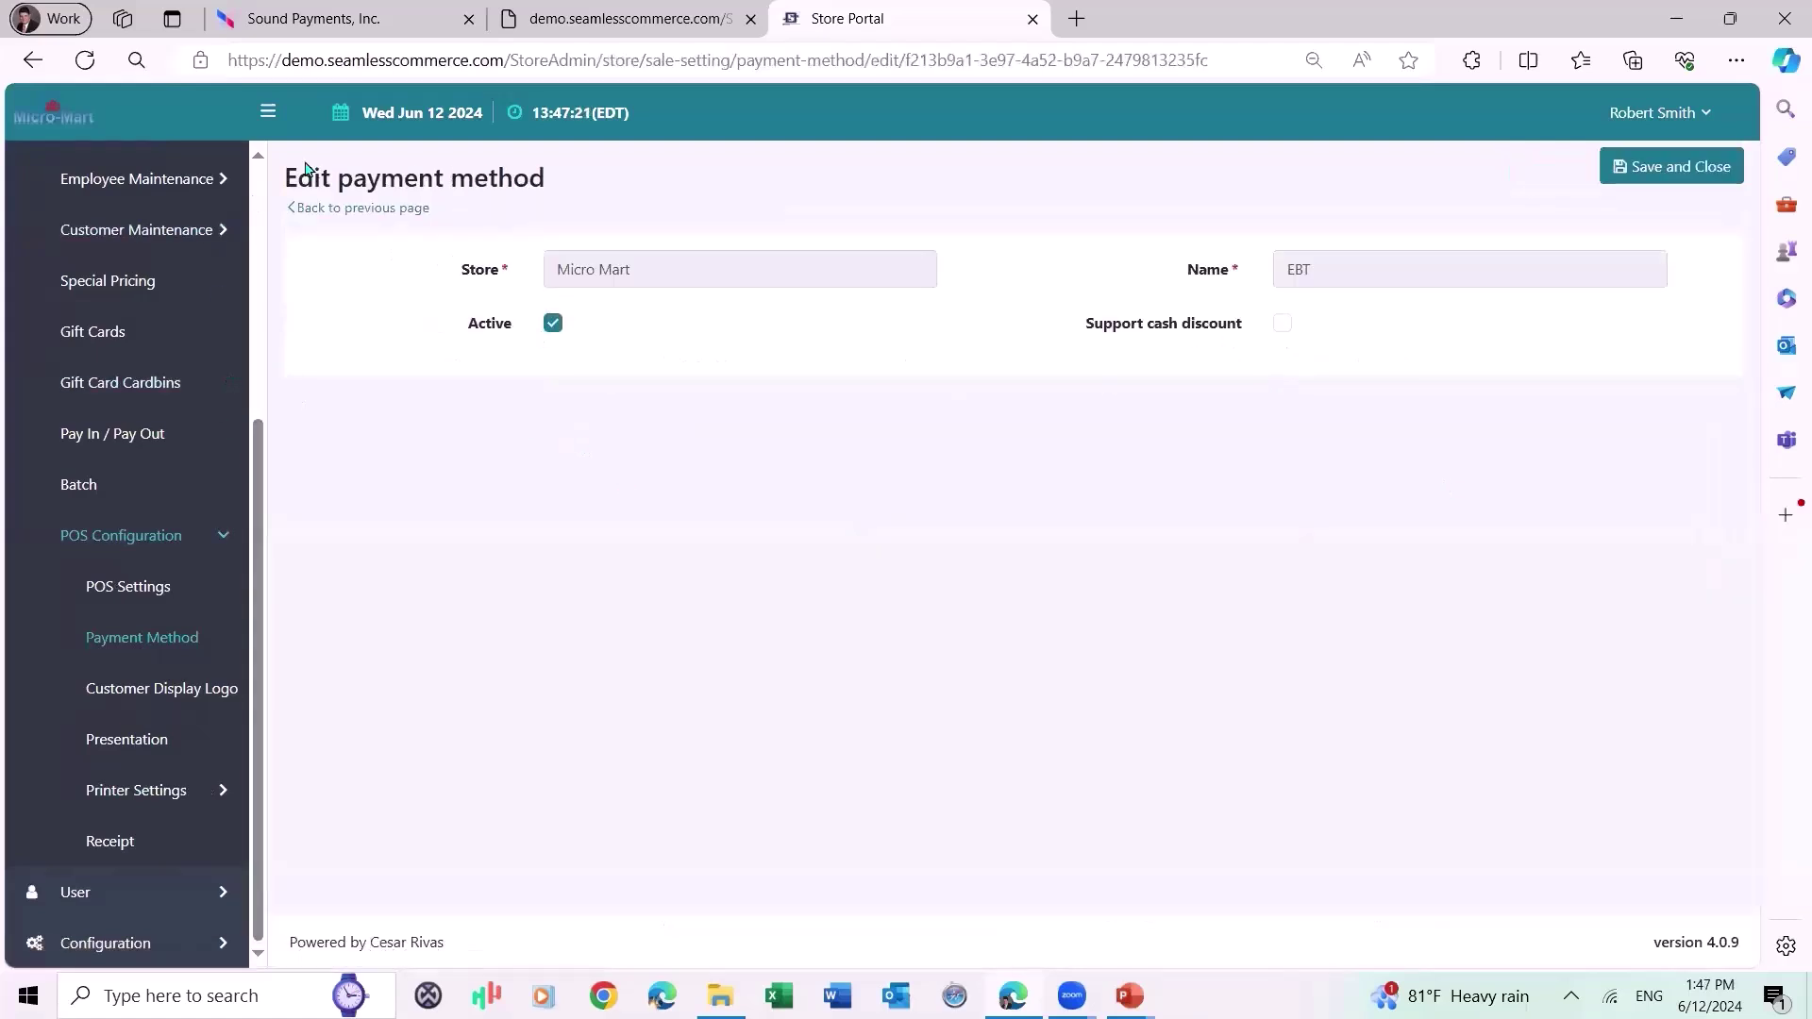
pyautogui.click(320, 207)
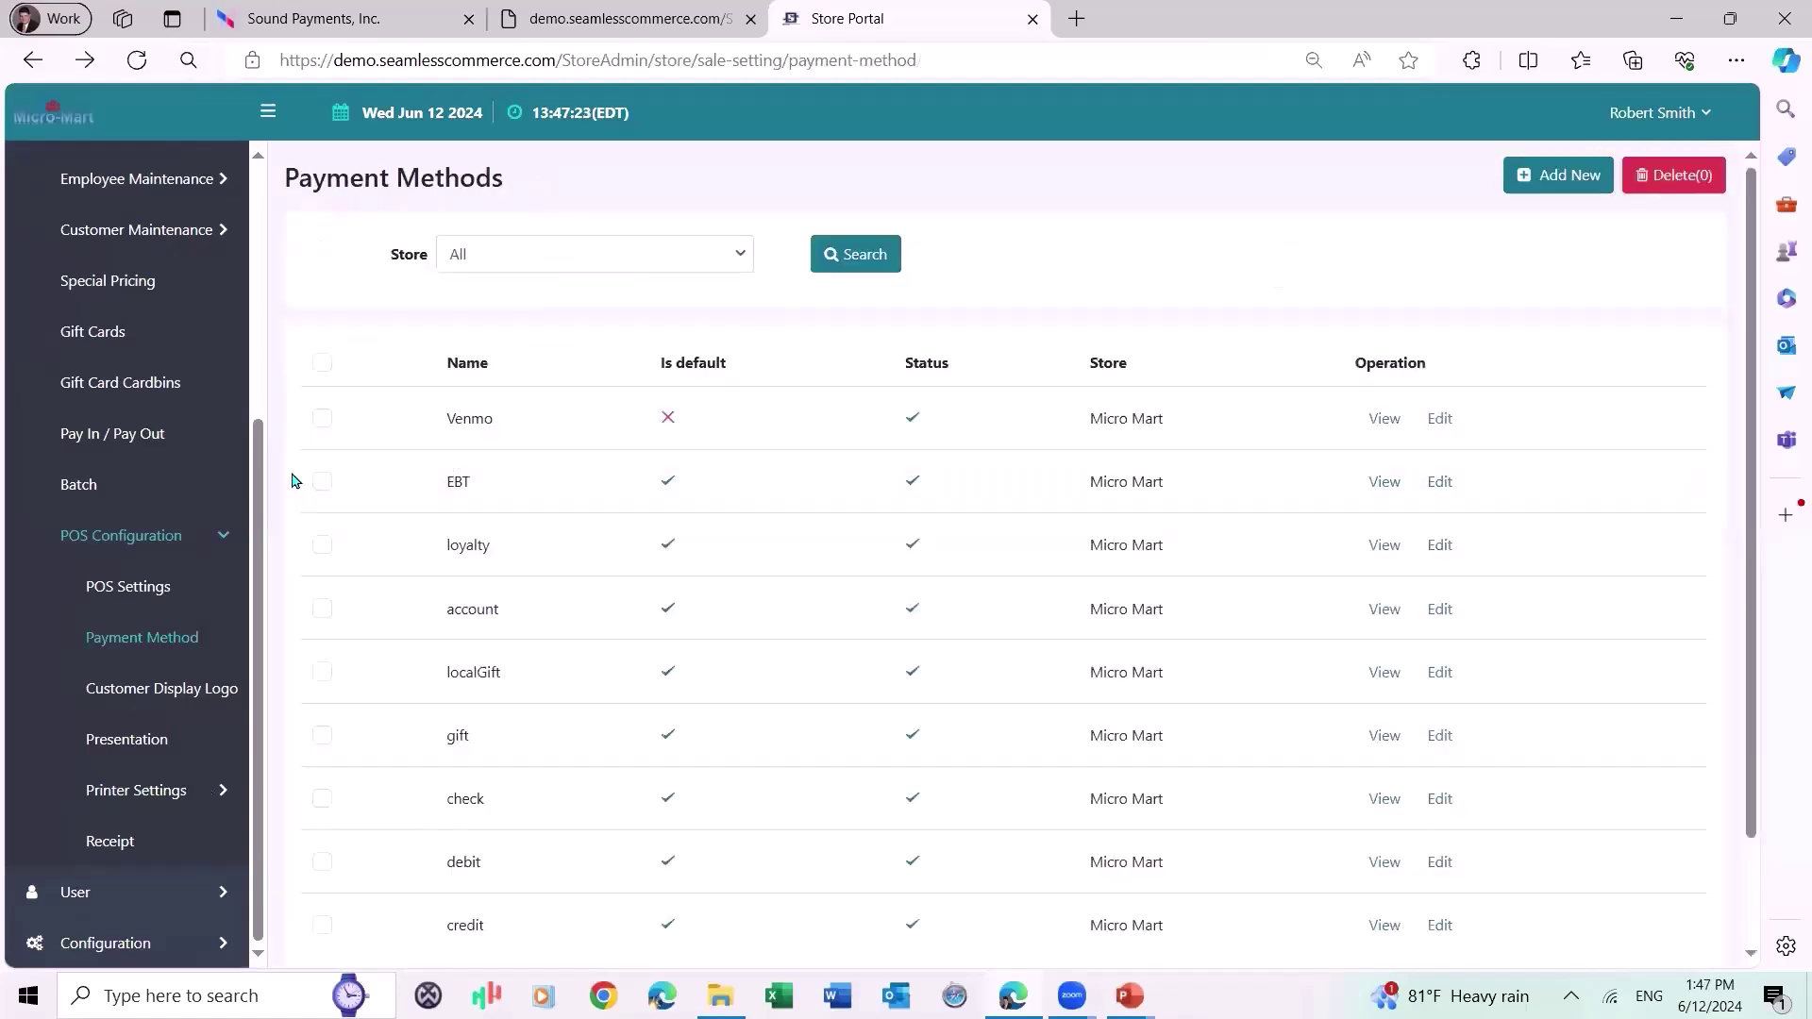
pyautogui.scroll(-2, 312, 487)
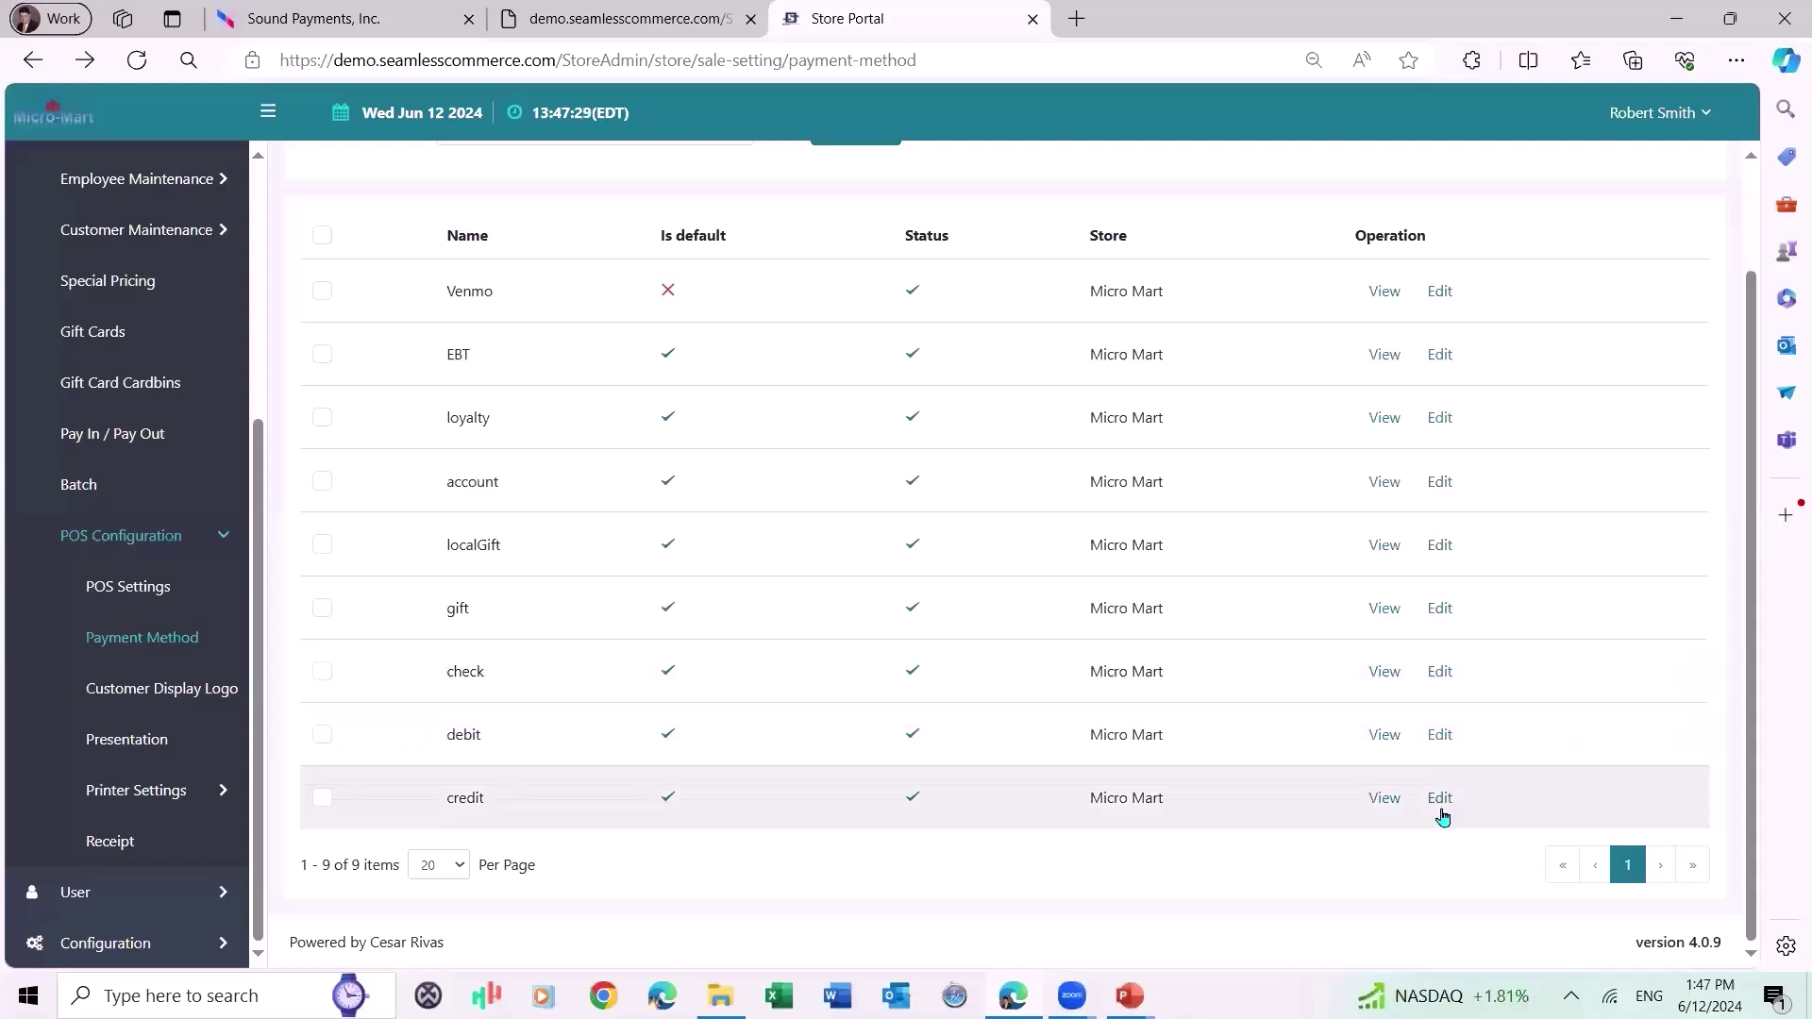
pyautogui.scroll(2, 1067, 672)
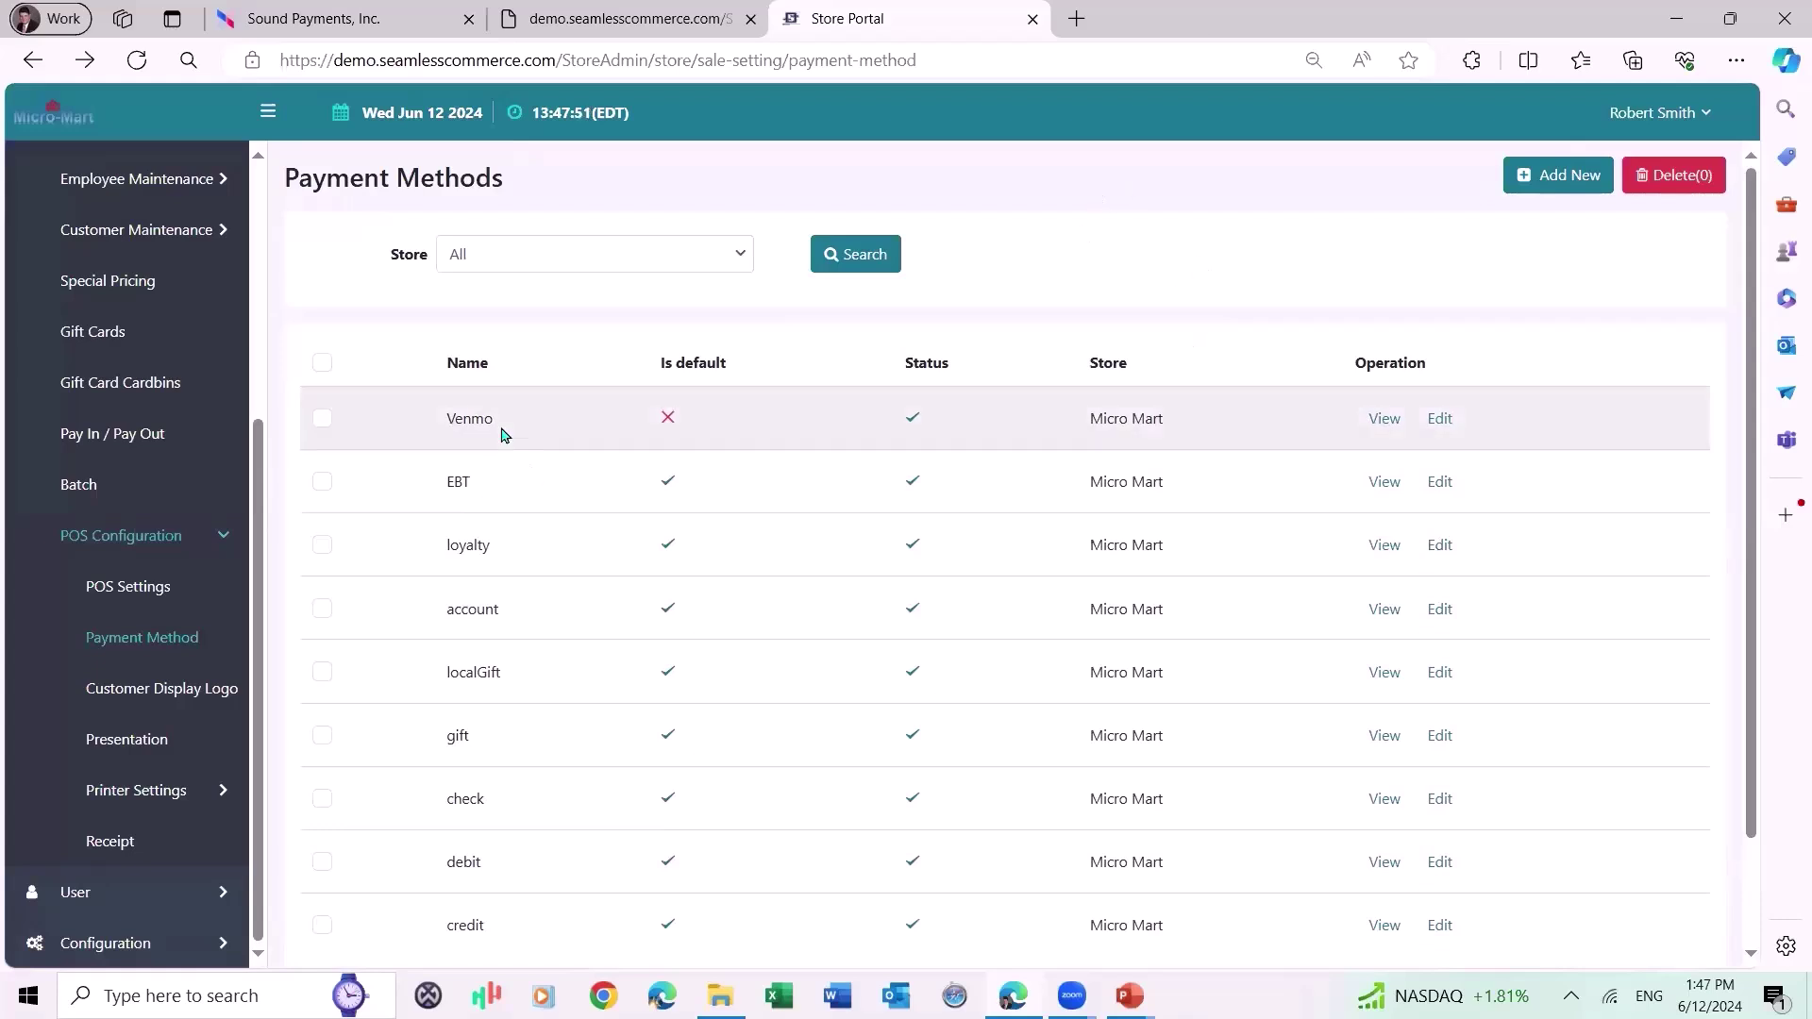
# Switch to the Sound Payments remote terminal view and open the payment methods in the terminal's settings.
pyautogui.click(311, 21)
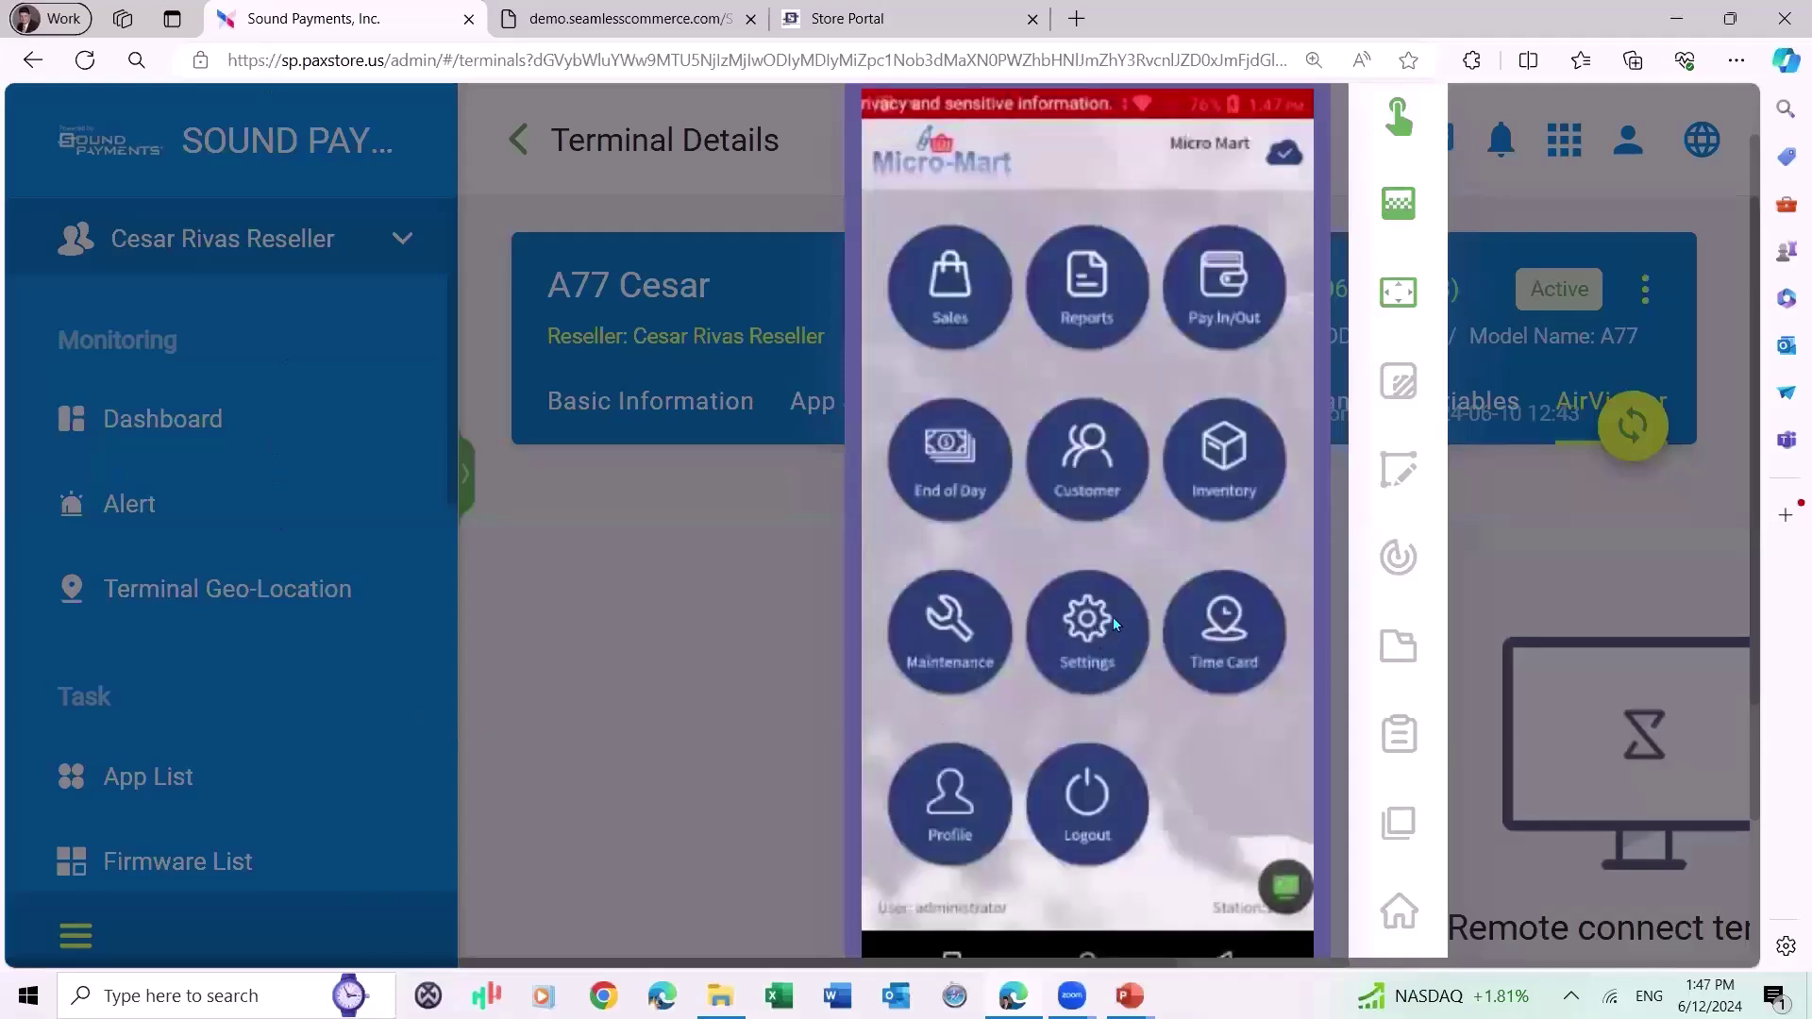
pyautogui.click(1091, 624)
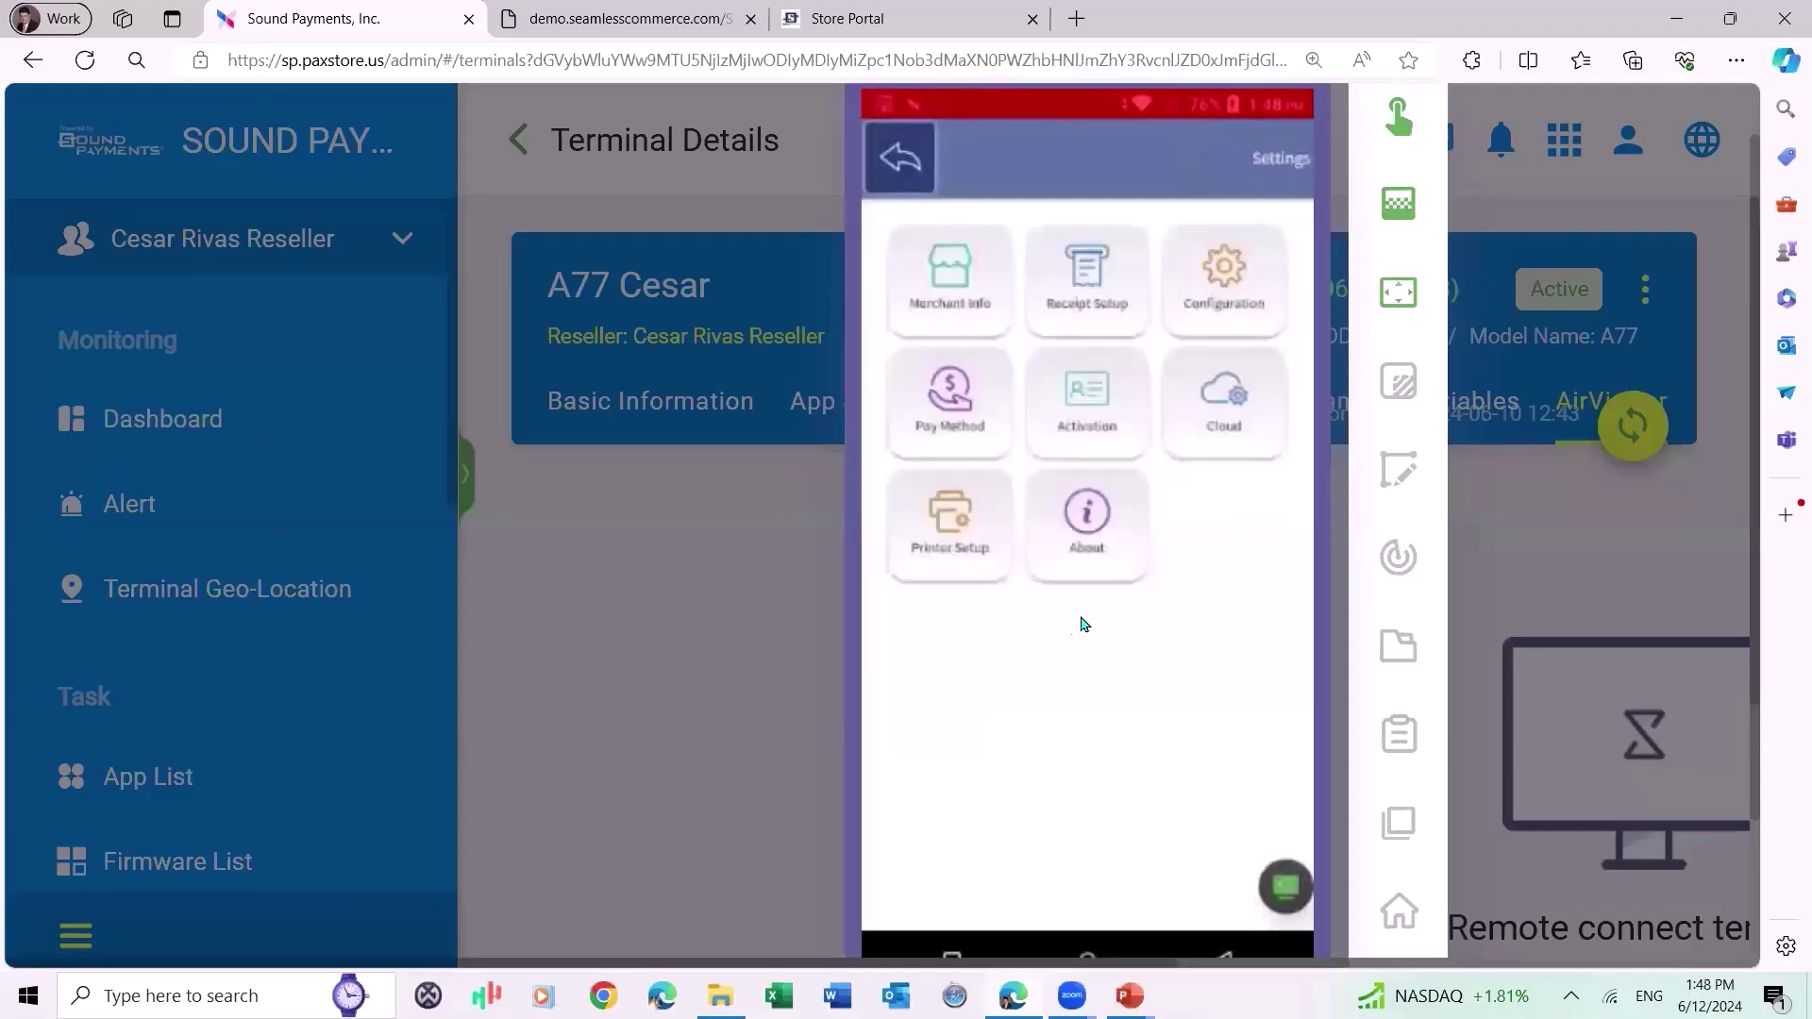
pyautogui.click(950, 415)
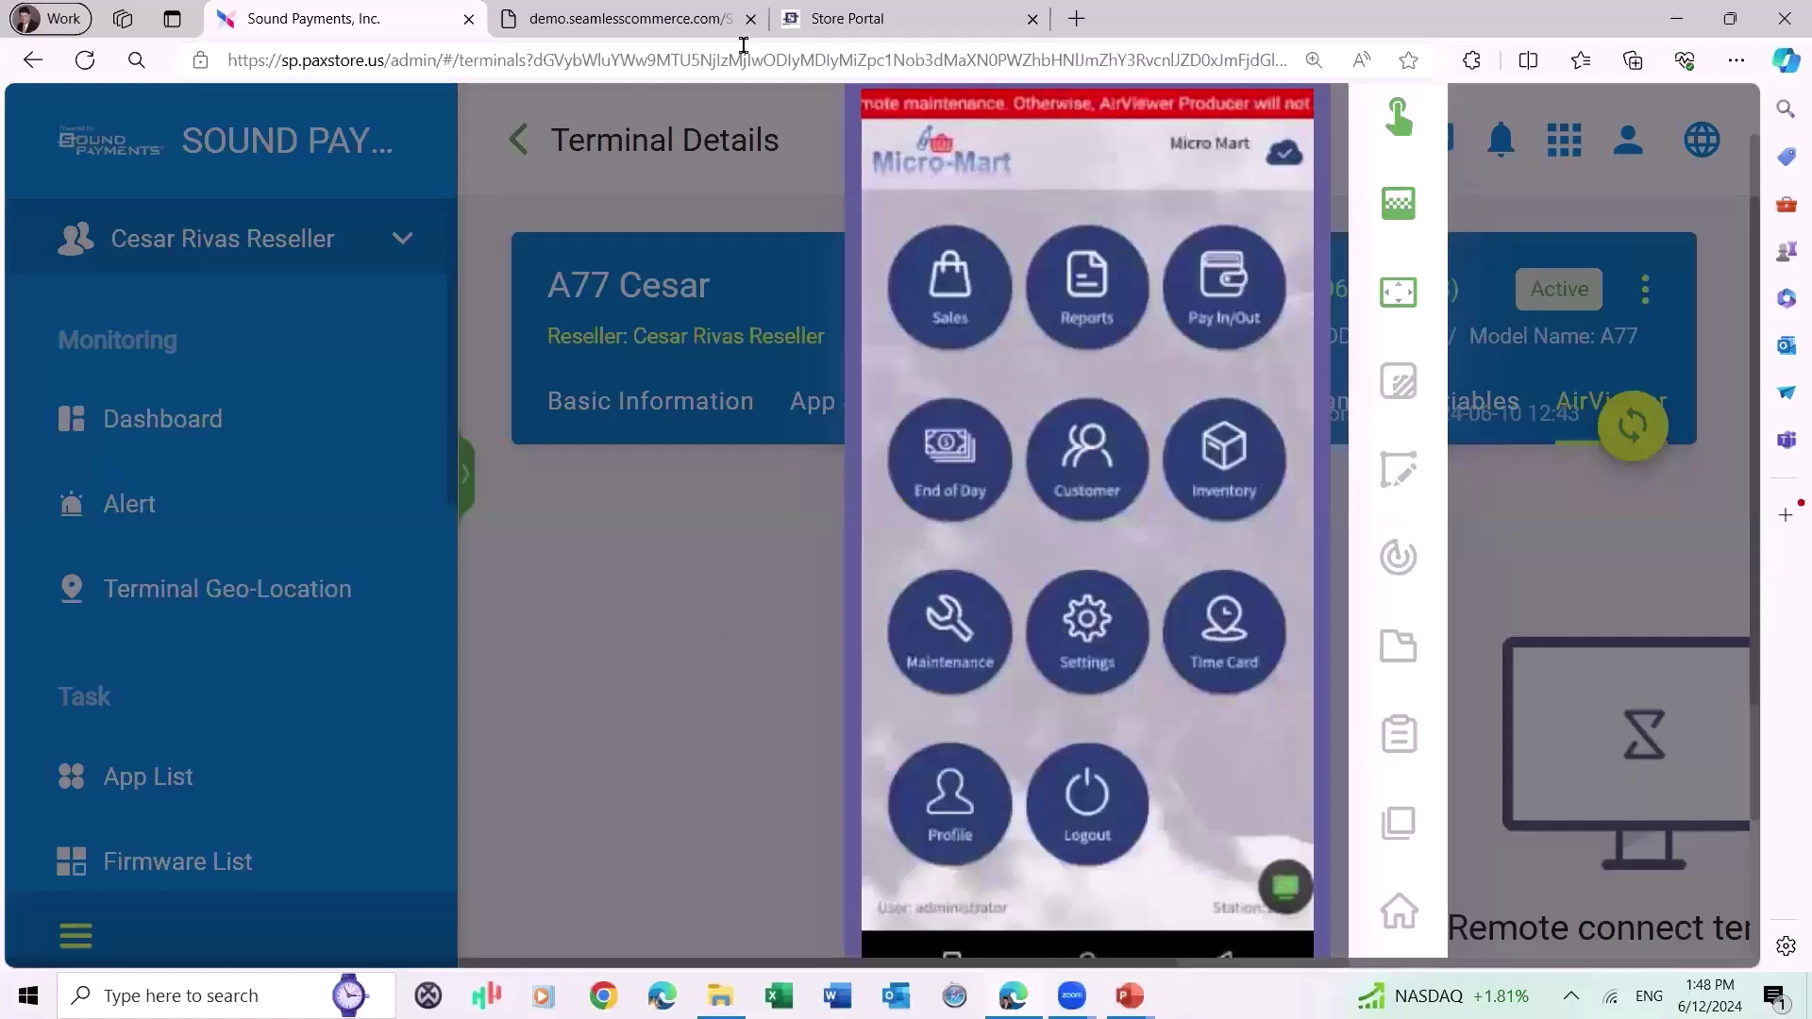
# Switch to the Store Portal and open Micro Mart's store settings to review the Payment Settings and Loyalty sections.
pyautogui.click(953, 19)
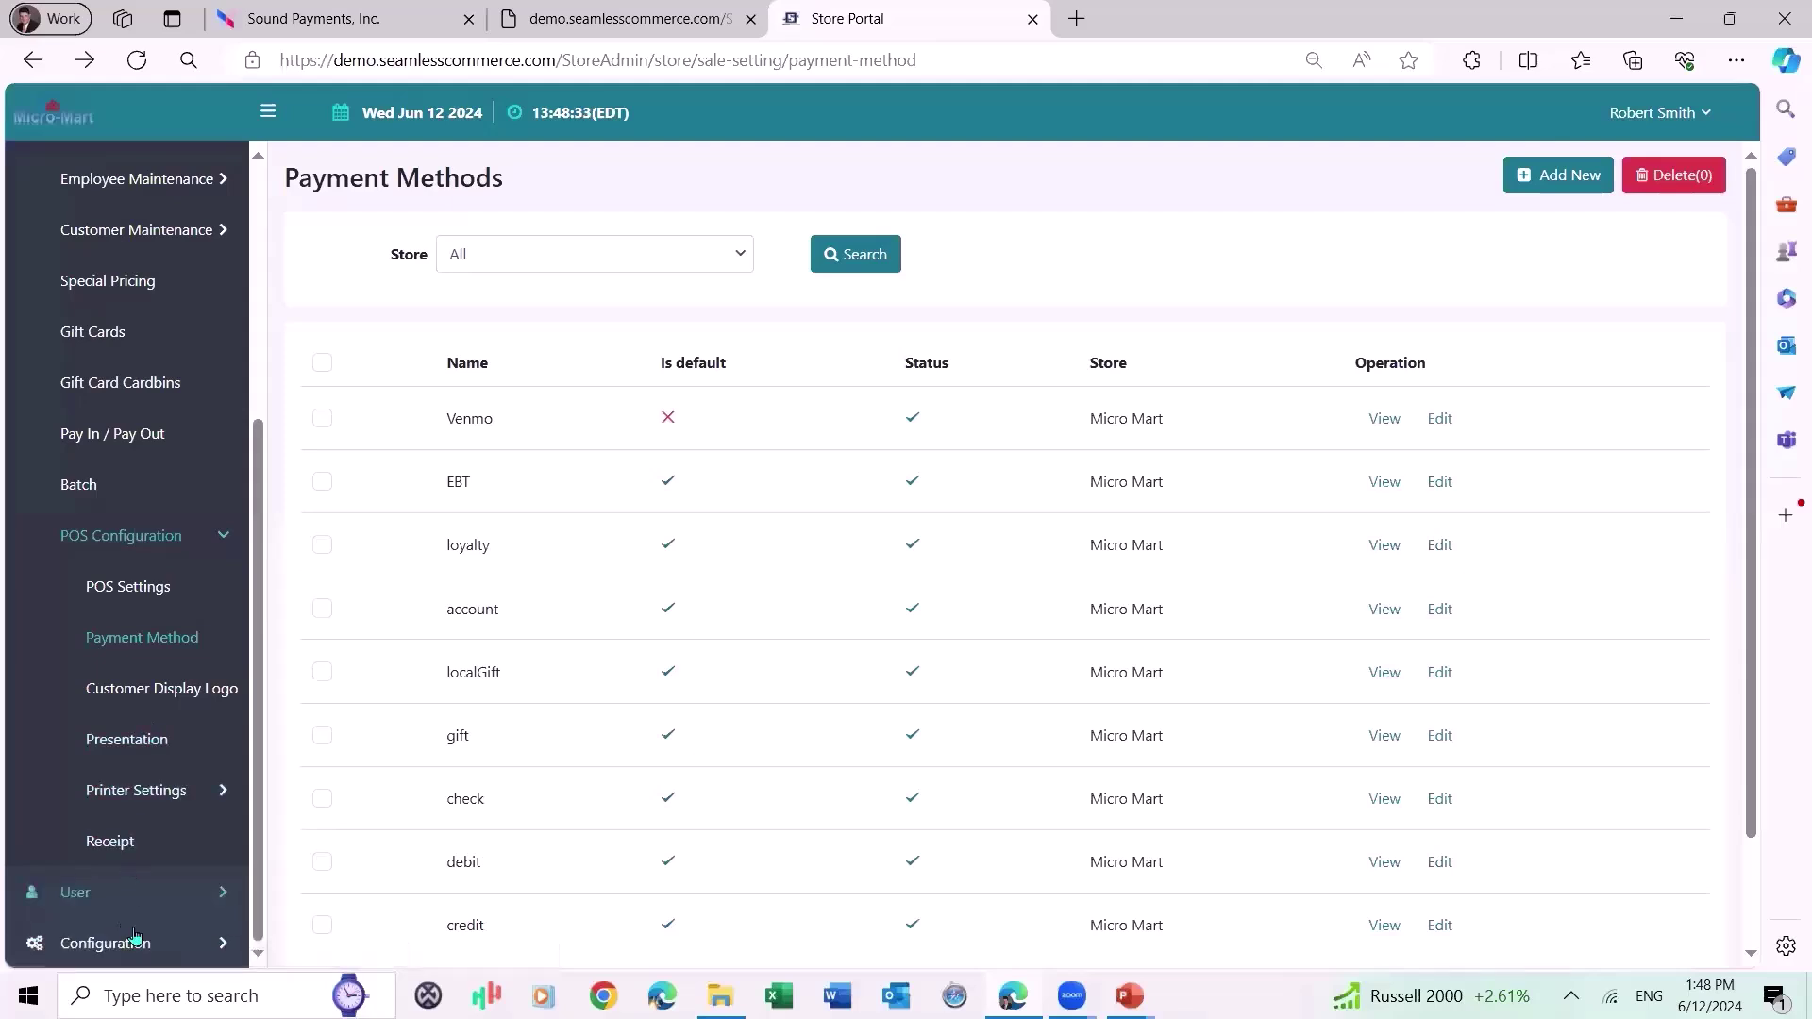
pyautogui.click(140, 952)
pyautogui.click(121, 585)
pyautogui.click(160, 629)
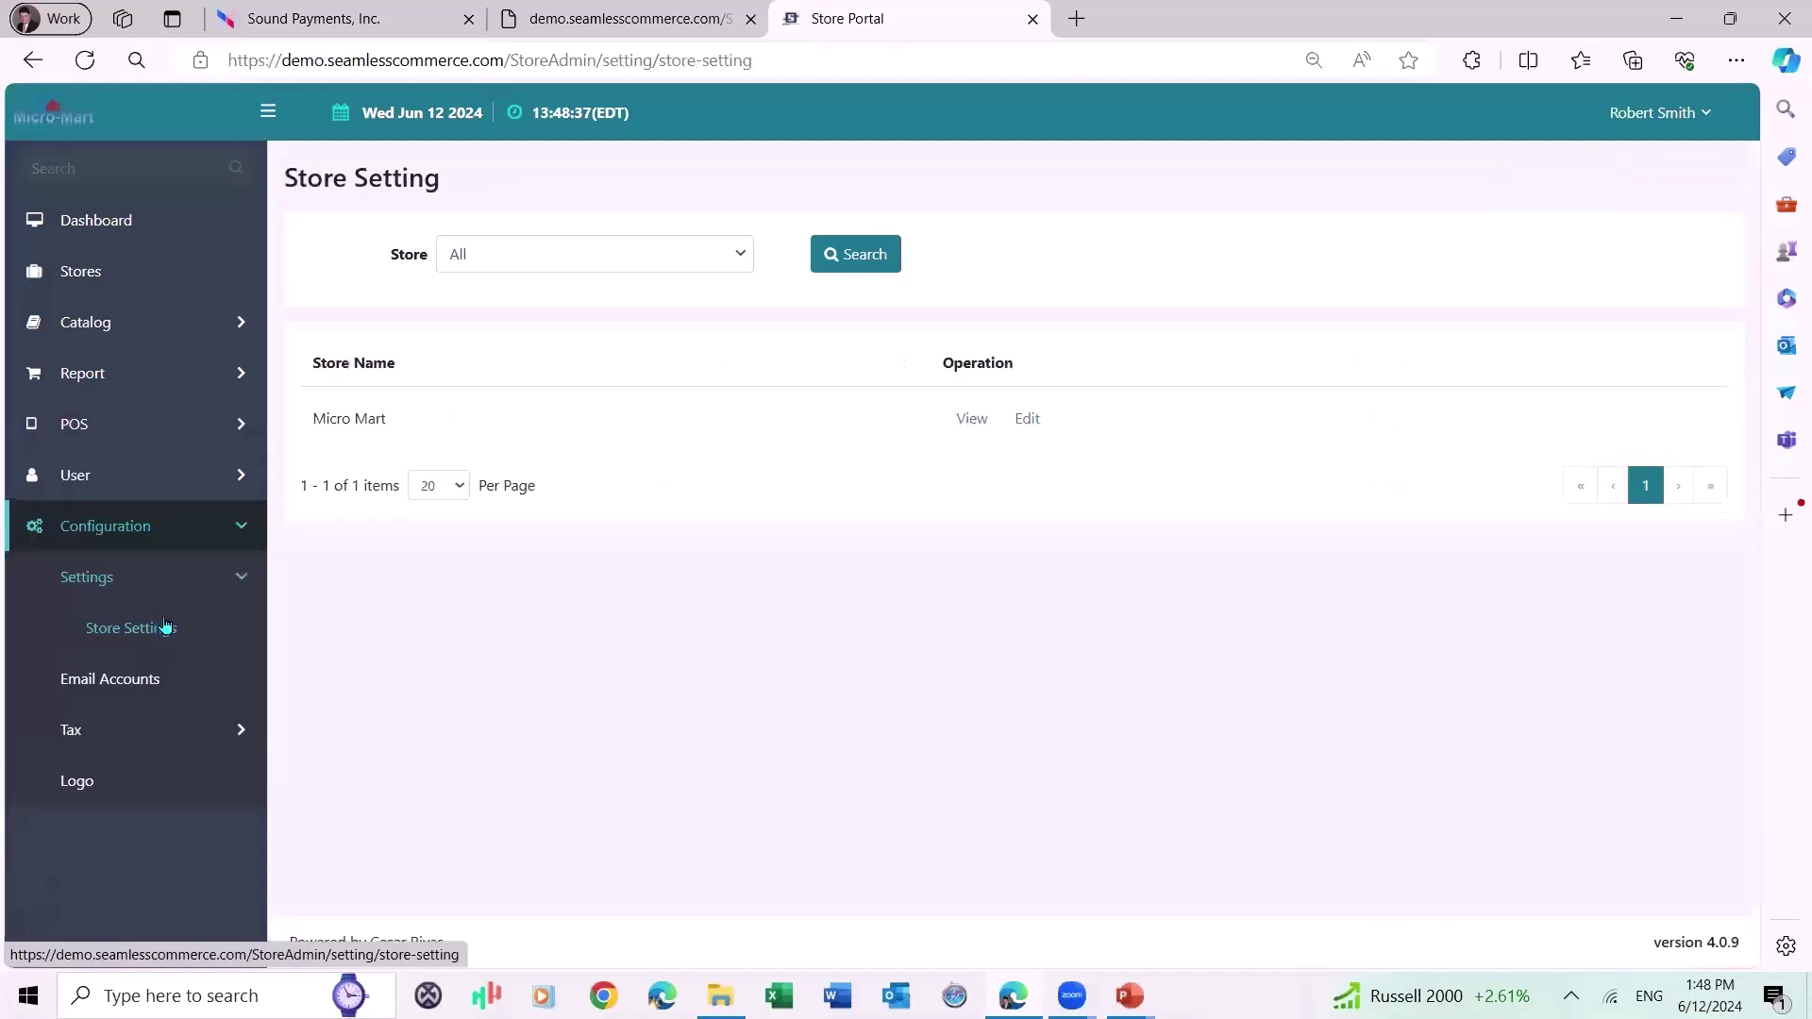
pyautogui.click(1028, 419)
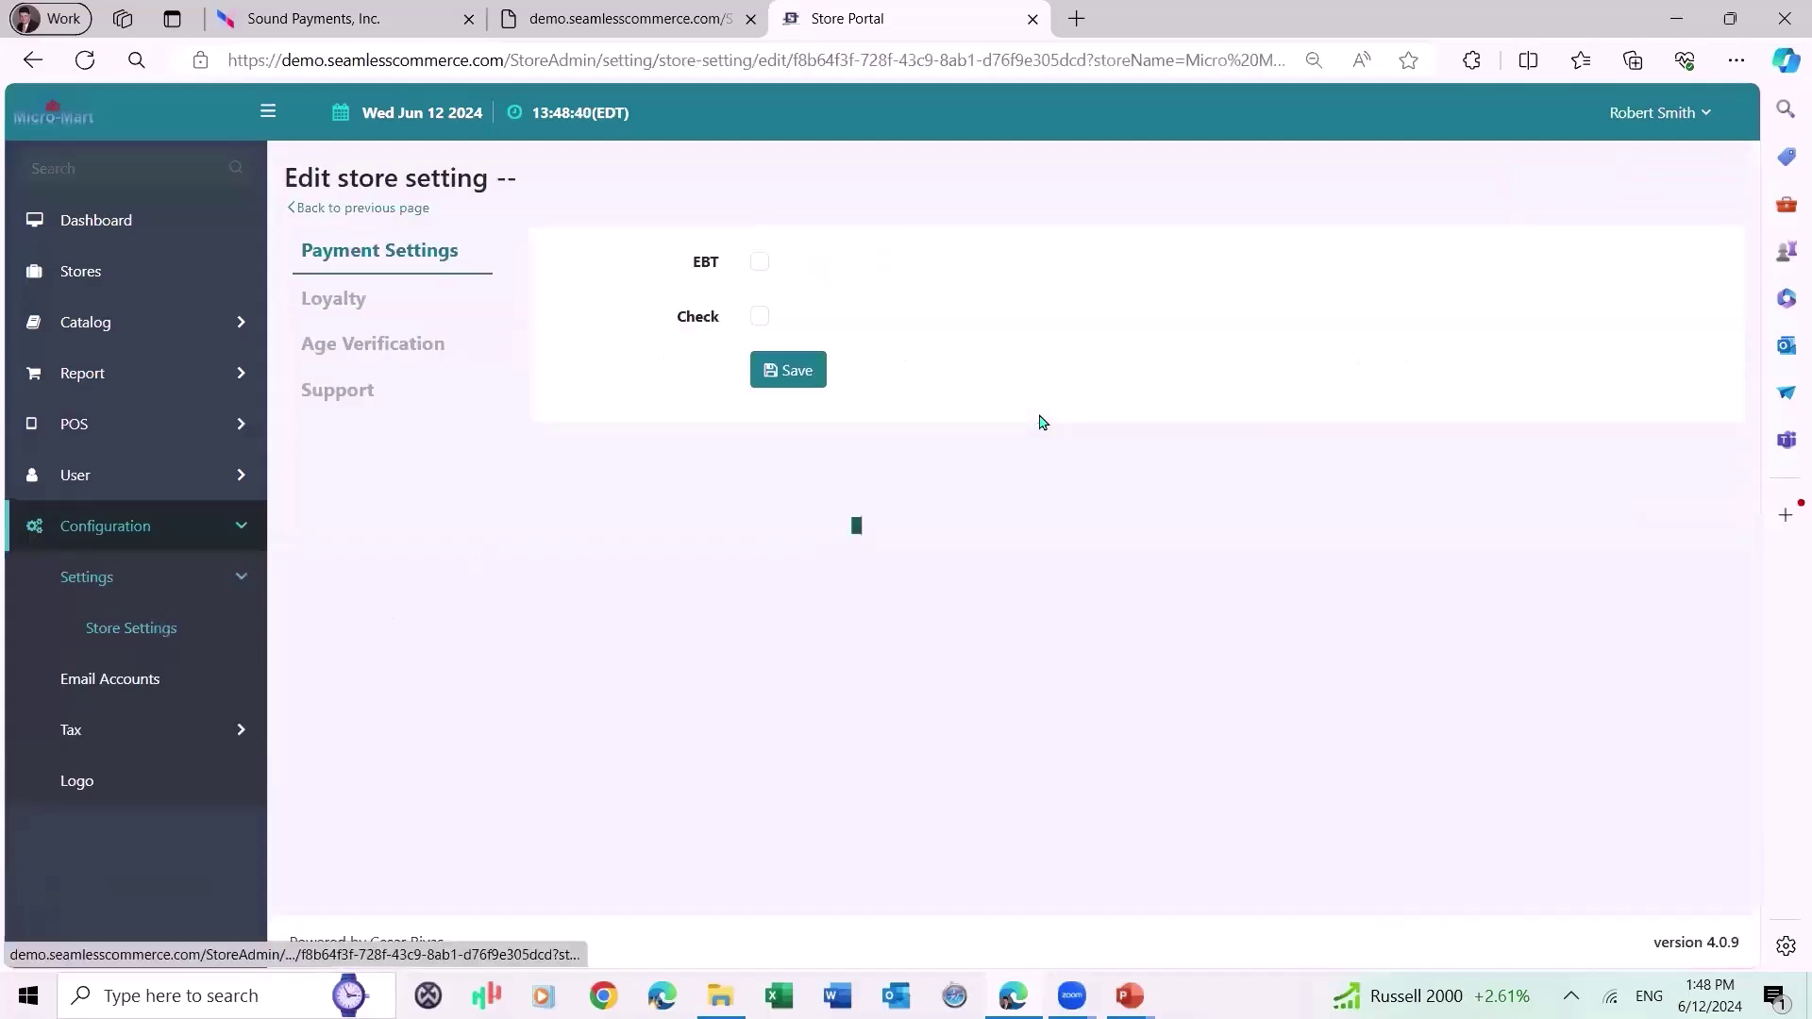
pyautogui.click(327, 298)
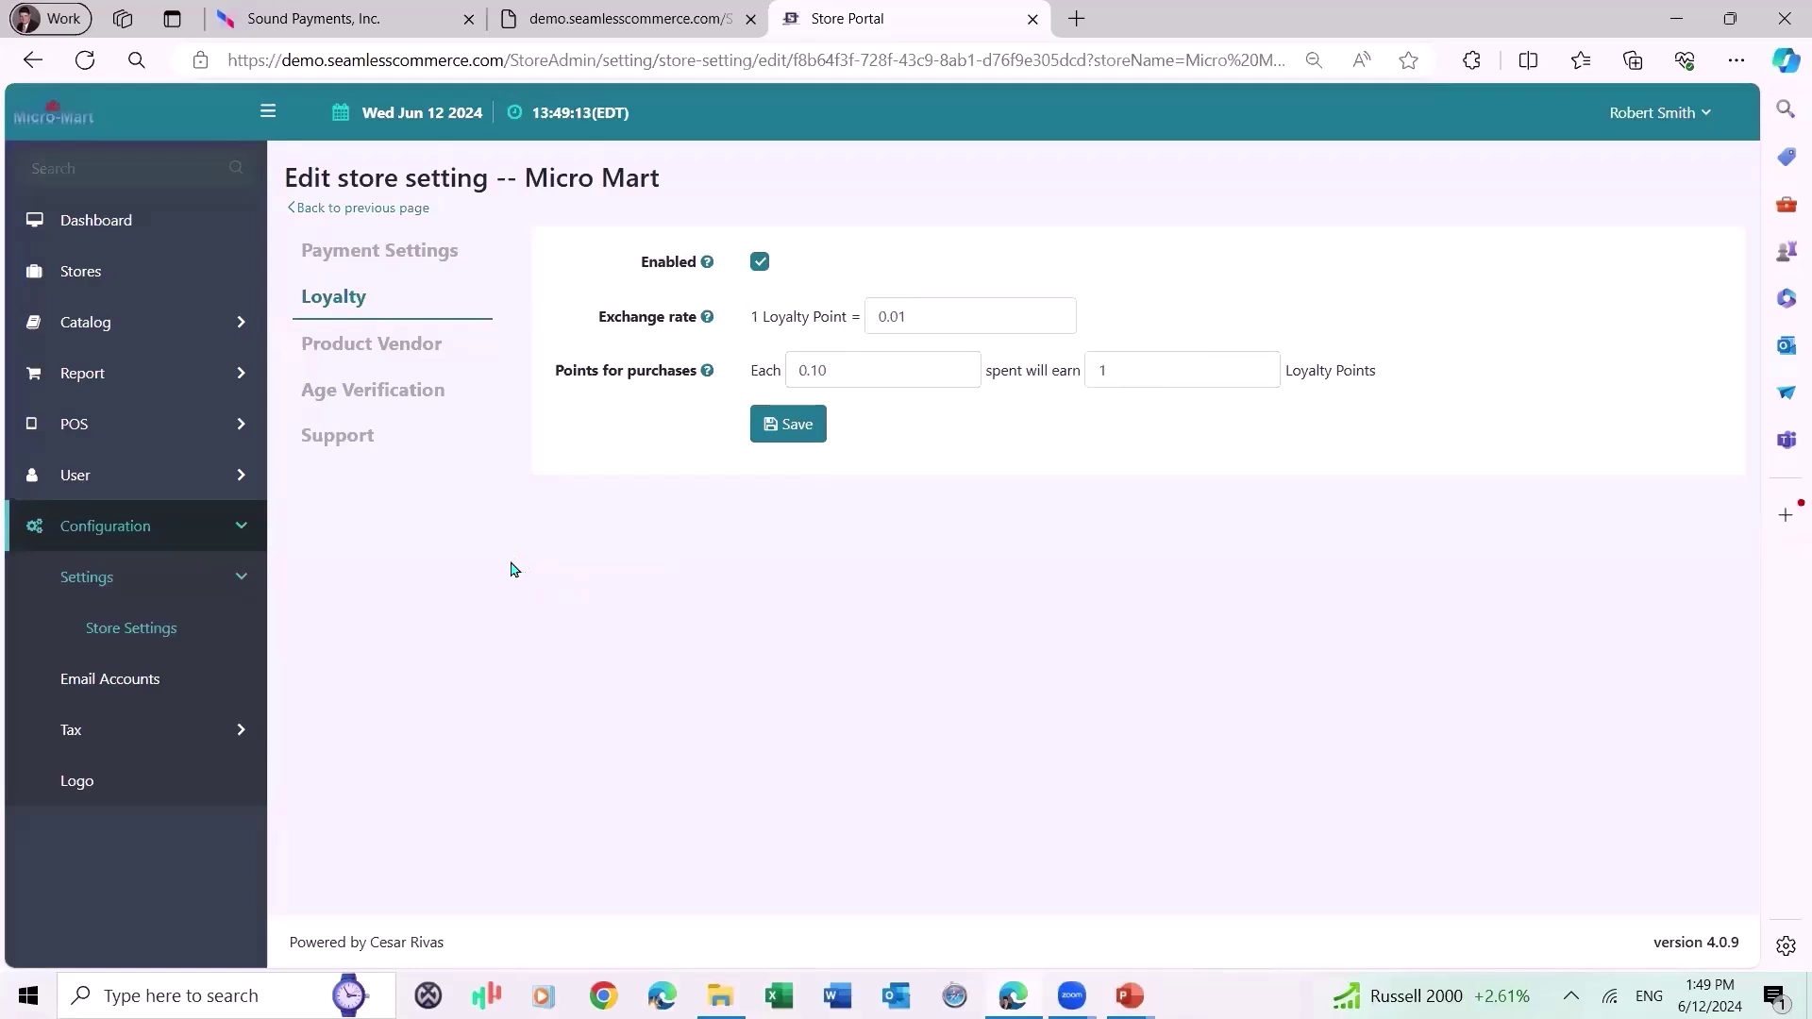
# Switch to the Sound Payments remote terminal view and open the terminal's customer list.
pyautogui.click(337, 22)
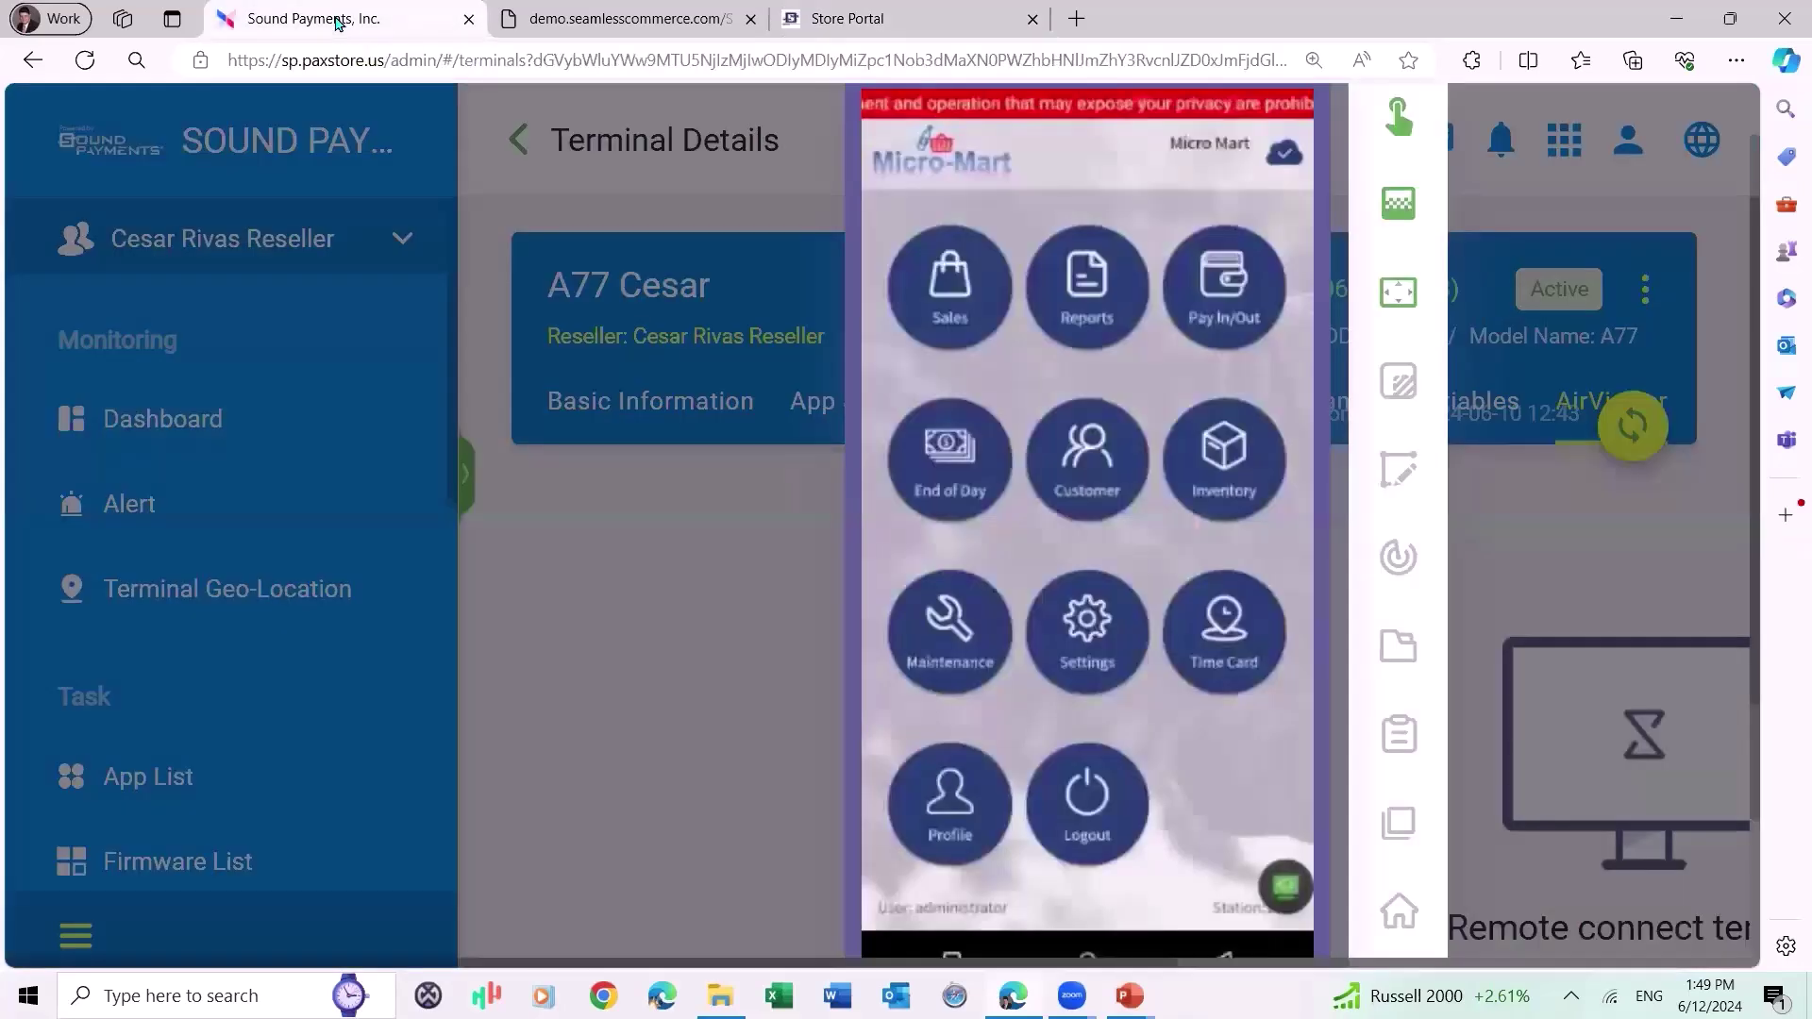
pyautogui.click(1074, 466)
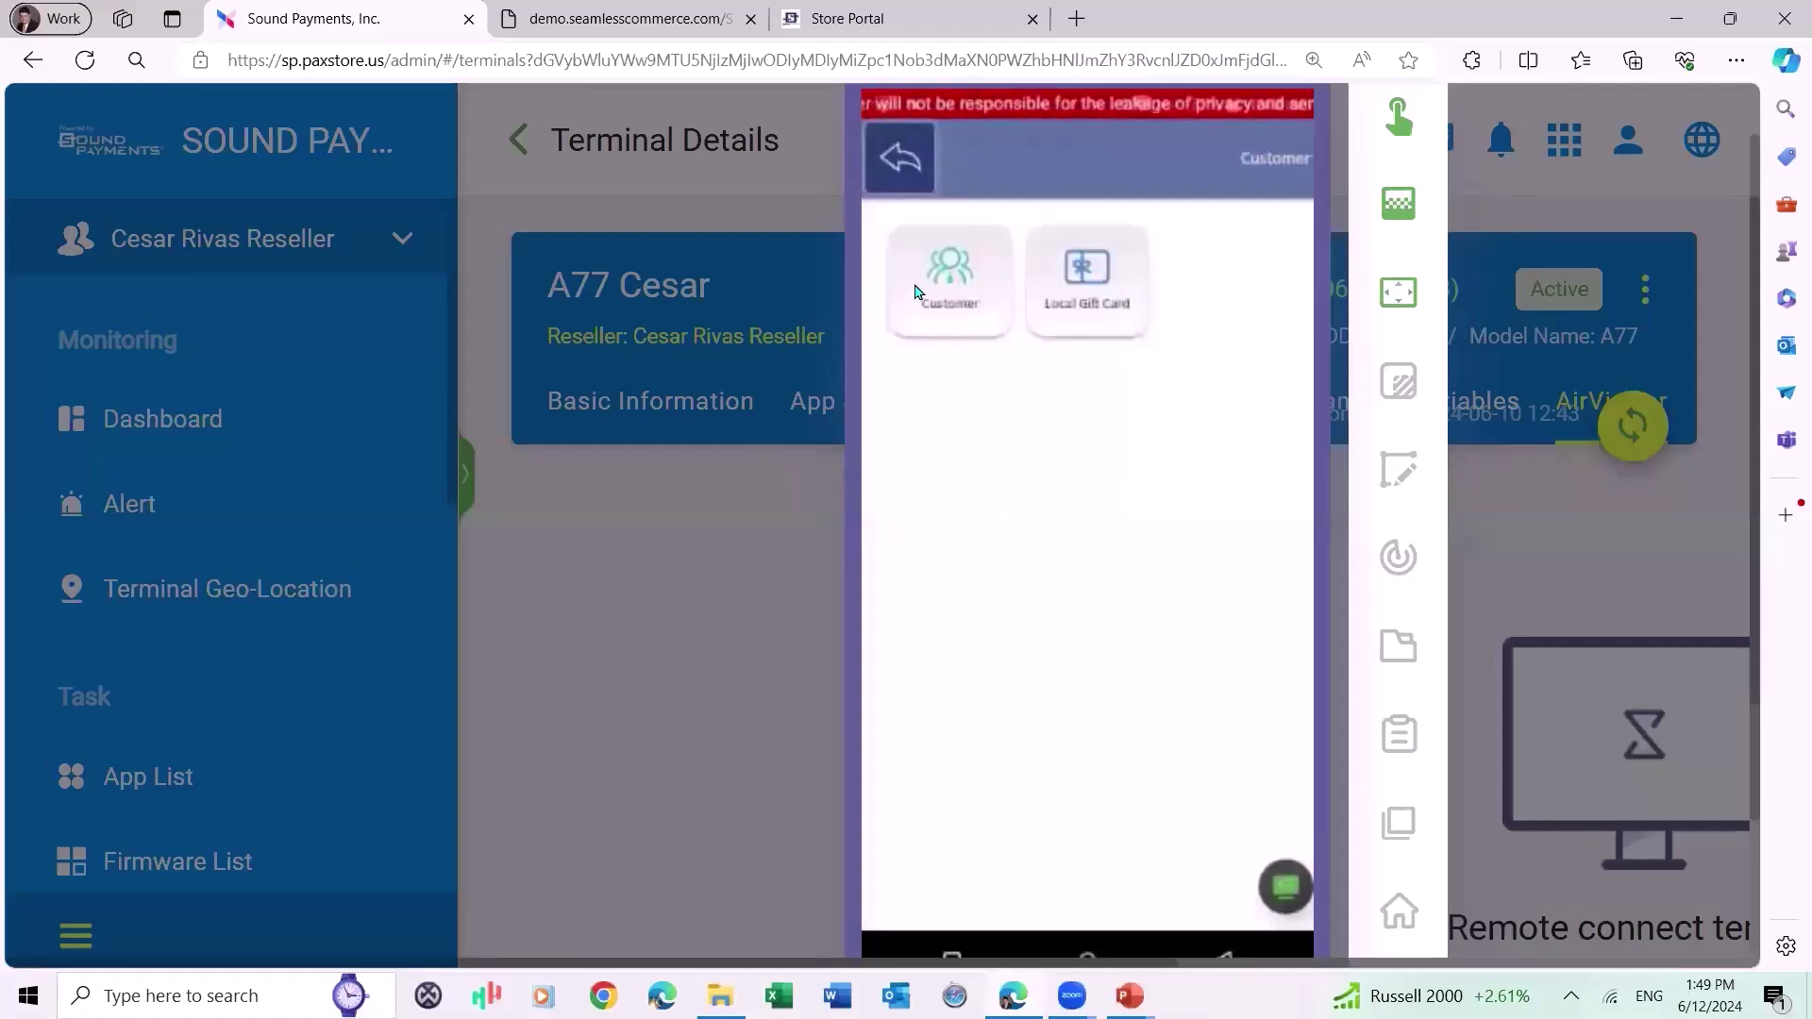
pyautogui.click(895, 310)
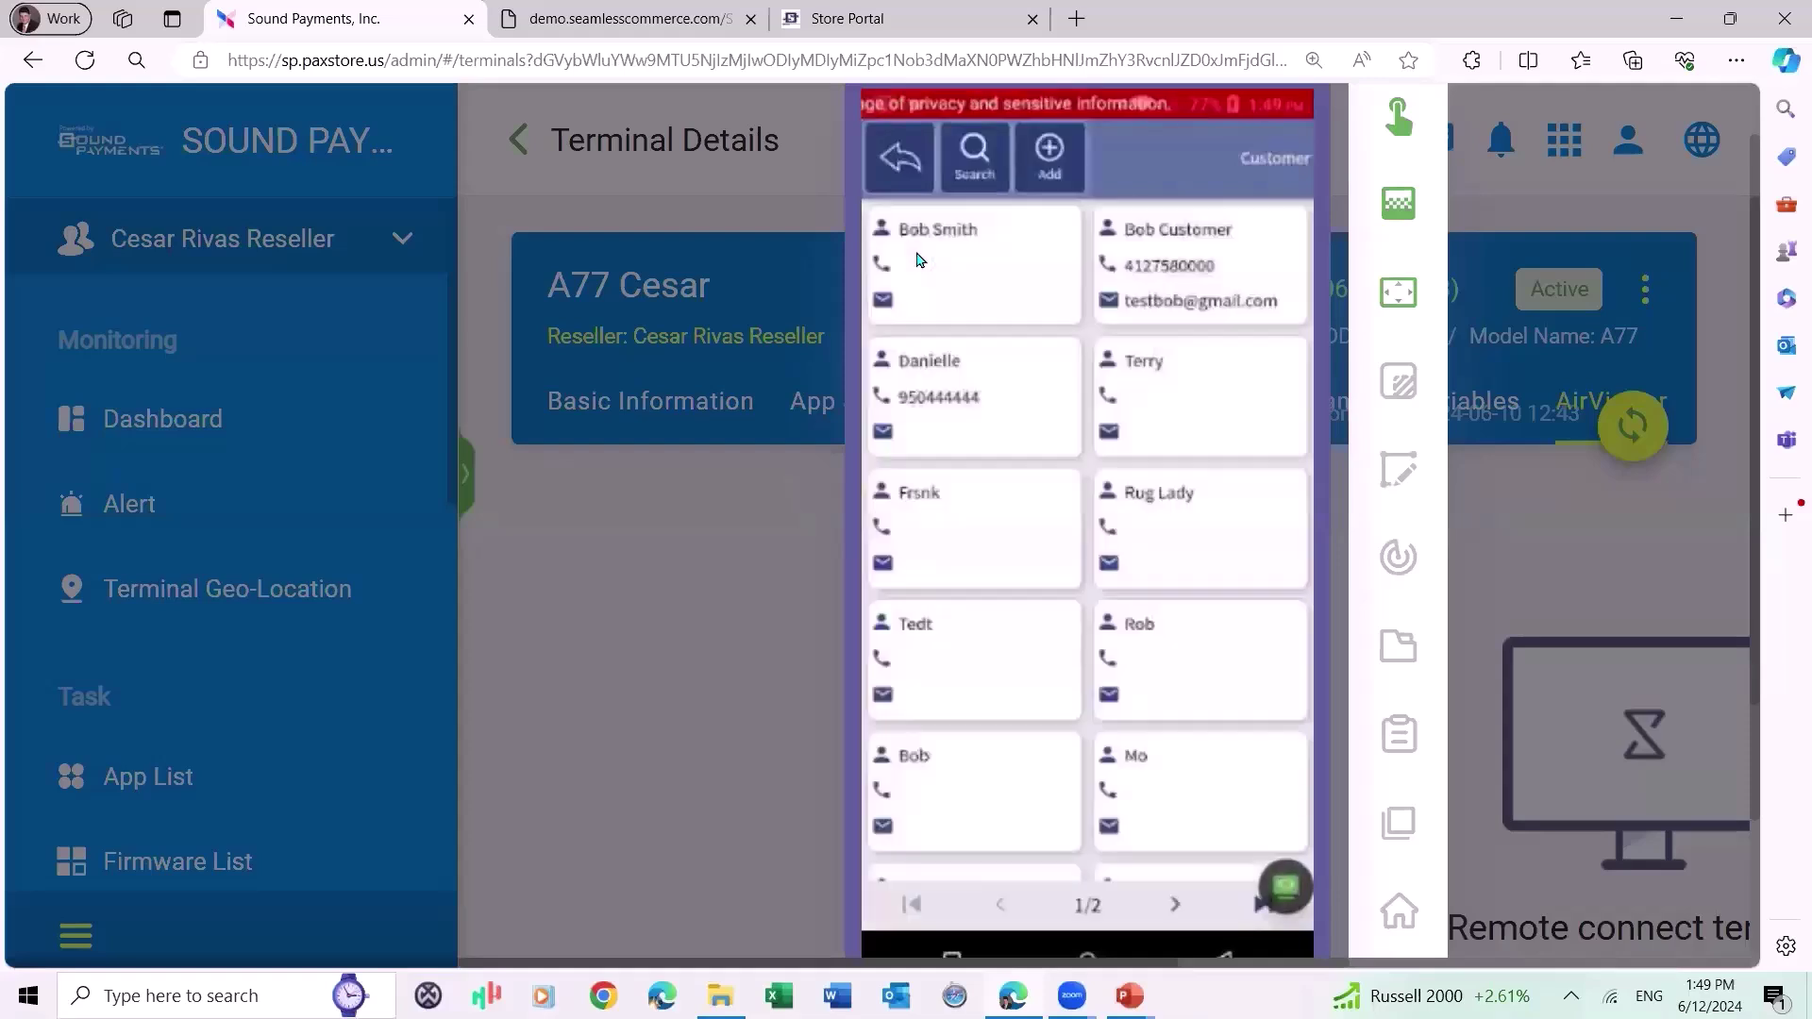
# Look through the terminal's customer list, open the test customer's account and review the loyalty points transaction details.
pyautogui.scroll(-2, 920, 260)
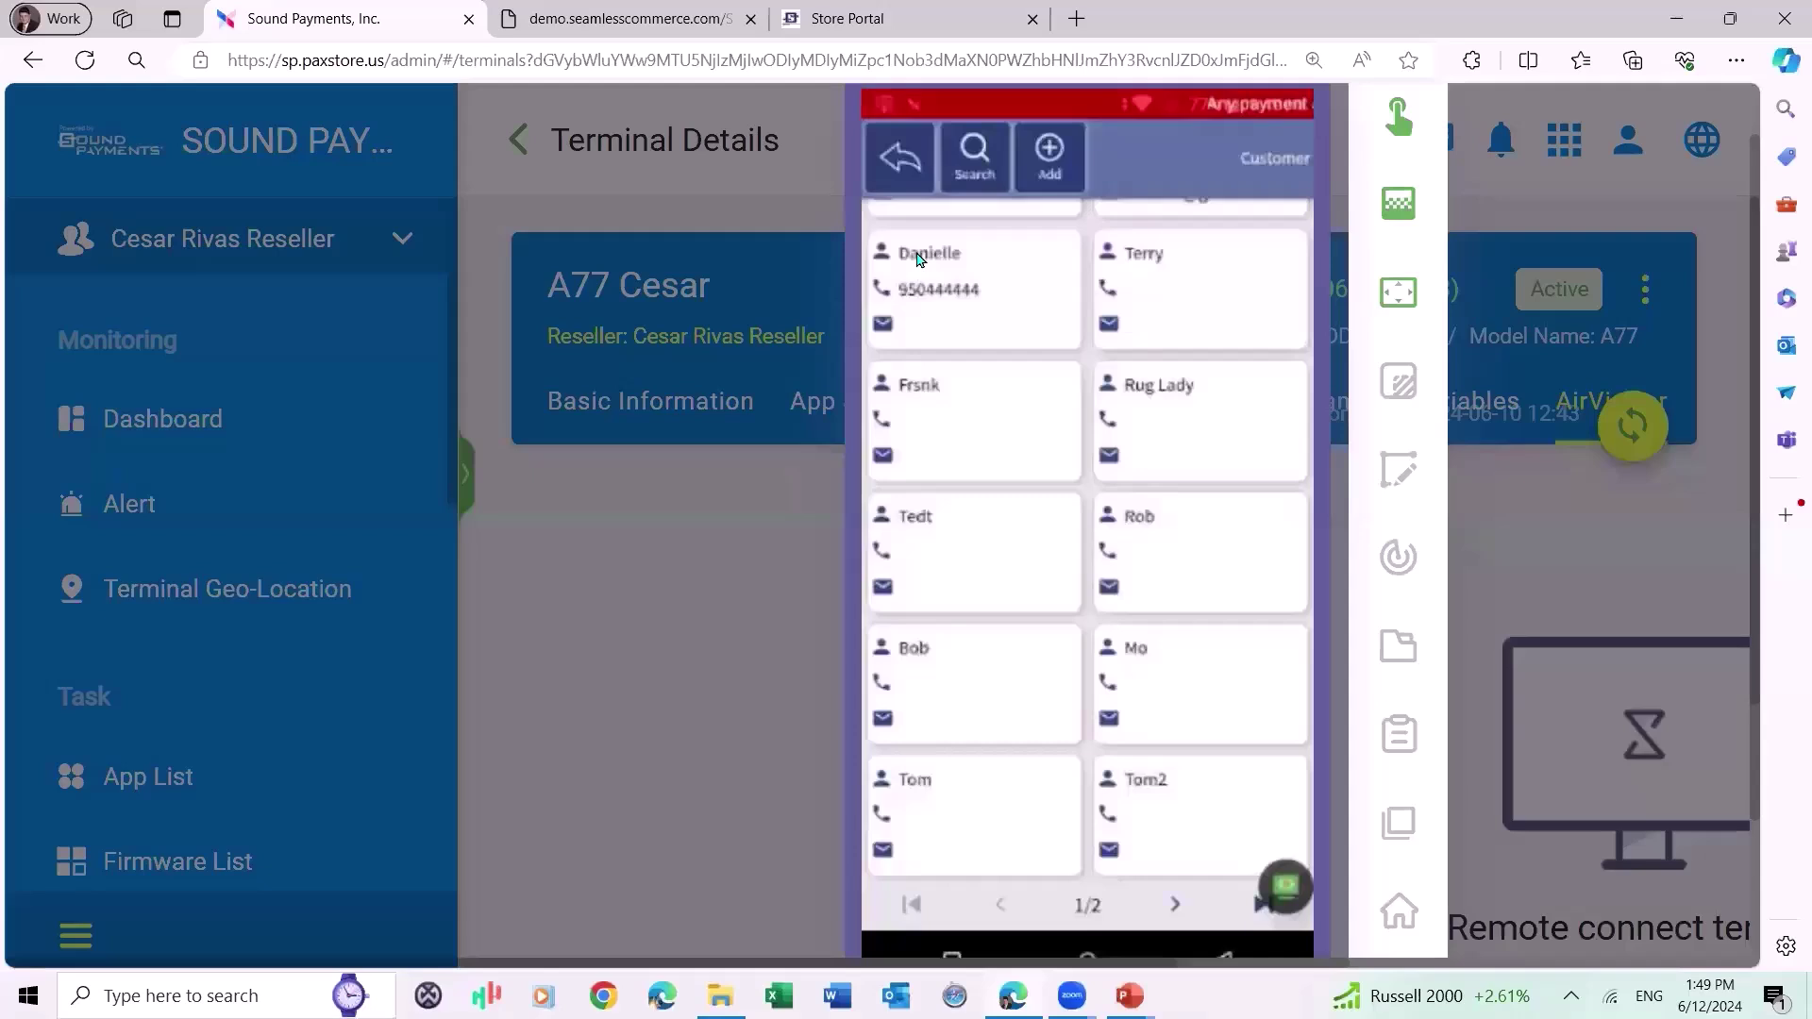
pyautogui.scroll(-2, 921, 259)
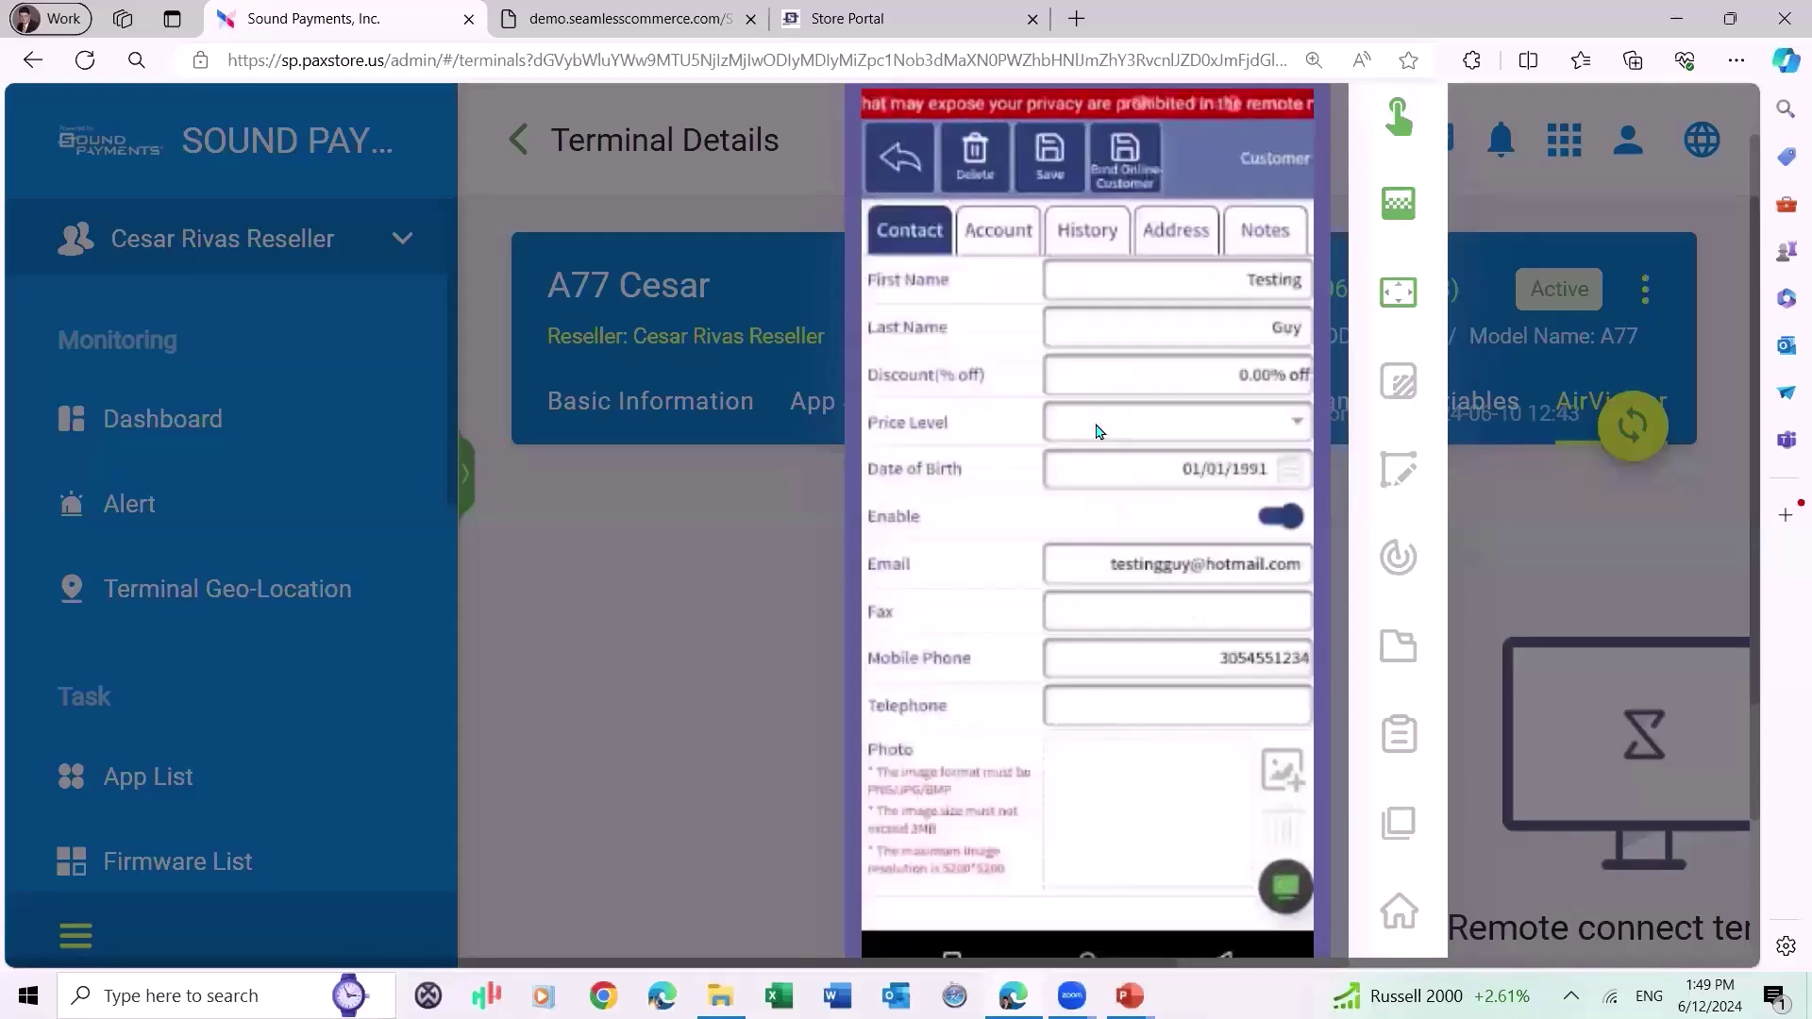
pyautogui.moveTo(1087, 441); pyautogui.dragTo(979, 599)
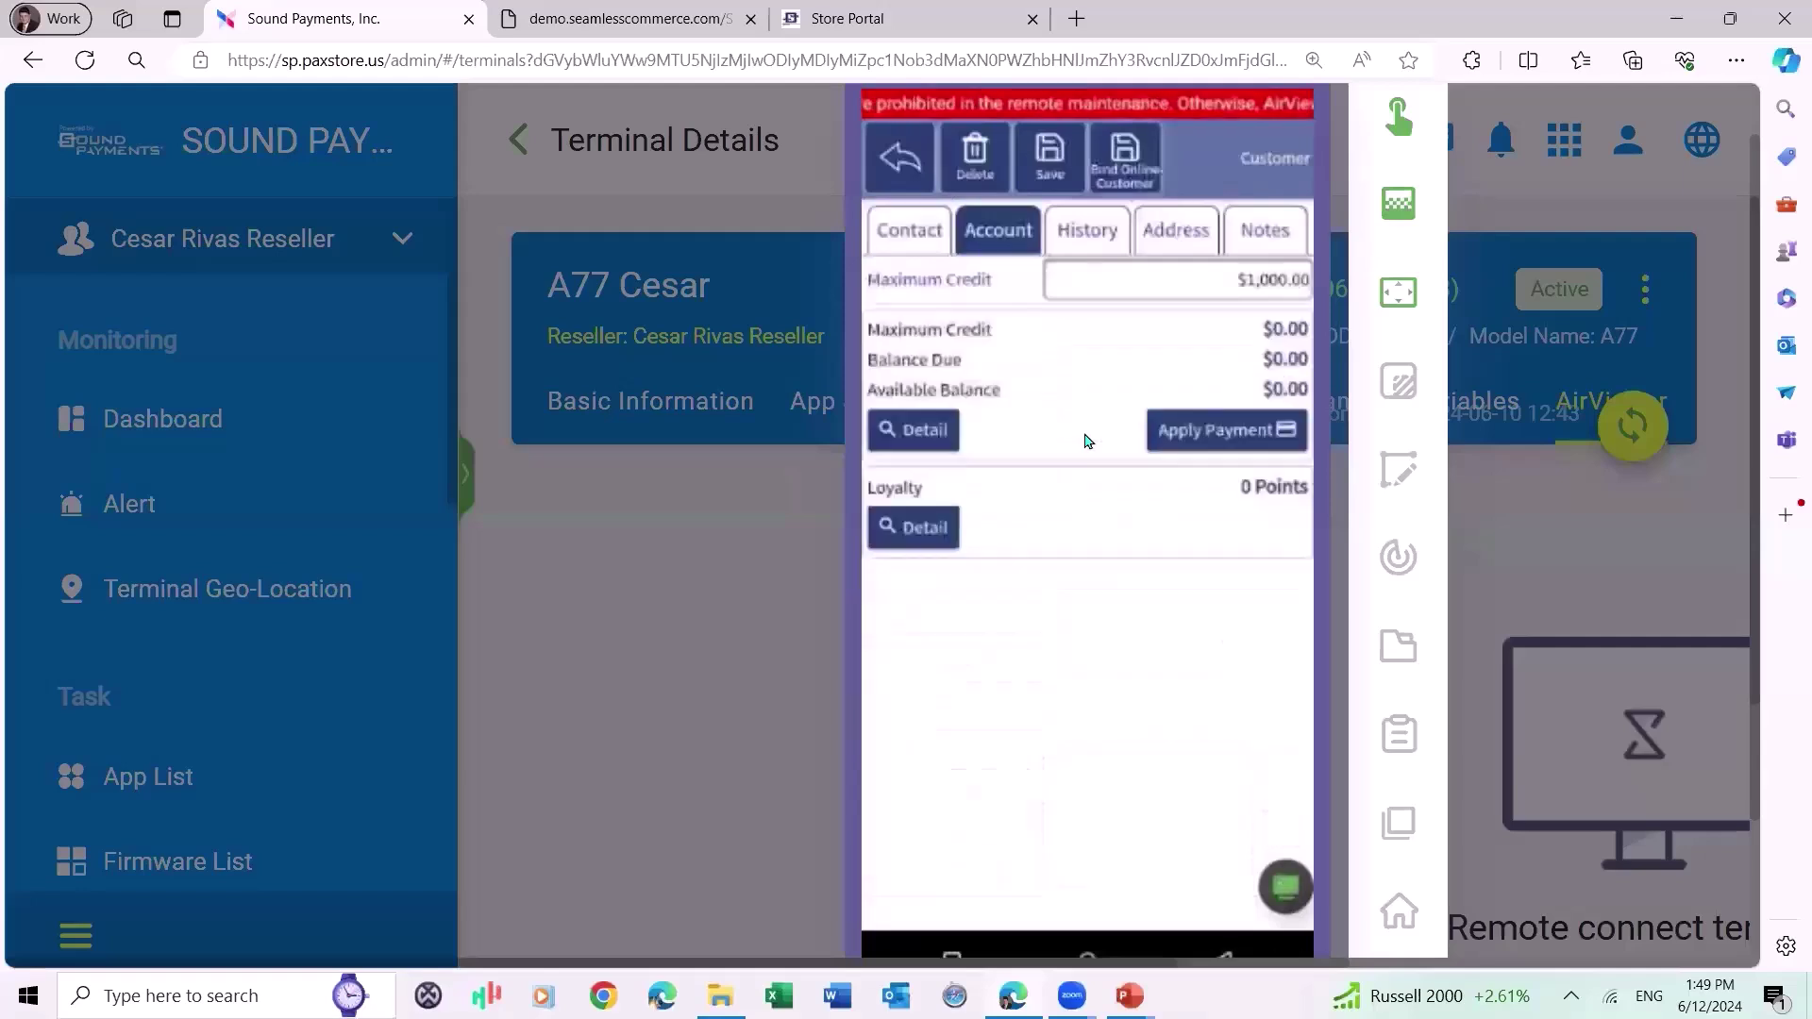
pyautogui.click(914, 528)
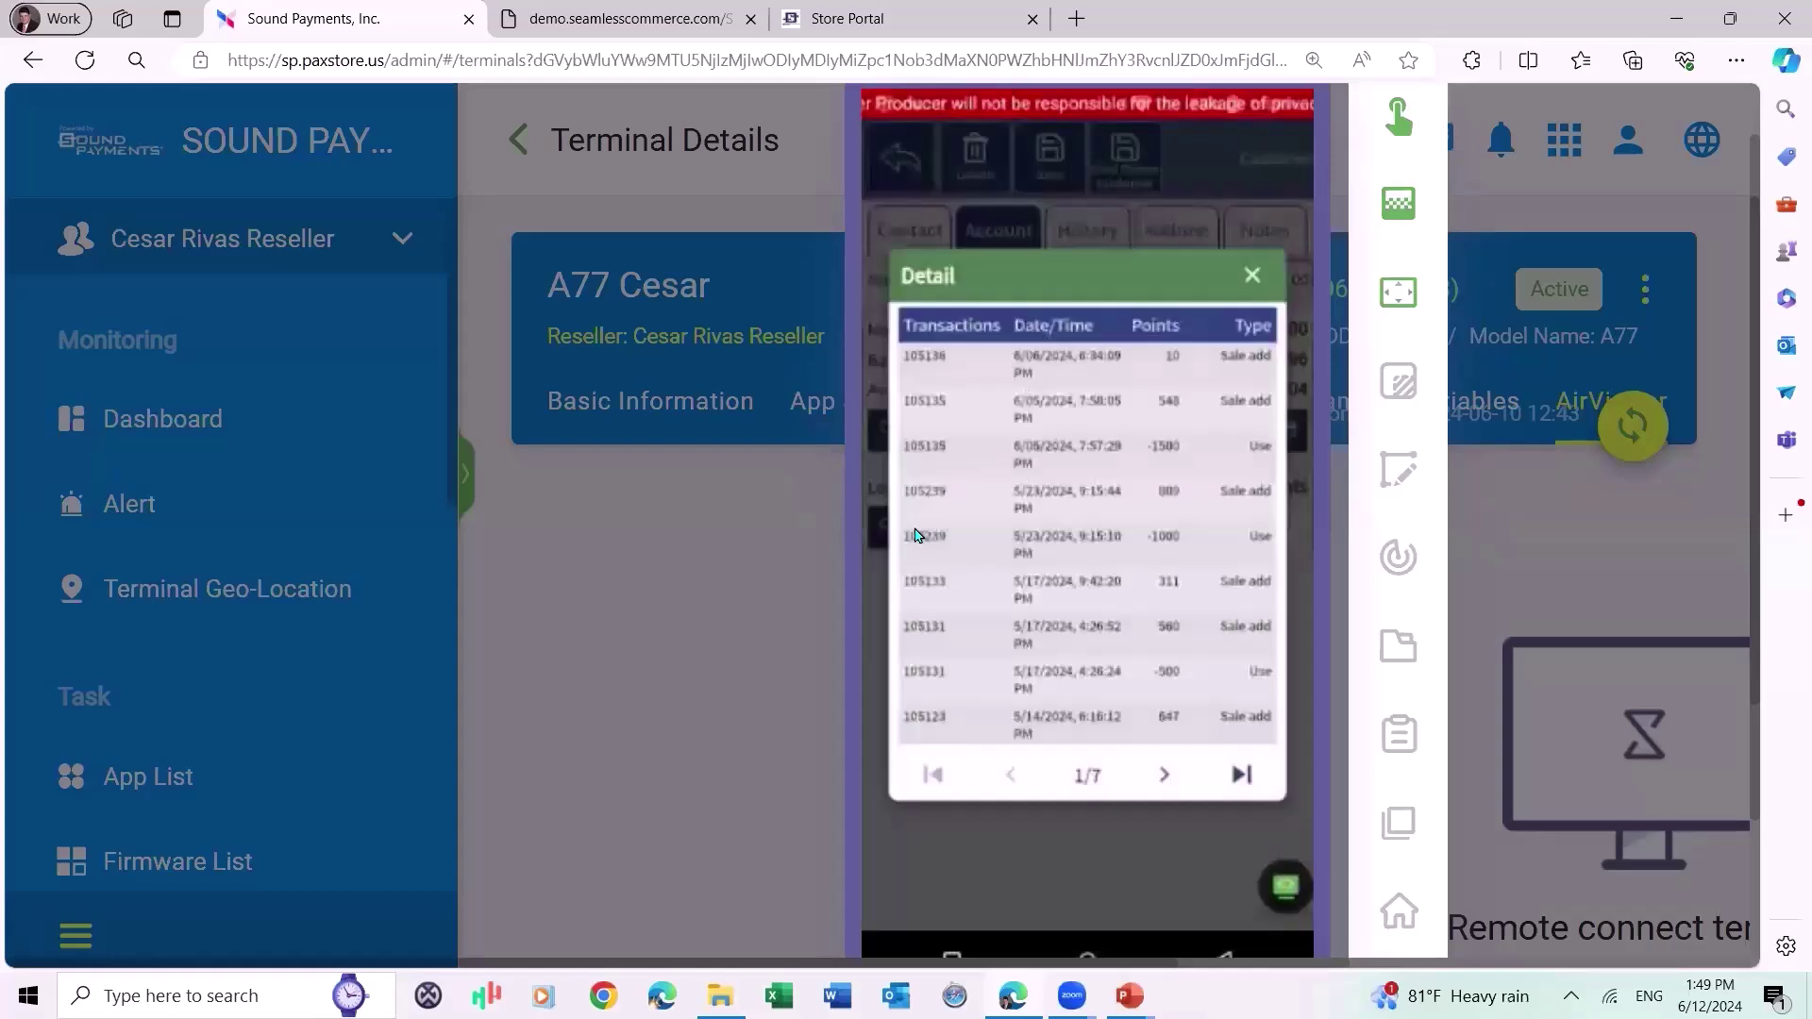
pyautogui.scroll(-5, 915, 534)
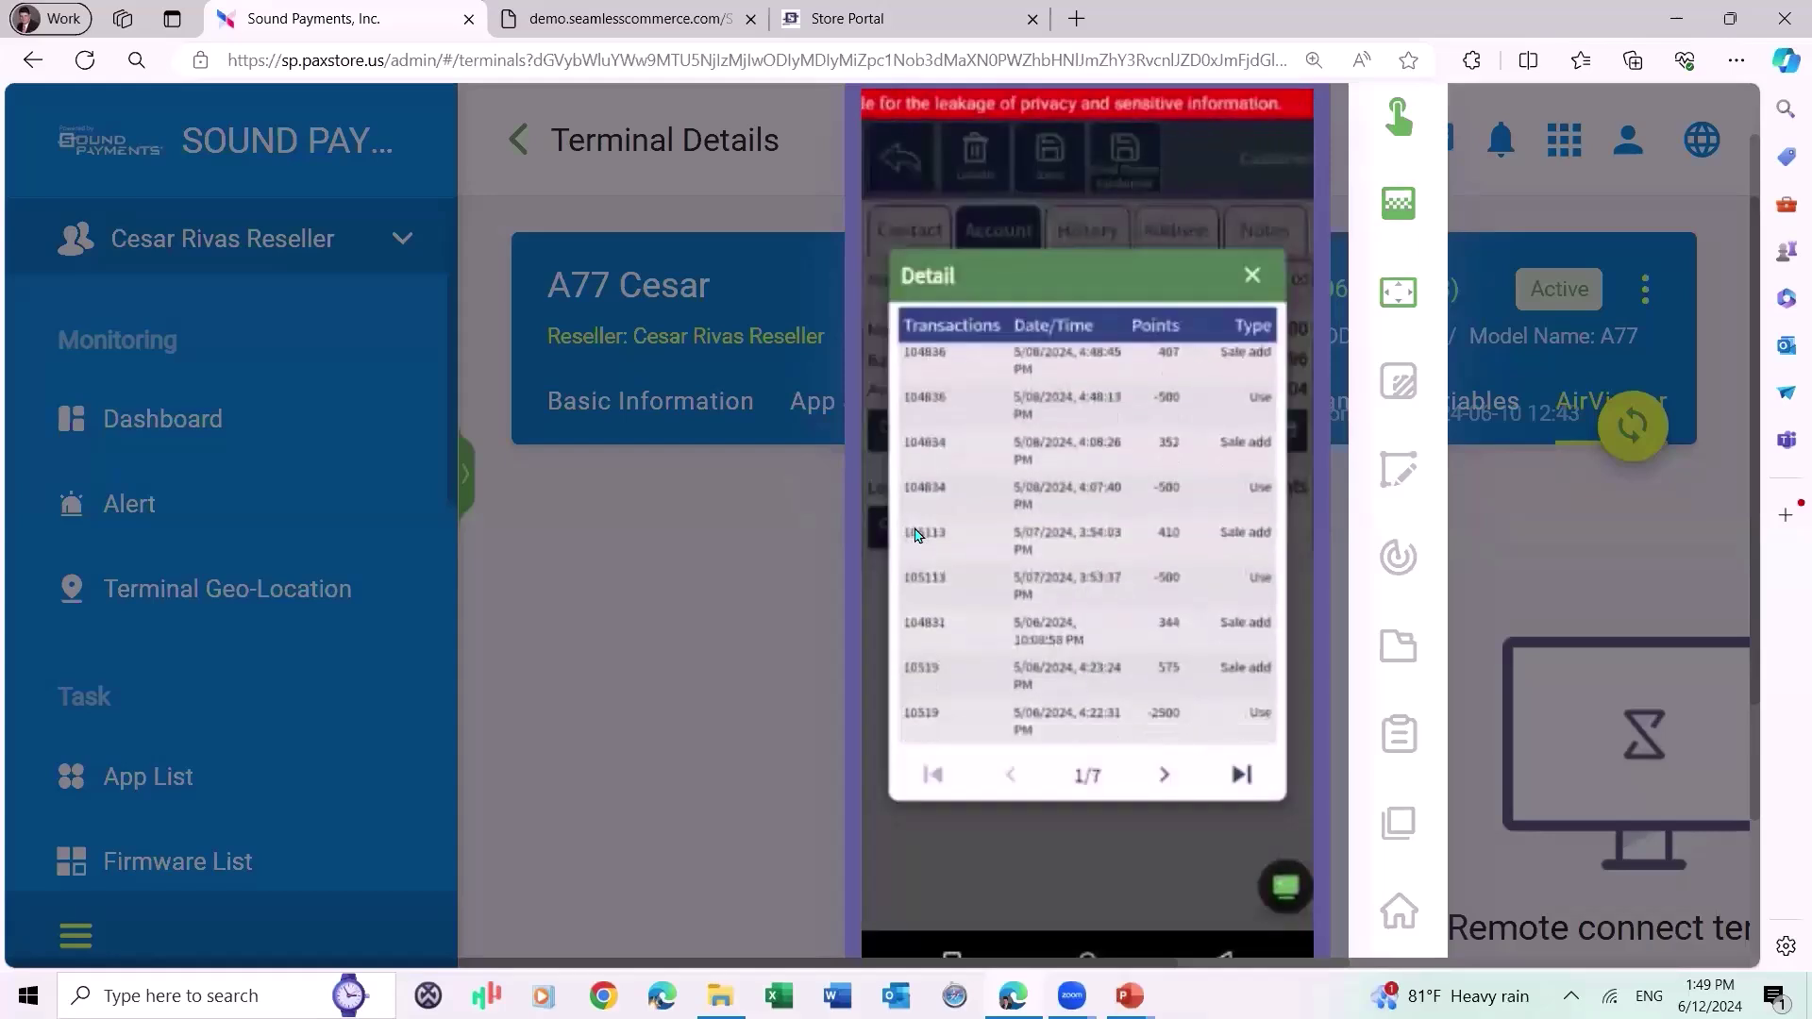
pyautogui.scroll(5, 915, 535)
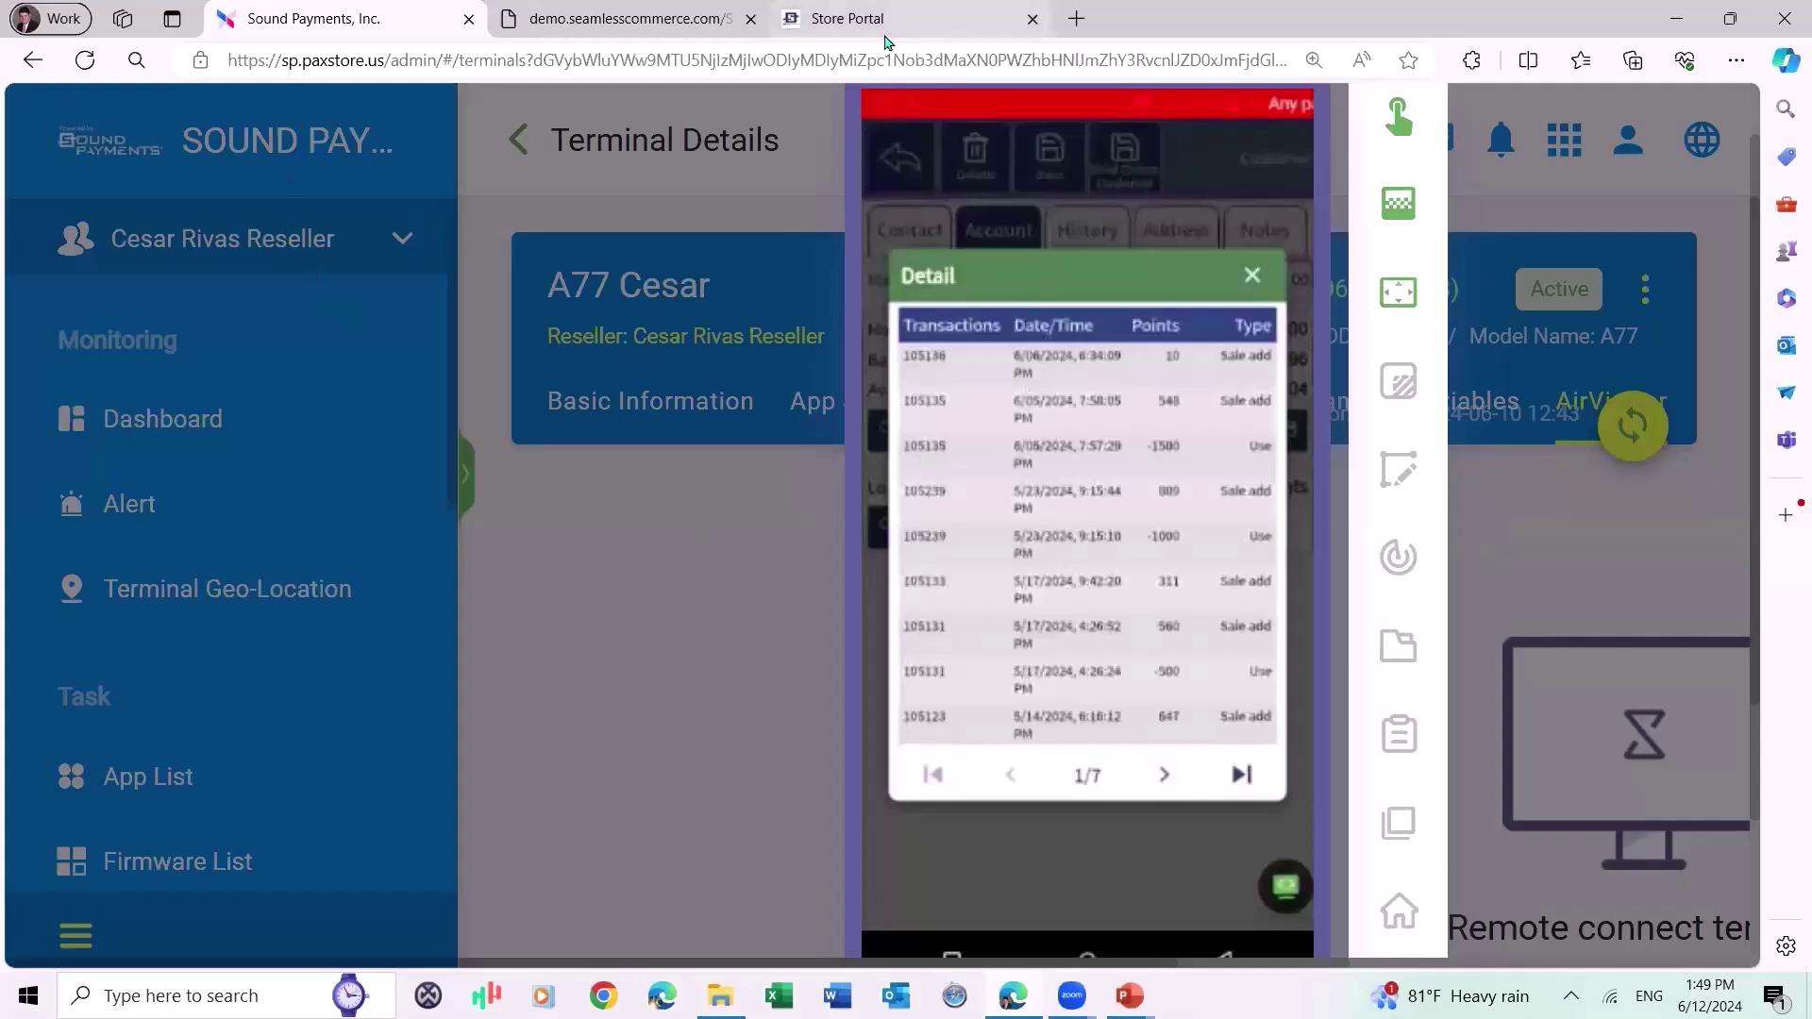
# Switch to the Store Portal and open the loyalty page of the first customer in the POS Customers list.
pyautogui.click(846, 19)
pyautogui.click(98, 428)
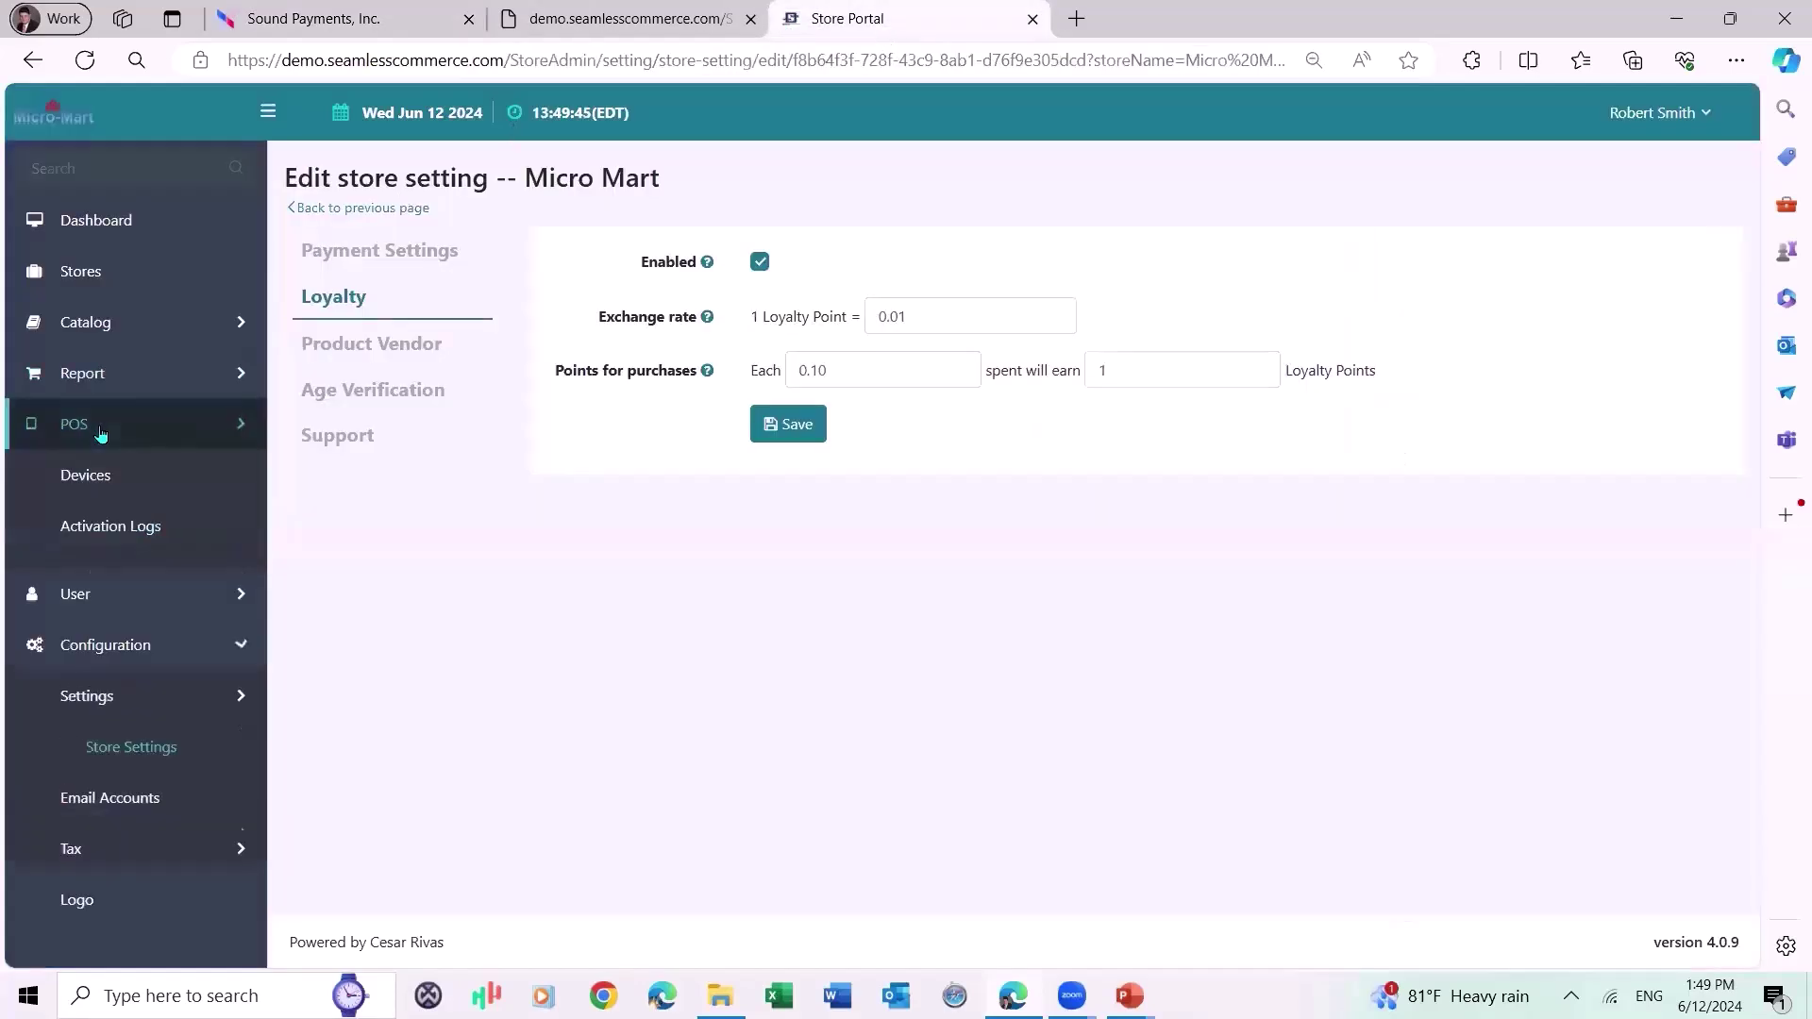
pyautogui.click(117, 535)
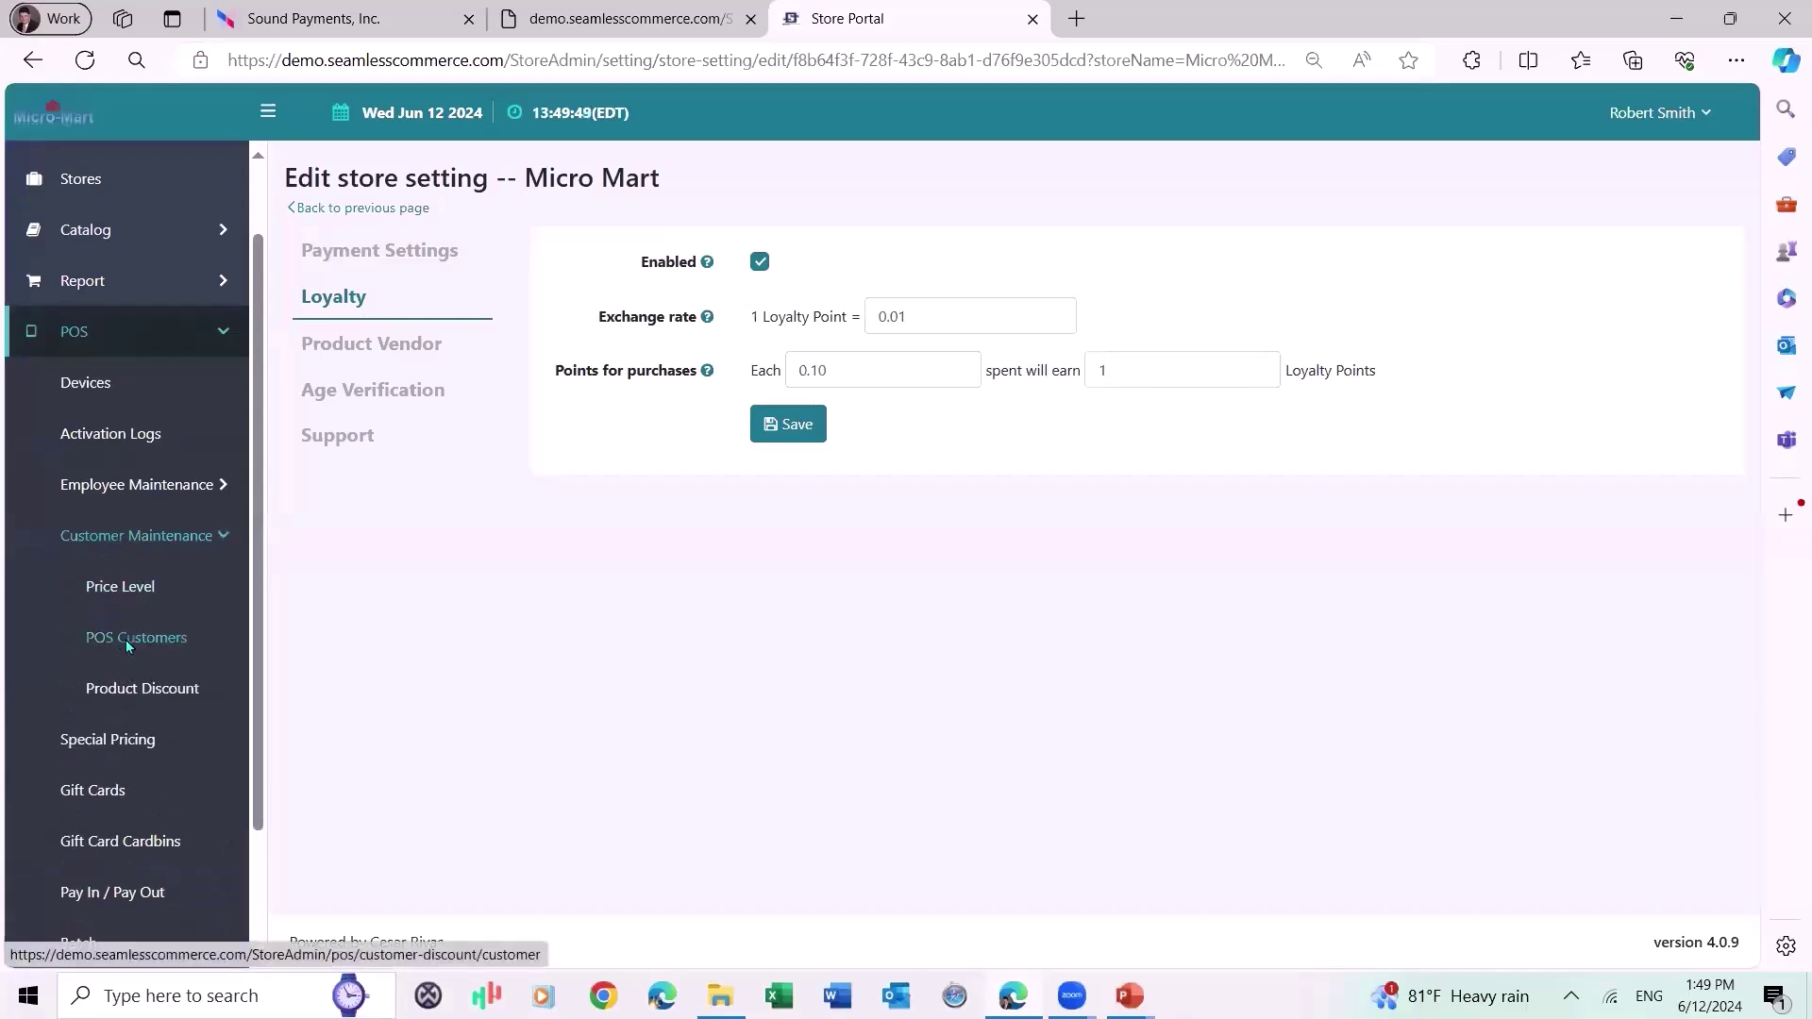
pyautogui.click(128, 642)
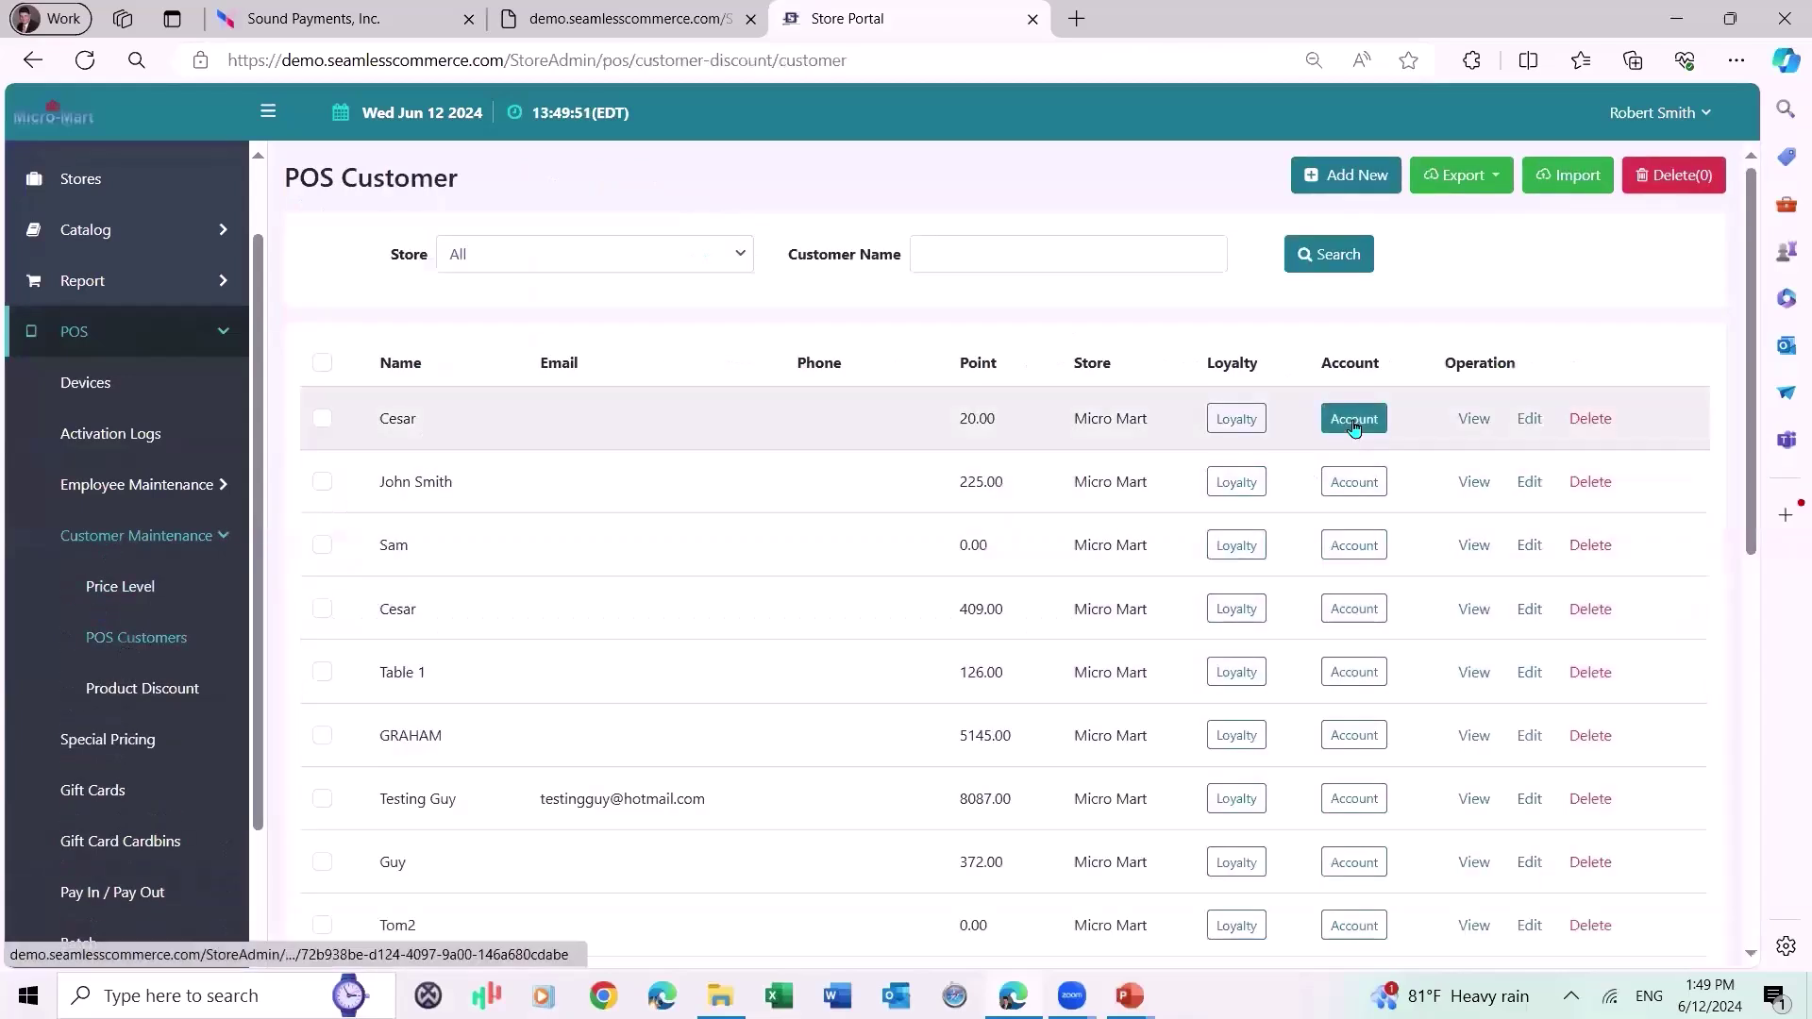
pyautogui.click(1234, 425)
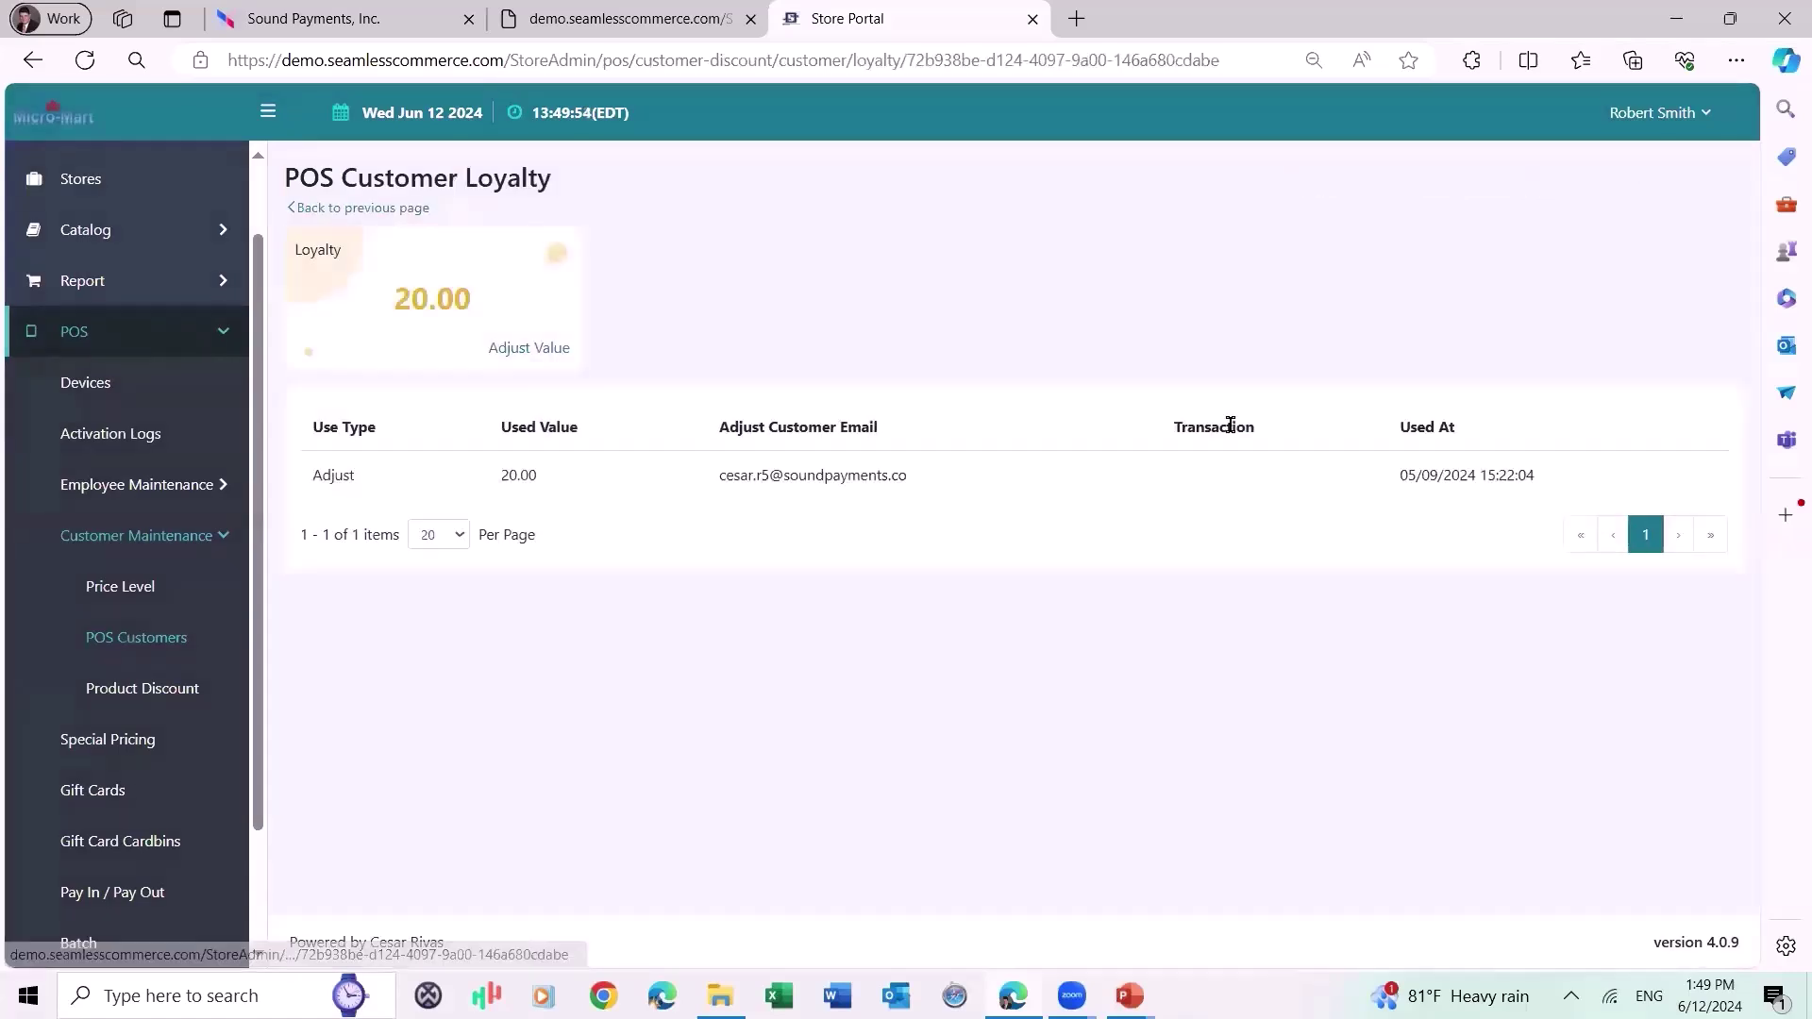
# Adjust the customer's loyalty points by a value of 100 and save the adjustment.
pyautogui.click(536, 349)
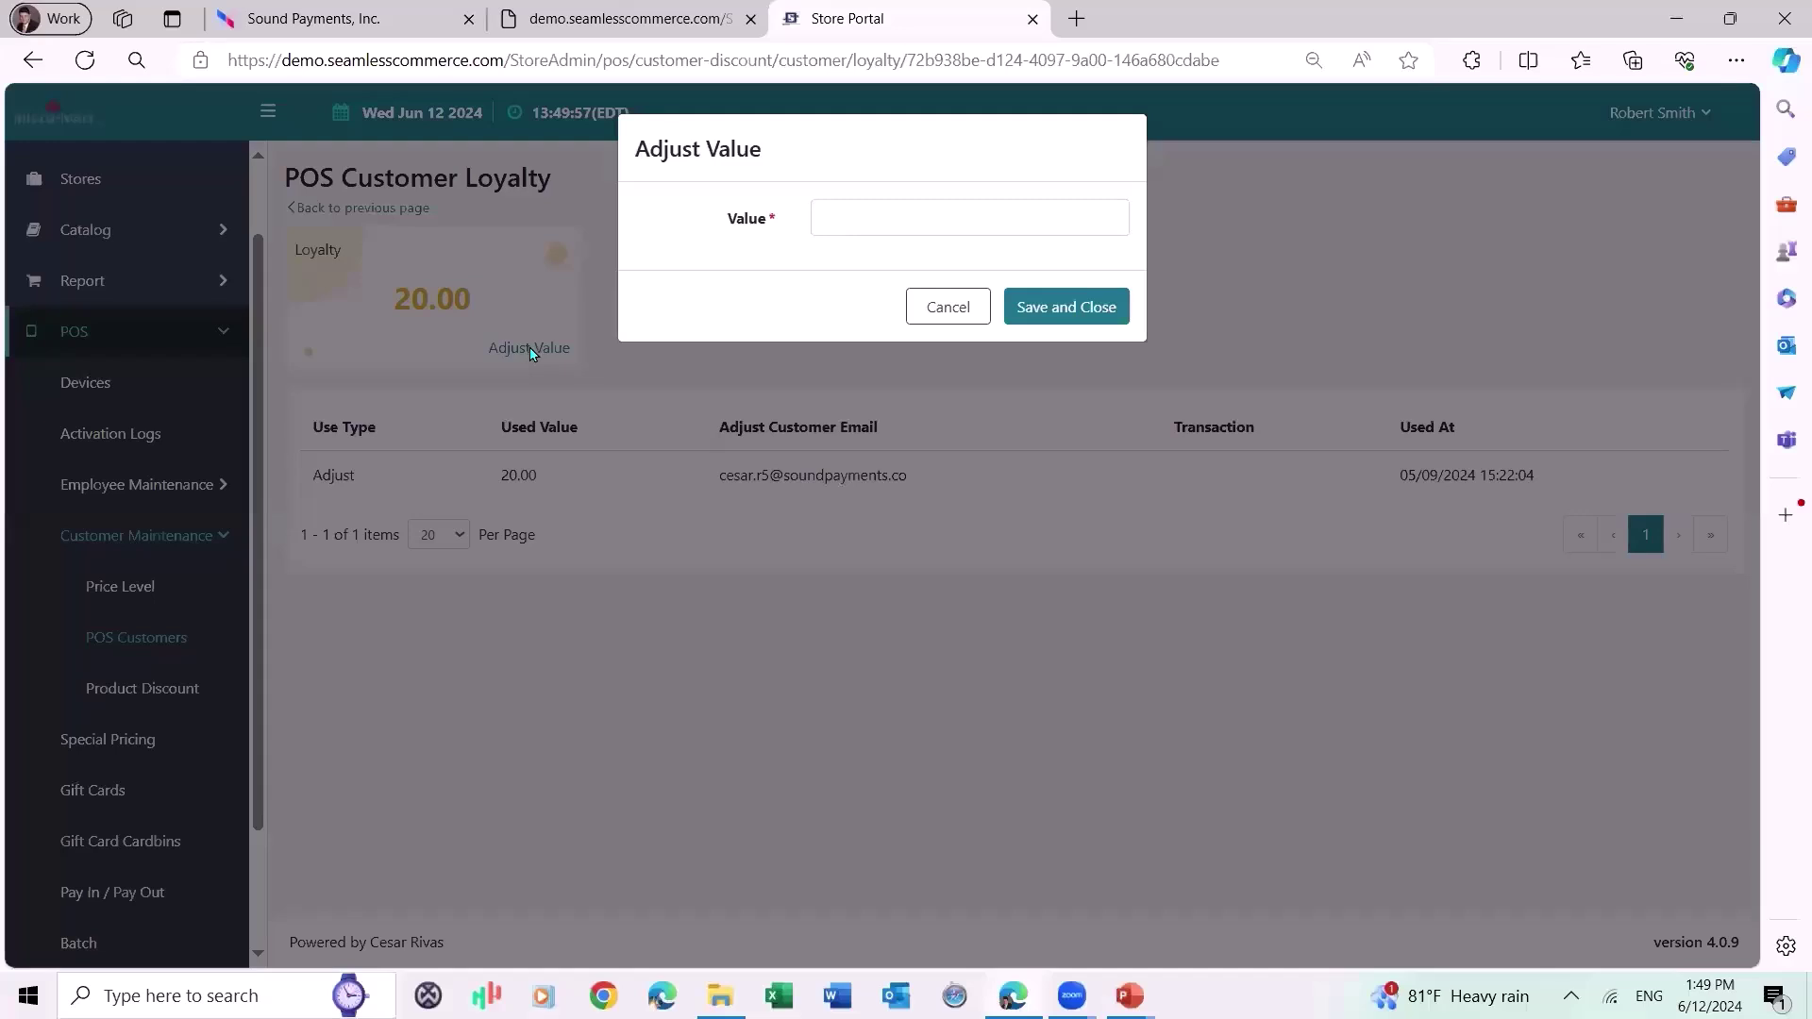
pyautogui.click(828, 218)
pyautogui.write('100')
pyautogui.click(1055, 310)
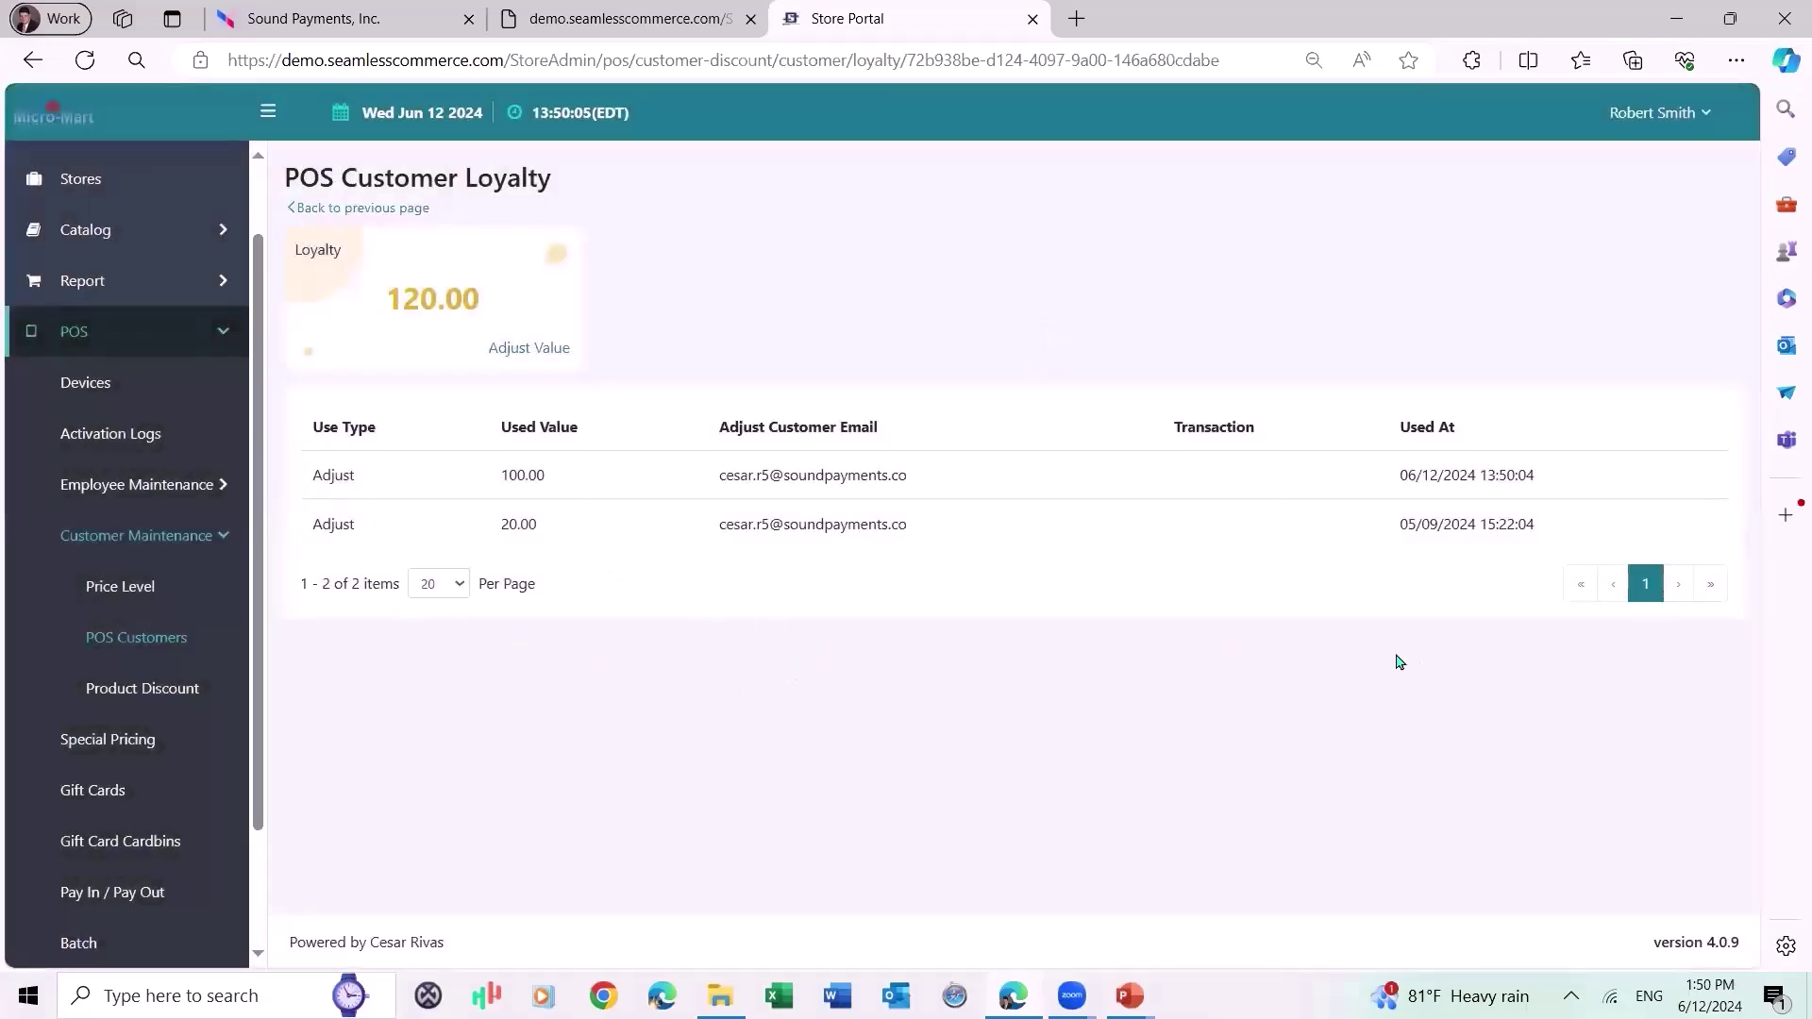
# Return to the POS customer list and open the Gift Cards page.
pyautogui.click(380, 214)
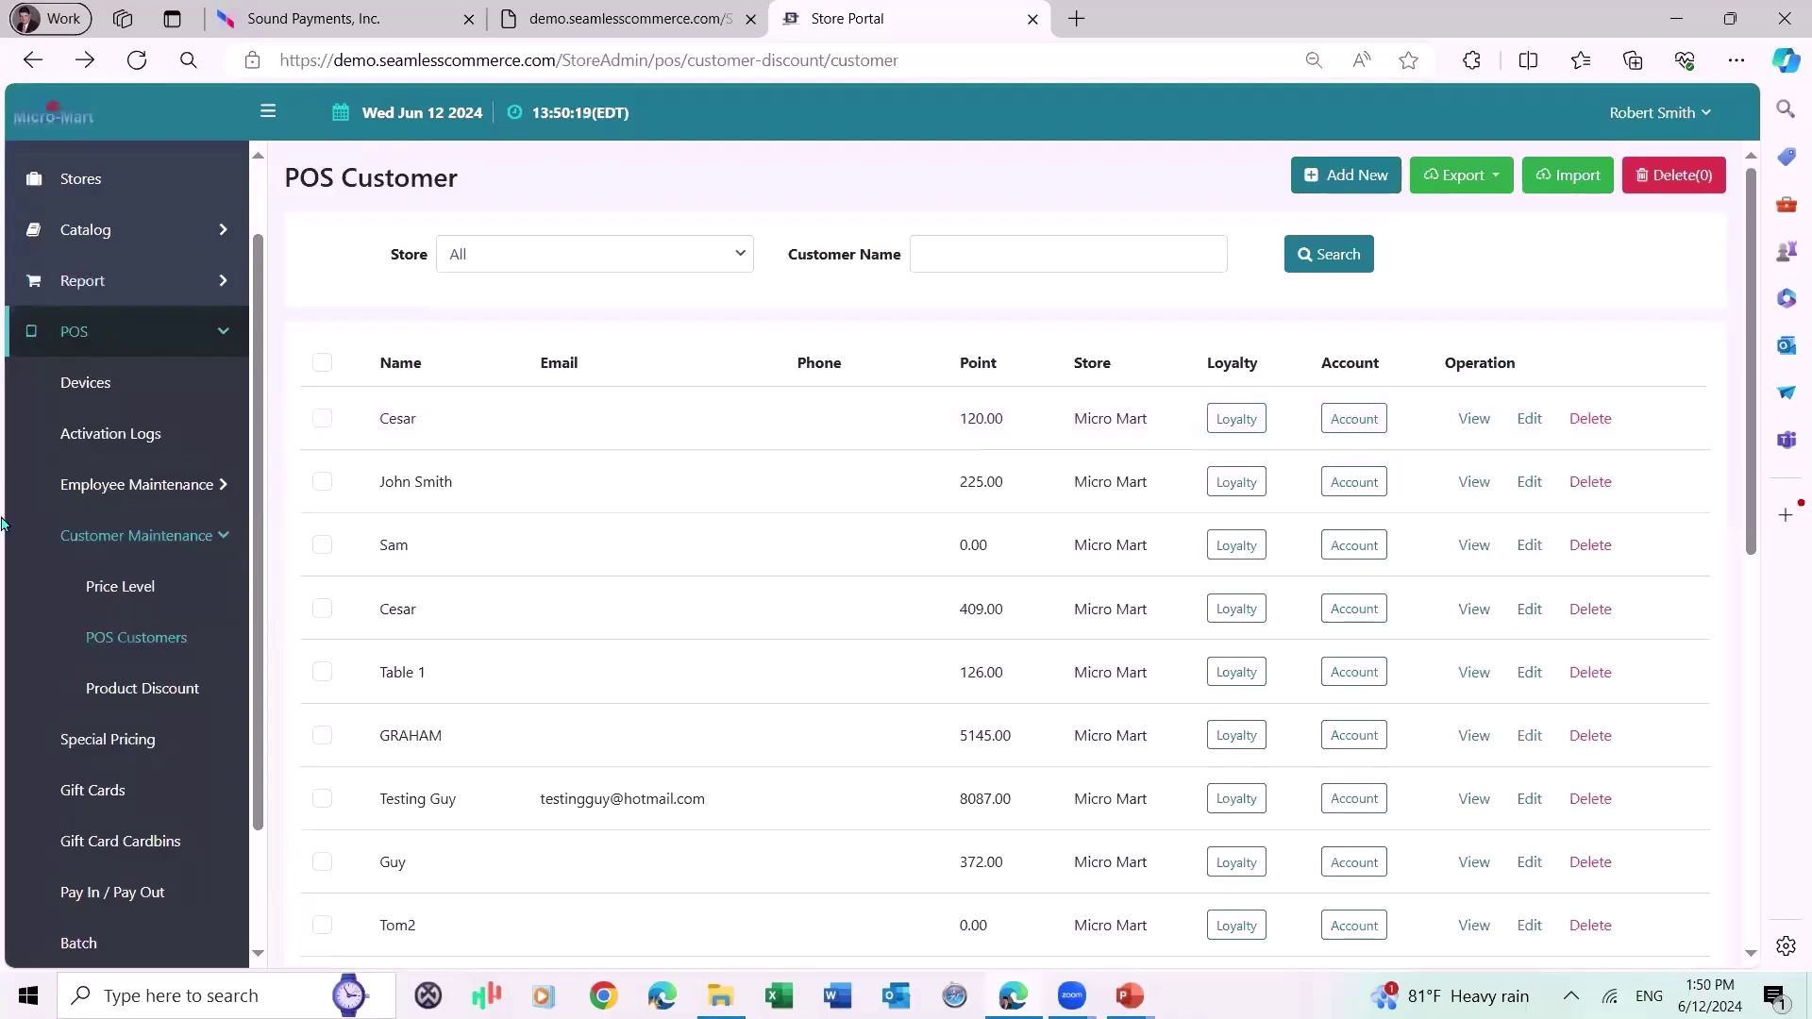
pyautogui.scroll(-2, 66, 651)
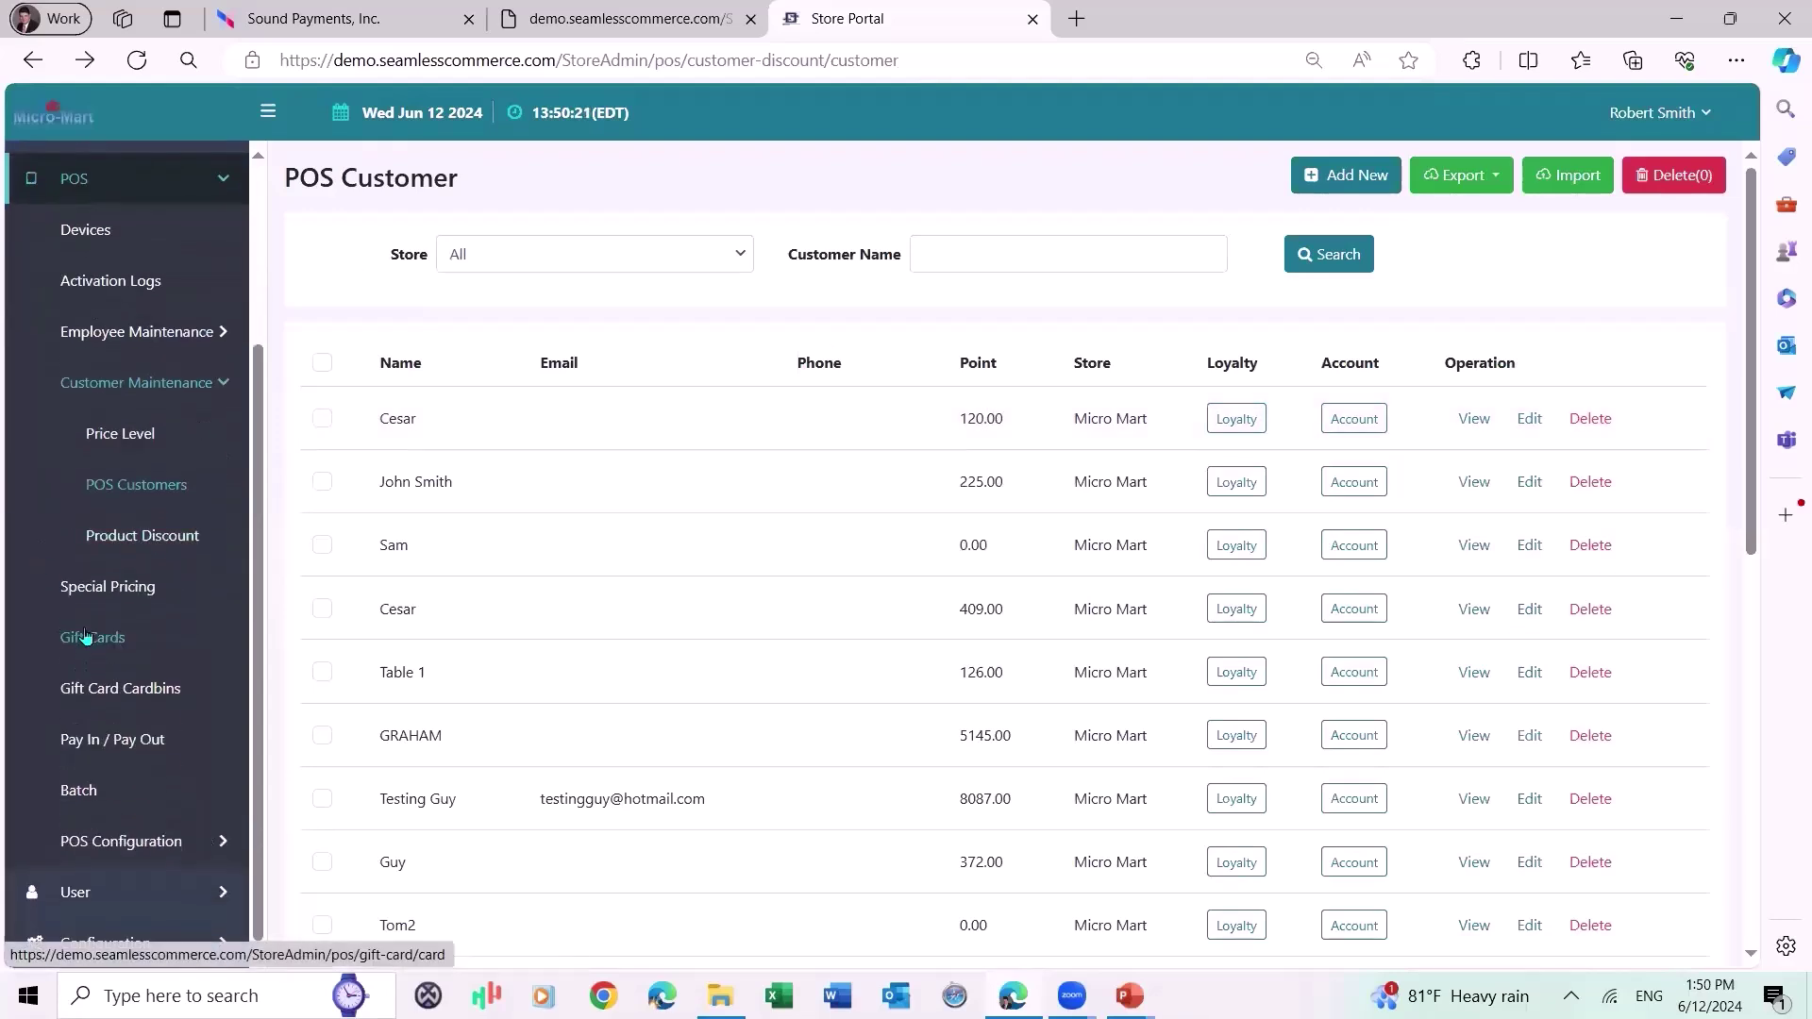
pyautogui.click(85, 637)
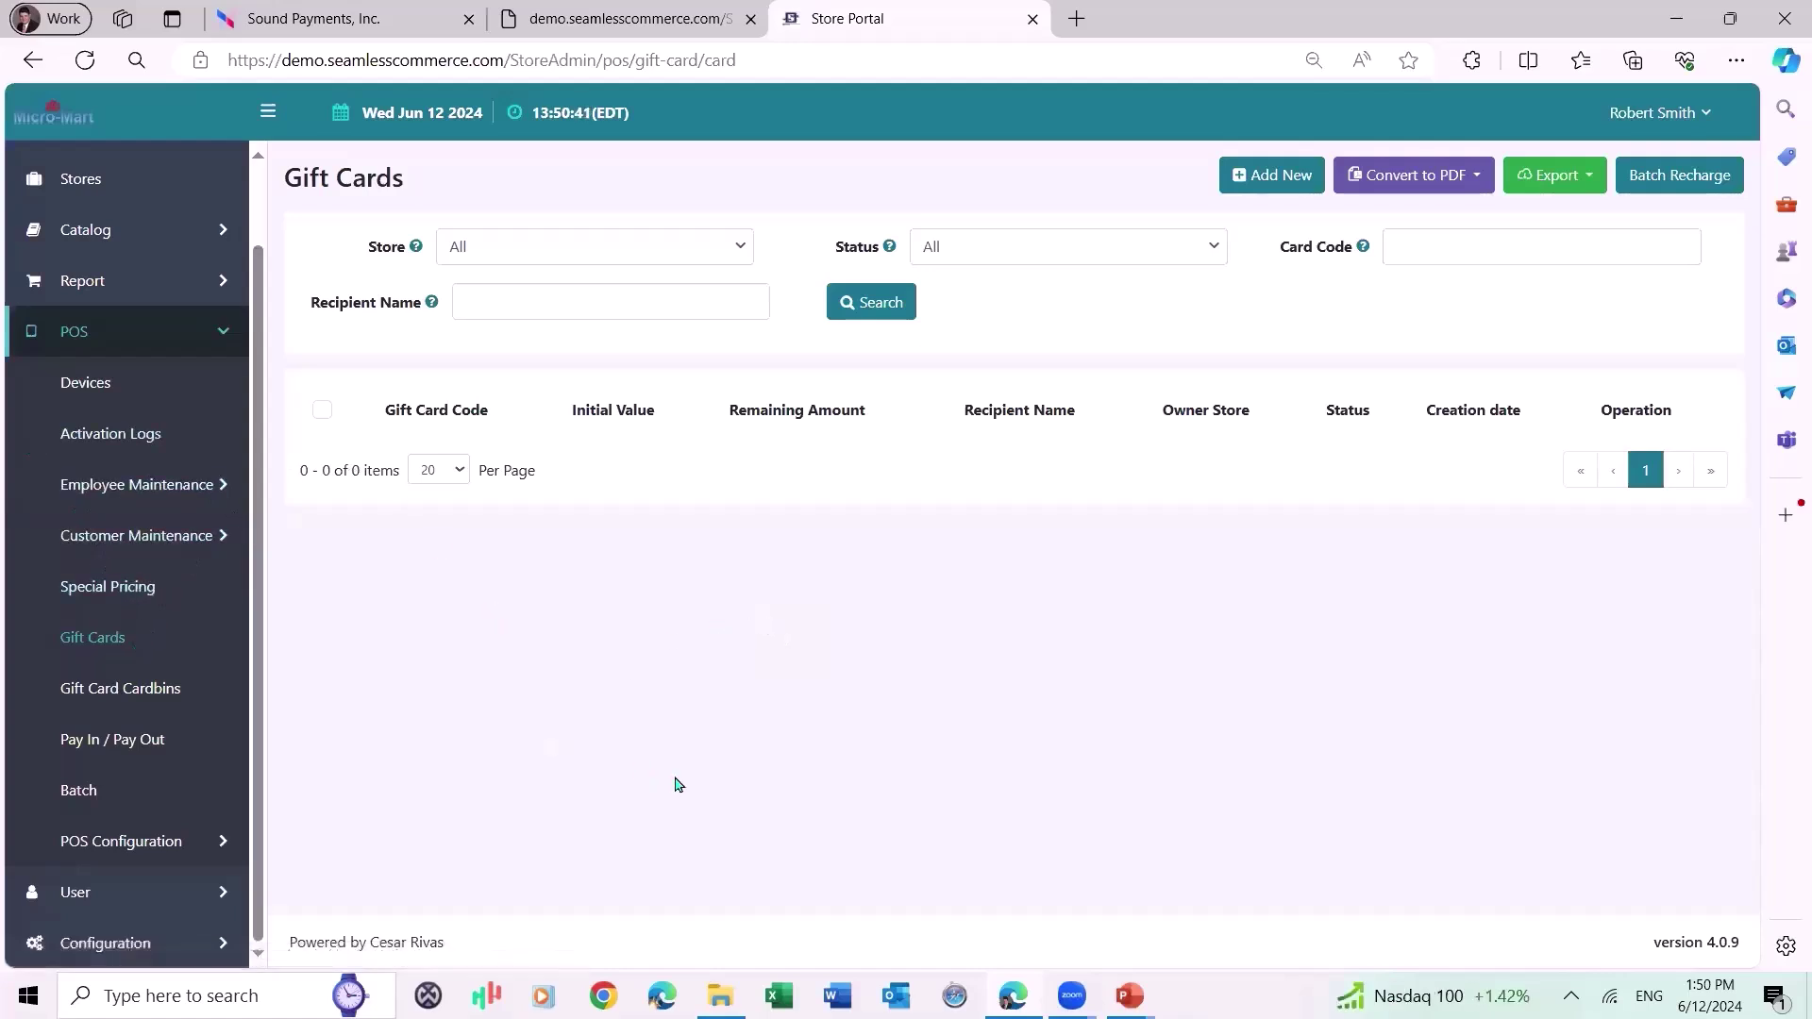
# Open the Pay In / Pay Out records and search them for the Micro Mart store.
pyautogui.click(92, 735)
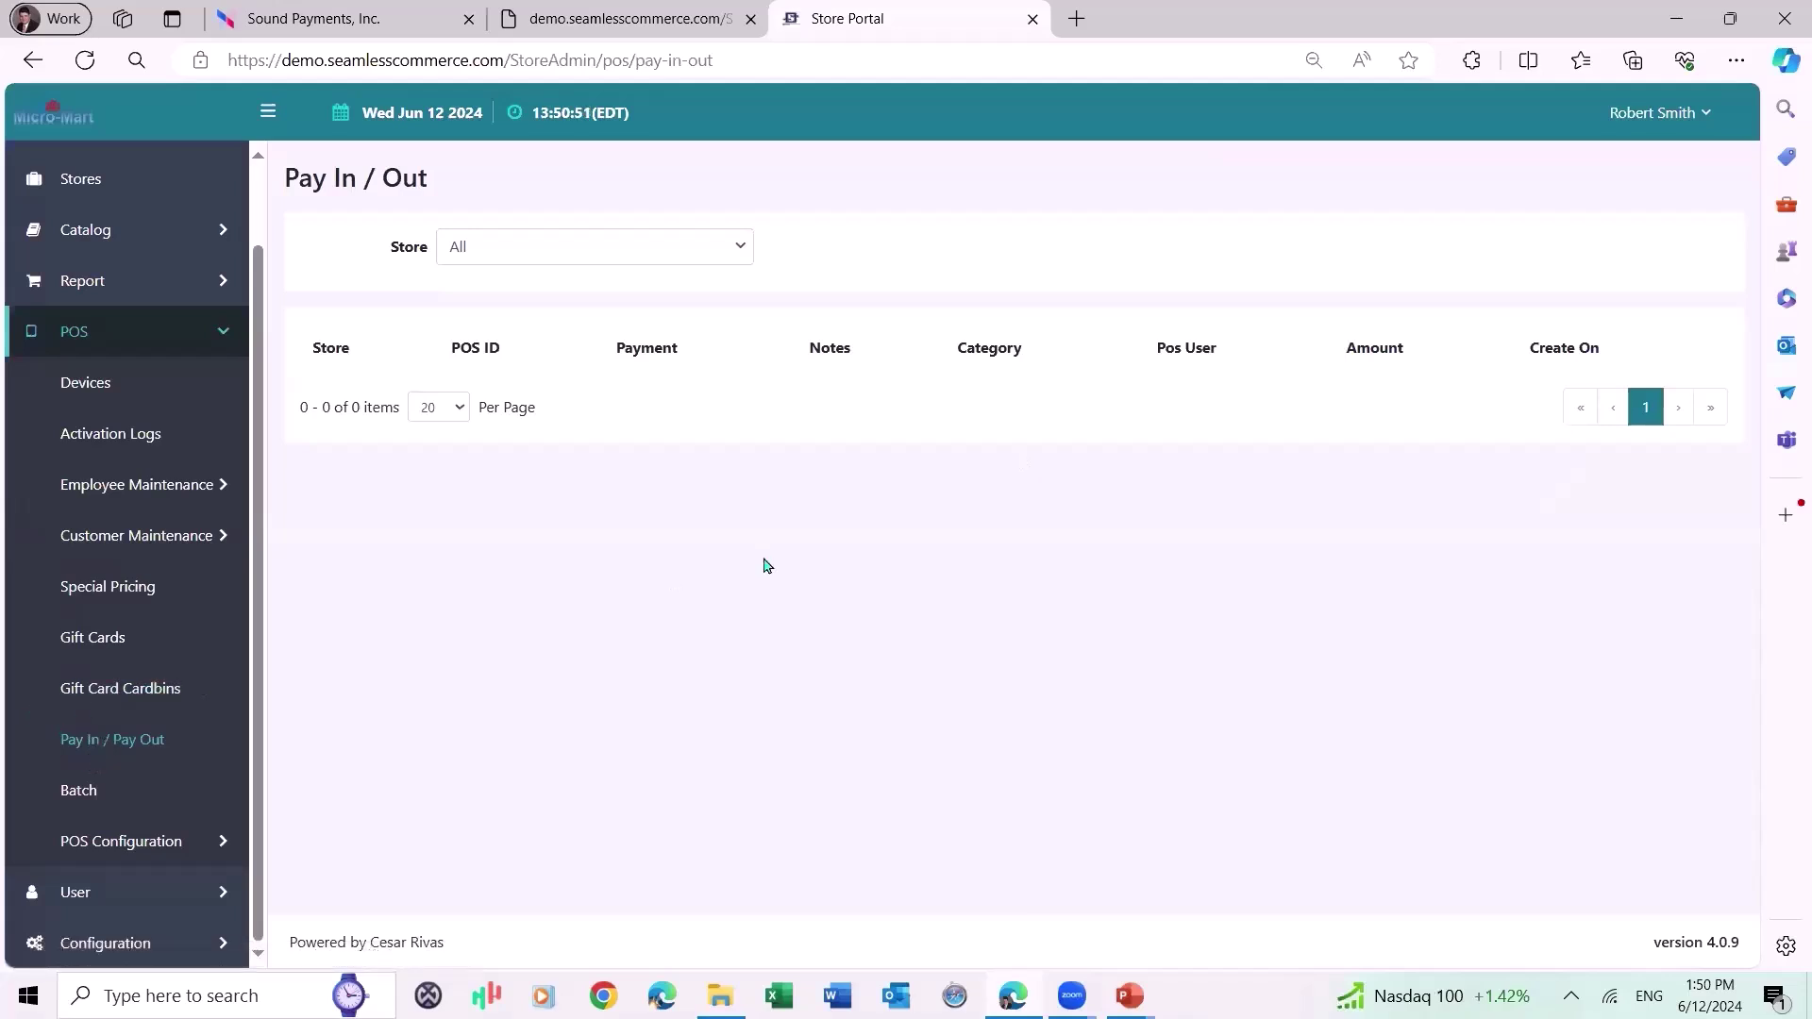
pyautogui.click(513, 245)
pyautogui.click(519, 324)
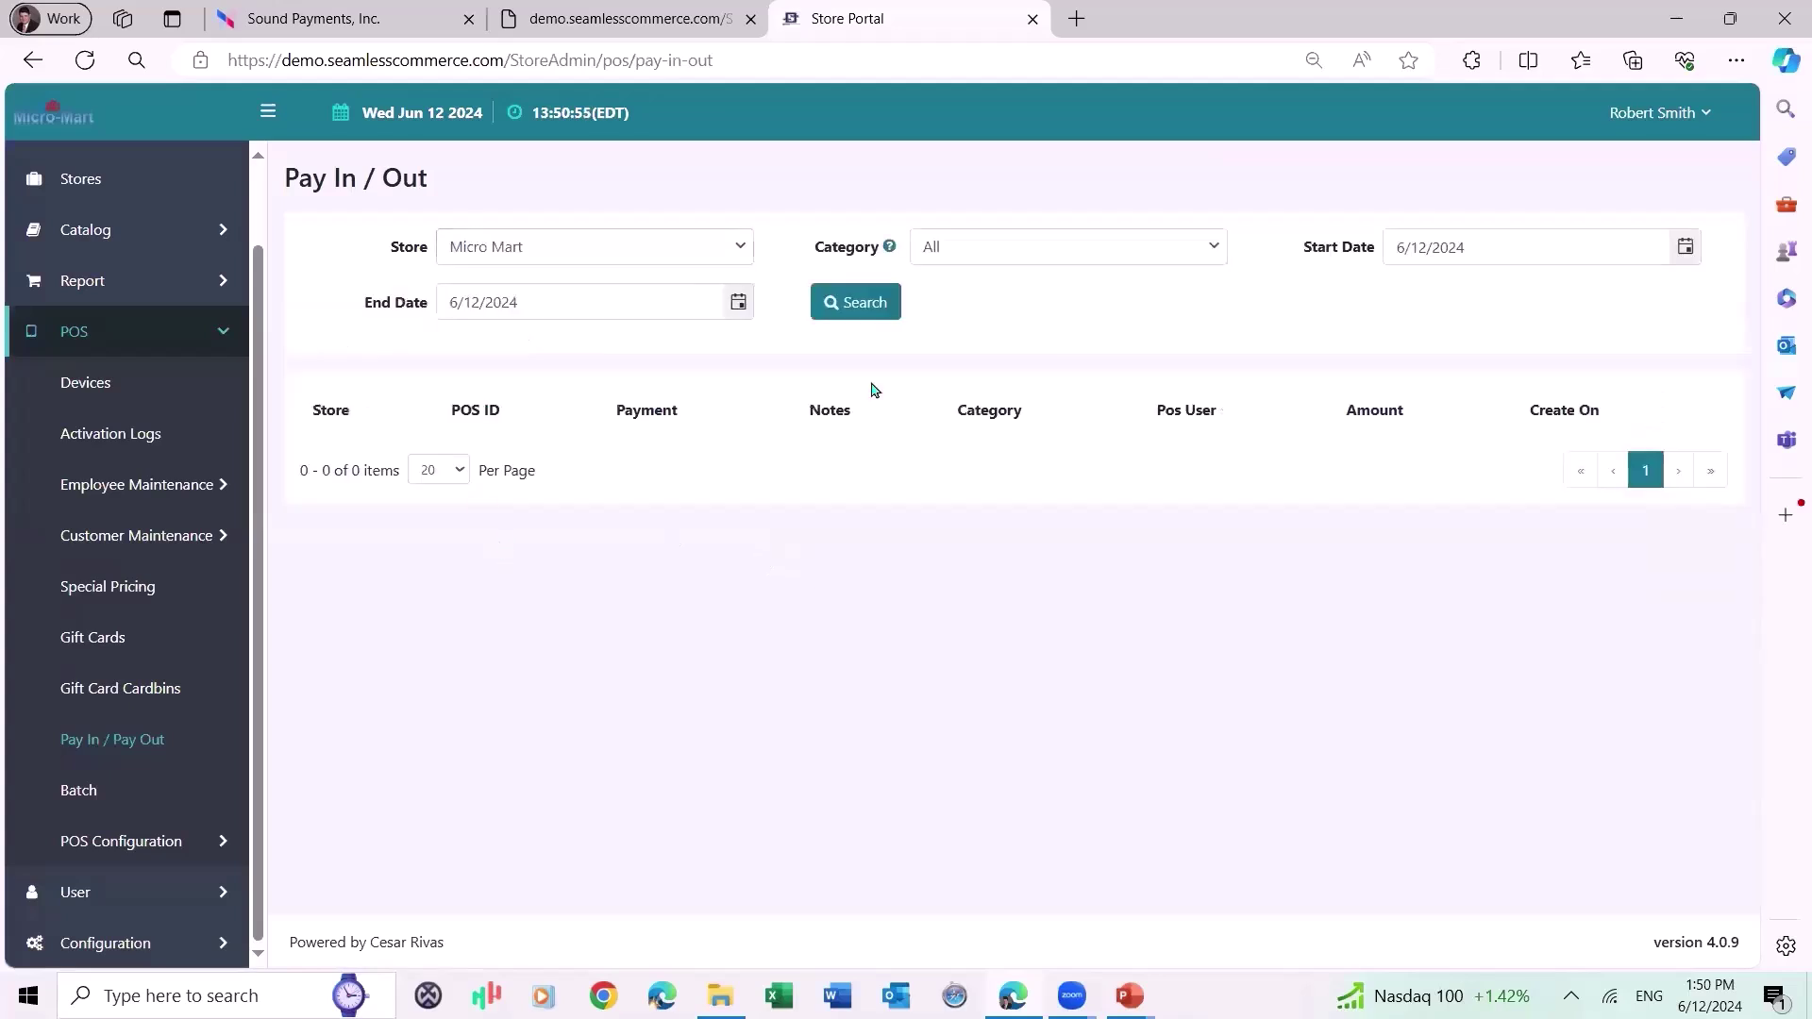
pyautogui.click(854, 299)
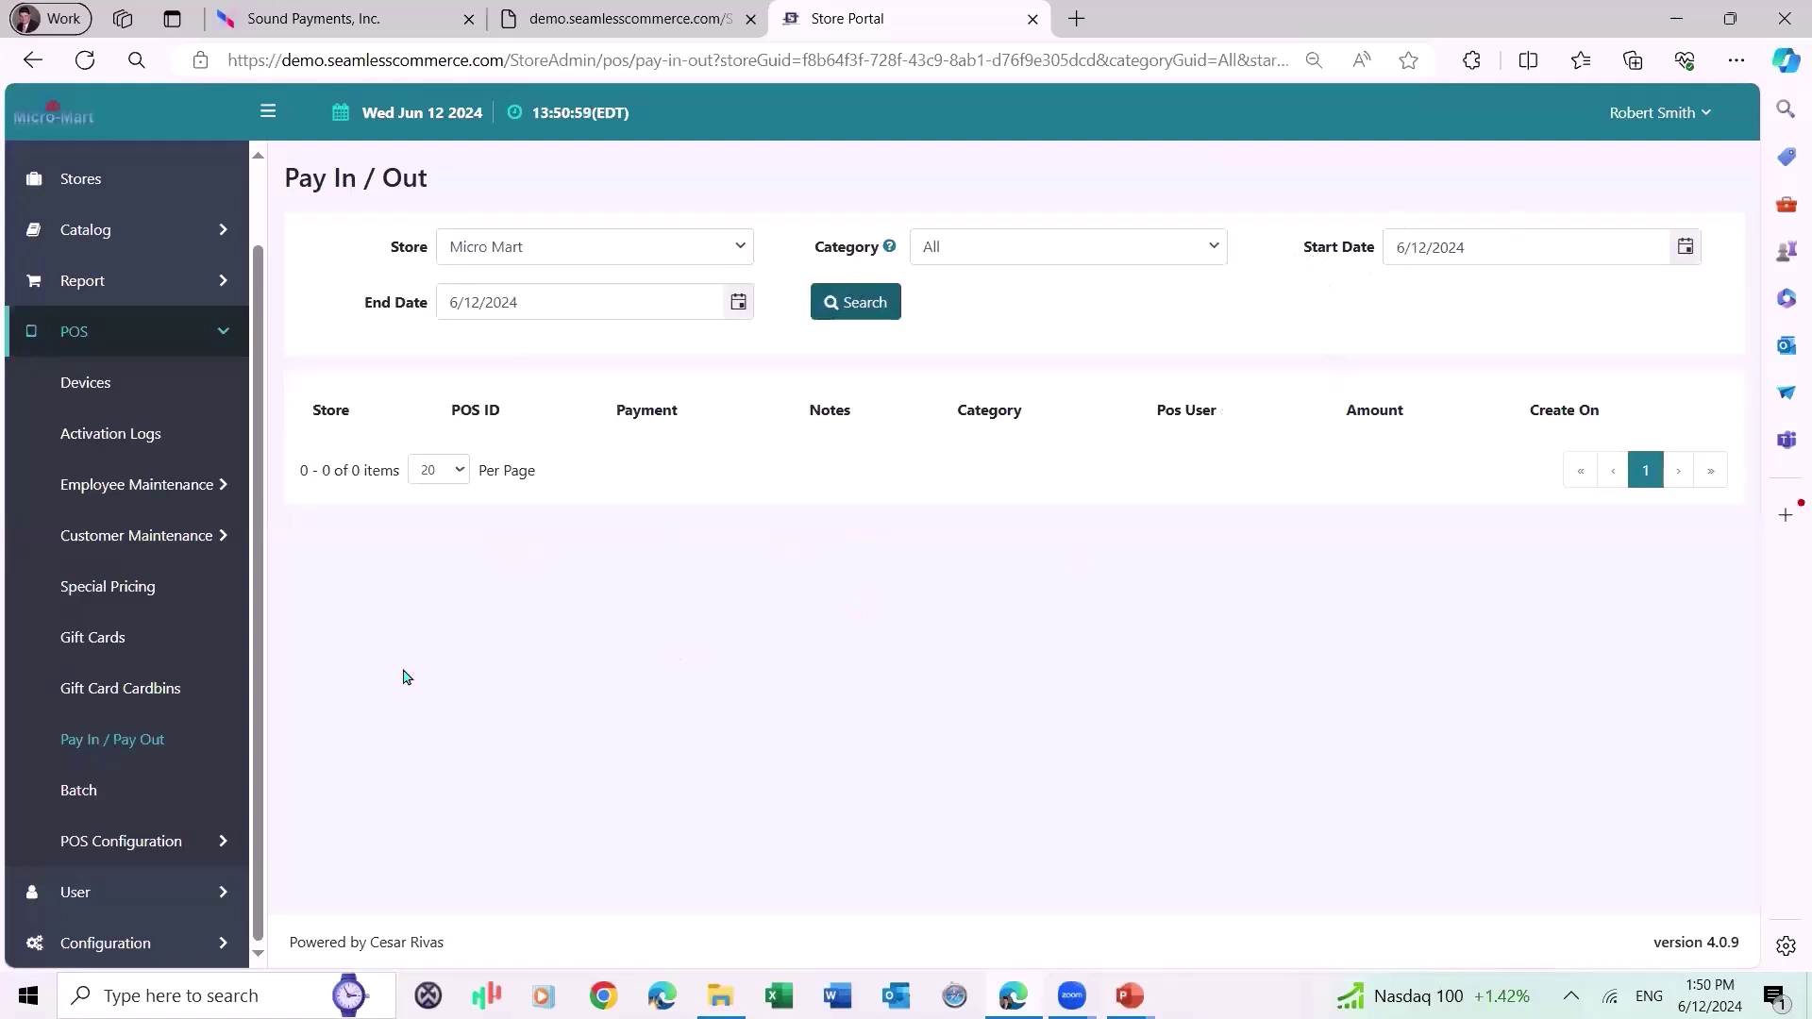
# Check the Sound Payments remote terminal view, switch back to the Store Portal and review the catalog's categories.
pyautogui.click(302, 18)
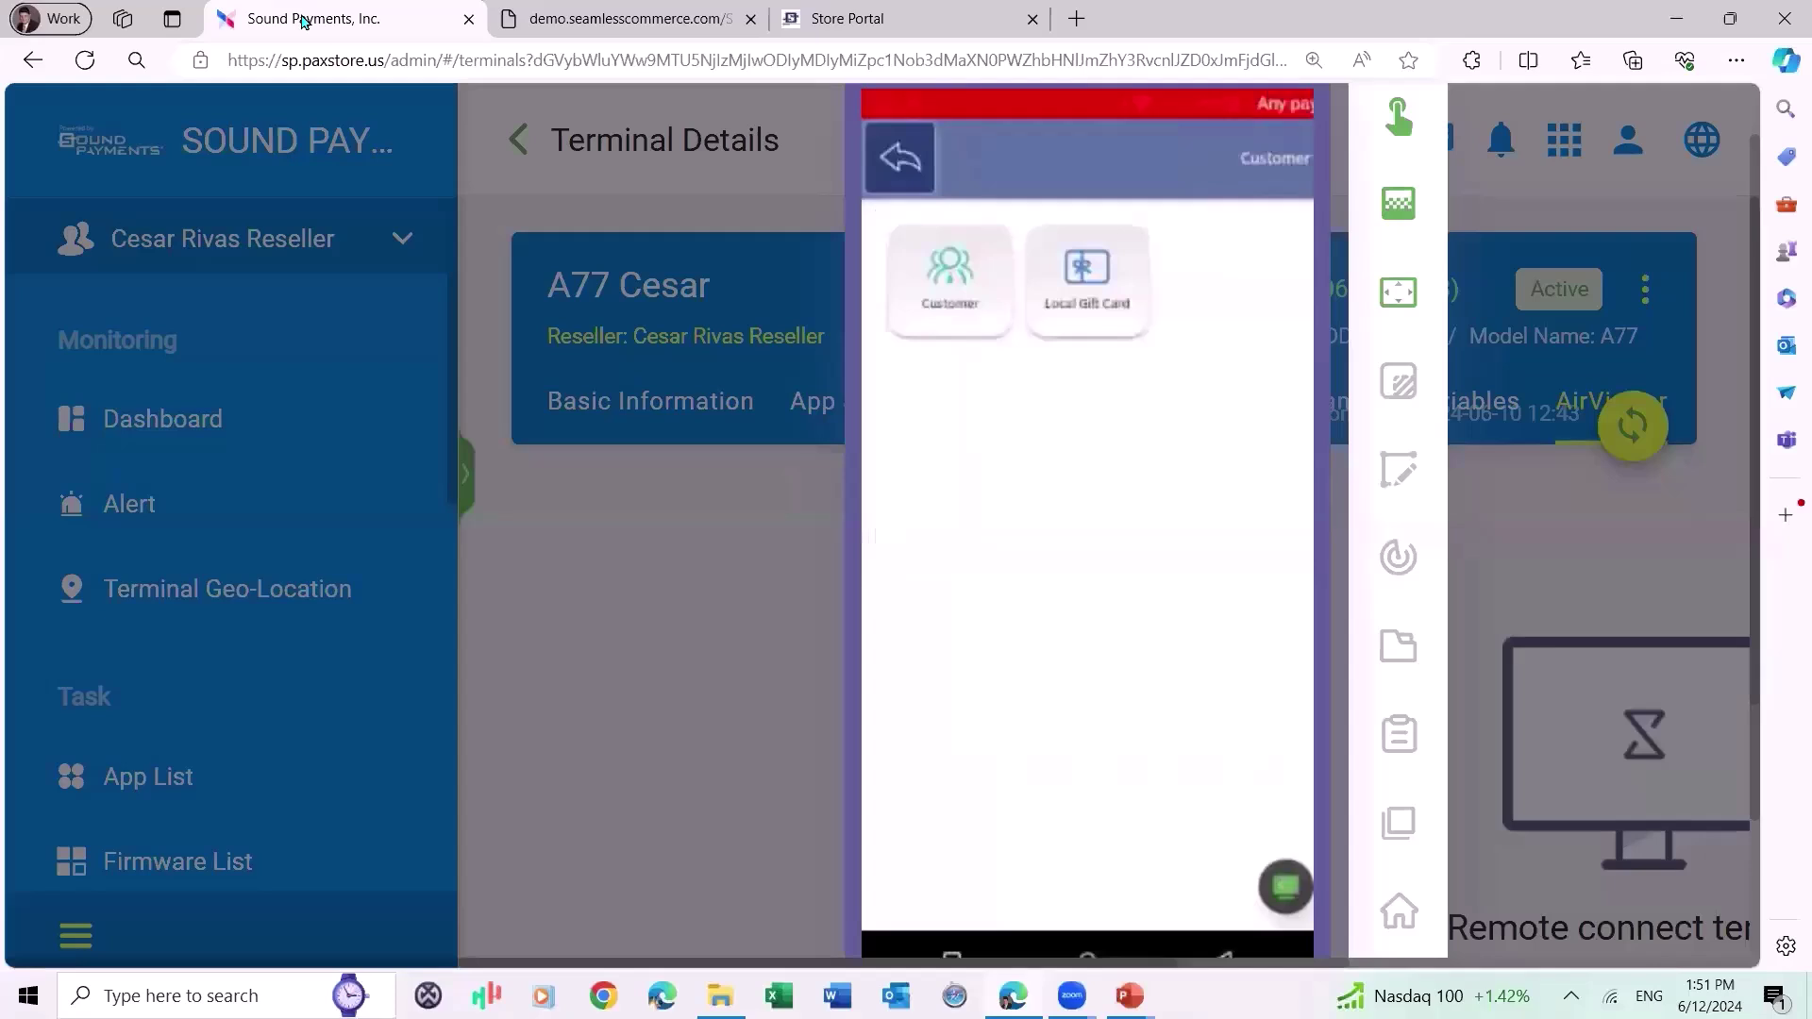
pyautogui.click(673, 9)
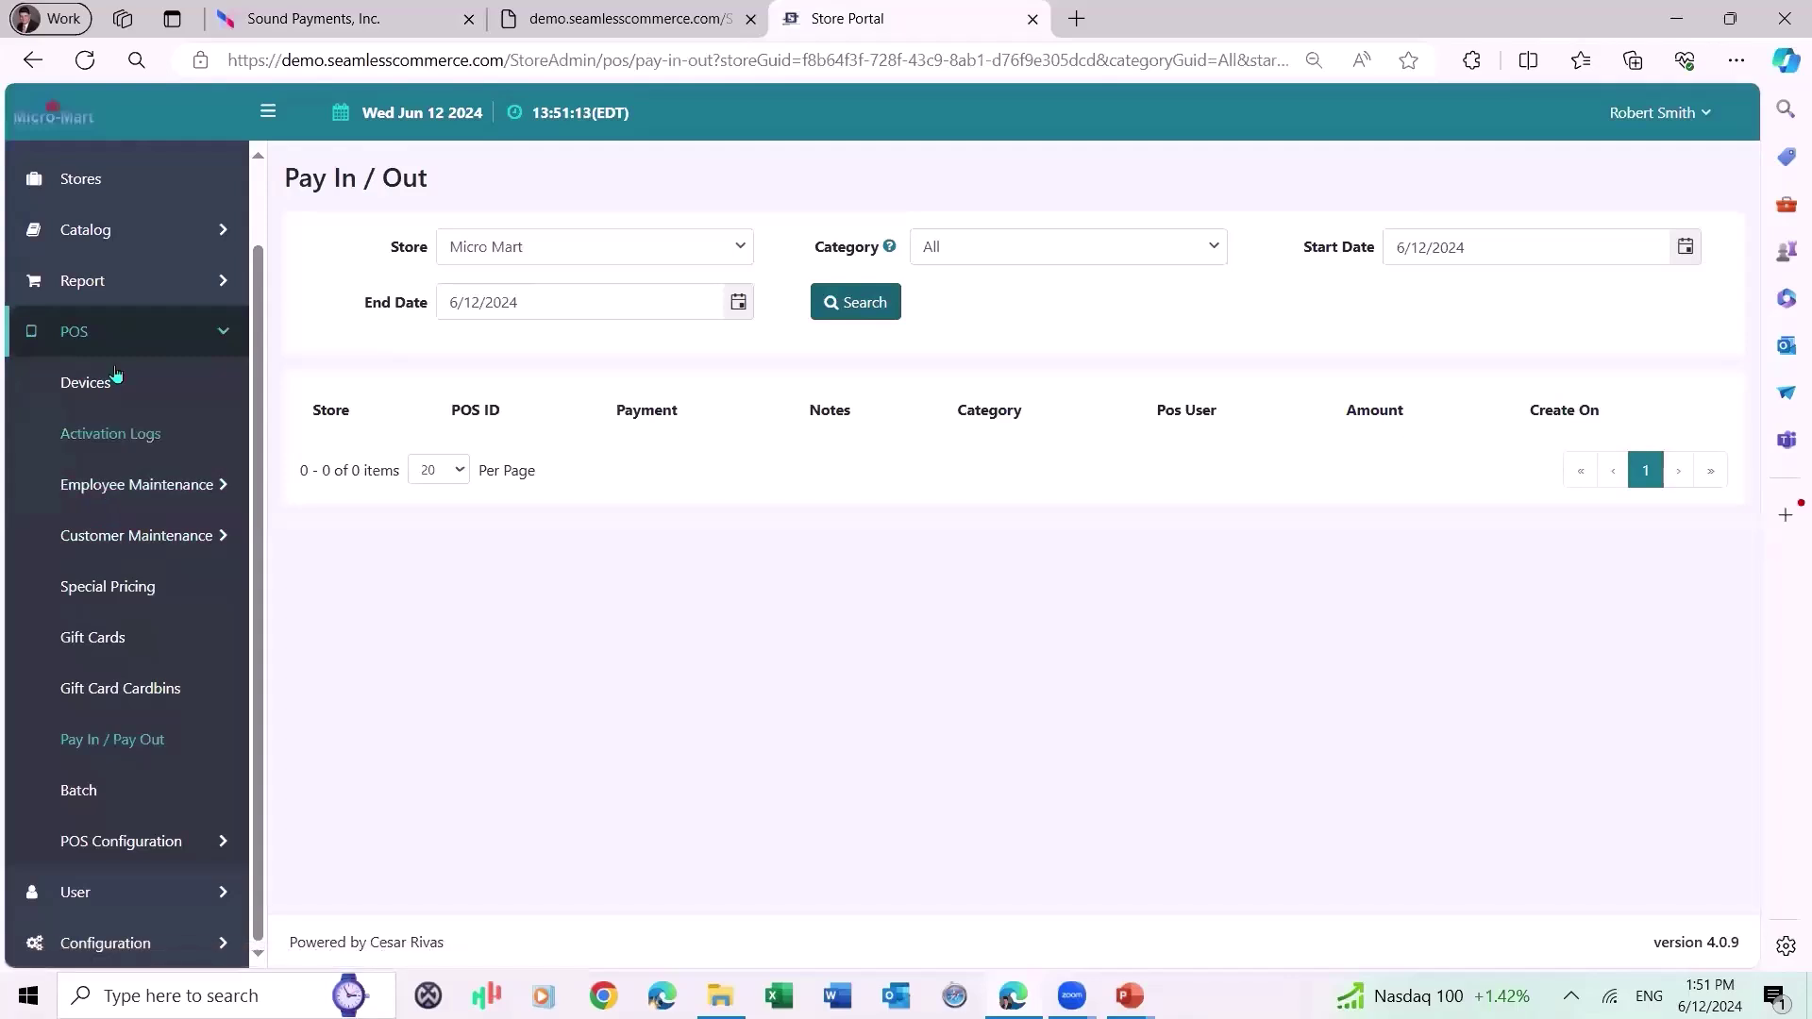
pyautogui.click(115, 231)
pyautogui.click(99, 427)
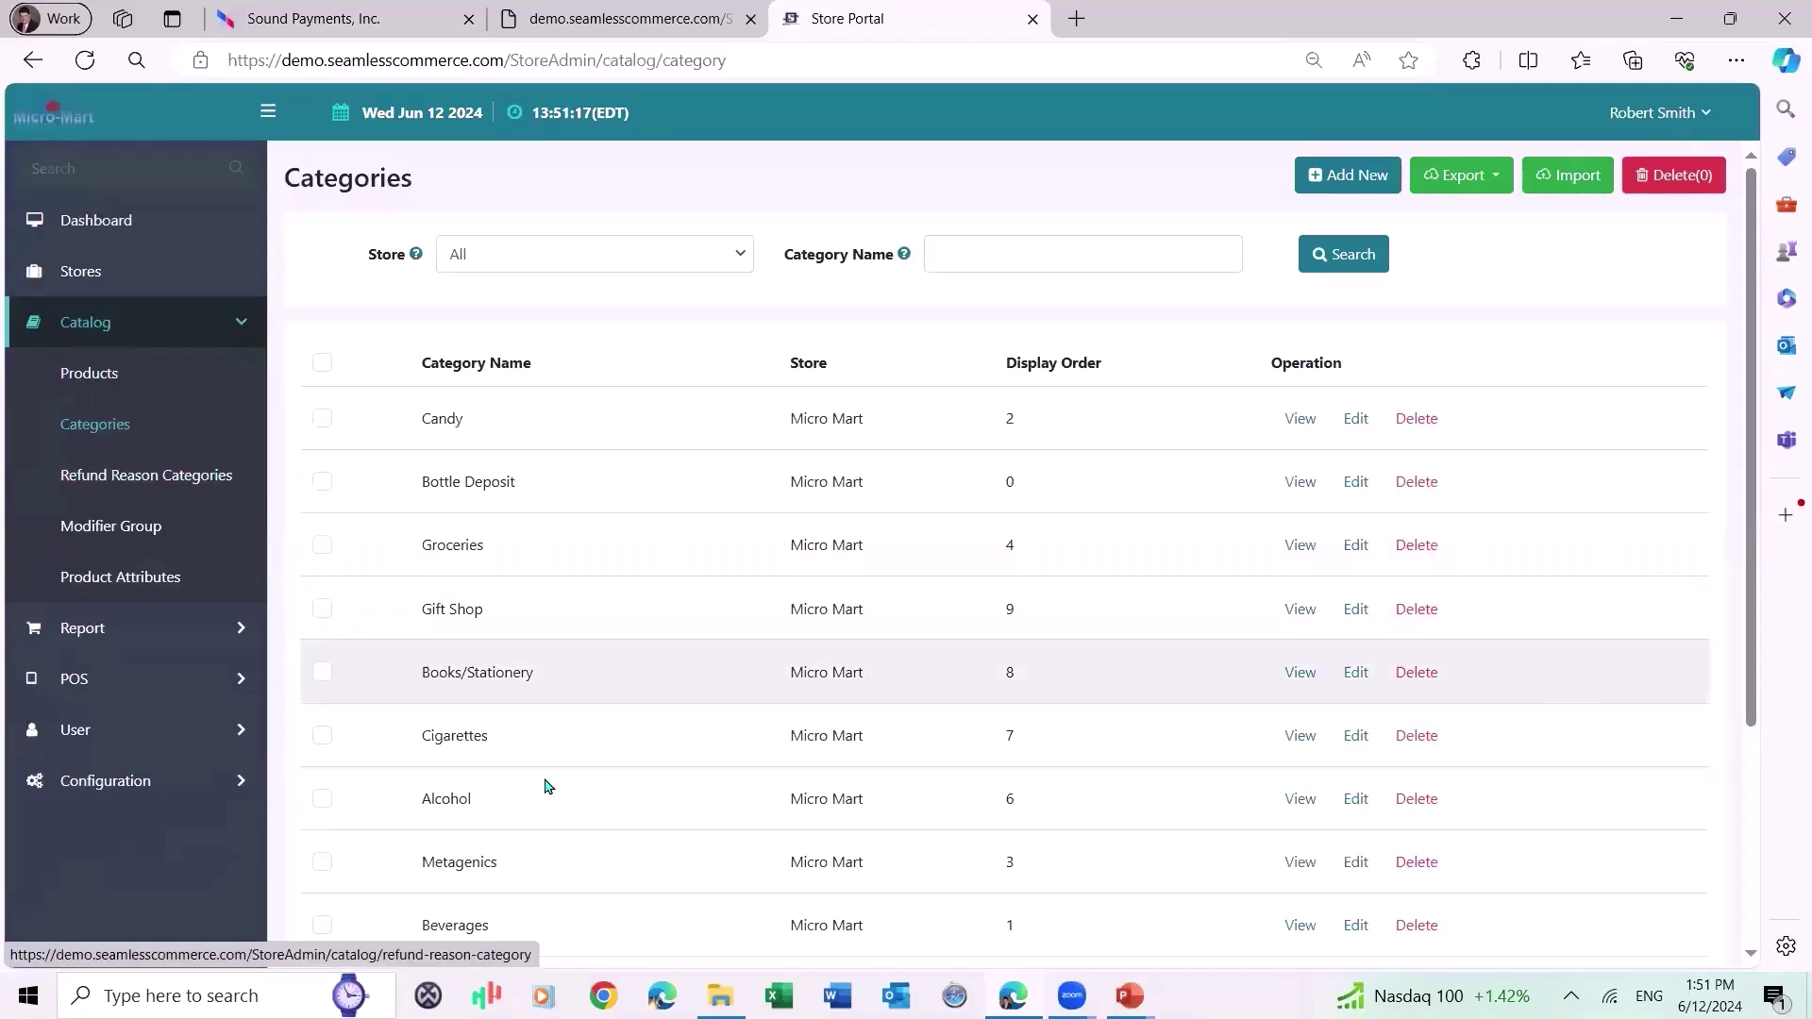
pyautogui.scroll(-3, 857, 604)
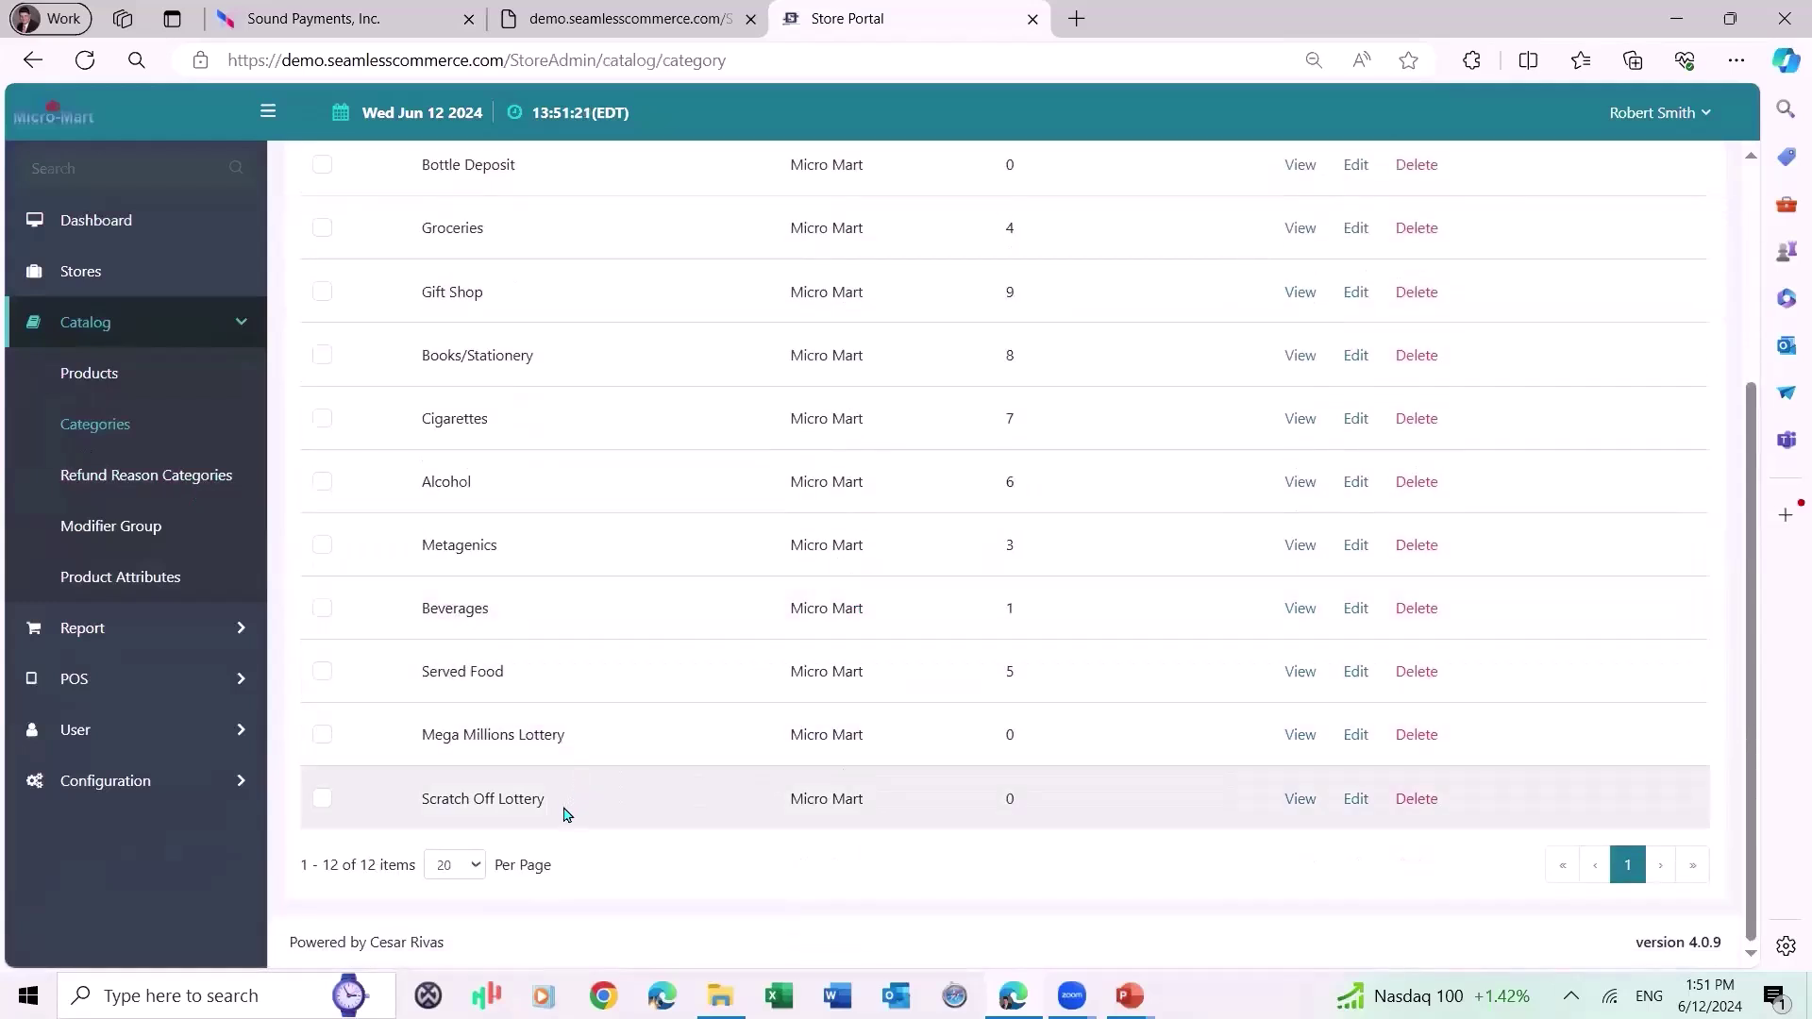
# Review the category information of the Mega Millions Lottery category and return to the categories list.
pyautogui.click(1352, 737)
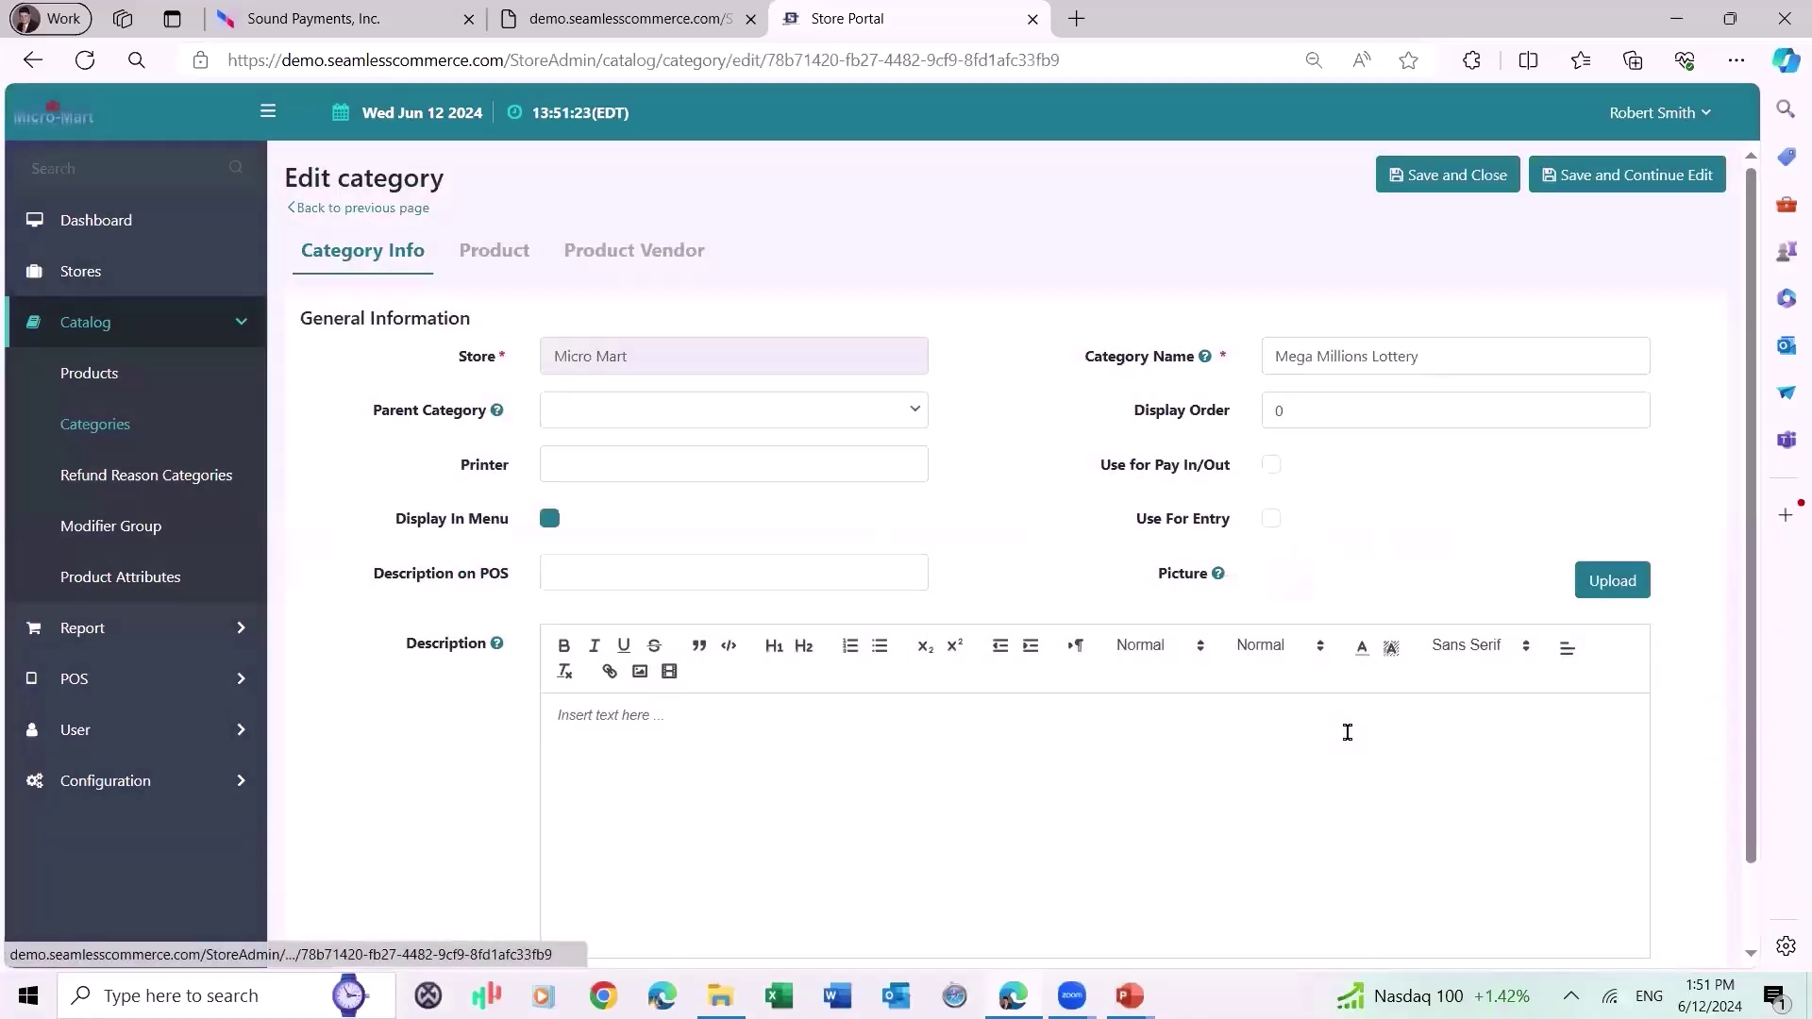
pyautogui.click(345, 207)
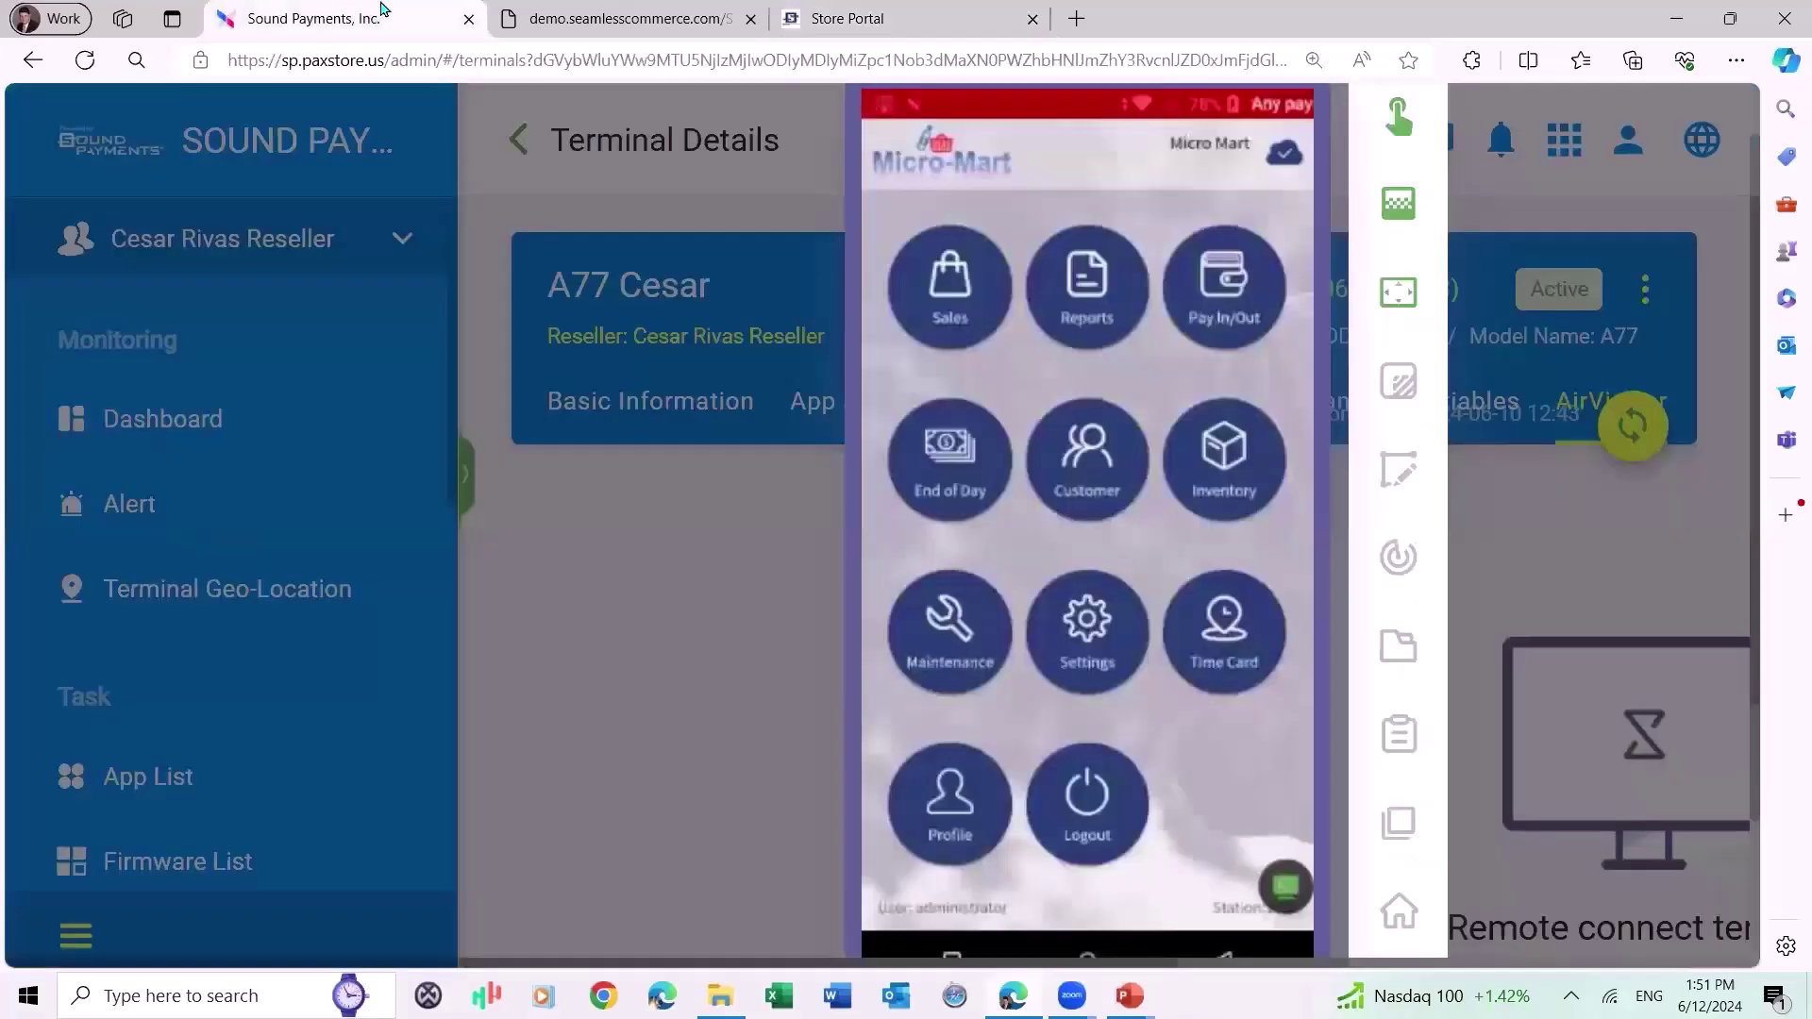
# On the remotely viewed terminal, record and save a $5.00 Pay Out under the Scratch Off Lottery category.
pyautogui.click(360, 33)
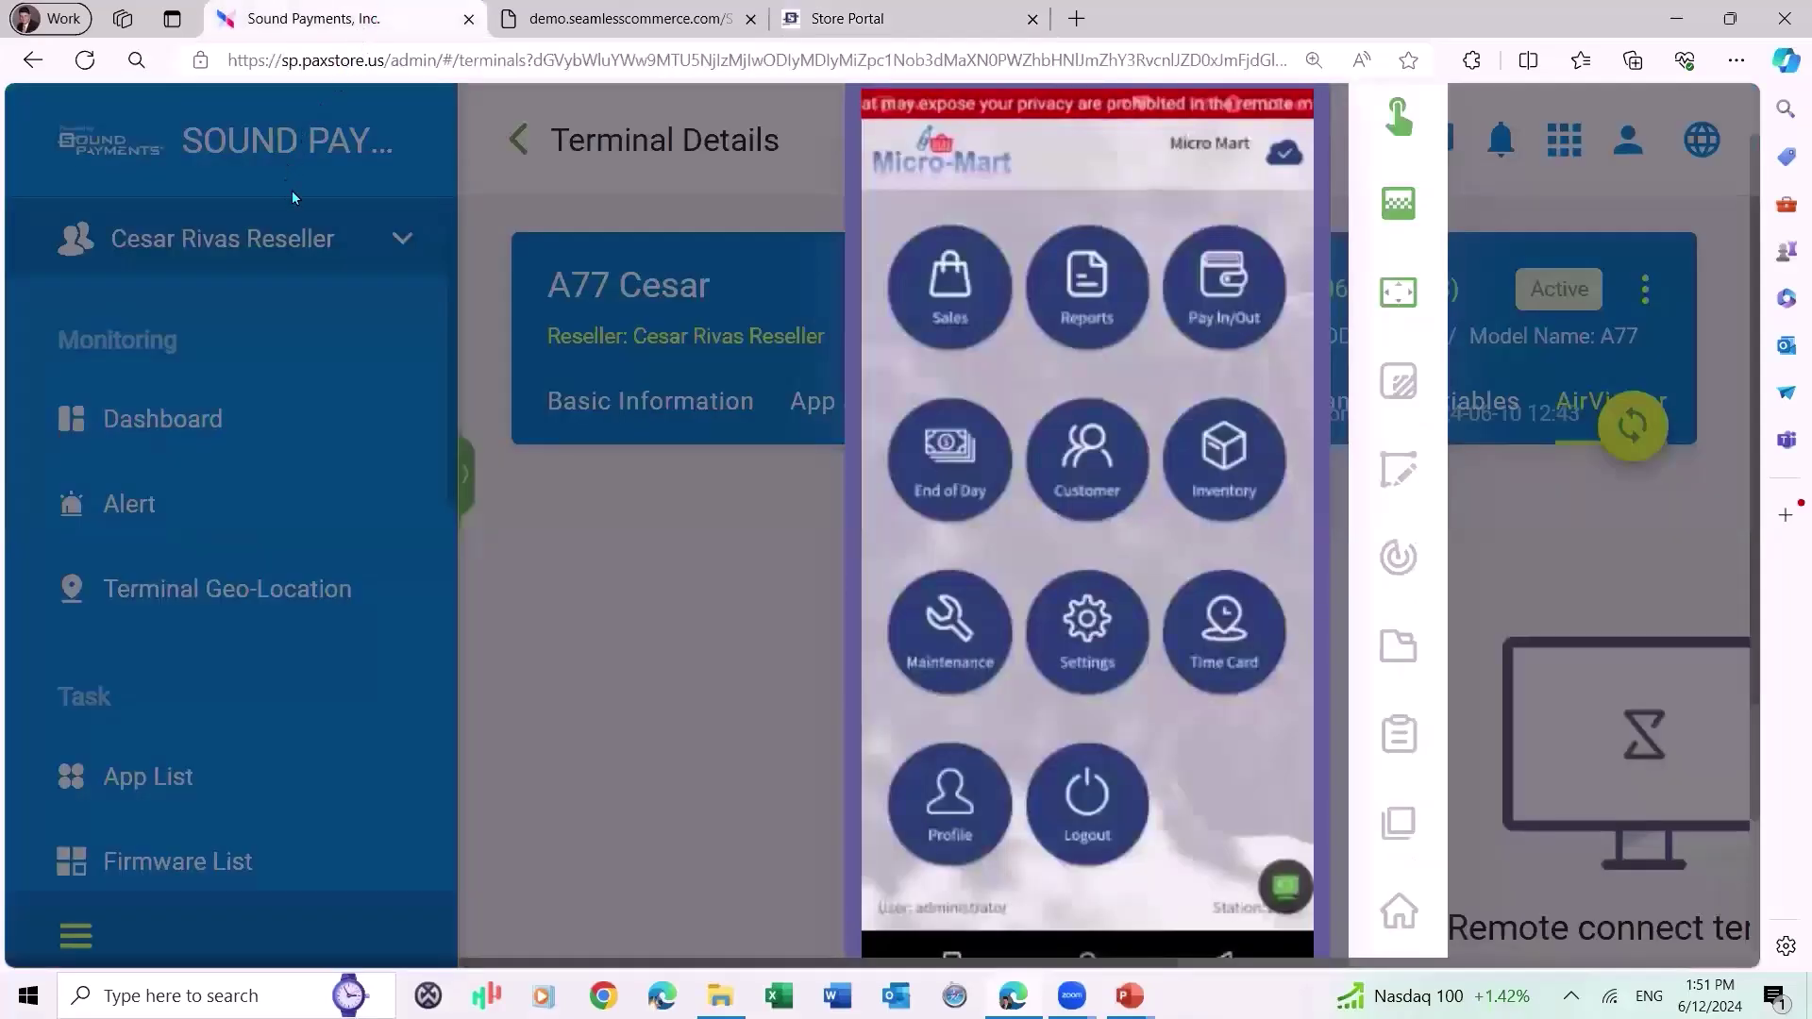
pyautogui.click(1224, 288)
pyautogui.click(1224, 295)
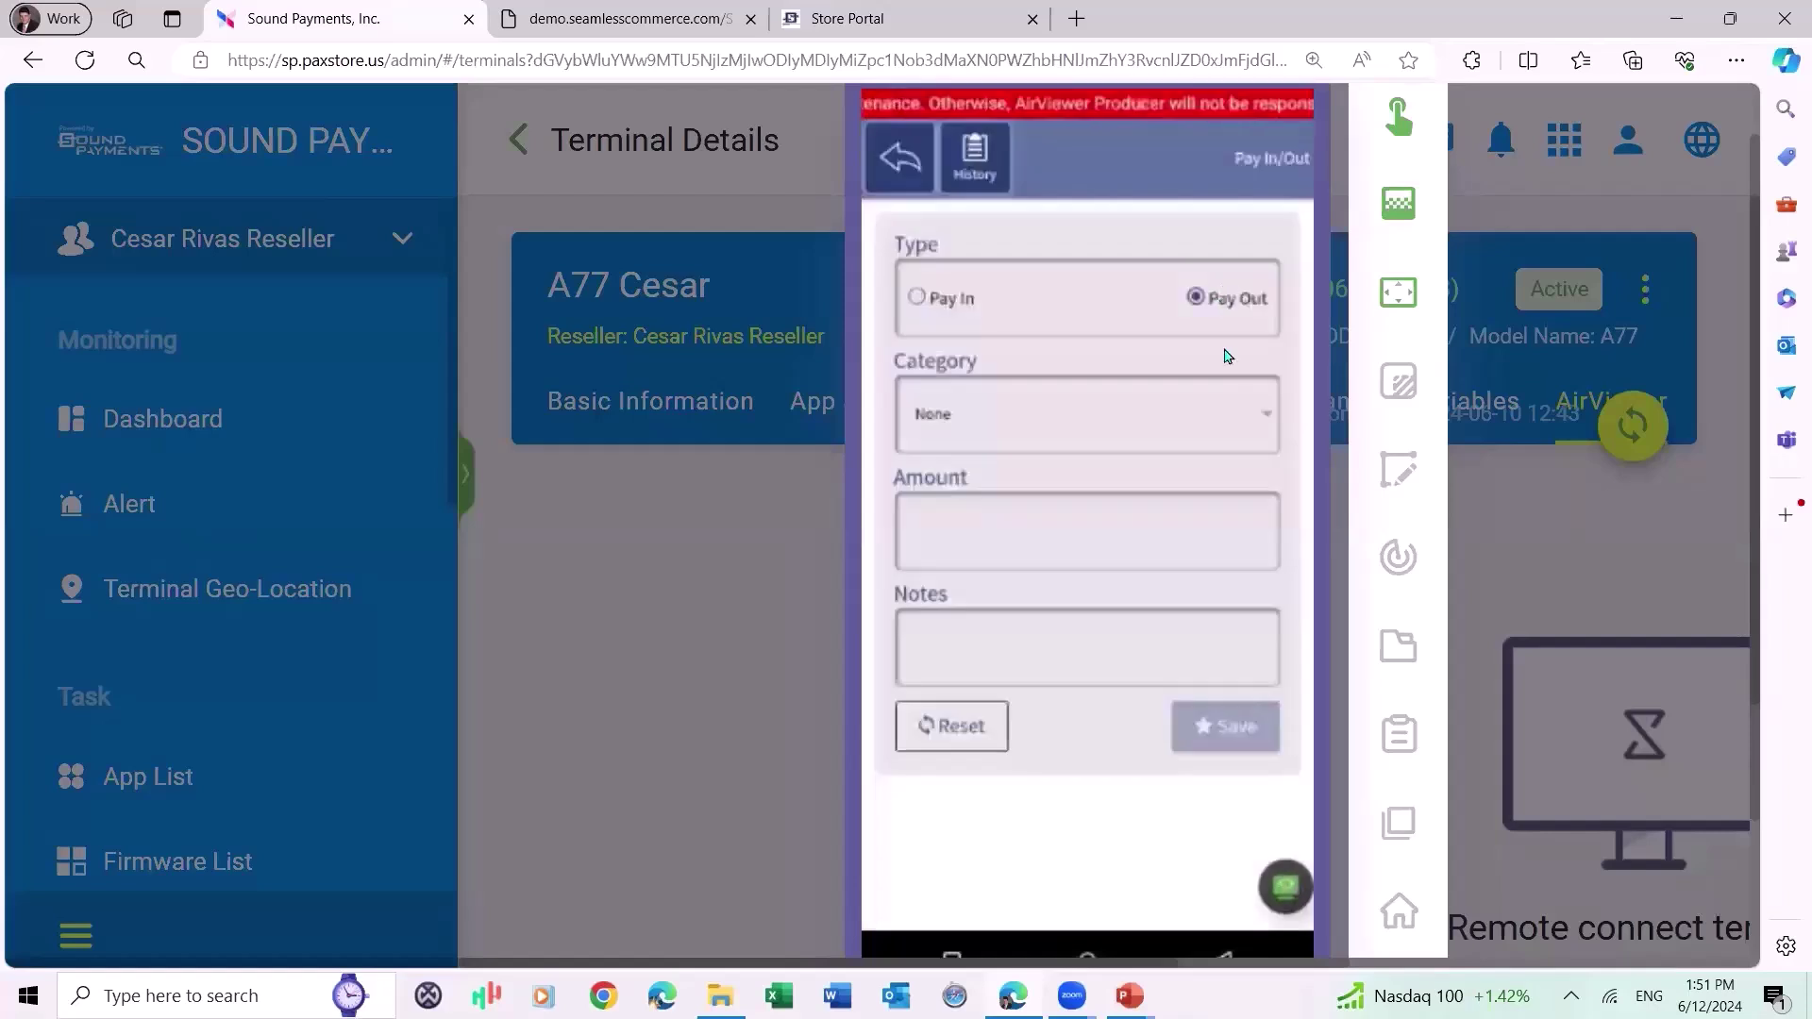
pyautogui.click(1153, 433)
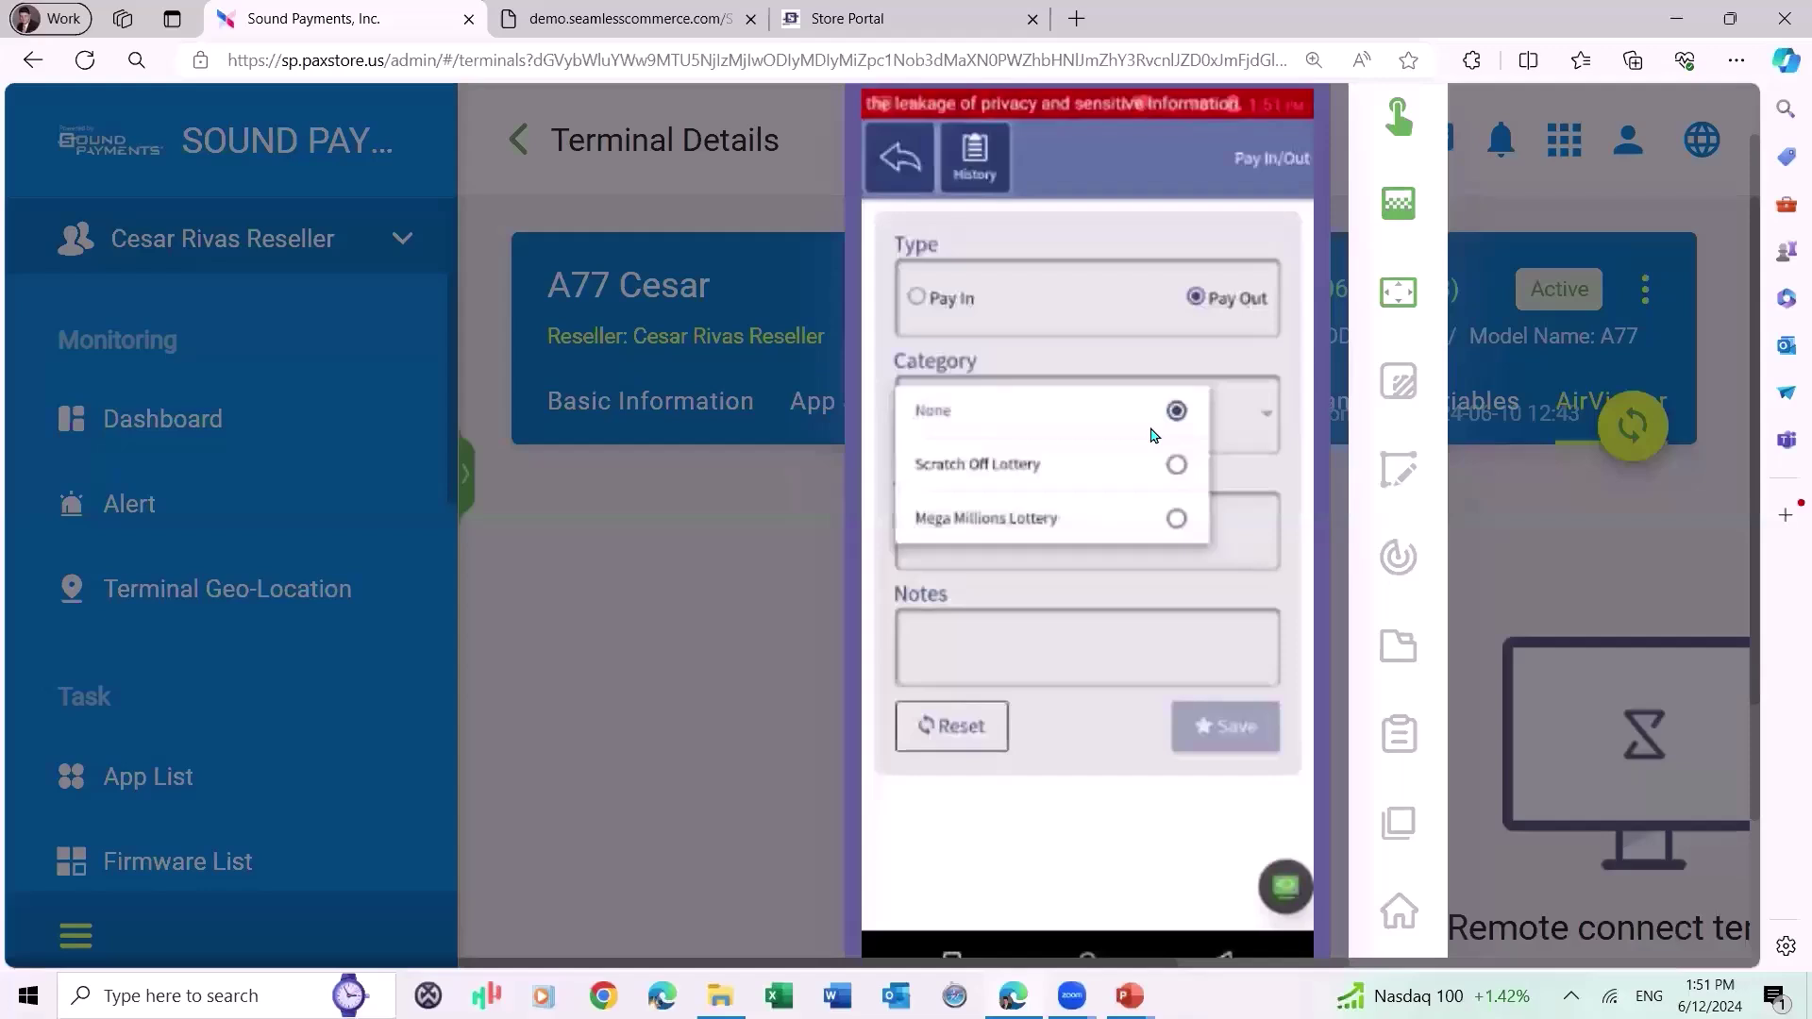
pyautogui.click(1153, 435)
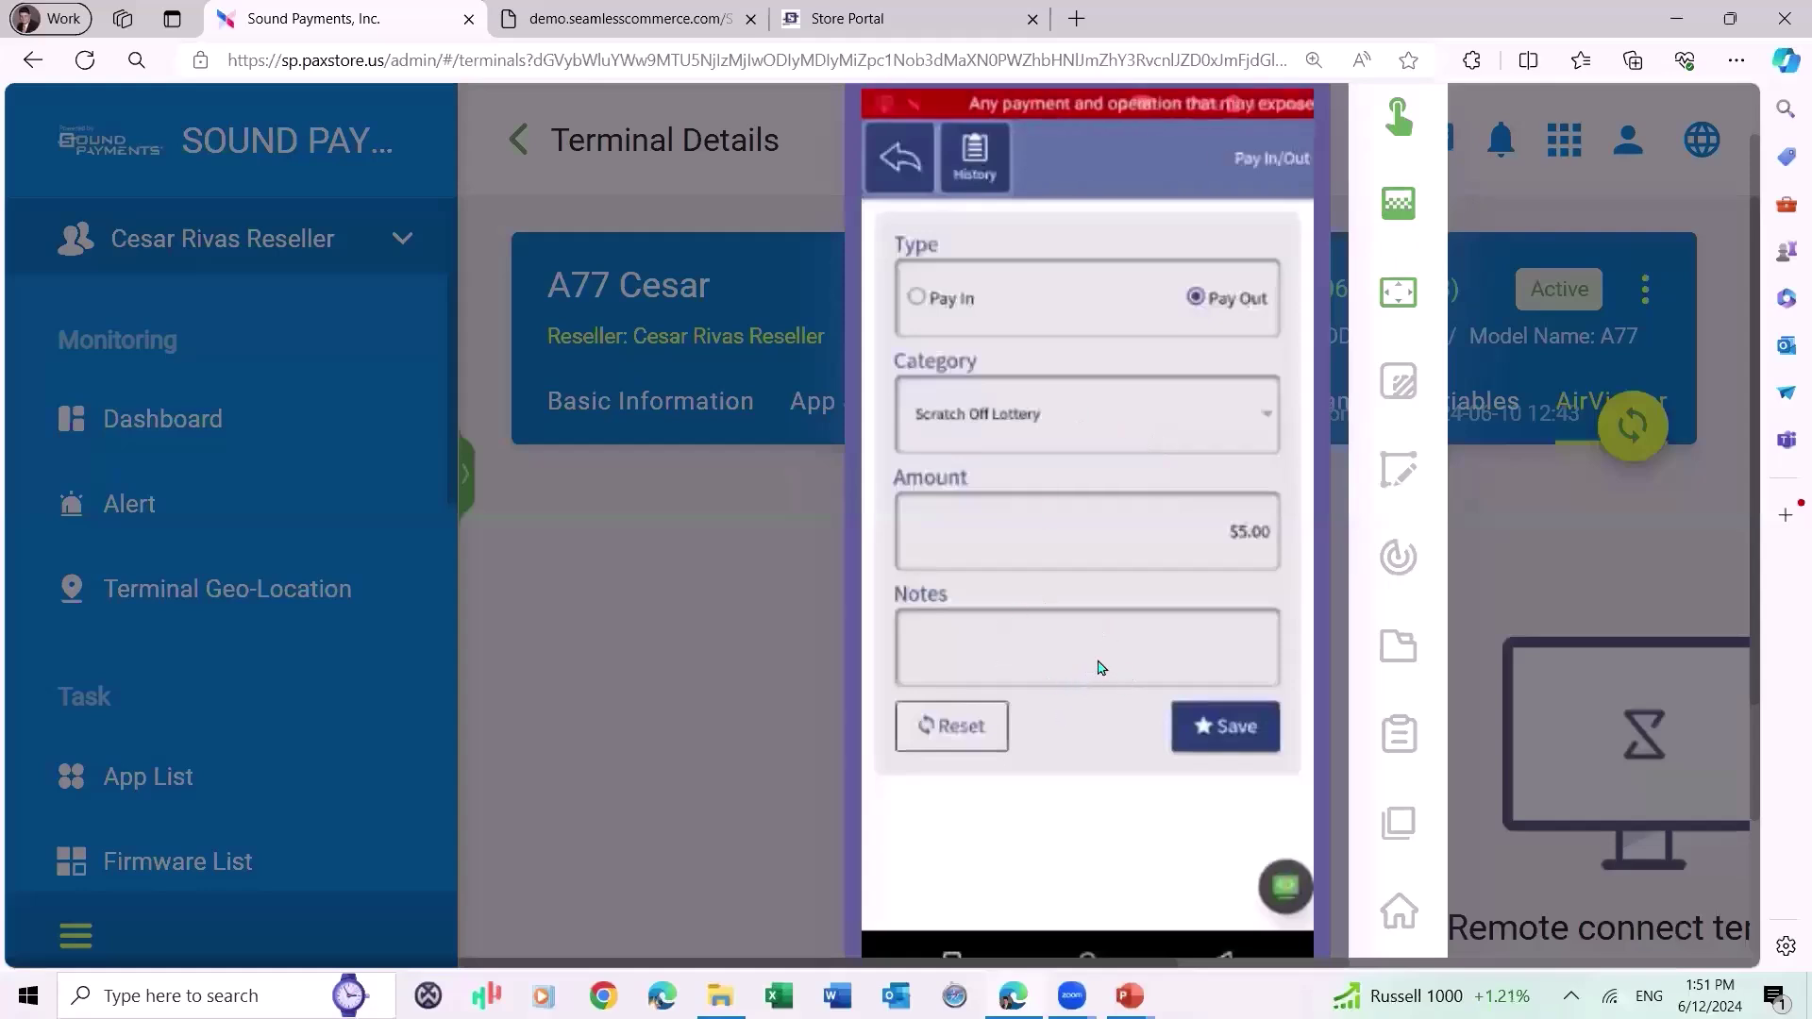
pyautogui.click(1254, 739)
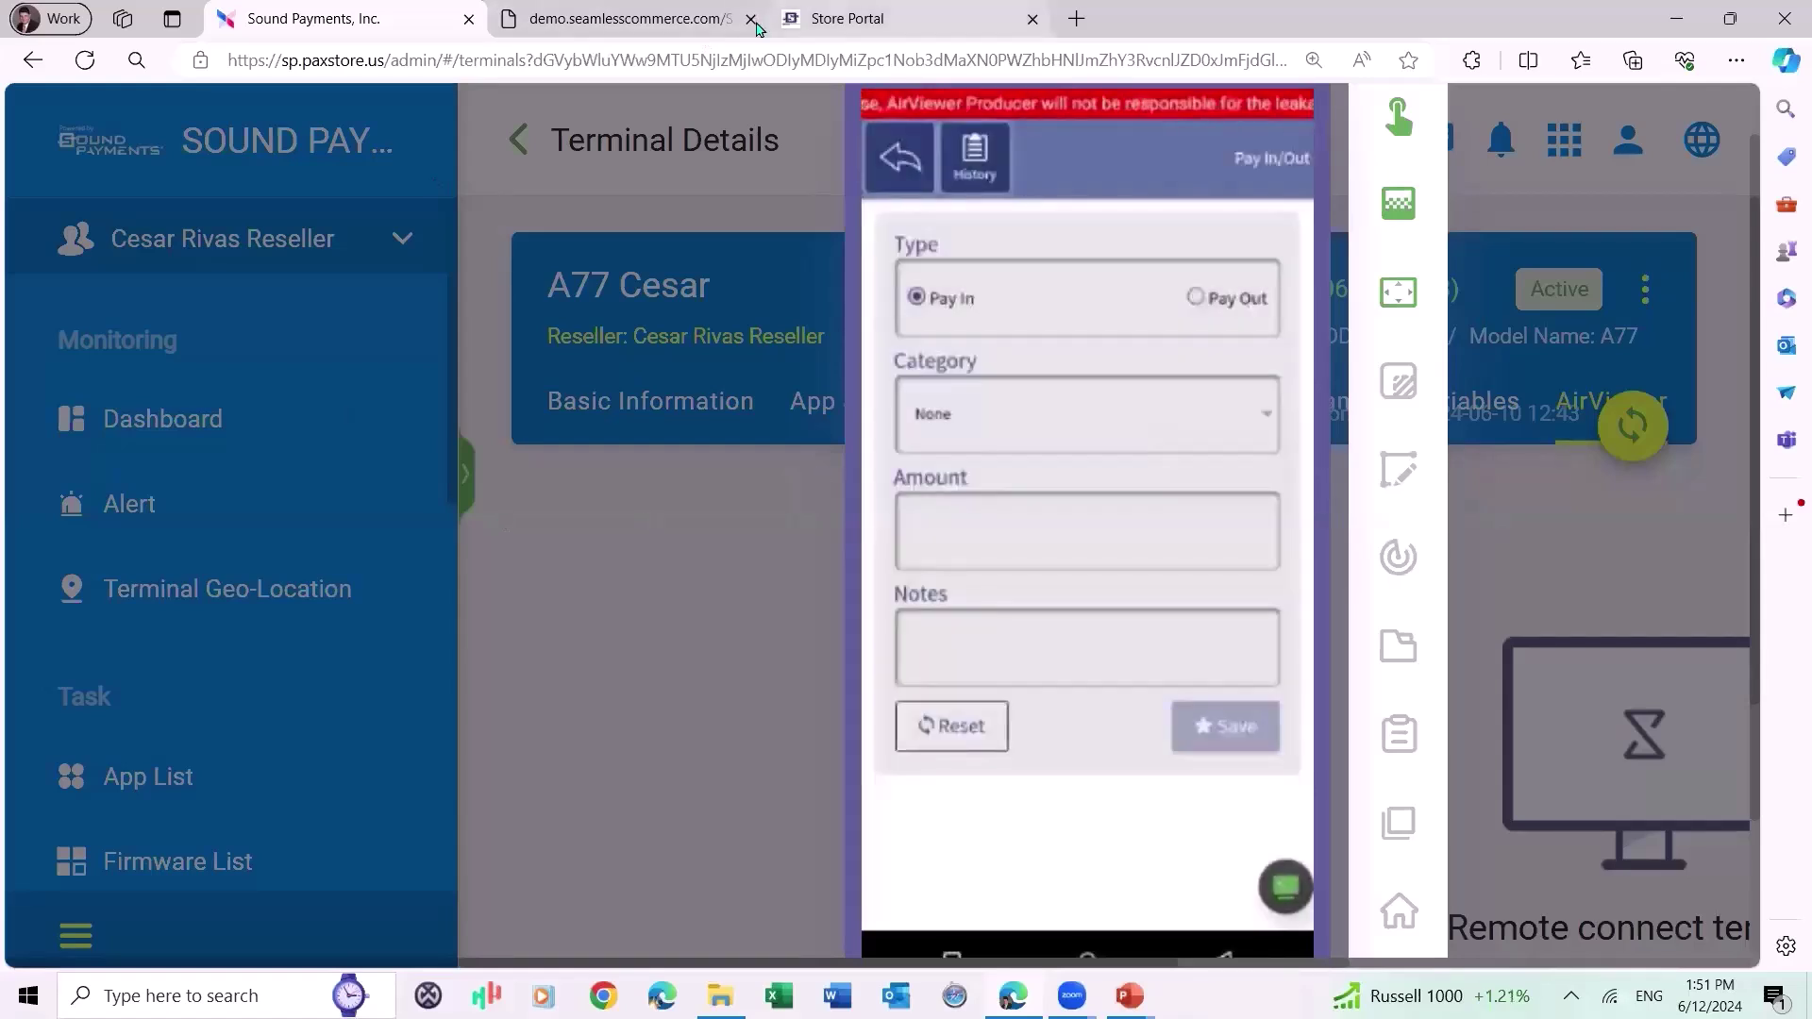
# Switch back to the Store Portal and review the Scratch Off Lottery category's settings, returning to the categories list.
pyautogui.click(906, 19)
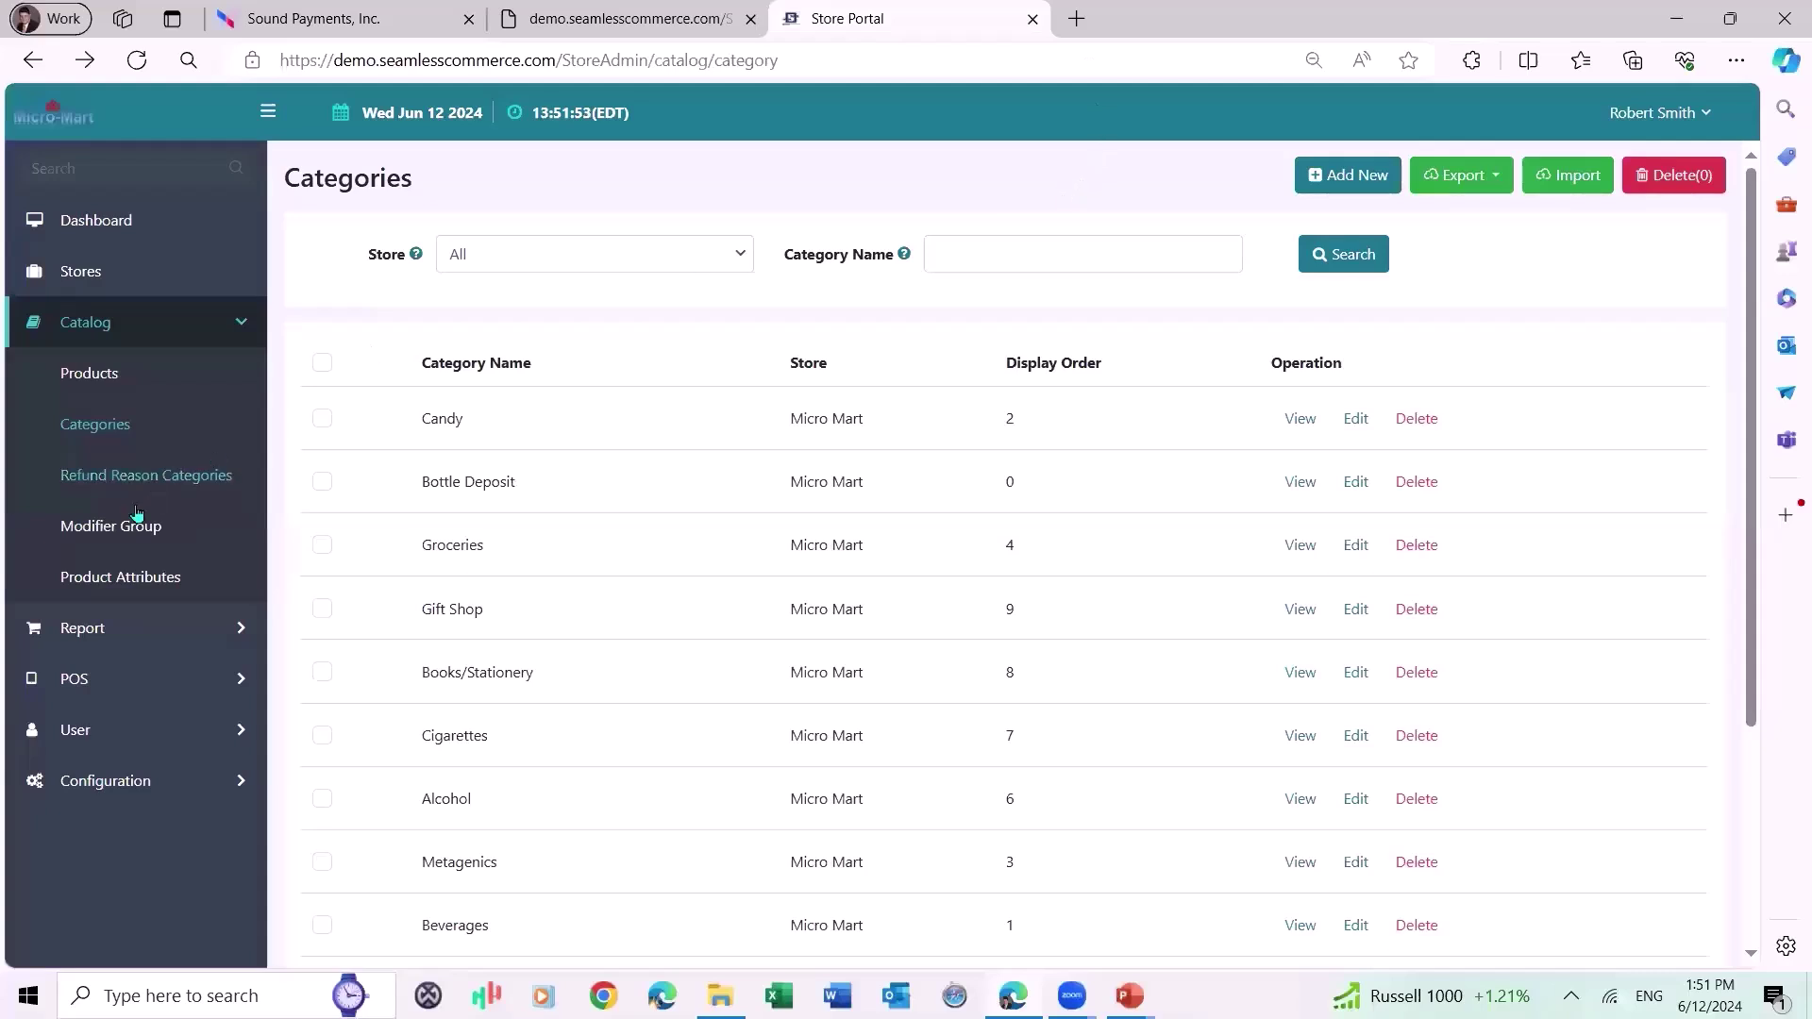
pyautogui.scroll(-4, 708, 926)
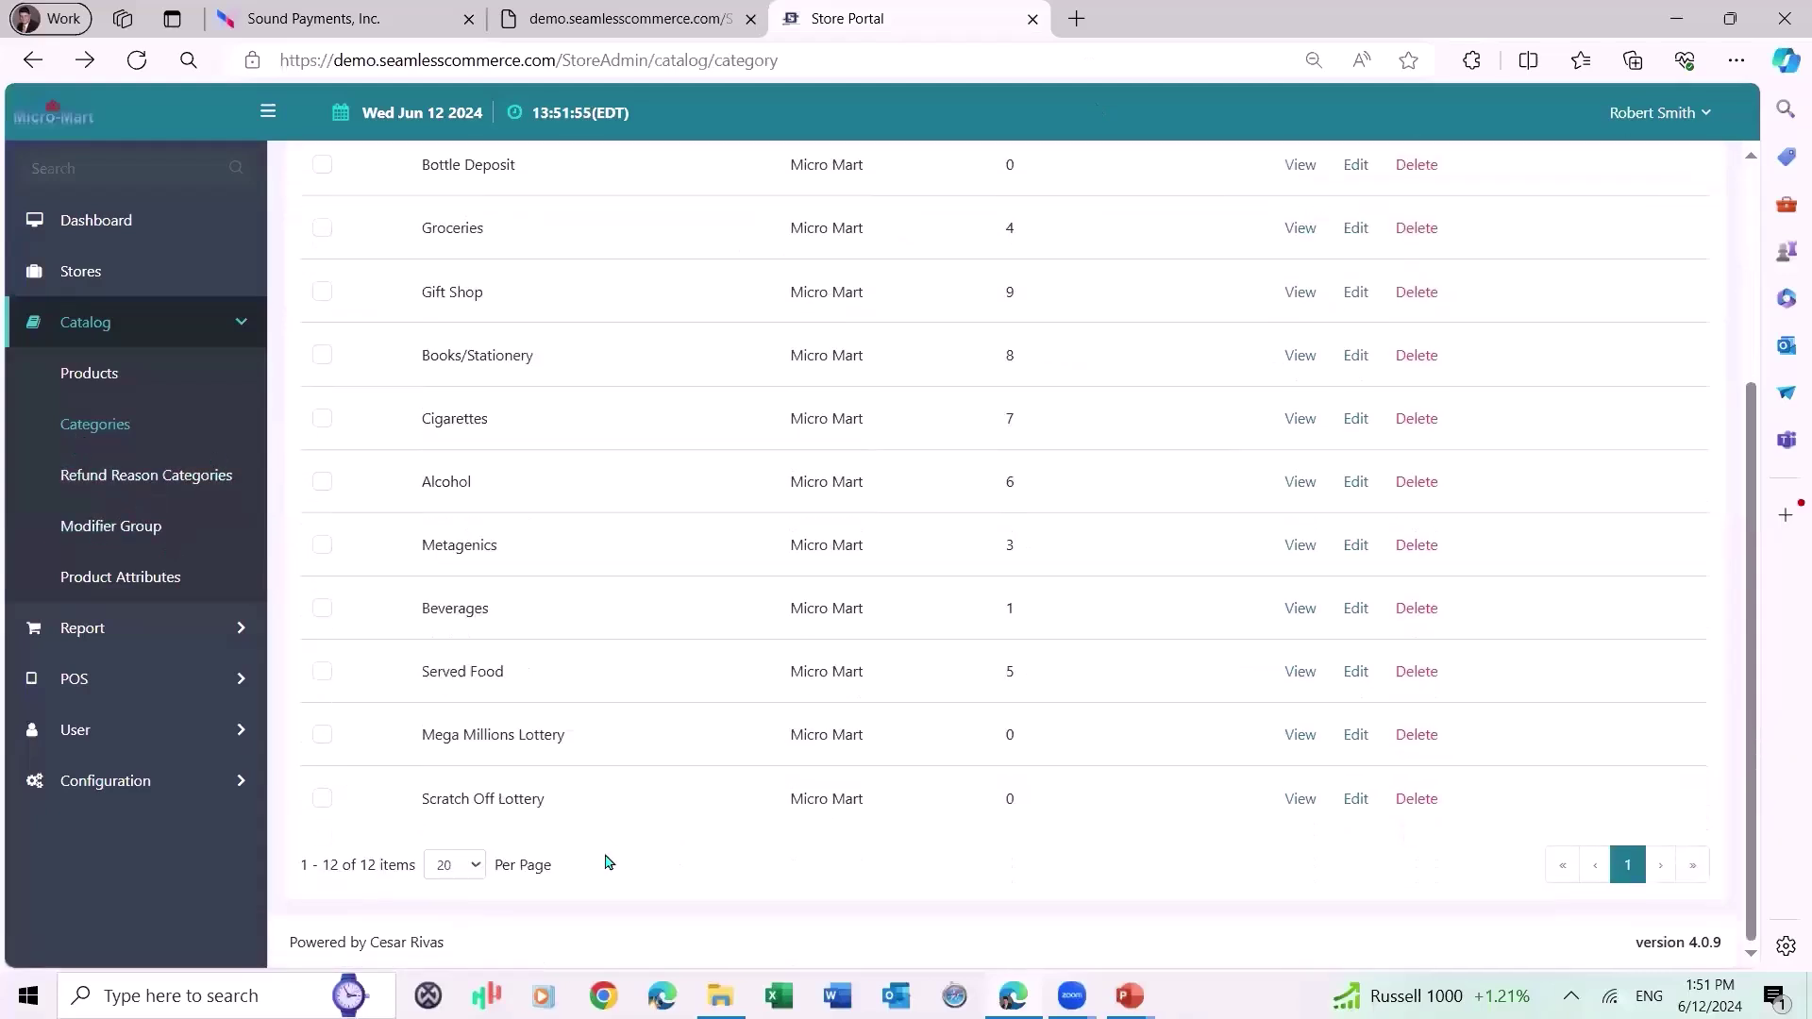
pyautogui.click(1350, 812)
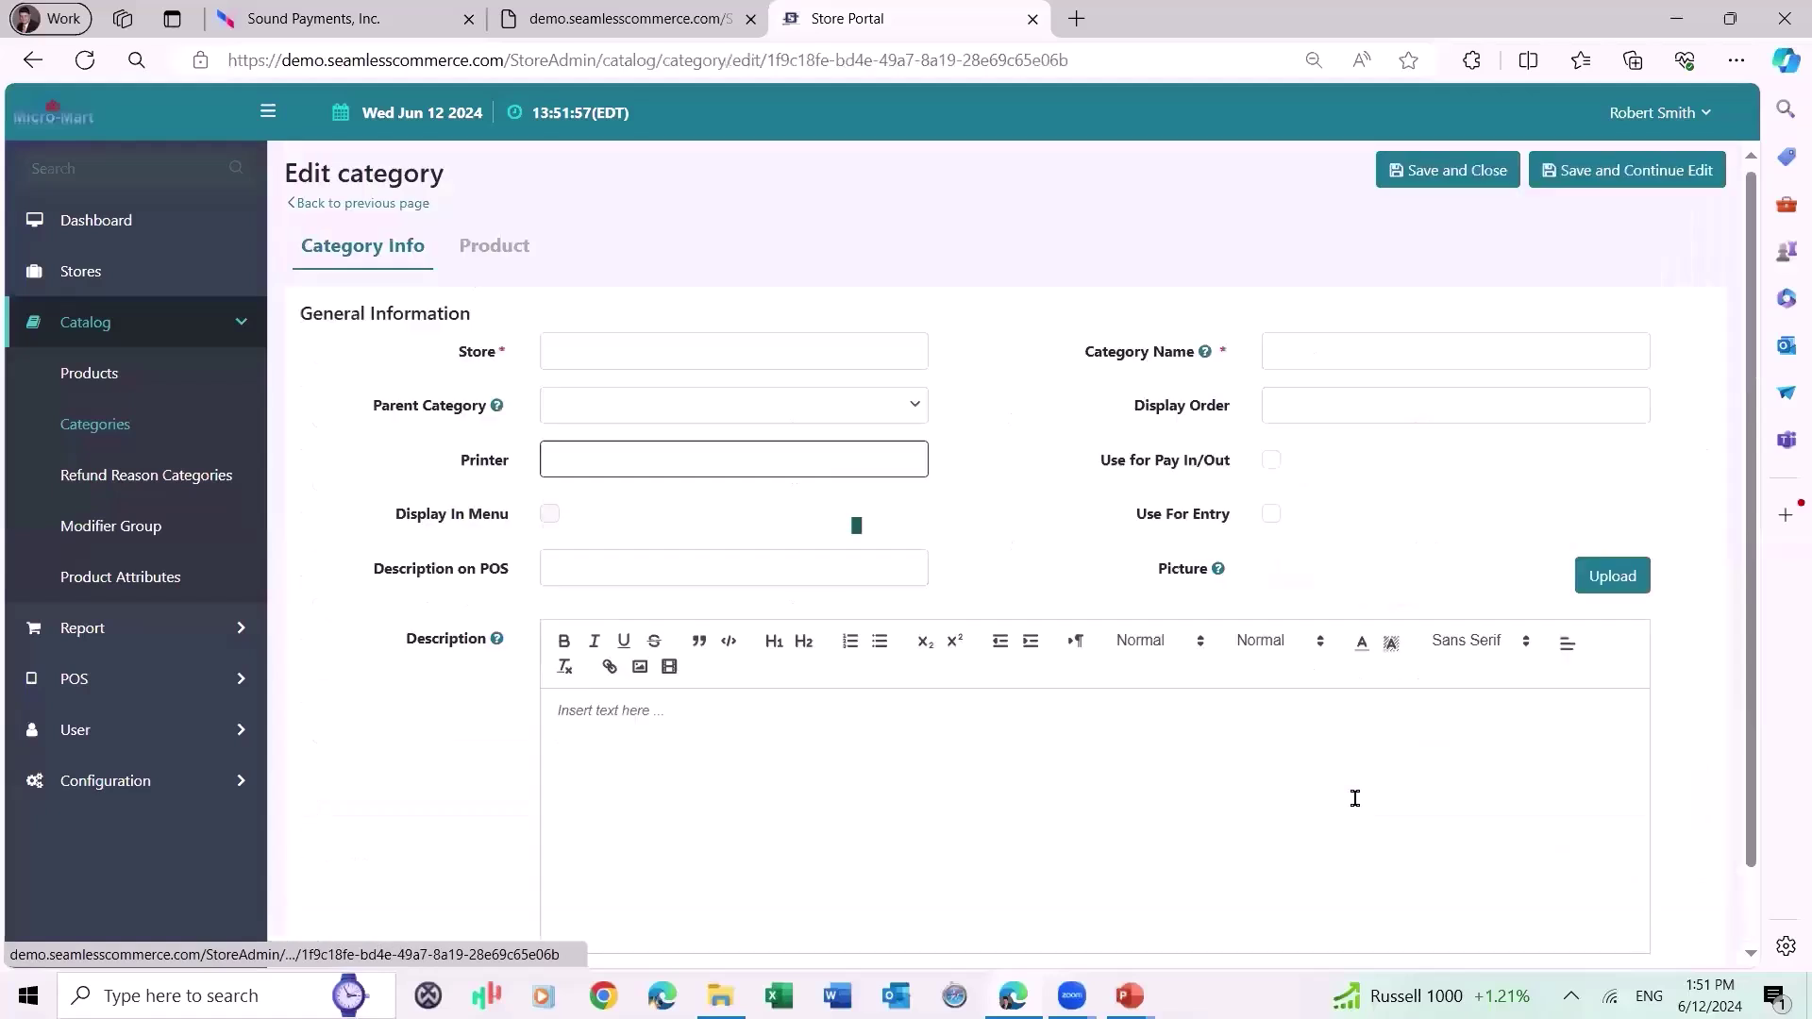
pyautogui.click(360, 209)
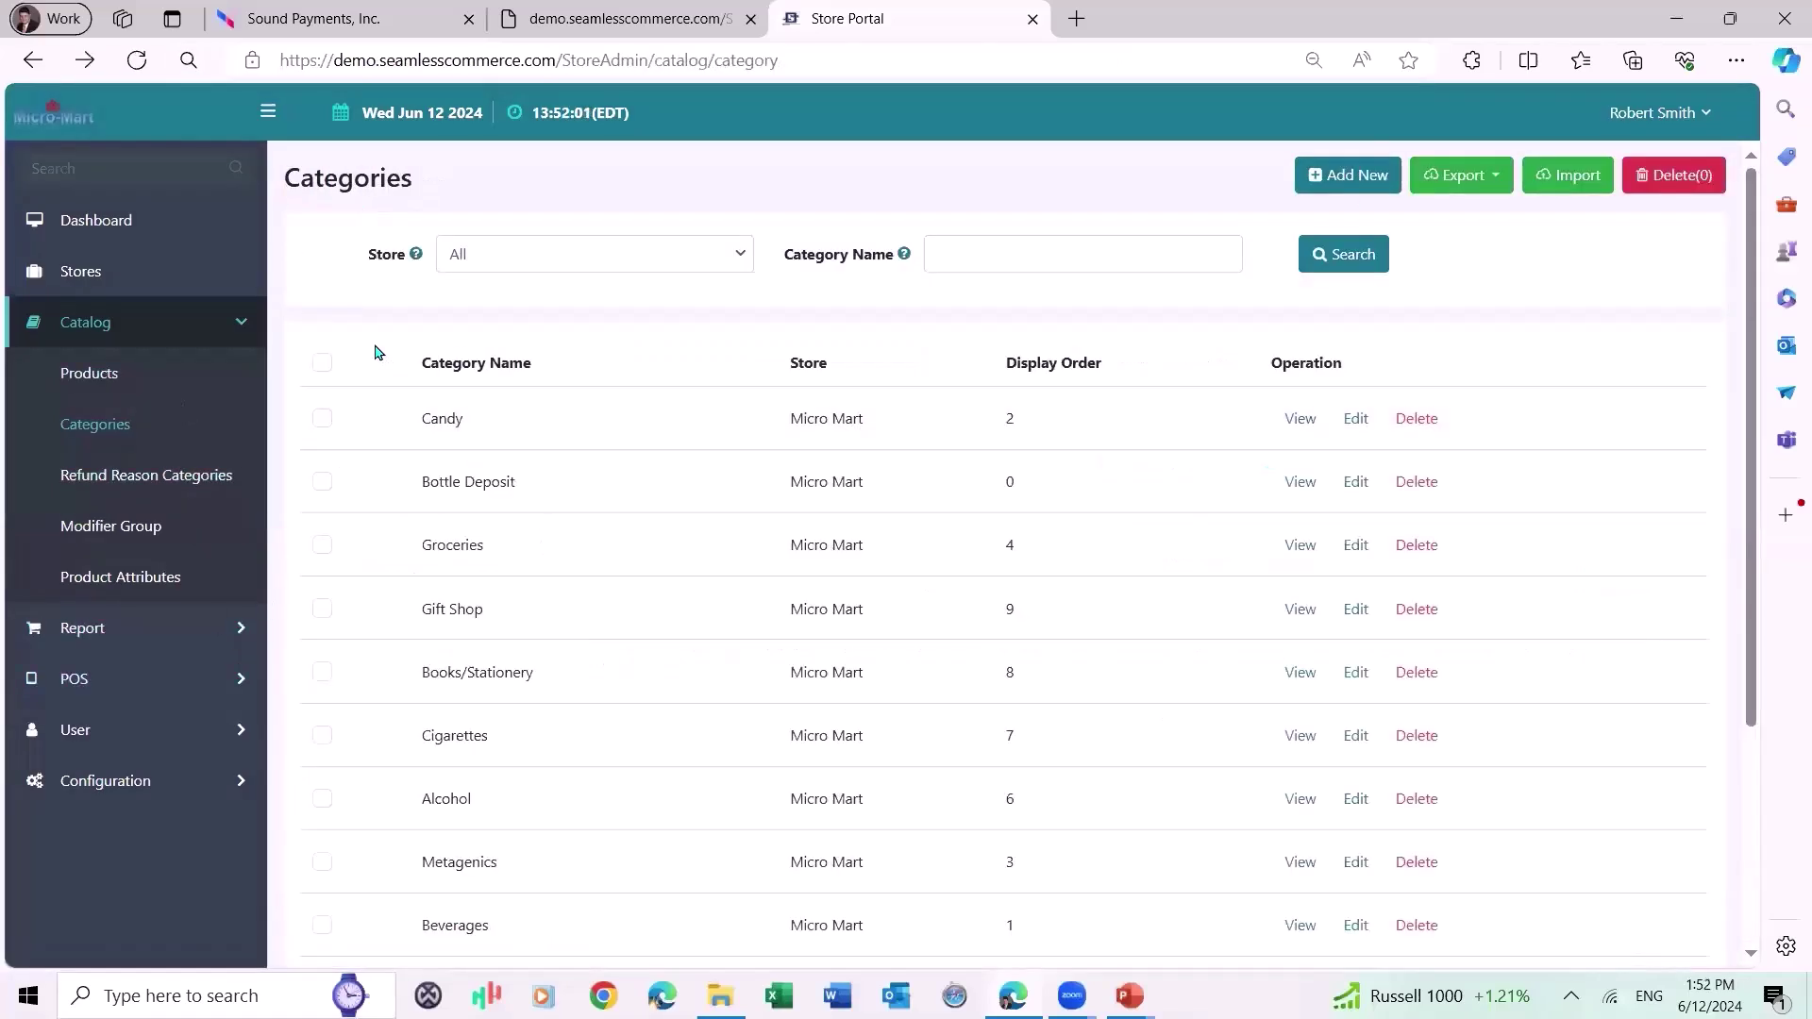
# Look up the POS Pay In / Pay Out records of the Micro Mart store for 6/12/2024 across all categories.
pyautogui.click(120, 681)
pyautogui.scroll(-1, 127, 708)
pyautogui.click(117, 741)
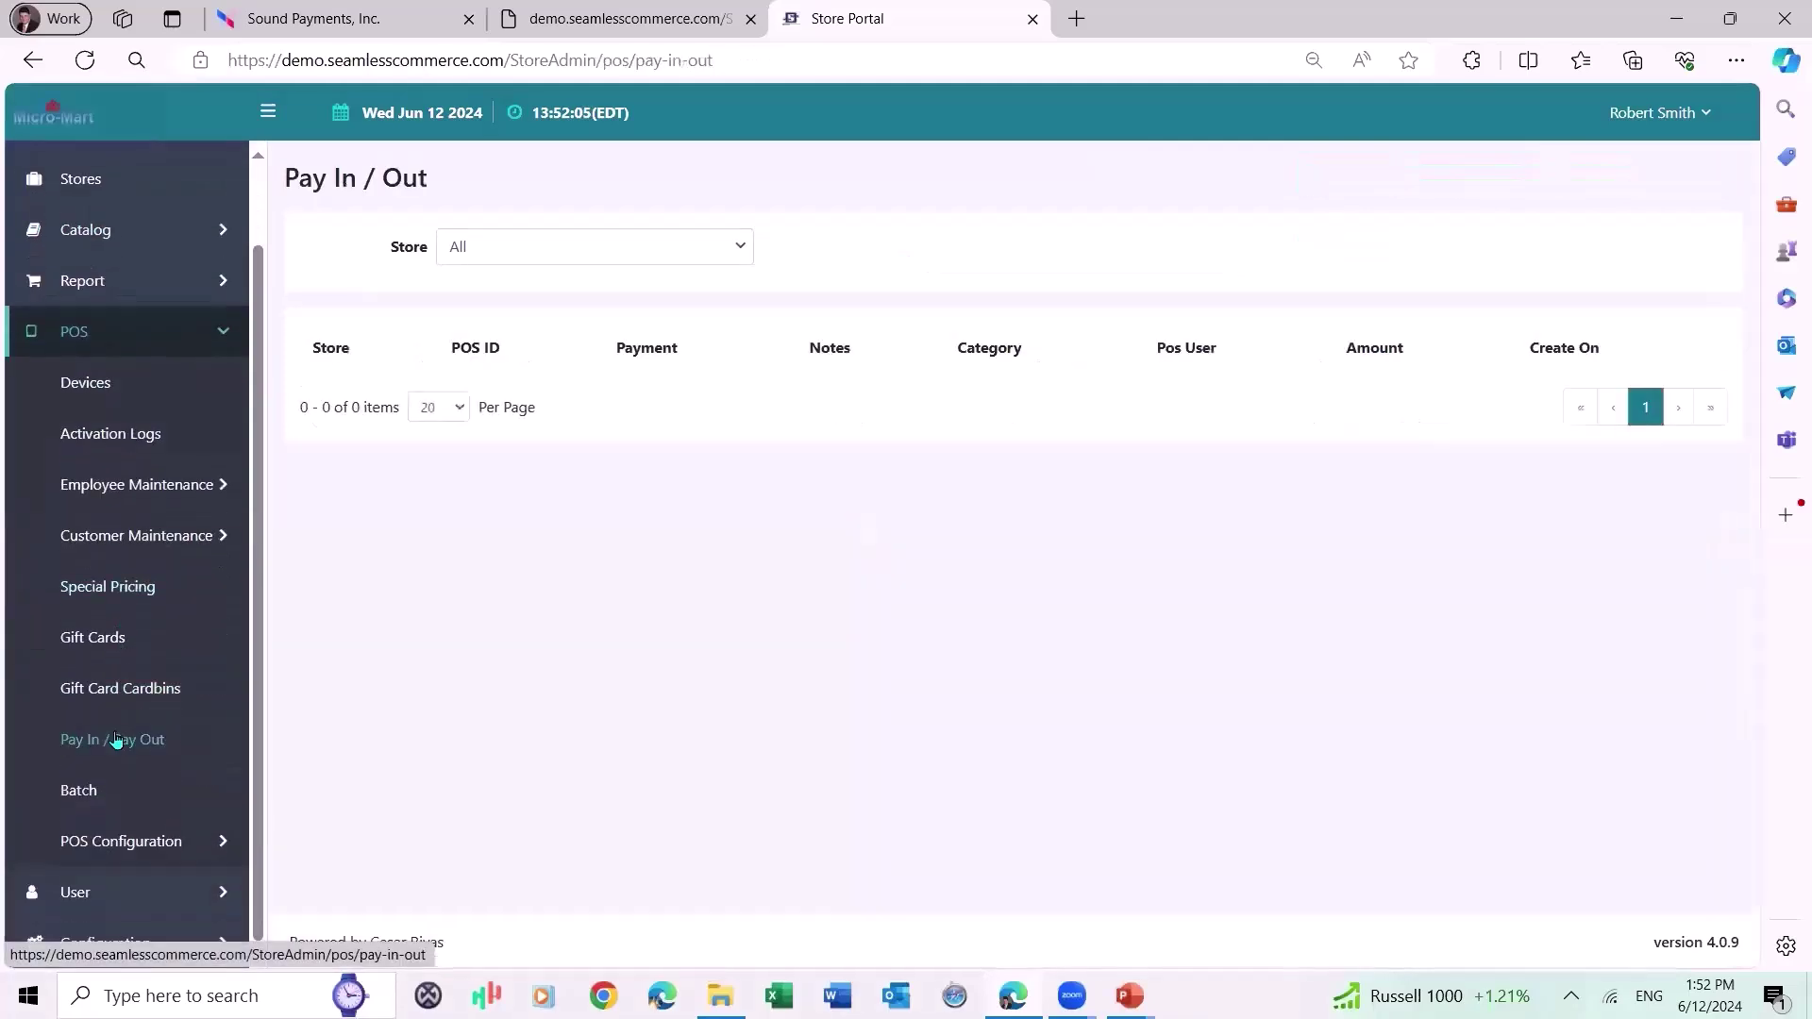
pyautogui.click(494, 250)
pyautogui.click(500, 326)
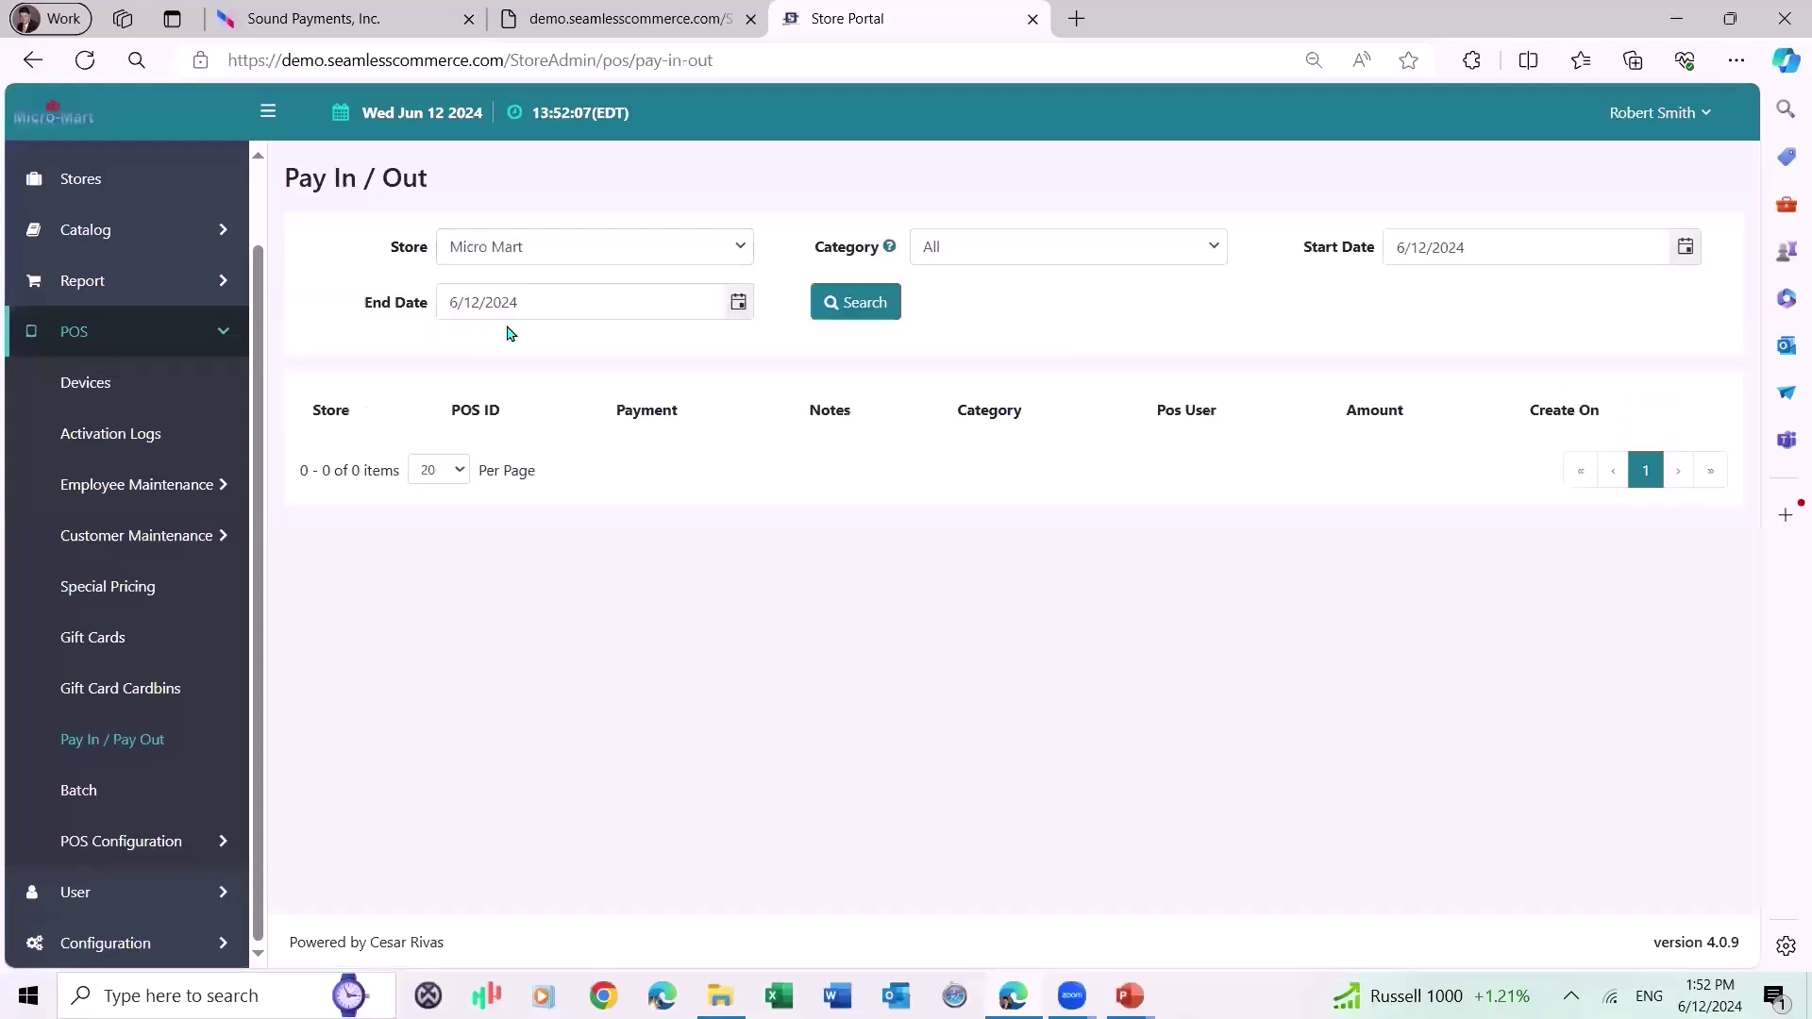
pyautogui.click(856, 302)
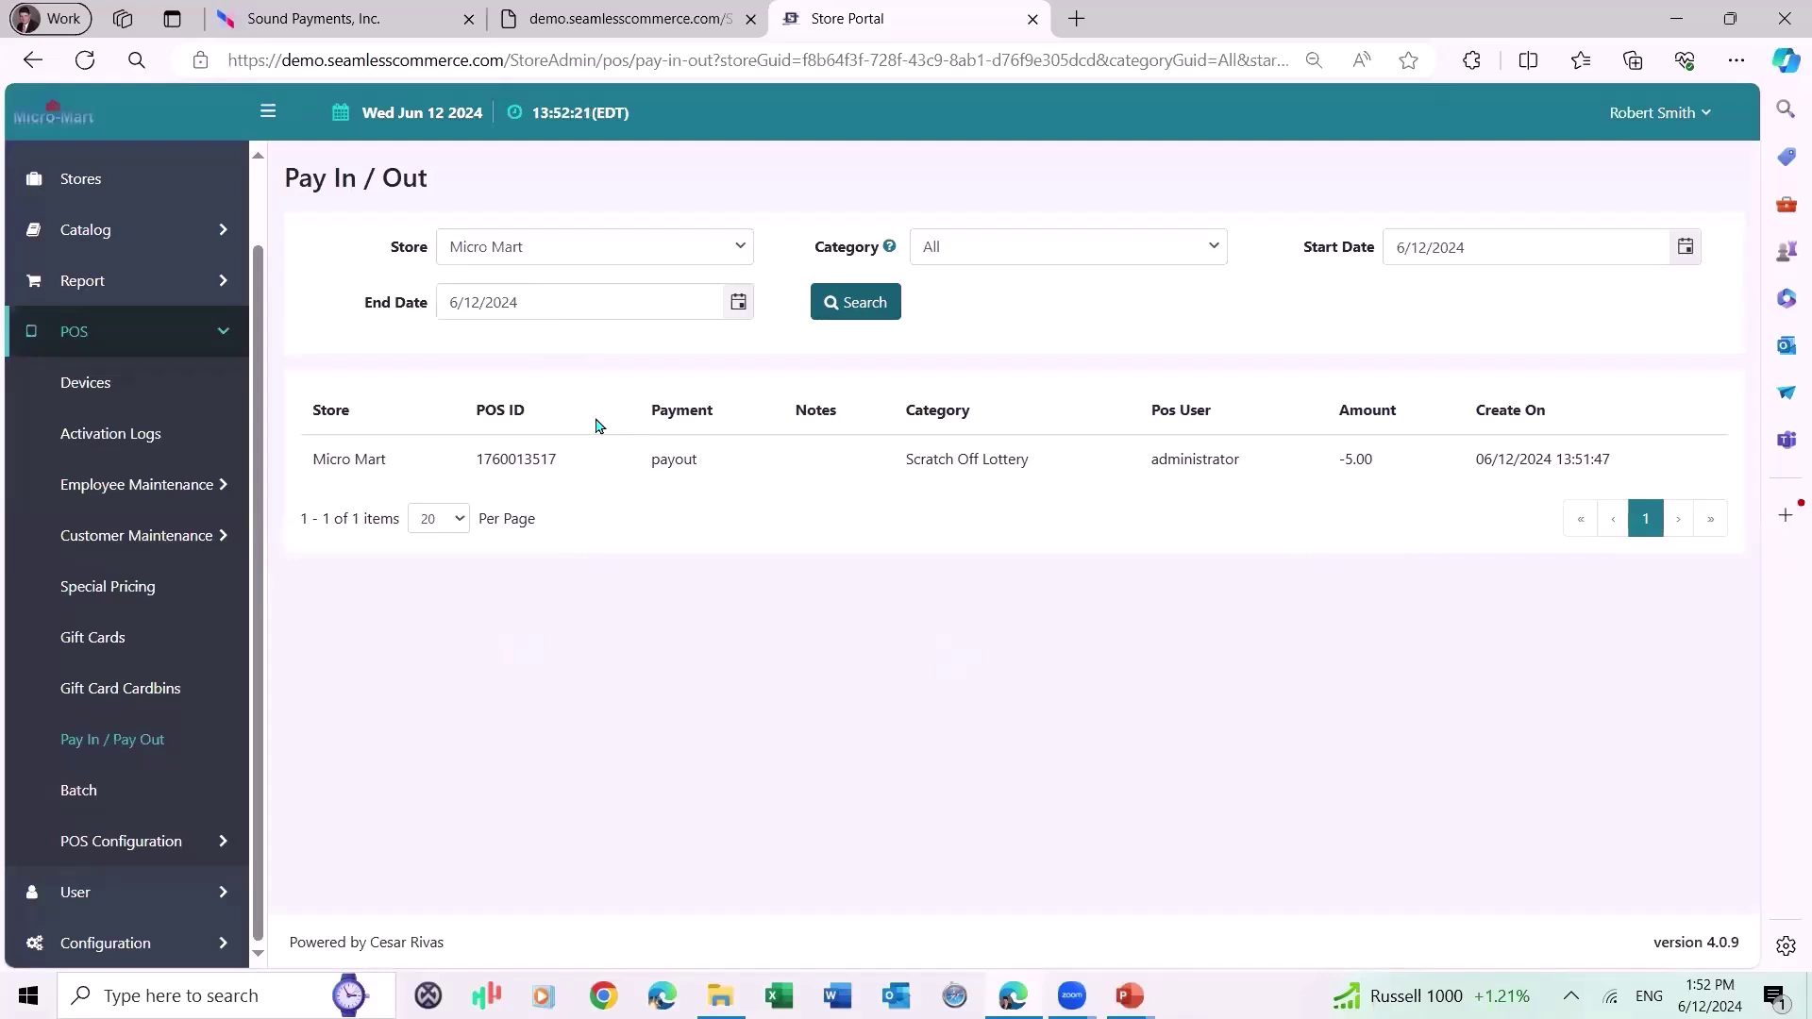
# Open the terminal's Cloud settings and examine the sync intervals and the missed-sync warning options.
pyautogui.click(359, 24)
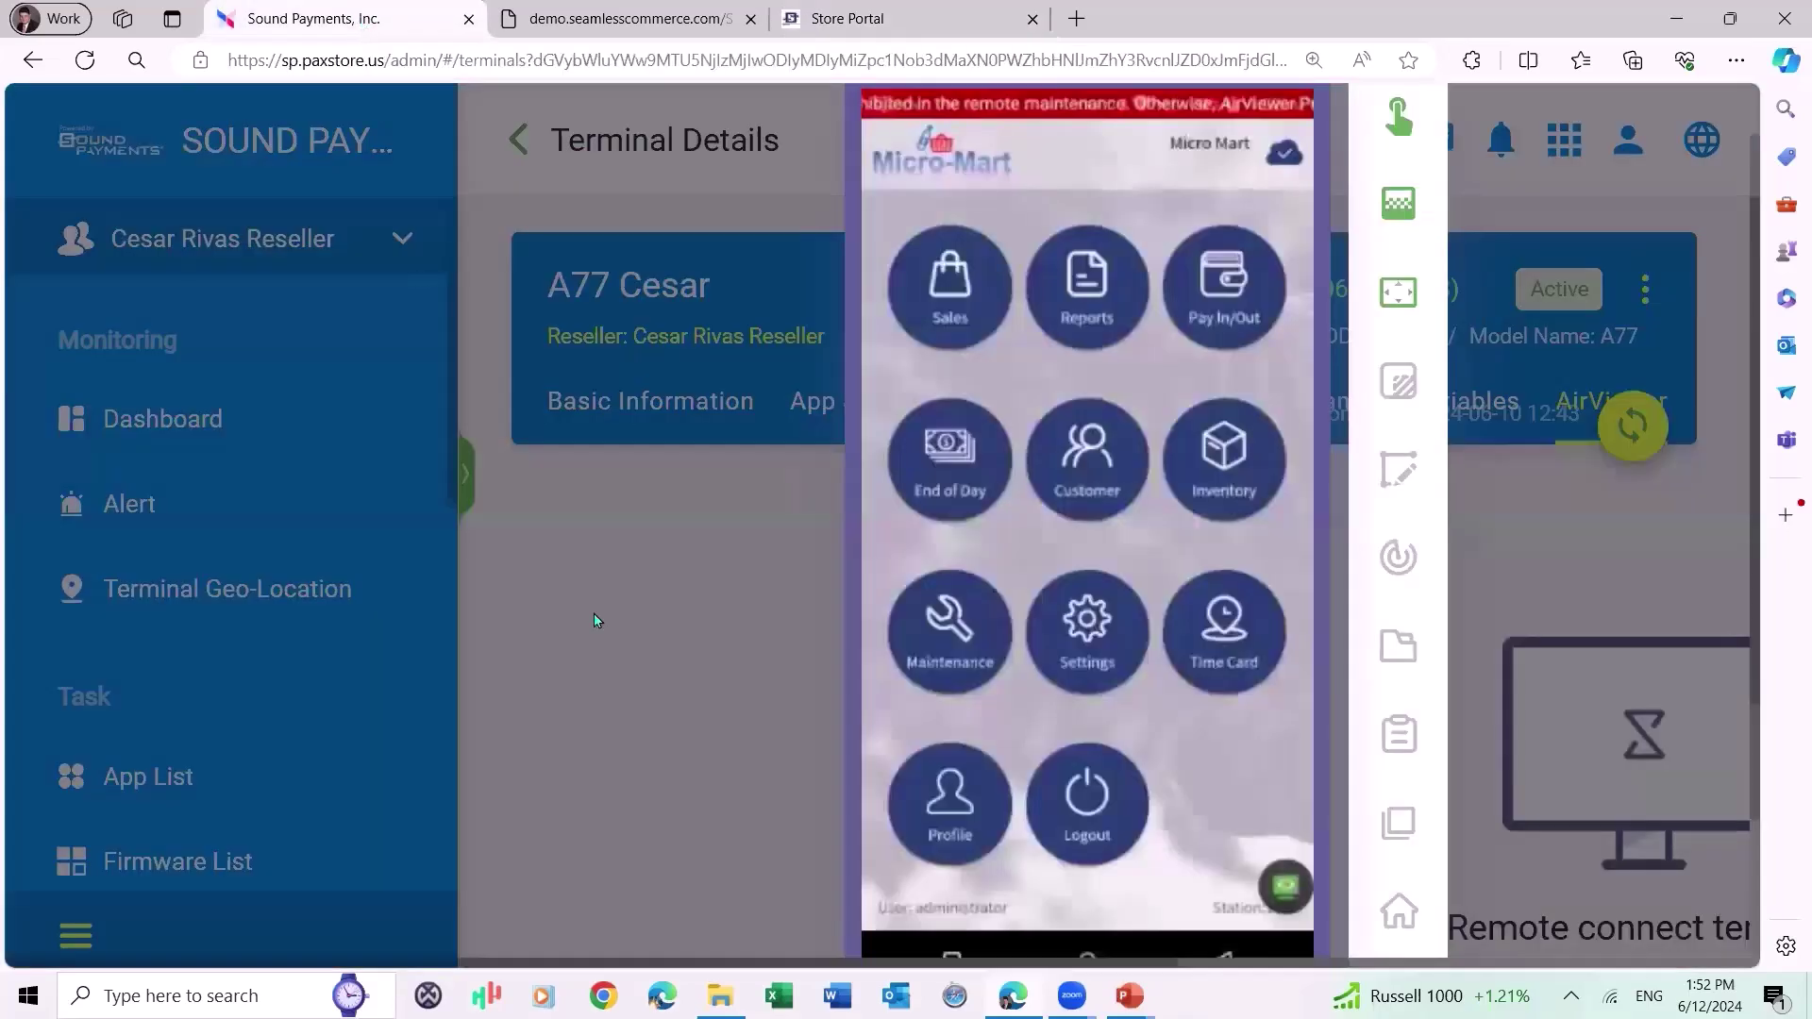
pyautogui.click(1086, 658)
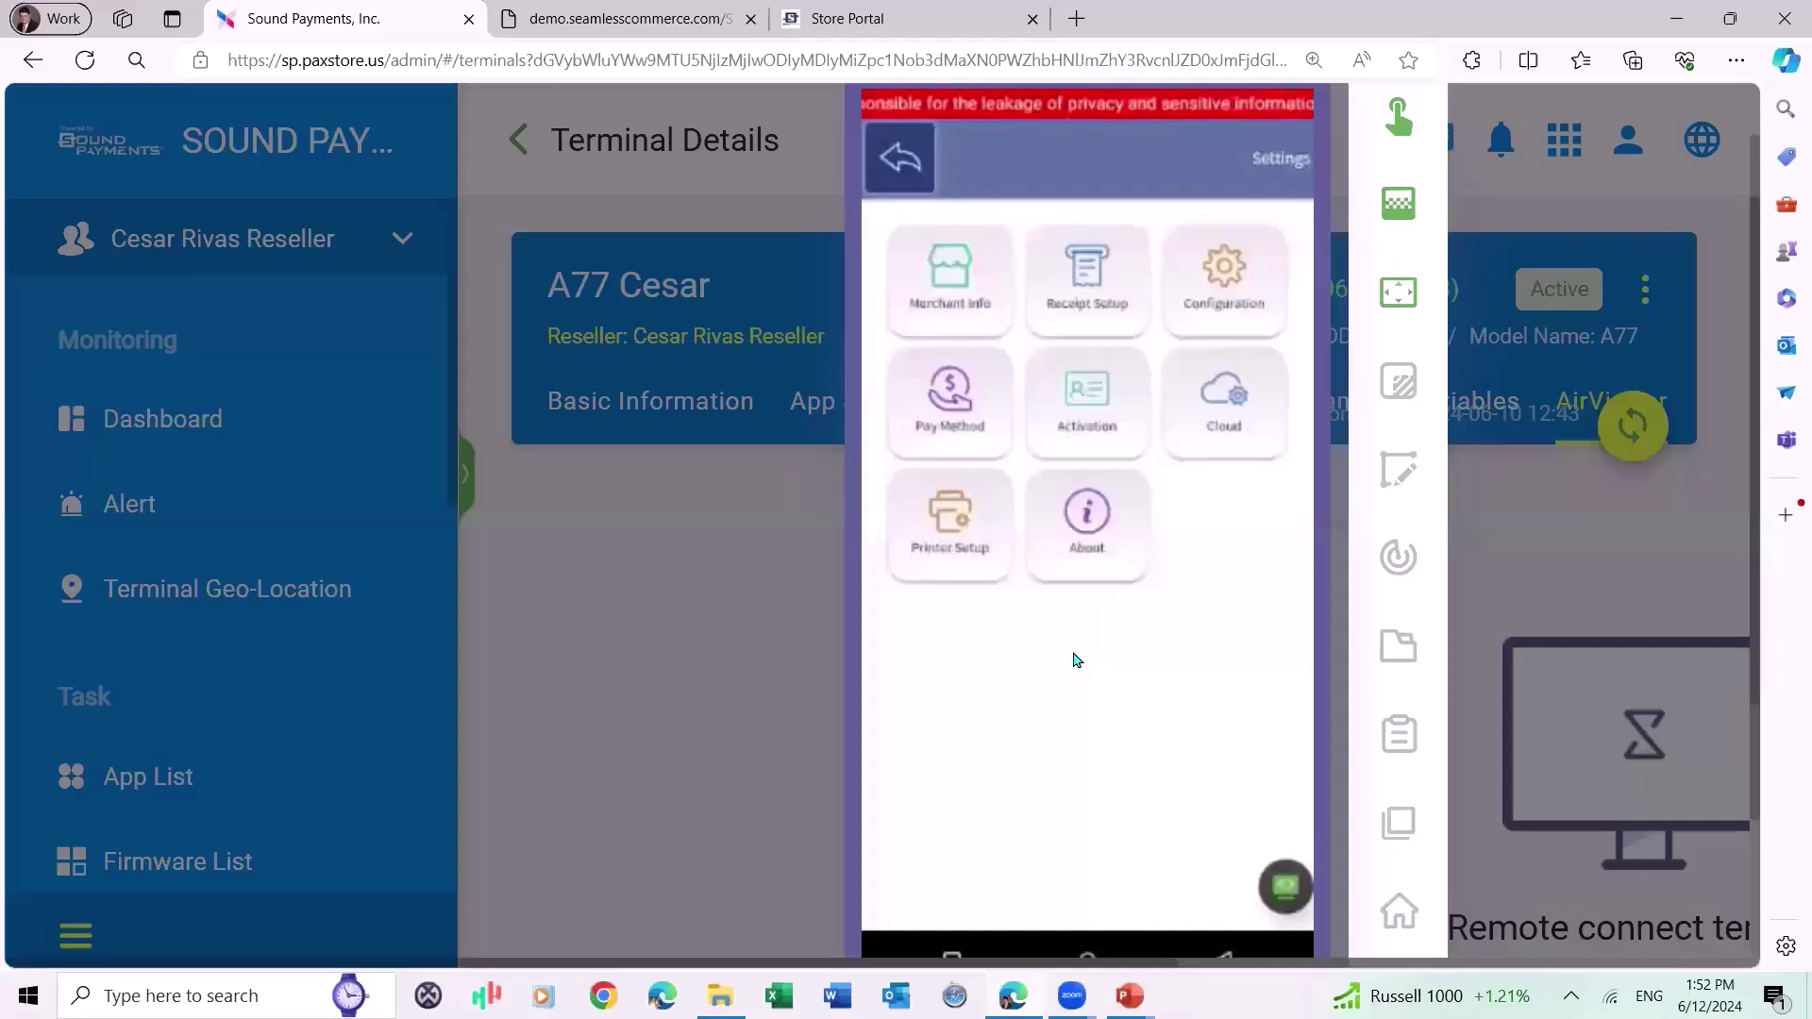
pyautogui.click(1206, 453)
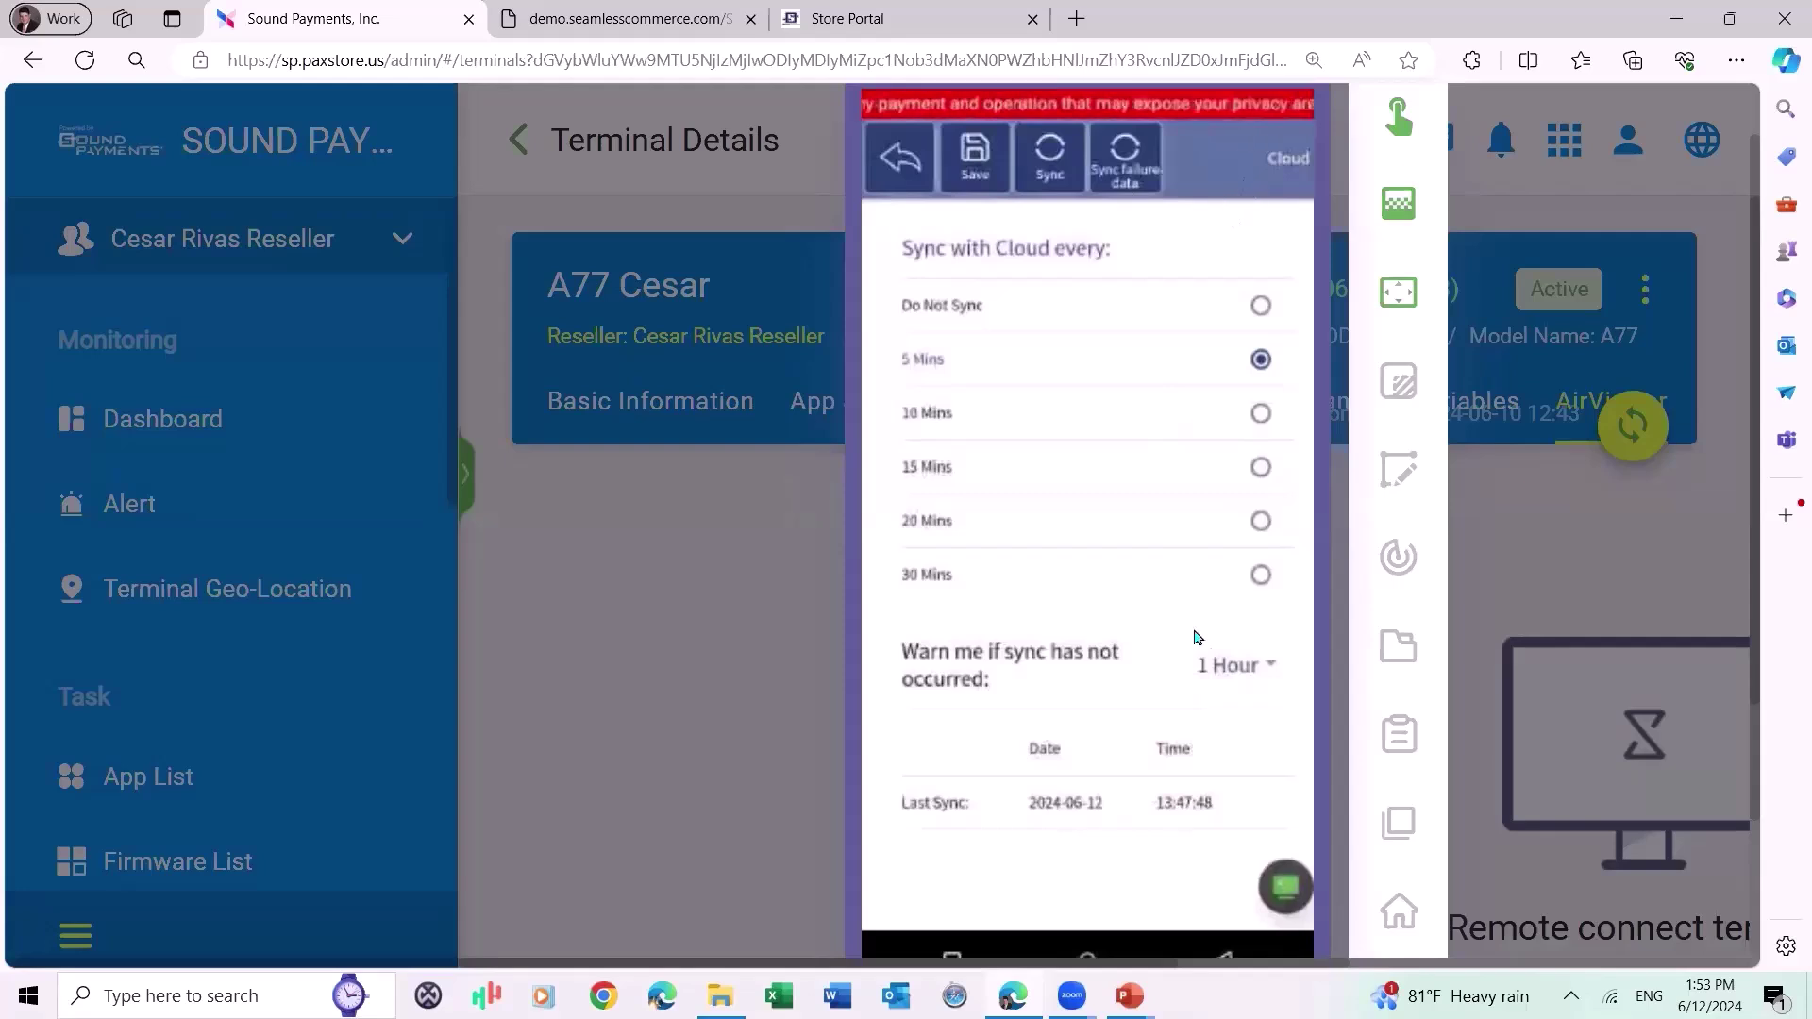
pyautogui.click(1238, 669)
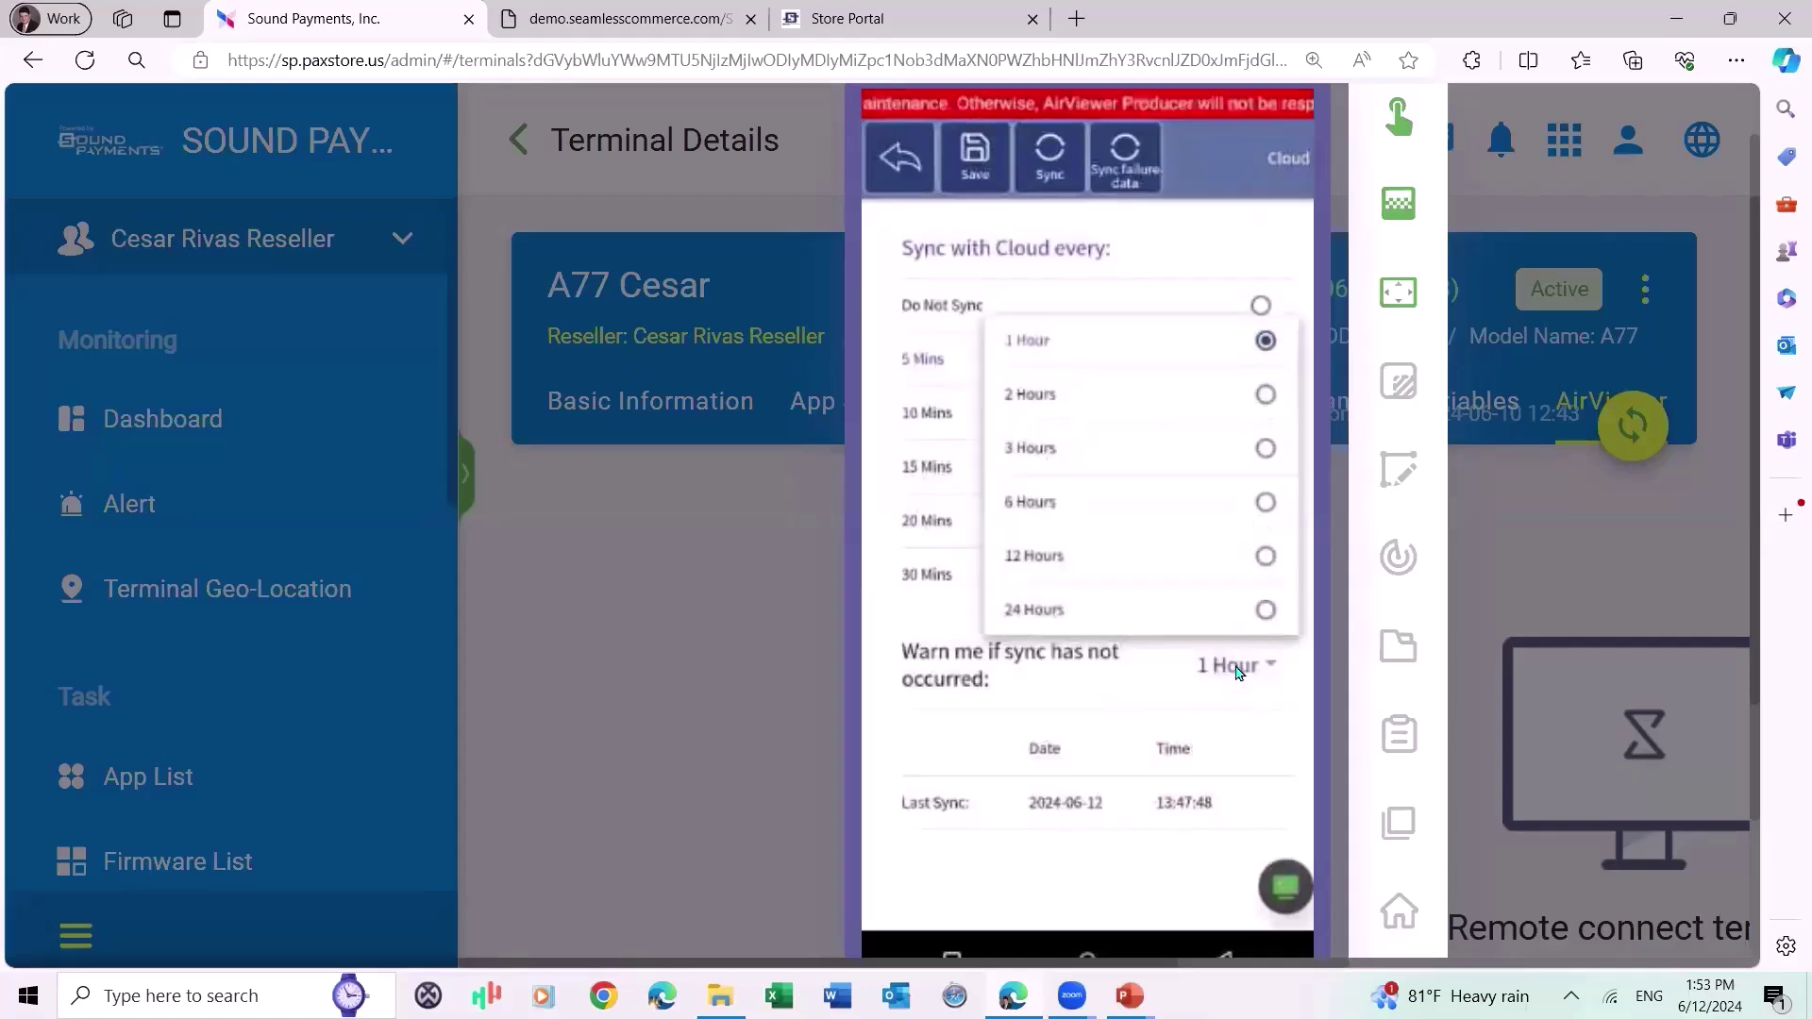
pyautogui.click(1023, 699)
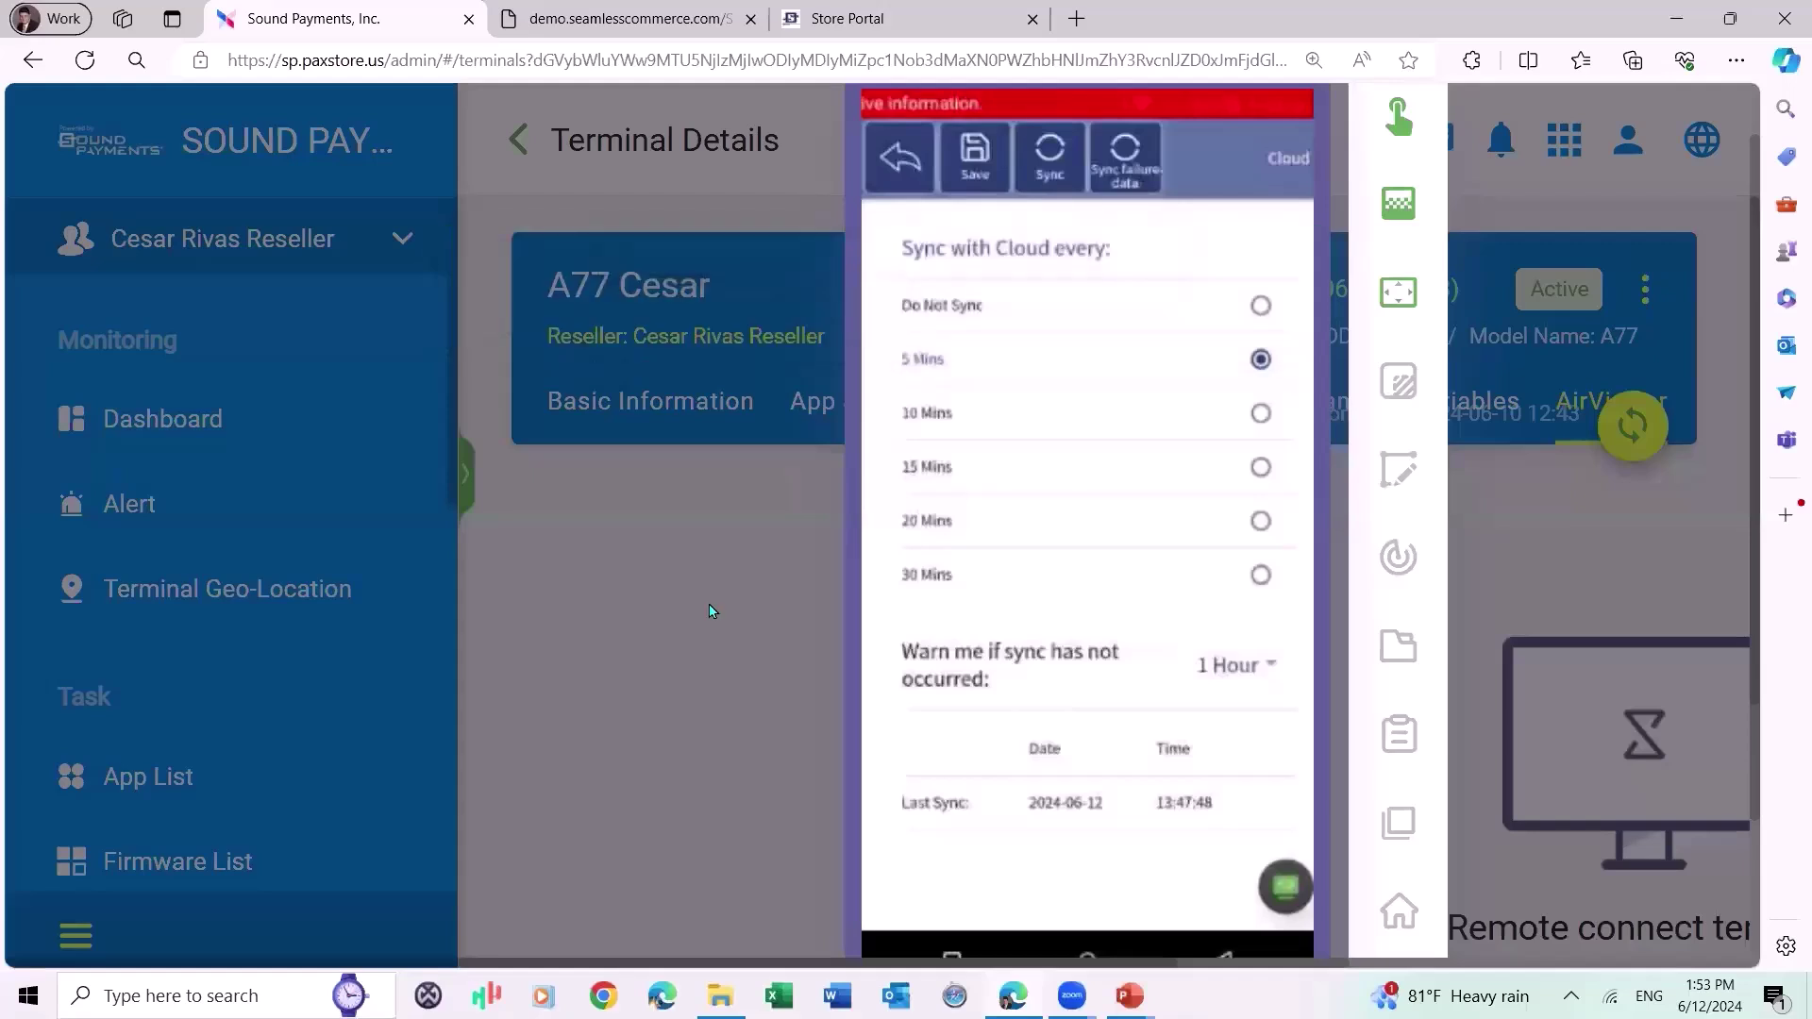
# Sync the terminal with the cloud manually and return to its home screen.
pyautogui.click(1073, 177)
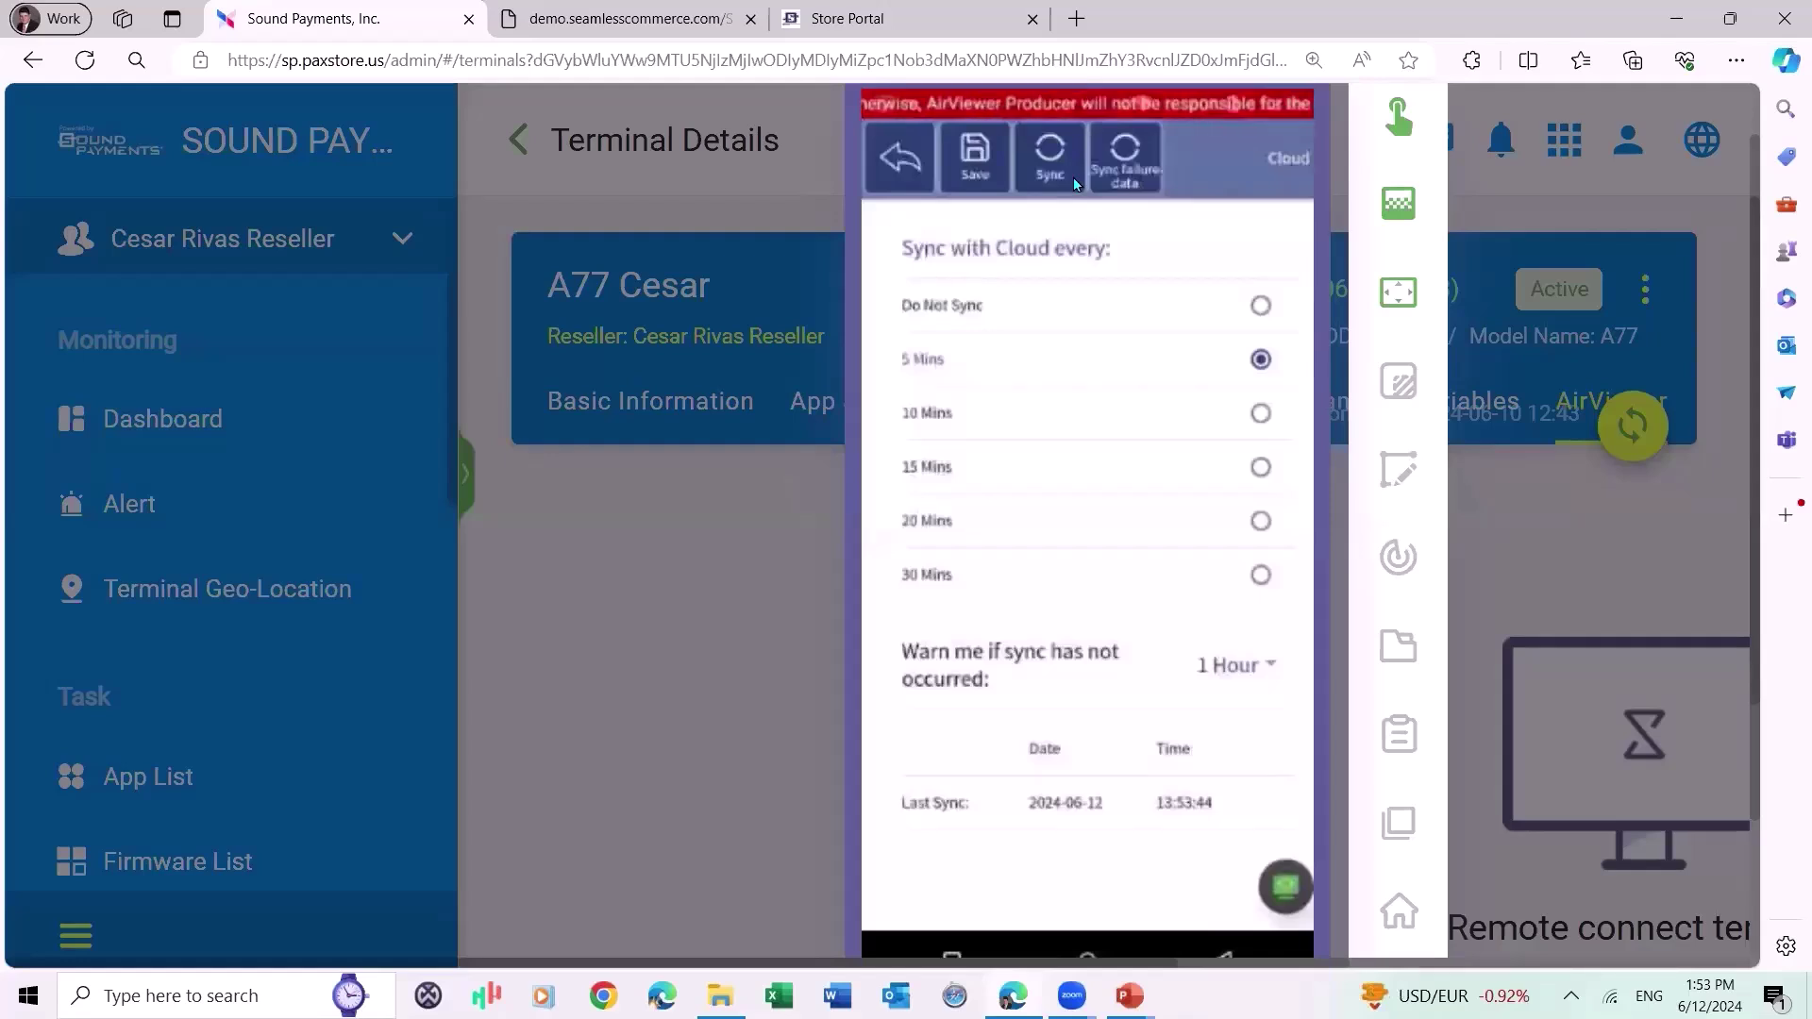
pyautogui.click(904, 157)
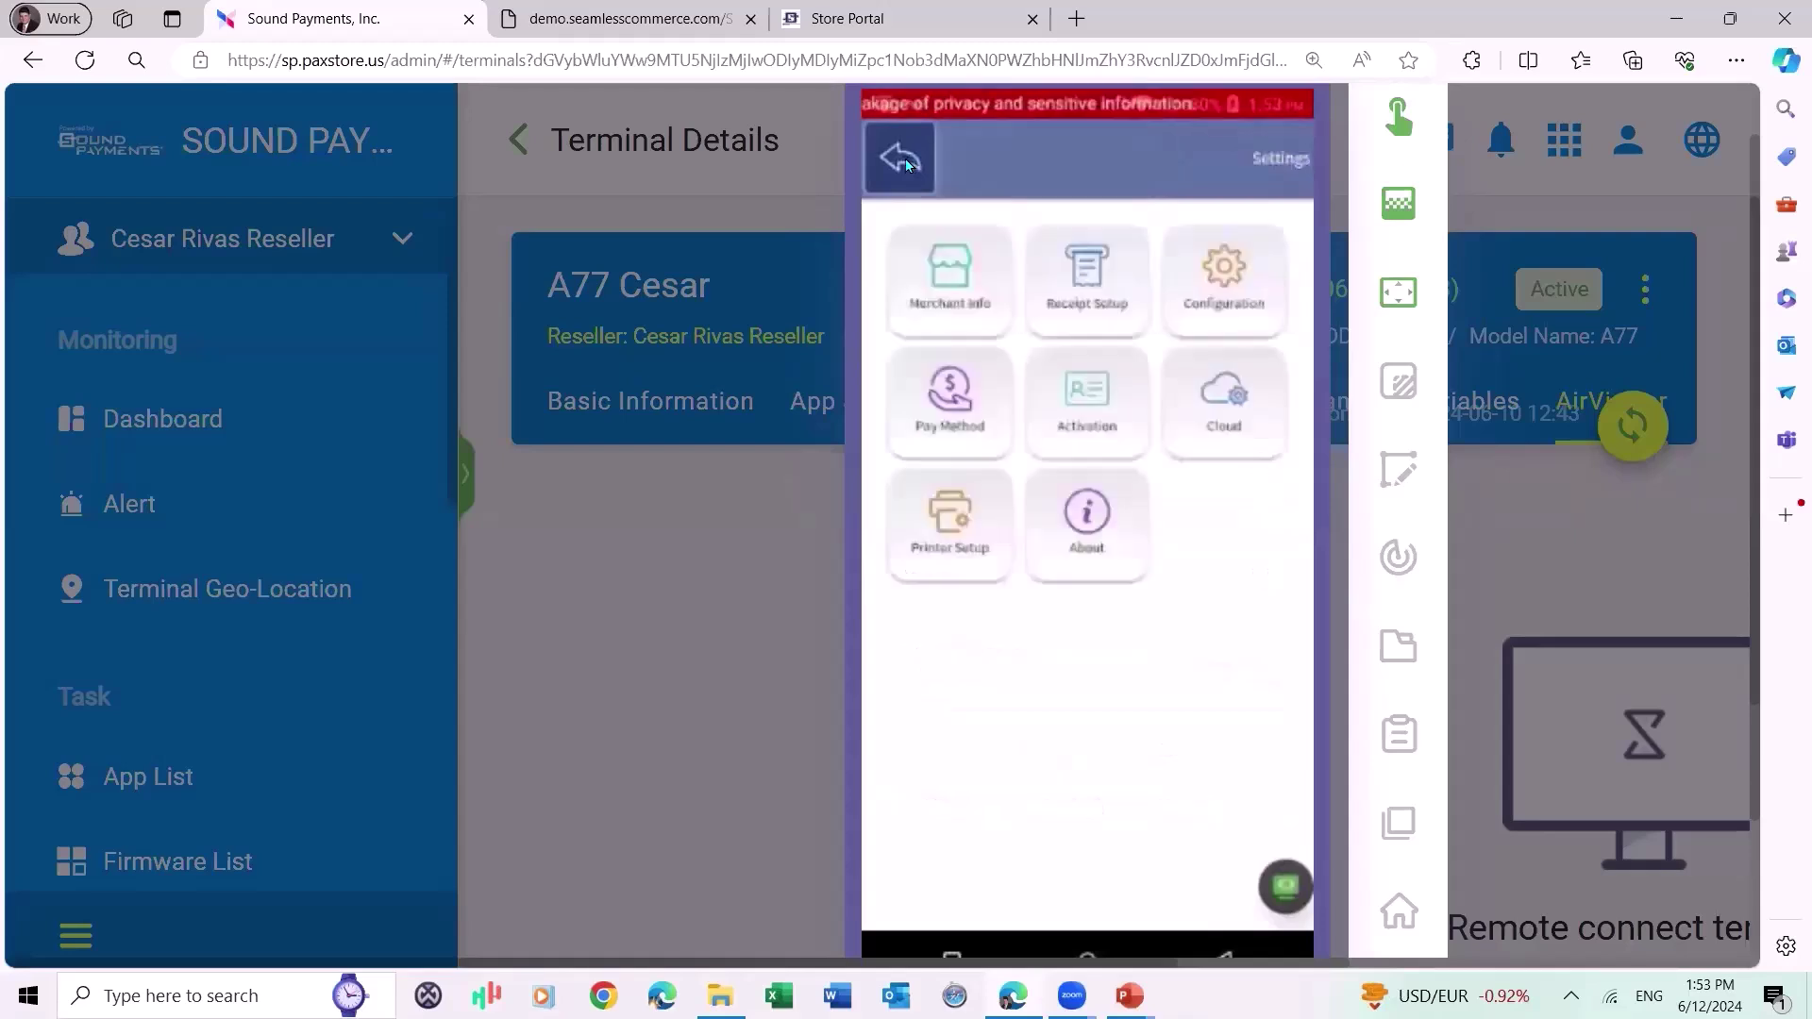
pyautogui.click(904, 161)
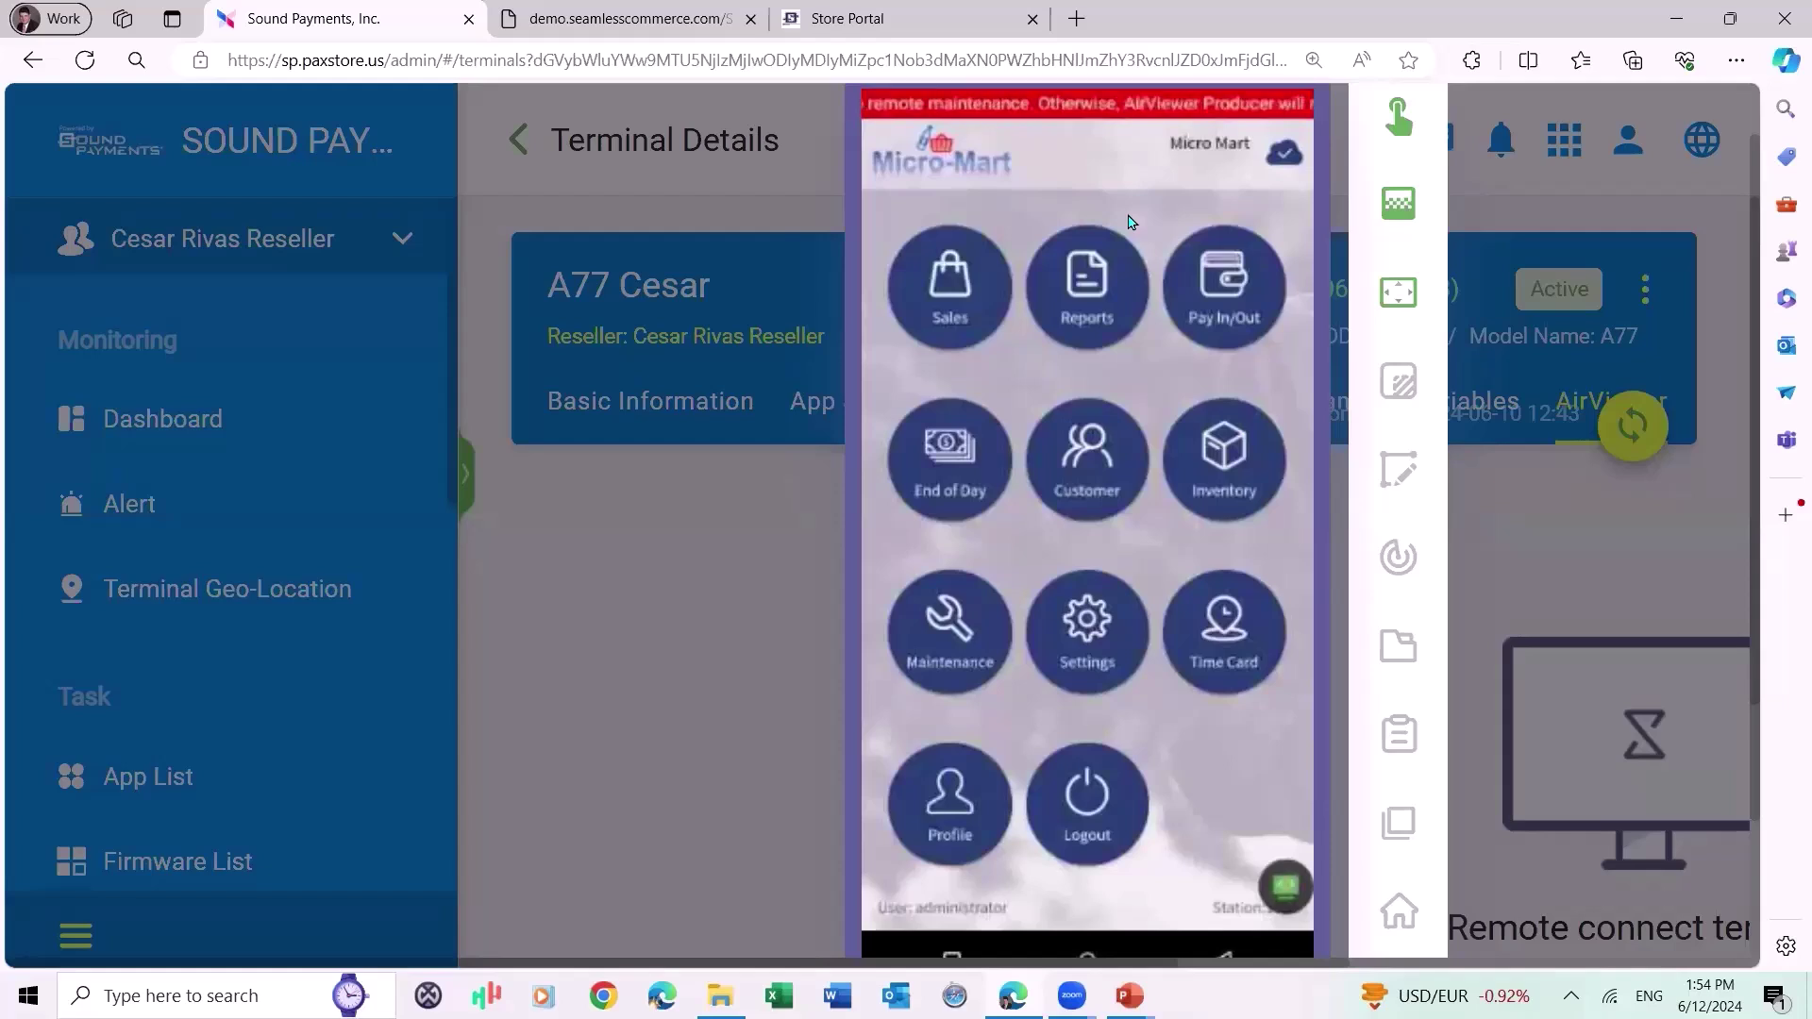
# Switch to the PowerPoint slide show and advance to the 5 Minute Break slide.
pyautogui.moveTo(1130, 996)
pyautogui.click(1178, 949)
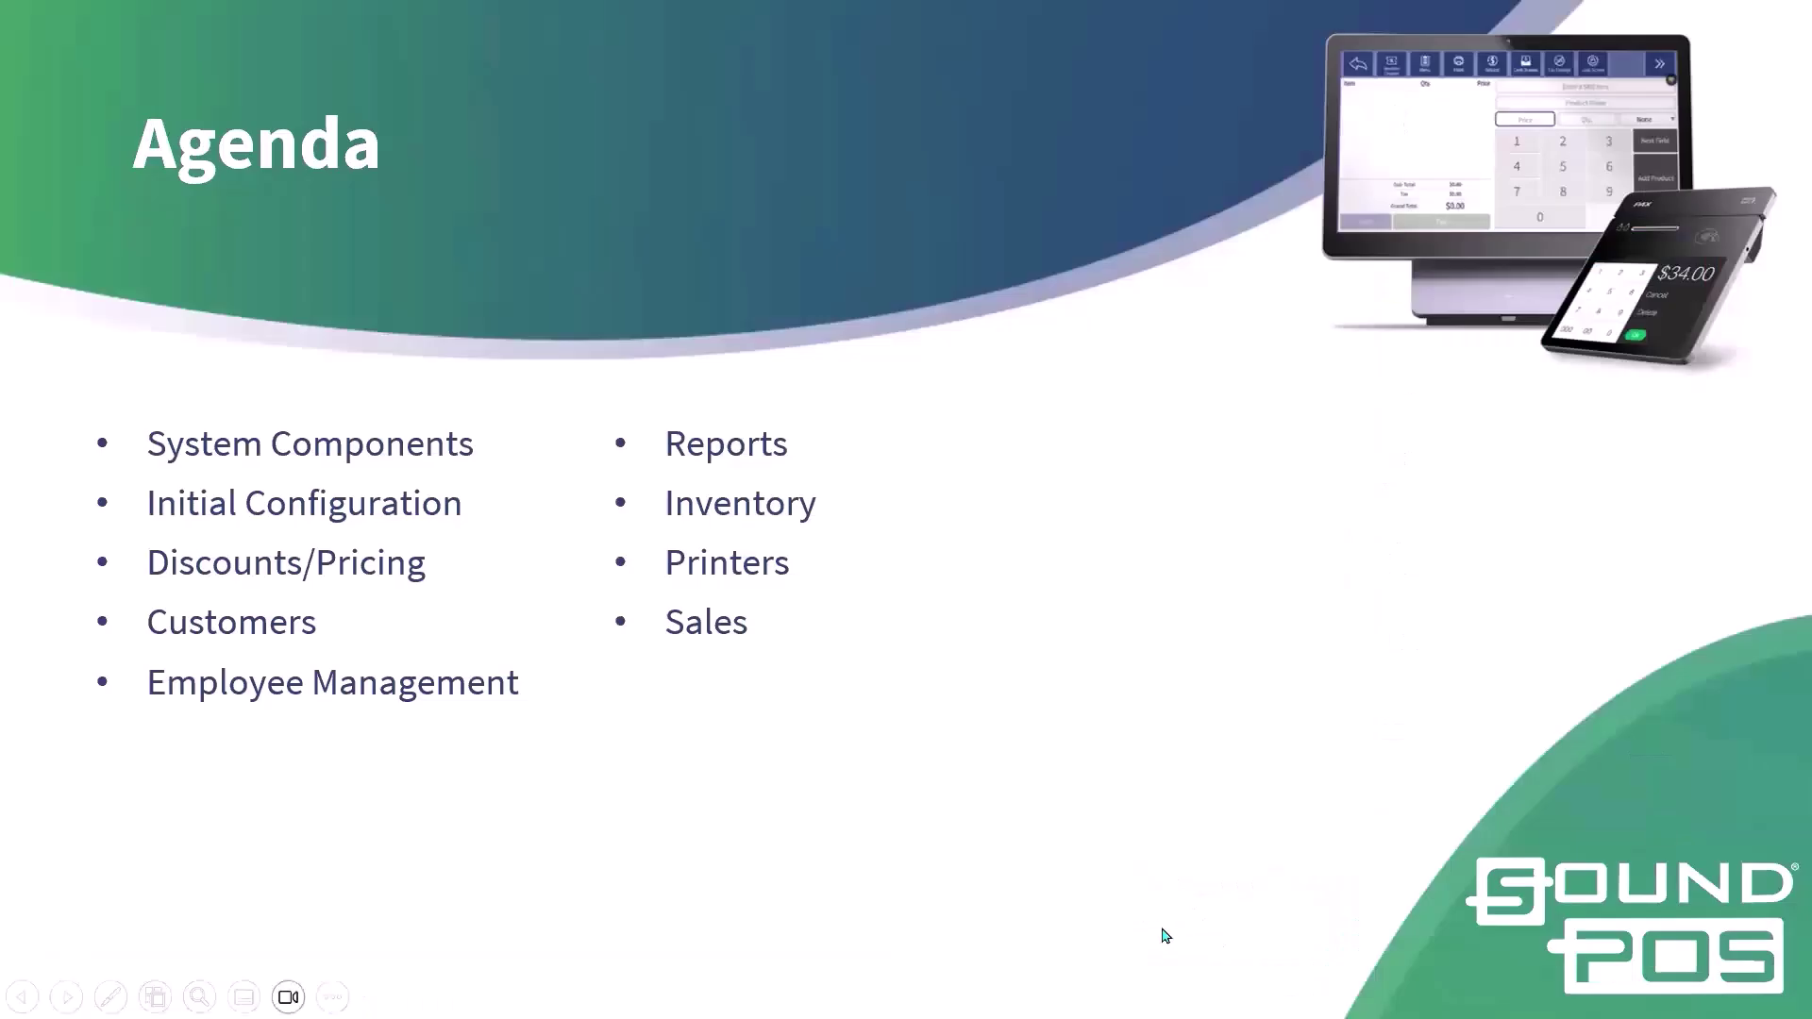
pyautogui.press('Right')
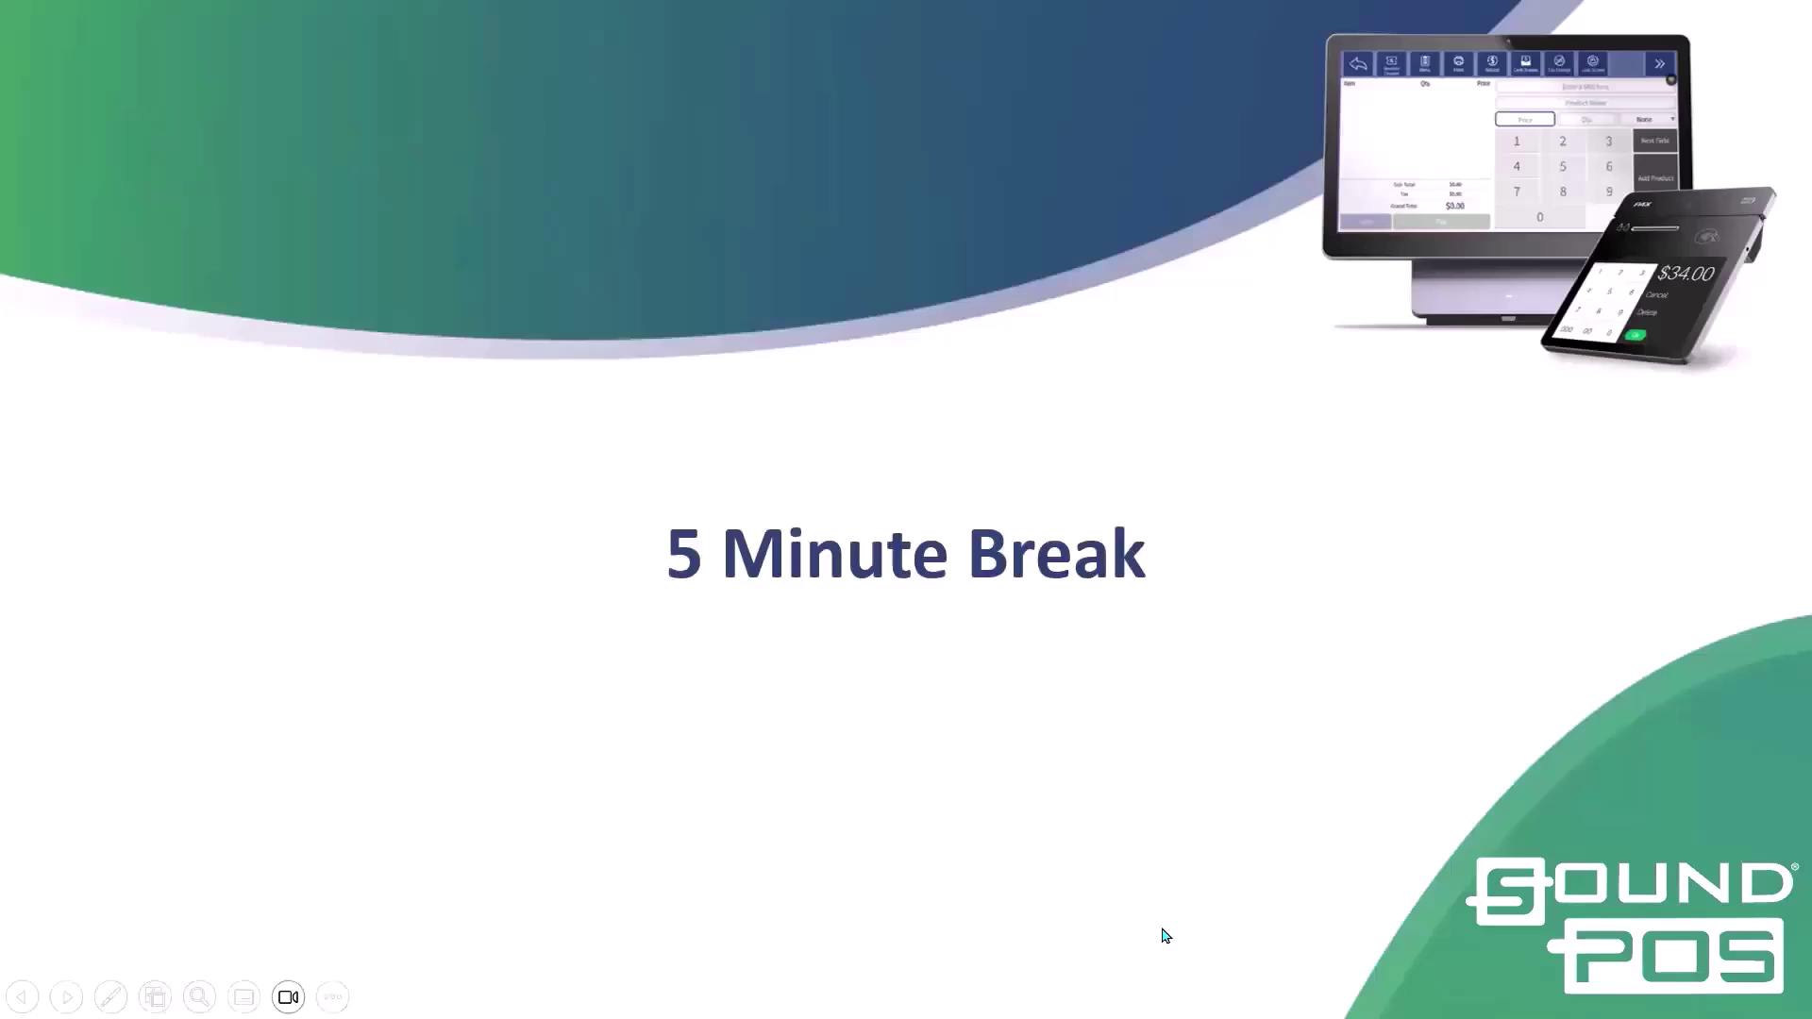
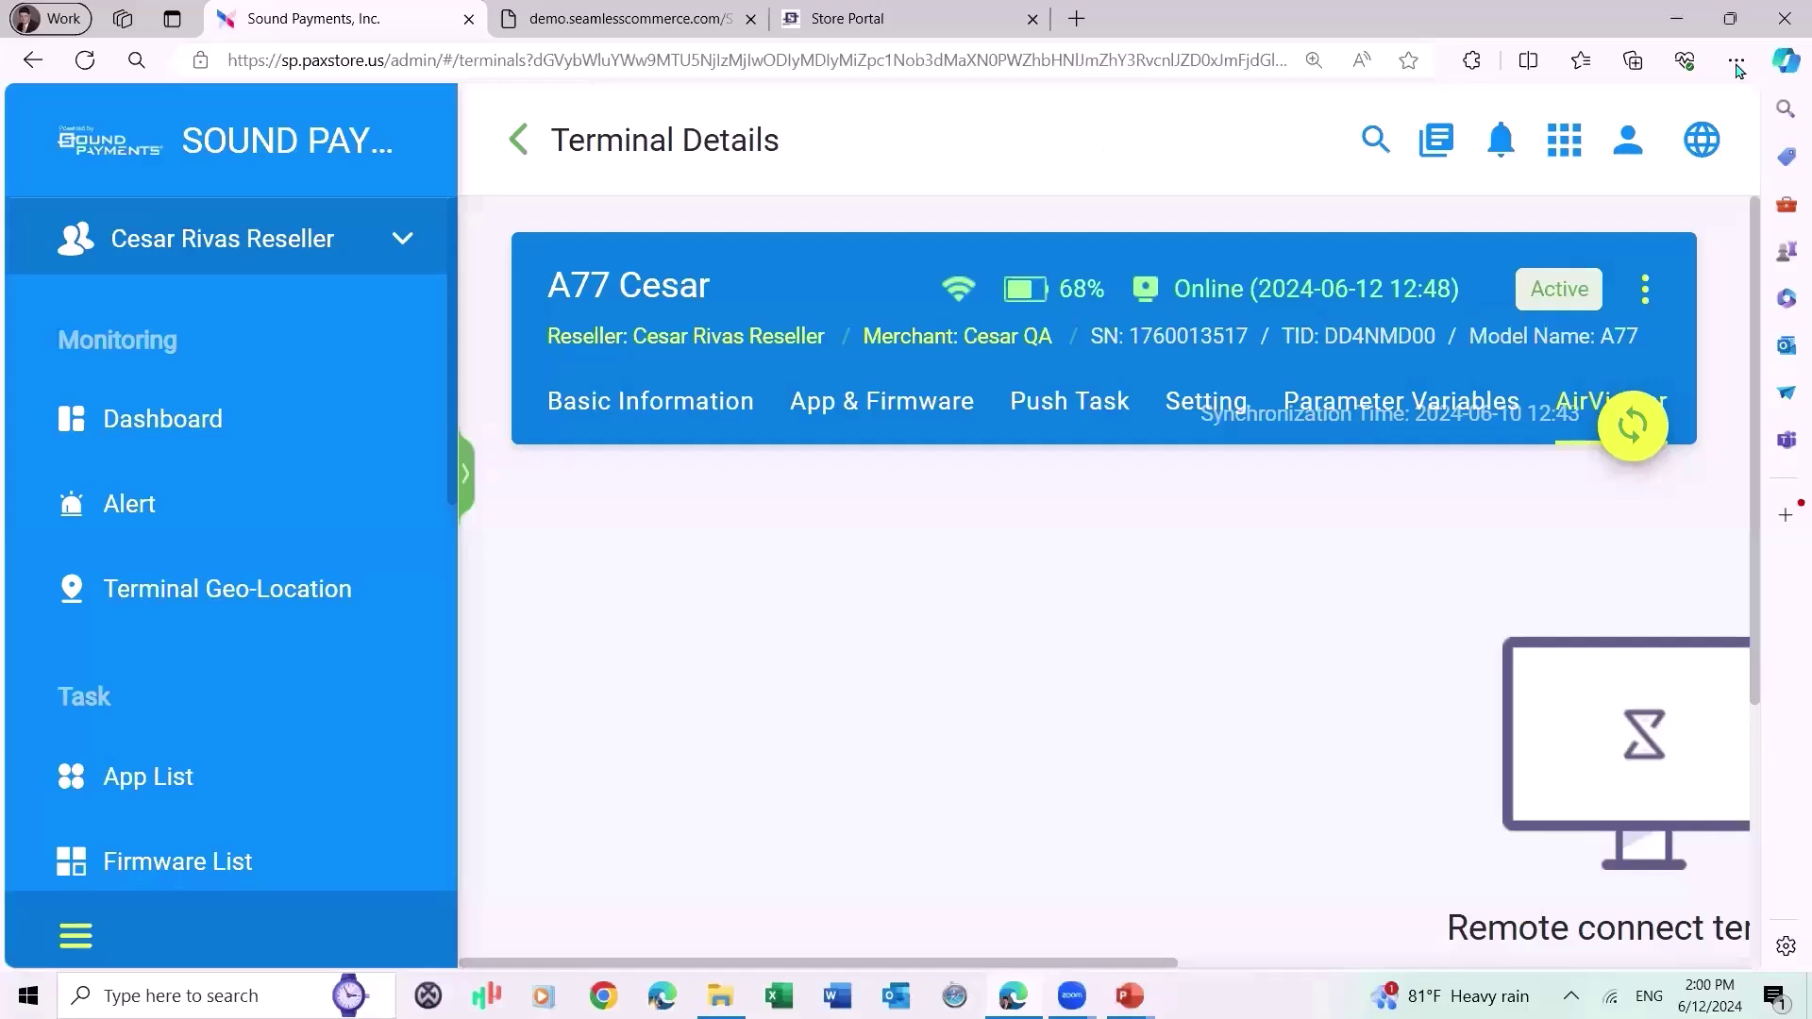
# Reduce the browser zoom on the Terminal Details page and start an AirViewer remote session with the A77 terminal.
pyautogui.click(1738, 69)
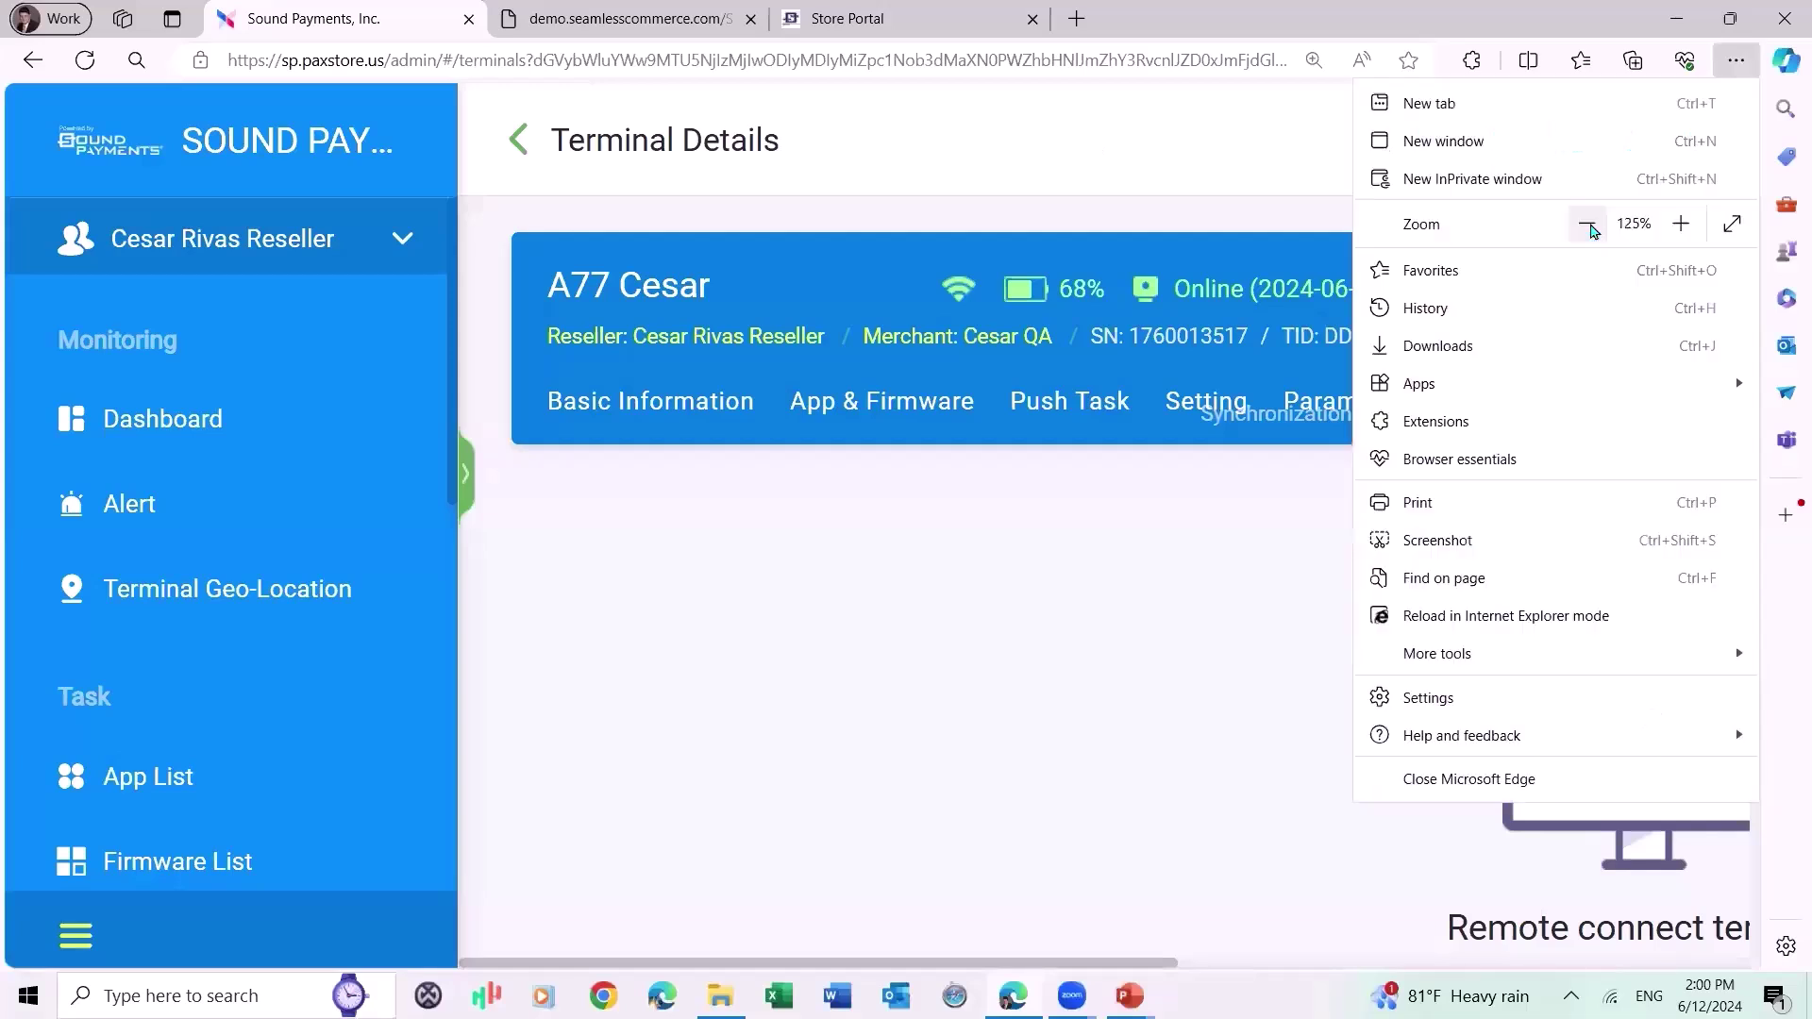
pyautogui.click(1569, 224)
pyautogui.click(1048, 708)
pyautogui.click(1161, 731)
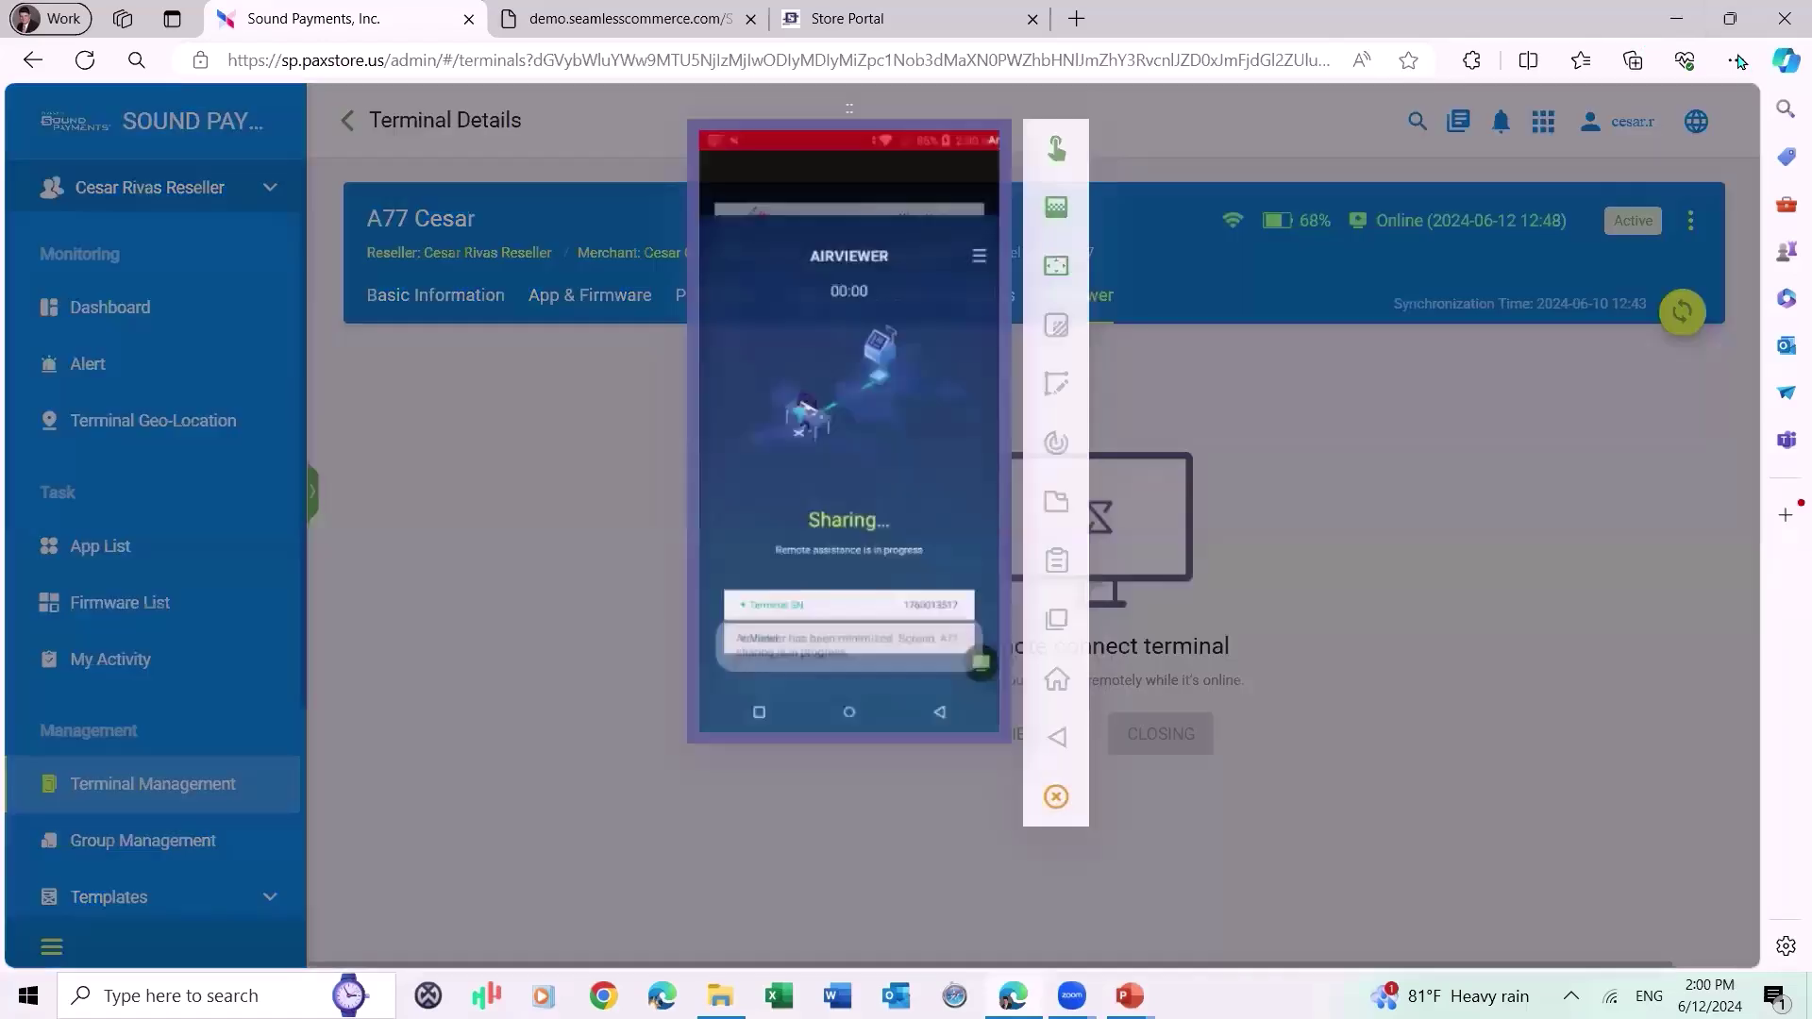
# Enlarge the remote terminal view by raising the browser zoom to 125%.
pyautogui.click(1736, 60)
pyautogui.click(1681, 223)
pyautogui.click(1681, 224)
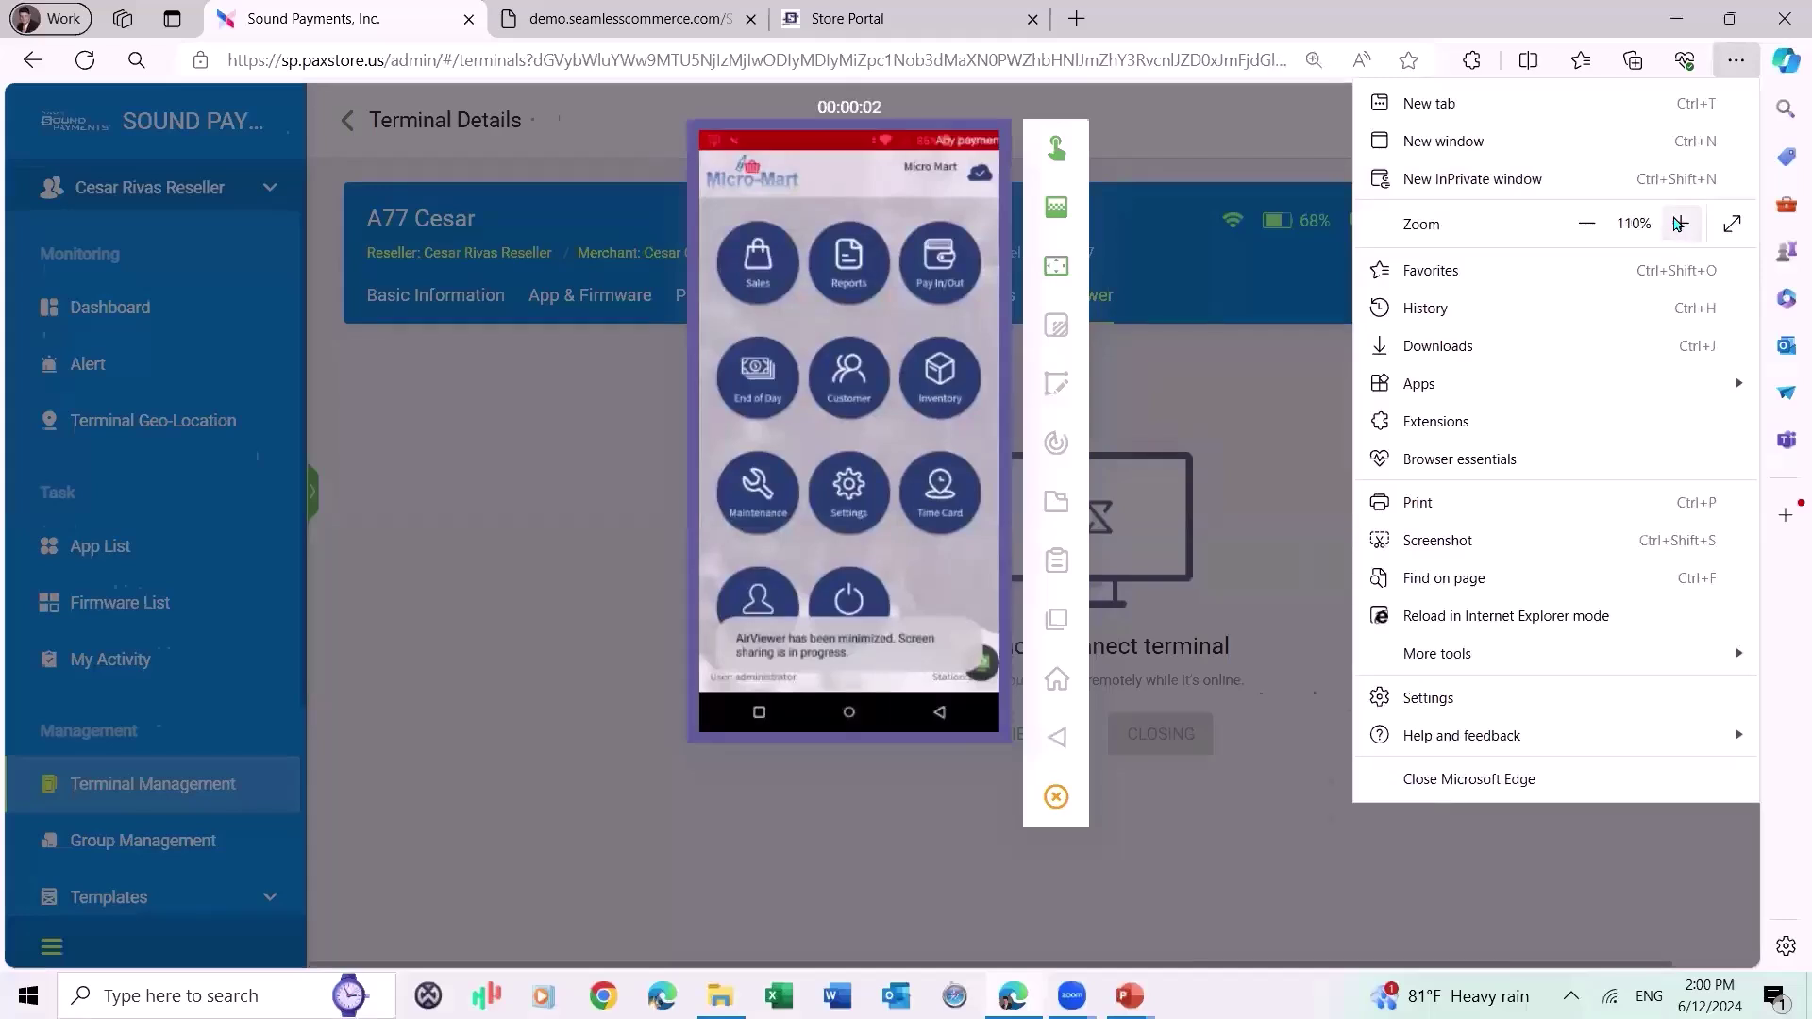
pyautogui.click(1681, 224)
pyautogui.click(909, 618)
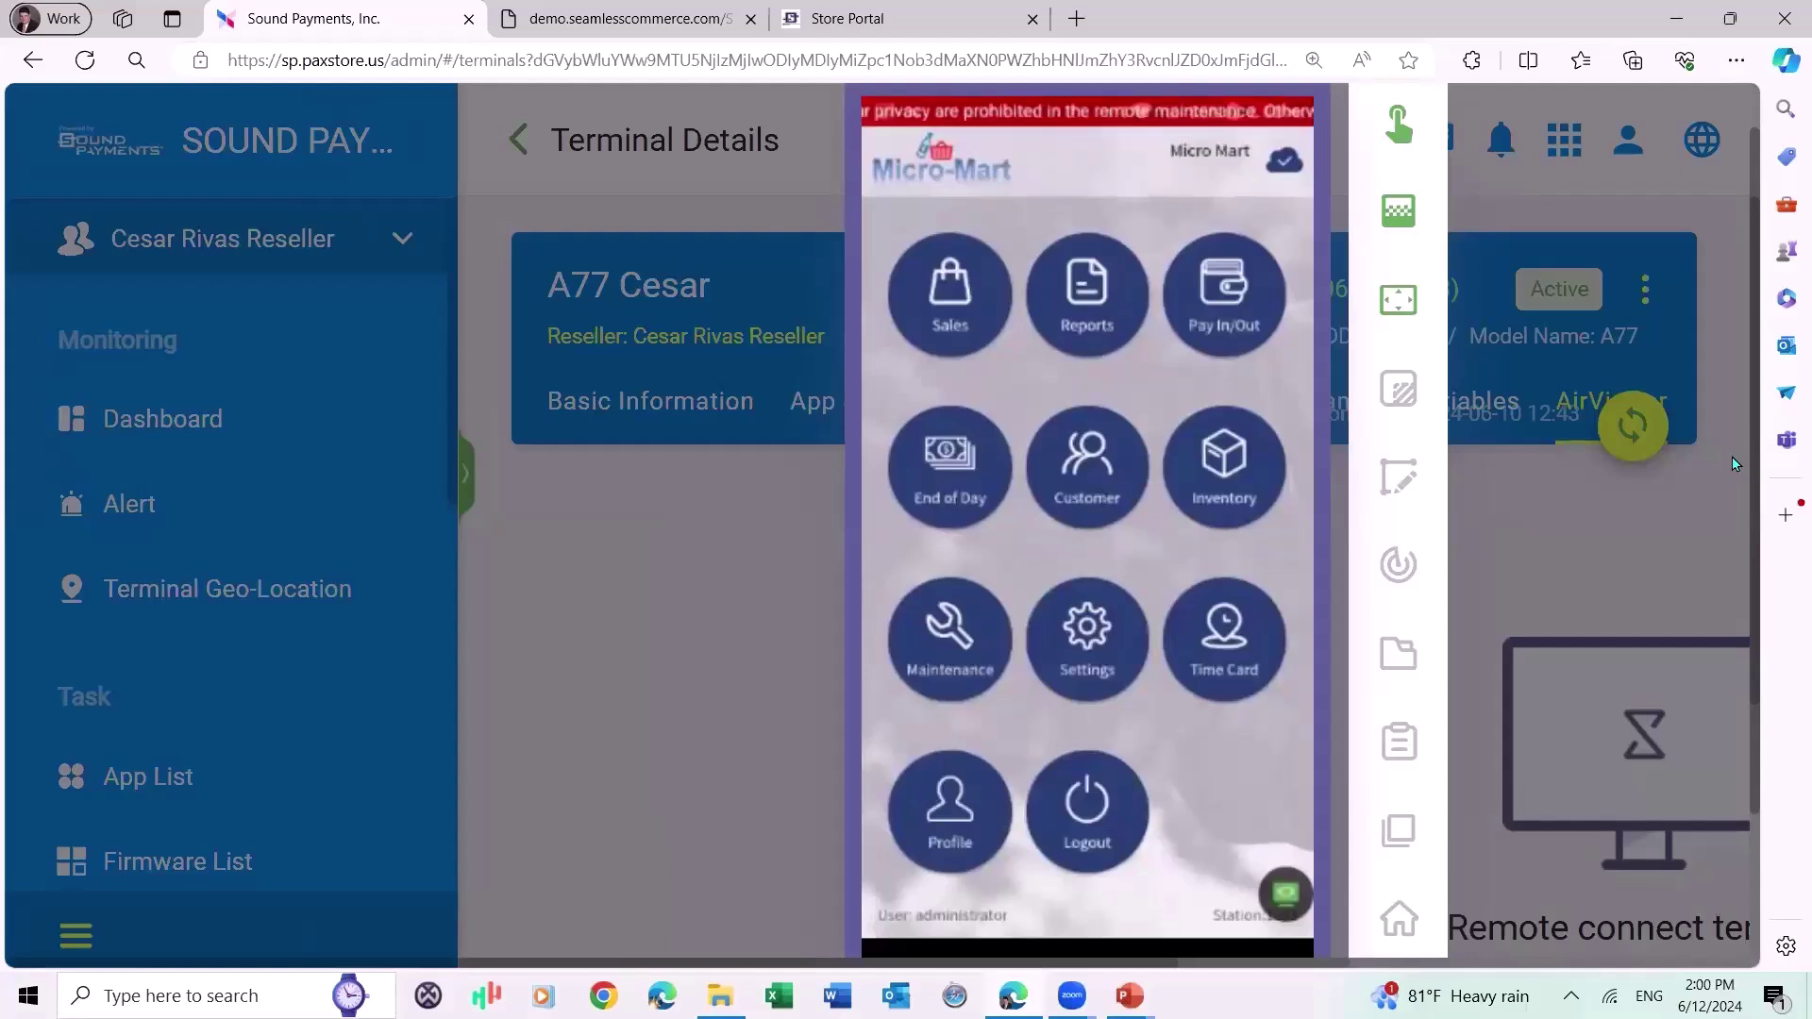
# Open Global Price Change in the terminal's Maintenance area and examine the price, profit and rounding options for All Items.
pyautogui.click(959, 627)
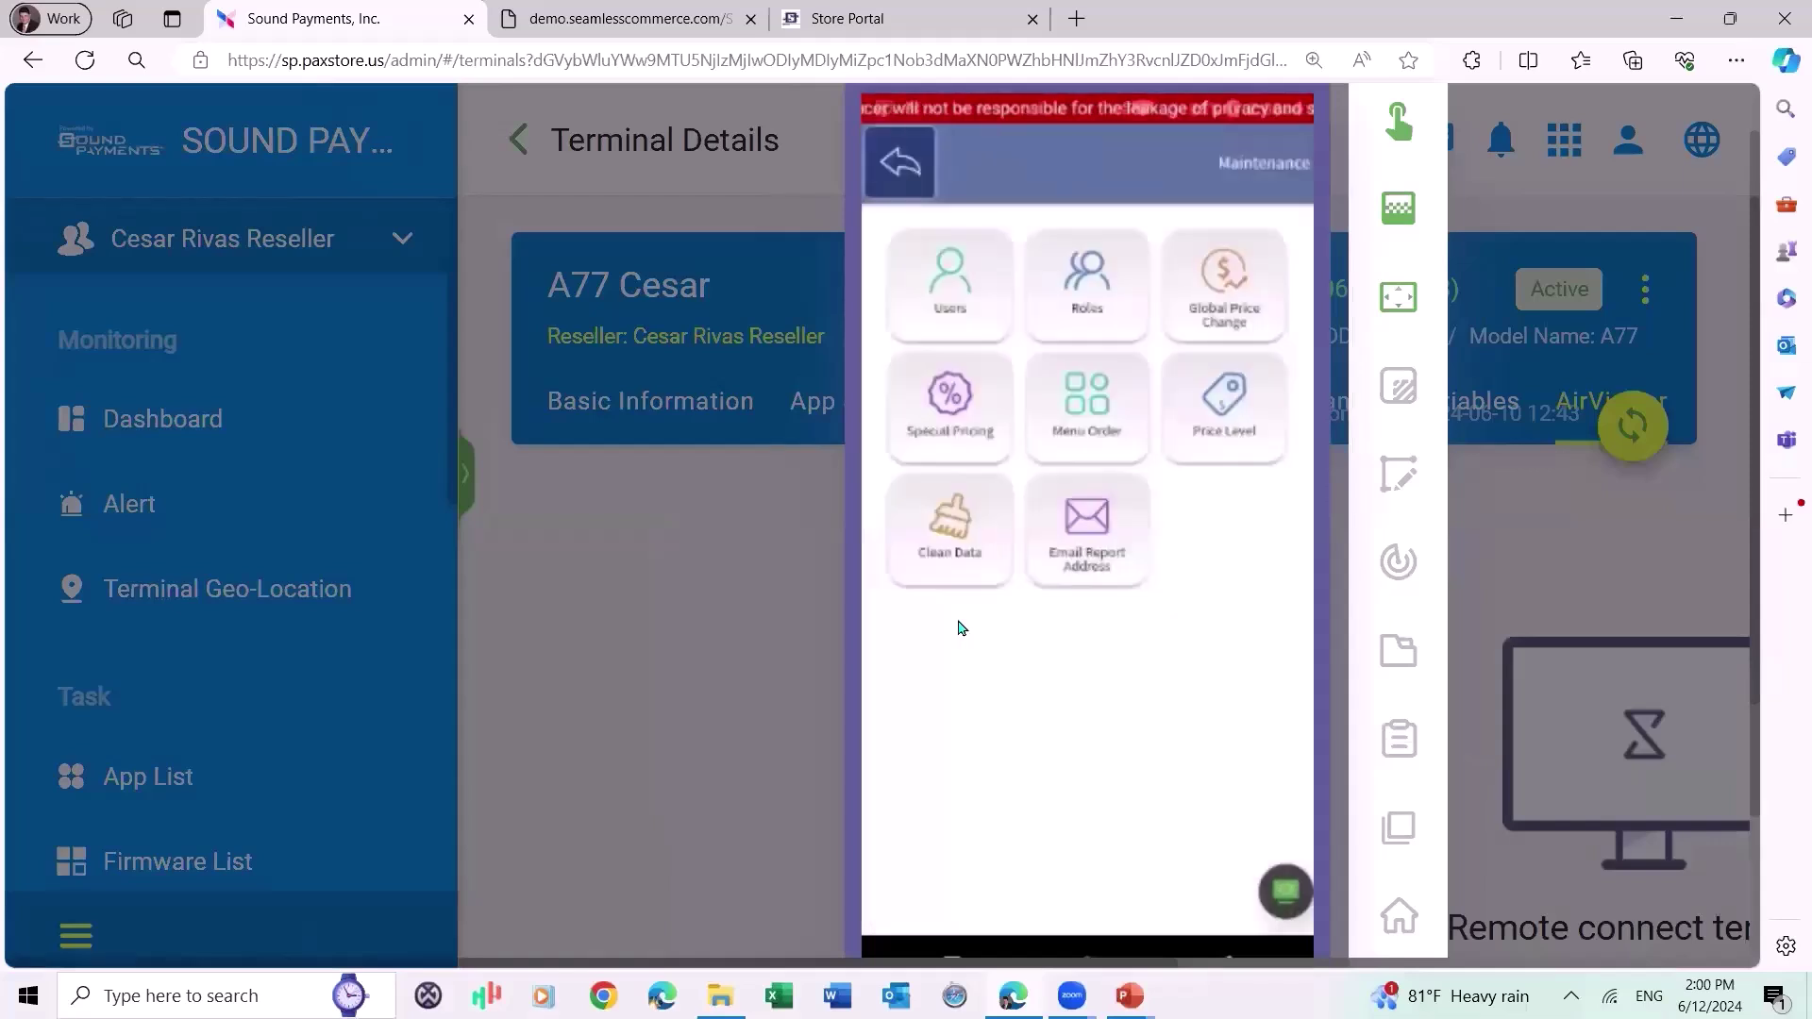
pyautogui.click(1242, 311)
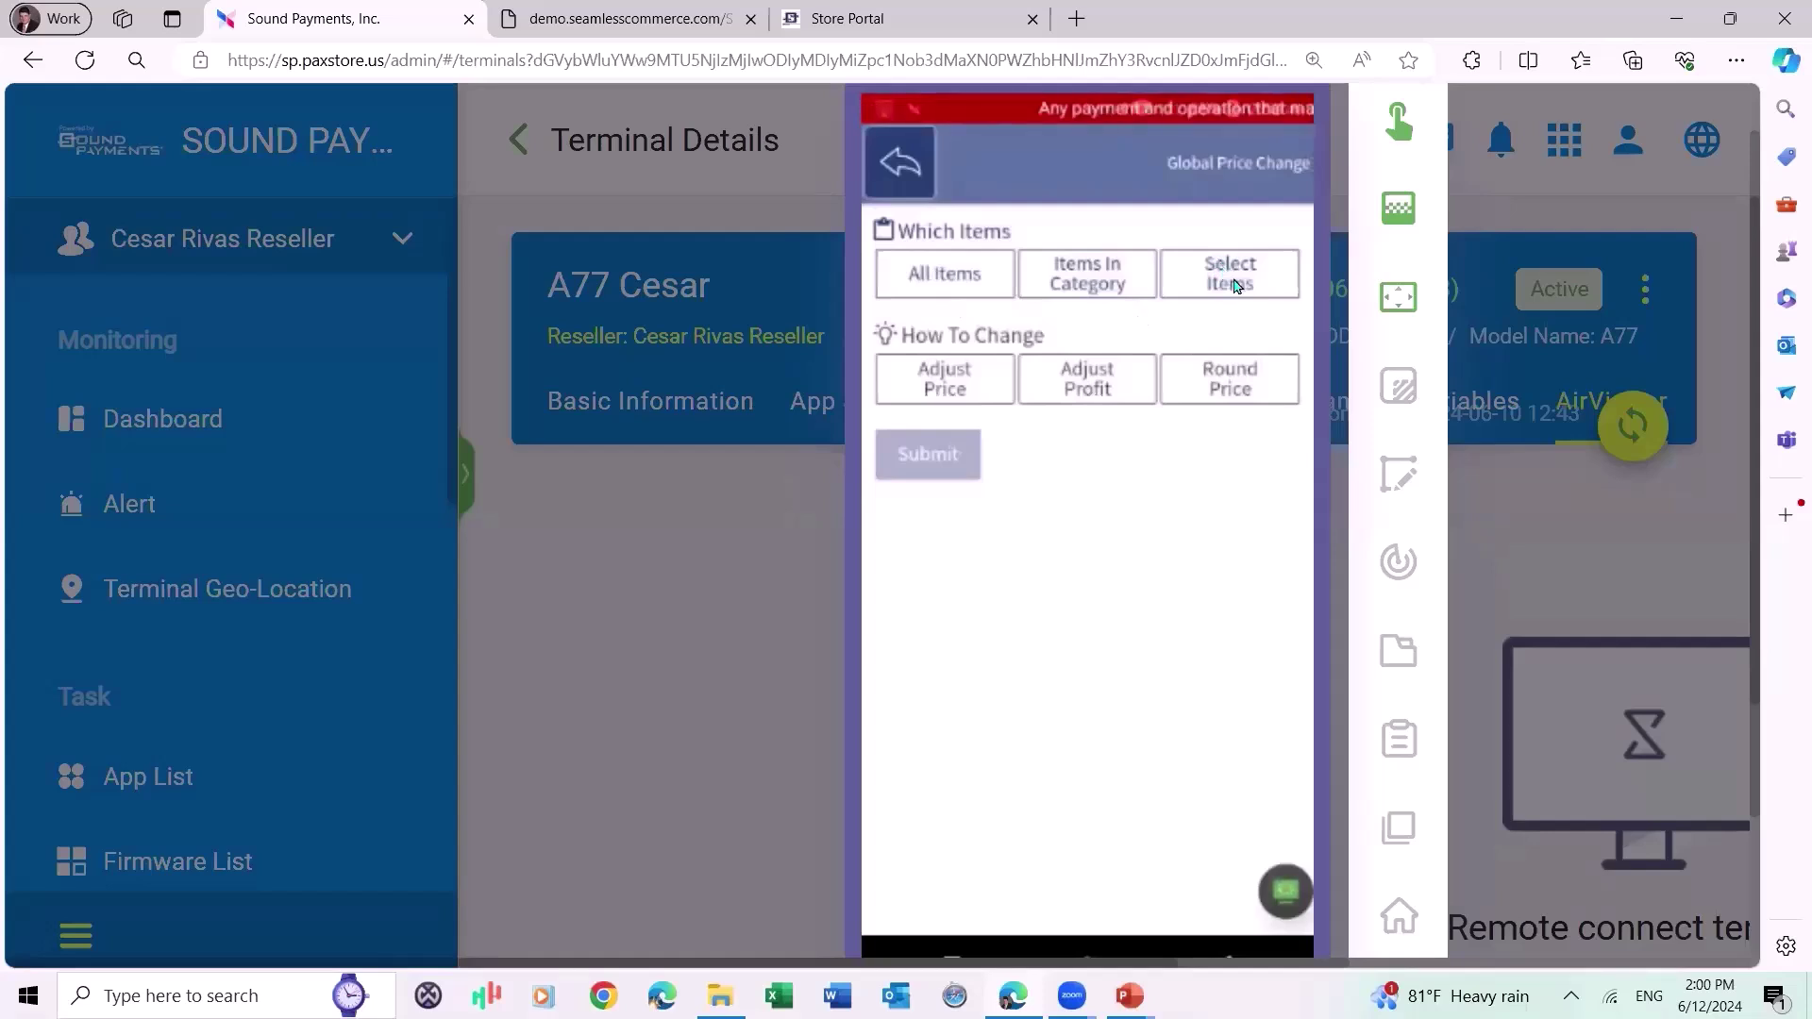
pyautogui.click(952, 281)
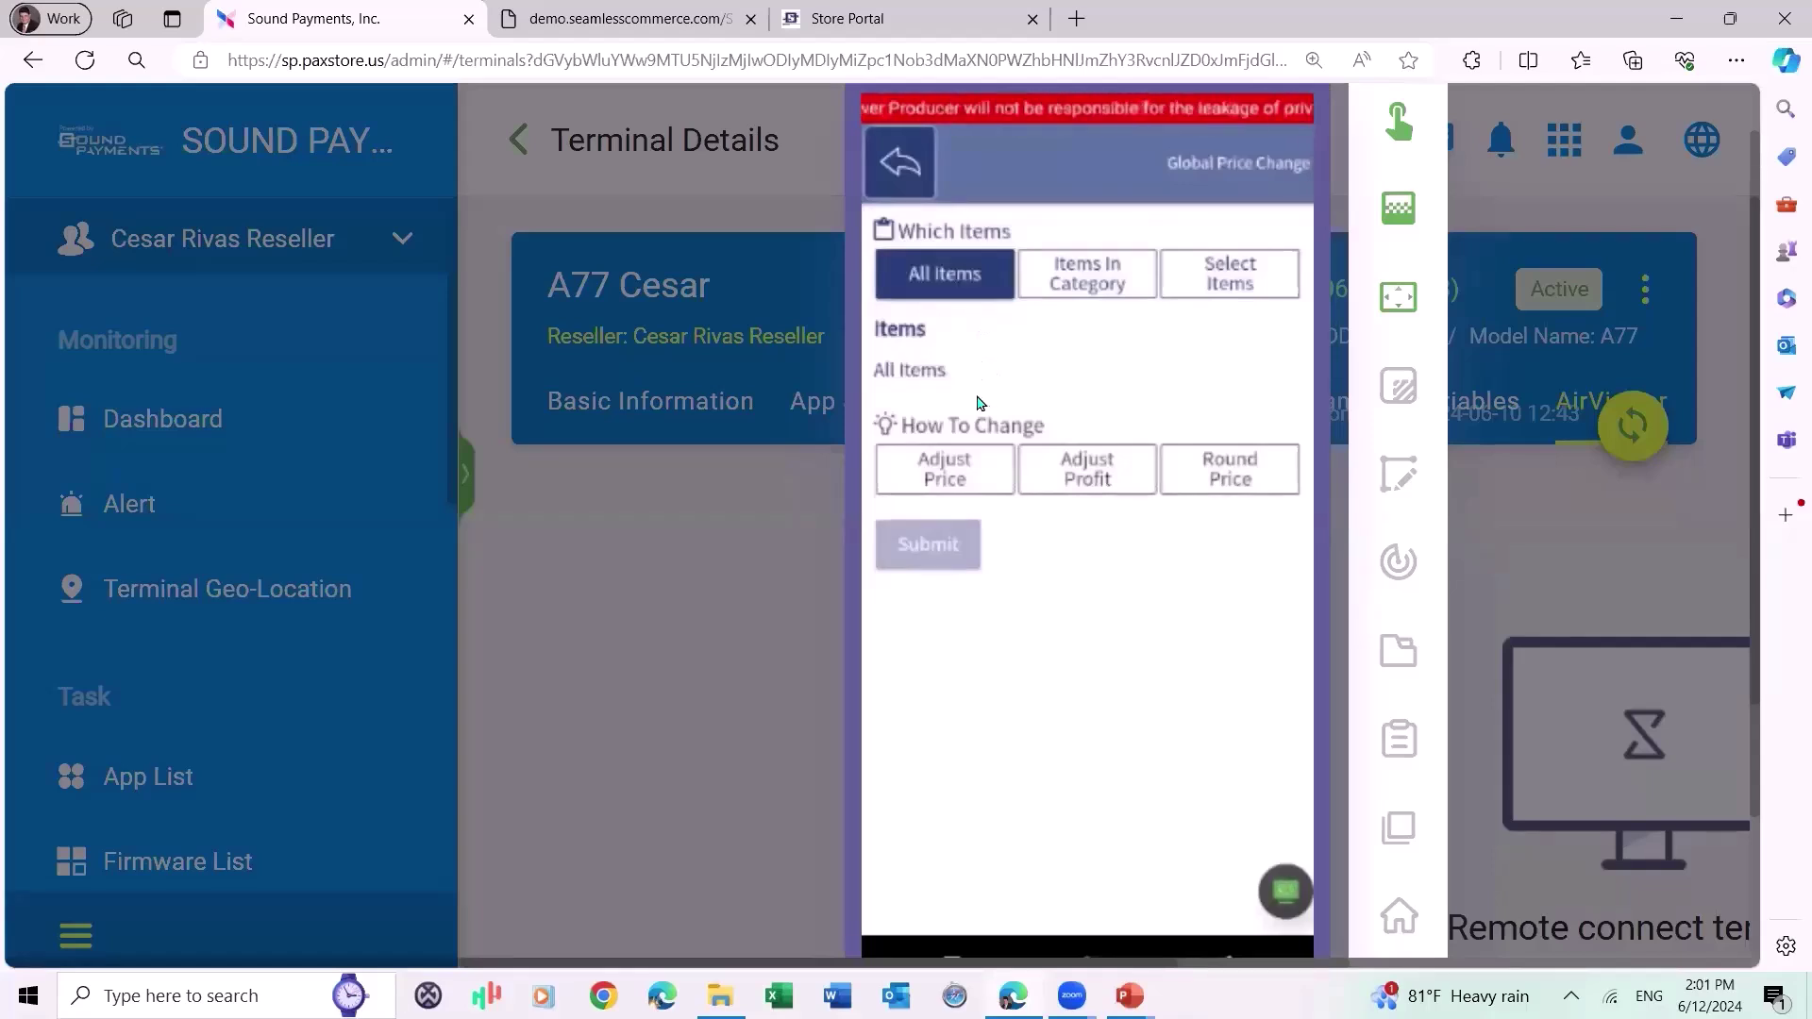
pyautogui.click(985, 480)
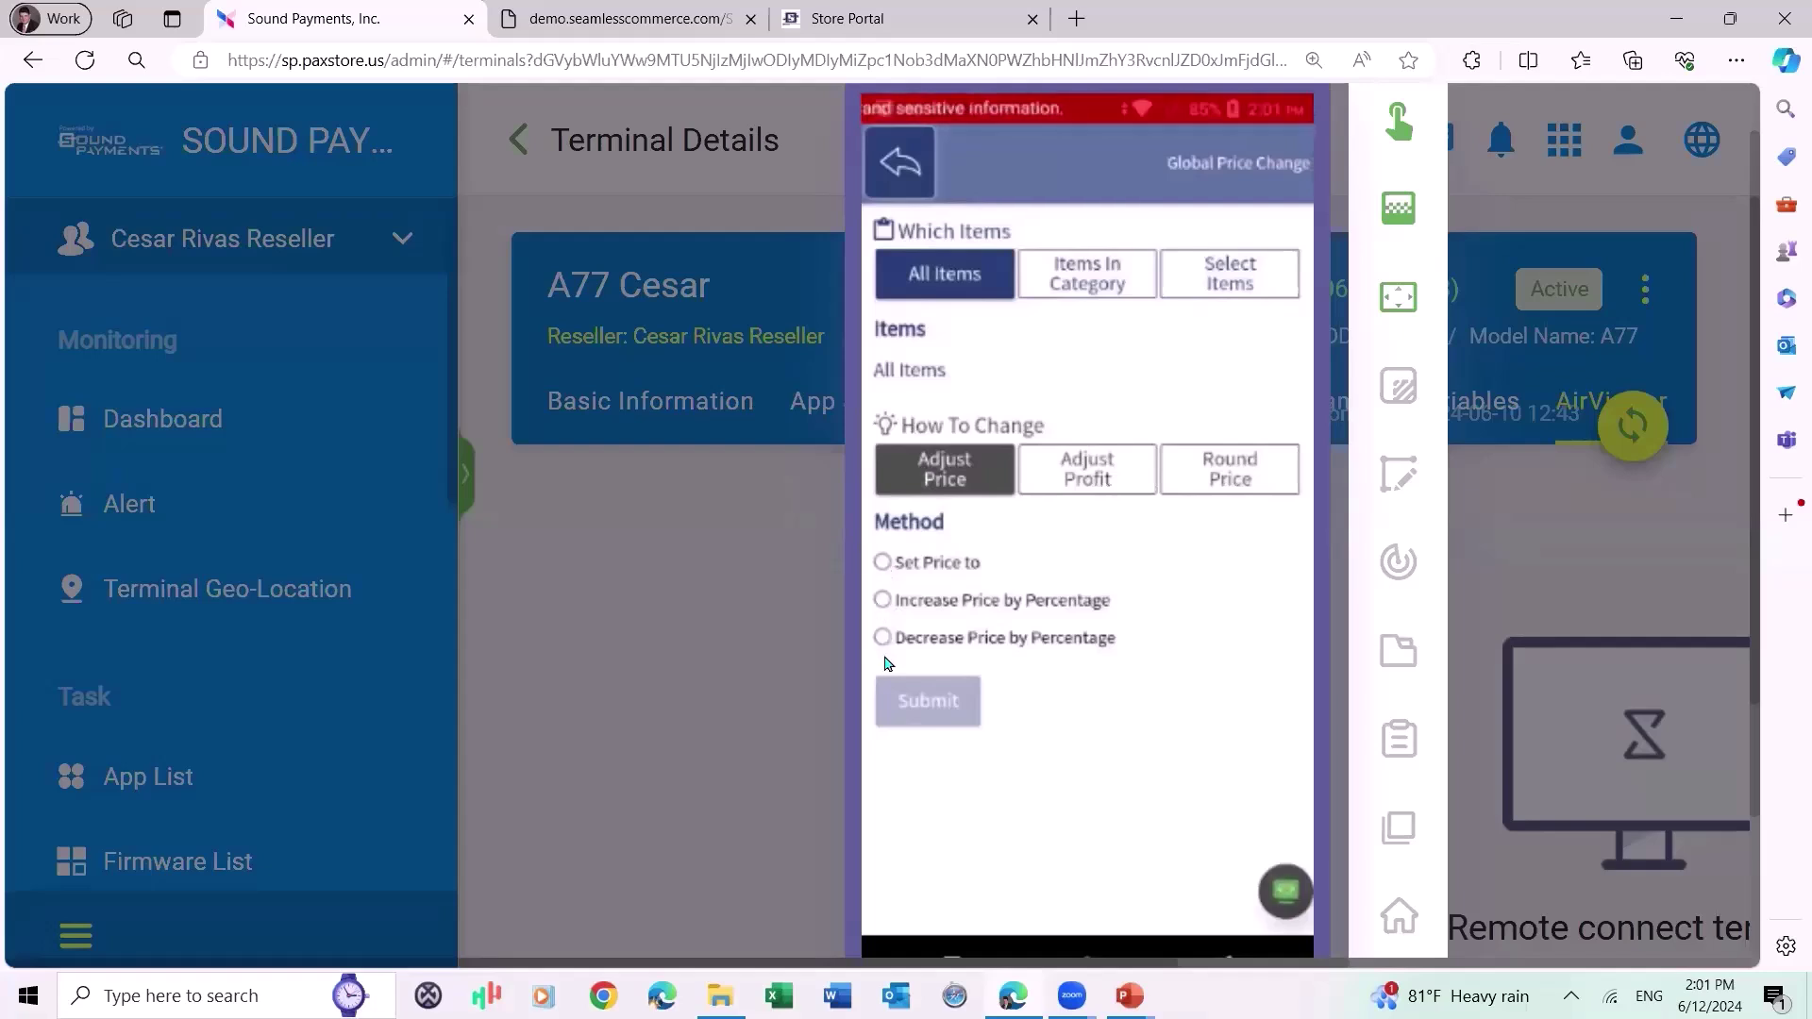
pyautogui.click(1088, 500)
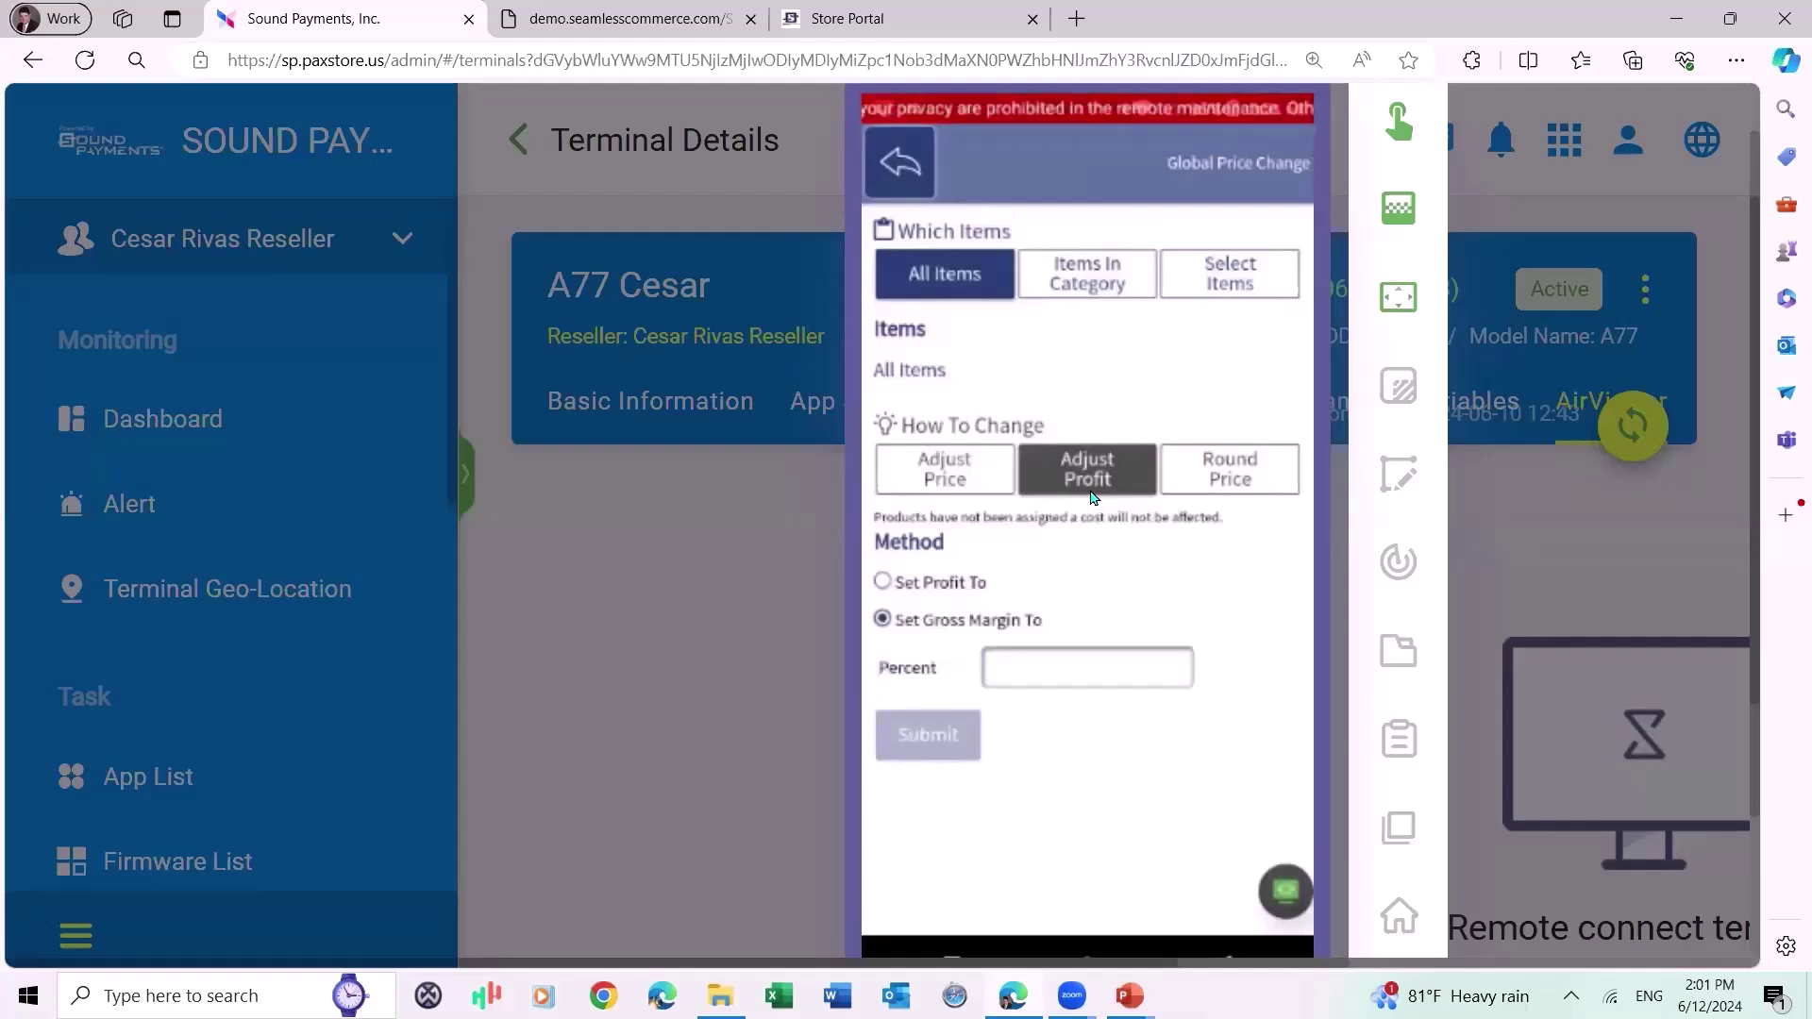
pyautogui.click(1221, 469)
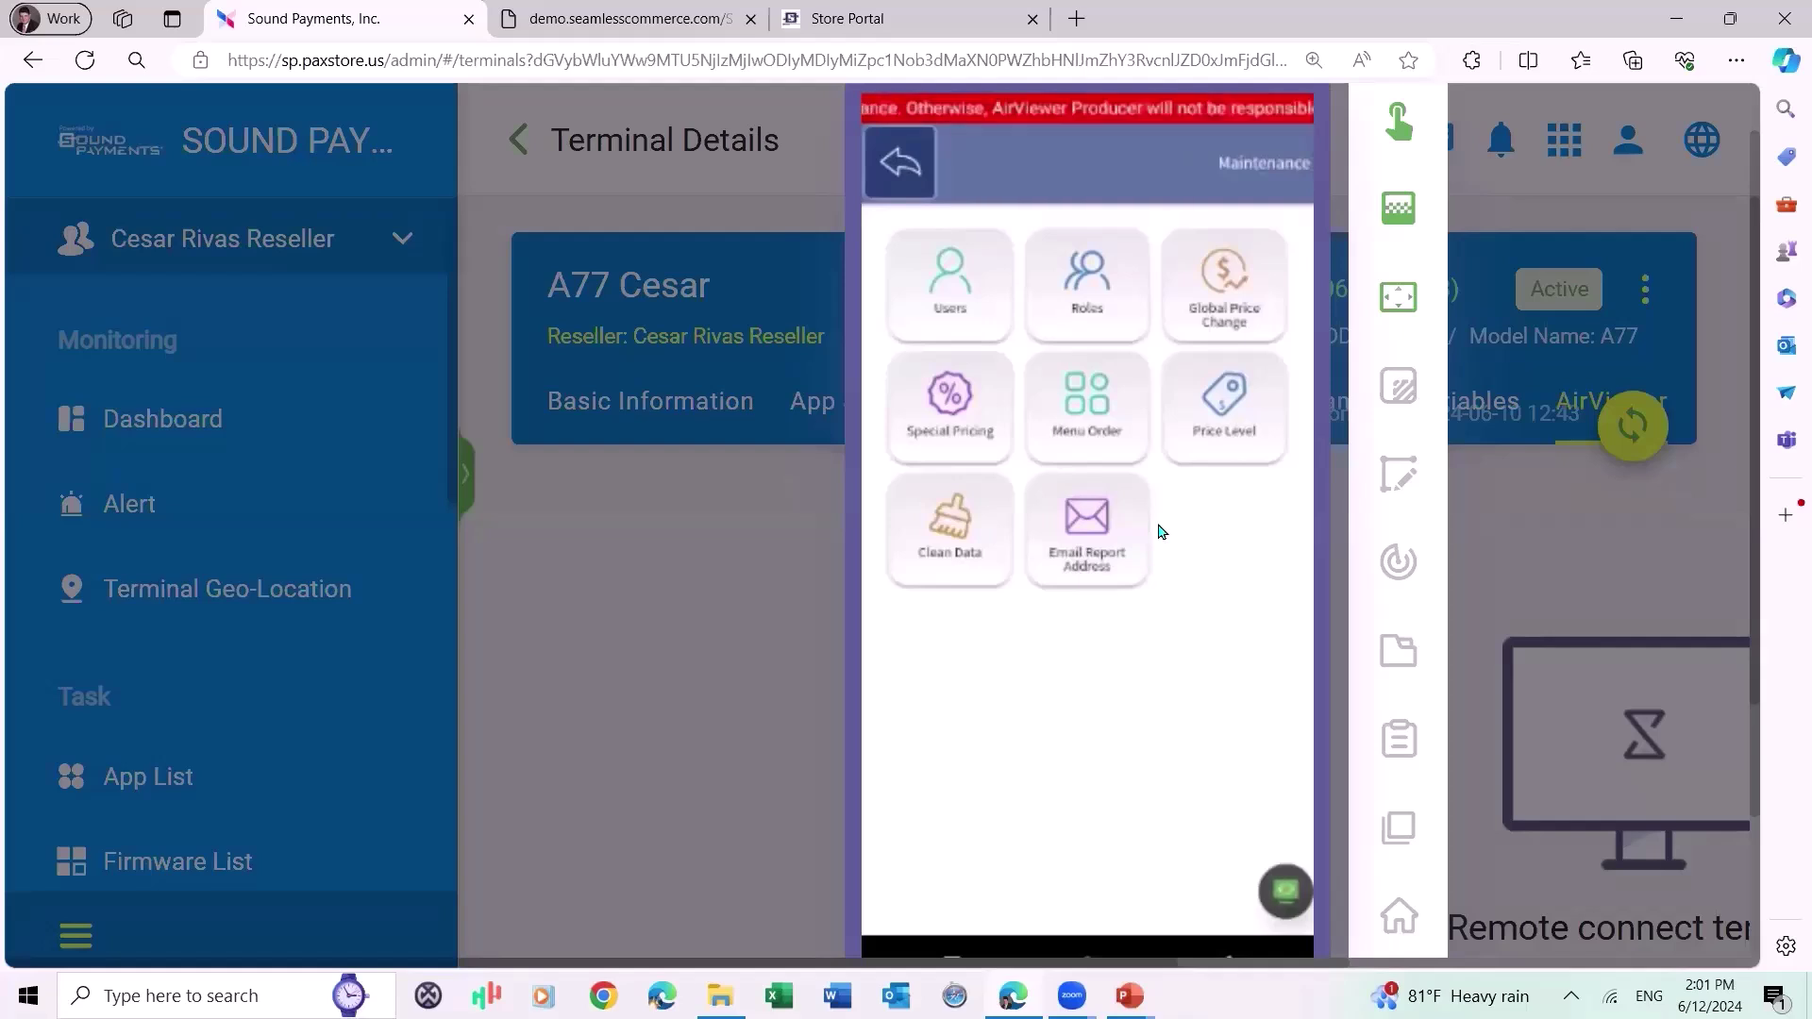
# Open Special Pricing for the Baseball Hat on the terminal and examine the Sale Price and Percent Off methods under Sales Pricing.
pyautogui.click(950, 401)
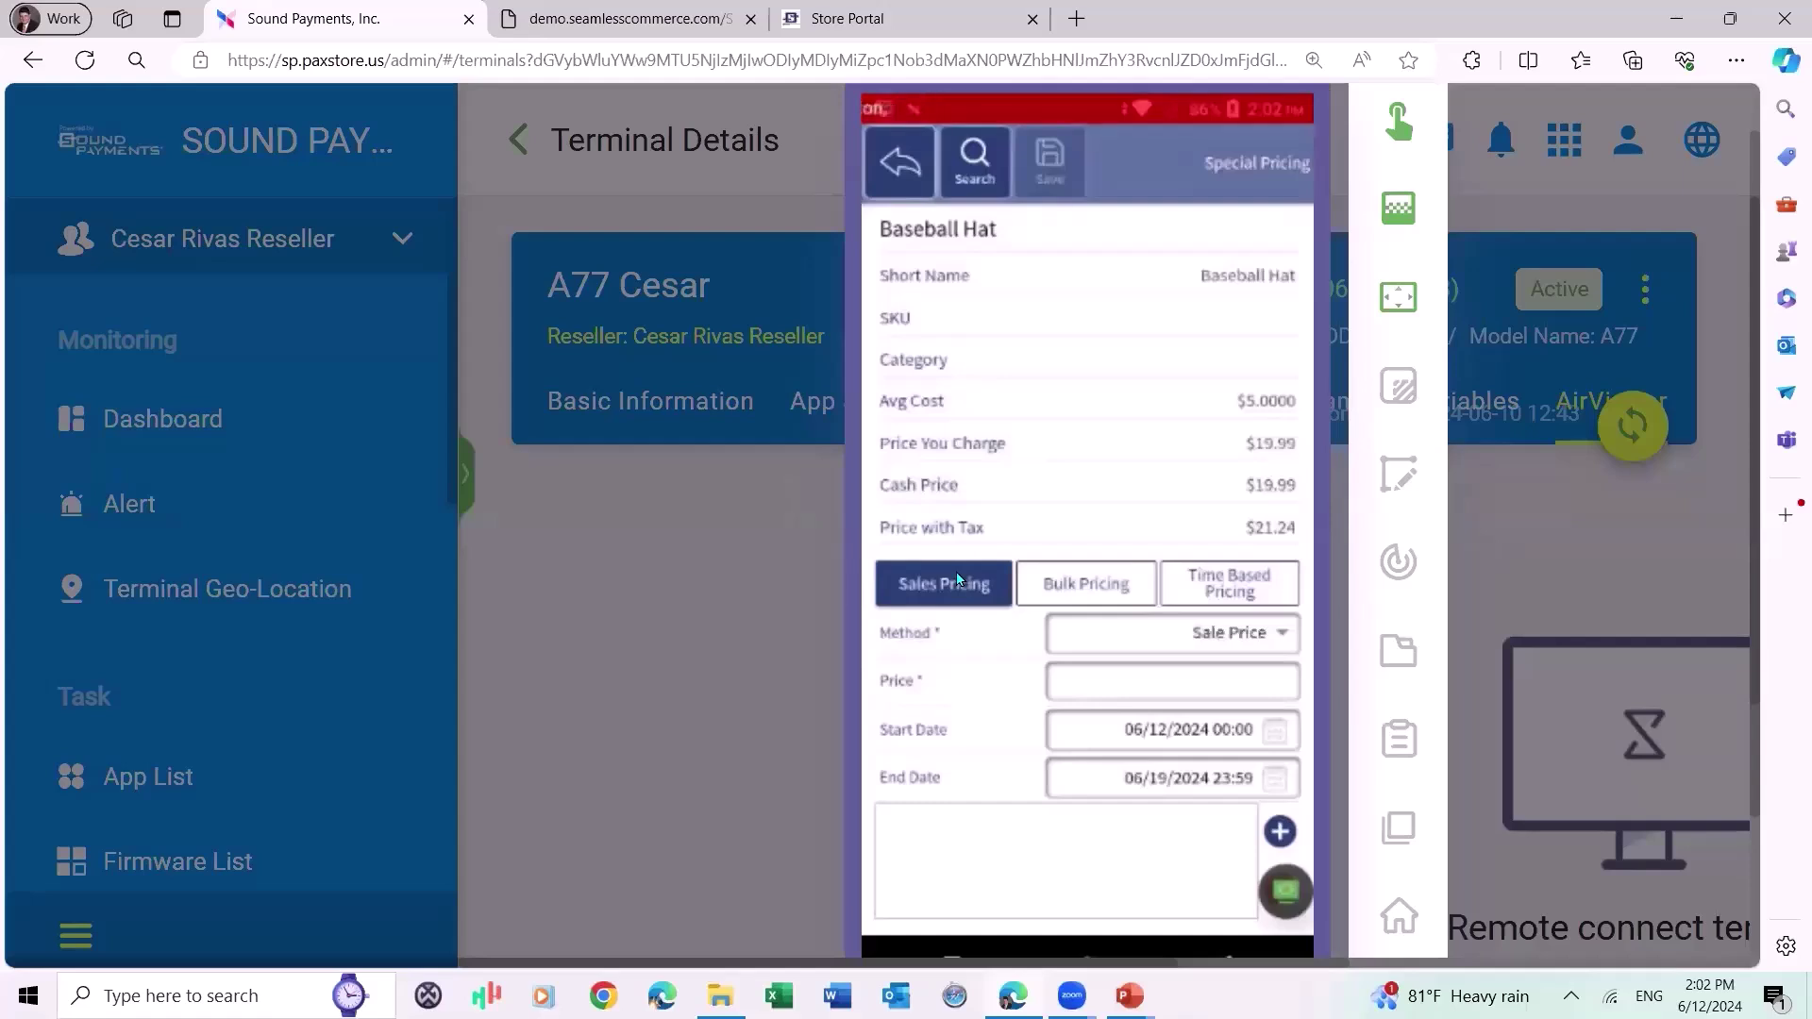
pyautogui.click(1252, 652)
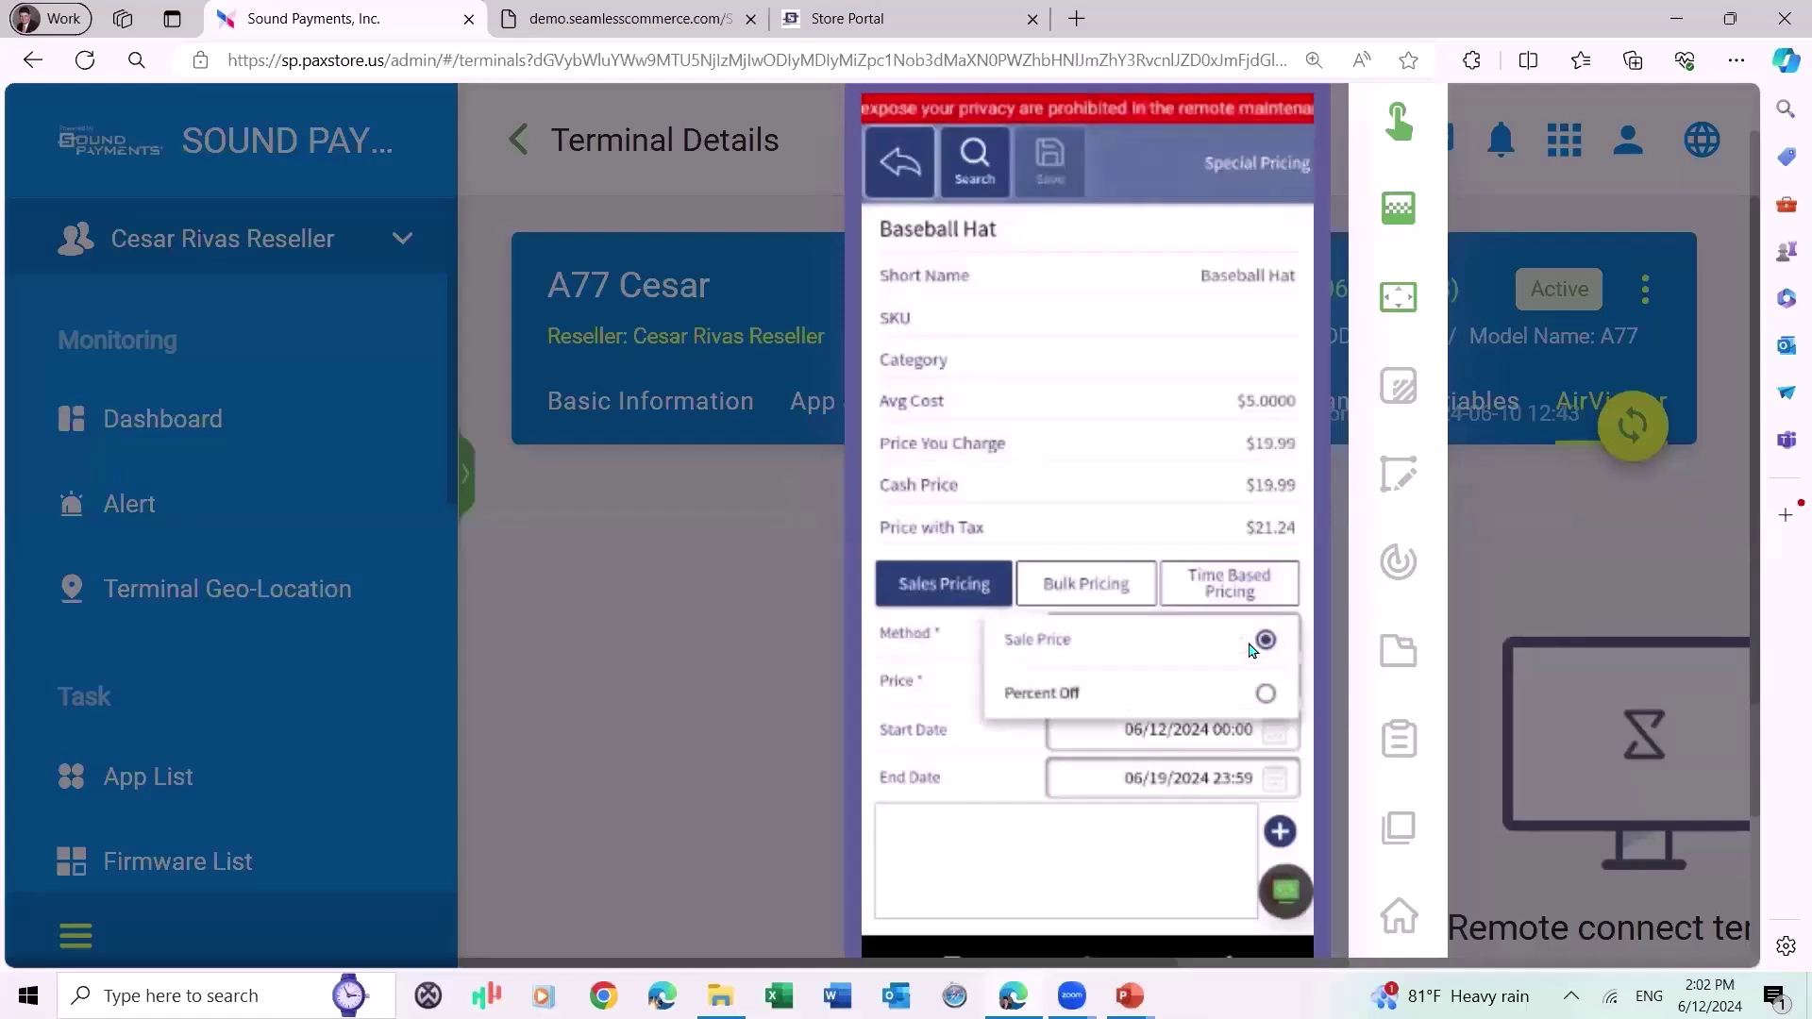
pyautogui.click(1261, 641)
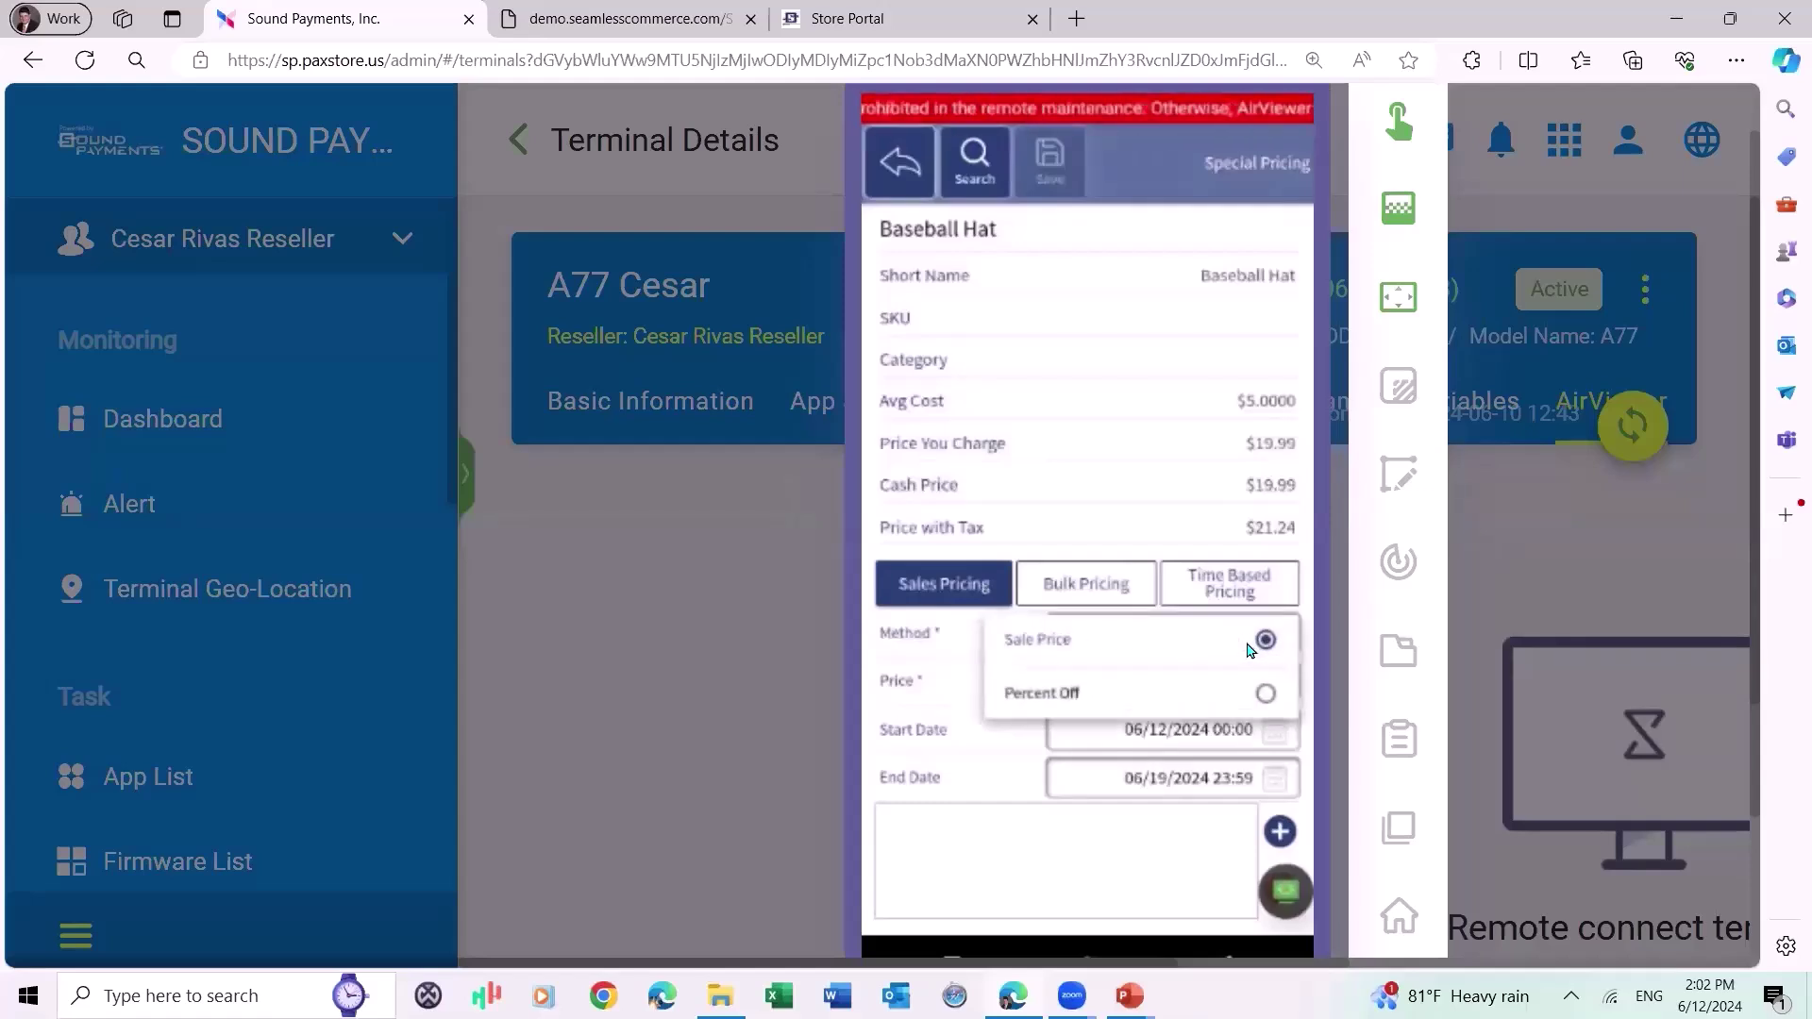
# Examine the Baseball Hat's bulk and time-based pricing options, and open Price Level in the Maintenance area.
pyautogui.click(1095, 567)
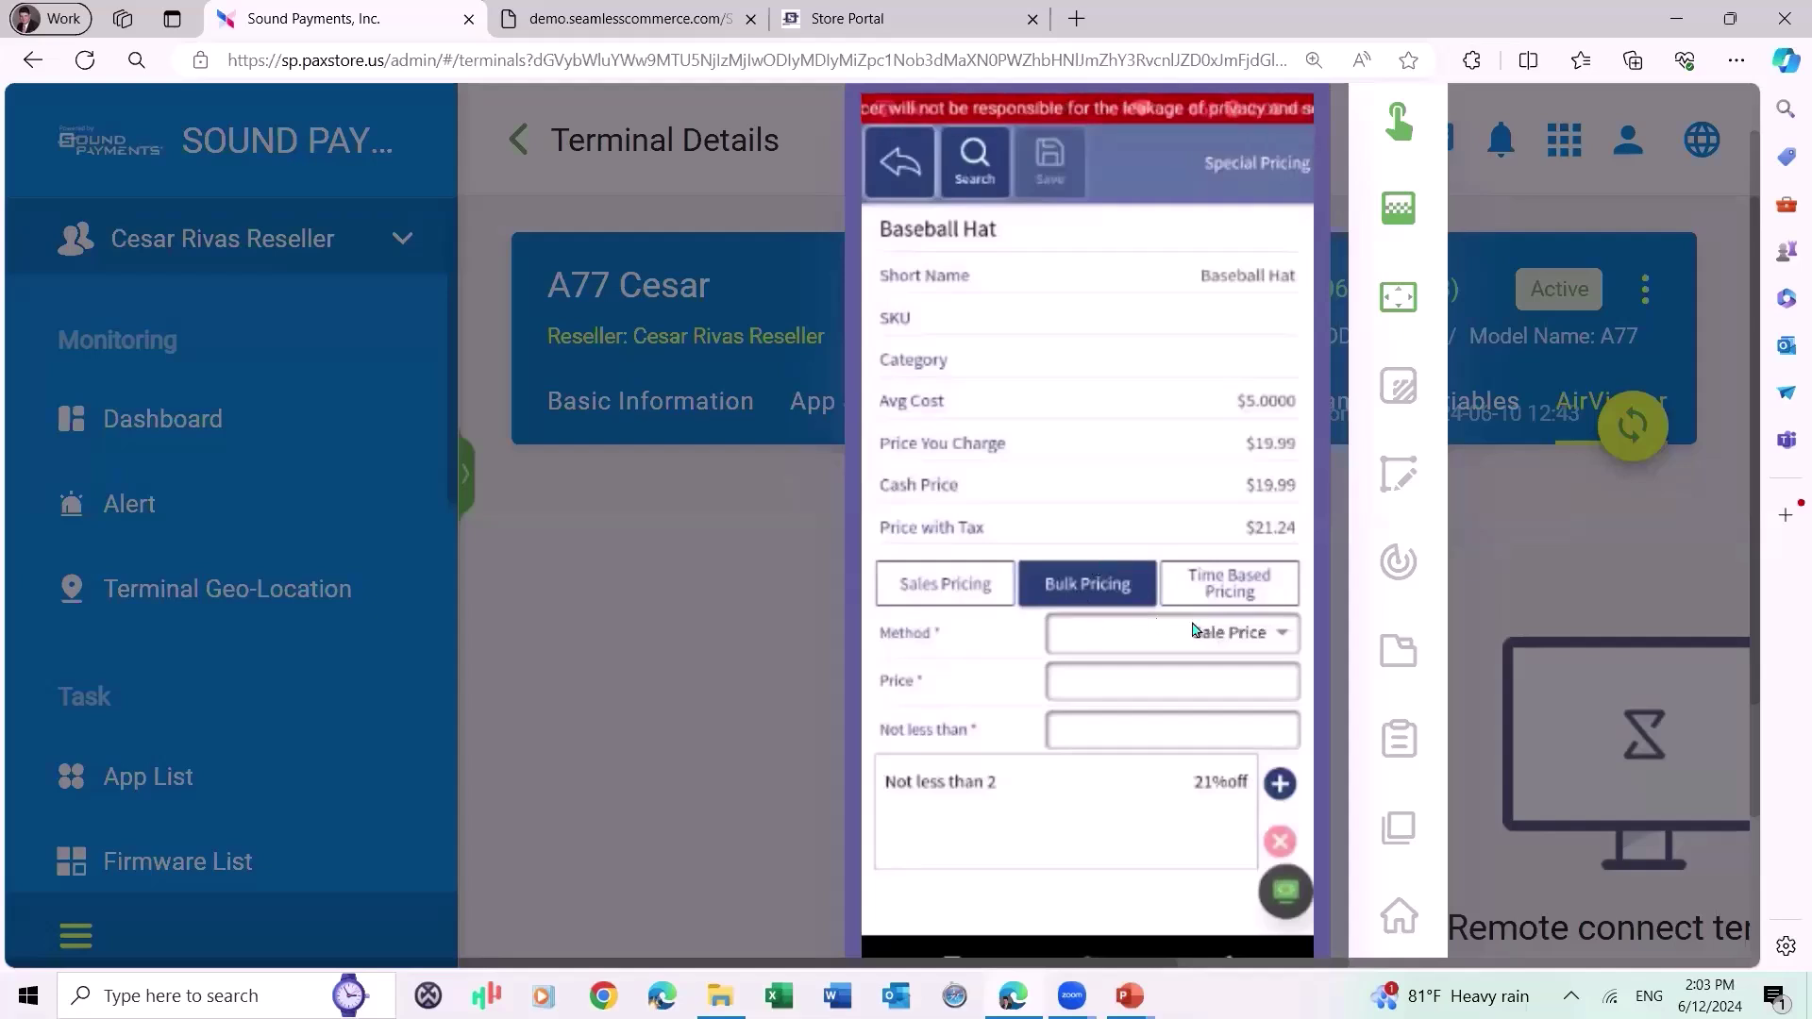
pyautogui.click(1239, 643)
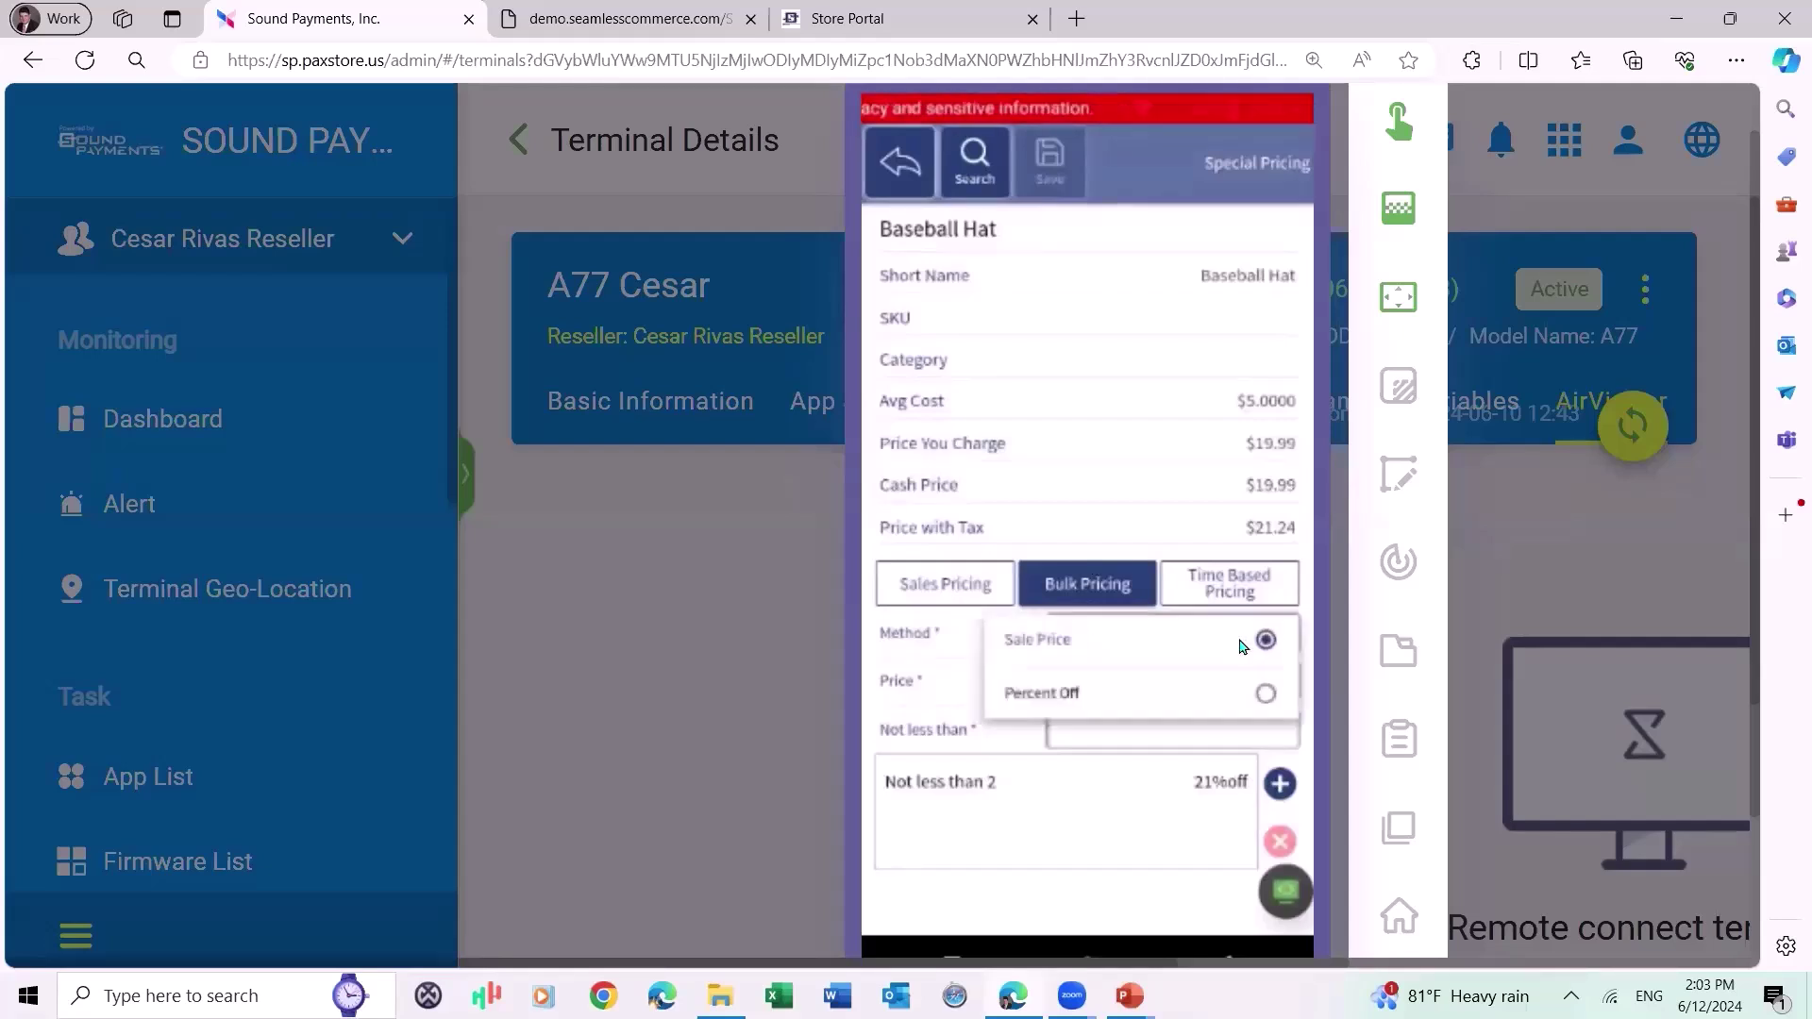
pyautogui.click(1192, 584)
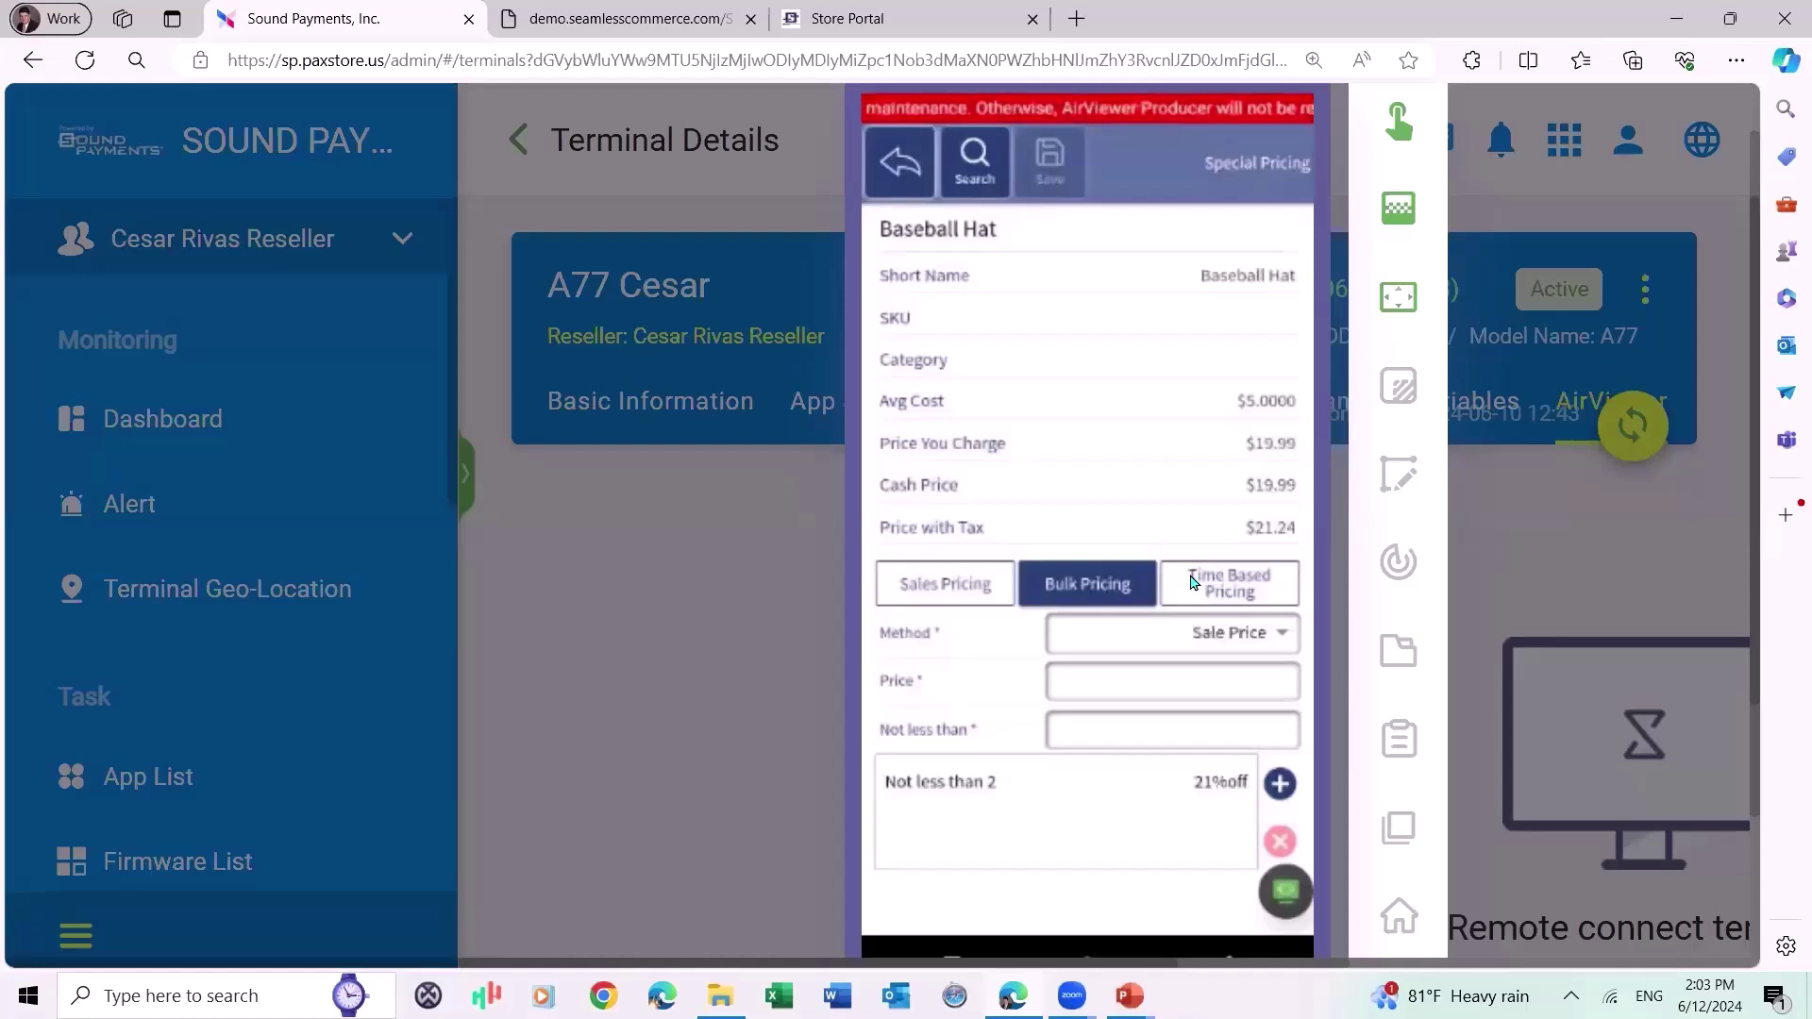
pyautogui.click(1191, 580)
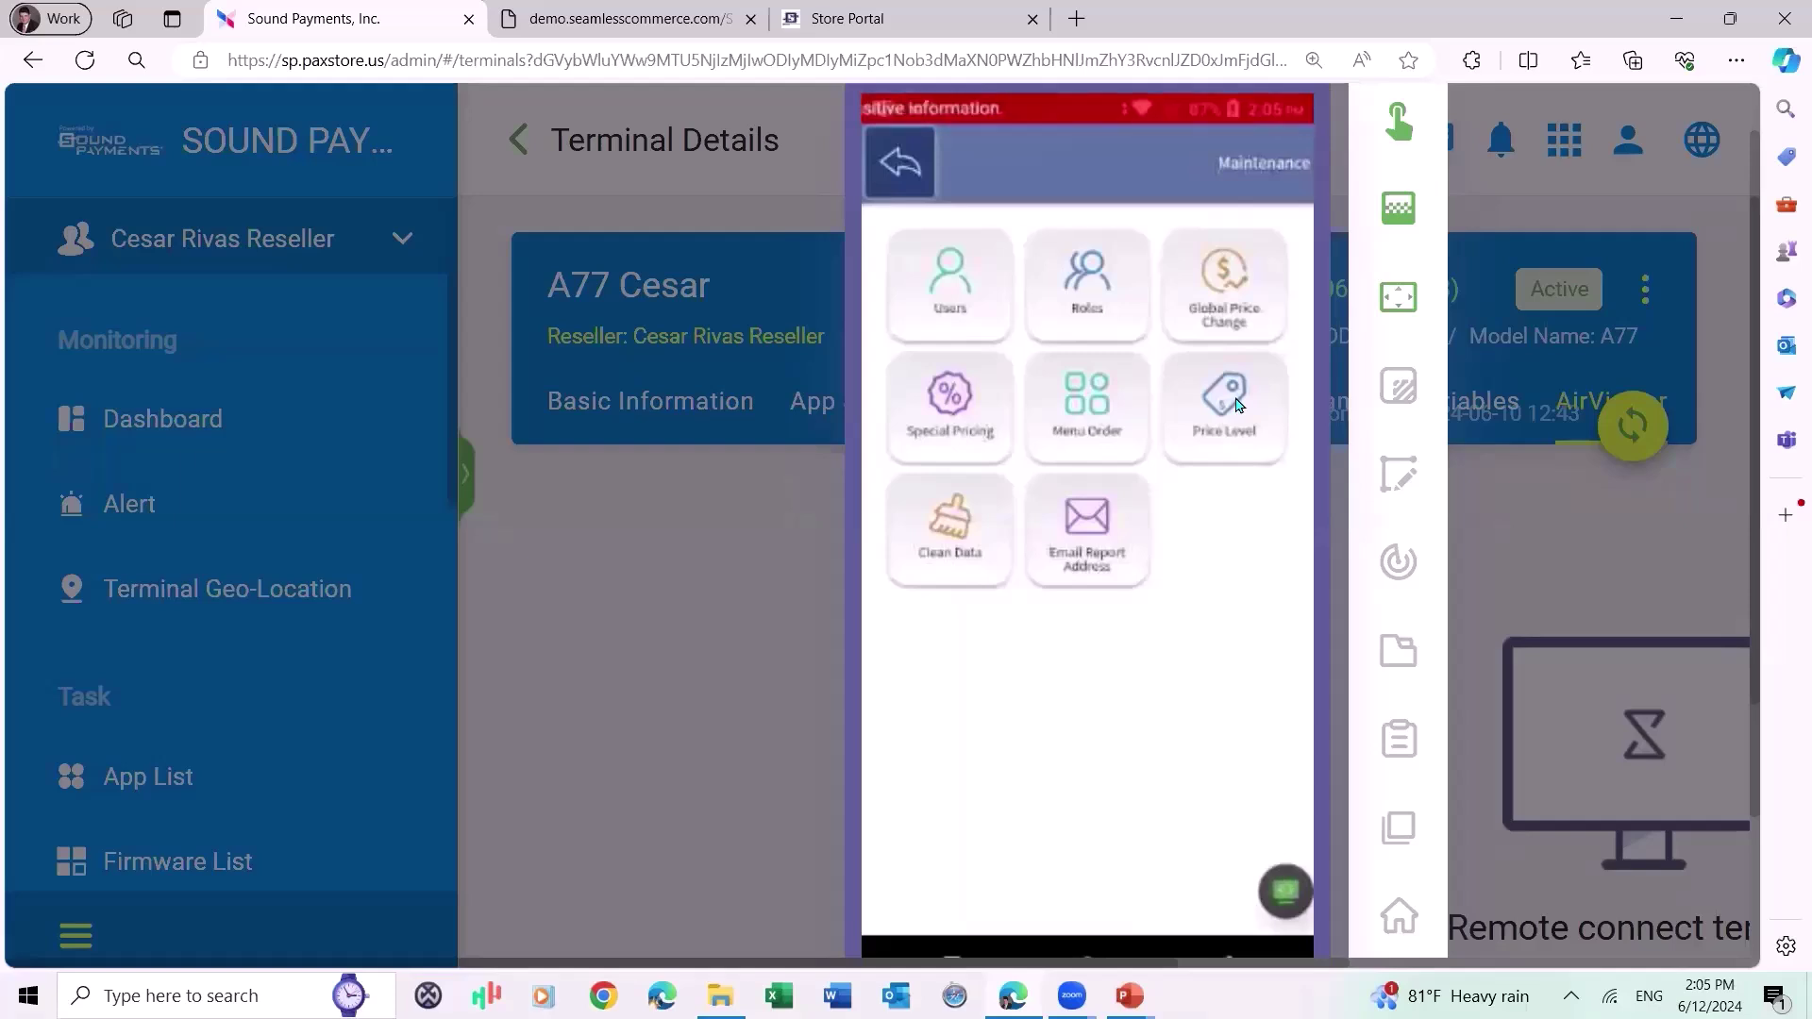
pyautogui.click(1239, 406)
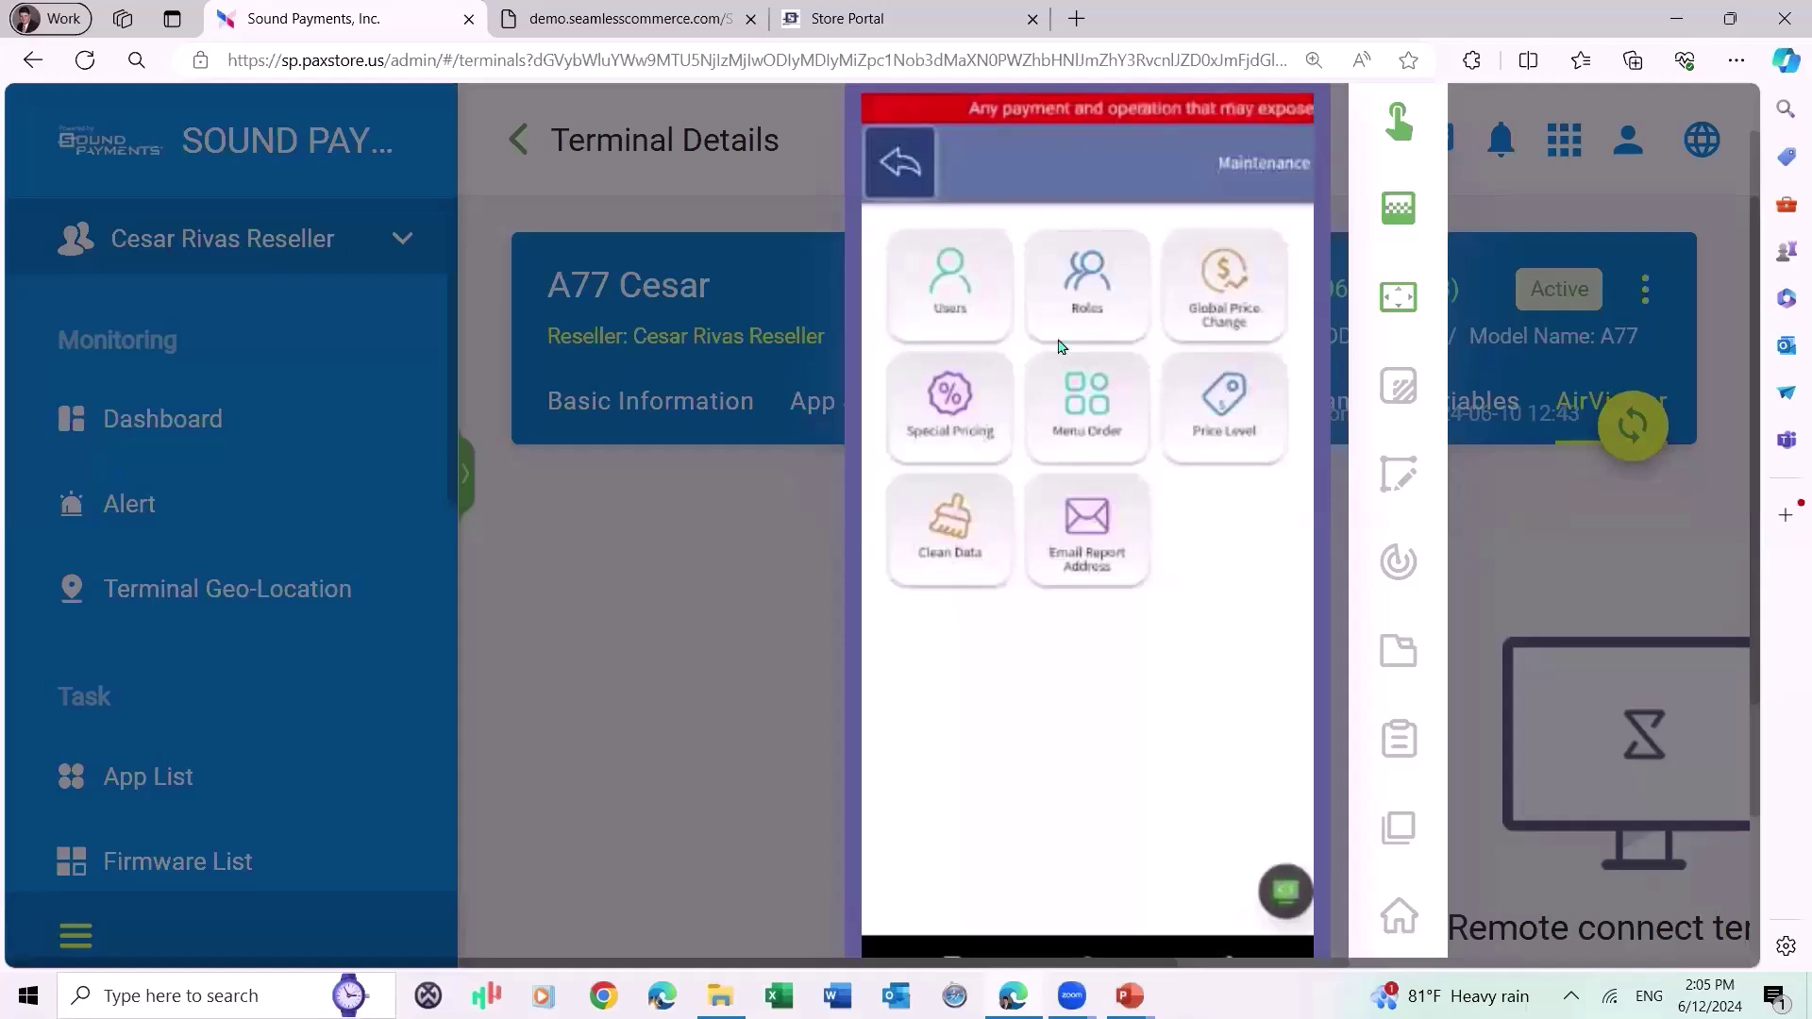
# Close the logged-out Store Portal page and sign in to the Sound Payments e-commerce administration site with the saved credentials.
pyautogui.click(953, 36)
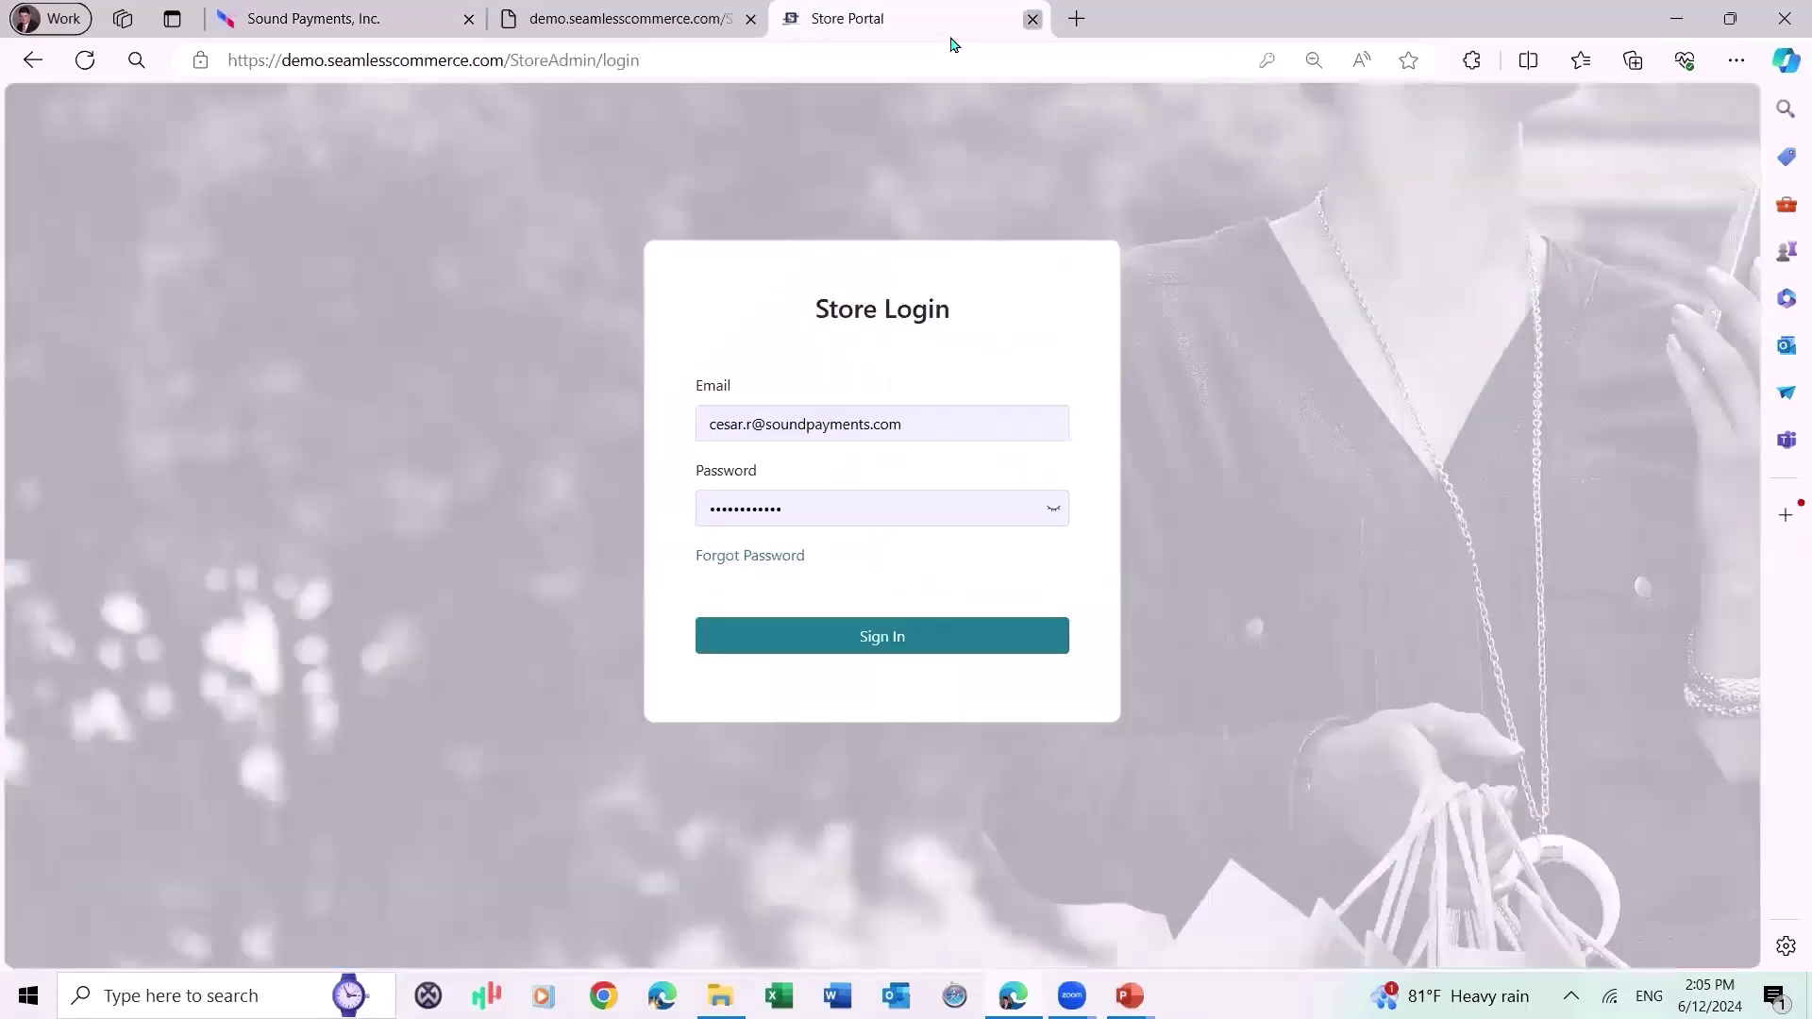
pyautogui.click(1033, 18)
pyautogui.click(885, 628)
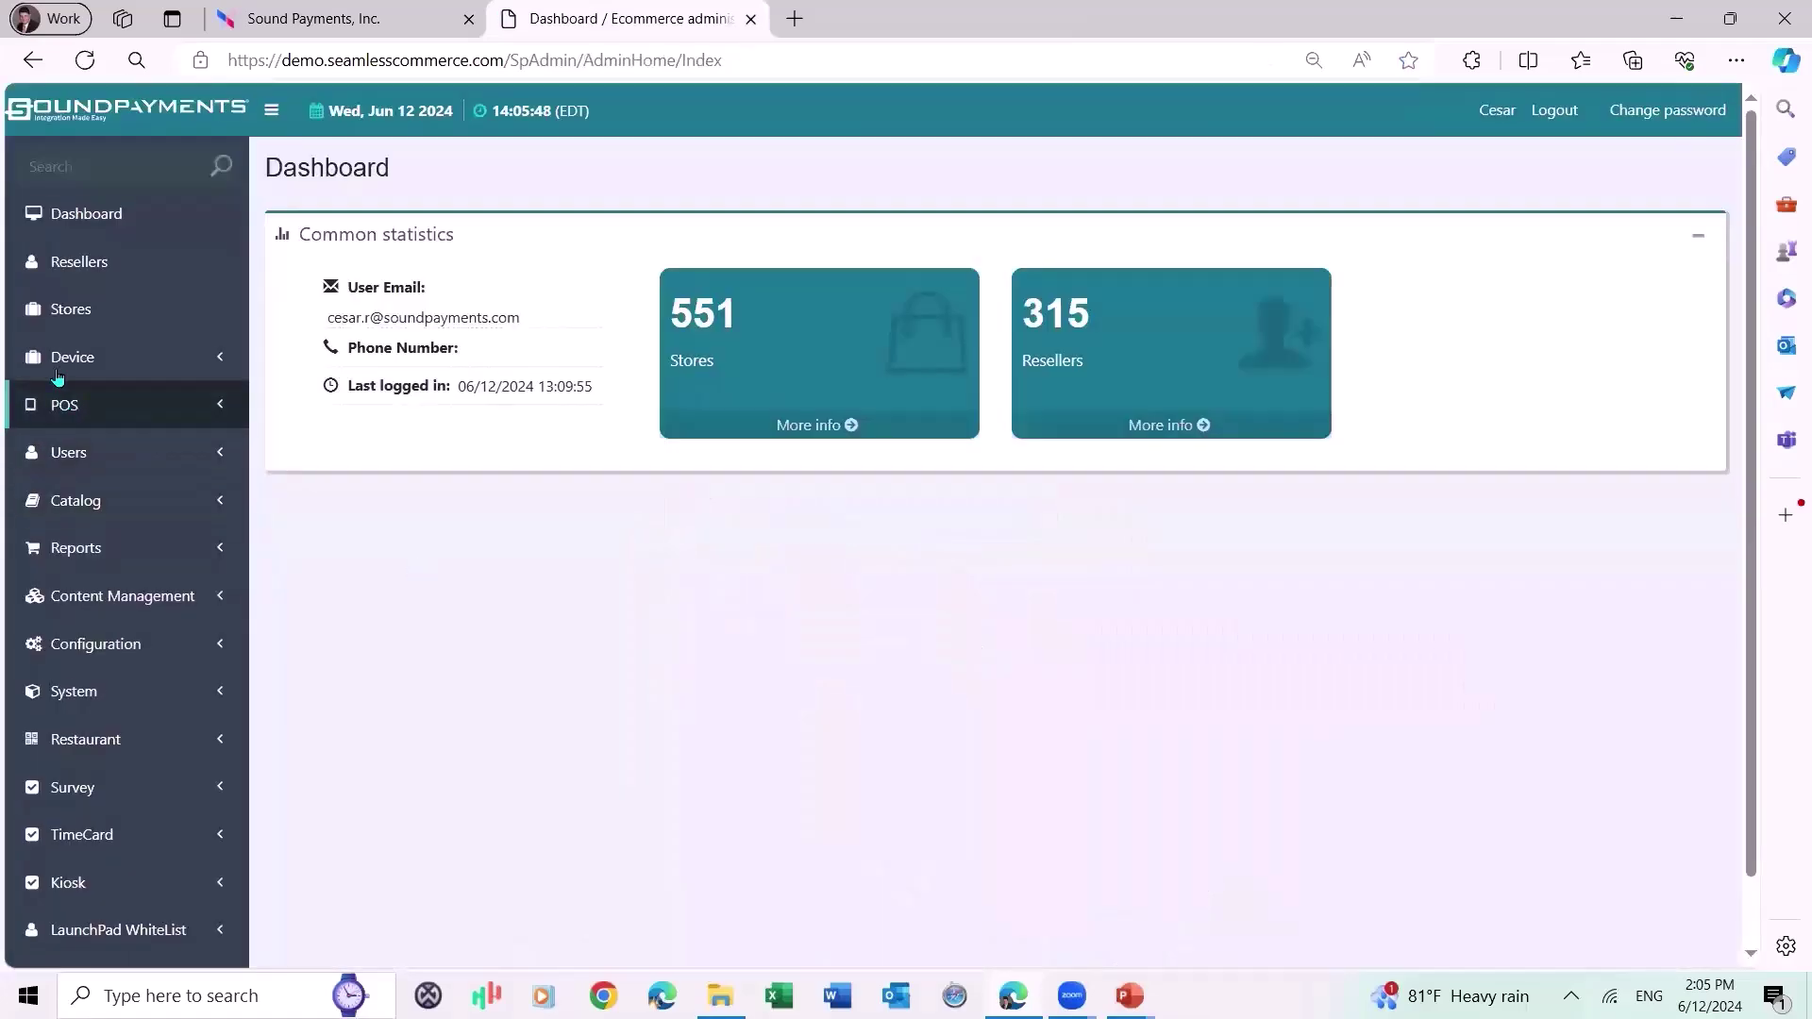
# Search the stores for "micro" and log in to the Micro Mart store portal, confirming the account access.
pyautogui.click(124, 309)
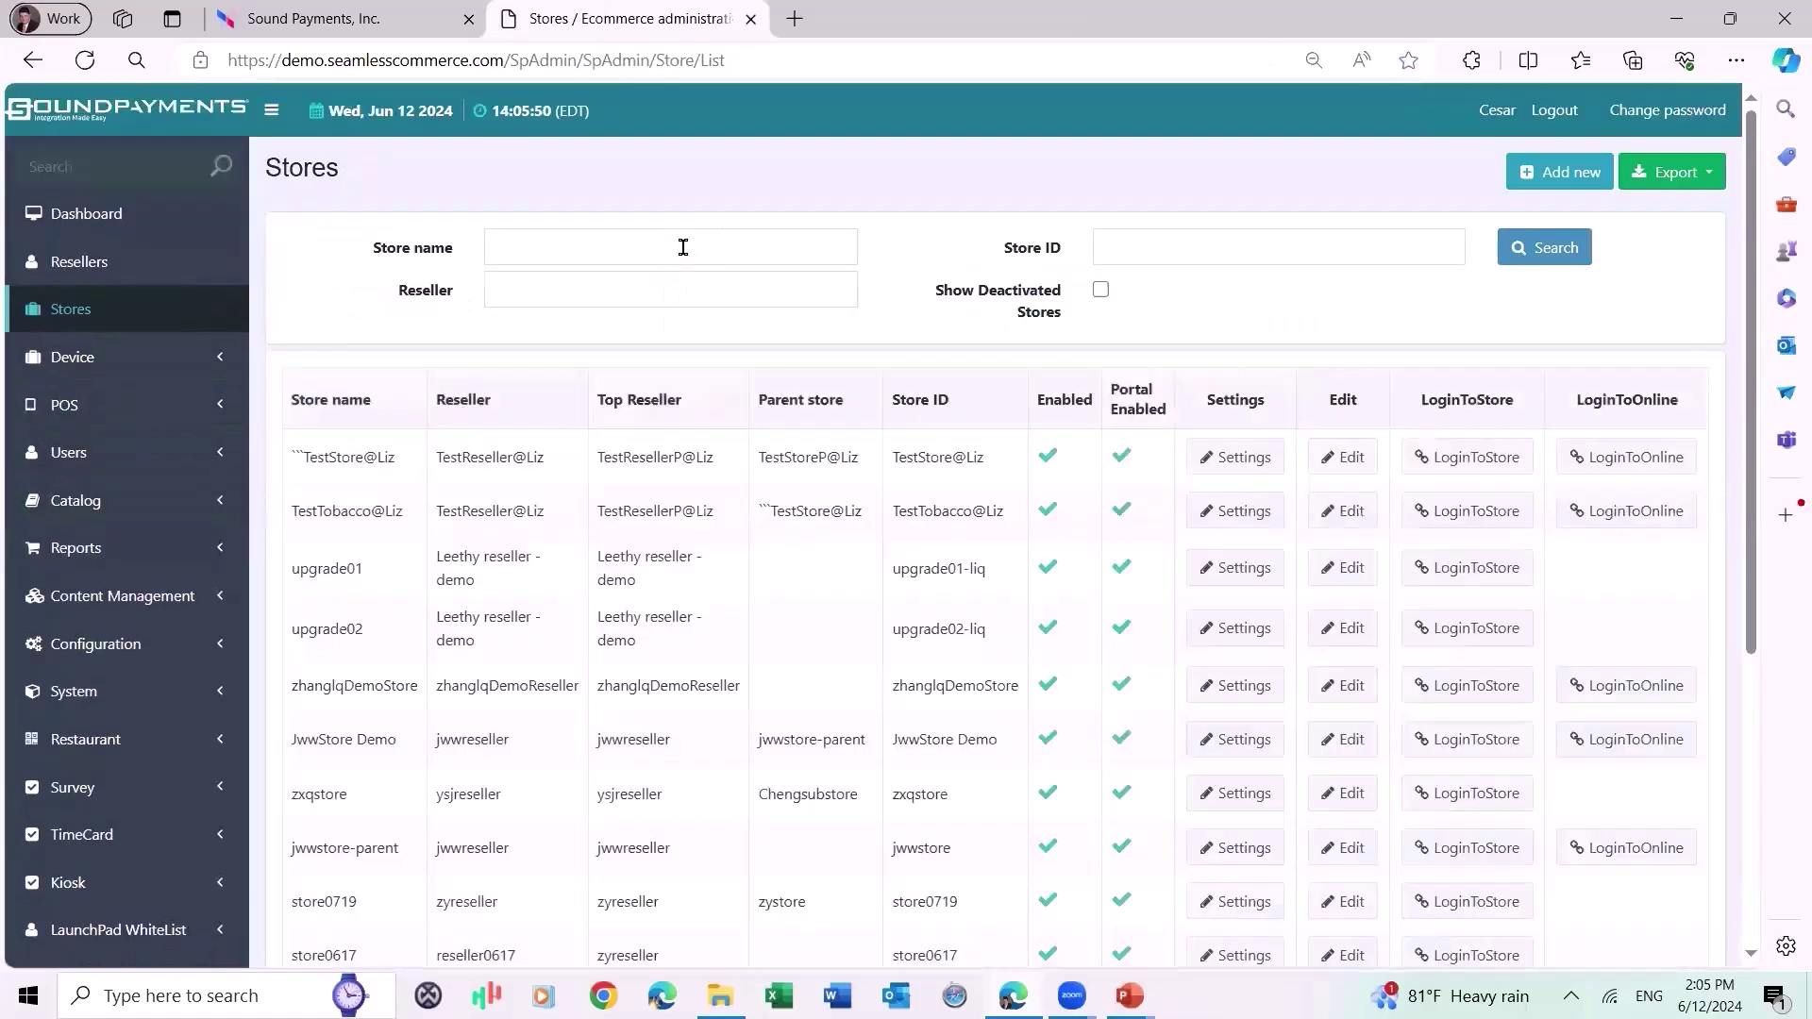
pyautogui.click(681, 246)
pyautogui.write('micro')
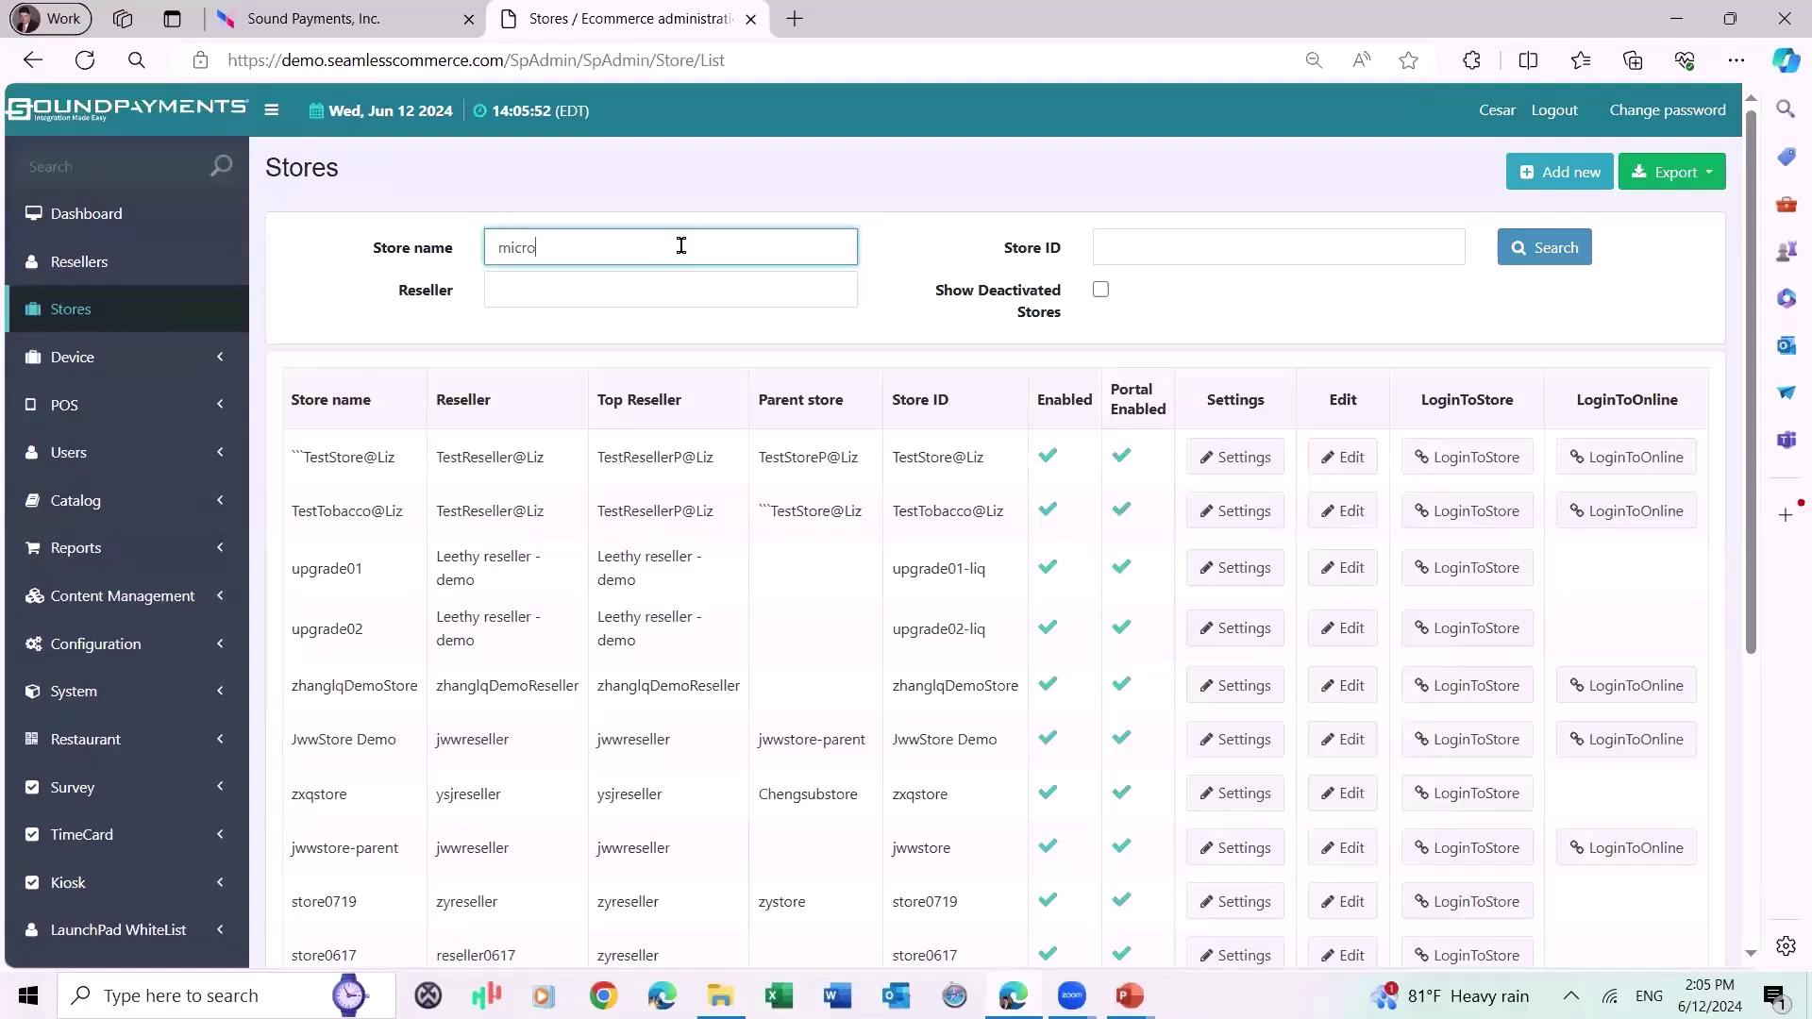
pyautogui.press('Return')
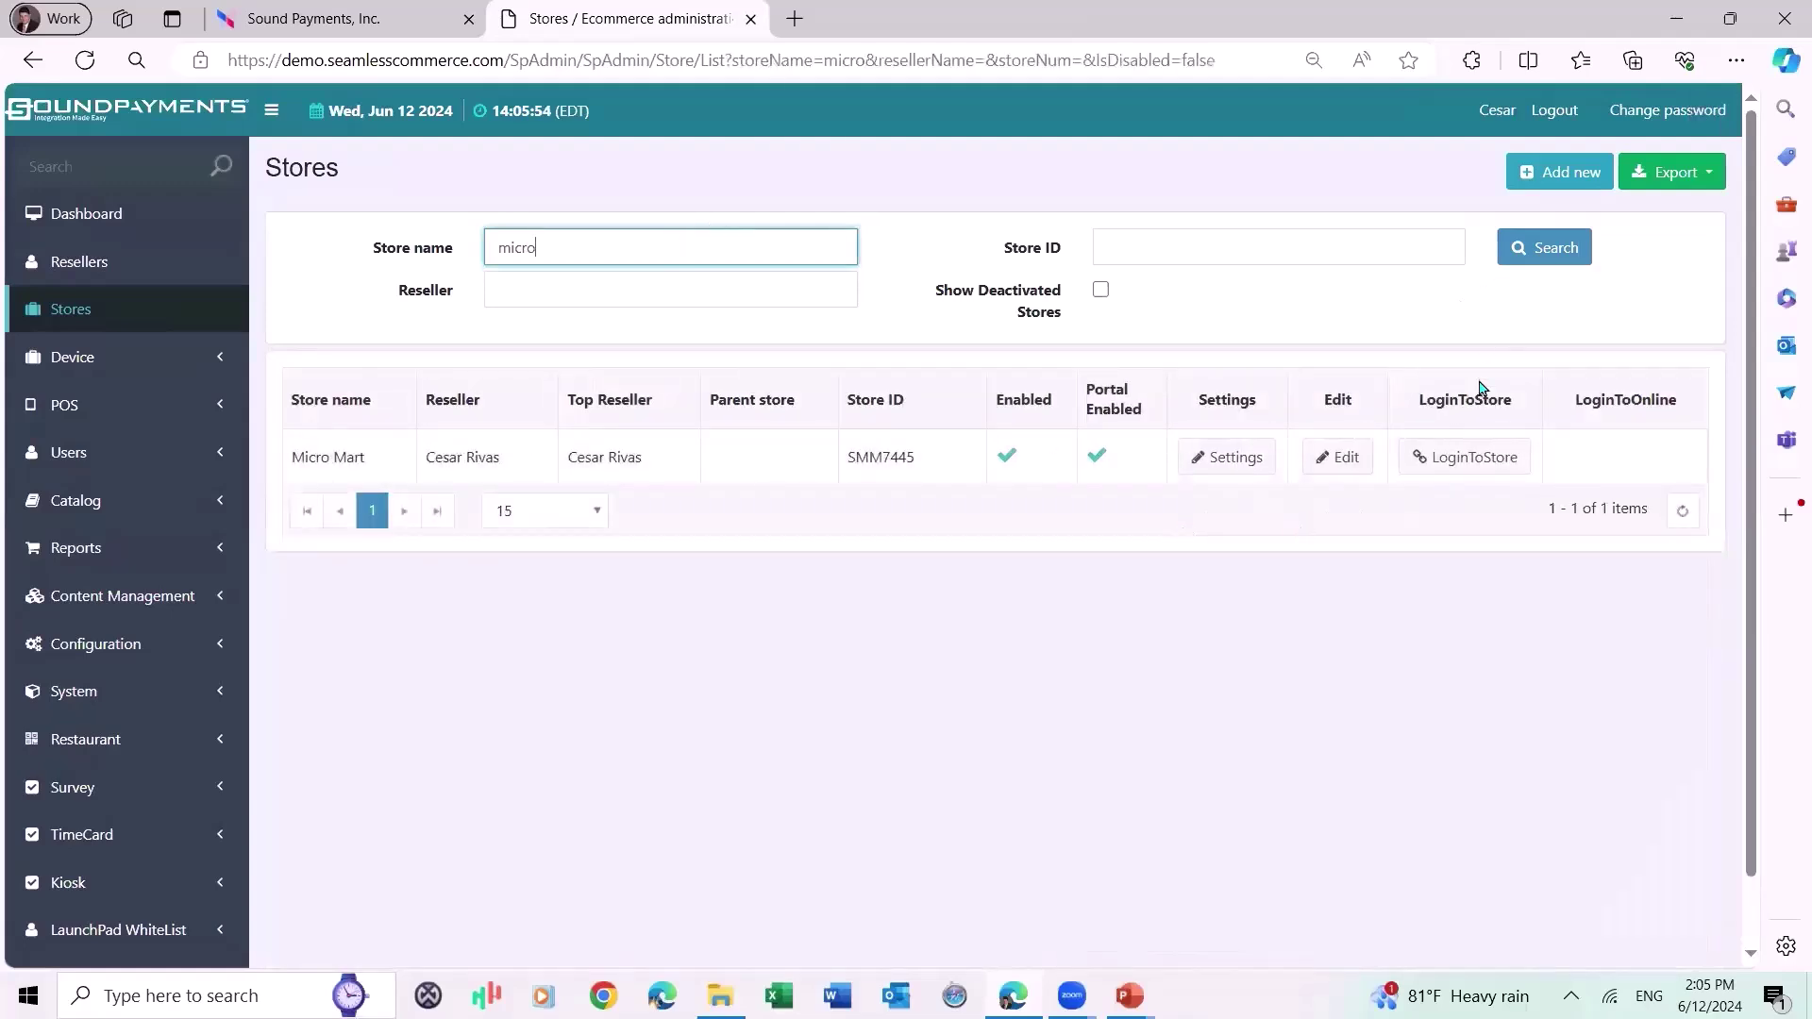
pyautogui.click(1449, 460)
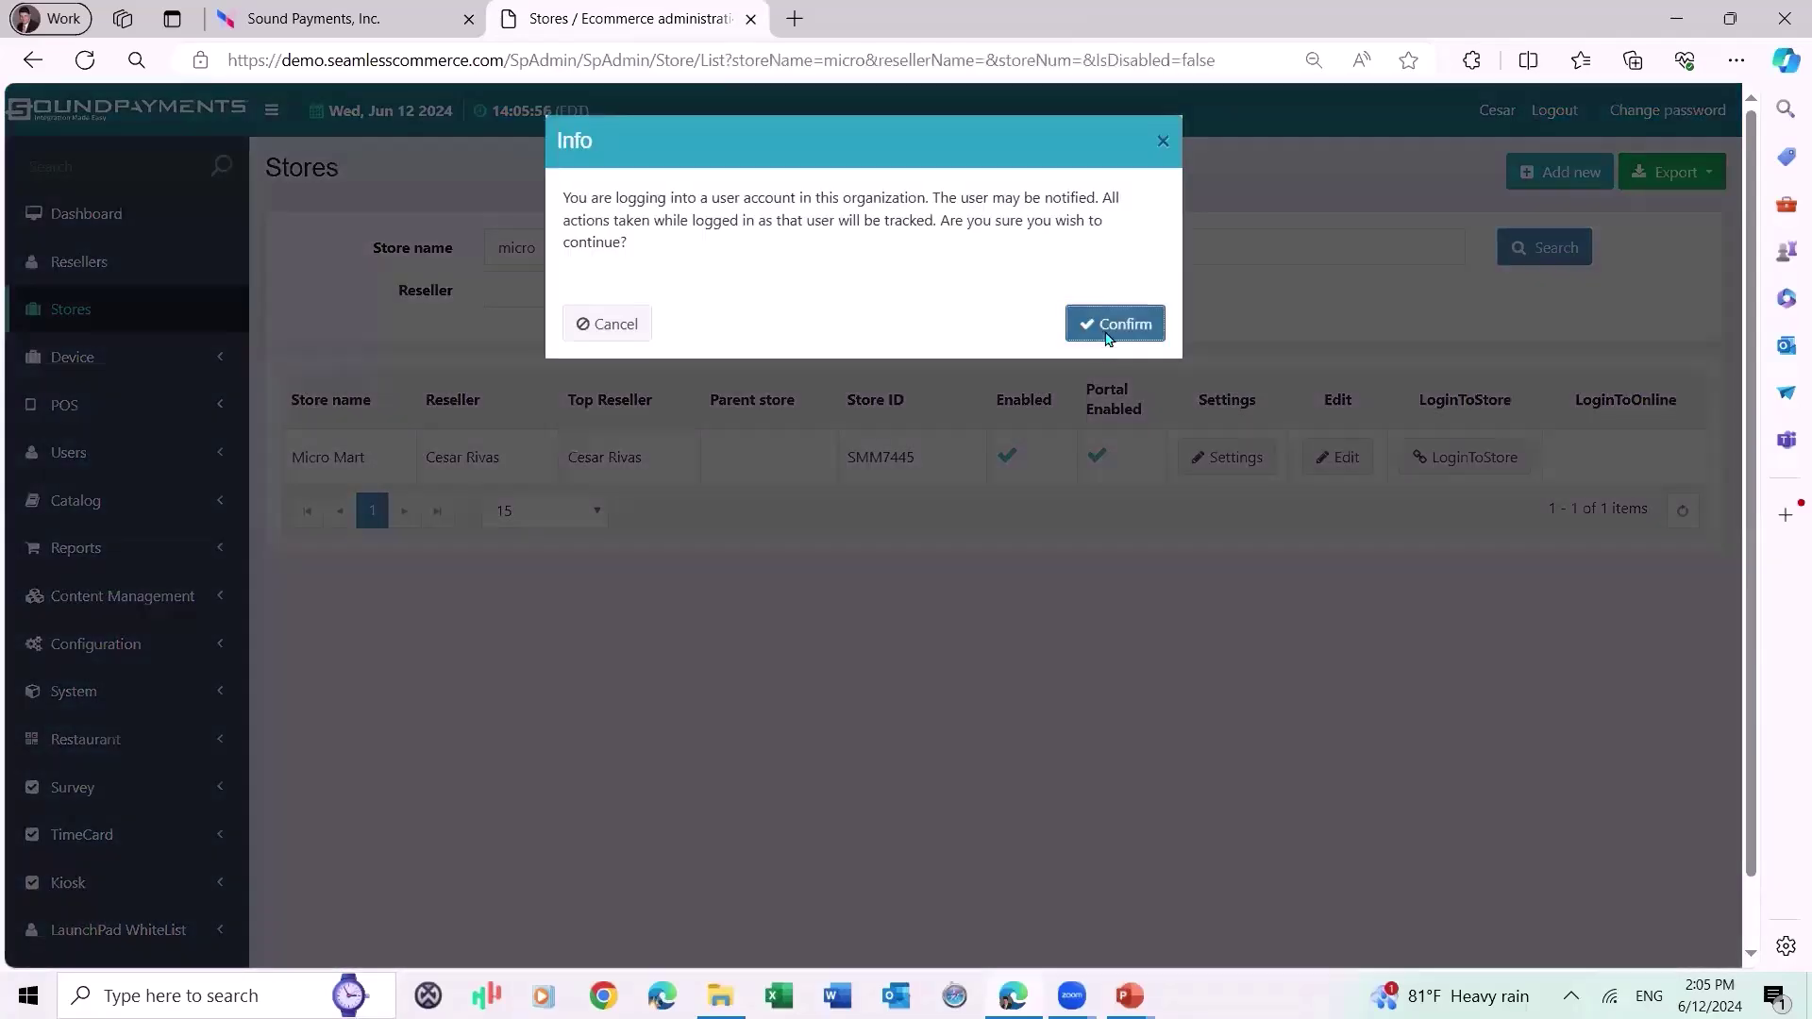
pyautogui.click(1115, 324)
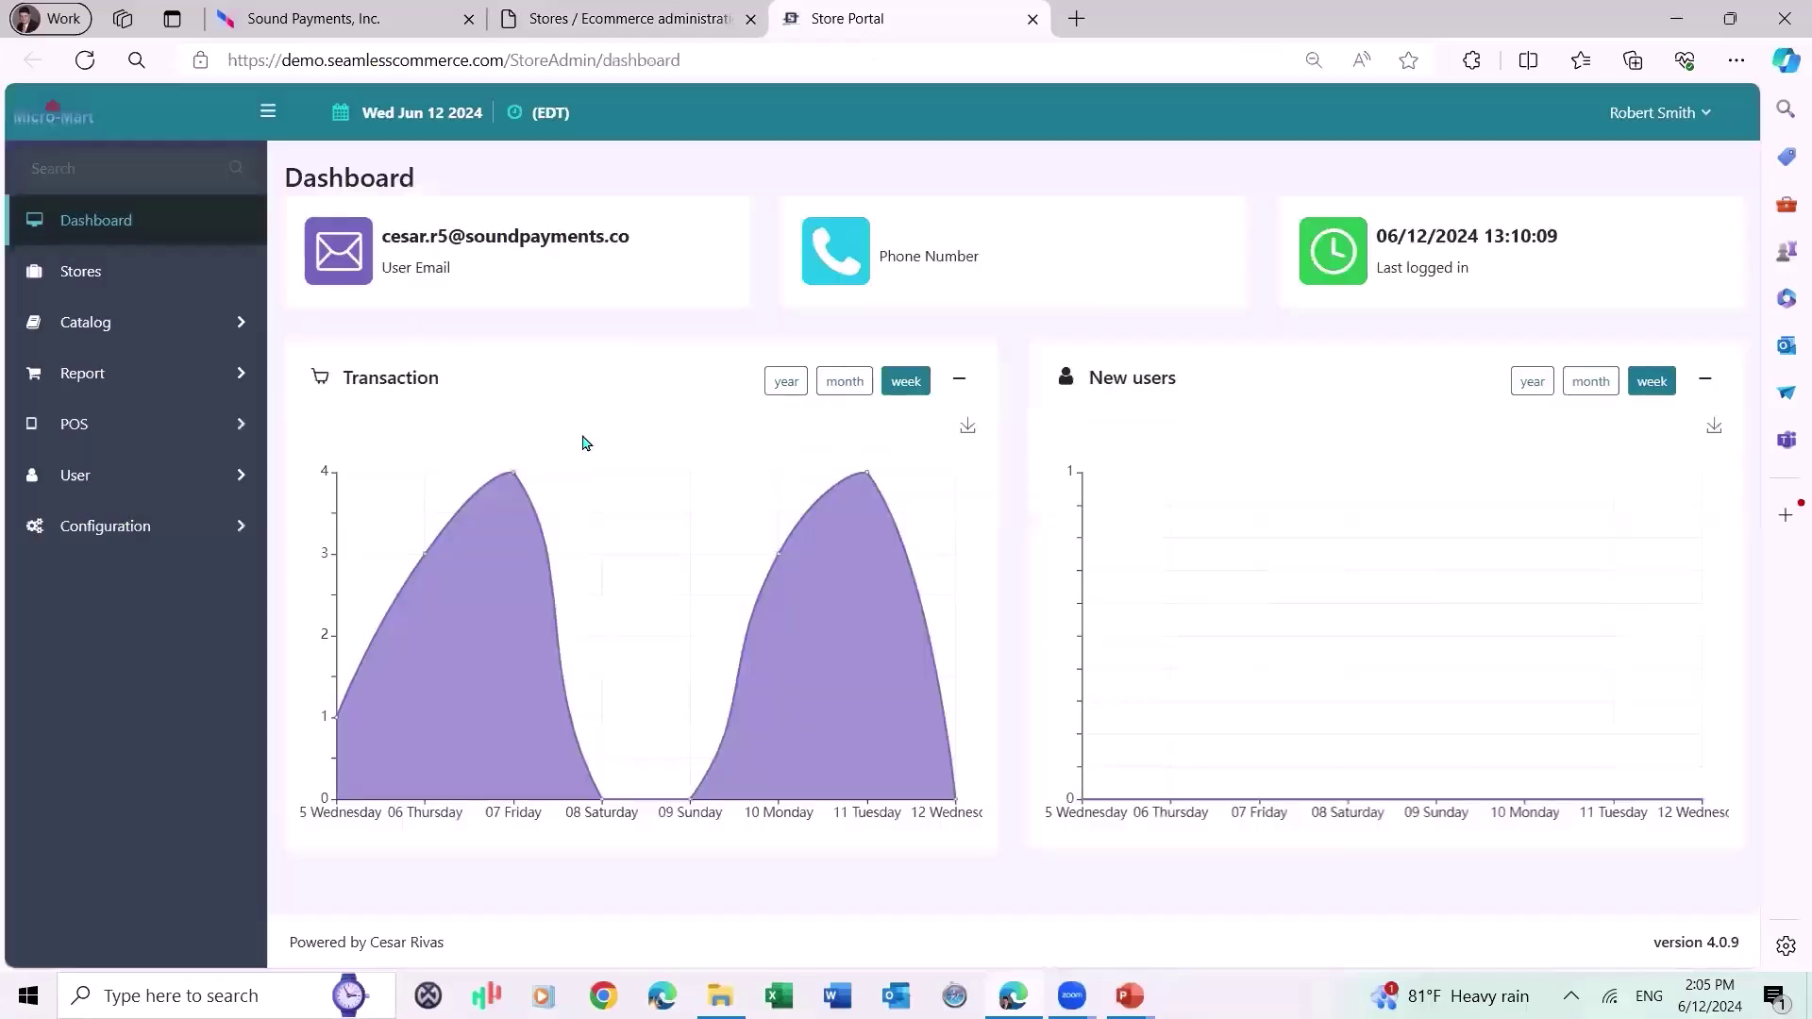
# Open the POS Customers list under the store portal's customer maintenance.
pyautogui.click(81, 422)
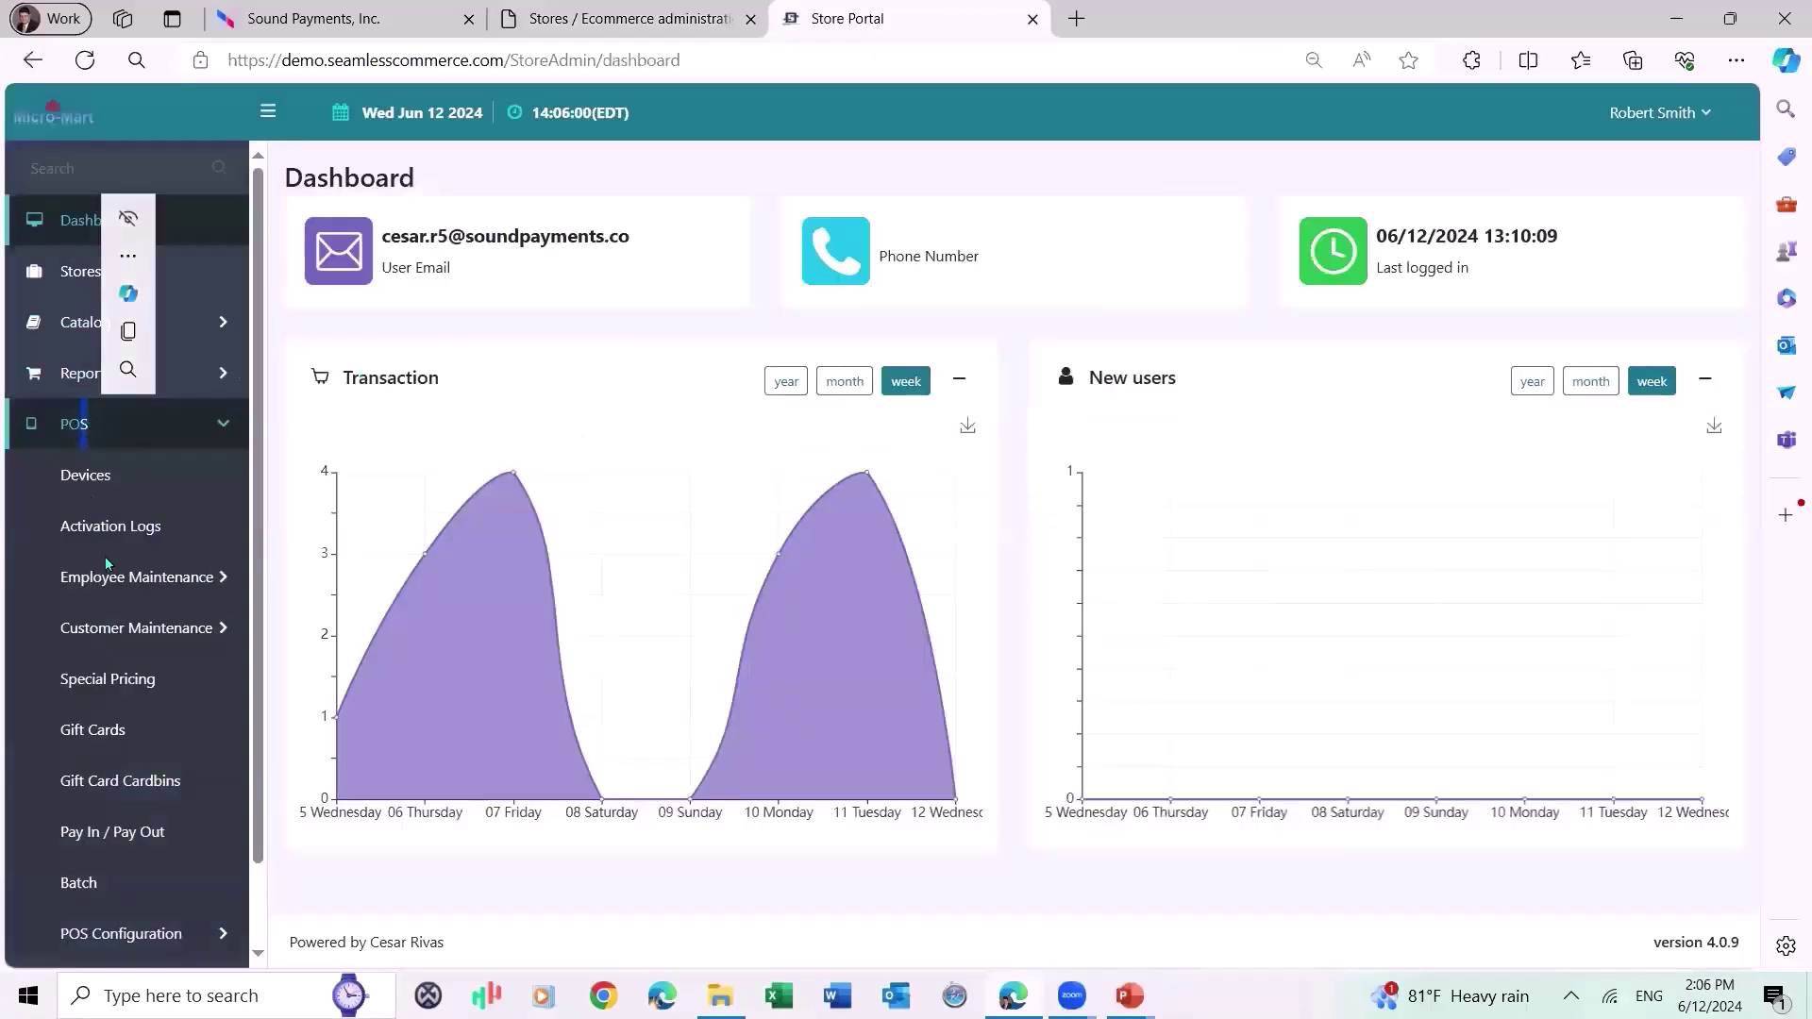
pyautogui.click(117, 631)
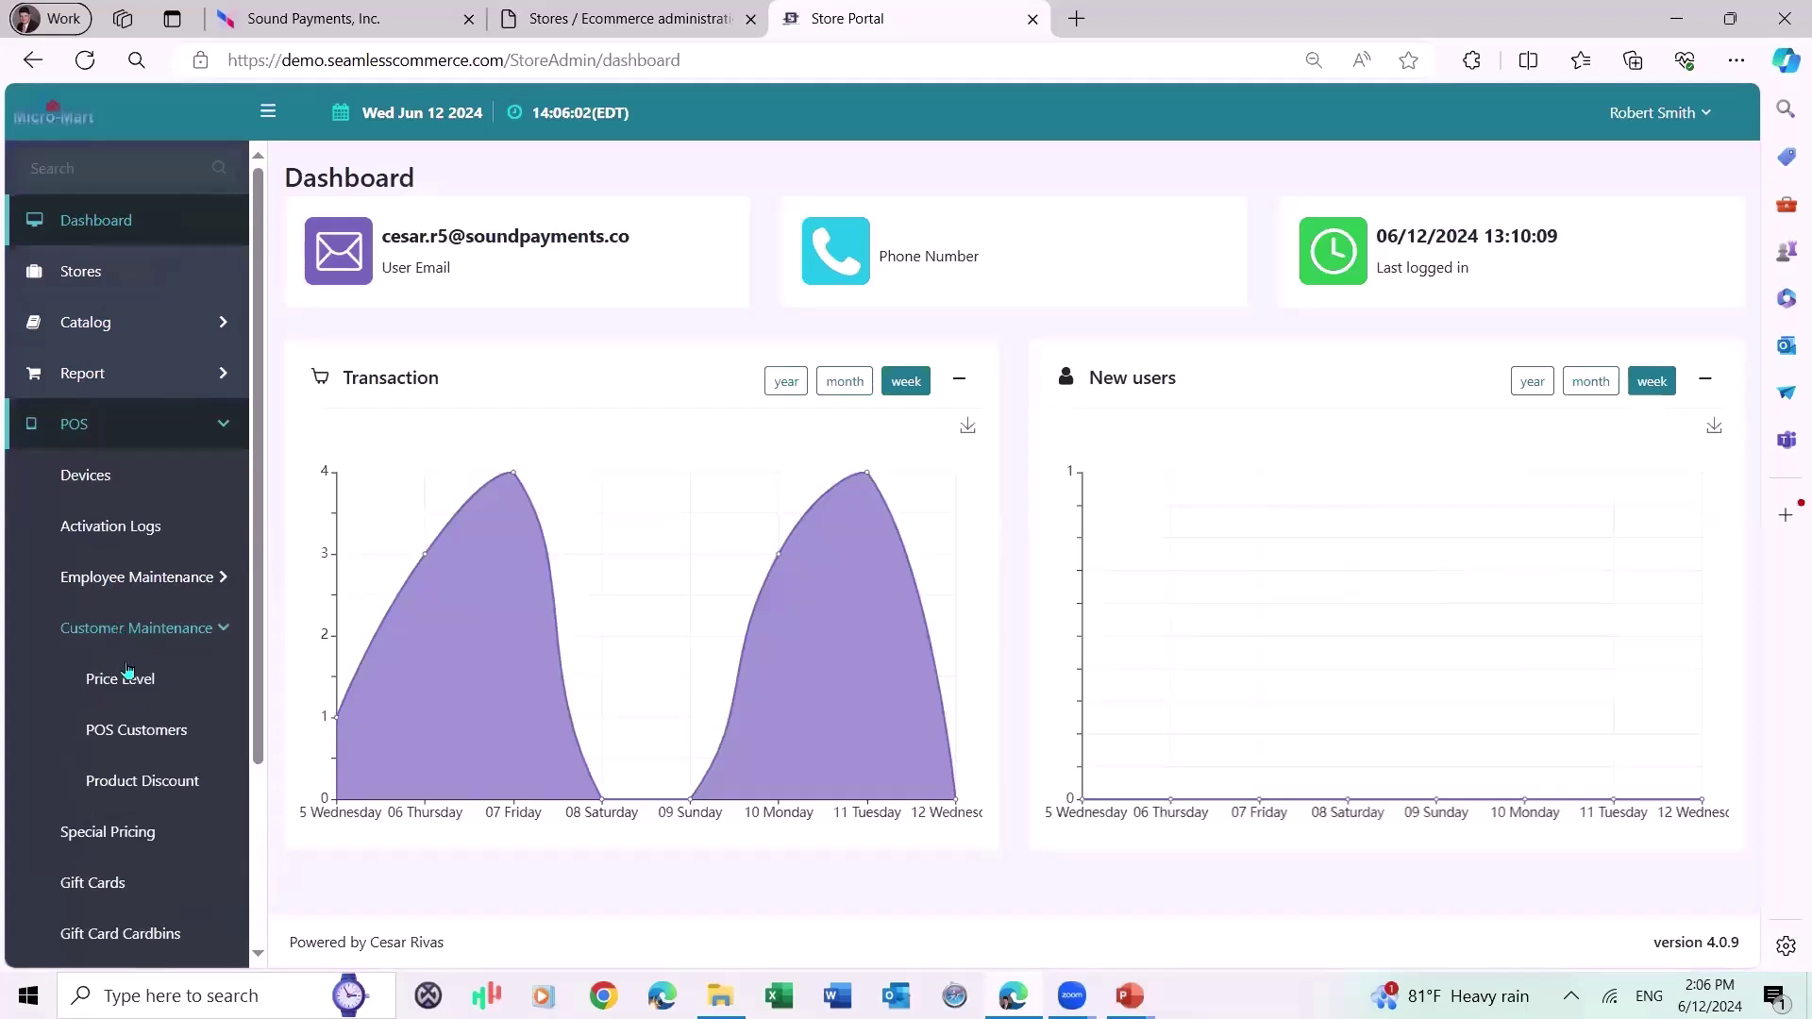
pyautogui.click(149, 734)
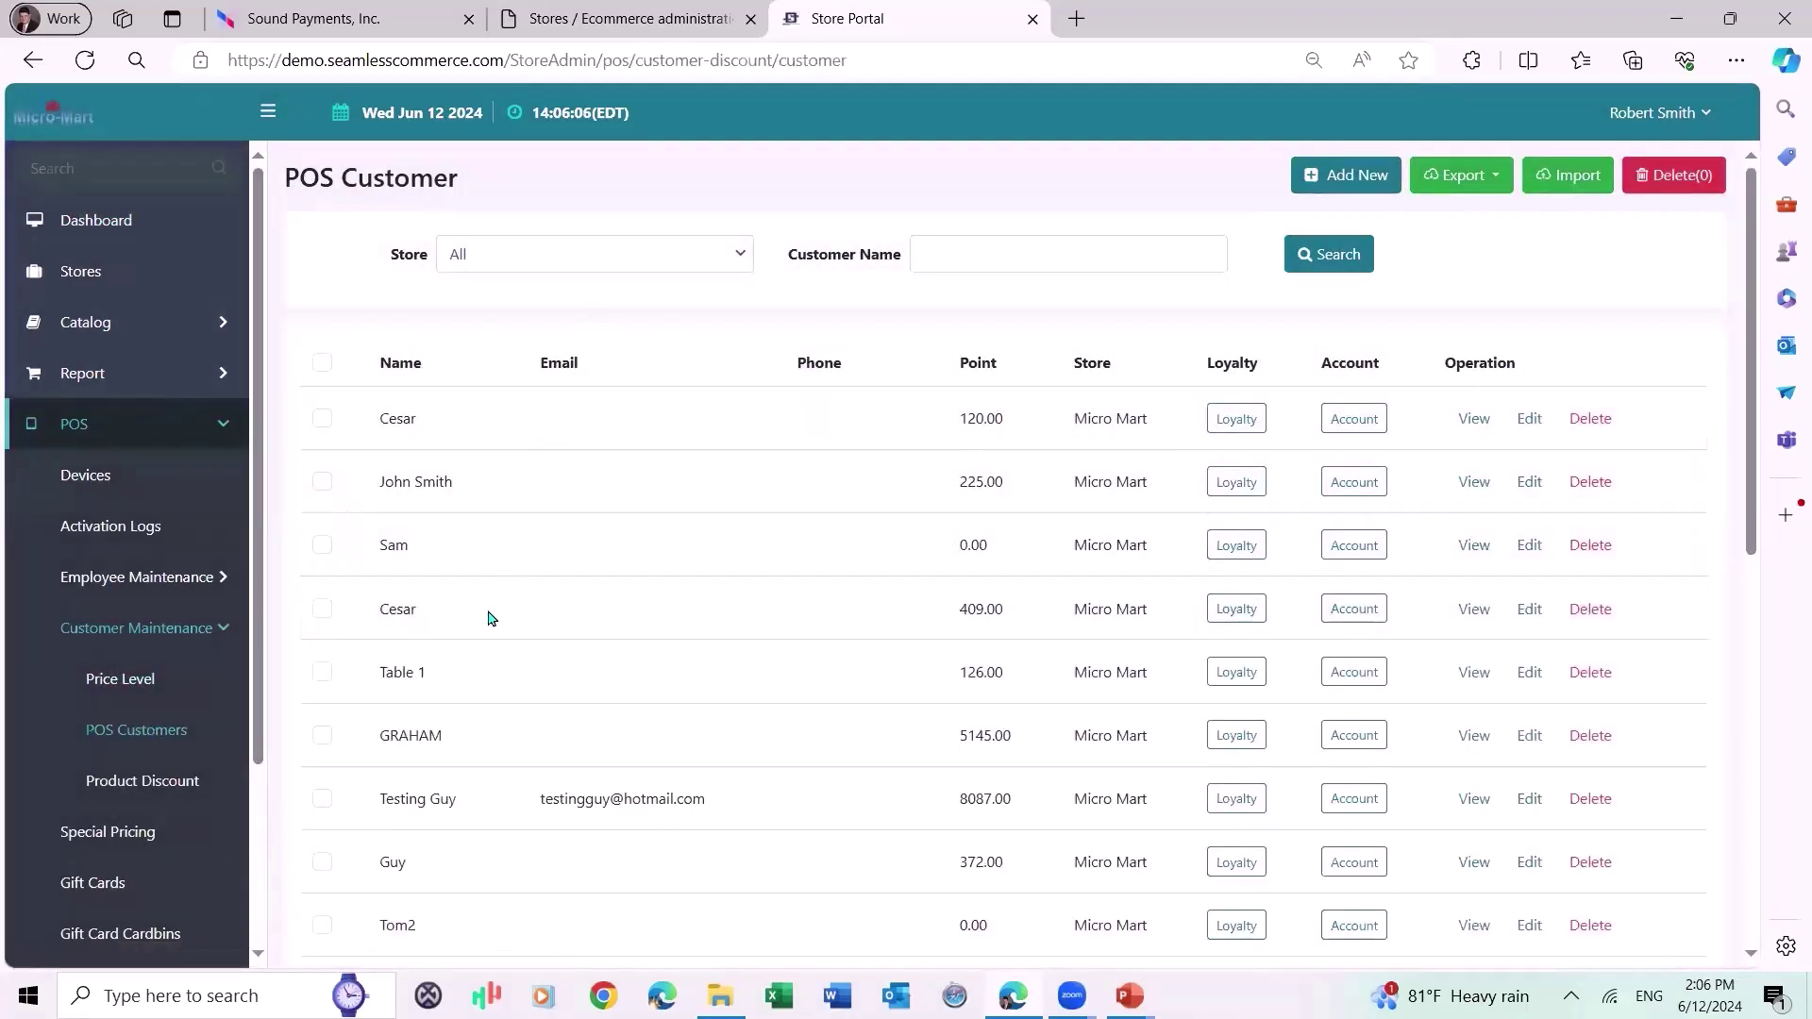
# Examine the Excel import dialog and the export choices for POS customers, closing both without importing or exporting.
pyautogui.click(1569, 176)
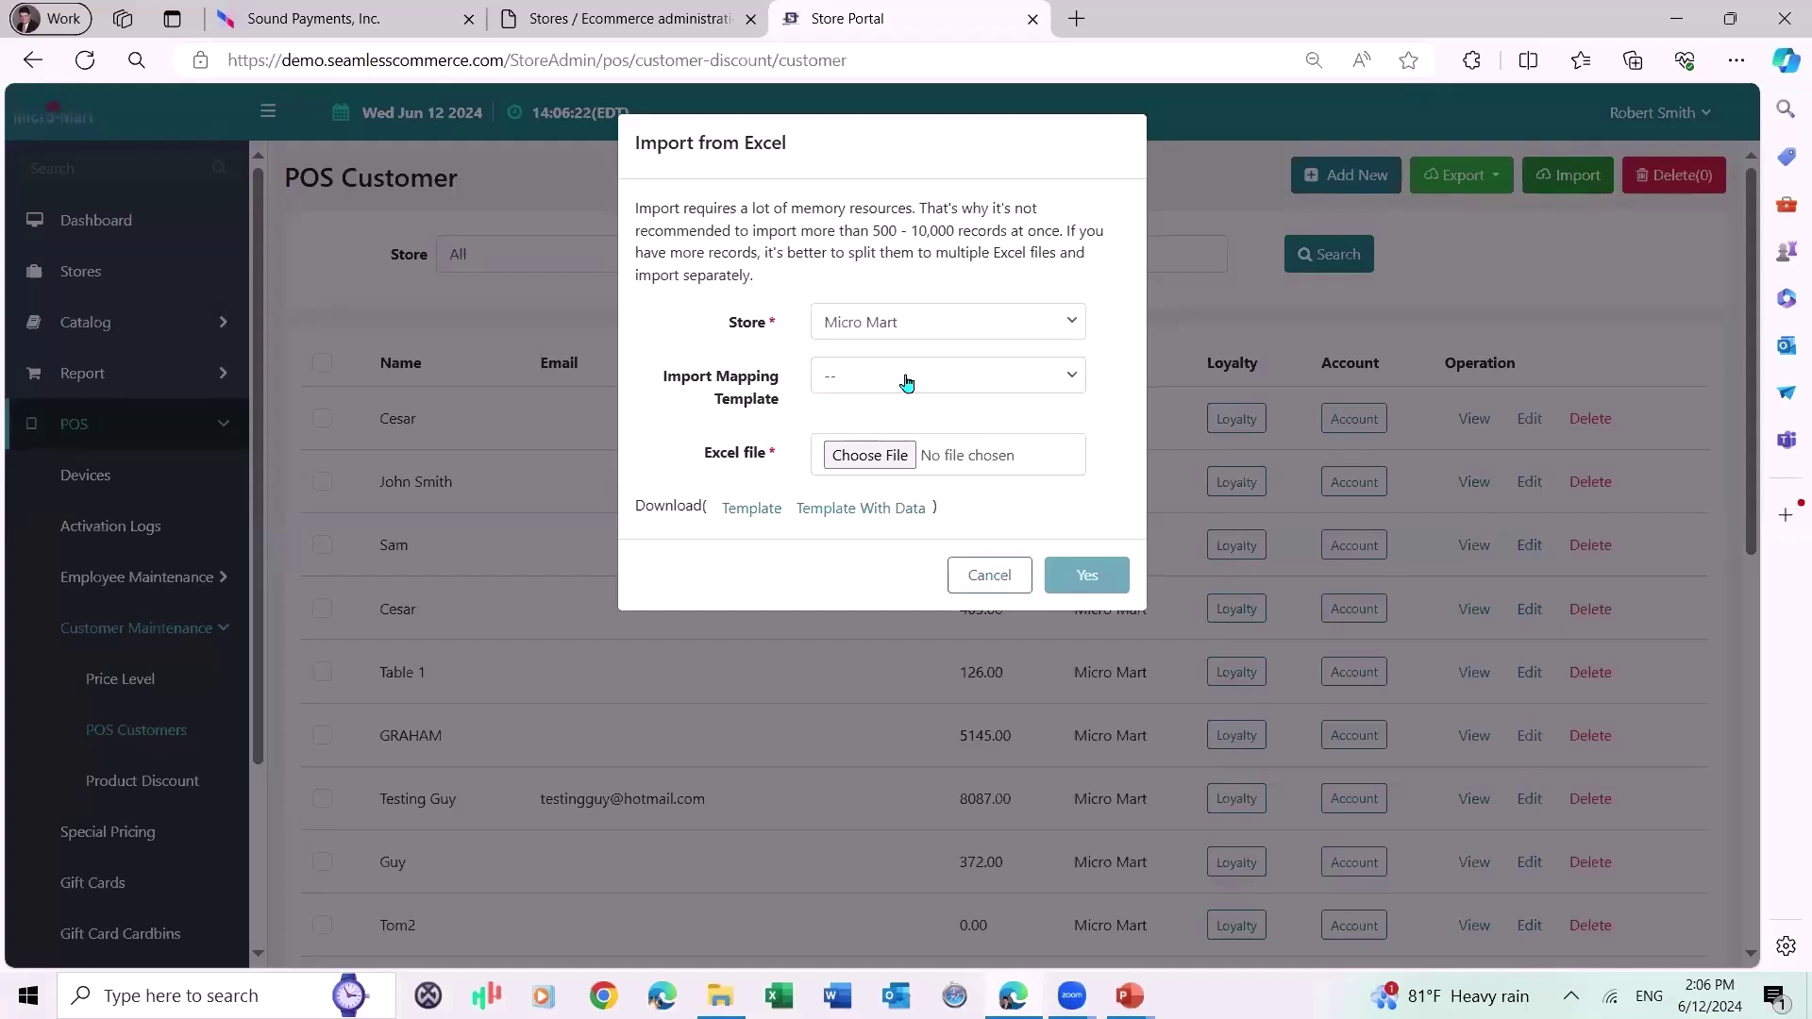
pyautogui.click(988, 575)
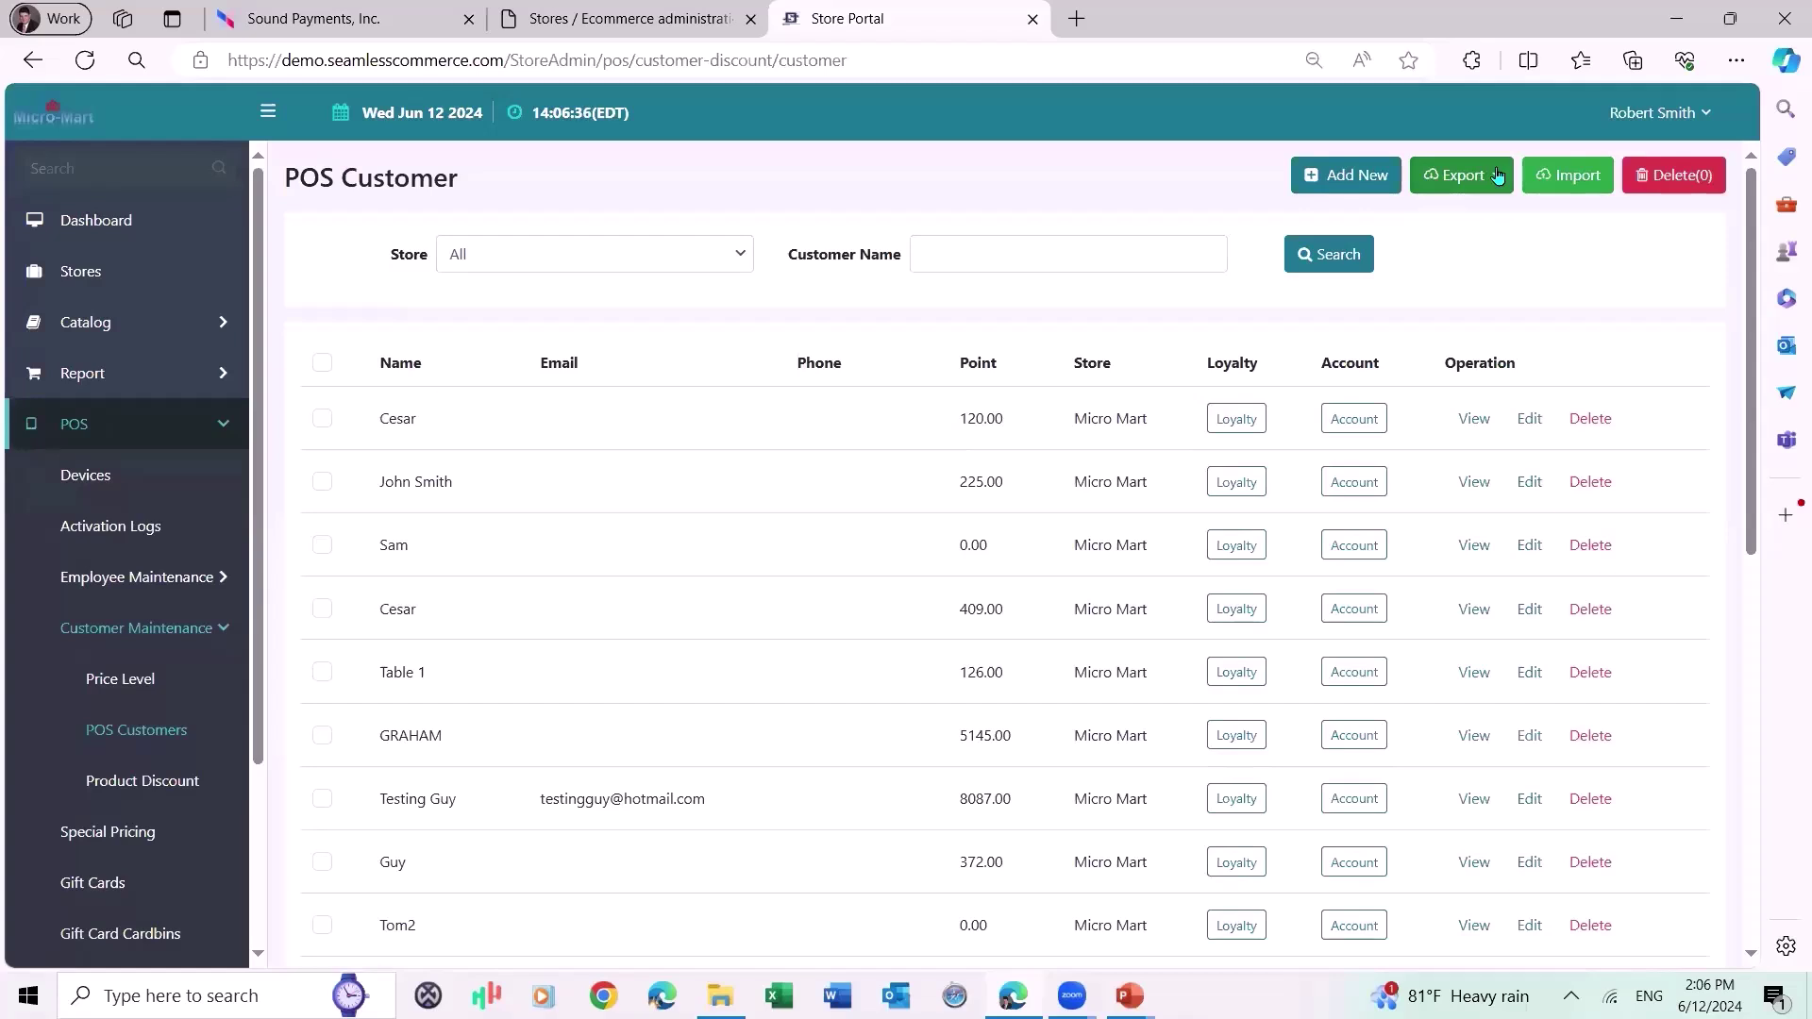
pyautogui.click(1498, 176)
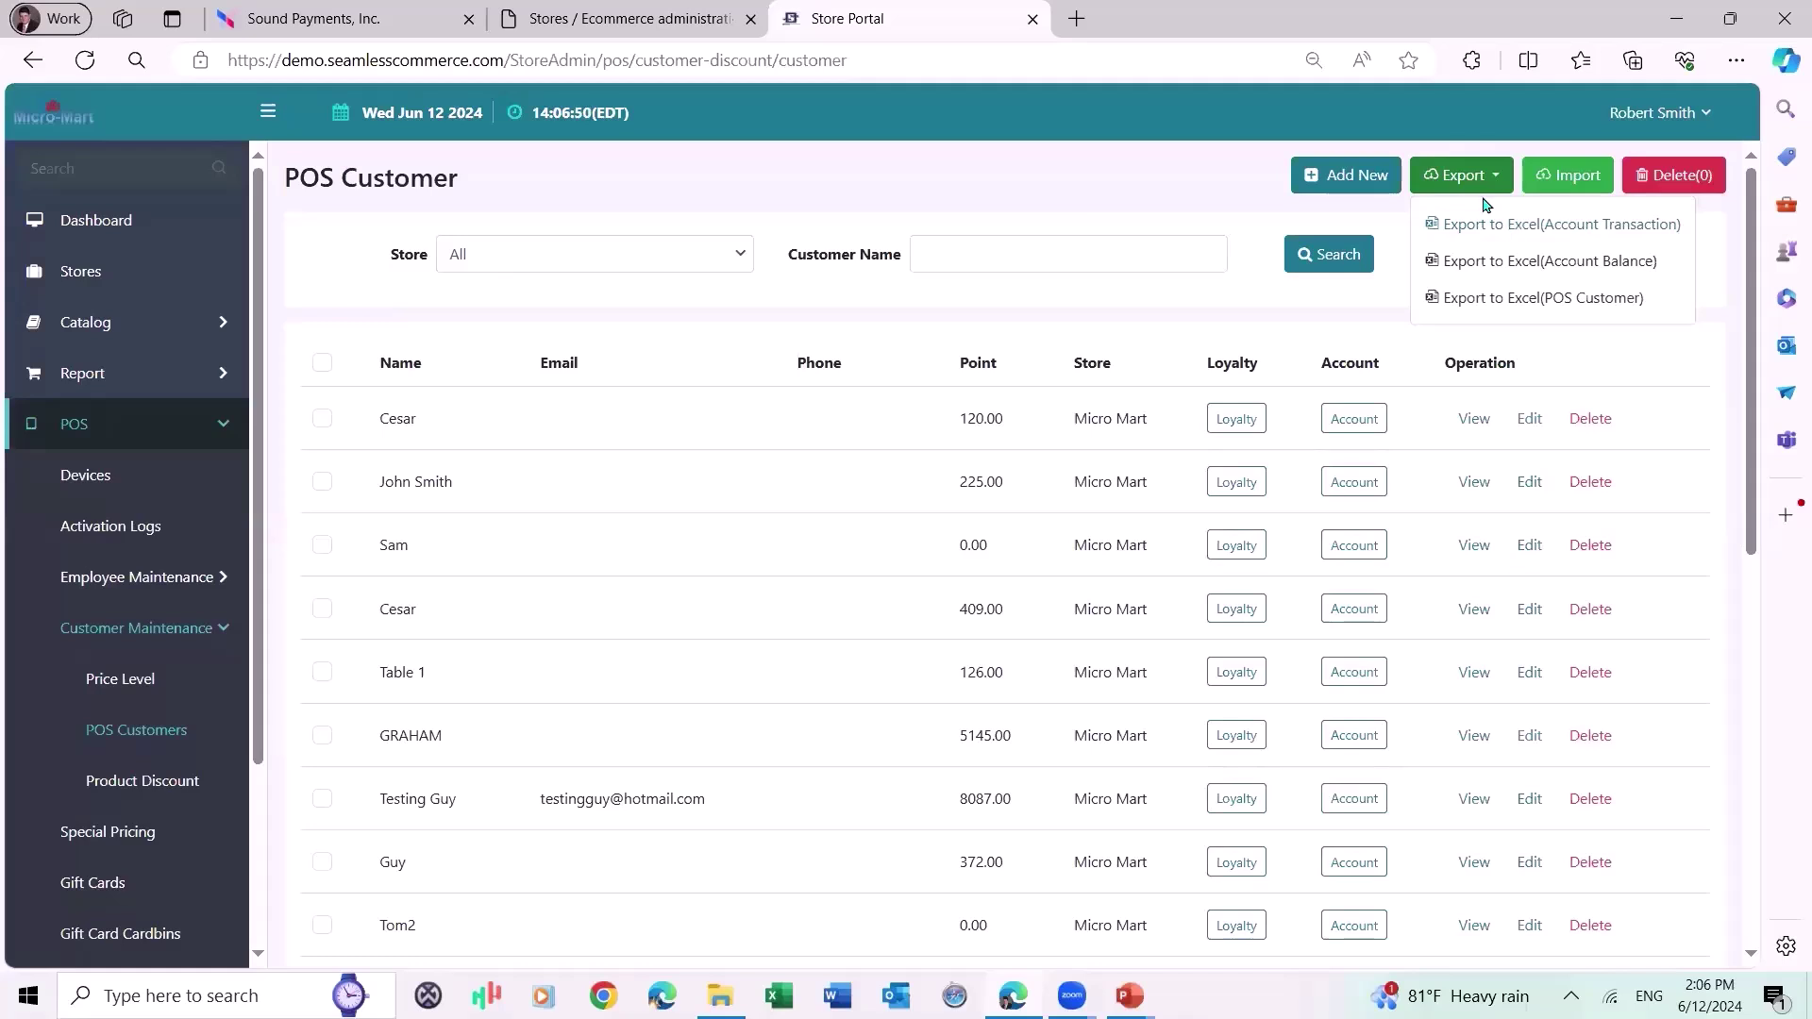
pyautogui.click(1195, 191)
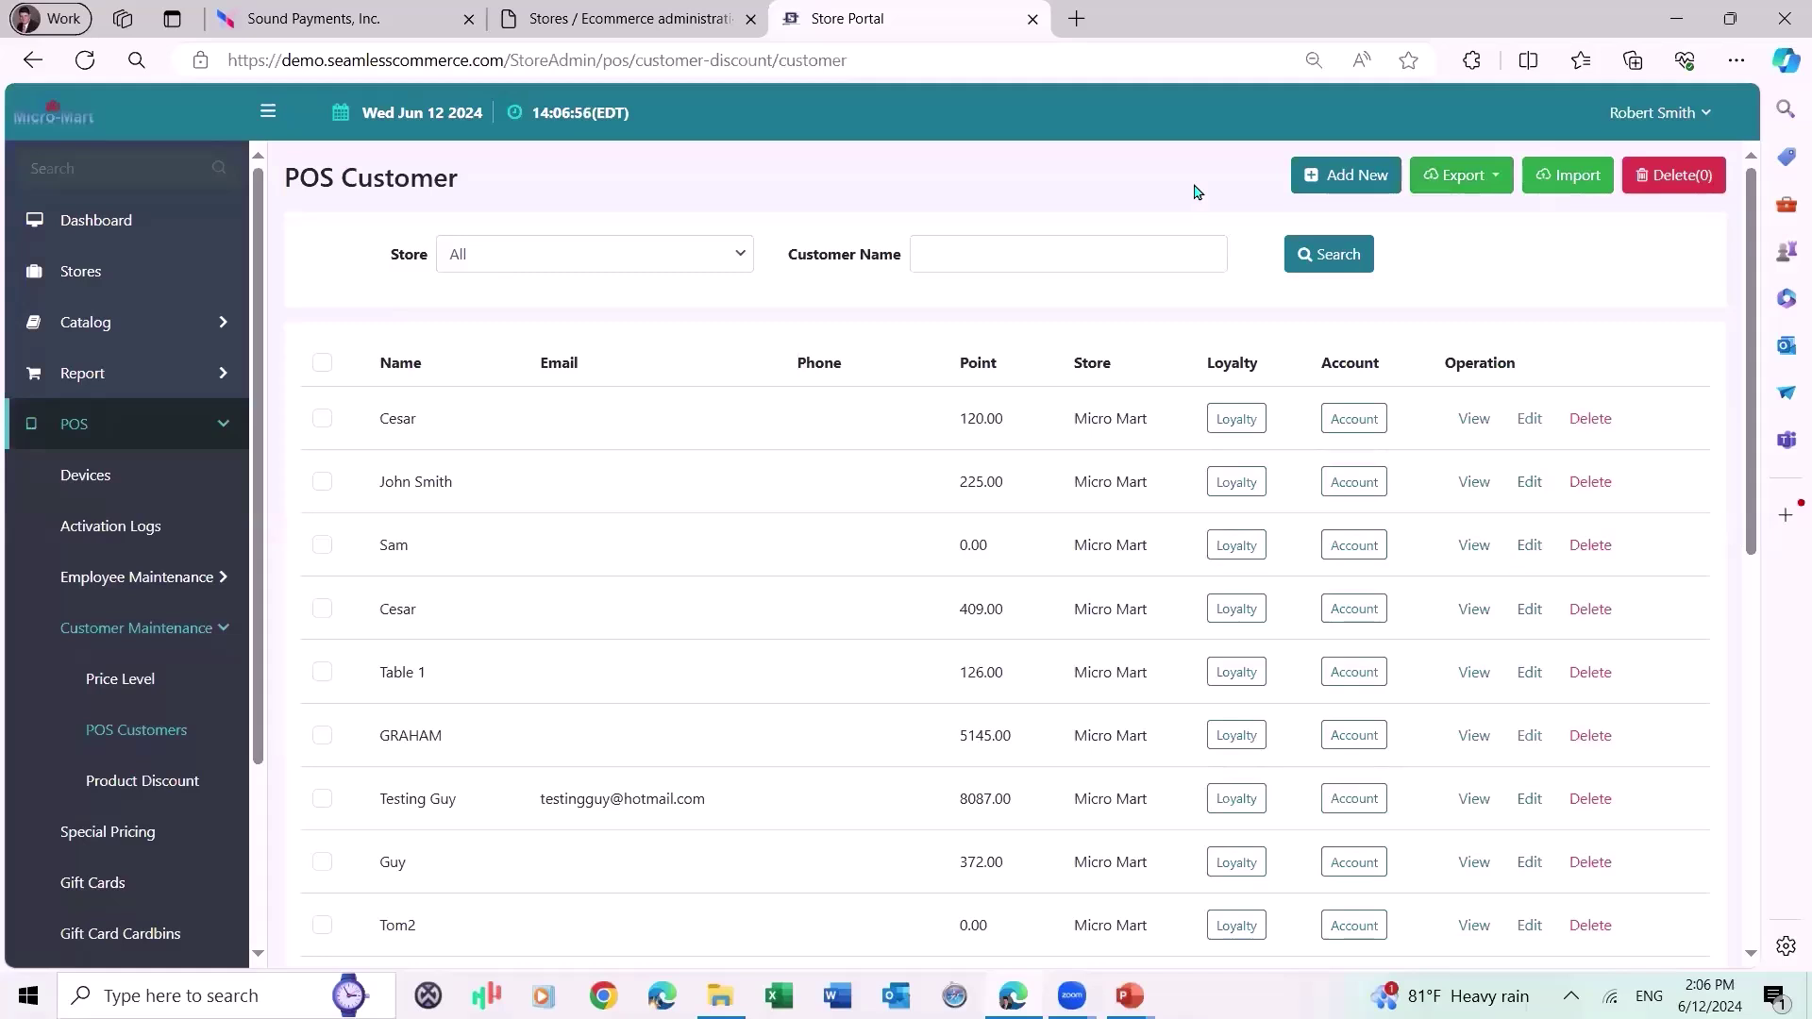
# Return to the remote terminal view and open the test customer's record from the Customer list.
pyautogui.click(346, 19)
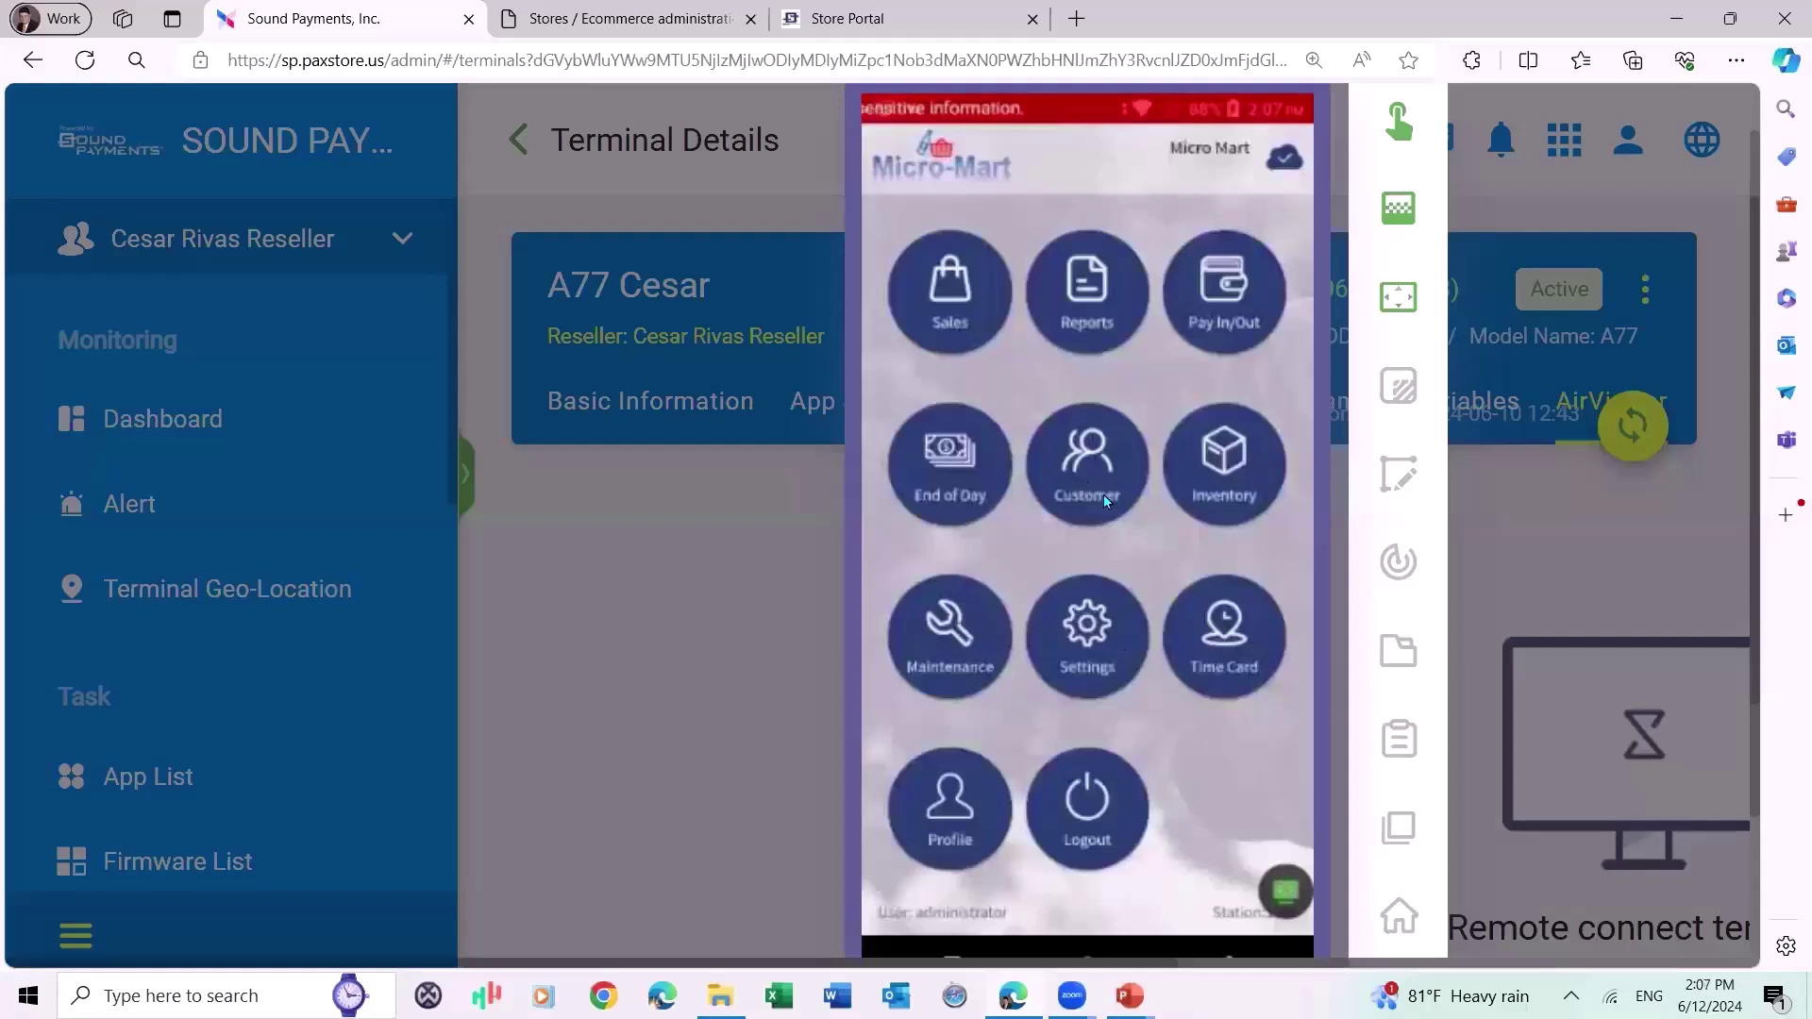
pyautogui.click(1106, 495)
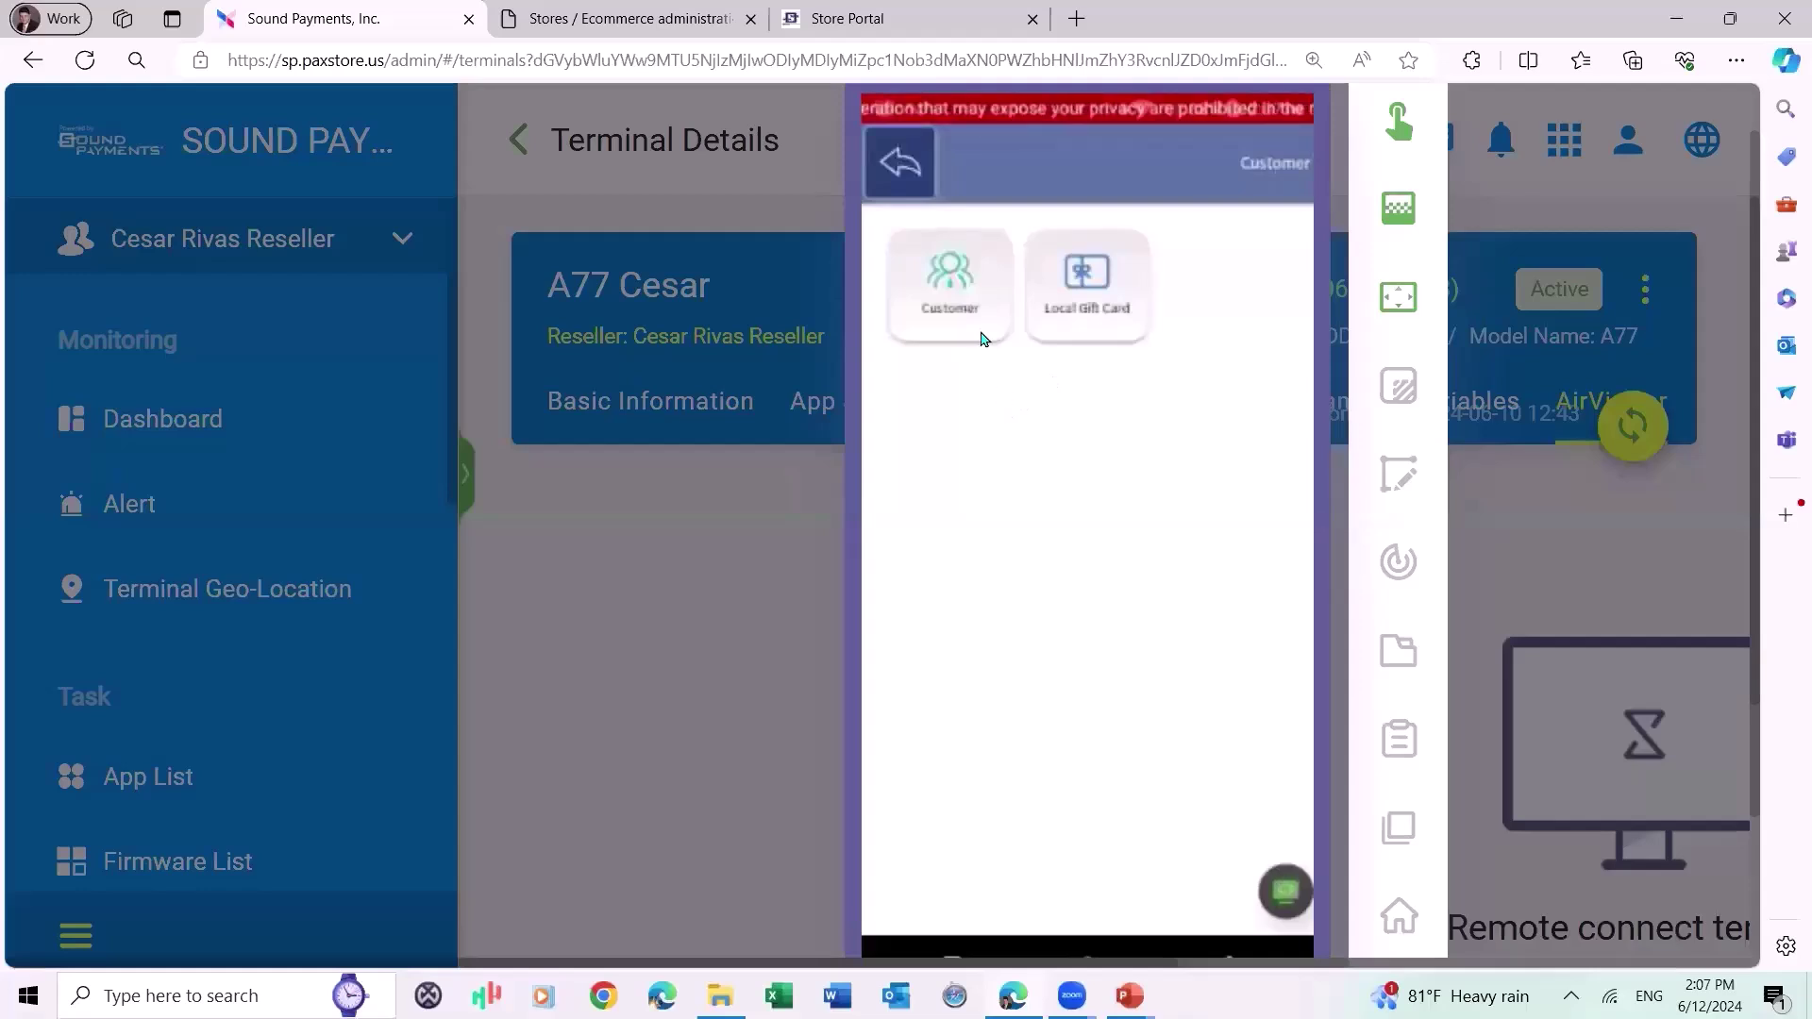
pyautogui.click(975, 312)
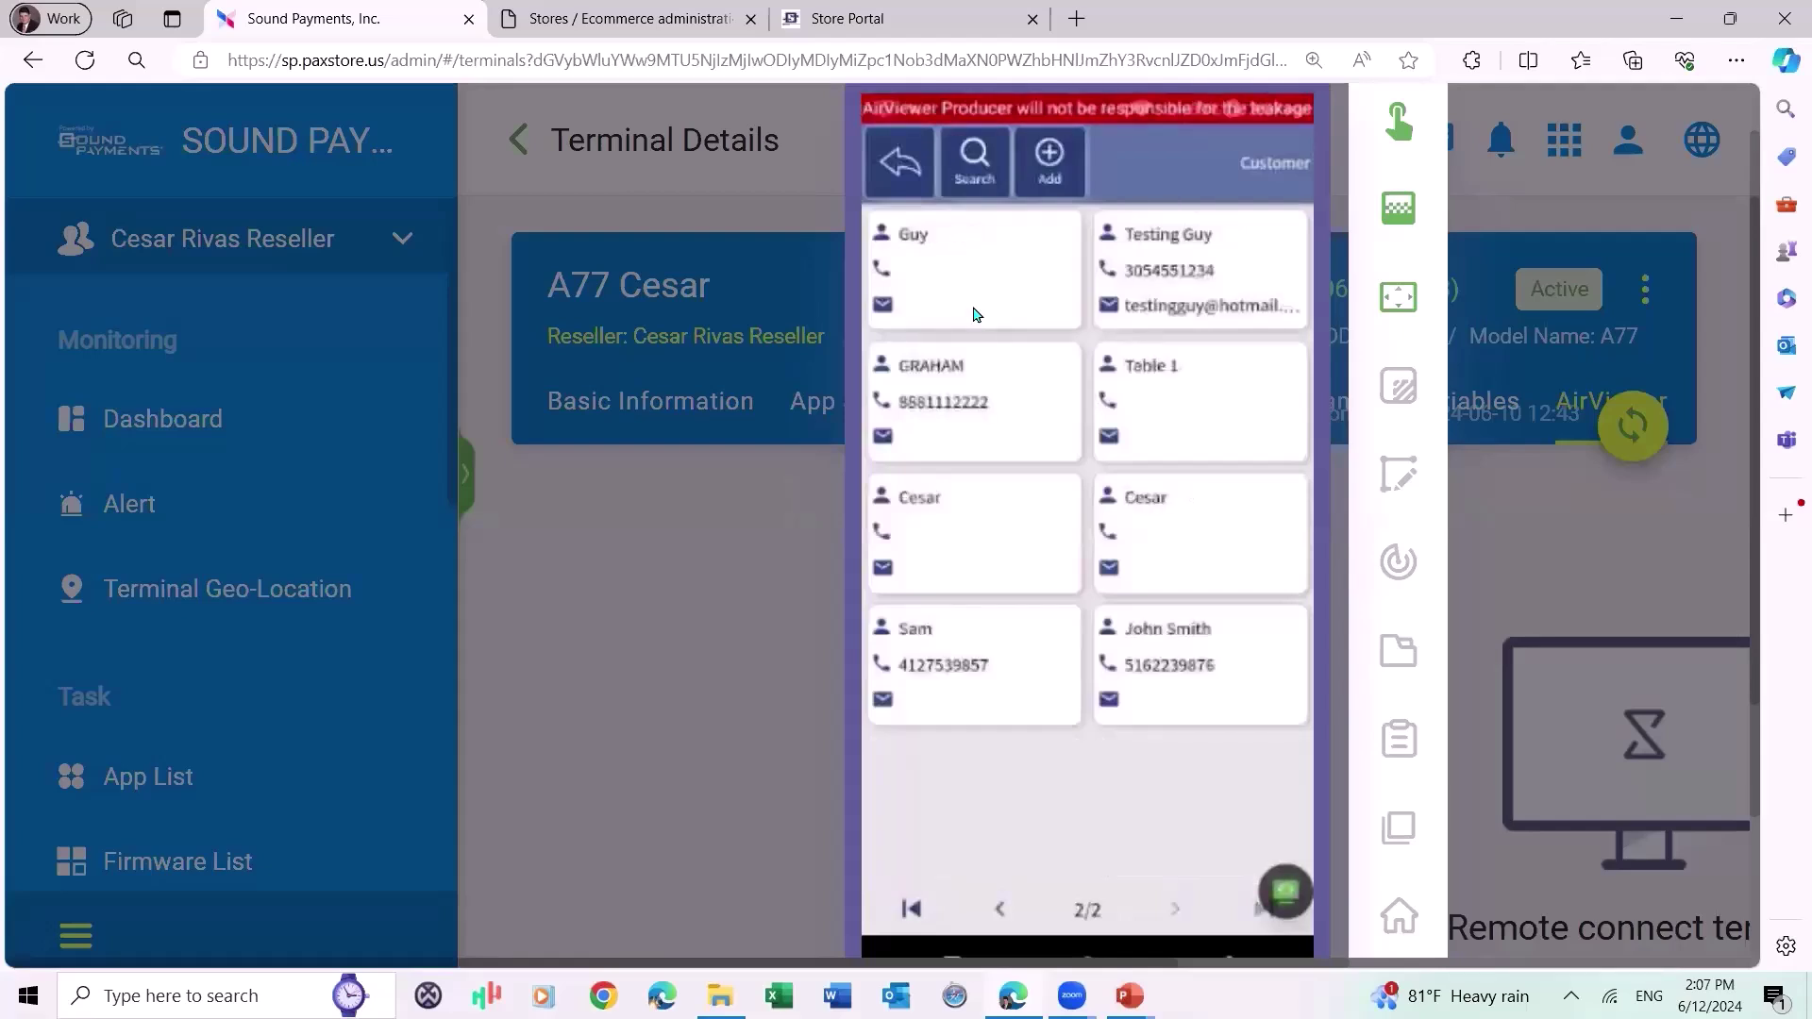
pyautogui.click(1131, 281)
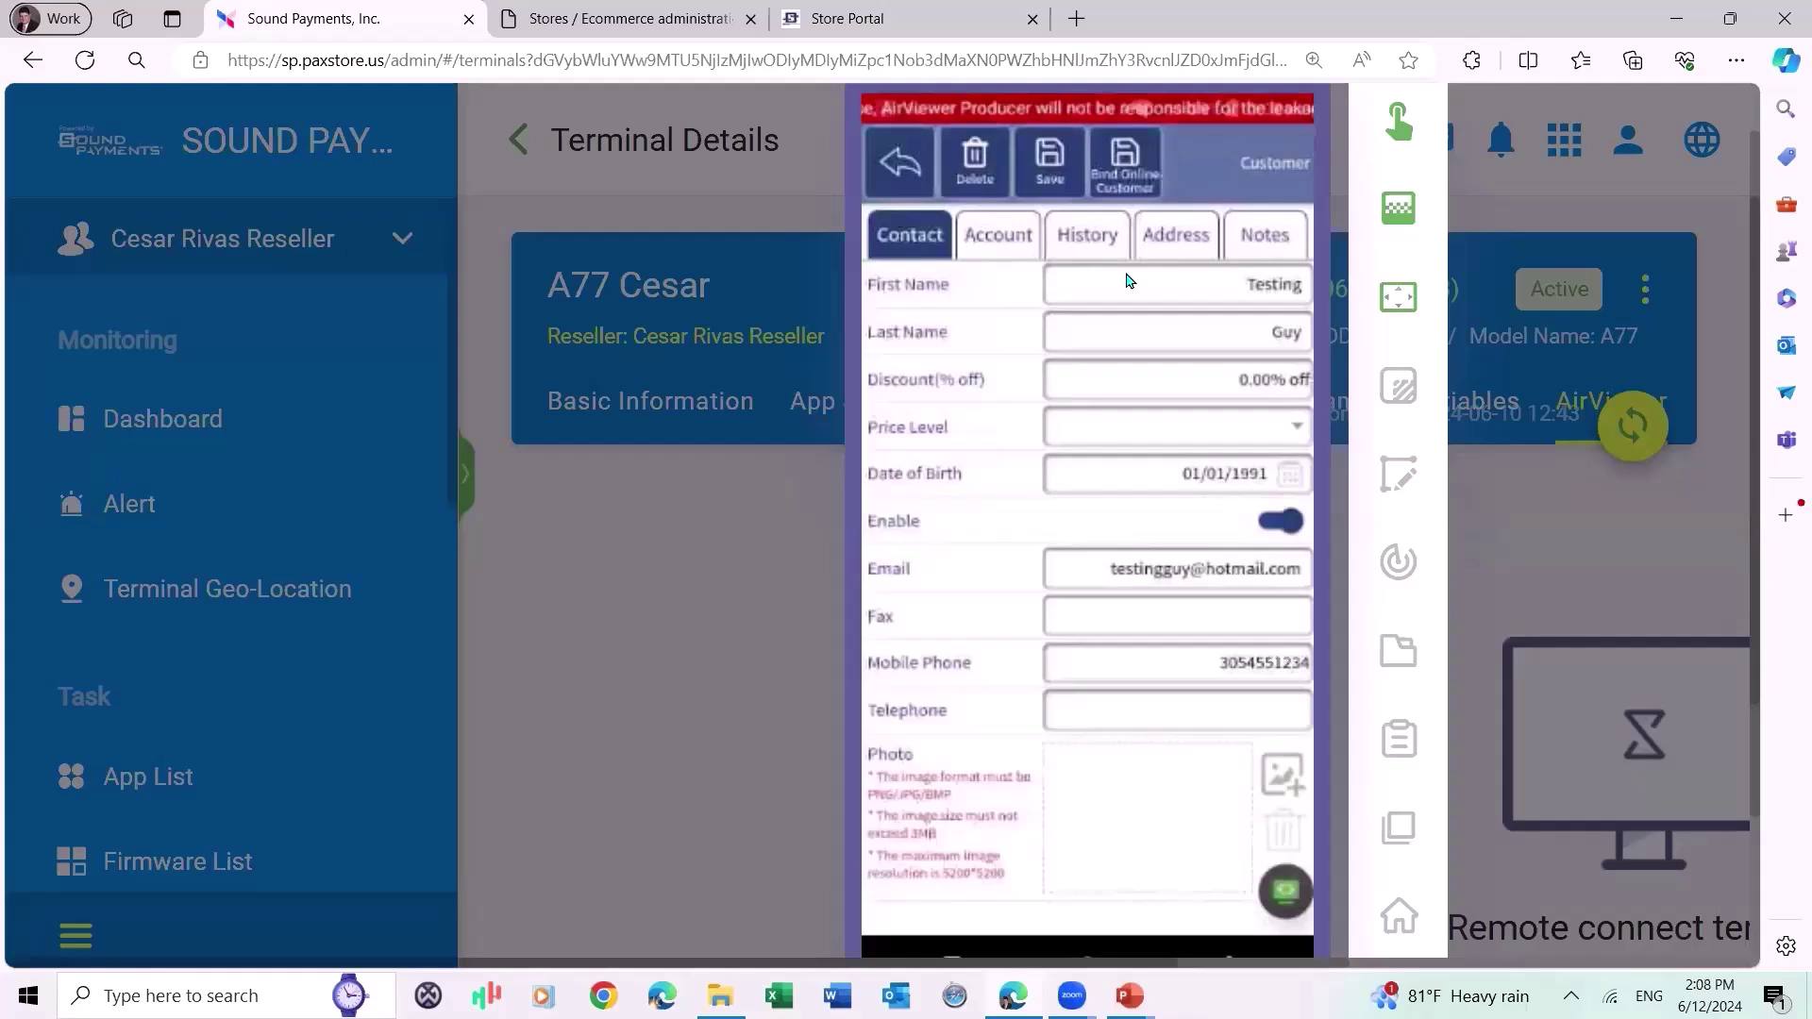
# Examine the customer's loyalty points details, credit account transactions, purchase history and address.
pyautogui.click(1018, 213)
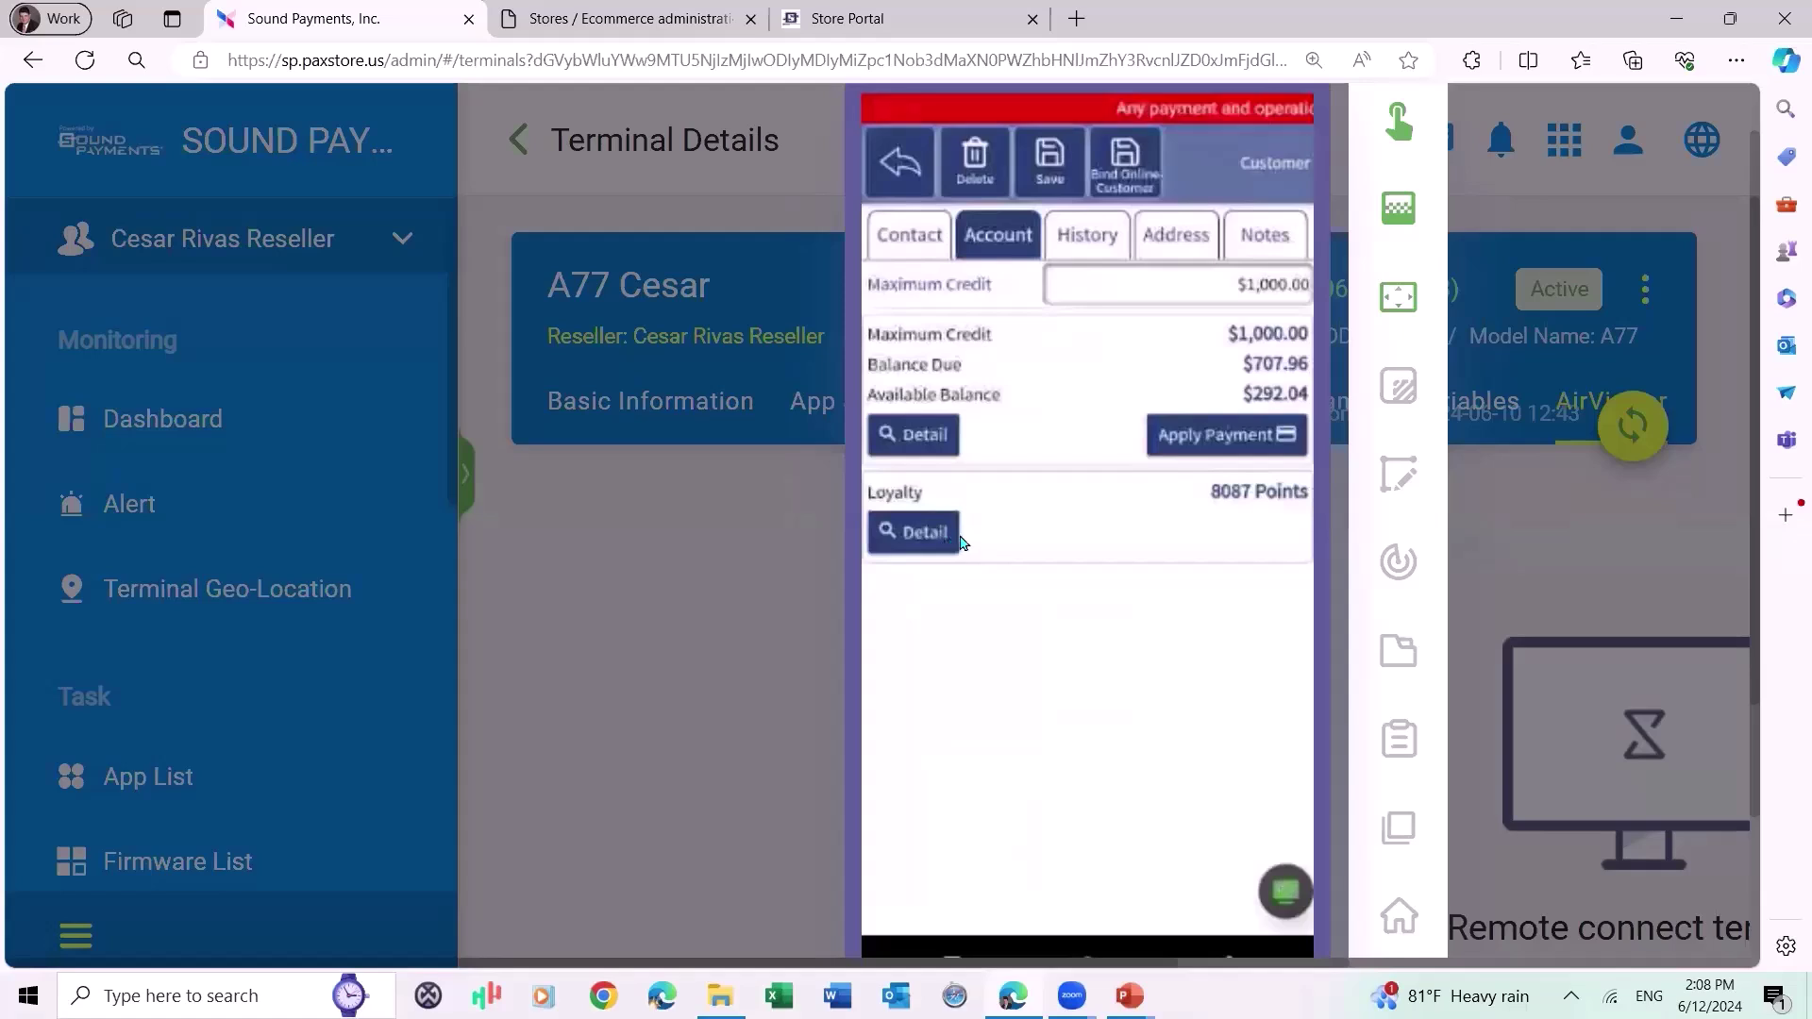
pyautogui.click(927, 526)
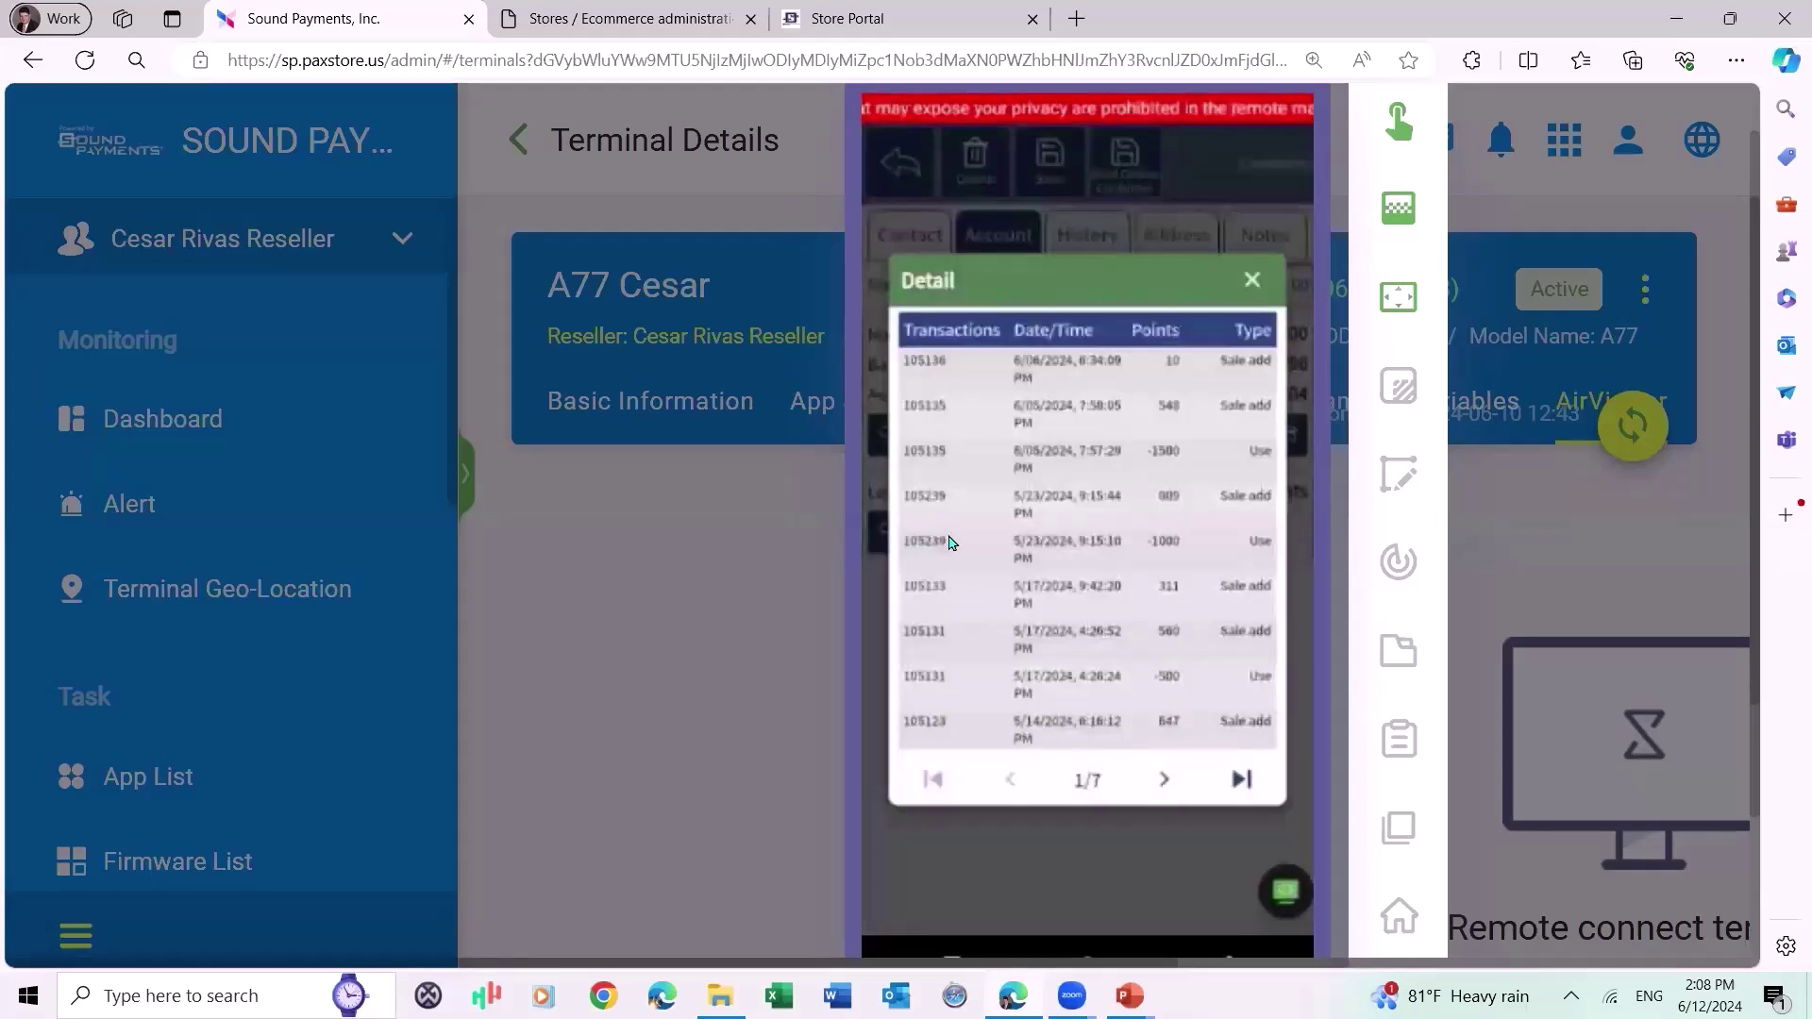
pyautogui.scroll(-5, 953, 546)
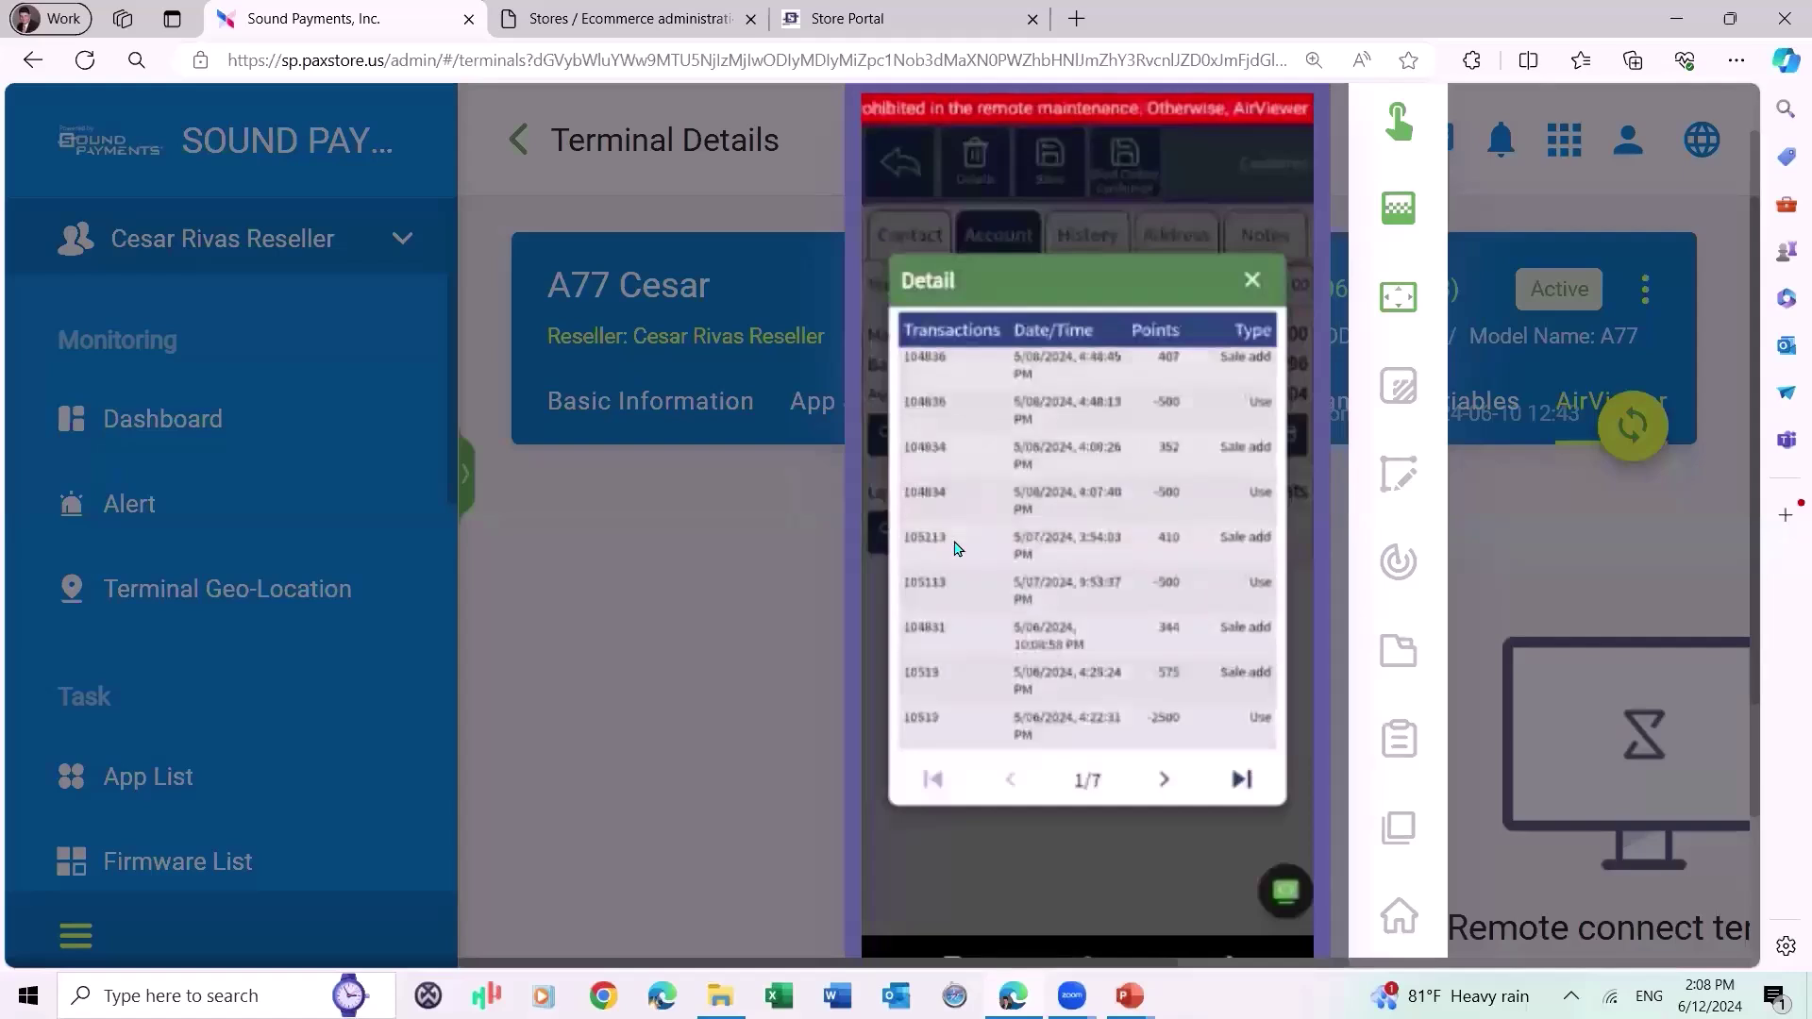
pyautogui.press('Escape')
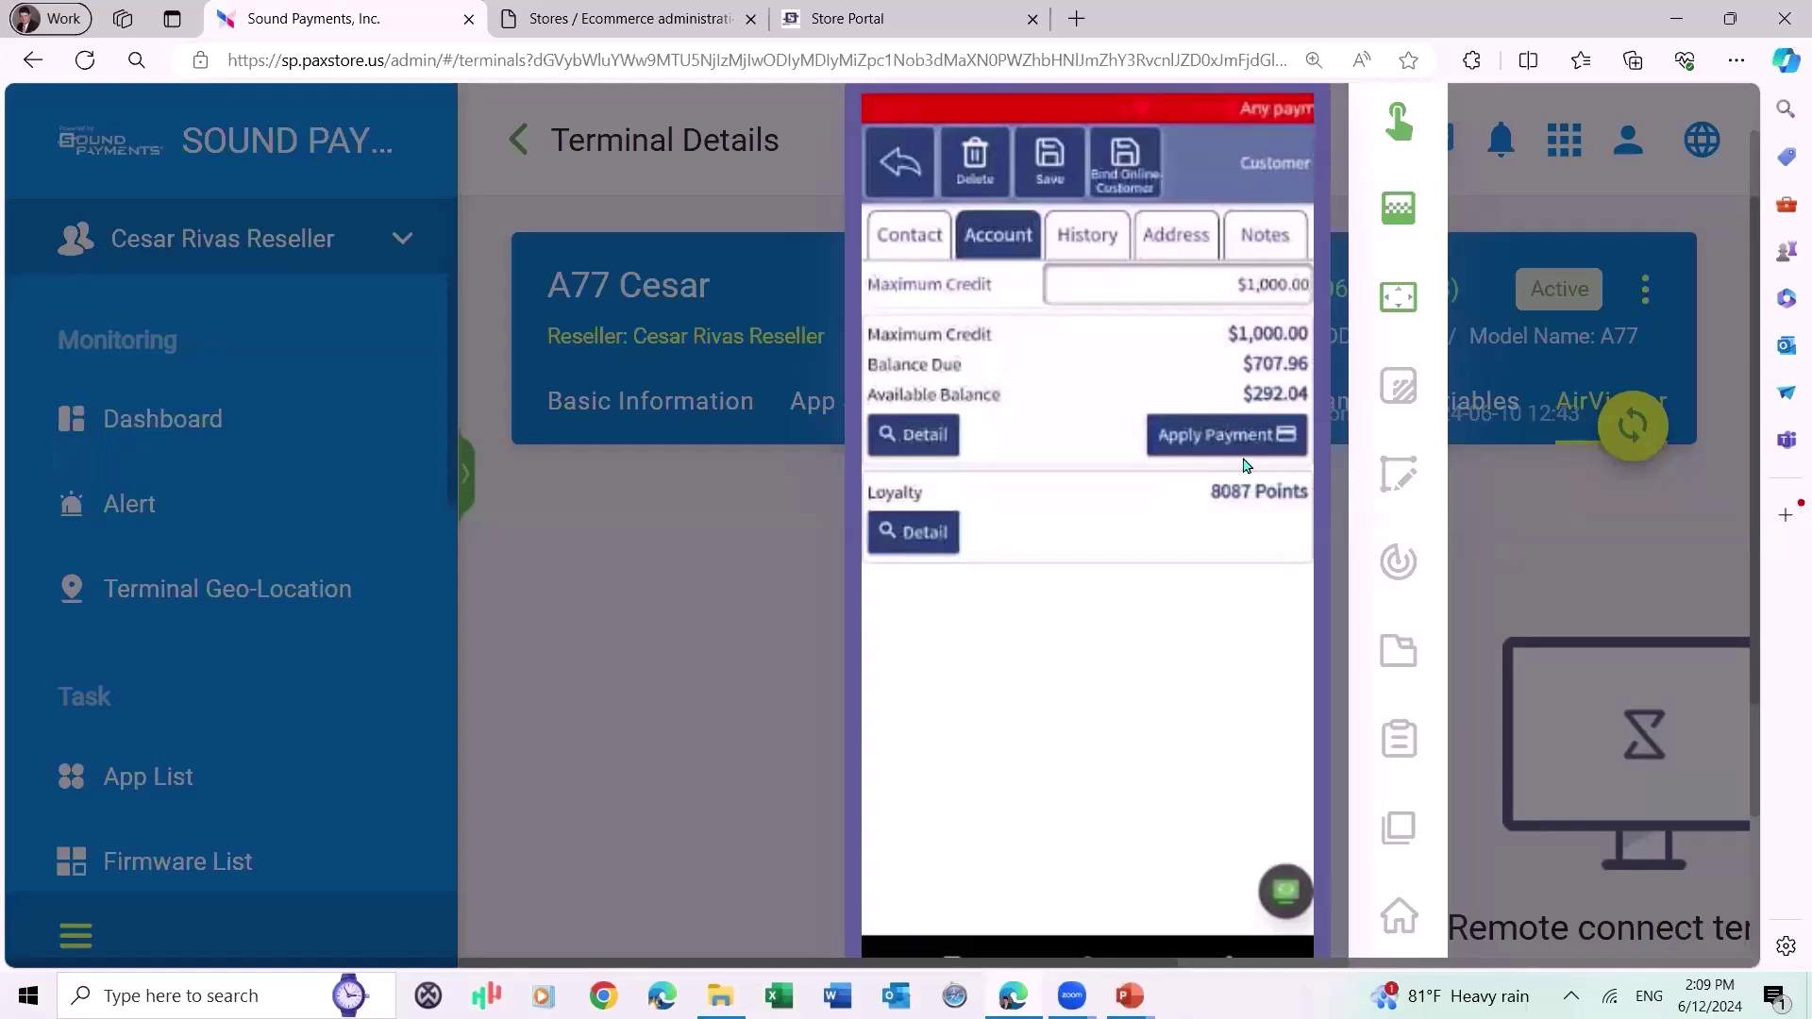
pyautogui.click(914, 433)
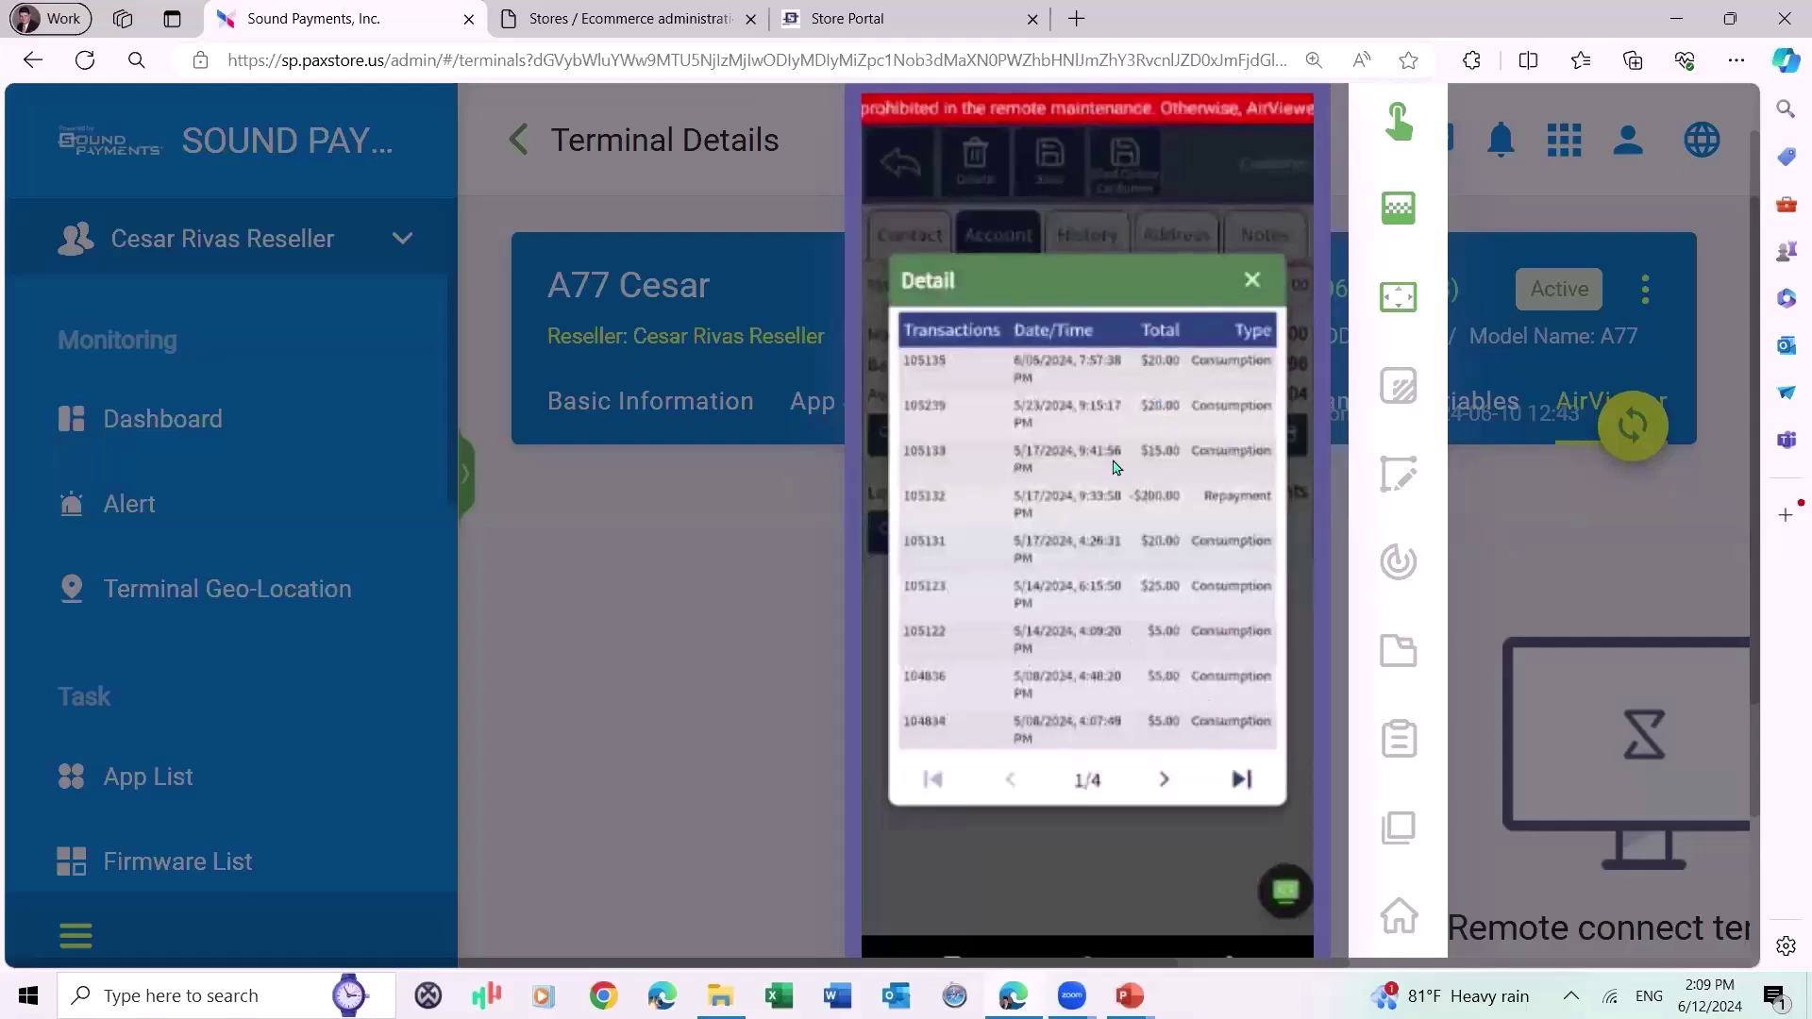
pyautogui.click(1088, 236)
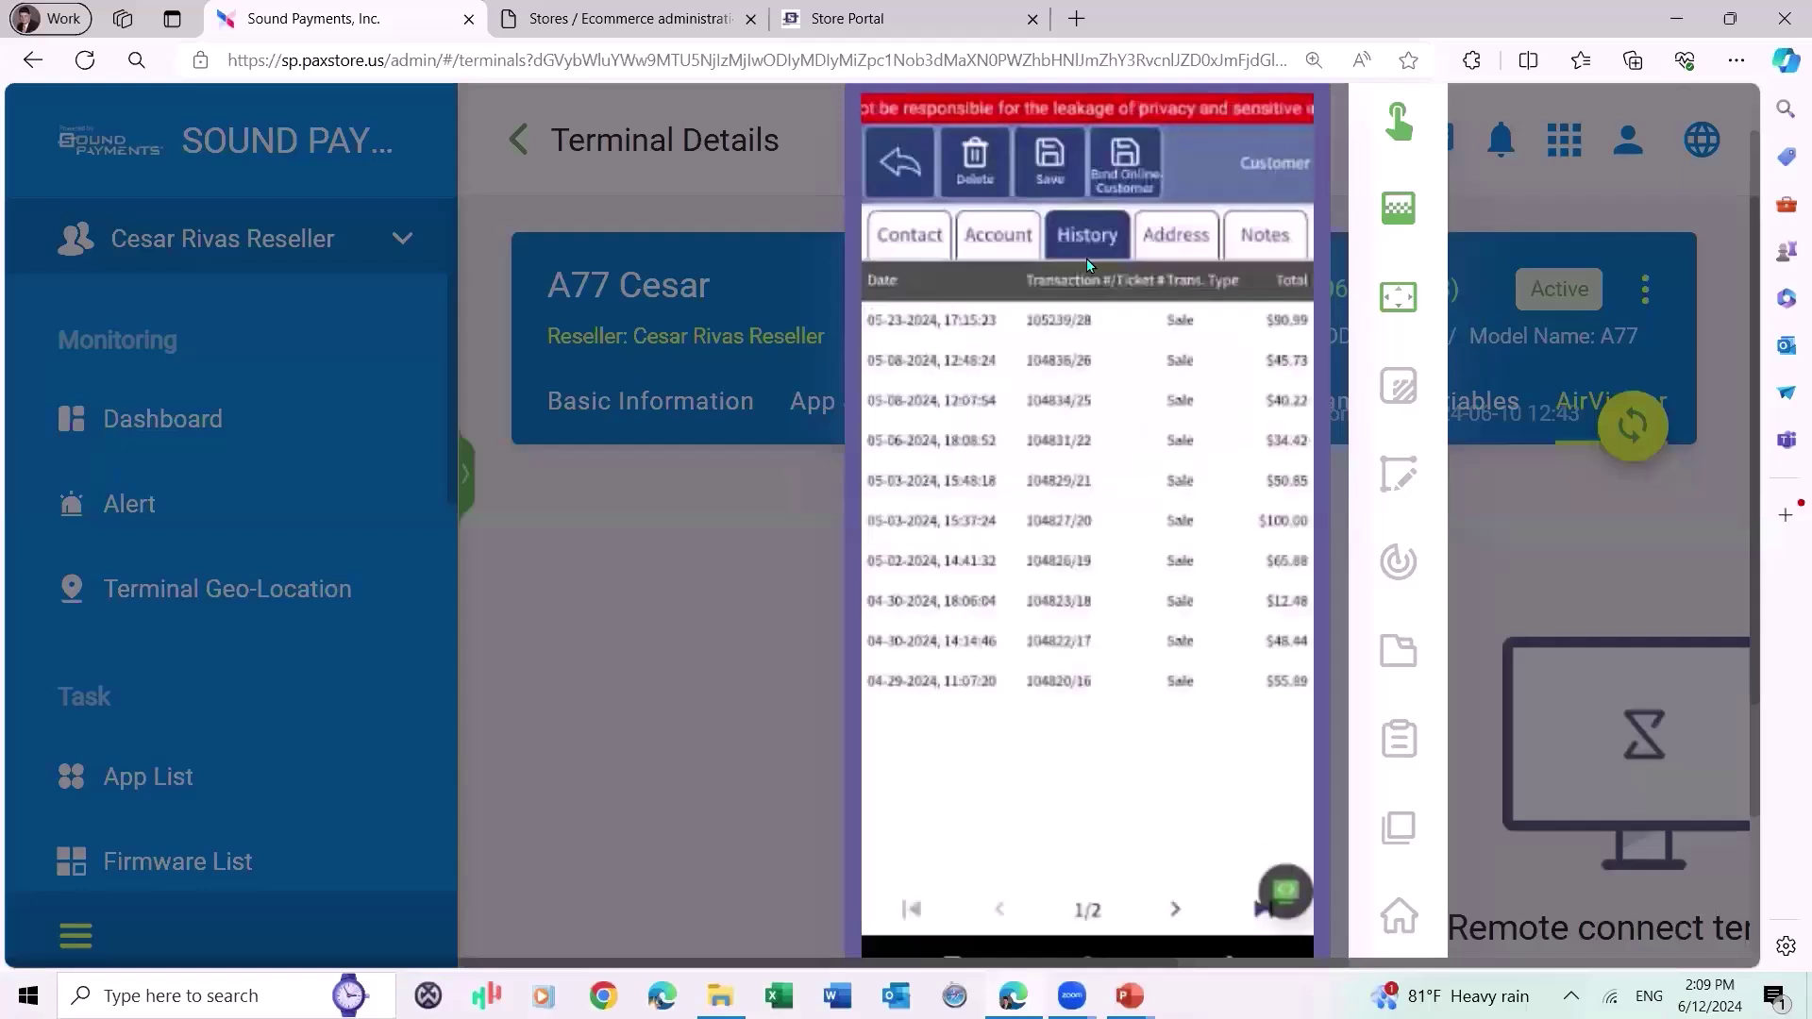
pyautogui.click(1177, 248)
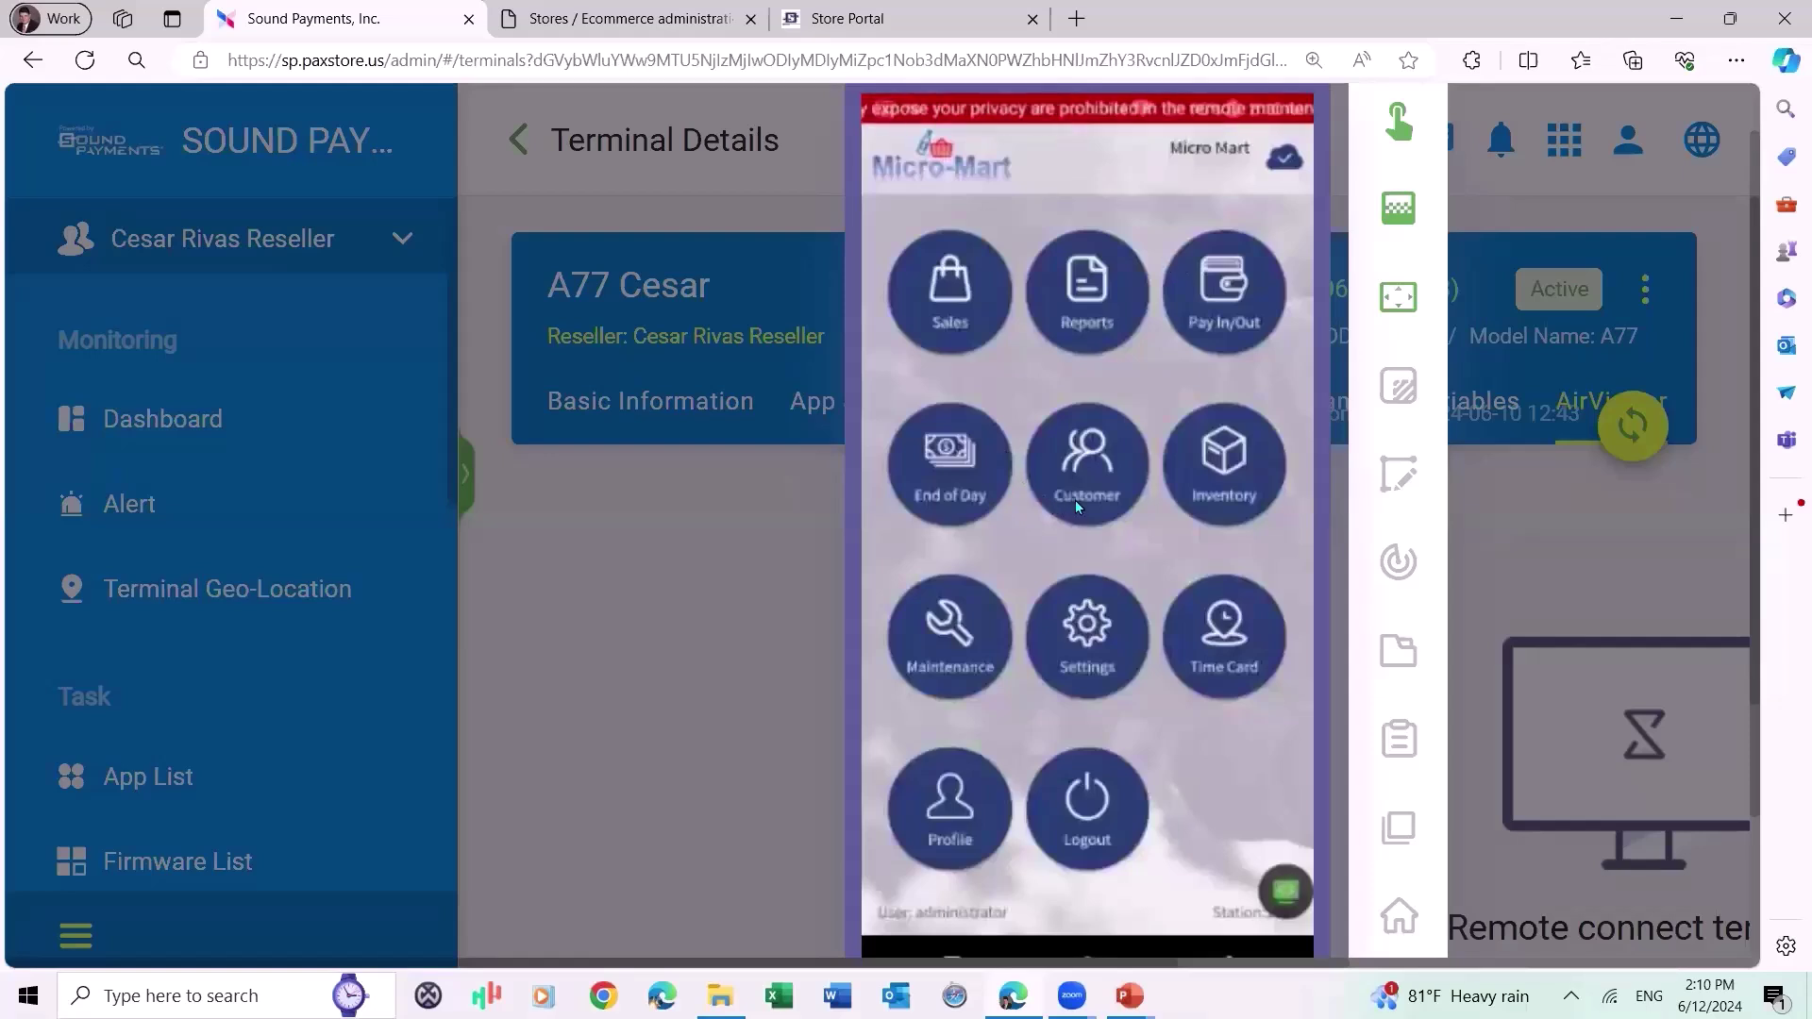
# View the terminal's Time Card functions, then switch to the store portal's POS Users list under employee maintenance.
pyautogui.click(1233, 671)
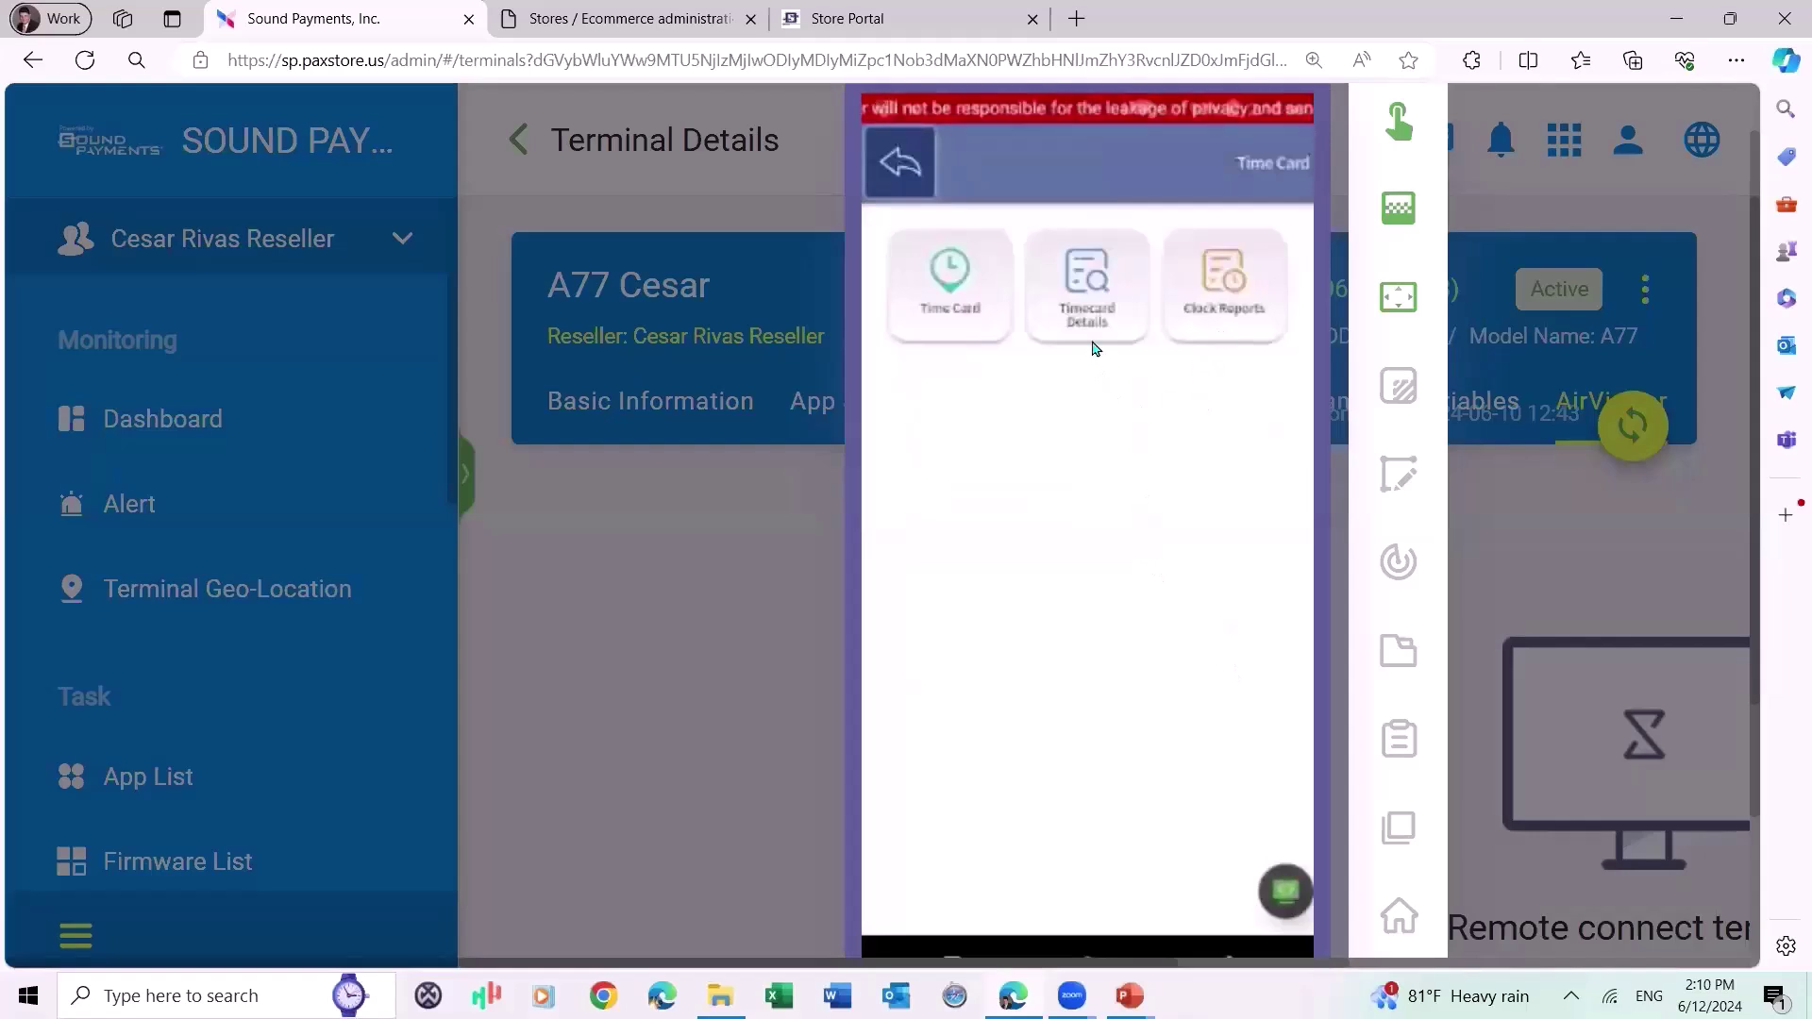
pyautogui.click(876, 34)
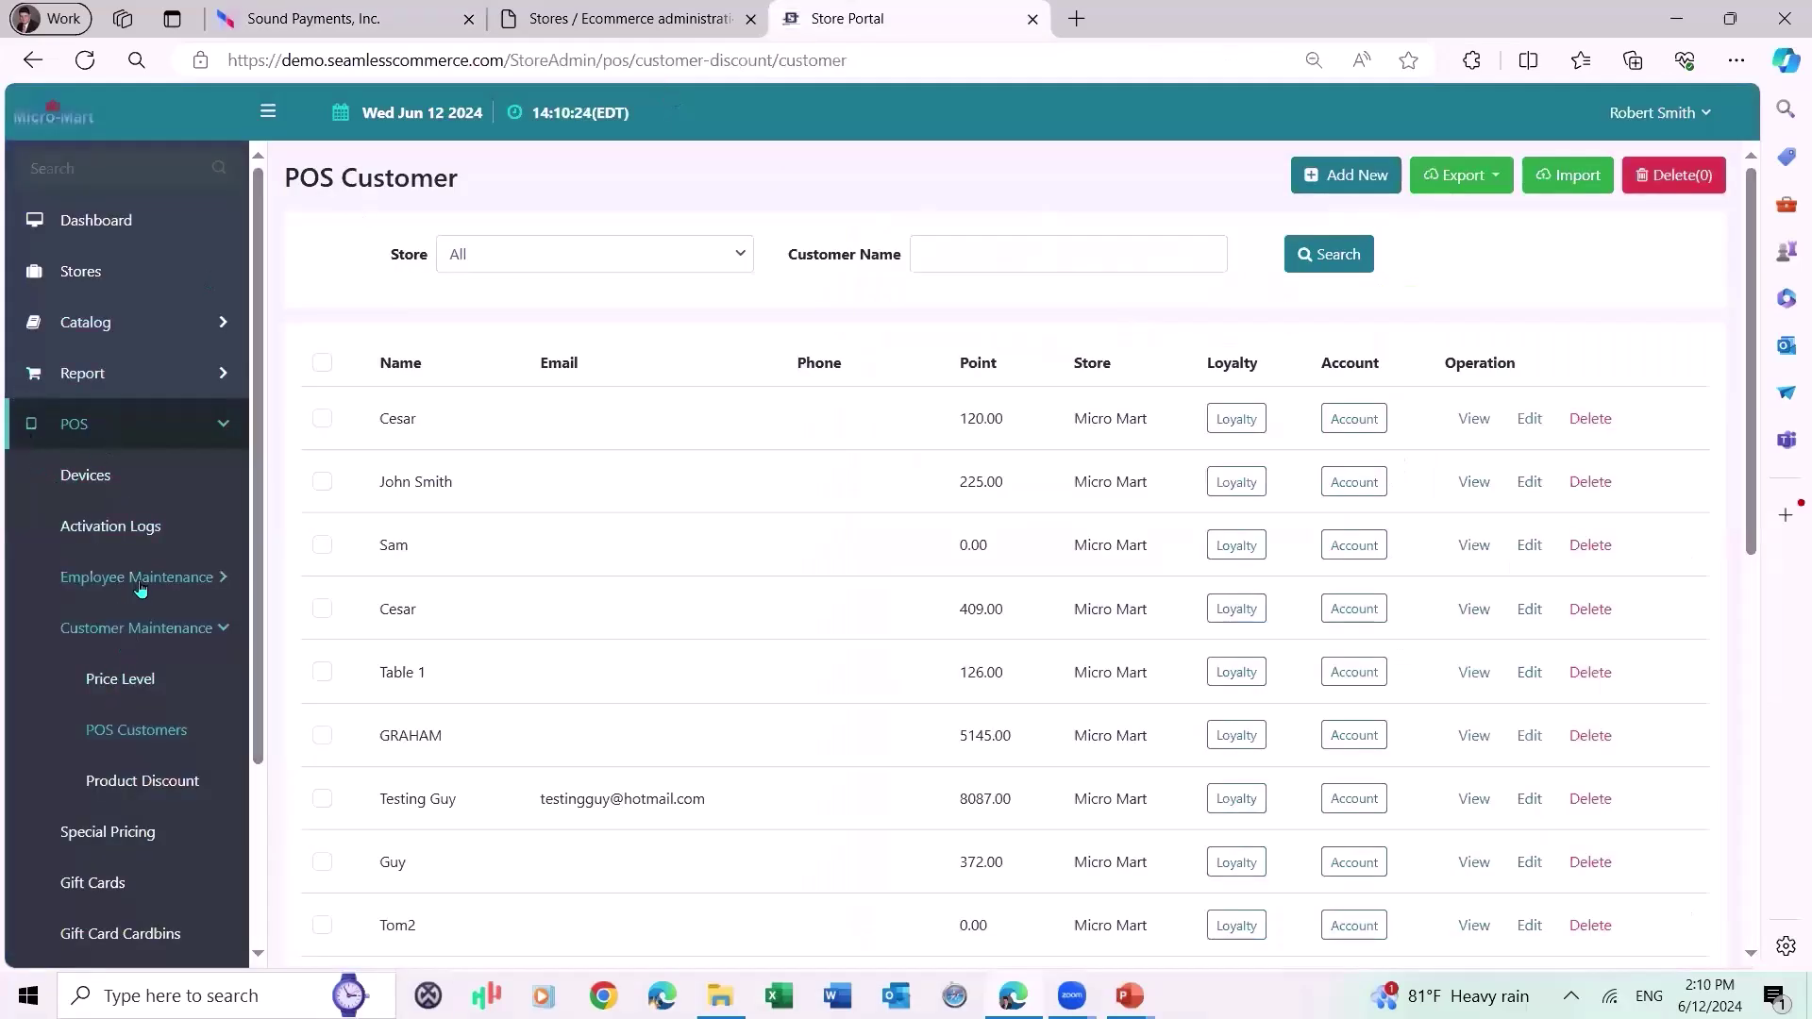
pyautogui.click(203, 577)
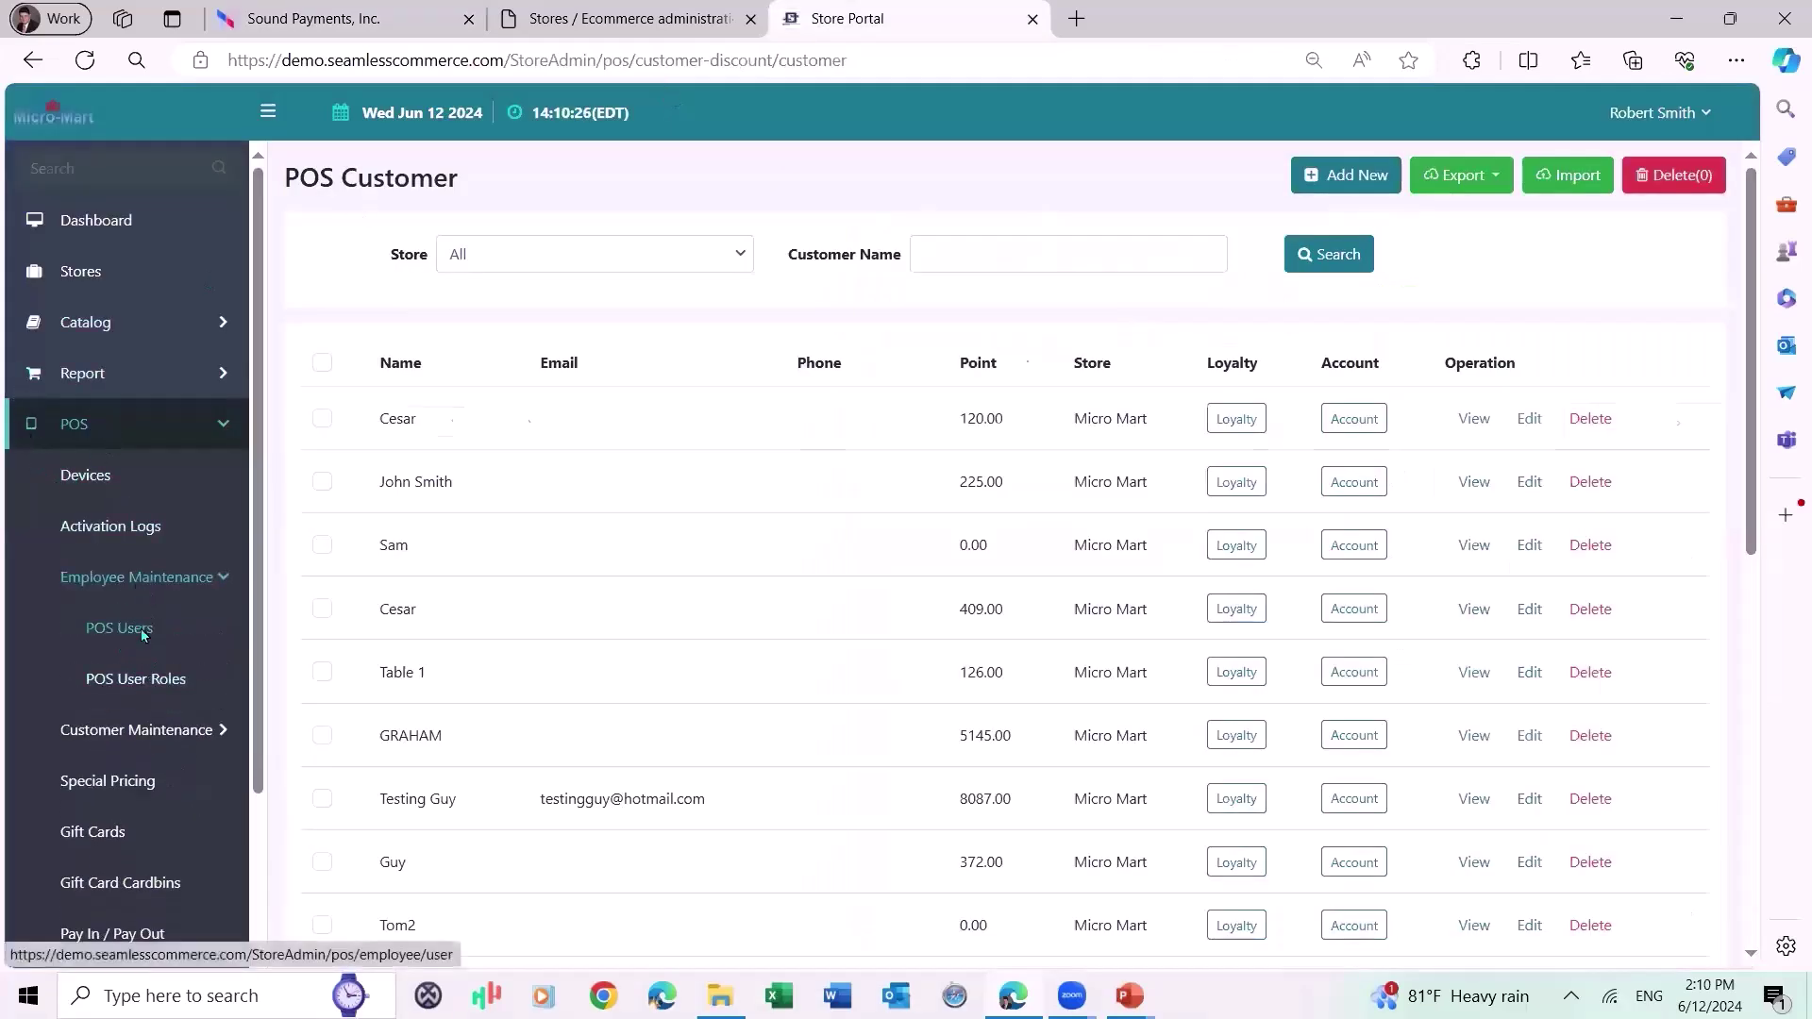
pyautogui.click(139, 629)
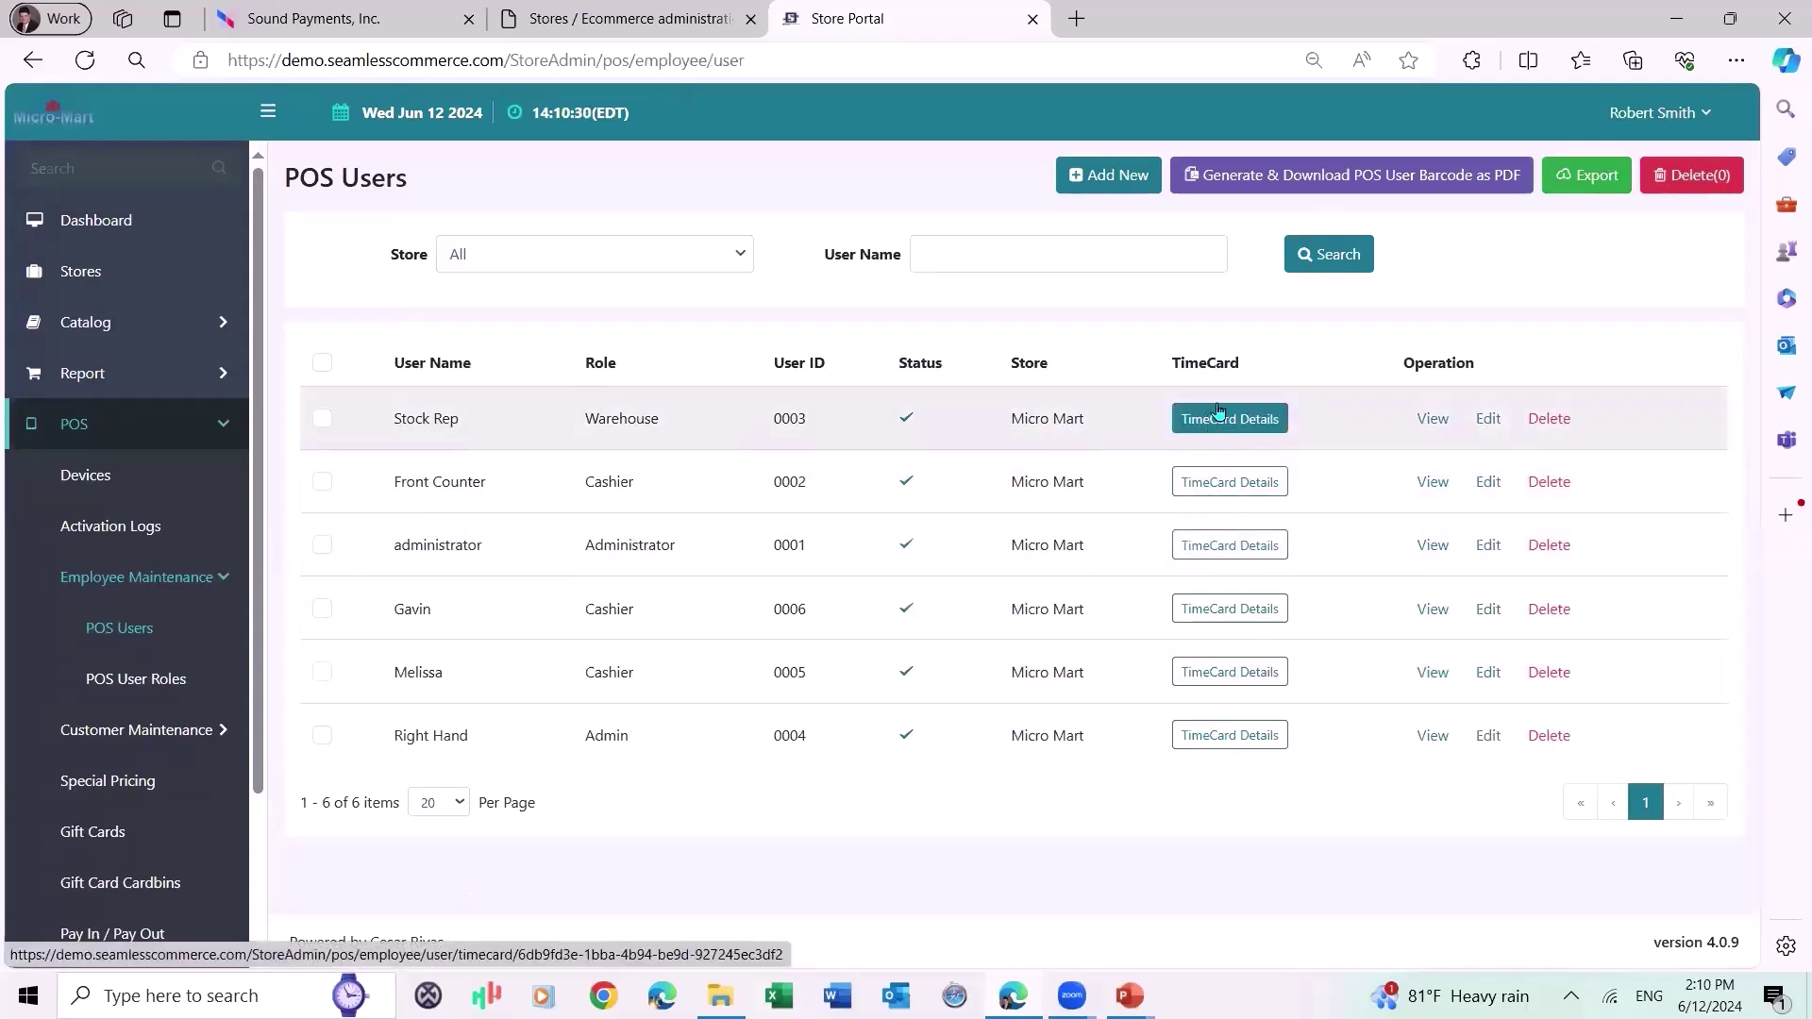
# Open the administrator user's time card details and check the start date calendar.
pyautogui.click(1204, 552)
pyautogui.click(744, 331)
pyautogui.click(843, 370)
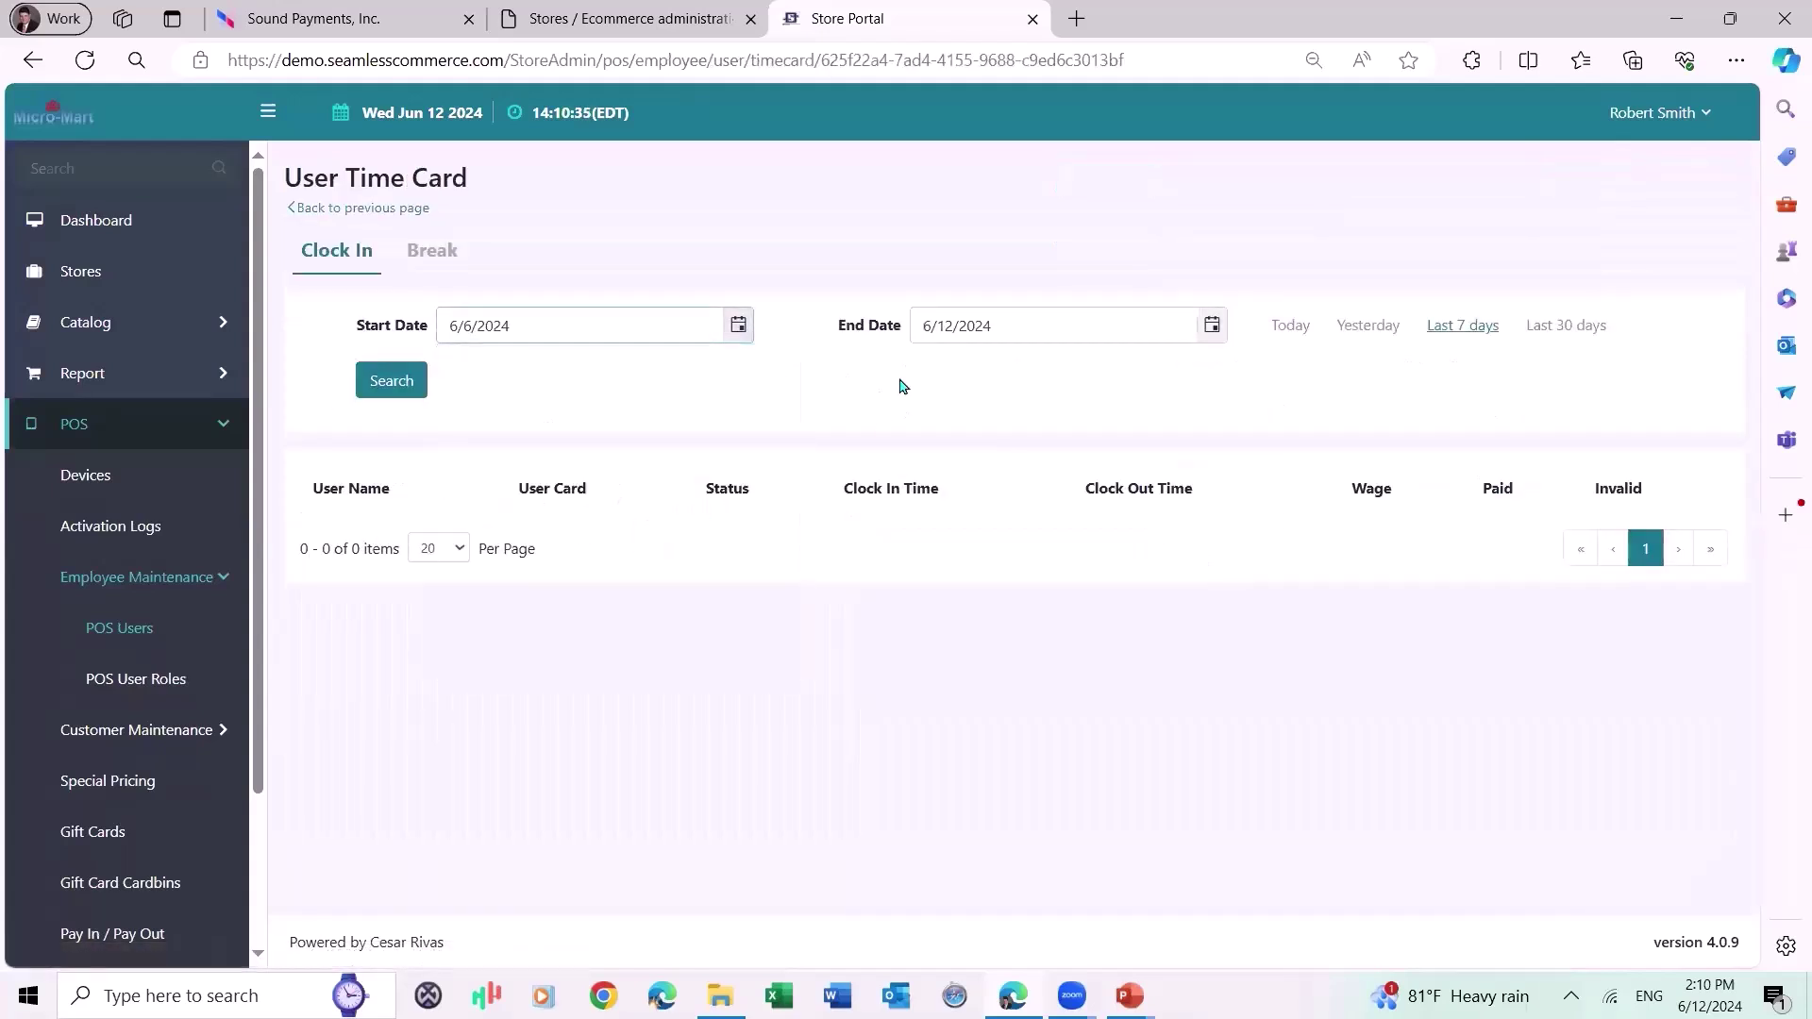
# Open the Front Counter user's time card and search its clock-in records with a start date of 5/11/2024.
pyautogui.click(337, 209)
pyautogui.click(1201, 480)
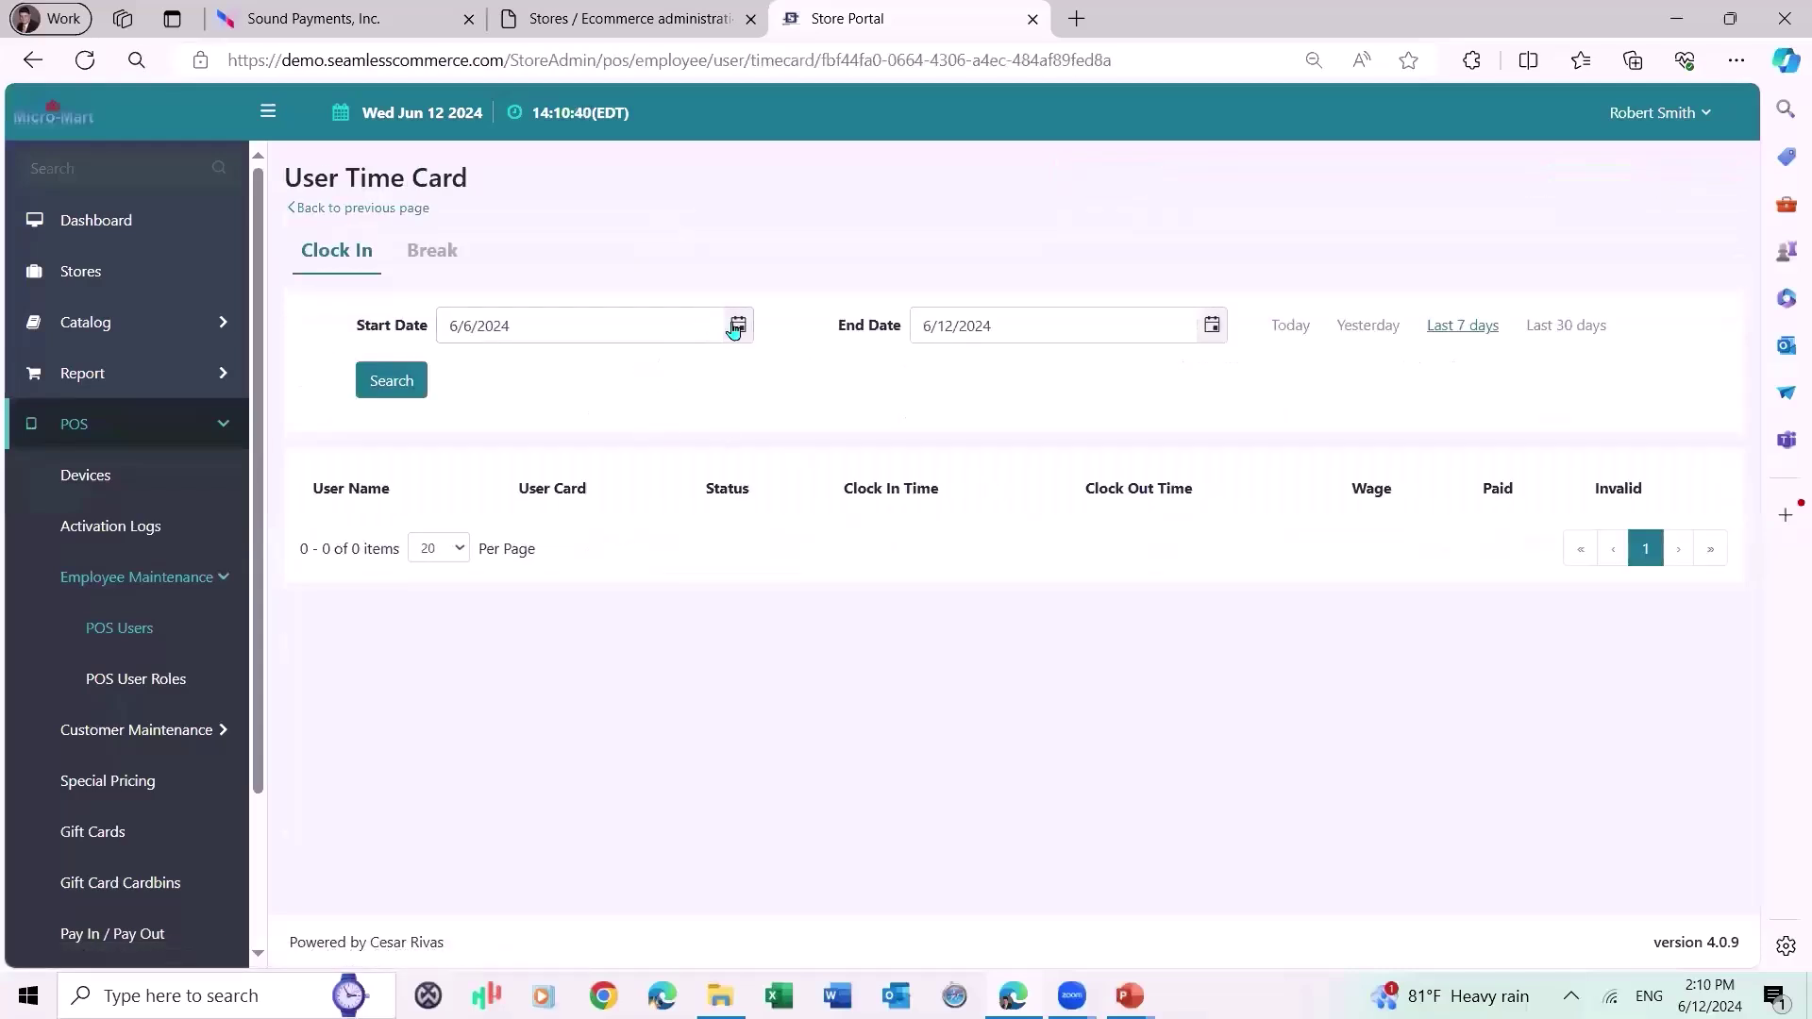
pyautogui.click(739, 324)
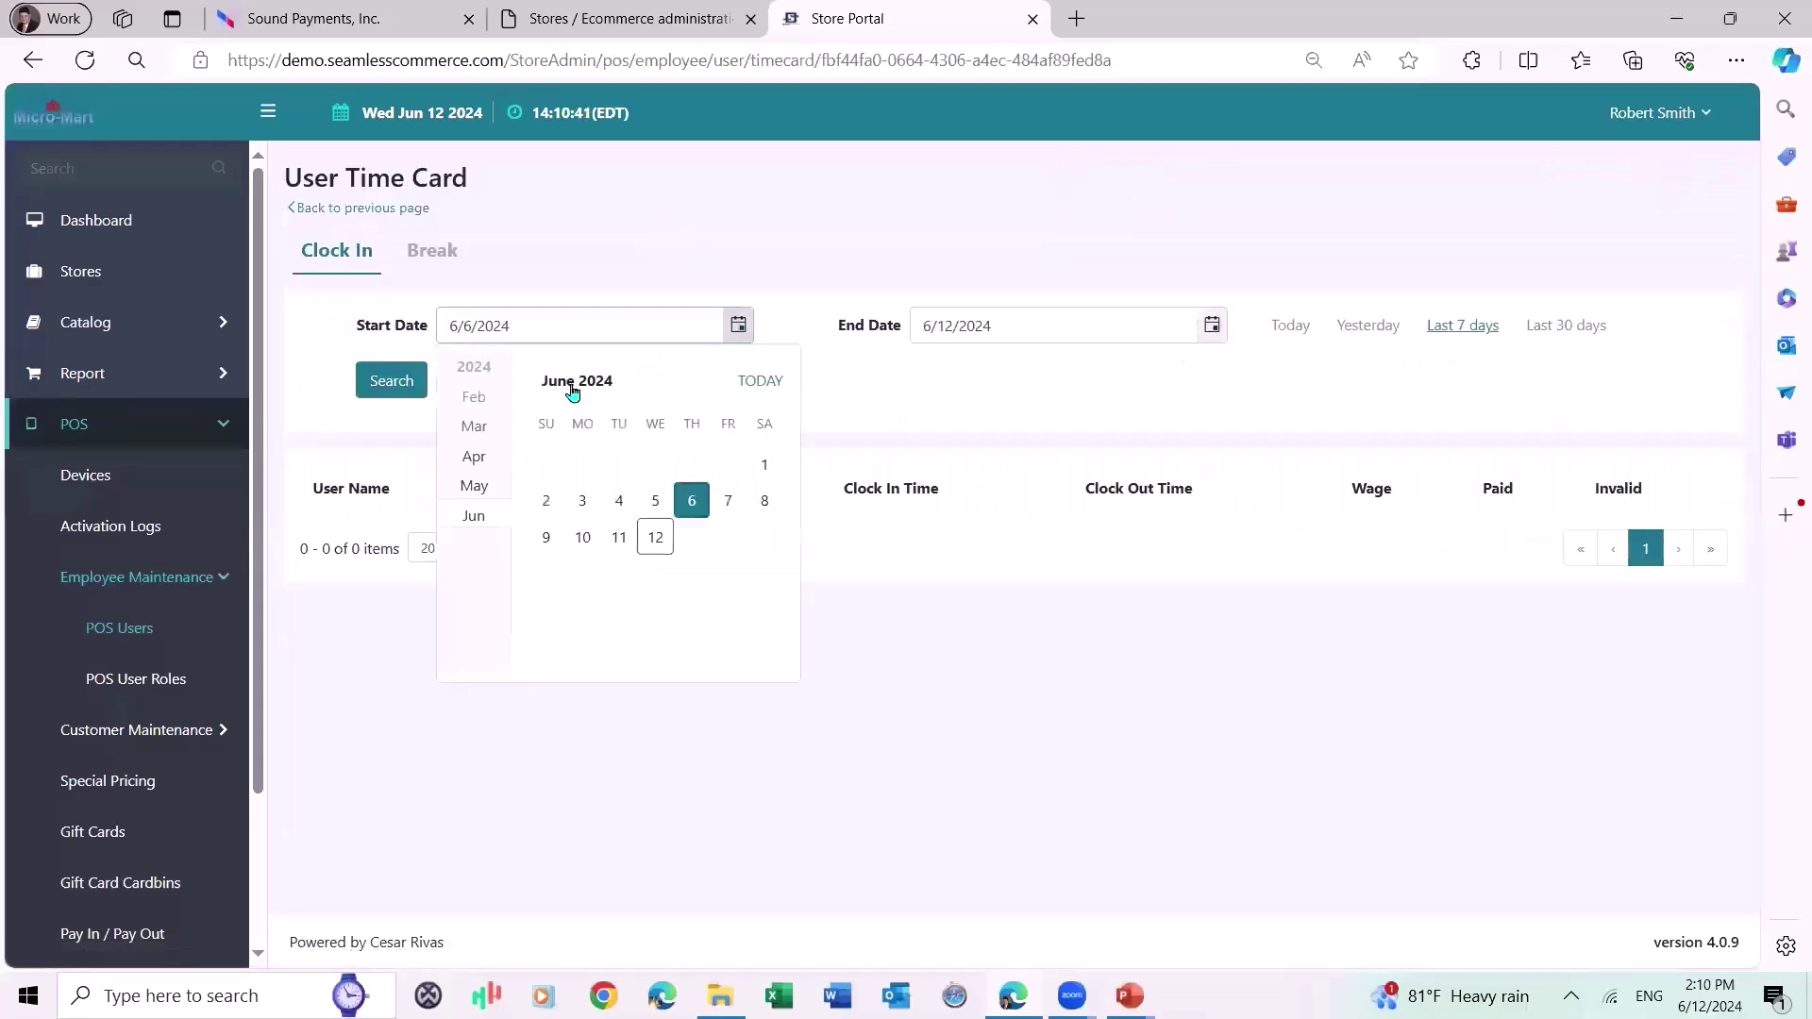
pyautogui.click(475, 486)
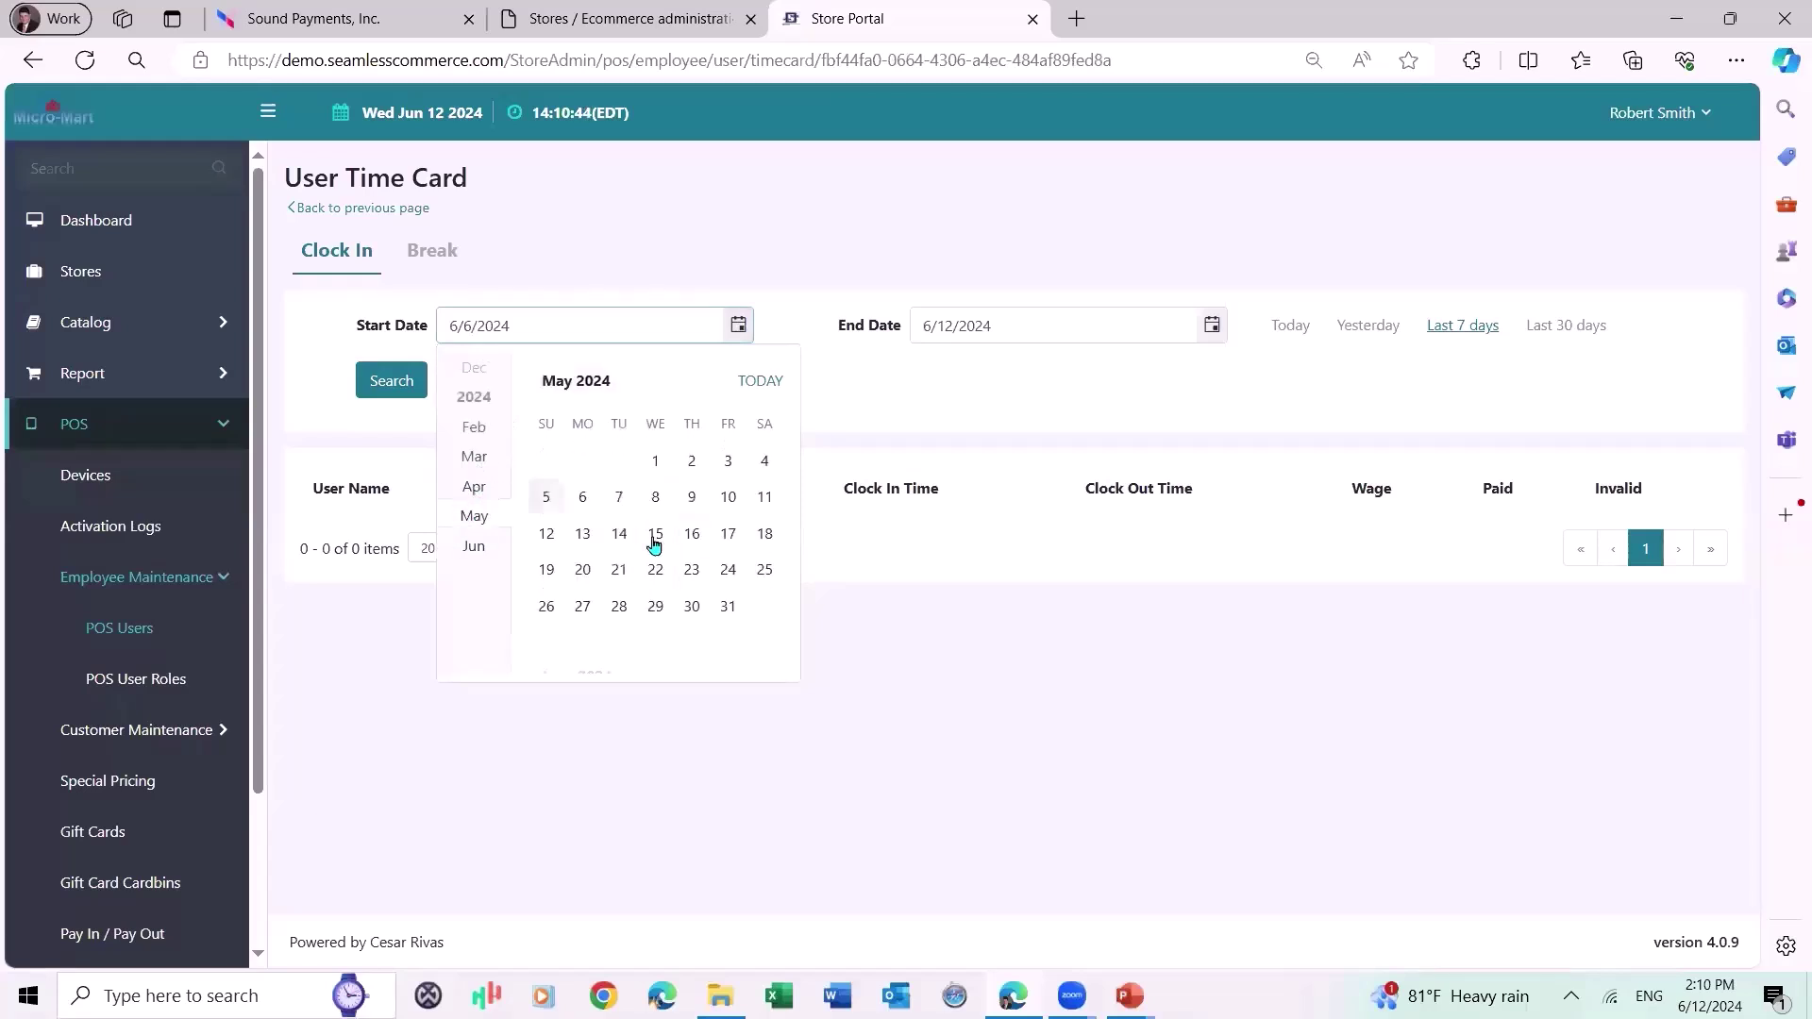
pyautogui.click(766, 500)
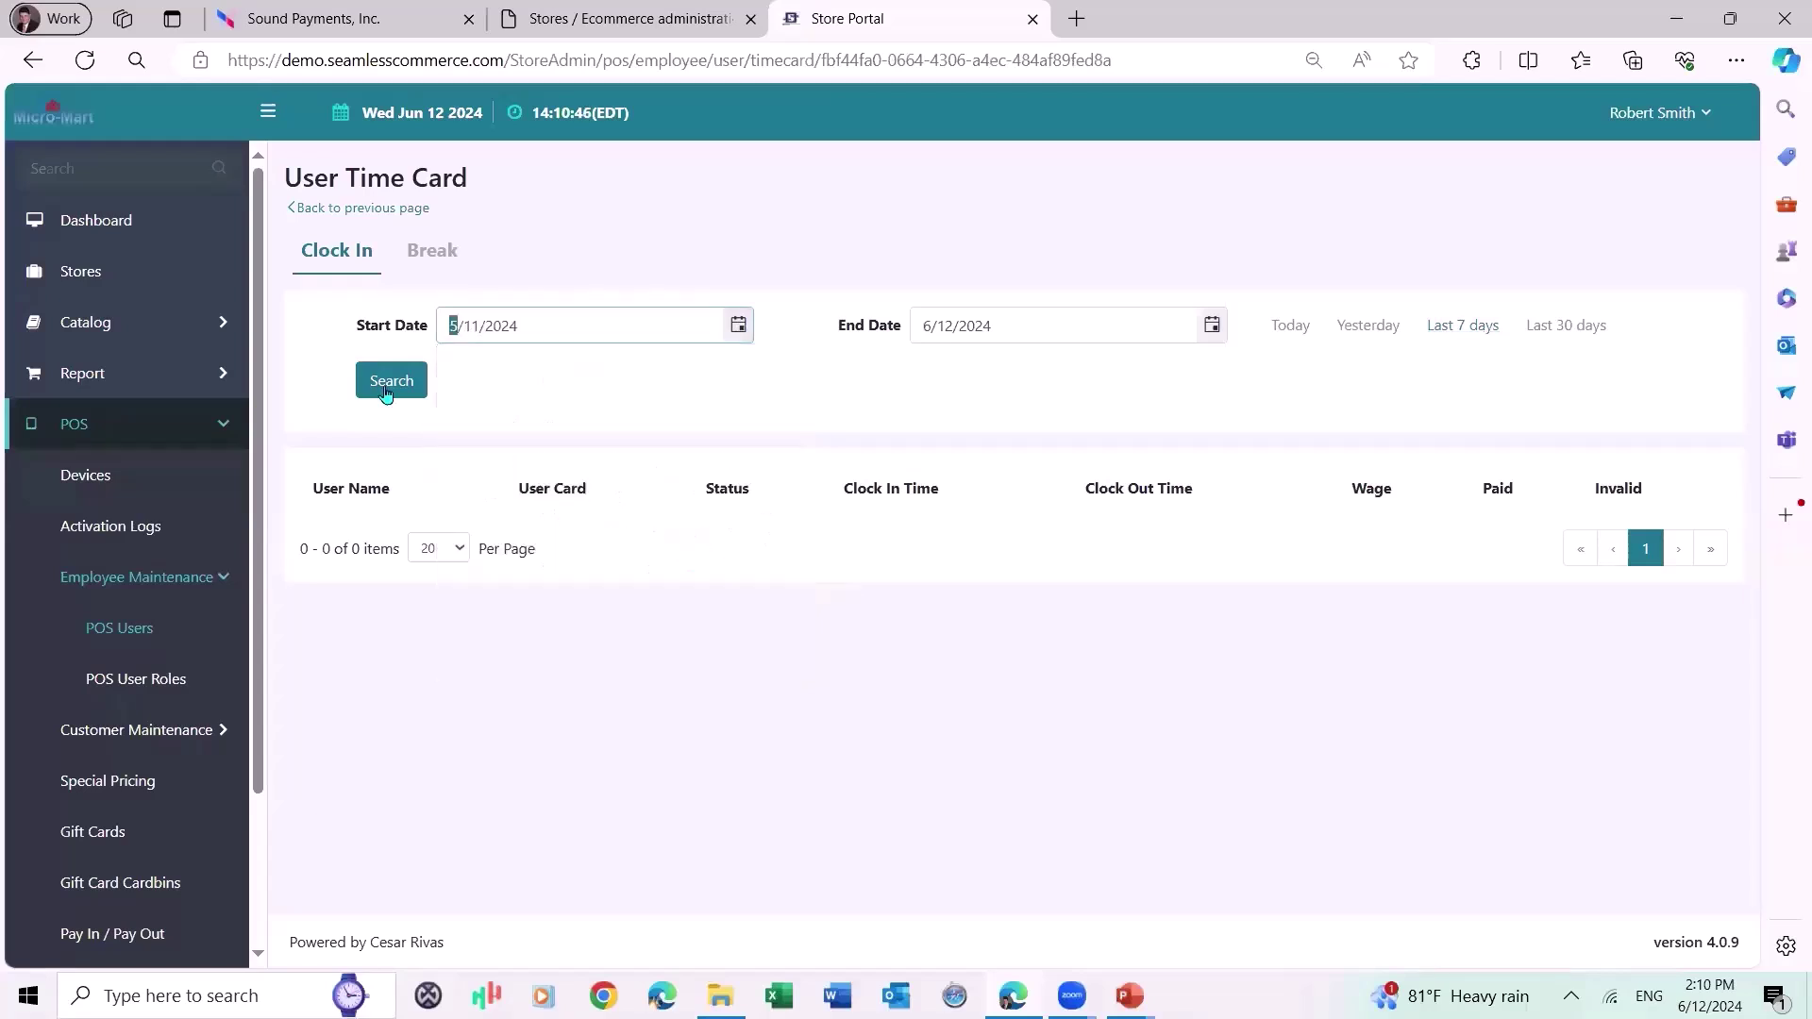
pyautogui.click(390, 380)
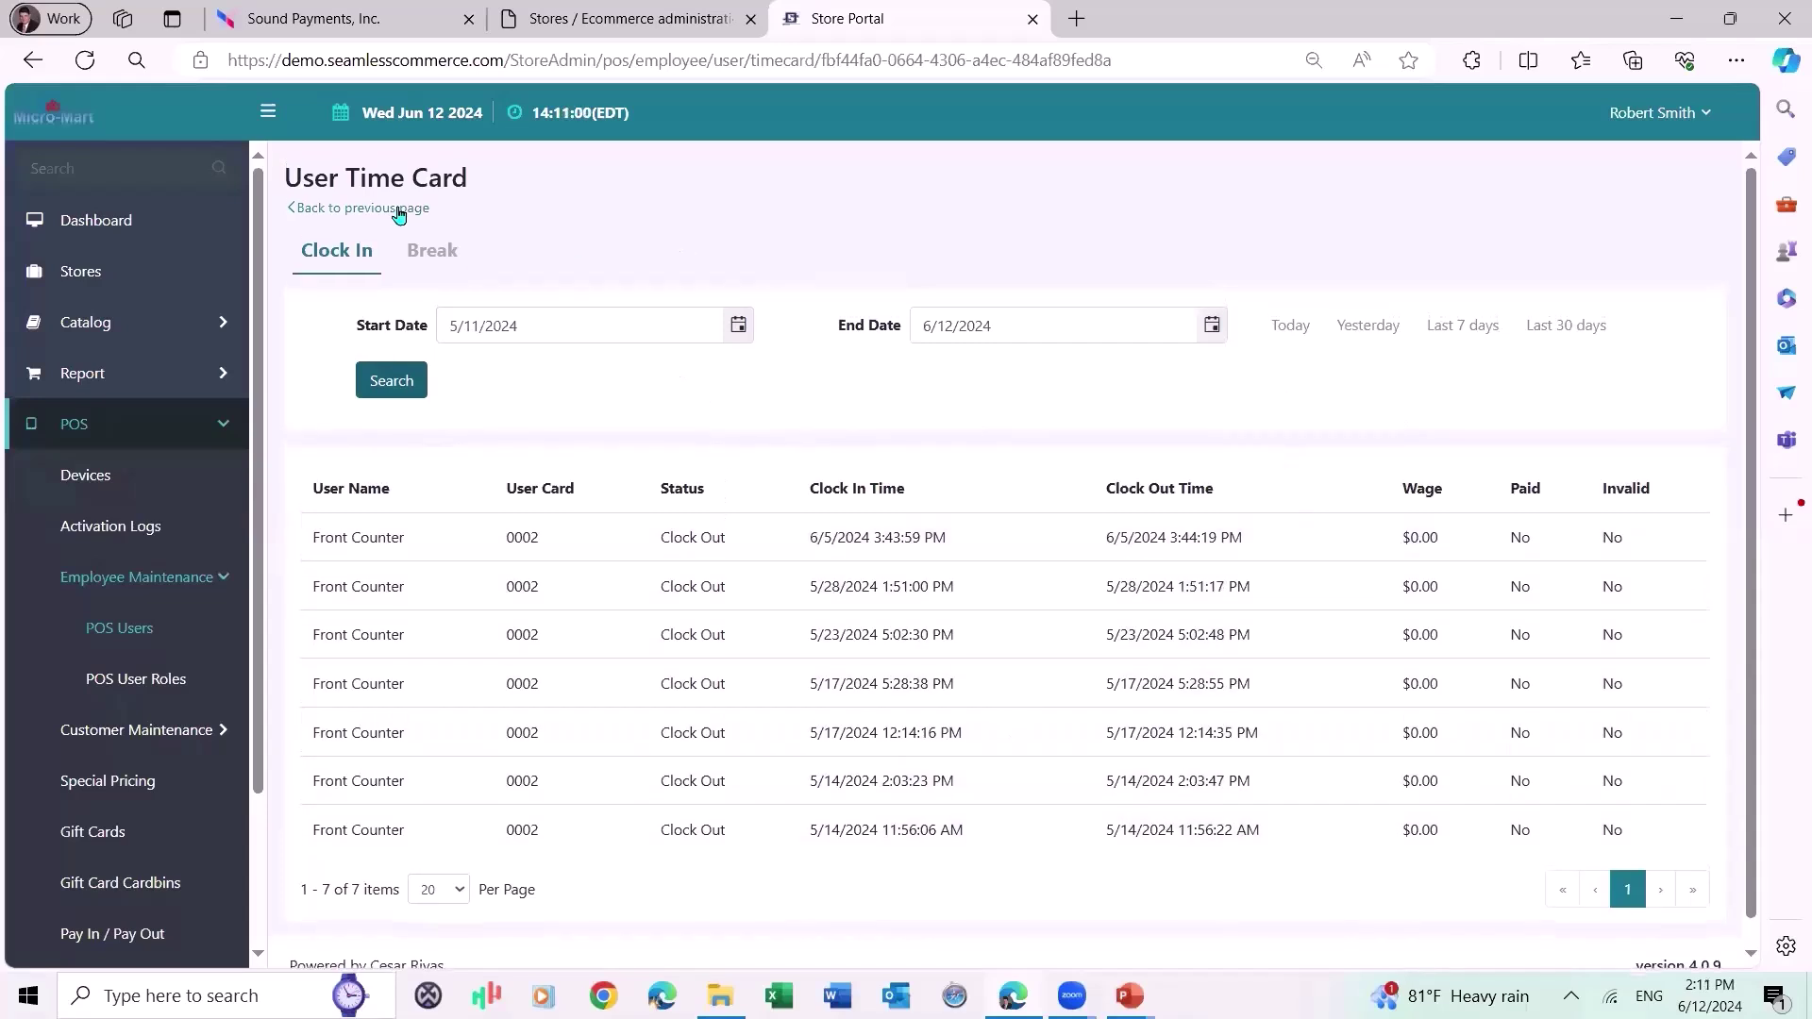
# View the Front Counter user's detail page and return to the POS Users list.
pyautogui.click(354, 211)
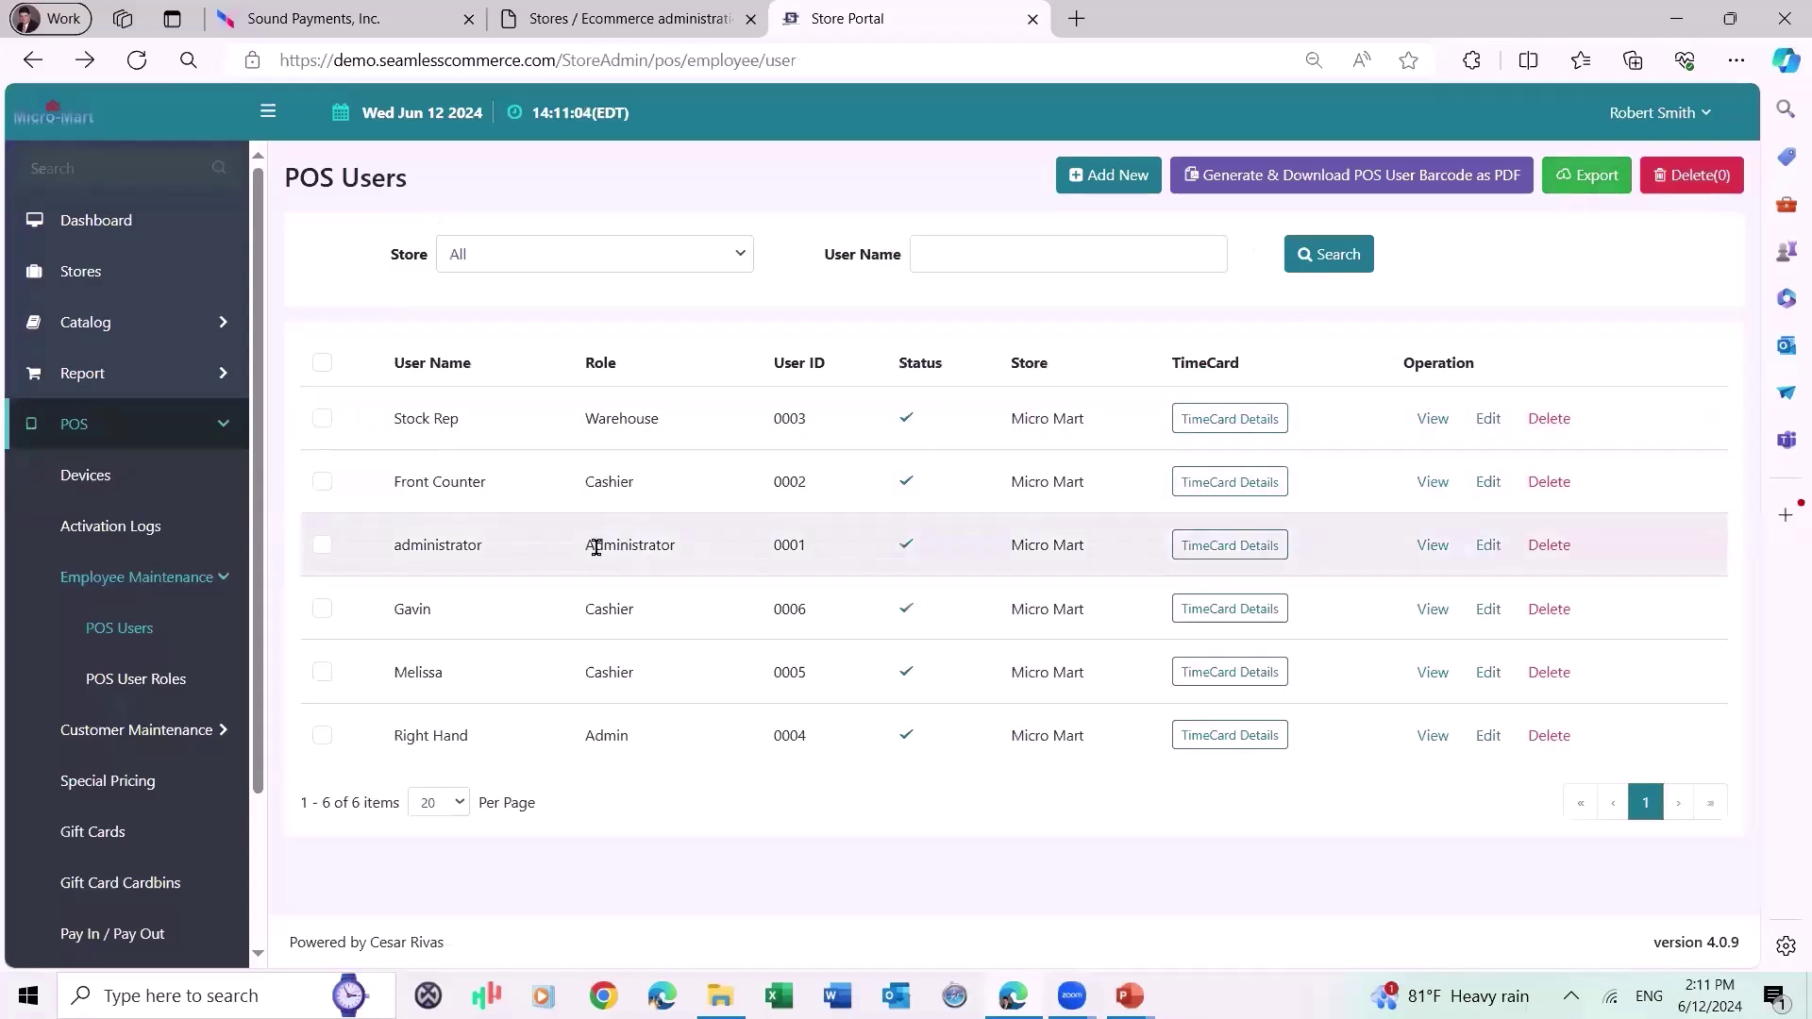
pyautogui.click(1433, 482)
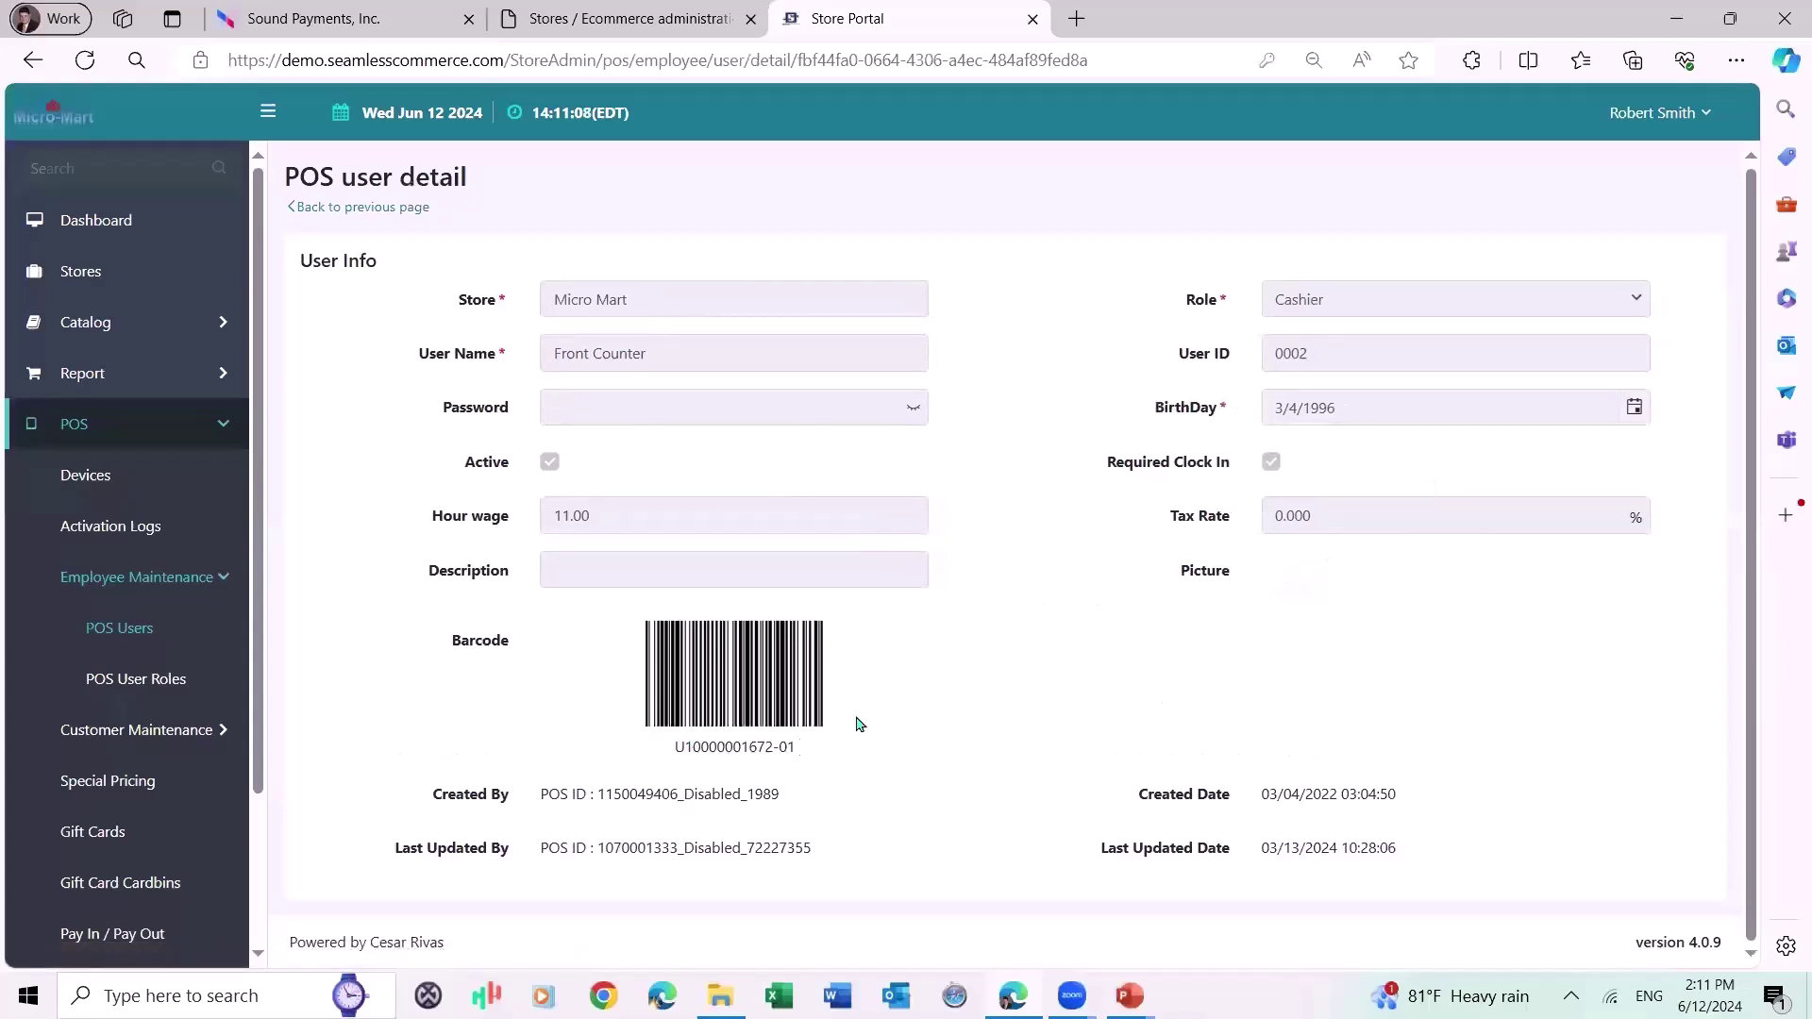
pyautogui.click(332, 209)
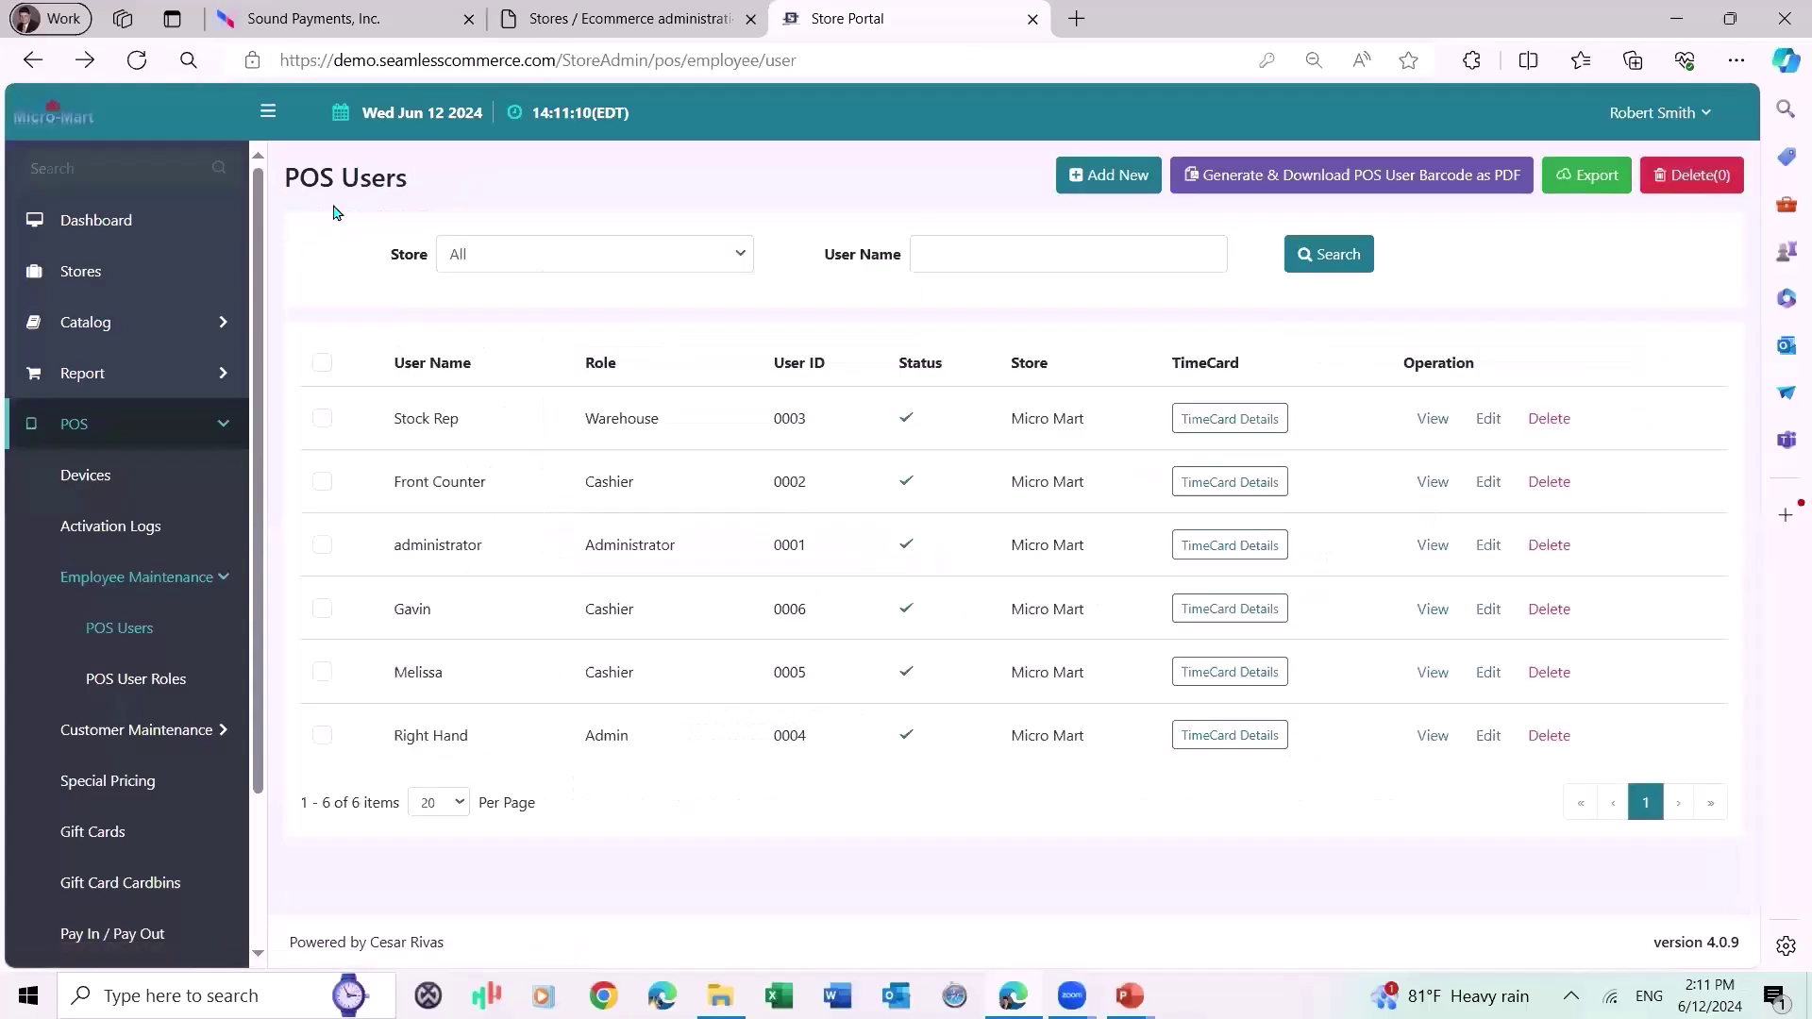
# Check the break records in the Front Counter user's time card and return to the POS Users list.
pyautogui.click(1266, 489)
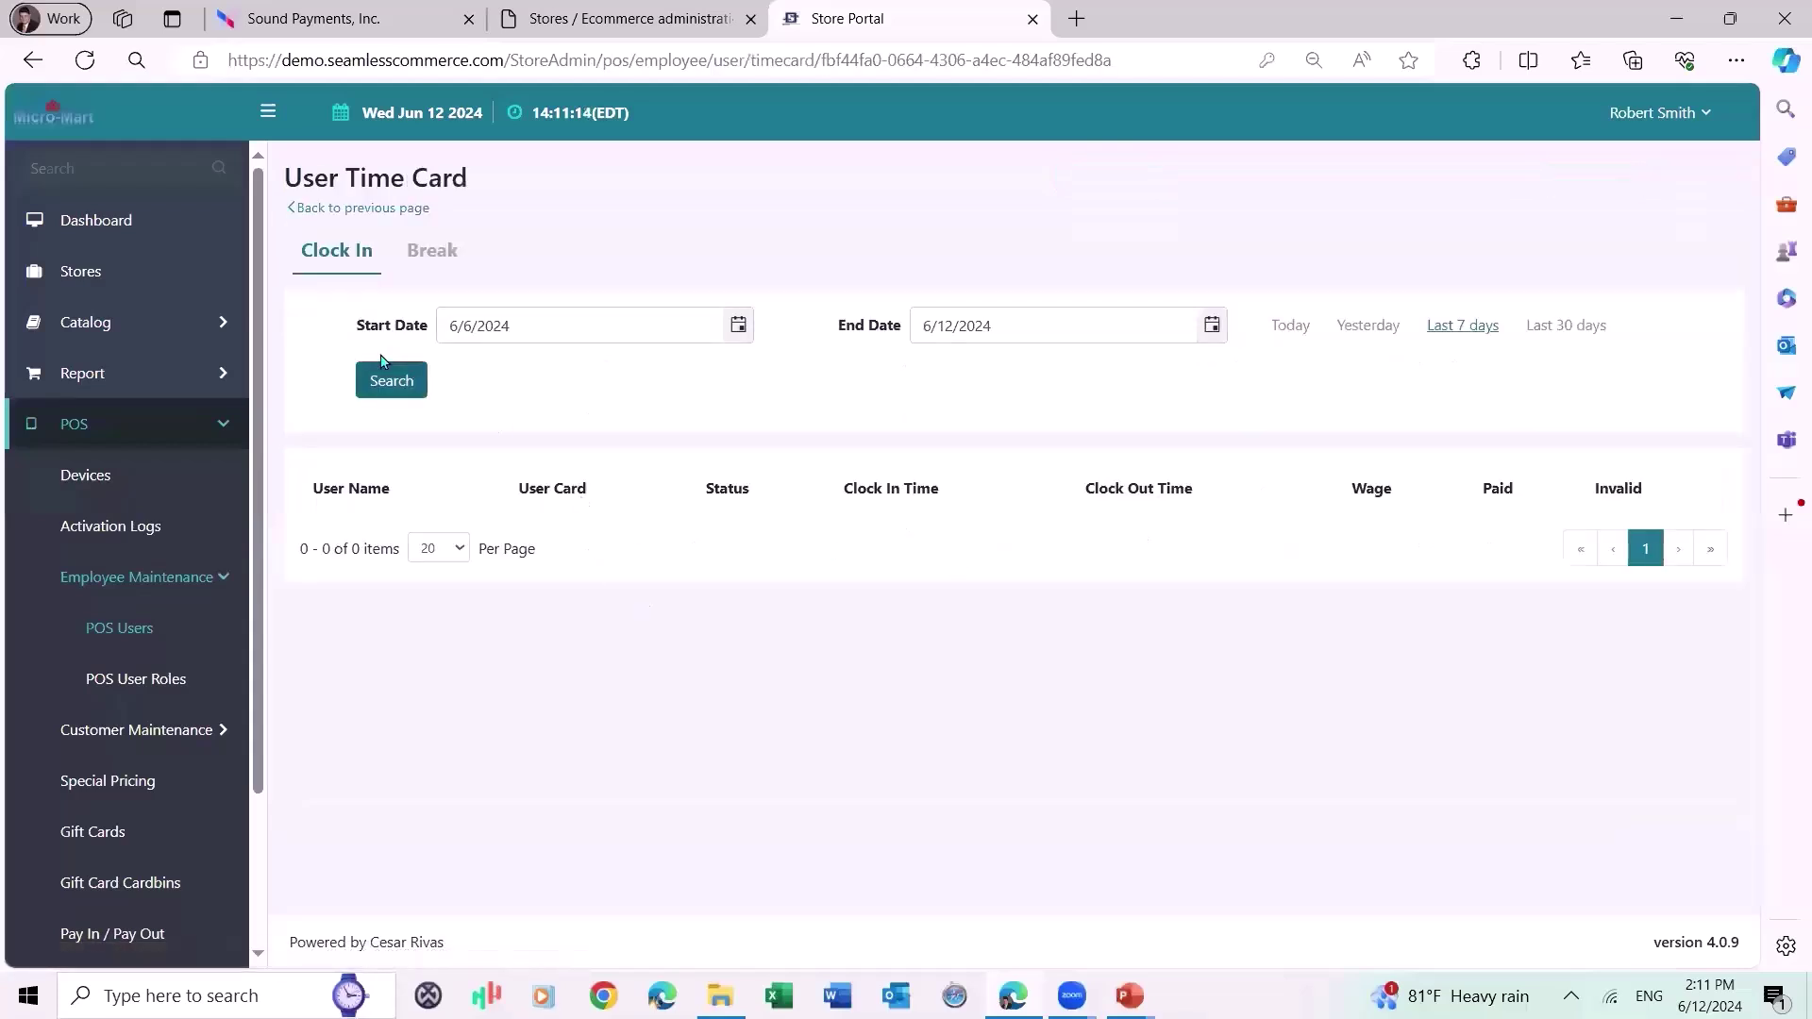
pyautogui.click(422, 253)
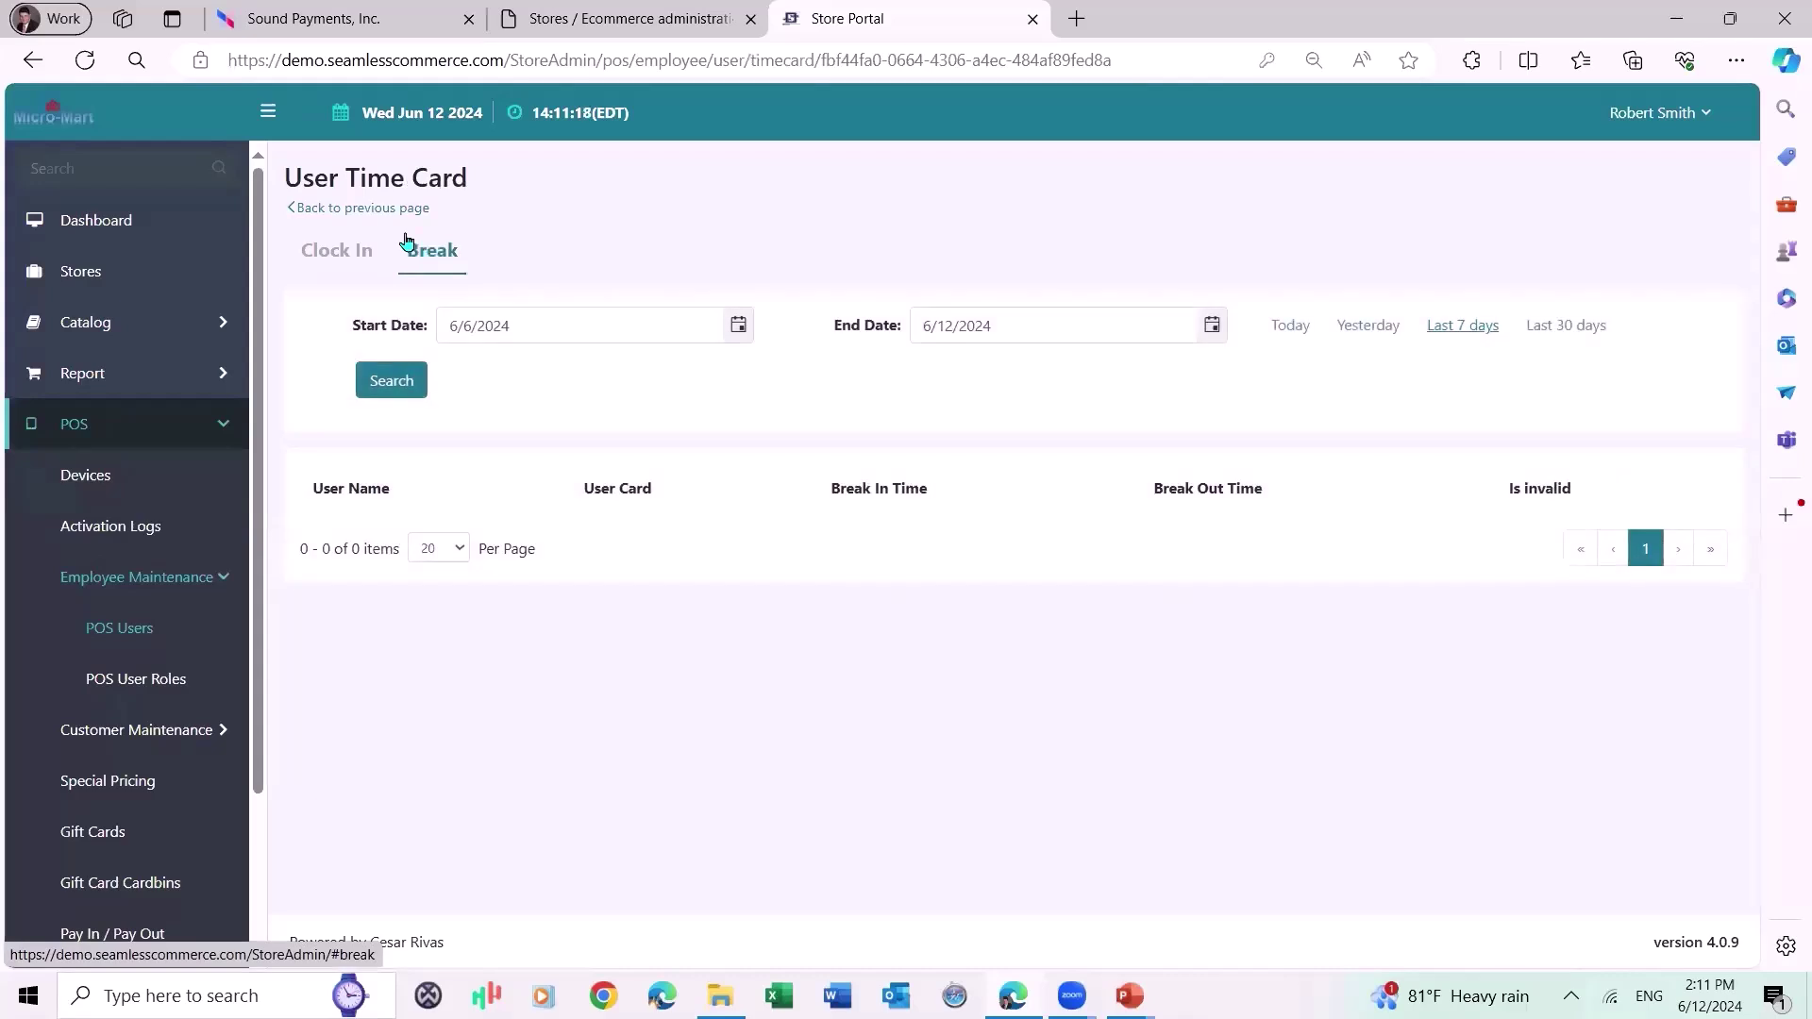
pyautogui.click(369, 206)
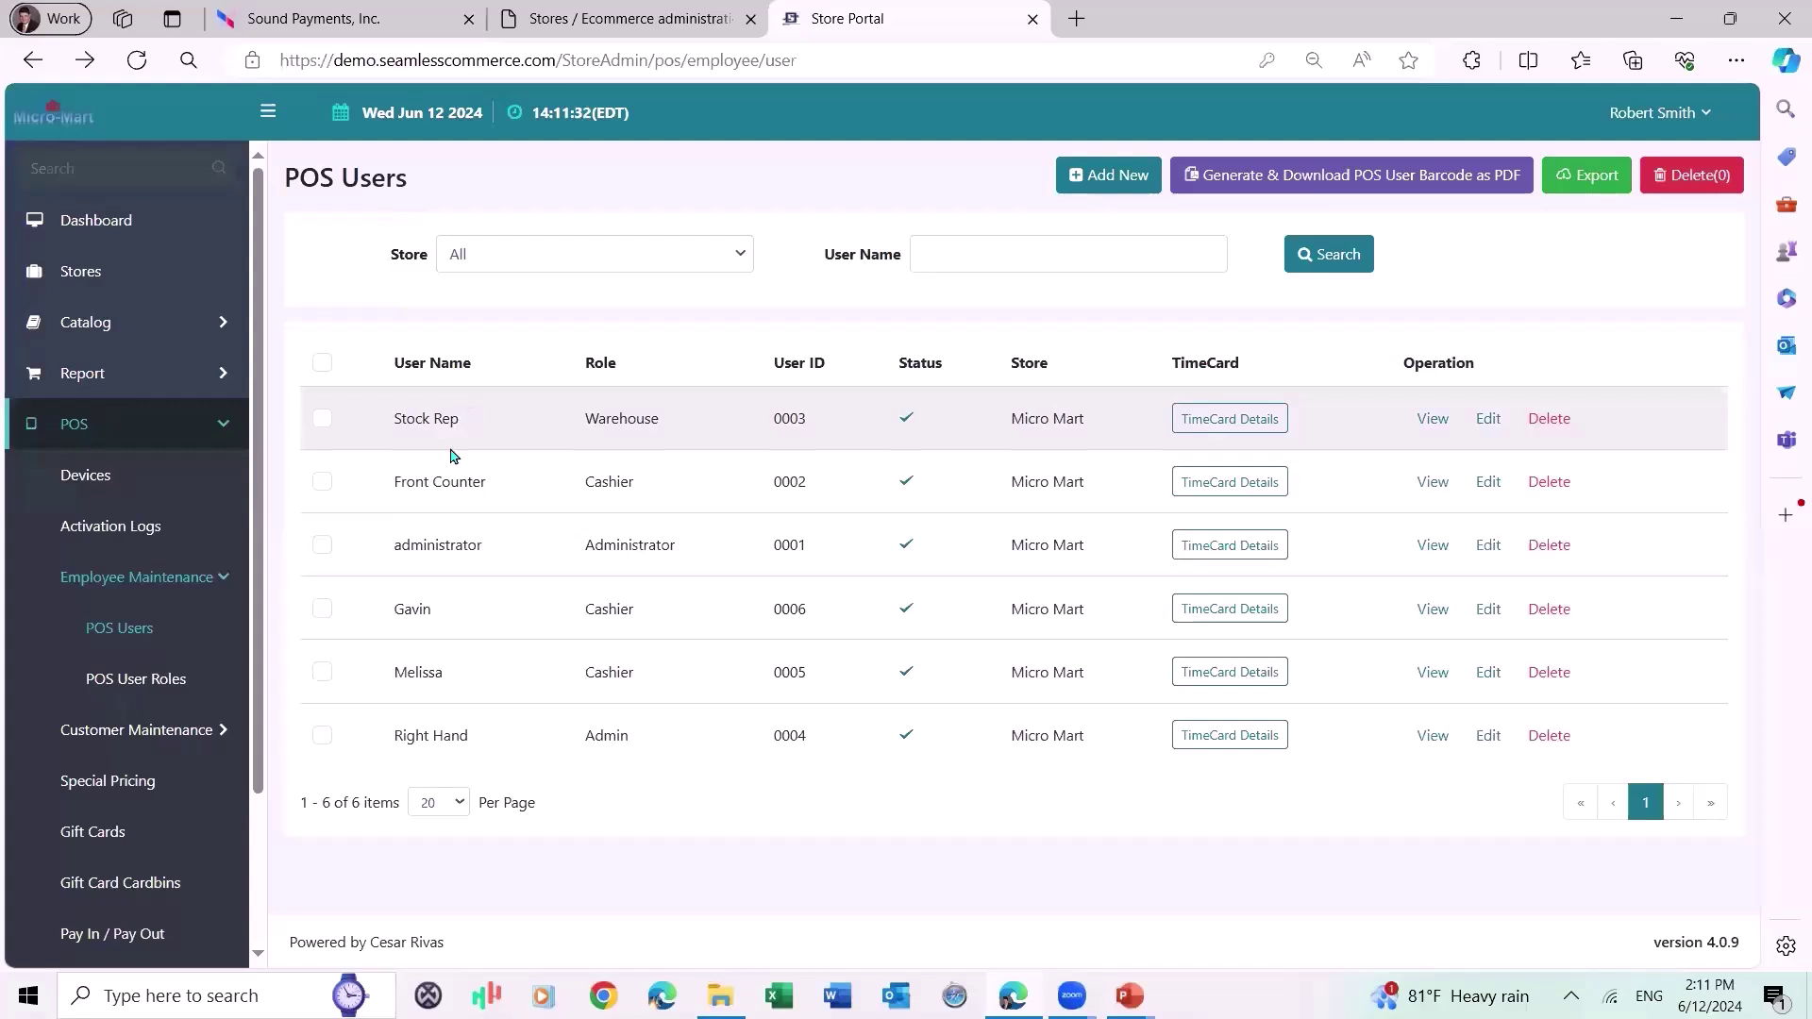
# Switch to the remote terminal view and examine the report types available under Reports.
pyautogui.click(373, 29)
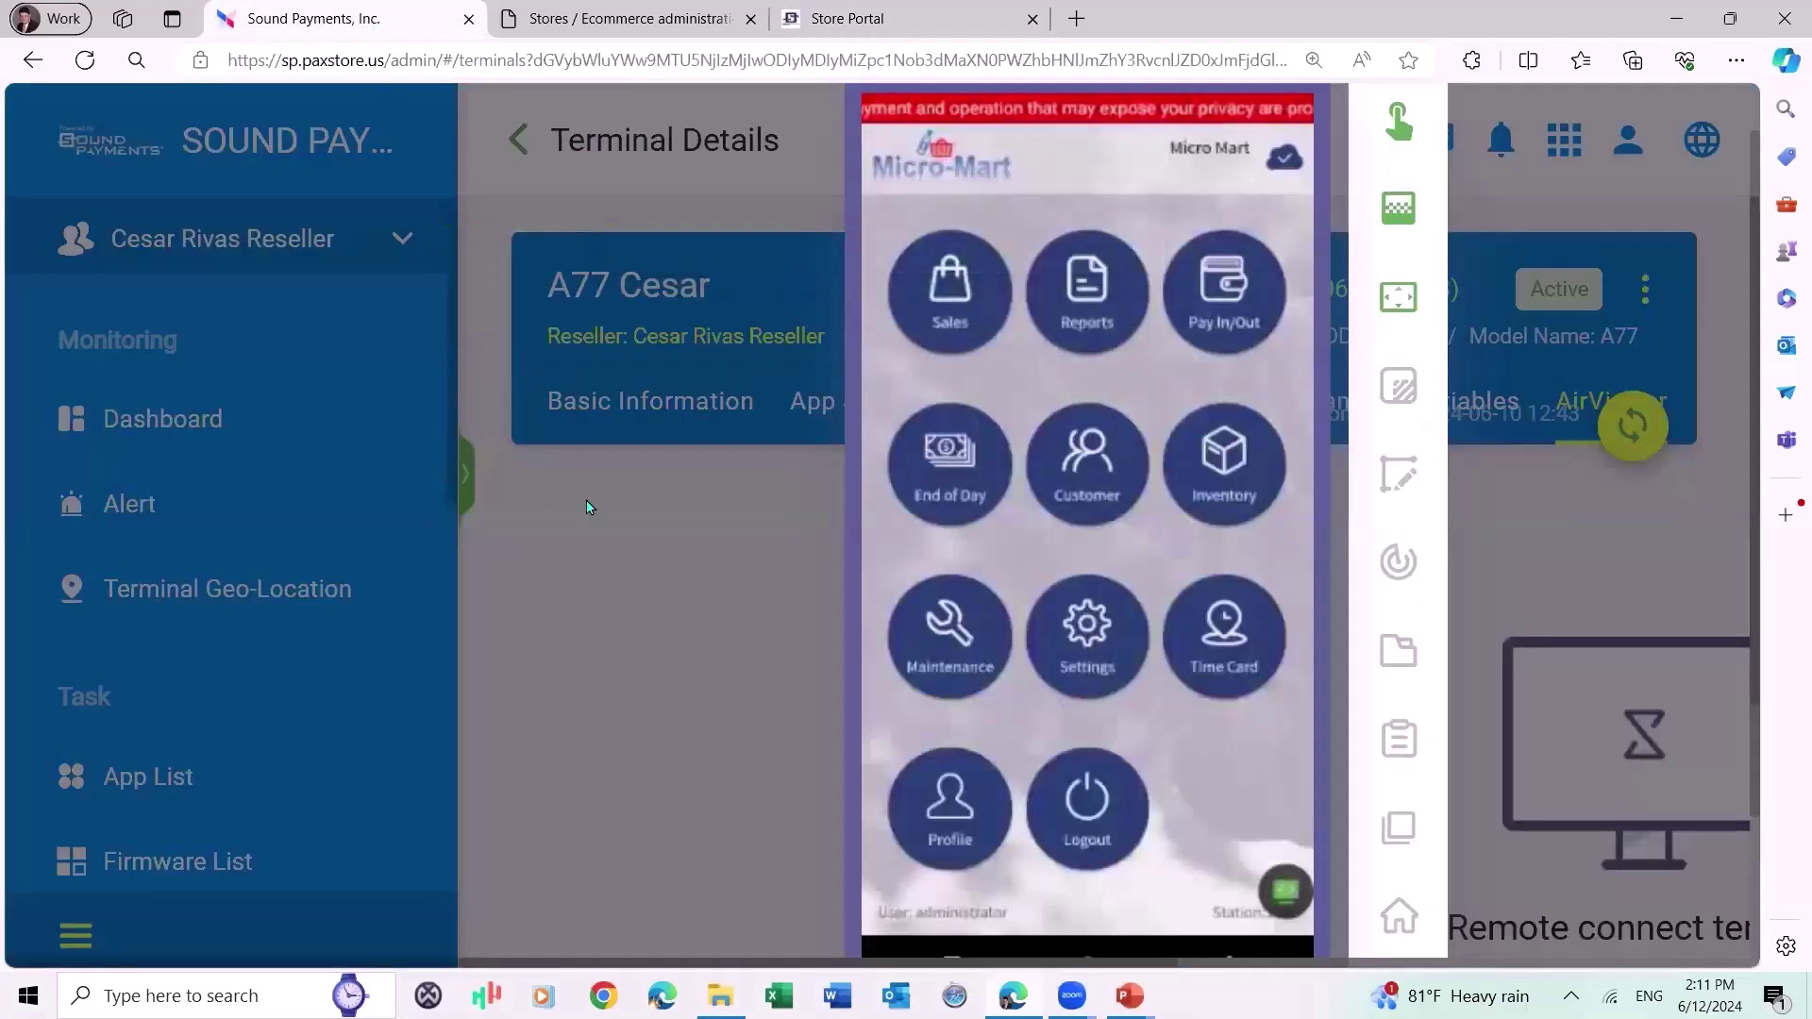
pyautogui.click(1055, 313)
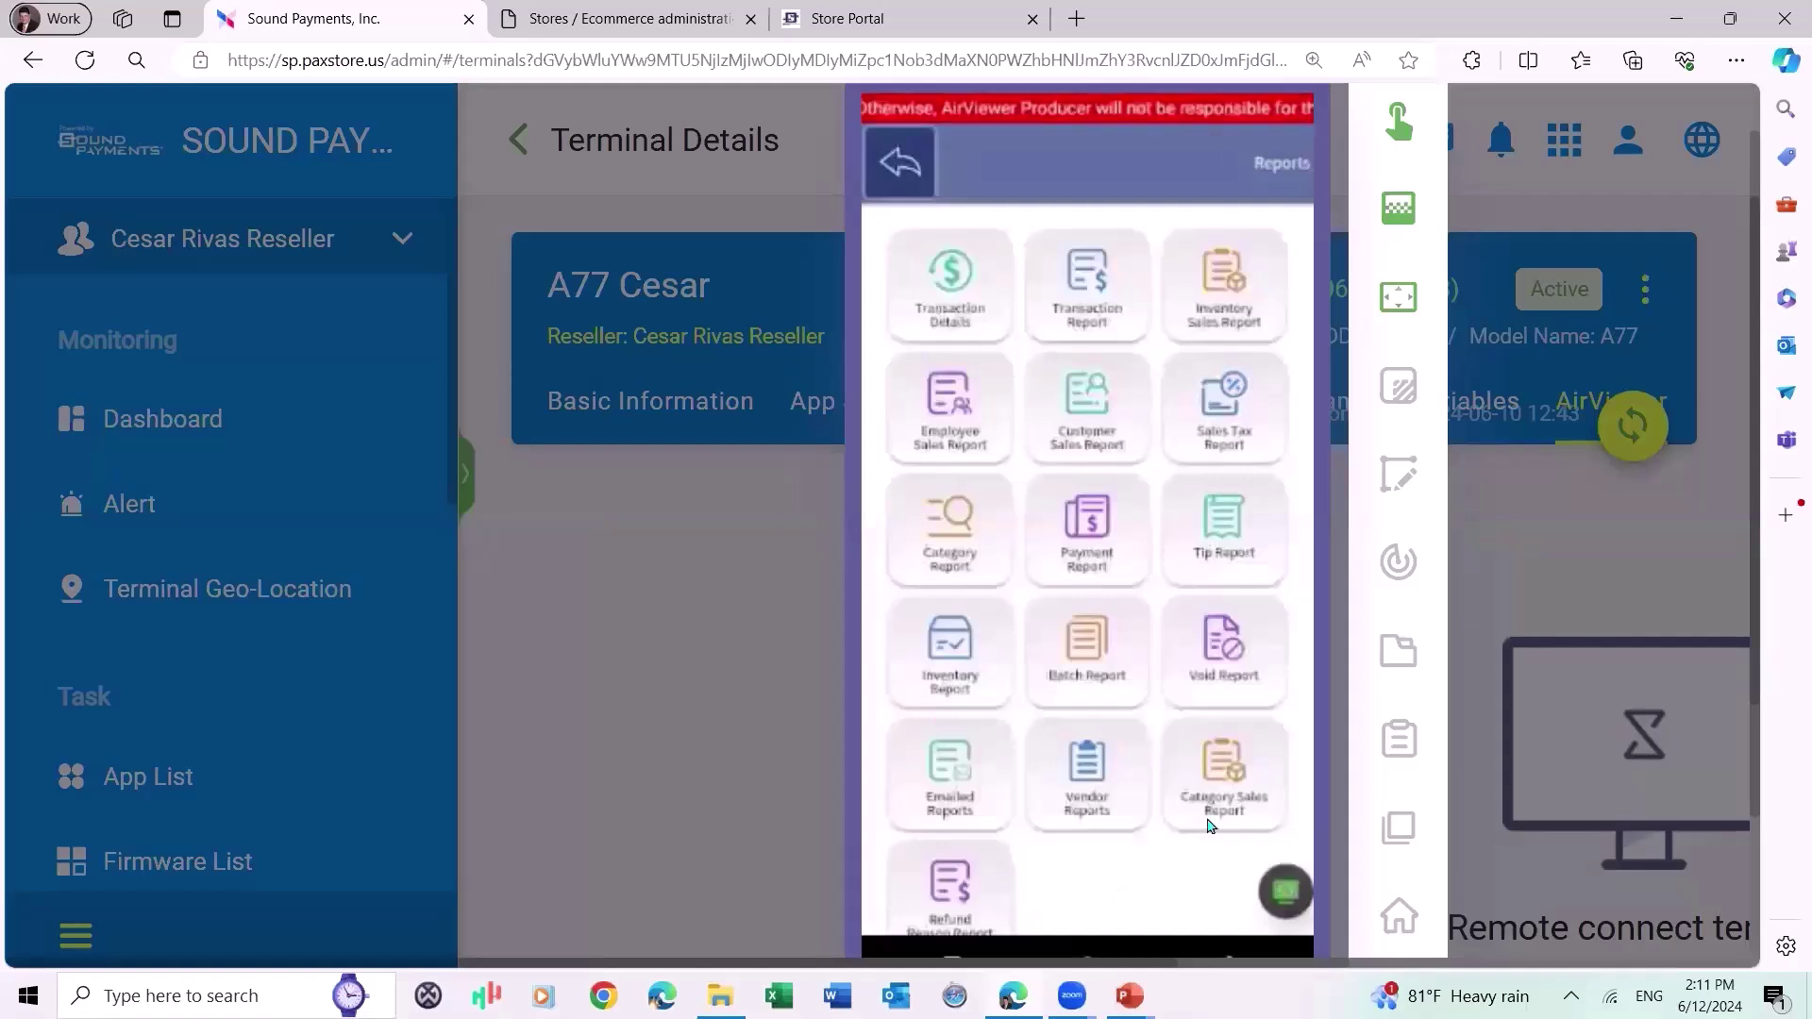
pyautogui.scroll(-1, 1123, 791)
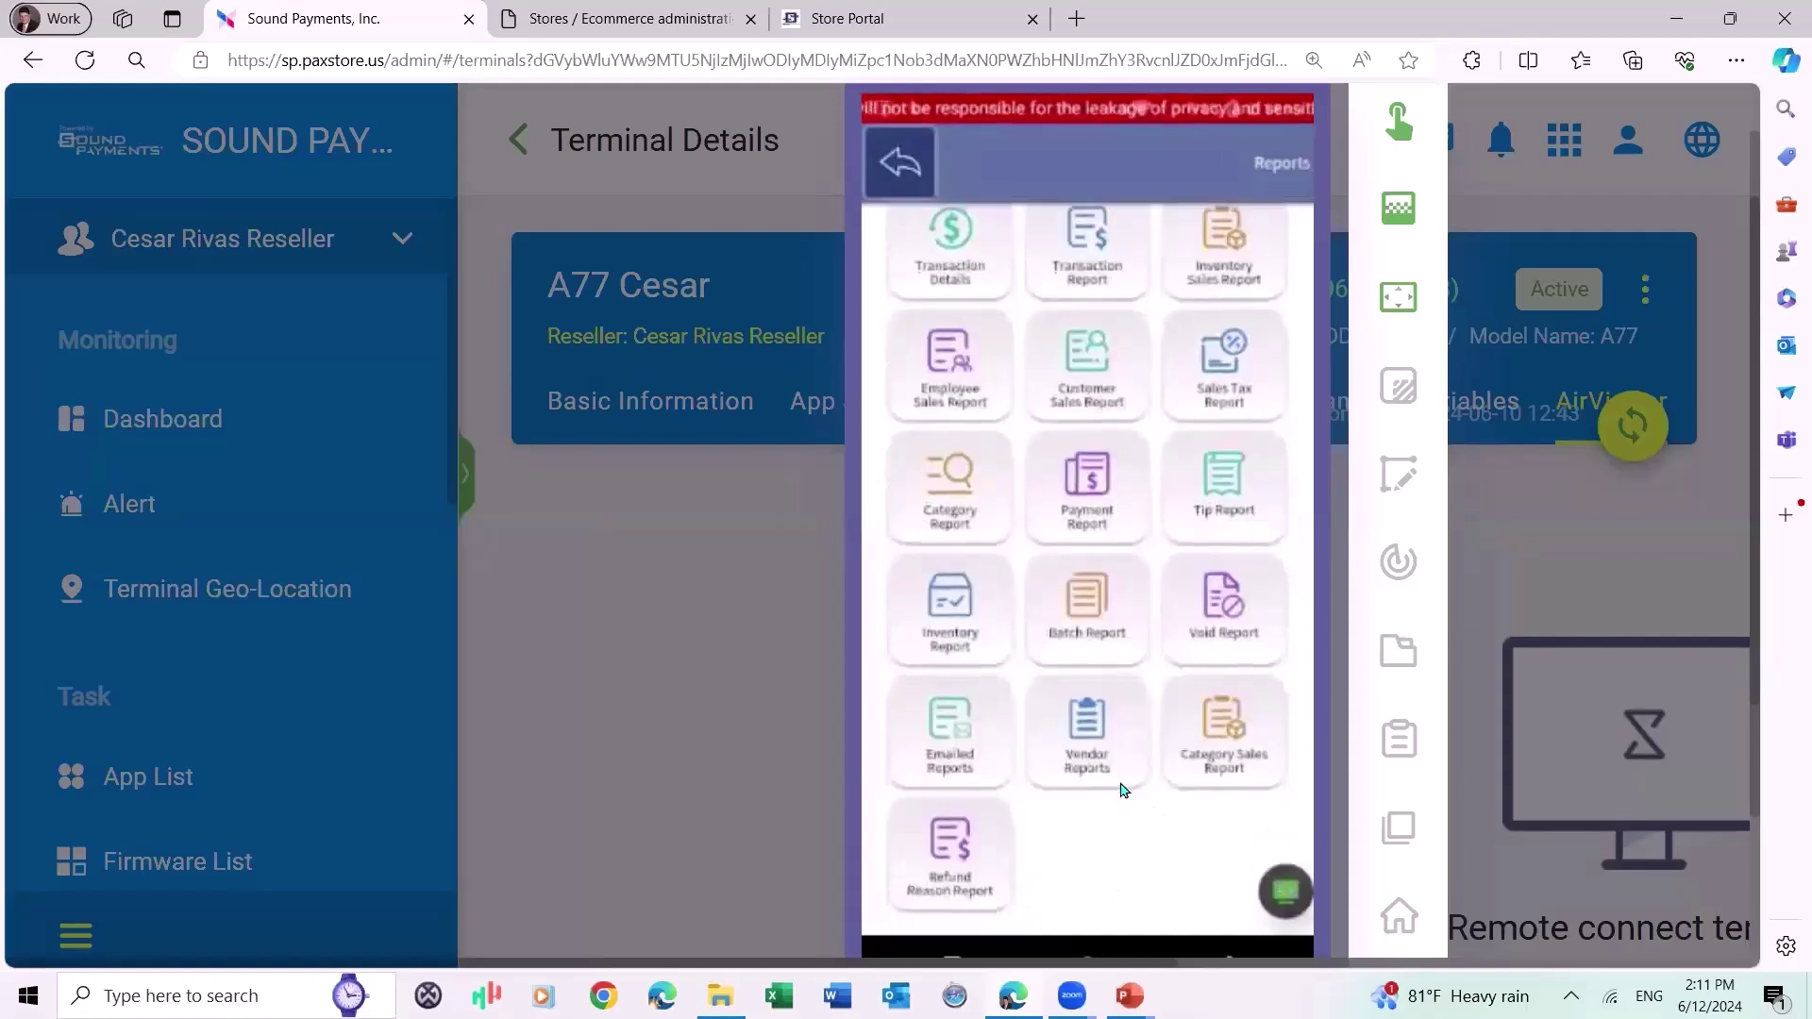
pyautogui.scroll(1, 1119, 786)
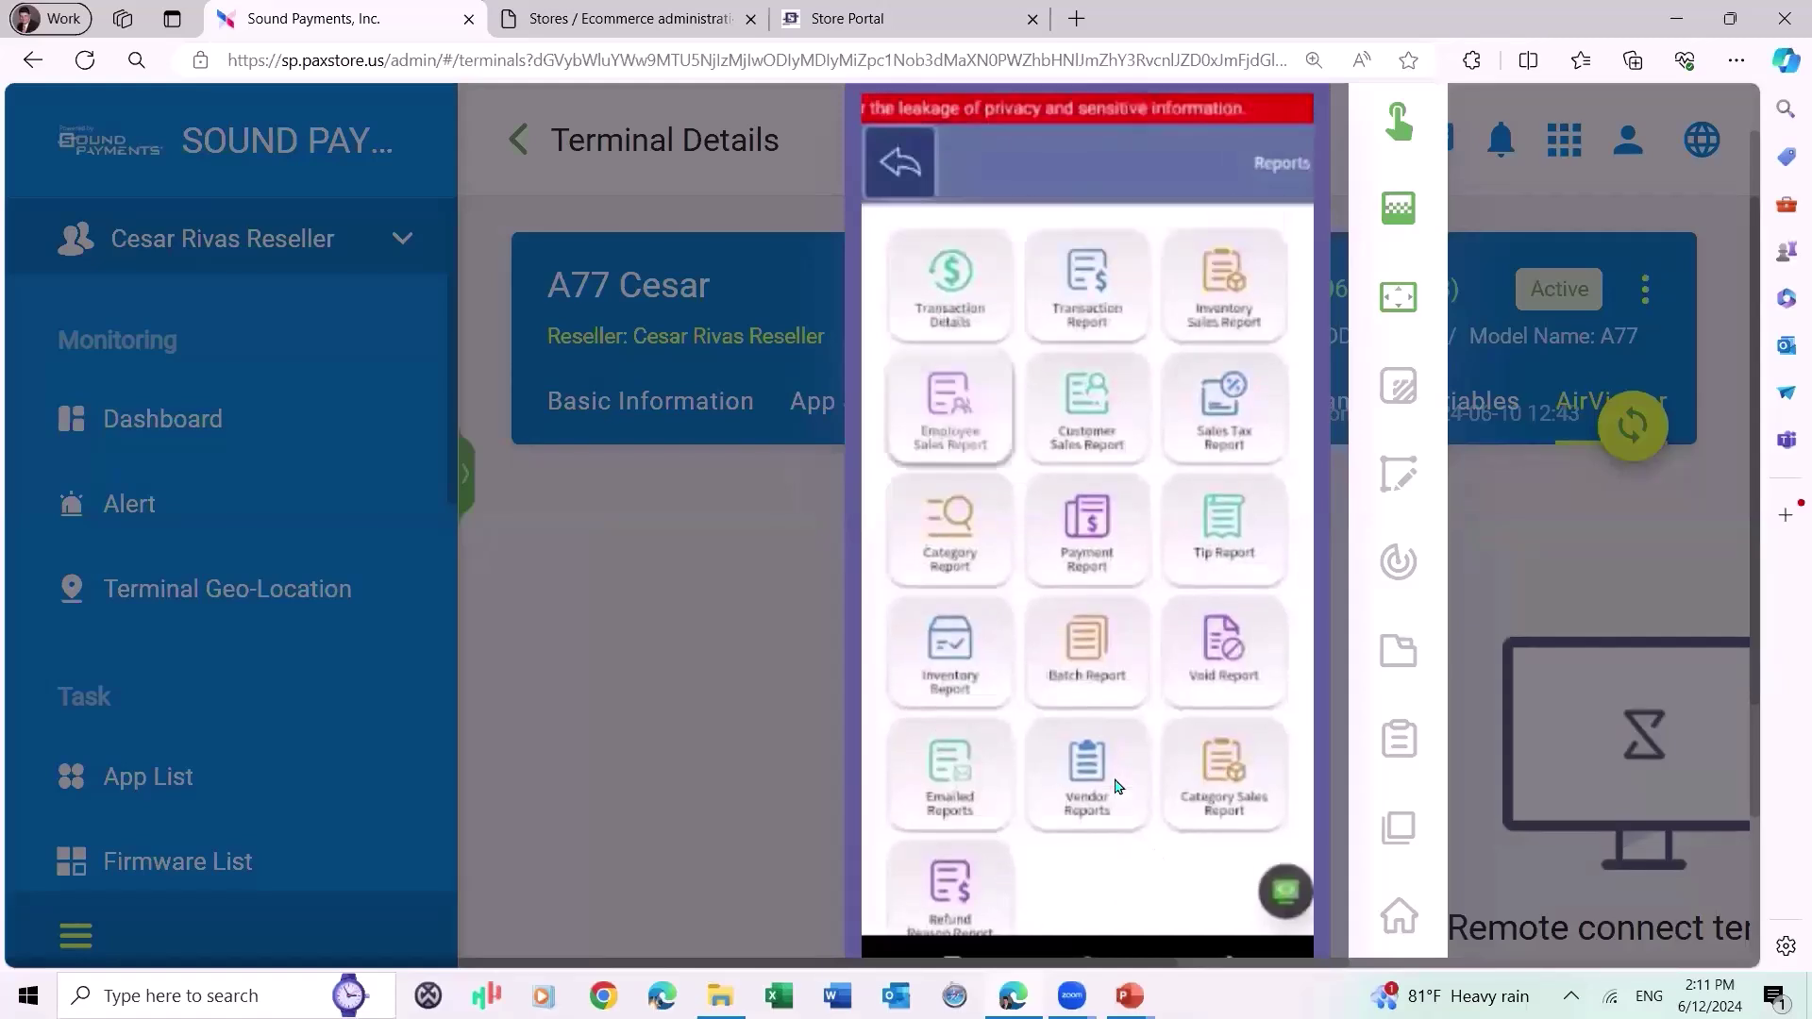
pyautogui.scroll(-1, 1118, 787)
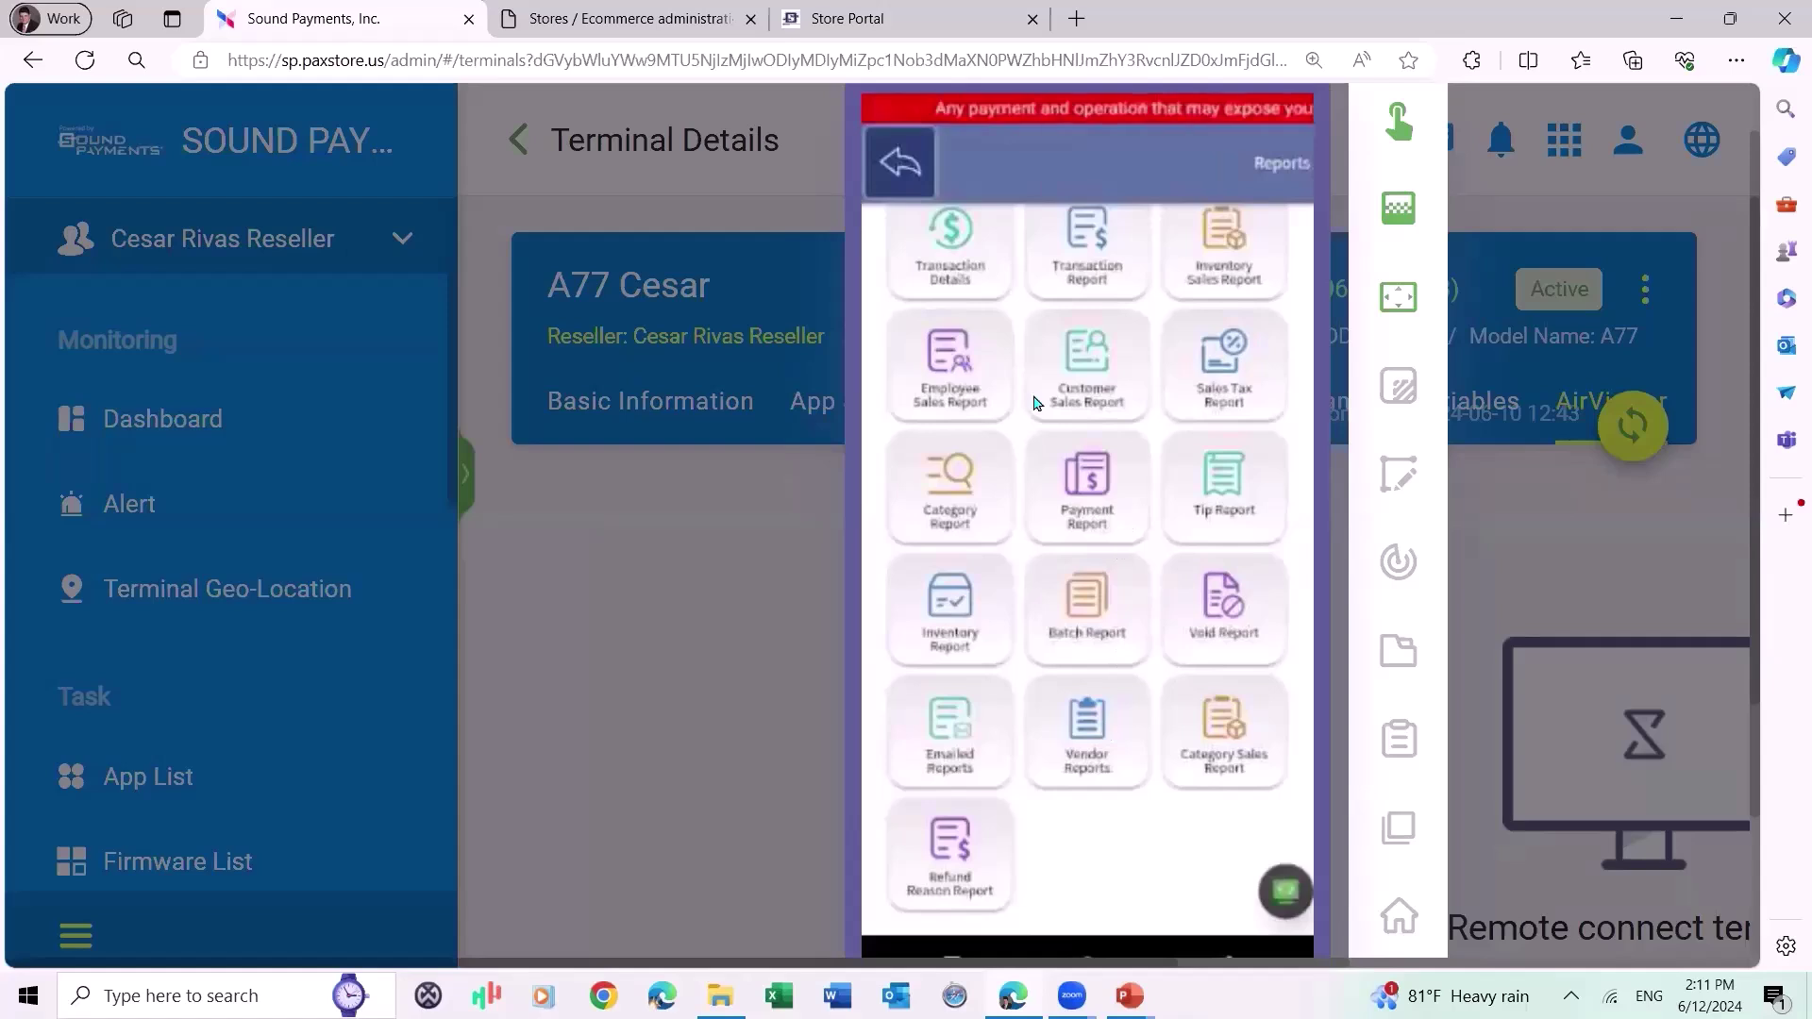
# Switch to the store portal and view the Bestsellers, Low Stock, Products Never Purchased and Emailed Report pages.
pyautogui.click(843, 21)
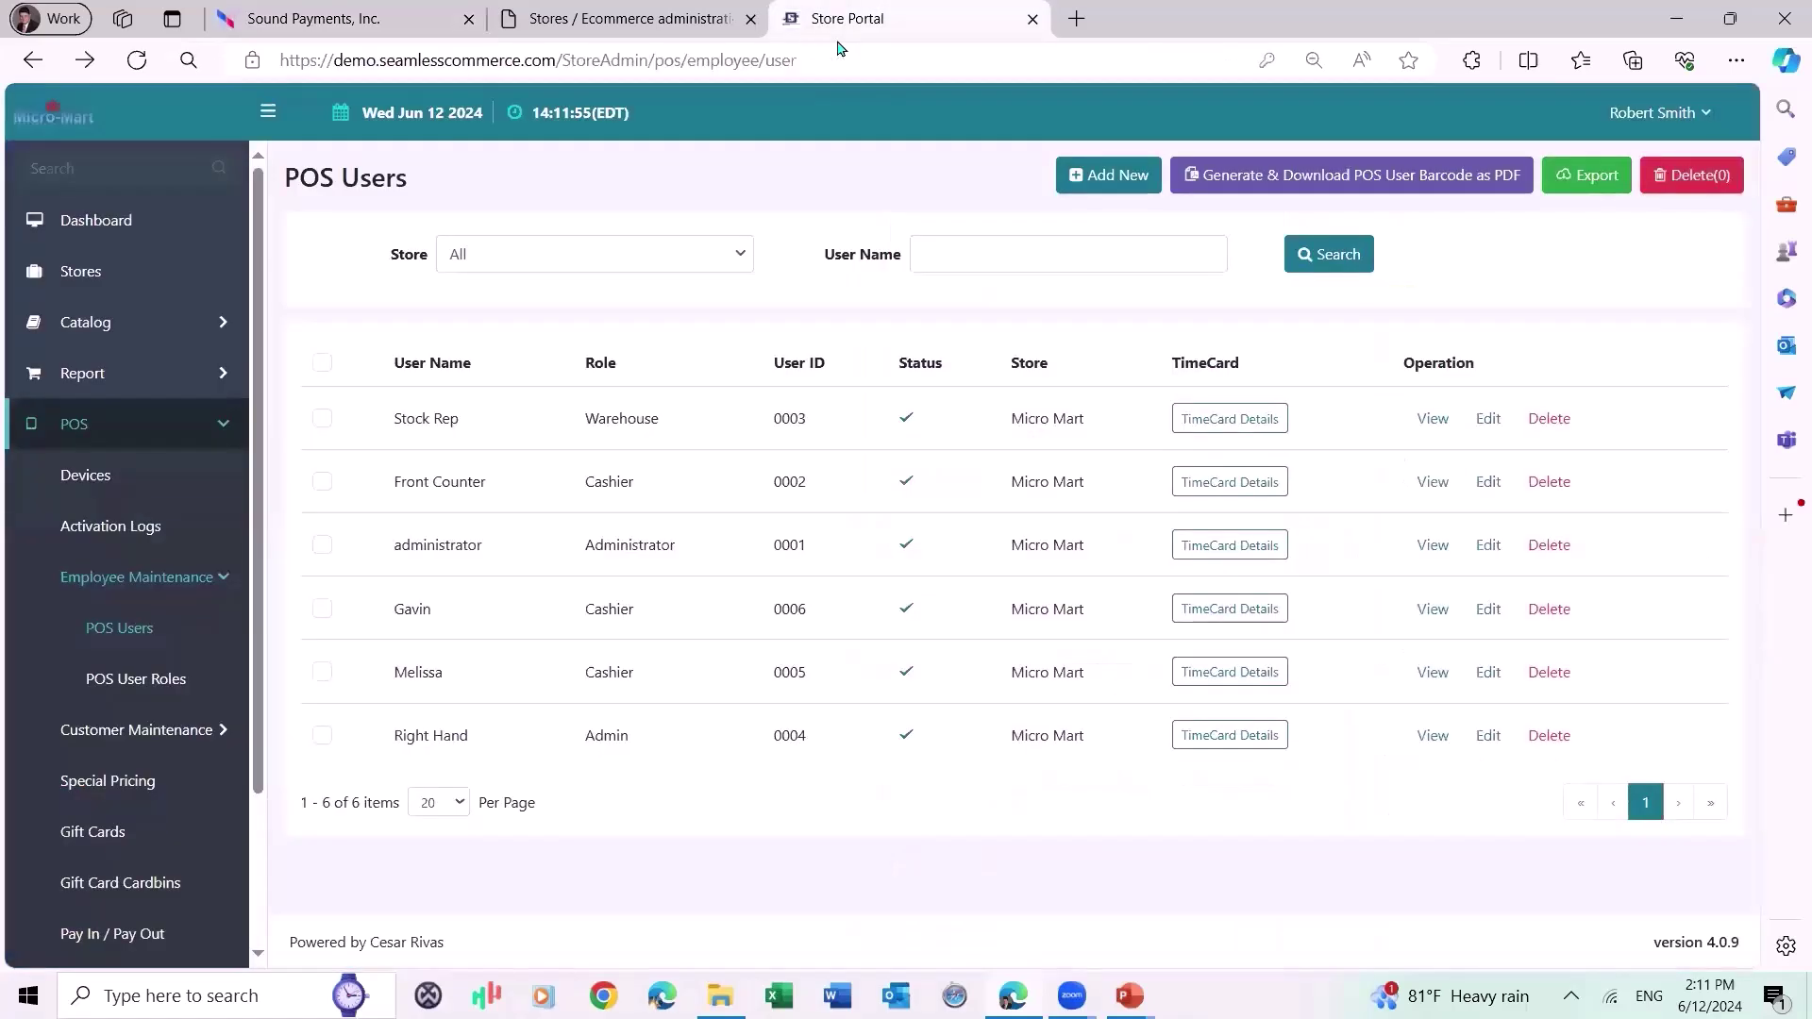
pyautogui.click(78, 376)
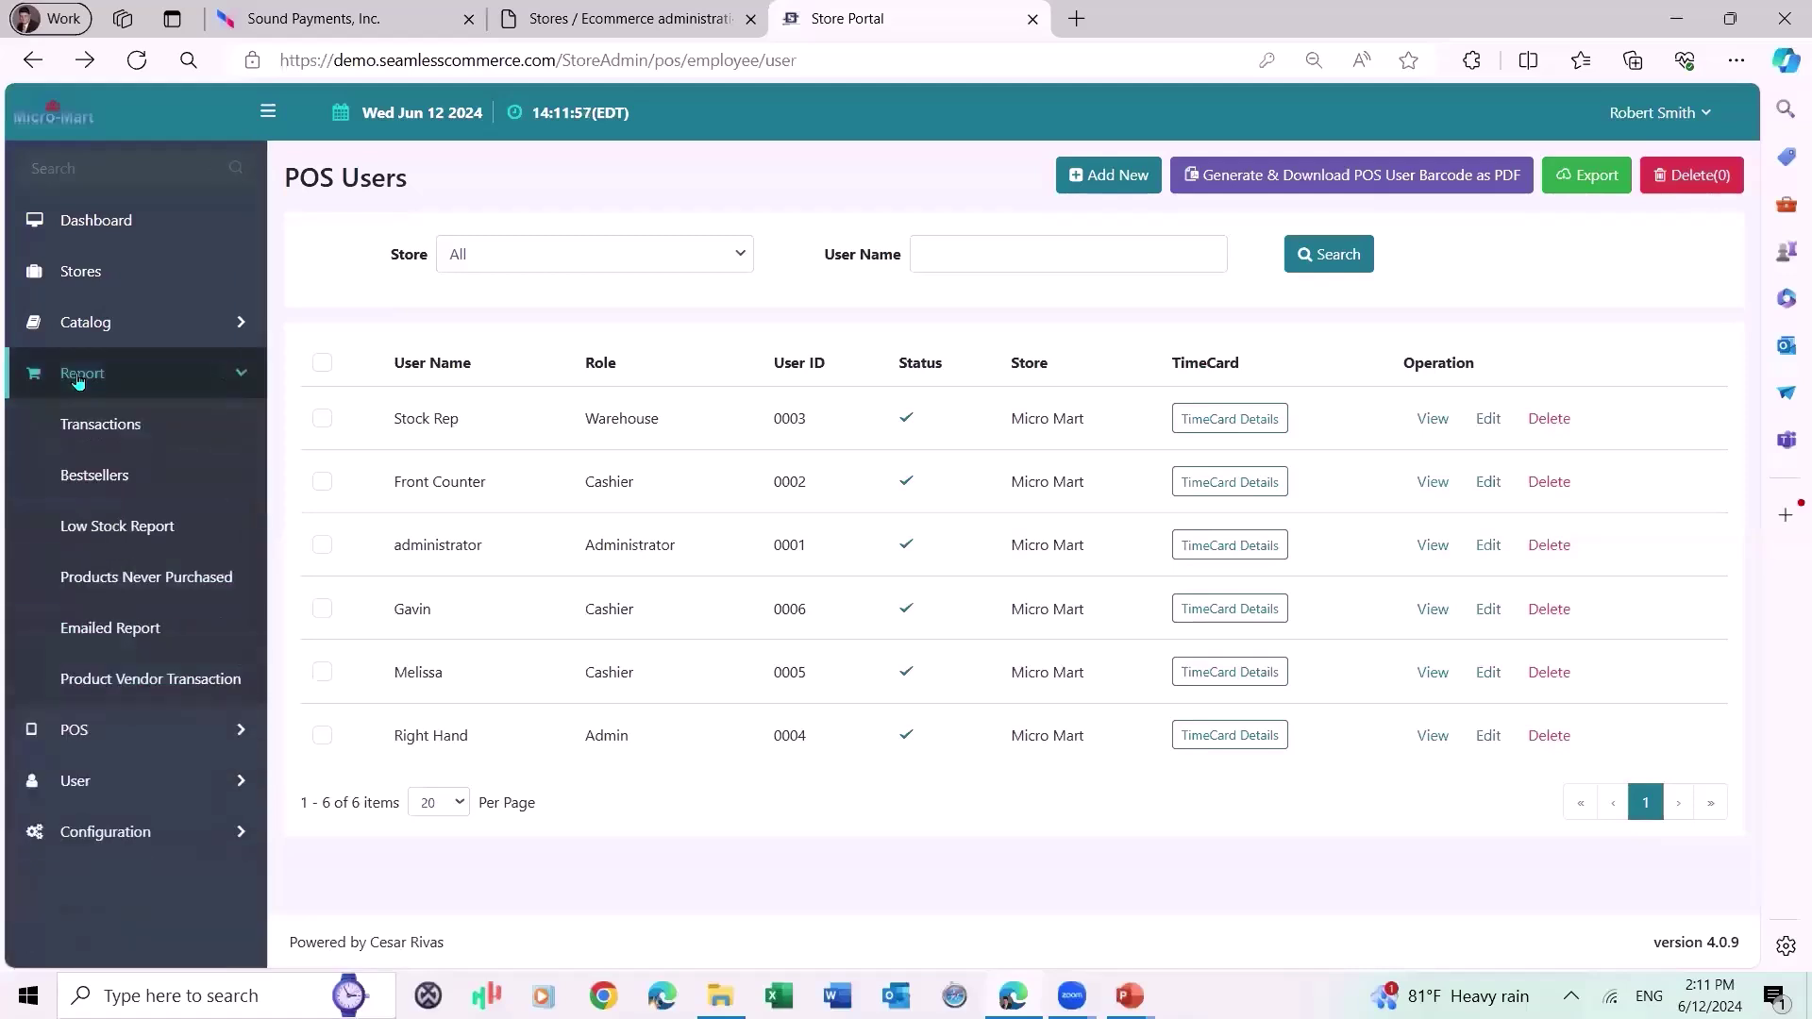
pyautogui.click(97, 475)
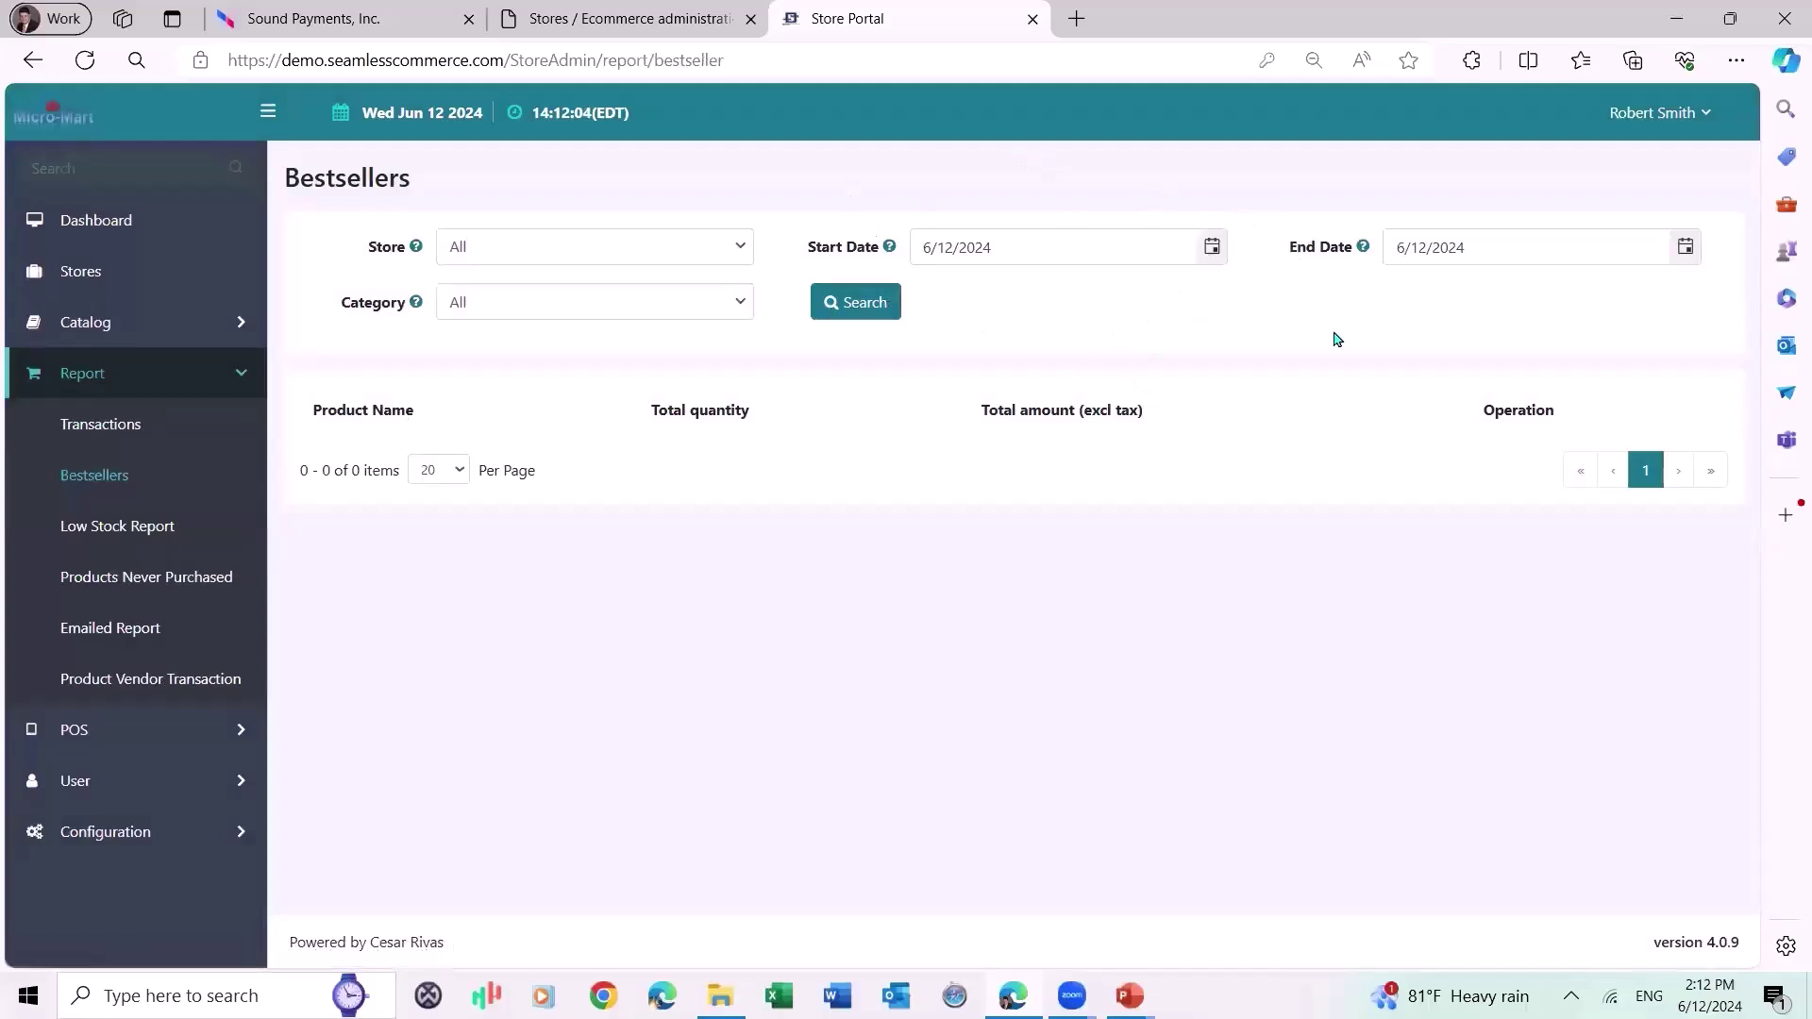
pyautogui.click(114, 528)
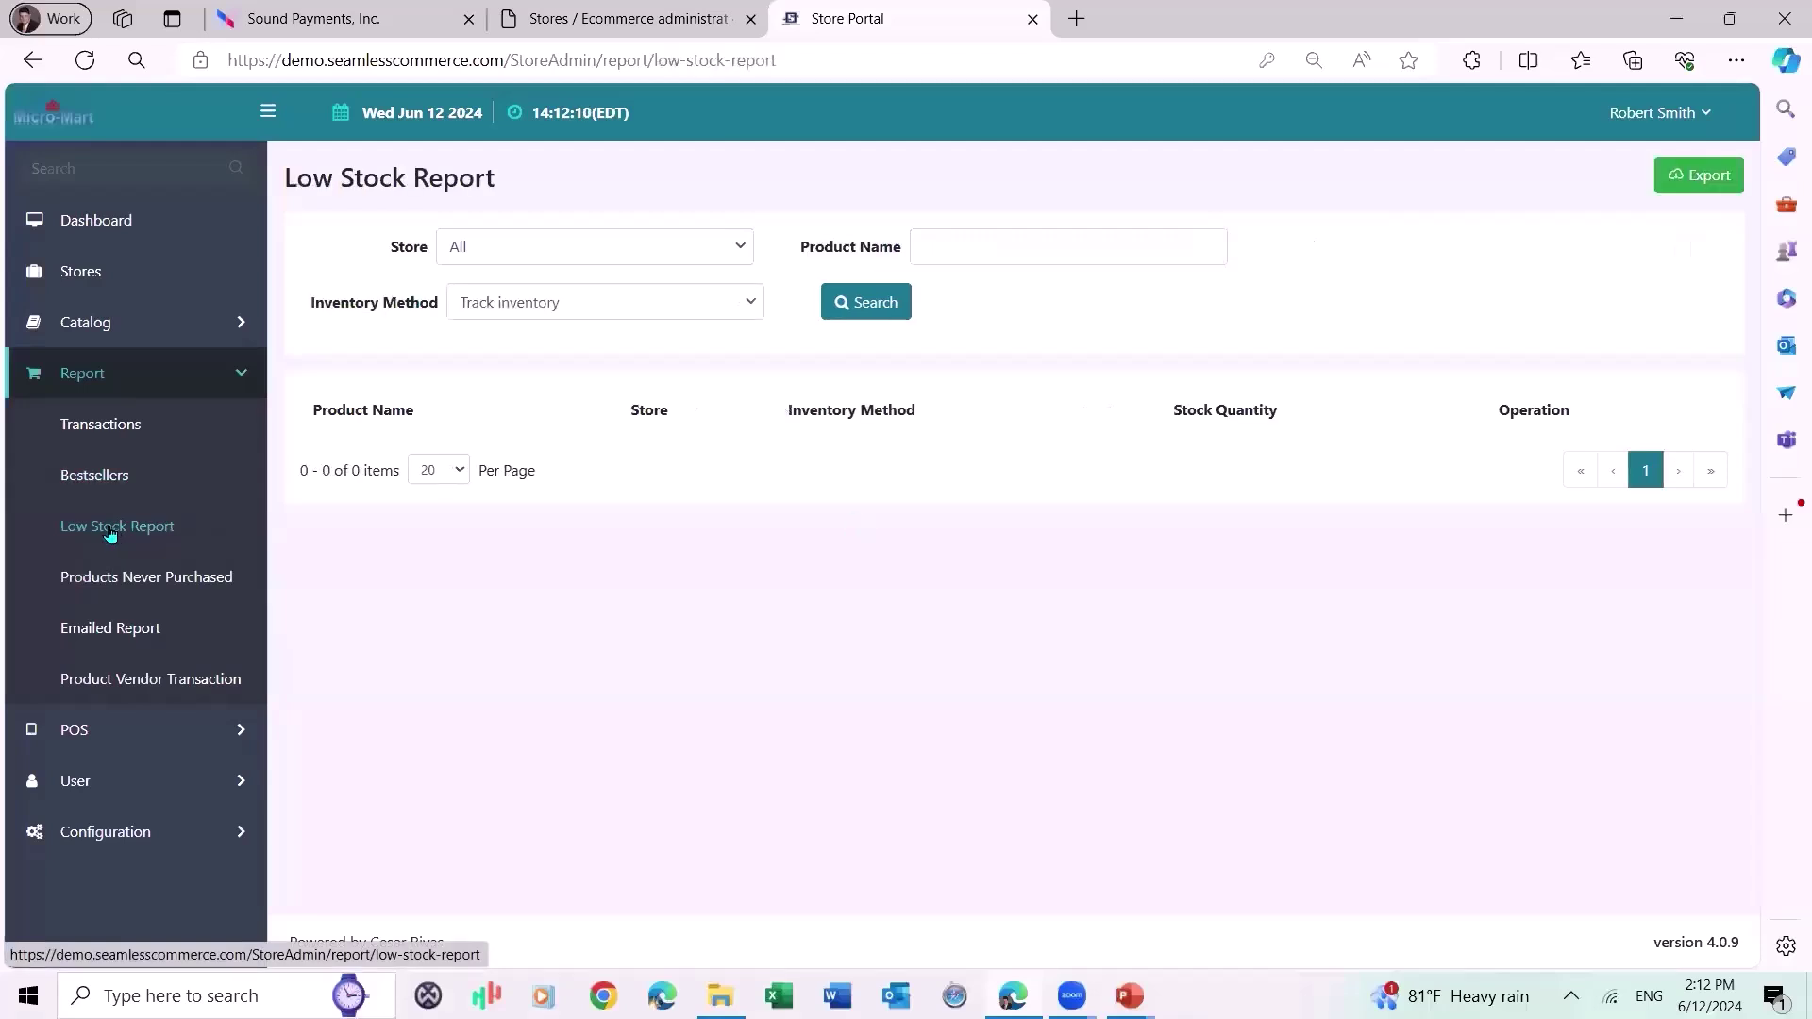
pyautogui.click(133, 585)
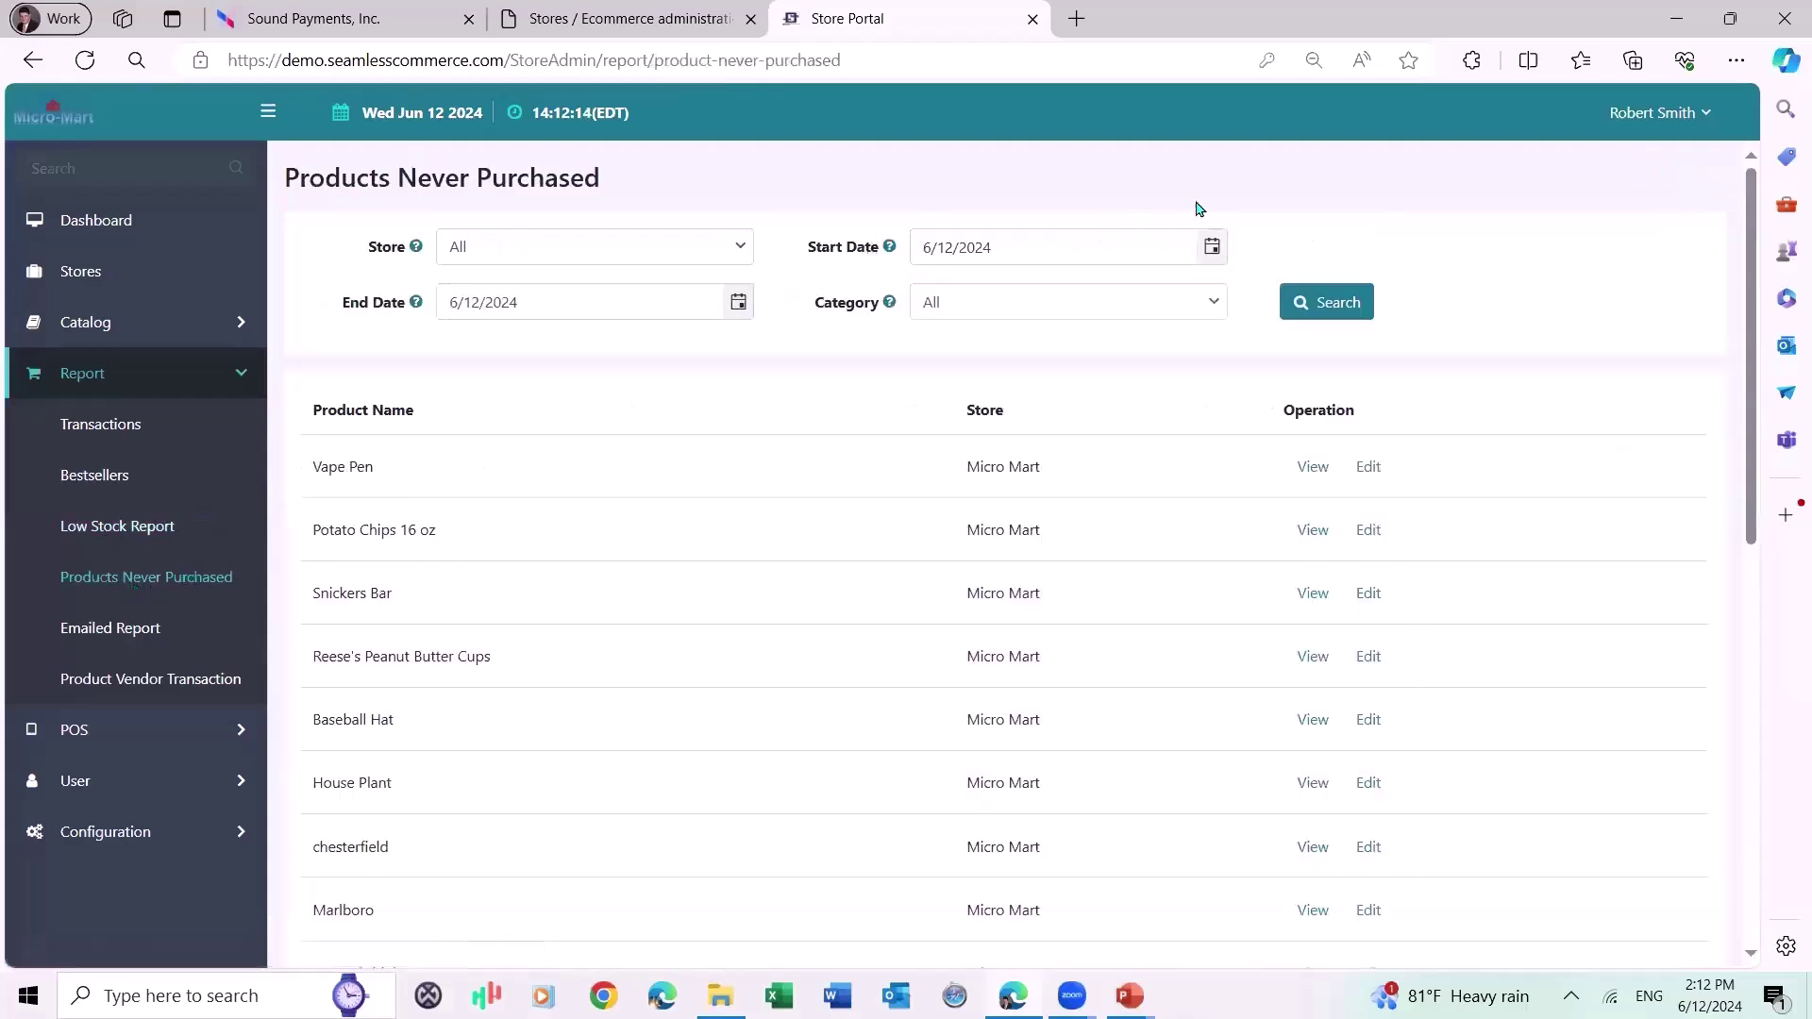
pyautogui.click(116, 634)
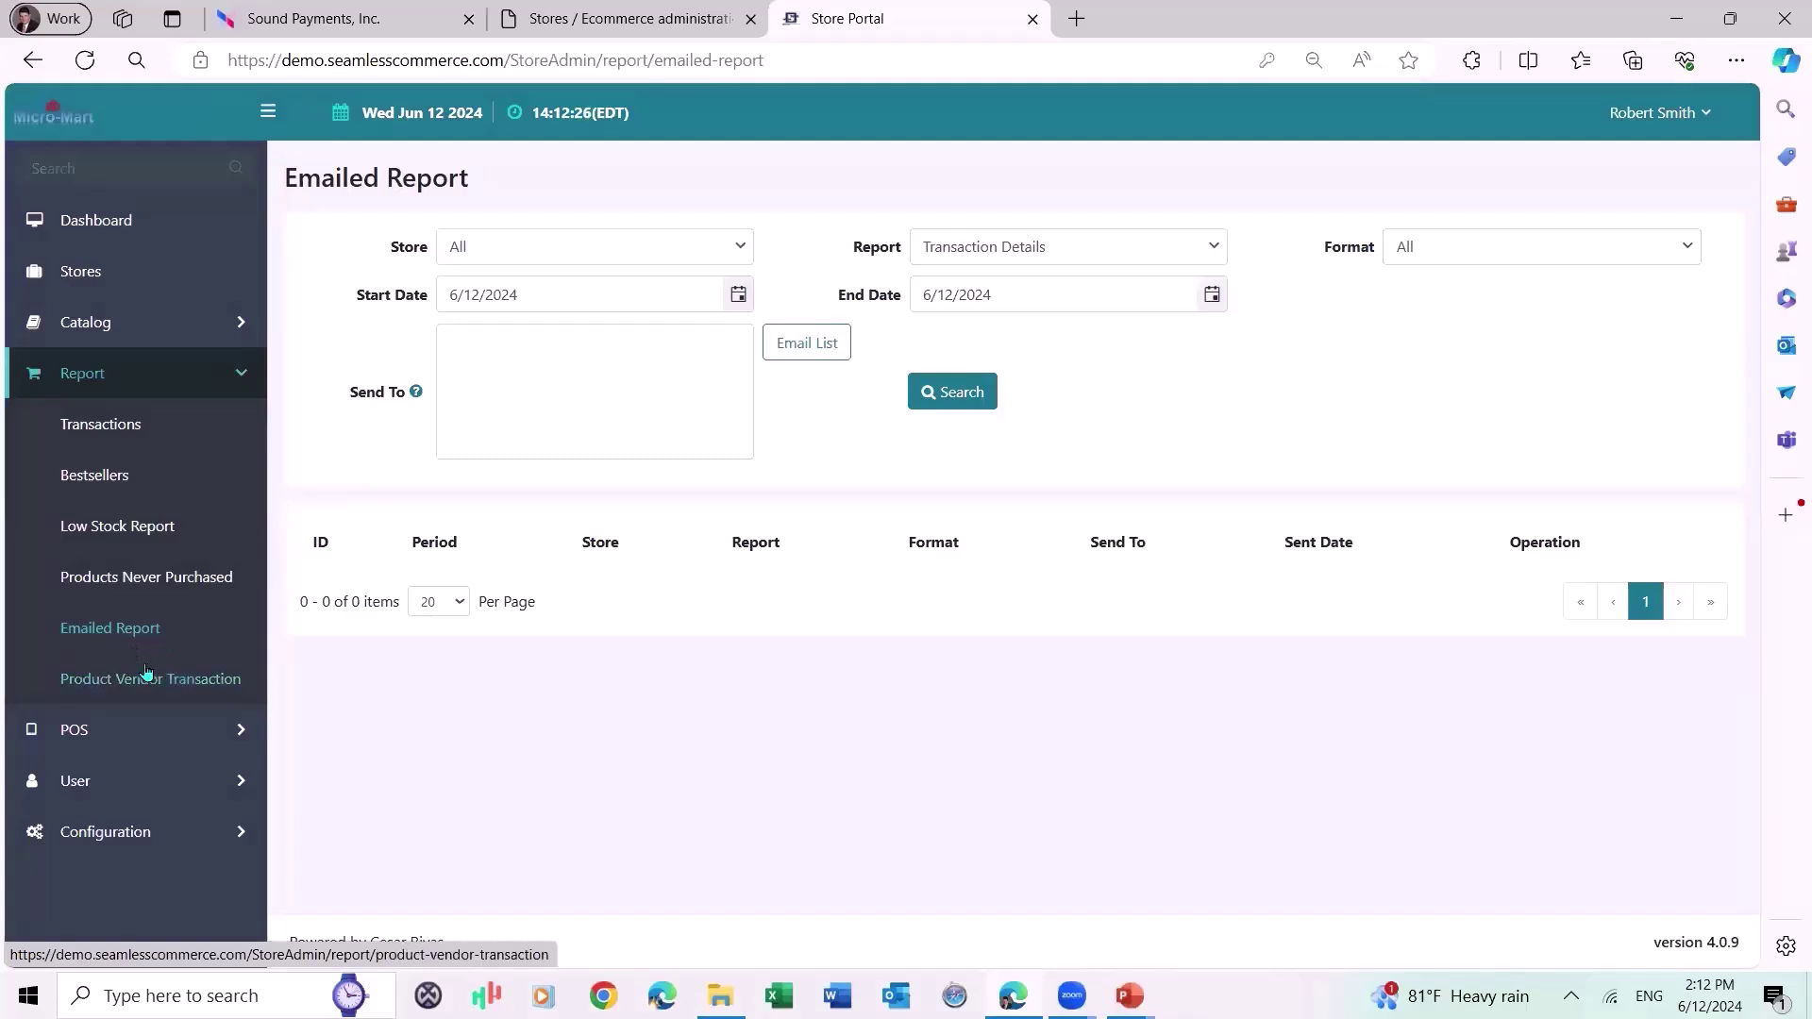
# Search the Transactions report for the Micro Mart store with a start date of 5/12/2024 and review the listed transactions.
pyautogui.click(108, 431)
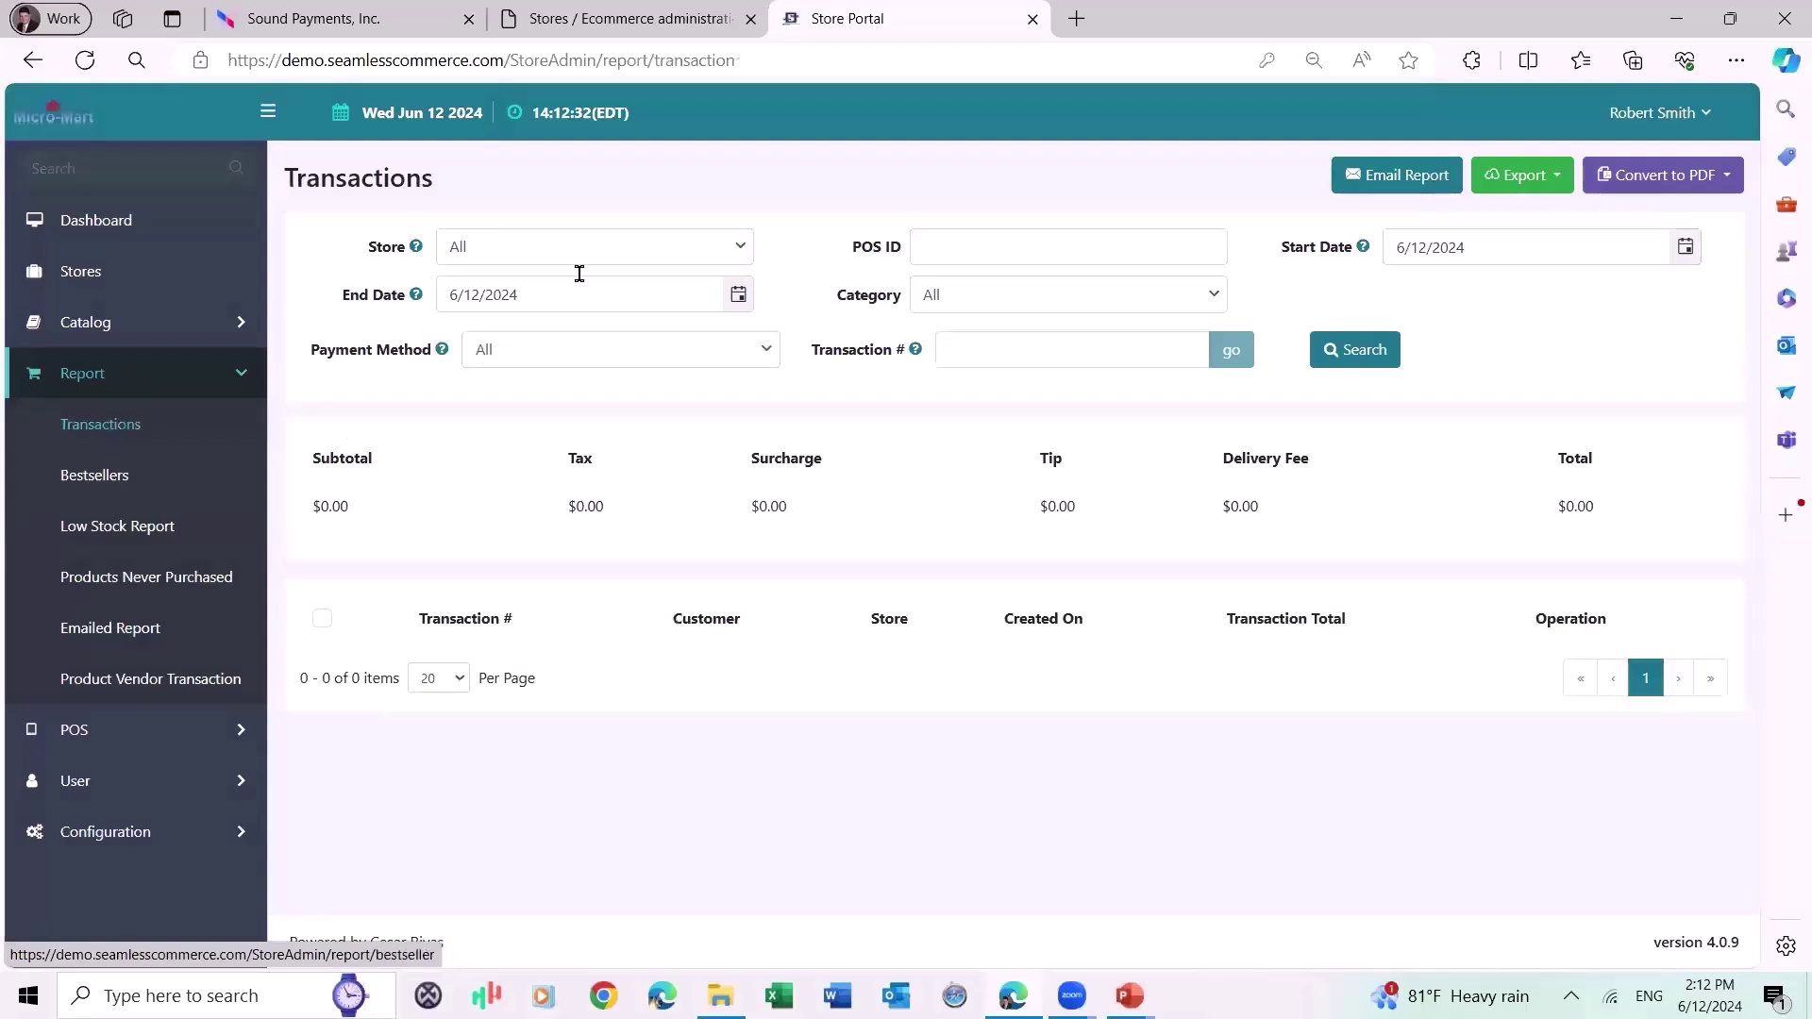
pyautogui.click(741, 249)
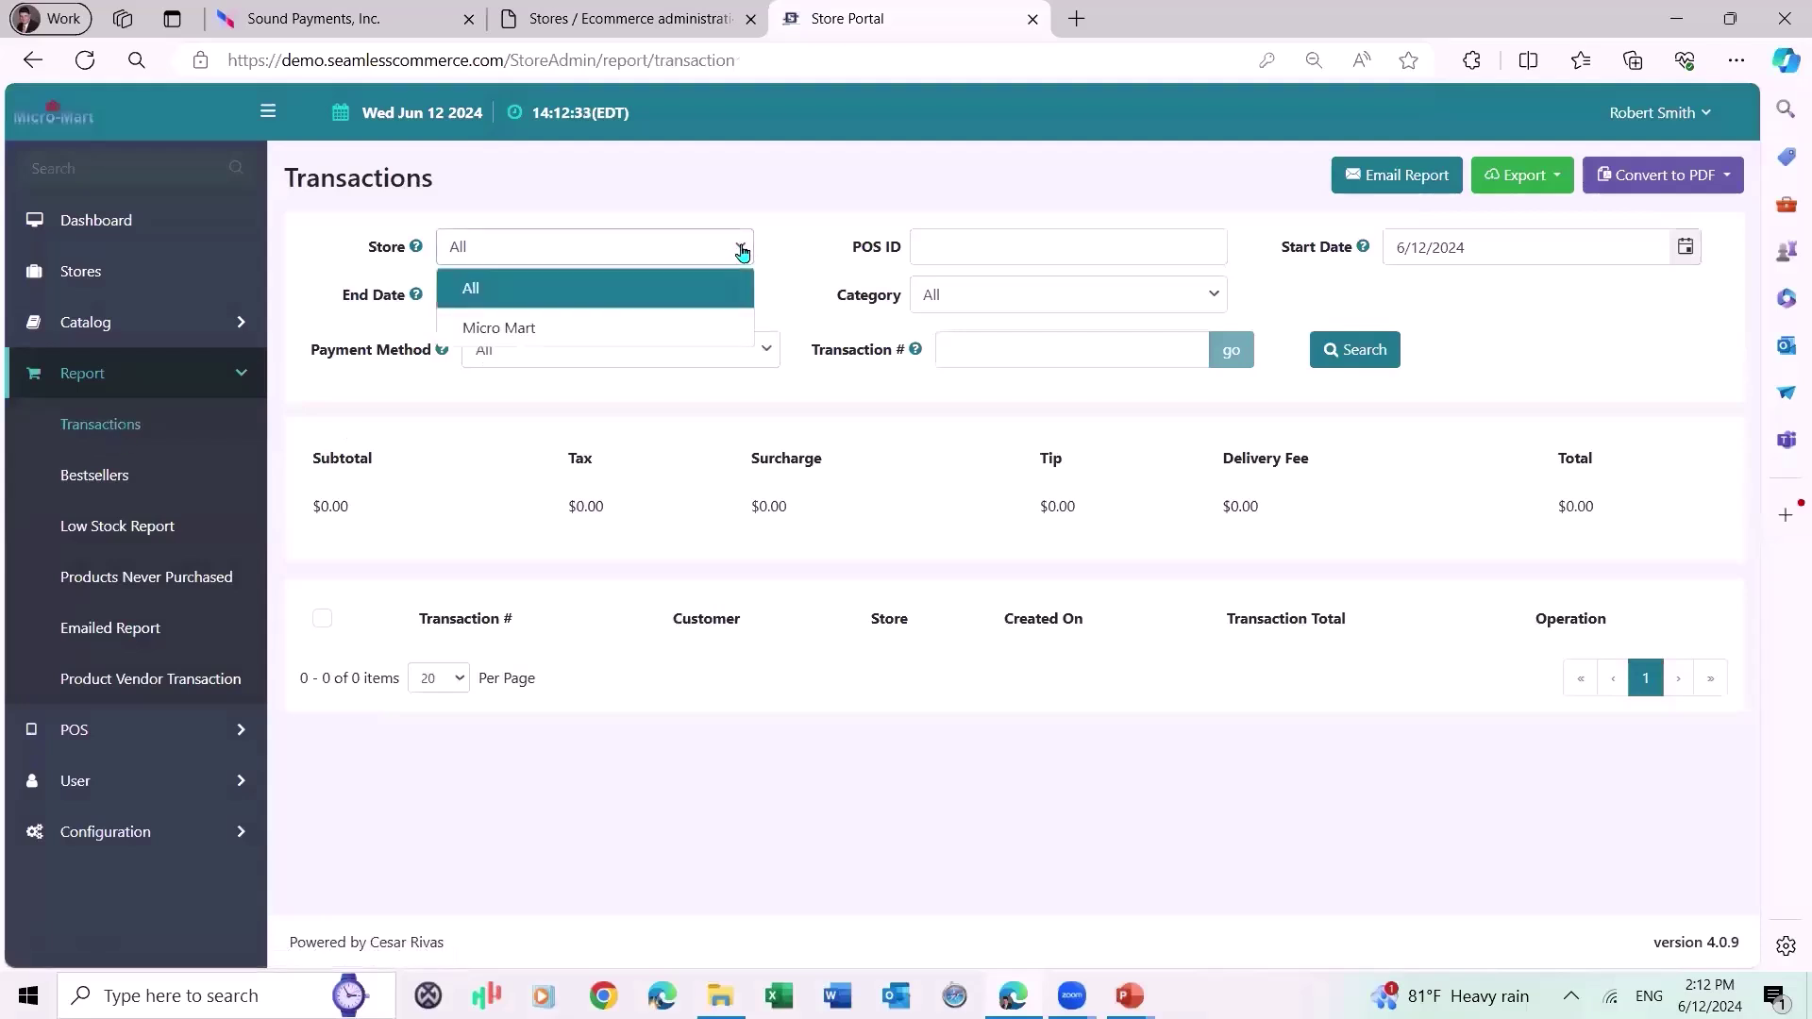
pyautogui.click(499, 330)
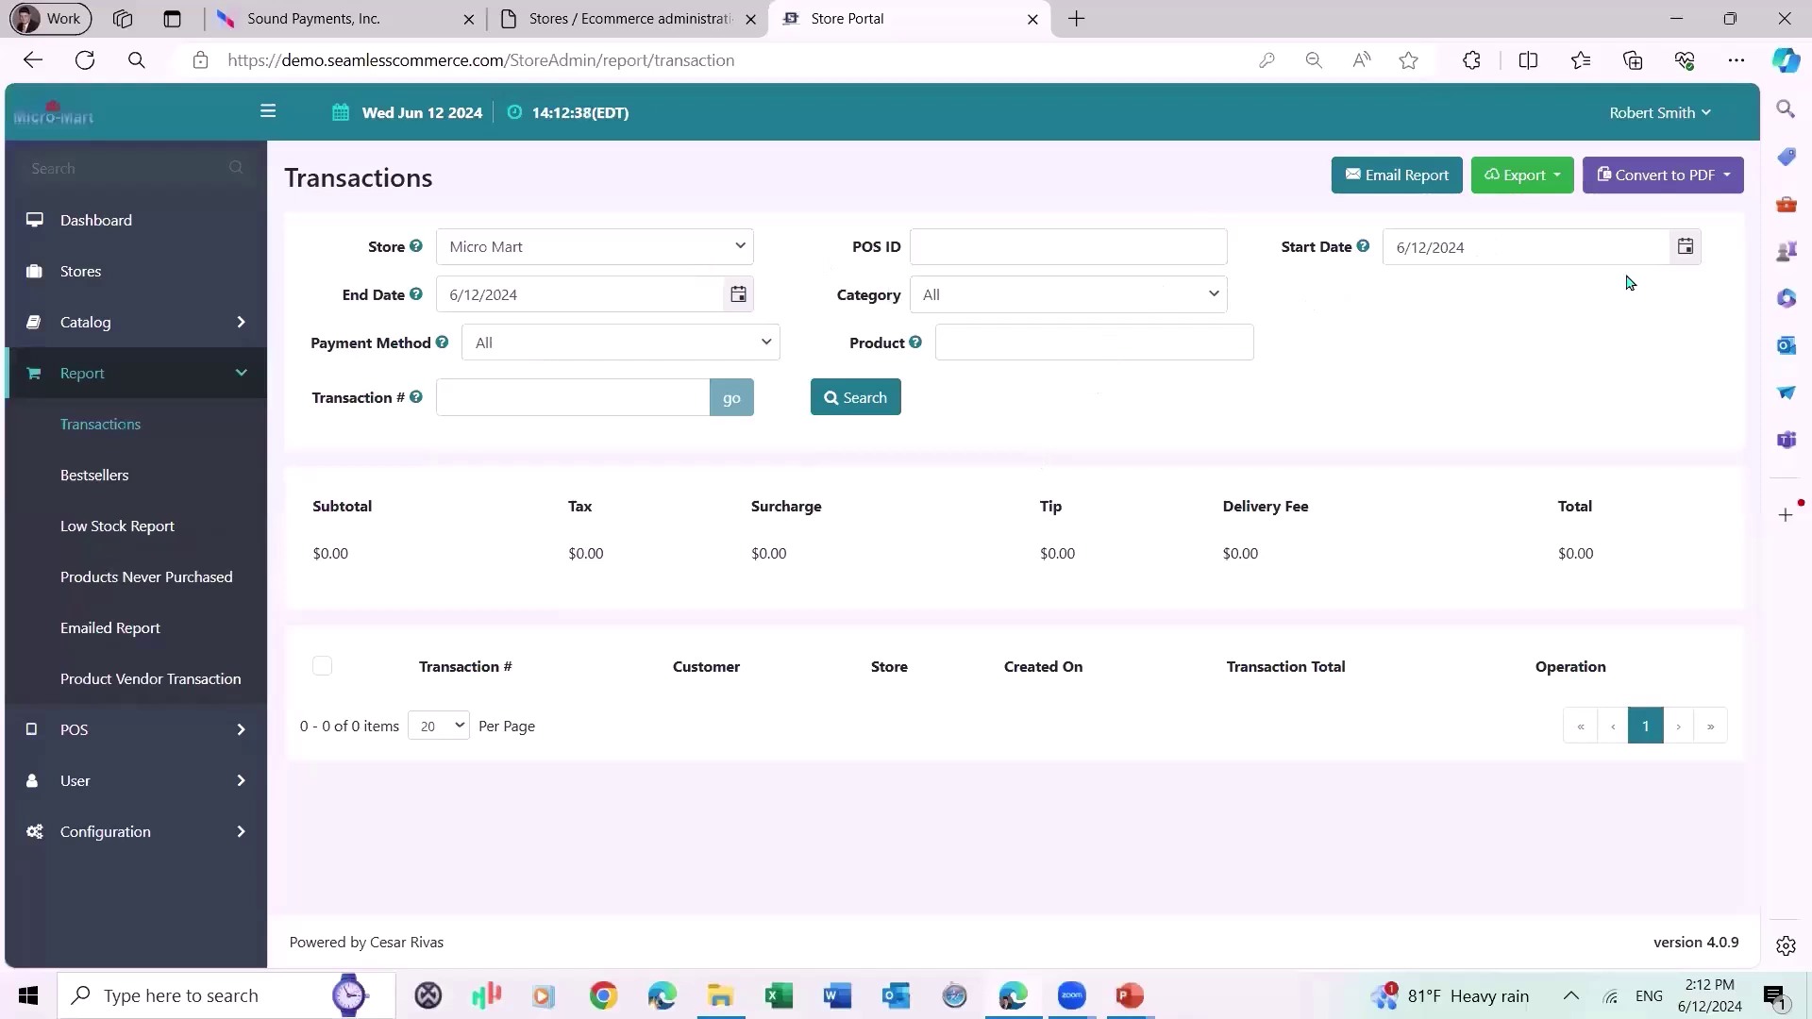
pyautogui.click(1686, 248)
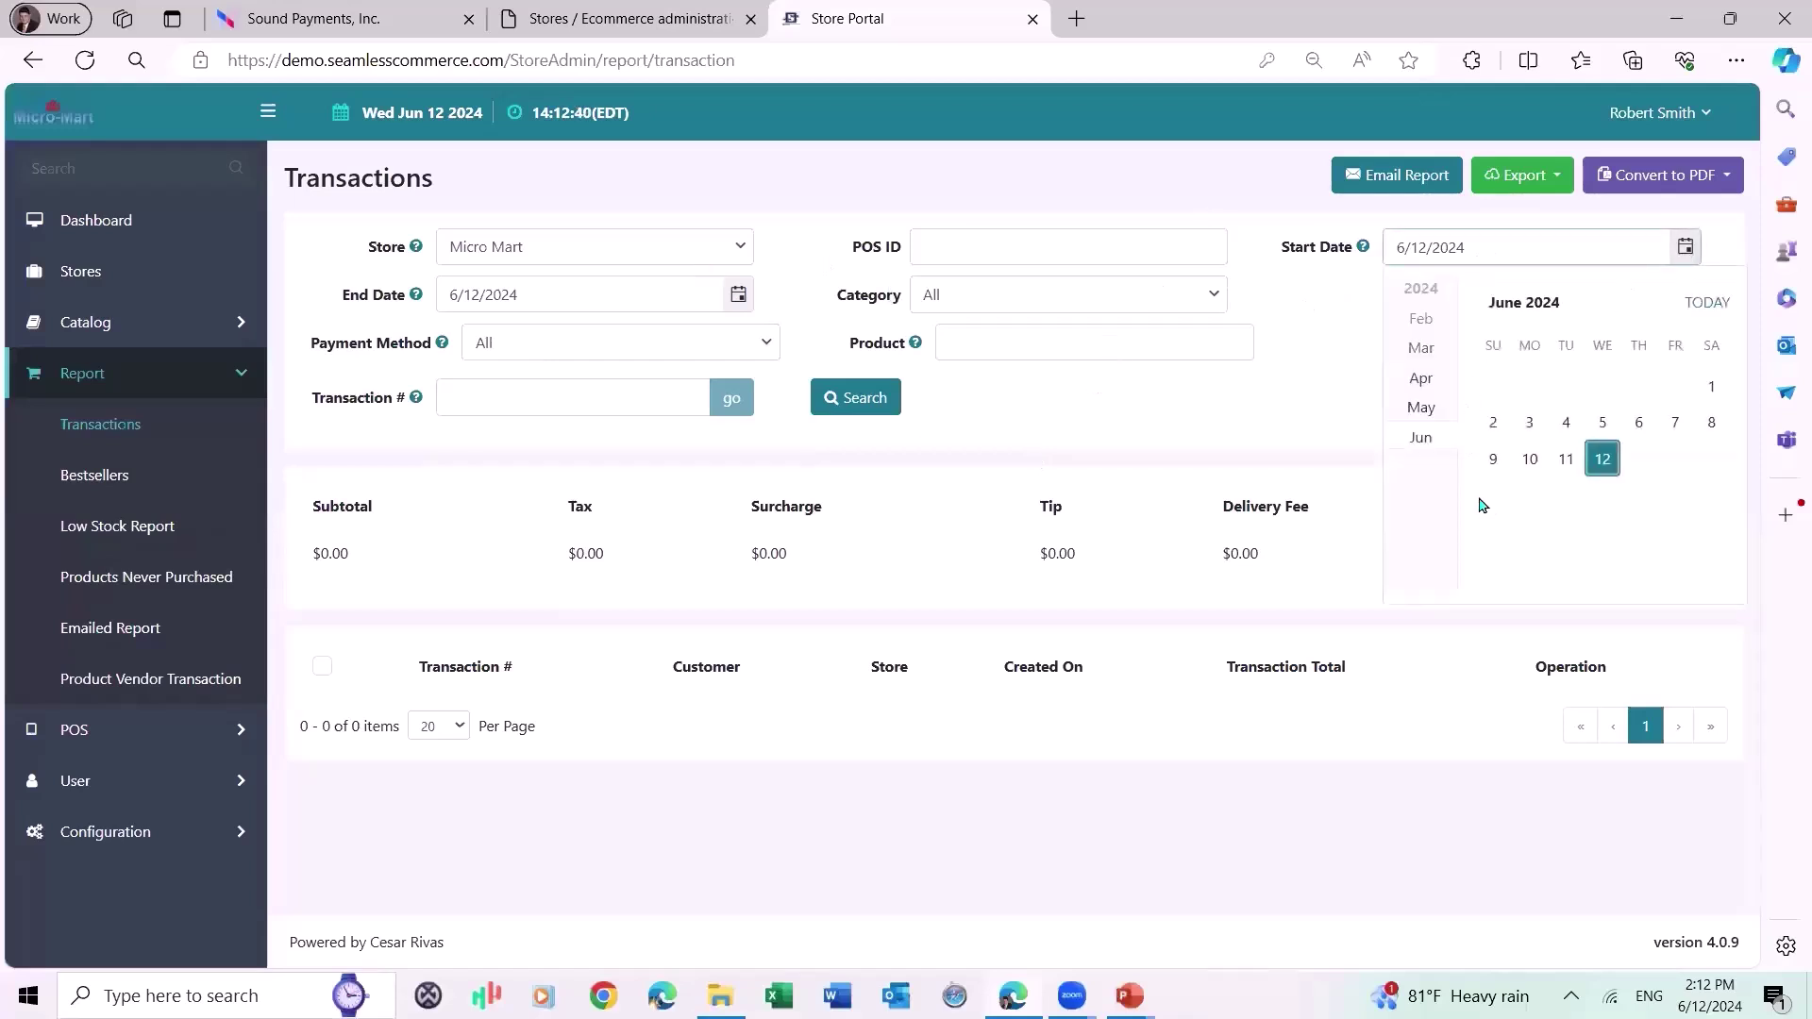
pyautogui.click(1423, 407)
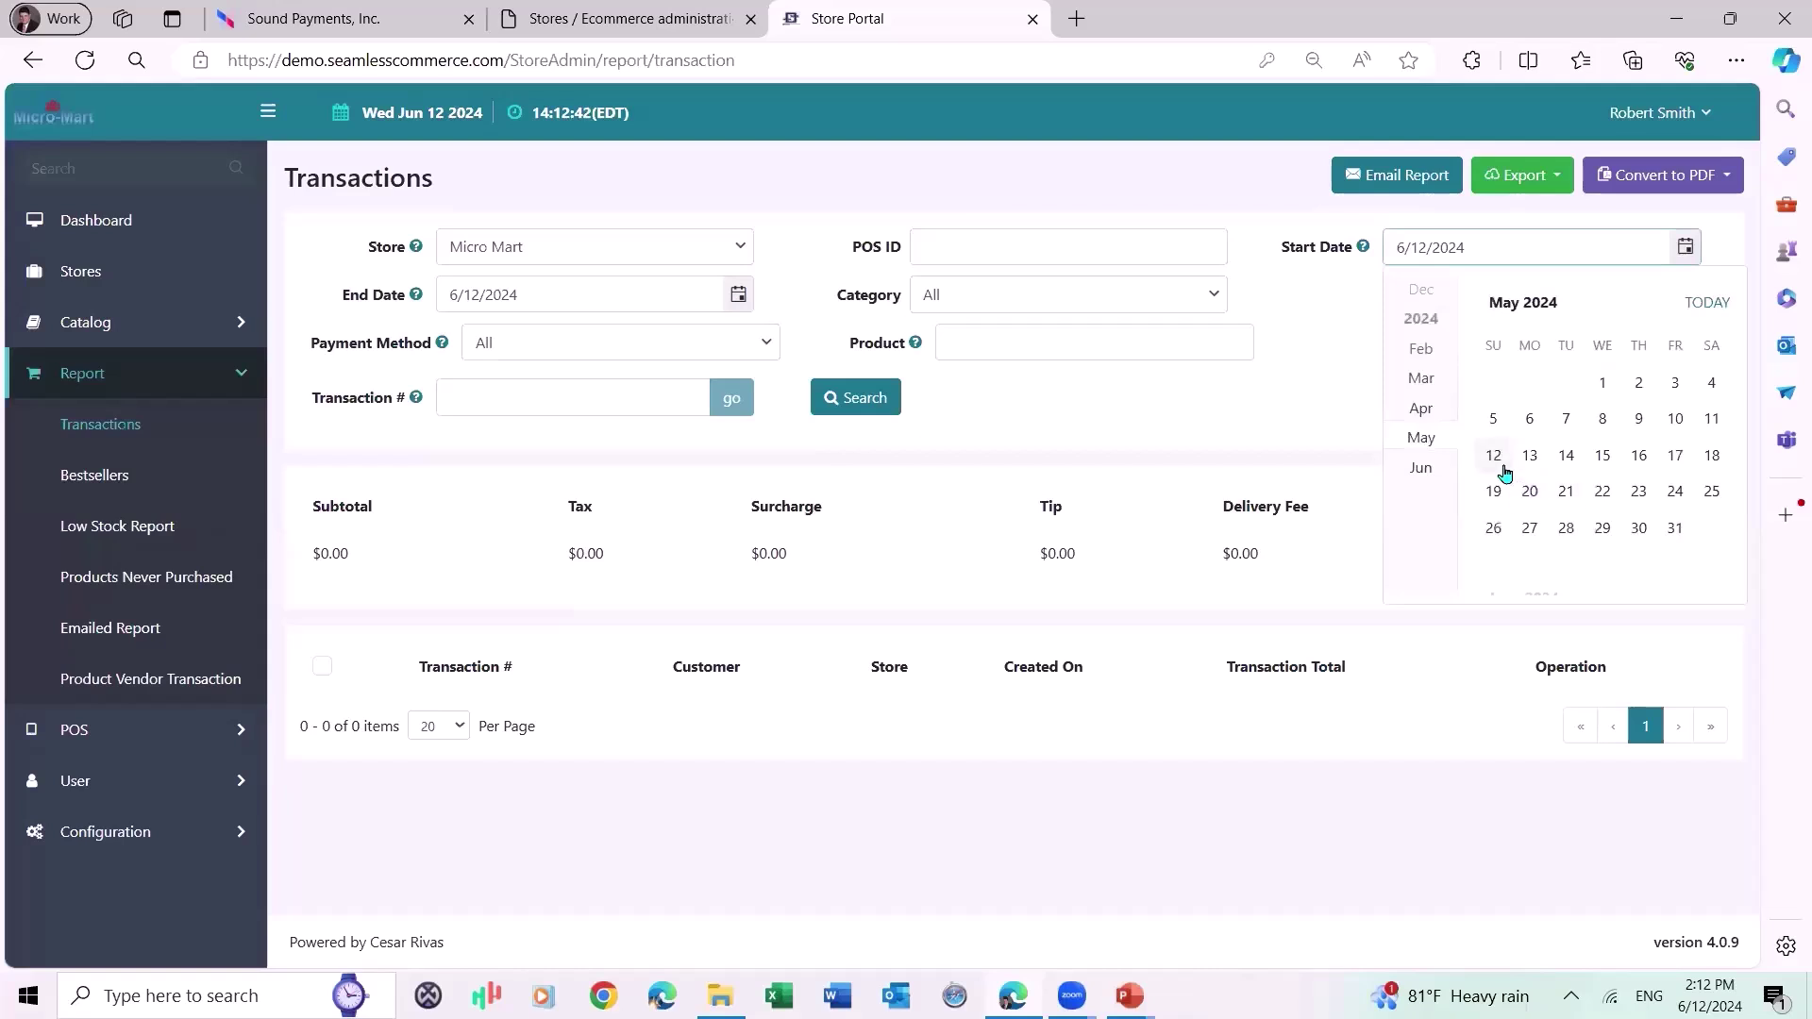
pyautogui.click(1494, 460)
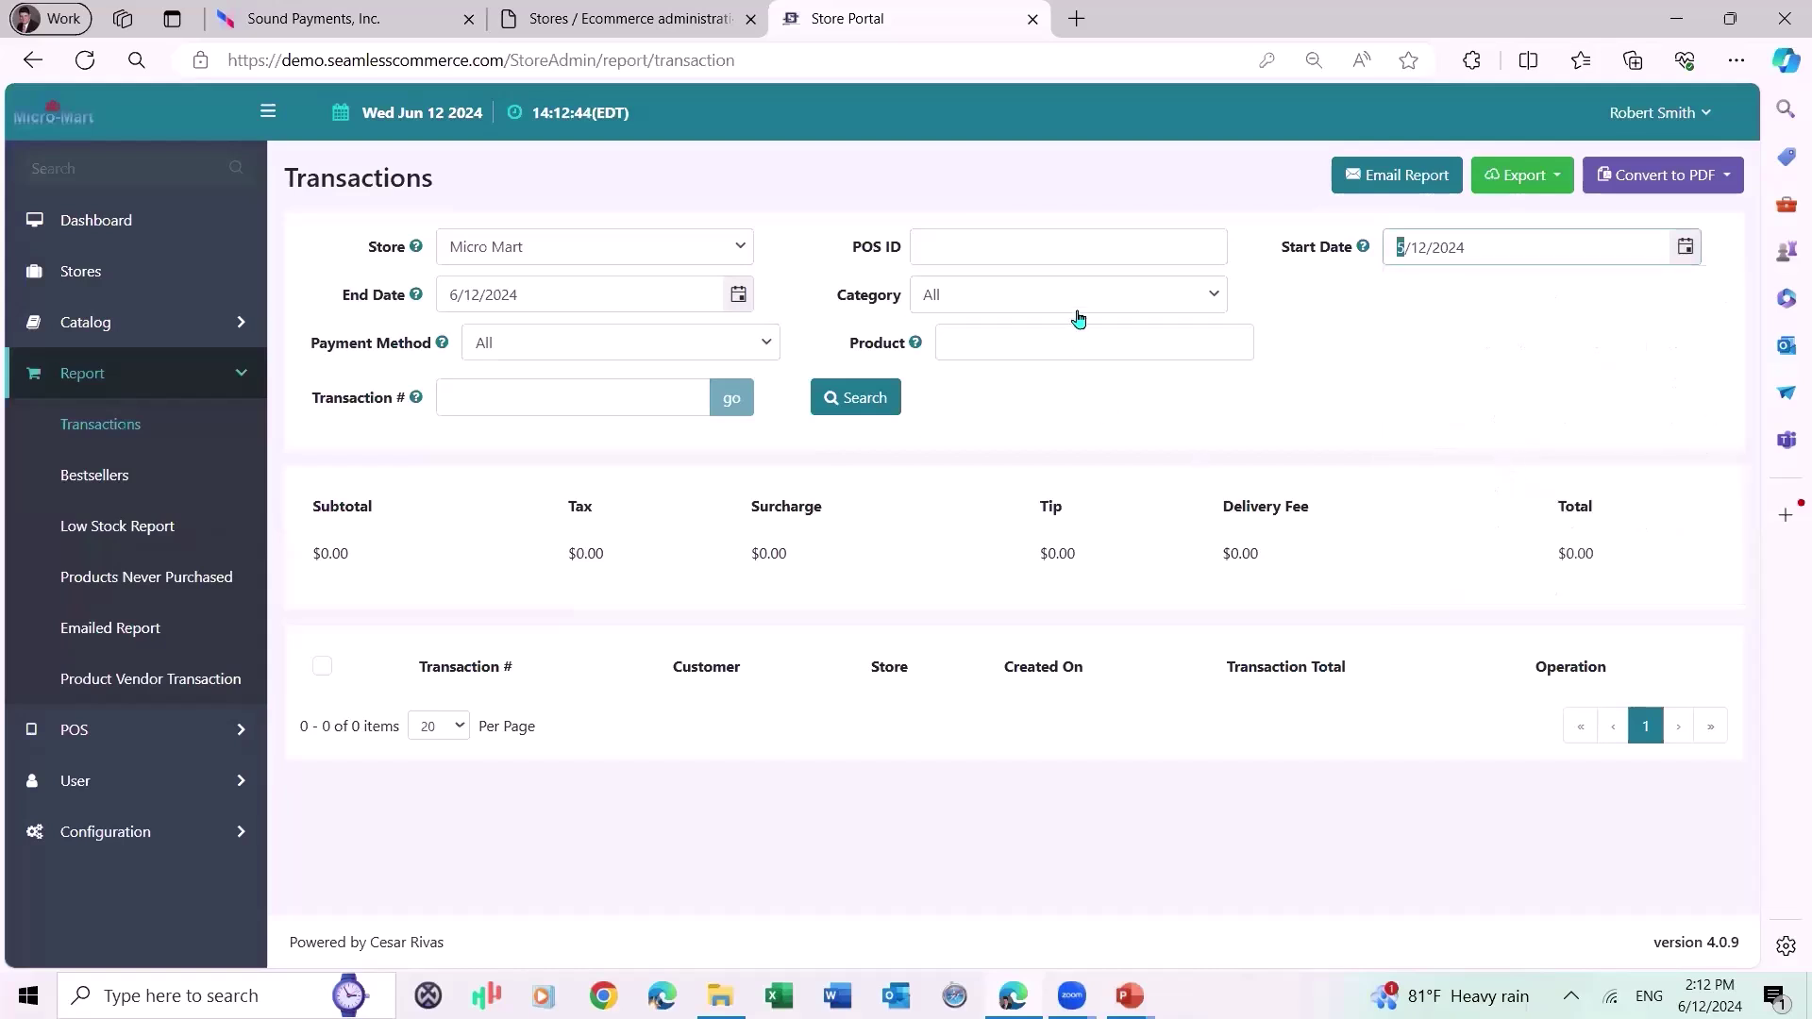
pyautogui.click(869, 400)
pyautogui.click(859, 395)
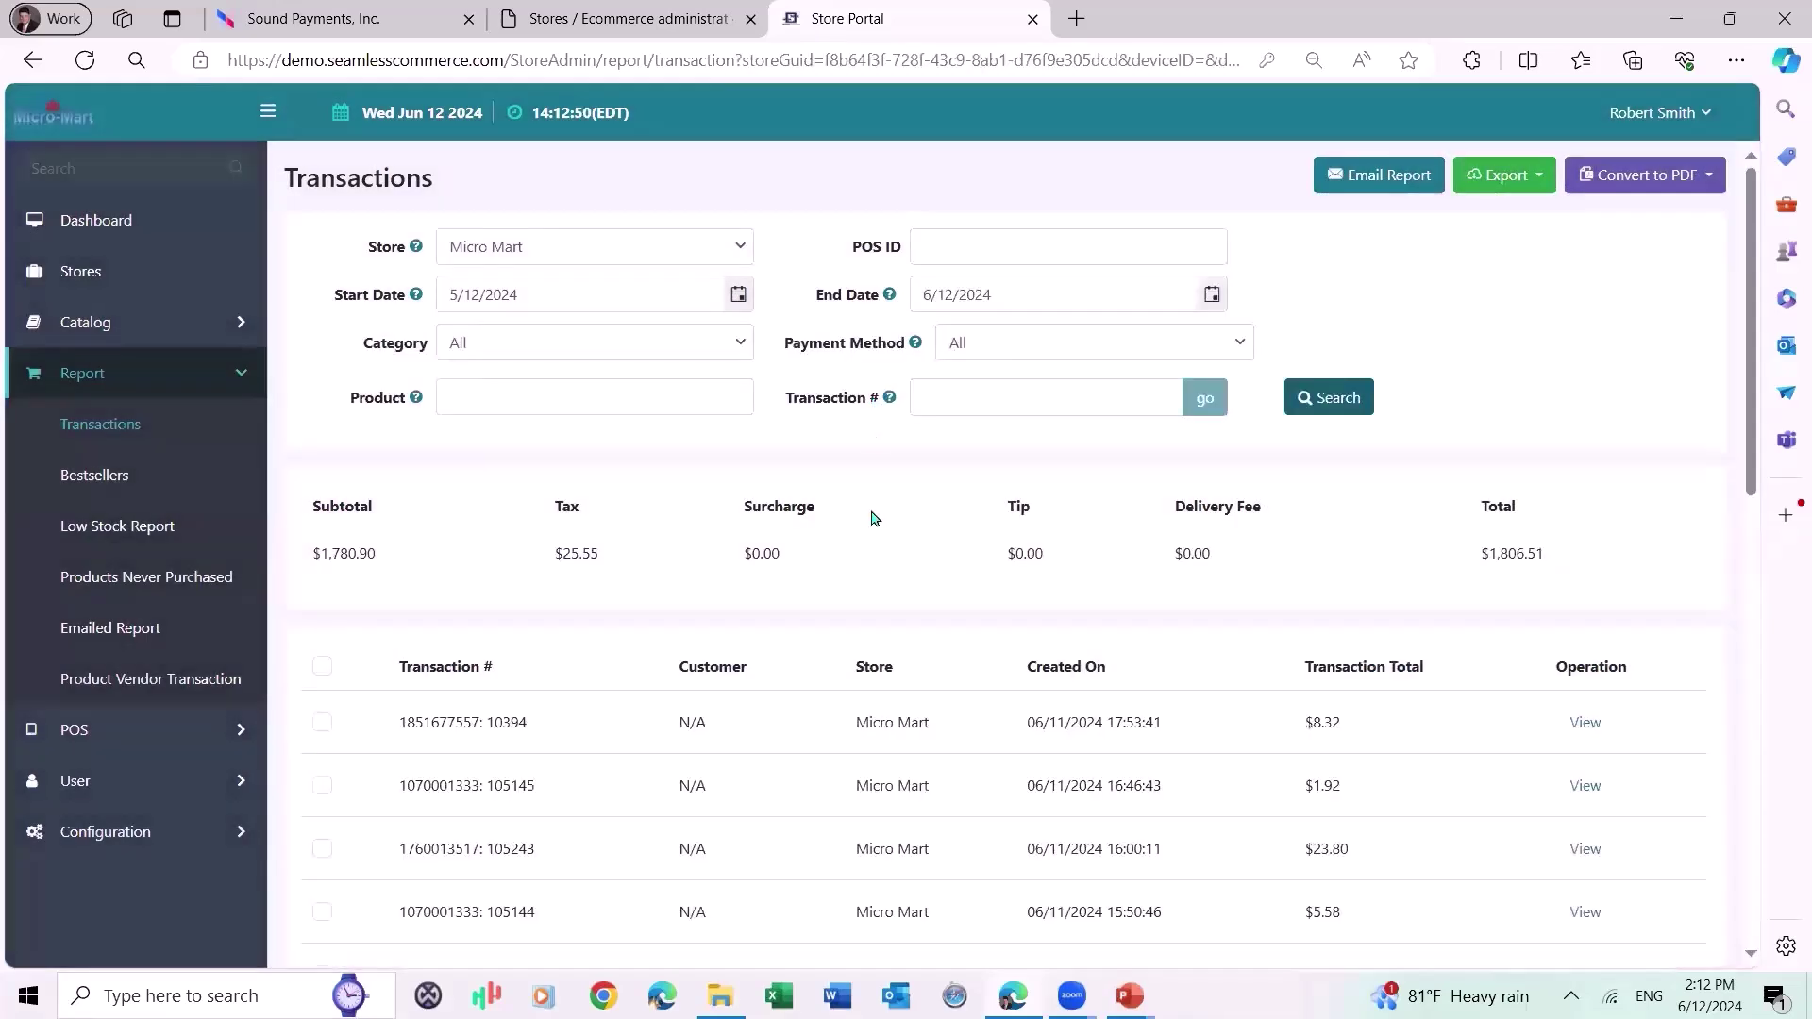
pyautogui.scroll(-12, 926, 534)
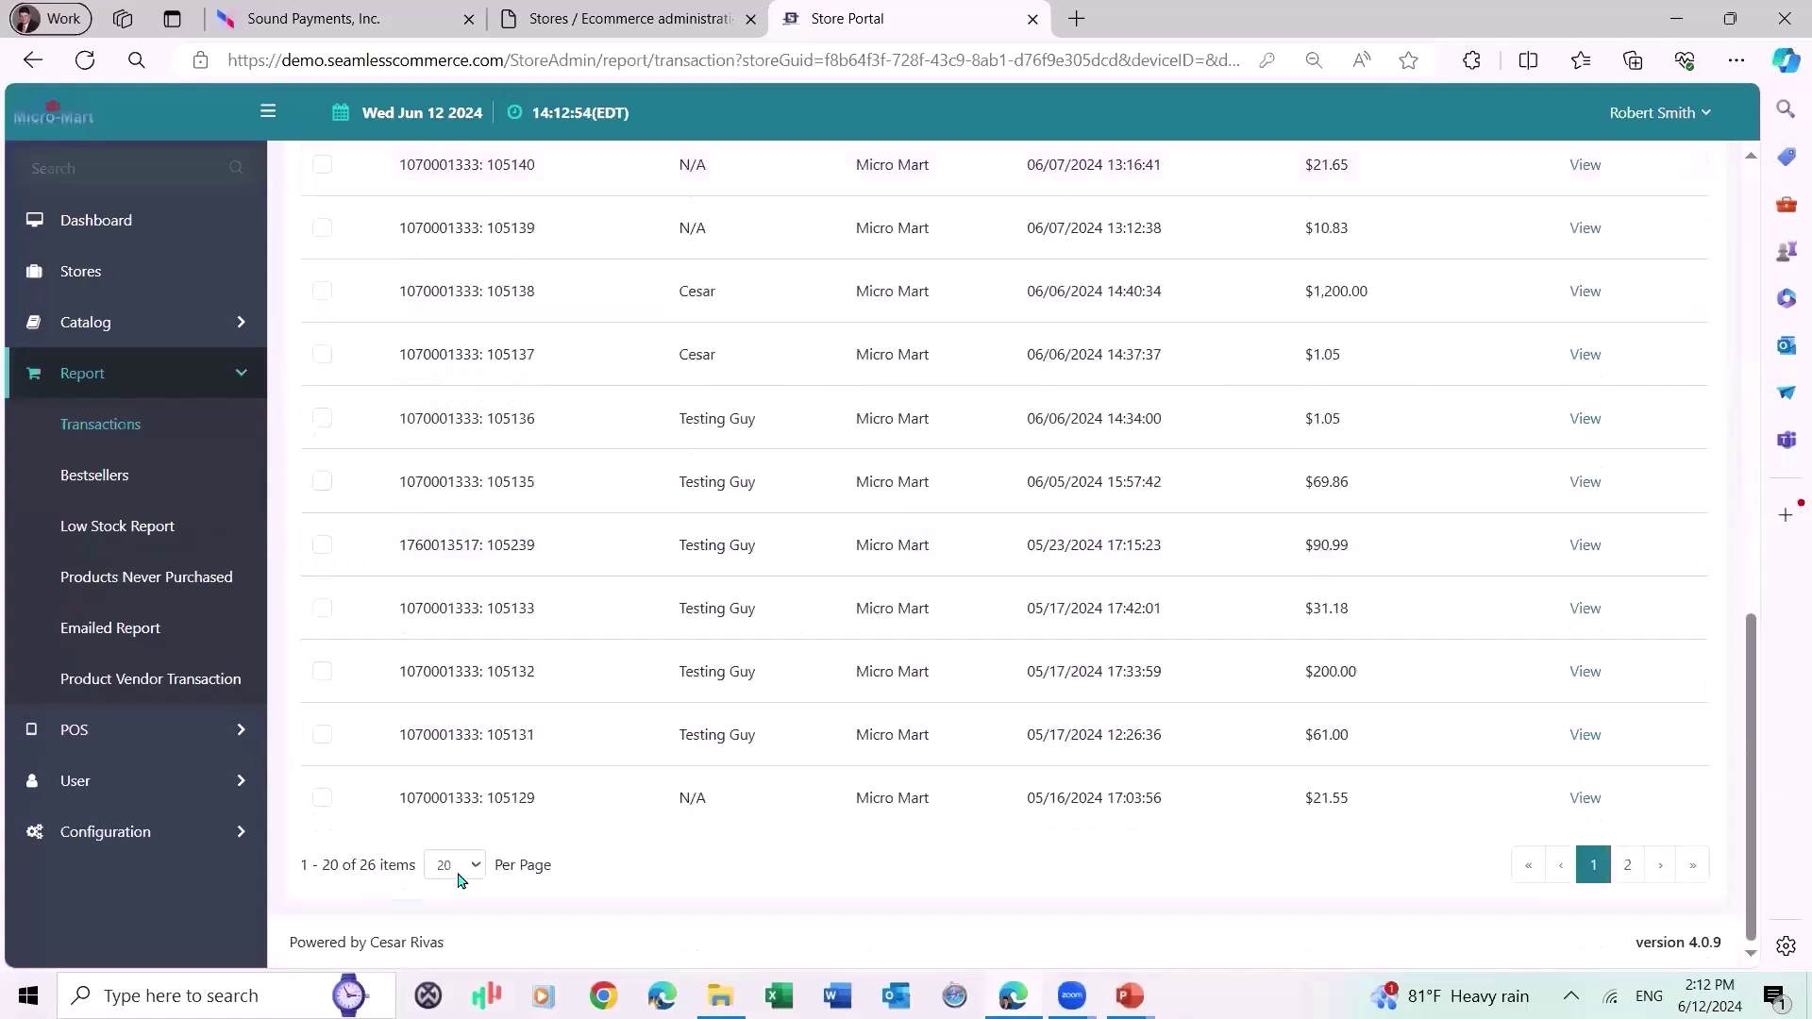
# Increase the Transactions report's items per page to list every found transaction on one page, and review the summary amounts and transactions.
pyautogui.scroll(12, 677, 842)
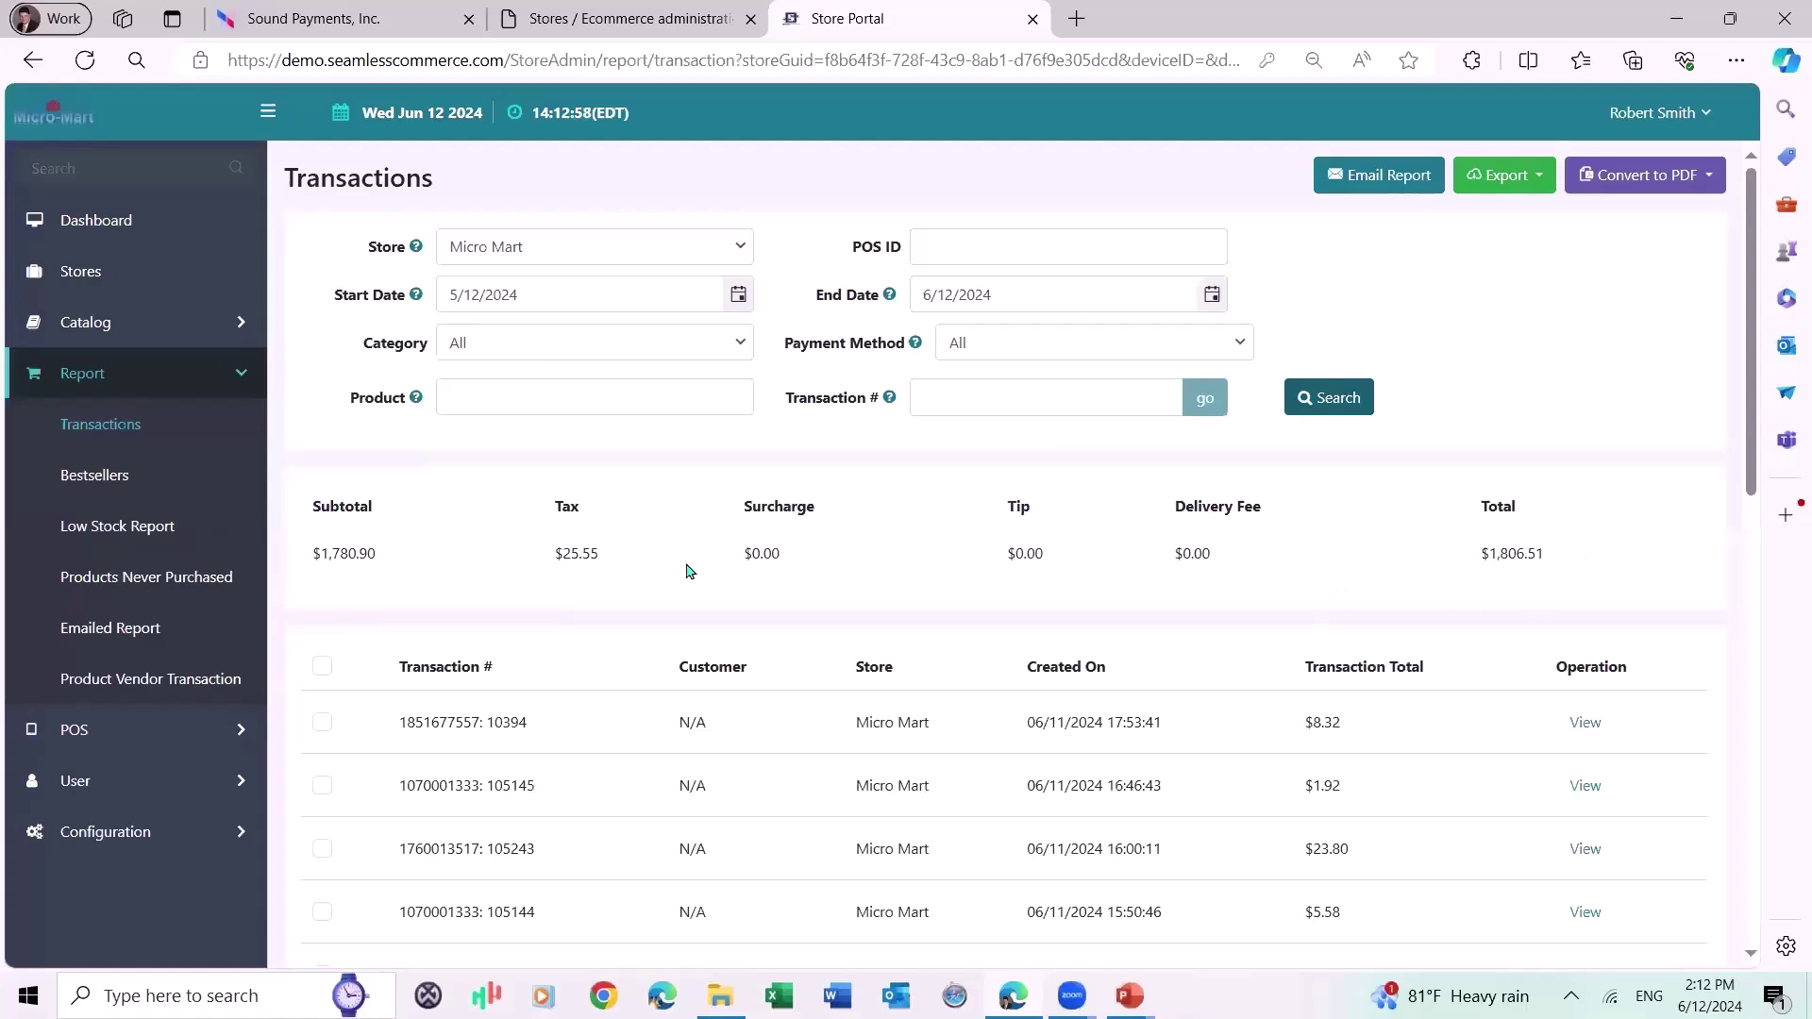
pyautogui.scroll(-12, 686, 571)
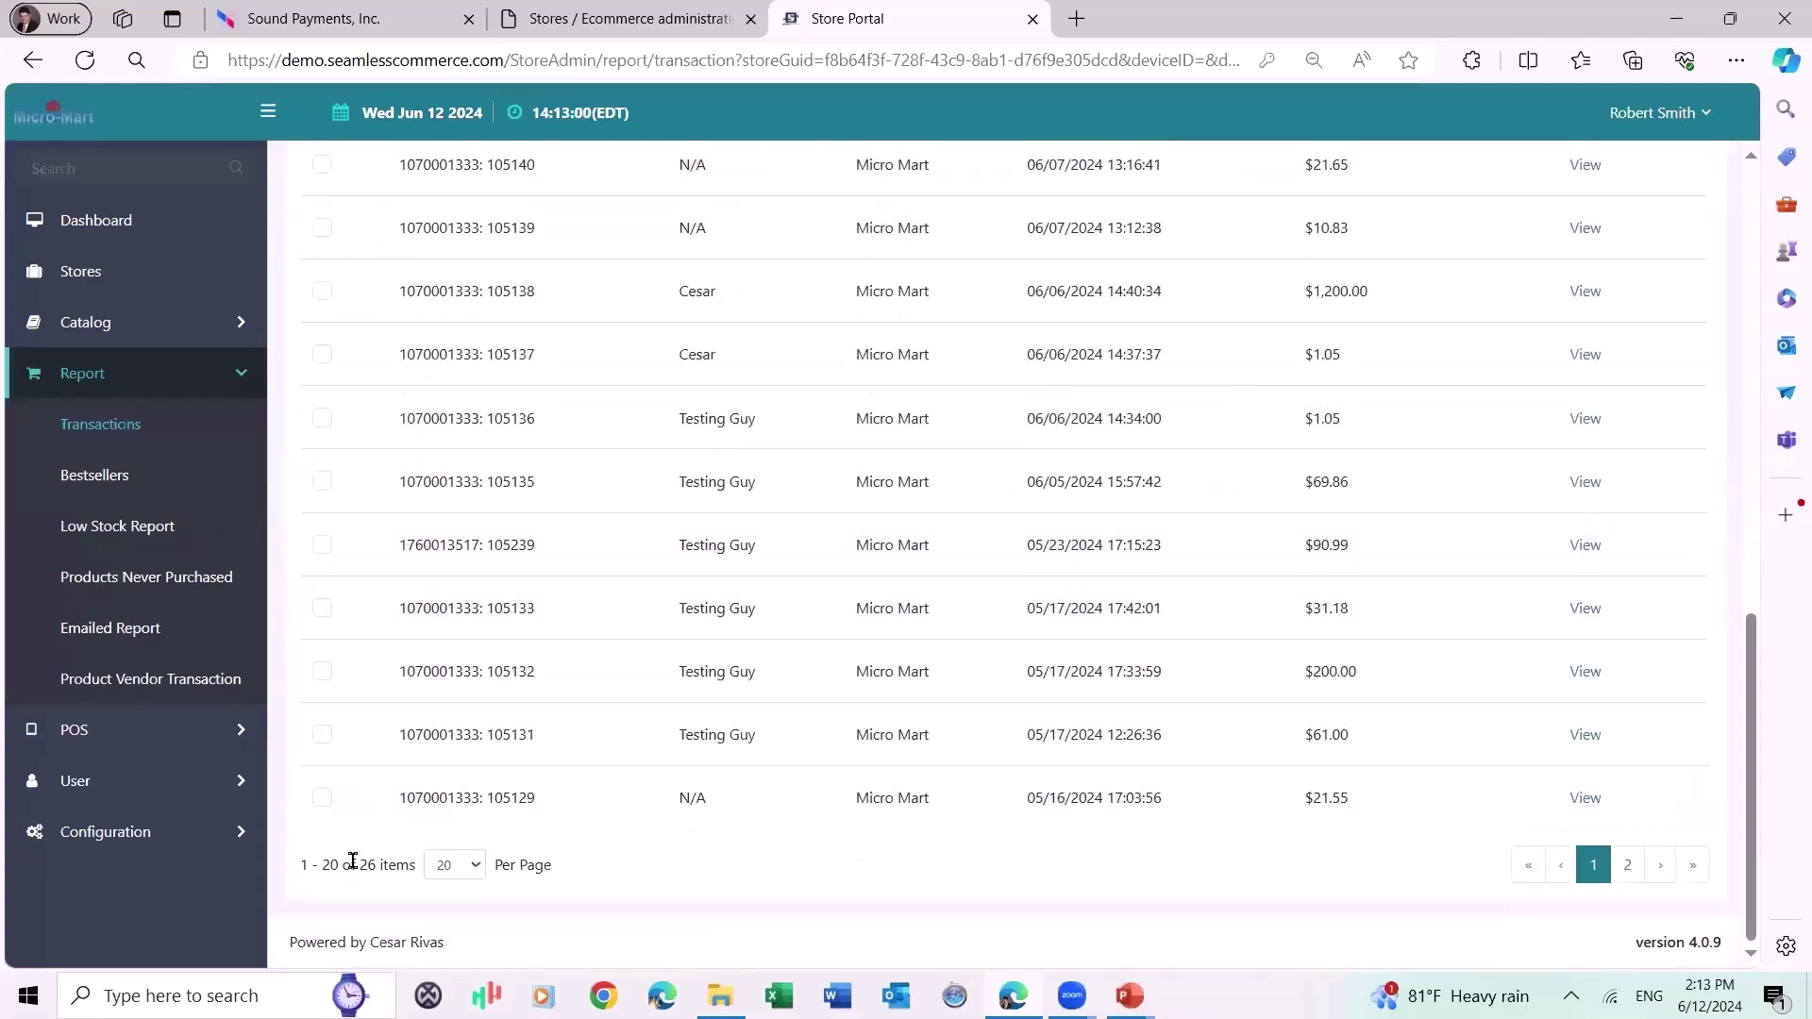
pyautogui.click(471, 861)
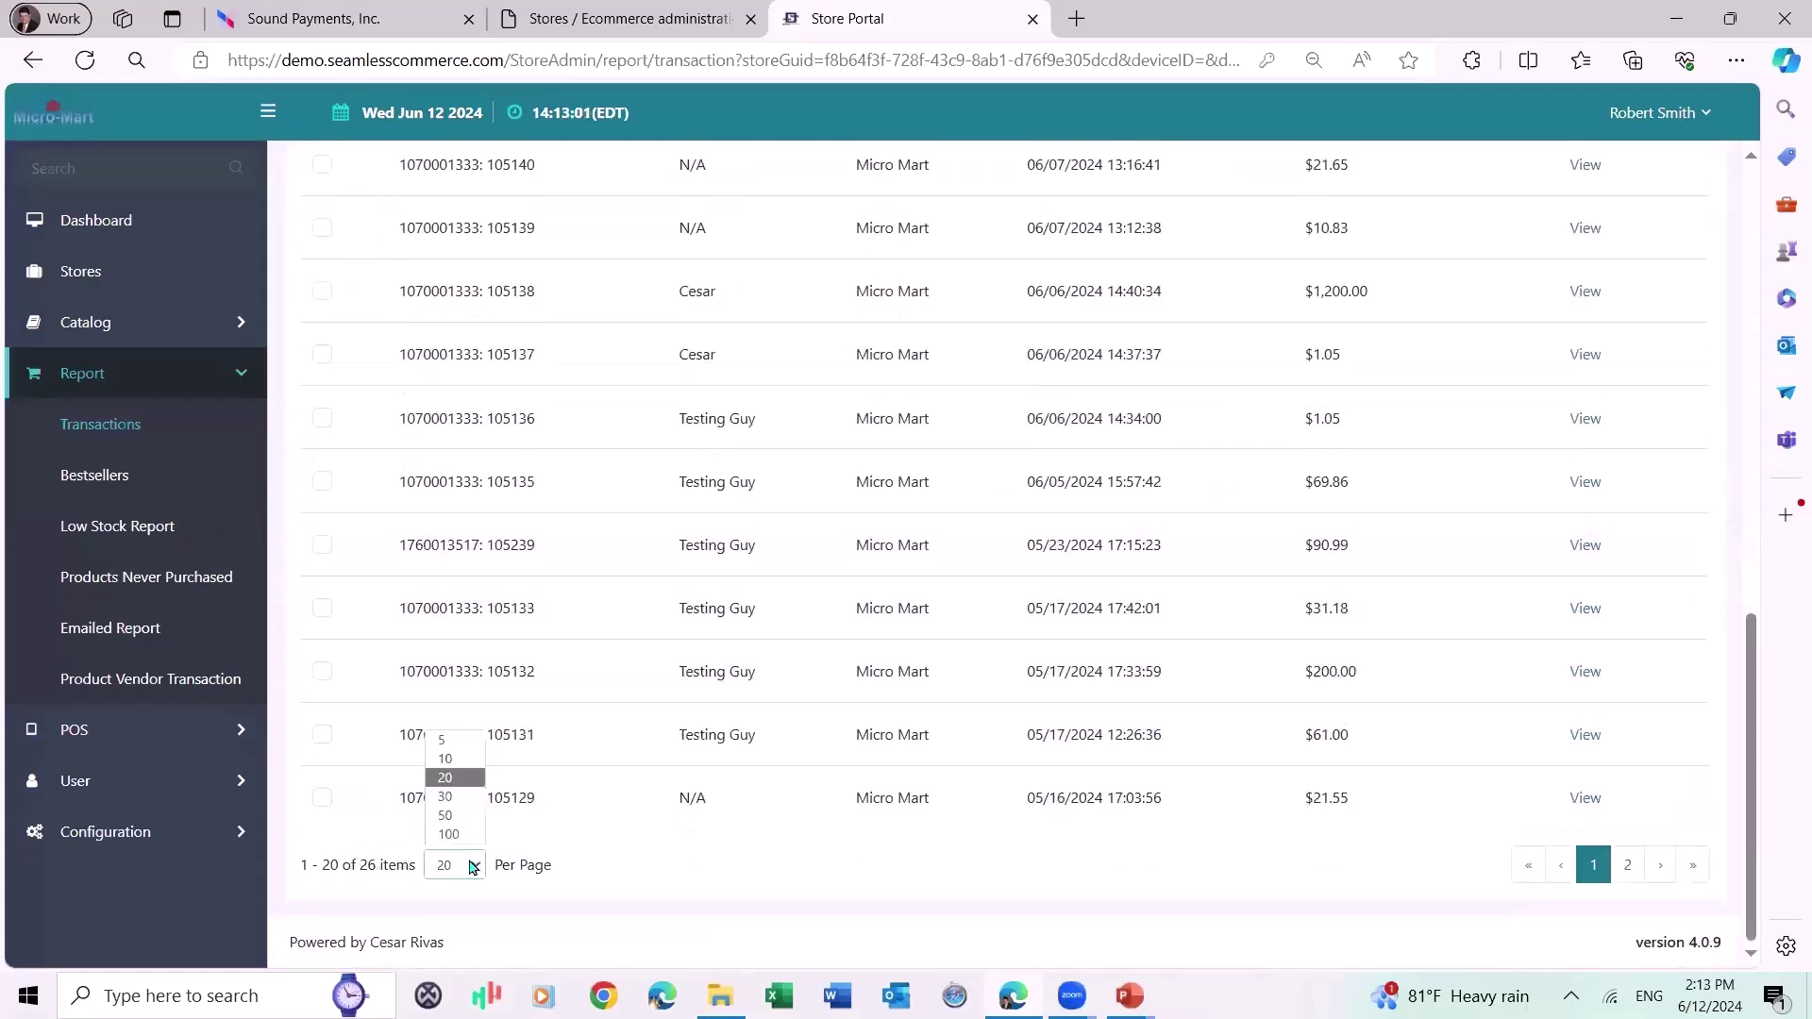
pyautogui.click(473, 807)
pyautogui.scroll(15, 529, 793)
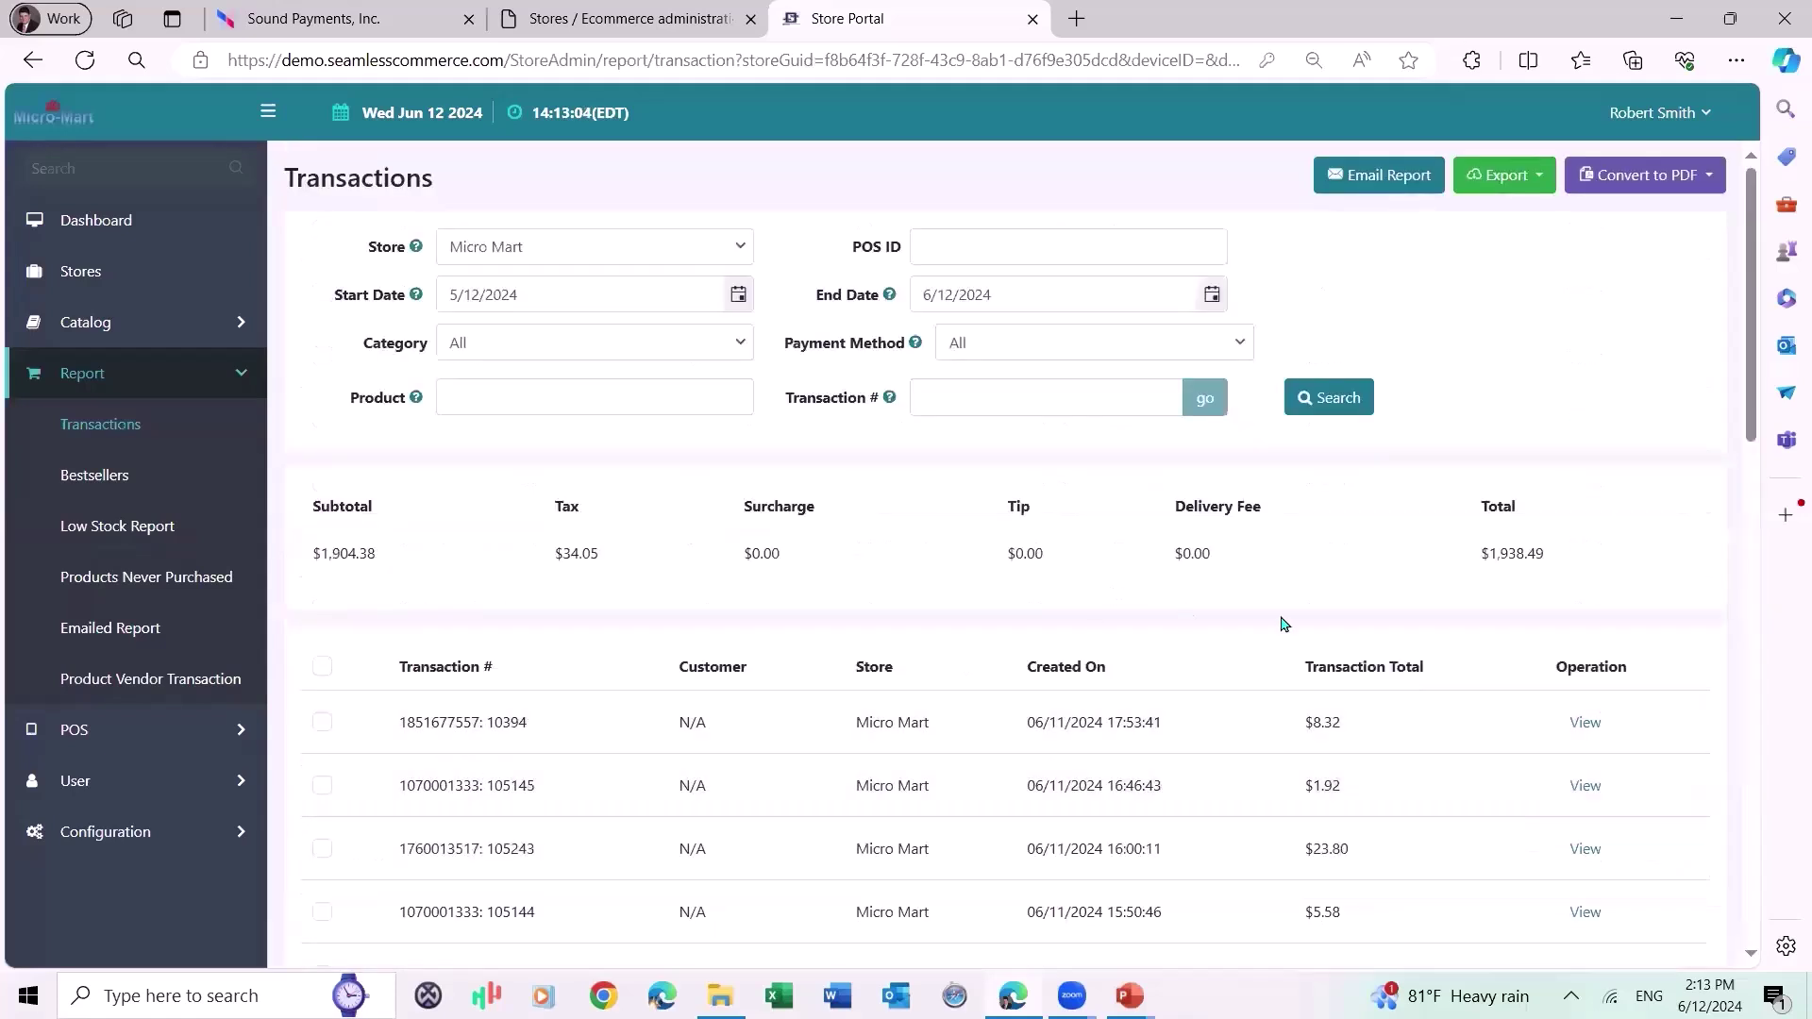
pyautogui.scroll(-3, 1372, 603)
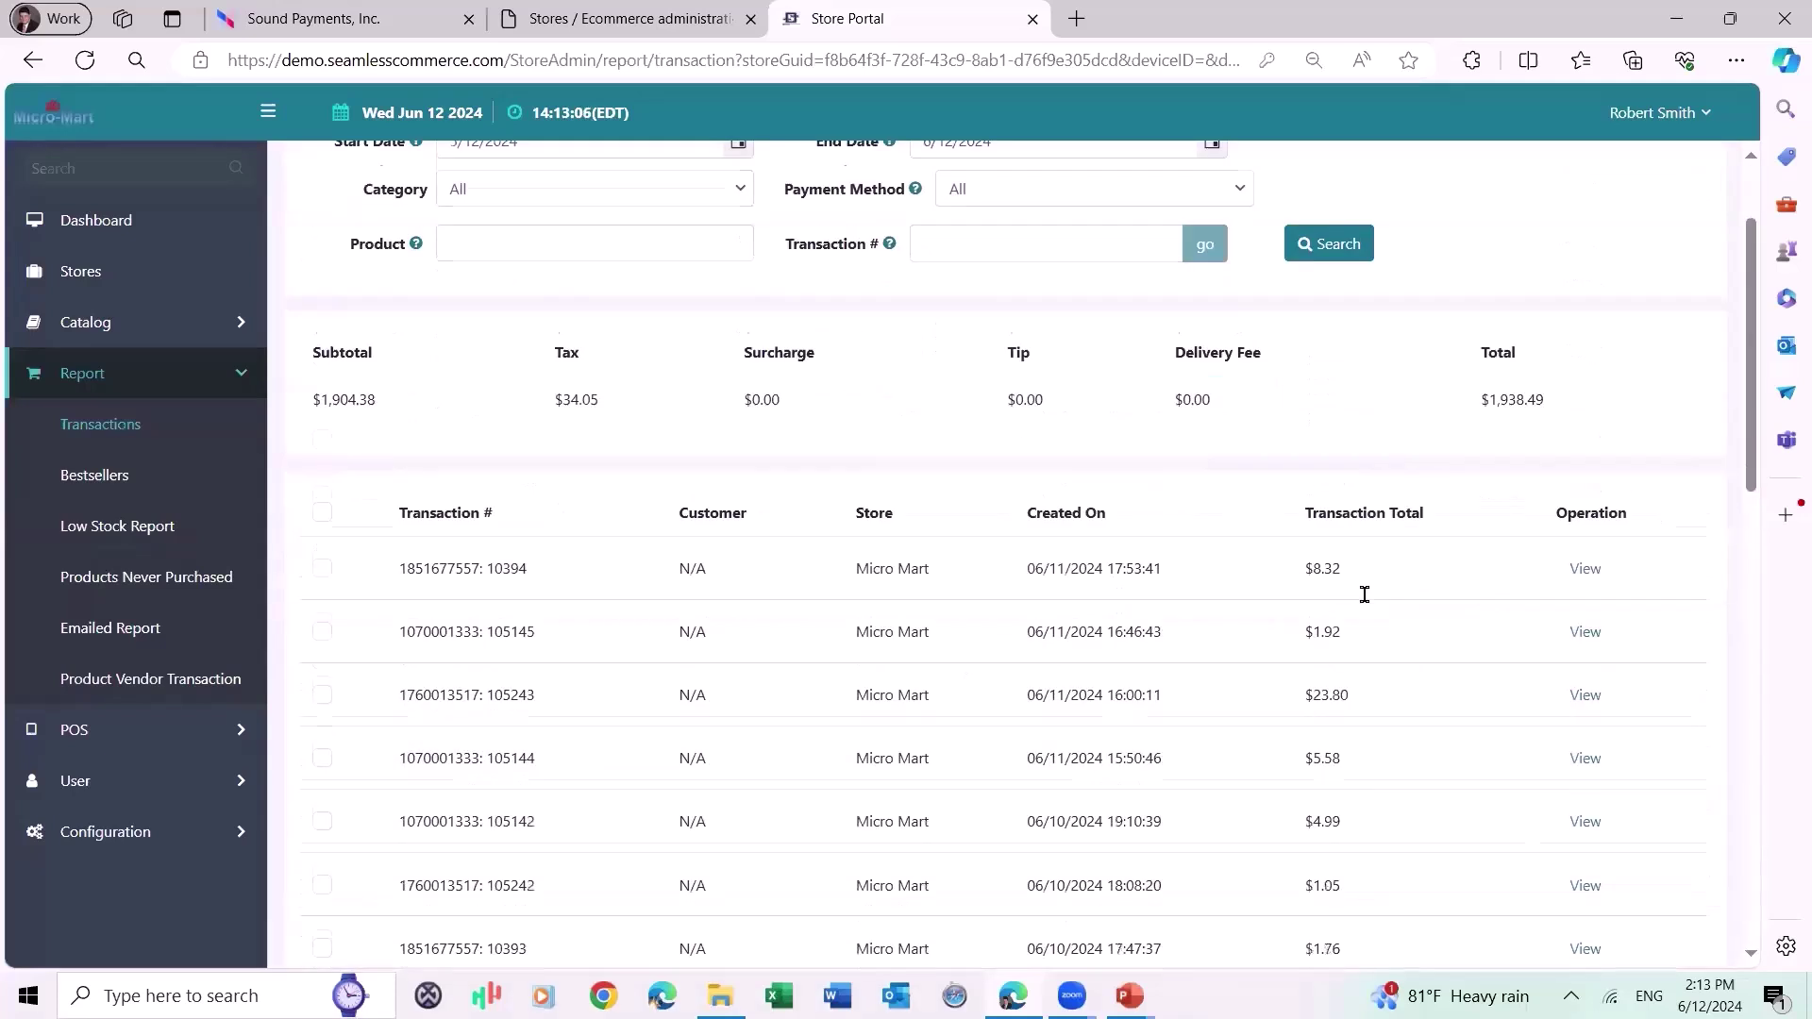
pyautogui.scroll(2, 1371, 602)
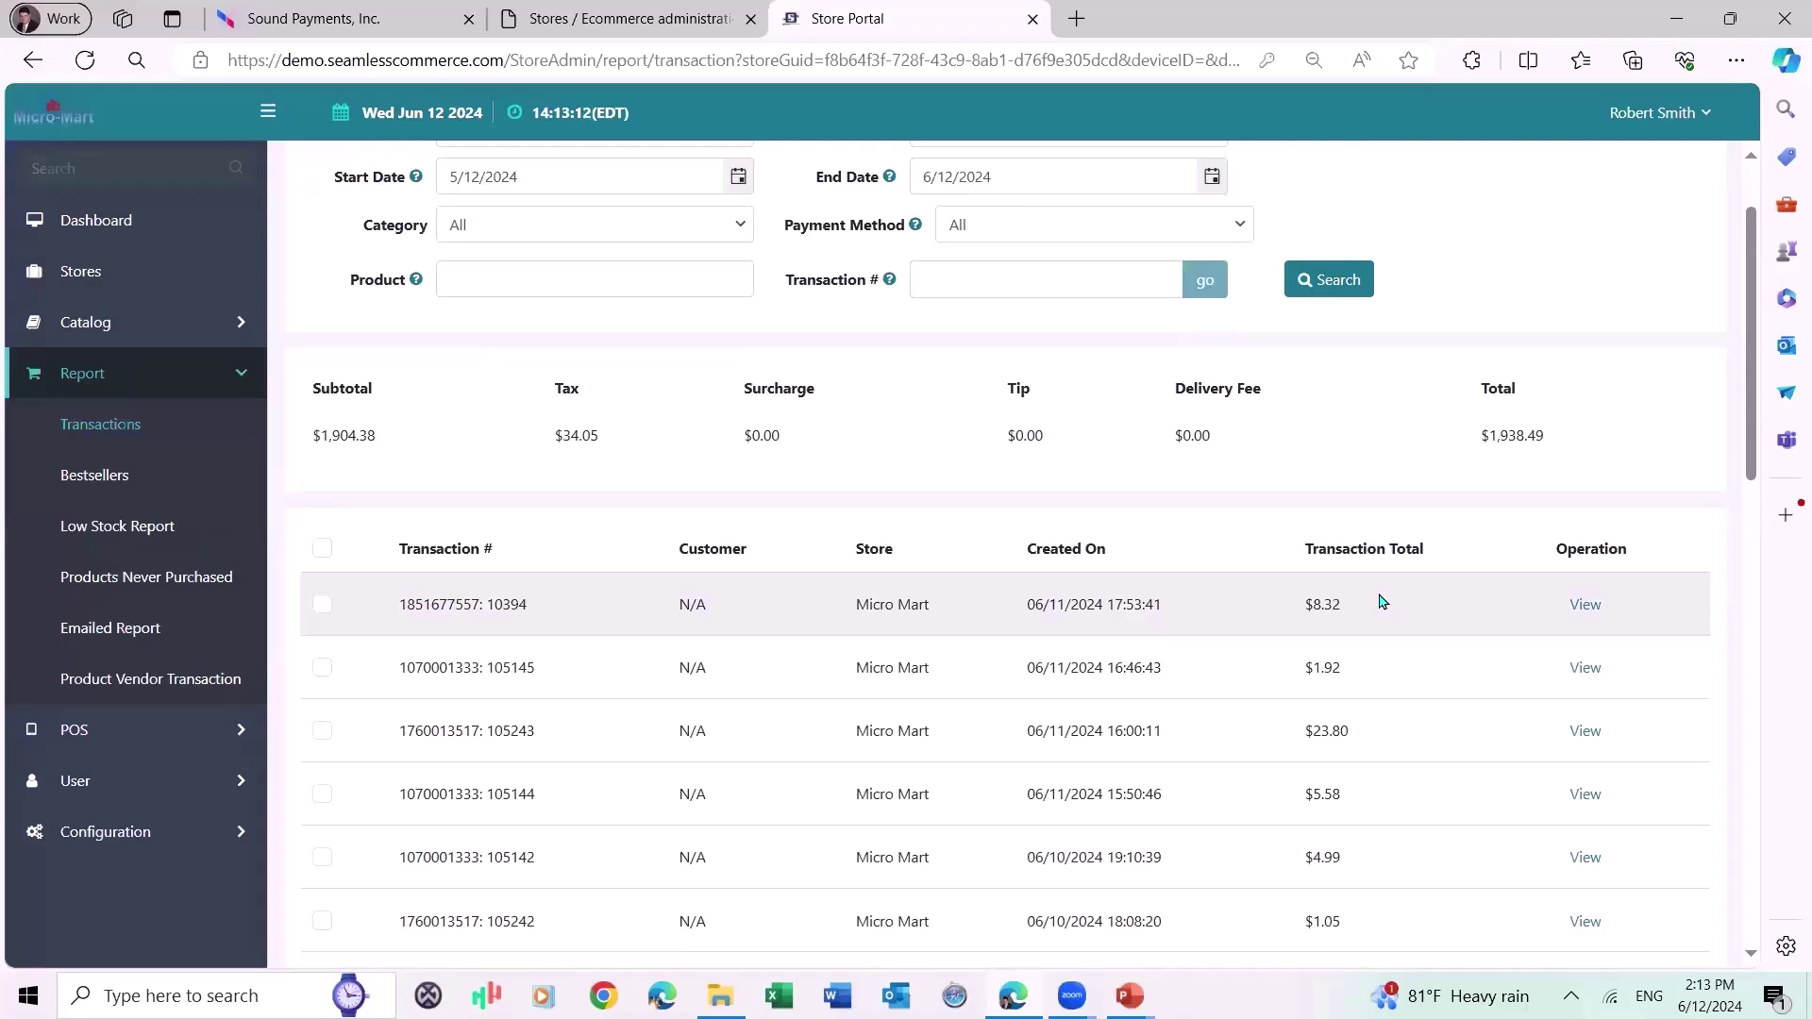
pyautogui.scroll(-2, 1548, 680)
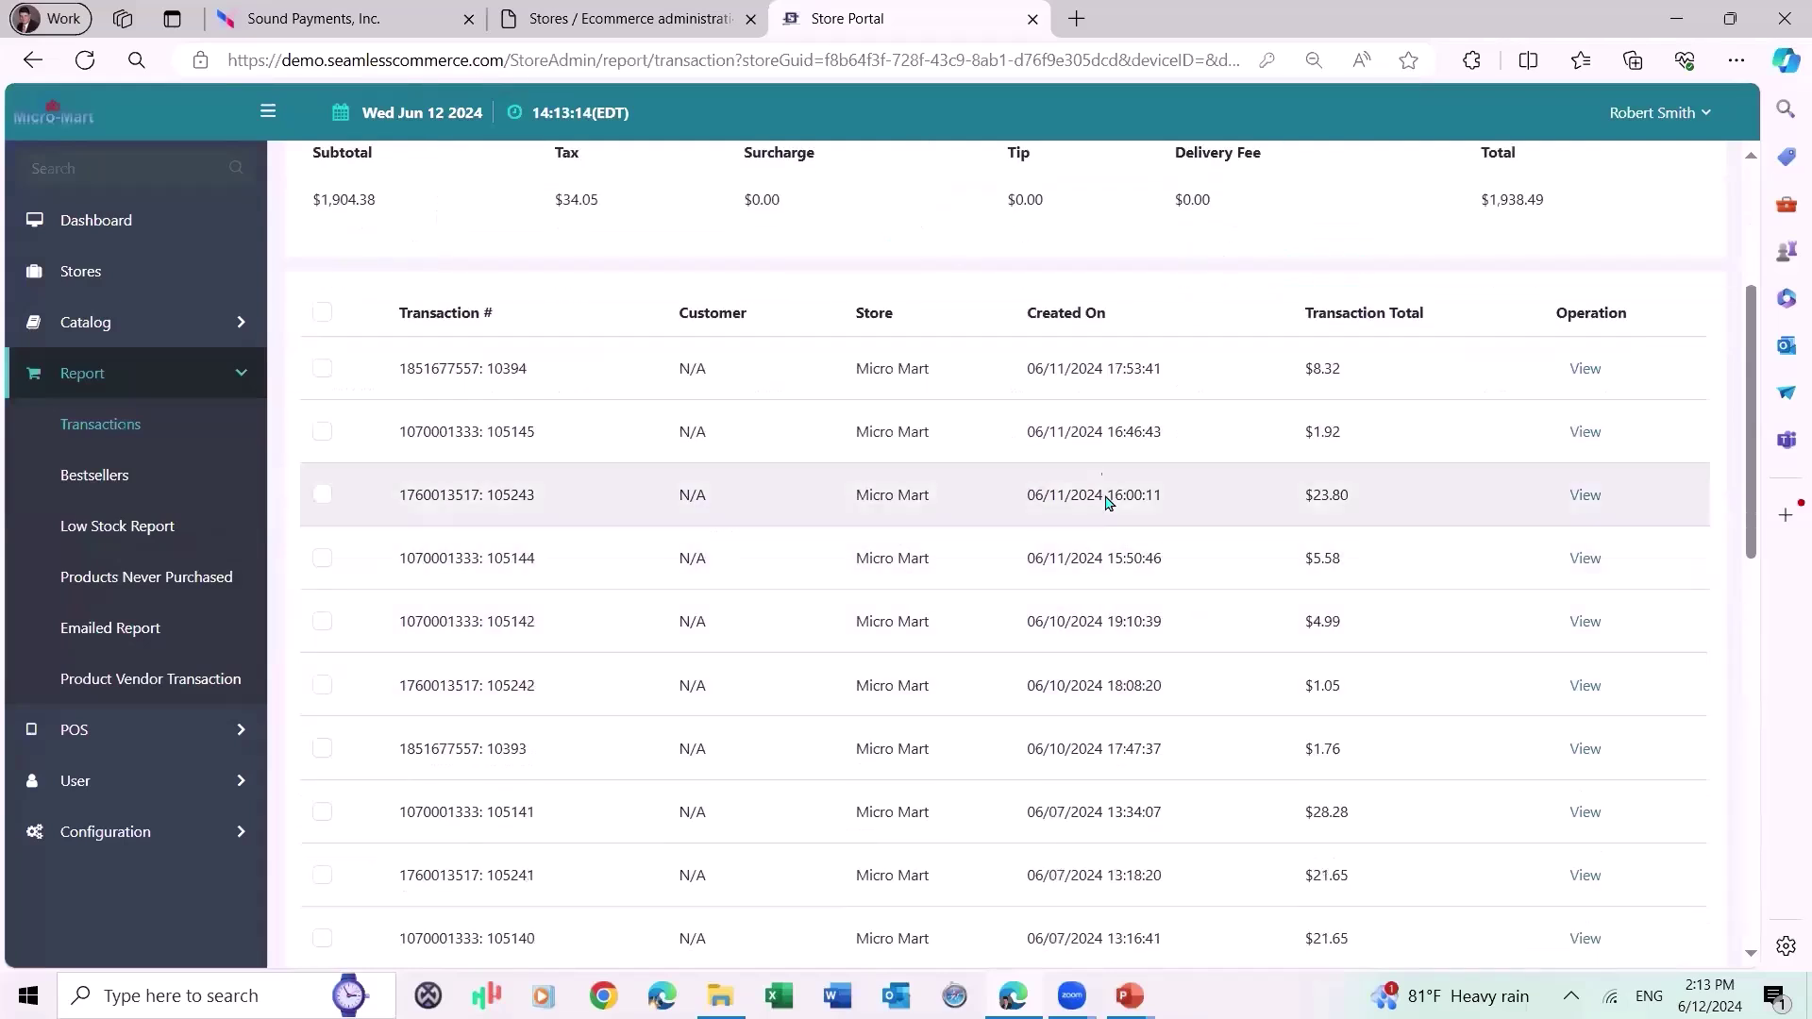
# Open the transaction created 06/11/2024 16:00:11 and examine its product, payment and general information.
pyautogui.click(1585, 497)
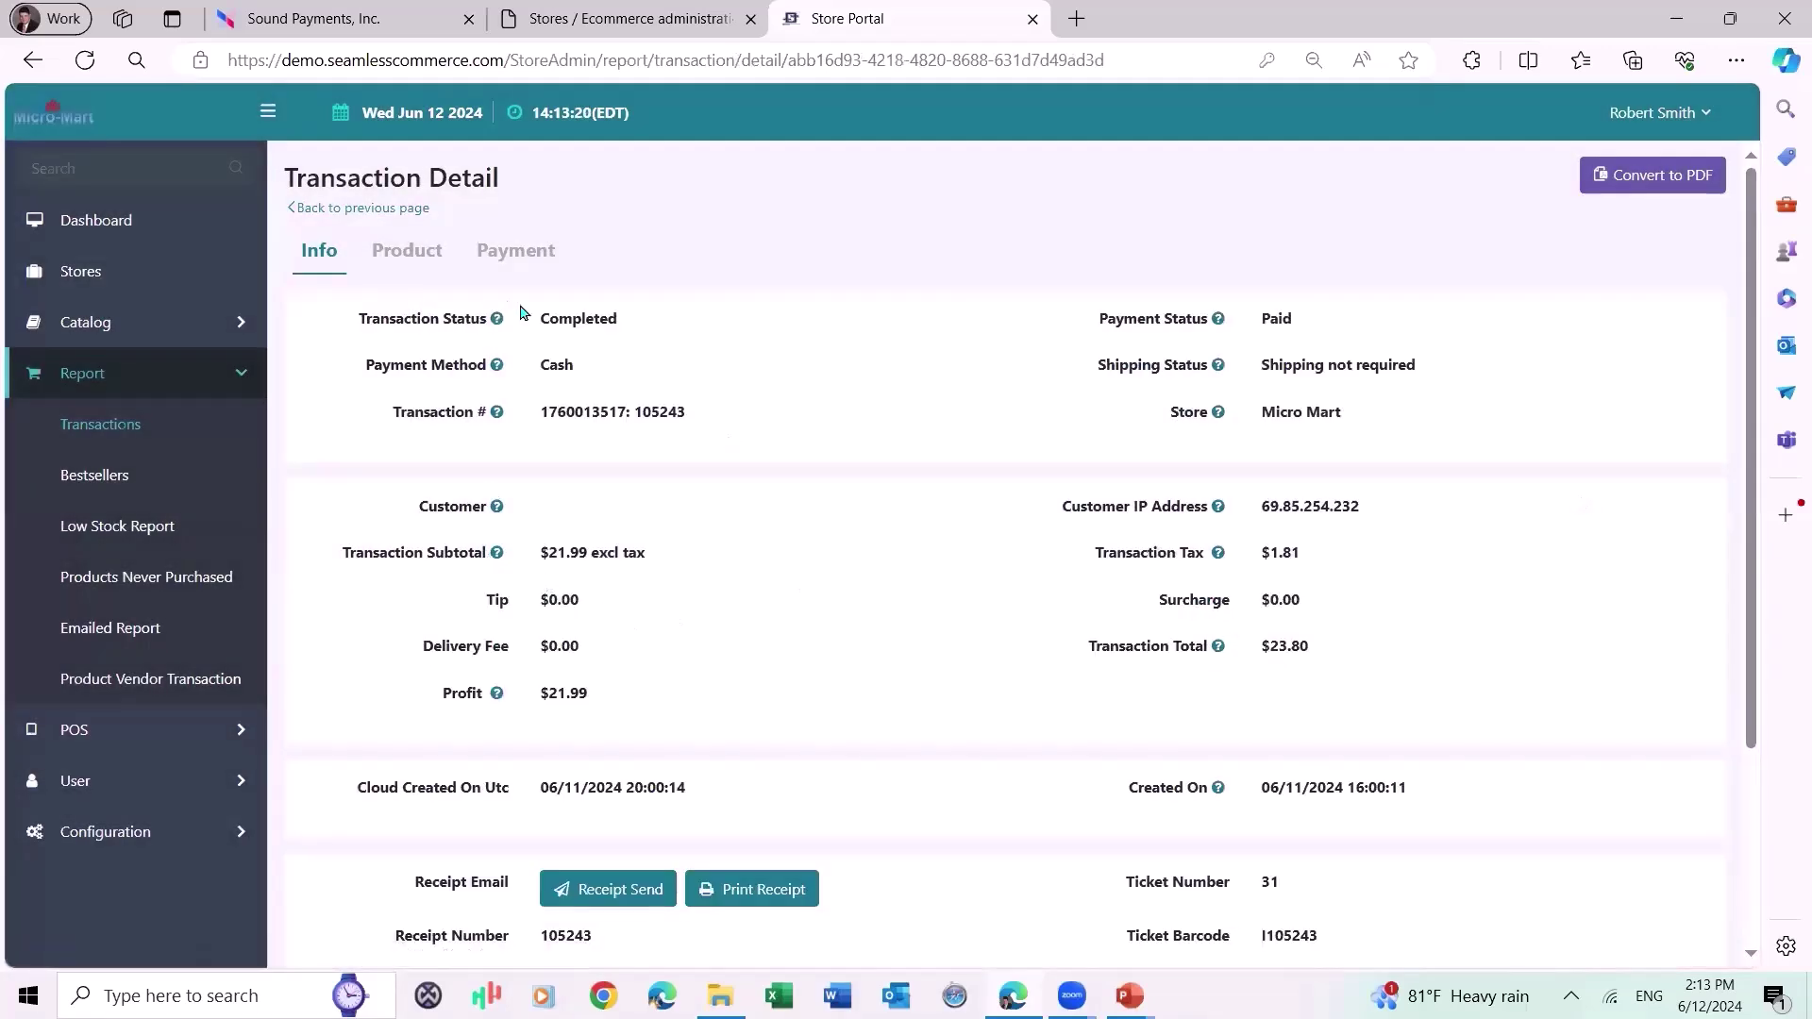
pyautogui.click(386, 248)
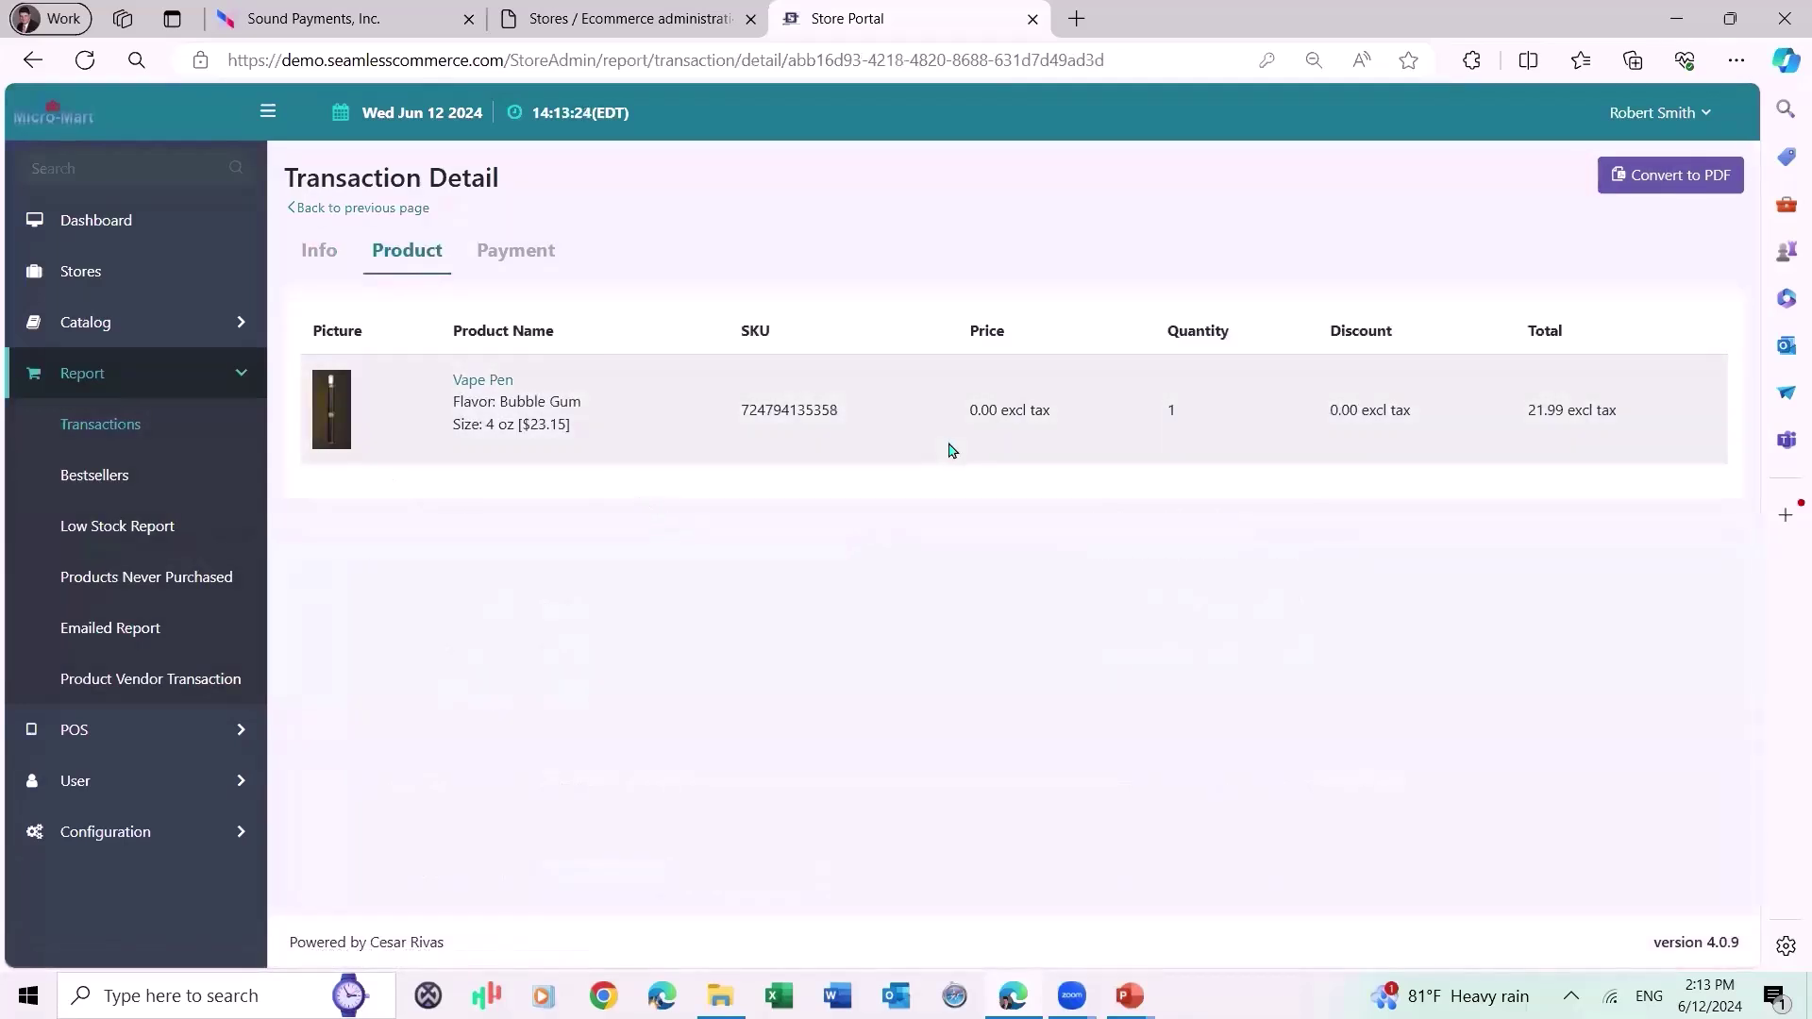
pyautogui.click(536, 253)
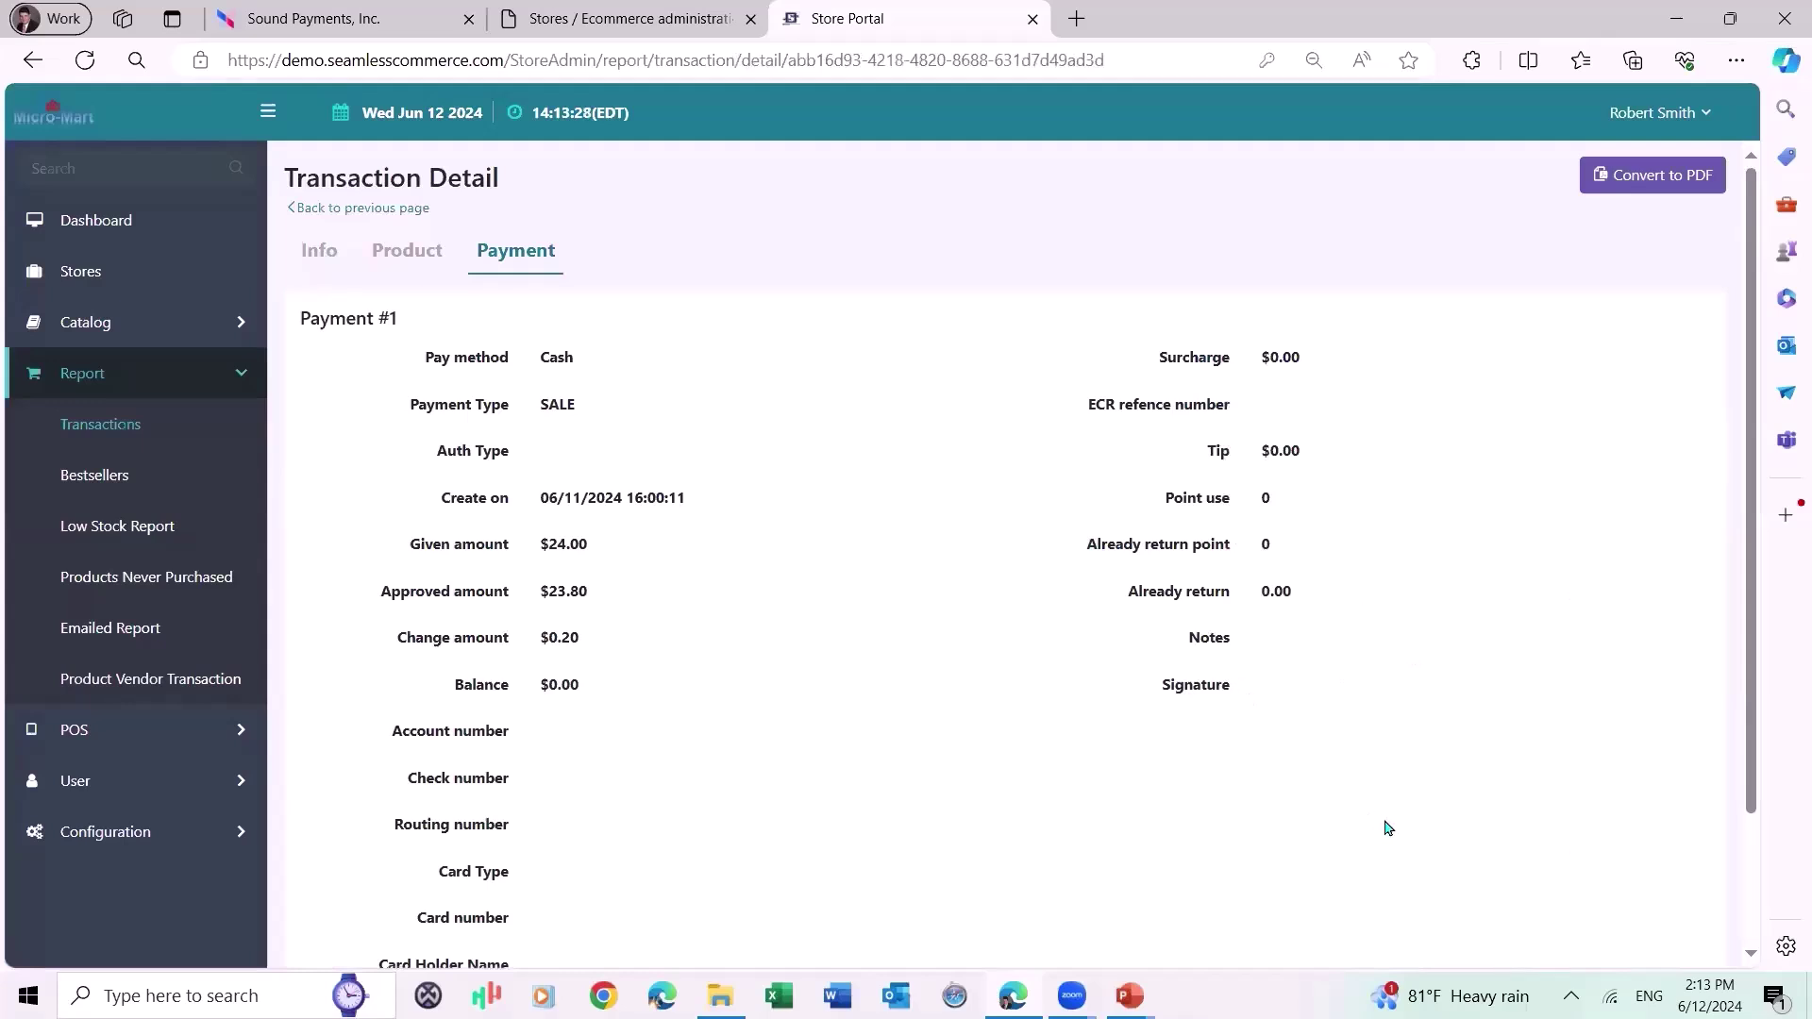
pyautogui.click(319, 264)
pyautogui.scroll(-1, 755, 443)
pyautogui.scroll(-2, 756, 432)
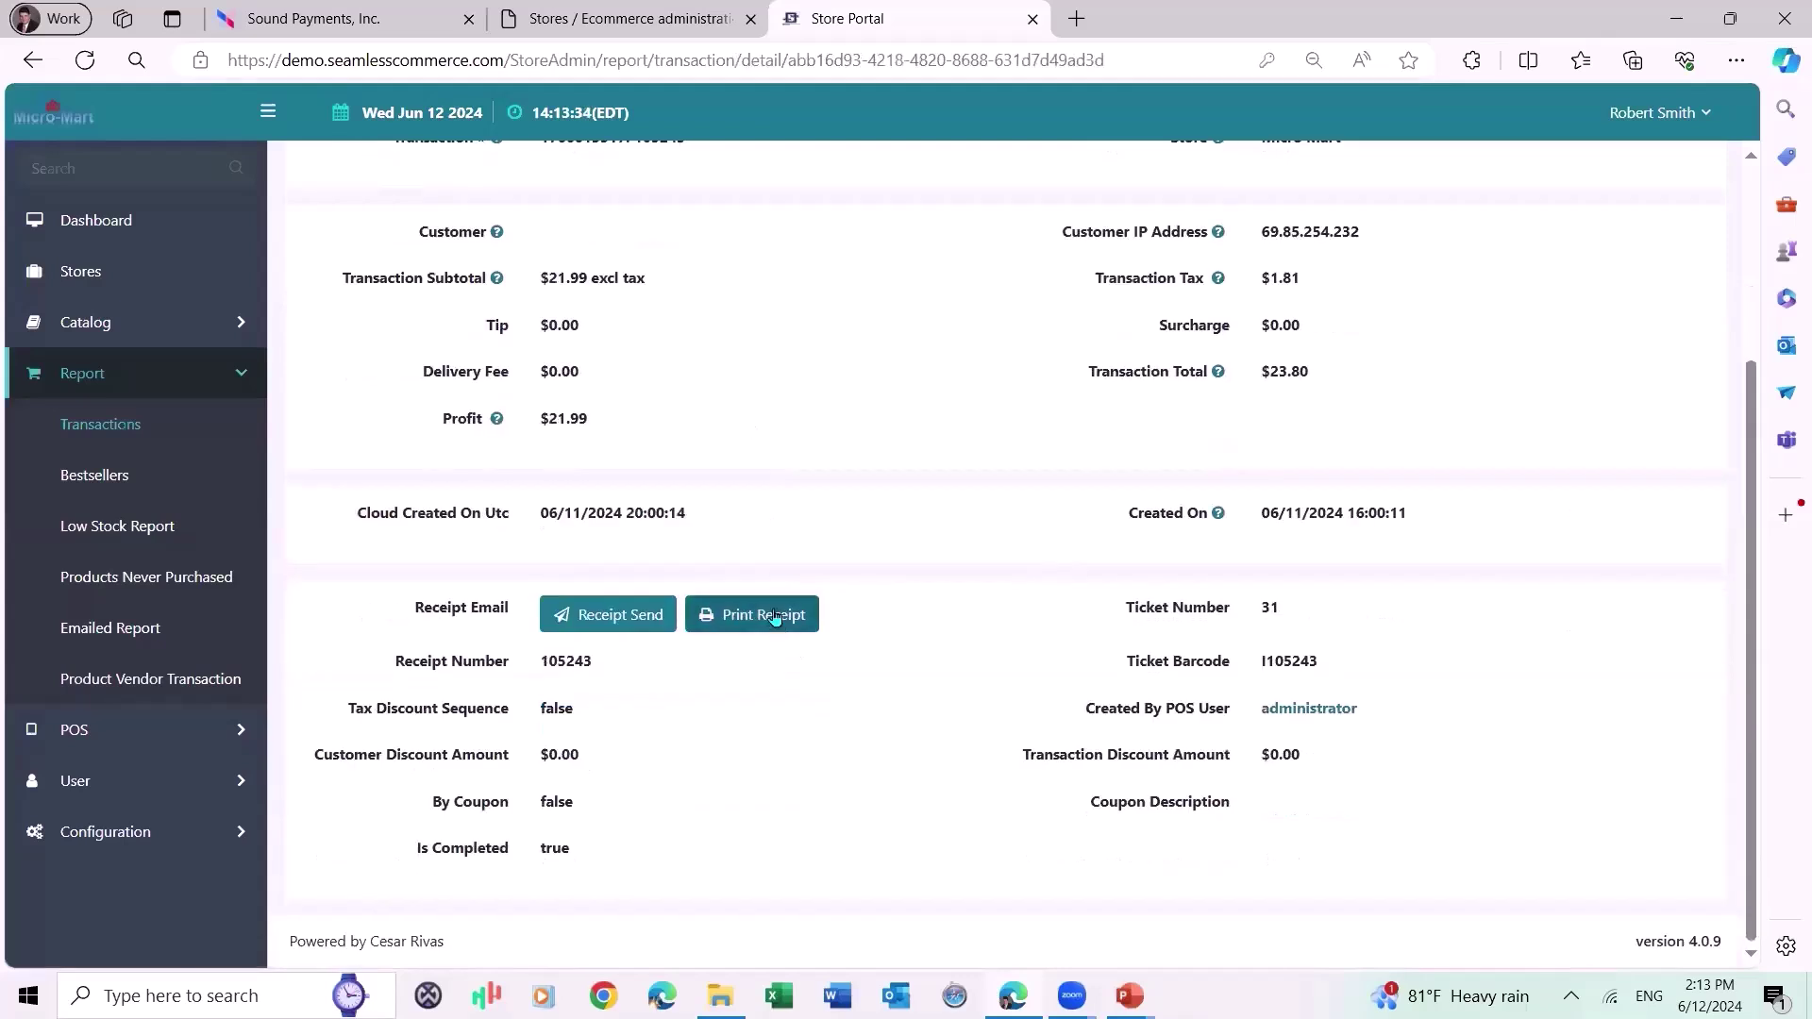
# Generate the transaction's printable receipt and open the downloaded PDF to review its full contents.
pyautogui.click(775, 617)
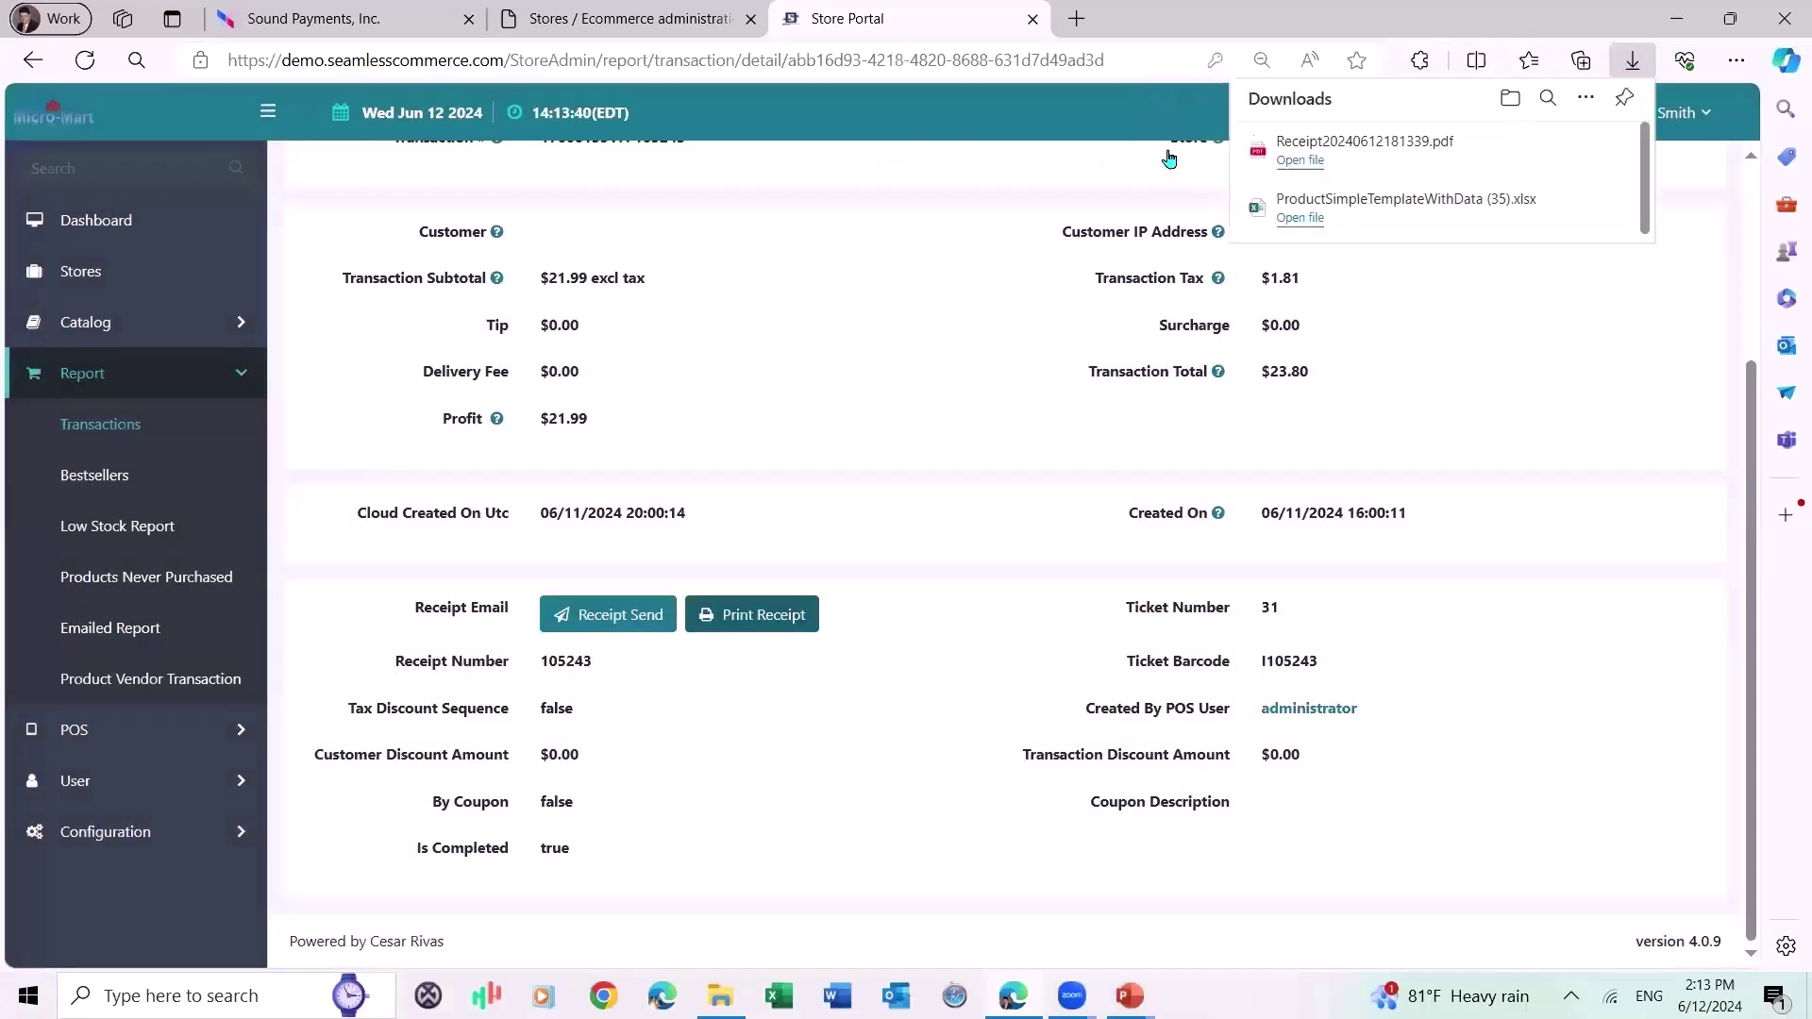
pyautogui.click(1301, 161)
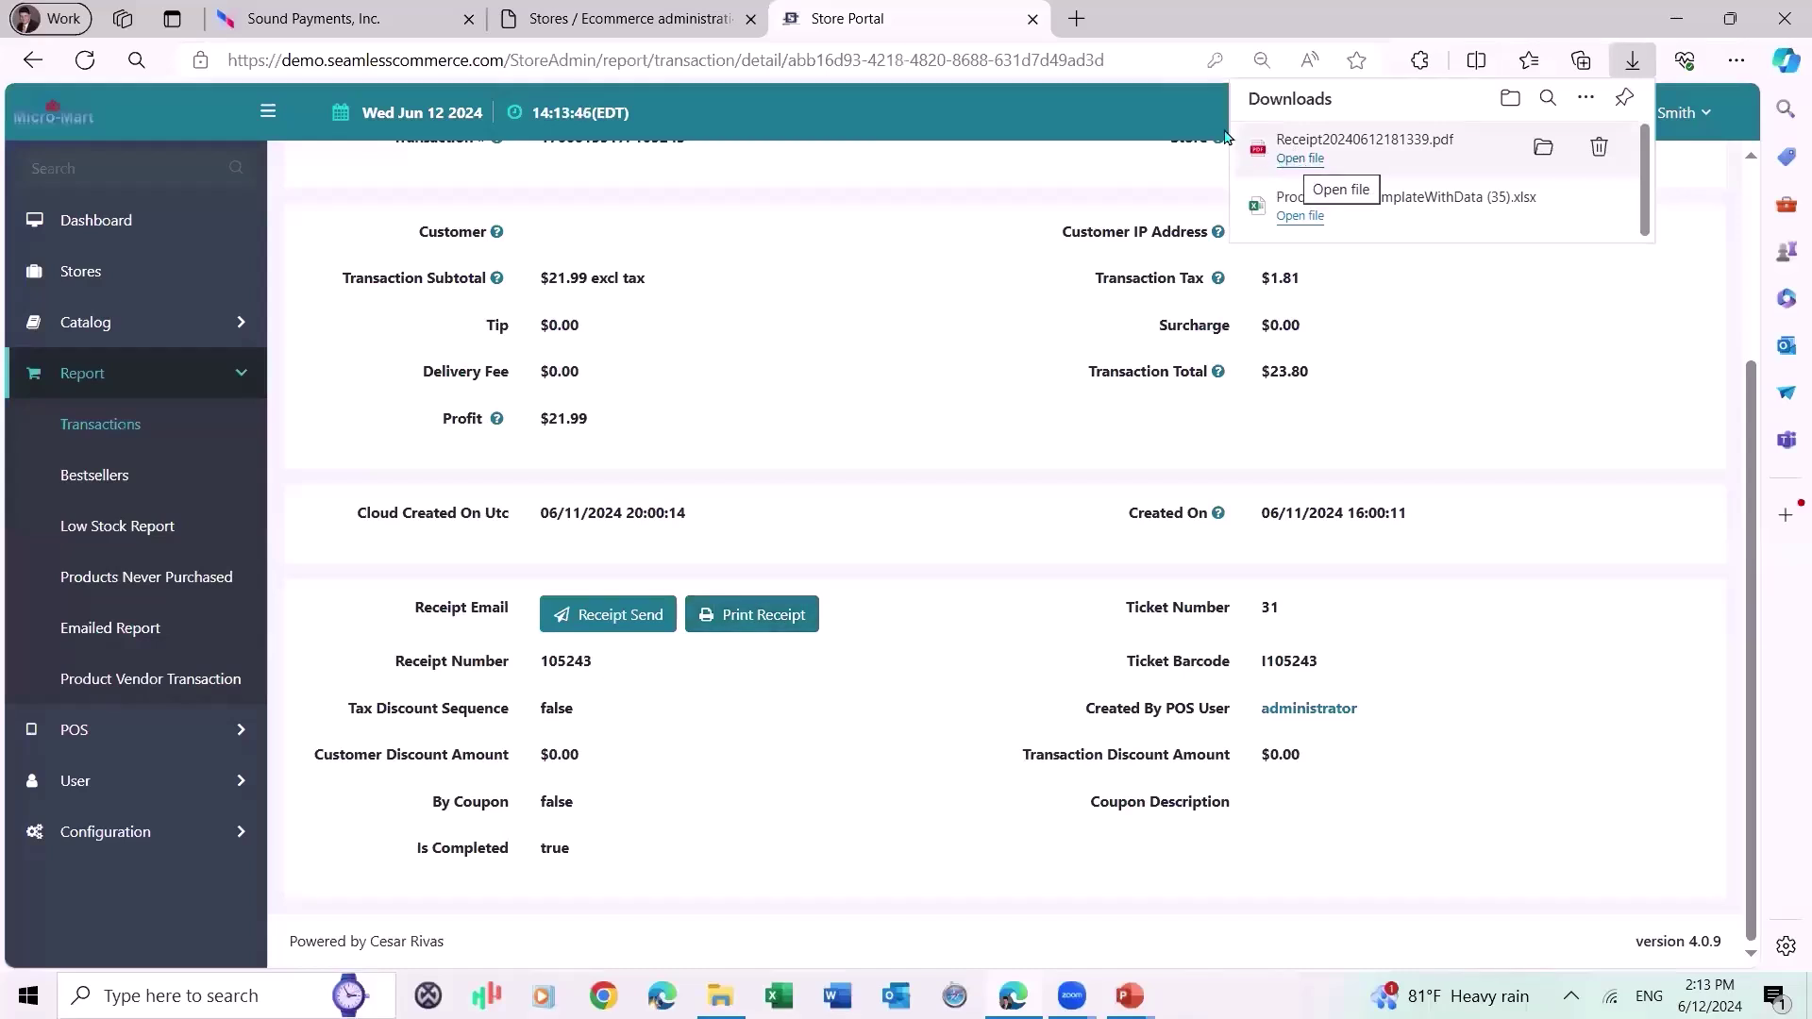
pyautogui.click(1297, 160)
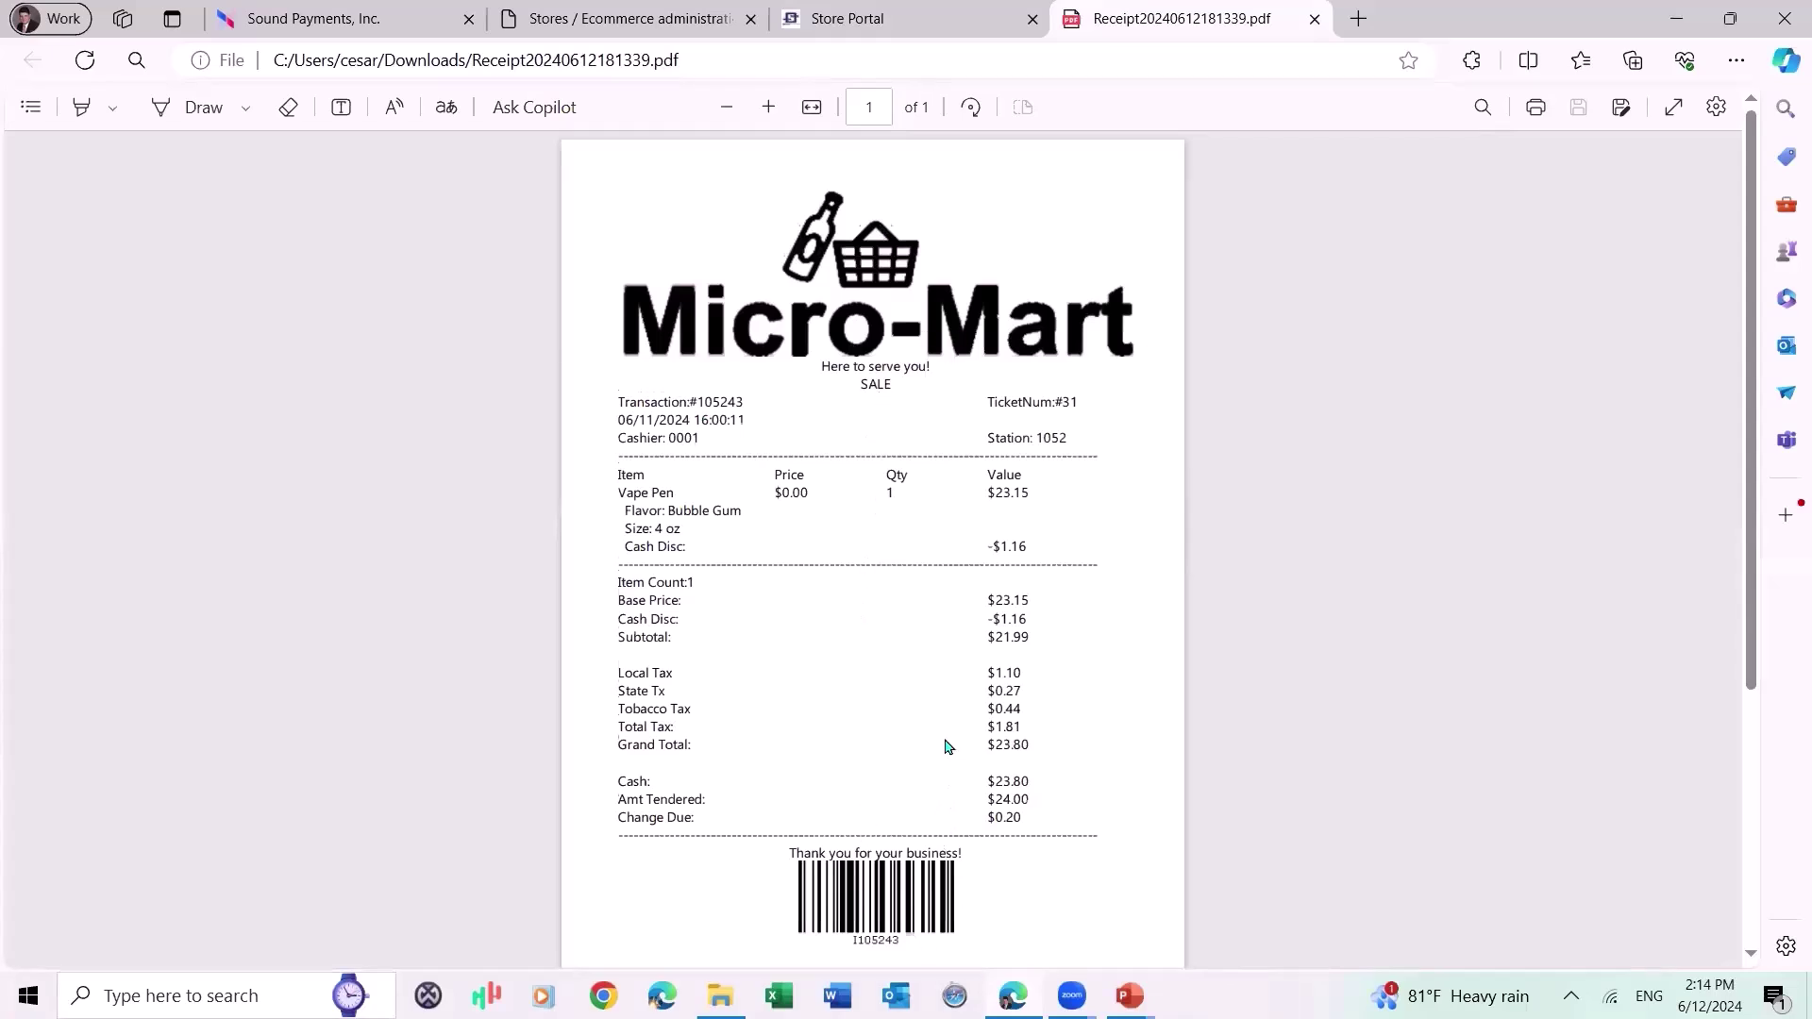
pyautogui.scroll(-3, 946, 745)
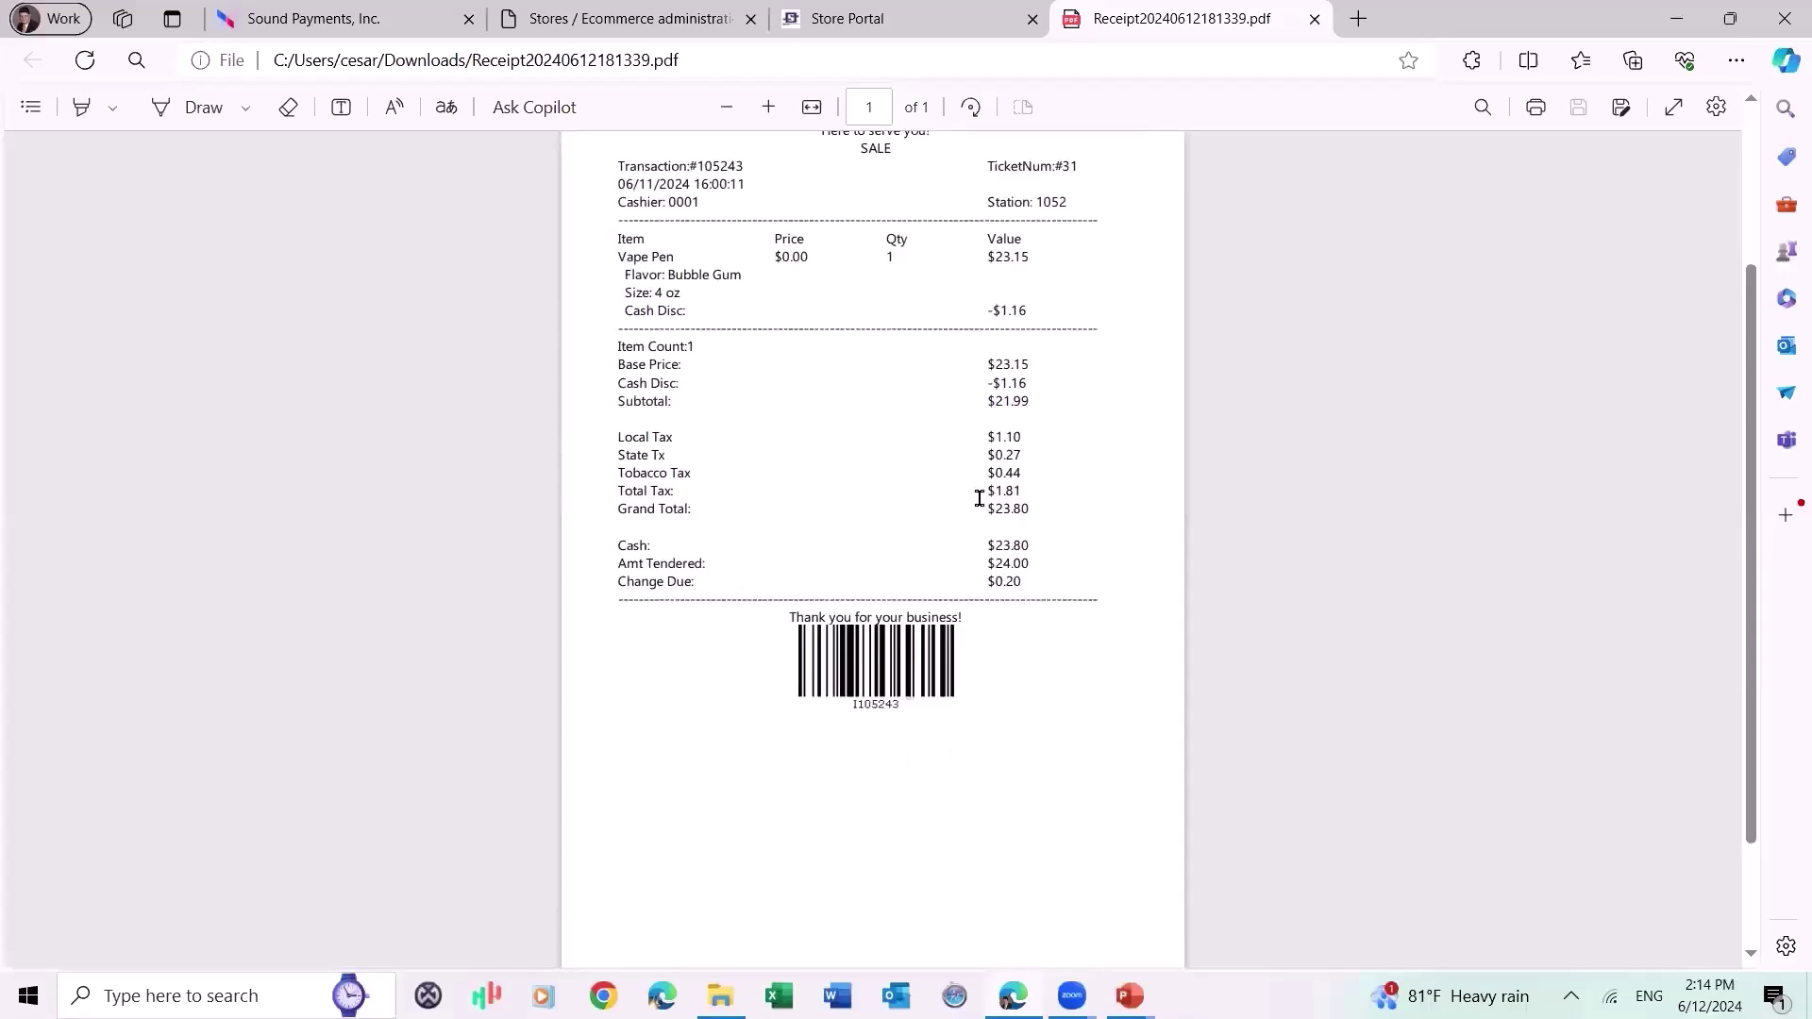
pyautogui.scroll(3, 710, 538)
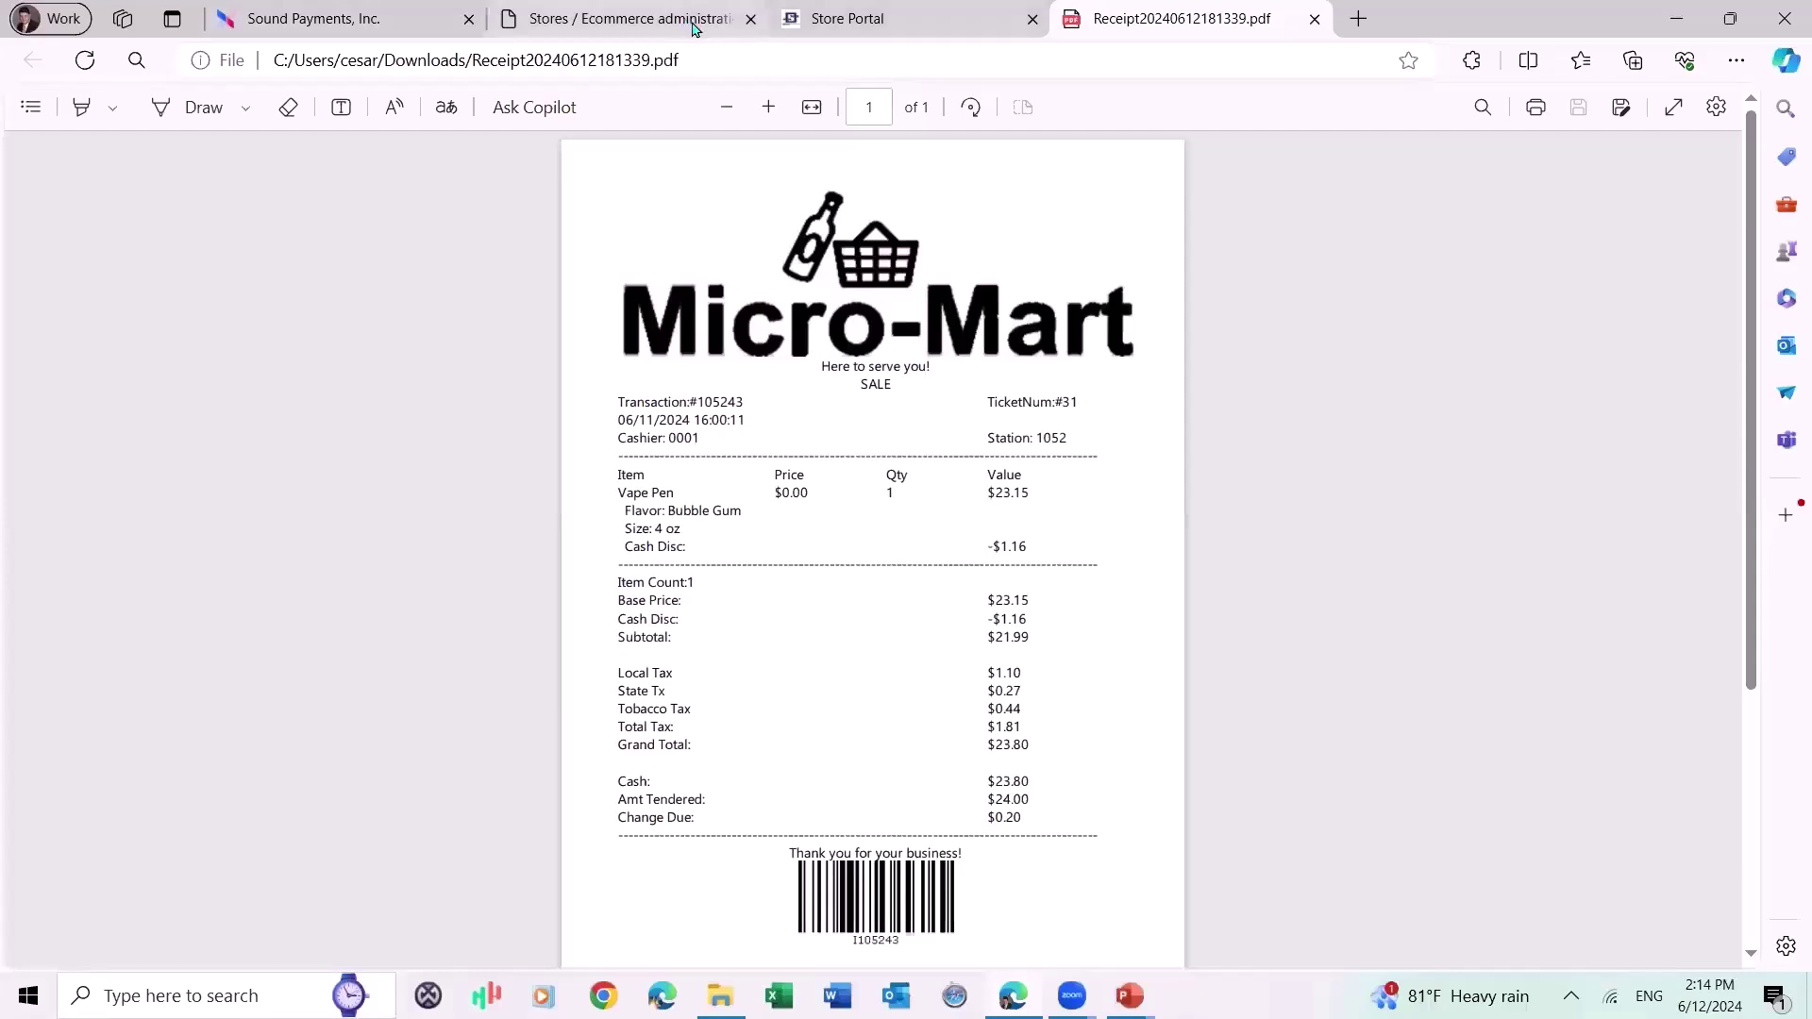
# Return to the Transactions report, export it to Excel as Transaction Details and open the downloaded workbook.
pyautogui.click(836, 19)
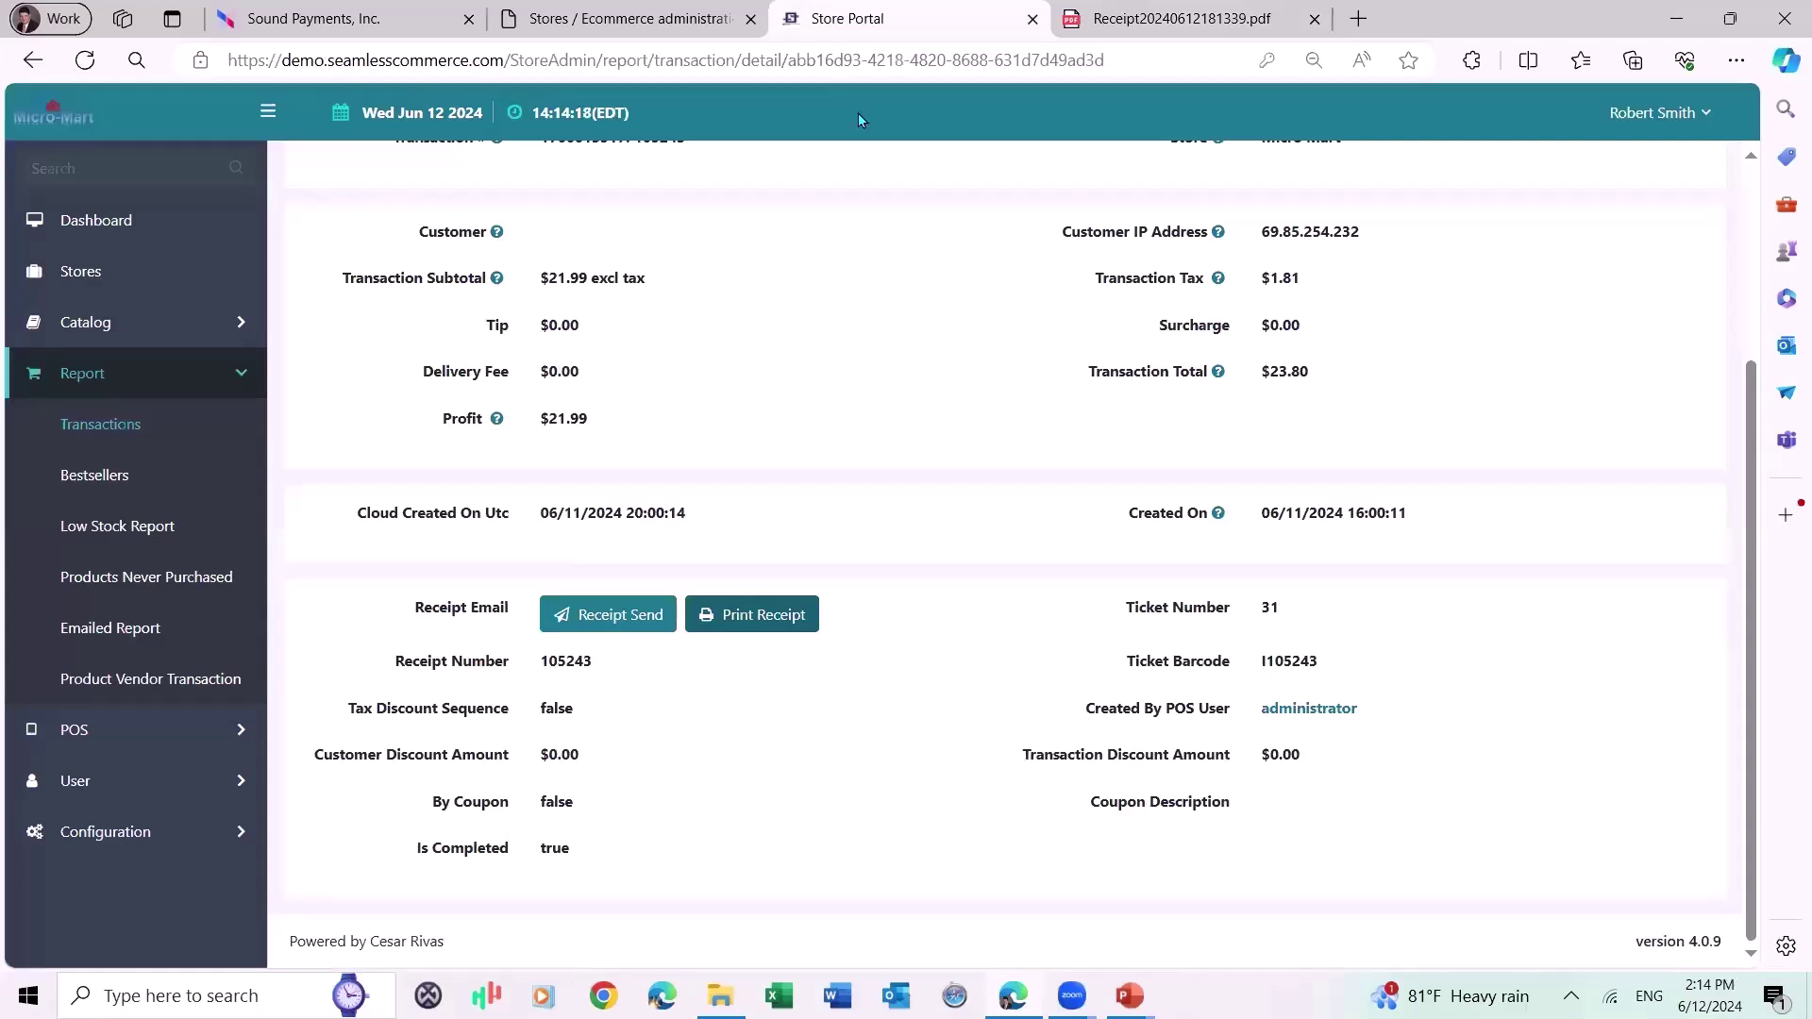
pyautogui.scroll(3, 352, 222)
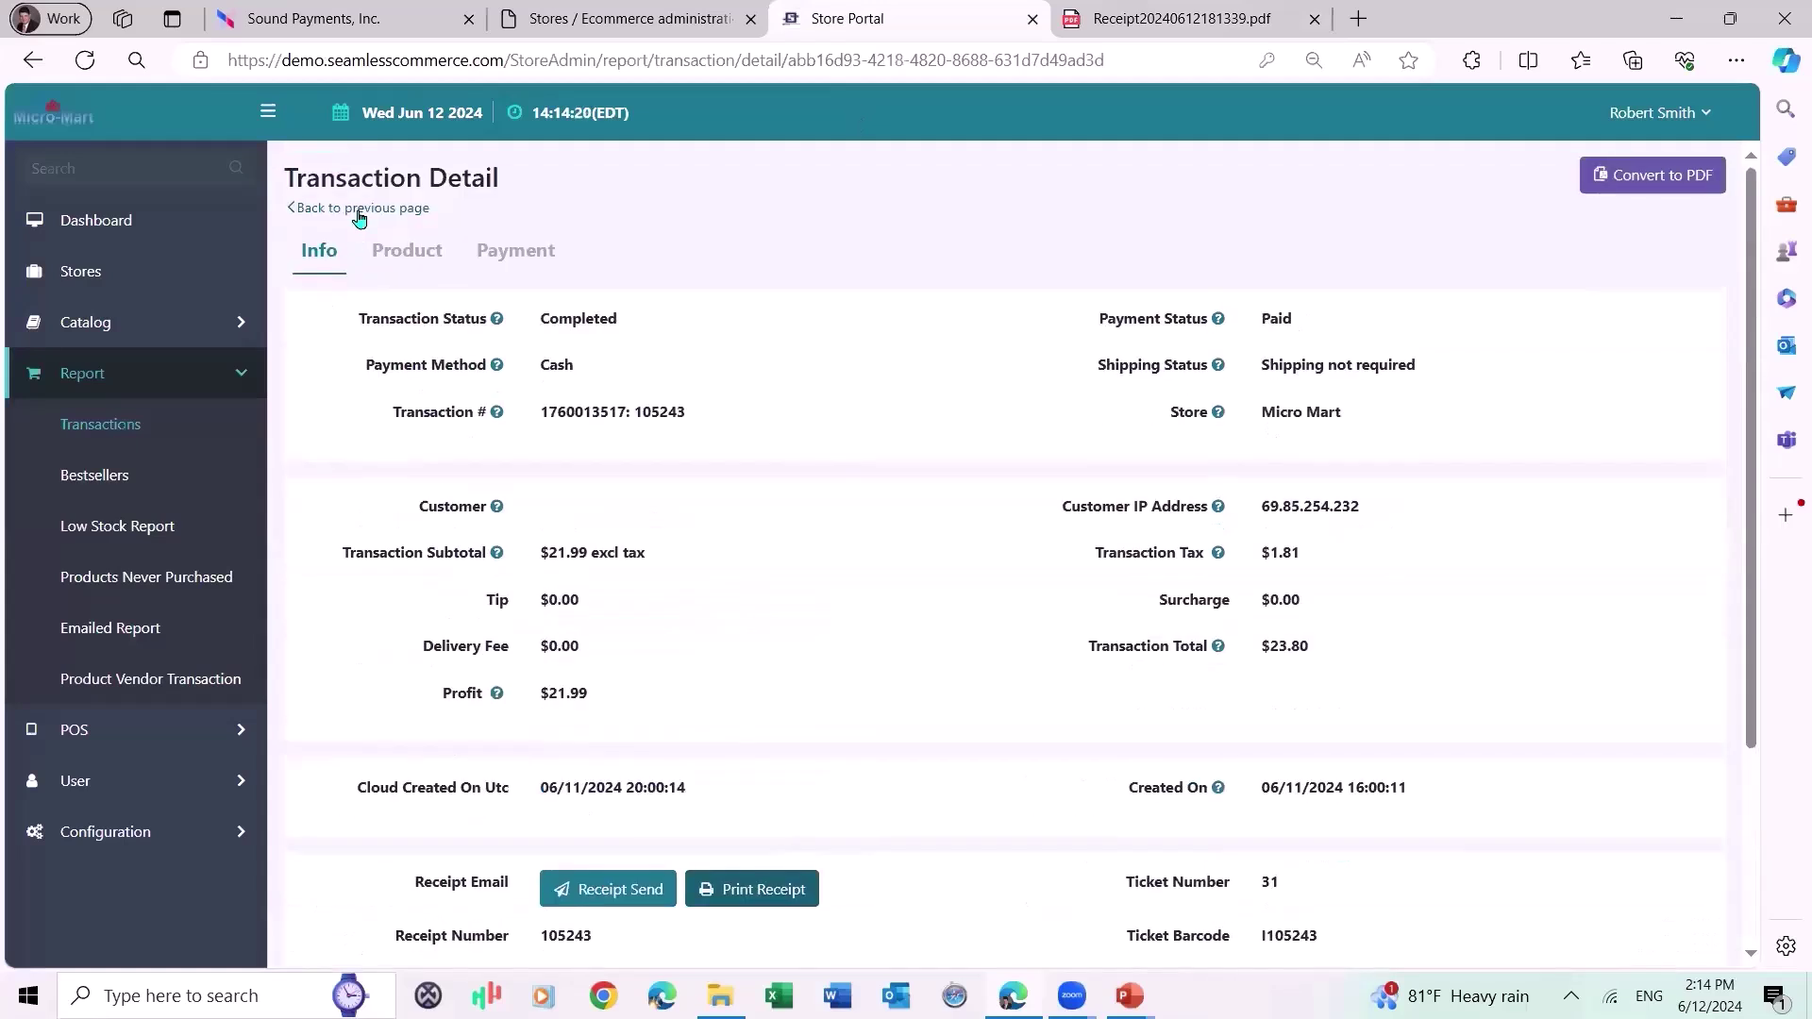
pyautogui.click(360, 209)
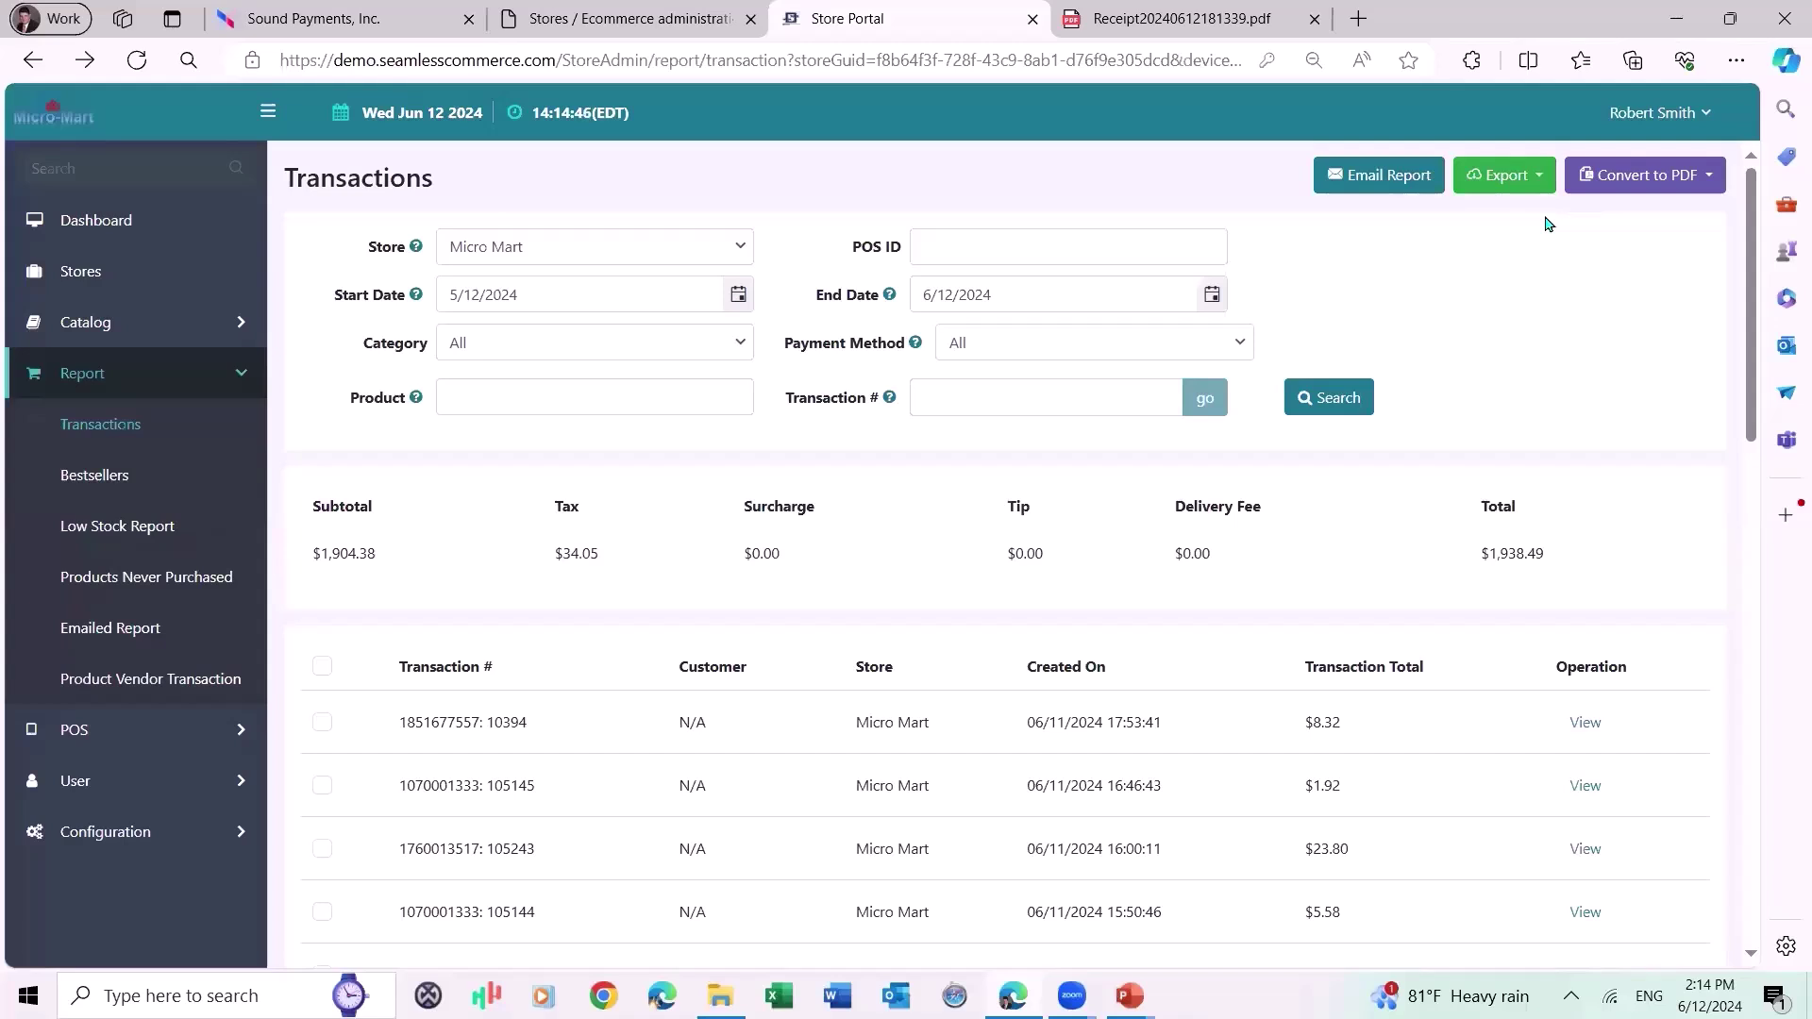
pyautogui.click(1539, 176)
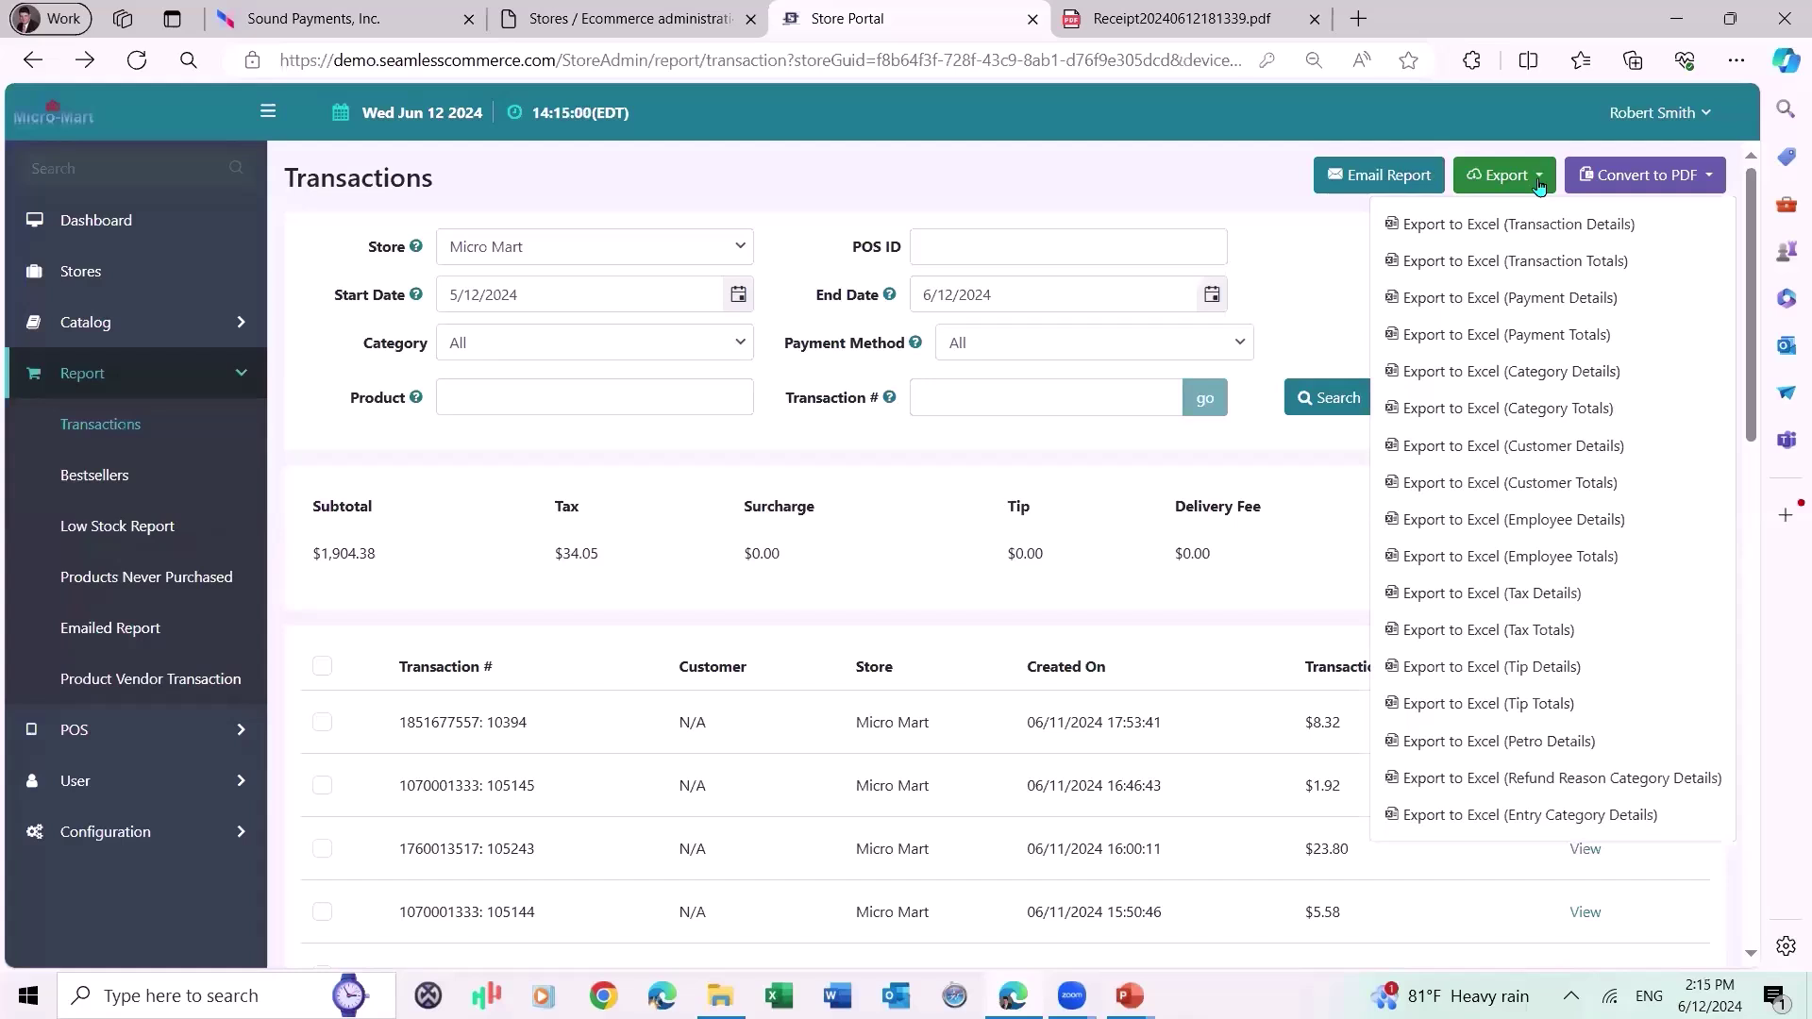
pyautogui.click(1570, 224)
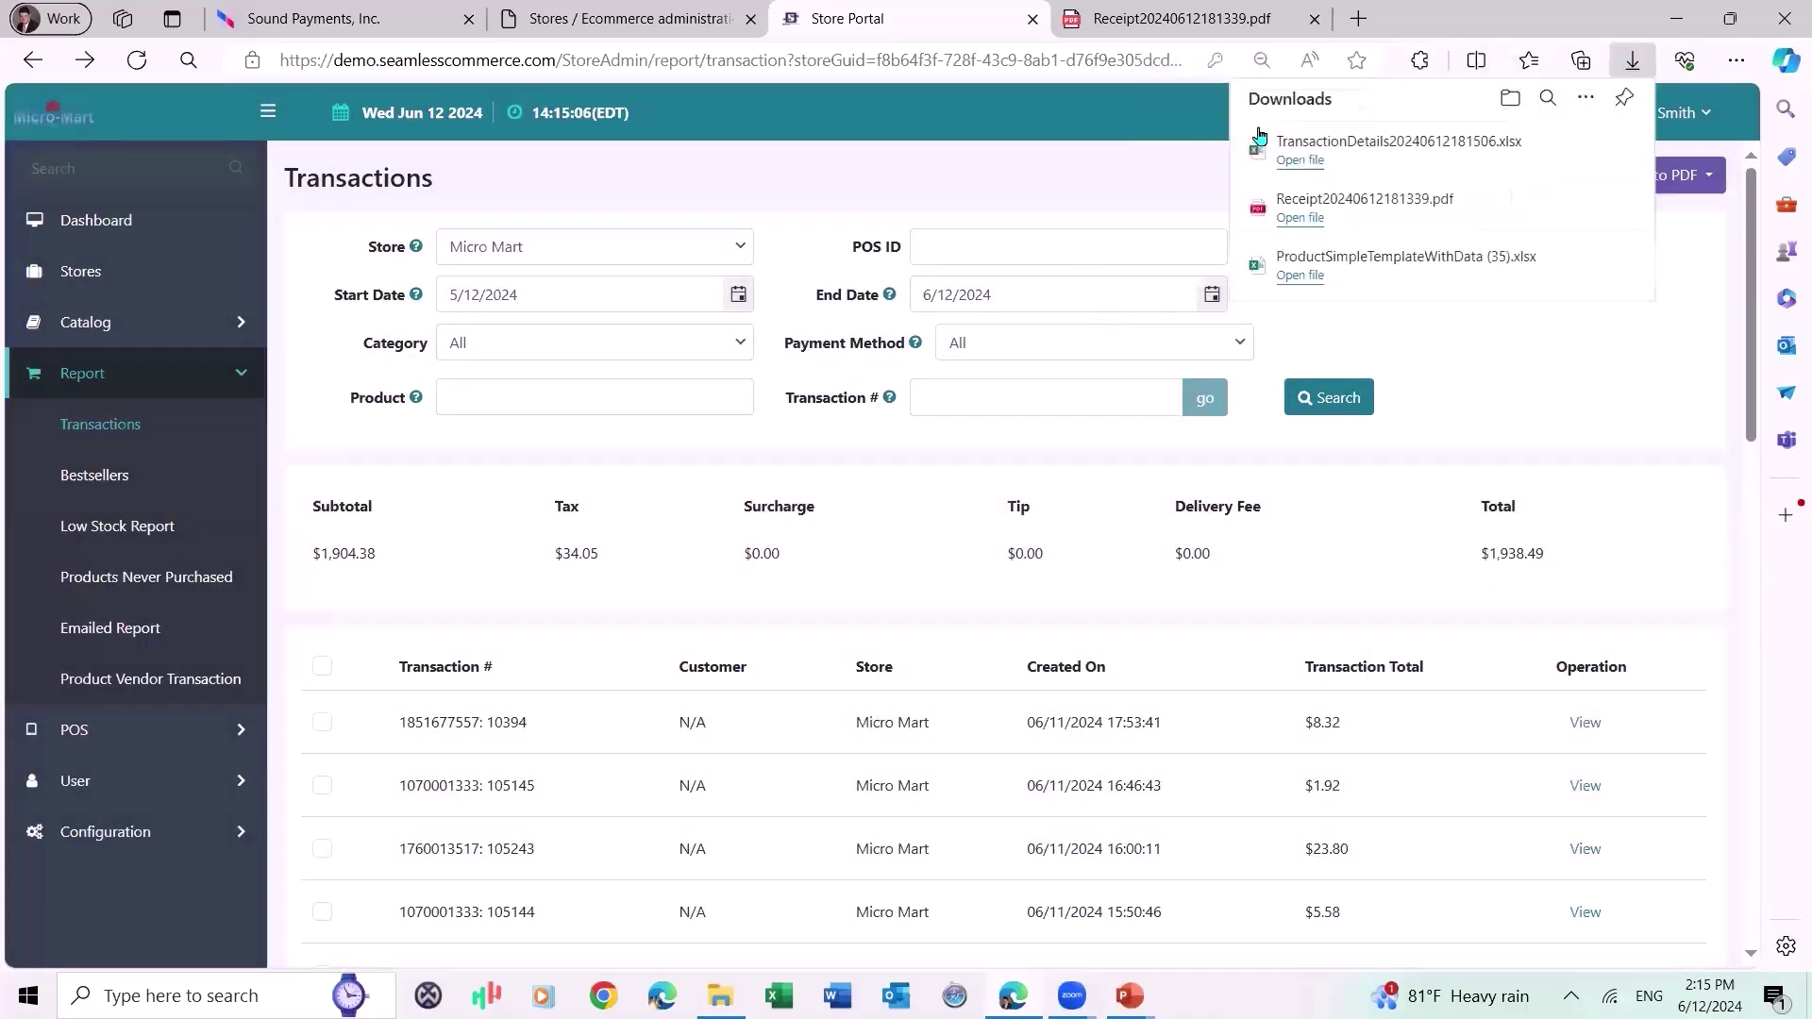
pyautogui.click(1301, 161)
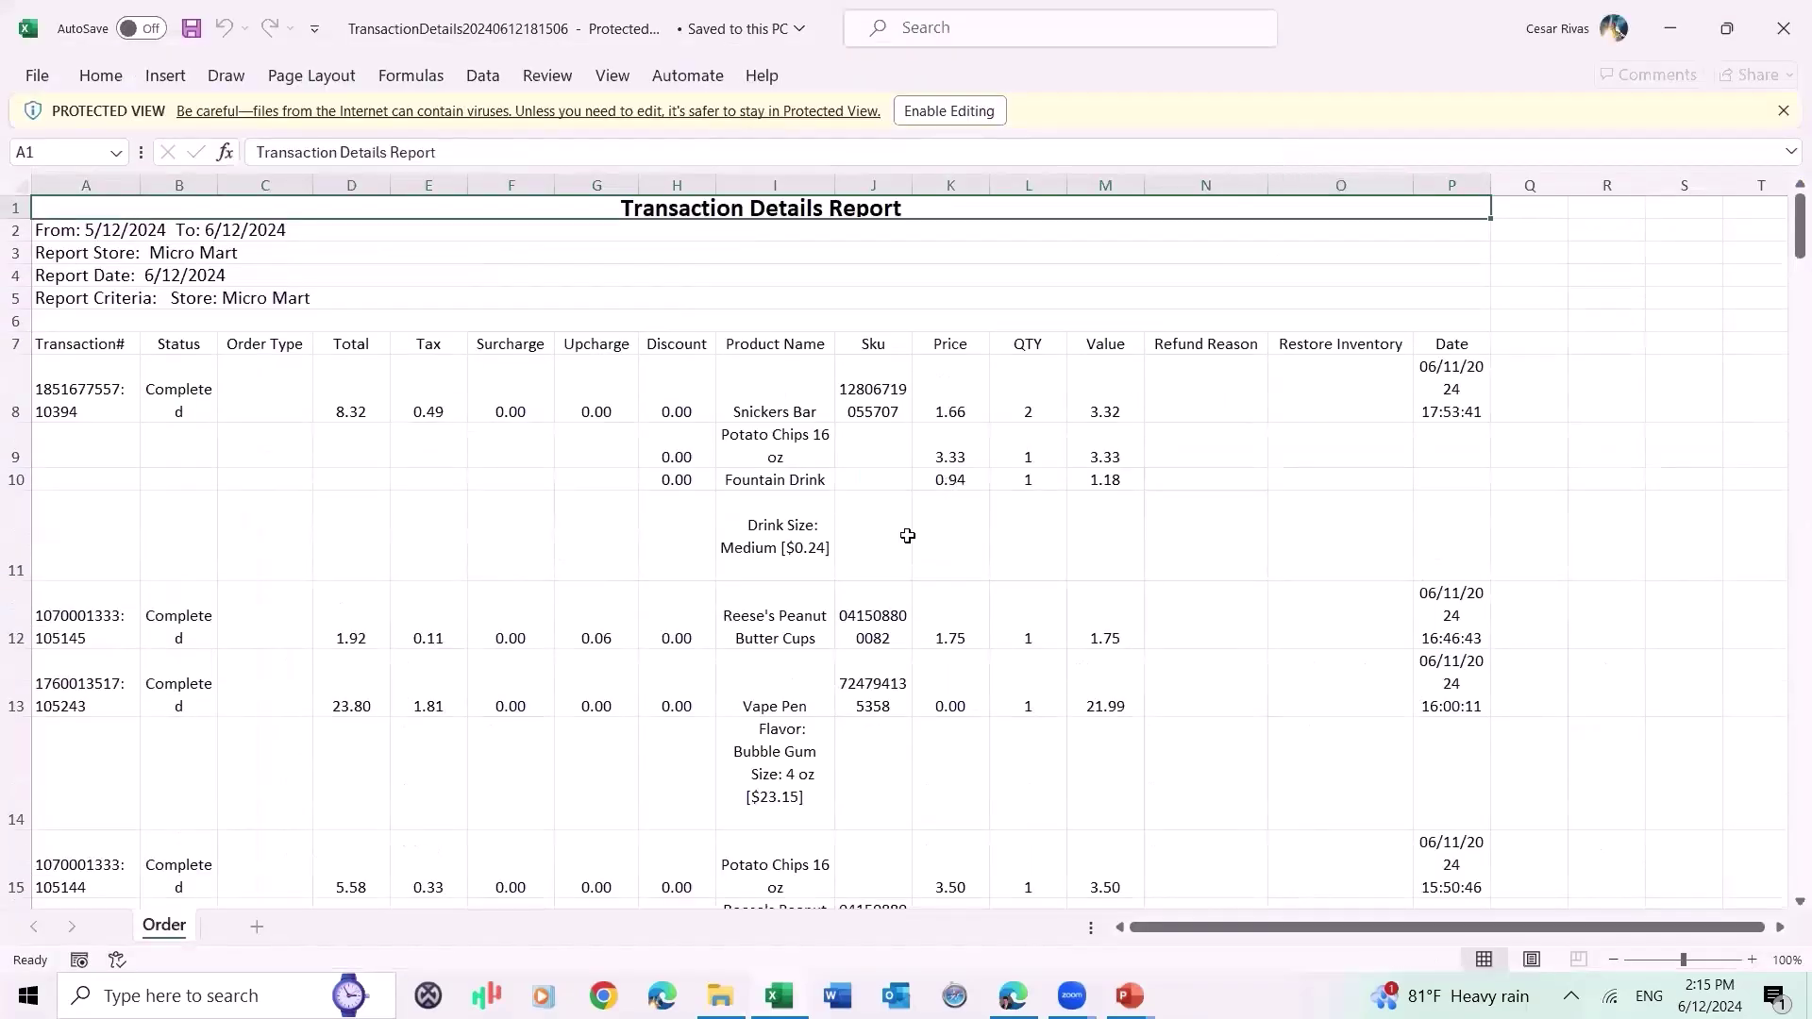
# Examine the products, modifiers and prices listed for each transaction in the Transaction Details workbook.
pyautogui.scroll(-2, 906, 534)
pyautogui.scroll(-2, 755, 522)
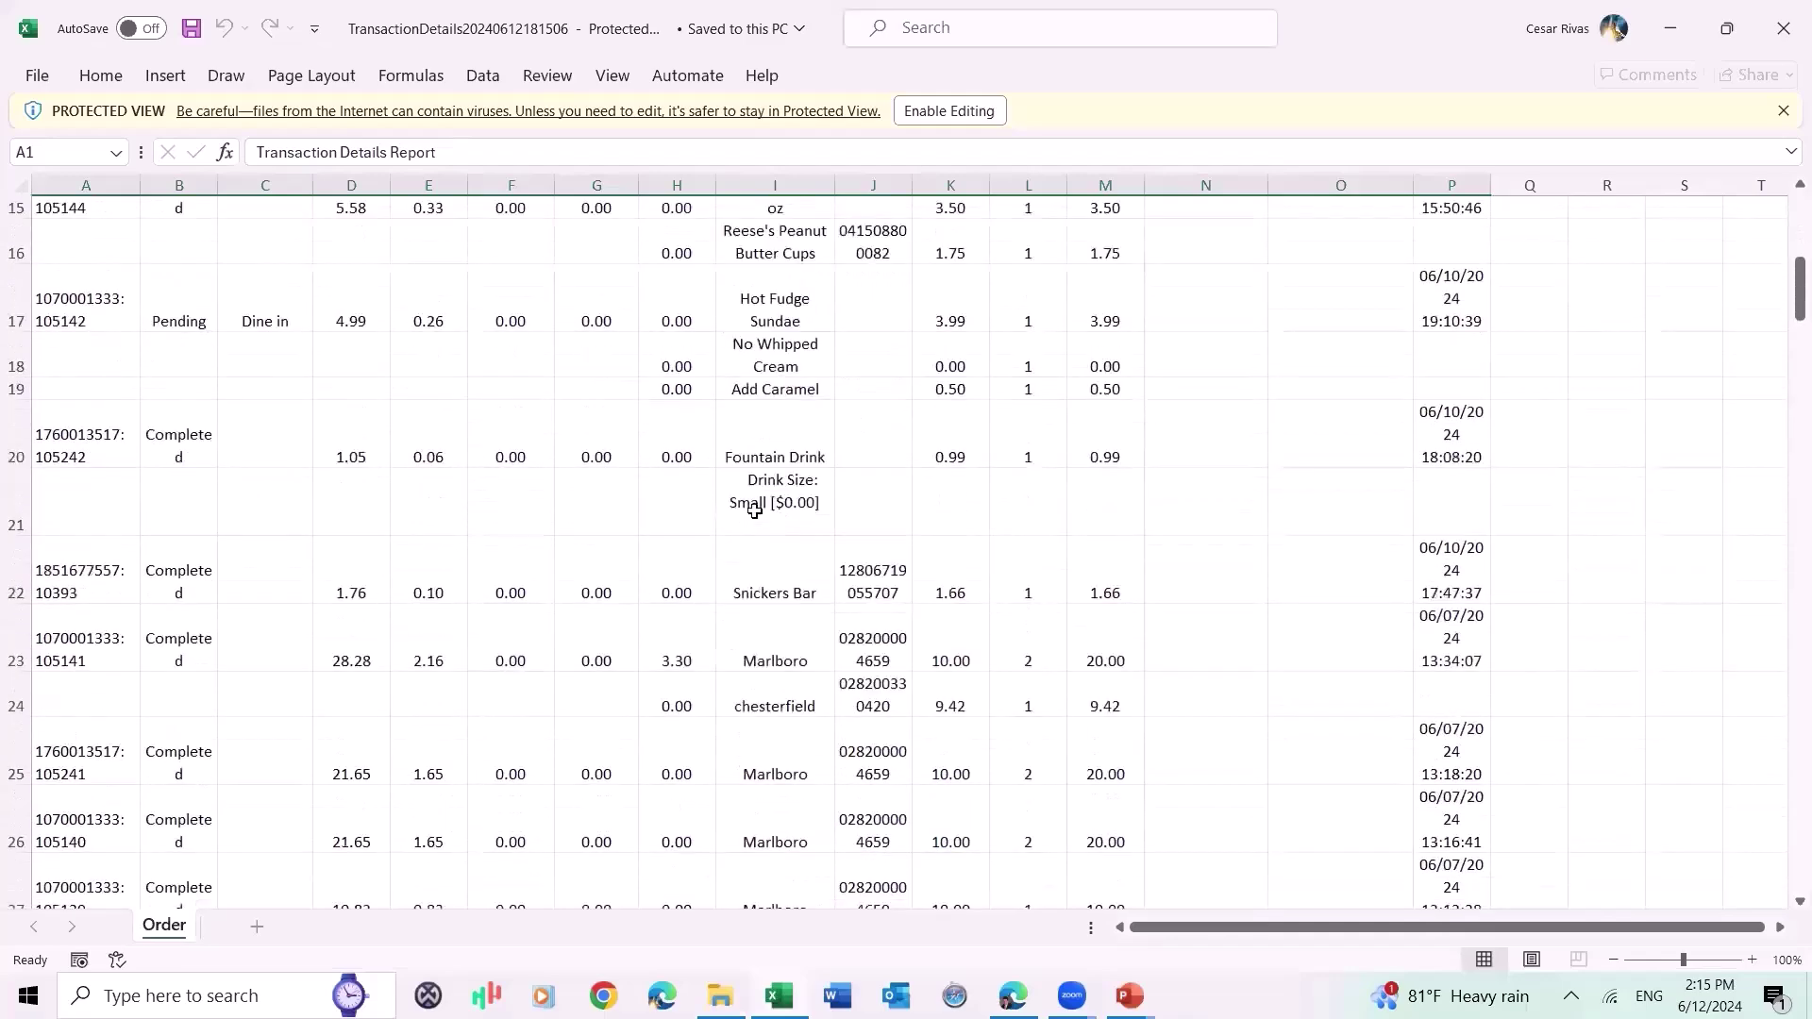
pyautogui.scroll(-3, 755, 510)
pyautogui.scroll(-2, 757, 507)
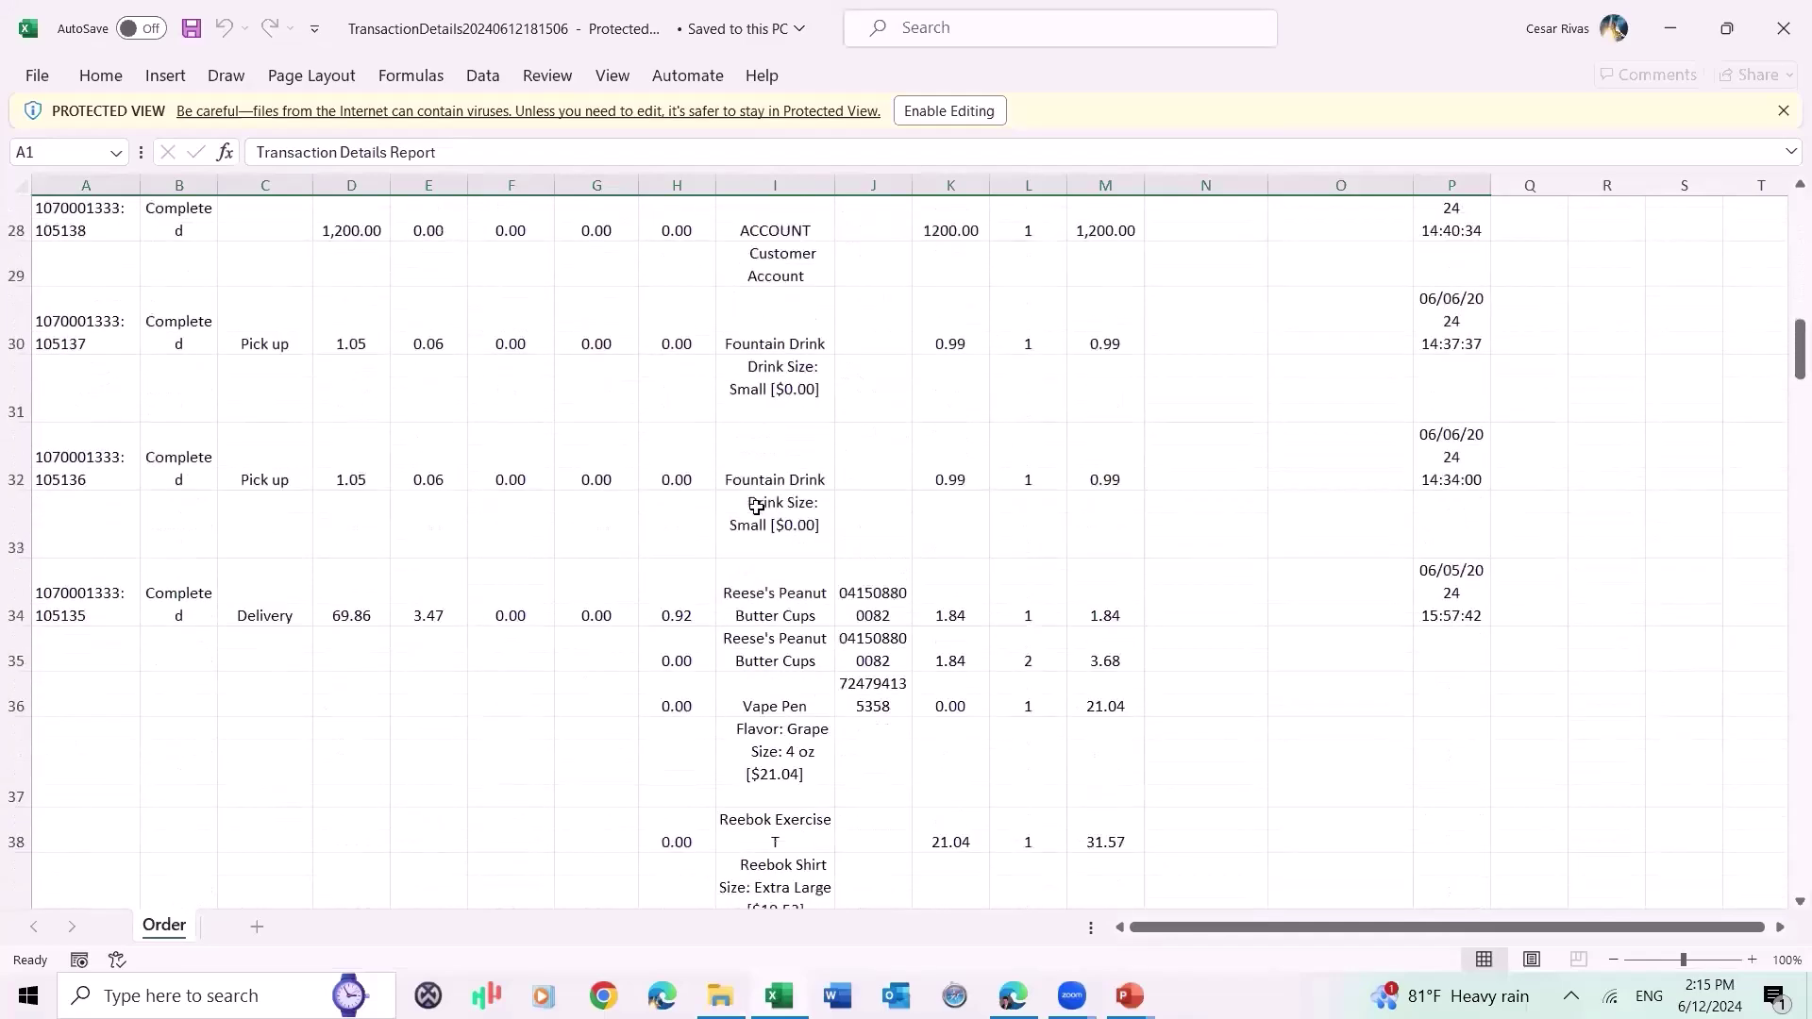
pyautogui.scroll(-3, 755, 510)
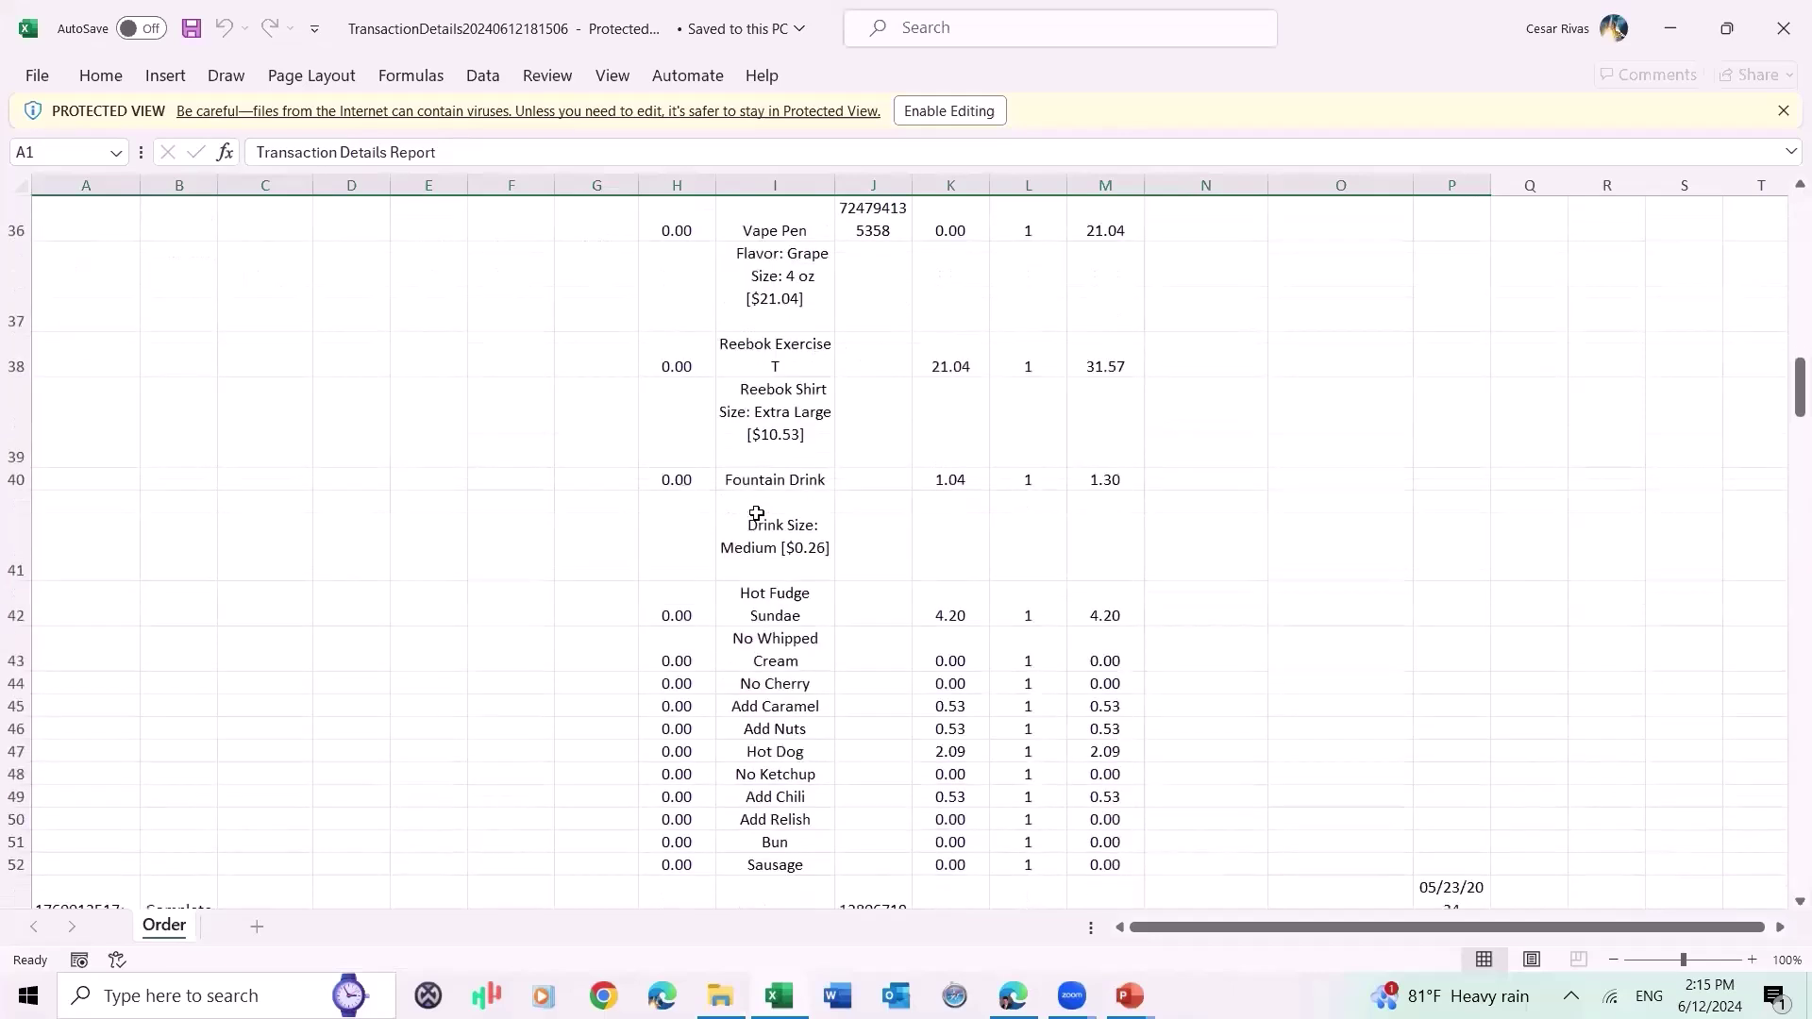
pyautogui.scroll(-1, 514, 658)
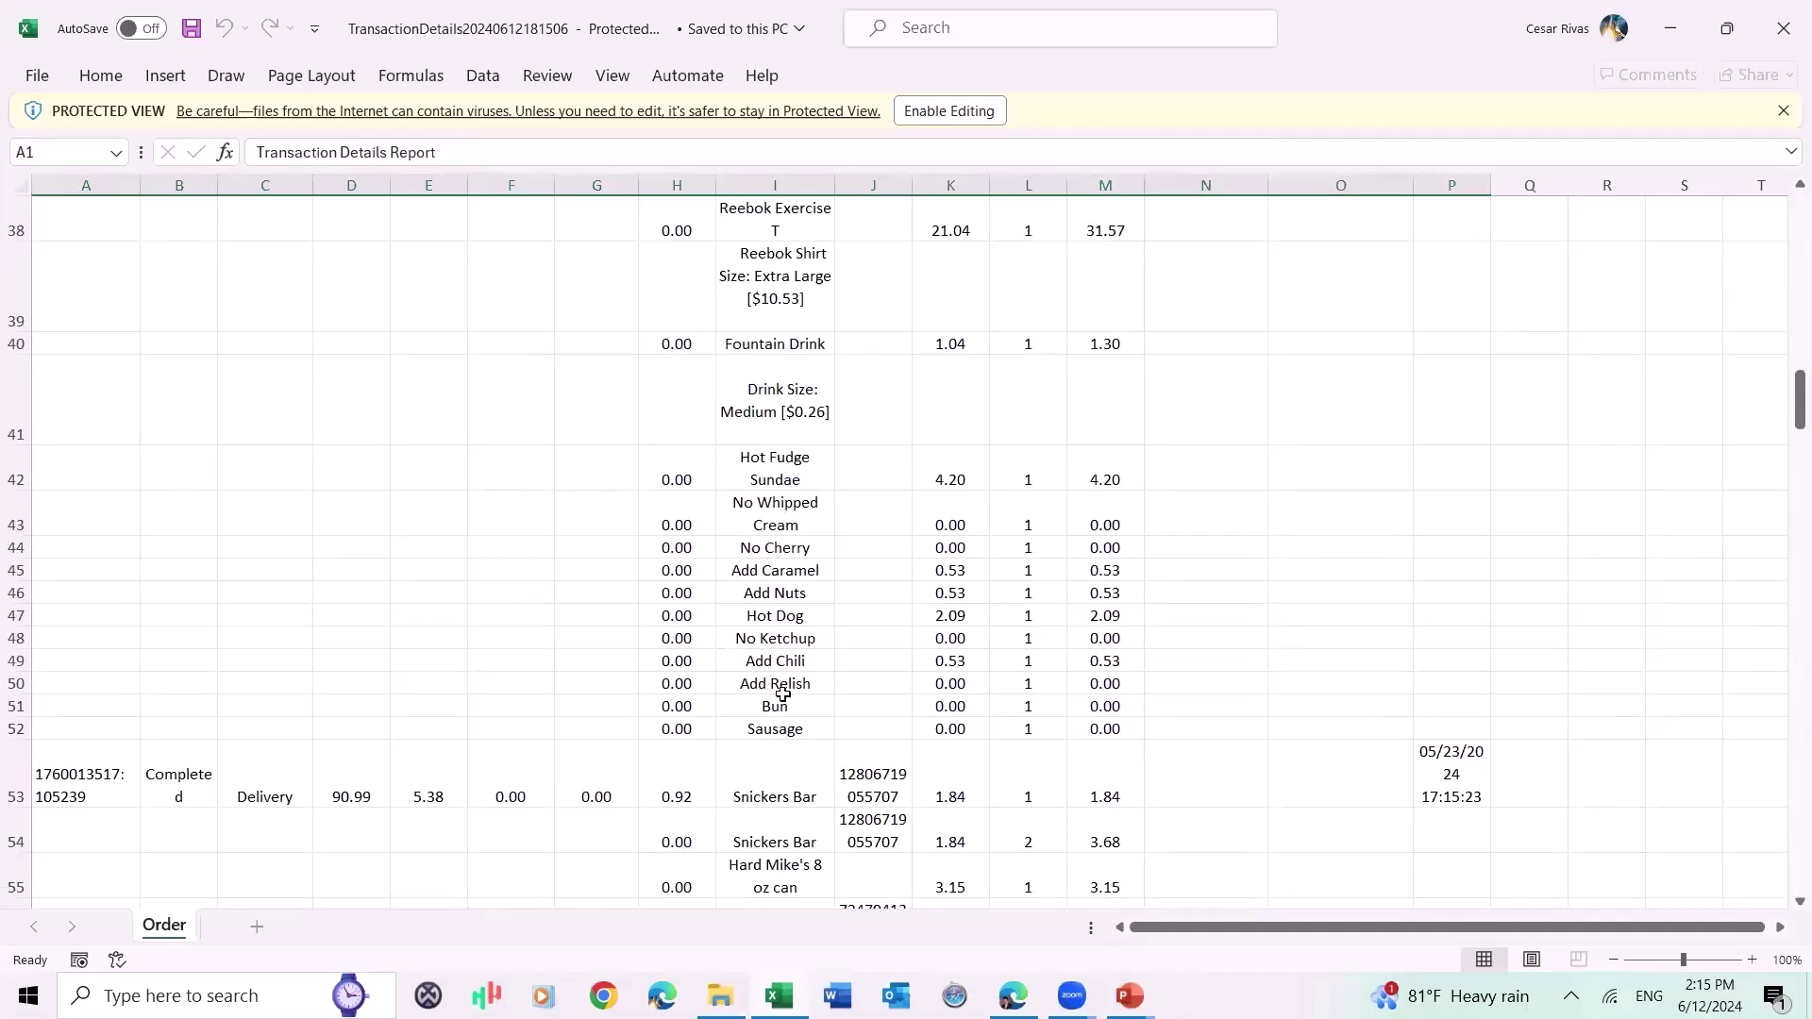
pyautogui.click(960, 516)
pyautogui.click(965, 548)
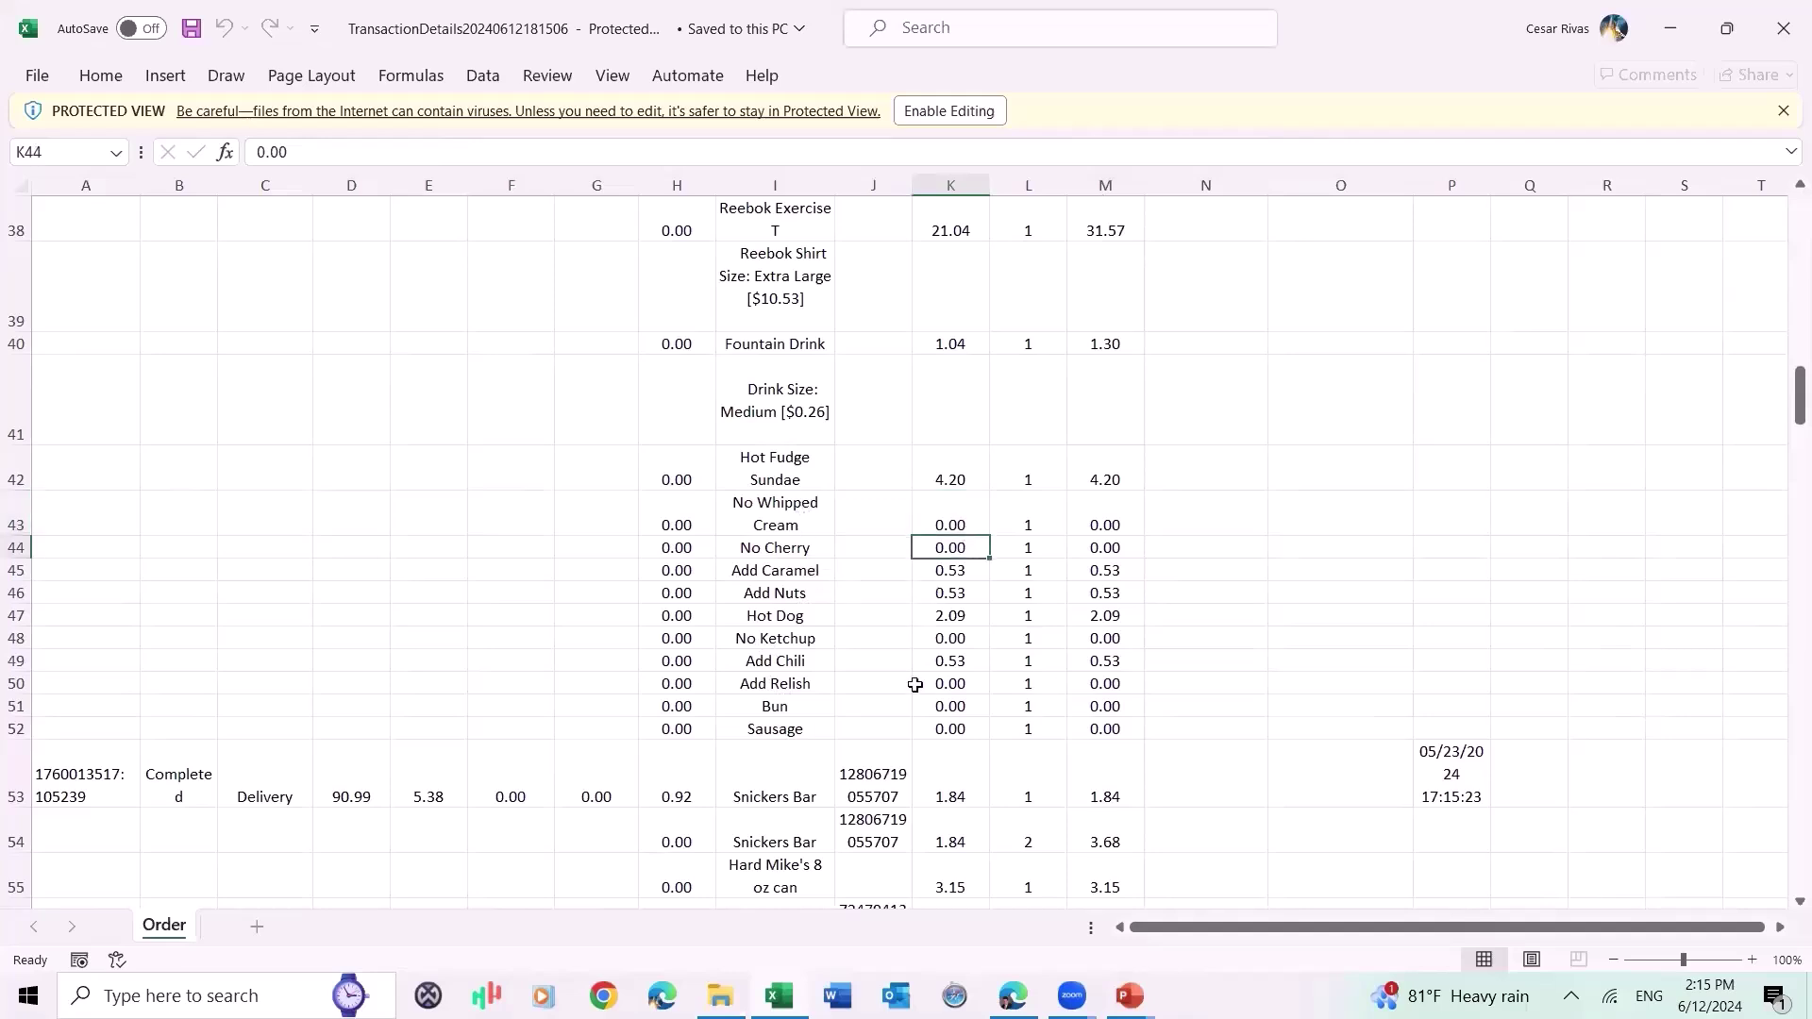
pyautogui.scroll(7, 703, 676)
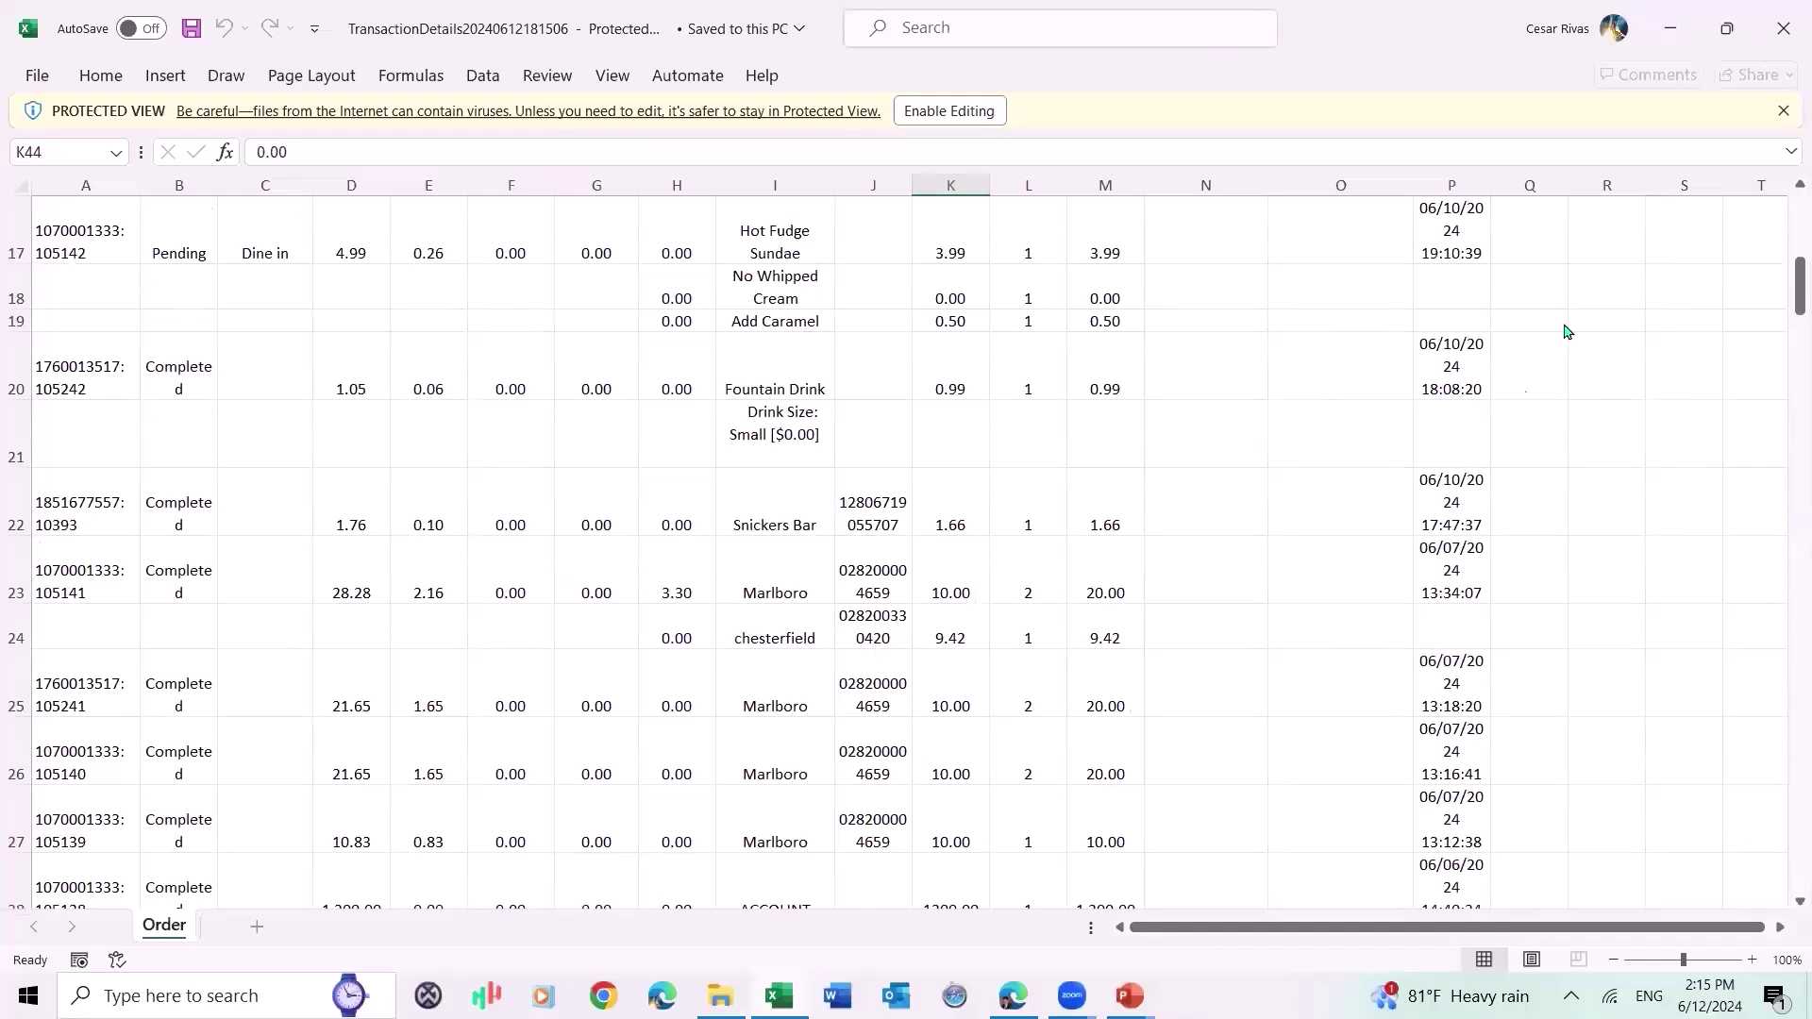
# Switch back to the store portal, export the report to Excel as Transaction Totals and open the downloaded workbook.
pyautogui.hotkey('alt', 'Tab')
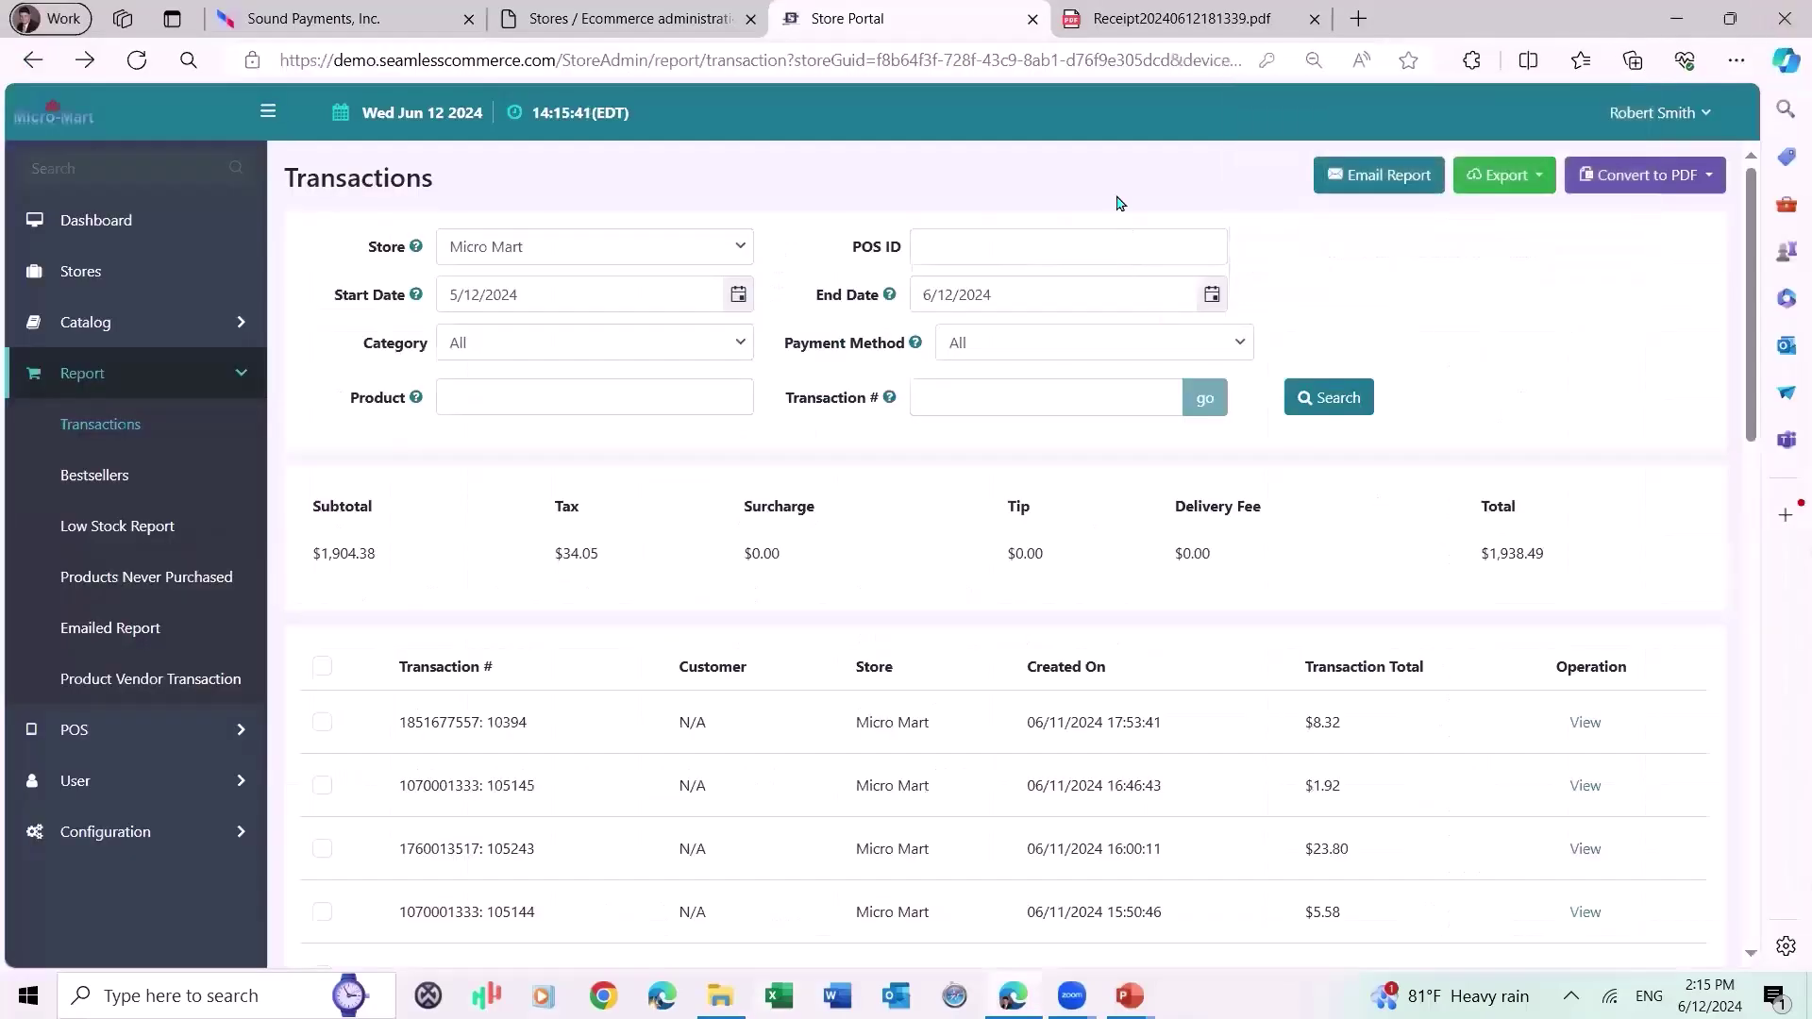
pyautogui.click(1538, 175)
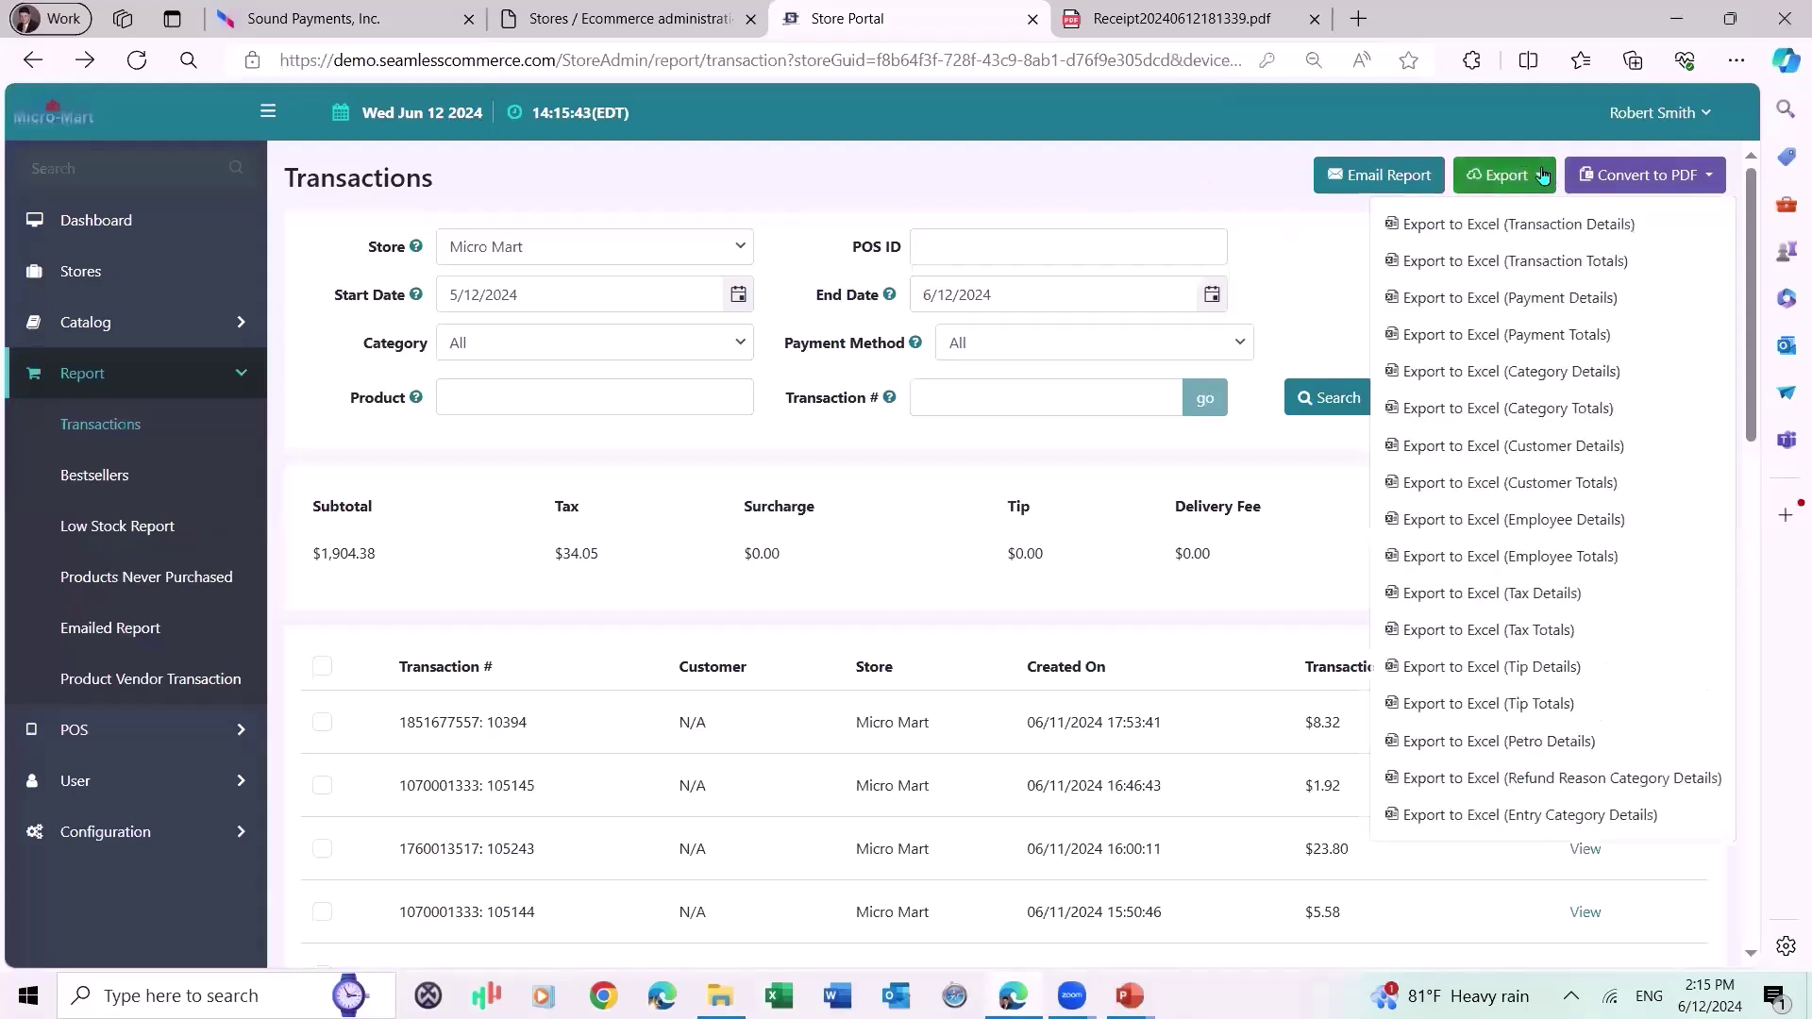
pyautogui.click(1510, 268)
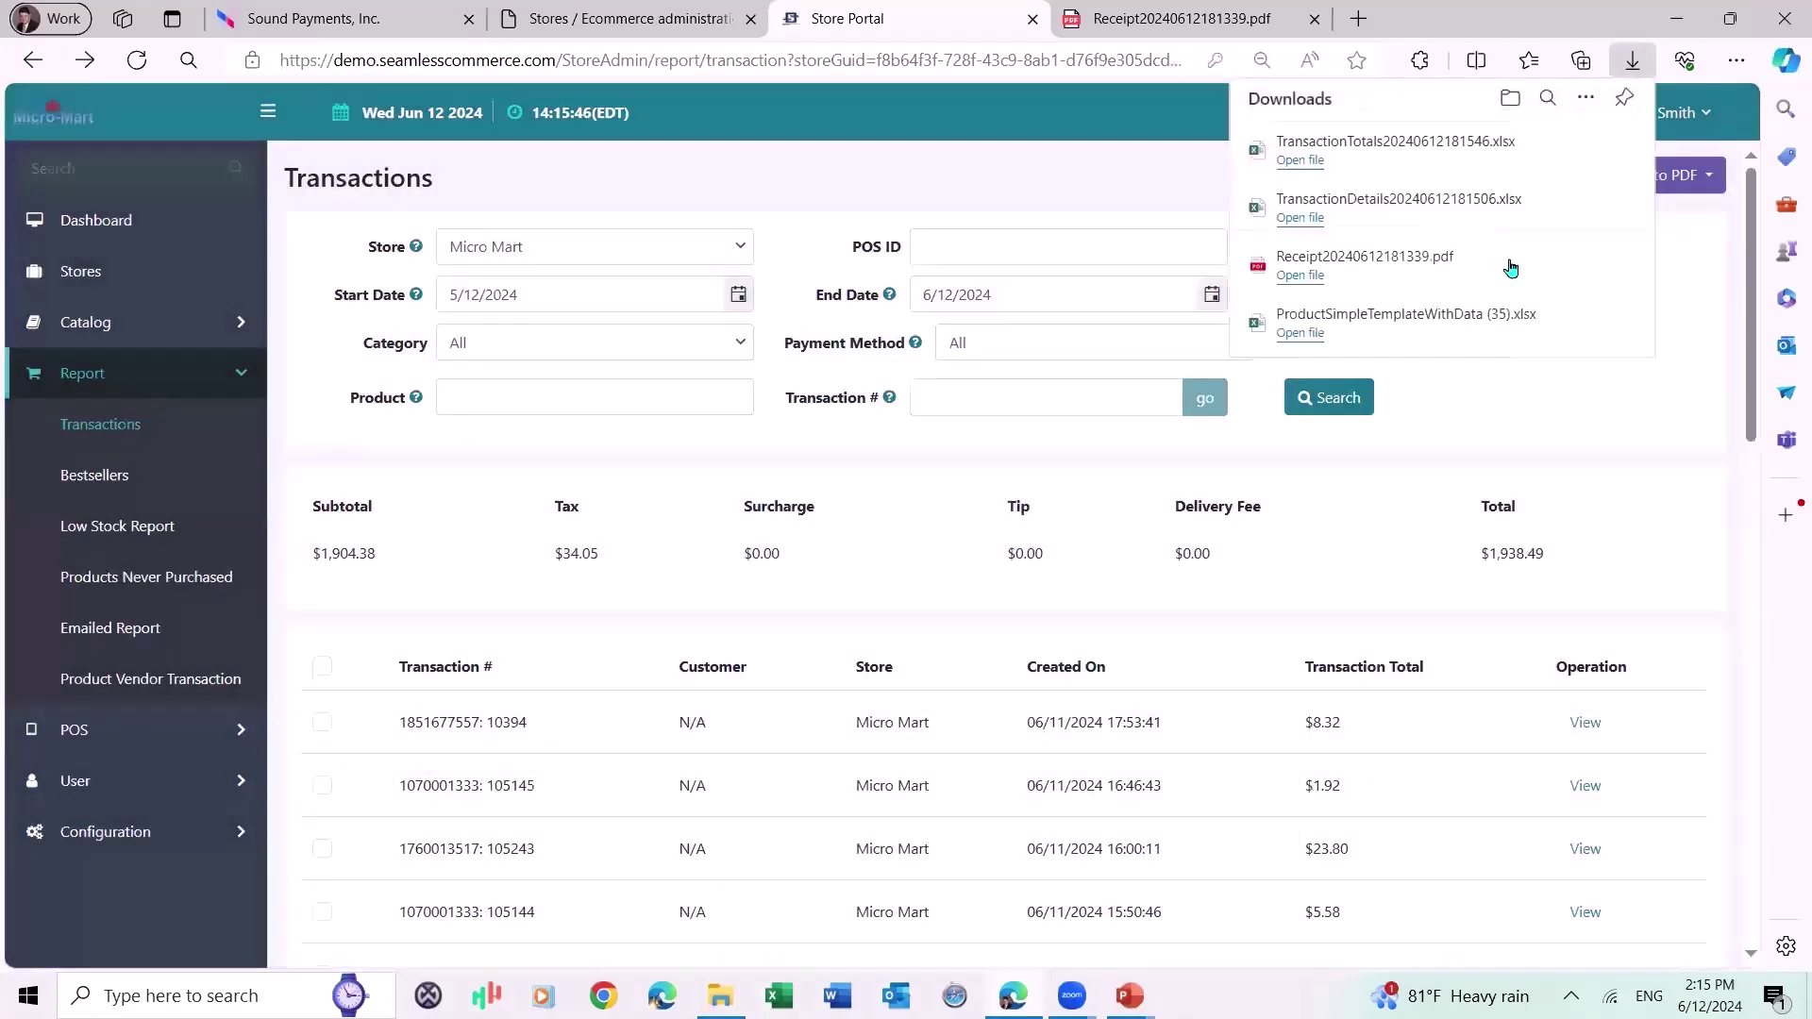
pyautogui.click(1305, 166)
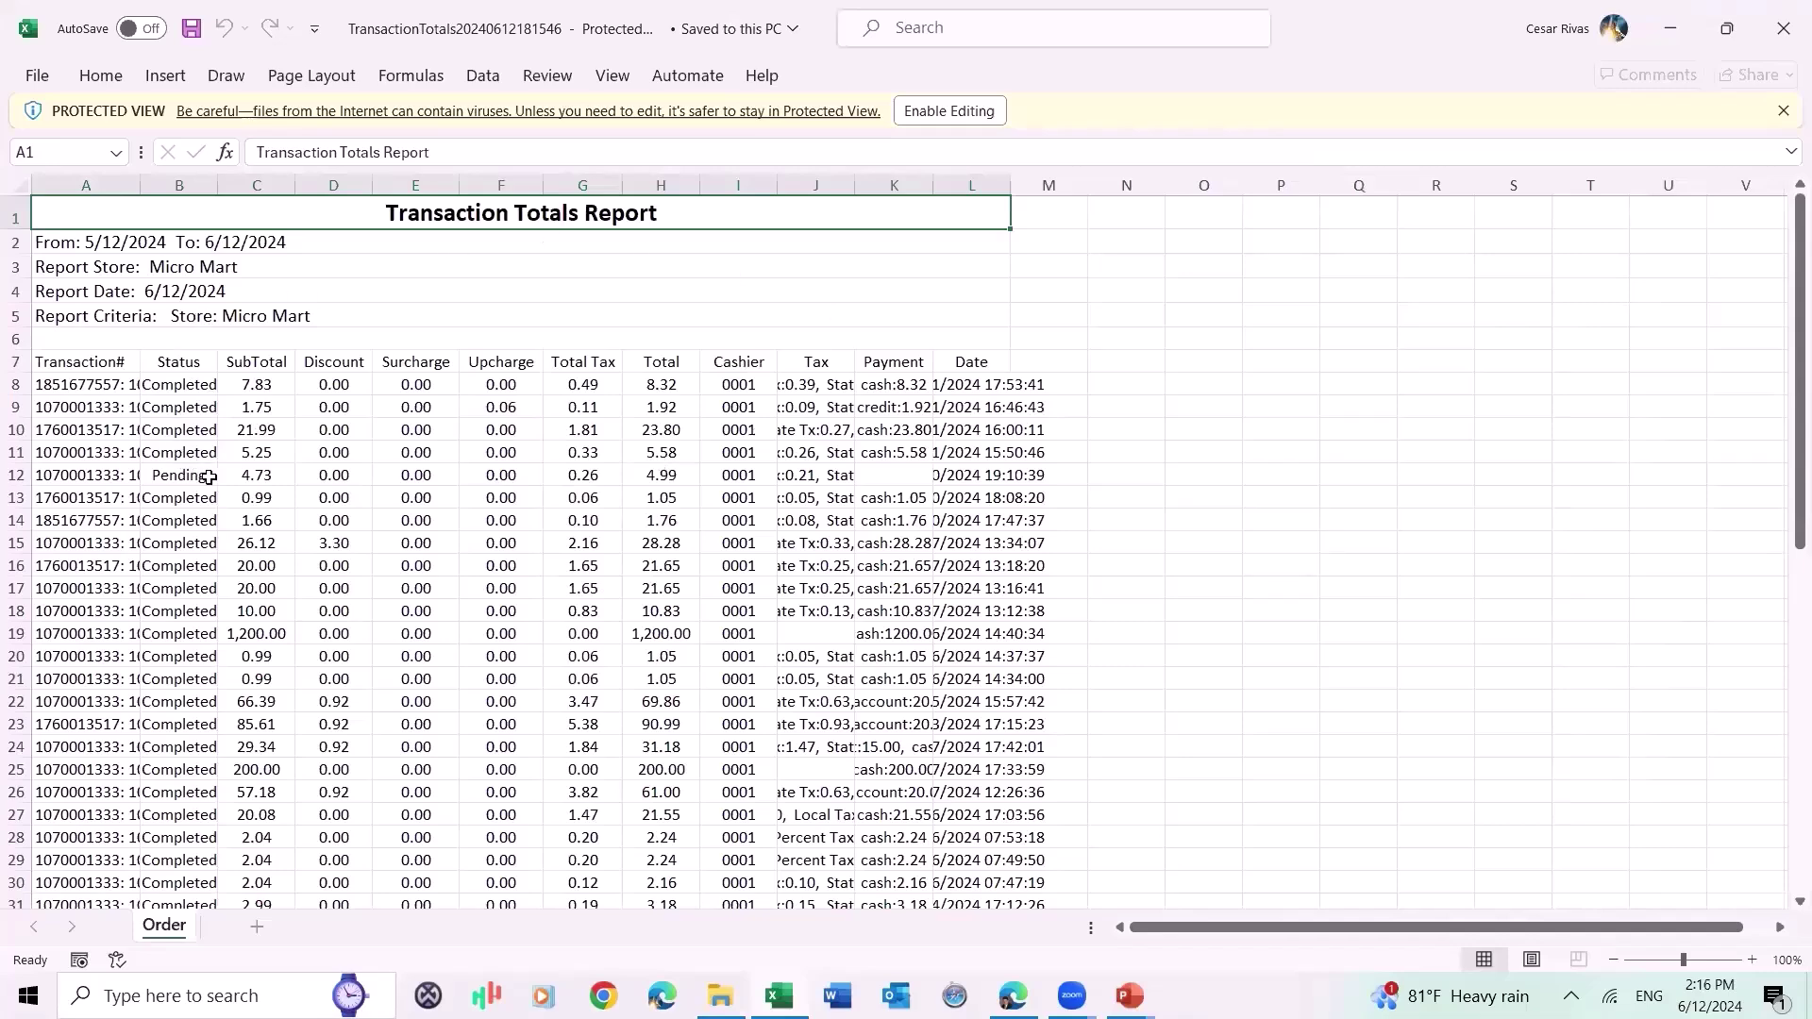
# Review the total, paid and unpaid rows at the end of the Transaction Totals workbook and close it.
pyautogui.scroll(-4, 209, 482)
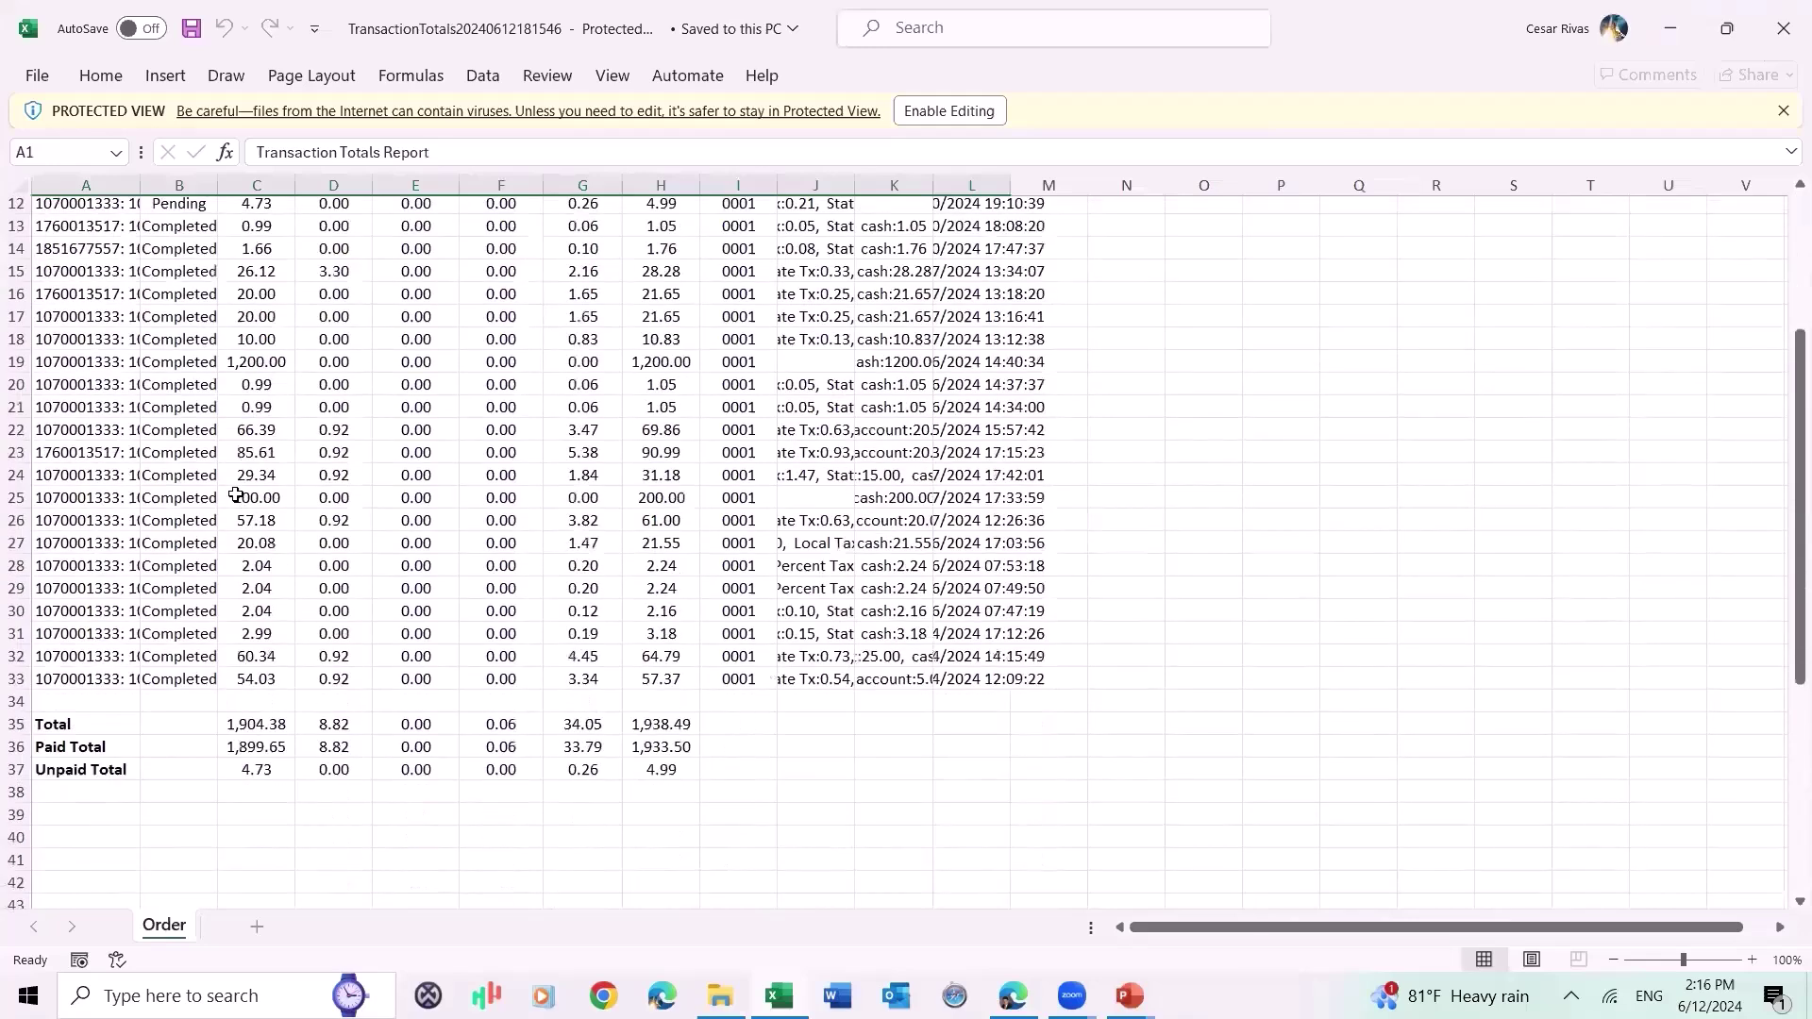
pyautogui.scroll(-1, 235, 493)
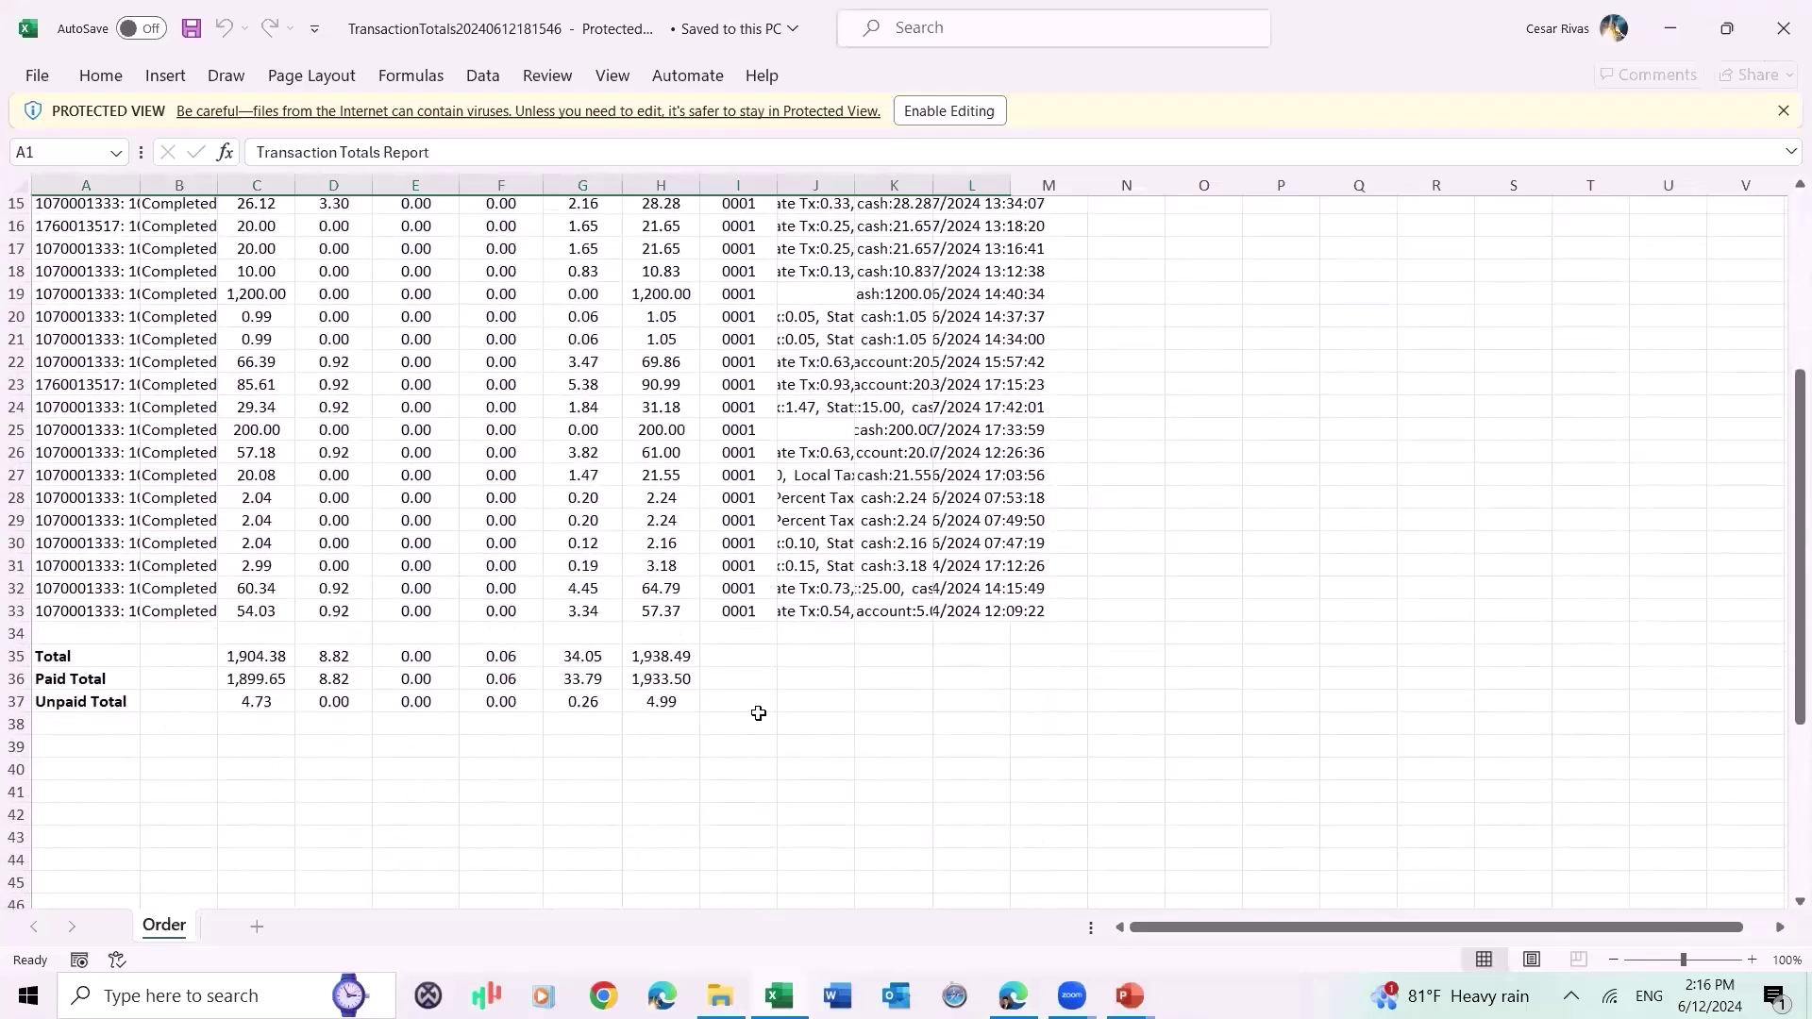
pyautogui.click(1785, 48)
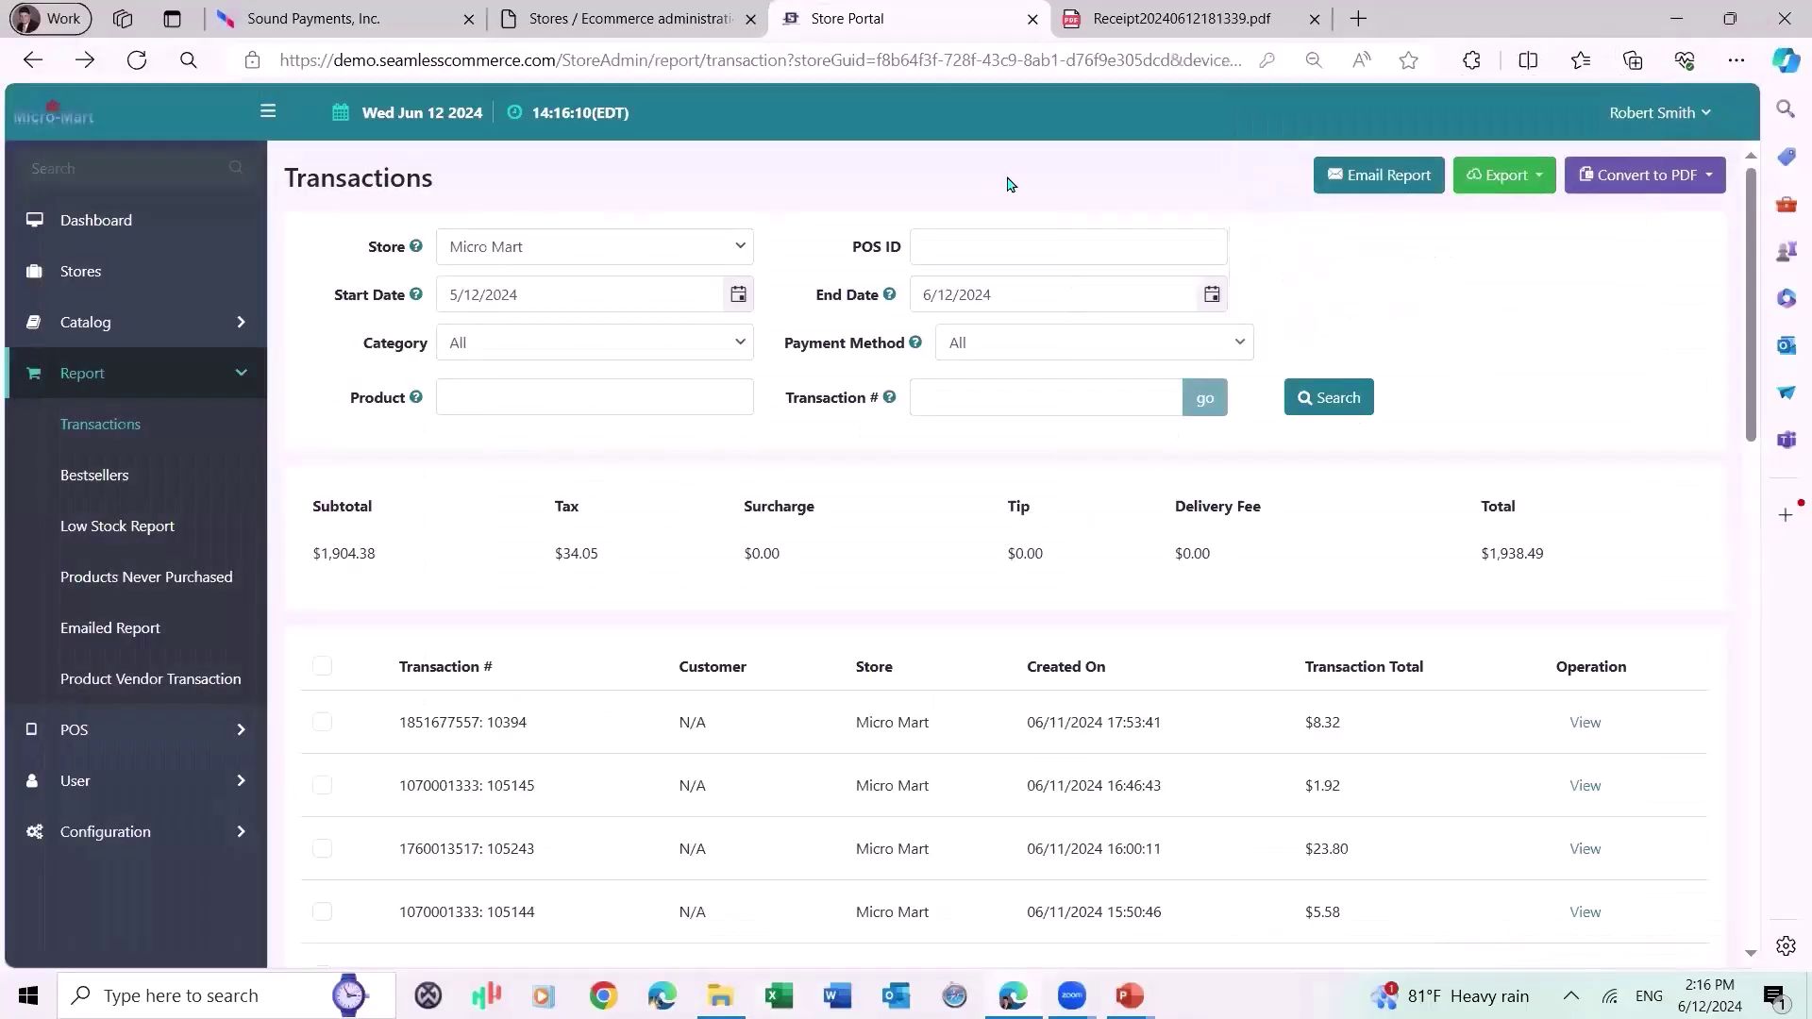
# Convert the Transactions report to a Transaction Totals PDF and open the downloaded file.
pyautogui.click(1713, 182)
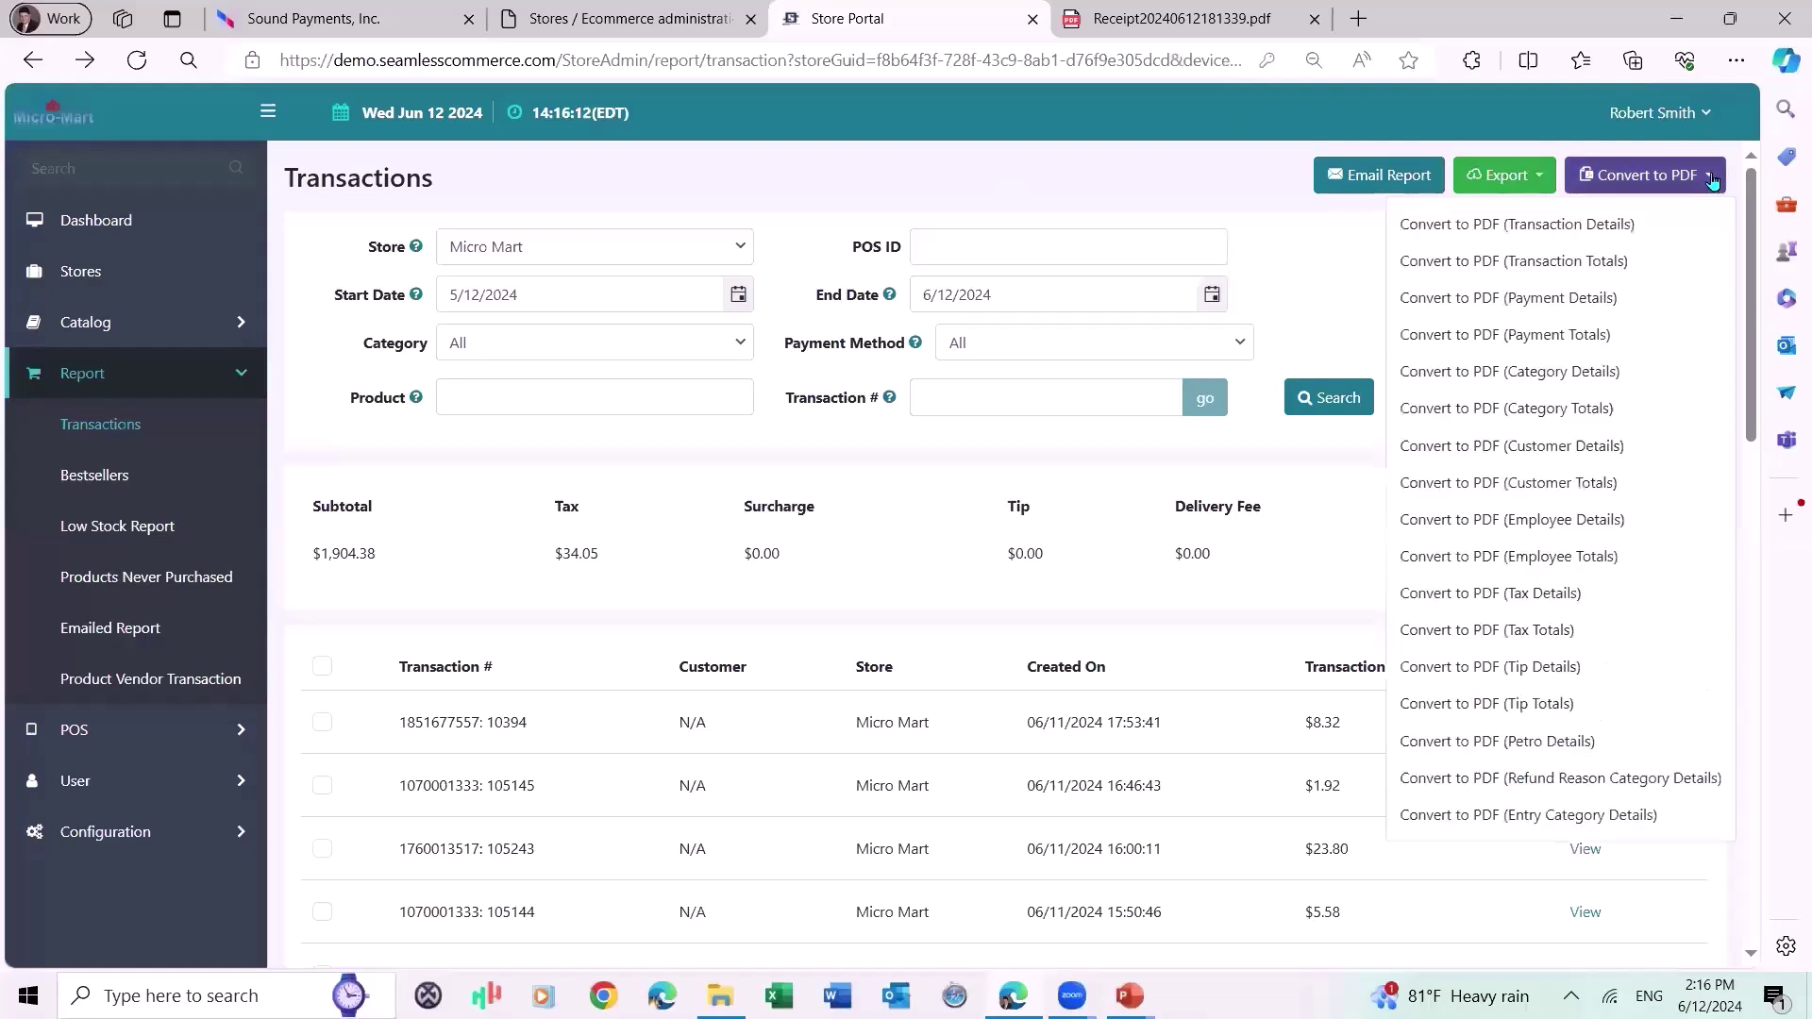
pyautogui.click(1568, 266)
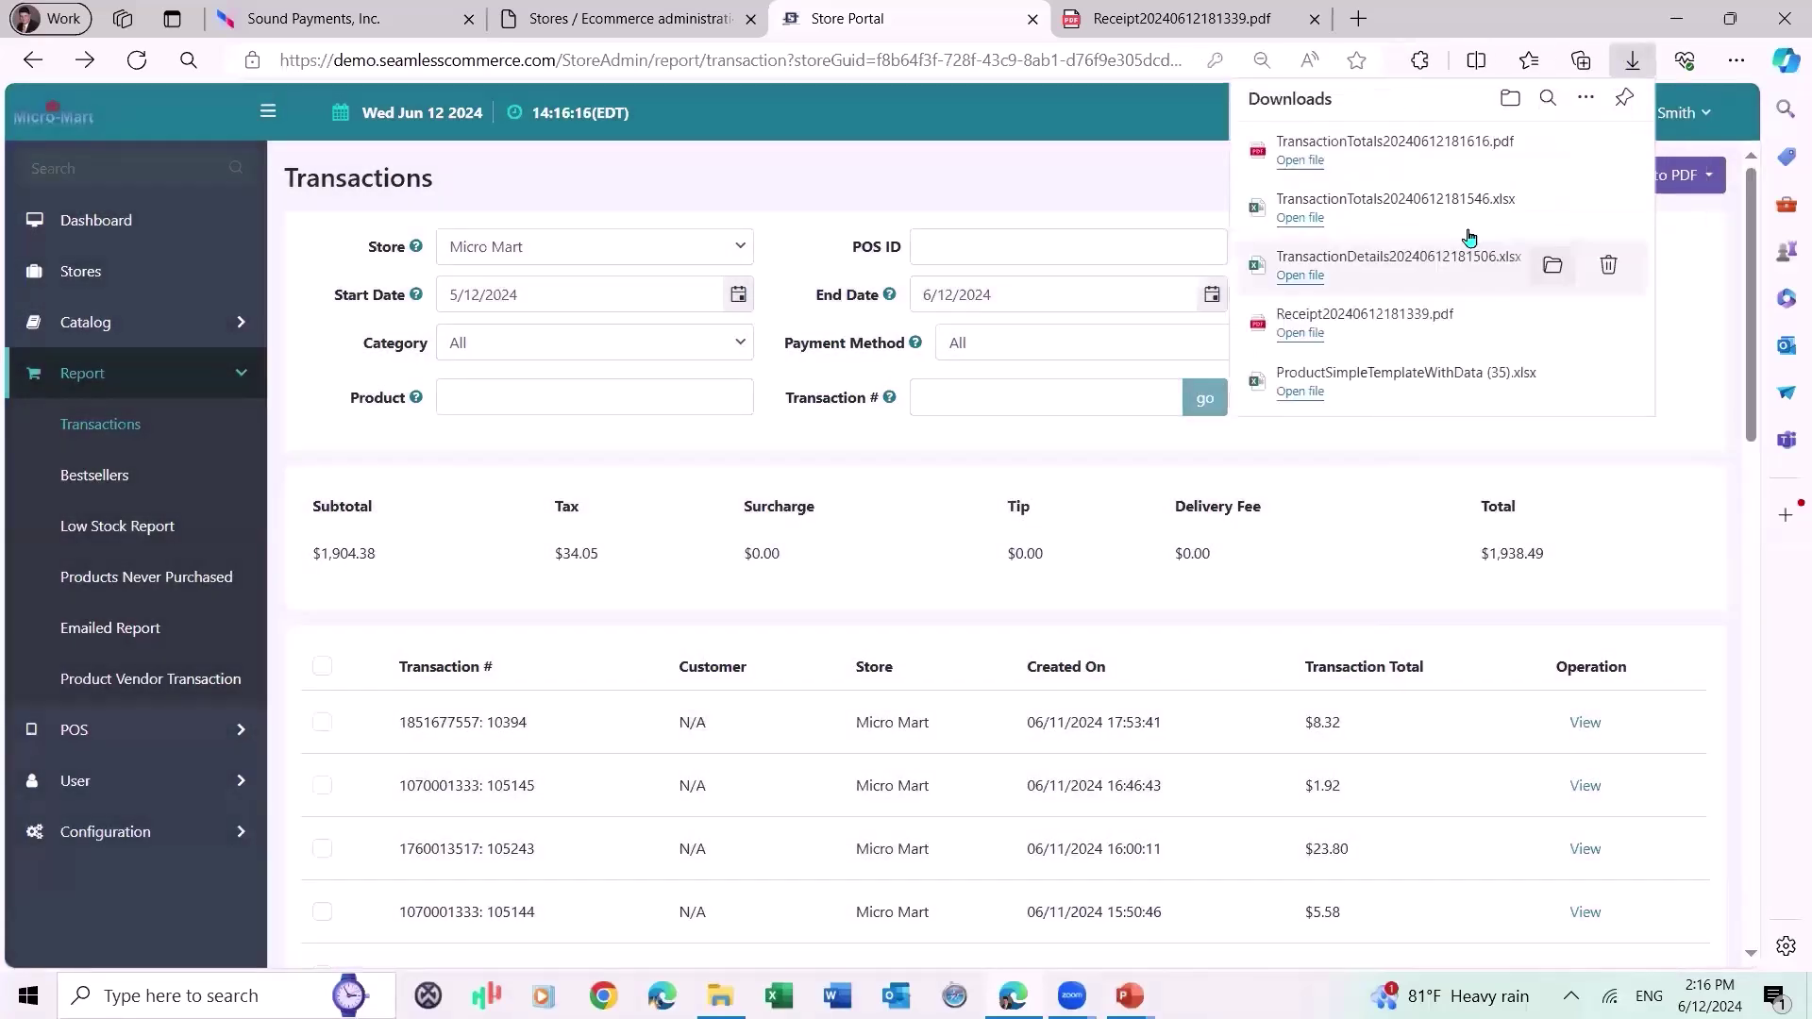
pyautogui.click(1303, 162)
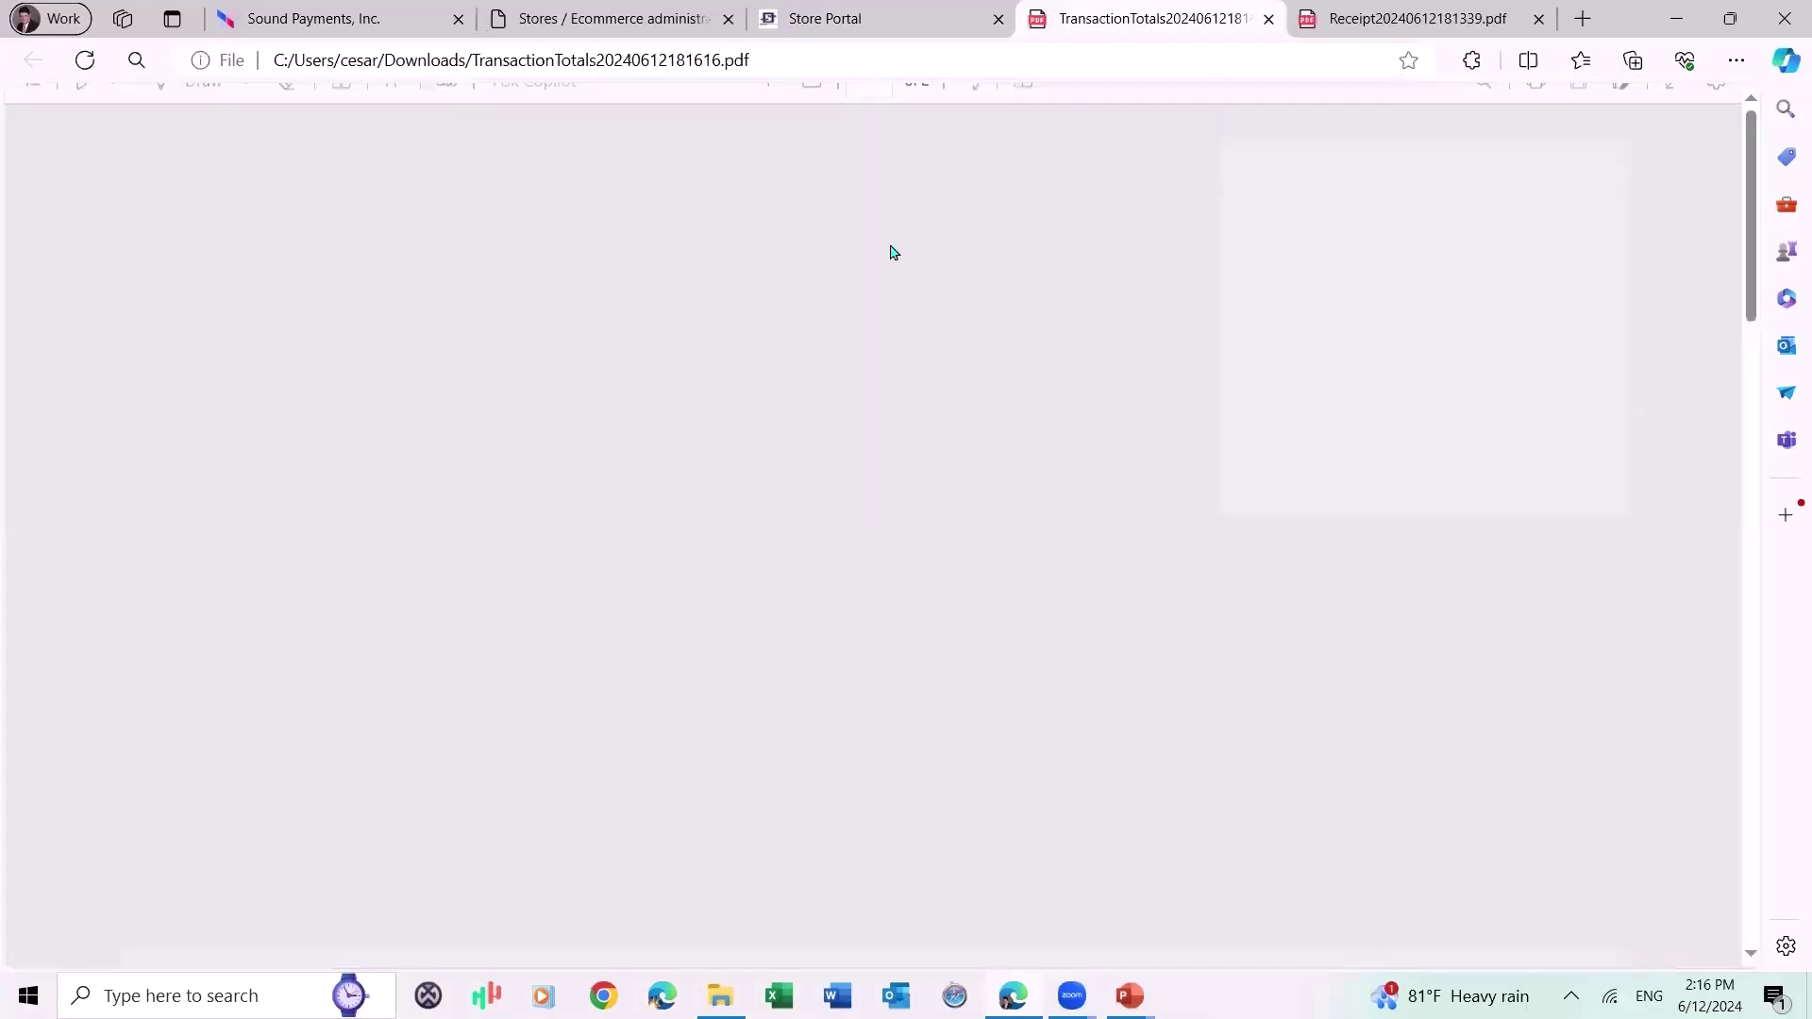
# Review the Transaction Totals PDF down to its total, paid and unpaid rows and return to the store portal.
pyautogui.scroll(-5, 854, 321)
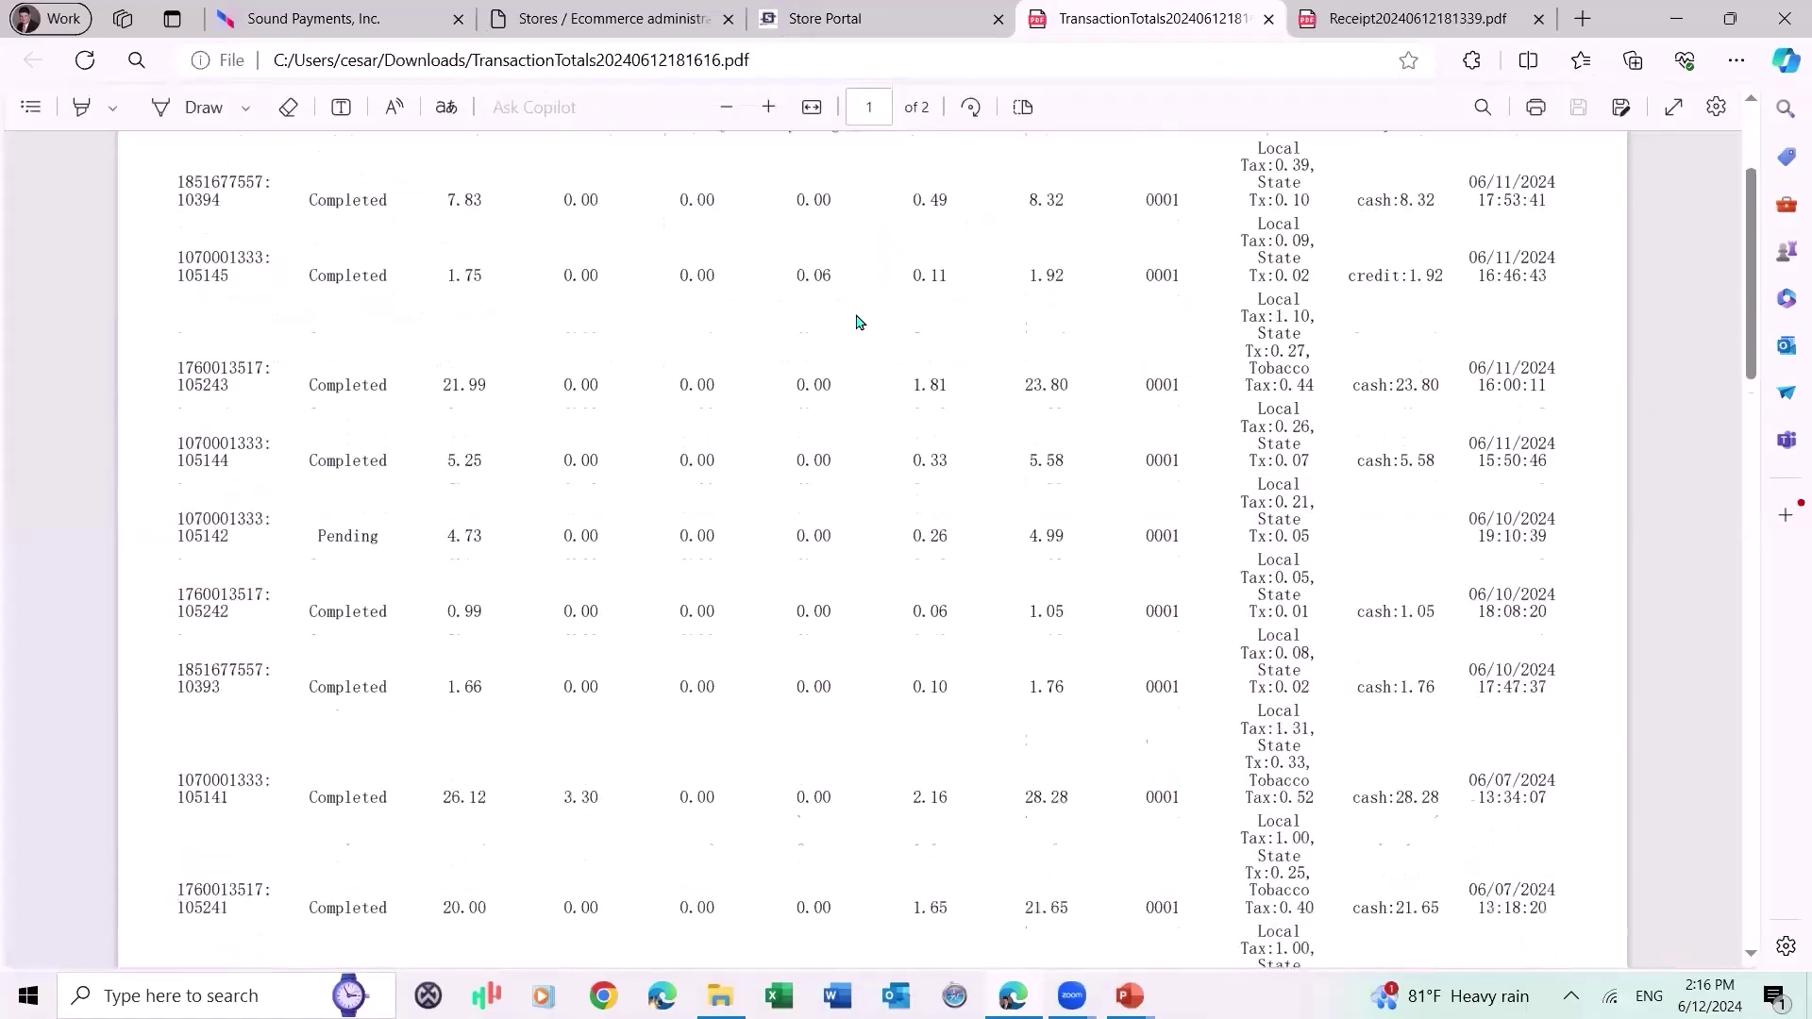
pyautogui.scroll(-20, 859, 323)
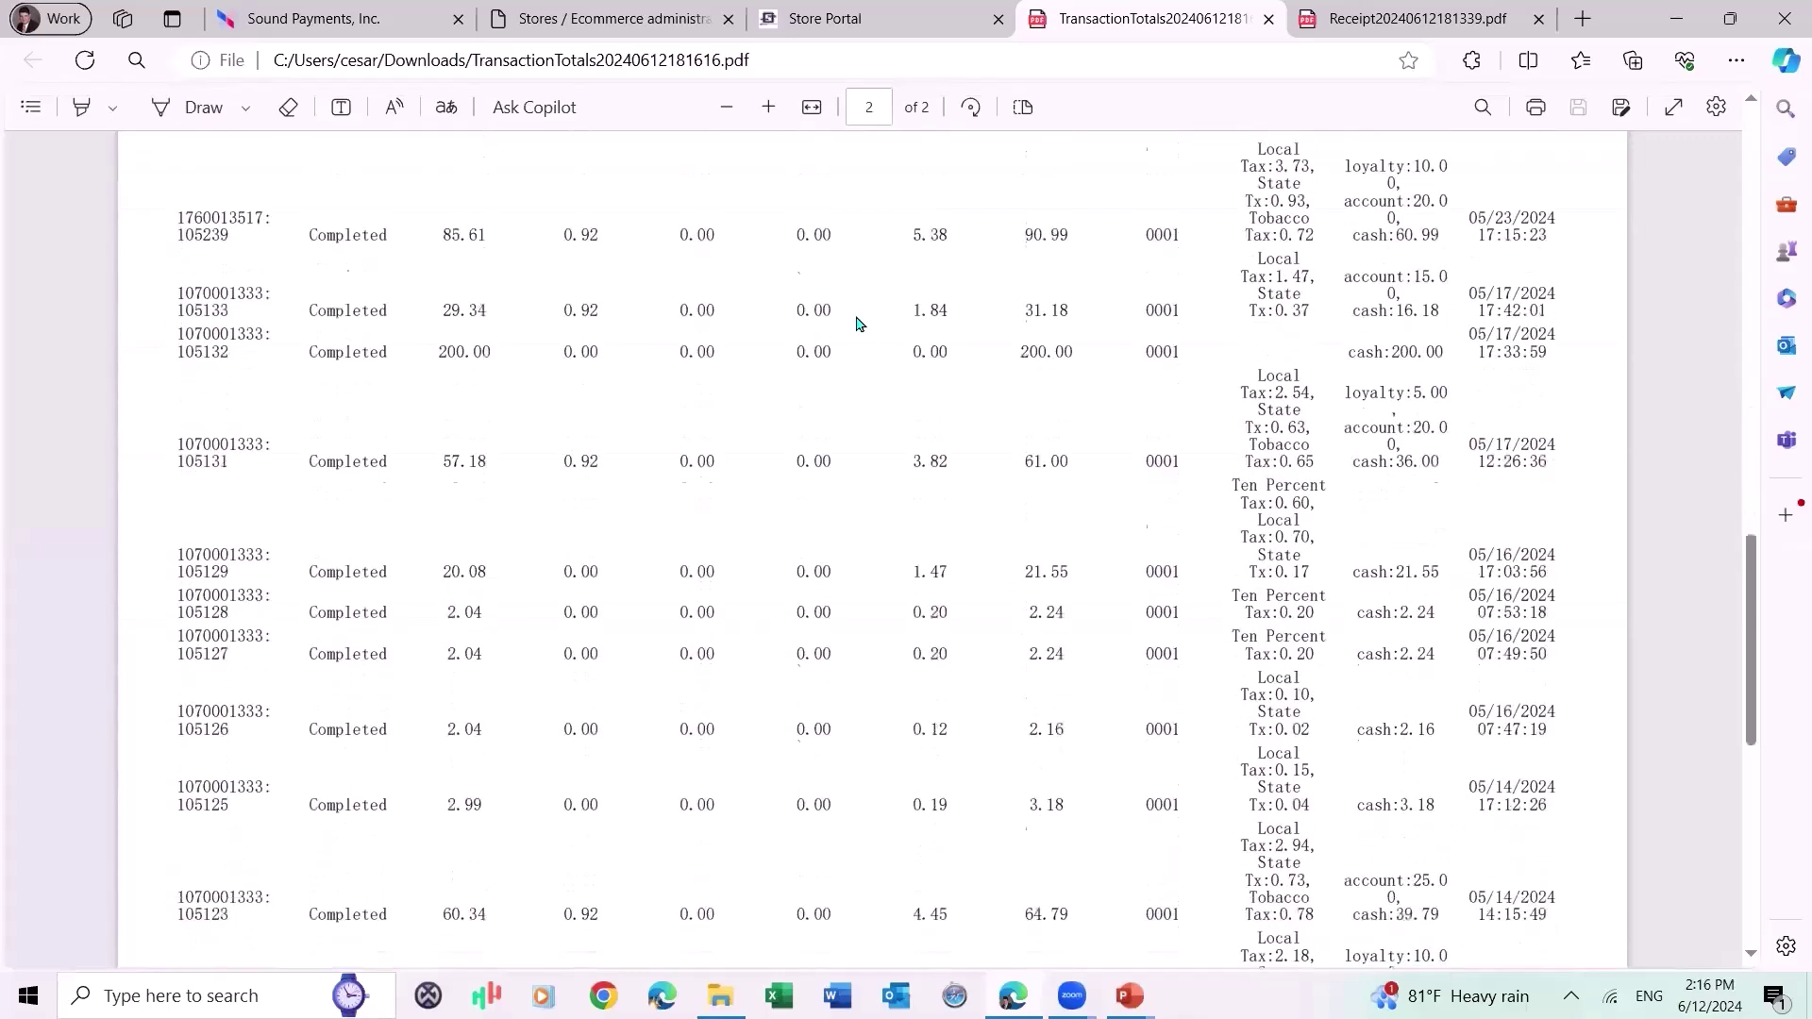
pyautogui.scroll(-3, 859, 324)
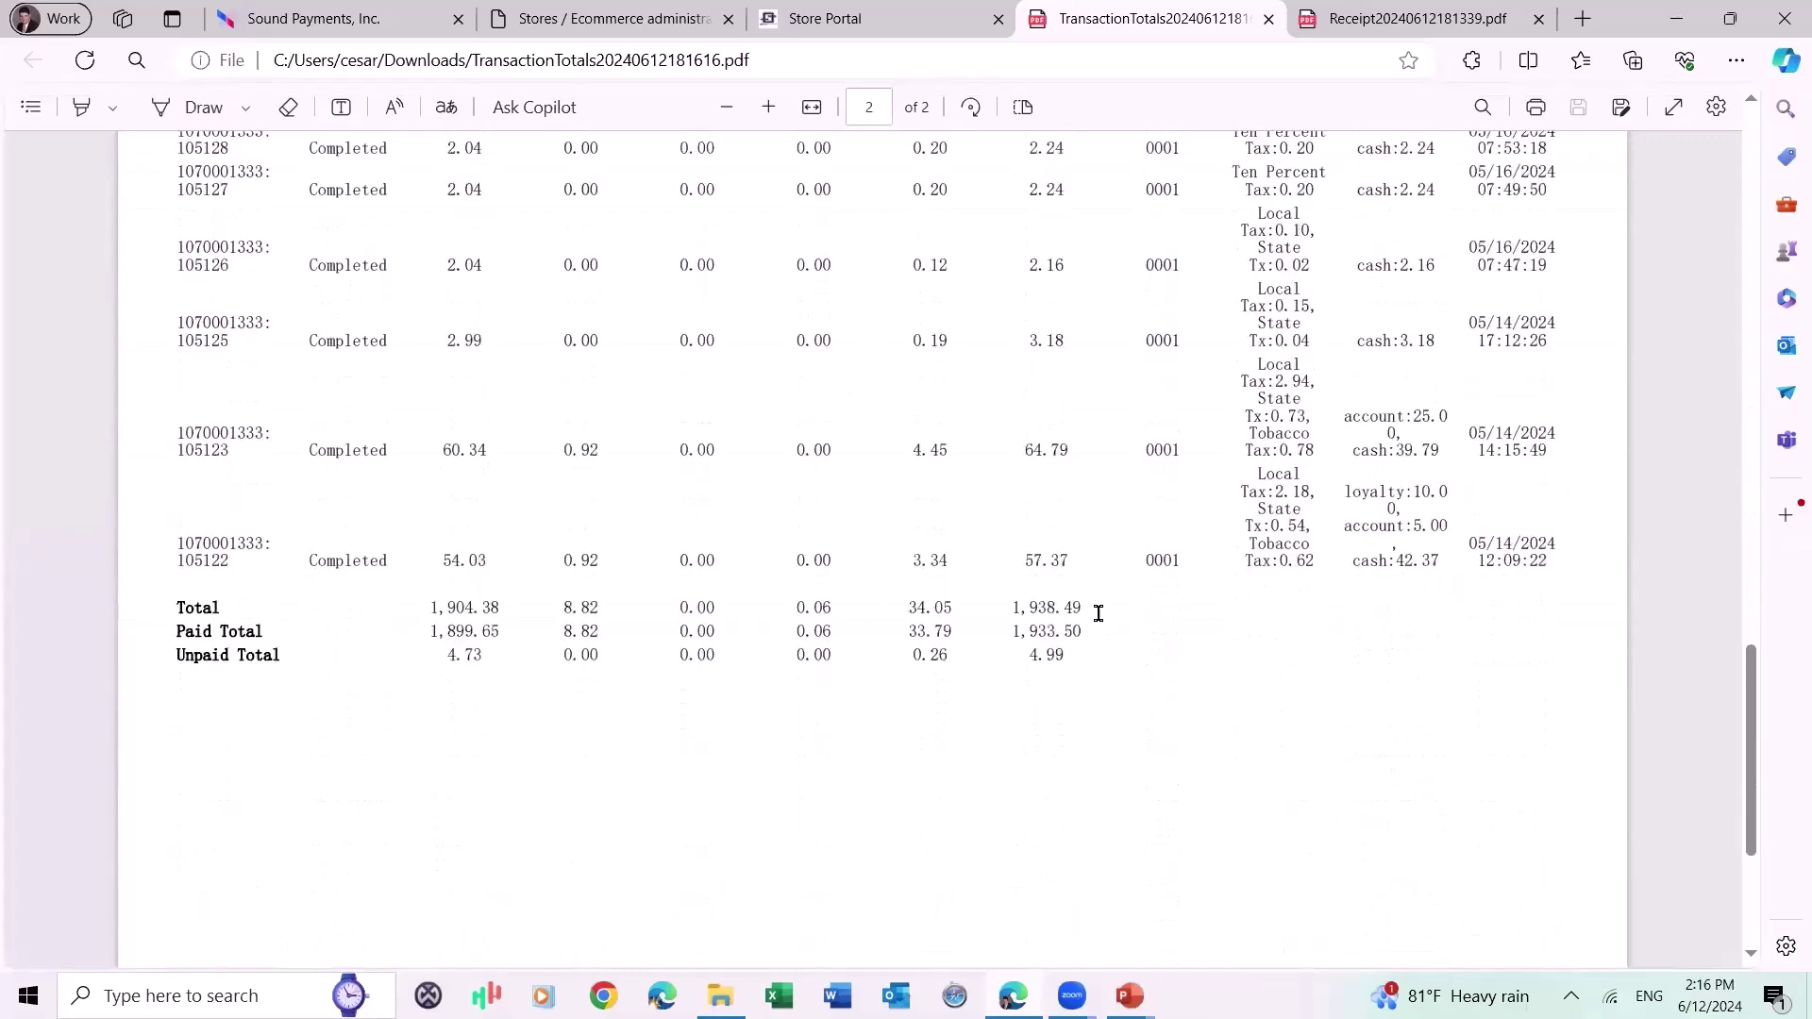
pyautogui.hotkey('alt', 'Tab')
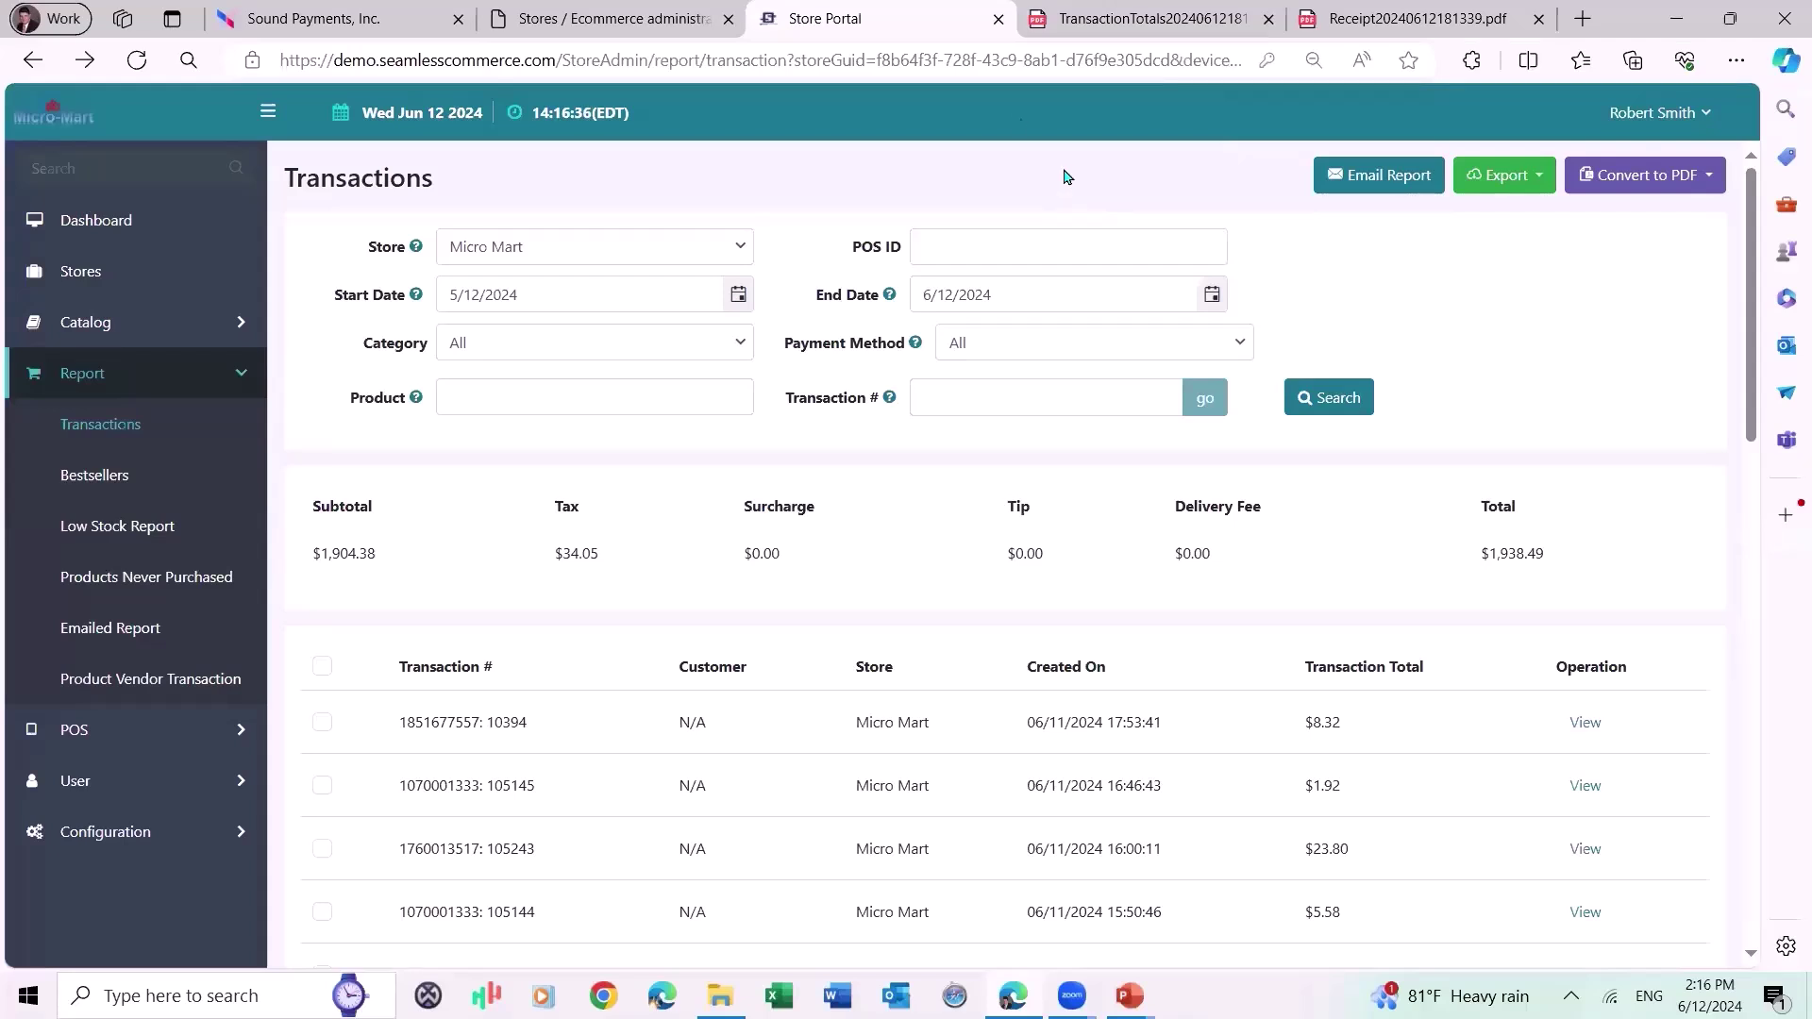
# Switch to the terminal management page, dismiss the disconnection notice, reduce the page zoom and restart the remote connection to the A77 terminal.
pyautogui.click(357, 28)
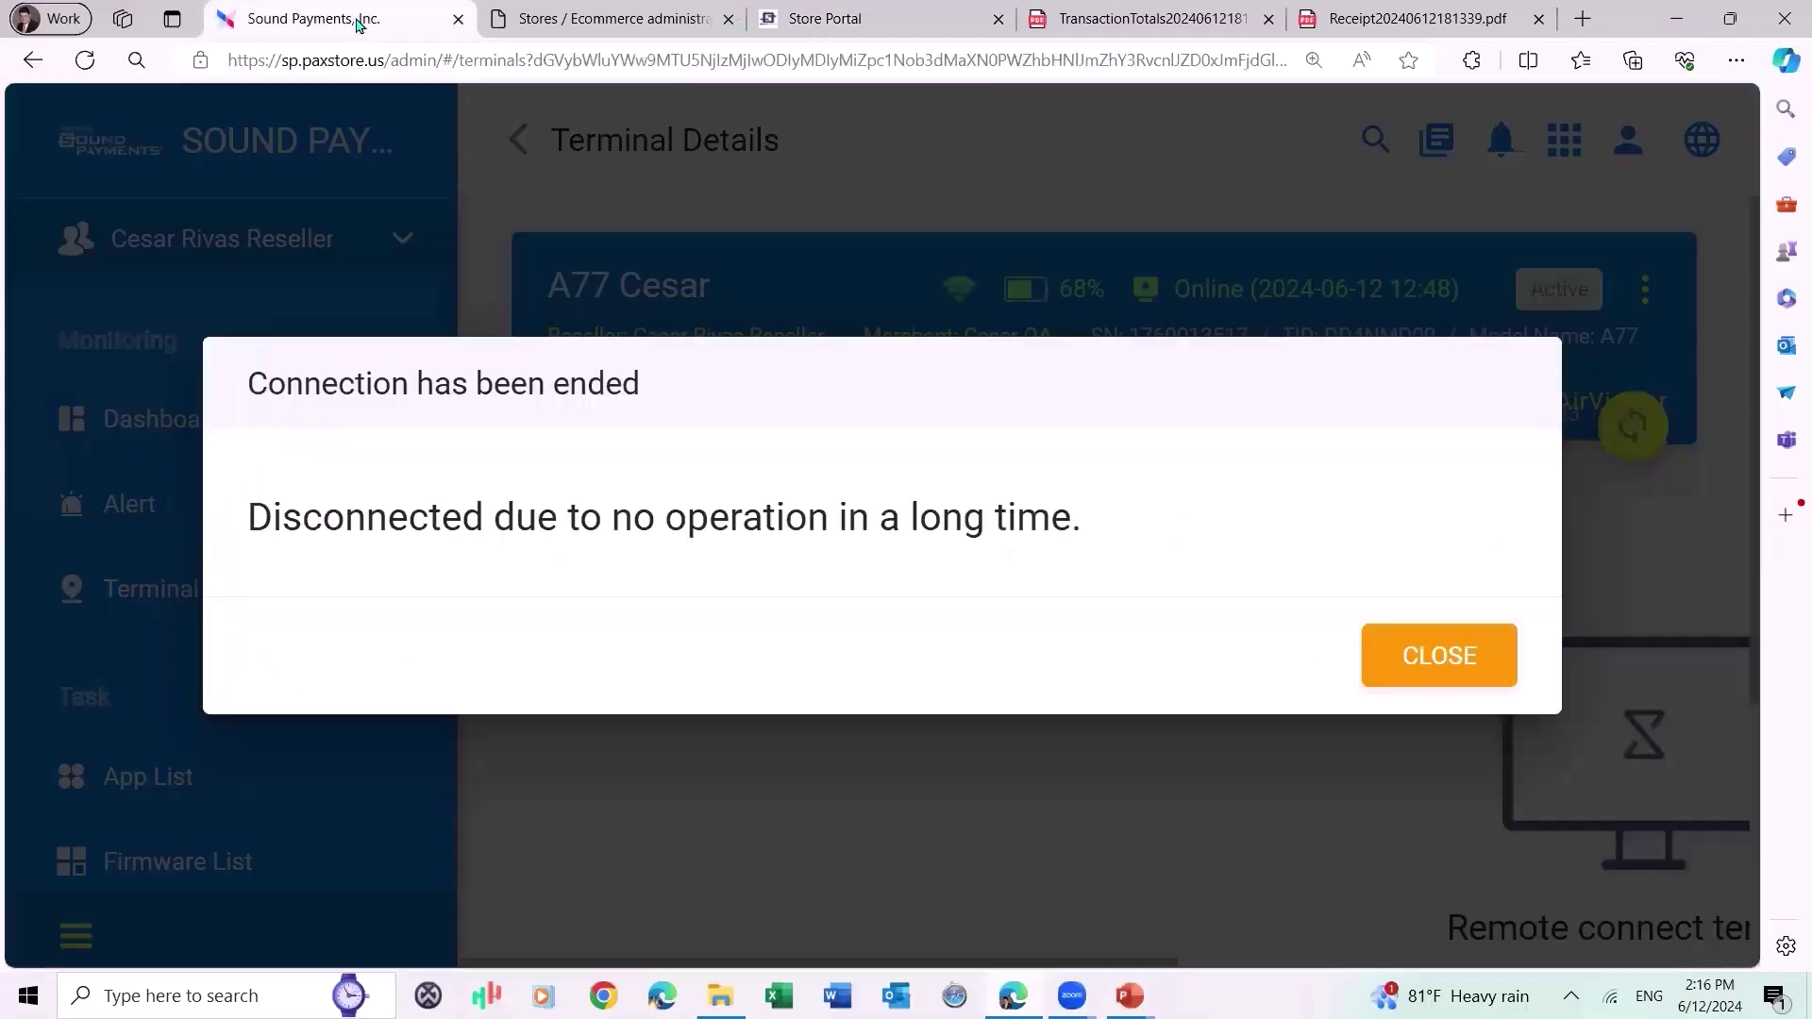
pyautogui.click(1431, 655)
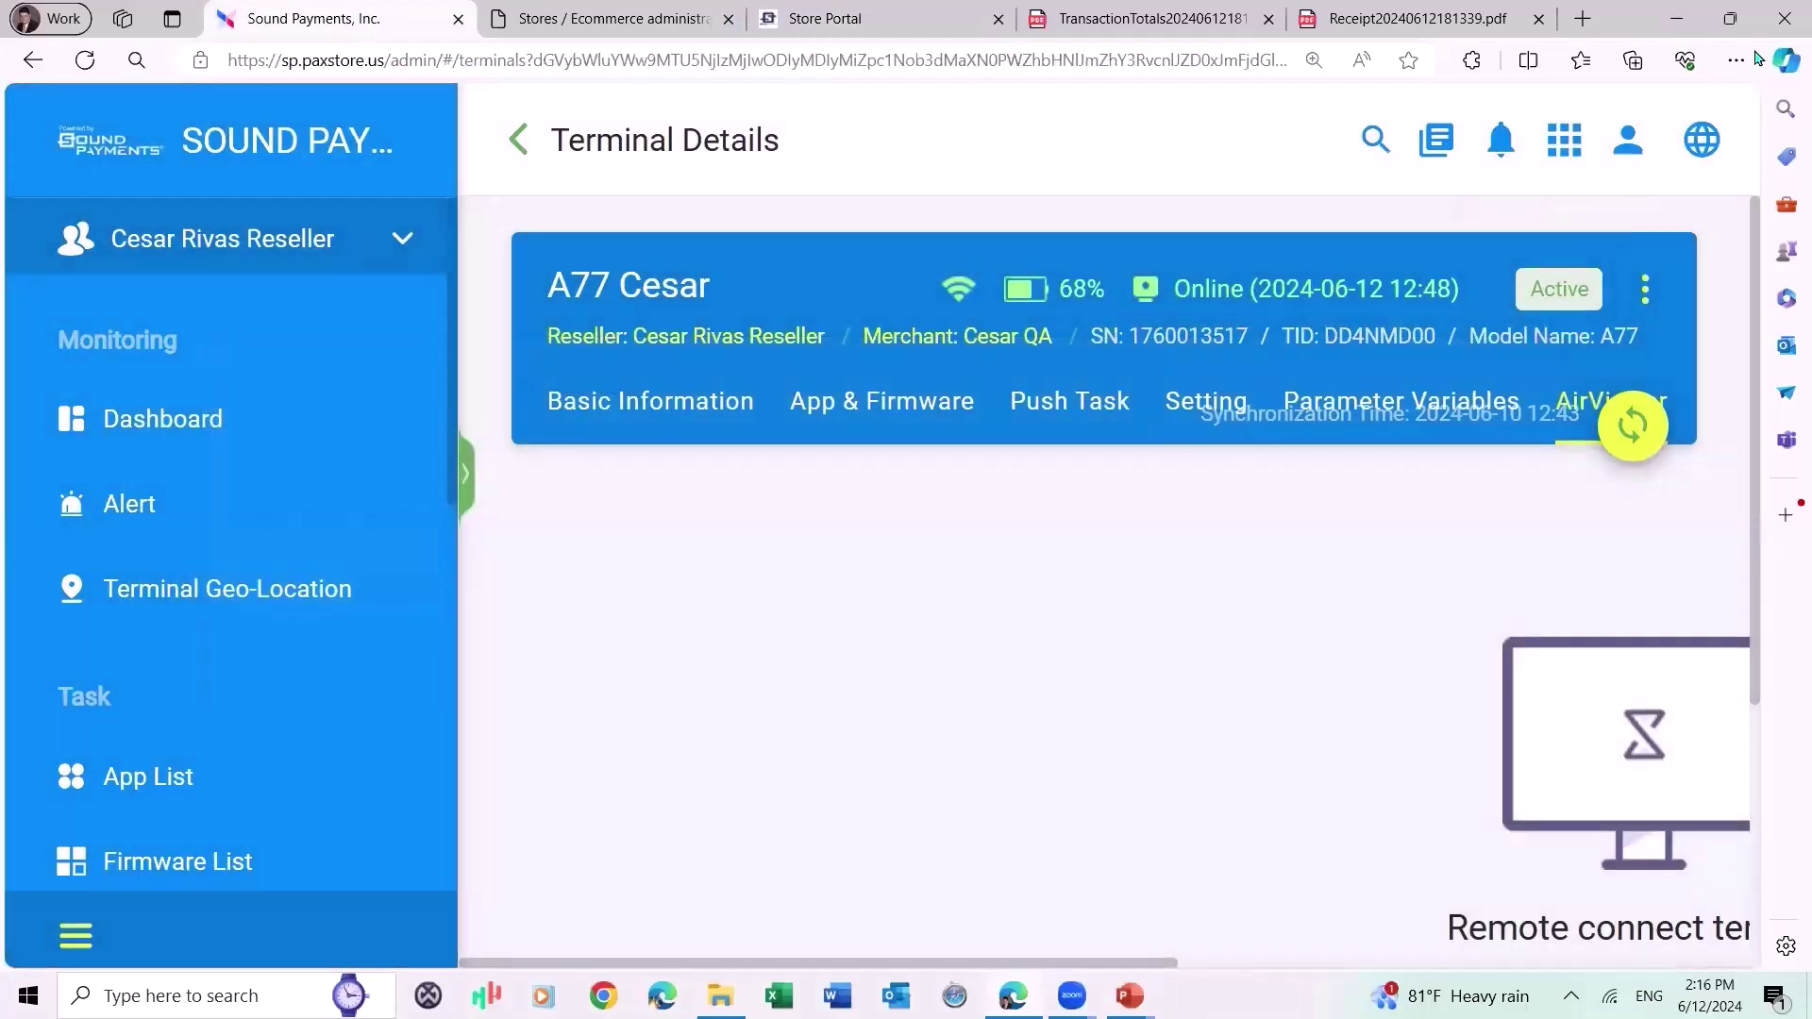
pyautogui.click(1735, 59)
pyautogui.click(1590, 227)
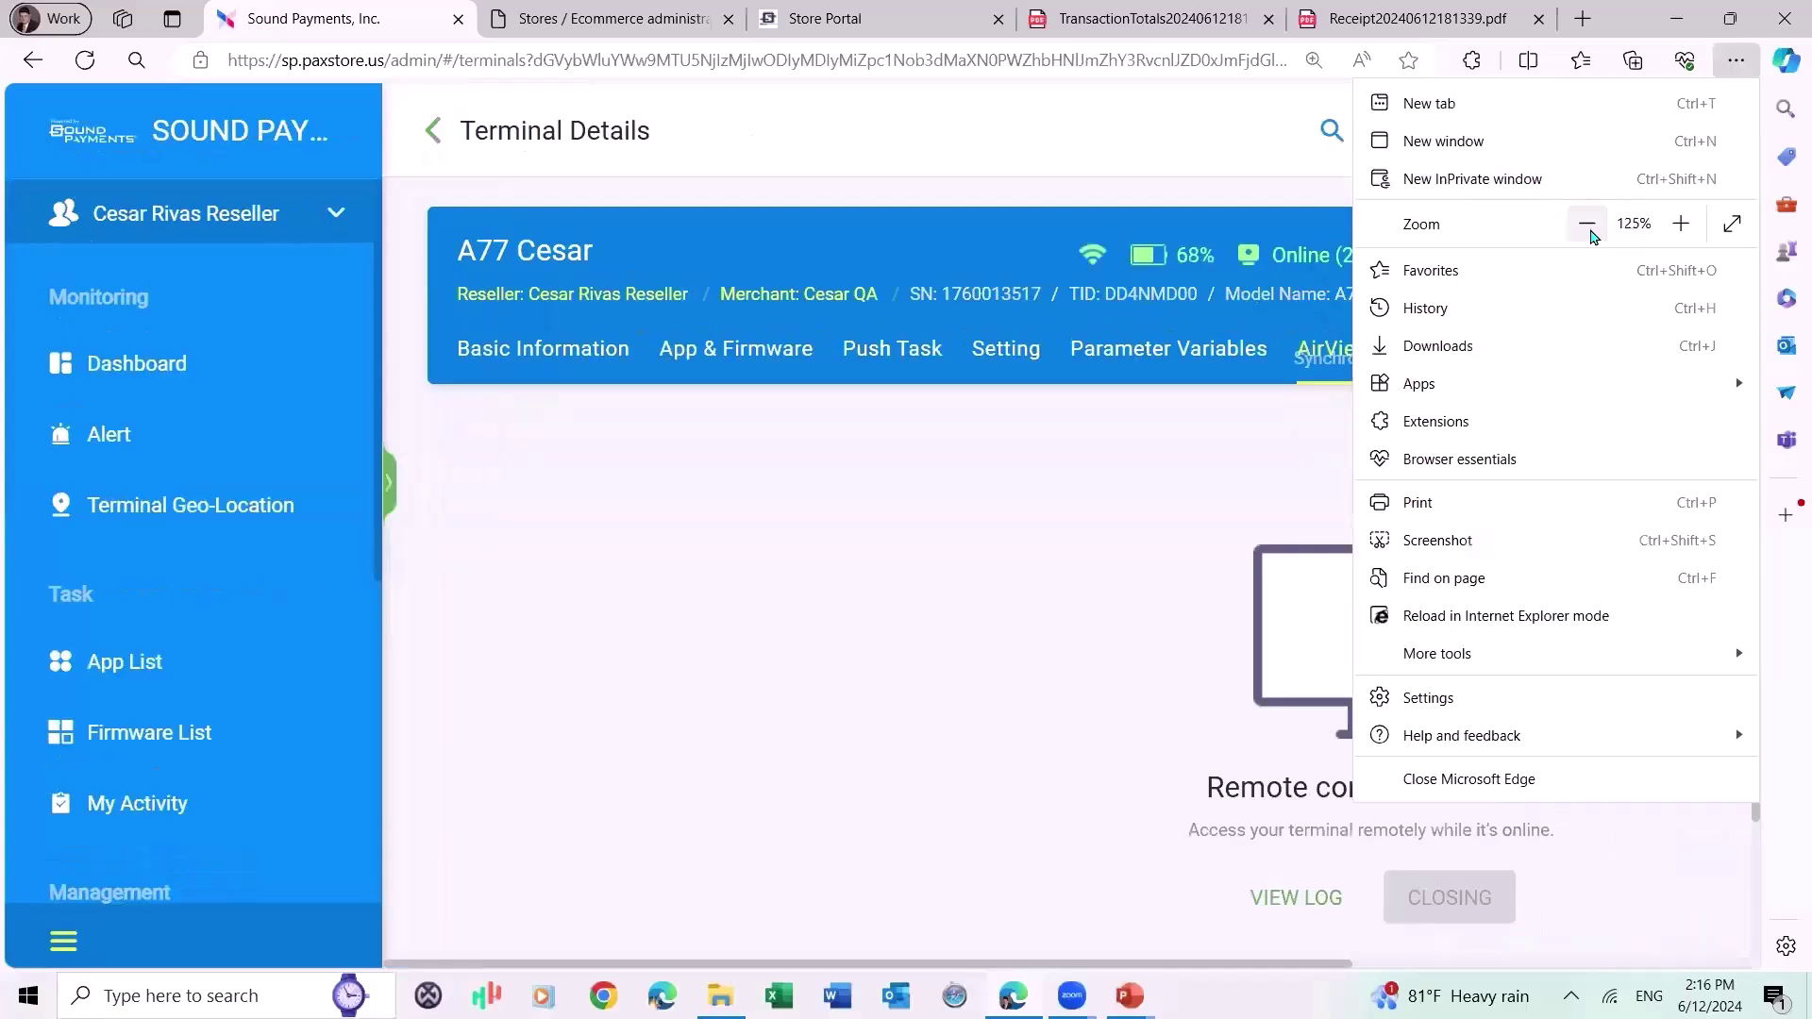
pyautogui.click(1590, 227)
pyautogui.click(1585, 227)
pyautogui.click(530, 445)
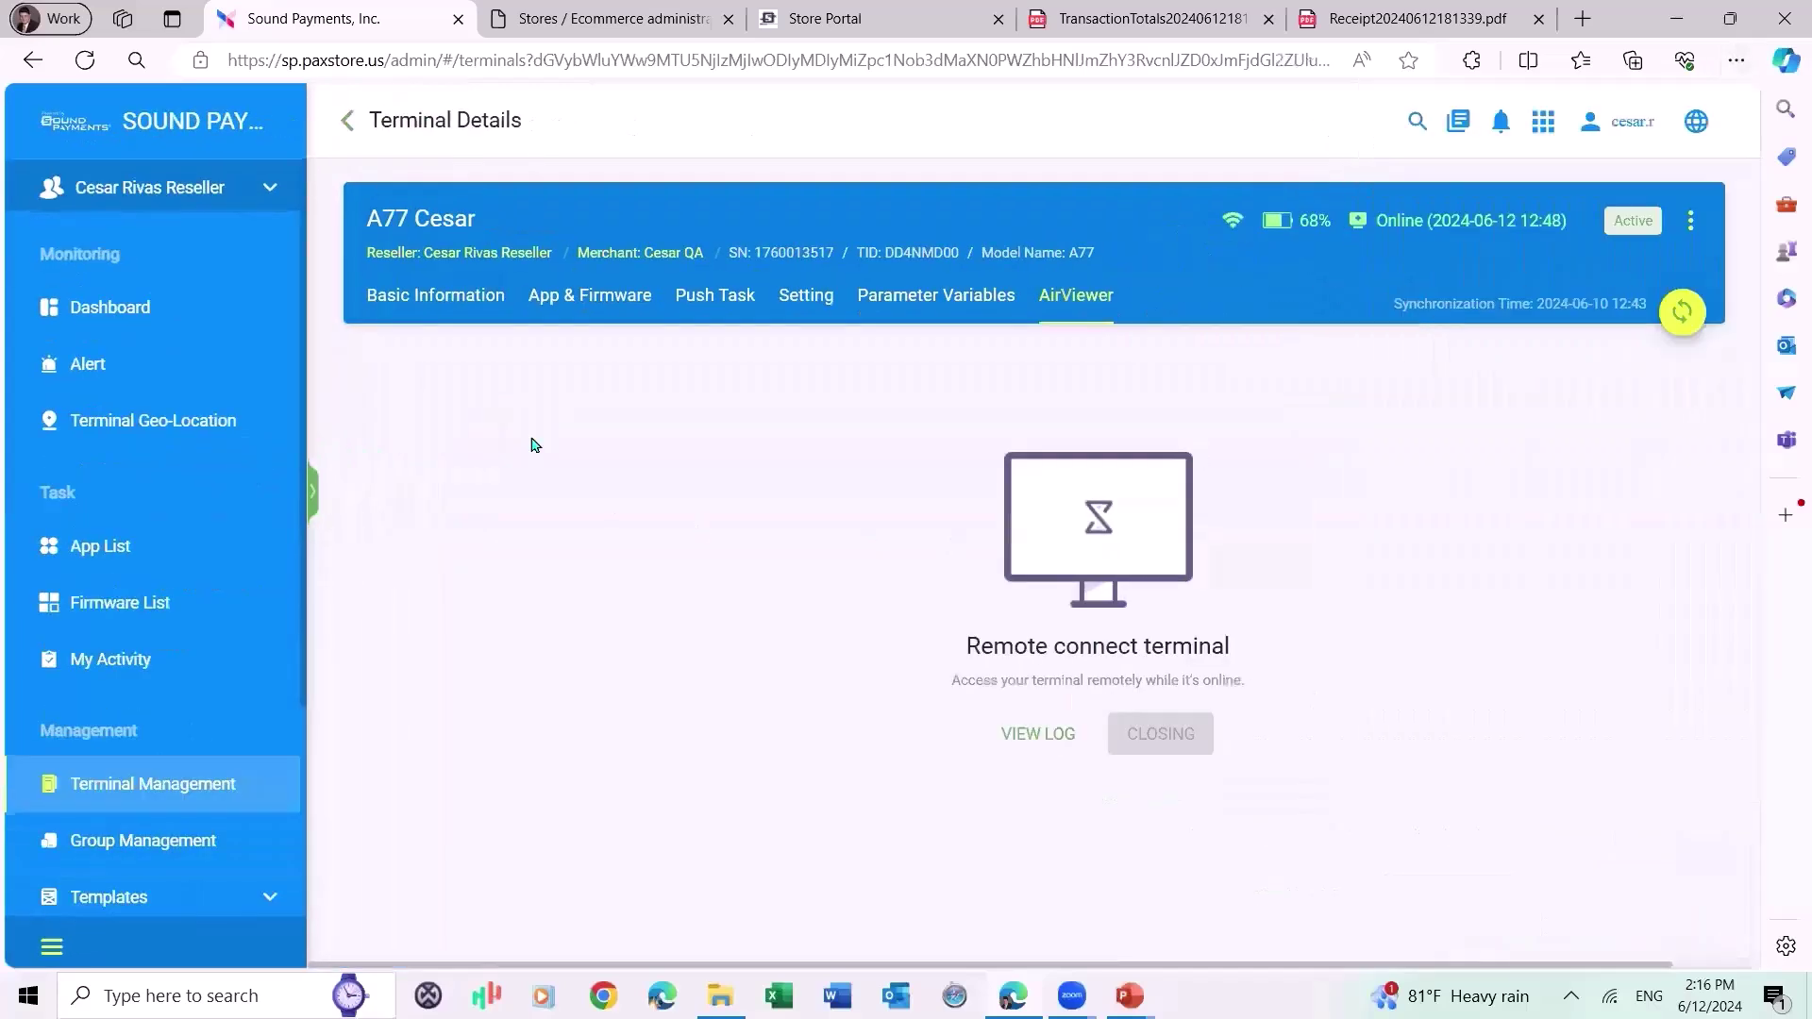
pyautogui.click(1159, 746)
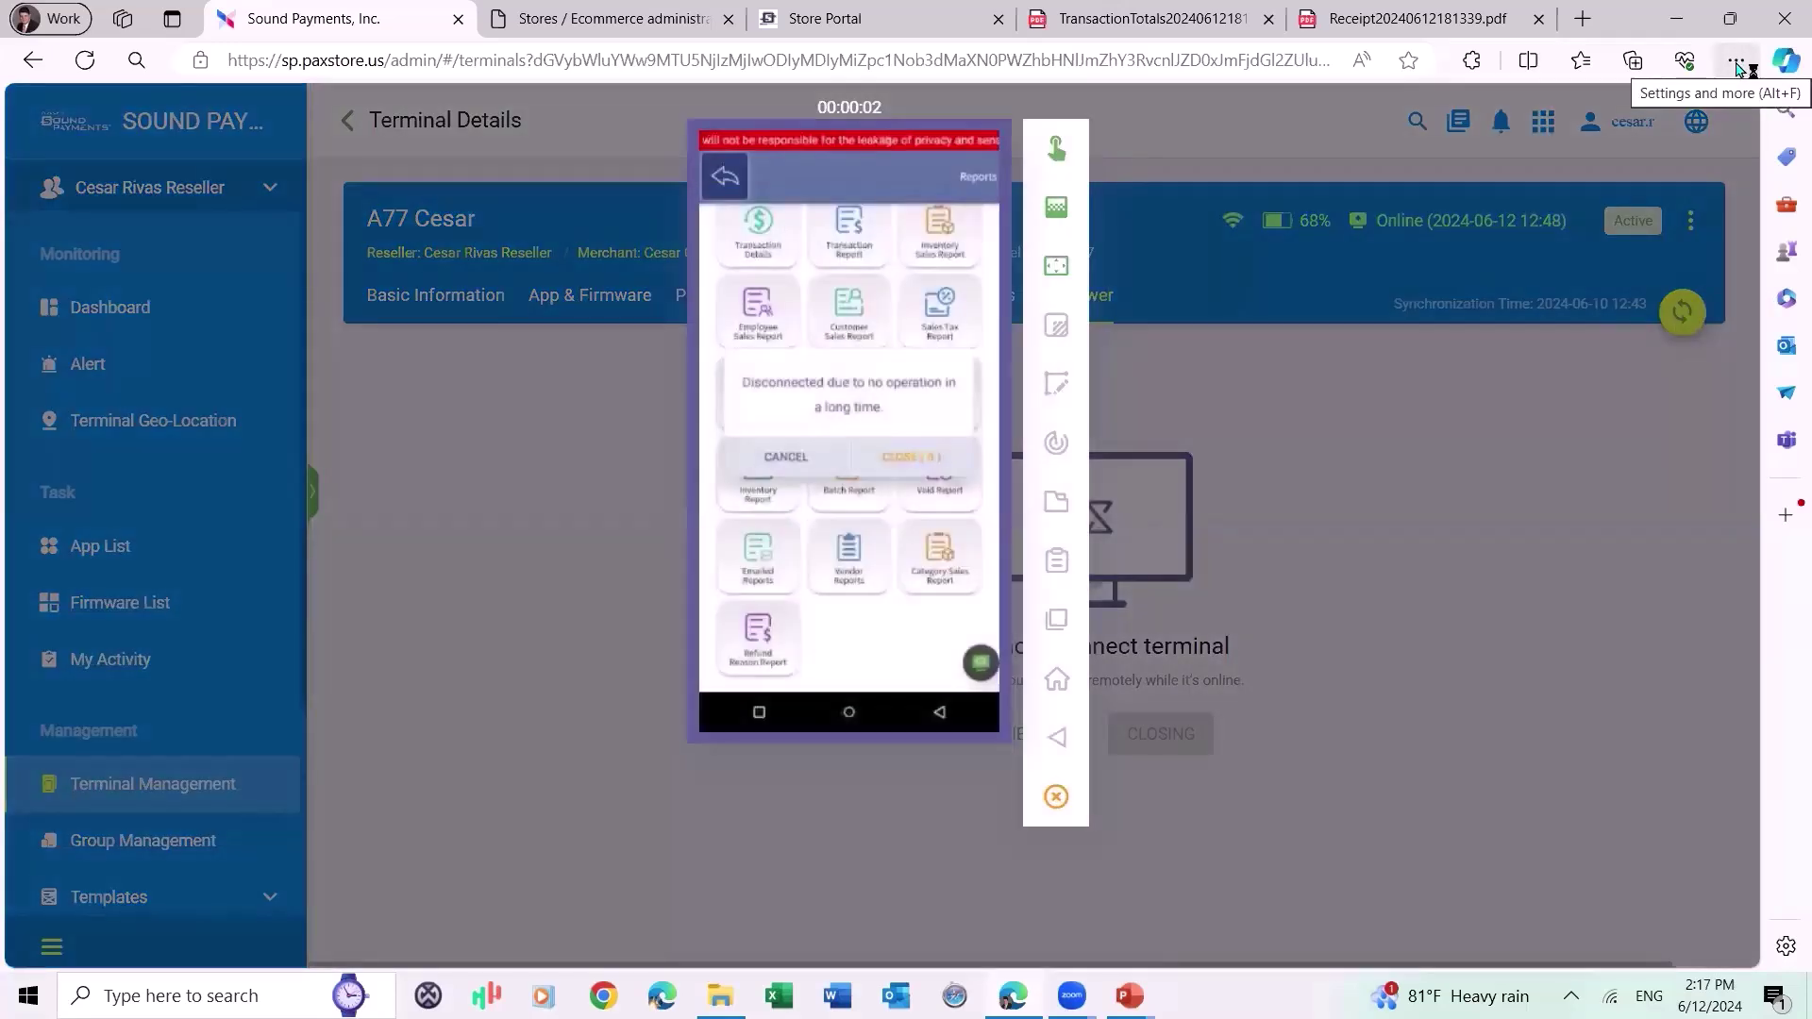
# Enlarge the page to make the mirrored terminal easier to read and open its Sales screen.
pyautogui.click(1737, 62)
pyautogui.click(1681, 225)
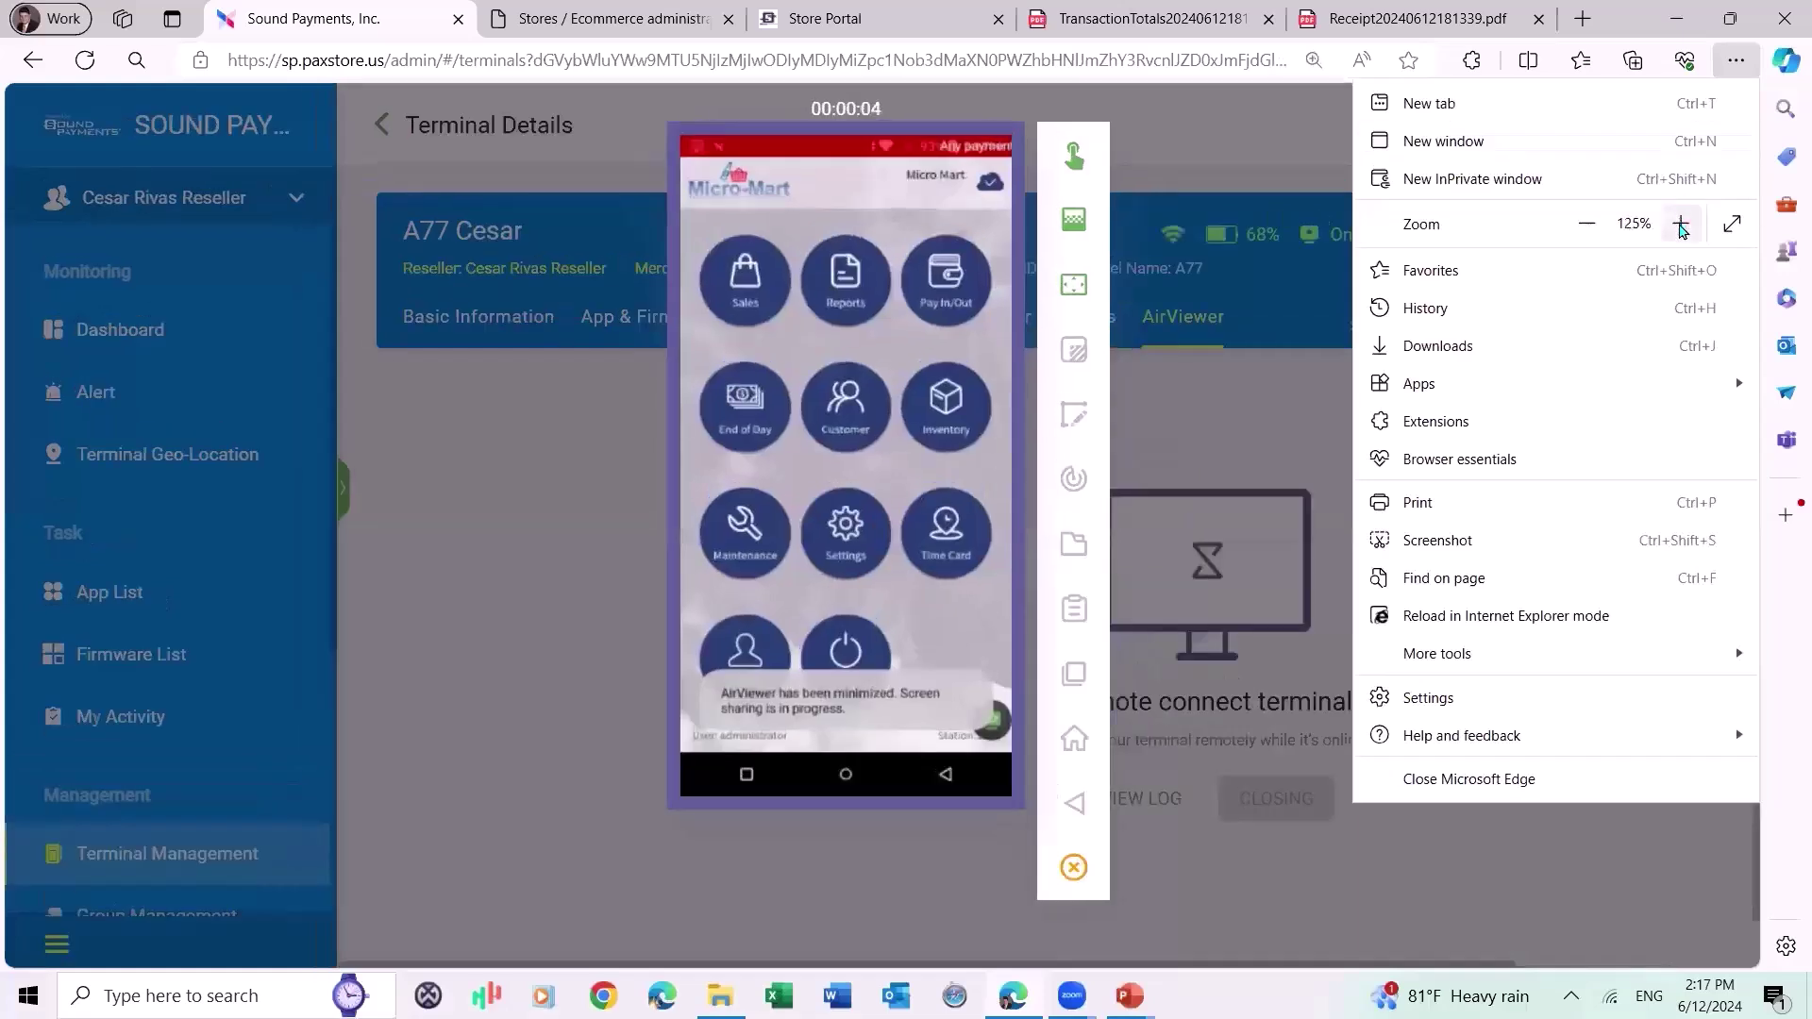
pyautogui.click(1681, 225)
pyautogui.click(1124, 336)
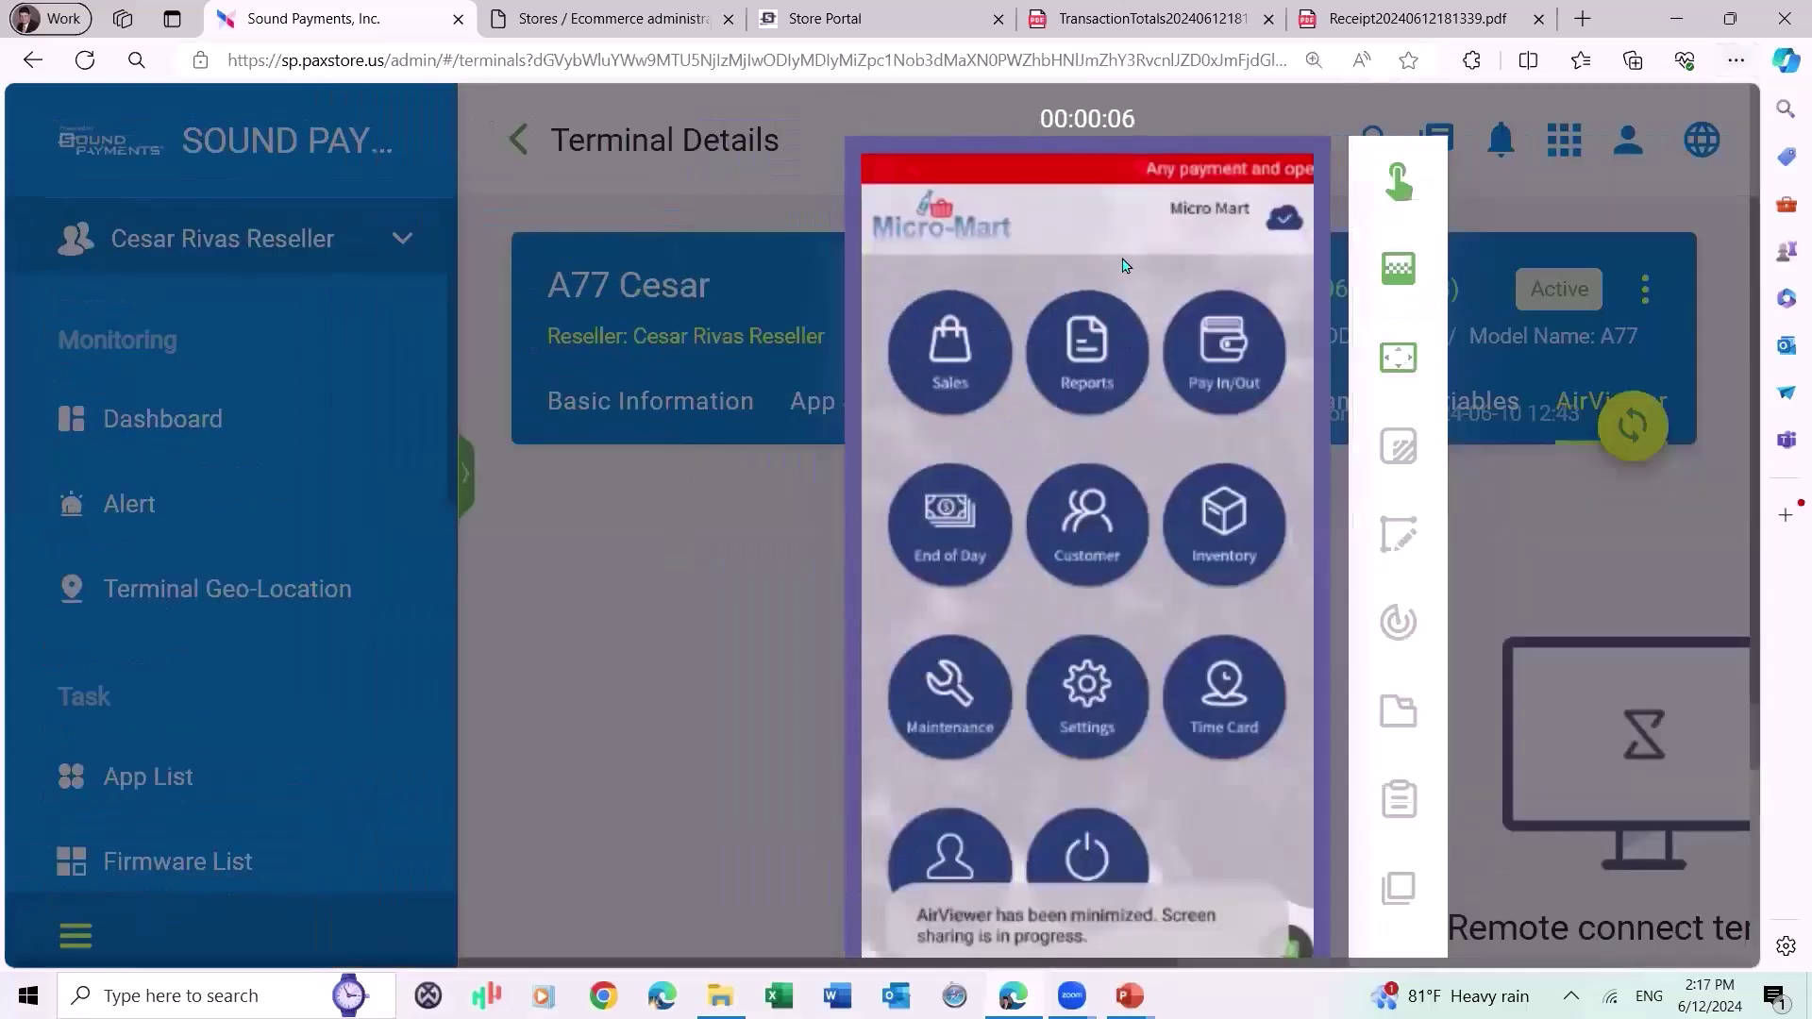
pyautogui.moveTo(1748, 252); pyautogui.dragTo(1733, 330)
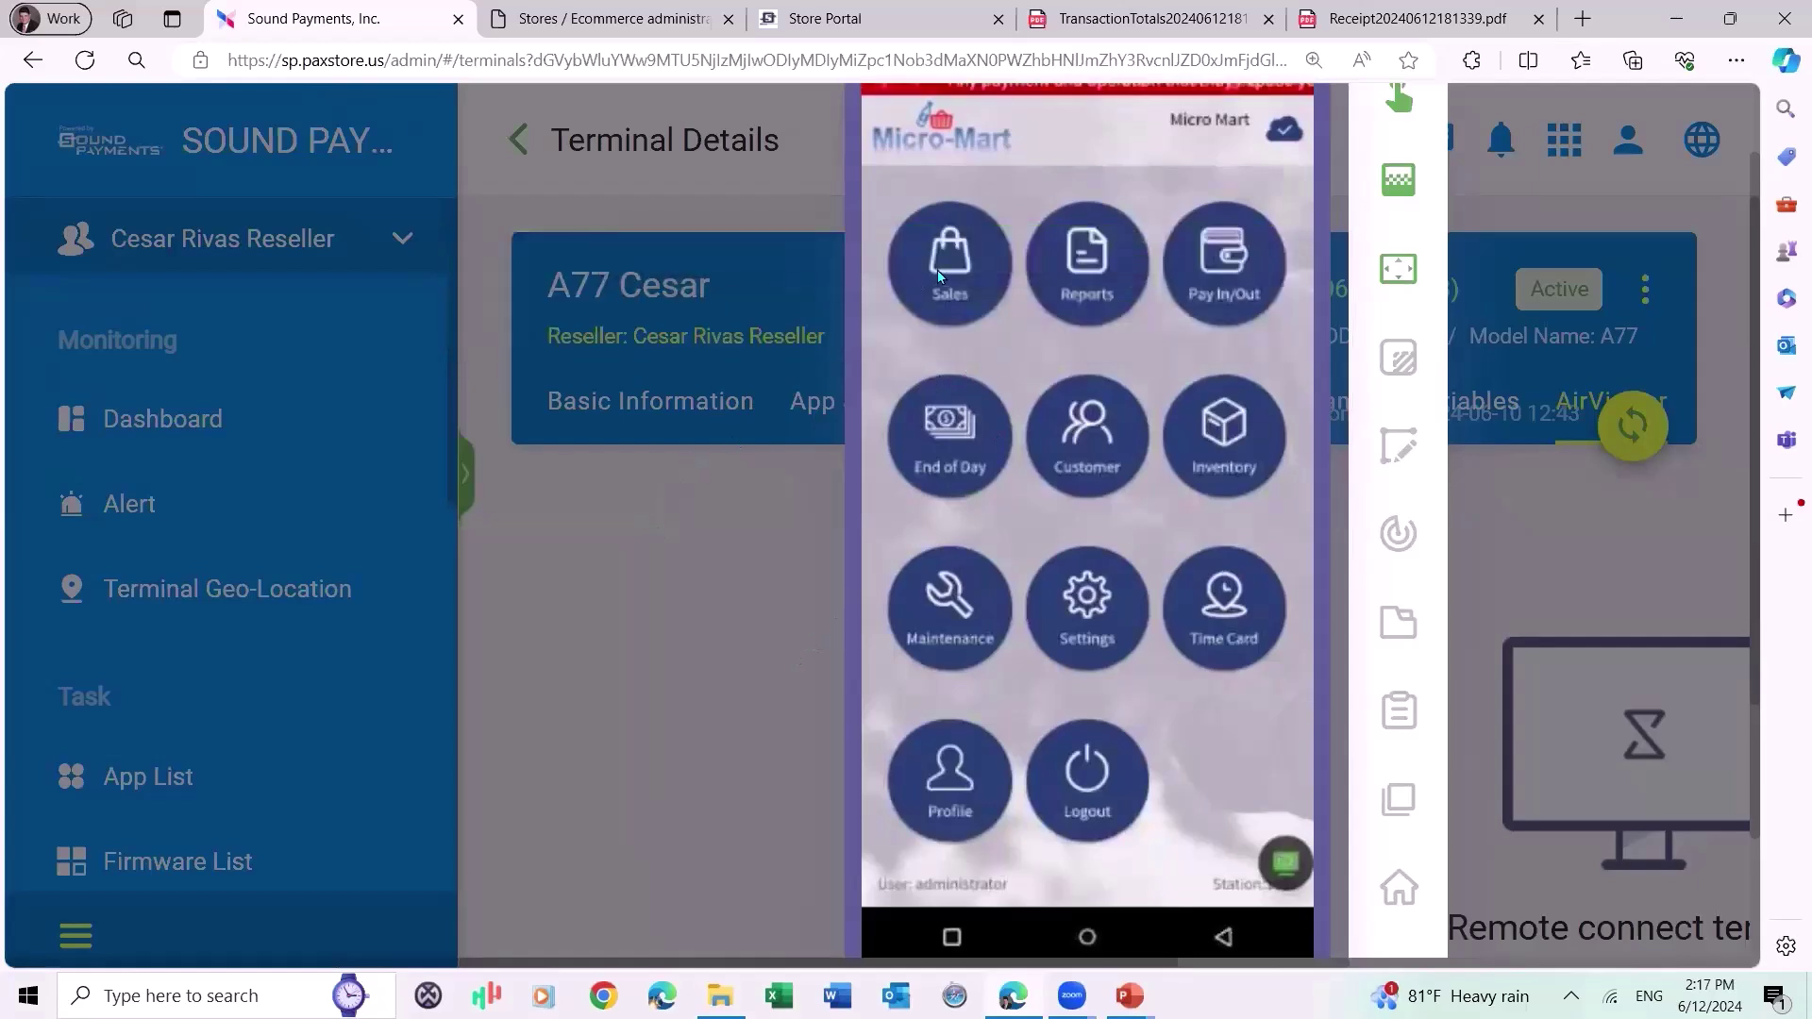
pyautogui.click(937, 270)
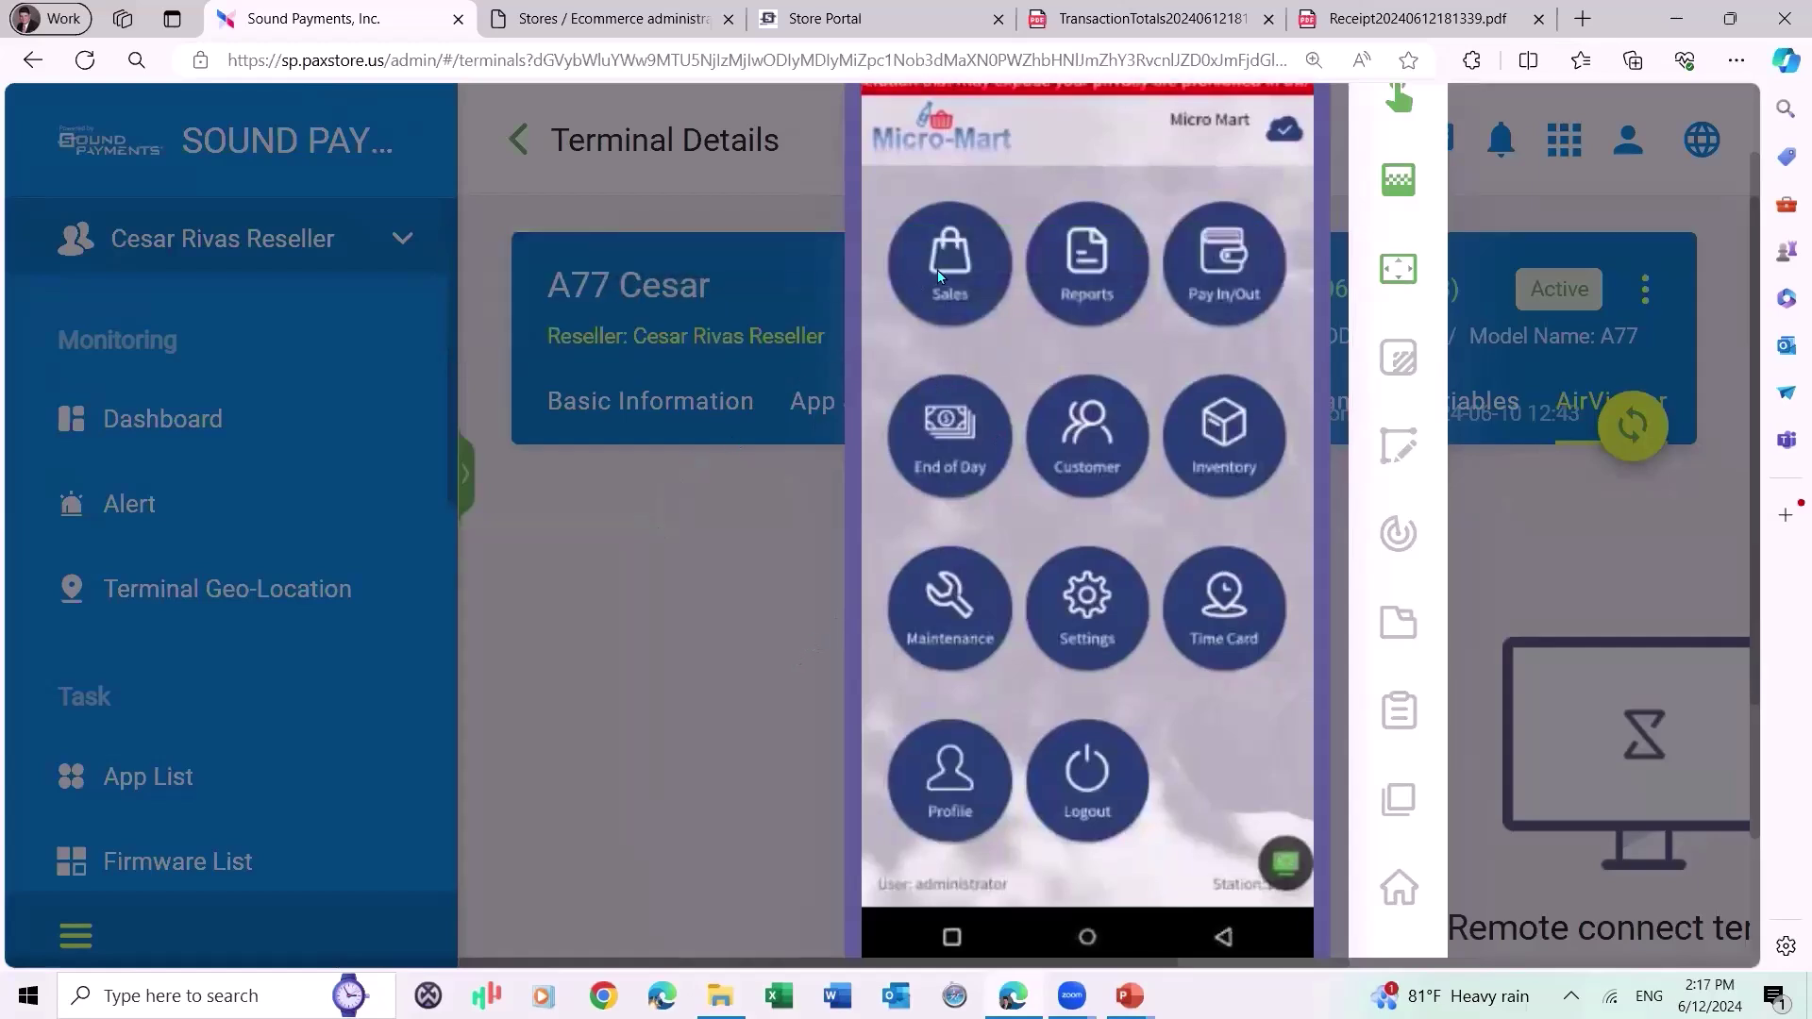
pyautogui.click(931, 217)
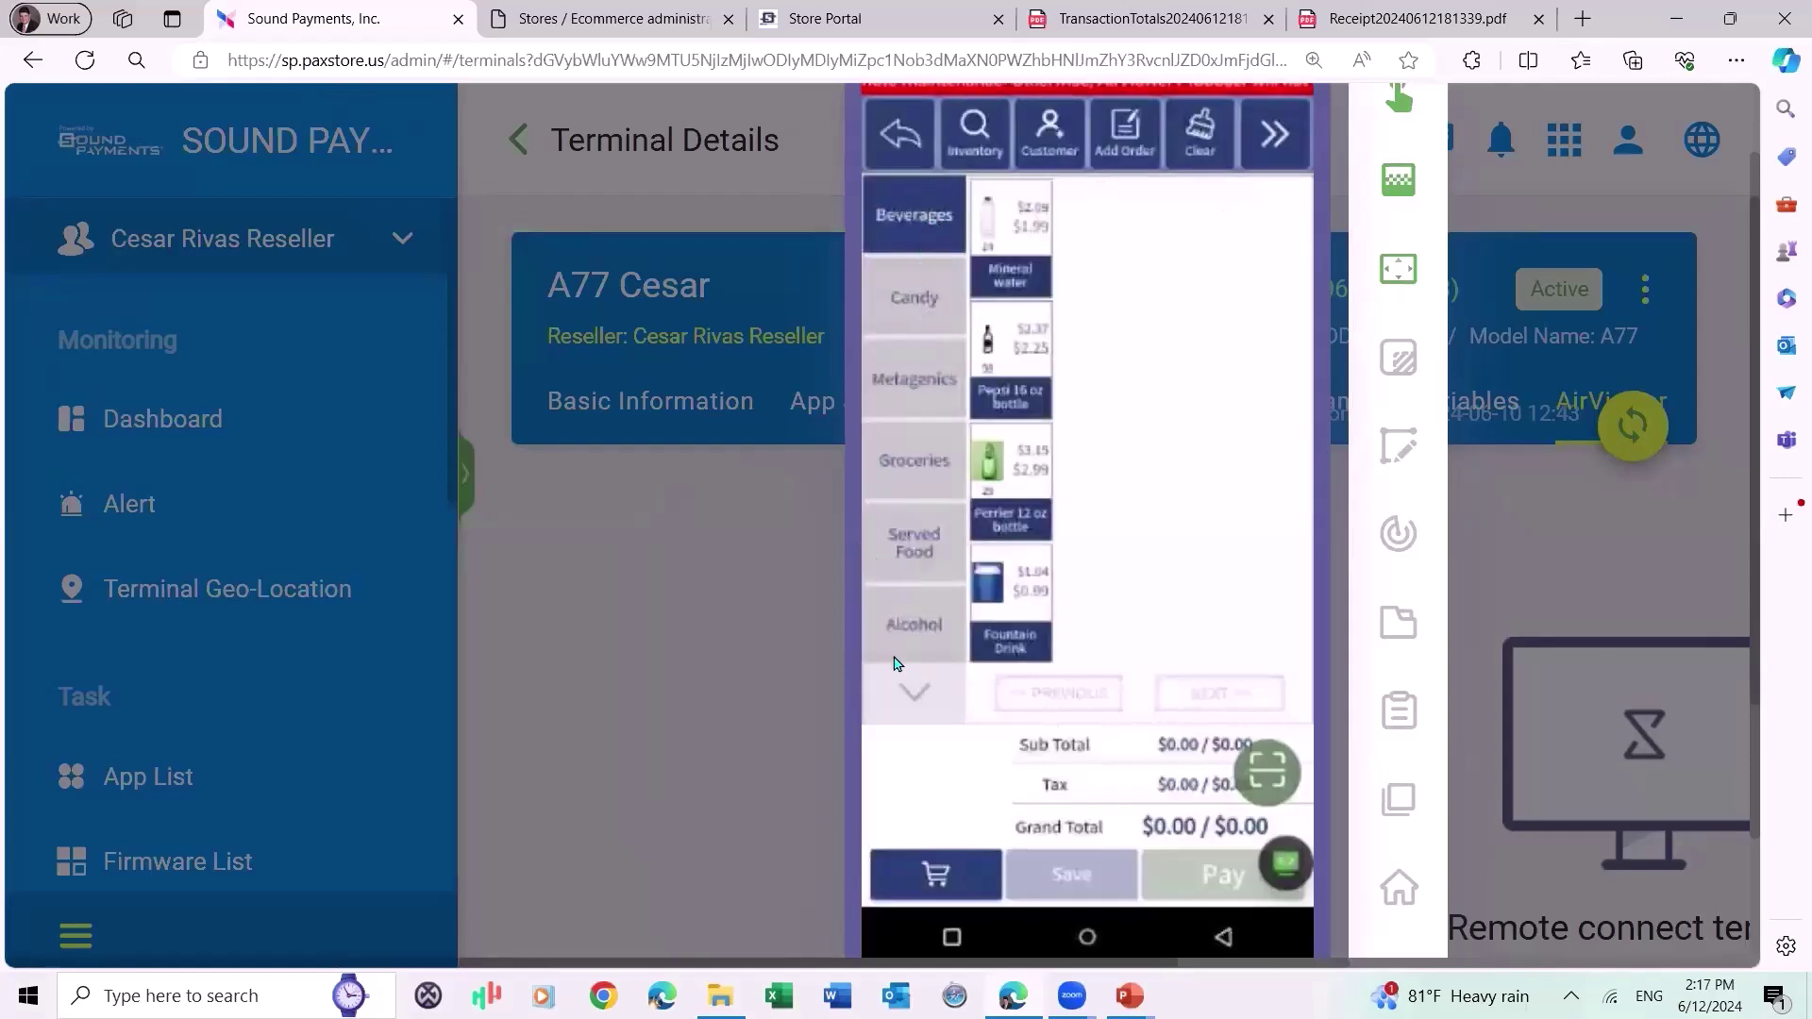
# Look at the empty cart and the inventory search form on the Sales screen, and close the form.
pyautogui.click(935, 874)
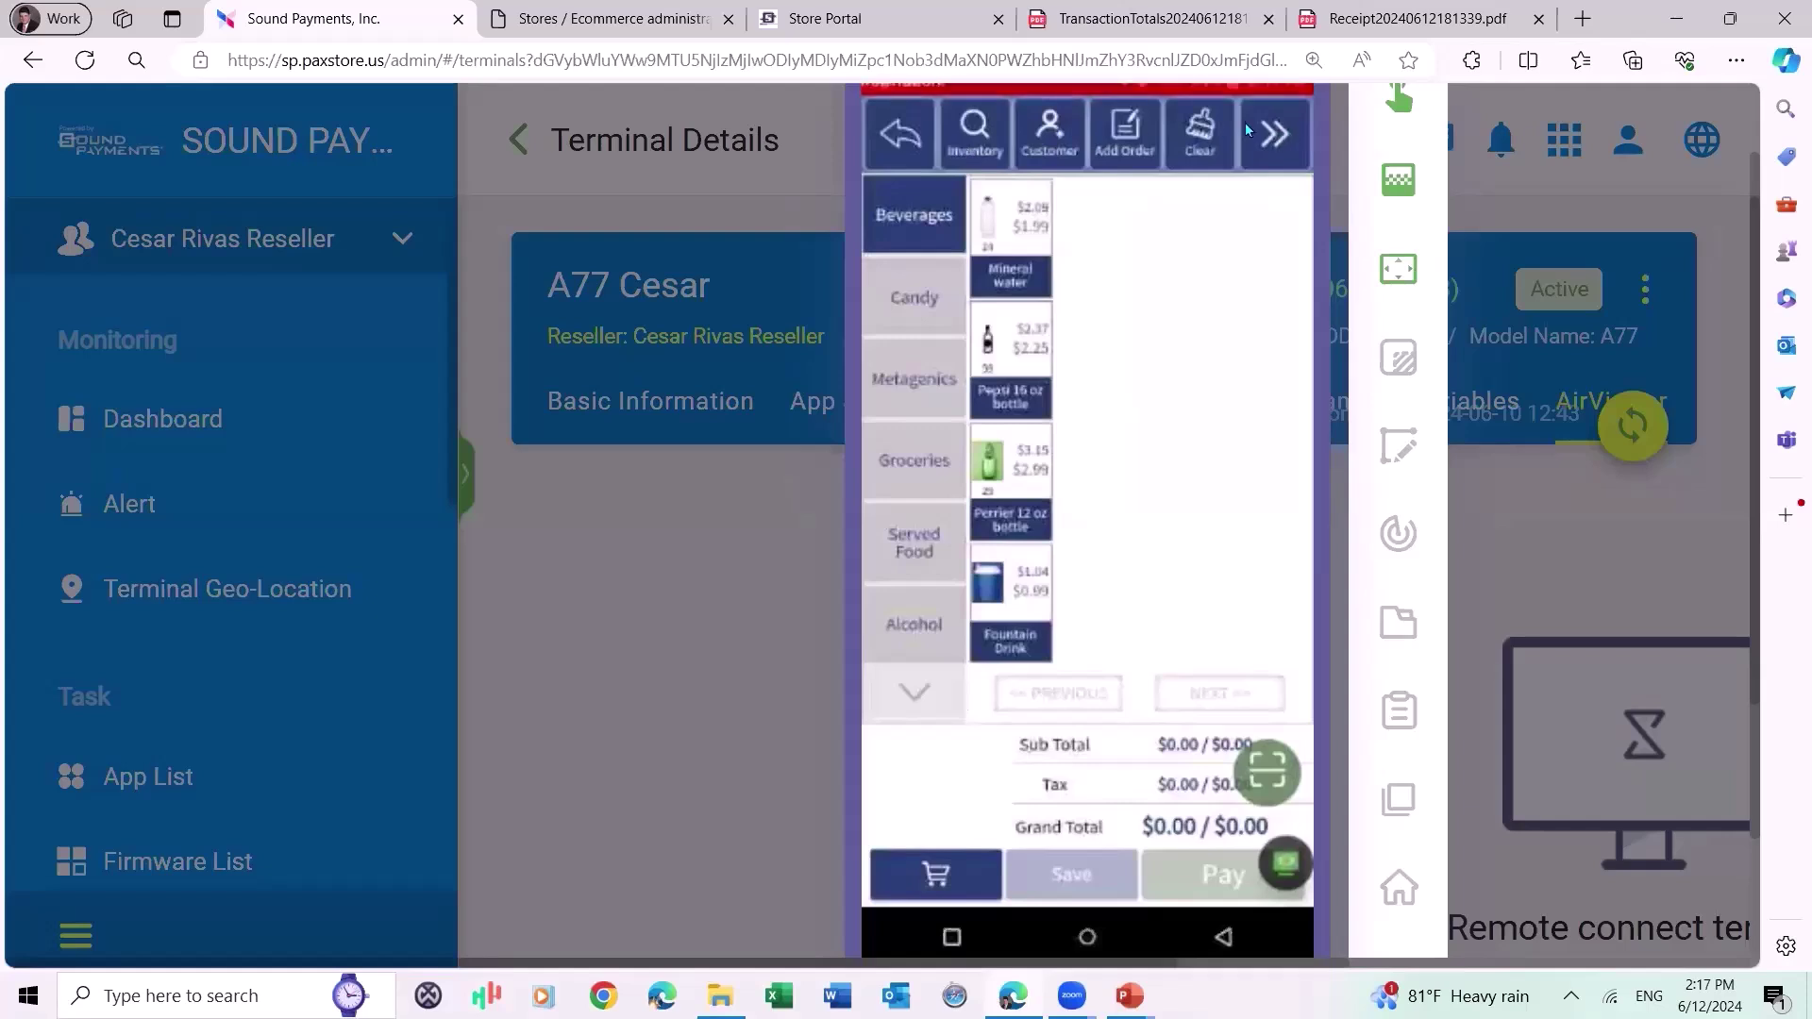
pyautogui.click(953, 123)
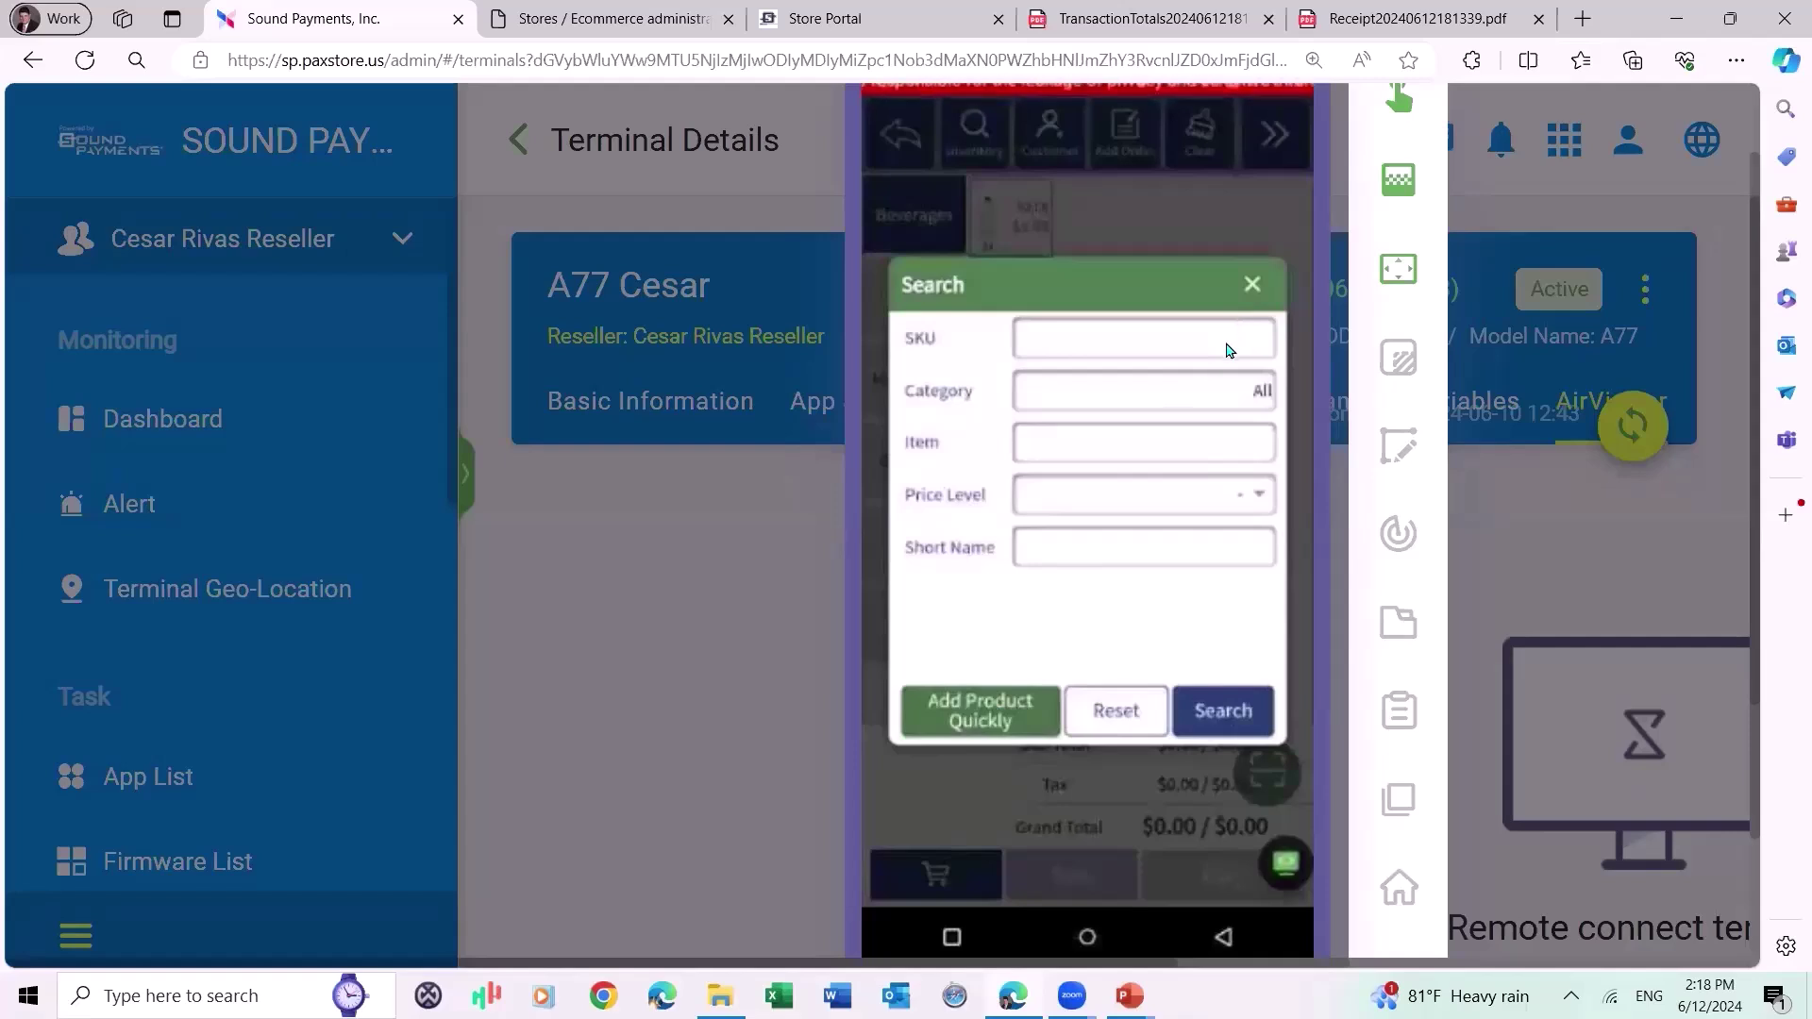
pyautogui.click(1253, 284)
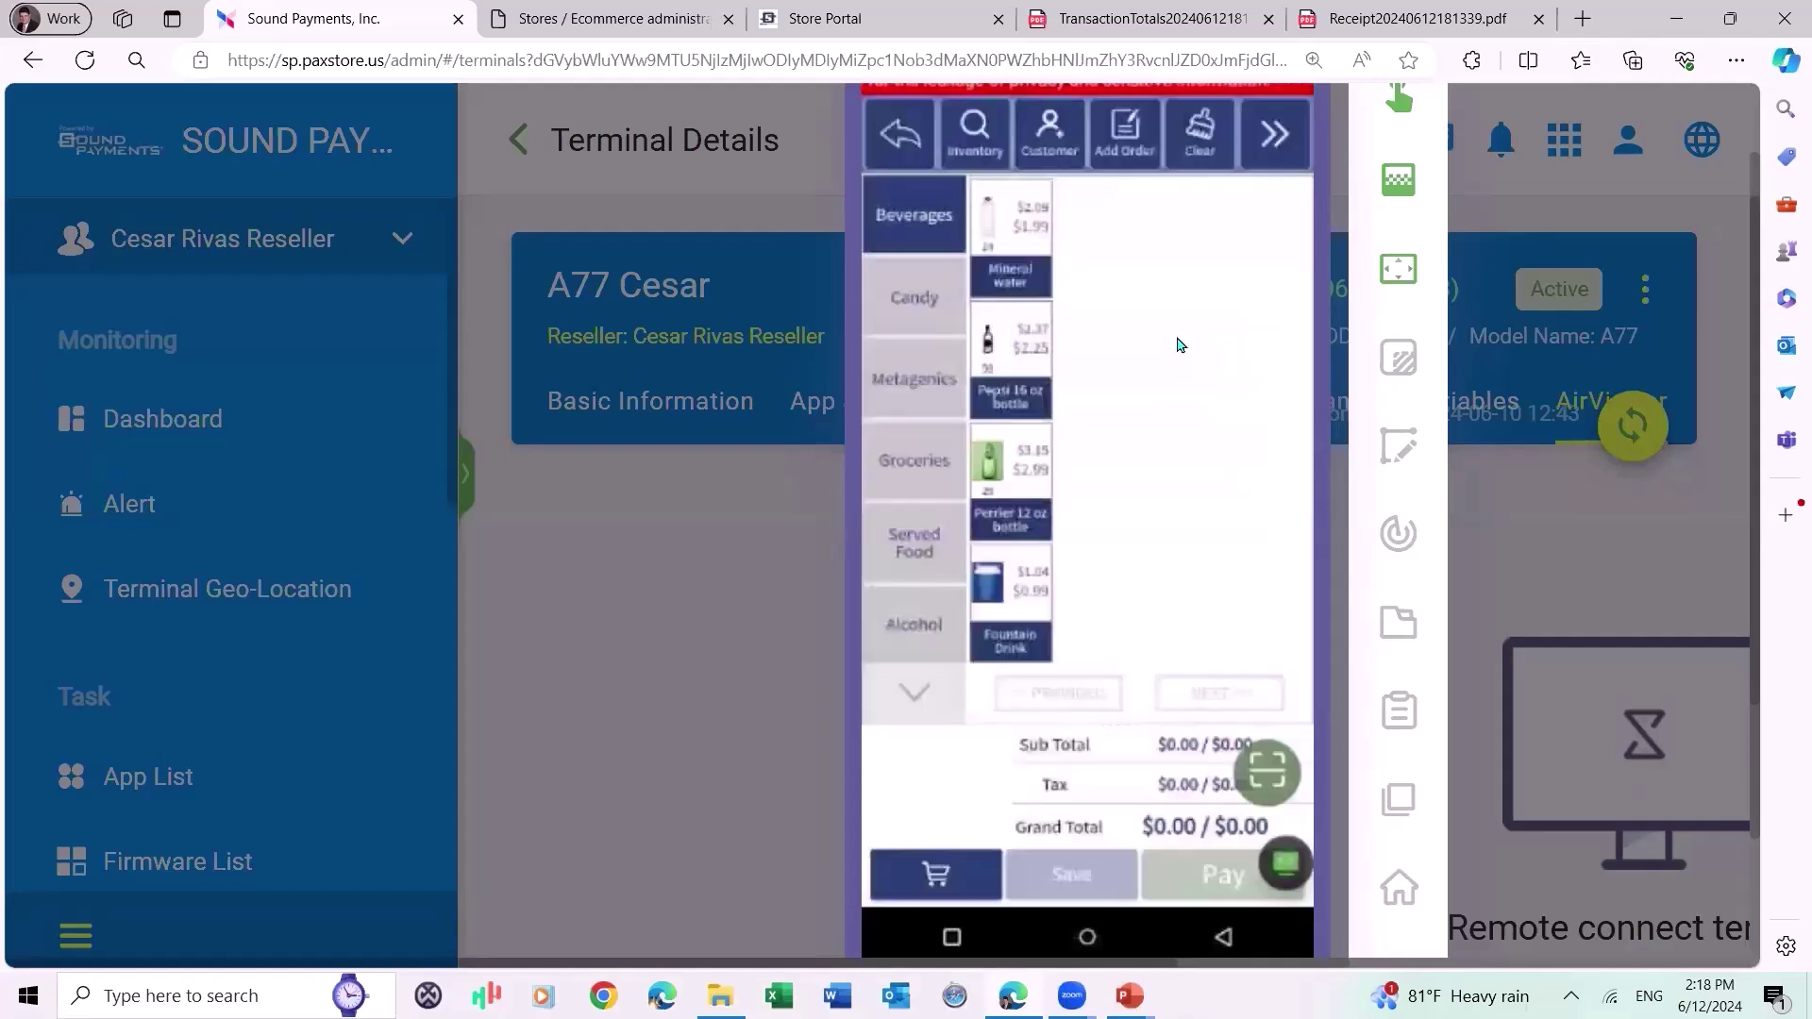
# Search for a customer by part of the name and assign the matching test customer to the sale.
pyautogui.click(1051, 139)
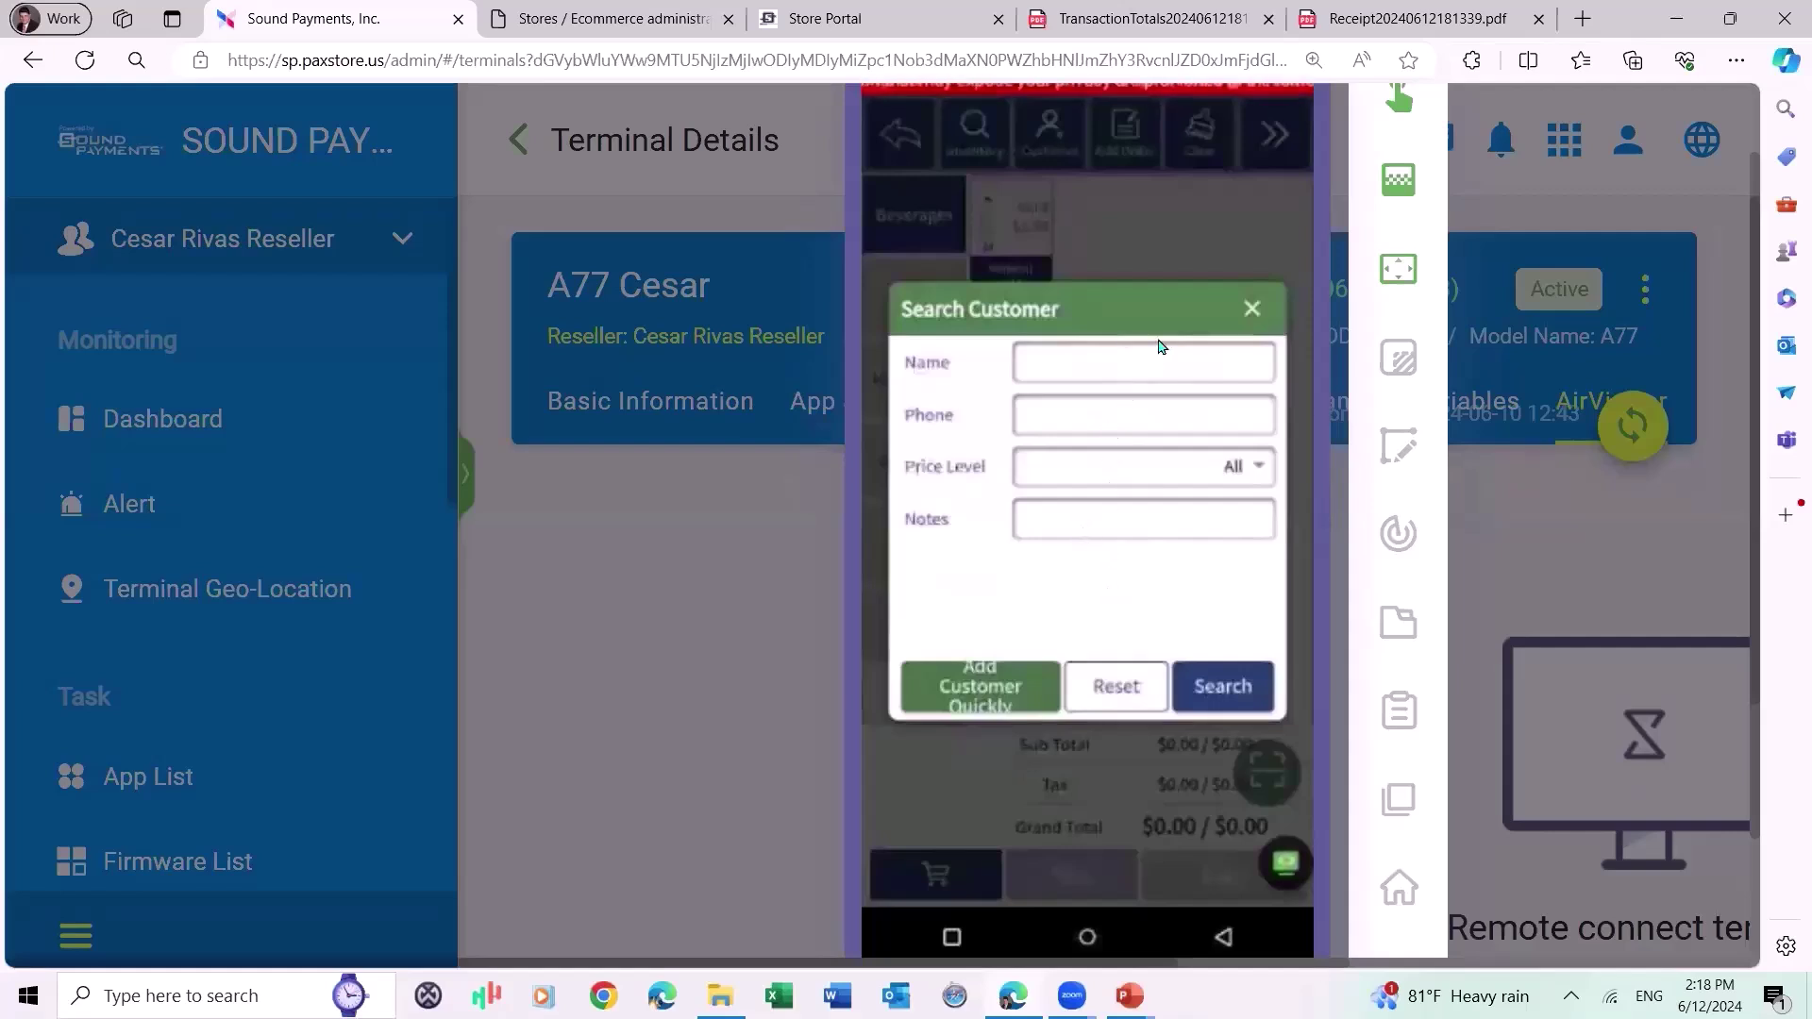
pyautogui.click(1065, 380)
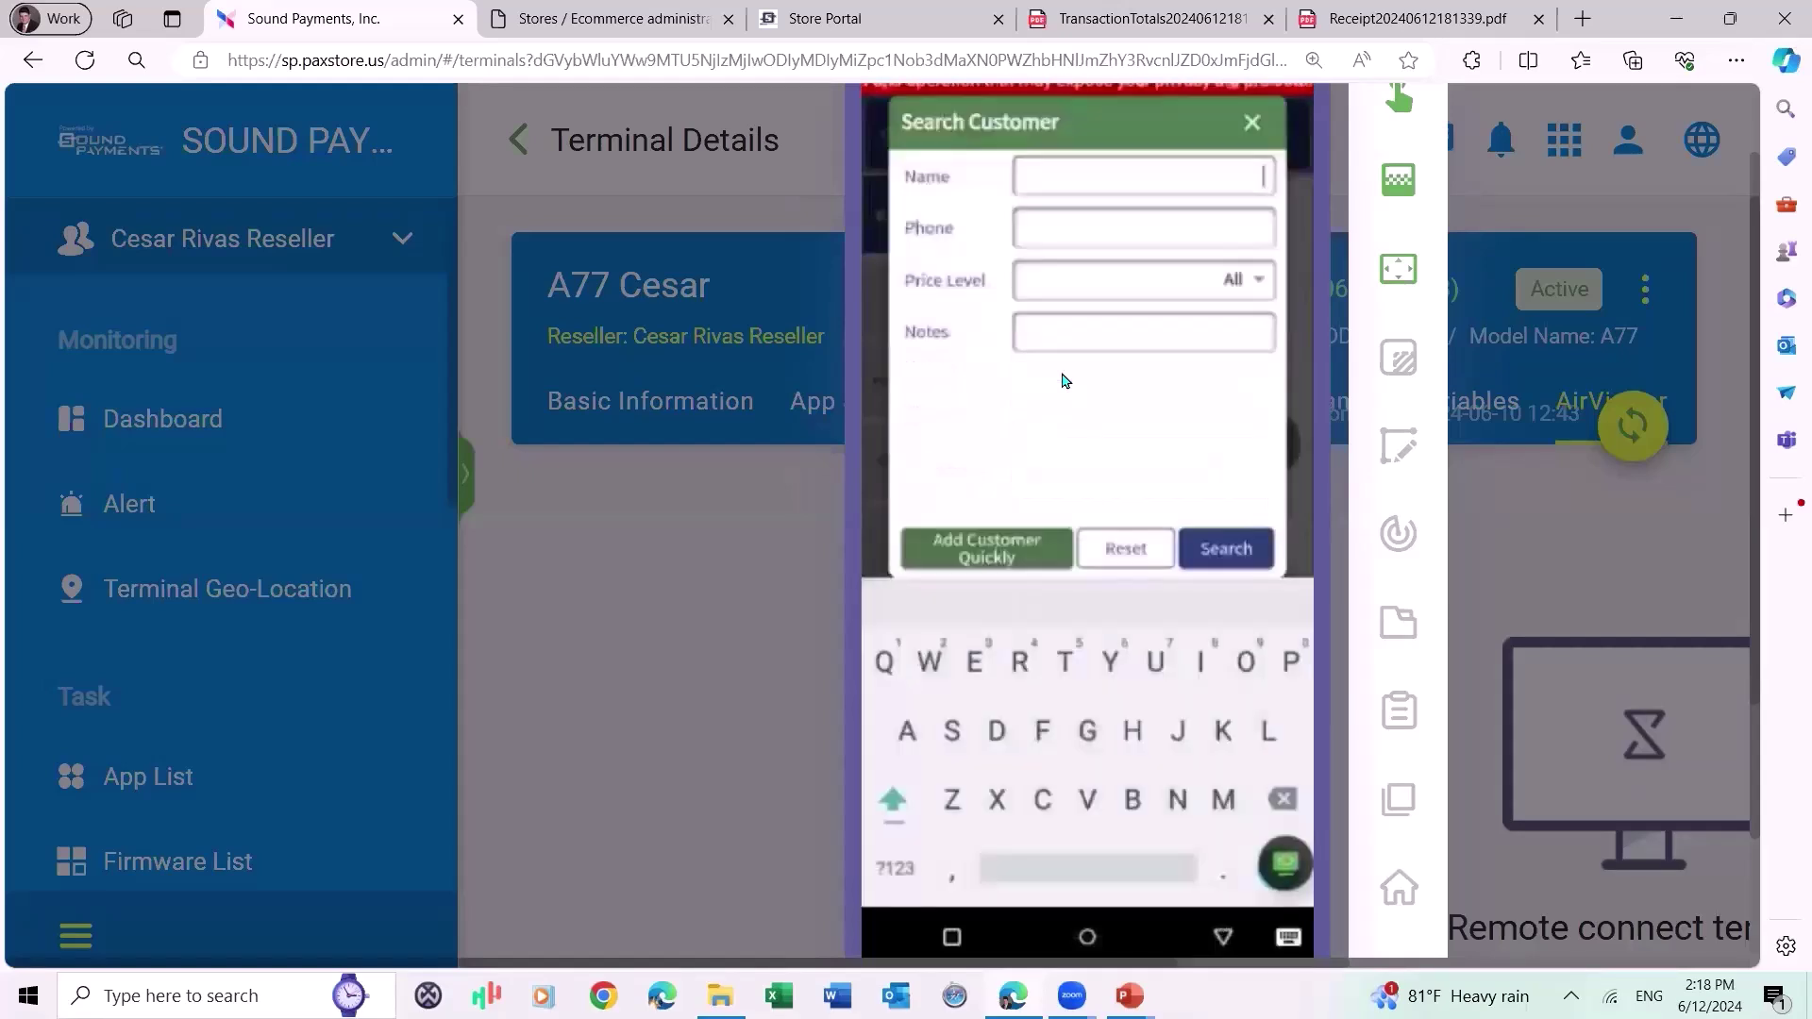
pyautogui.write('In')
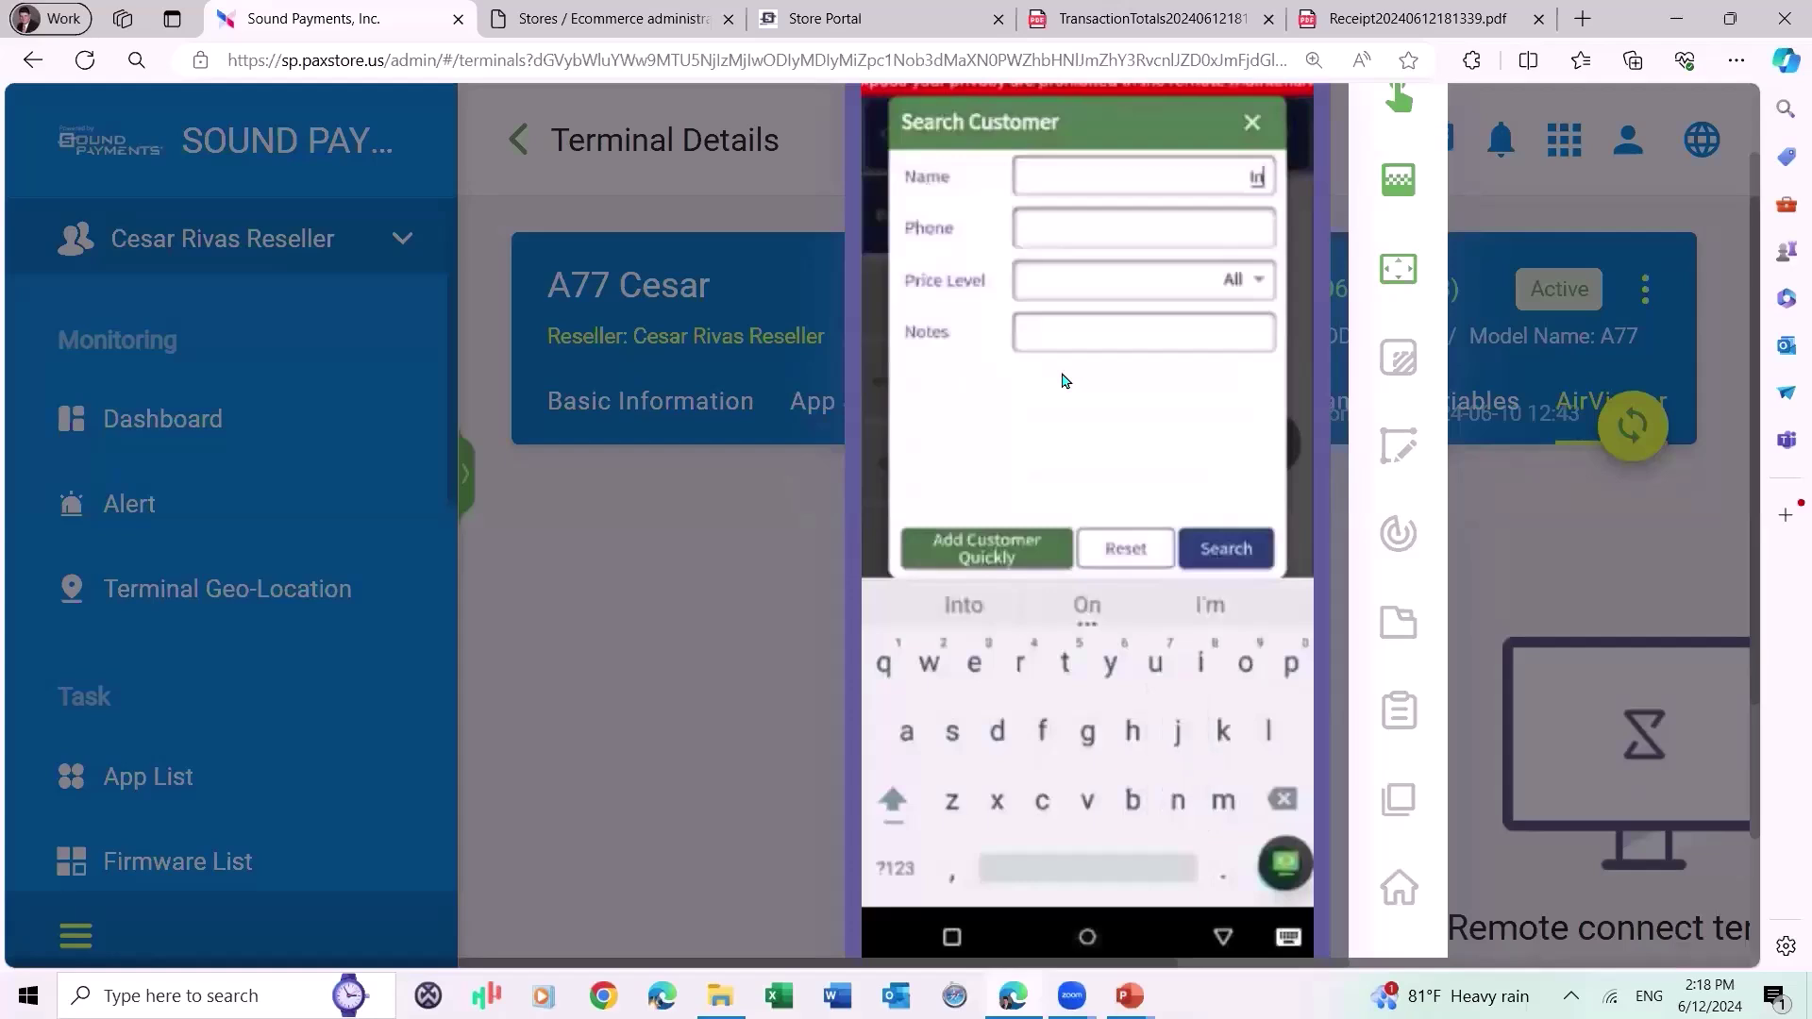
pyautogui.write('g')
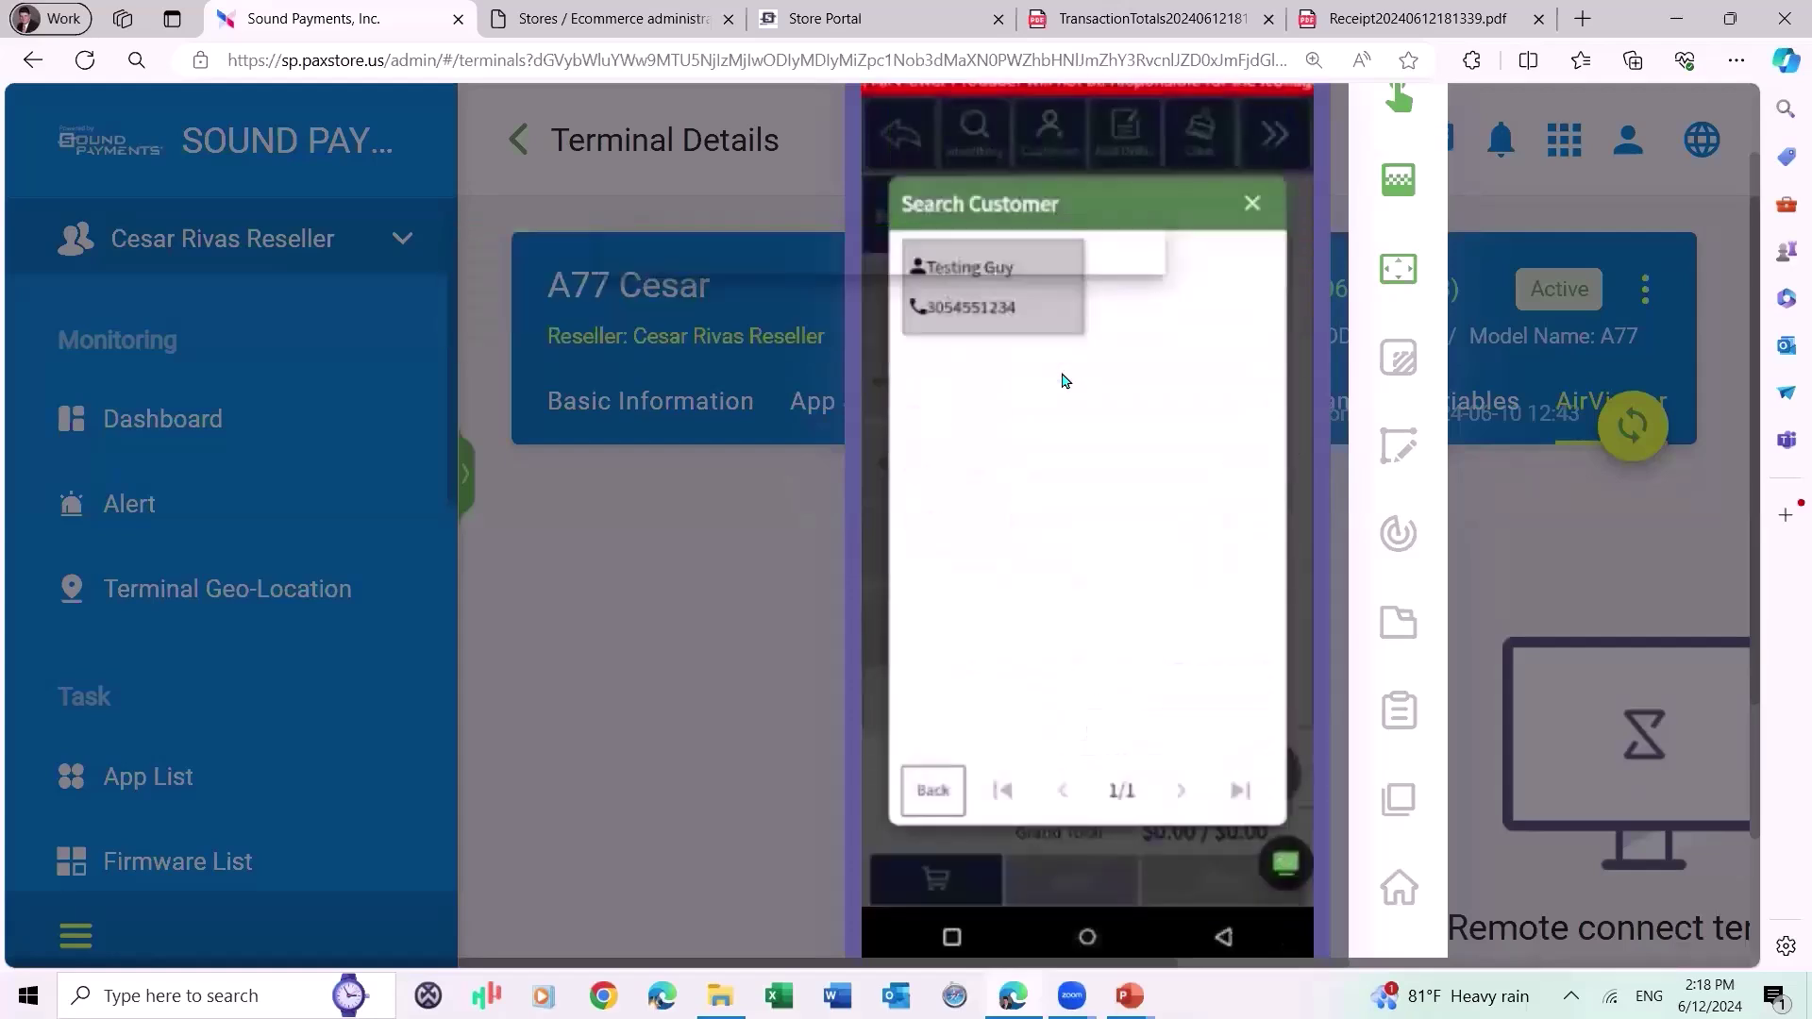
pyautogui.click(1013, 284)
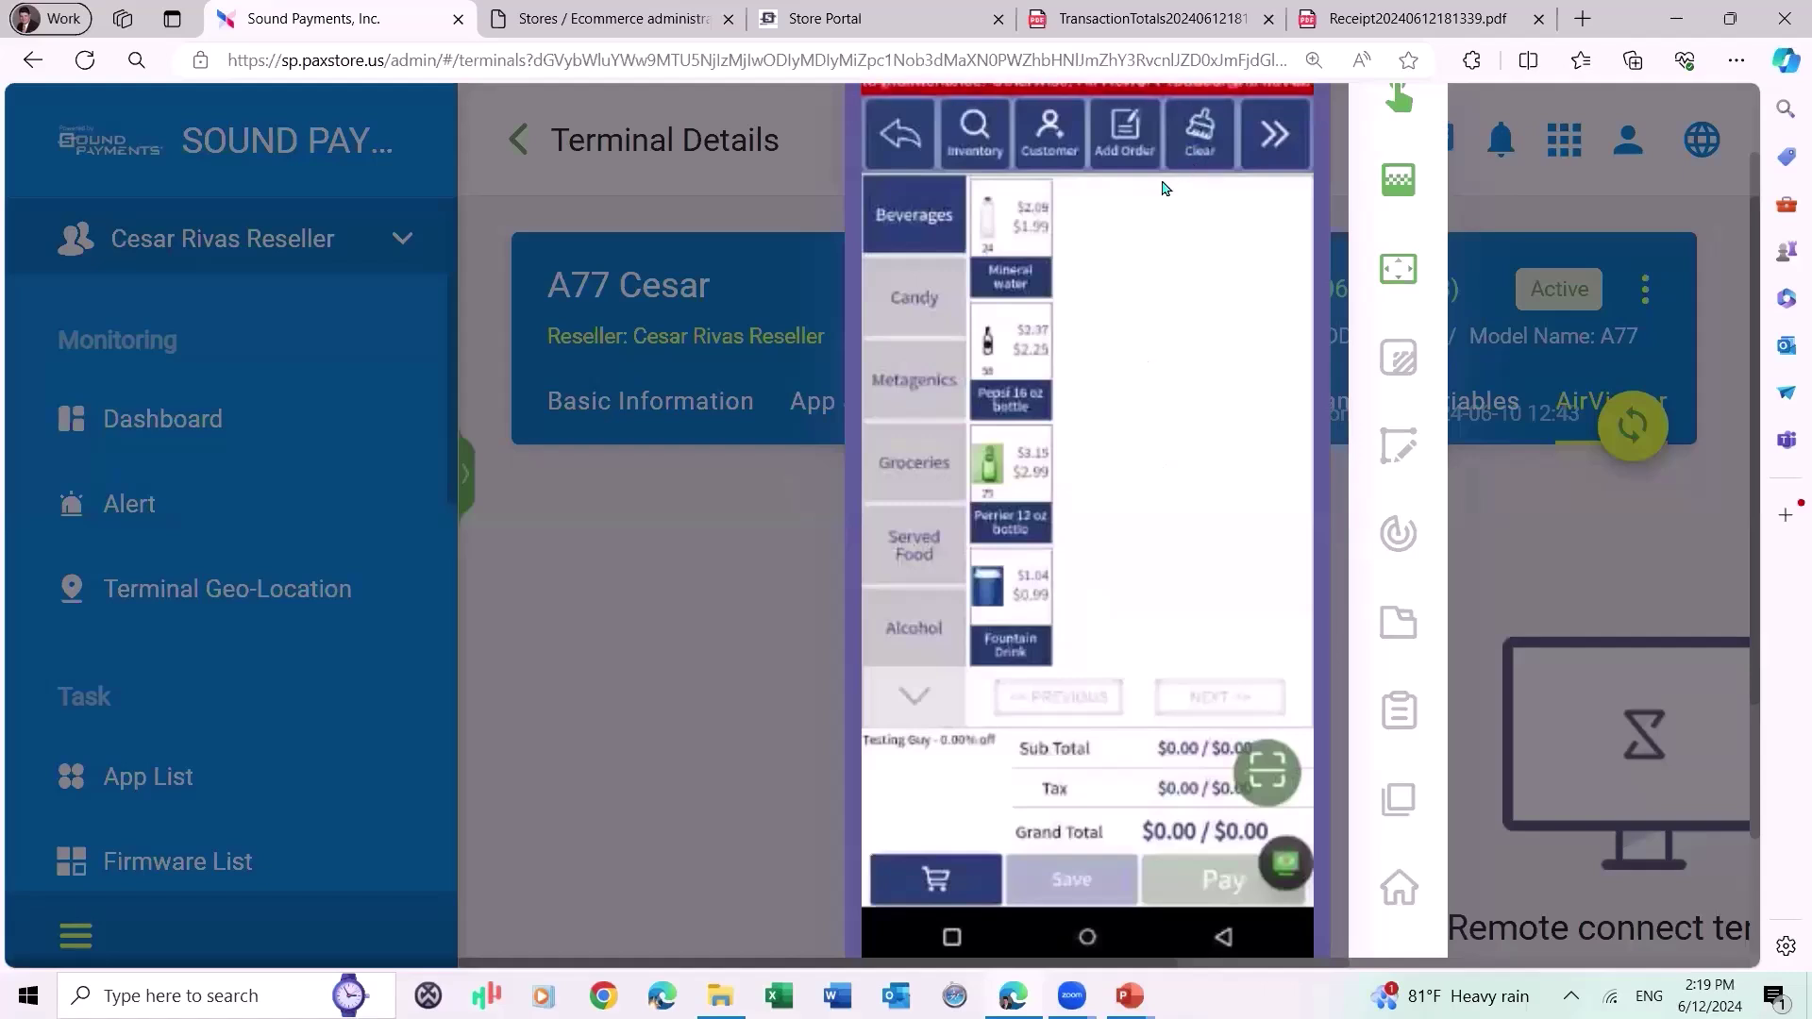
# Add a Delivery order using the customer's stored phone number and address details, and continue the sale.
pyautogui.click(1122, 143)
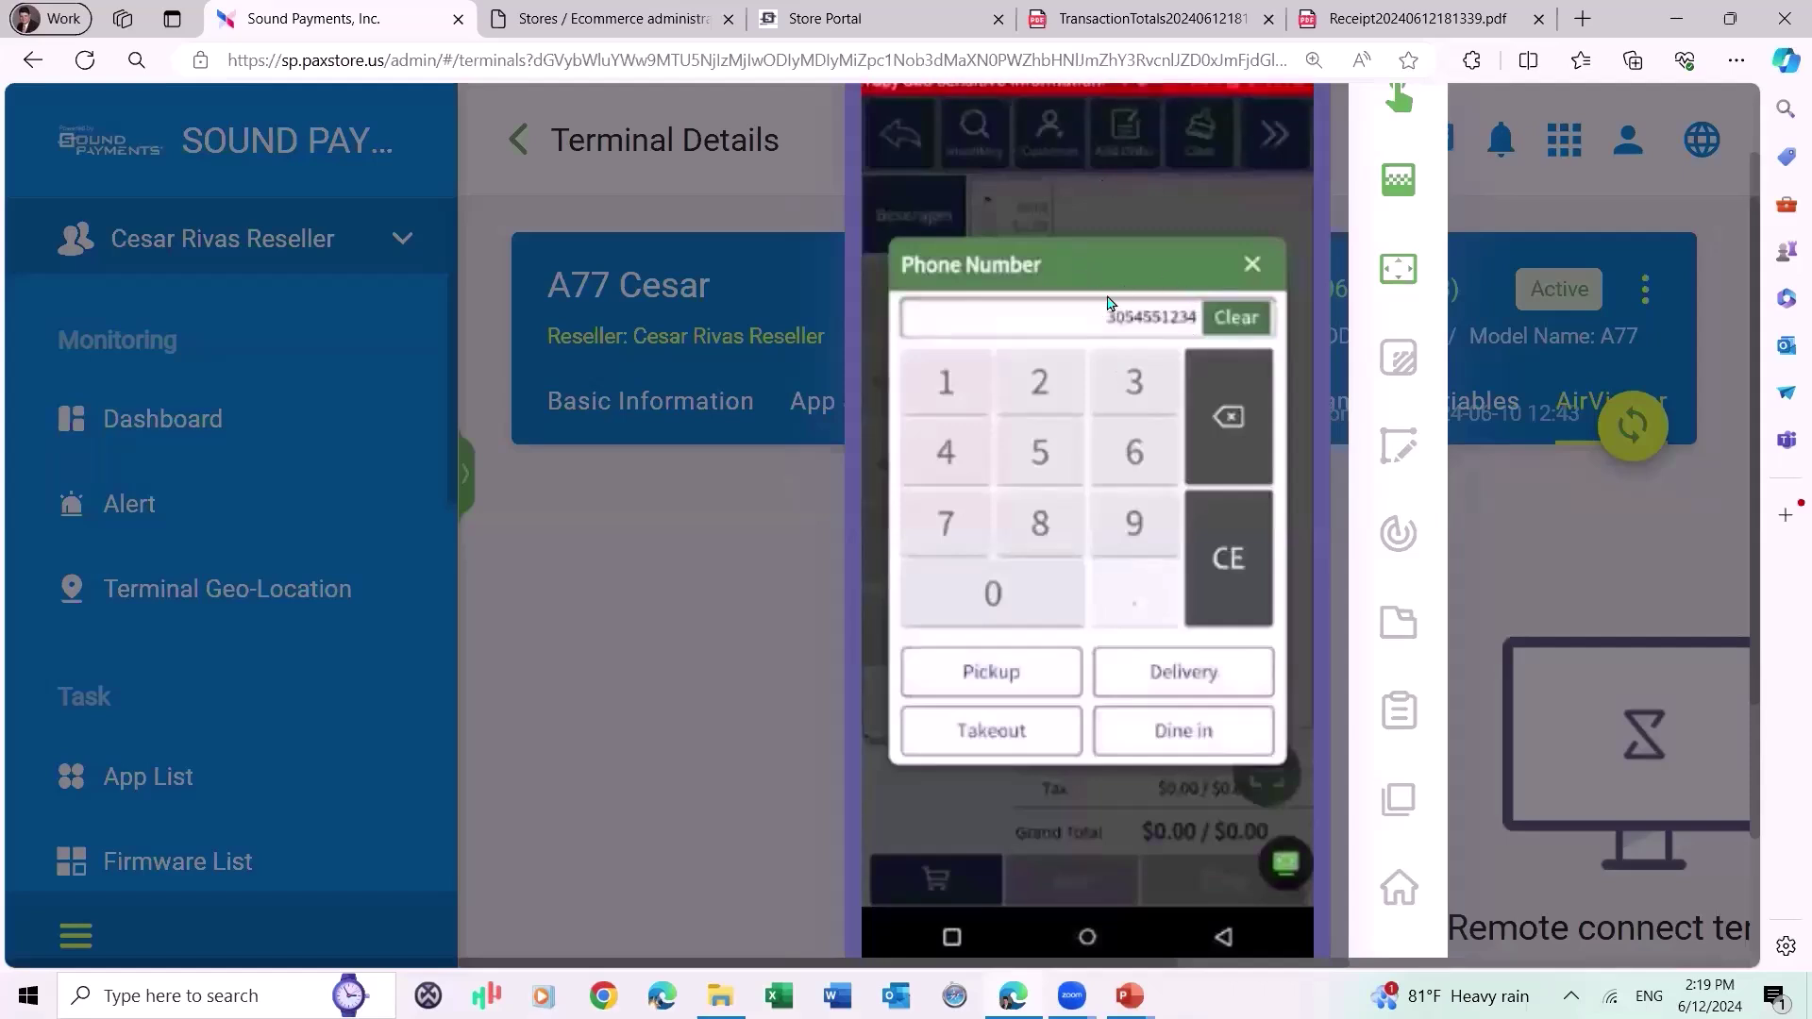
pyautogui.click(1191, 676)
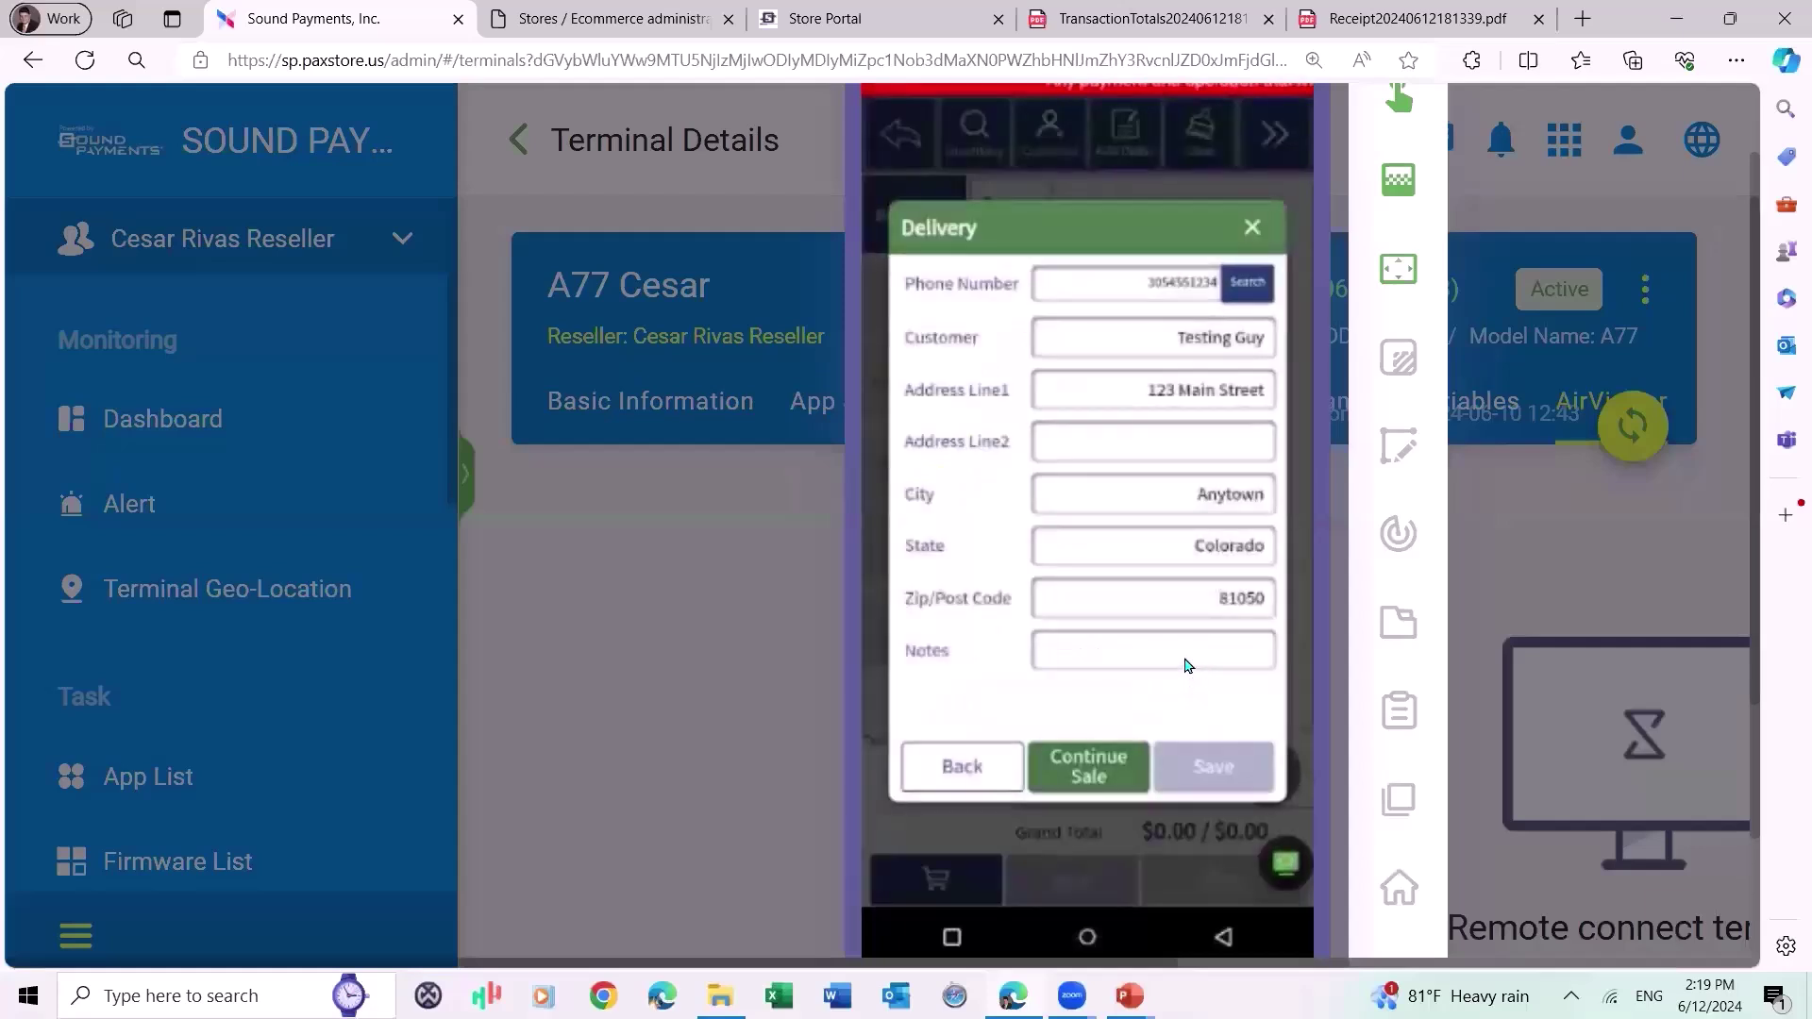
pyautogui.click(1104, 744)
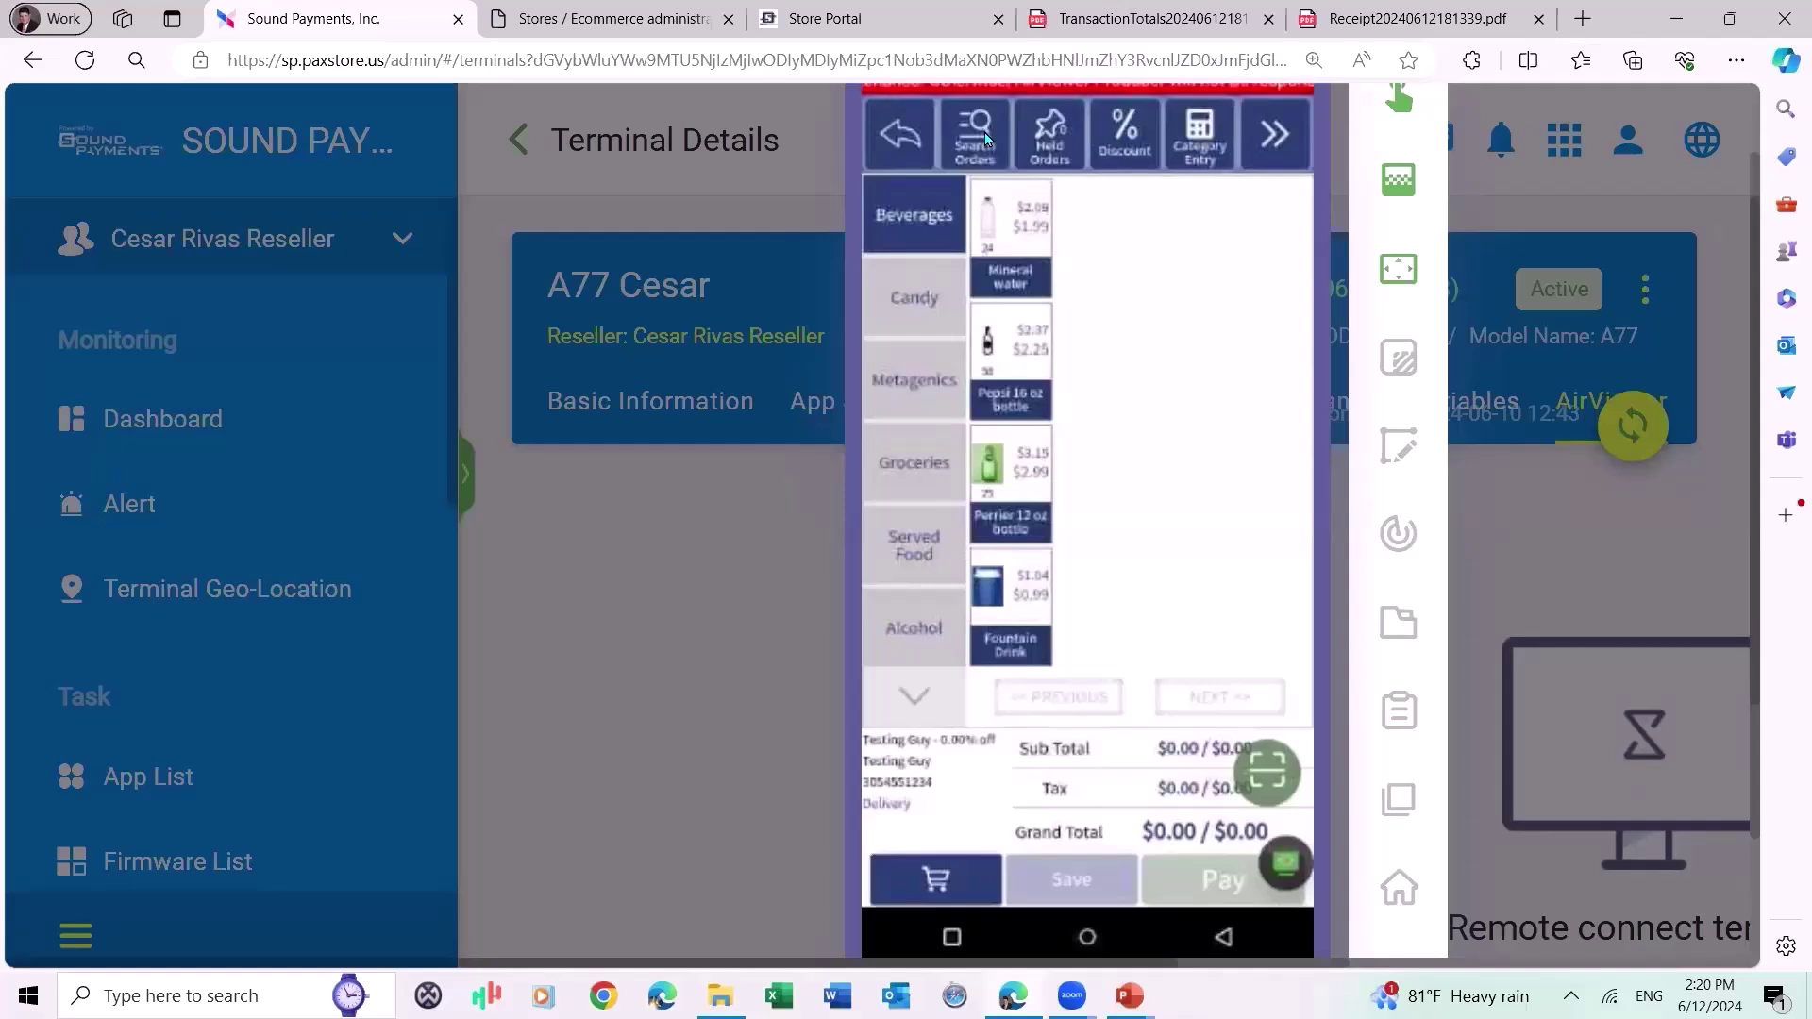
# Look at the order search and the Held Orders list among the additional sales functions.
pyautogui.click(983, 132)
pyautogui.press('Return')
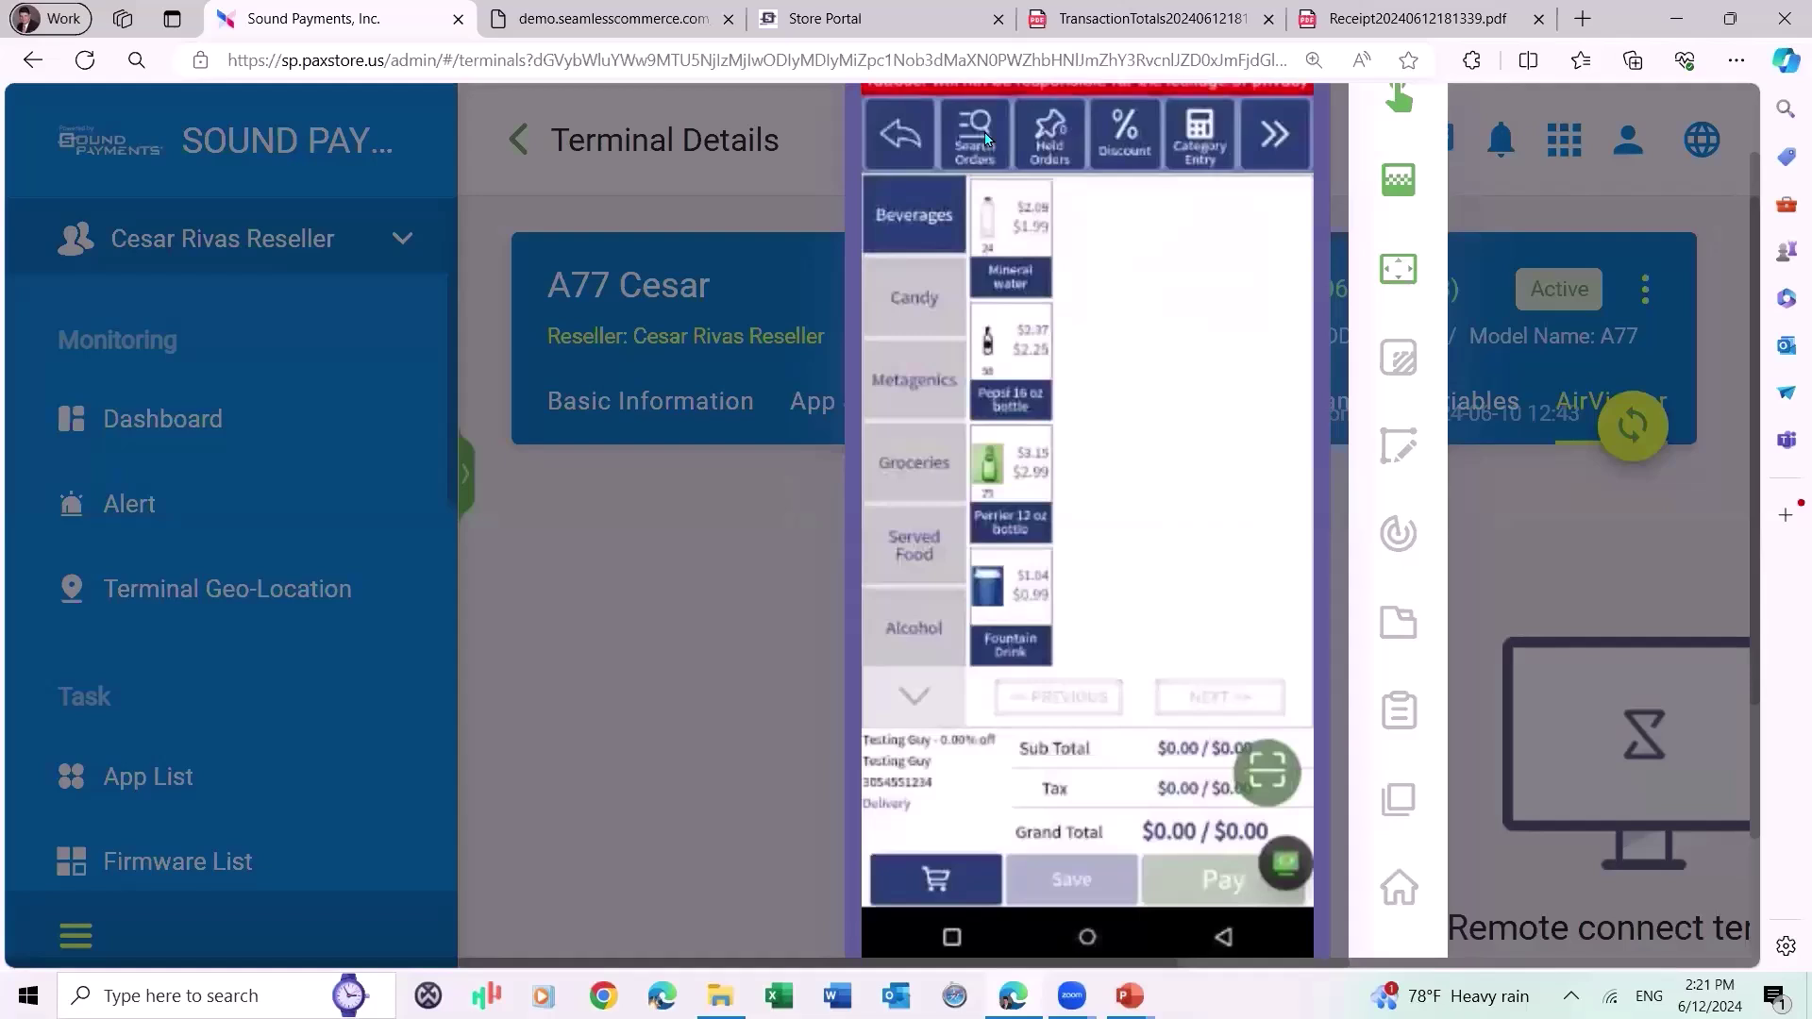
pyautogui.click(1043, 135)
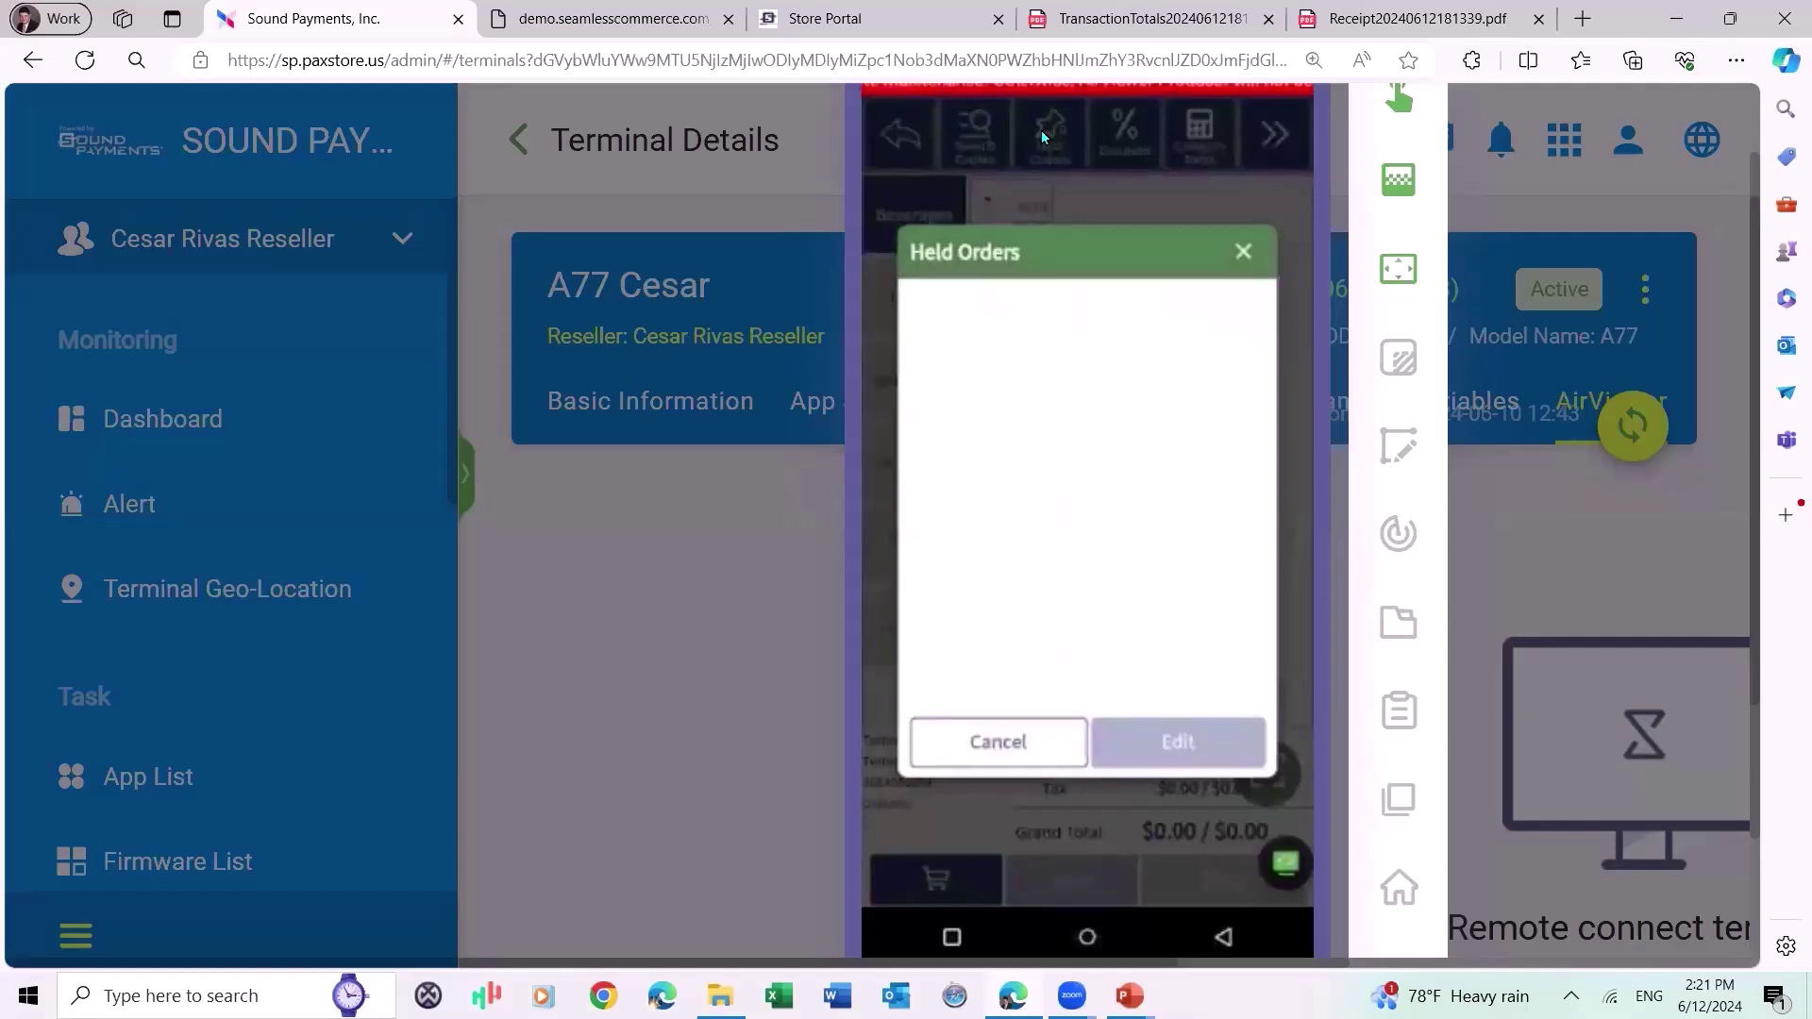
pyautogui.click(1040, 128)
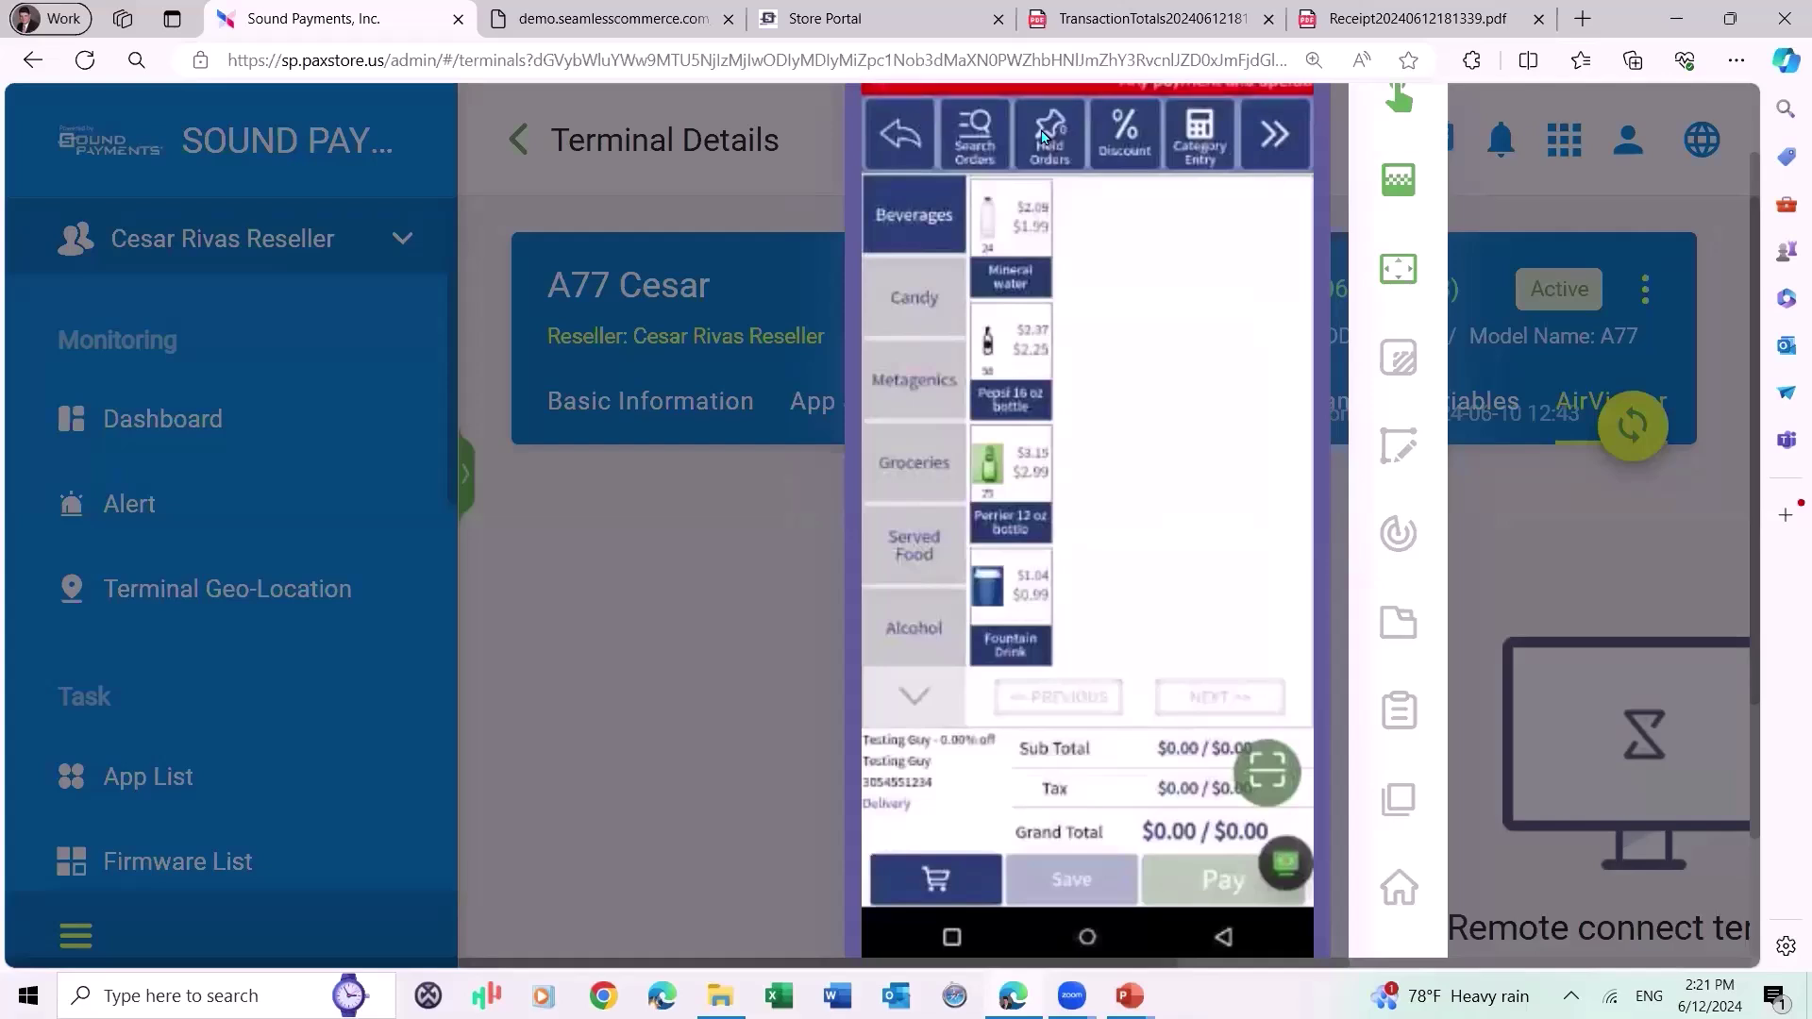
# Add one Reese's Peanut Butter Cups from the Candy category to the cart and apply a 50% discount to that item.
pyautogui.click(1120, 115)
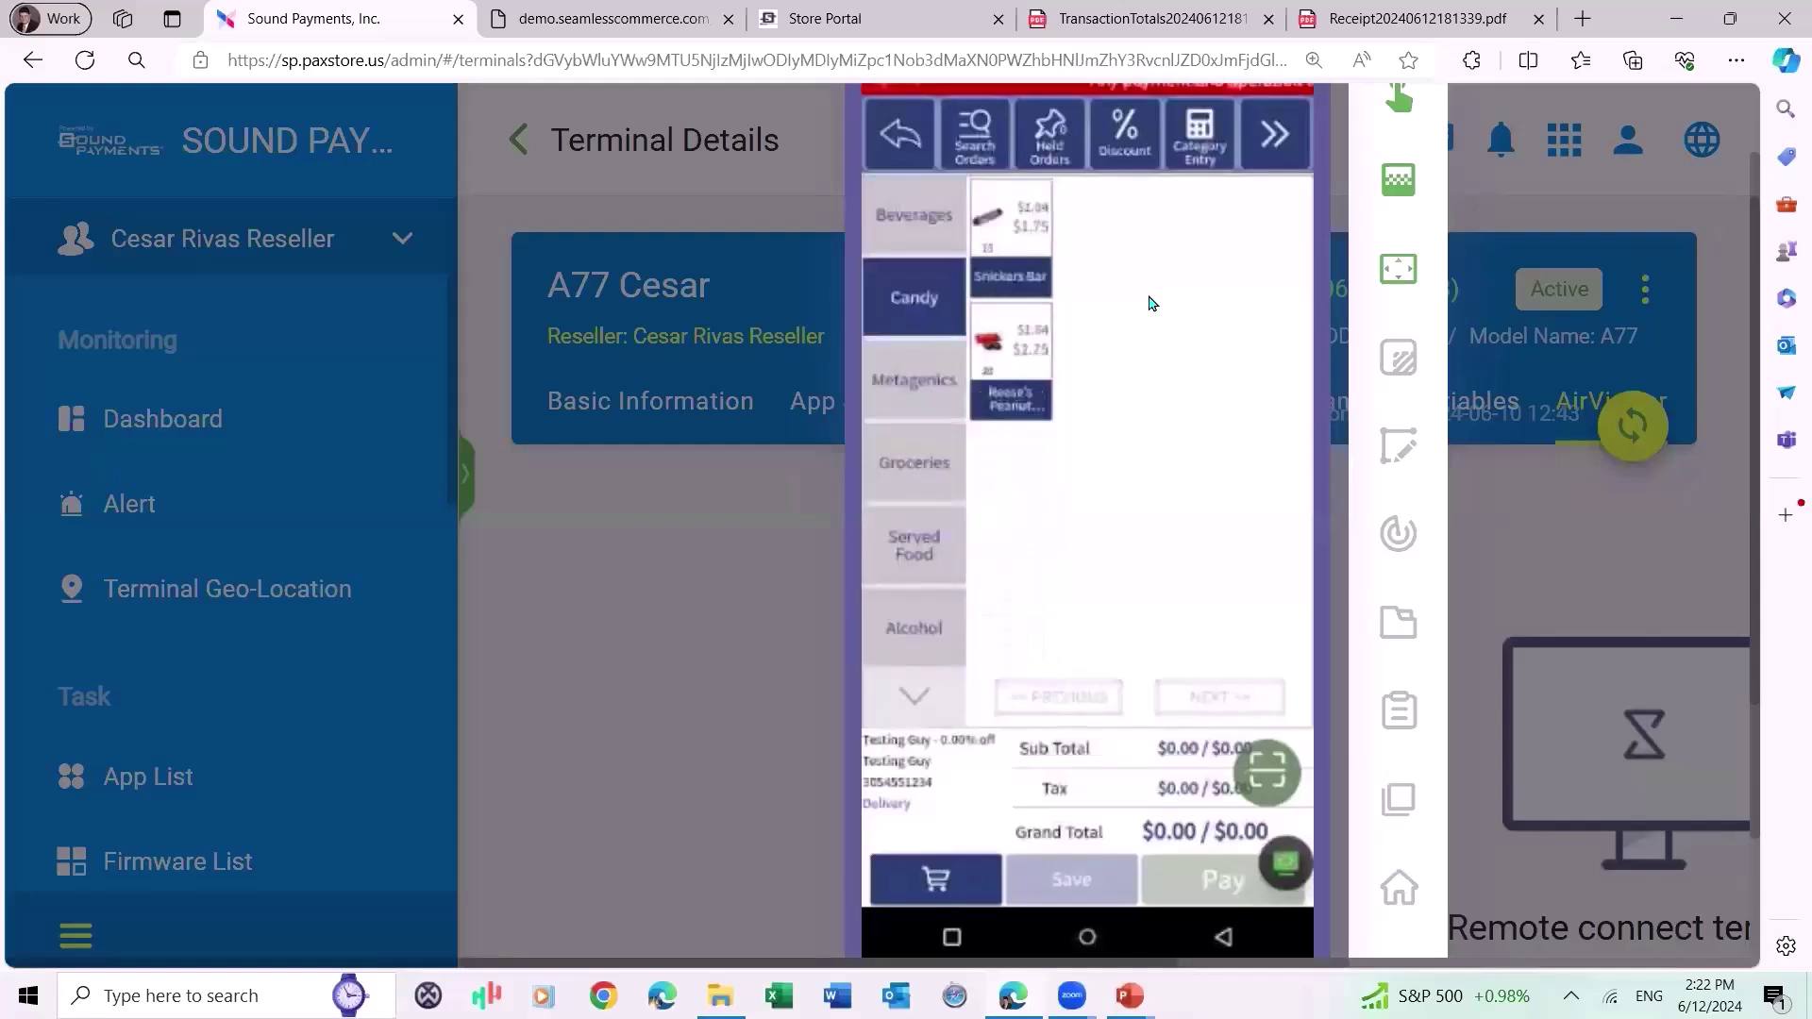
pyautogui.click(1009, 367)
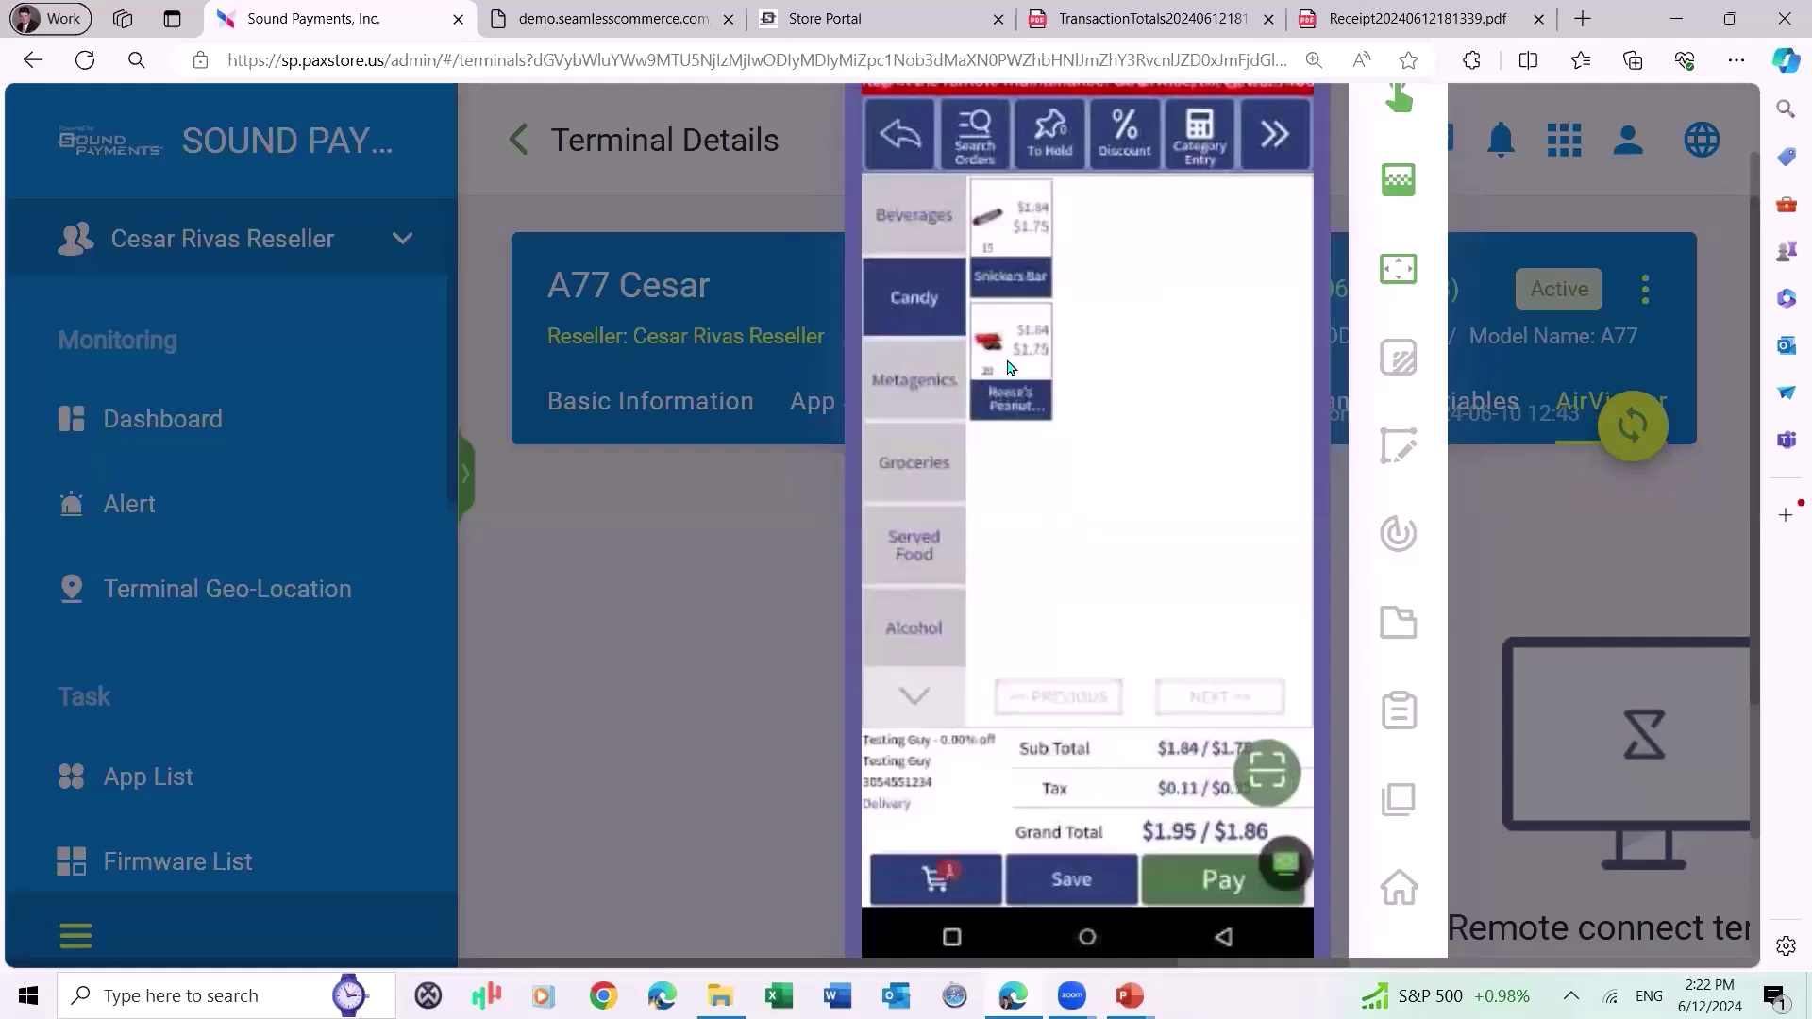
pyautogui.click(939, 877)
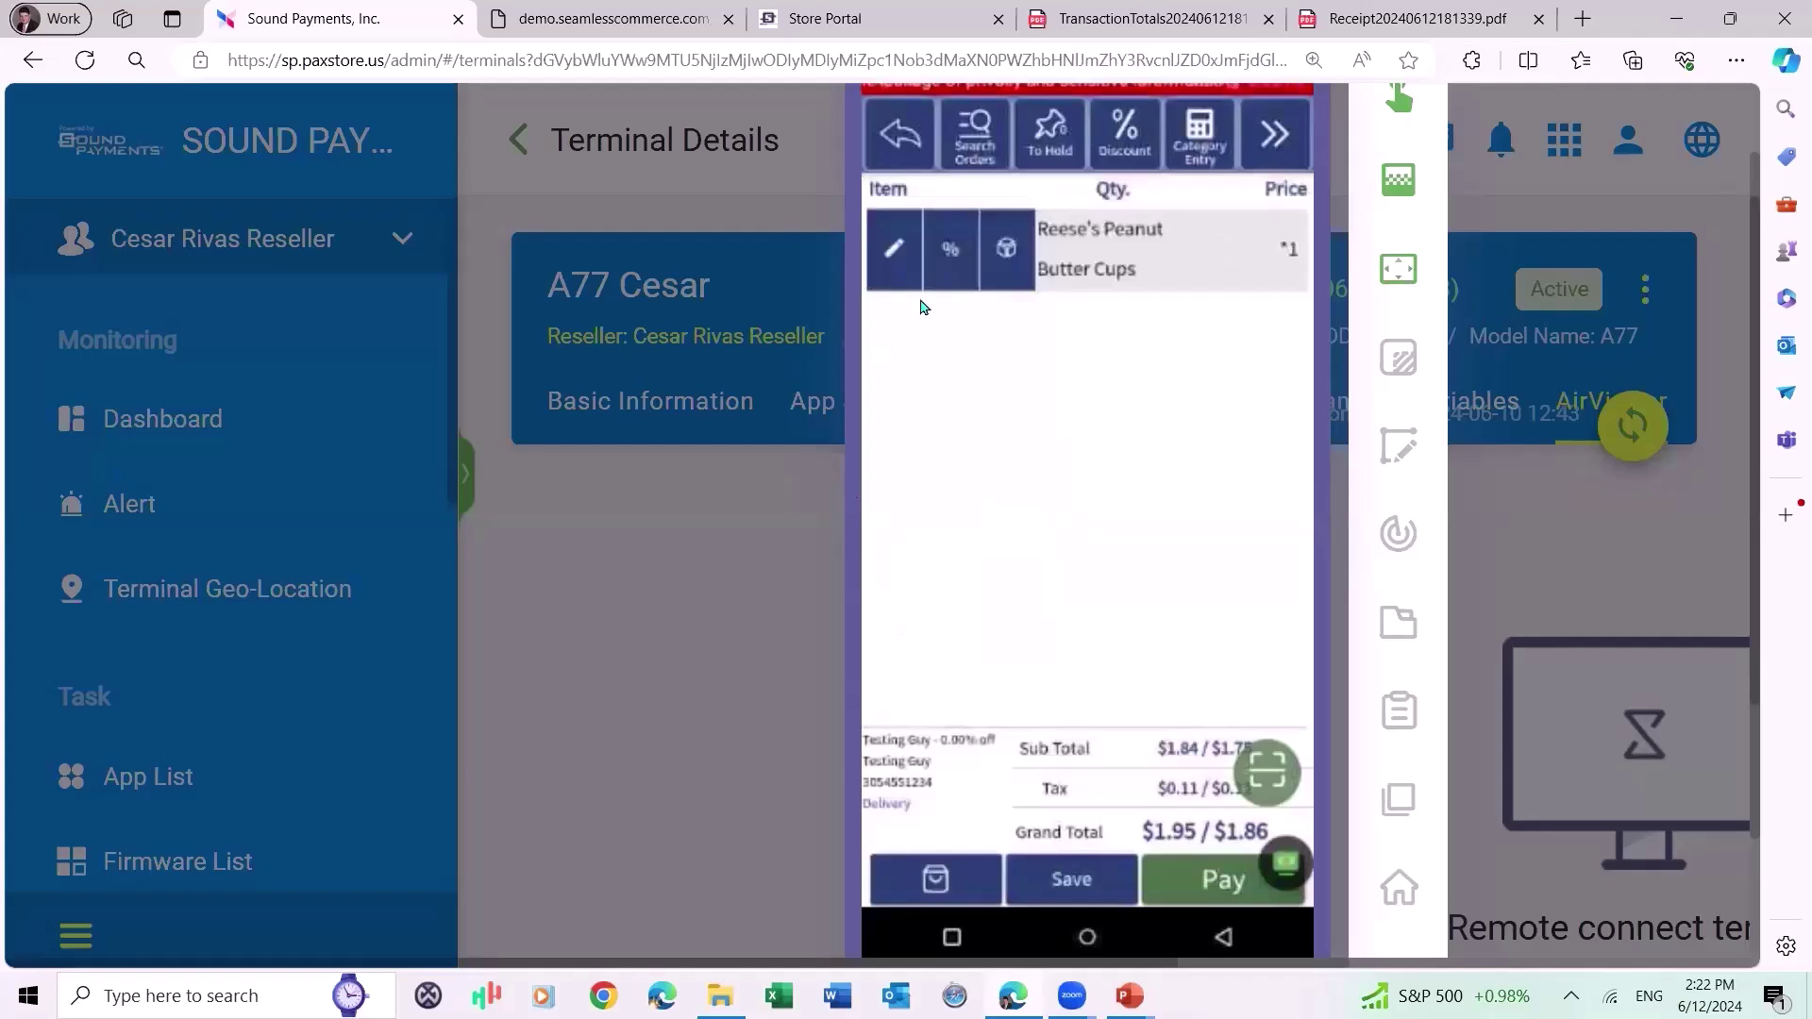
pyautogui.click(948, 255)
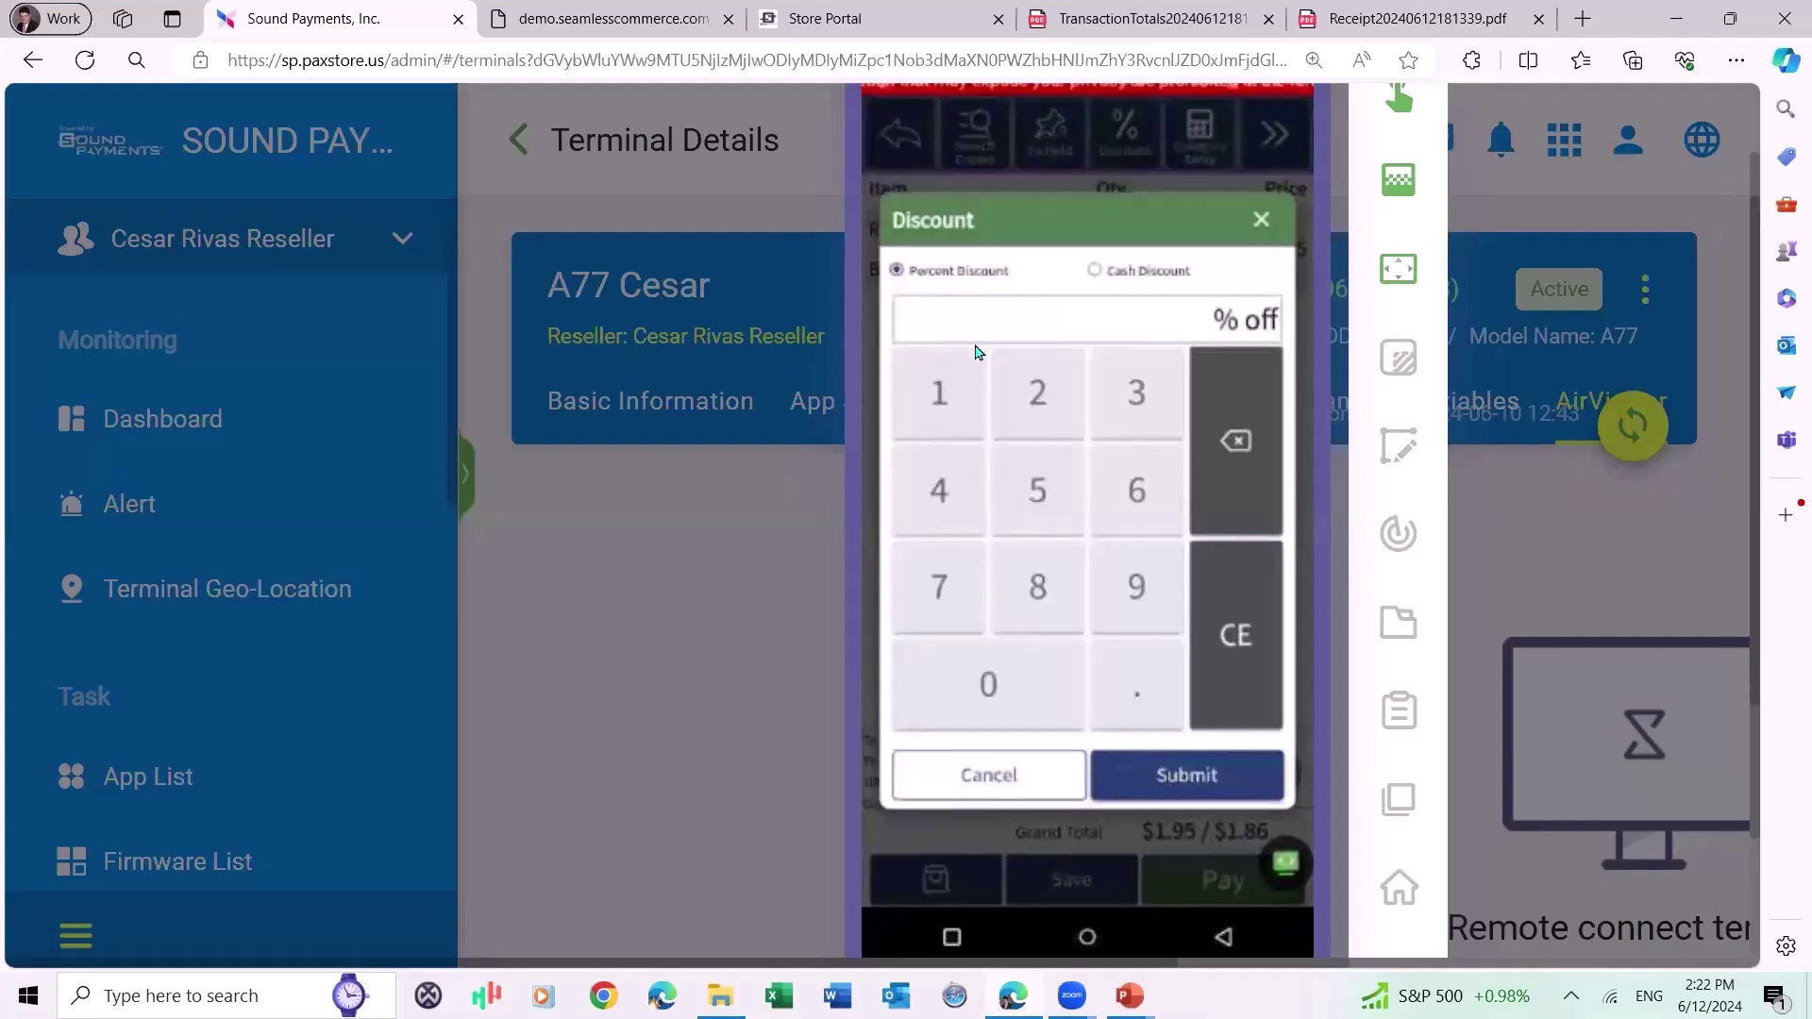
pyautogui.write('50')
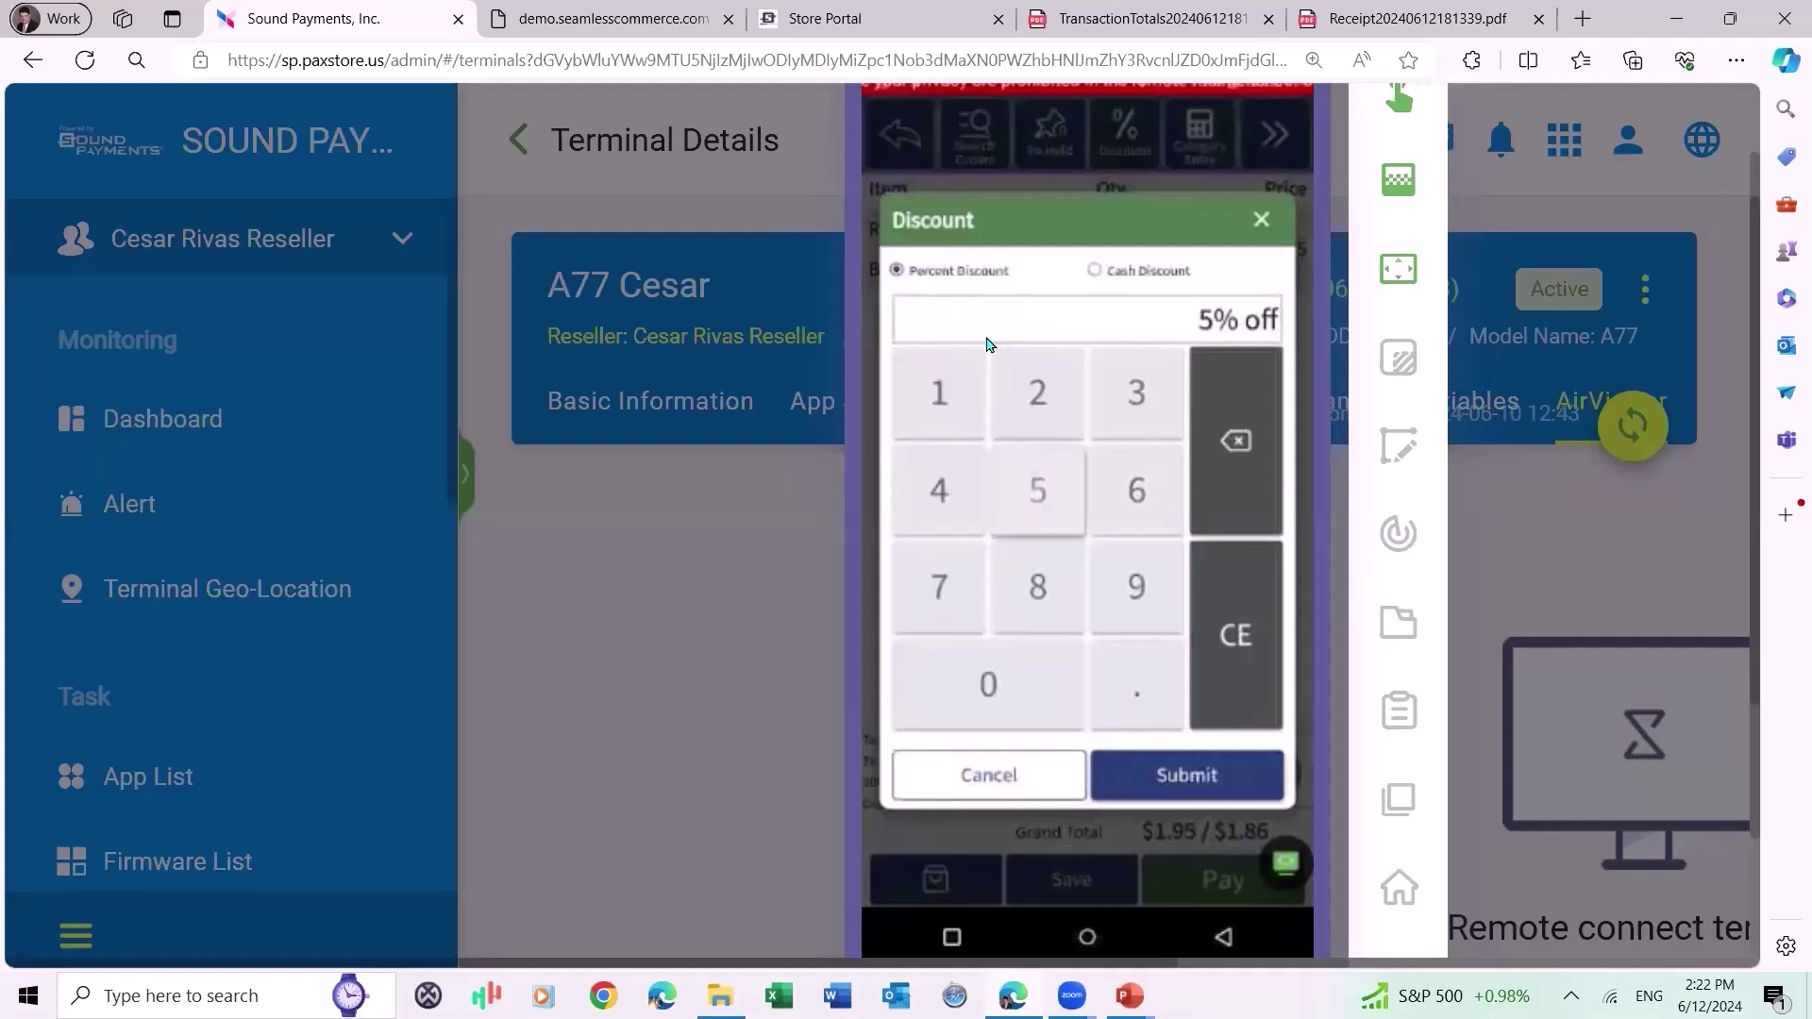
pyautogui.press('Return')
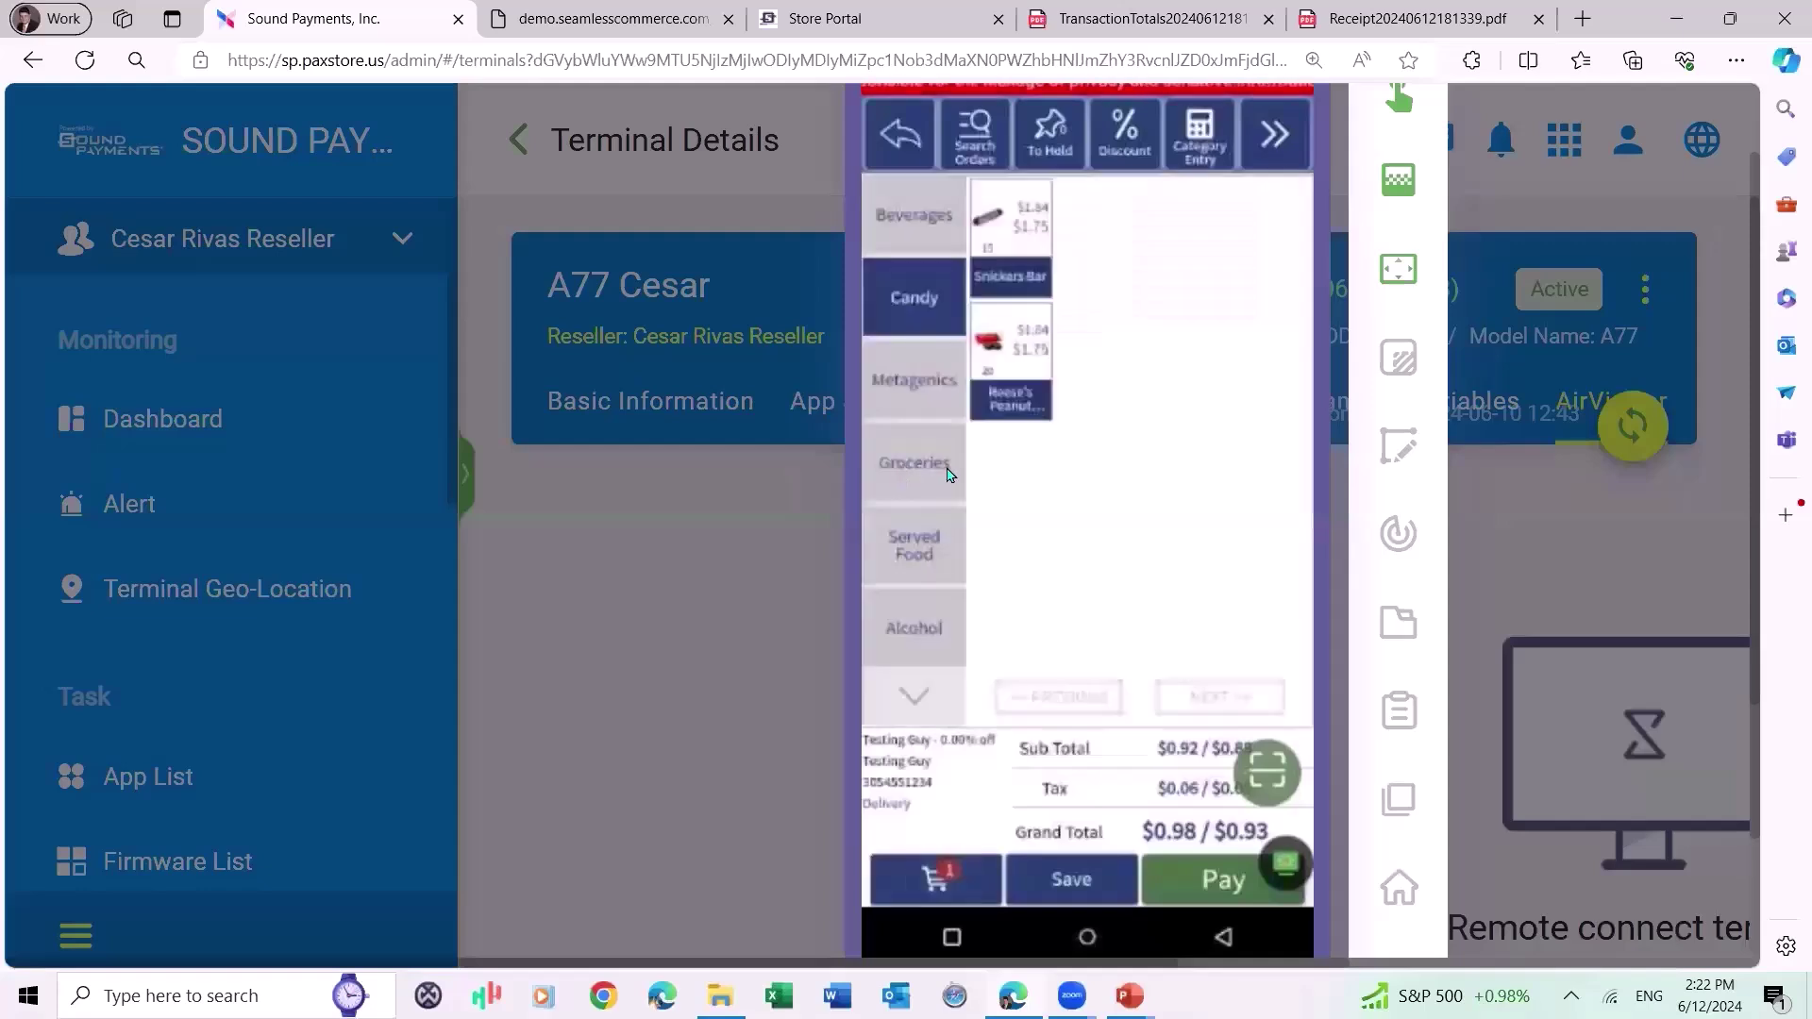
# Add two more Reese's Peanut Butter Cups at full price and review the item lines in the cart.
pyautogui.click(991, 374)
pyautogui.click(991, 374)
pyautogui.click(935, 879)
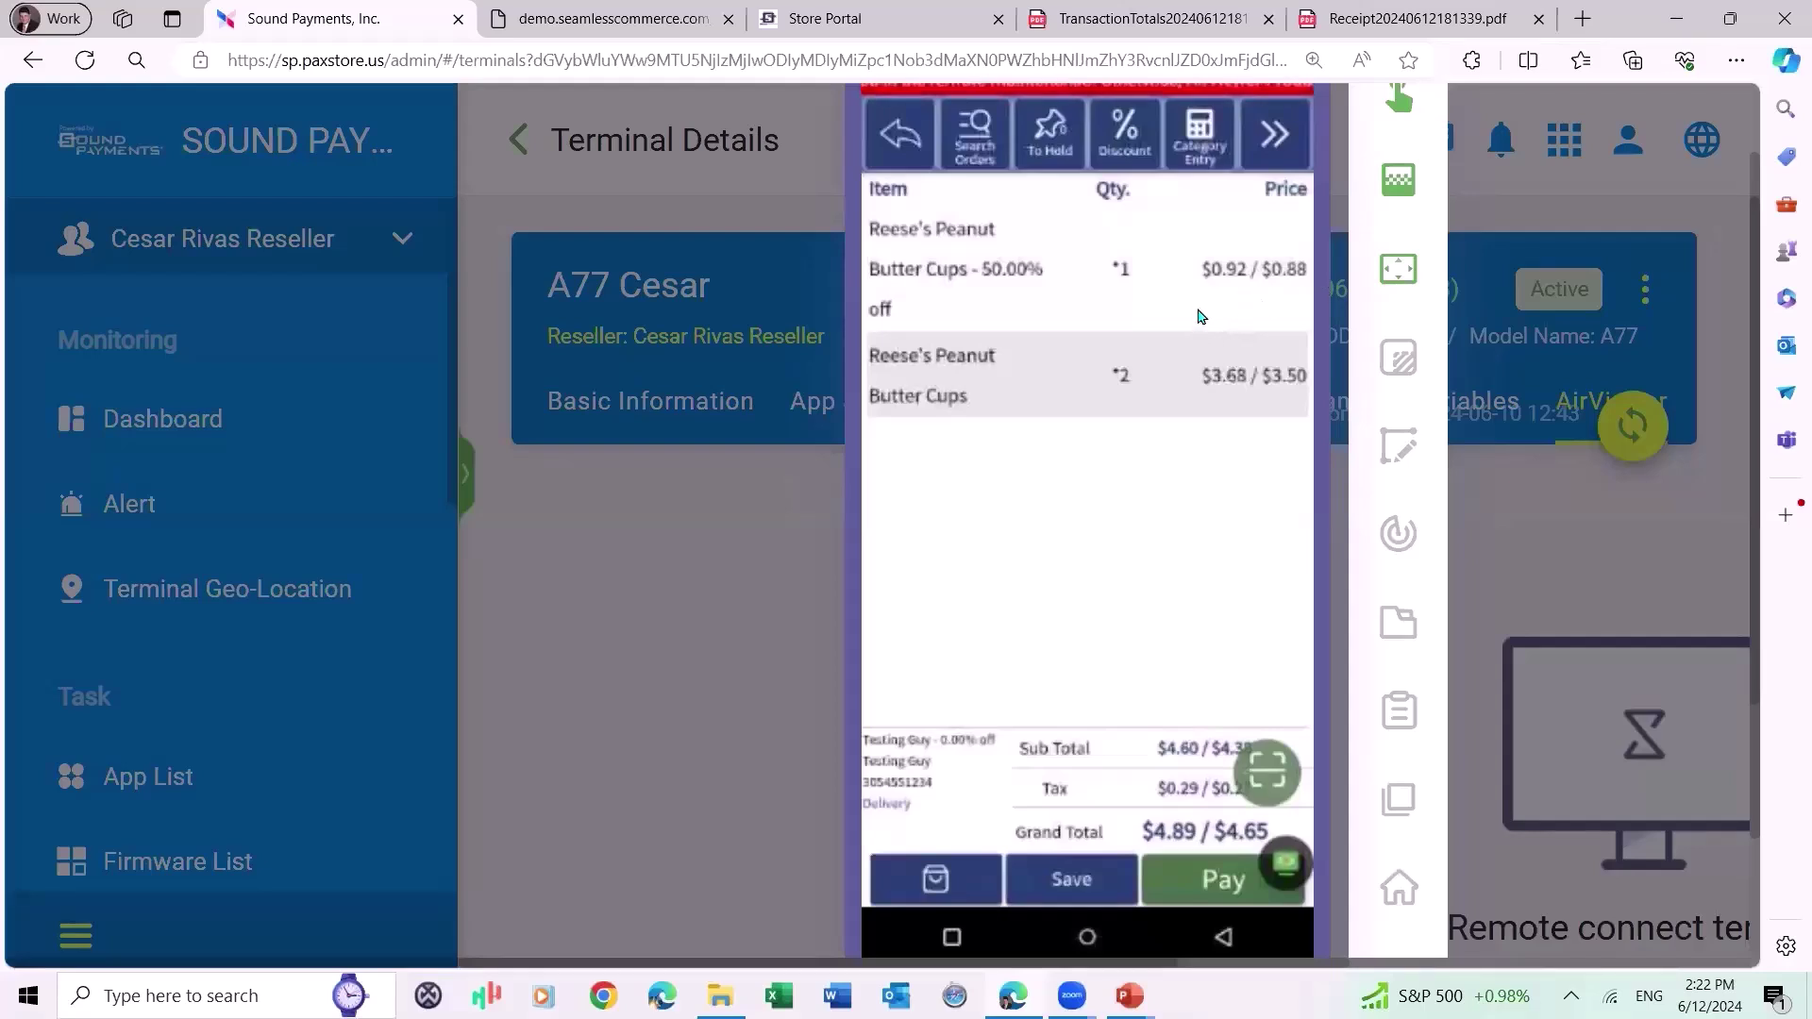
# Look at the Category Entry form and its category list, and look through the remaining sales functions before returning to the product menu.
pyautogui.click(1201, 151)
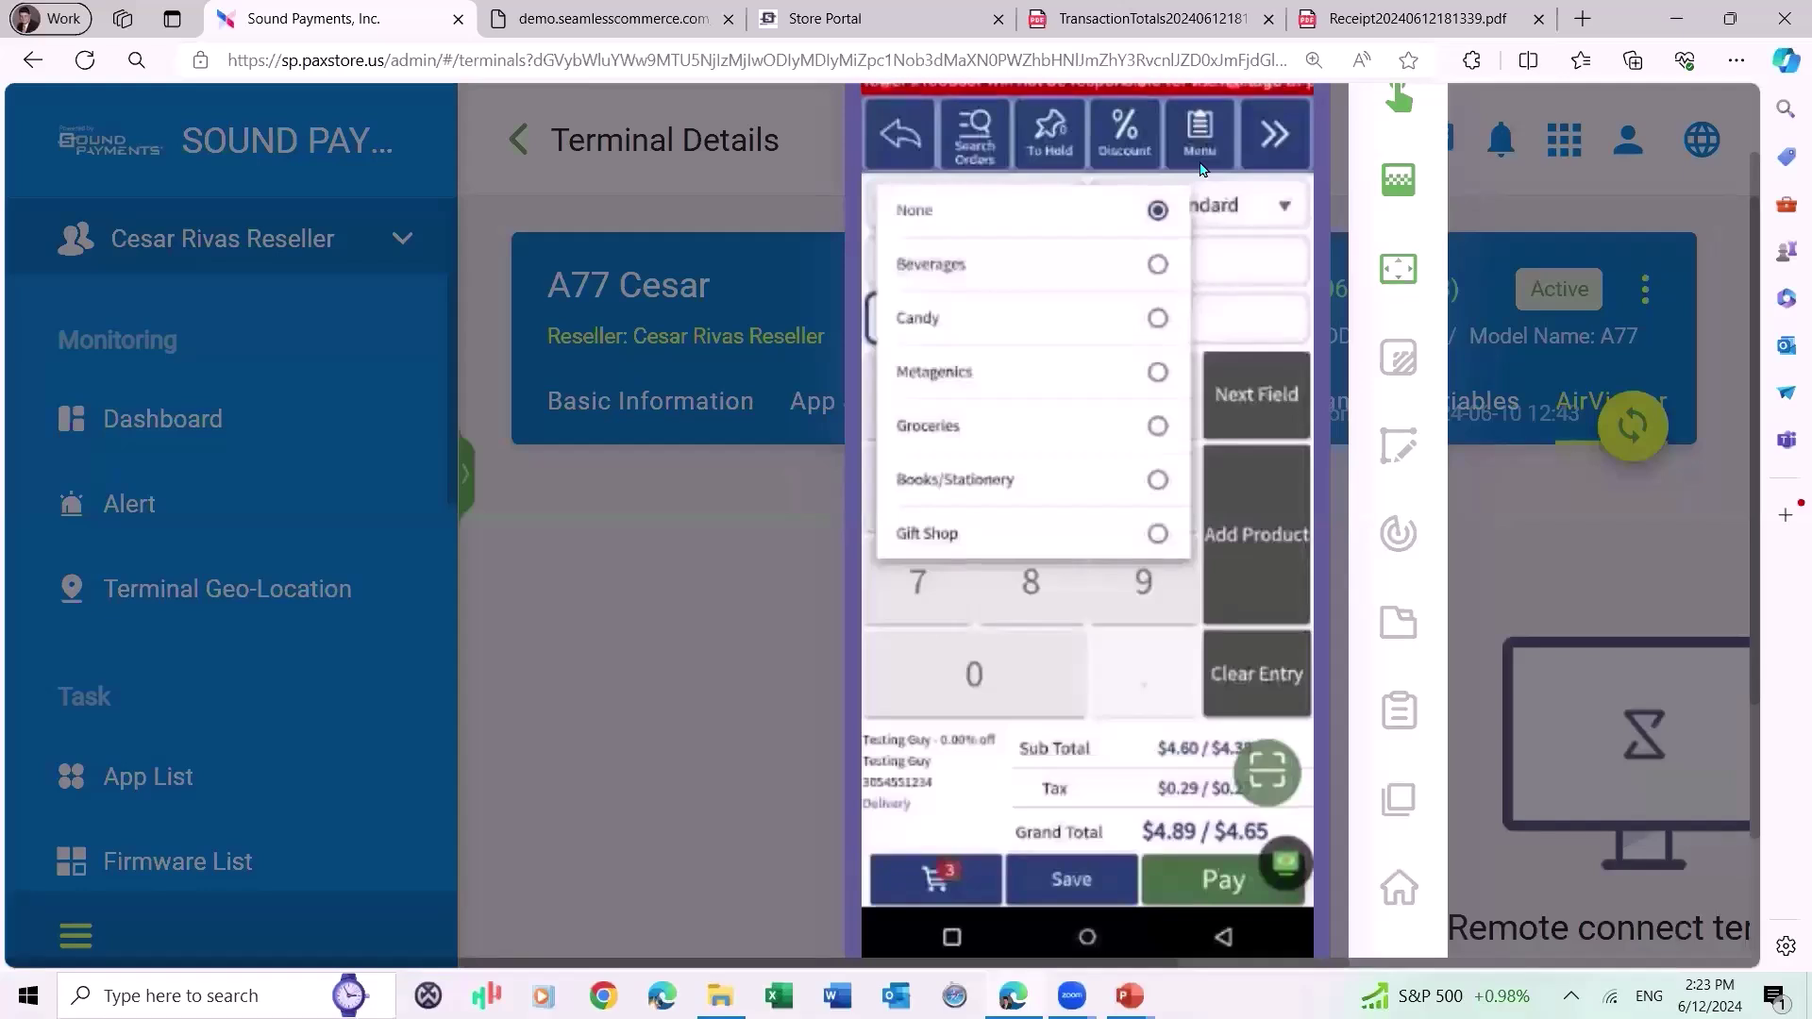
pyautogui.click(1202, 168)
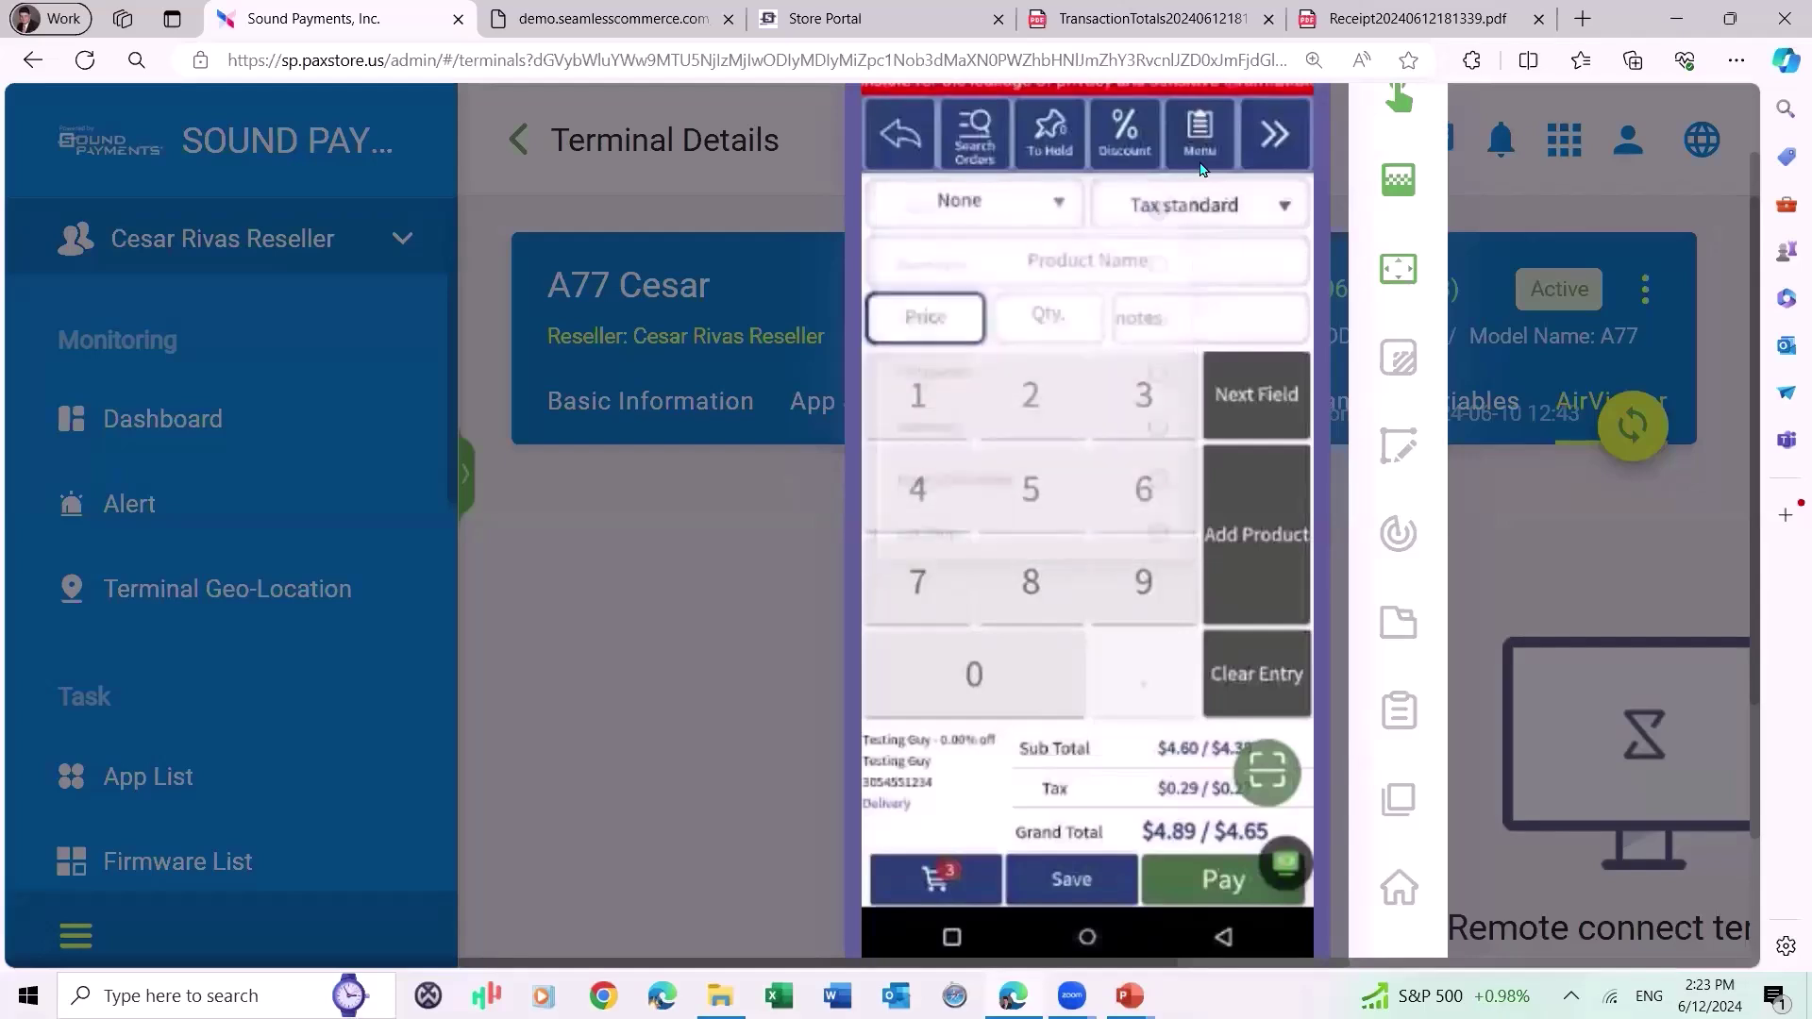
pyautogui.click(1202, 168)
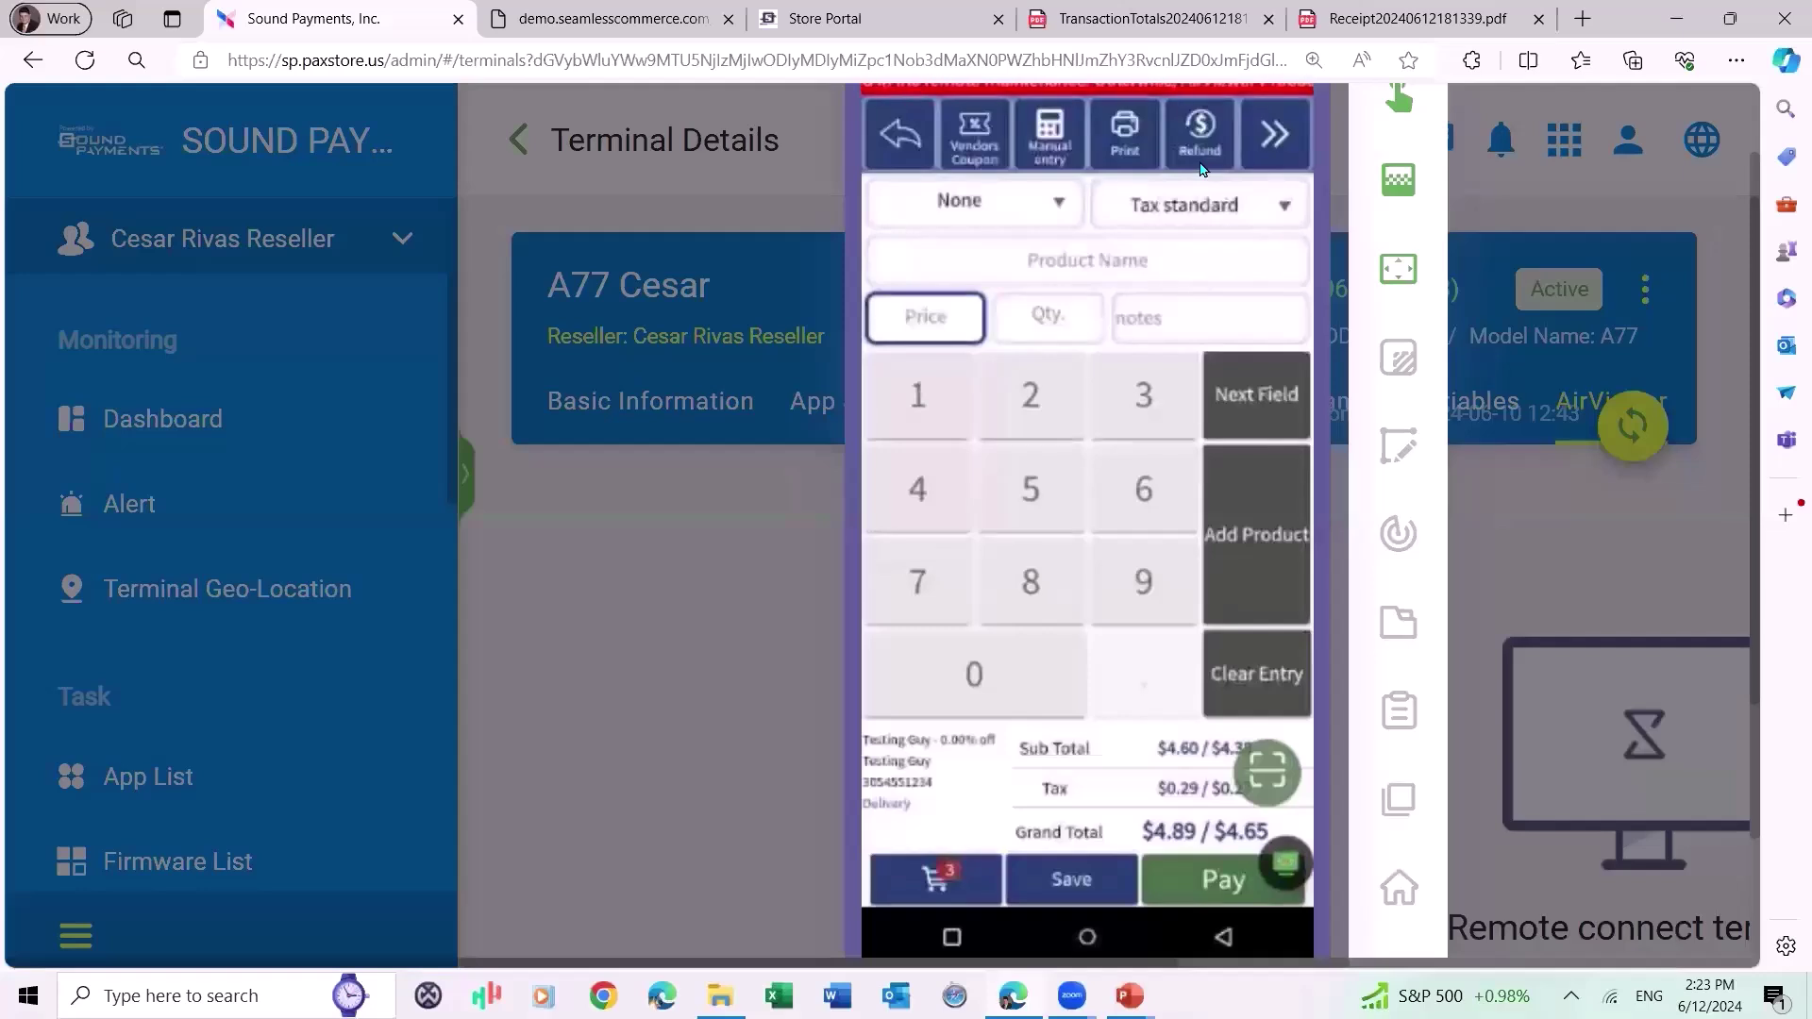
pyautogui.click(1201, 166)
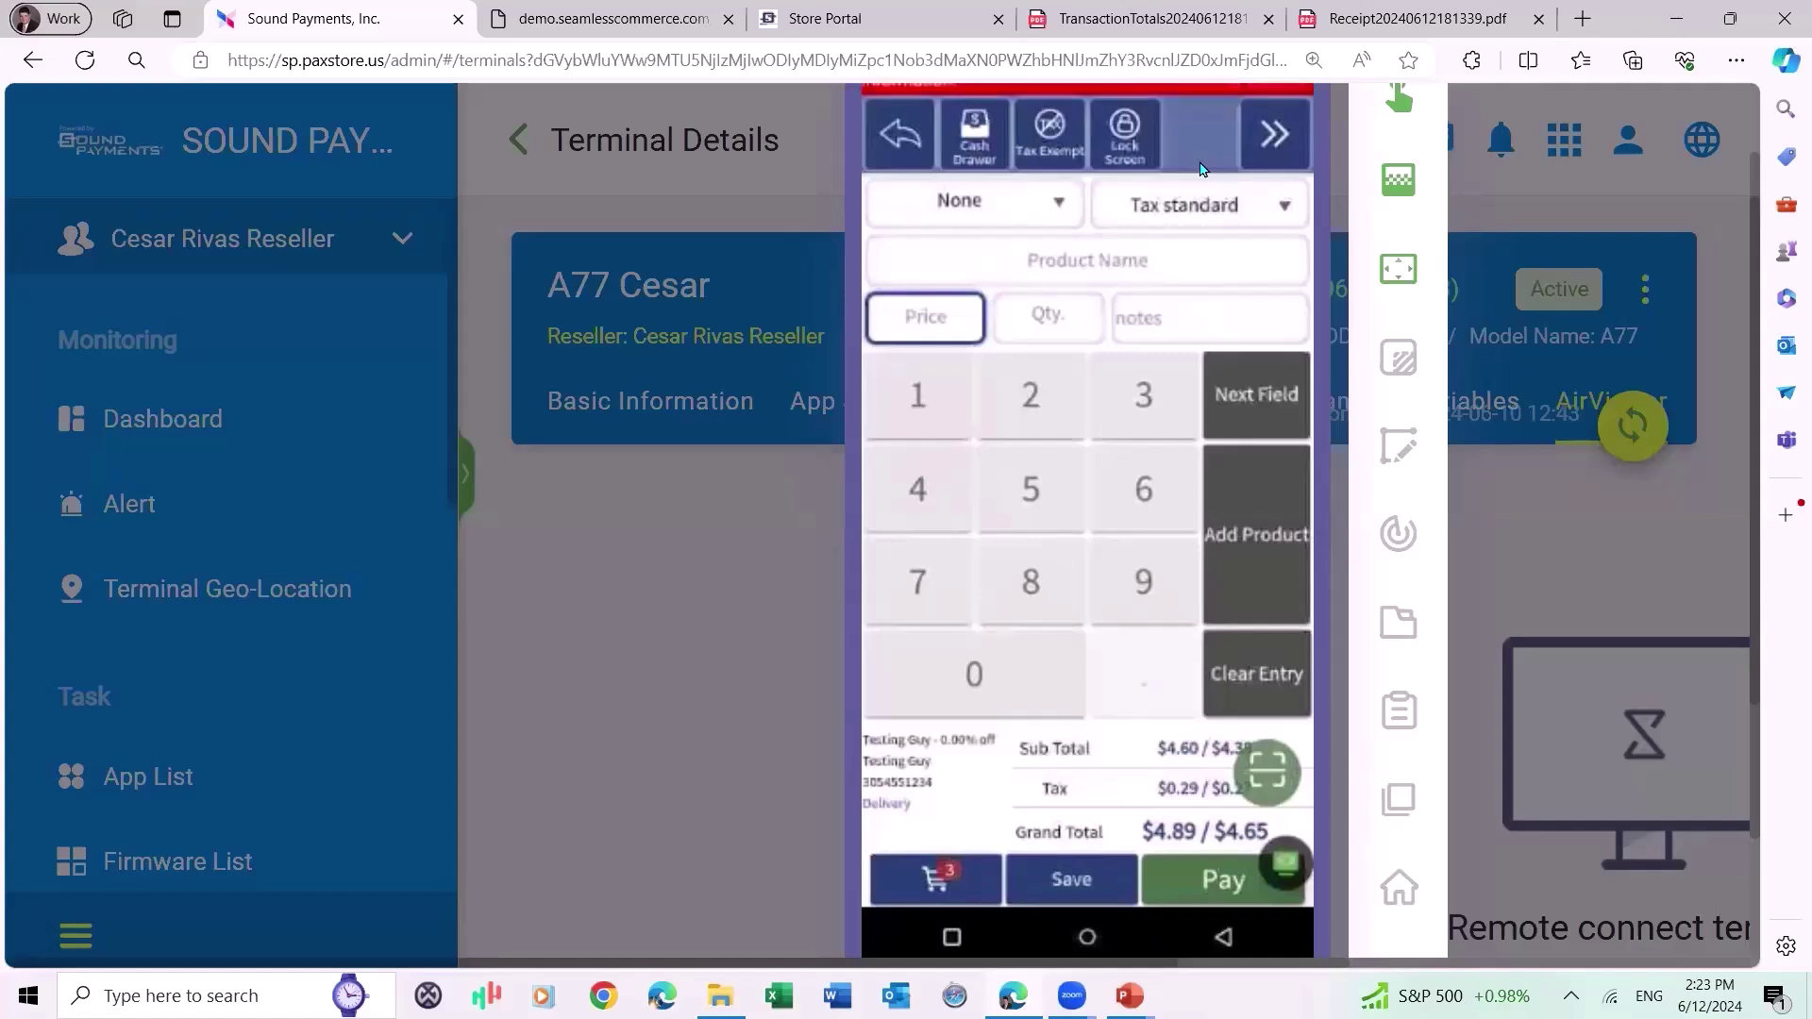
pyautogui.click(1200, 168)
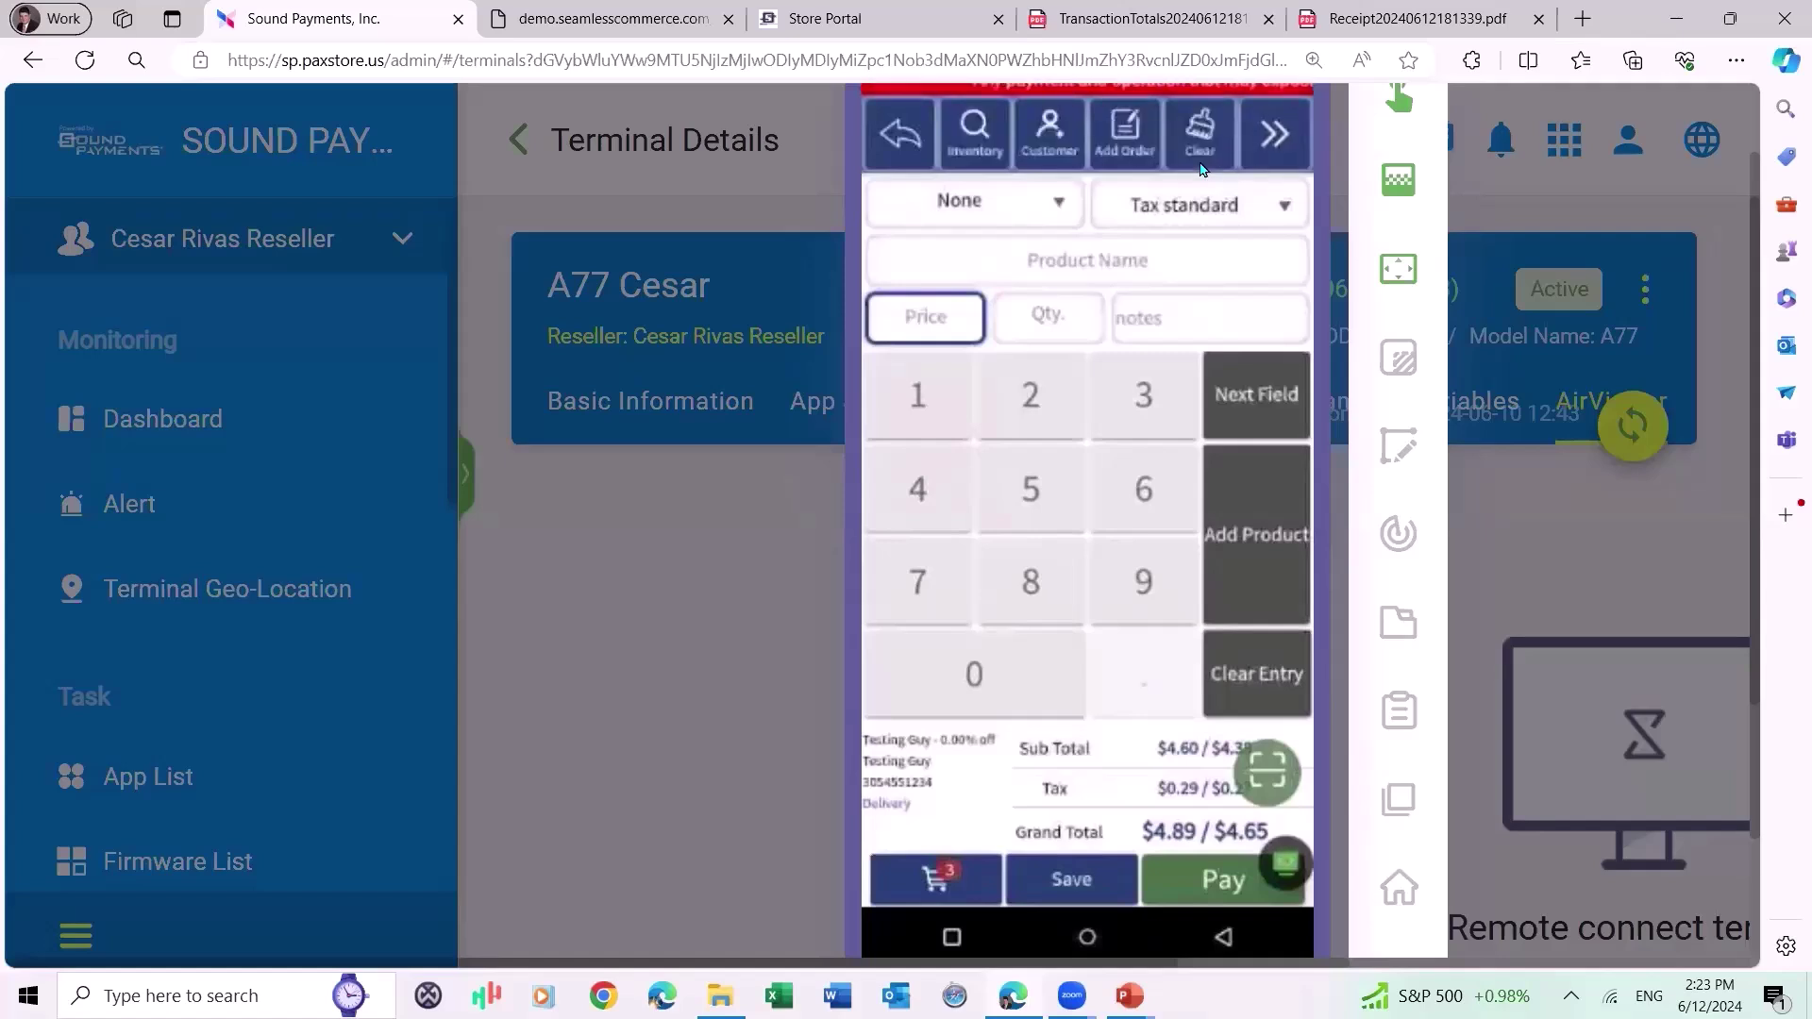
pyautogui.click(1201, 167)
pyautogui.click(1200, 167)
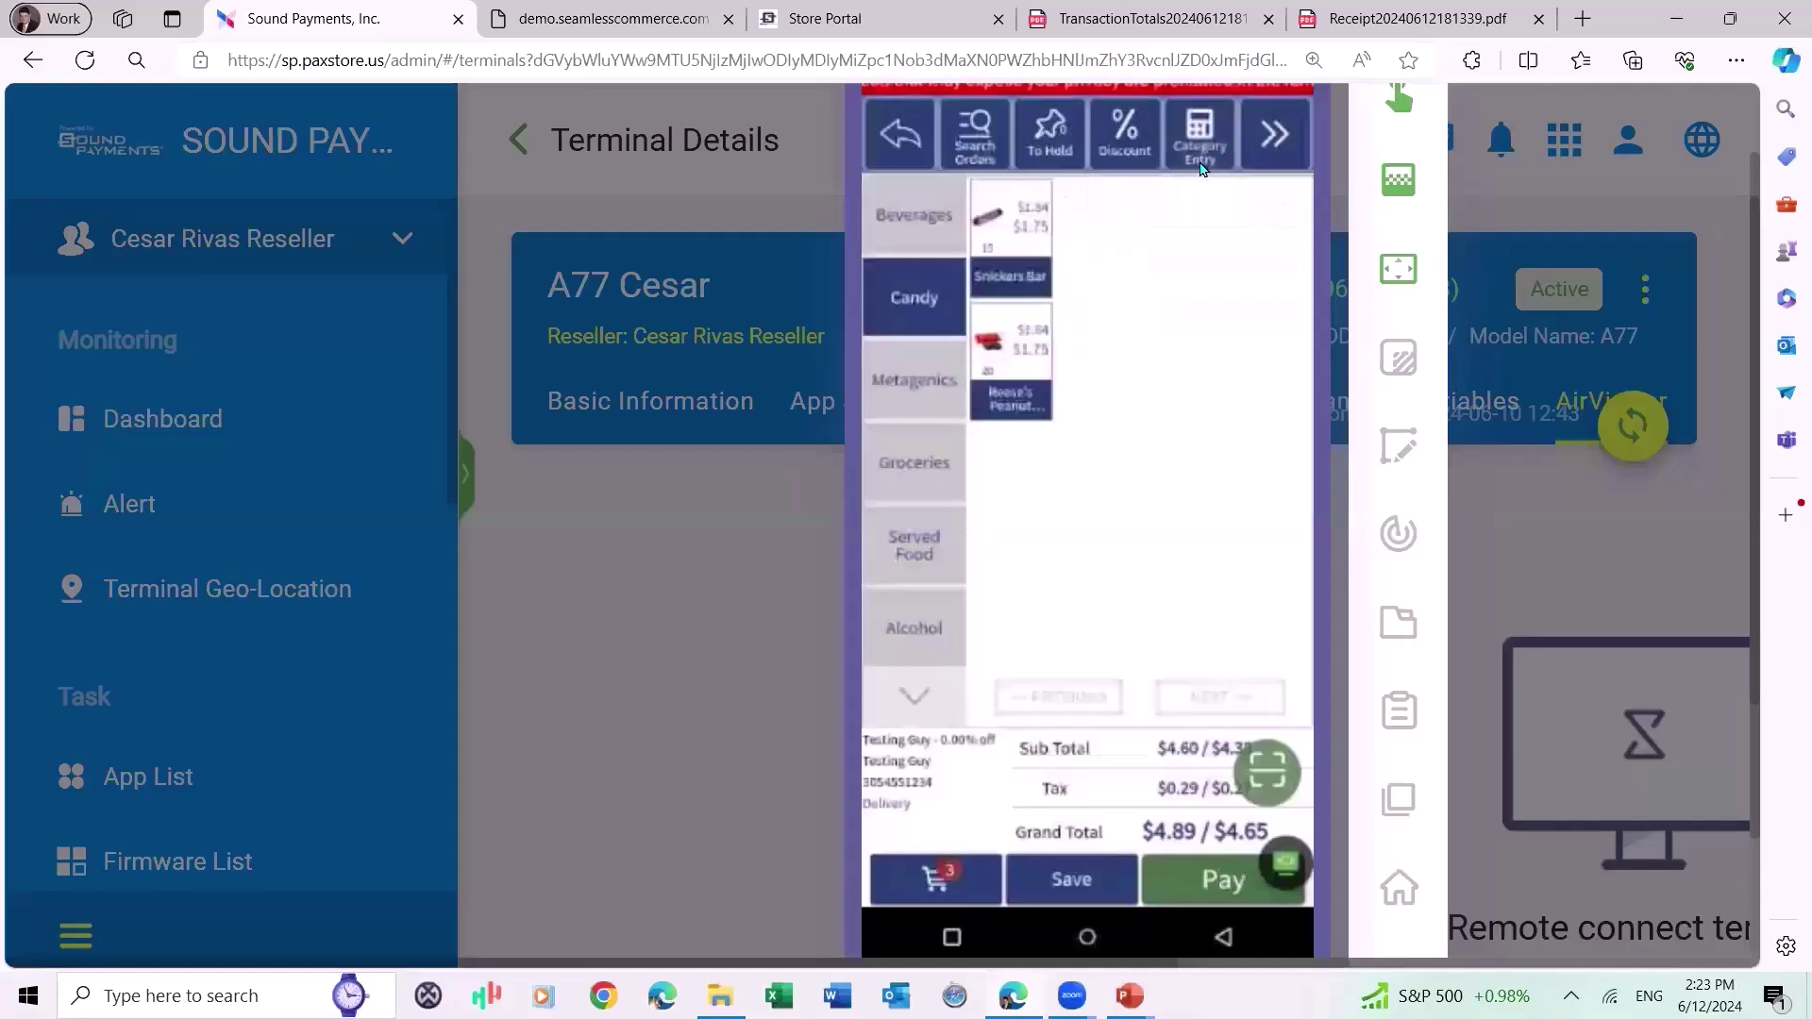
pyautogui.click(1201, 167)
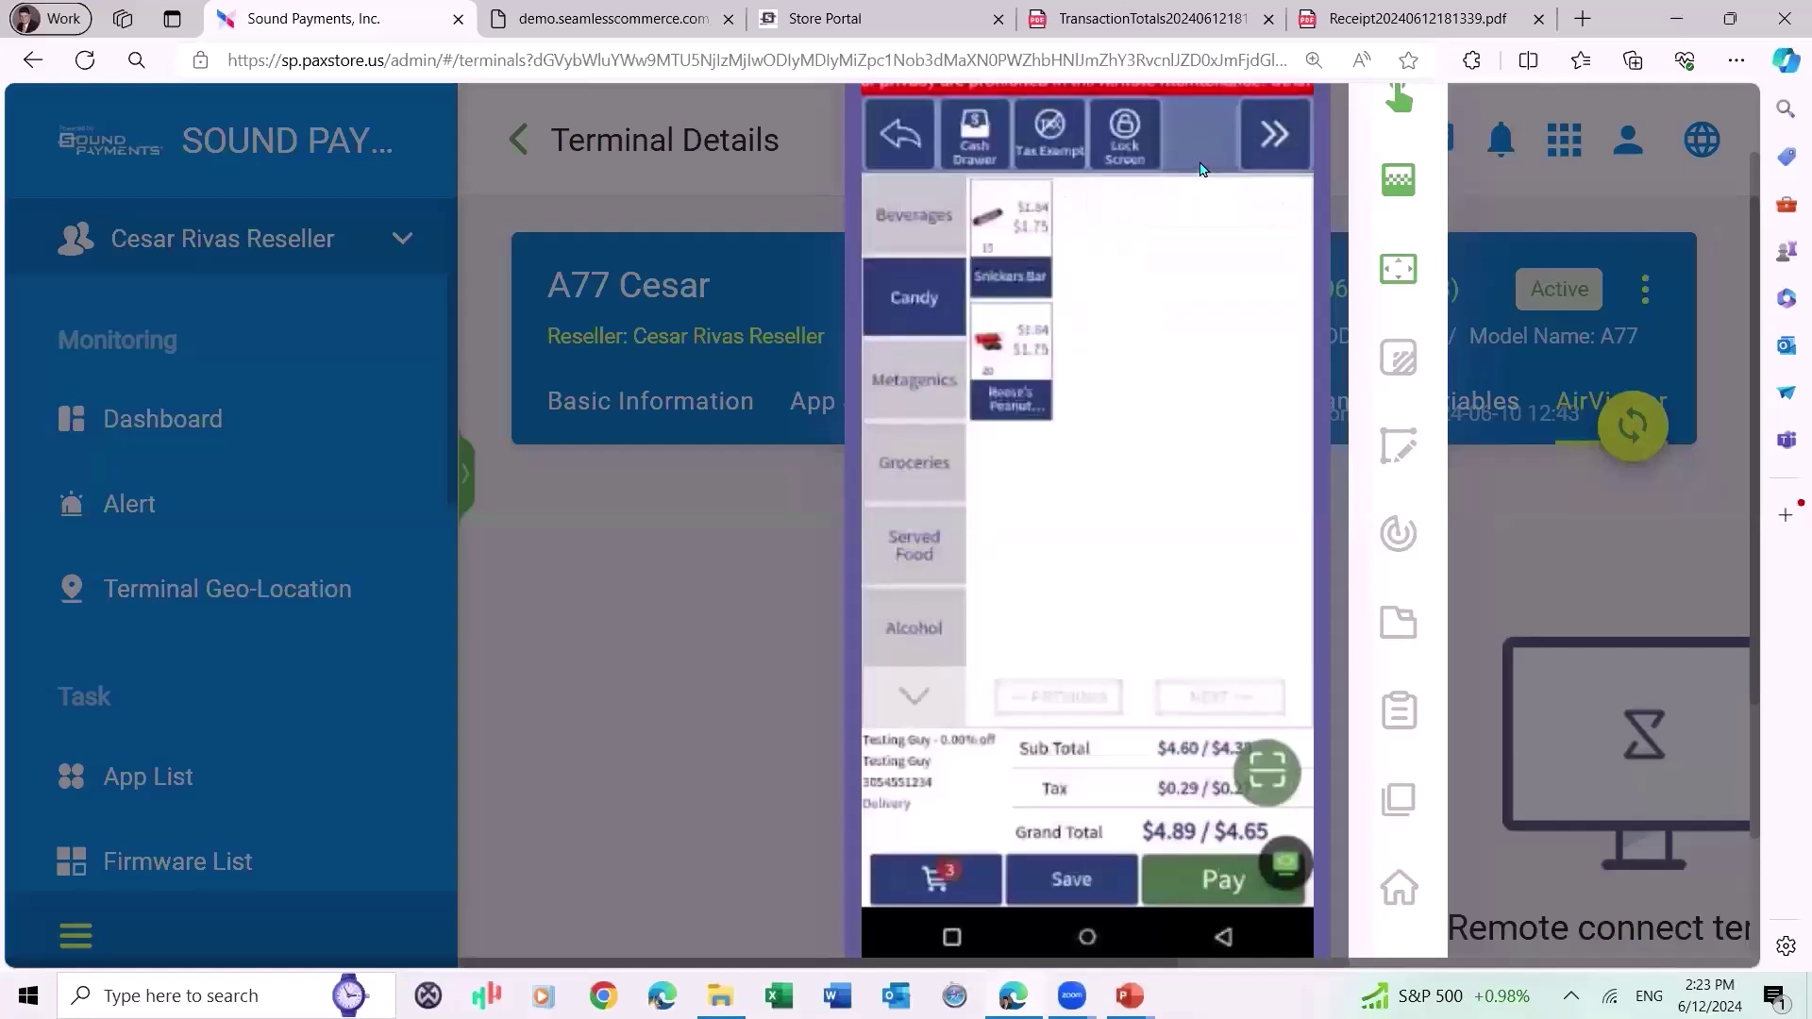
pyautogui.click(1201, 167)
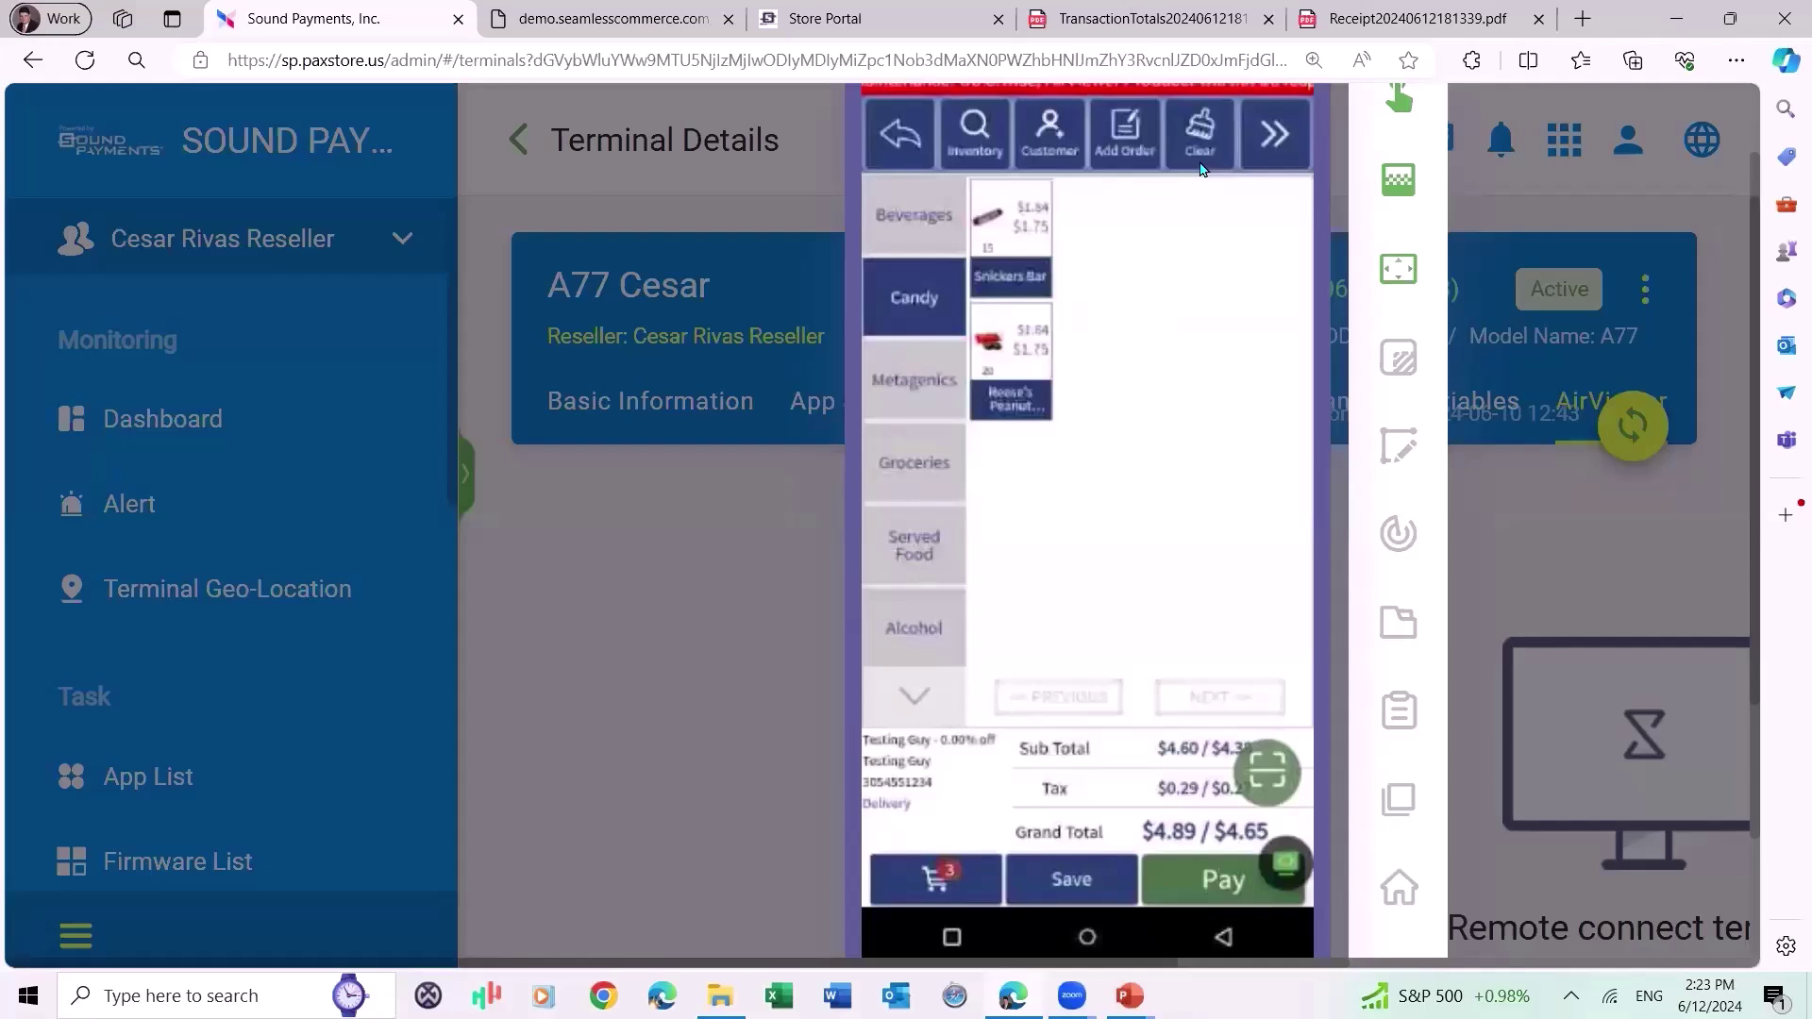
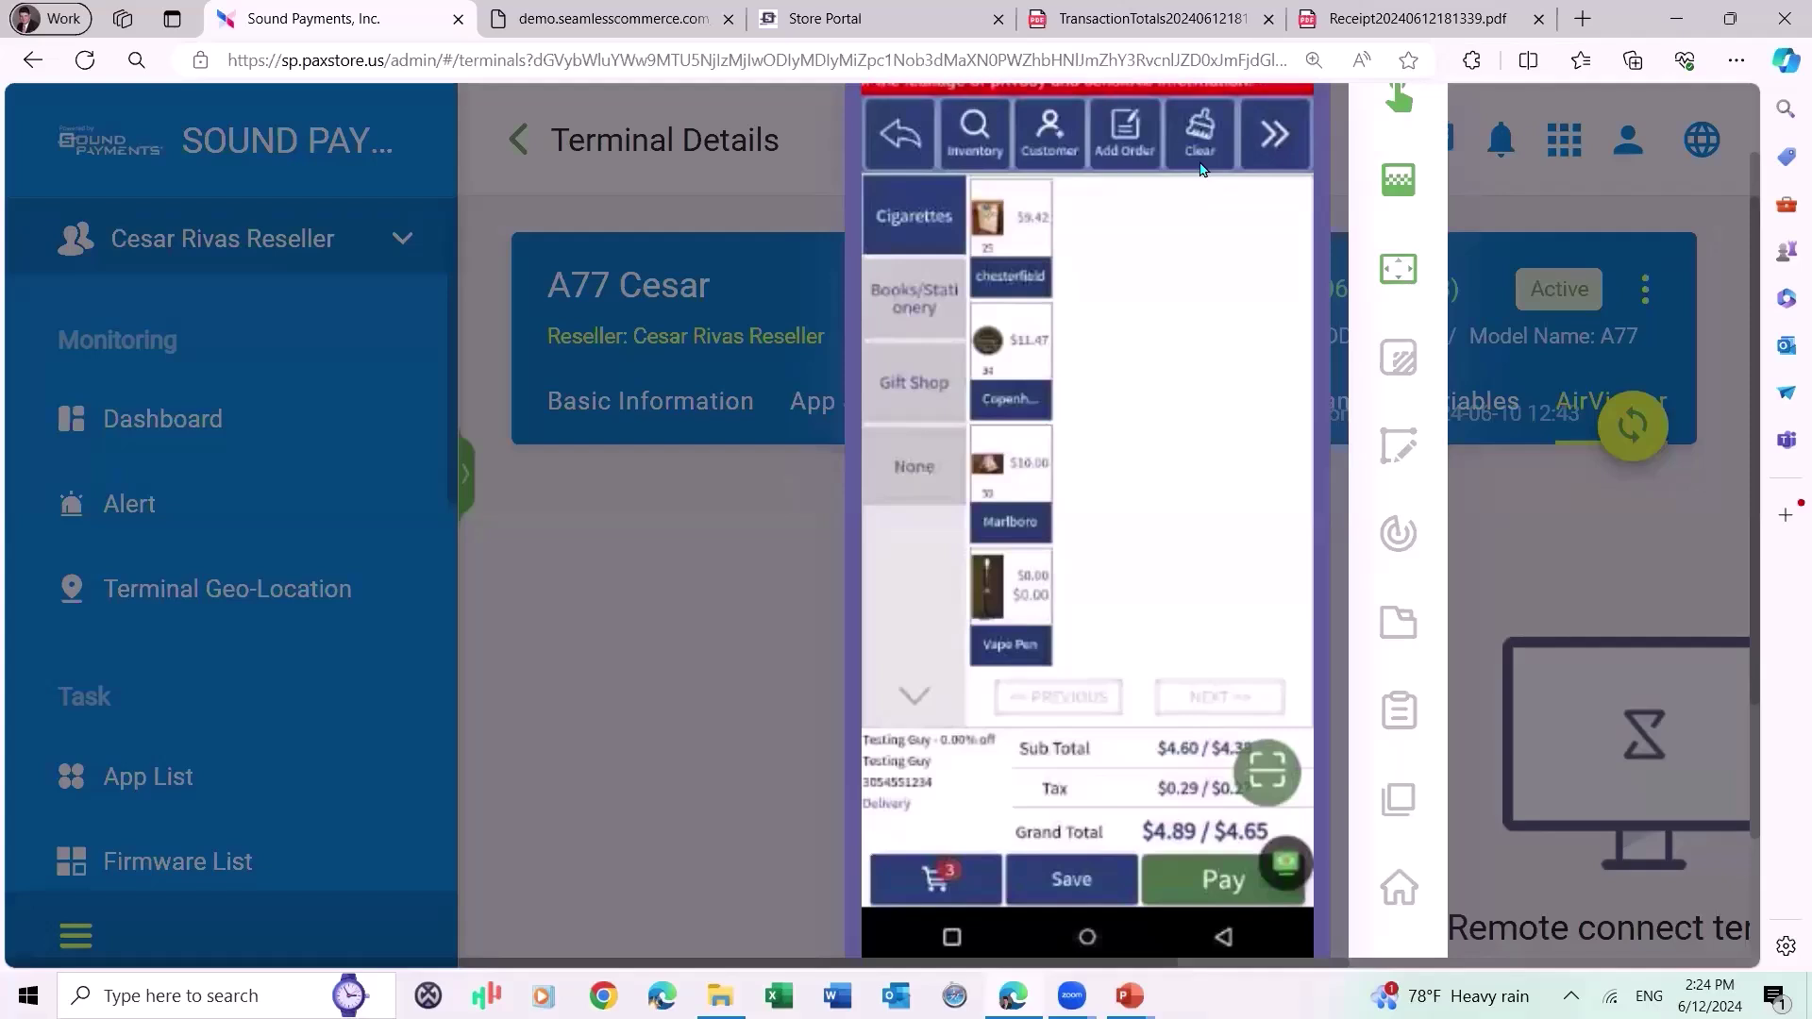
# Add a Vape Pen from Cigarettes with flavor Bubble Gum and size 2 oz, and check it in the cart.
pyautogui.click(1031, 581)
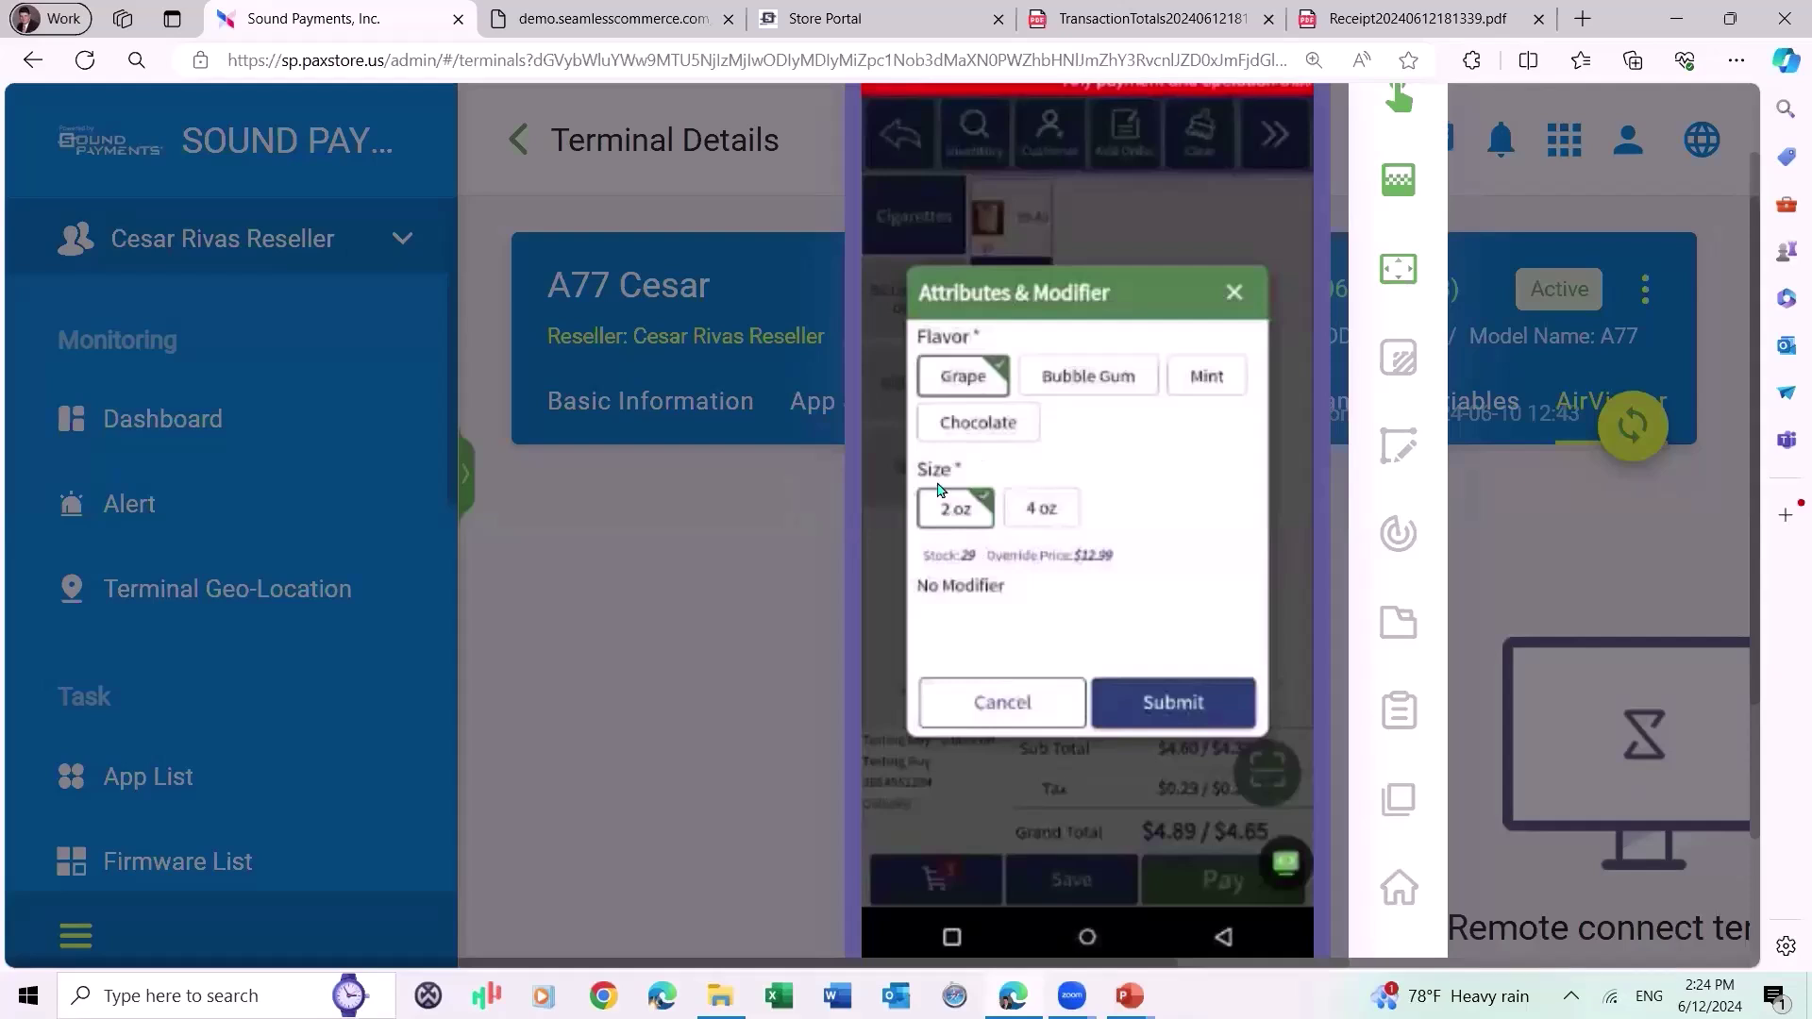
pyautogui.click(1055, 511)
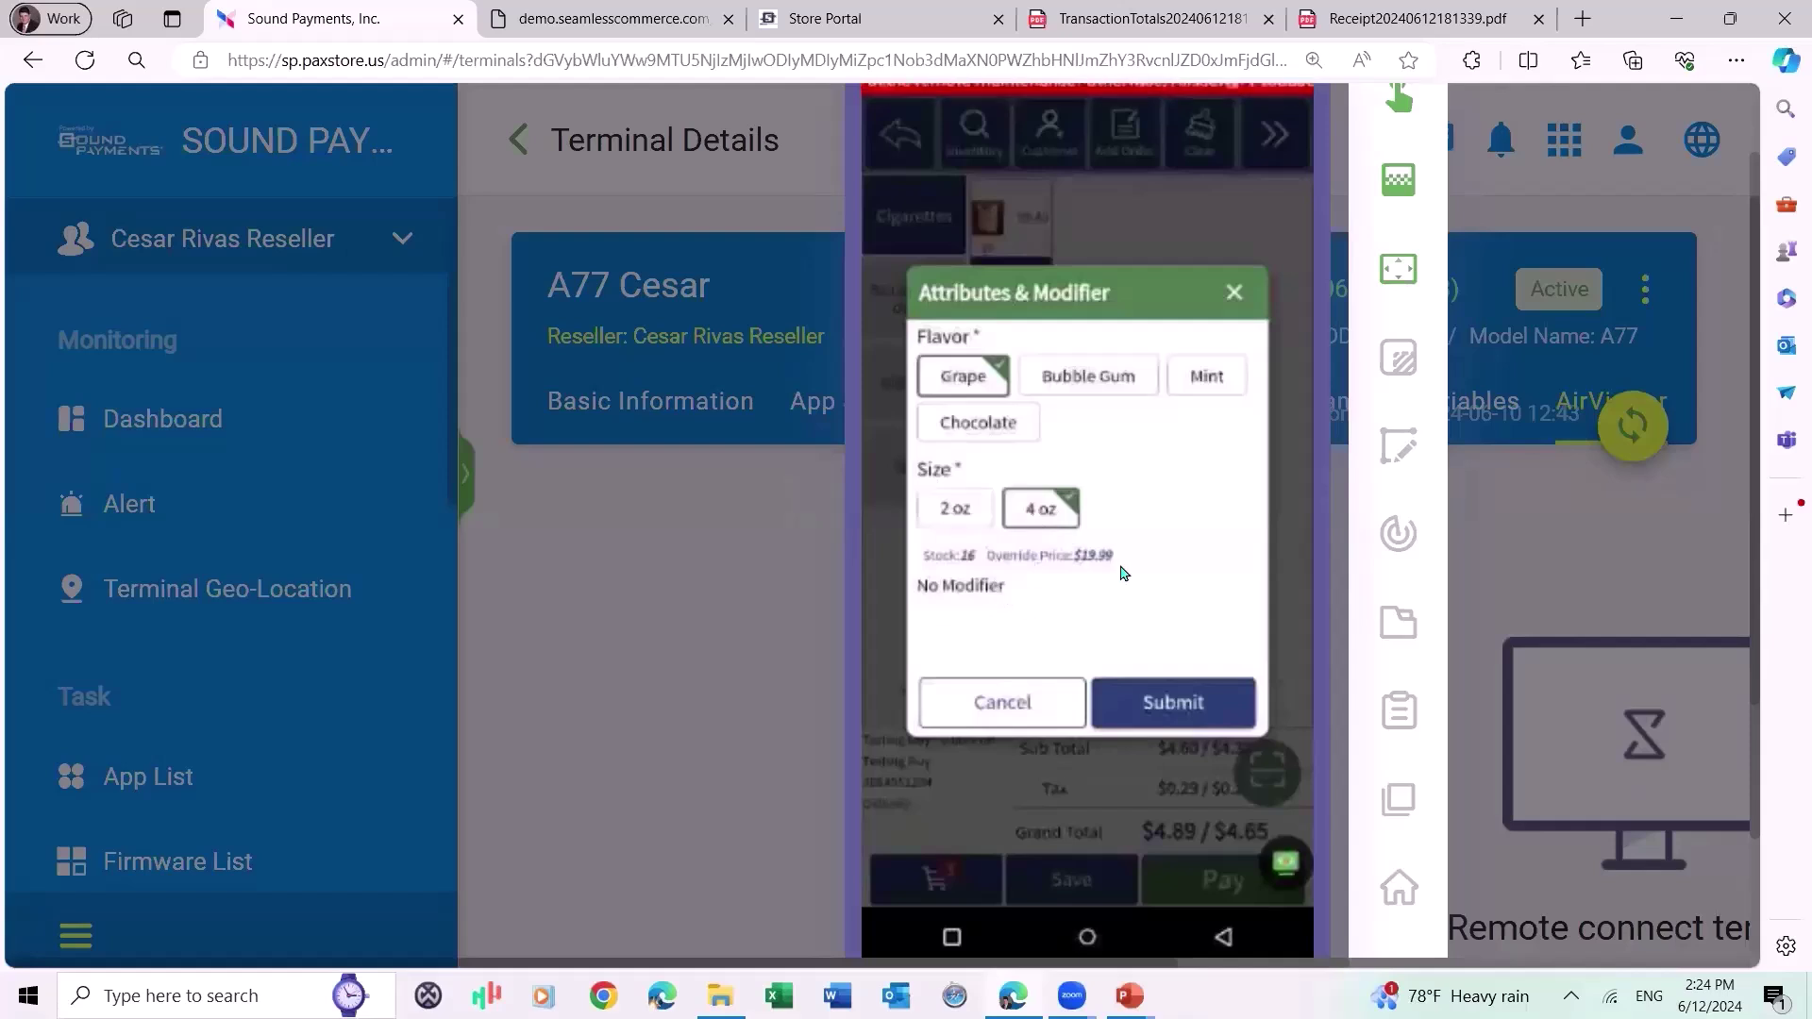
pyautogui.click(1102, 406)
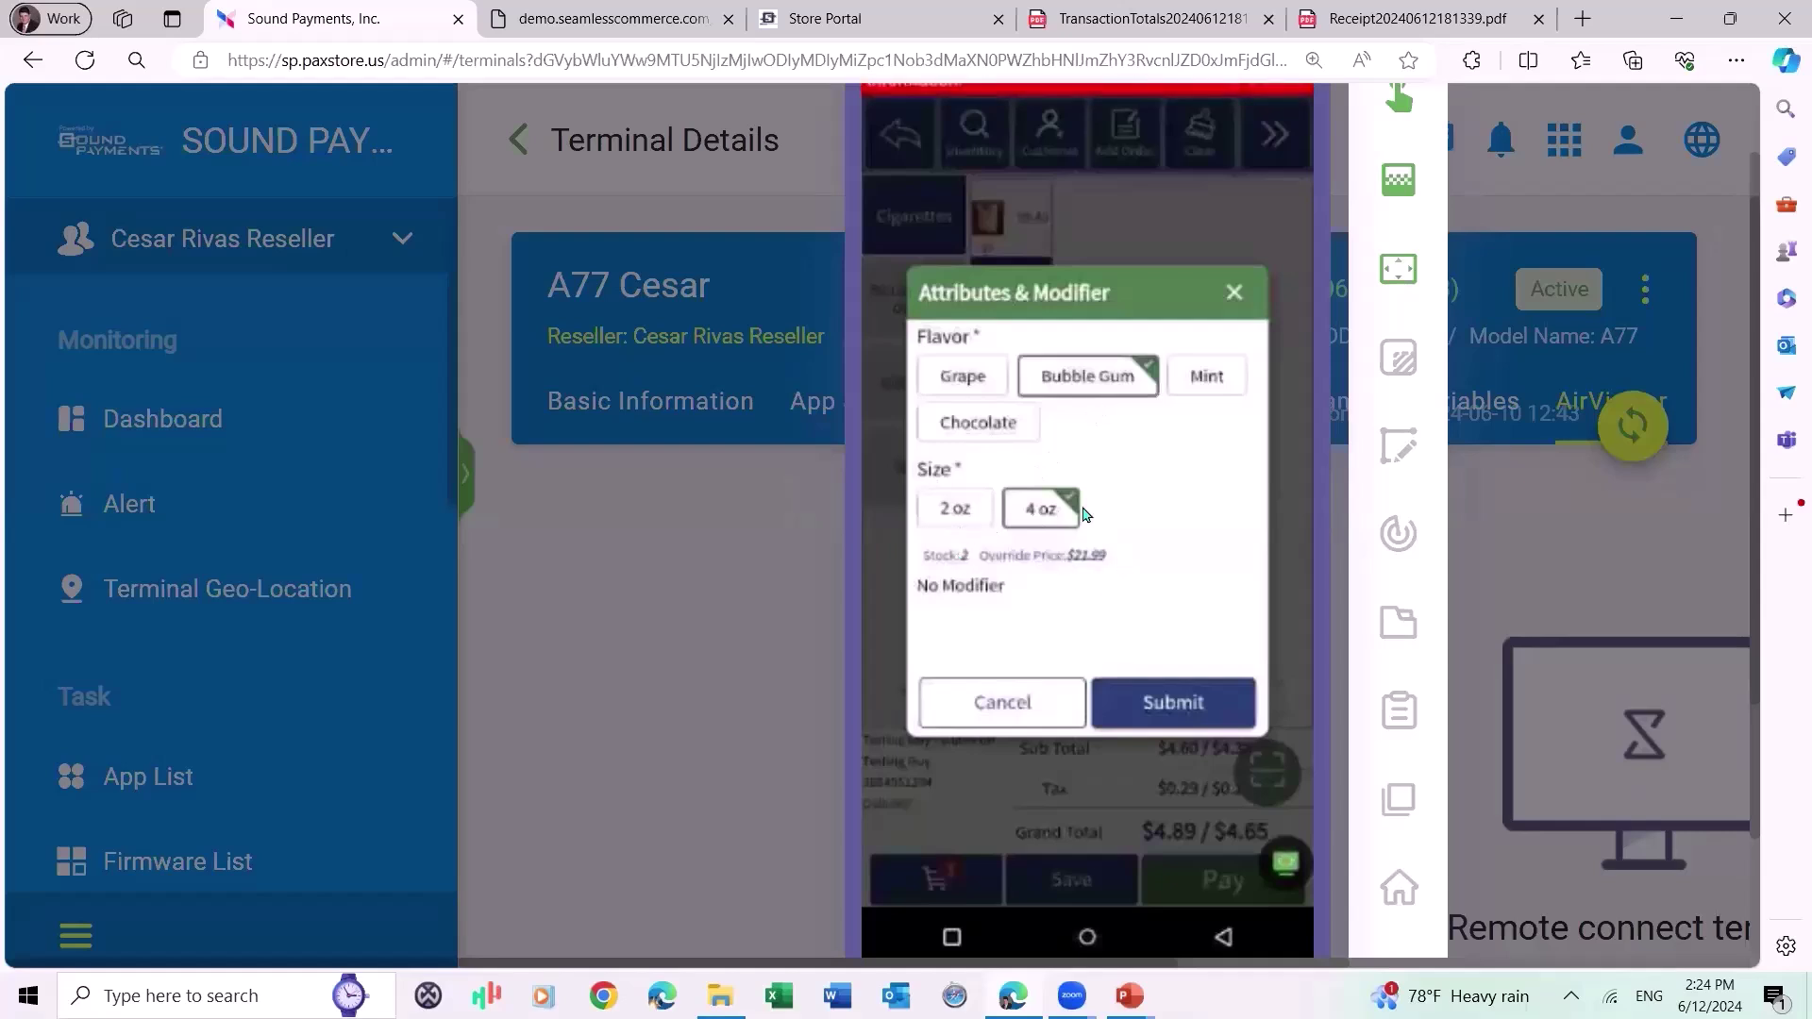
pyautogui.click(969, 521)
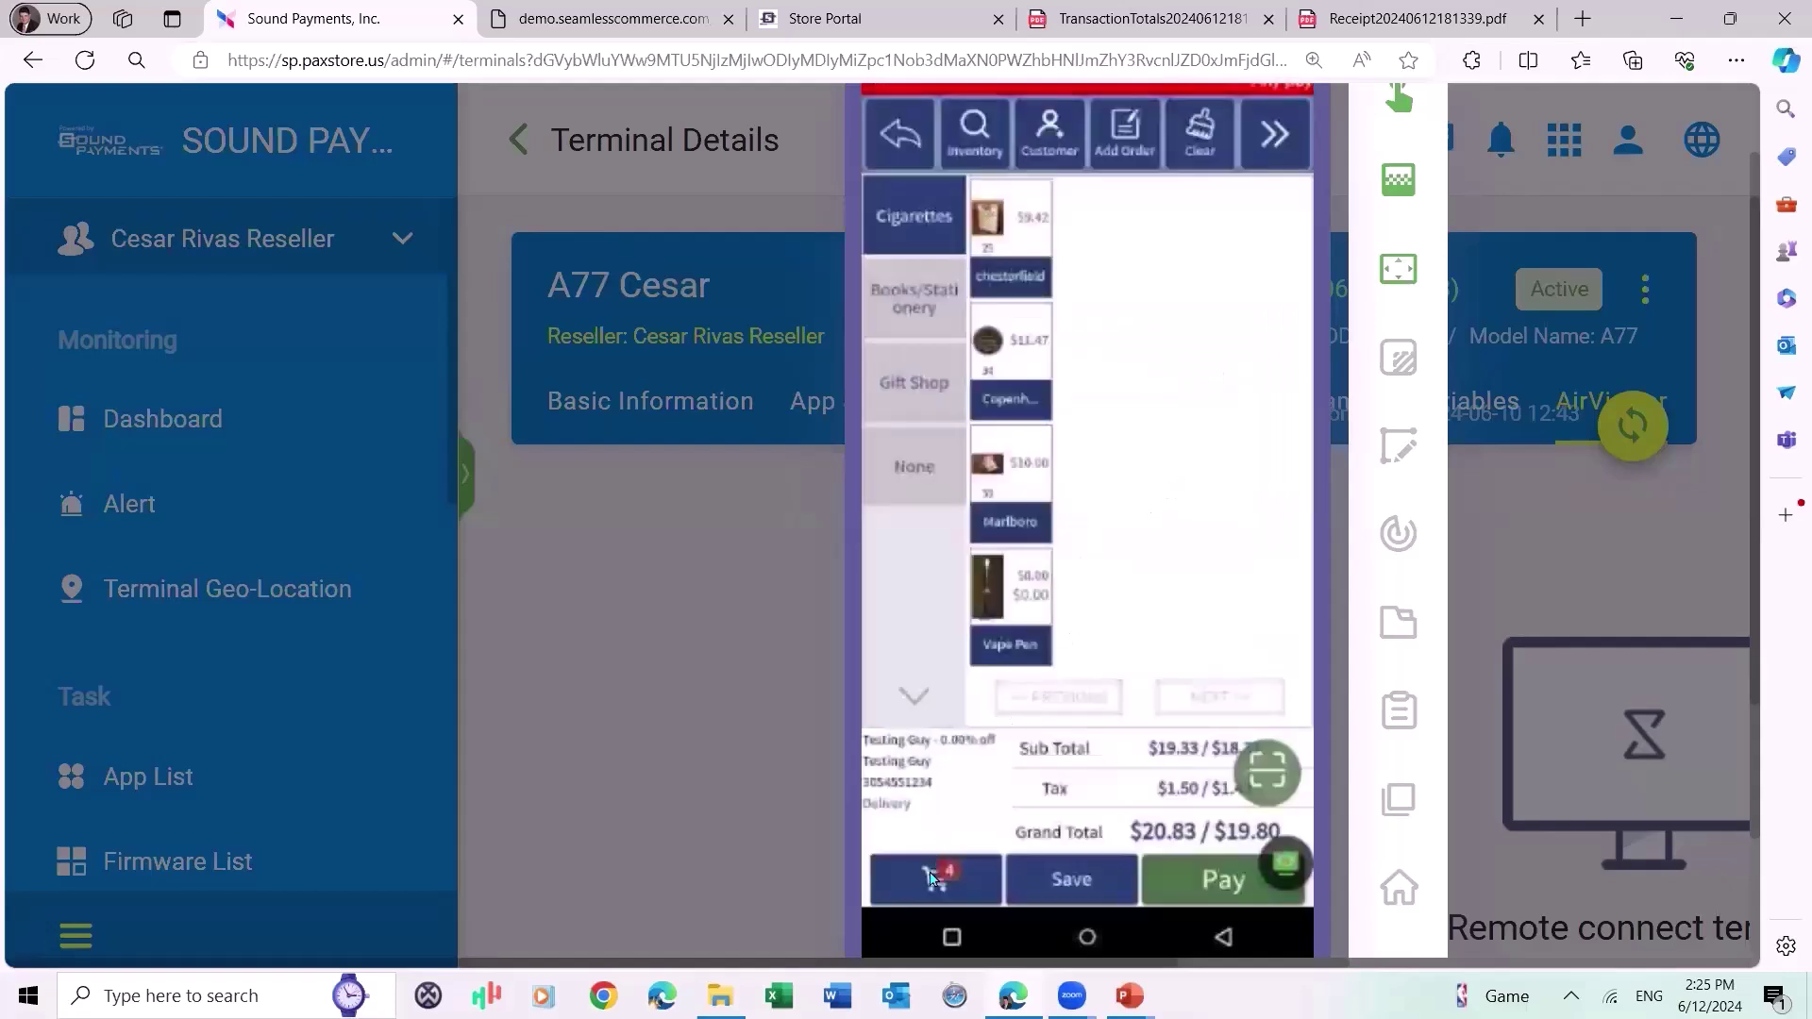
pyautogui.click(932, 878)
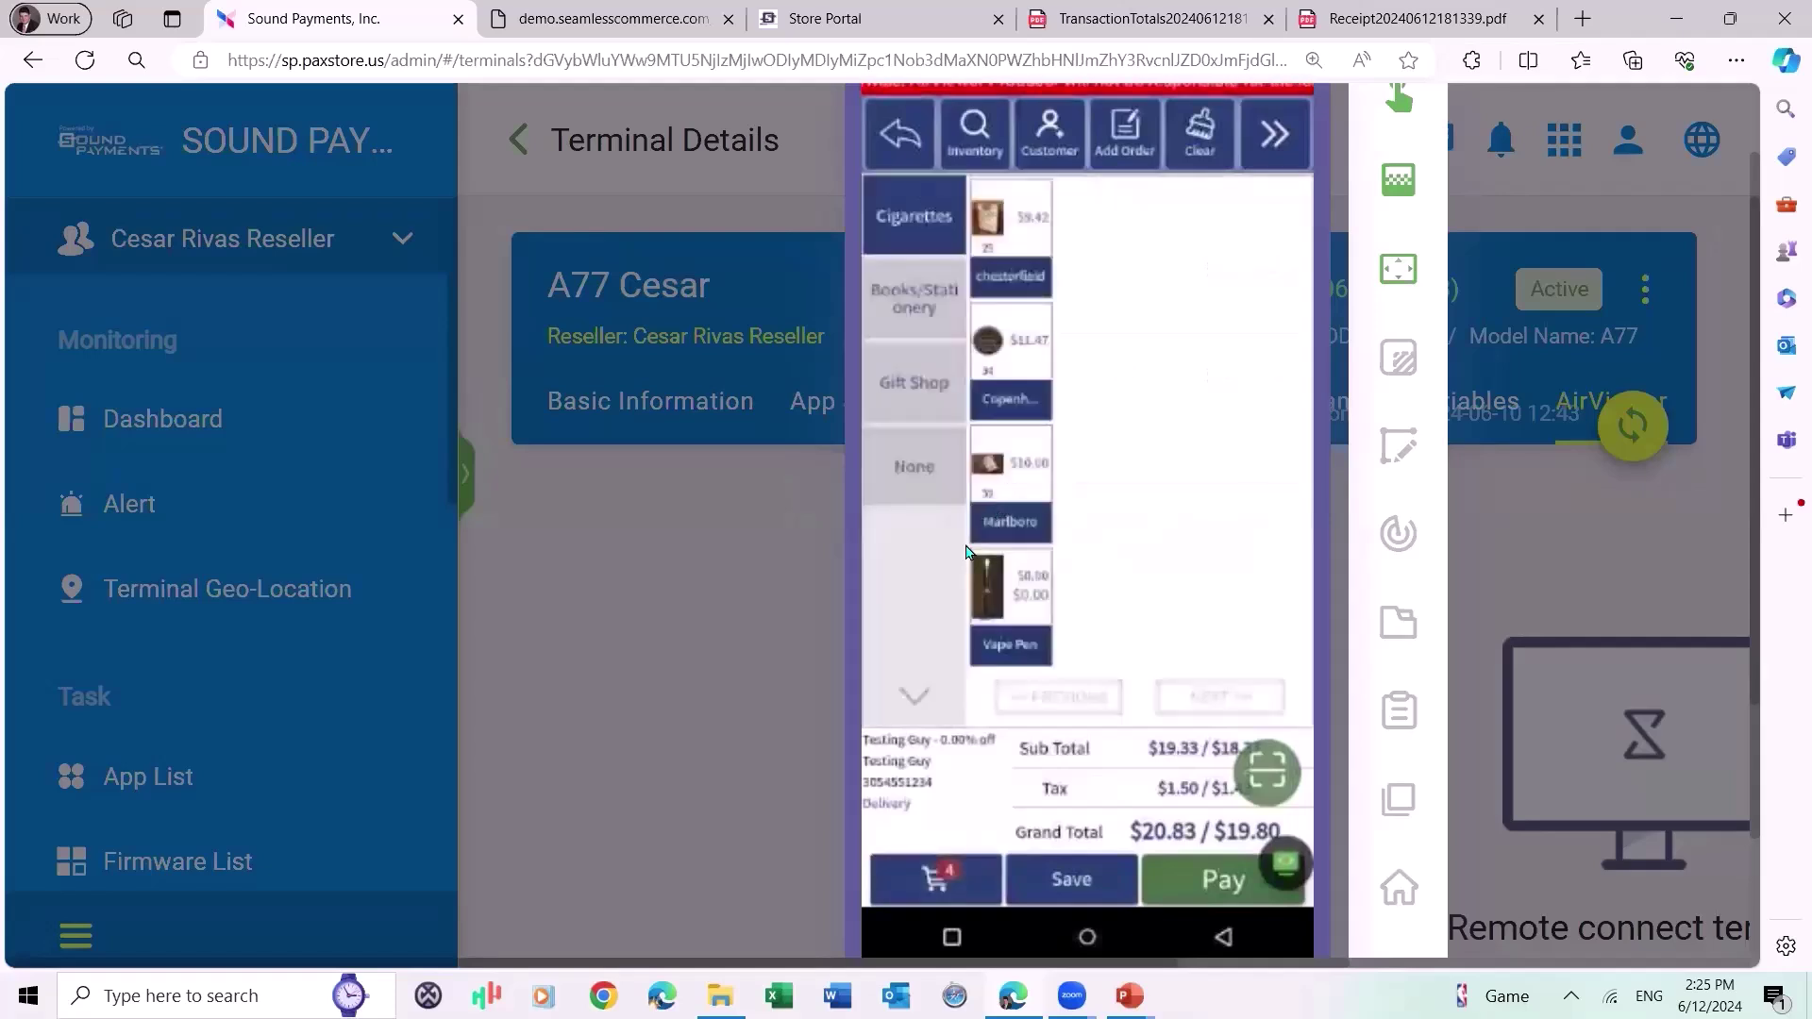
# Add the Reebok Exercise T from the Gift Shop category in size Extra Large and check it in the cart.
pyautogui.click(912, 741)
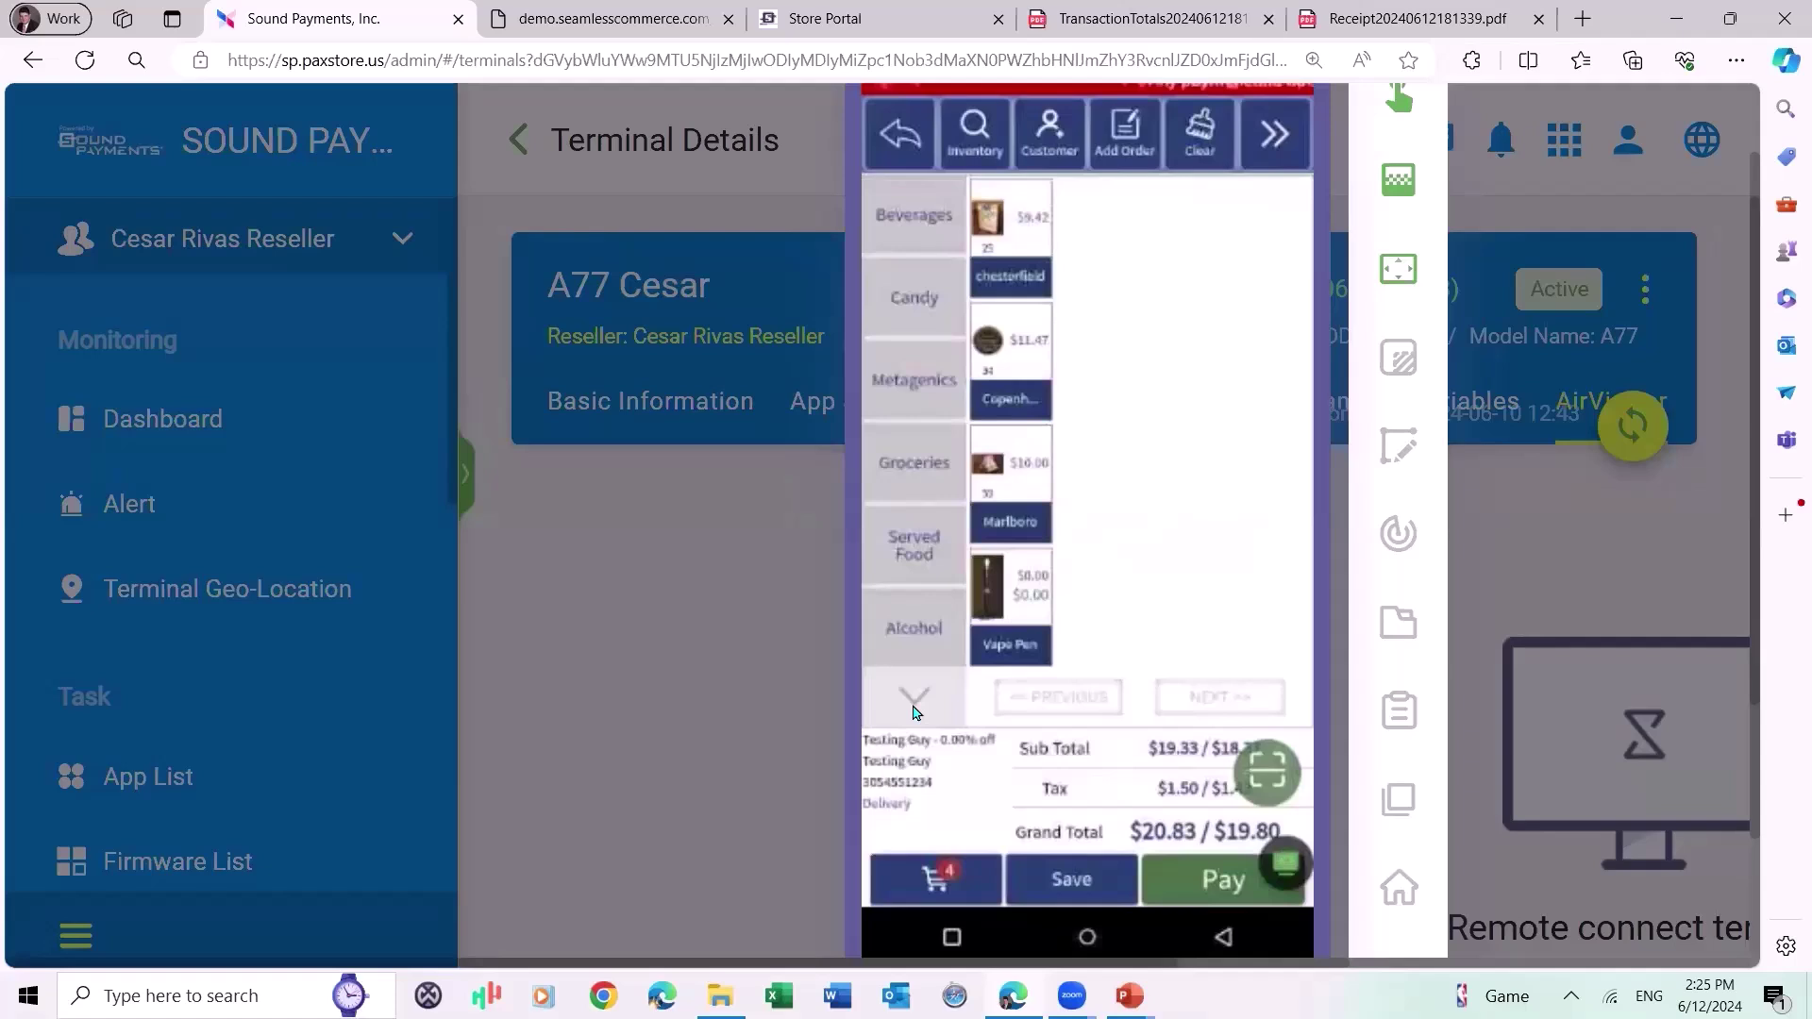
pyautogui.click(915, 710)
pyautogui.click(914, 382)
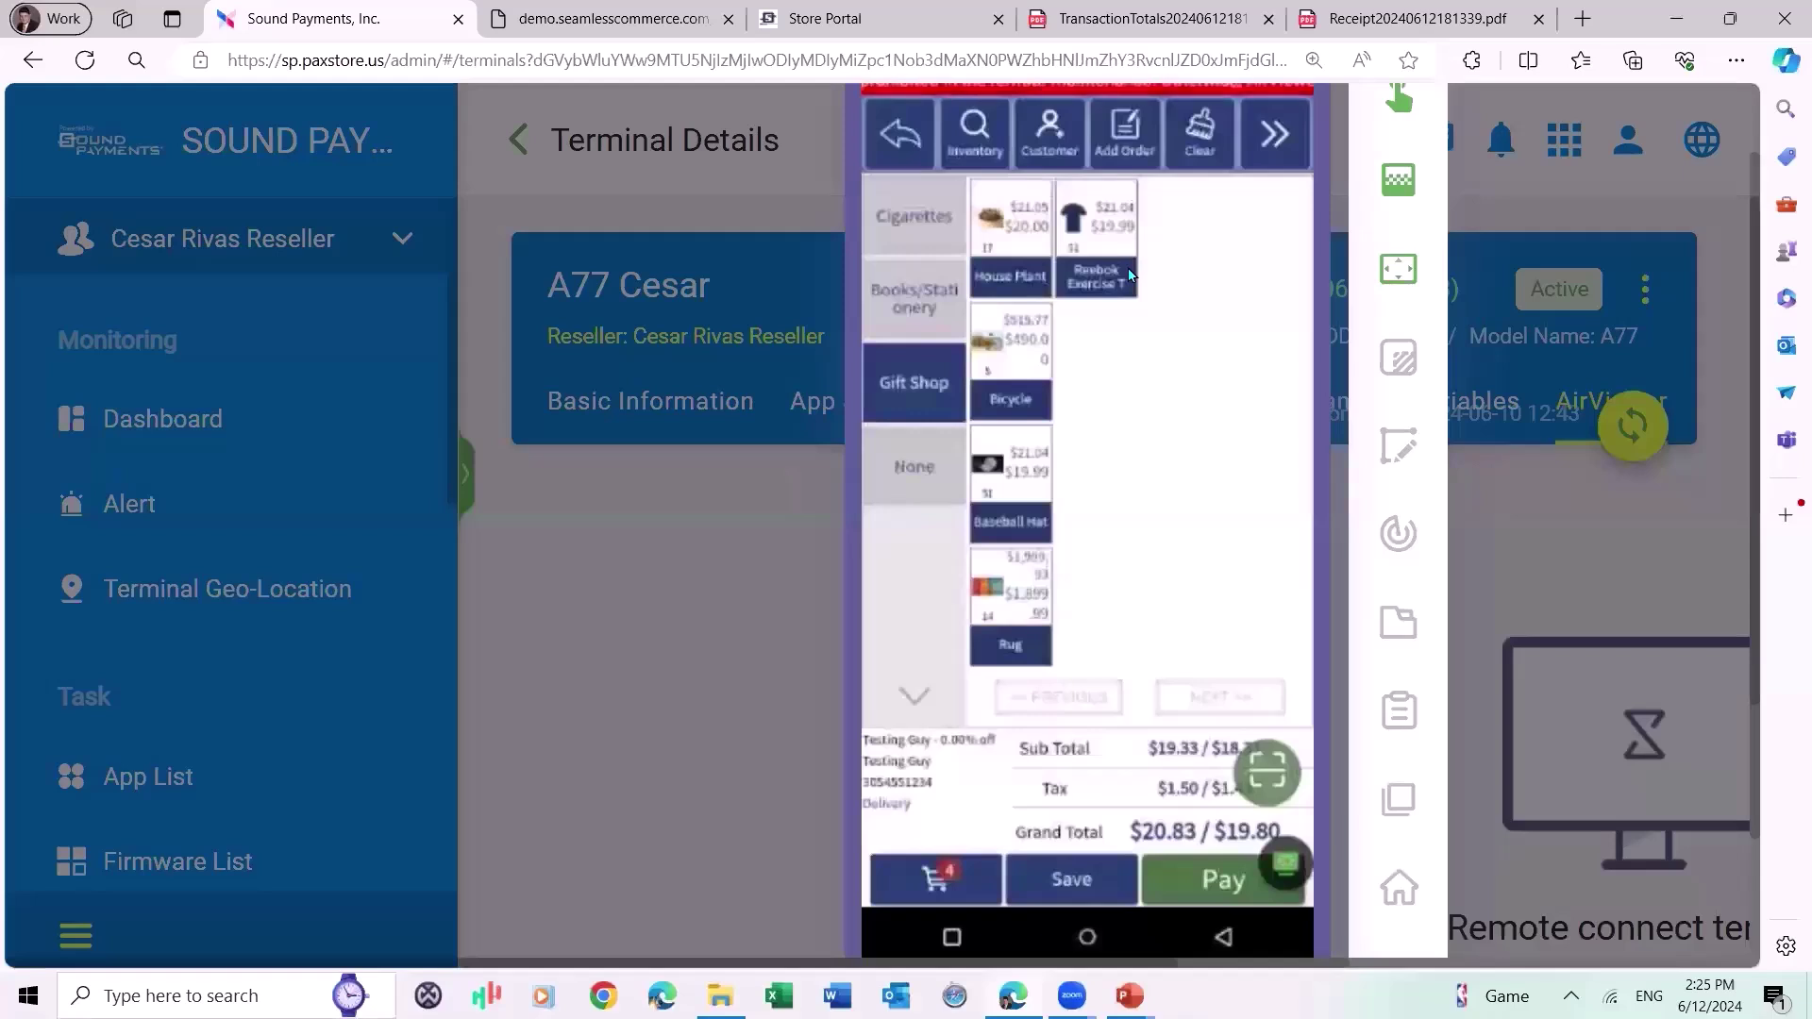
pyautogui.click(1130, 273)
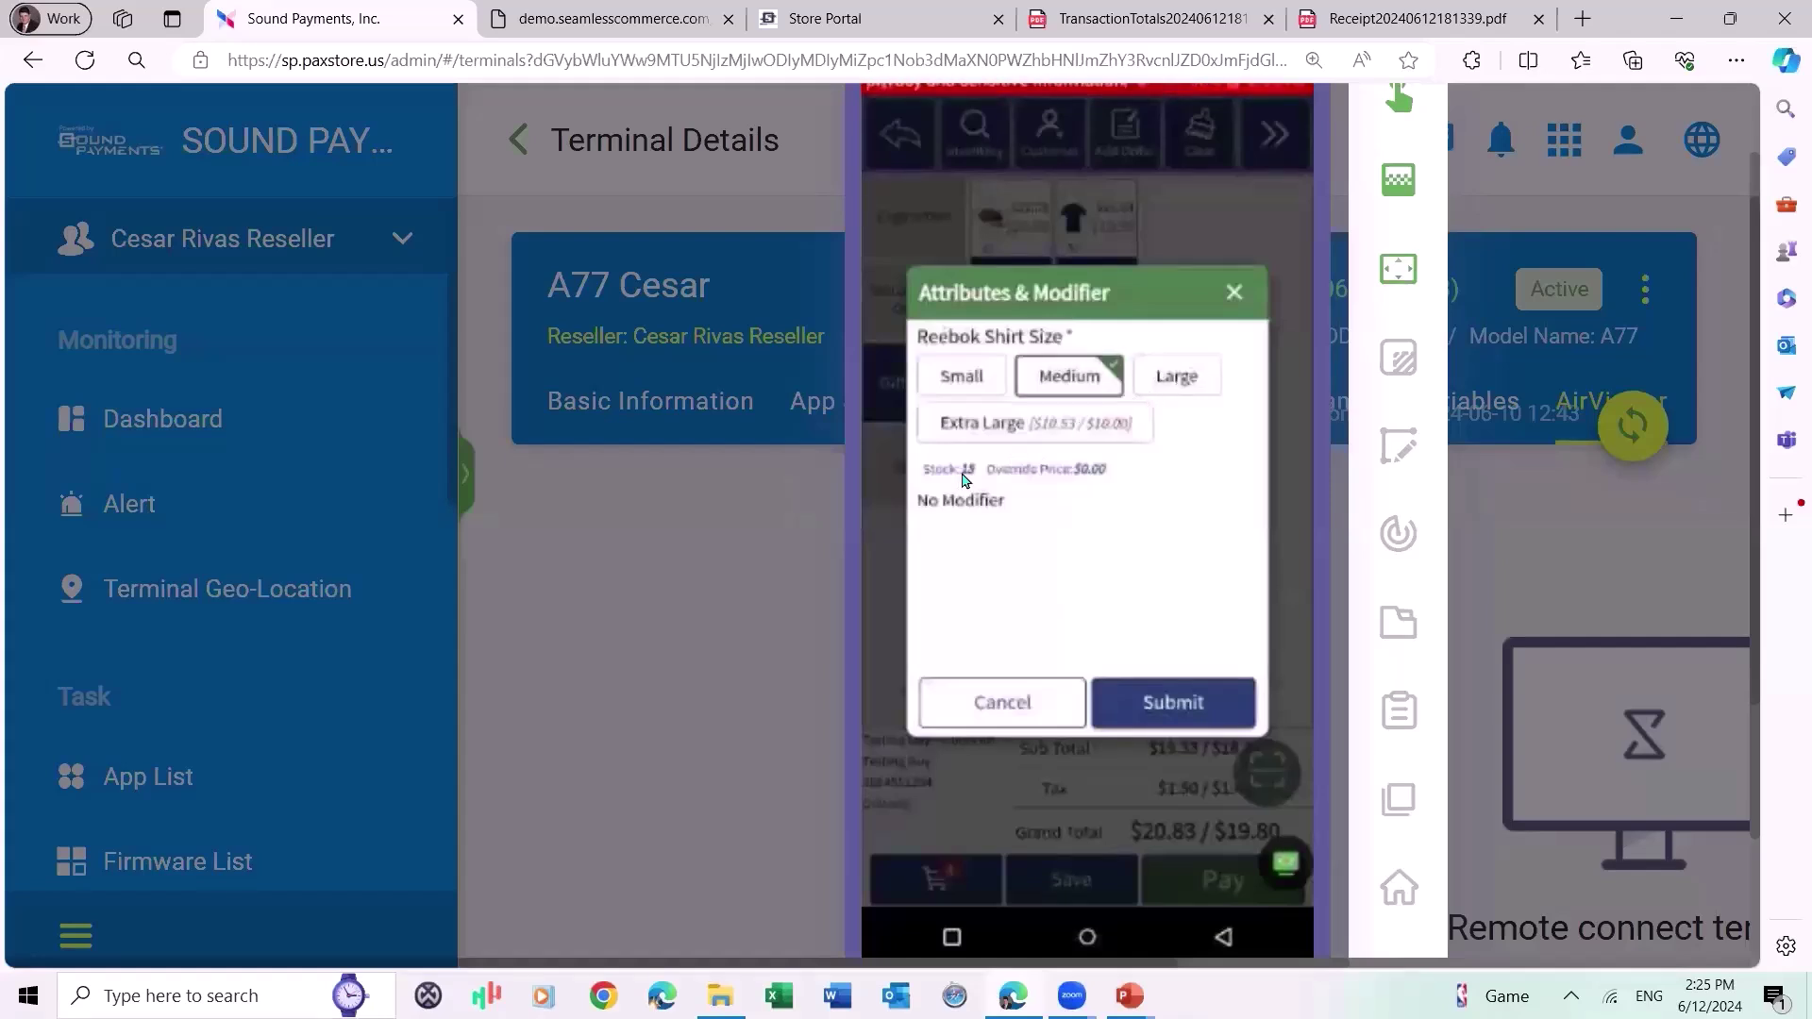
pyautogui.click(1081, 441)
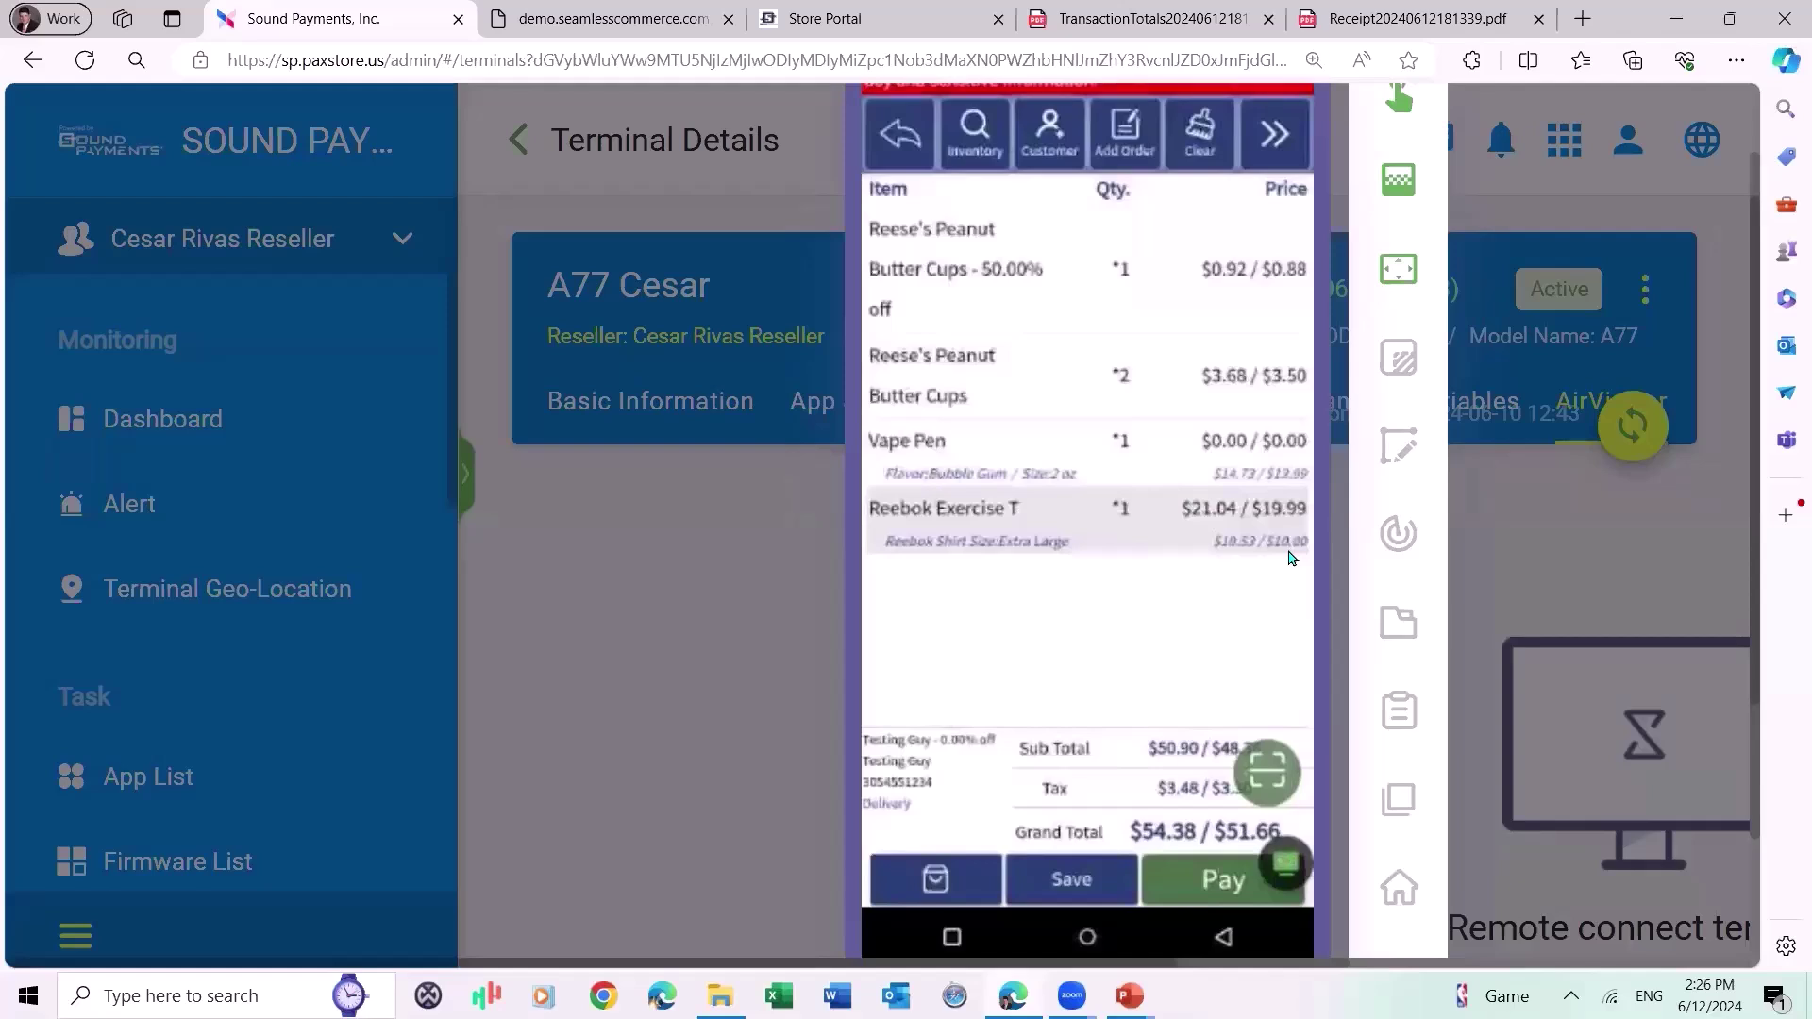
# Add a Hot Dog from Served Food with No Ketchup, Add Chili and Add Relish, one bun and one sausage, and review the cart.
pyautogui.click(932, 695)
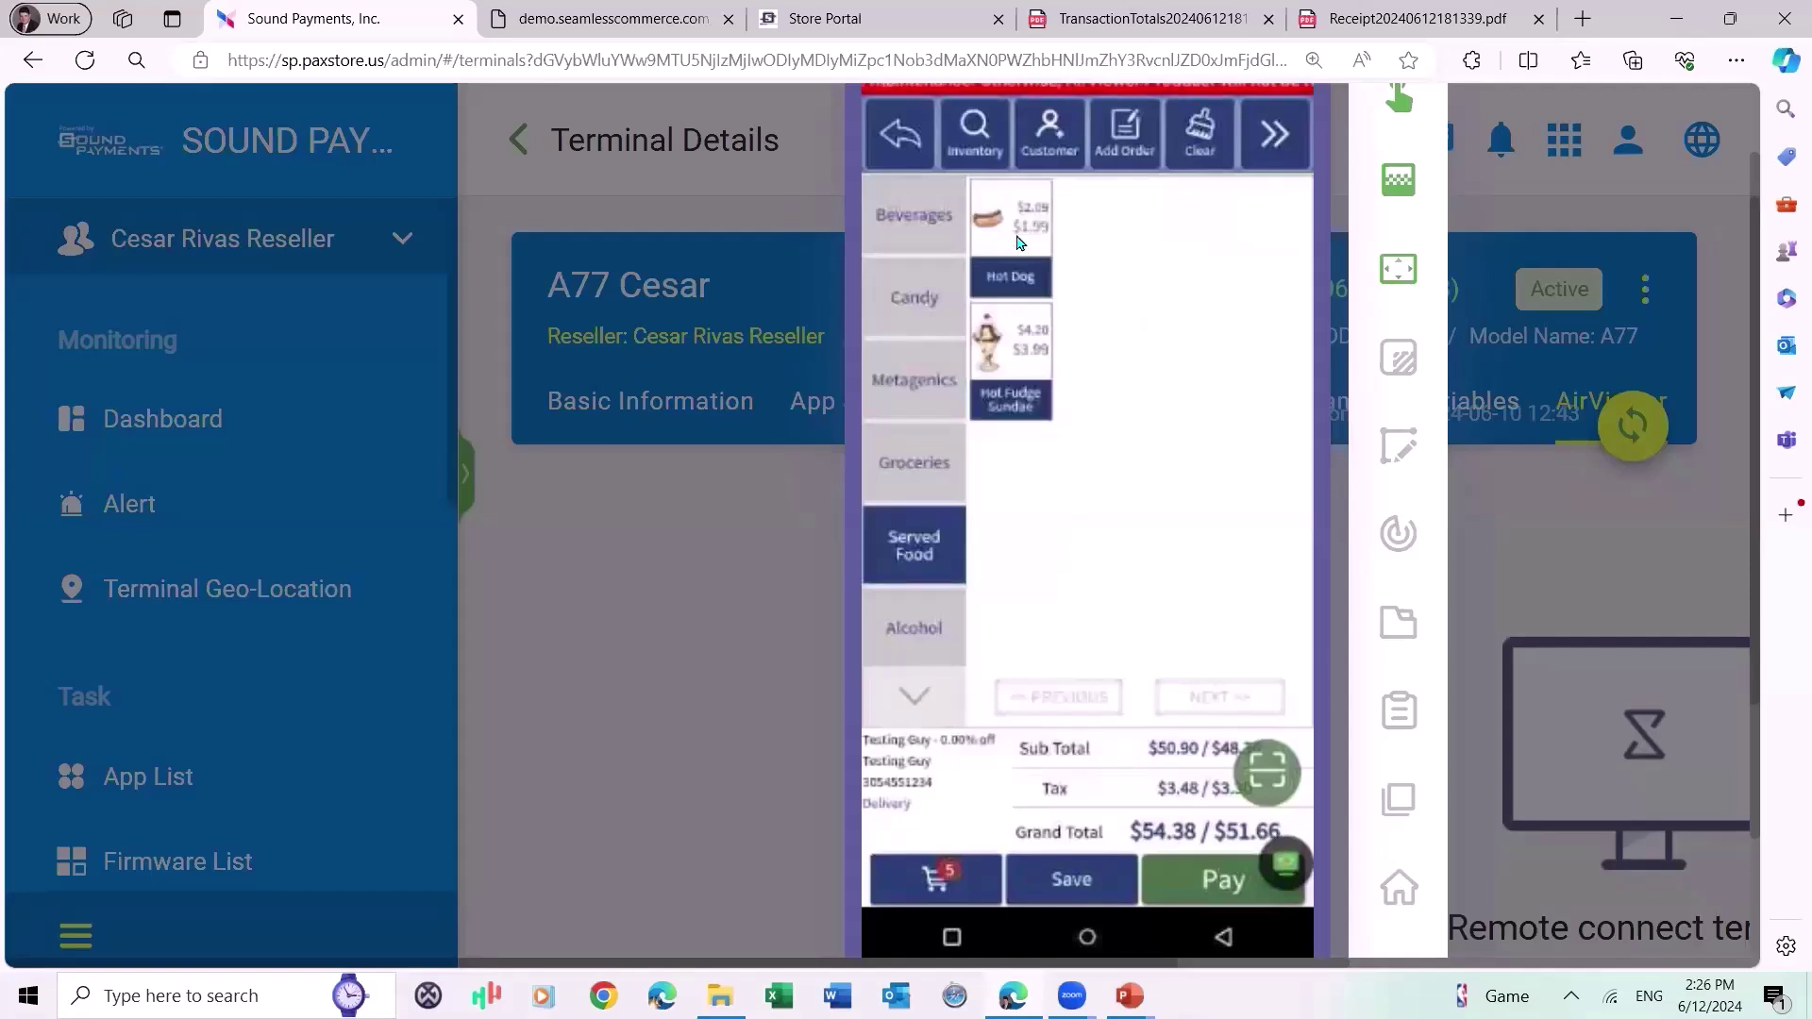
pyautogui.click(1018, 241)
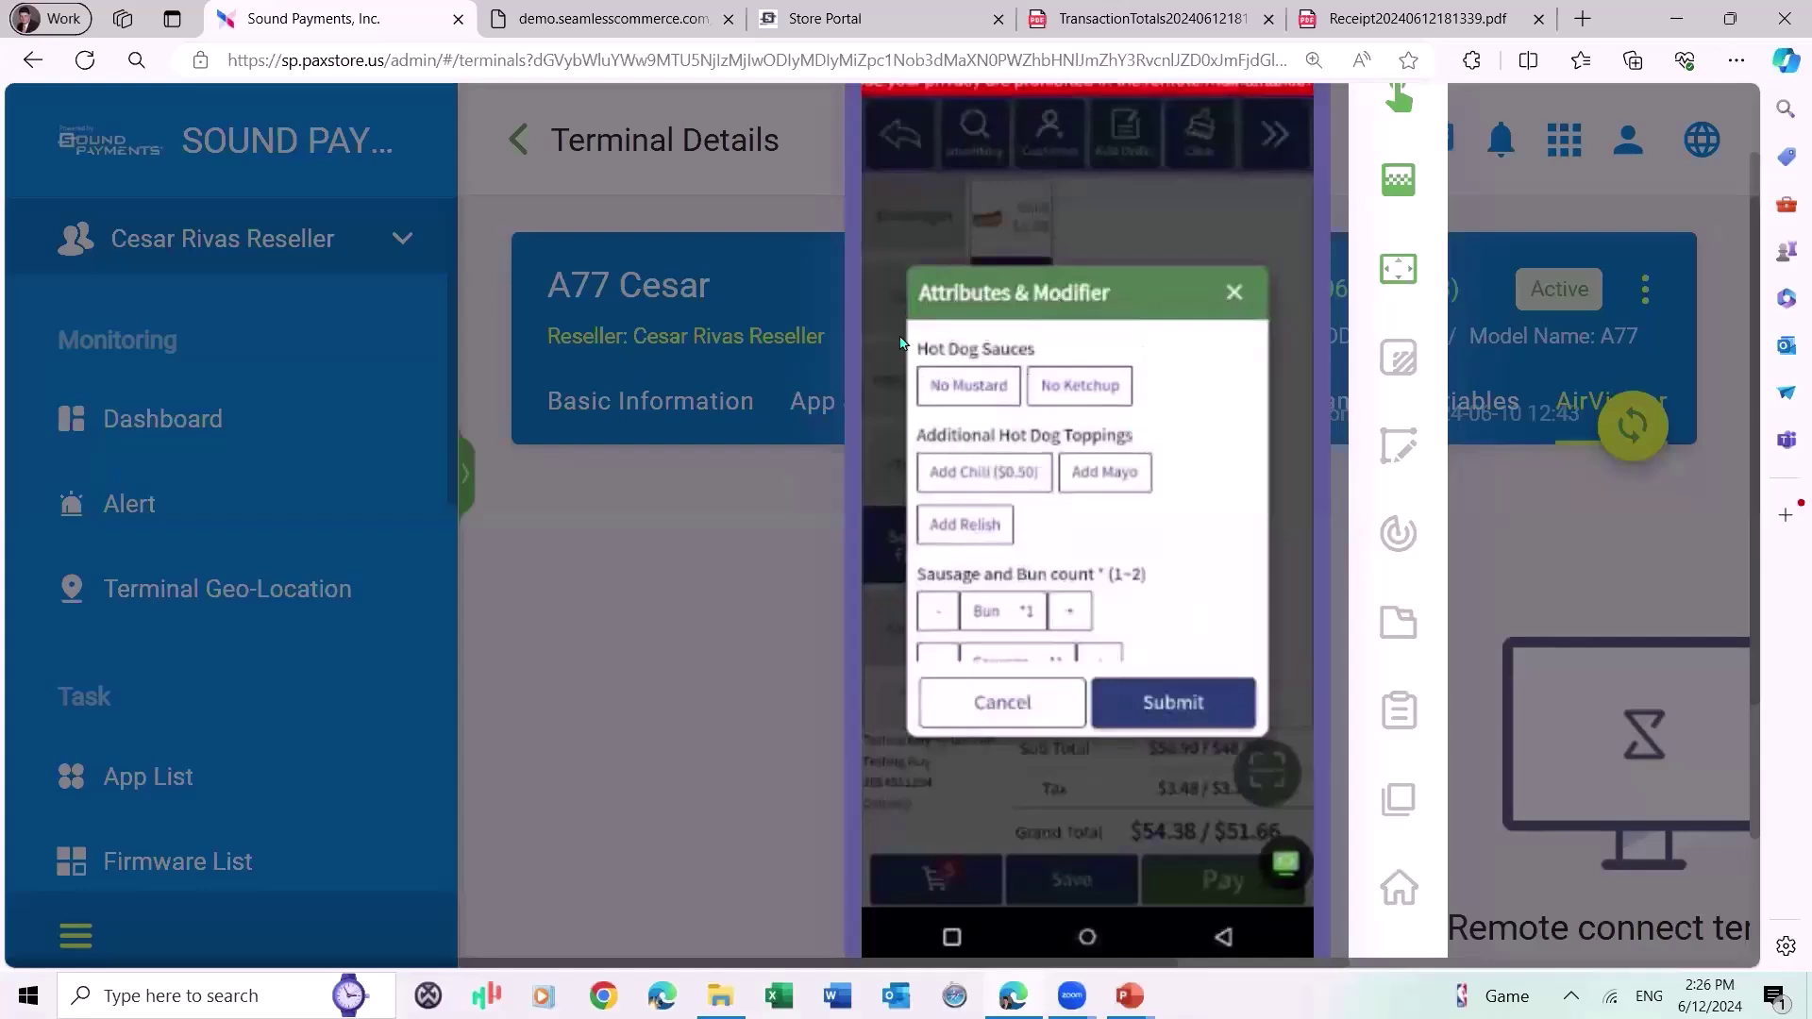
pyautogui.click(1100, 424)
pyautogui.scroll(-1, 1010, 438)
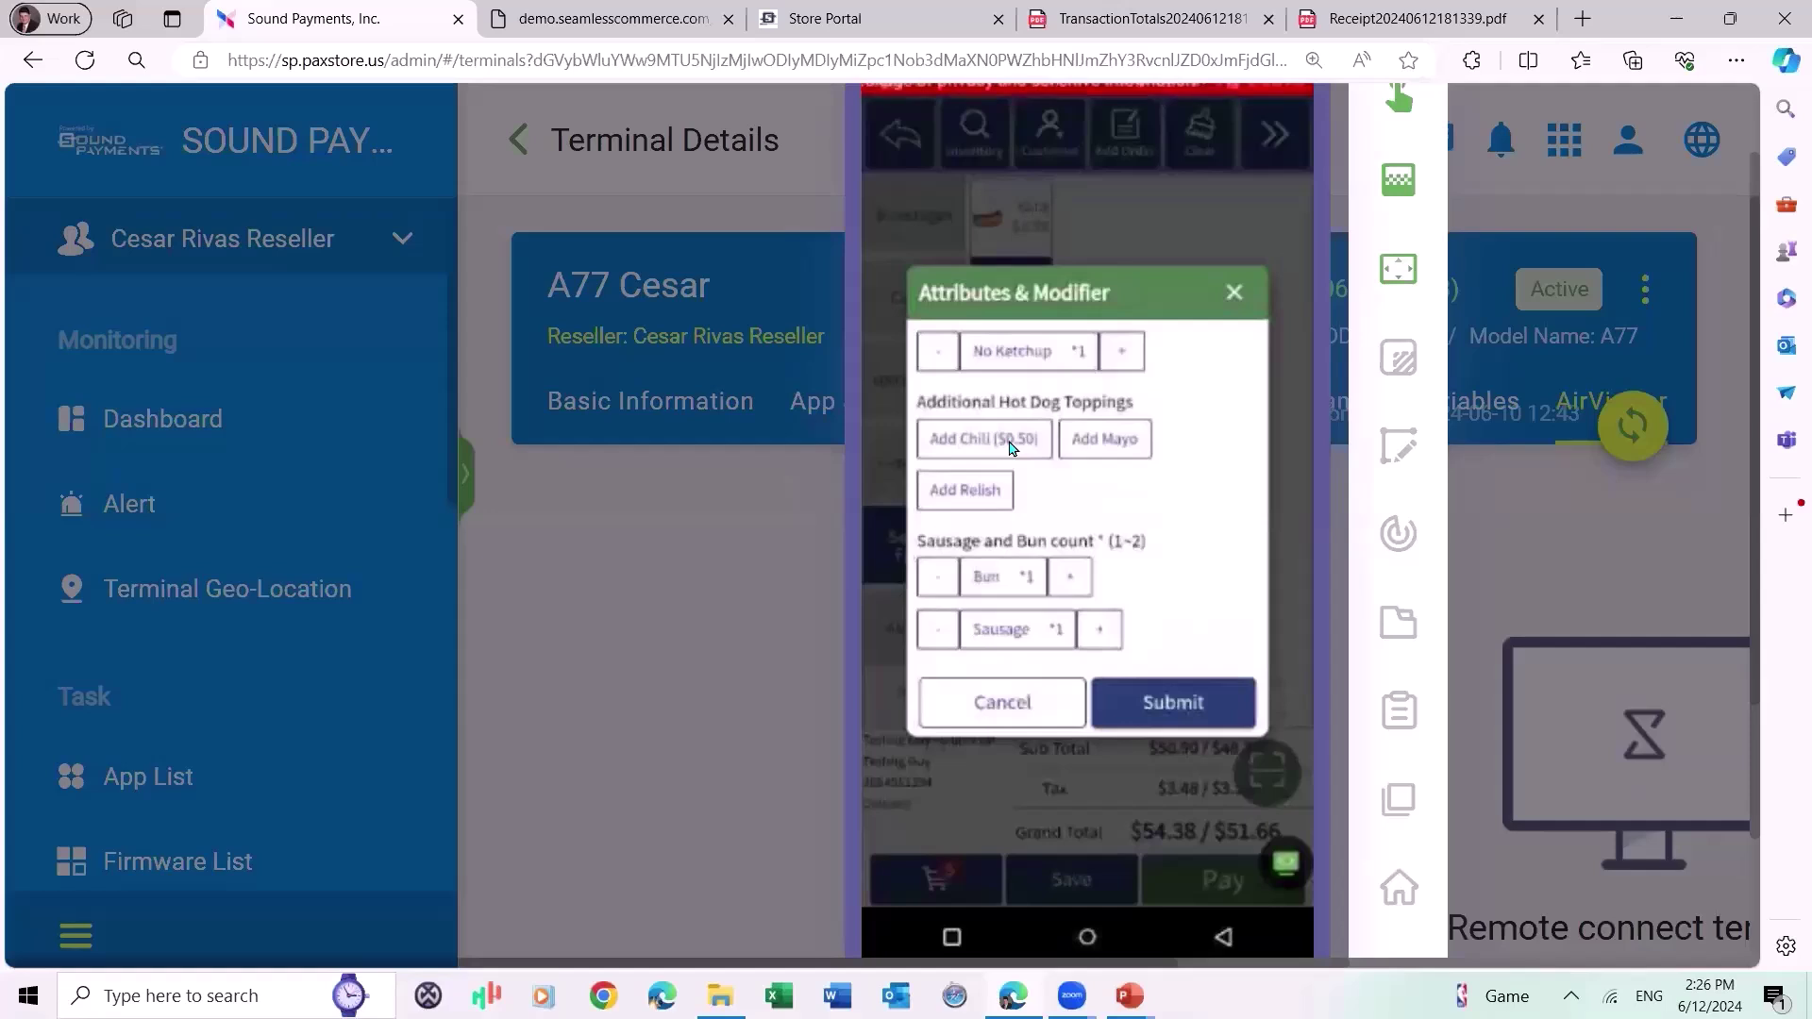
pyautogui.click(1010, 446)
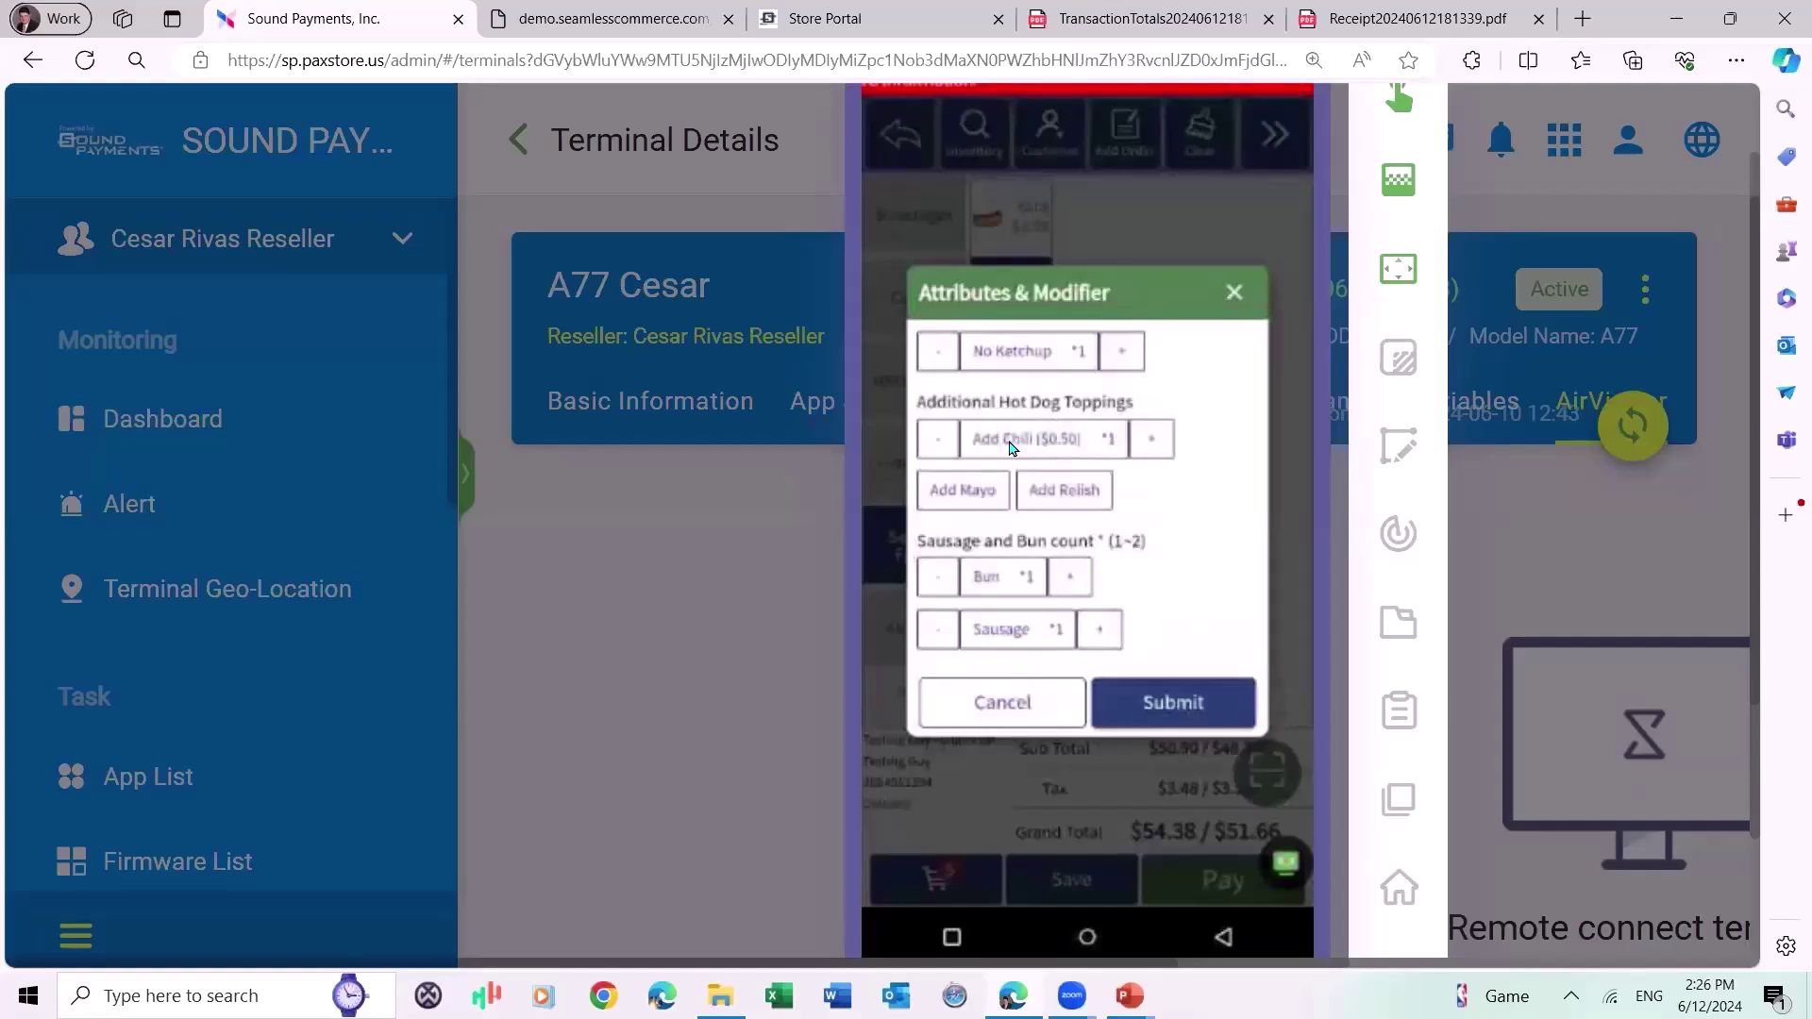
pyautogui.click(1043, 490)
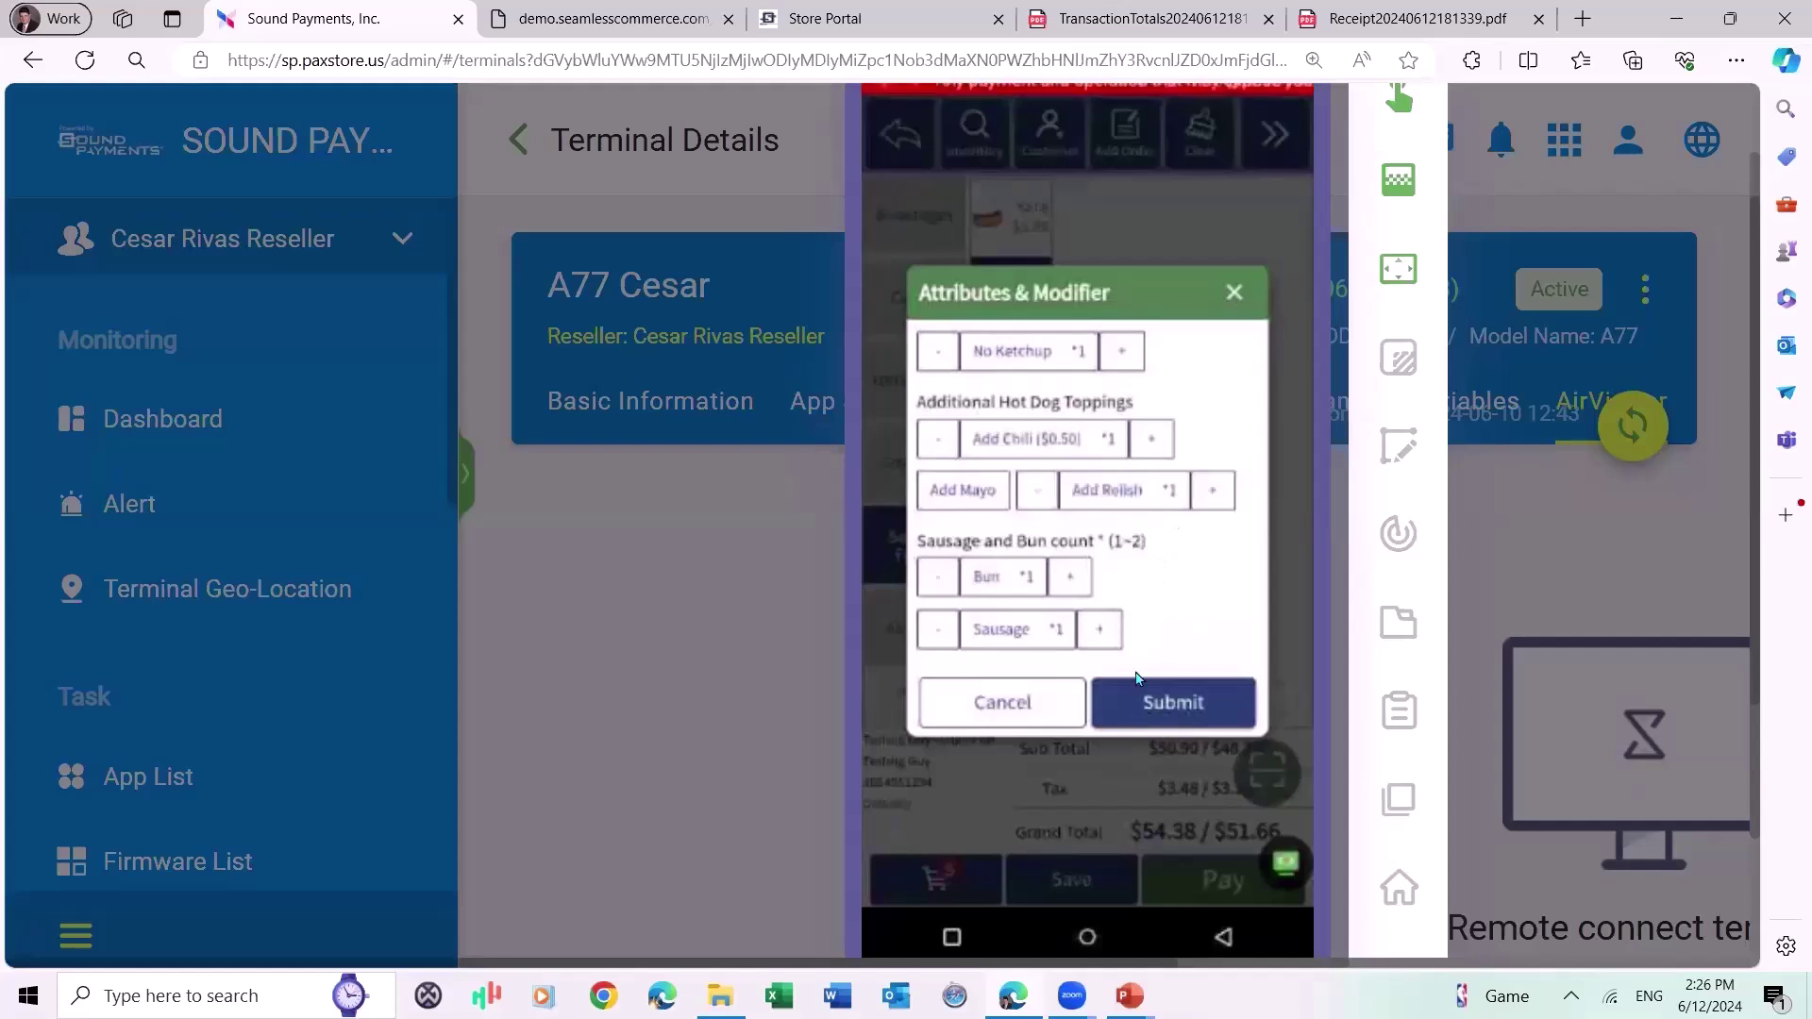
pyautogui.click(1121, 661)
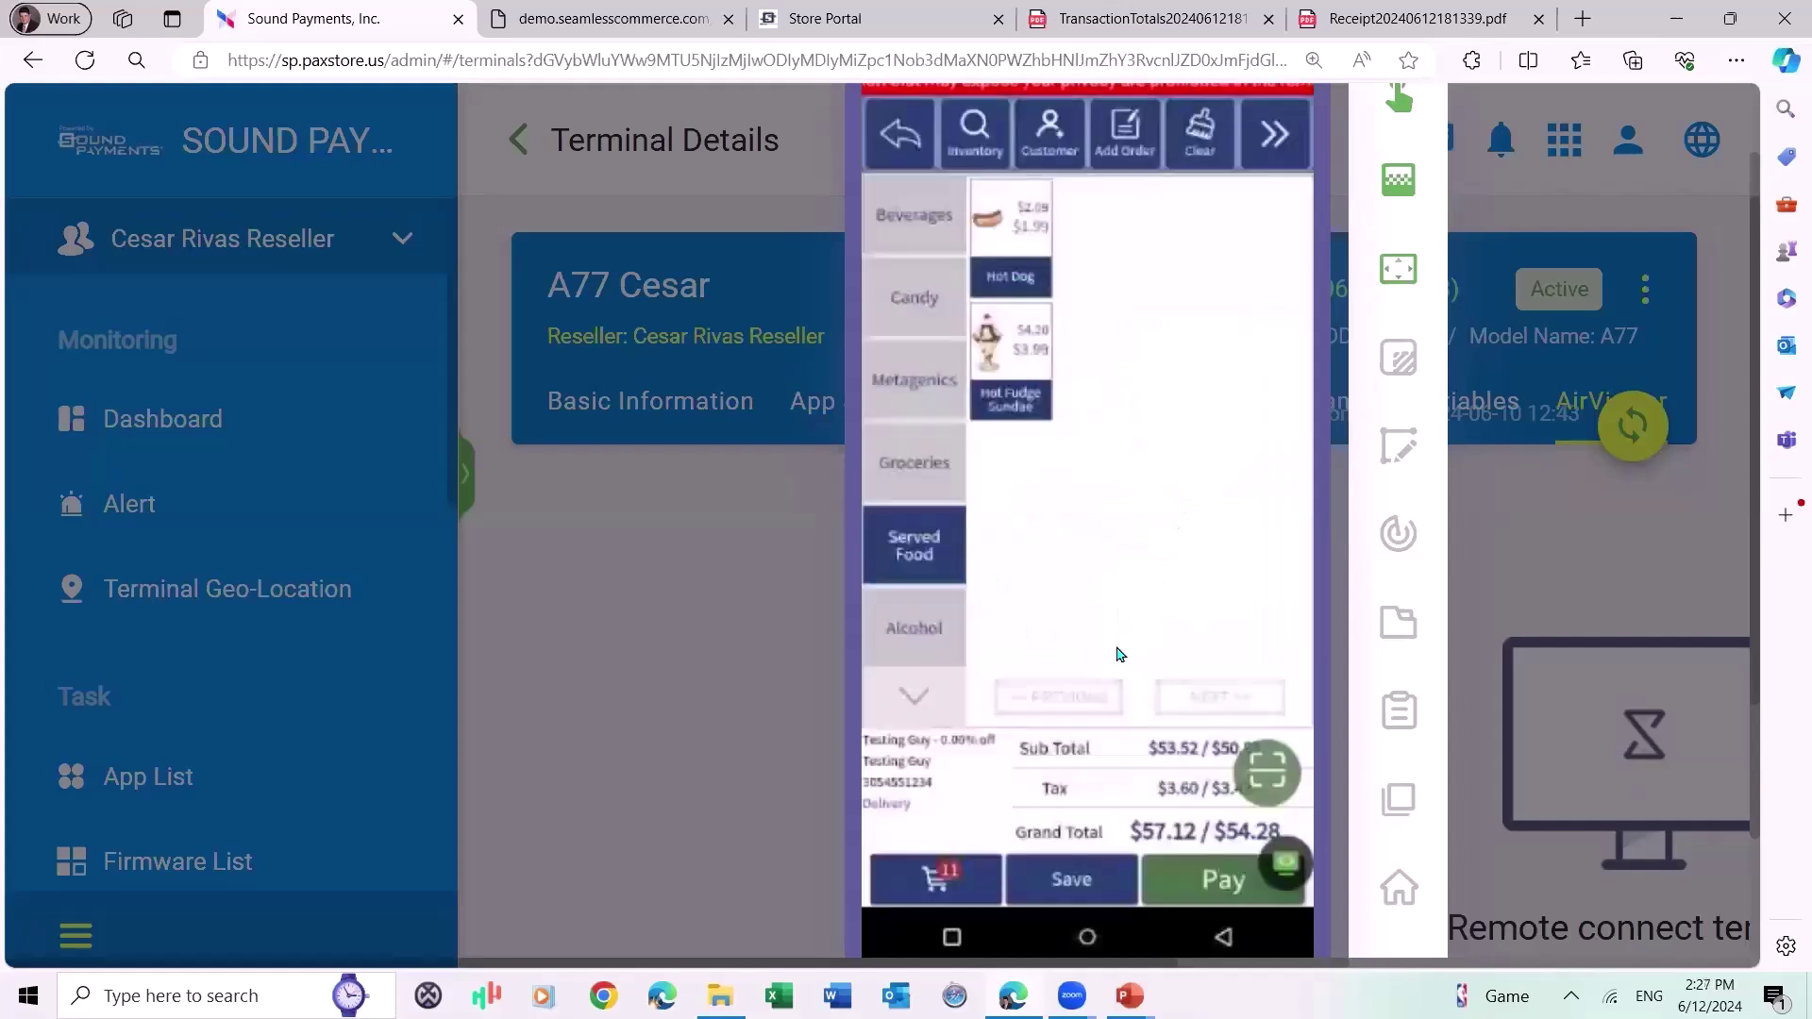
pyautogui.click(953, 876)
pyautogui.scroll(-2, 950, 869)
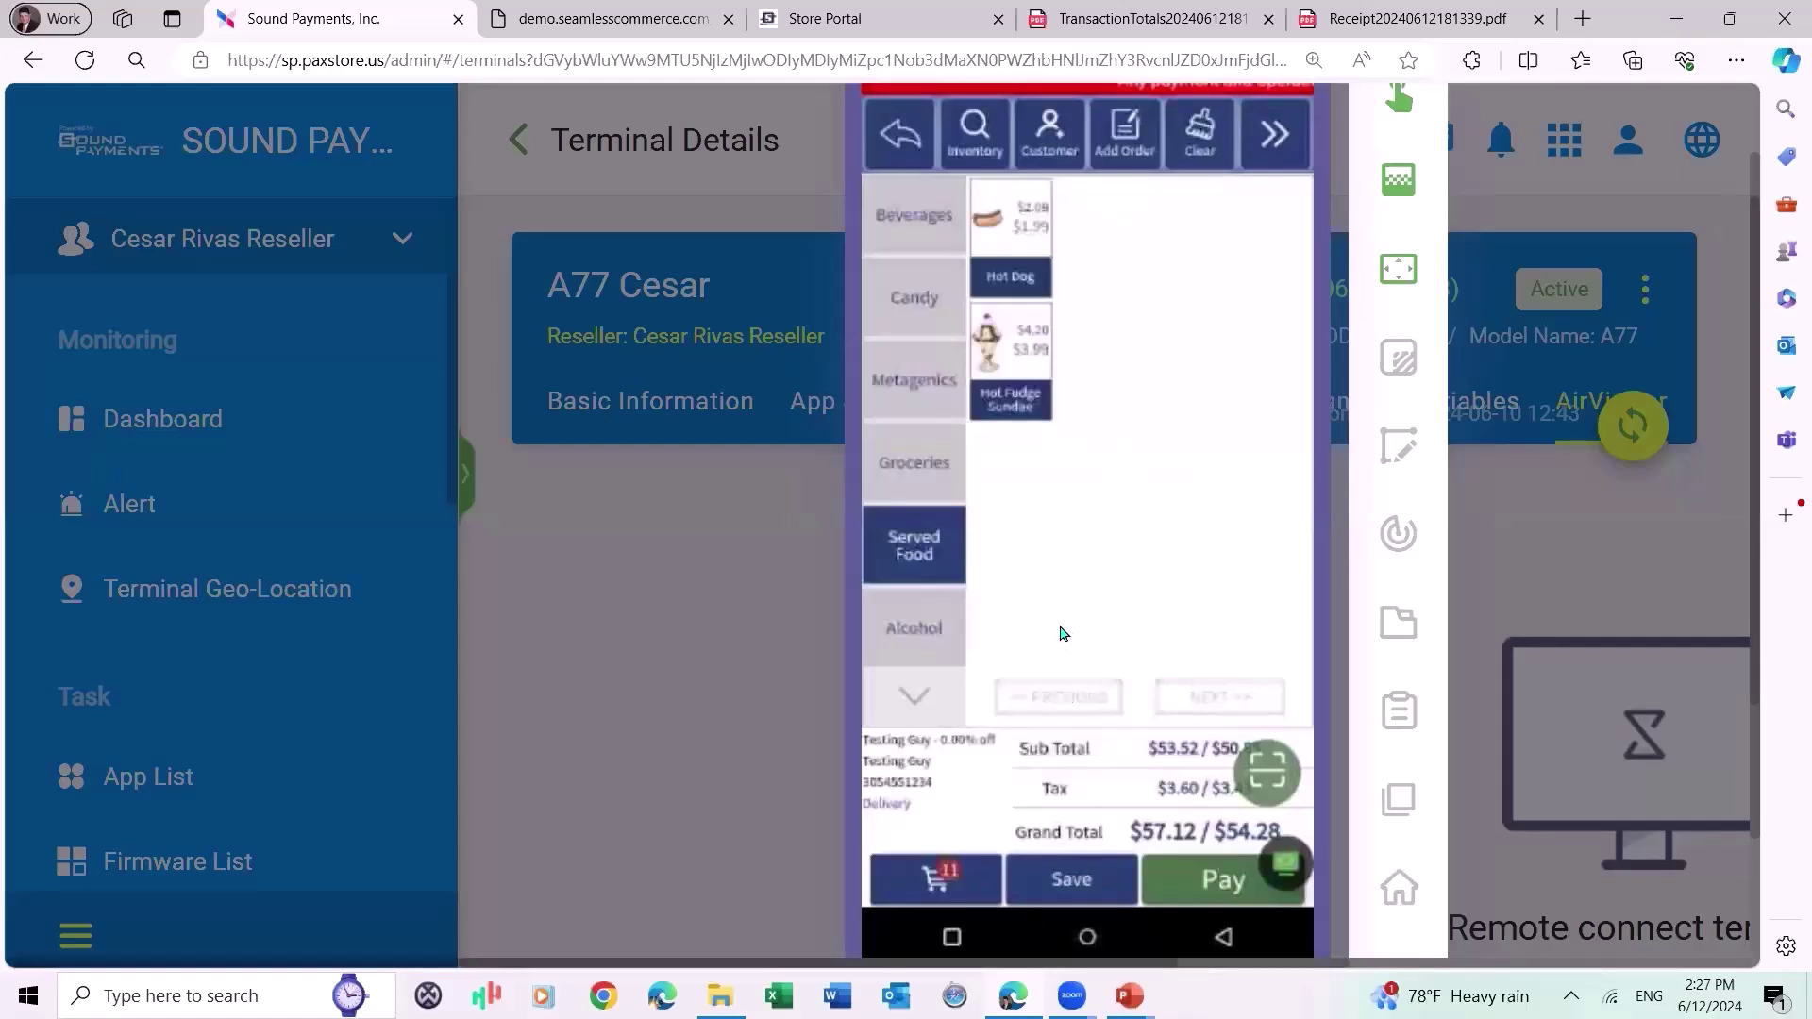
# Open the payment options for the current order and check the customer's credit details under the Account tender.
pyautogui.click(1188, 864)
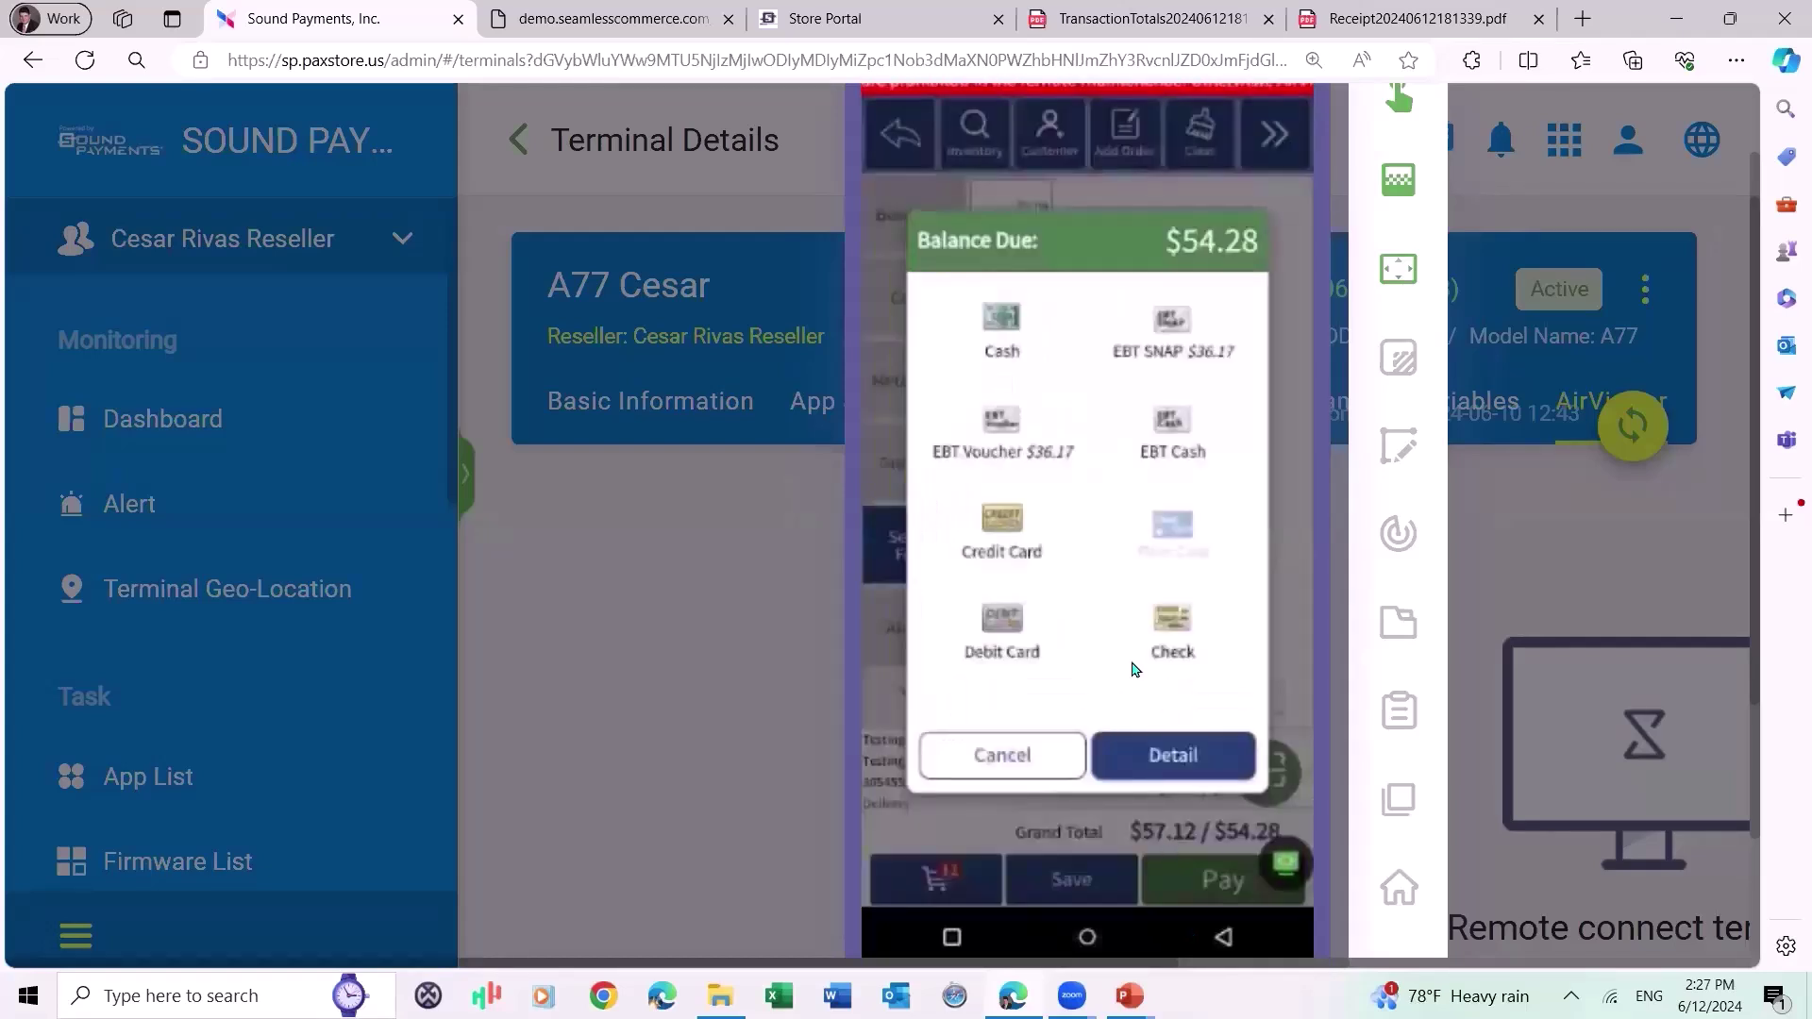
pyautogui.scroll(-3, 1121, 656)
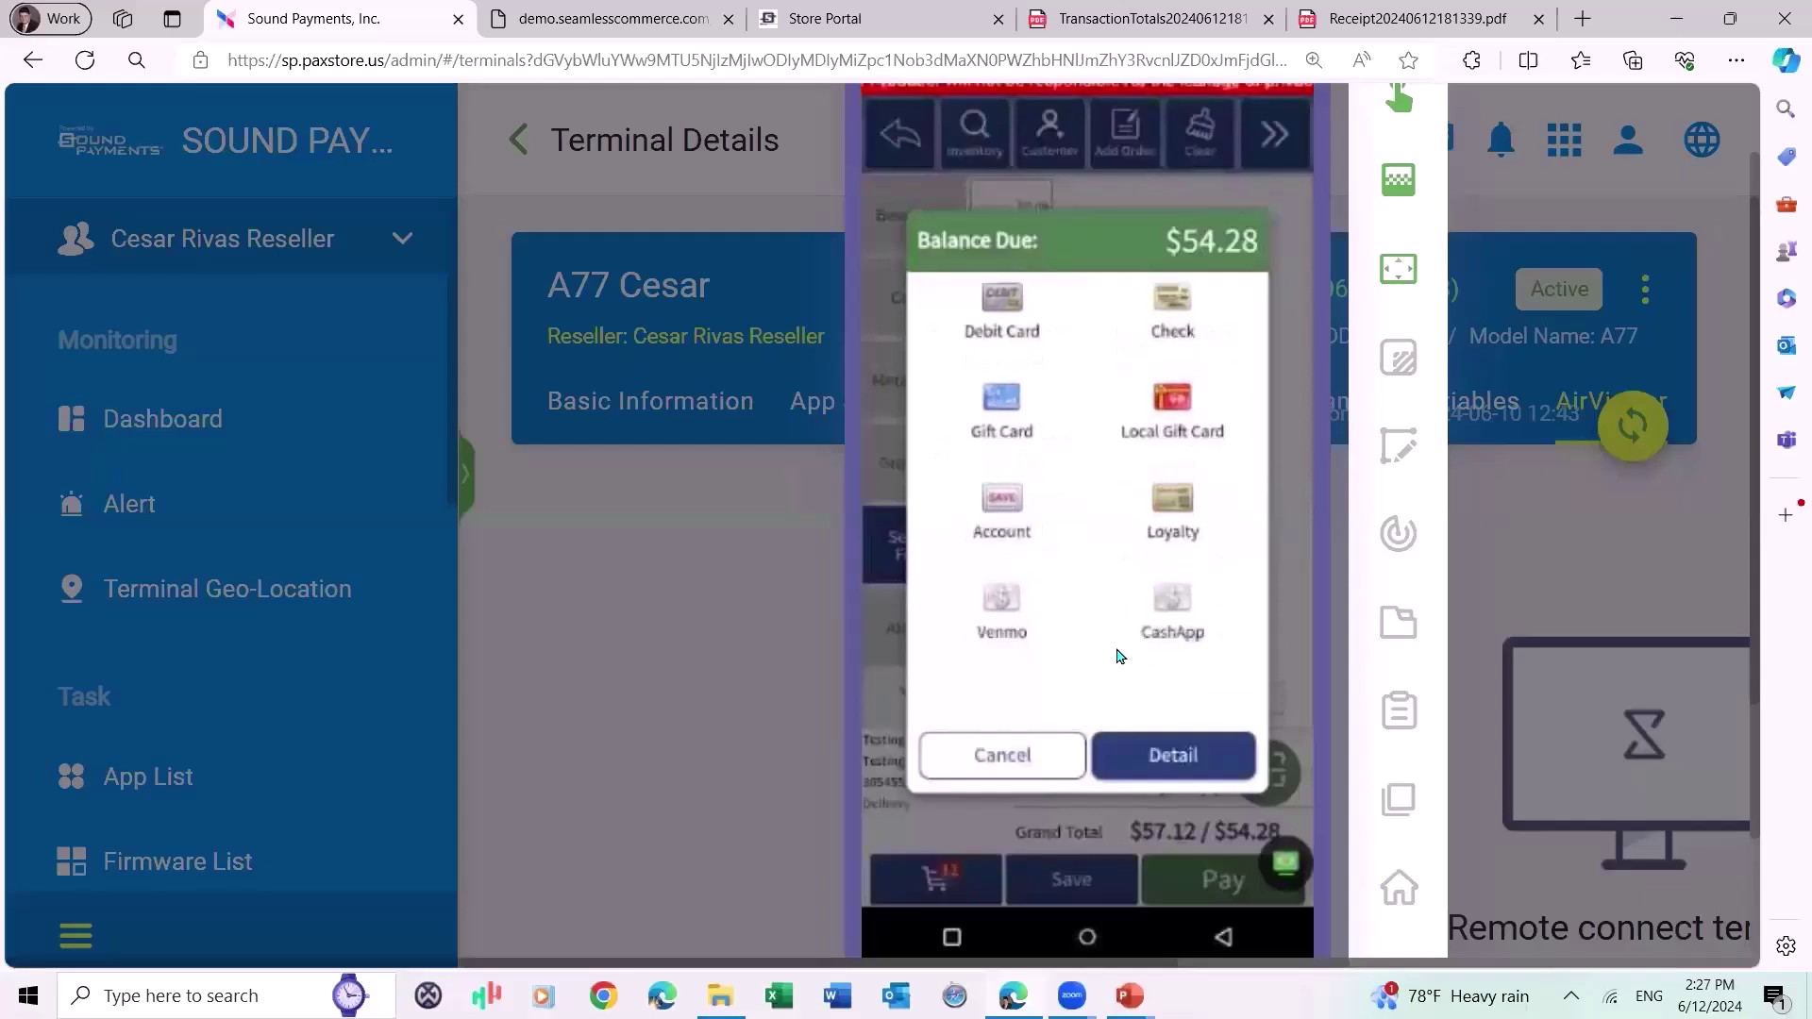
pyautogui.click(1007, 519)
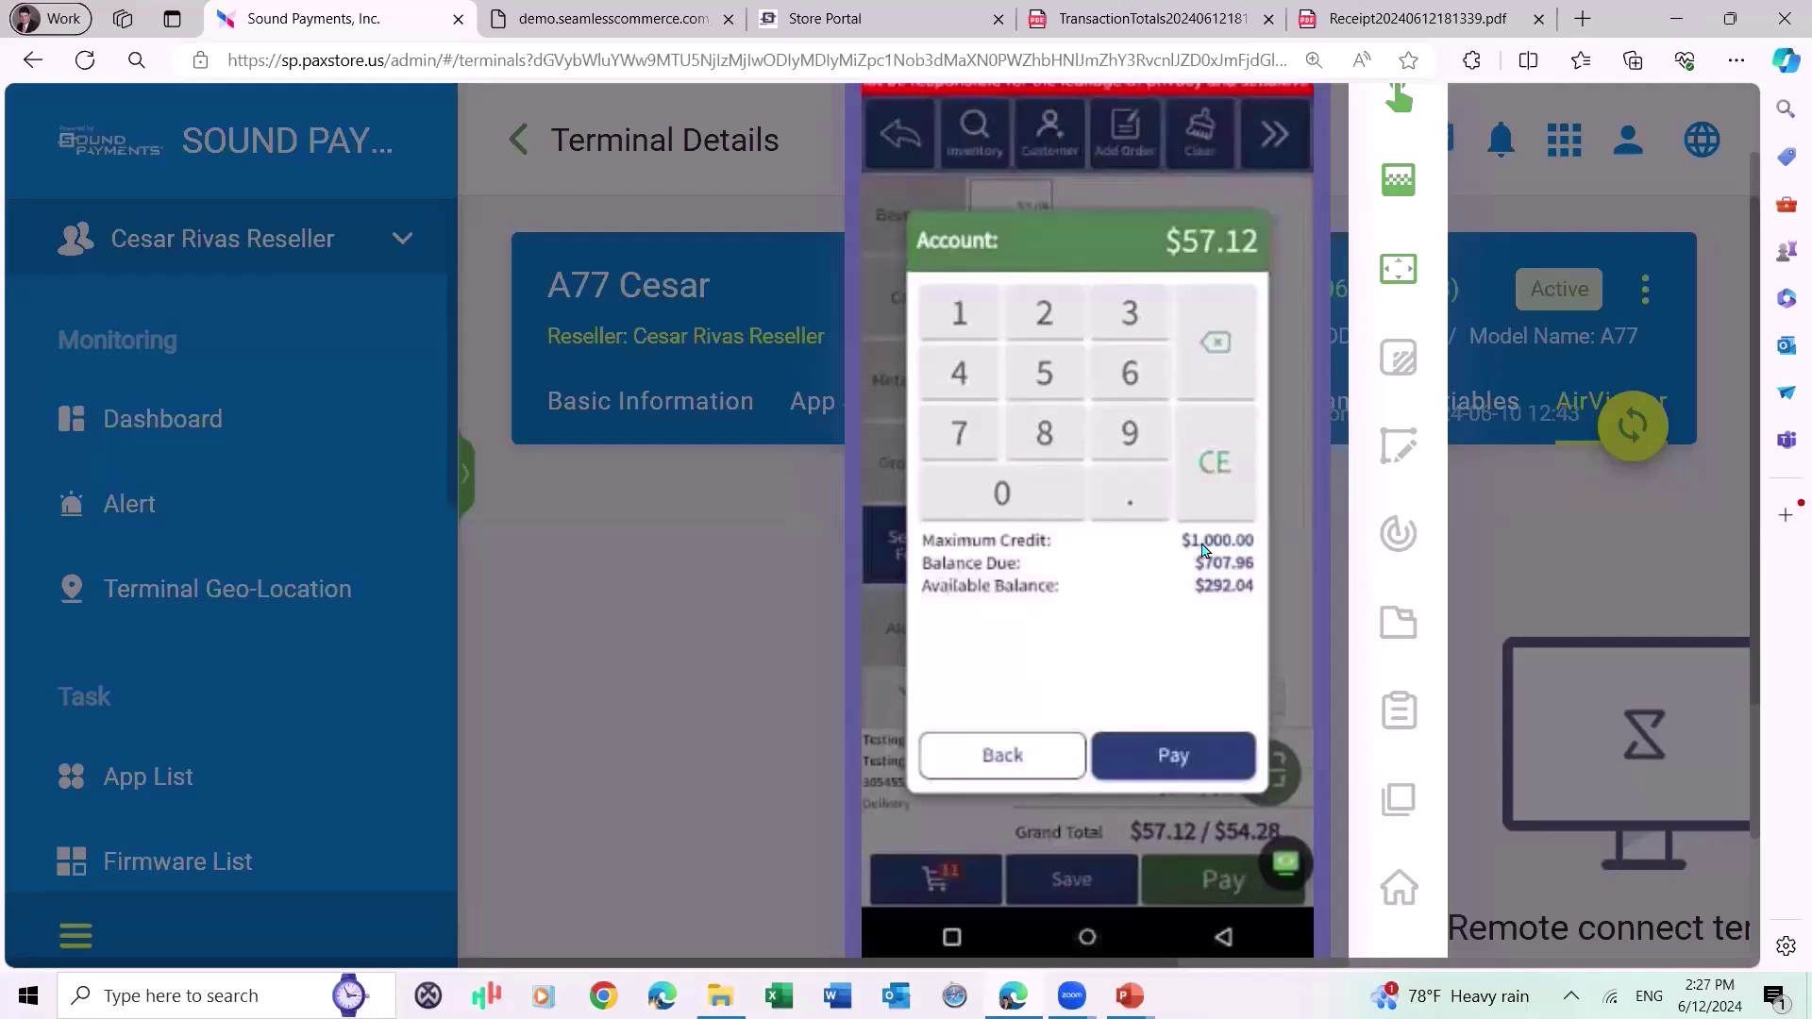
pyautogui.rightClick(1126, 568)
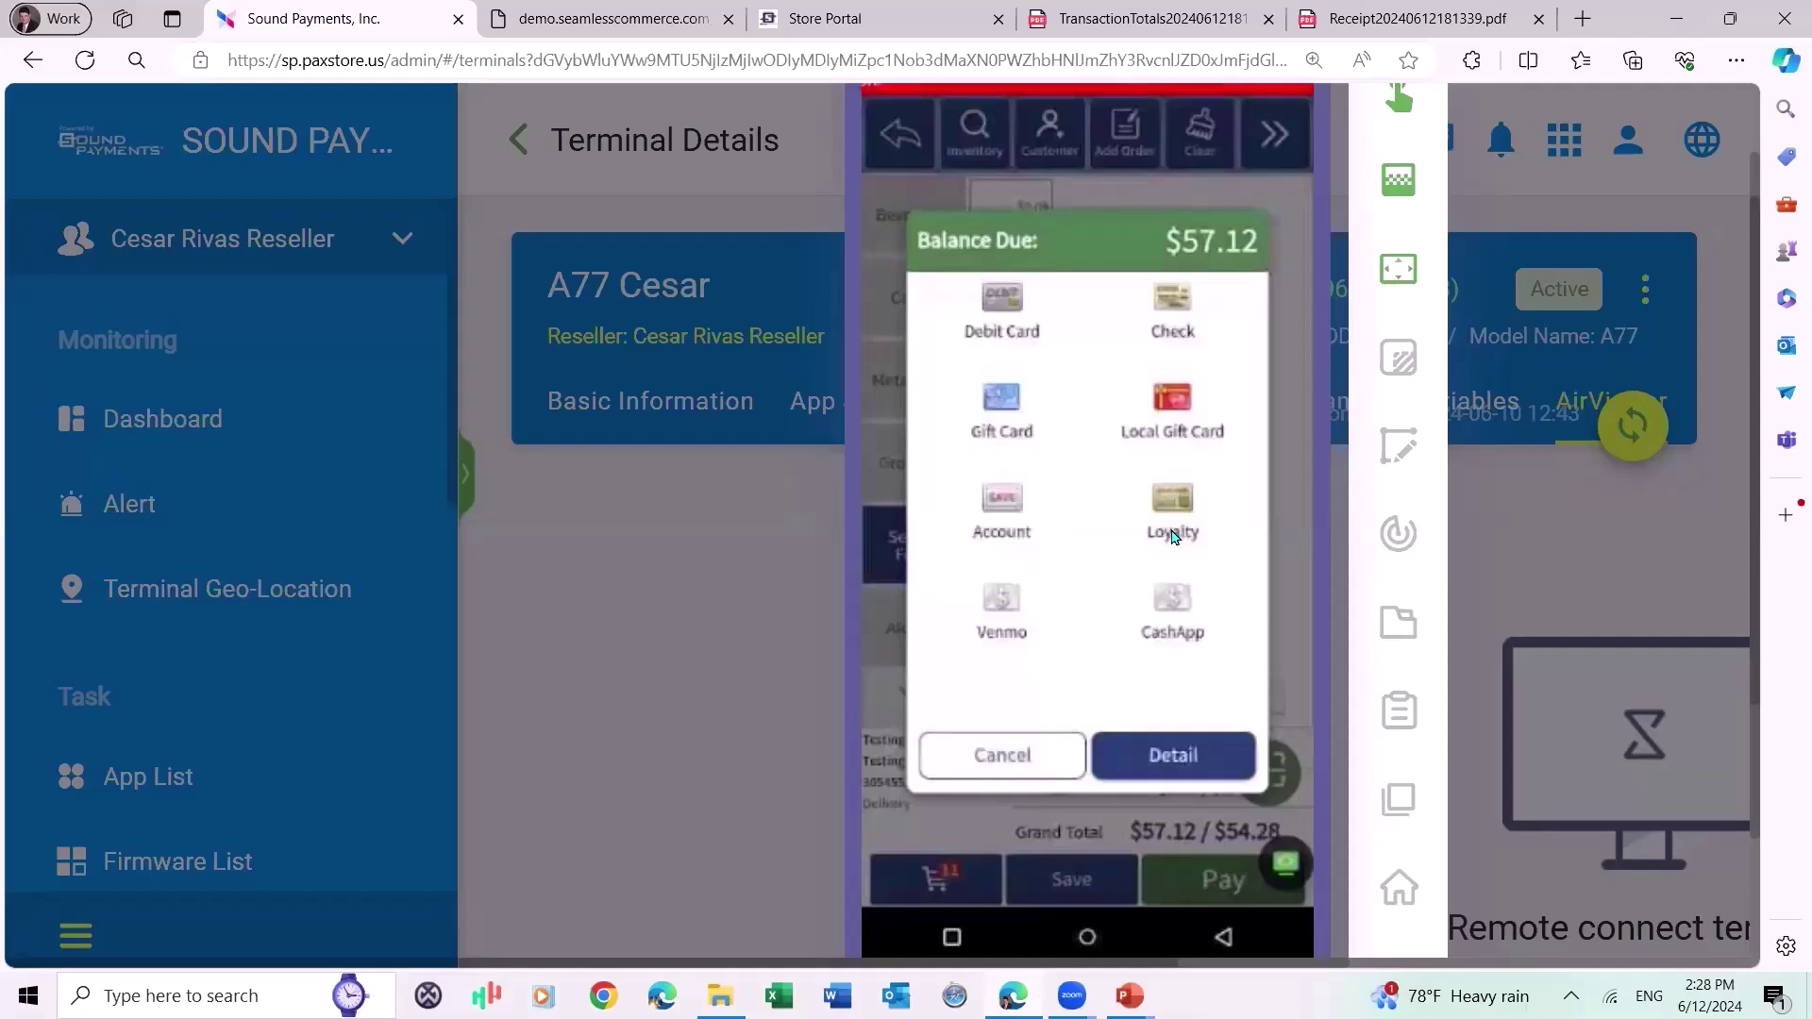
# Split the order's payment into $10.00 from Loyalty, $20.00 on Account and $26.45 in Cash, and complete the sale.
pyautogui.click(1169, 535)
pyautogui.click(1000, 604)
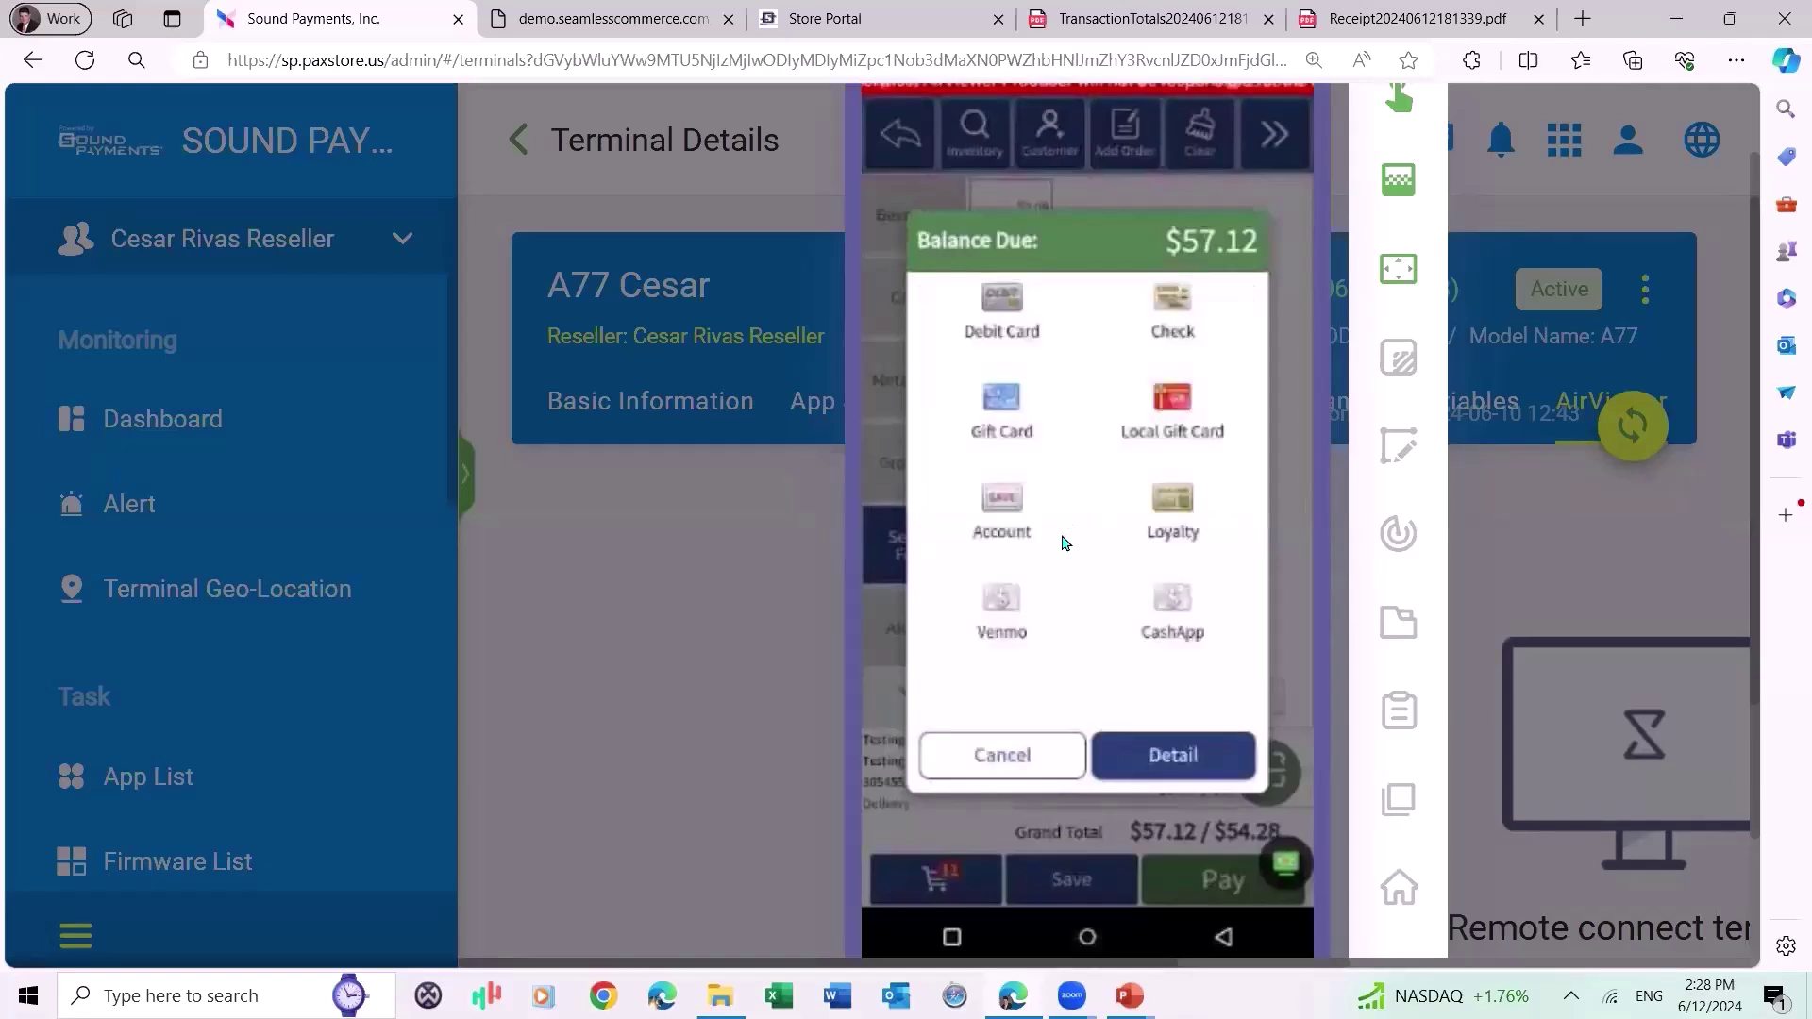
pyautogui.scroll(3, 1064, 542)
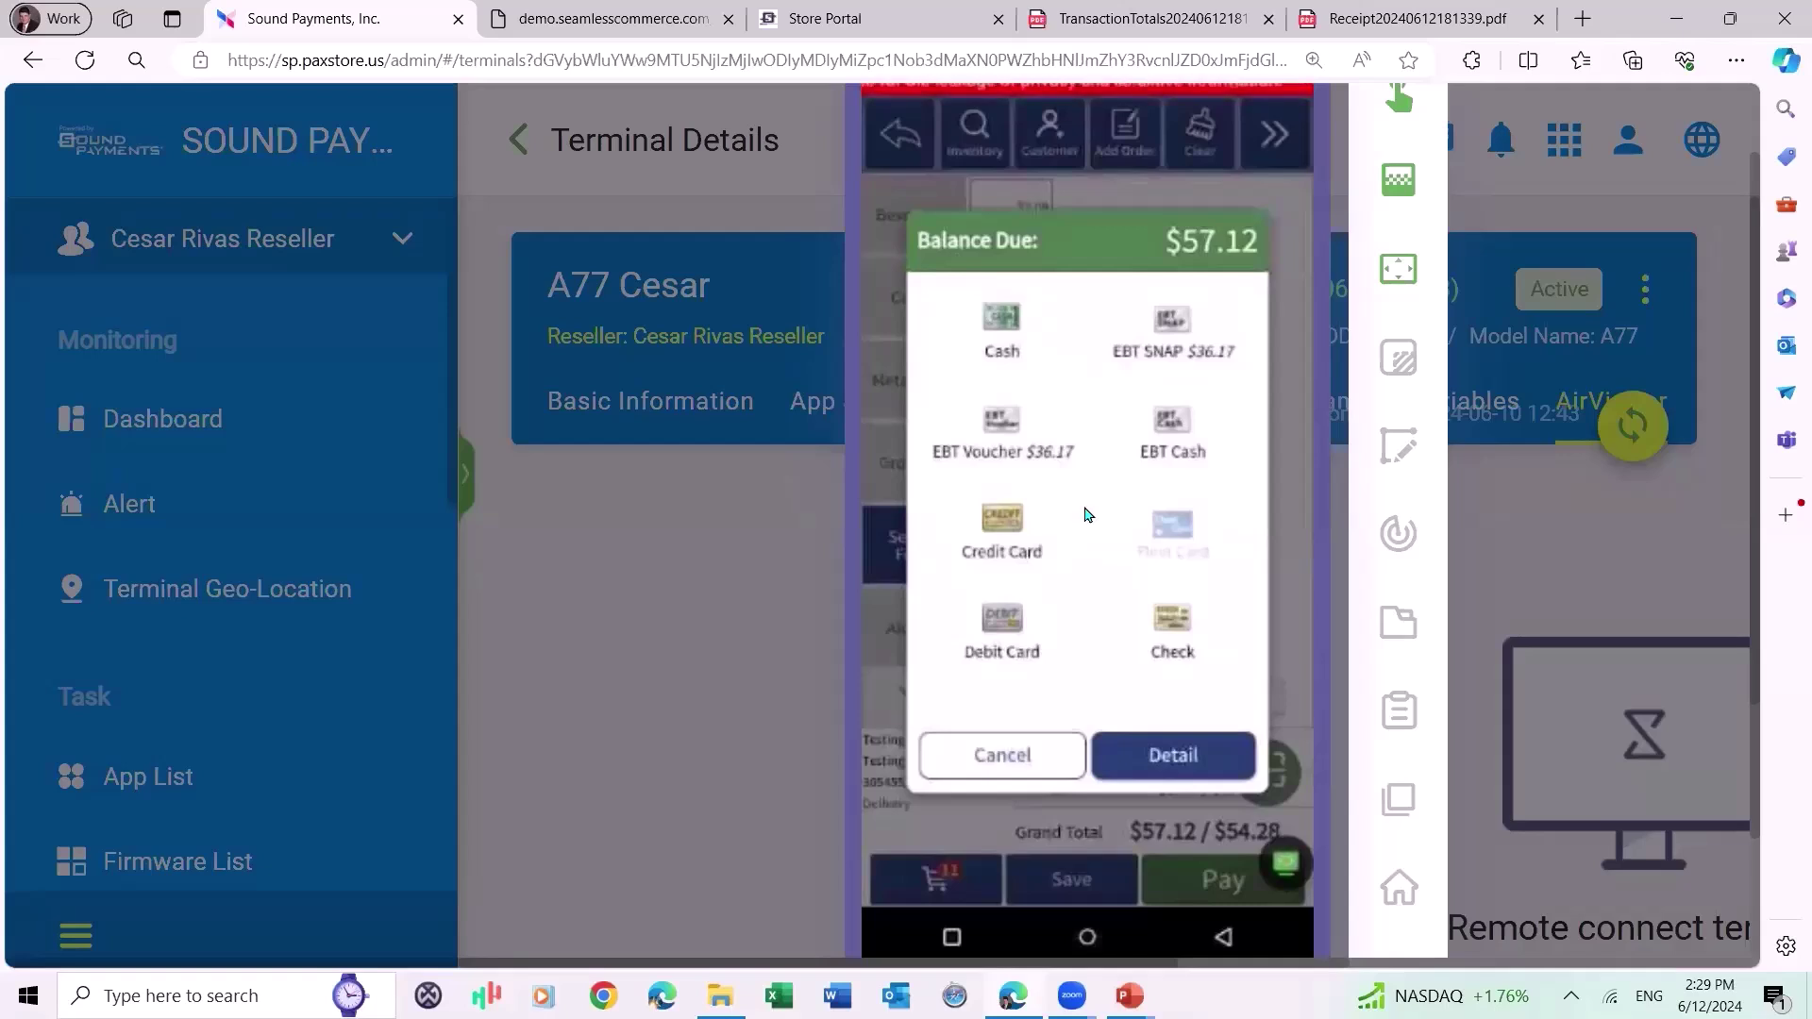
pyautogui.scroll(-5, 1087, 514)
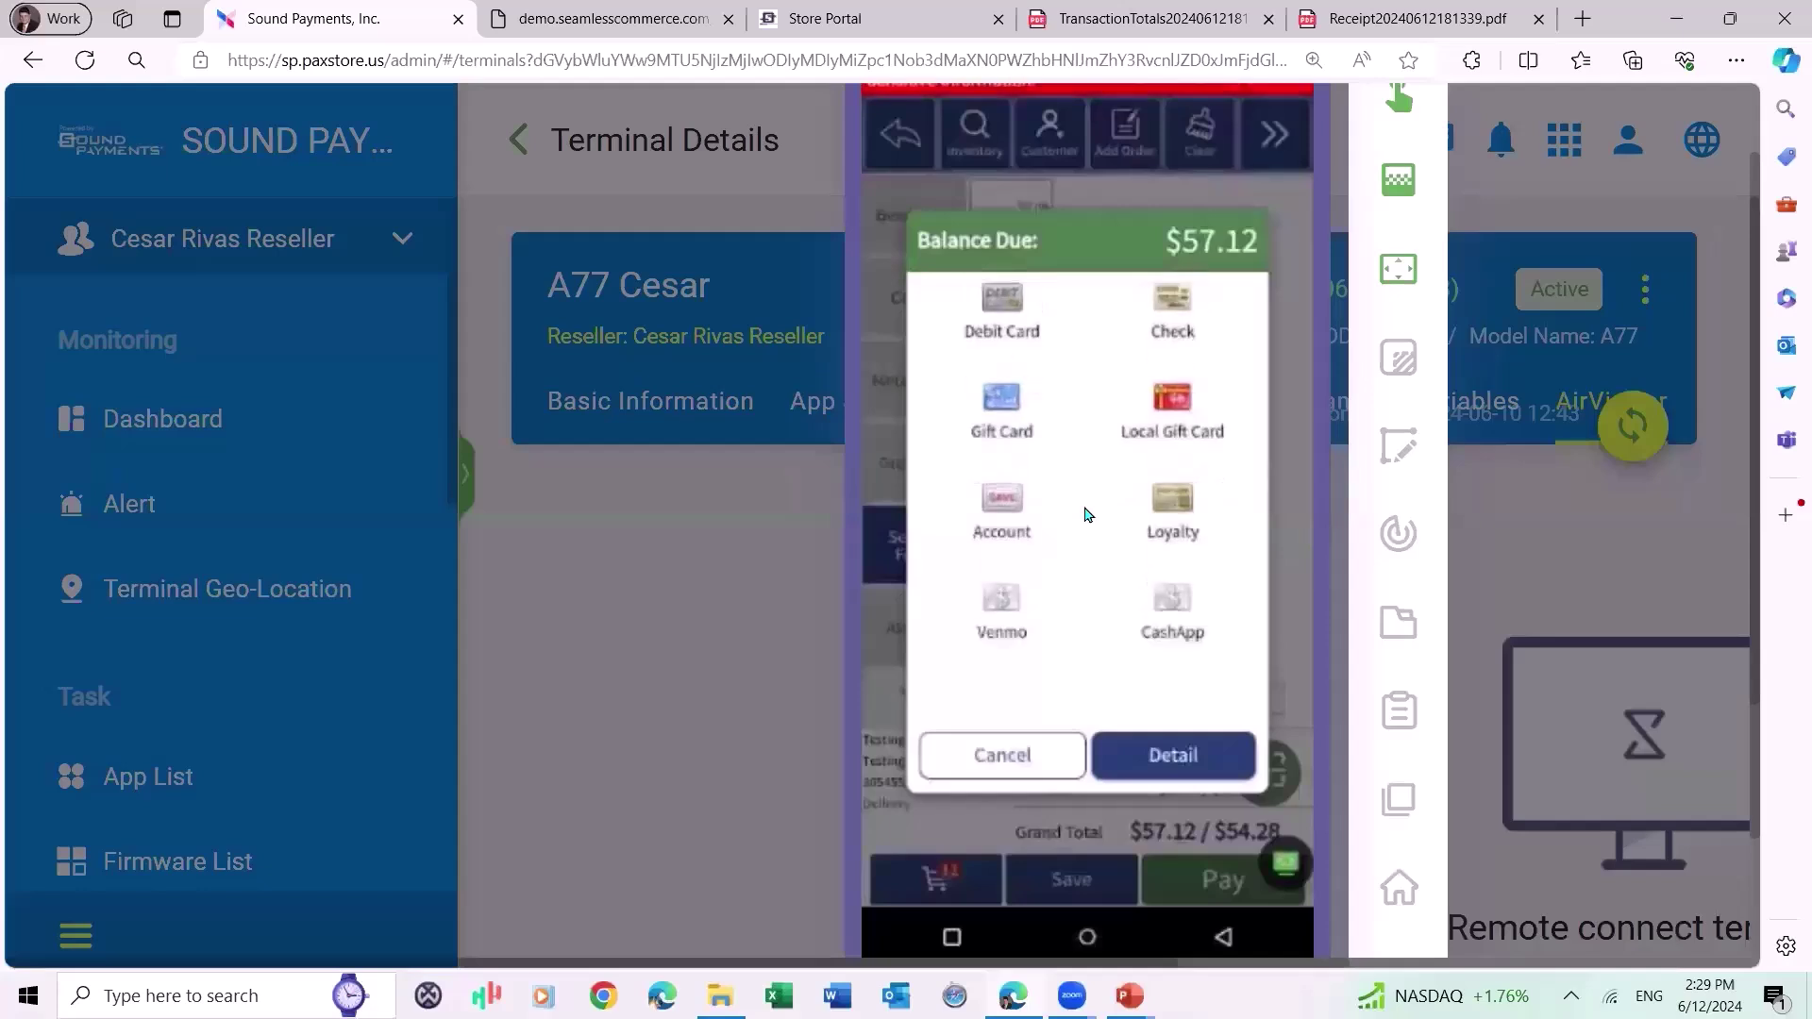
pyautogui.click(1086, 512)
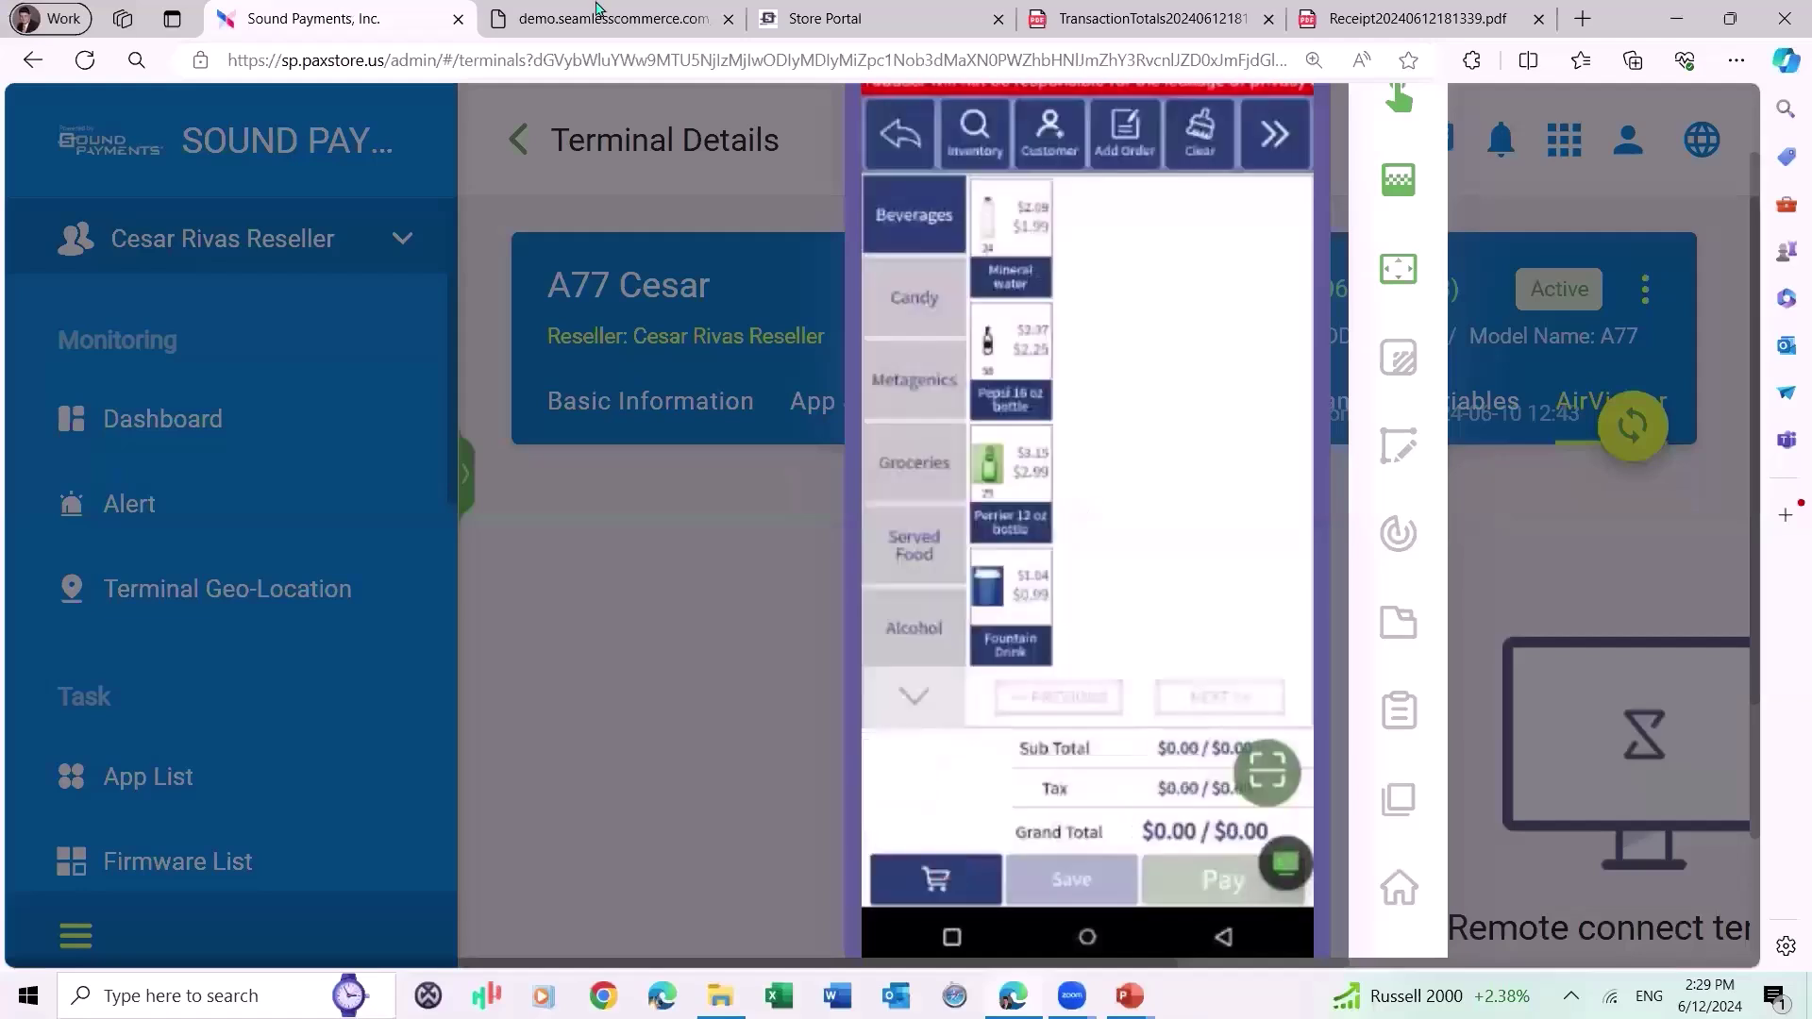
# Close the signed-out Store Portal page and log in to the admin site with the prefilled credentials.
pyautogui.click(811, 18)
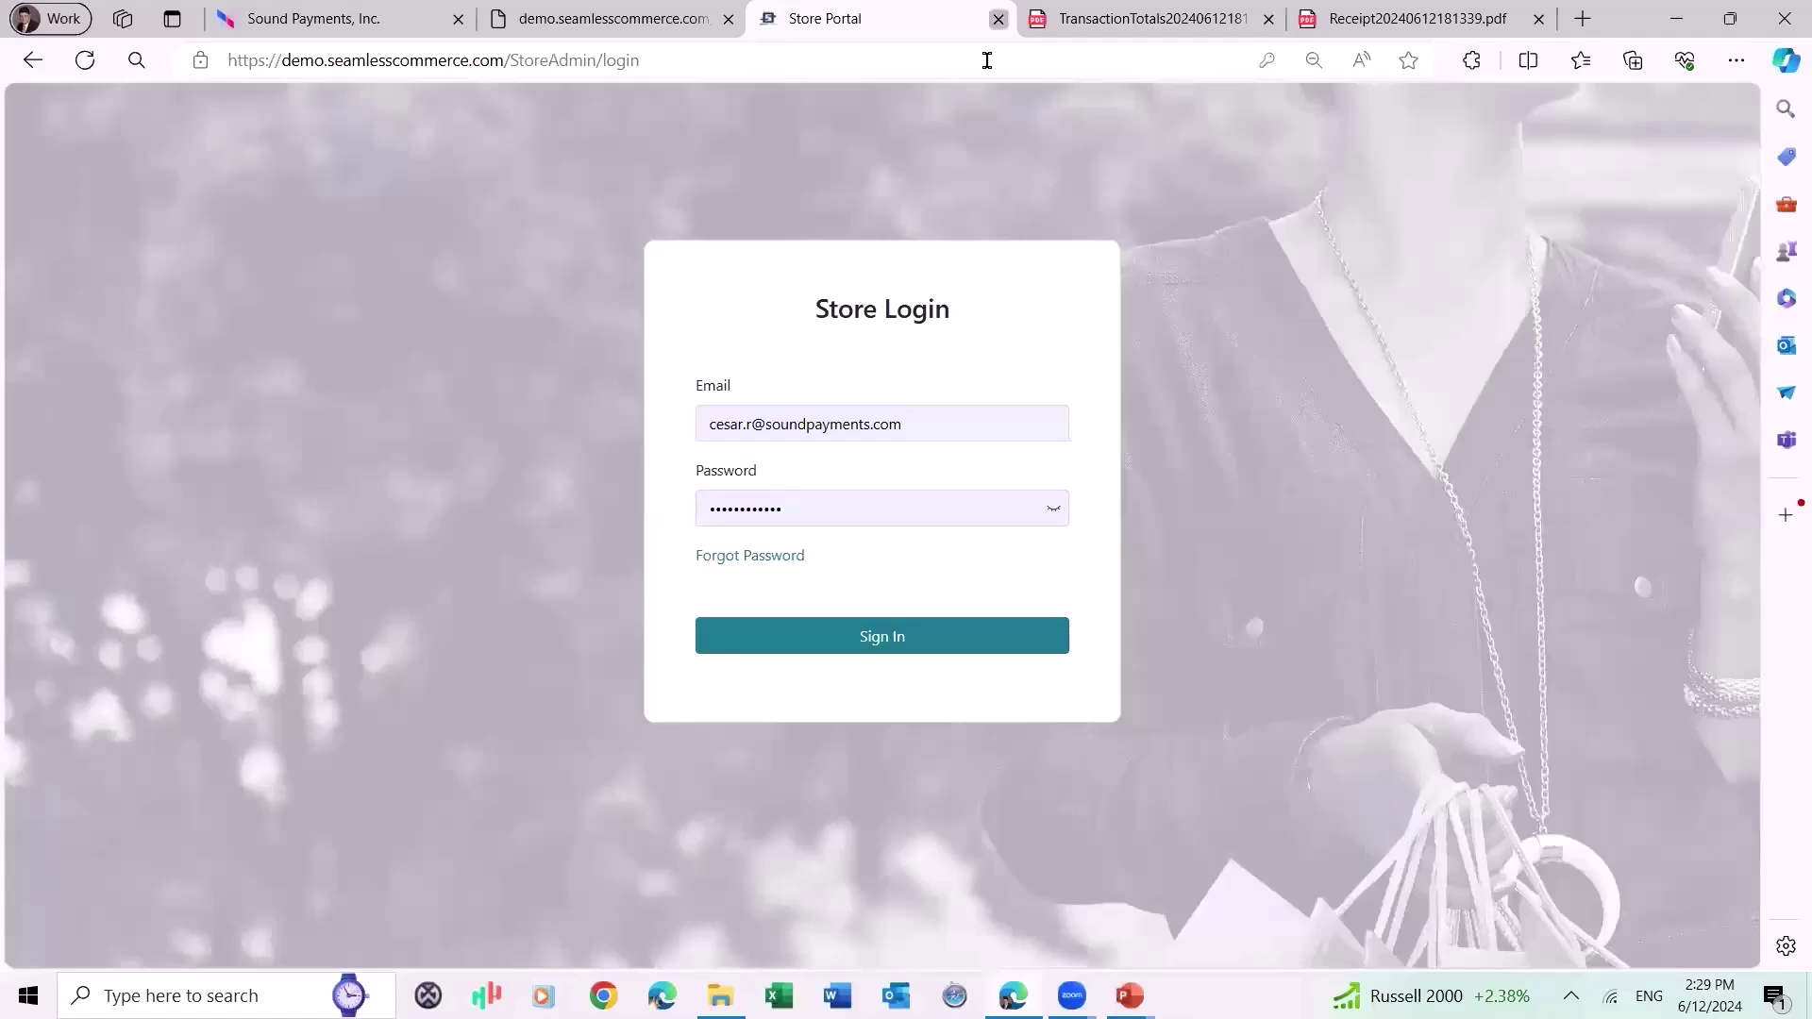
pyautogui.click(601, 20)
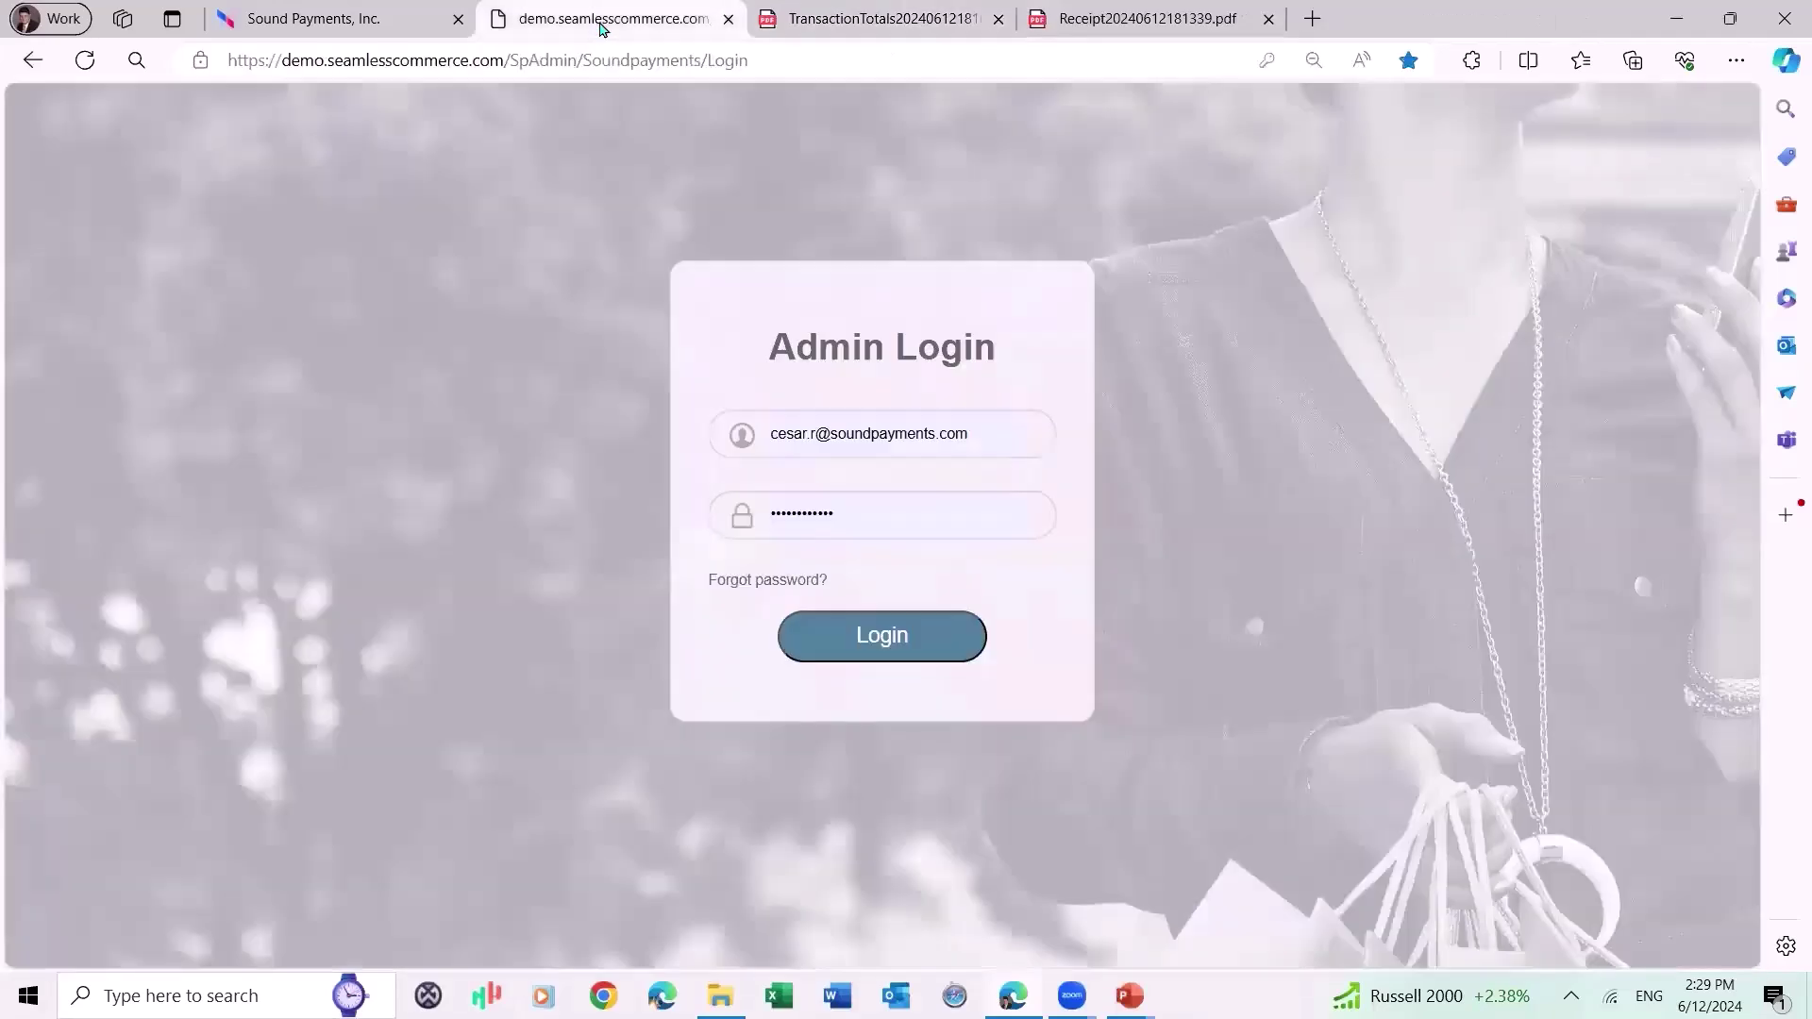
pyautogui.click(861, 631)
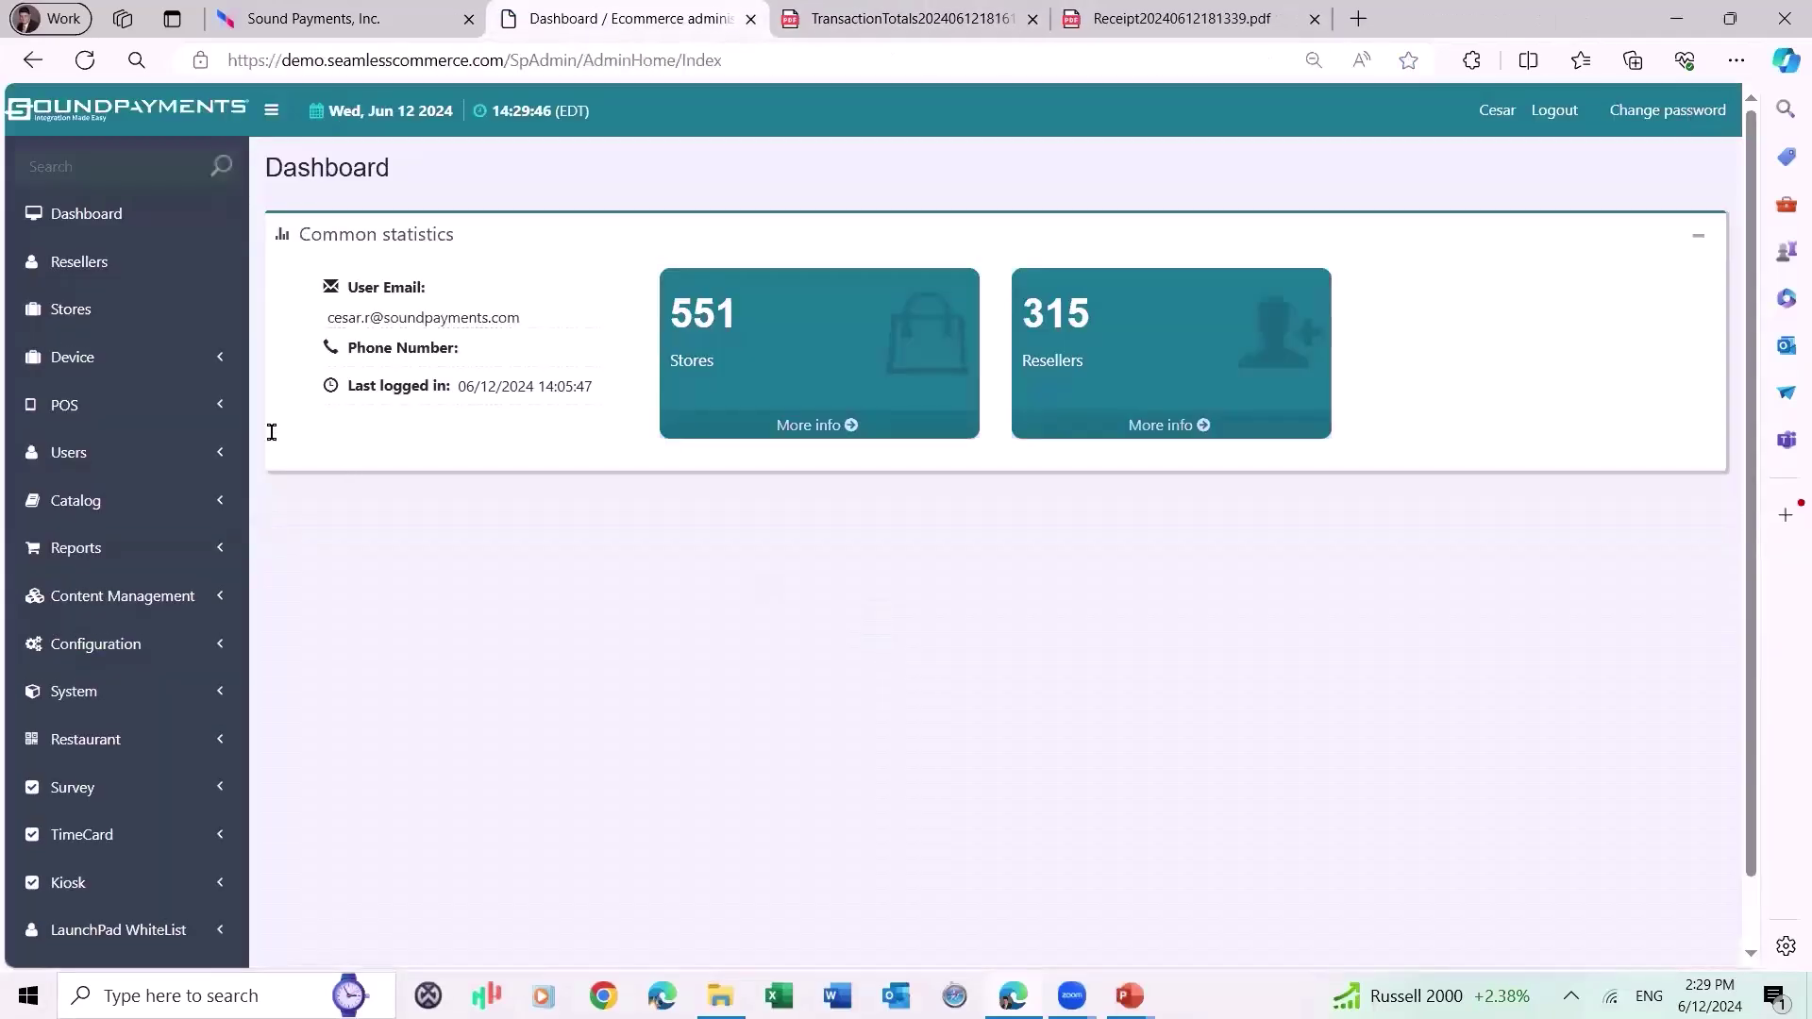
# Search the stores for "micro" and log in to the Micro Mart store portal, accepting the tracked-access notice.
pyautogui.click(57, 315)
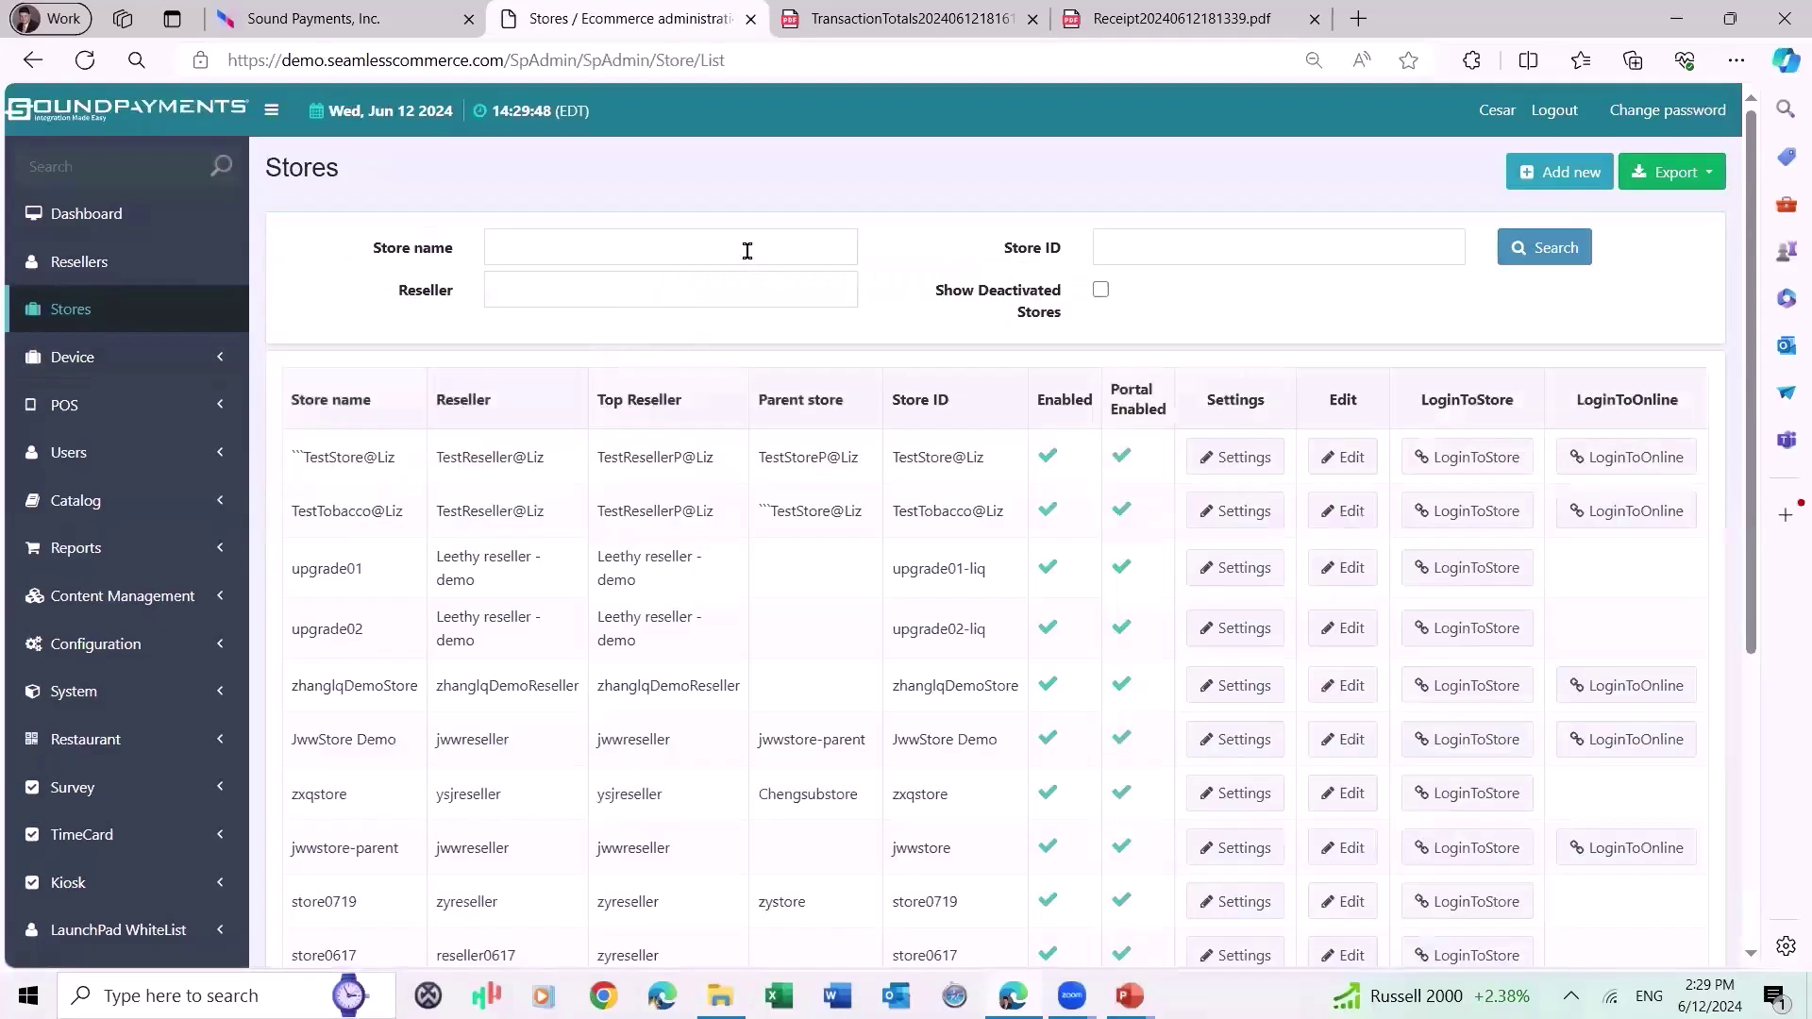
pyautogui.click(746, 241)
pyautogui.write('micro')
pyautogui.press('Return')
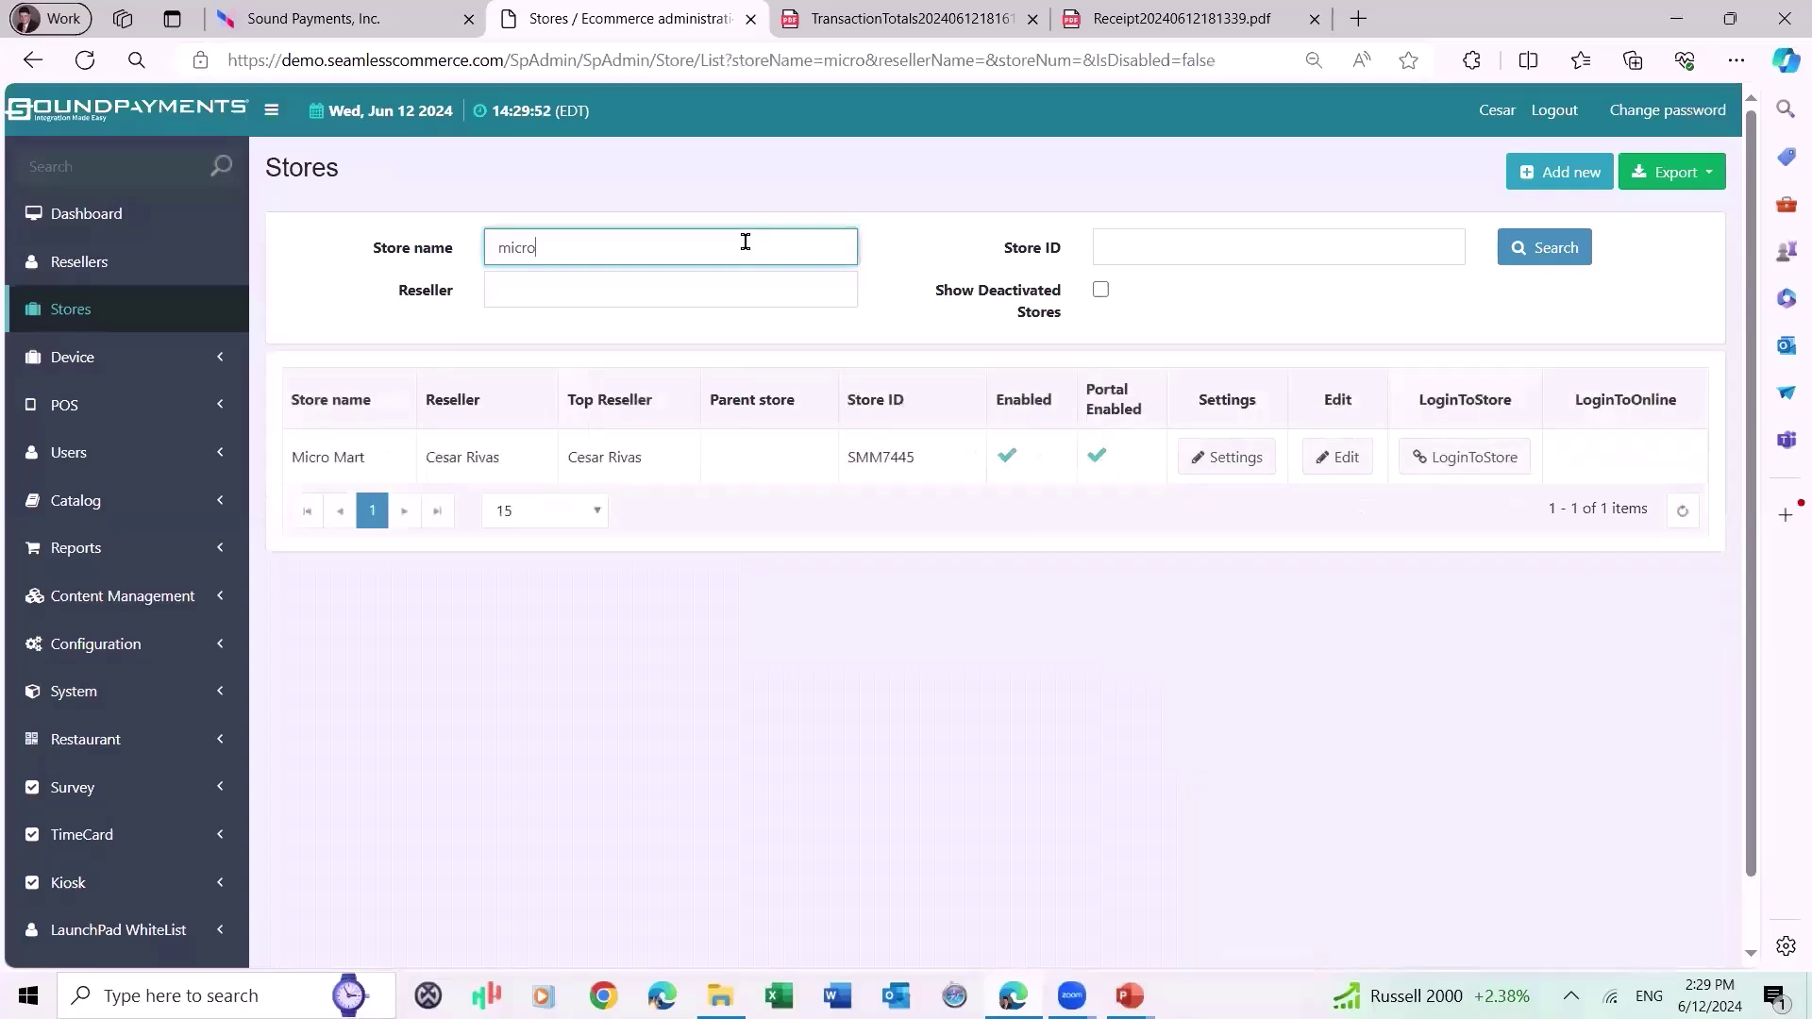
pyautogui.click(1447, 470)
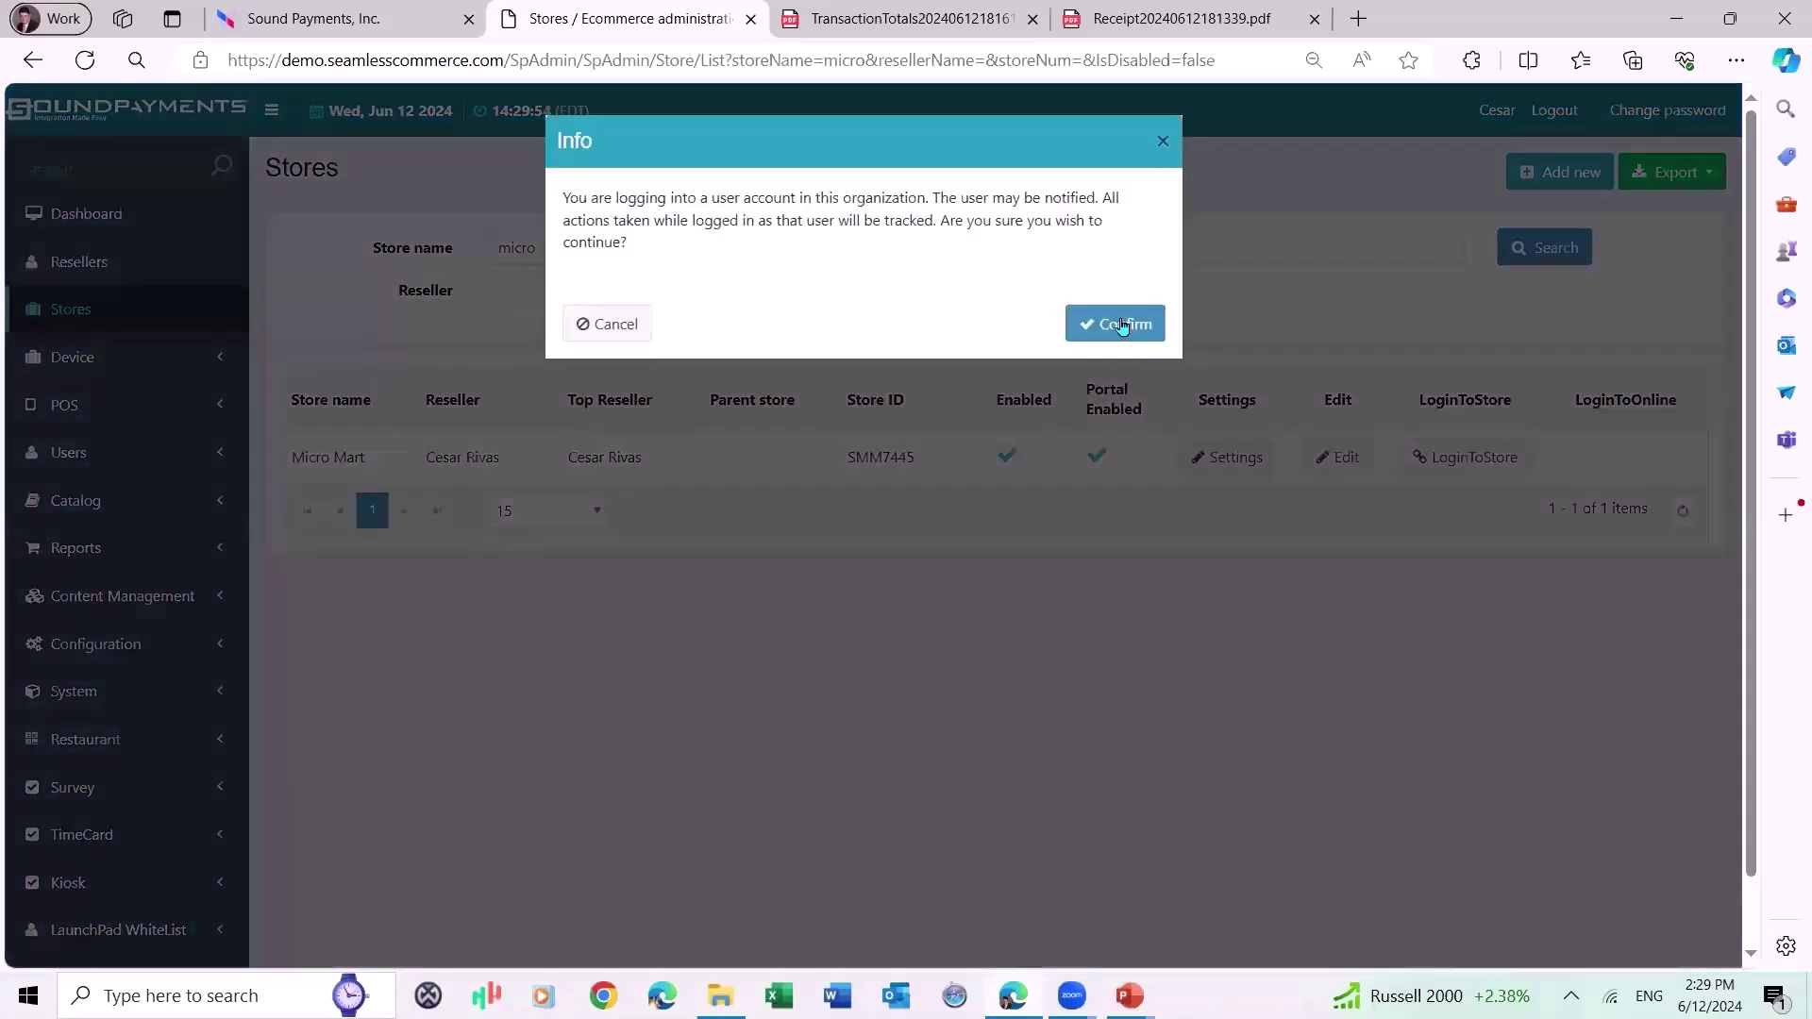
pyautogui.click(1114, 321)
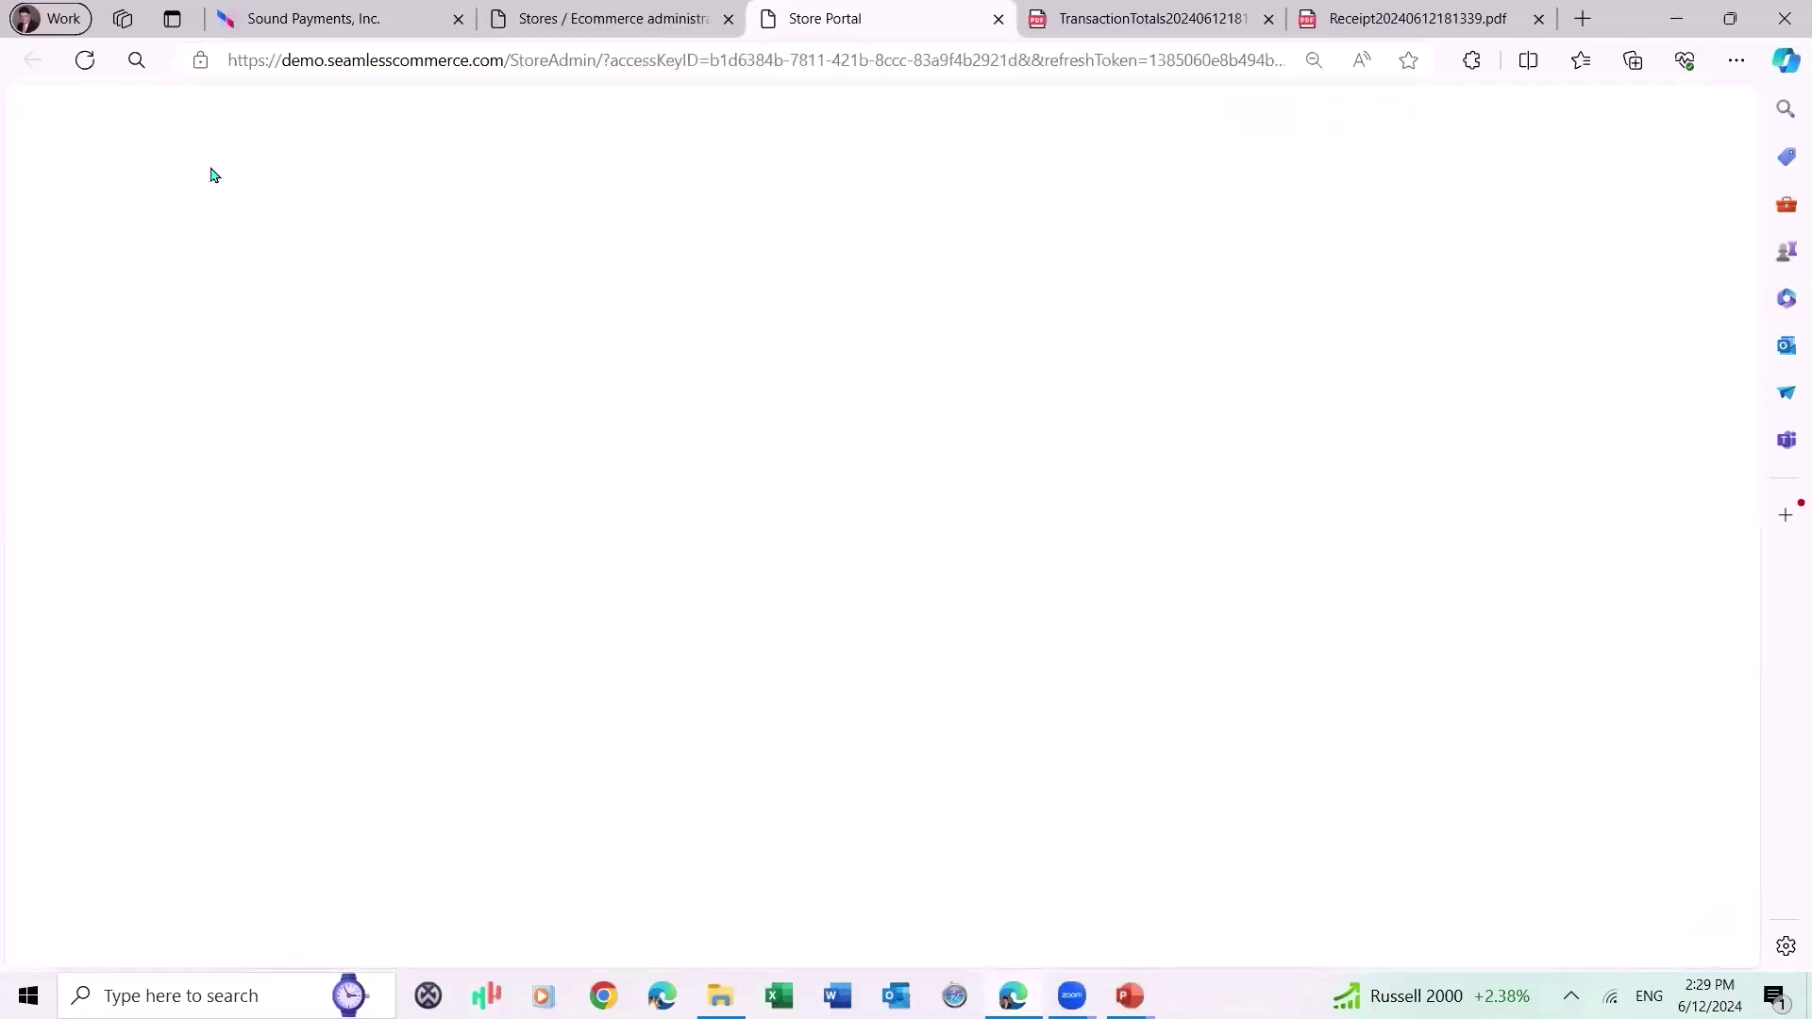
# Open the Transactions report and review the detail page of the sale just completed, down to its receipt options.
pyautogui.click(101, 373)
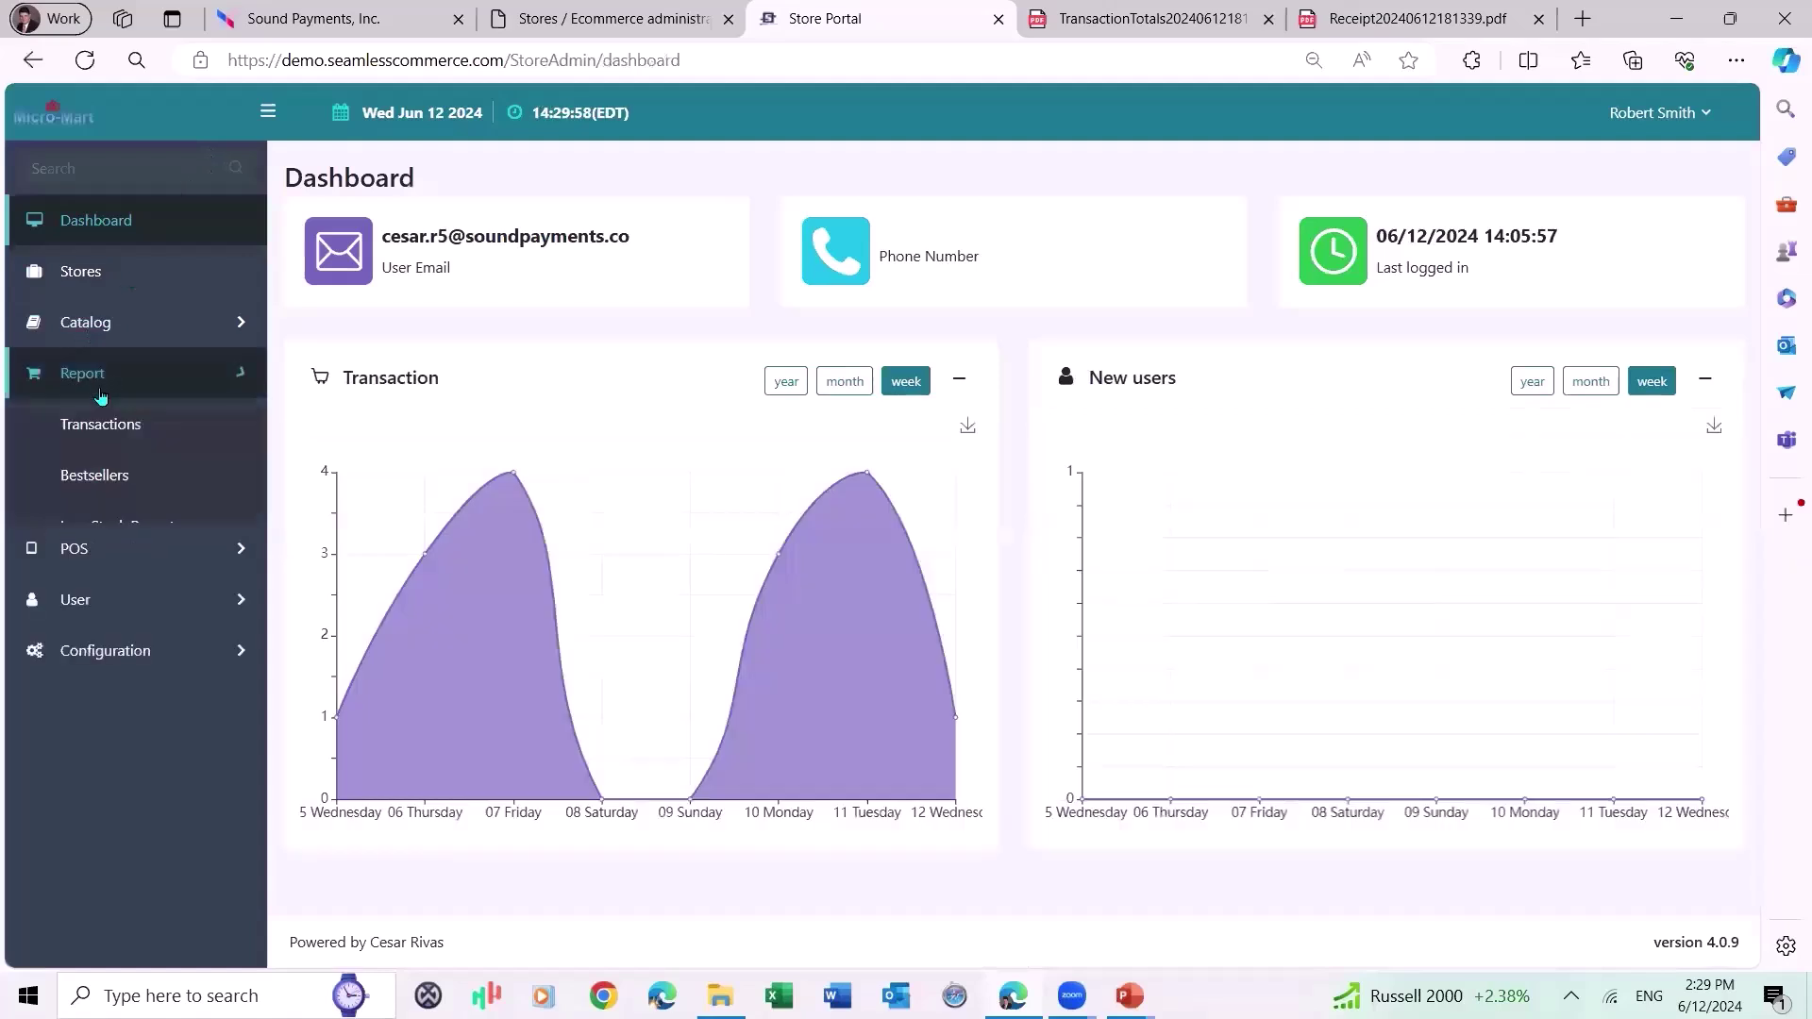
pyautogui.click(110, 434)
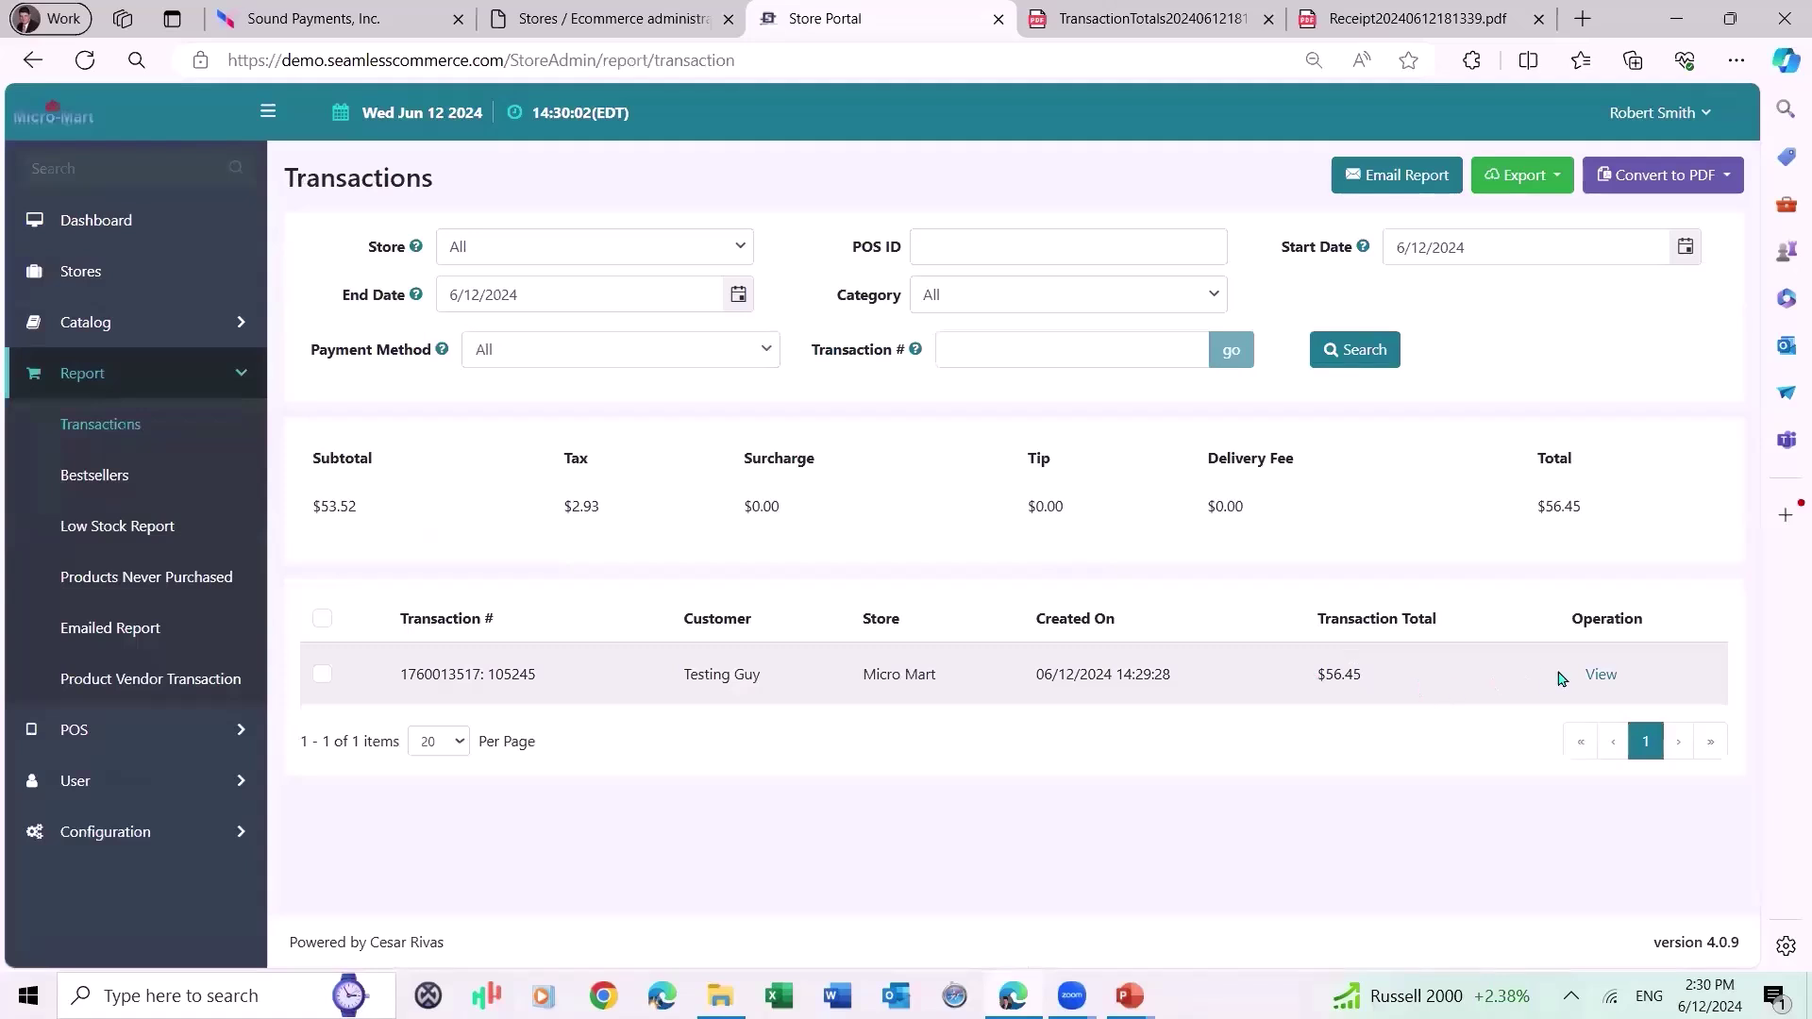
pyautogui.click(1602, 676)
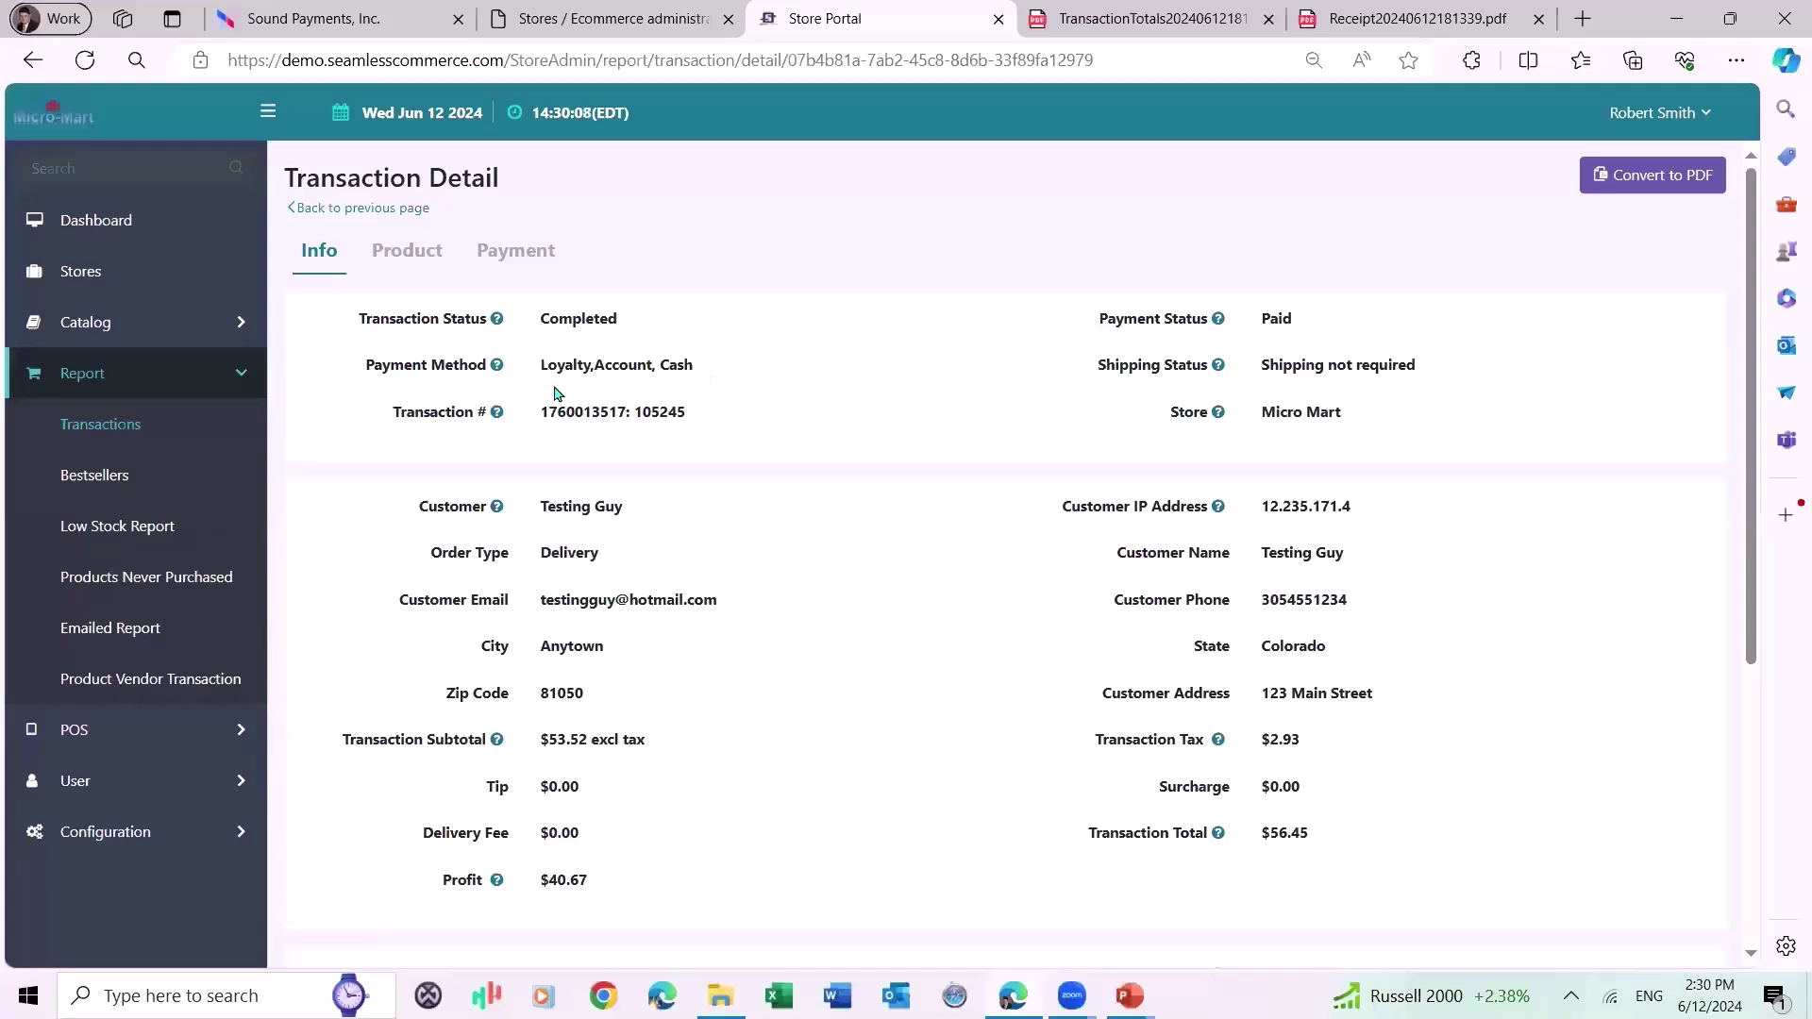
pyautogui.scroll(-5, 745, 416)
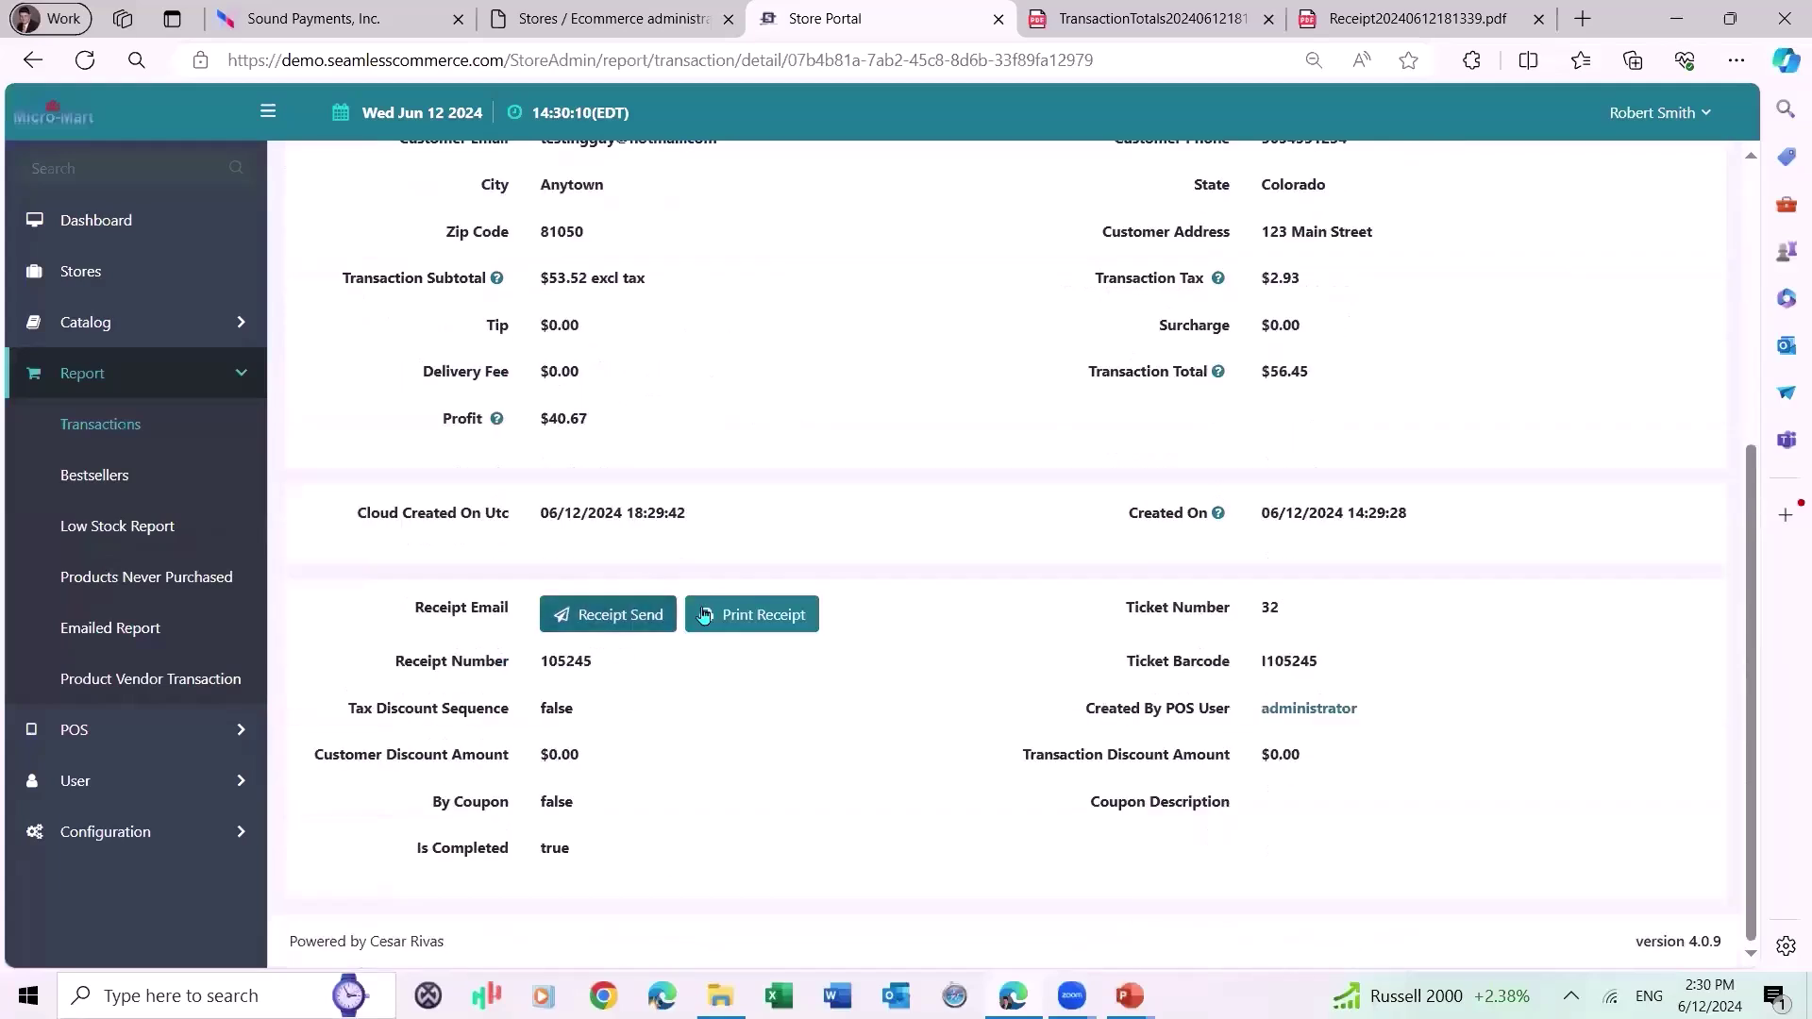
# Generate the transaction's receipt PDF, open it and review its customer details, items, modifiers, discounts, taxes, loyalty points and payments.
pyautogui.click(745, 616)
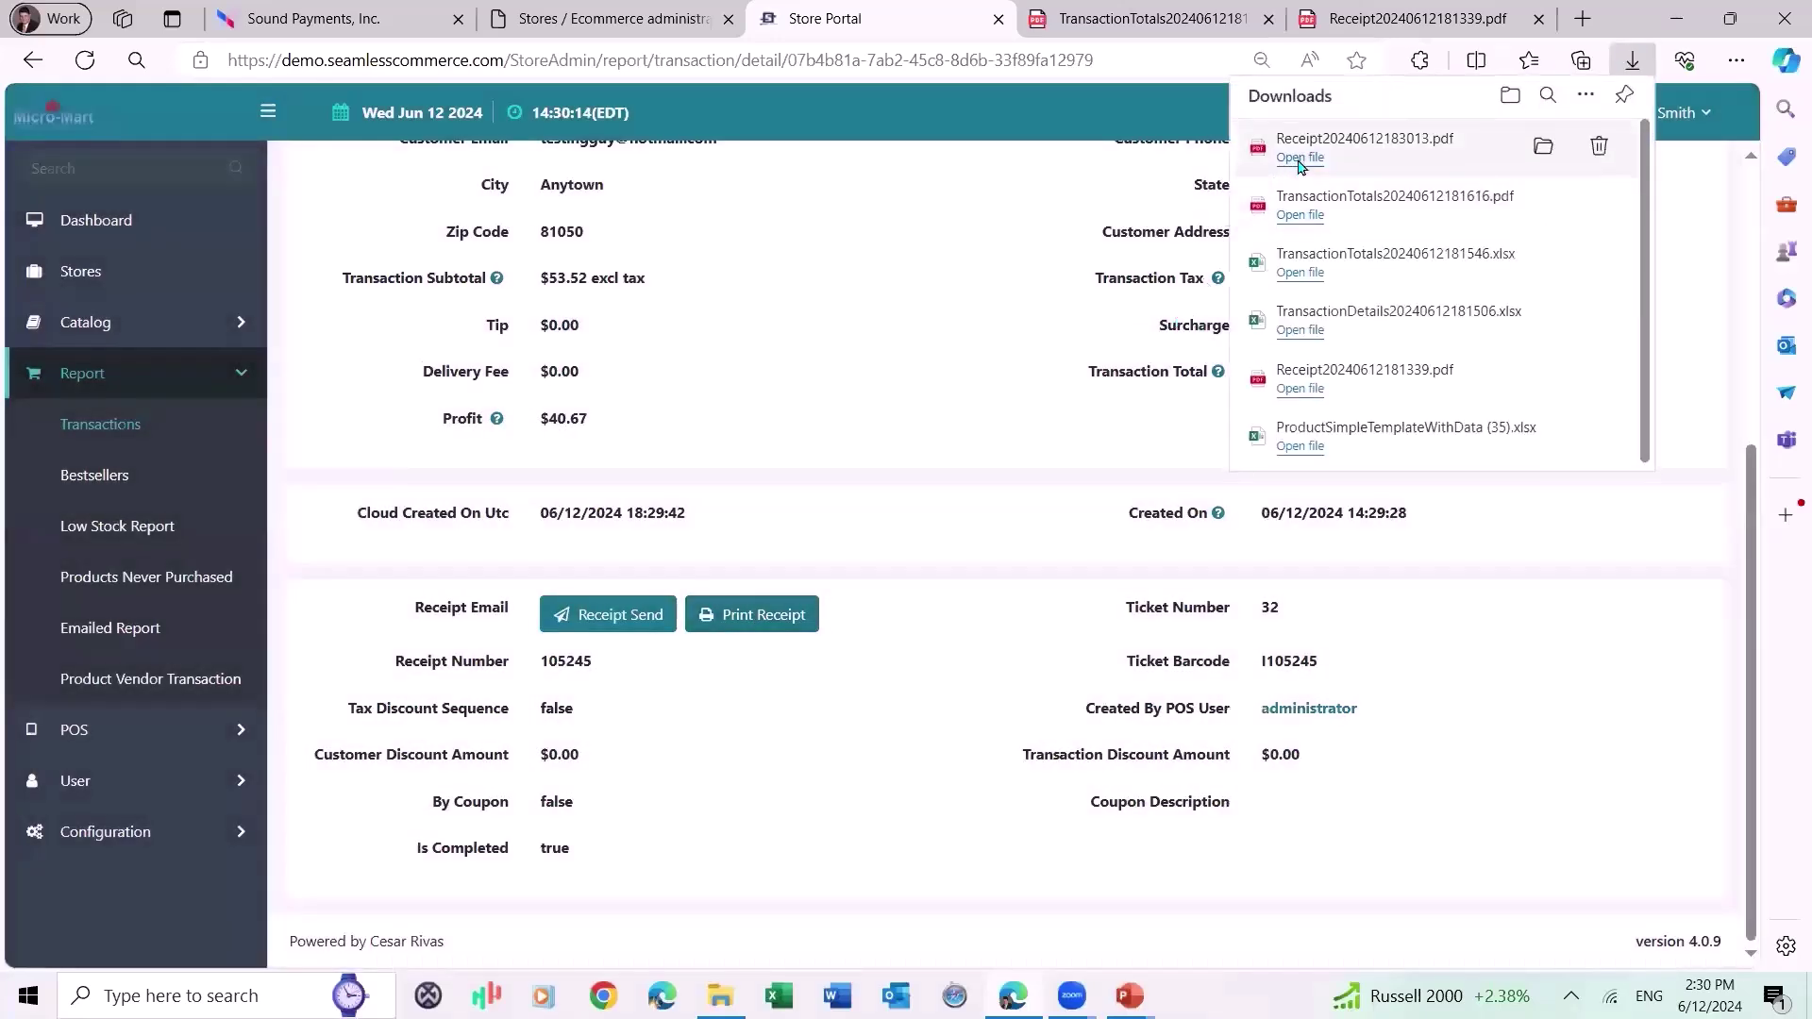
pyautogui.click(1300, 161)
pyautogui.scroll(-3, 1291, 191)
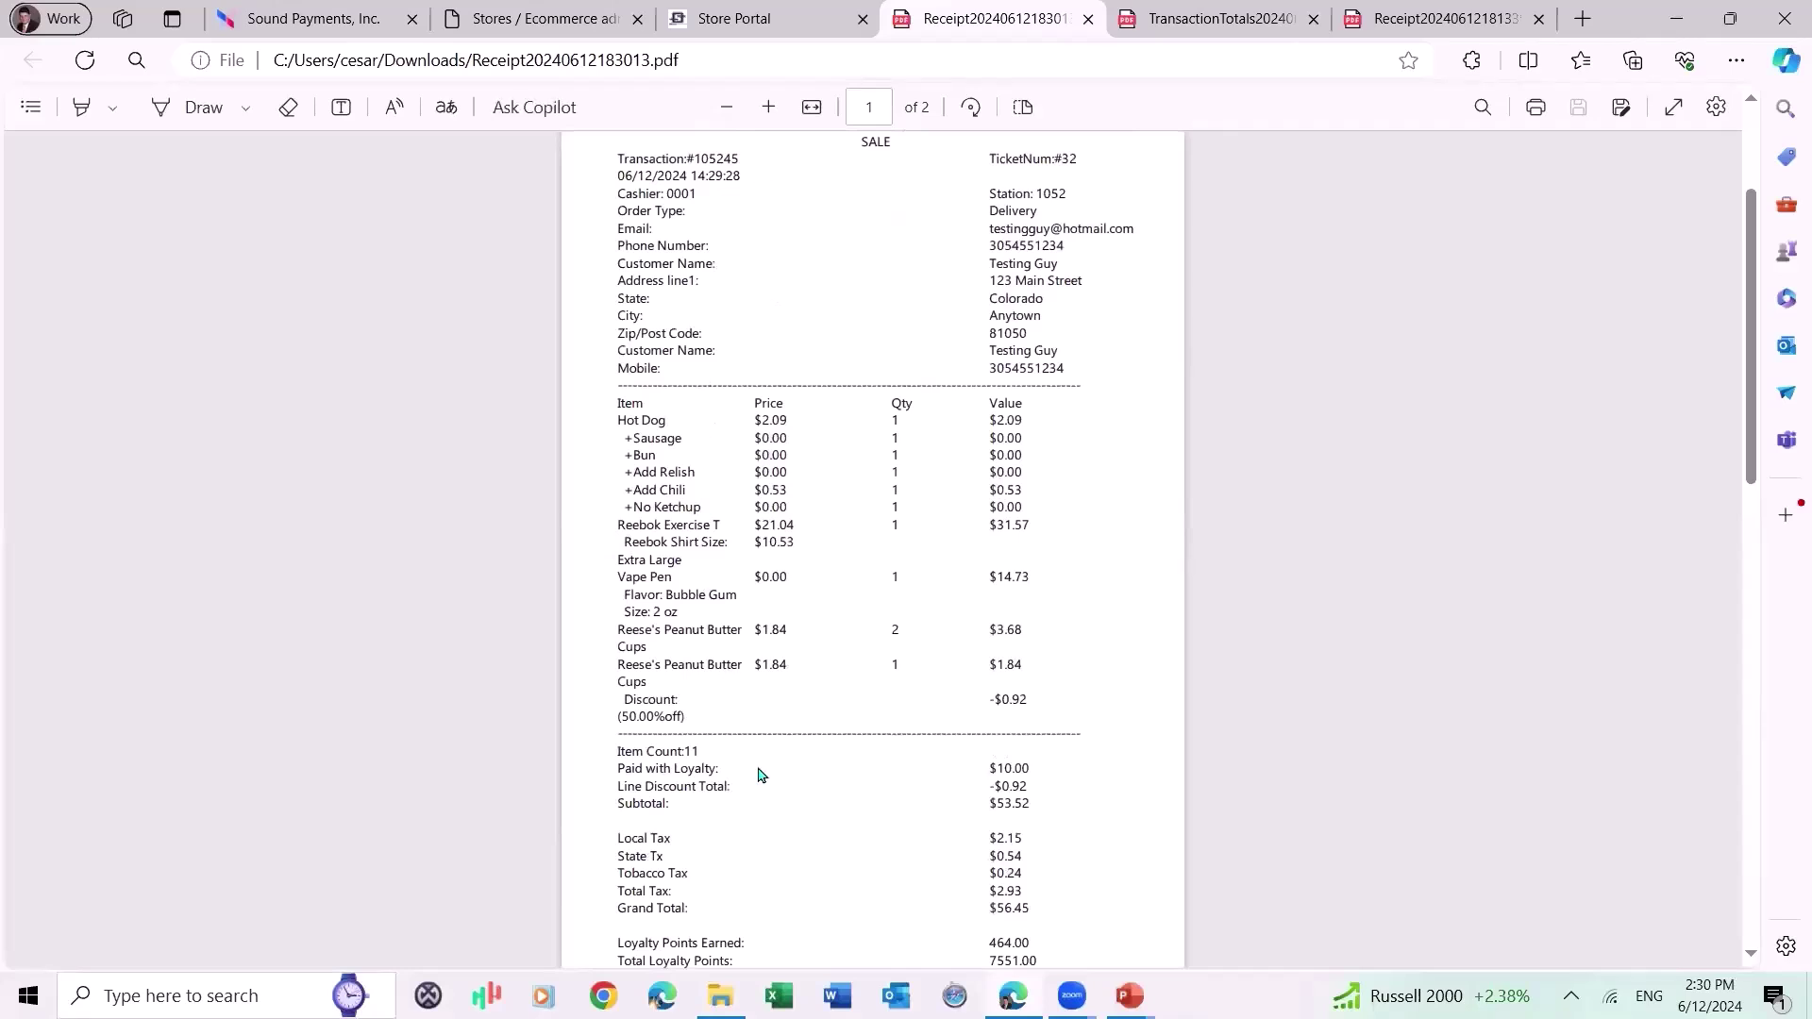
pyautogui.scroll(-3, 768, 699)
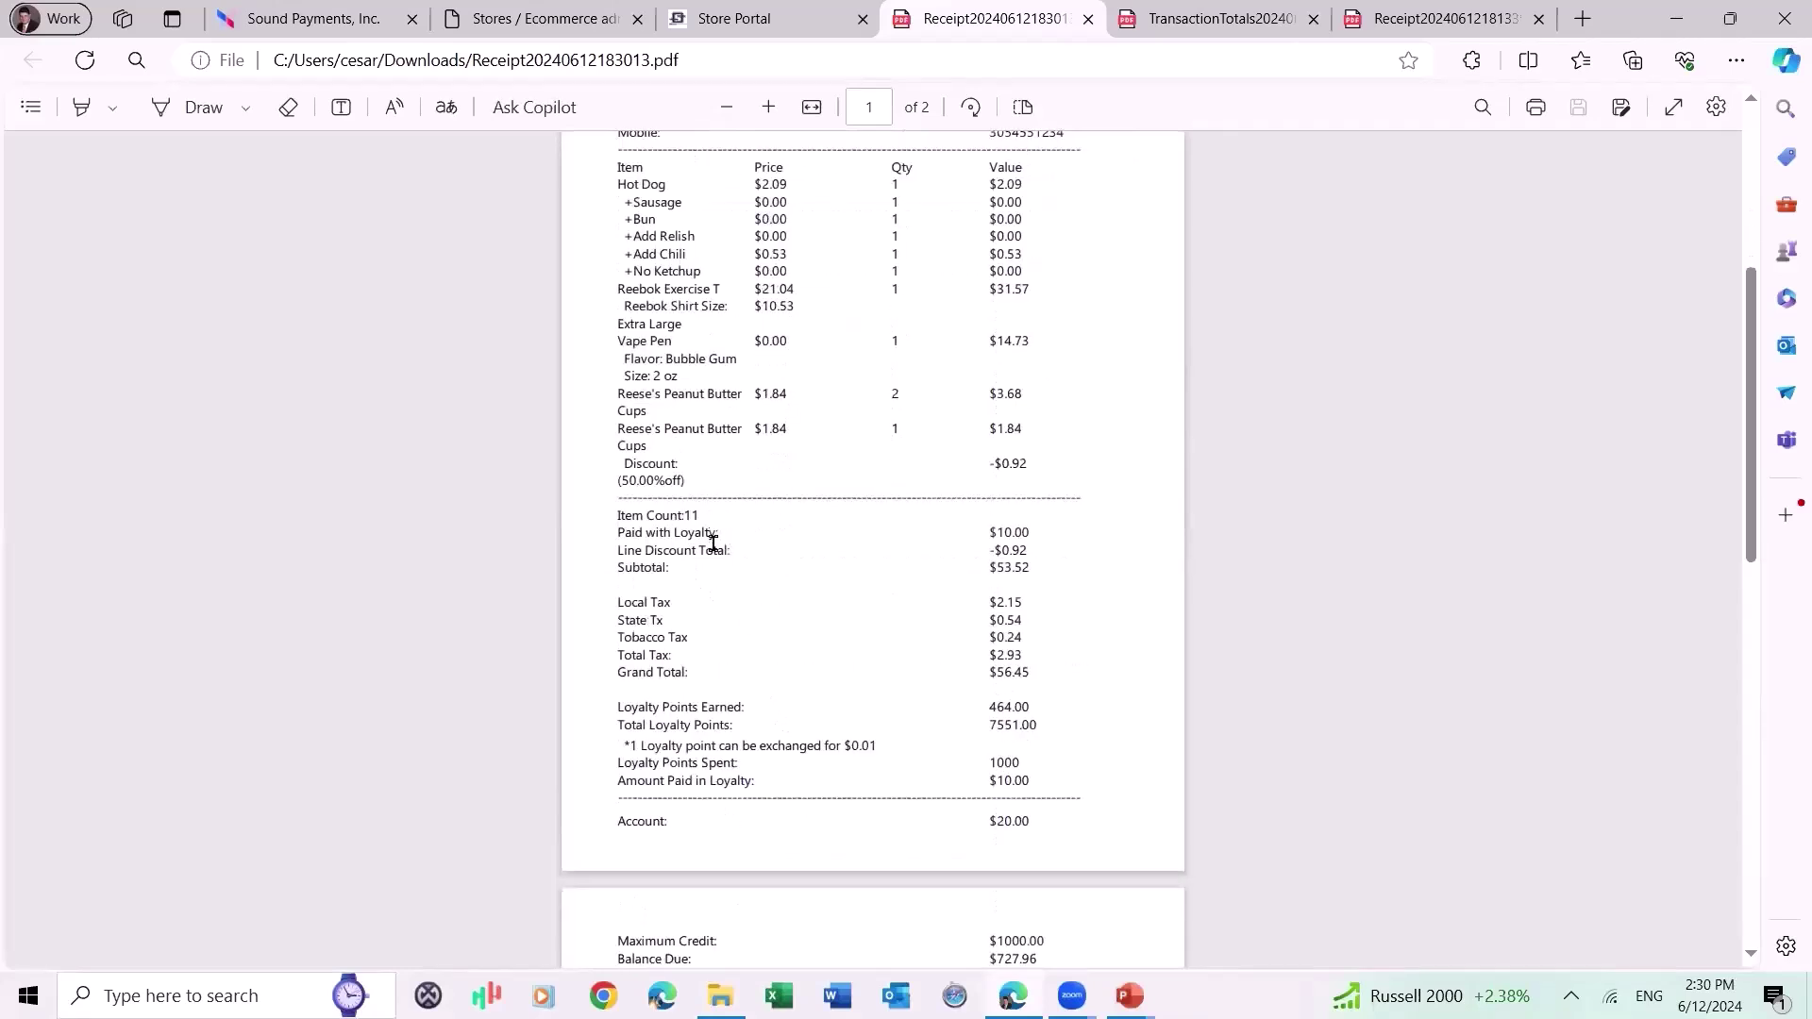
pyautogui.scroll(-3, 758, 710)
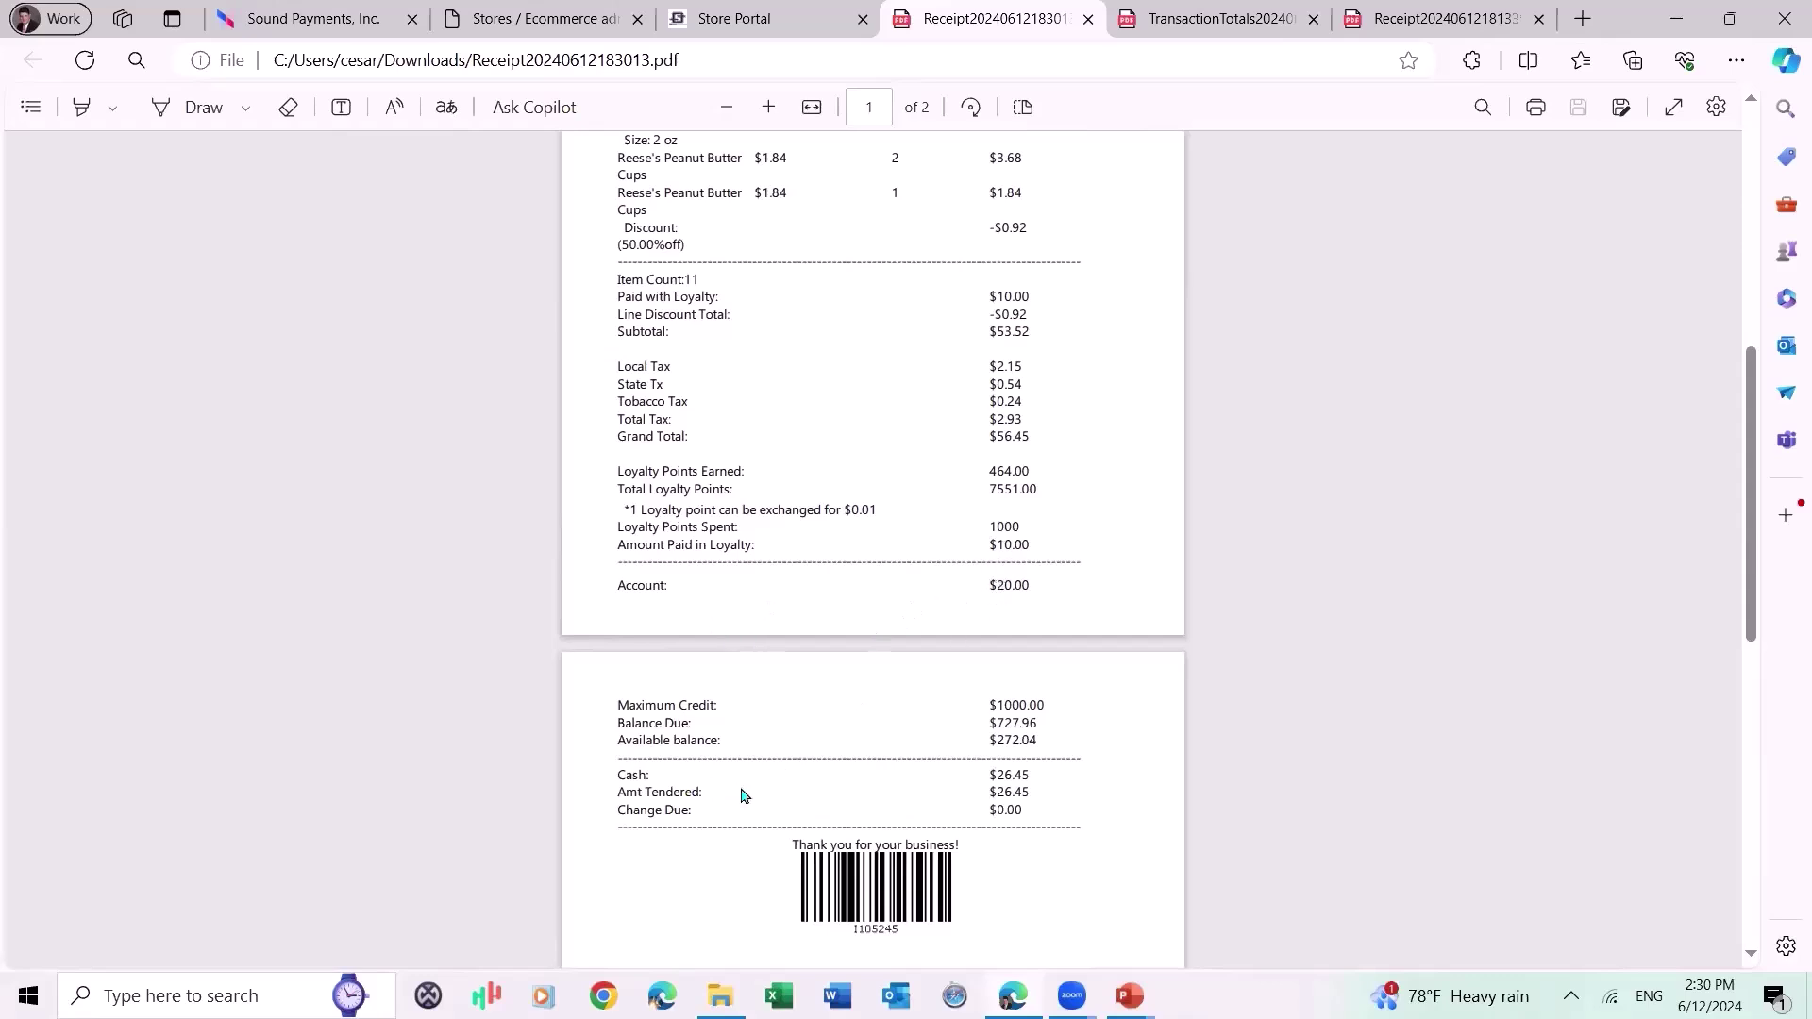
pyautogui.scroll(7, 981, 819)
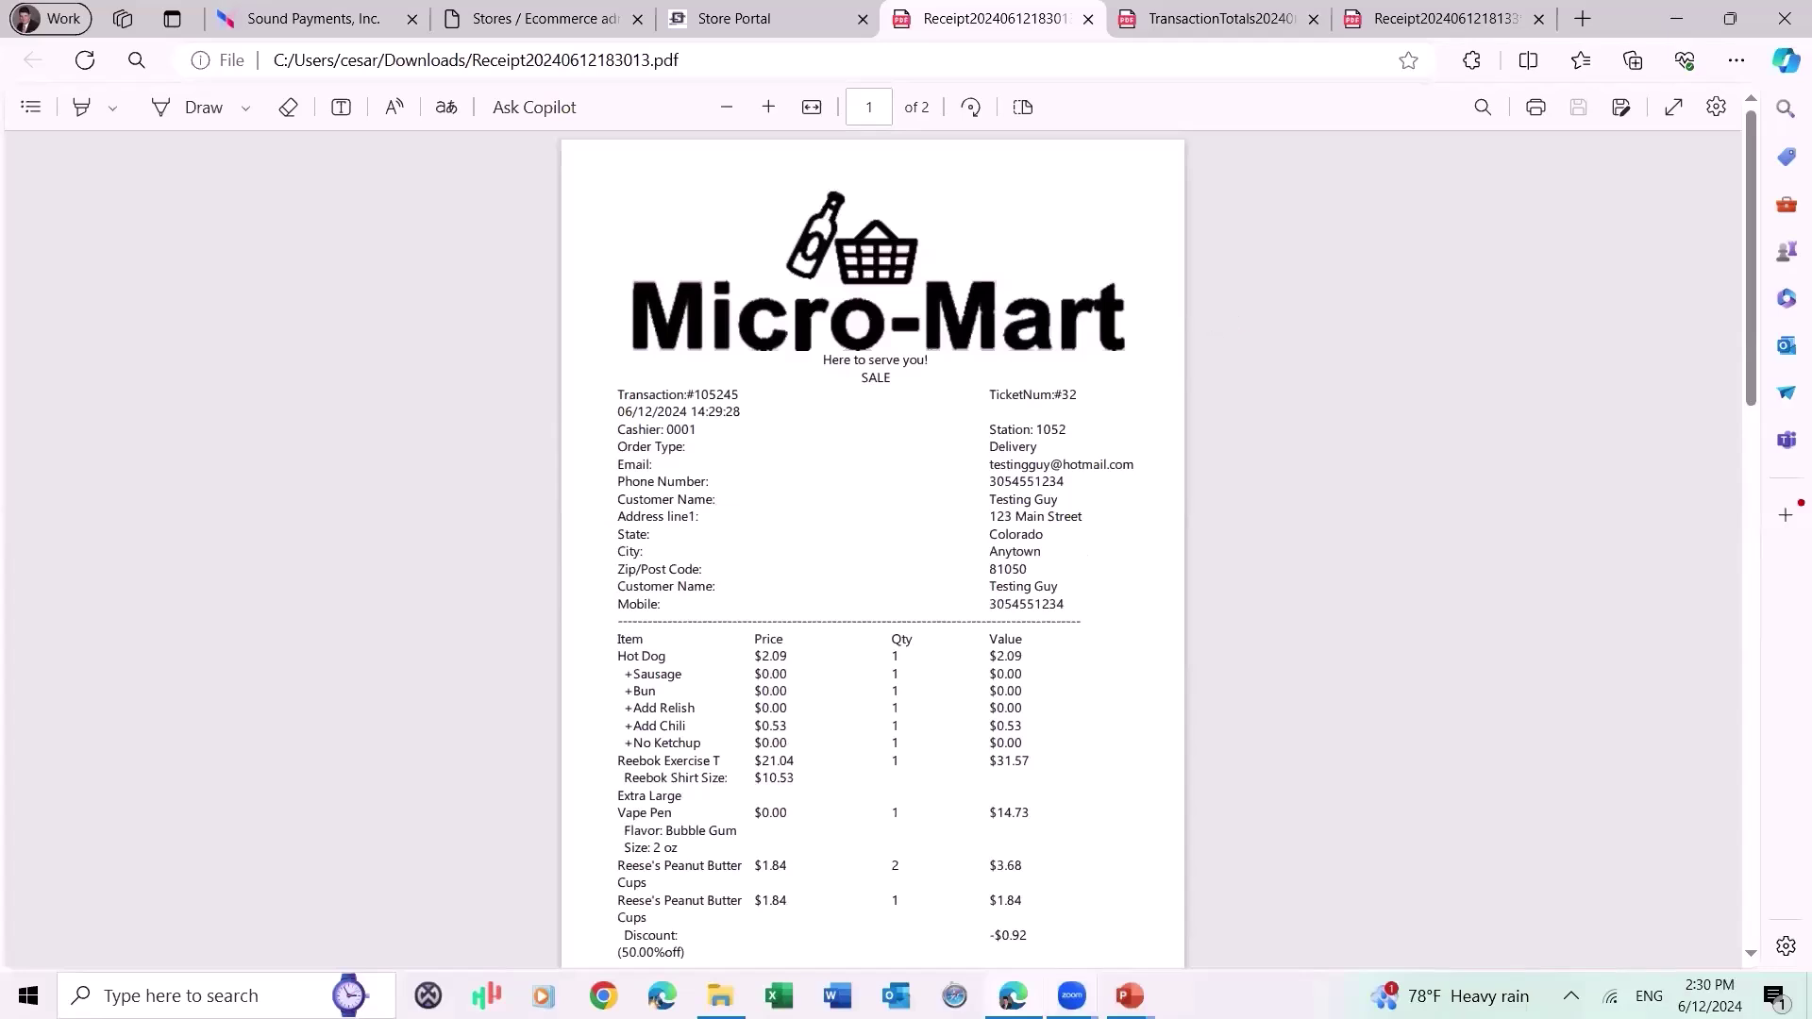
# Switch to the PowerPoint slide show and advance from the Agenda through Questions / Comments to the closing thank-you slide.
pyautogui.moveTo(1130, 996)
pyautogui.click(1219, 911)
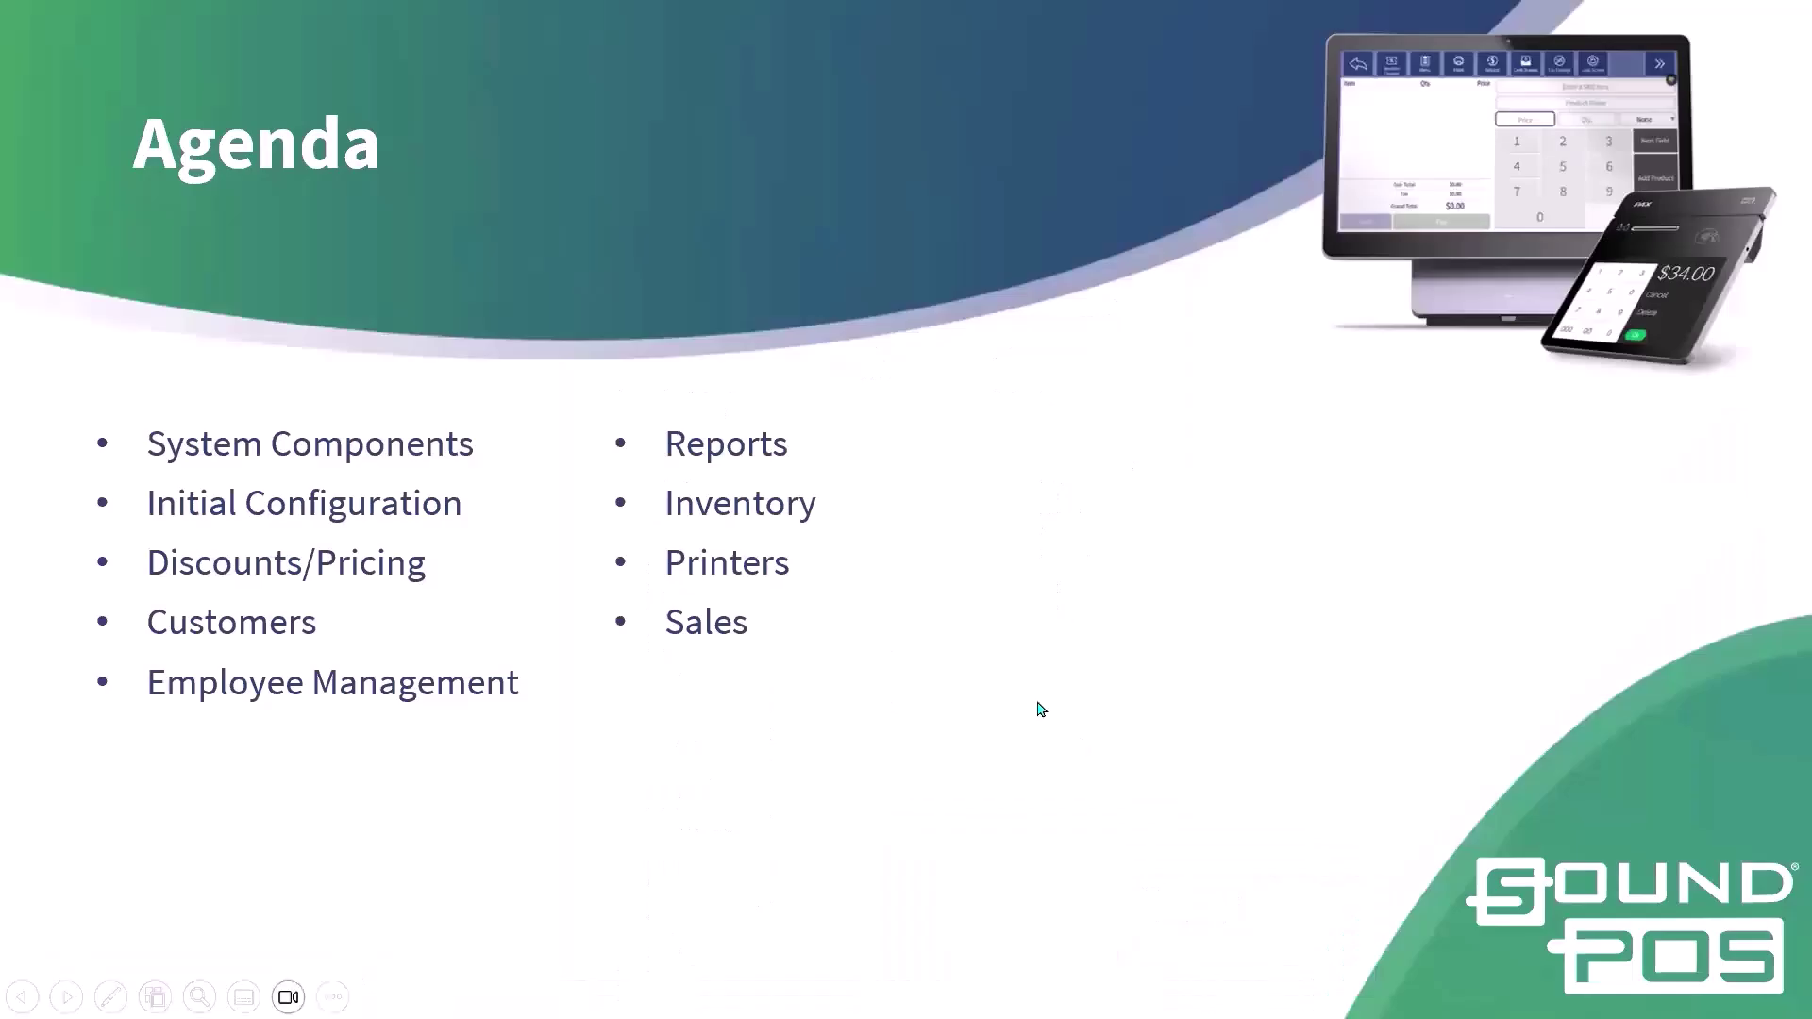
pyautogui.click(1040, 710)
pyautogui.click(1043, 712)
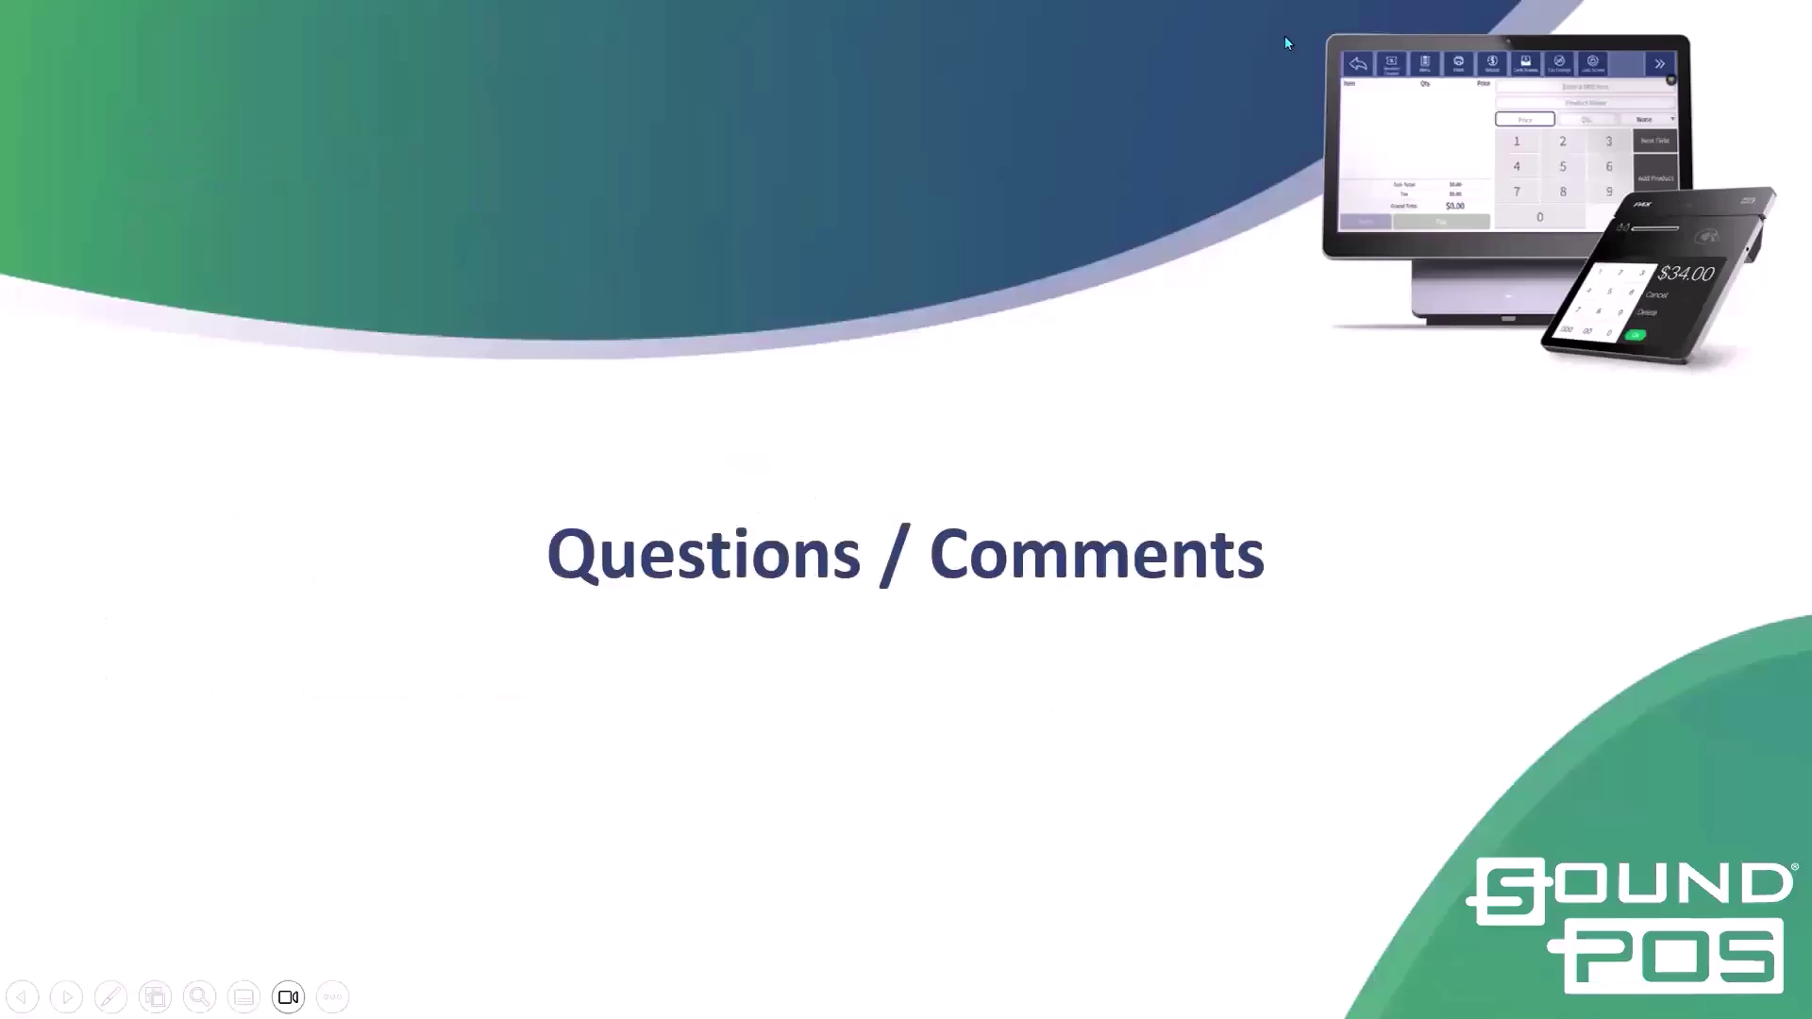
pyautogui.click(1299, 520)
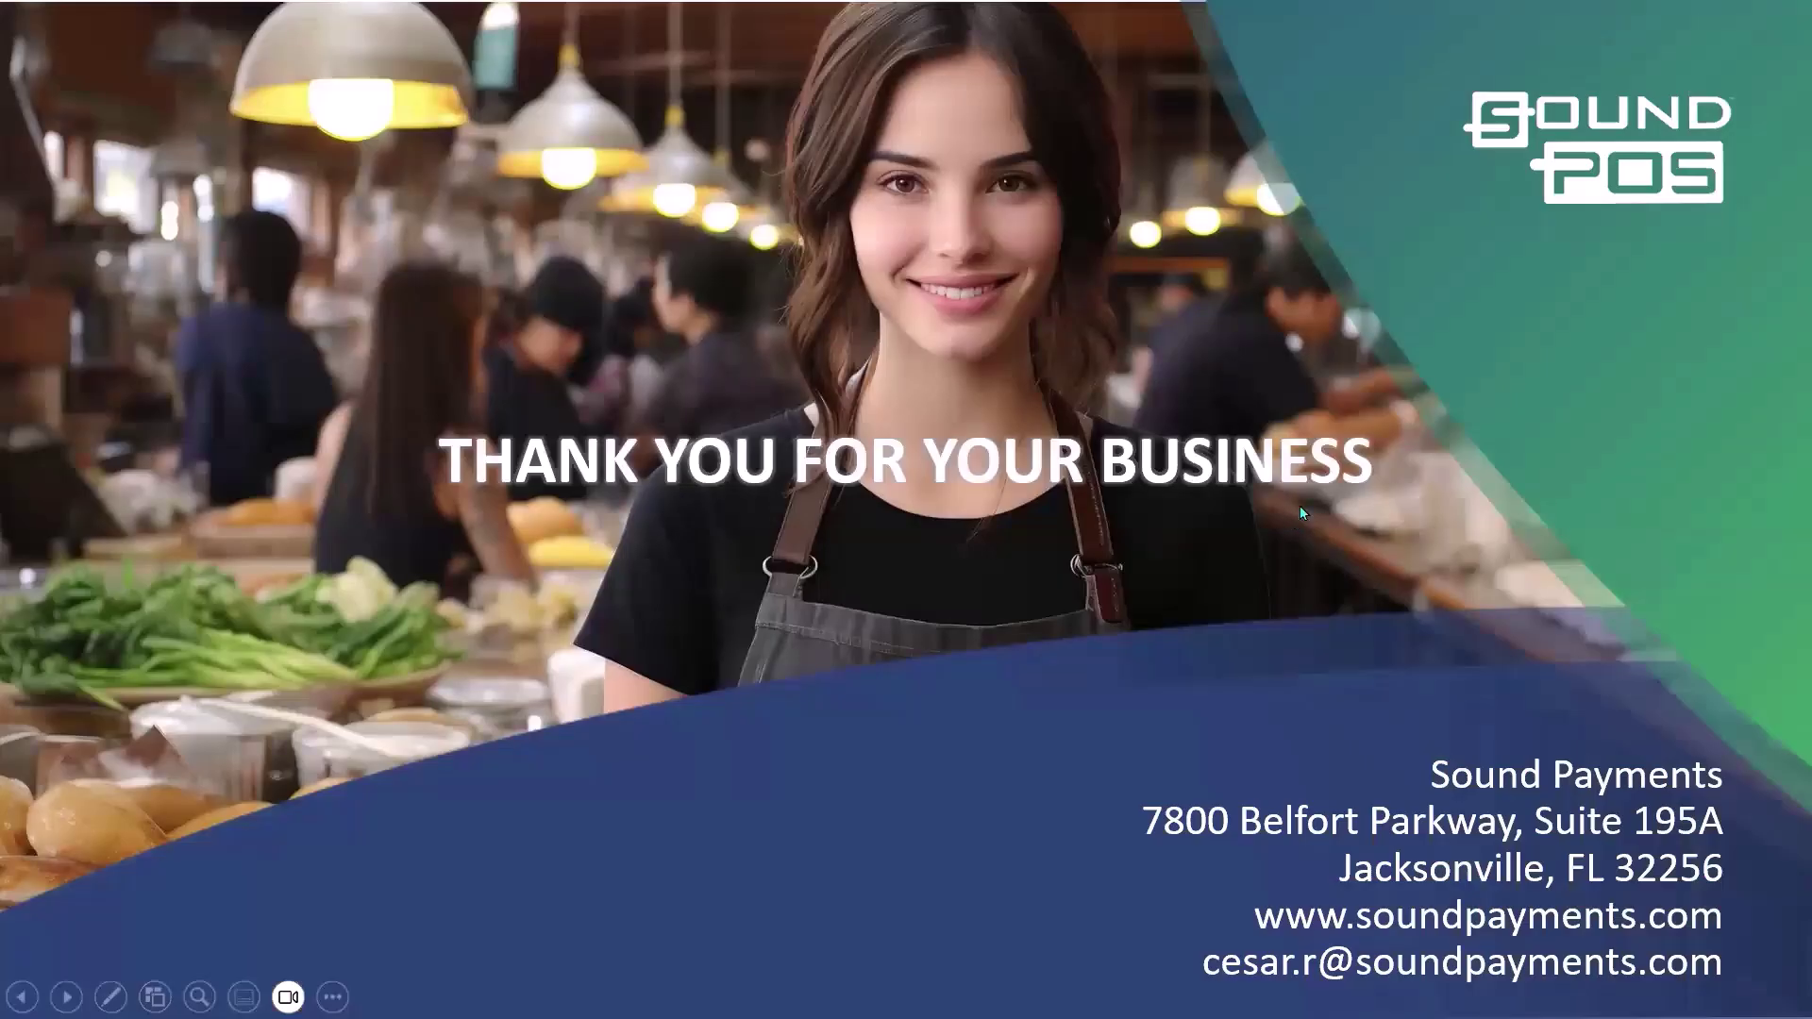